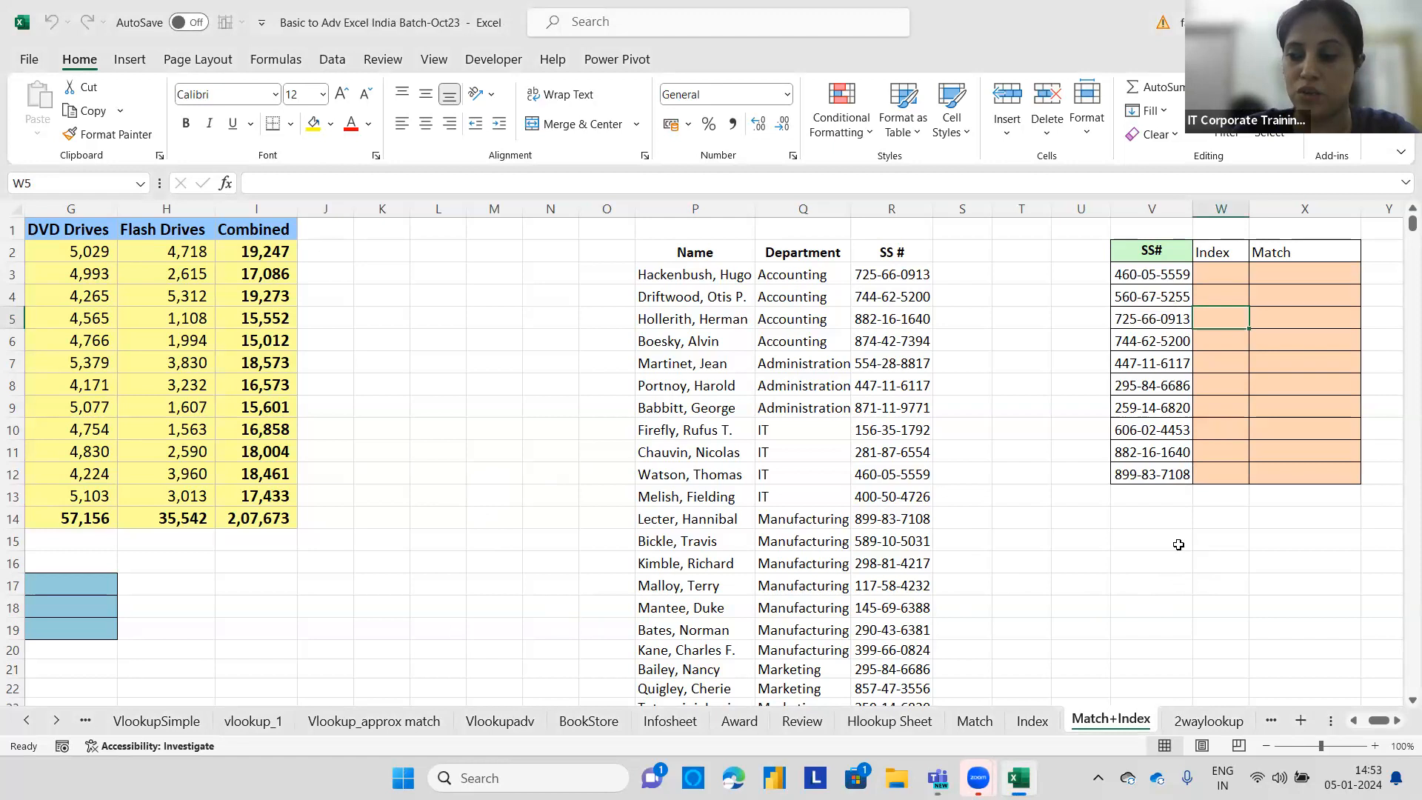
# Open the Match sheet and enter the topic labels Match in K2 and Index in K3.
pyautogui.click(777, 722)
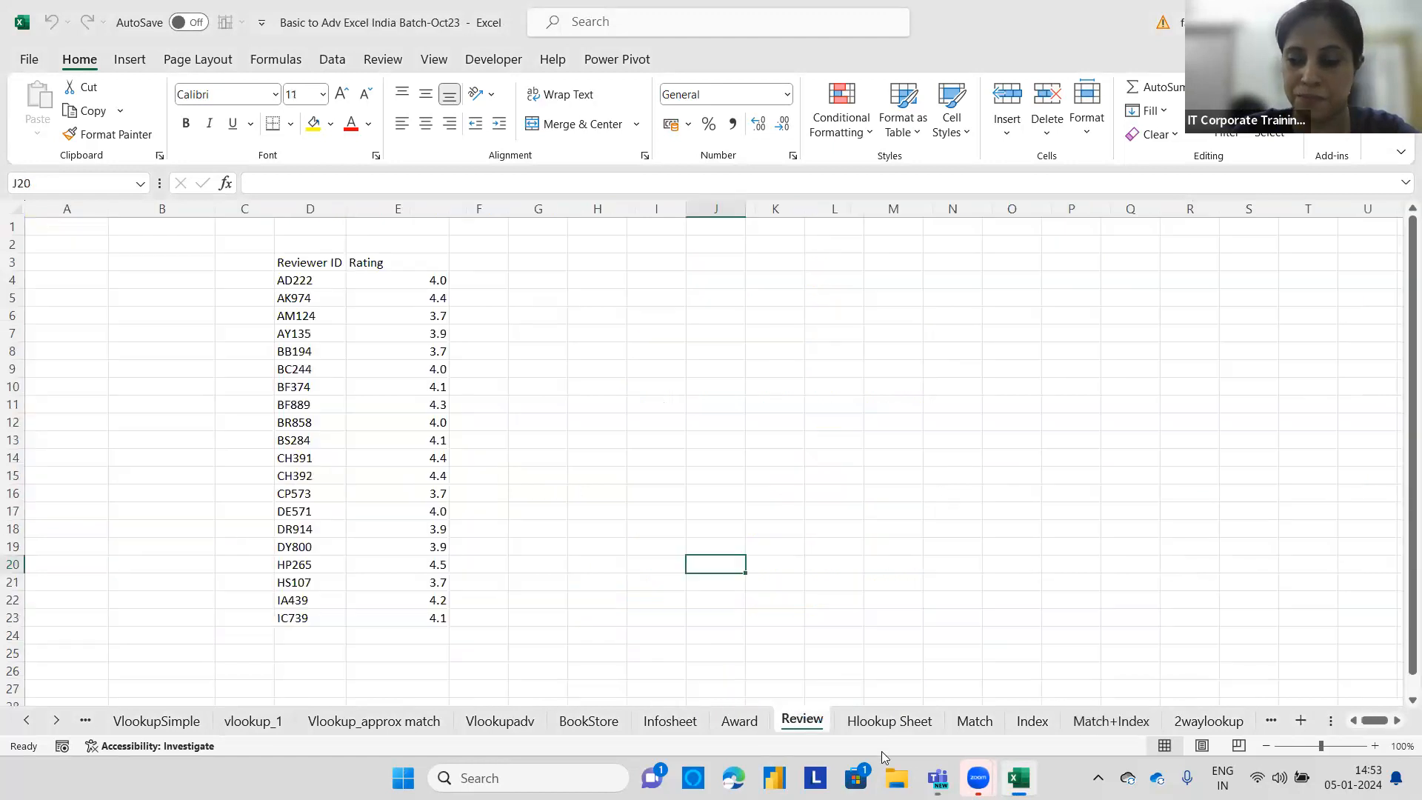
pyautogui.click(974, 722)
pyautogui.click(668, 319)
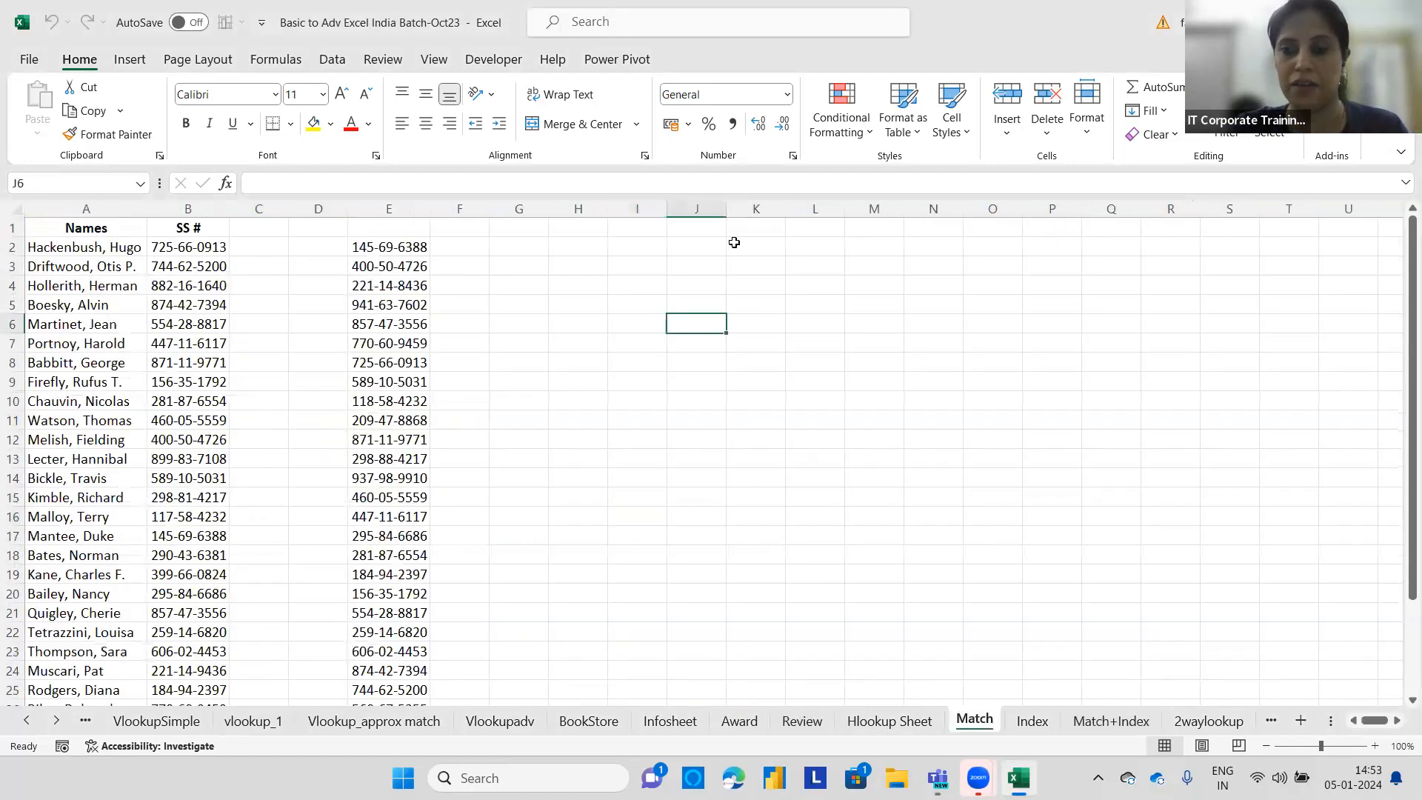
pyautogui.click(733, 243)
pyautogui.write('Match')
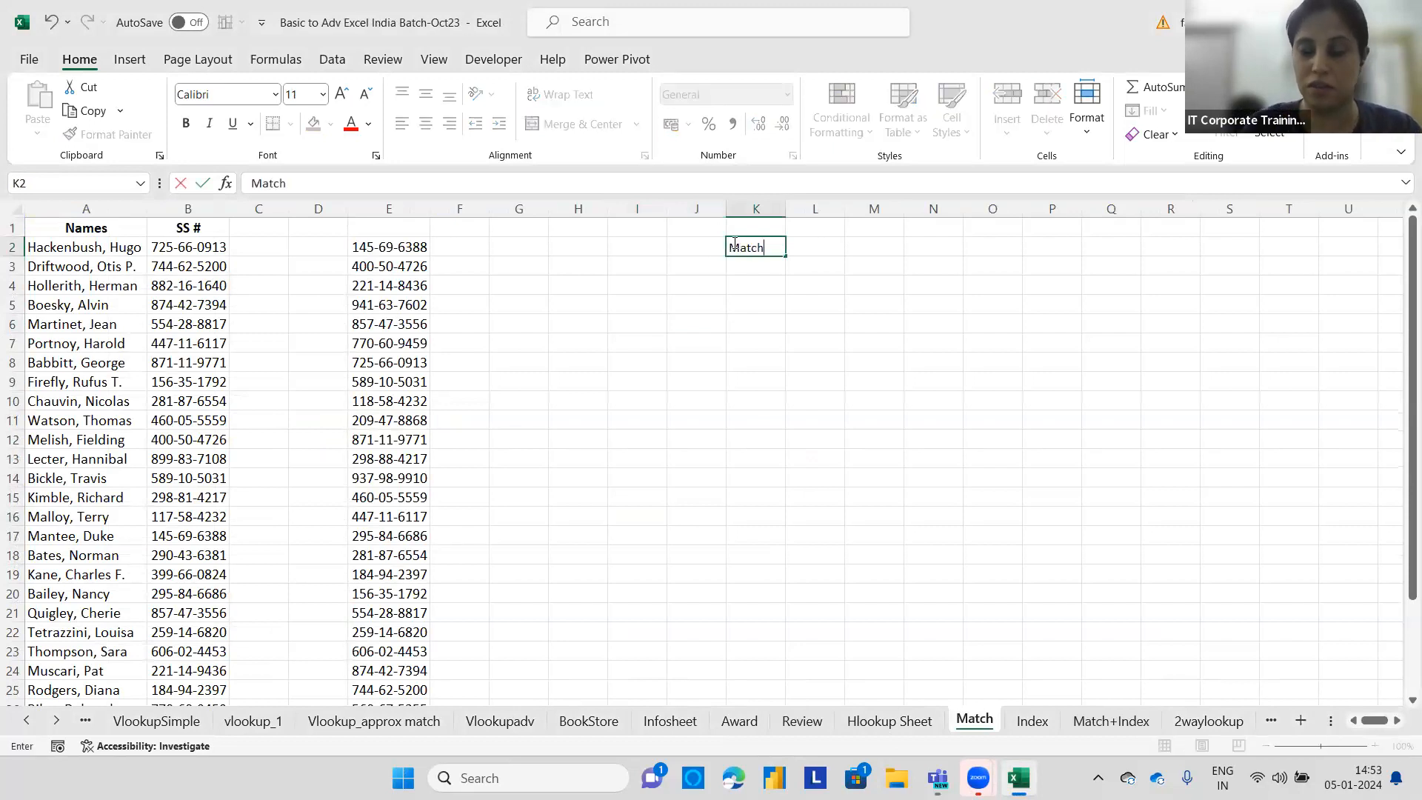
pyautogui.press('Return')
pyautogui.write('Index')
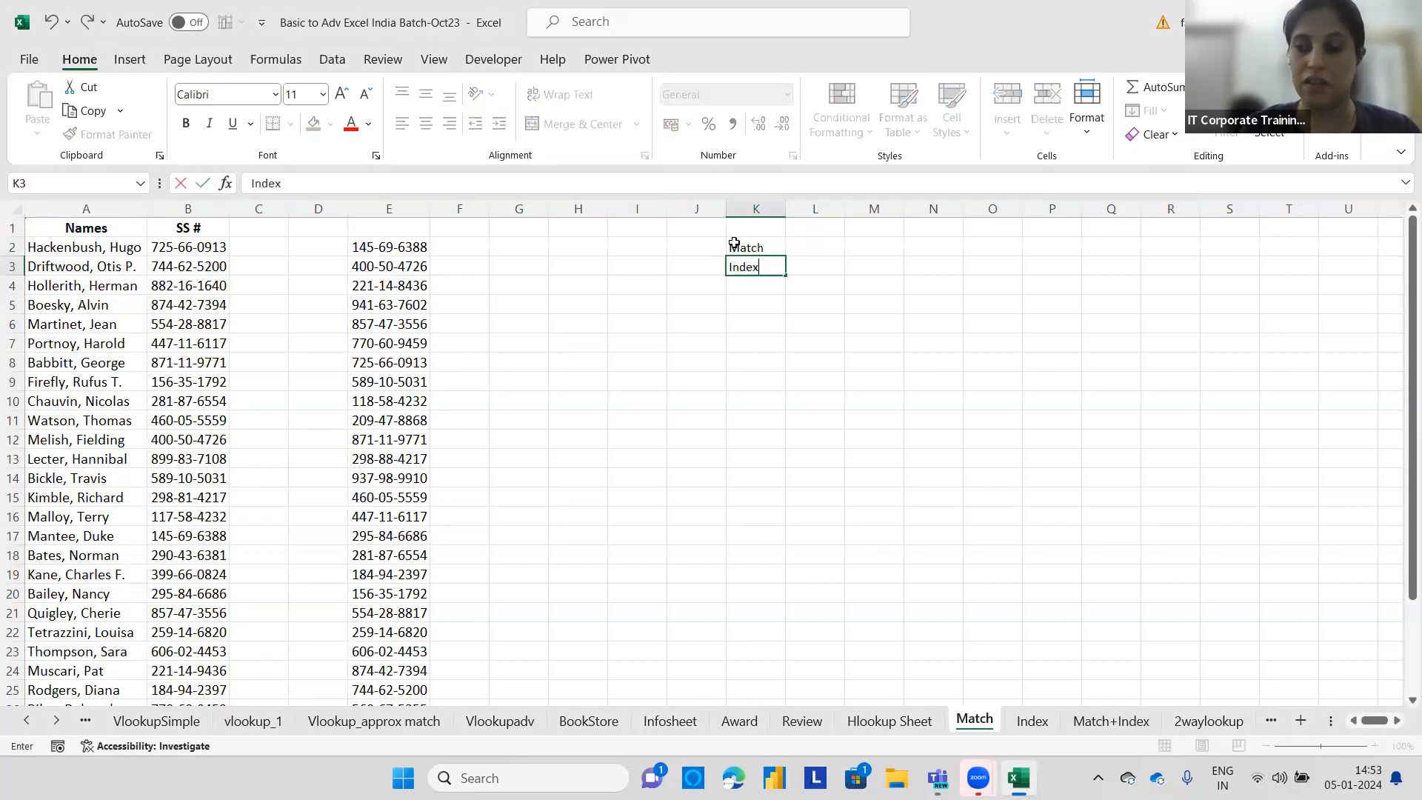
pyautogui.press('Return')
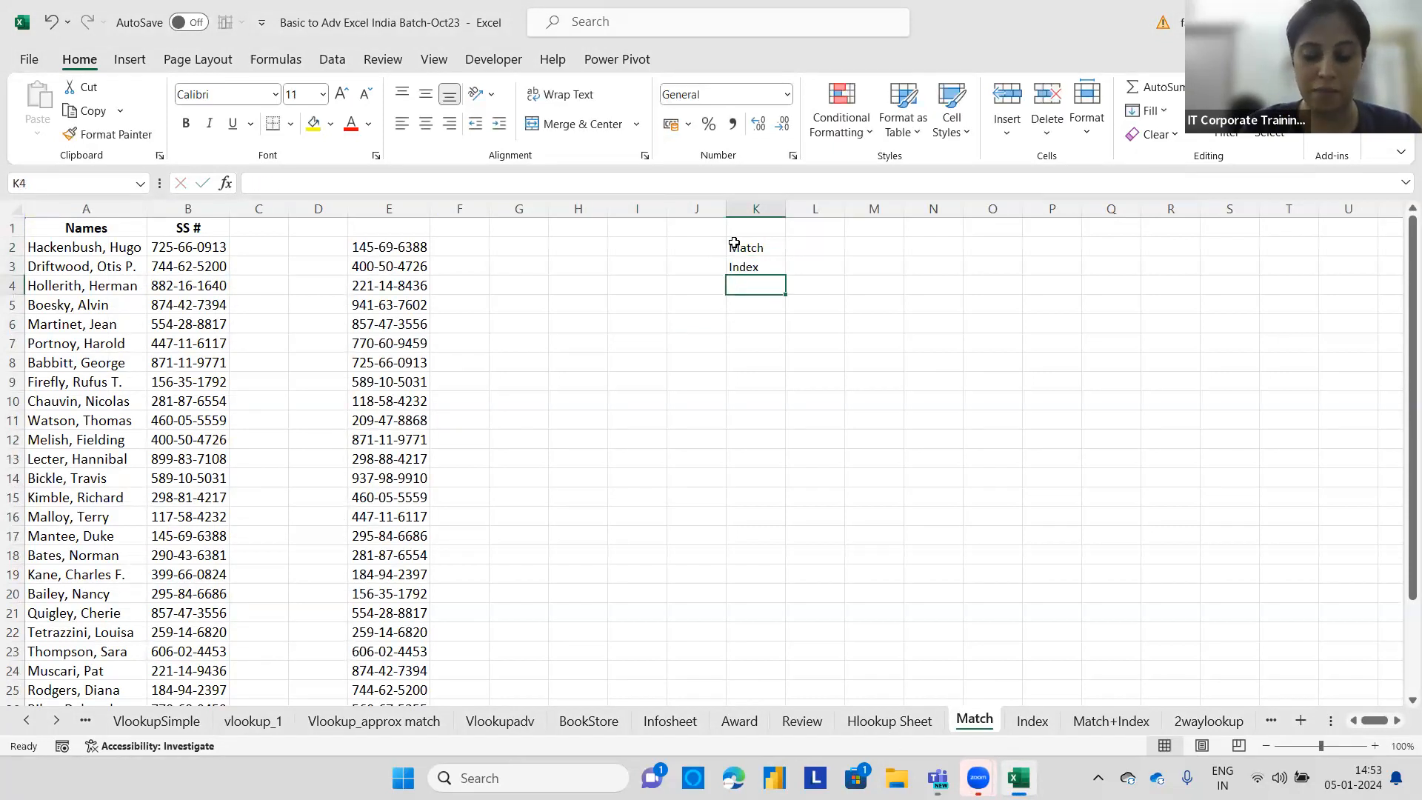
# Add the topic labels 'Match and Index' in K4 and 'Conditional Formatting' in K5.
pyautogui.write('Match and')
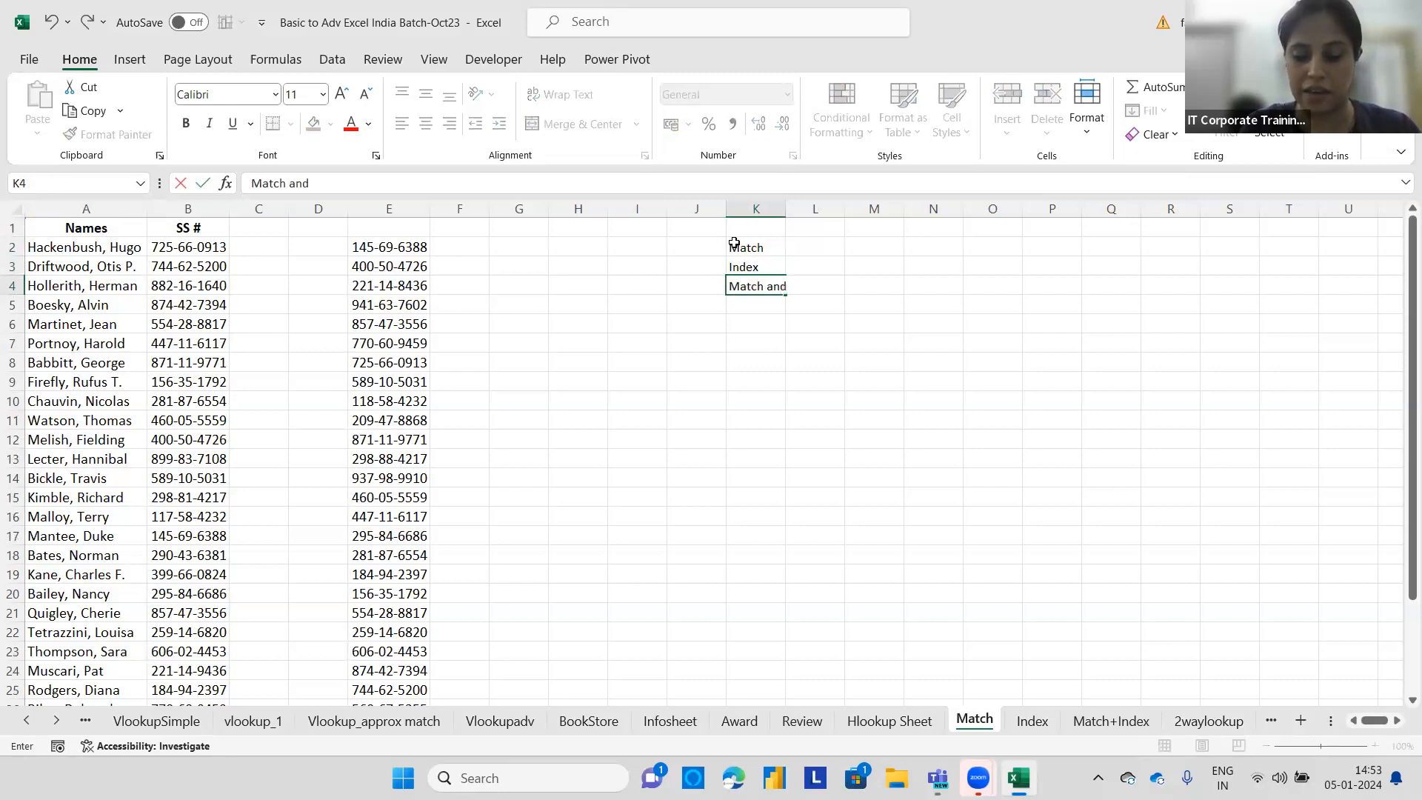
pyautogui.write(' Index')
pyautogui.press('Return')
pyautogui.write('Co')
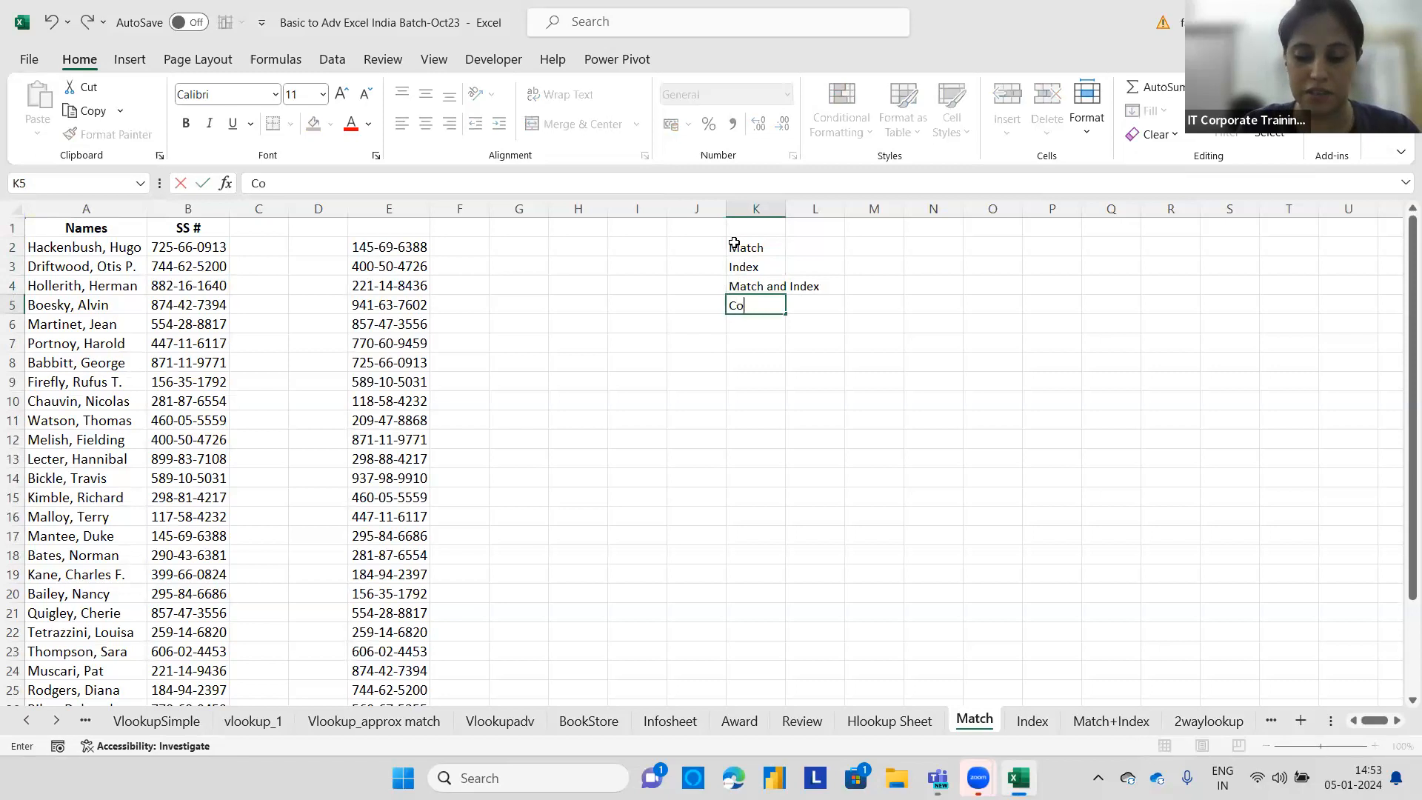
pyautogui.write('nditional ')
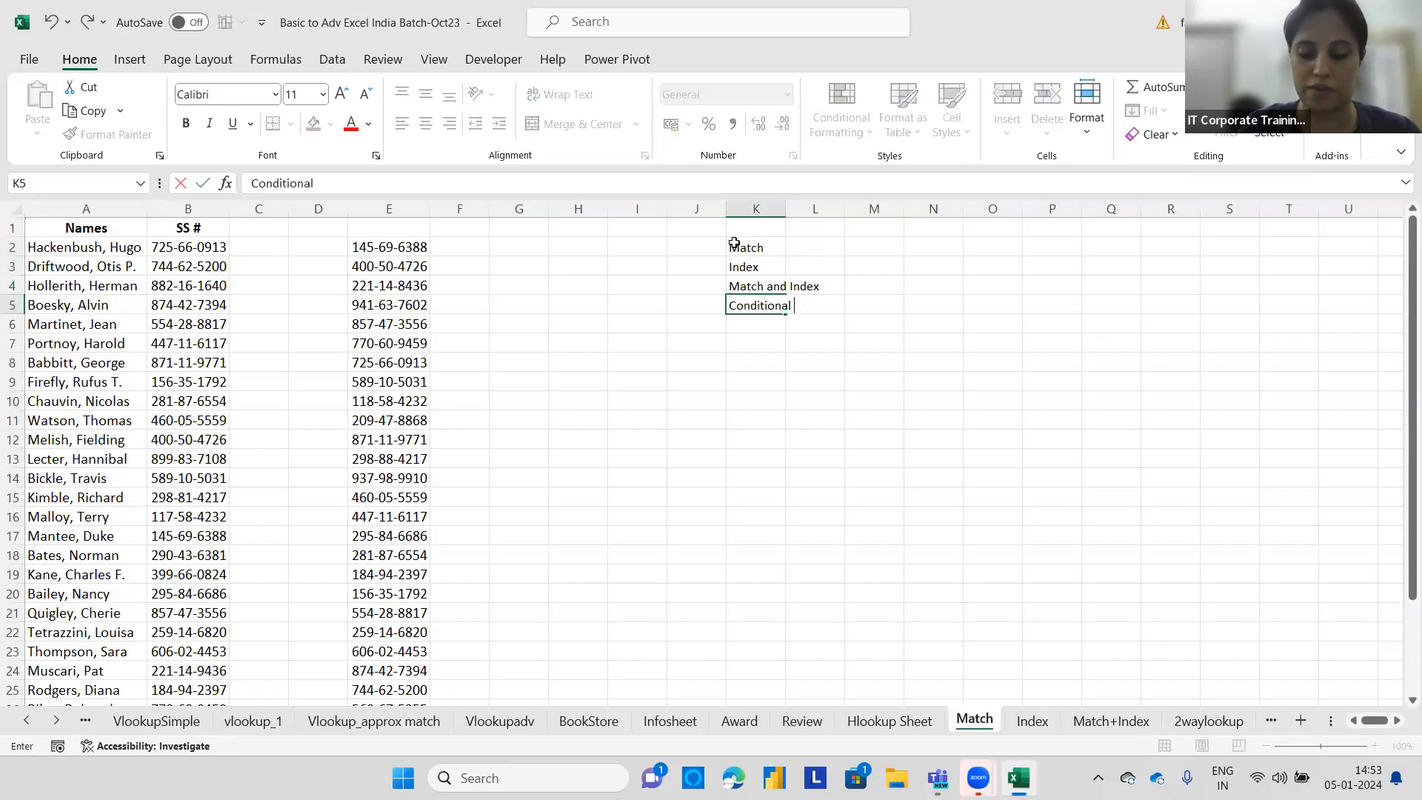
pyautogui.write('Formatting')
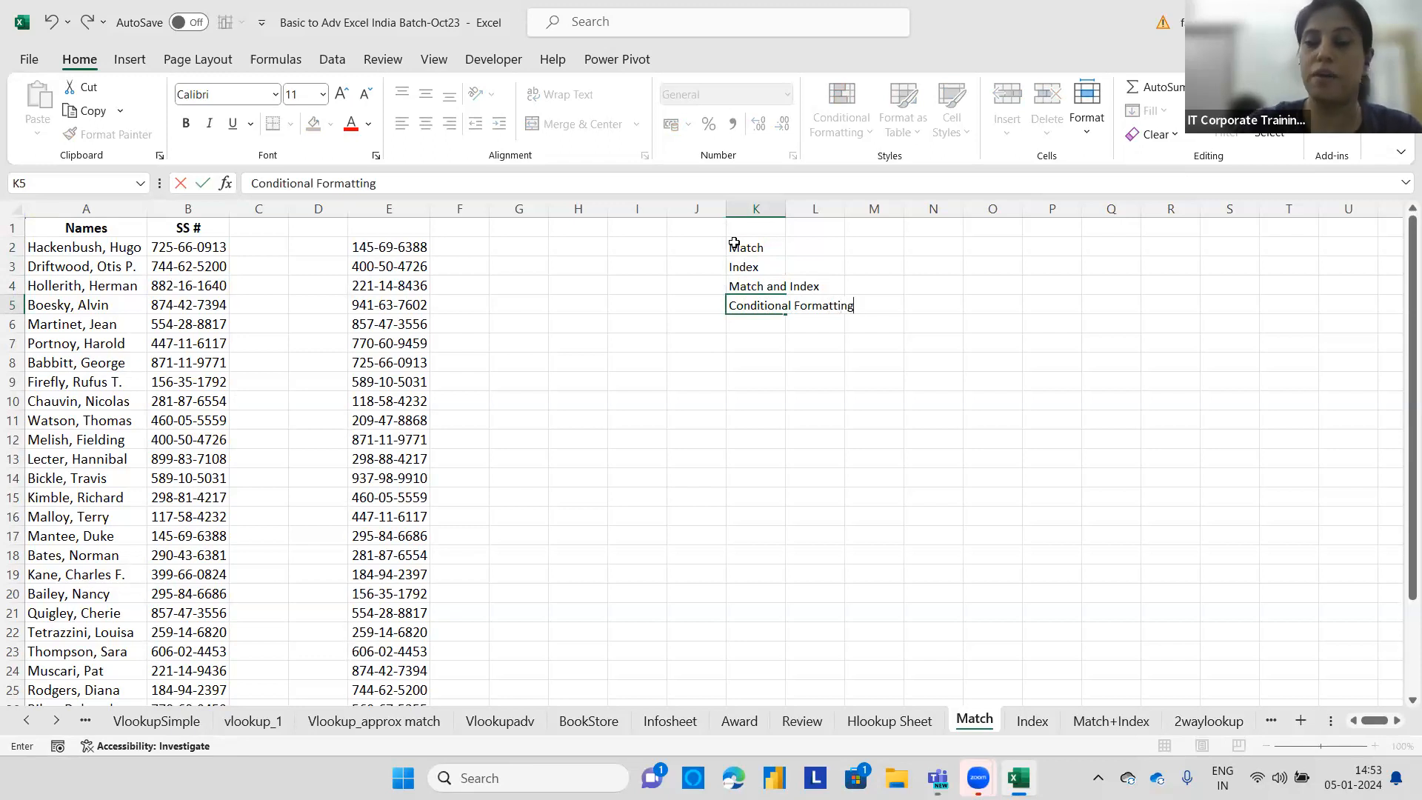
# Enter the heading 'Data Validation' in cell N1.
pyautogui.click(932, 234)
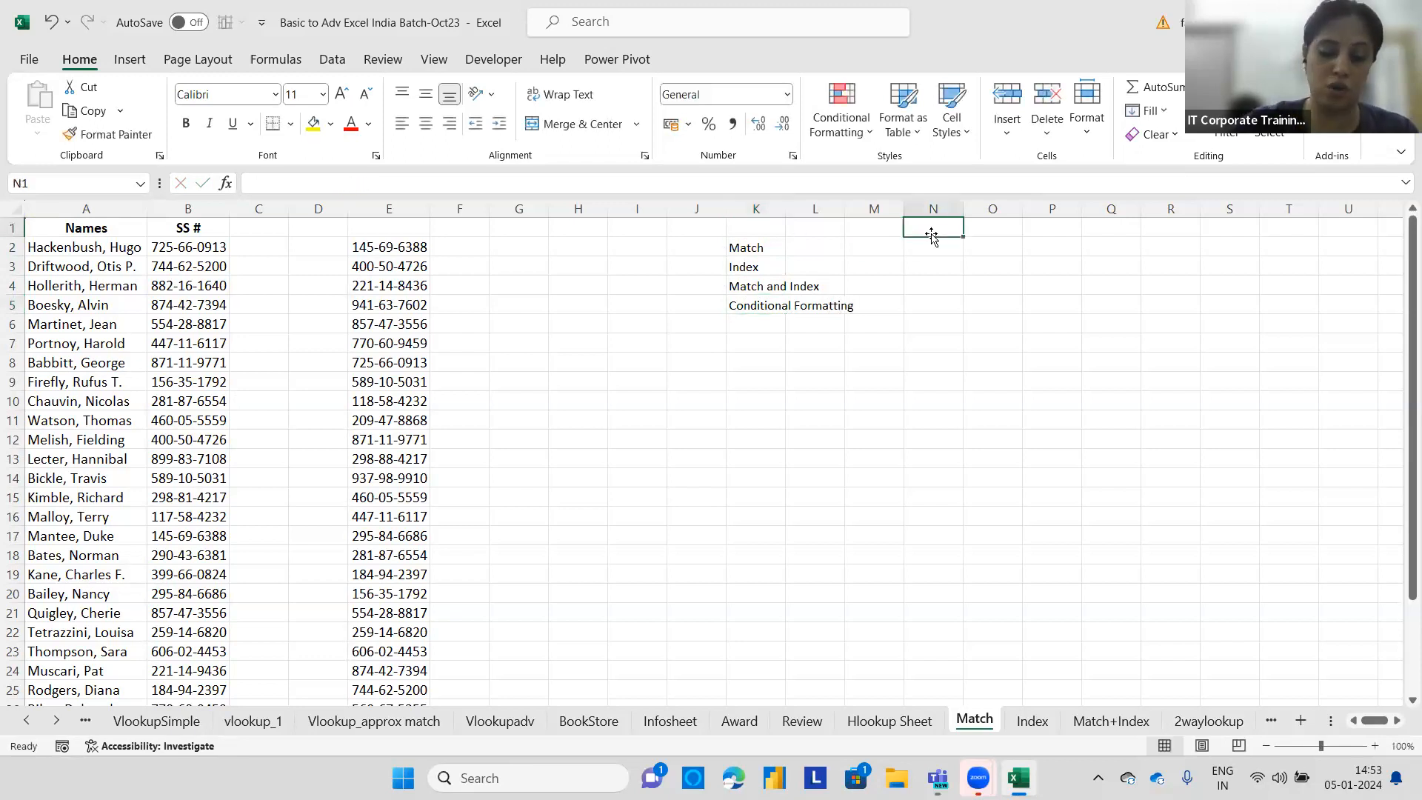
pyautogui.write('Data')
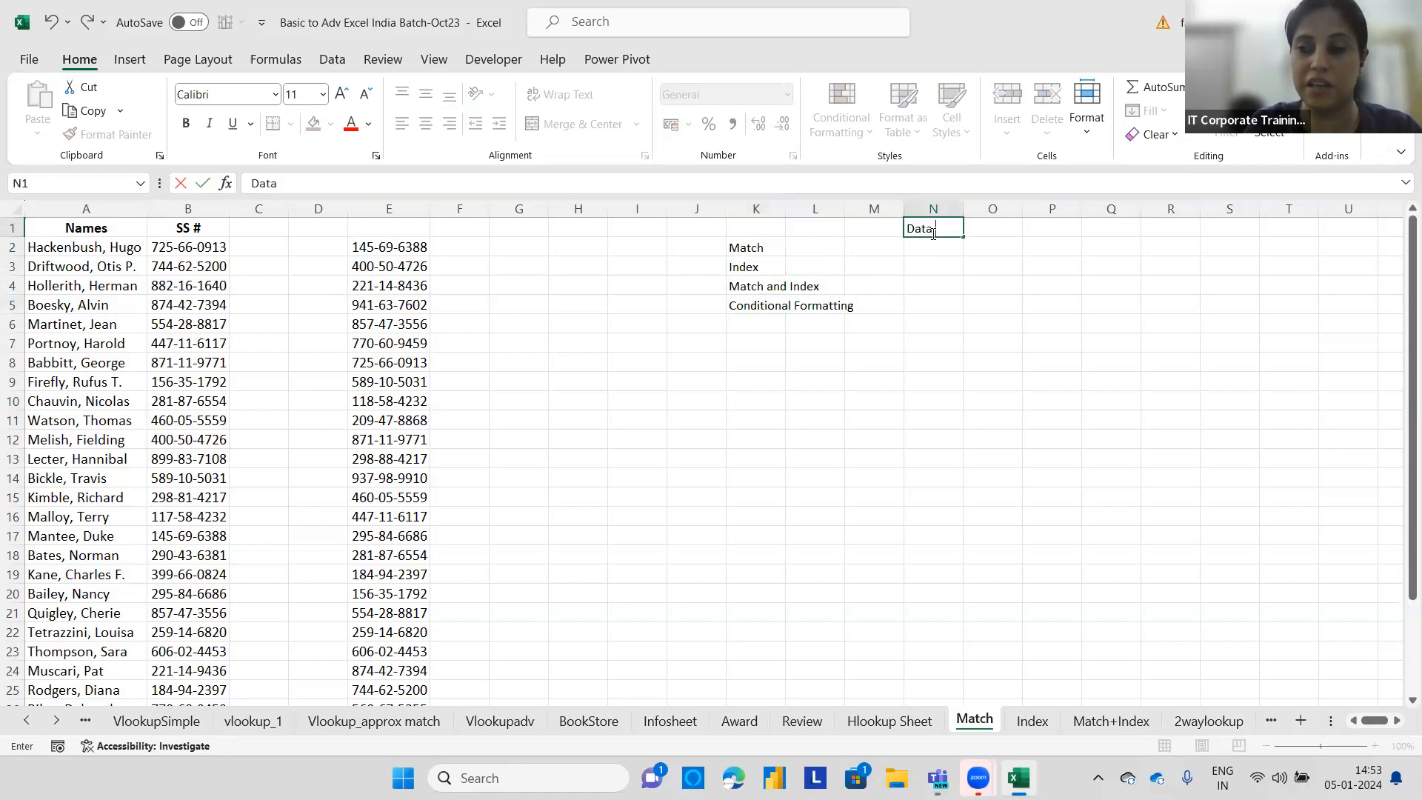
pyautogui.write(' Valida')
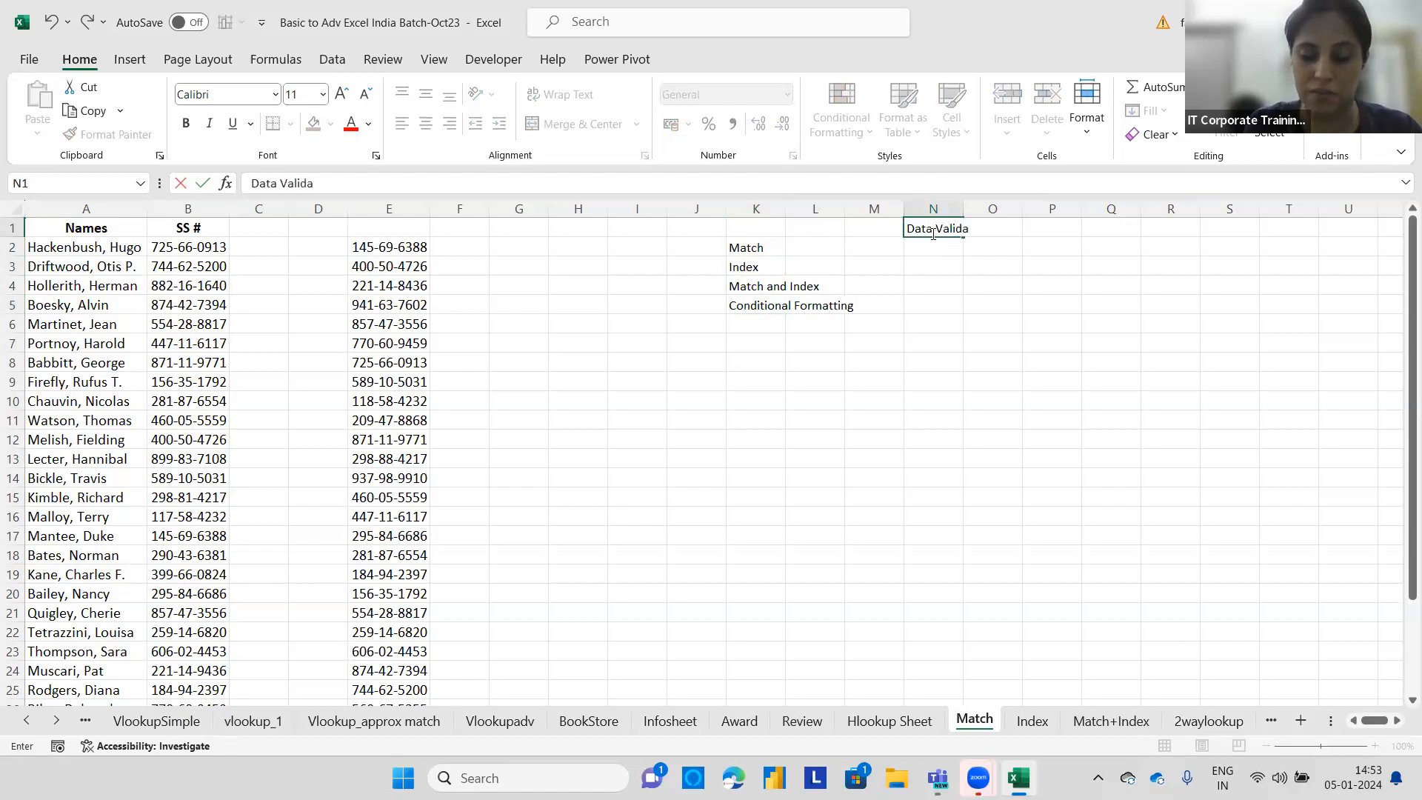
pyautogui.write('tion')
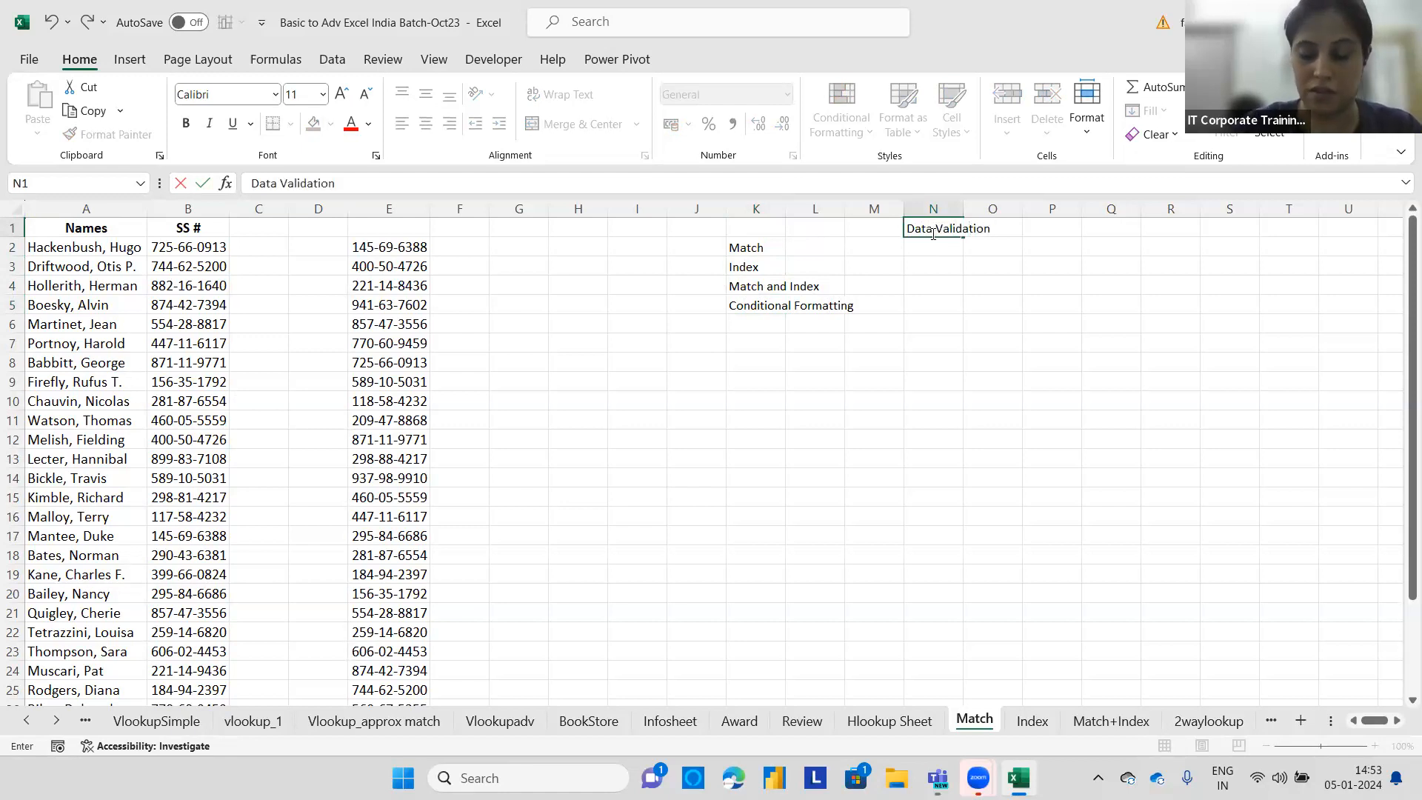
# Enter the heading 'Filters on the data' in cell P1.
pyautogui.click(968, 260)
pyautogui.click(1050, 227)
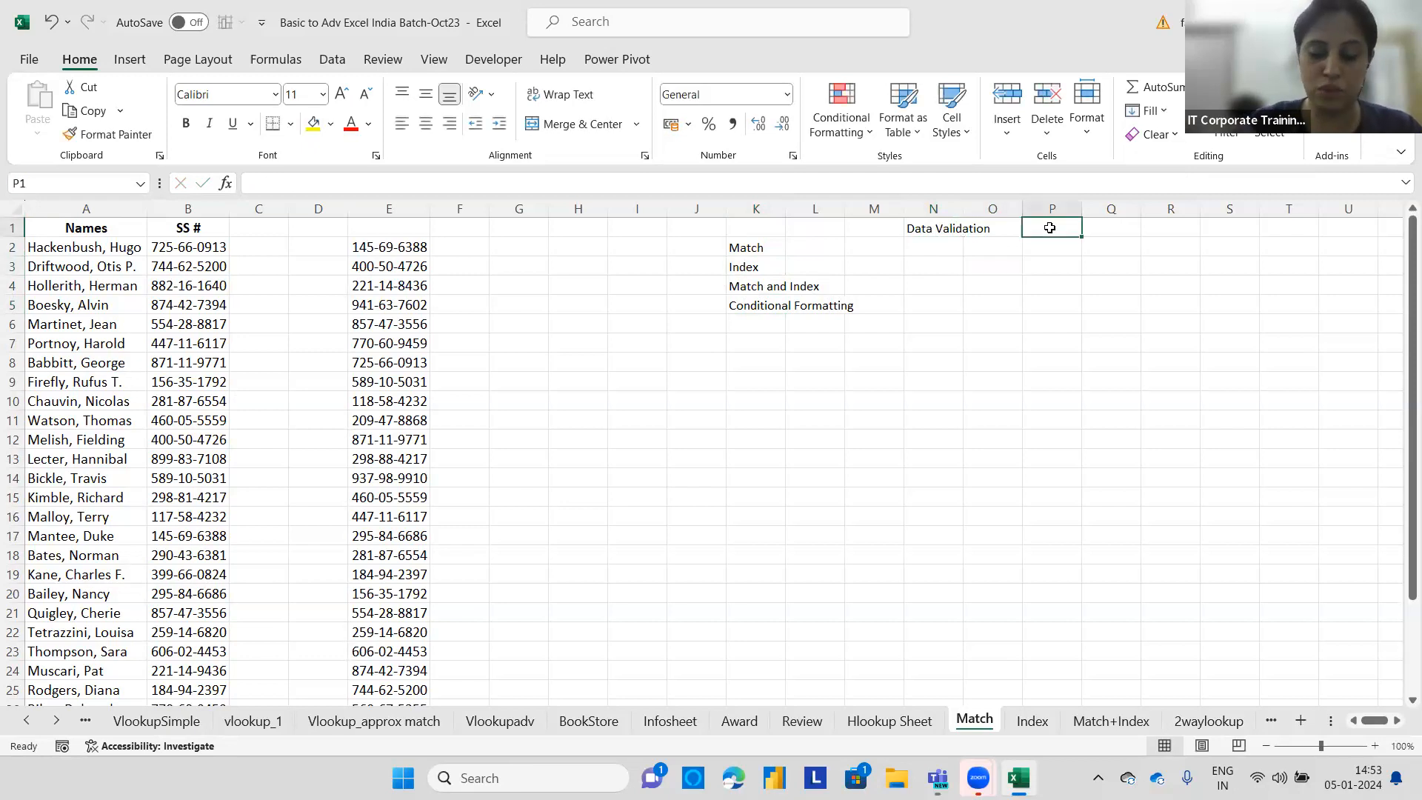
pyautogui.write('Filters on the data')
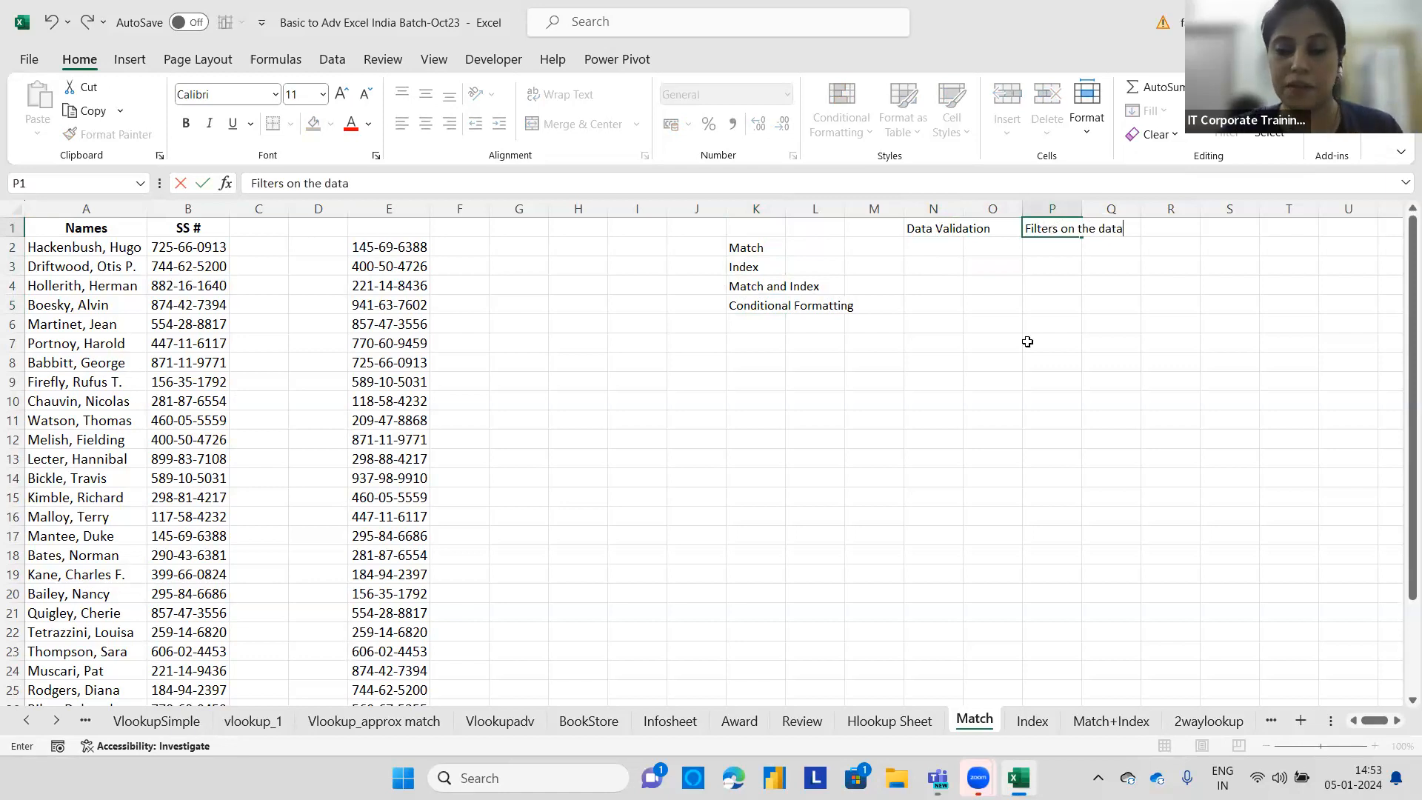
pyautogui.click(506, 612)
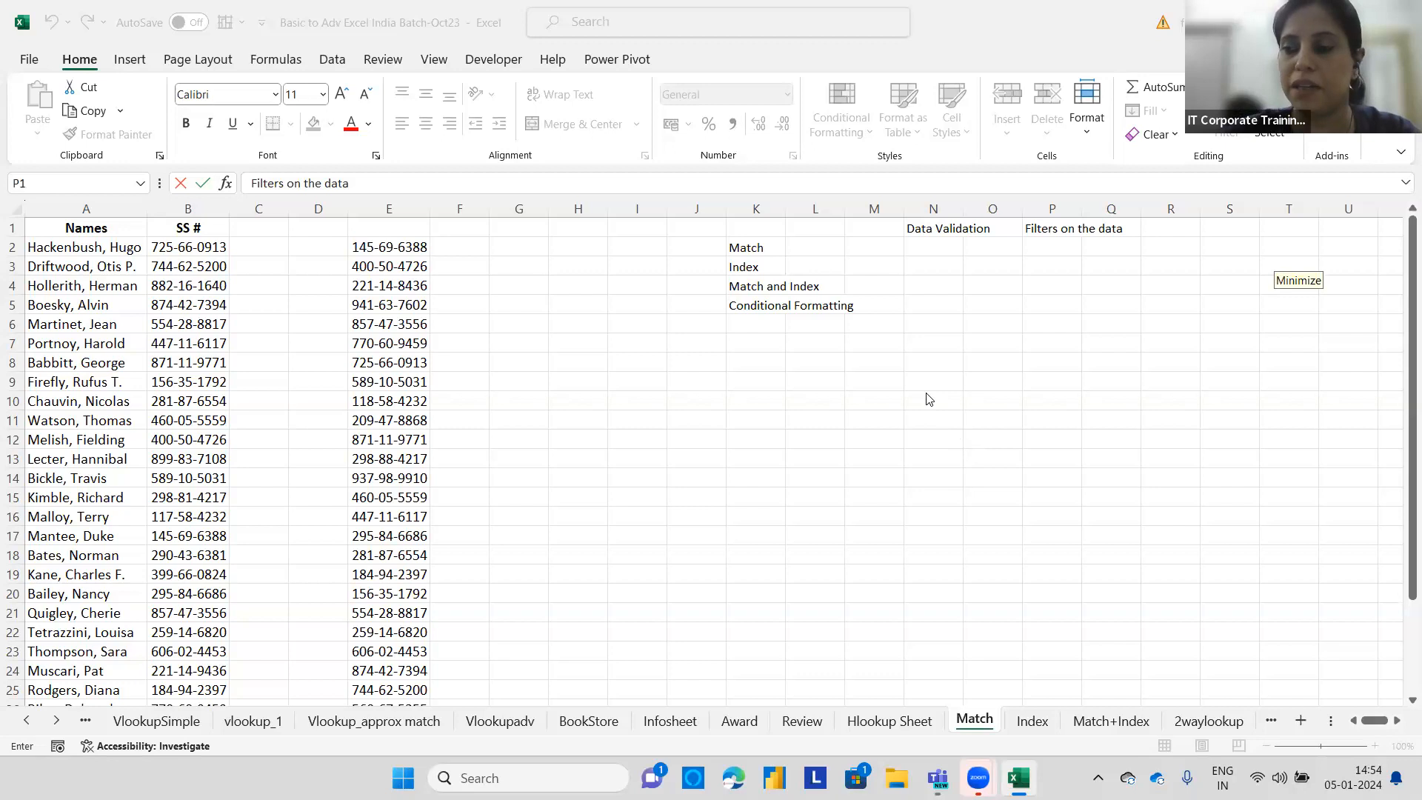
pyautogui.click(740, 382)
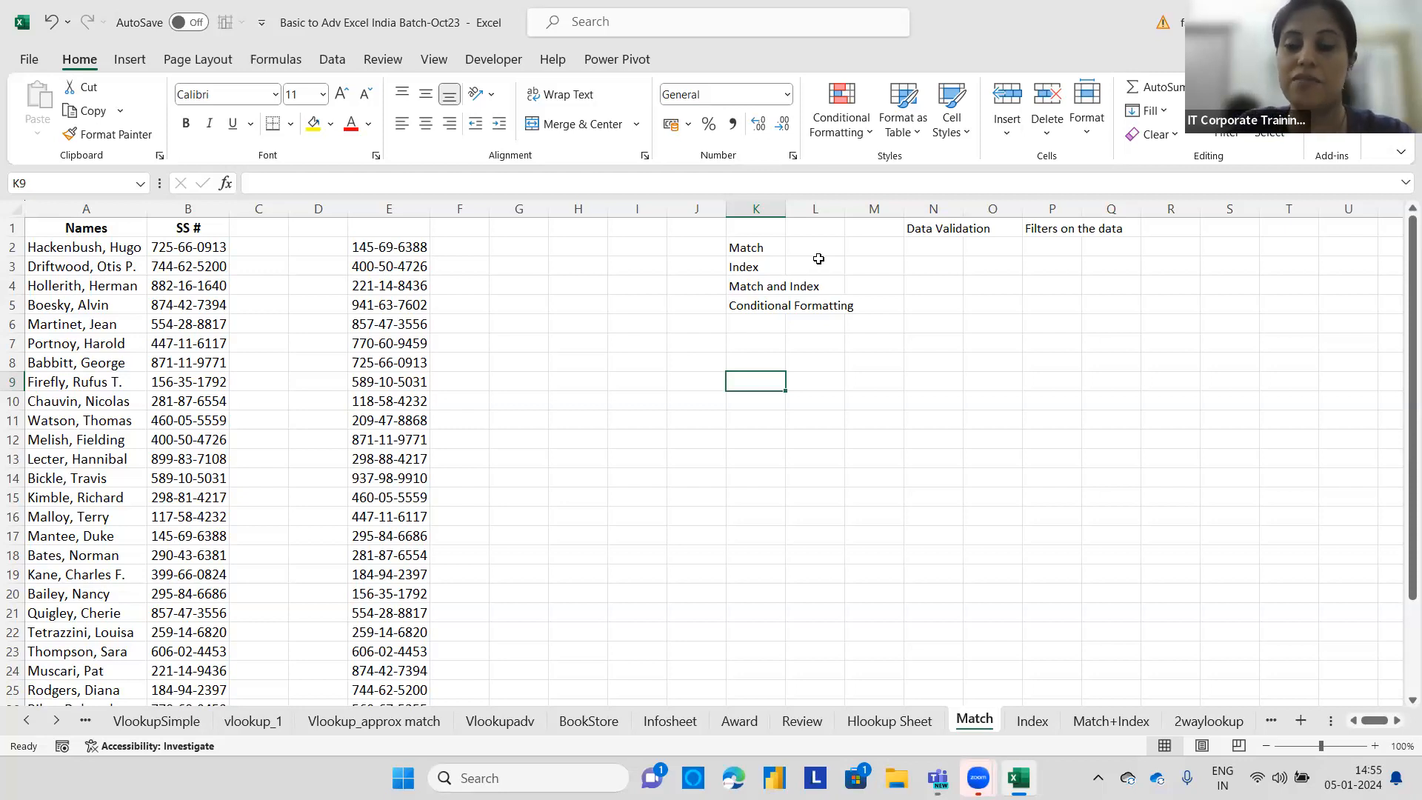
# Enter a short list of four first names in cells L10 through L13.
pyautogui.click(815, 397)
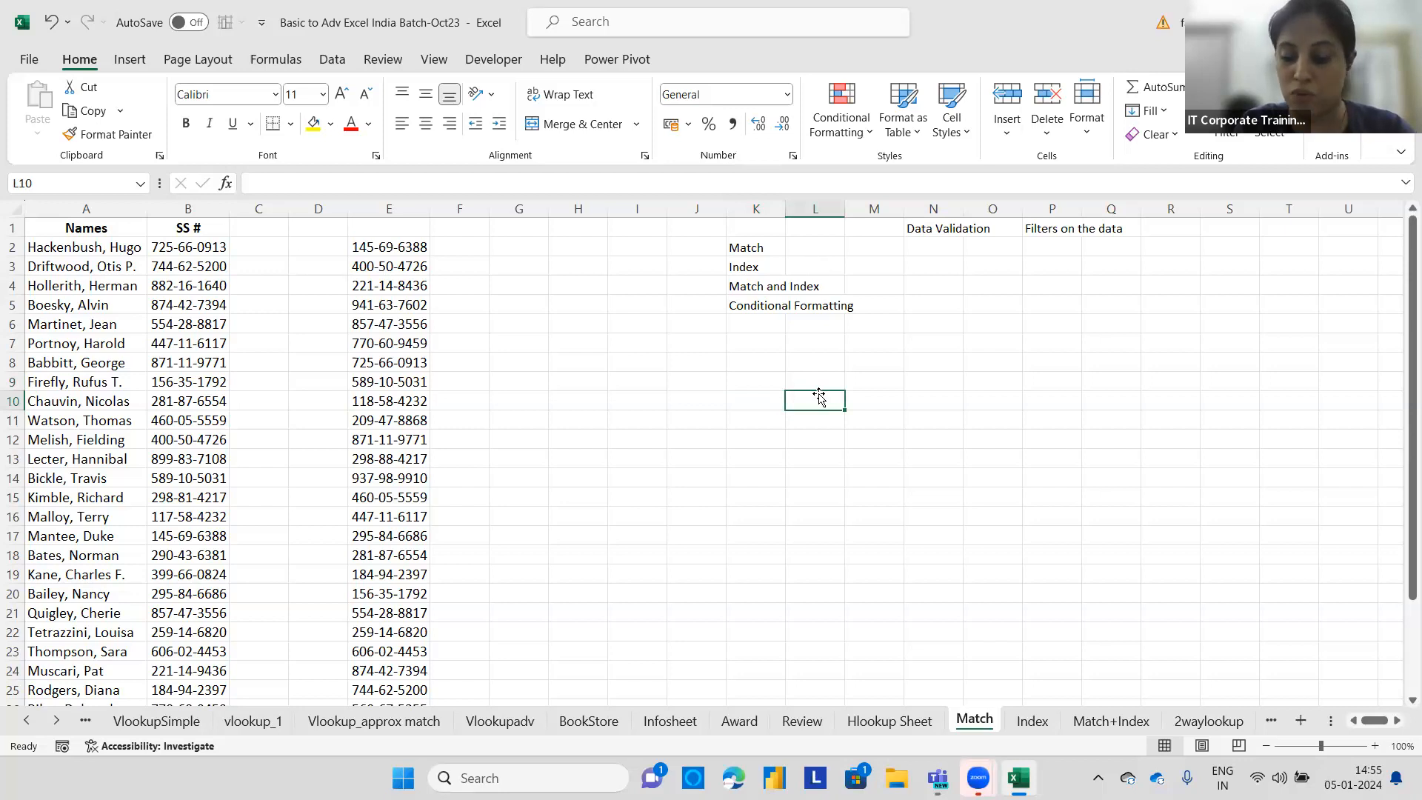
pyautogui.write('Parneet')
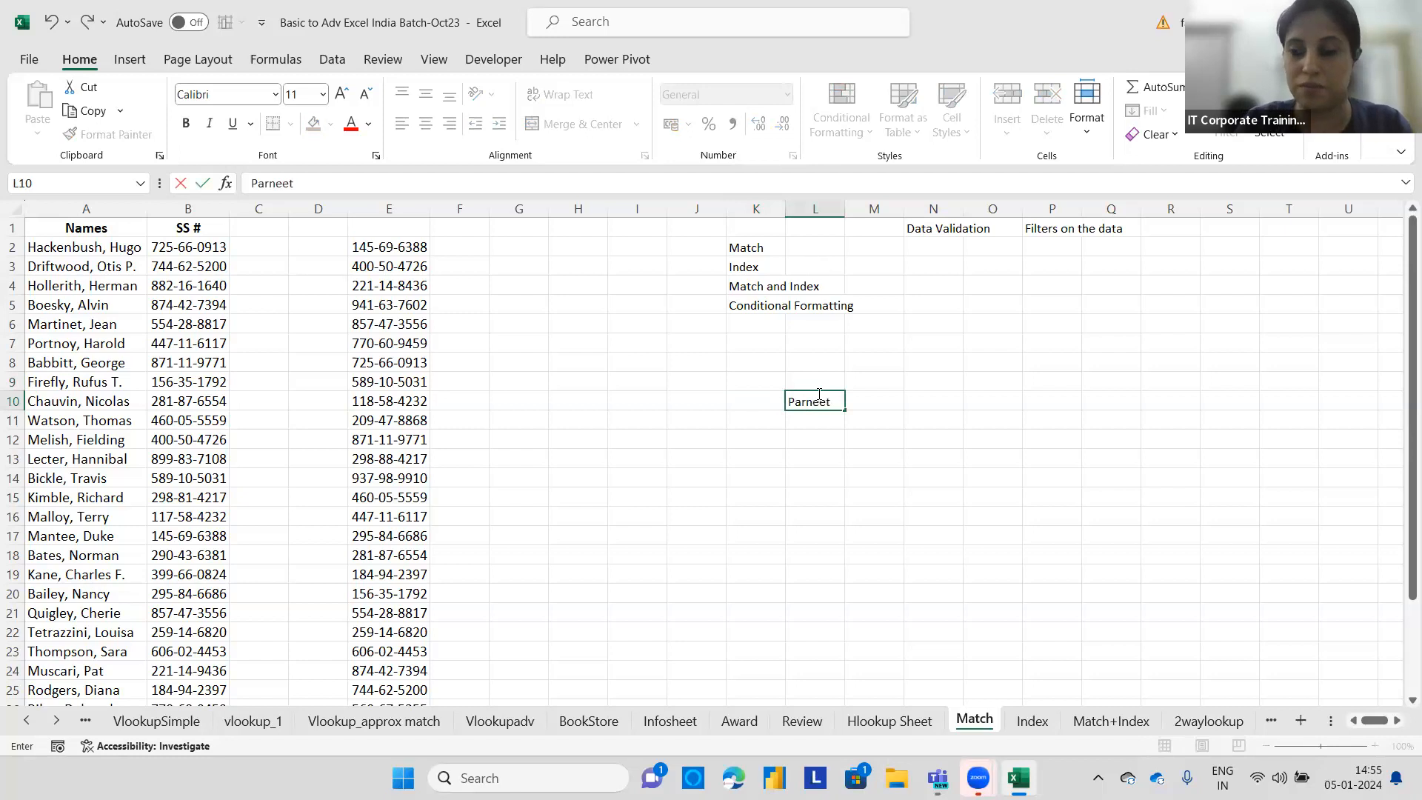
pyautogui.press('Return')
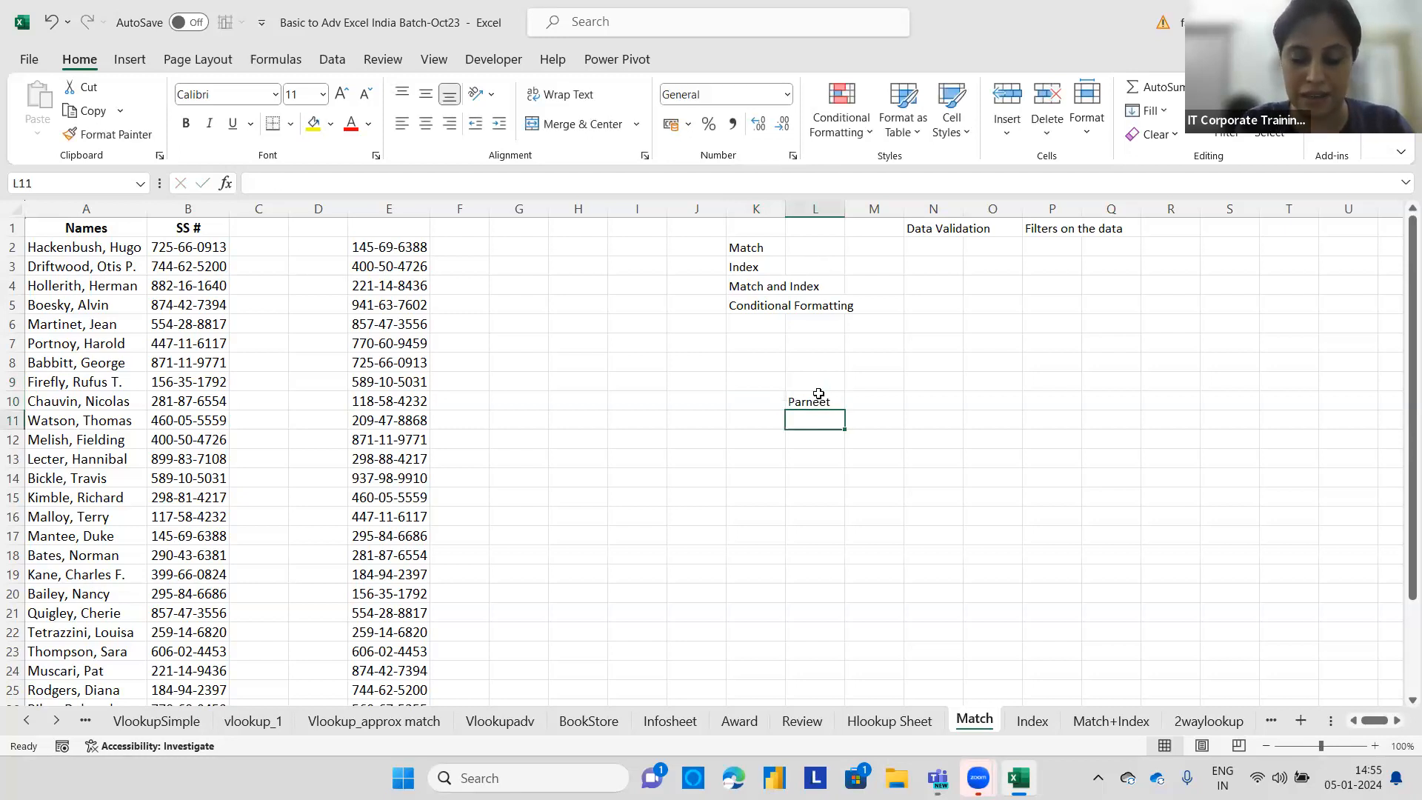
pyautogui.write('Ashwini')
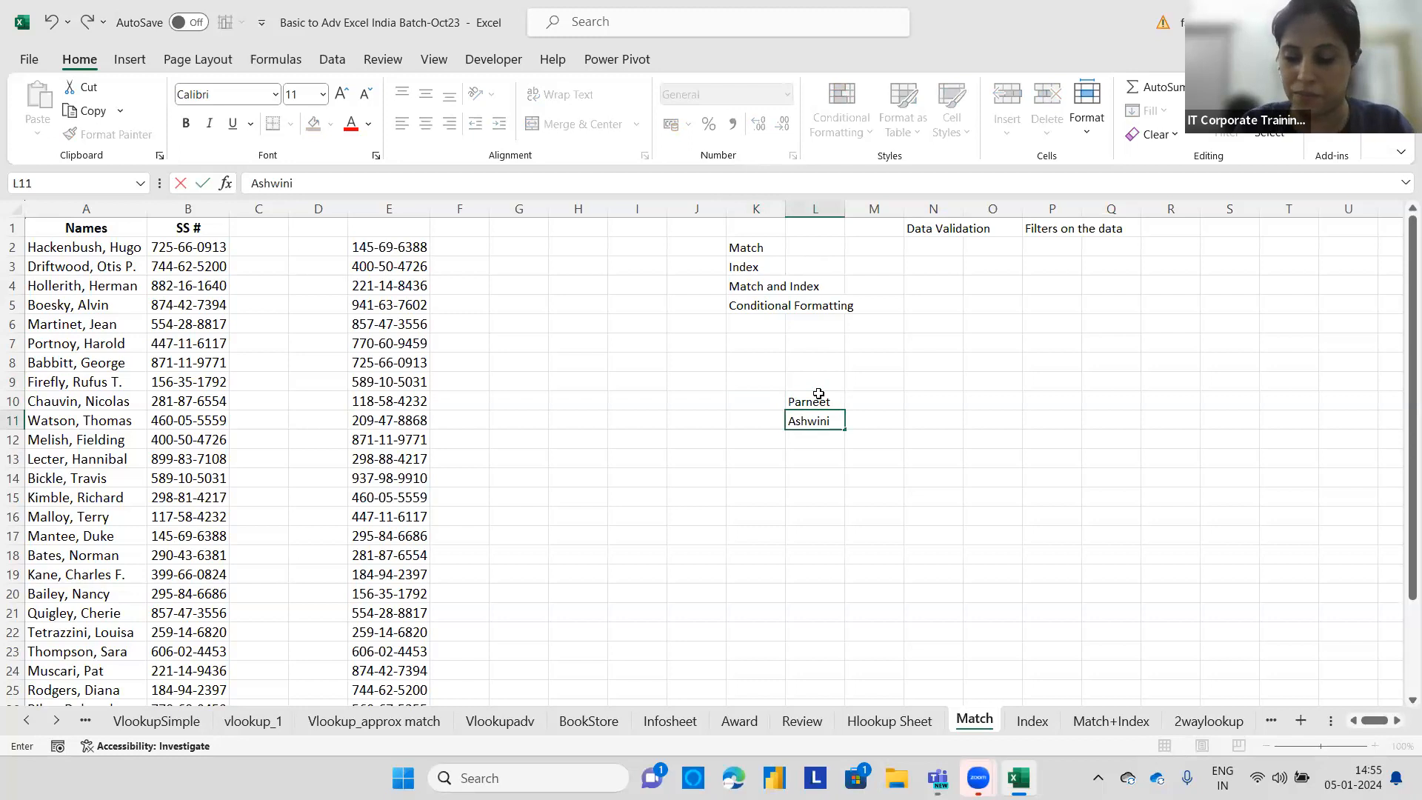
pyautogui.press('Return')
pyautogui.write('Kiara')
pyautogui.press('Return')
pyautogui.write('Ajay')
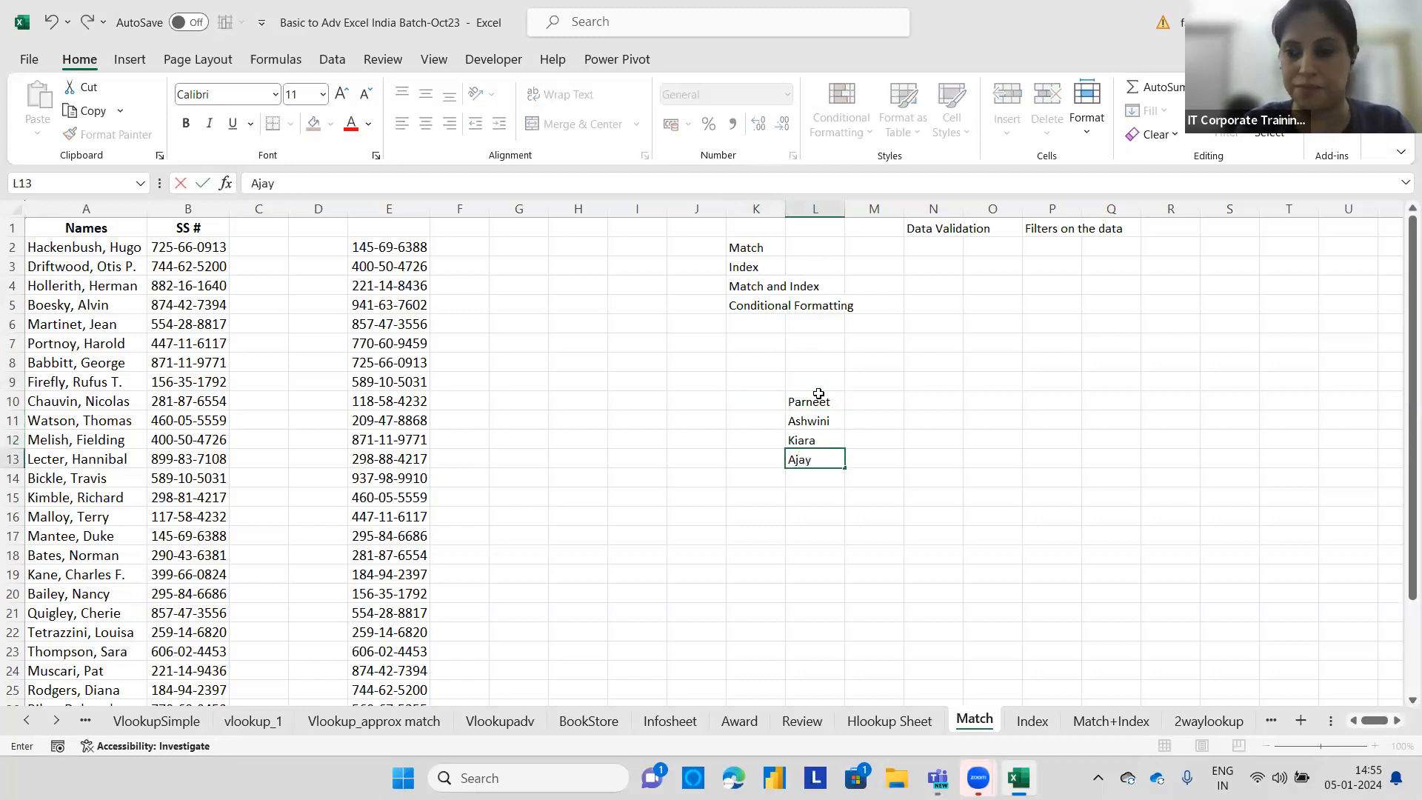
# In O10, enter a MATCH formula looking up the third listed name in L10:L13 with exact match type 0.
pyautogui.click(979, 395)
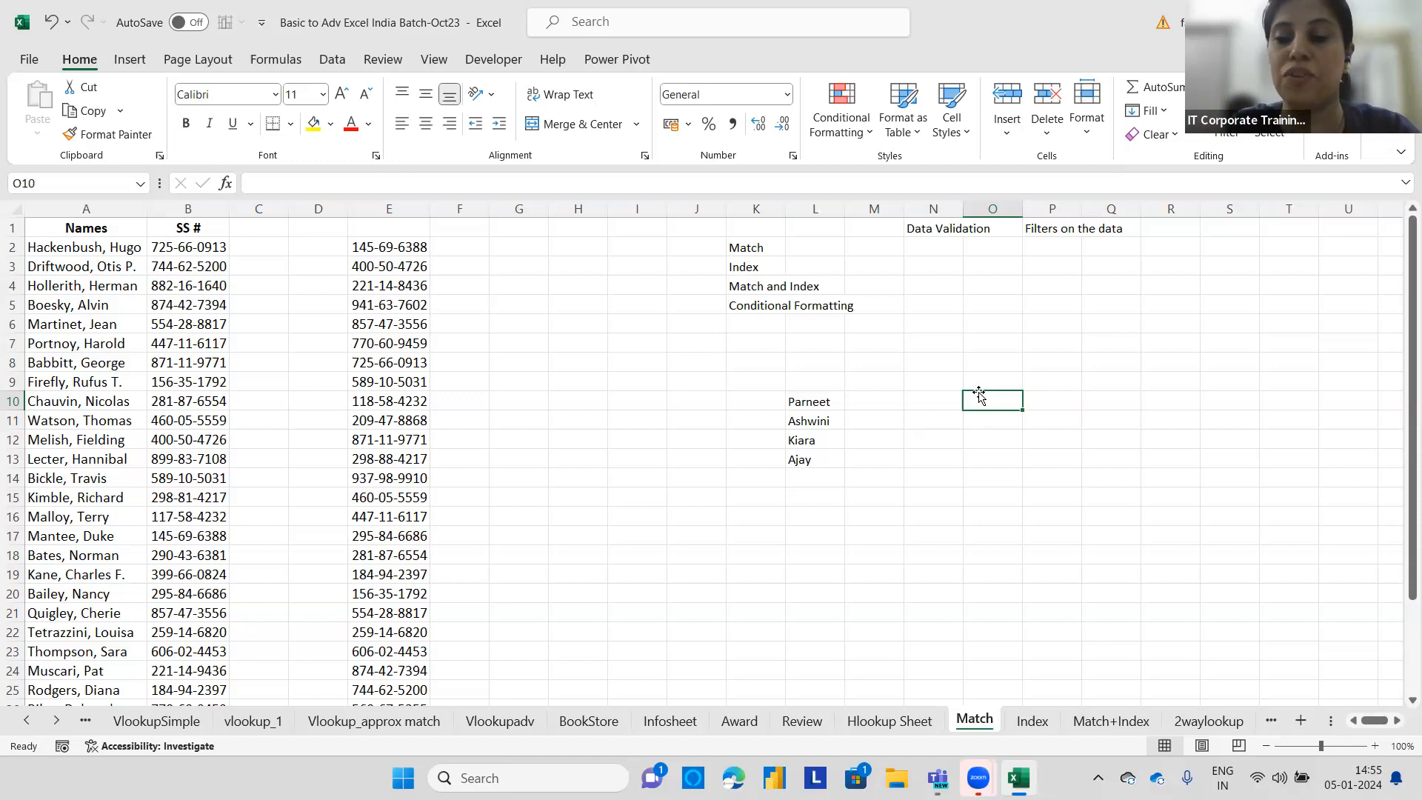
pyautogui.write('=mATCH')
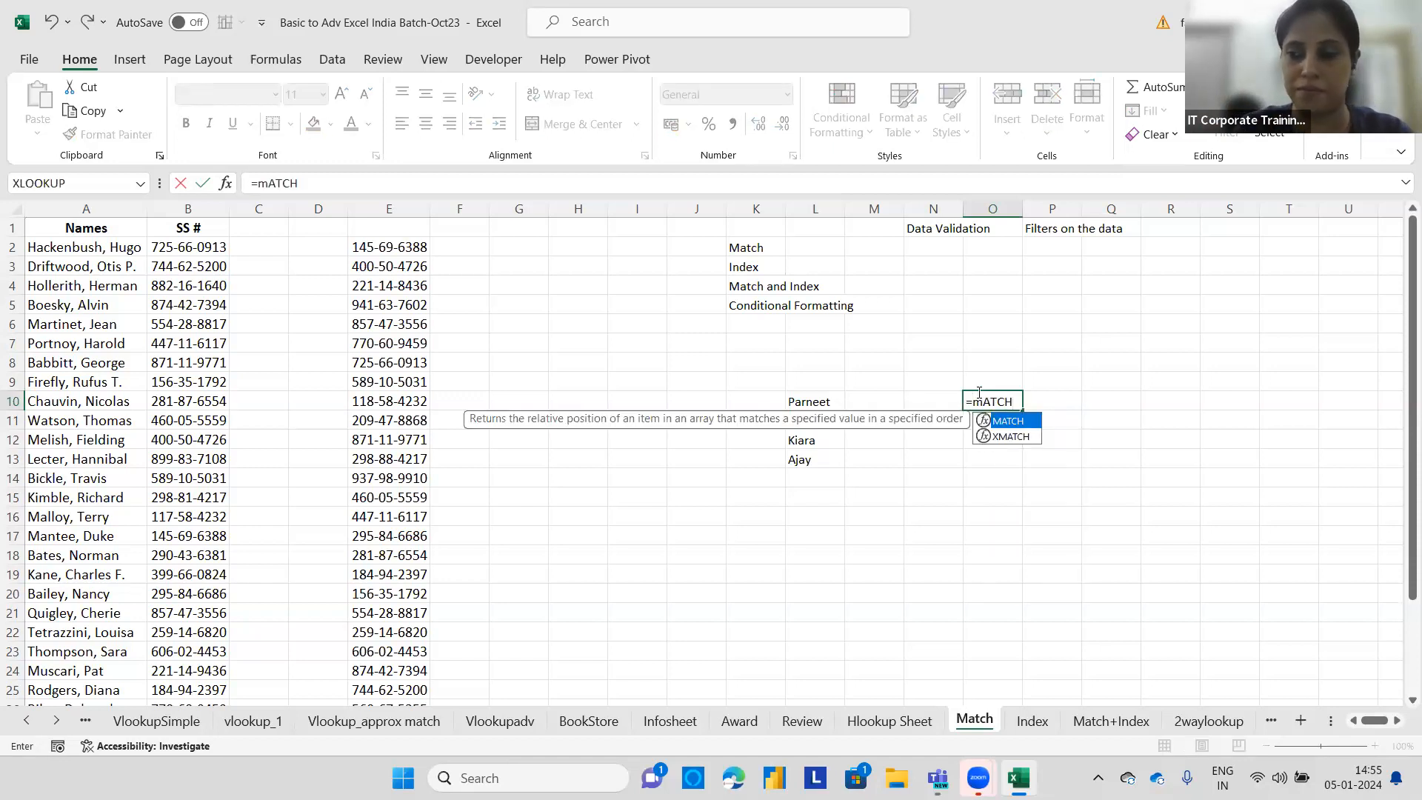
pyautogui.write('(')
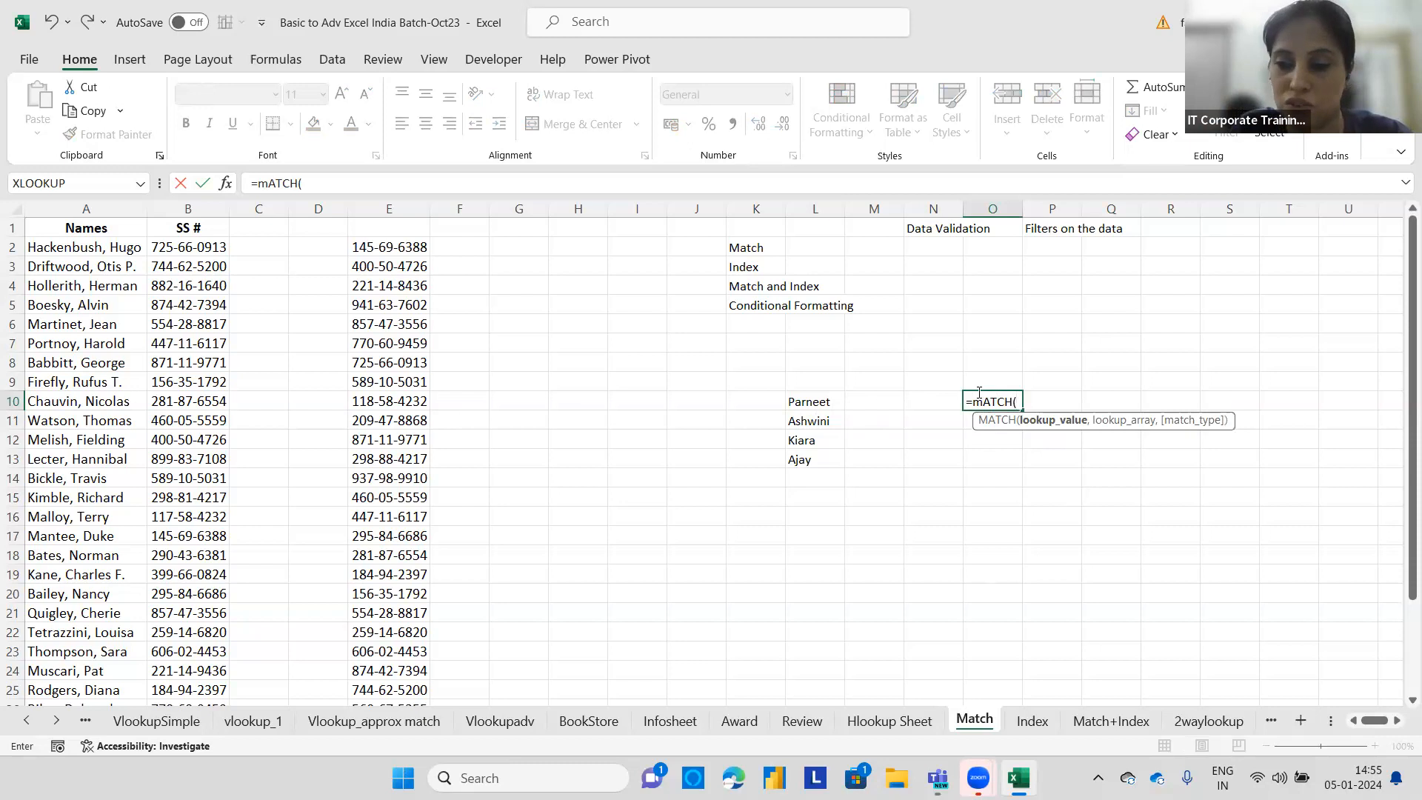
pyautogui.write('"K')
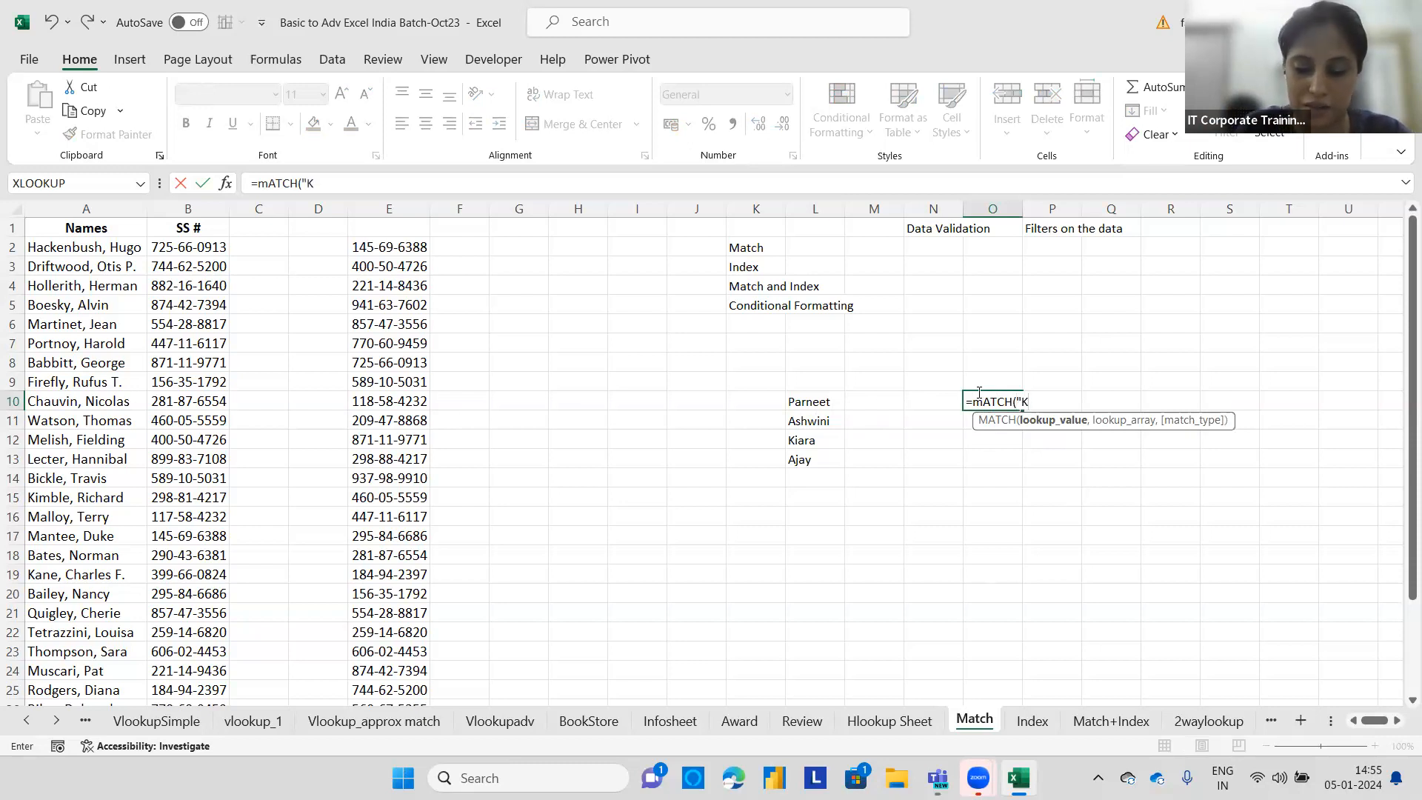
pyautogui.write('iara",')
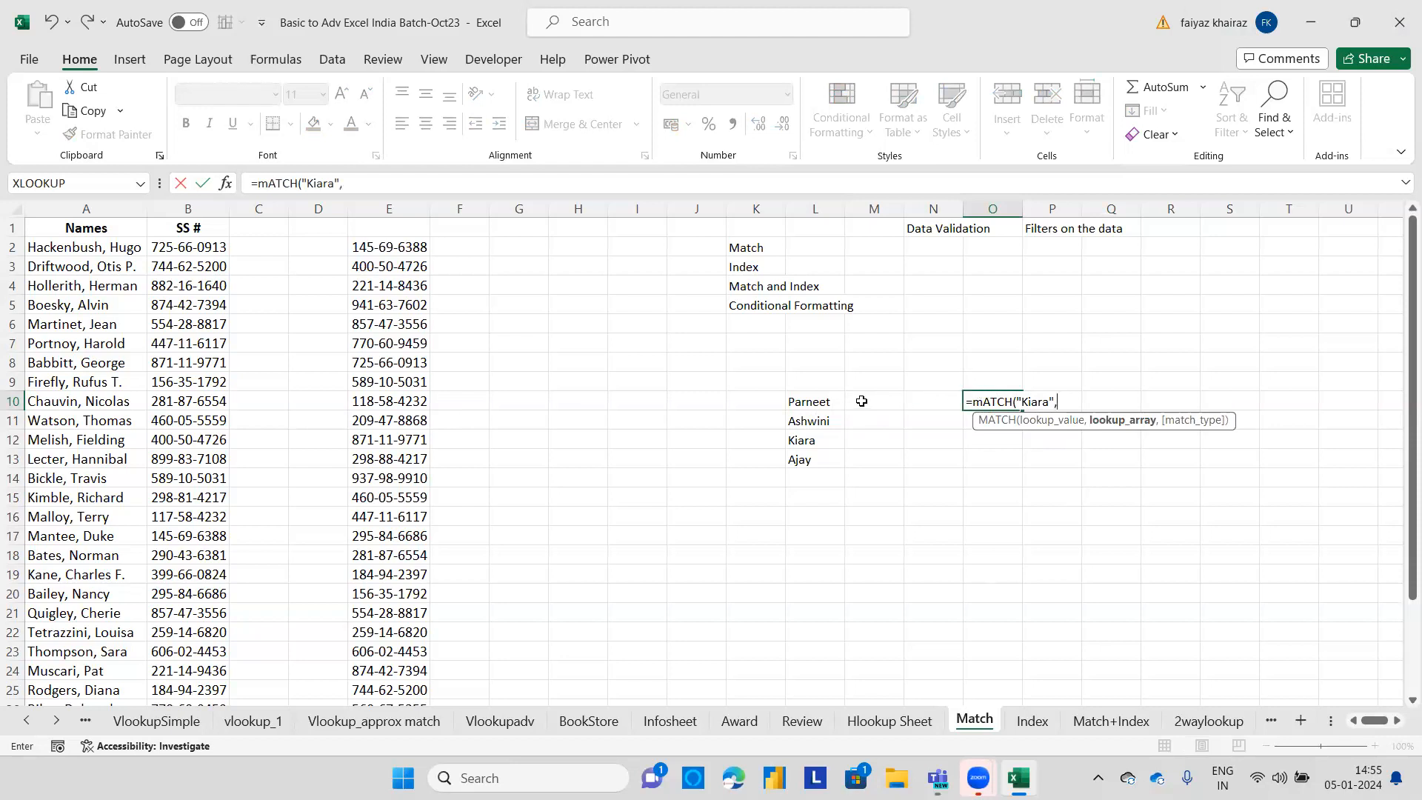
pyautogui.moveTo(809, 400); pyautogui.dragTo(806, 460)
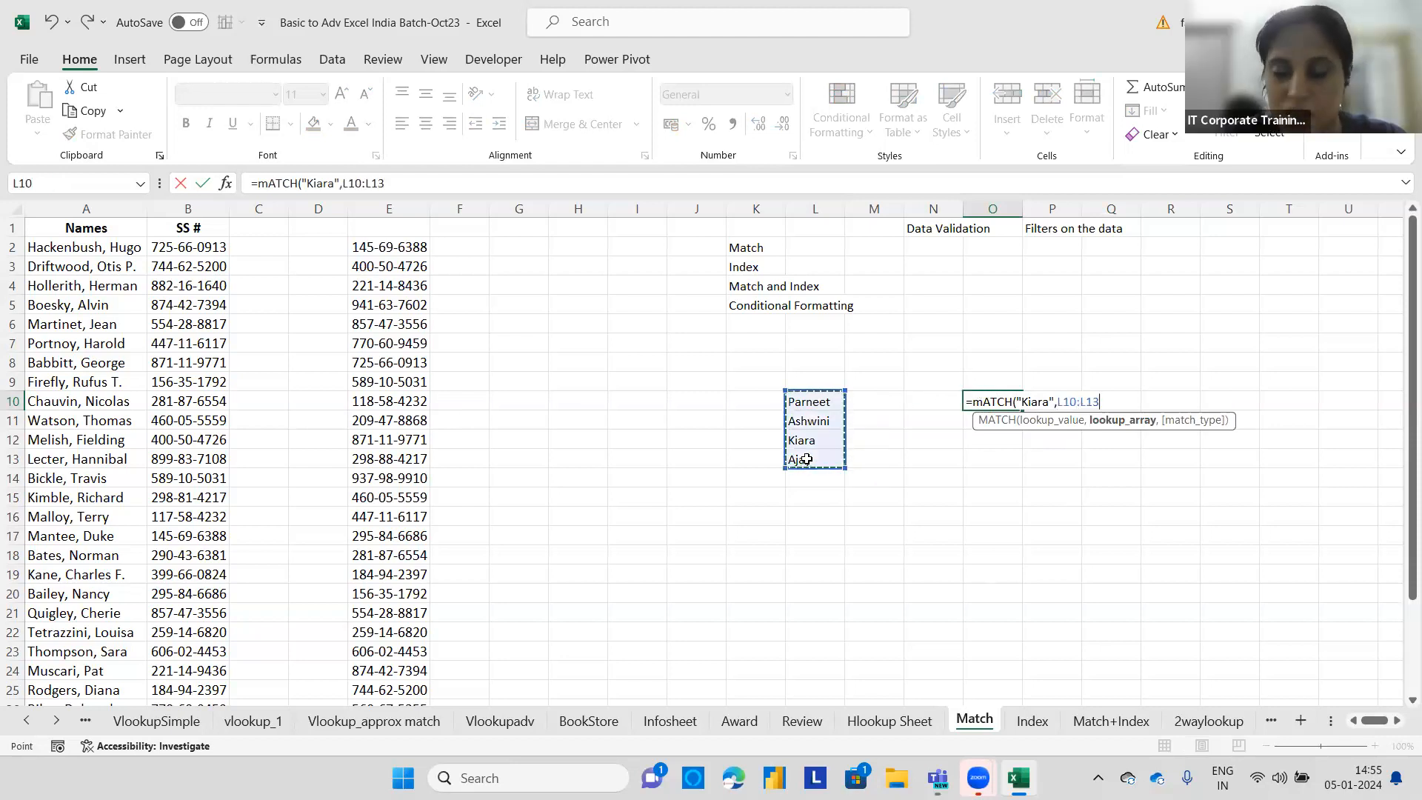
pyautogui.write(',')
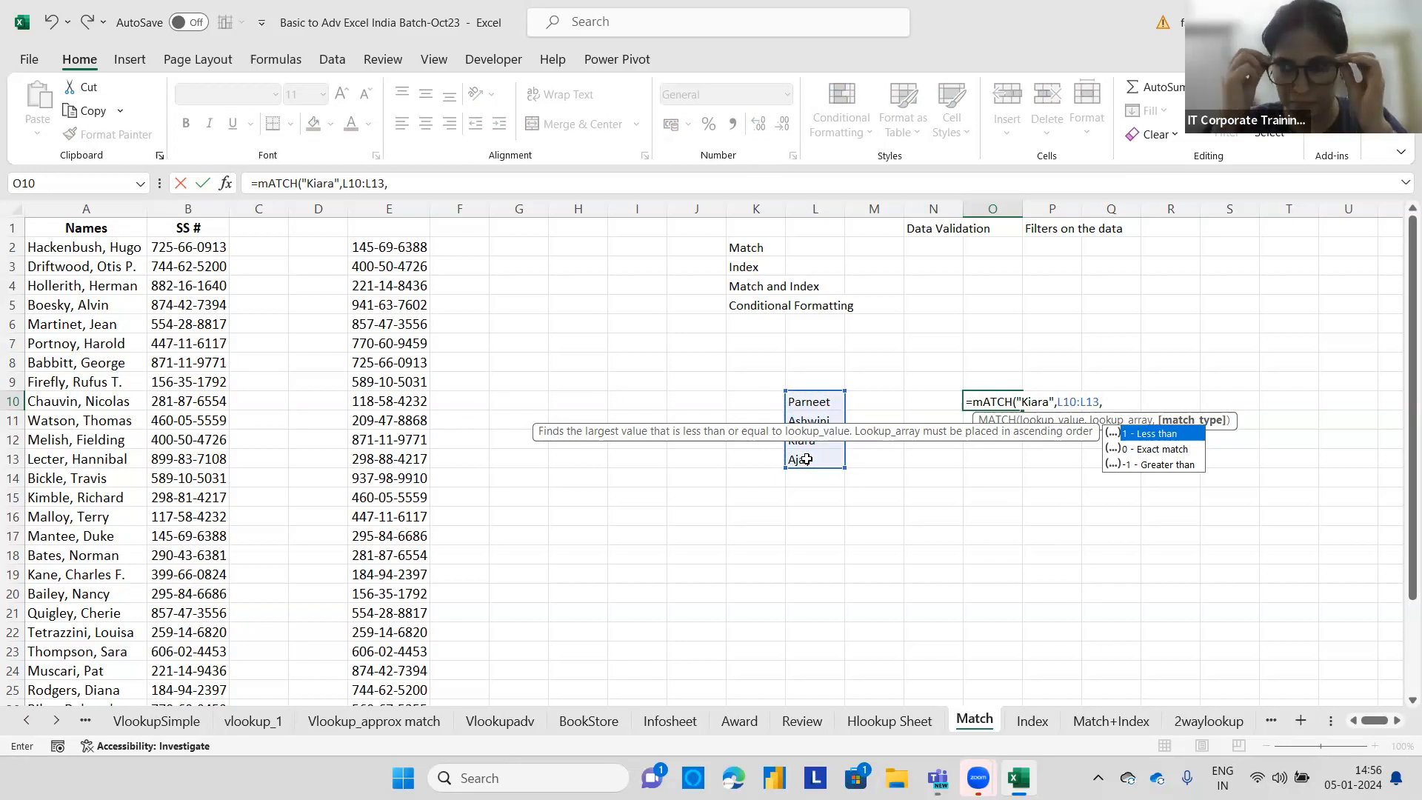
pyautogui.write('0')
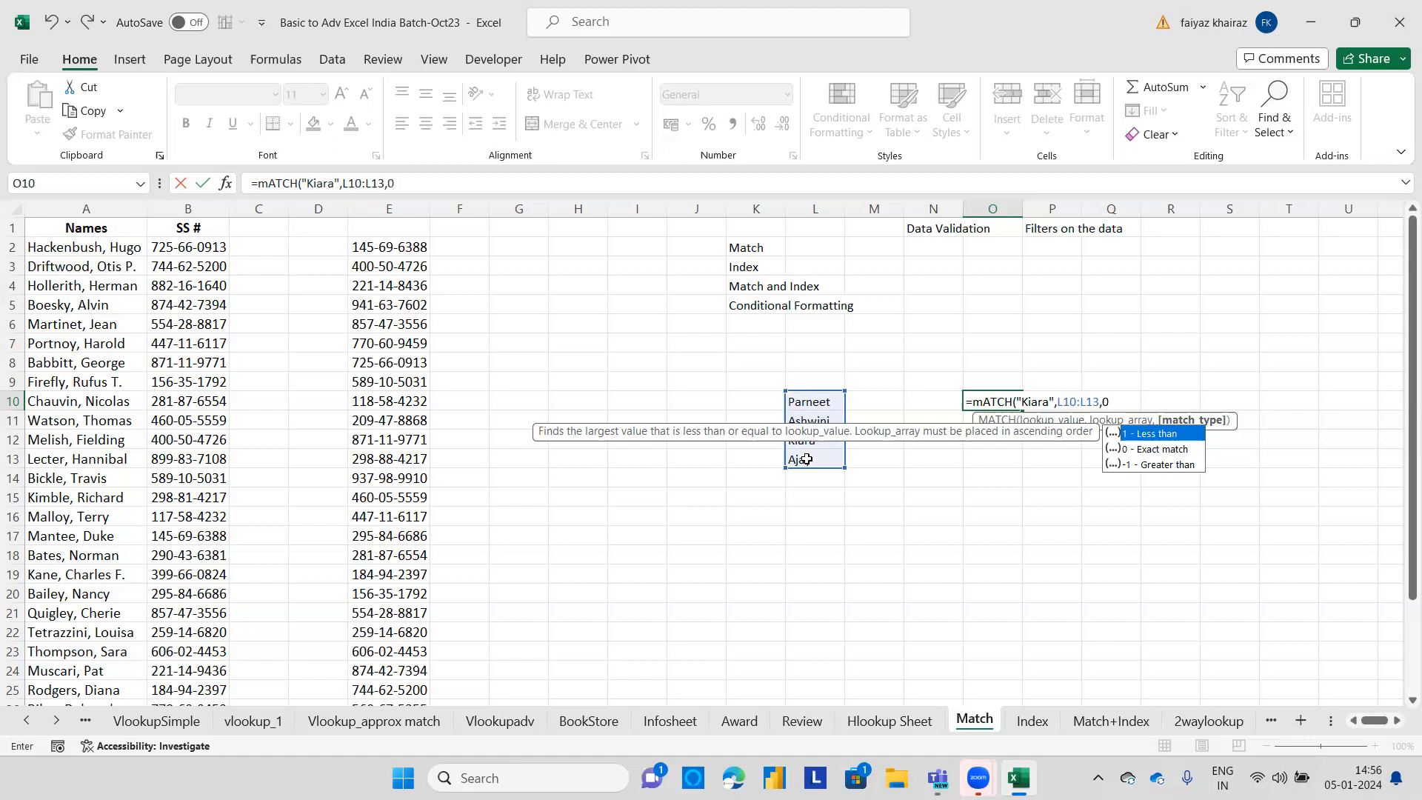
pyautogui.press('Return')
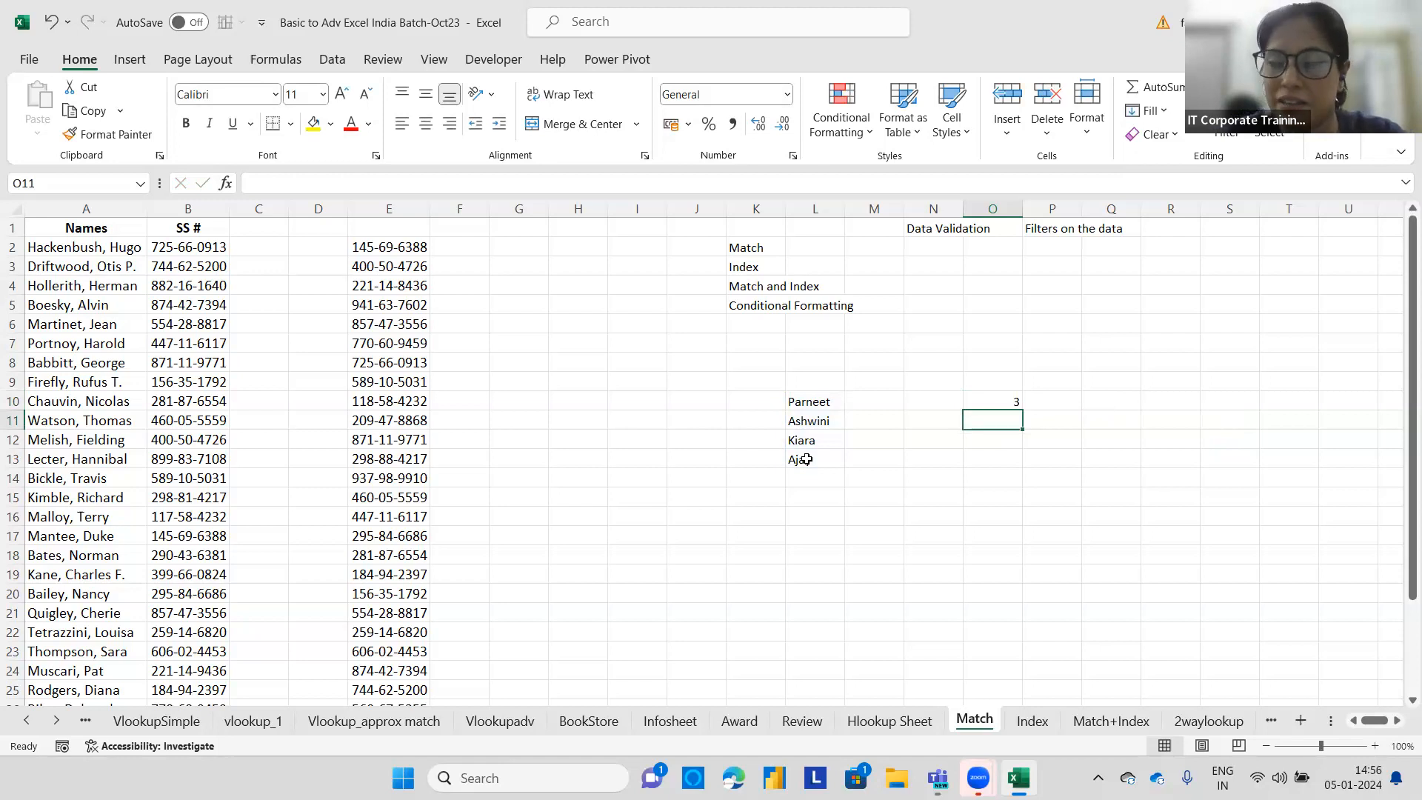
# Select the name list L10:L13 to examine each name's position relative to the MATCH result.
pyautogui.moveTo(802, 401); pyautogui.dragTo(804, 459)
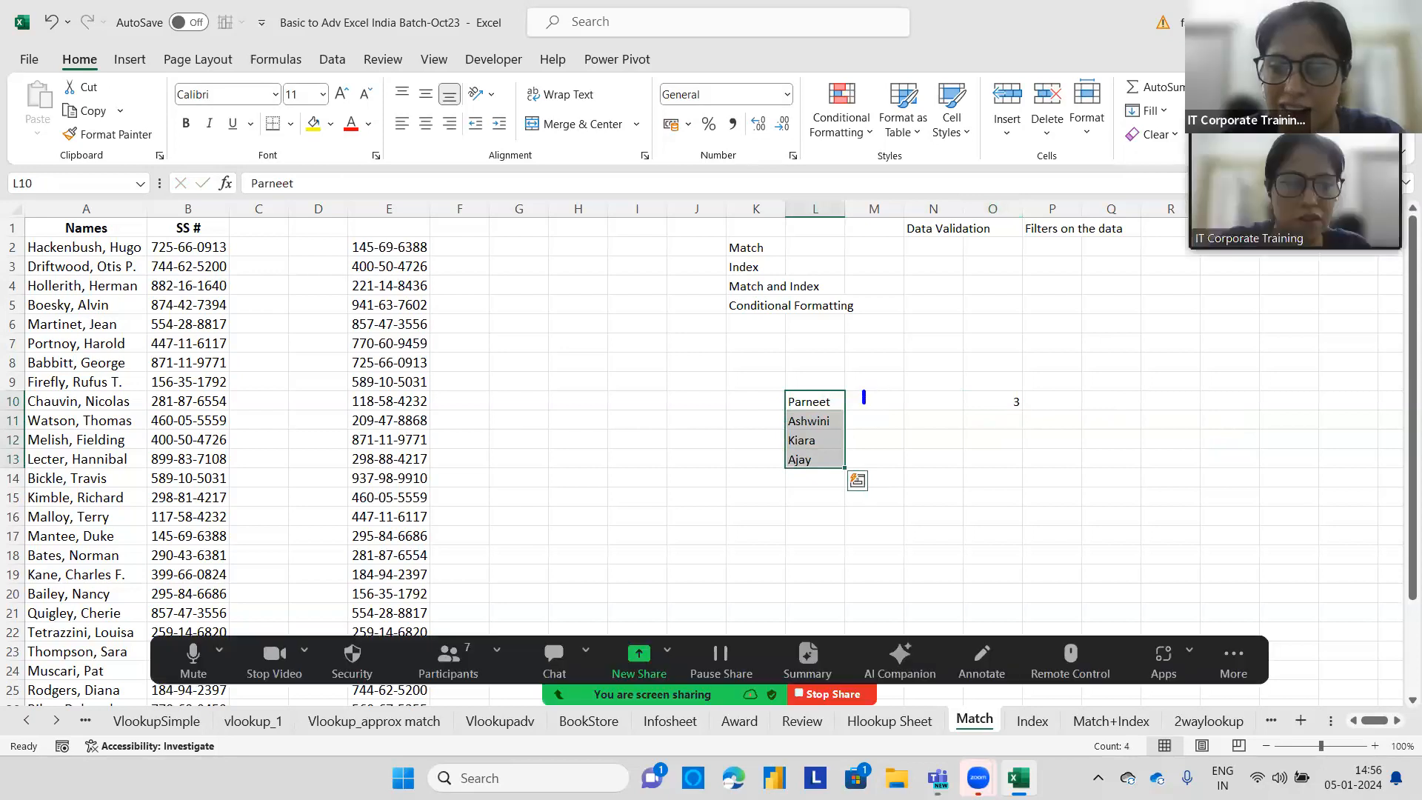
pyautogui.moveTo(865, 412)
pyautogui.mouseDown()
pyautogui.moveTo(877, 419)
pyautogui.moveTo(865, 427)
pyautogui.moveTo(884, 425)
pyautogui.moveTo(878, 472)
pyautogui.moveTo(962, 410)
pyautogui.moveTo(987, 412)
pyautogui.mouseUp()
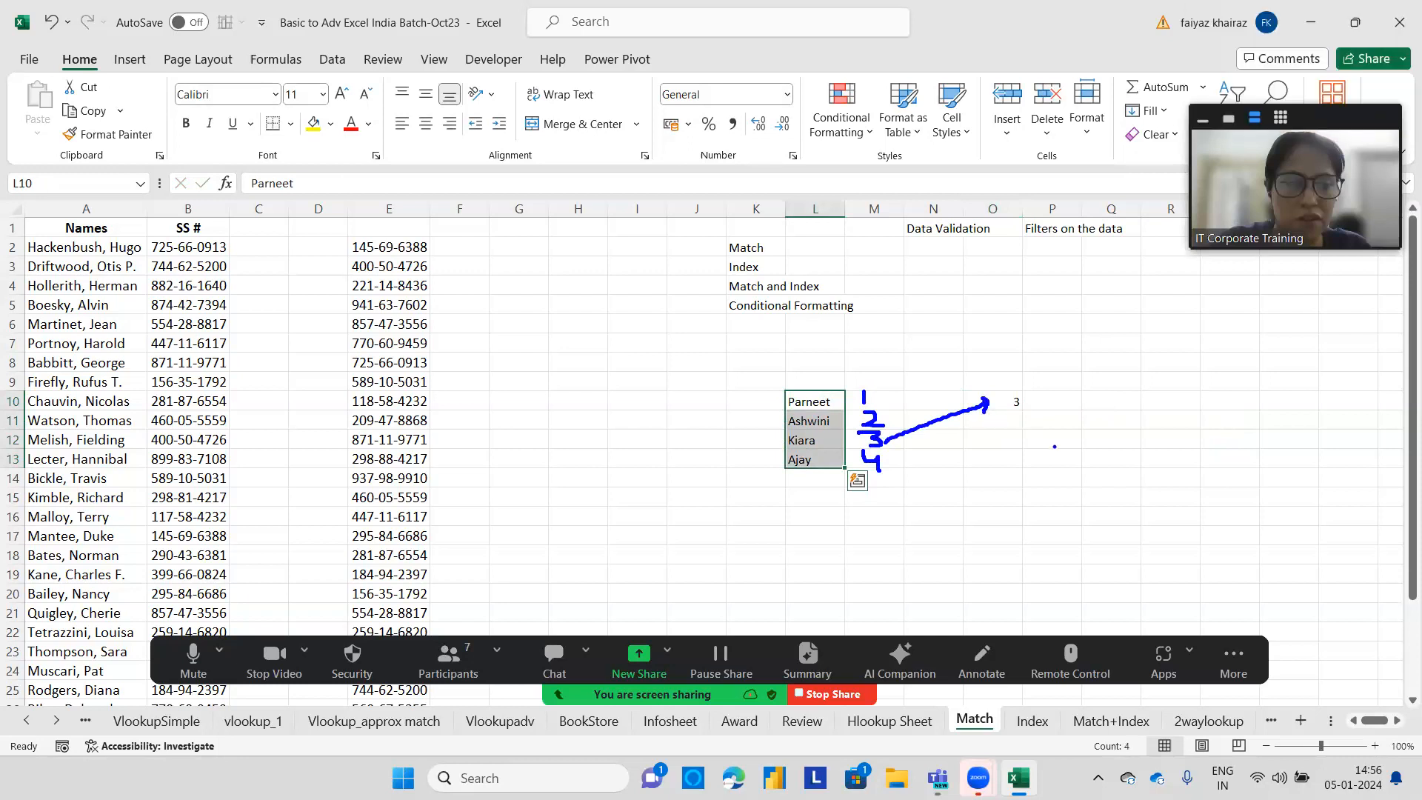
pyautogui.press('Escape')
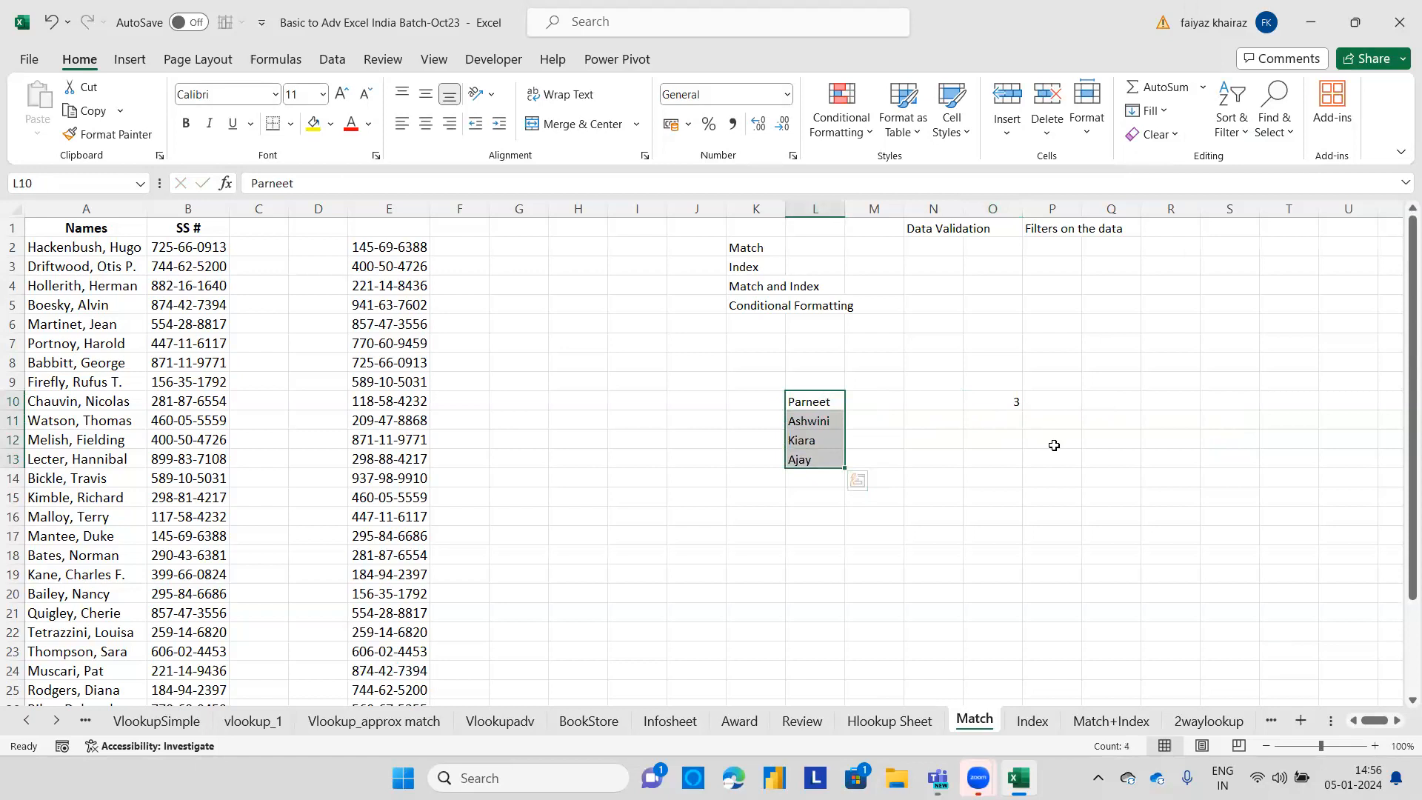
pyautogui.click(909, 446)
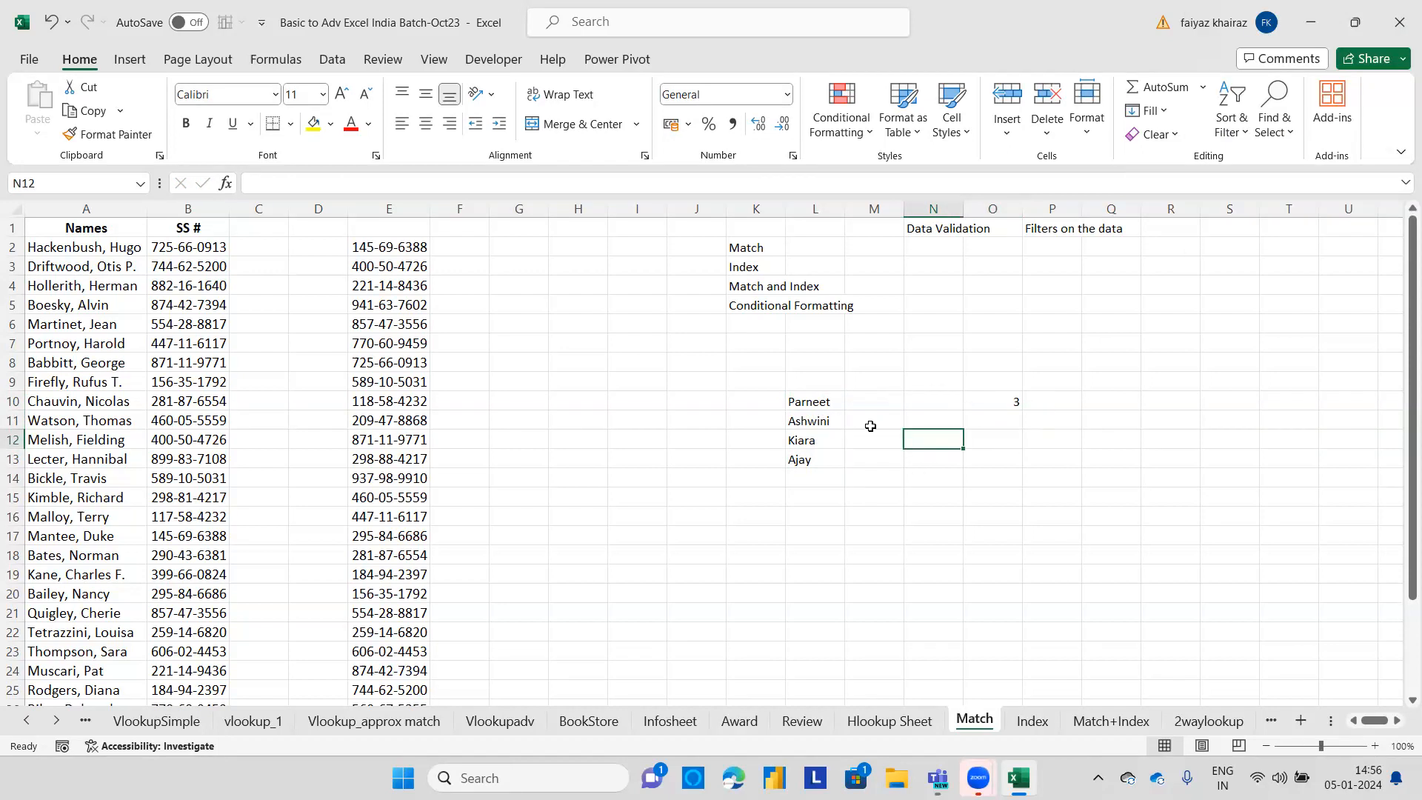
# Enter the note 'positon of lookup value' in M2 beside the Match topic and widen column M to fit it.
pyautogui.click(858, 246)
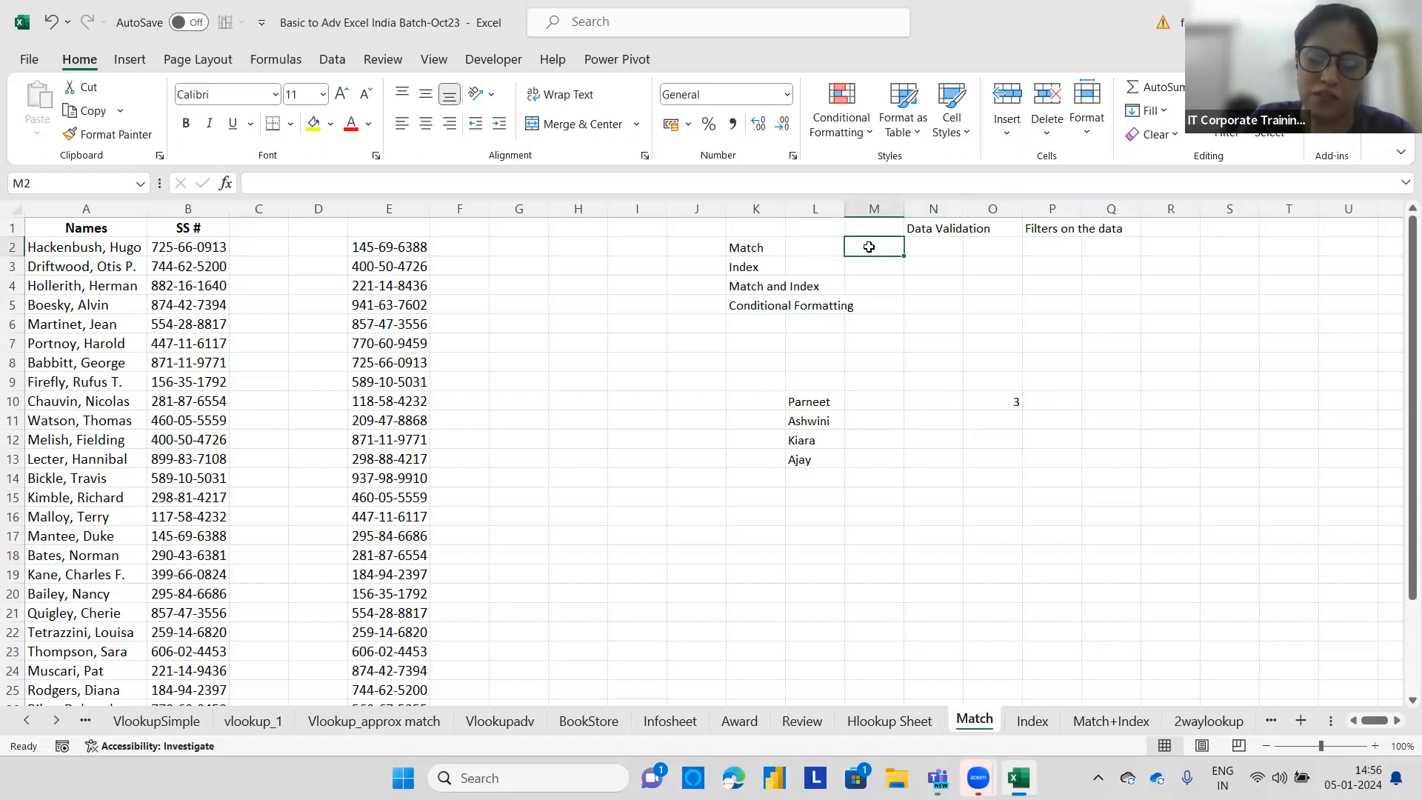
pyautogui.write('po')
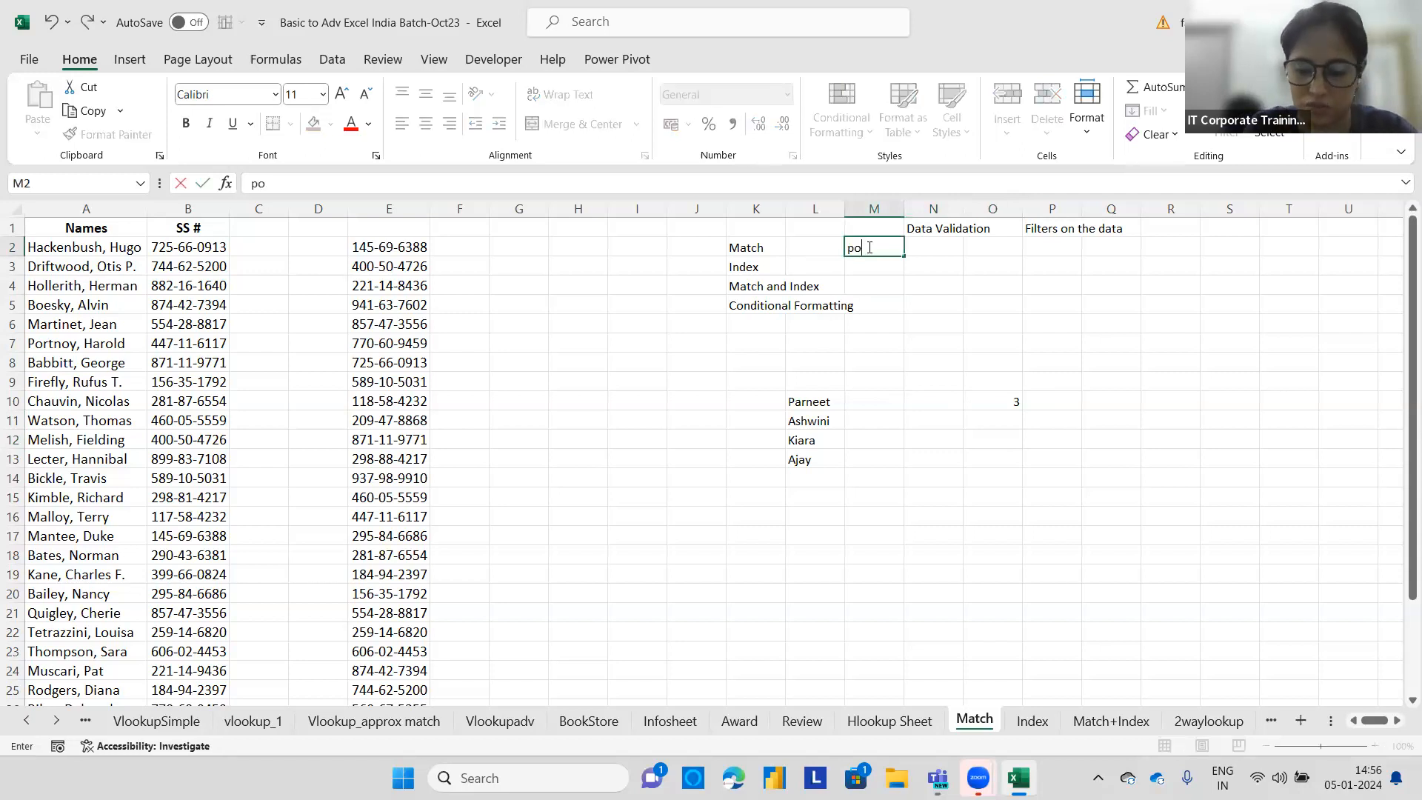
pyautogui.write('siton of lookup')
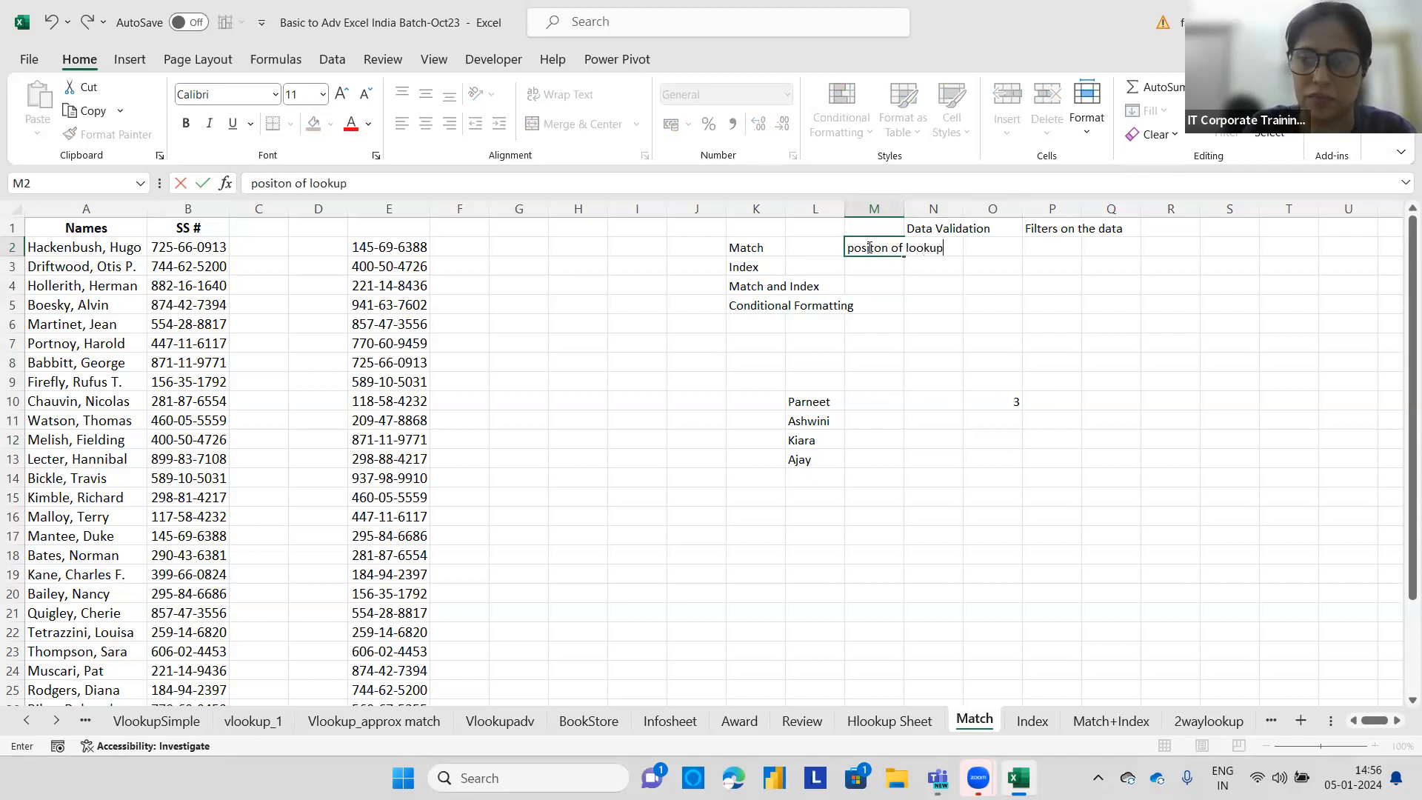
pyautogui.write(' value')
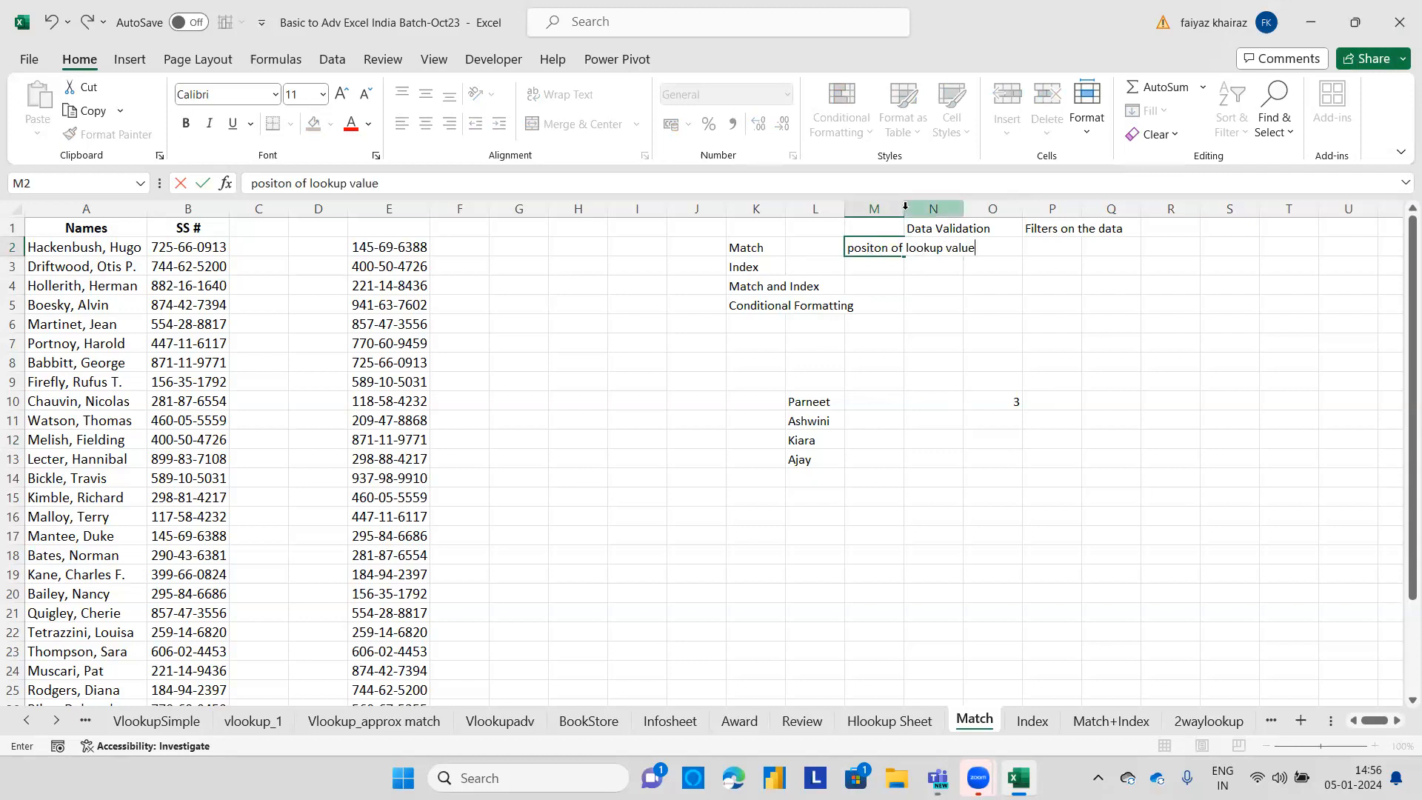
pyautogui.click(929, 285)
pyautogui.moveTo(904, 217); pyautogui.dragTo(984, 217)
# Fill the topic list block K2:M5 with a light blue background colour.
pyautogui.moveTo(741, 247); pyautogui.dragTo(963, 305)
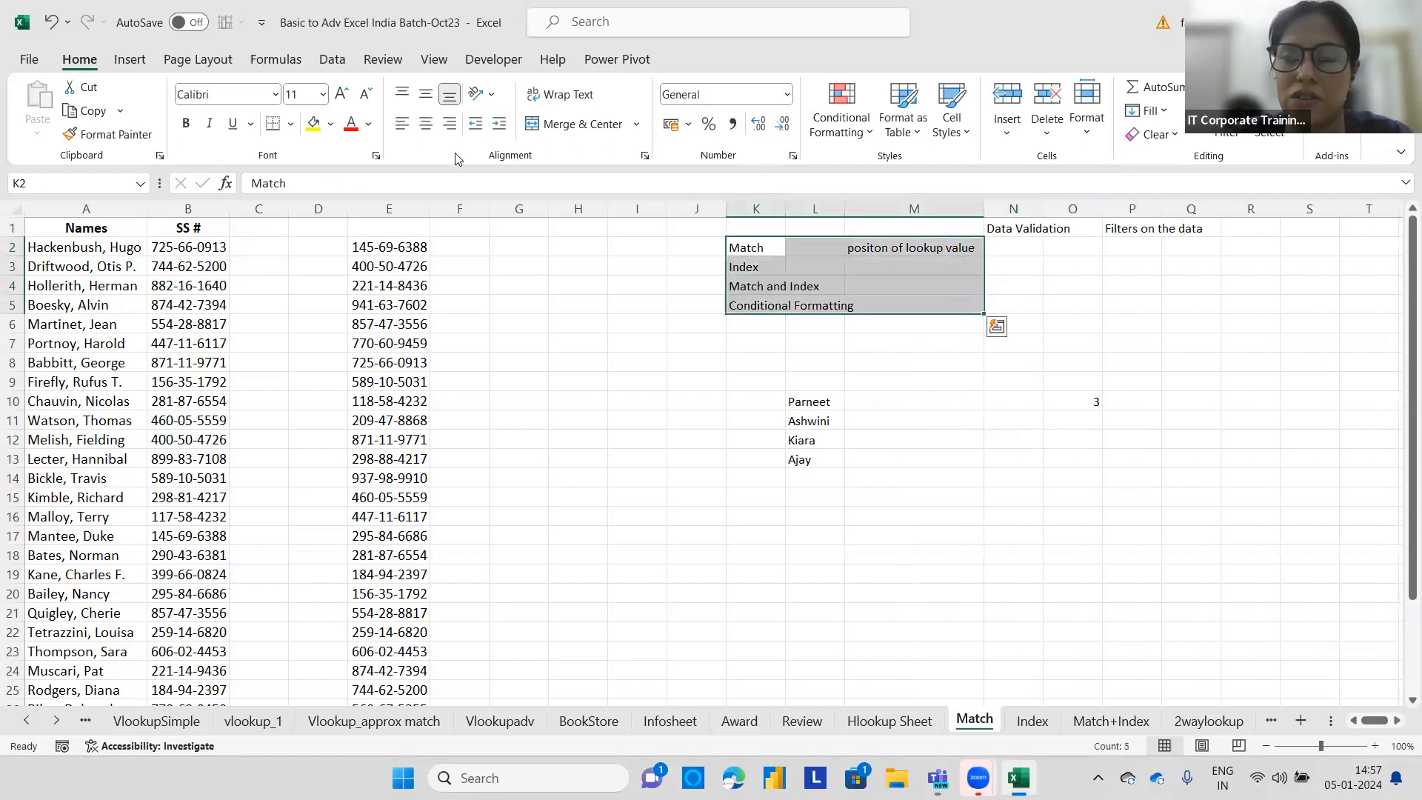
pyautogui.click(330, 124)
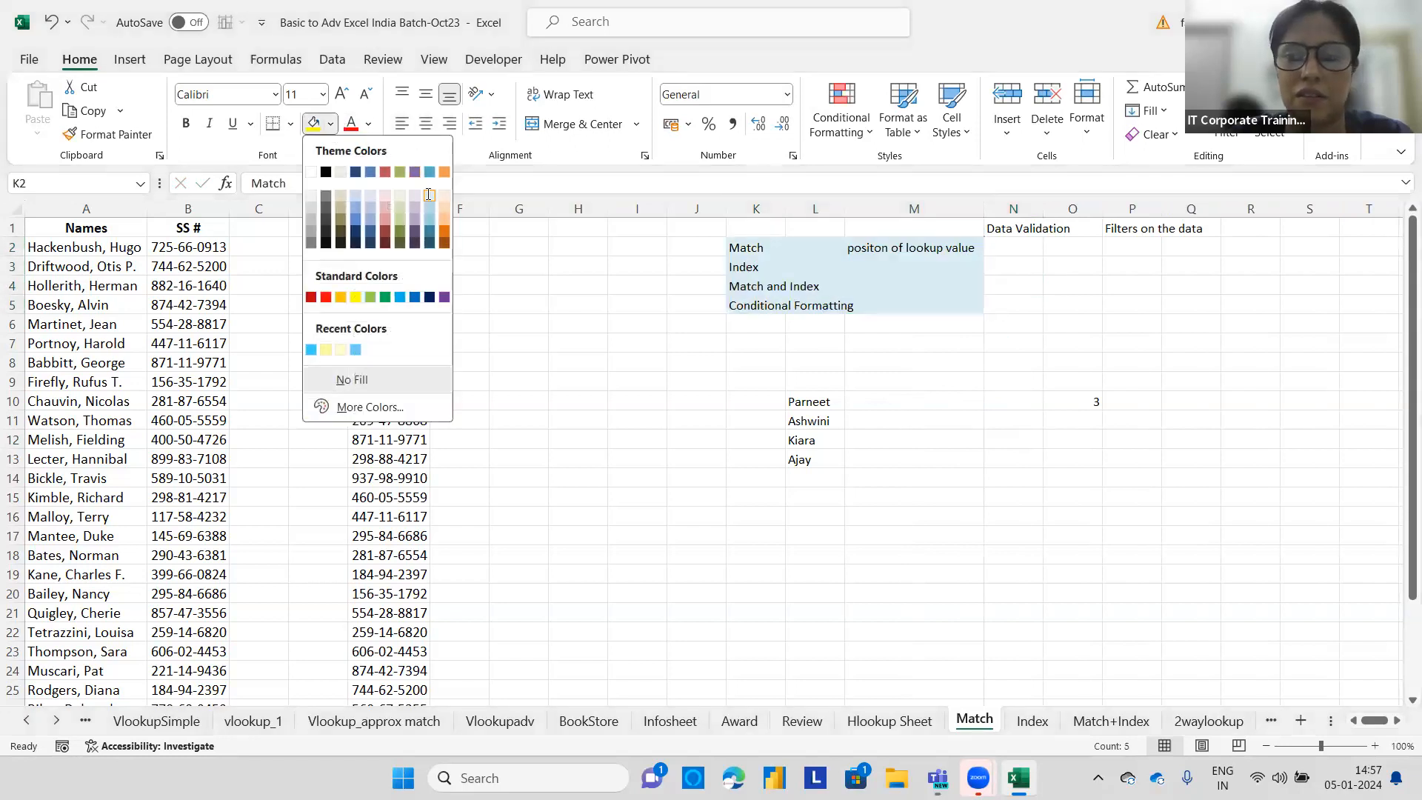
pyautogui.click(429, 197)
pyautogui.click(899, 274)
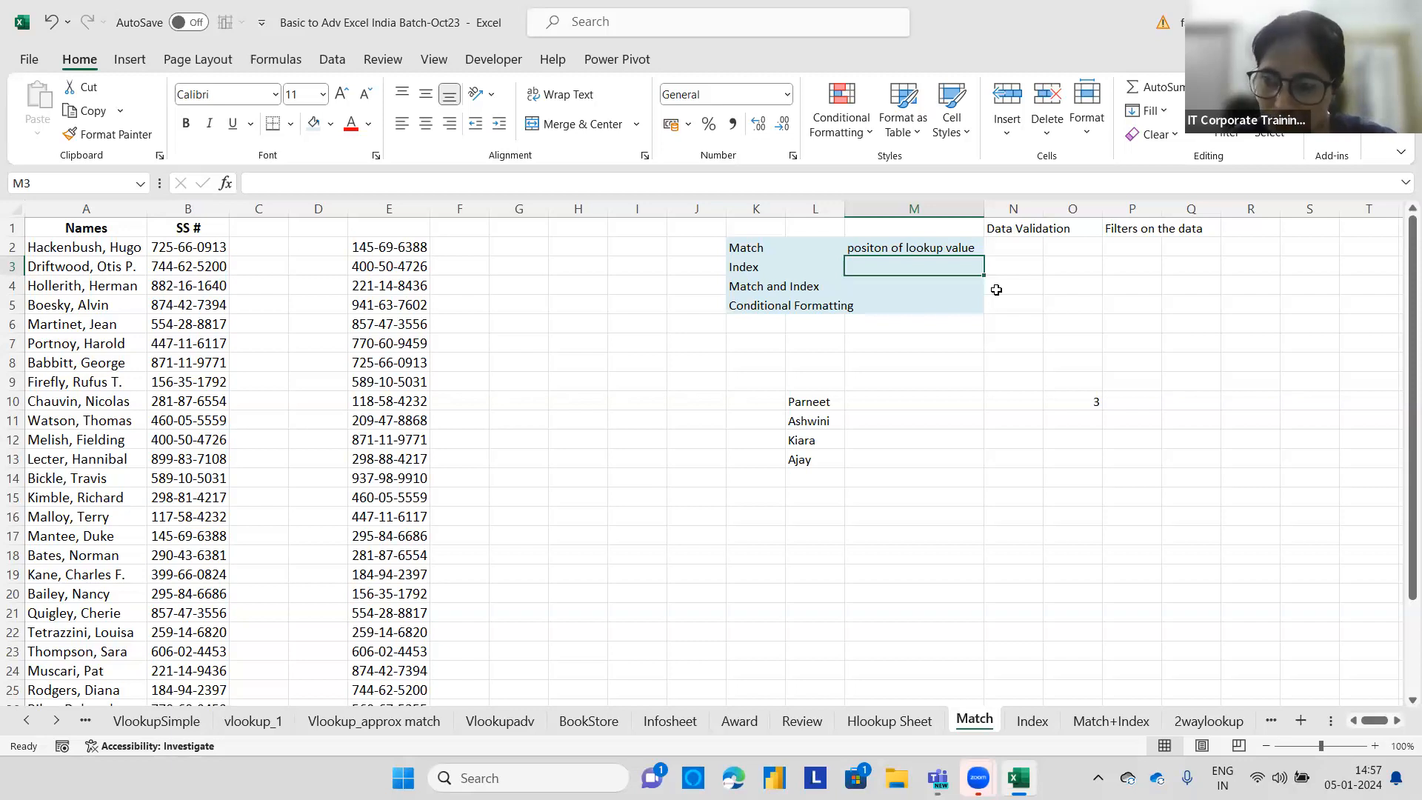
# In O11, enter an INDEX formula returning the item from L10:L13 at the row number given in O10.
pyautogui.click(1064, 418)
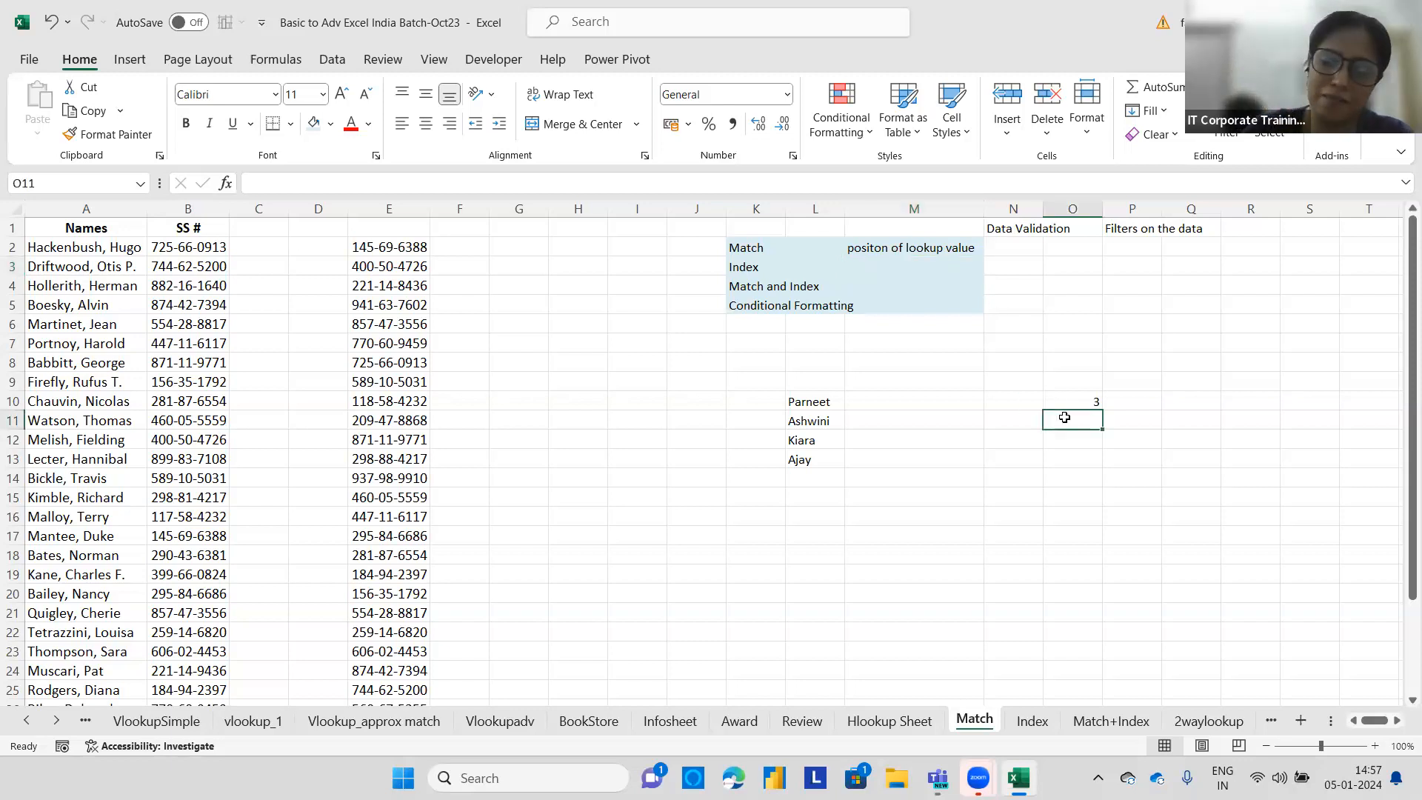
pyautogui.write('=index(')
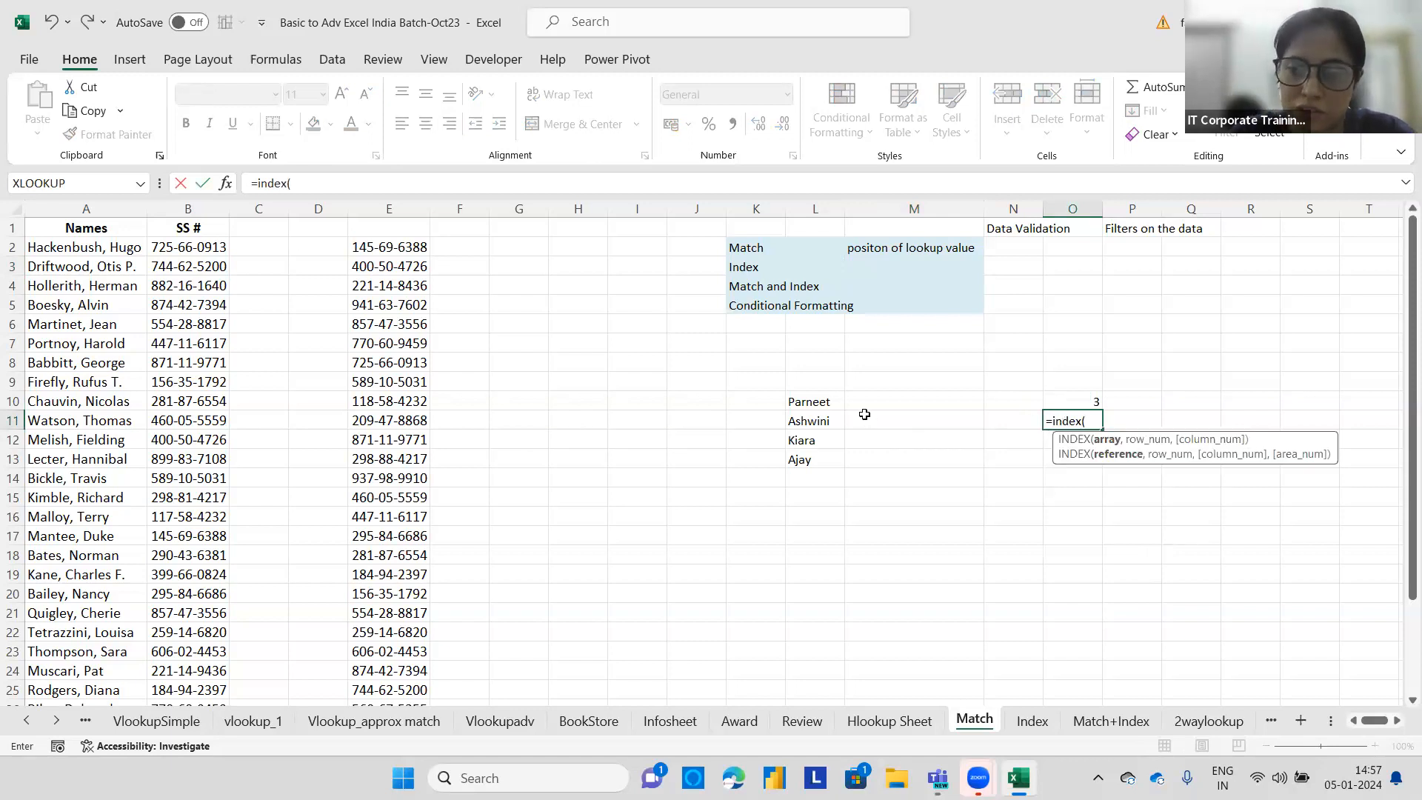
pyautogui.moveTo(822, 400); pyautogui.dragTo(816, 460)
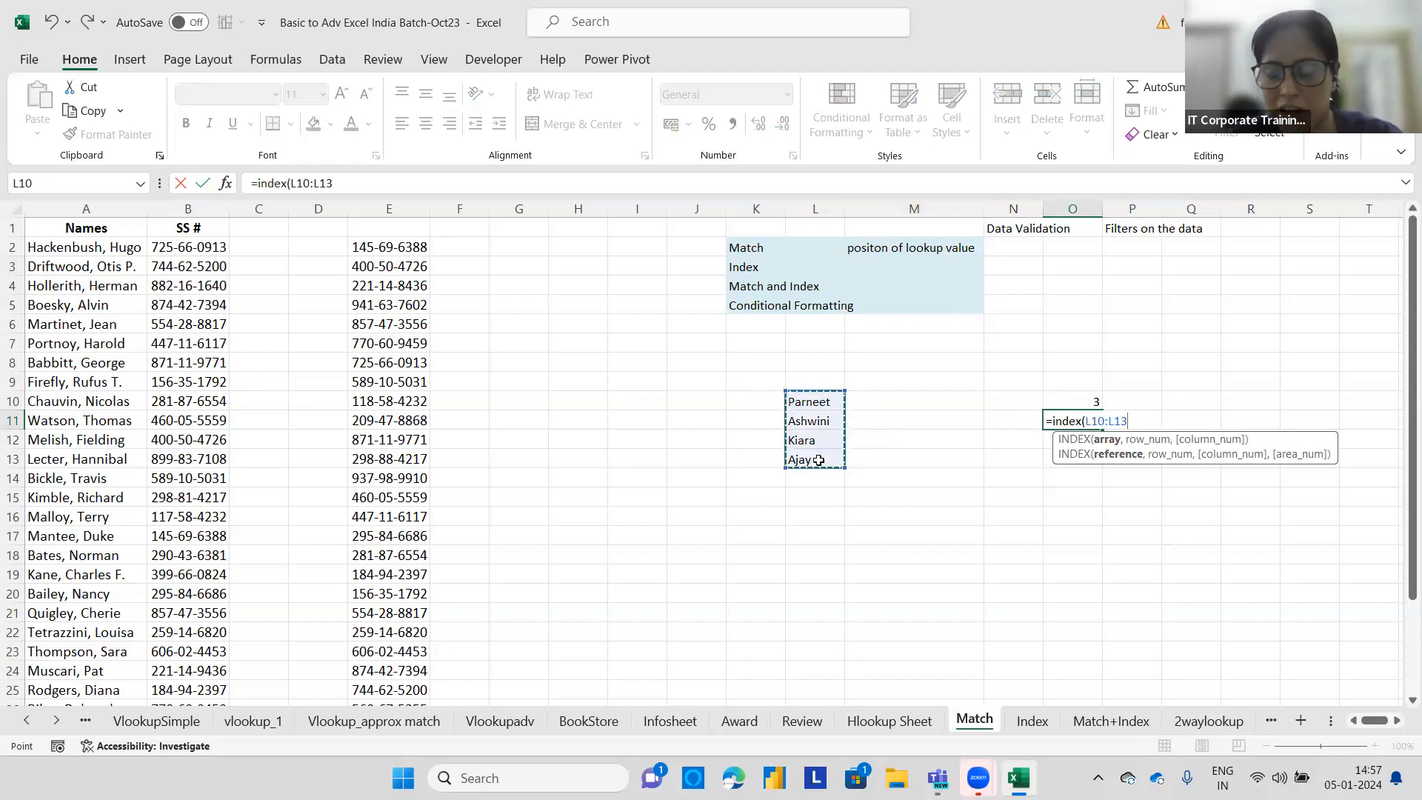
pyautogui.write(',')
pyautogui.click(1082, 400)
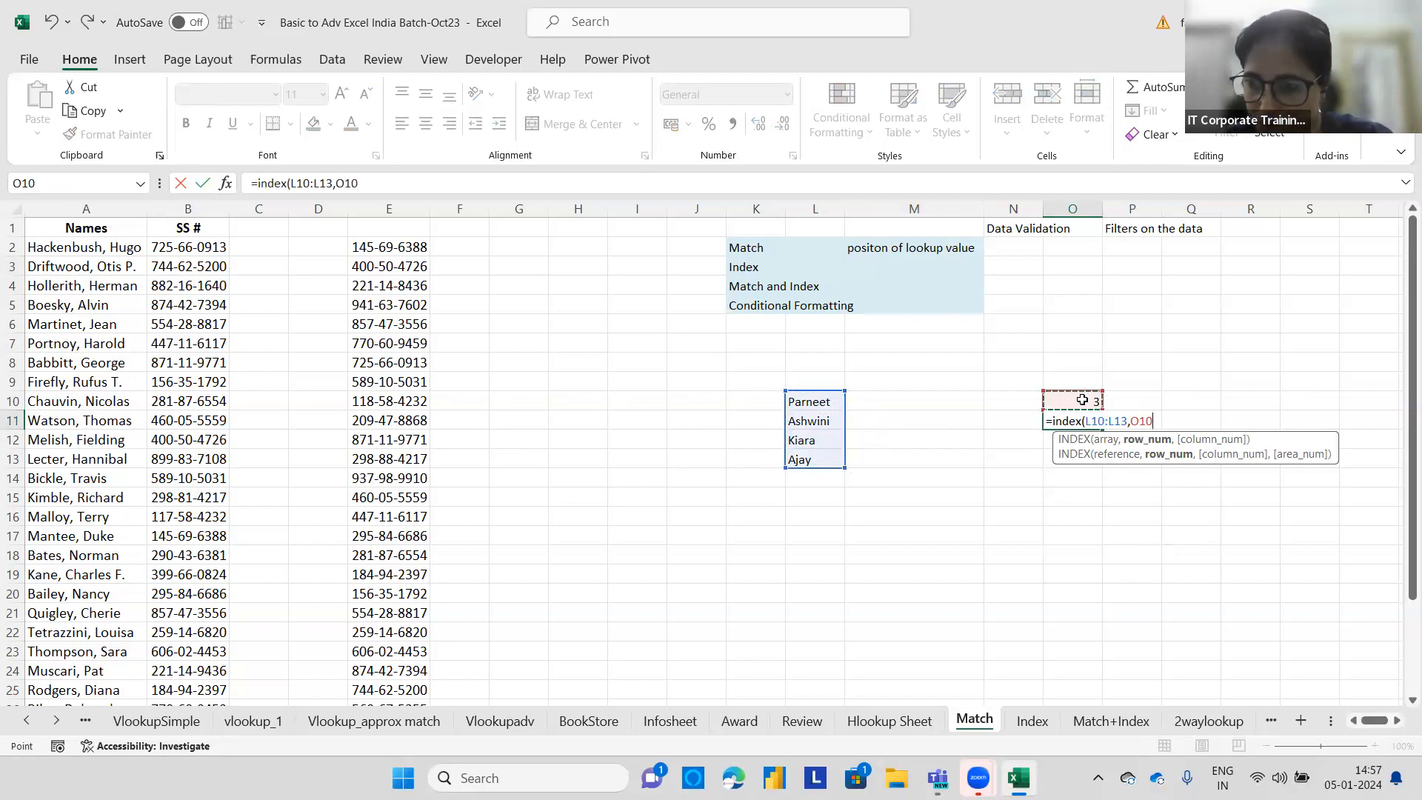
pyautogui.write(')')
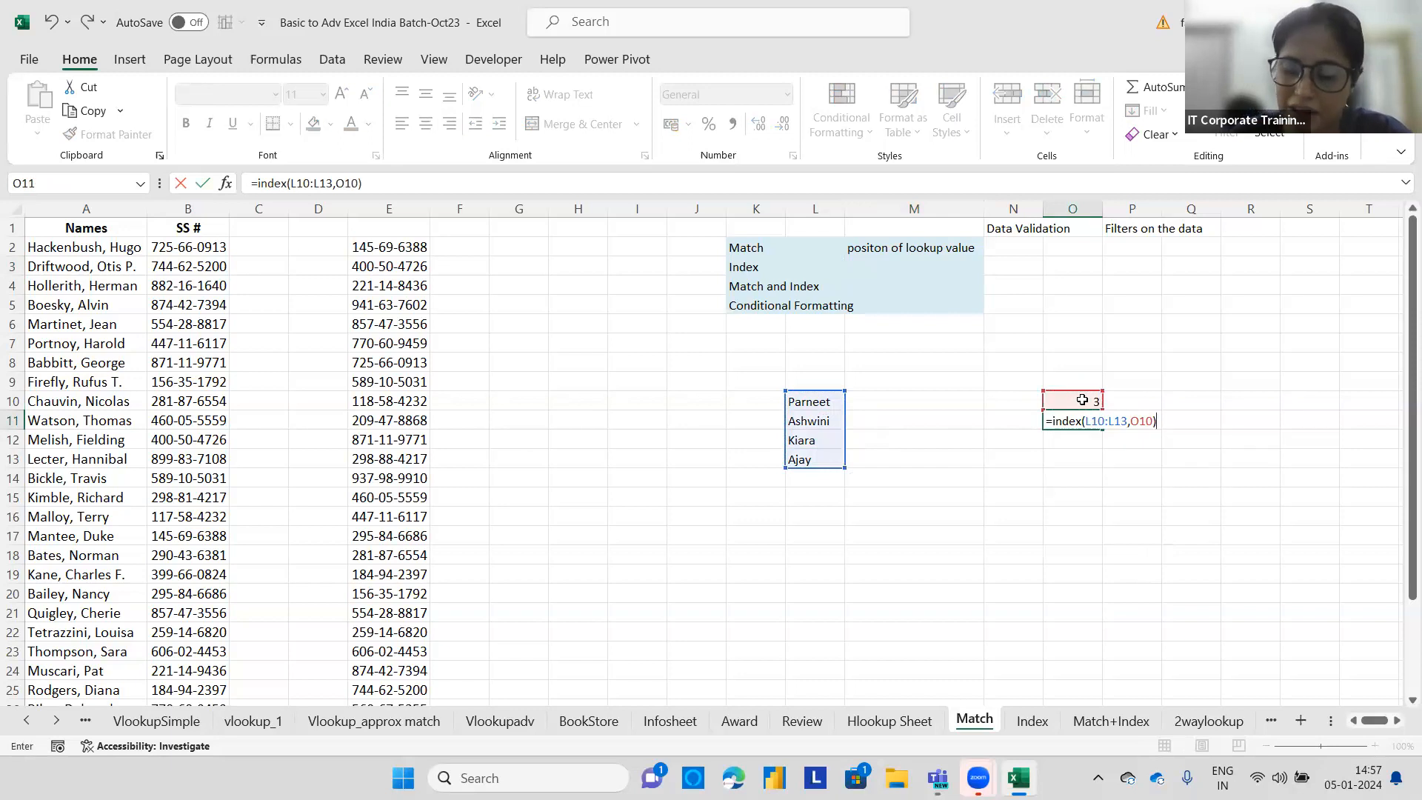
pyautogui.press('Return')
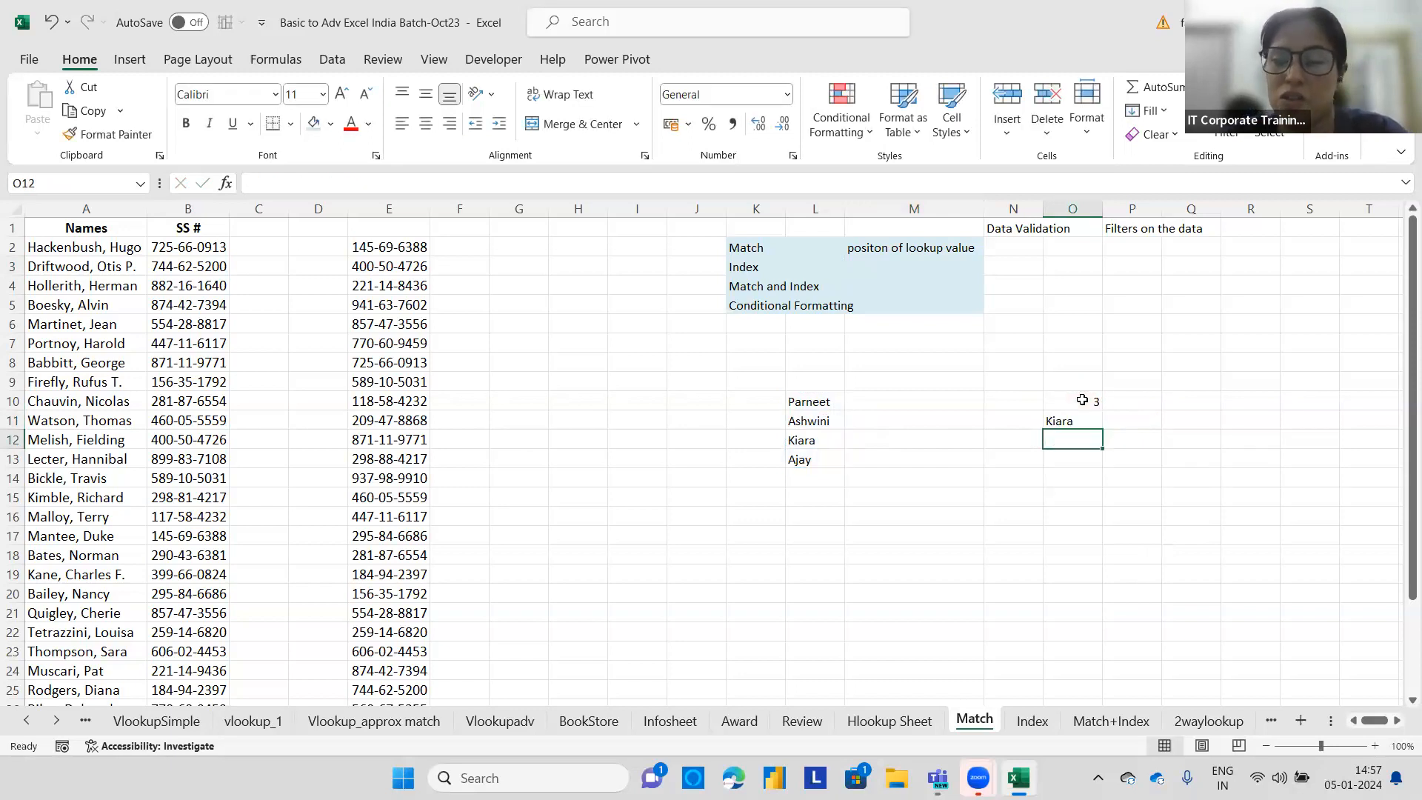
pyautogui.click(1117, 423)
pyautogui.write('=ind')
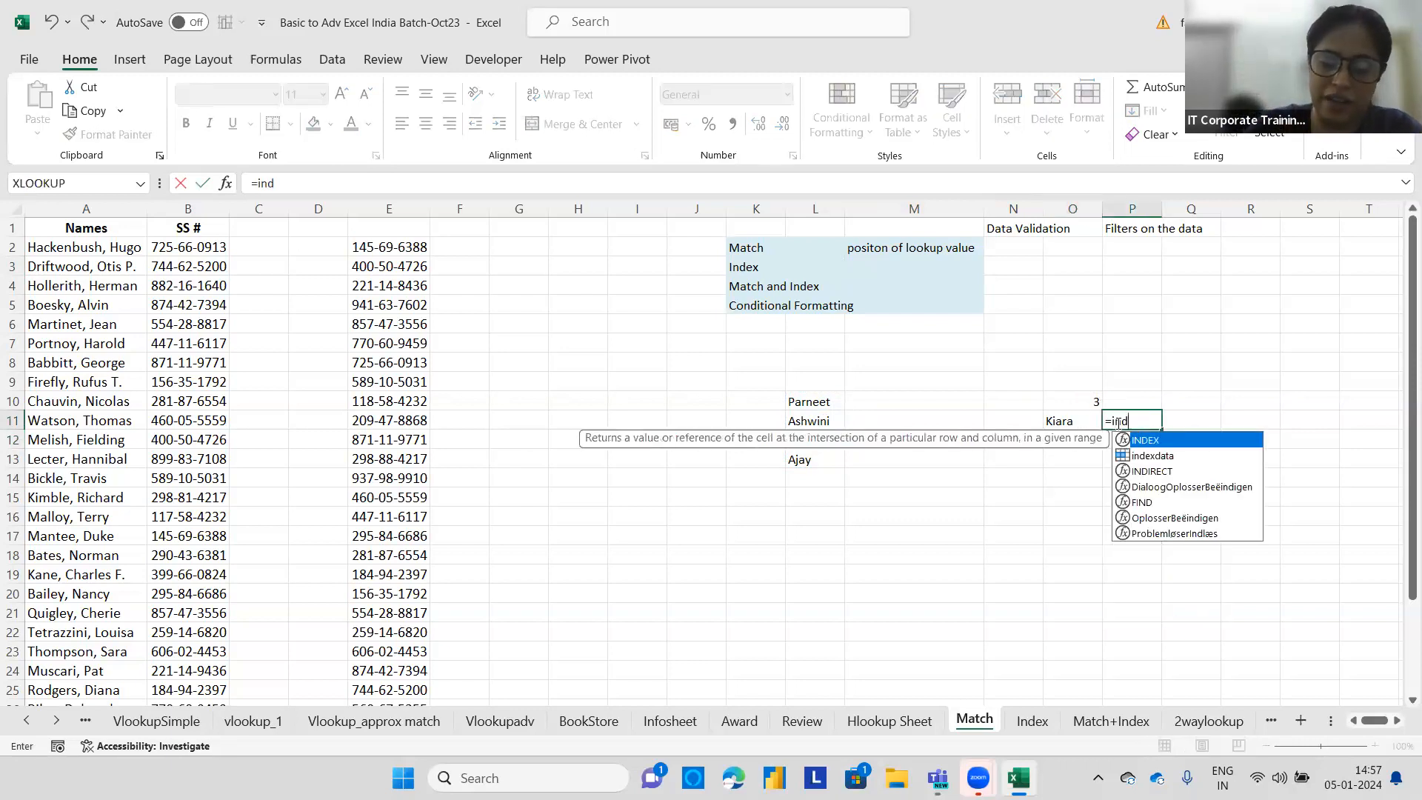
pyautogui.write('ex(')
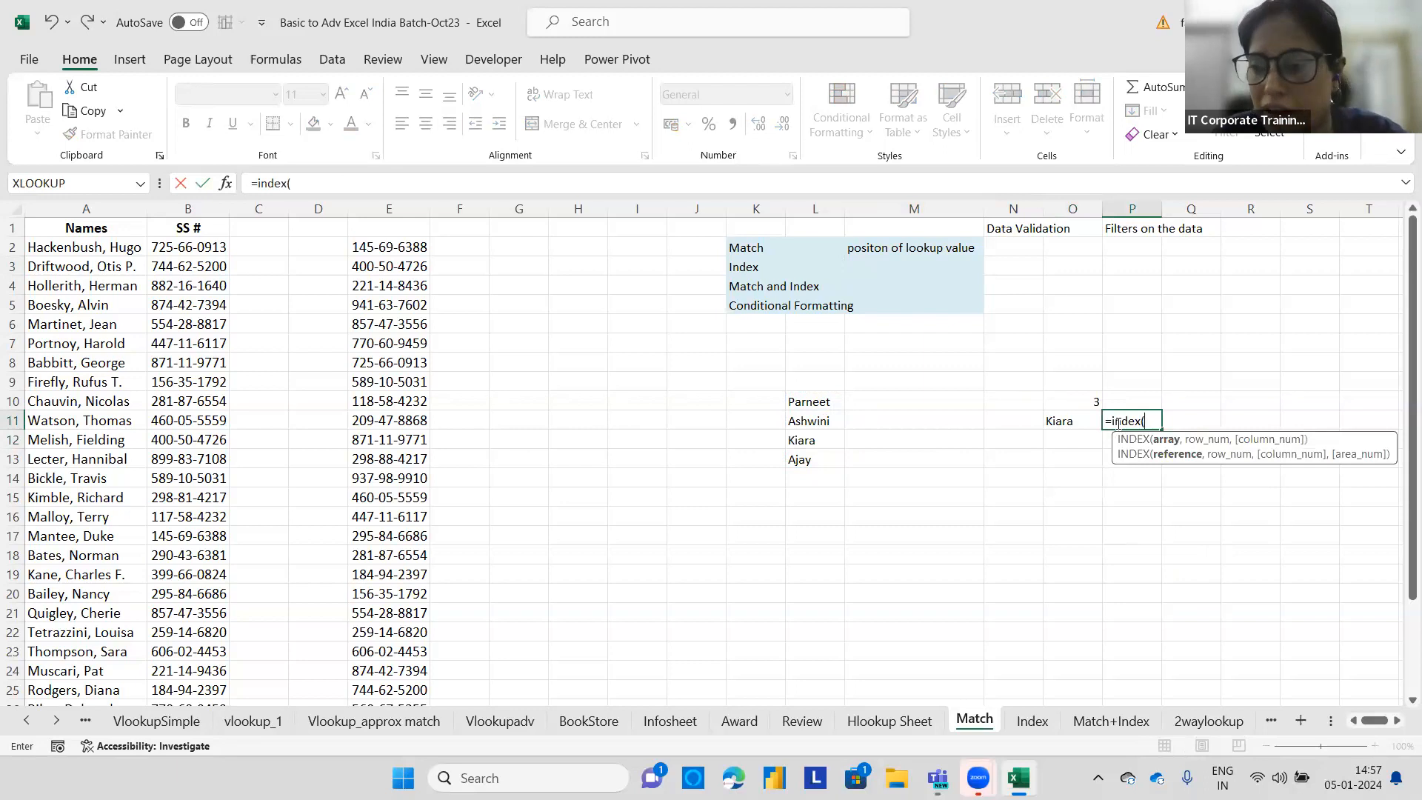
pyautogui.press('BackSpace')
pyautogui.press('BackSpace')
pyautogui.press('BackSpace')
pyautogui.press('BackSpace')
pyautogui.press('BackSpace')
pyautogui.press('BackSpace')
pyautogui.press('BackSpace')
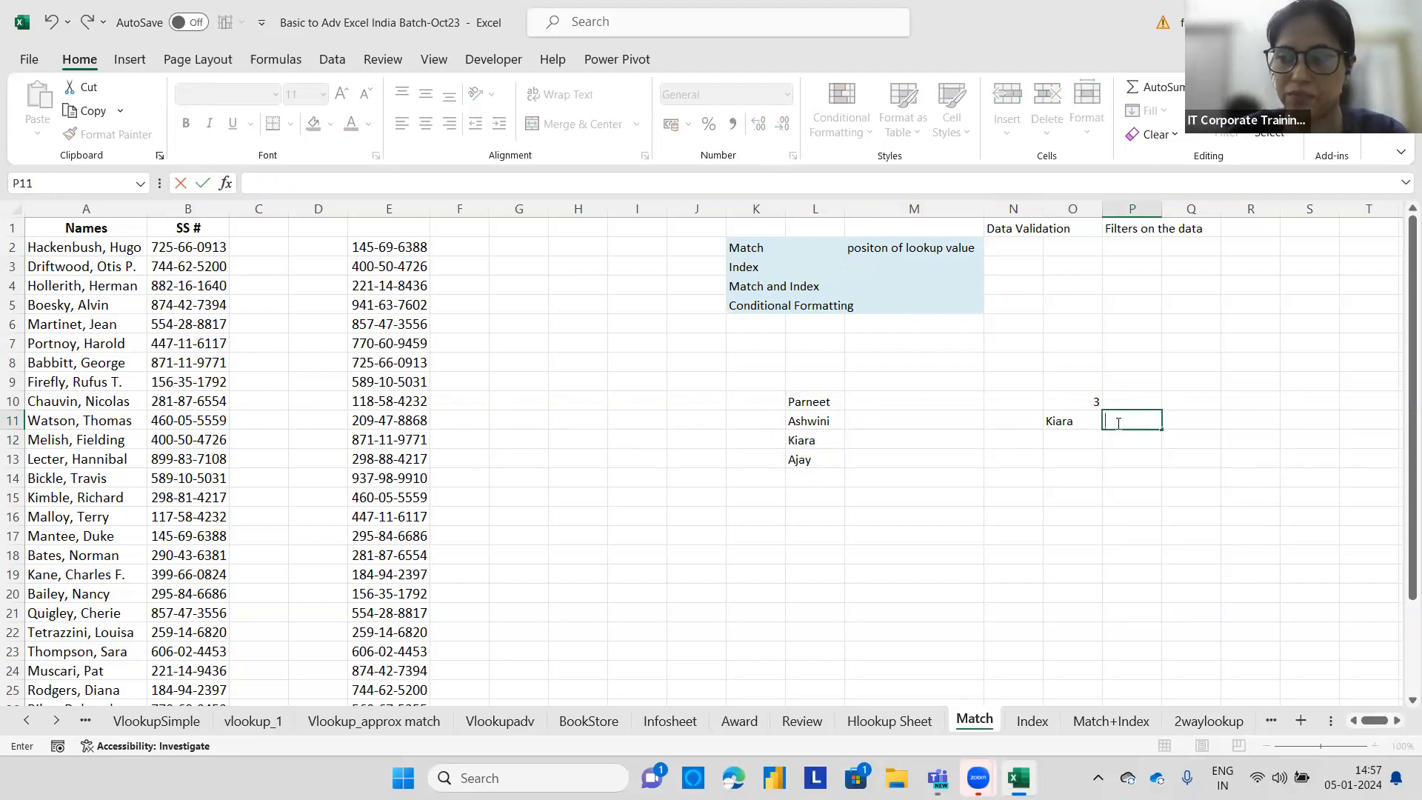
# List the INDEX arguments Array, row_number and Col_number in O14 through O16, then widen column O.
pyautogui.click(1064, 478)
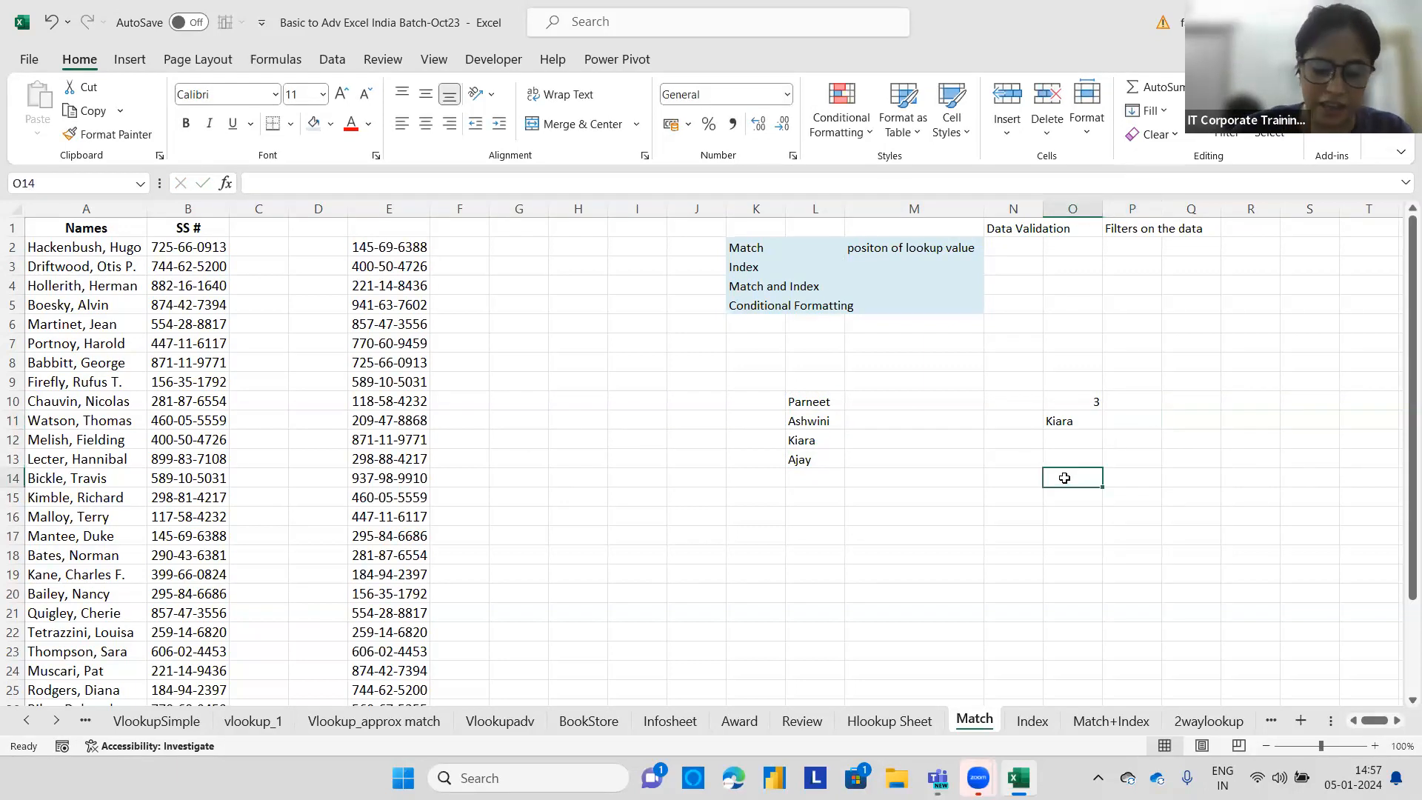
pyautogui.write('Army')
pyautogui.press('Return')
pyautogui.write('ro')
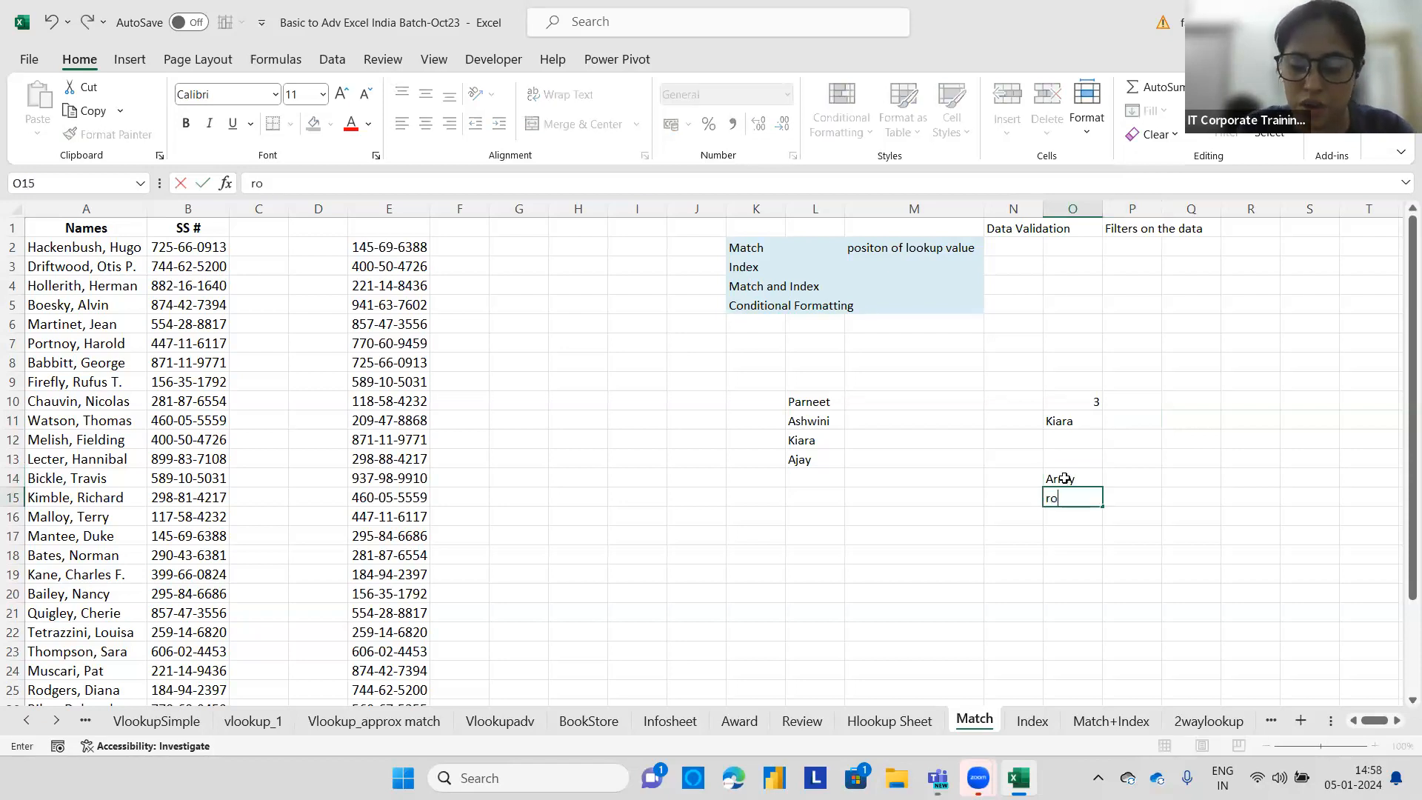
pyautogui.write('w_number')
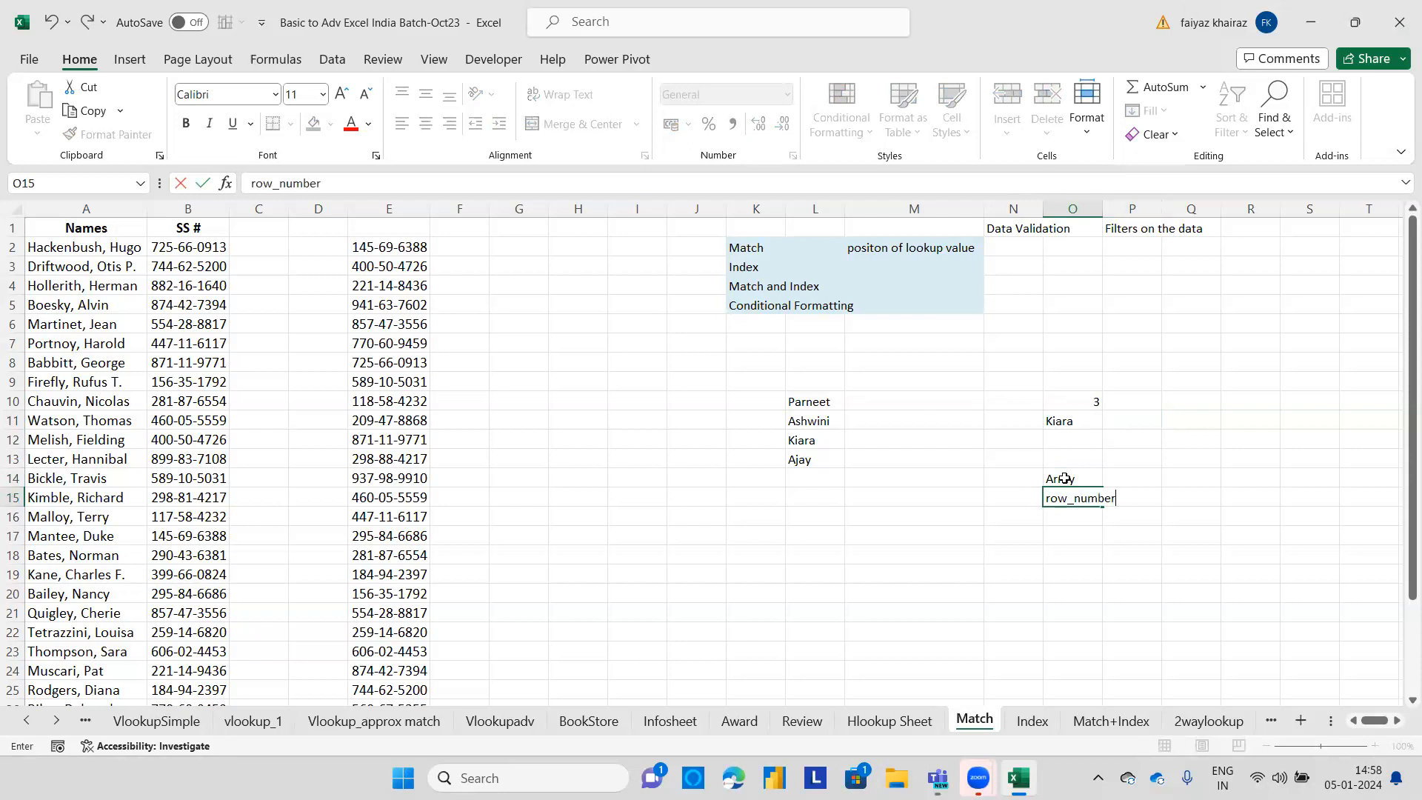
pyautogui.press('Return')
pyautogui.write('Col_number')
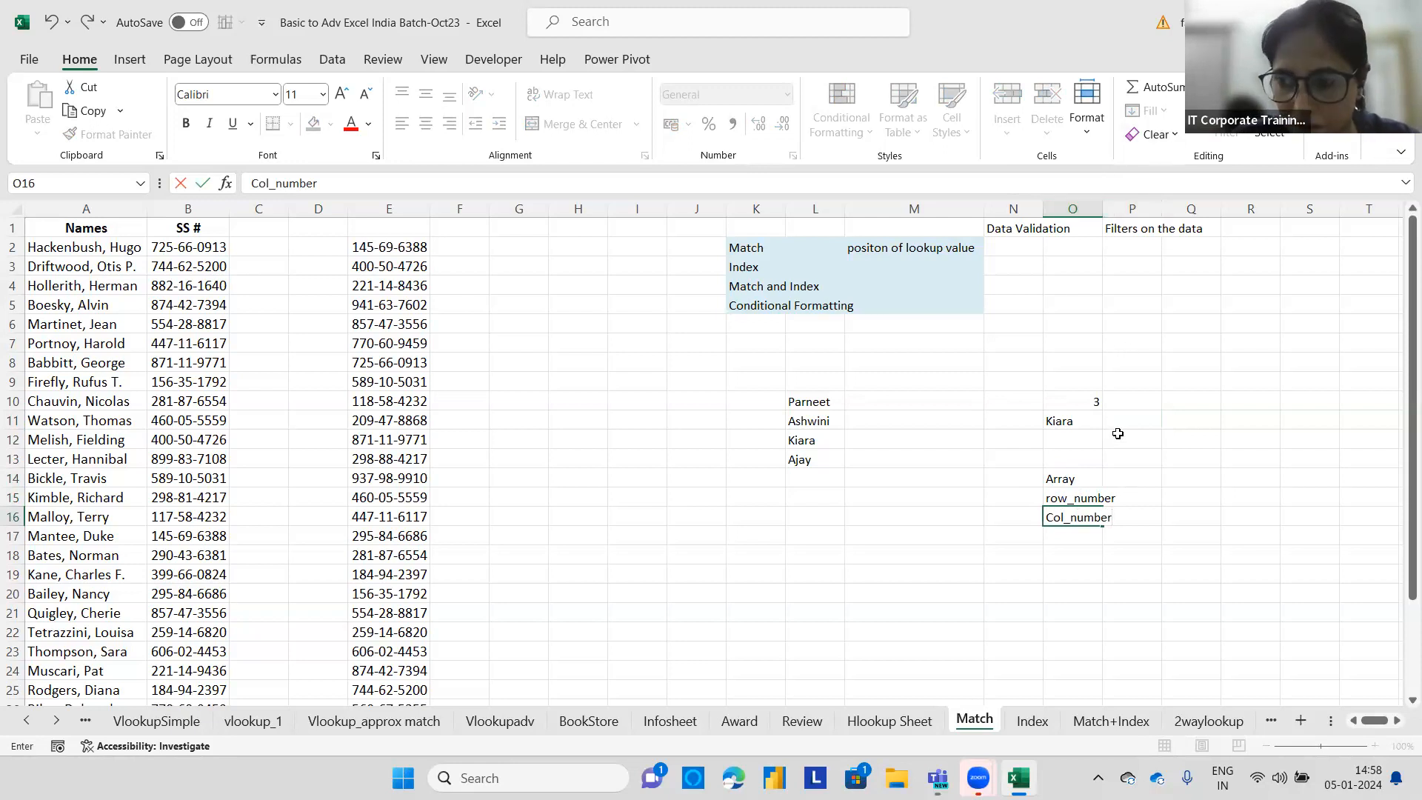
pyautogui.click(1147, 501)
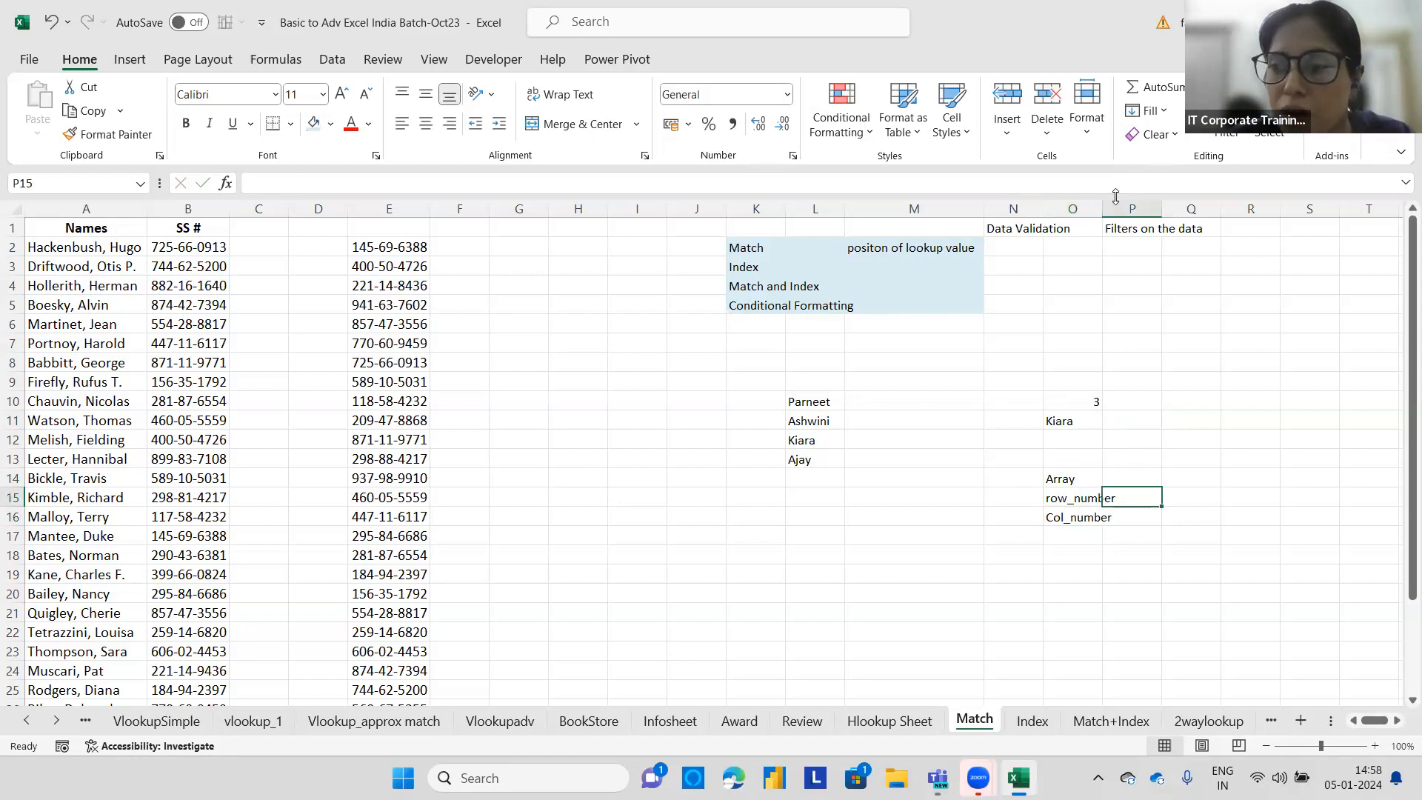
pyautogui.moveTo(1102, 209); pyautogui.dragTo(1131, 209)
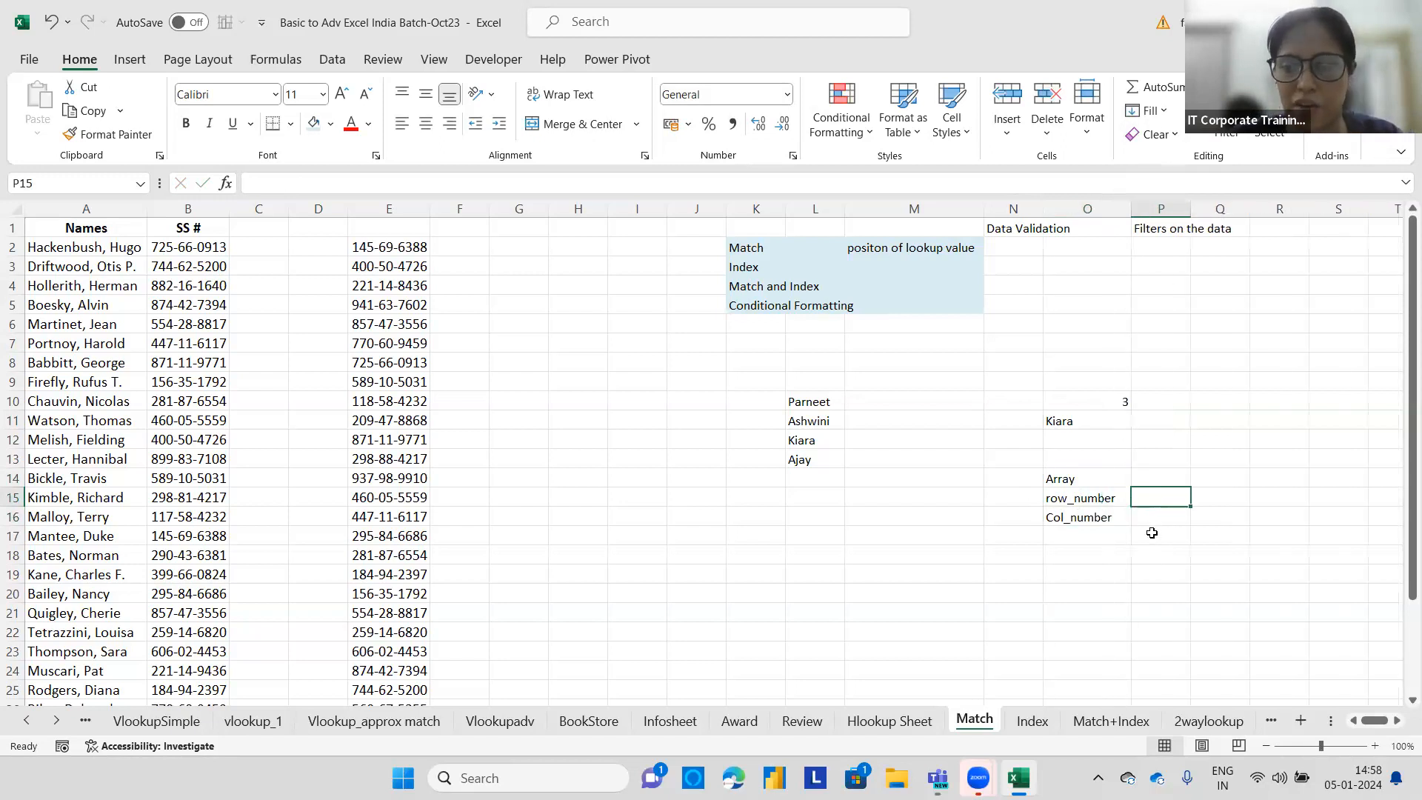
pyautogui.click(1154, 514)
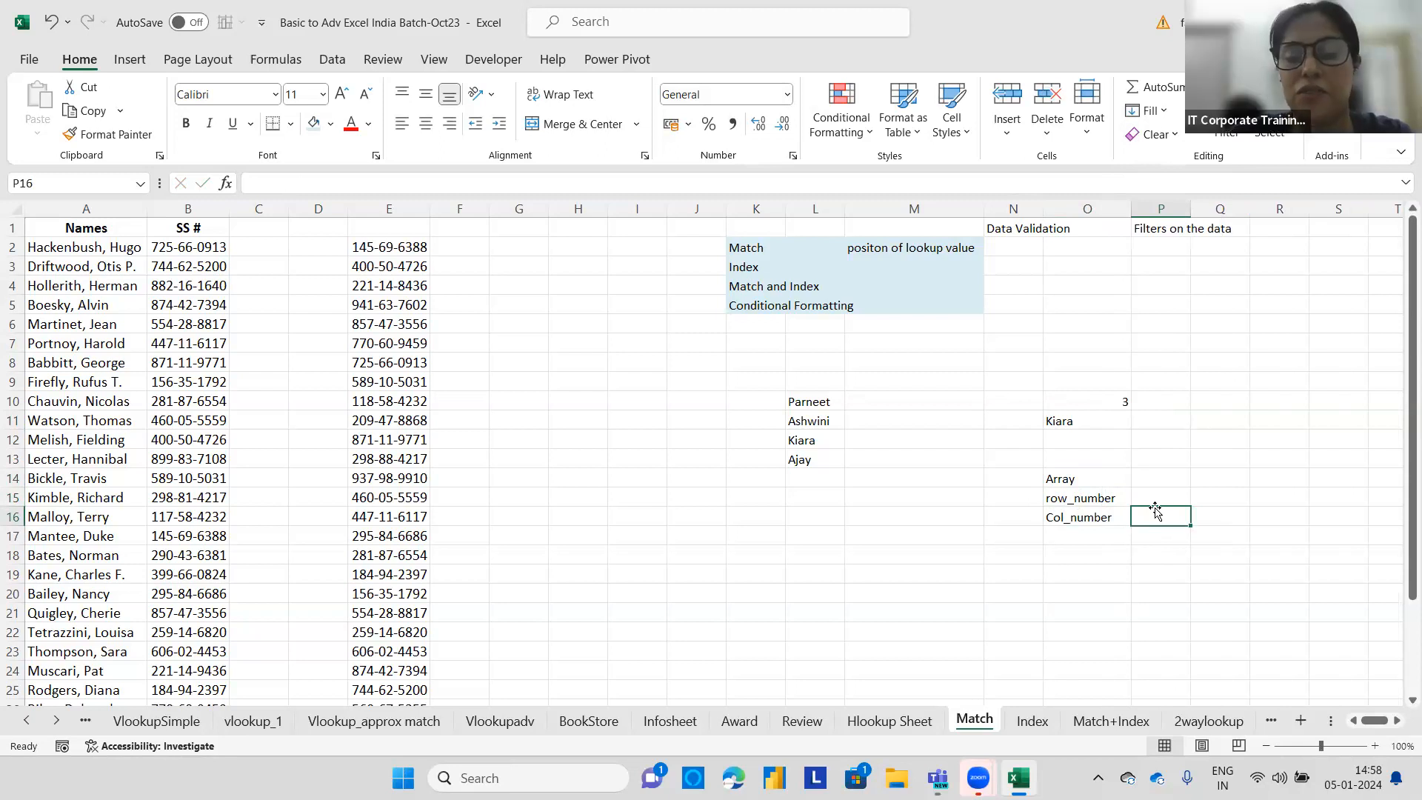
# Enter the label 'Cell address' in H7 and widen column H.
pyautogui.click(578, 345)
pyautogui.write('Ce')
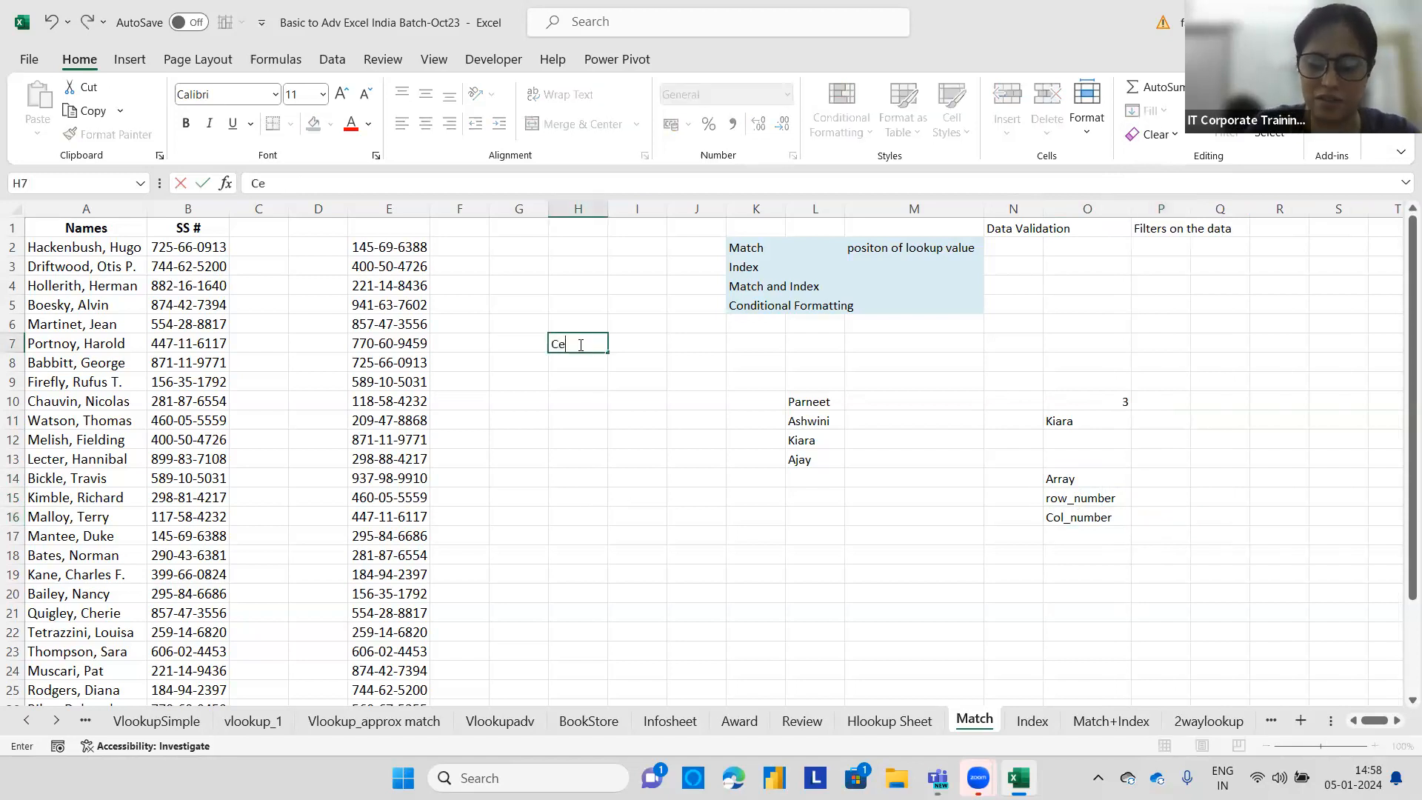
pyautogui.write('ll address')
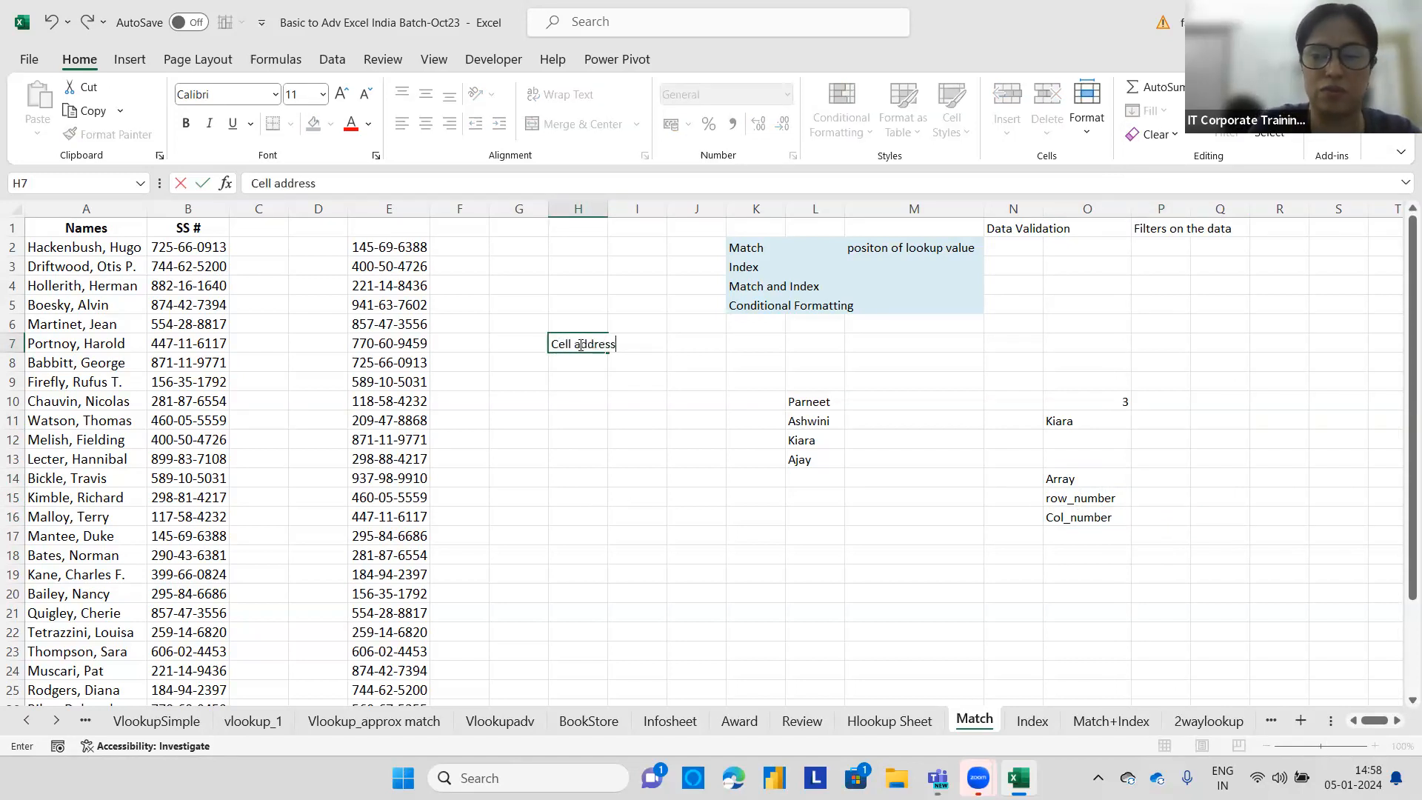
pyautogui.click(590, 391)
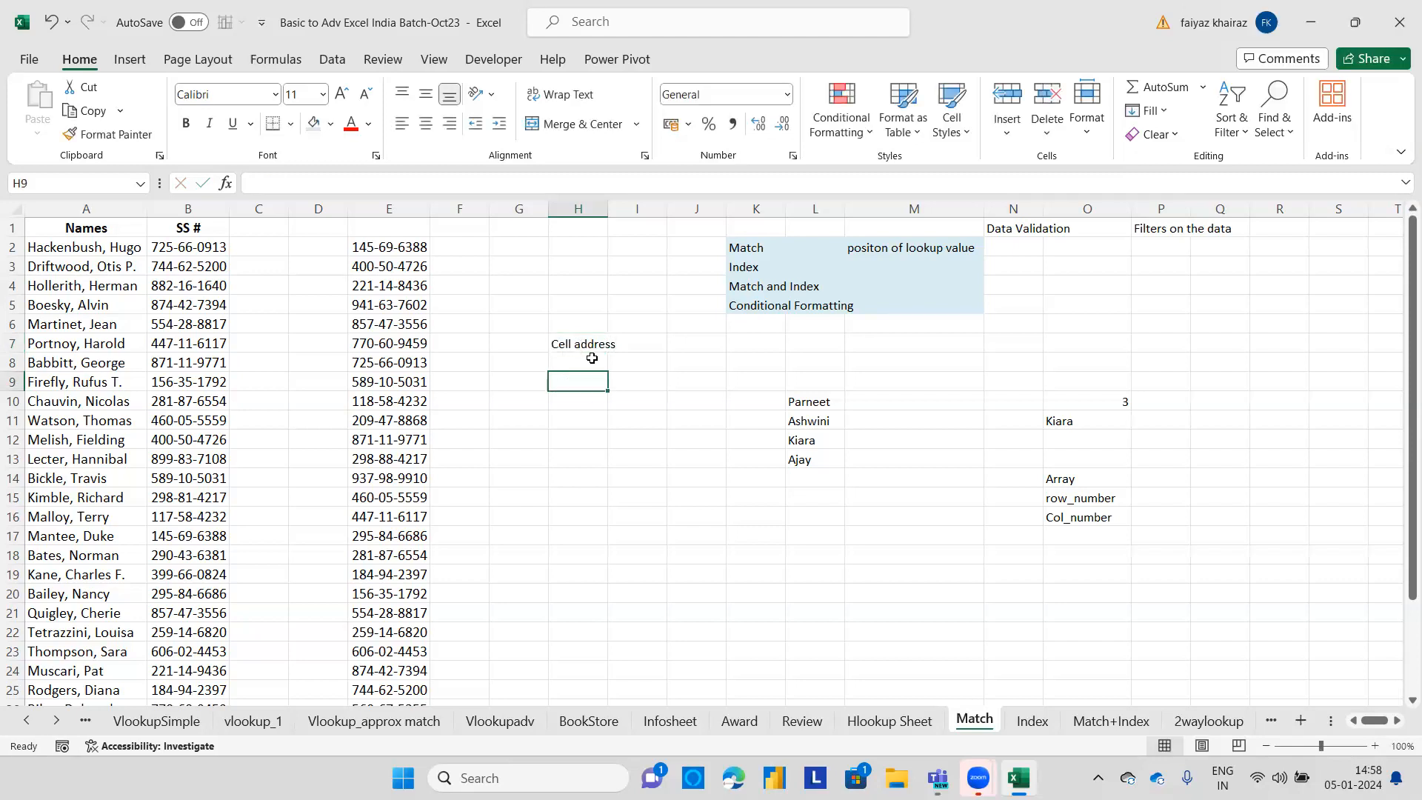
pyautogui.moveTo(608, 208); pyautogui.dragTo(622, 208)
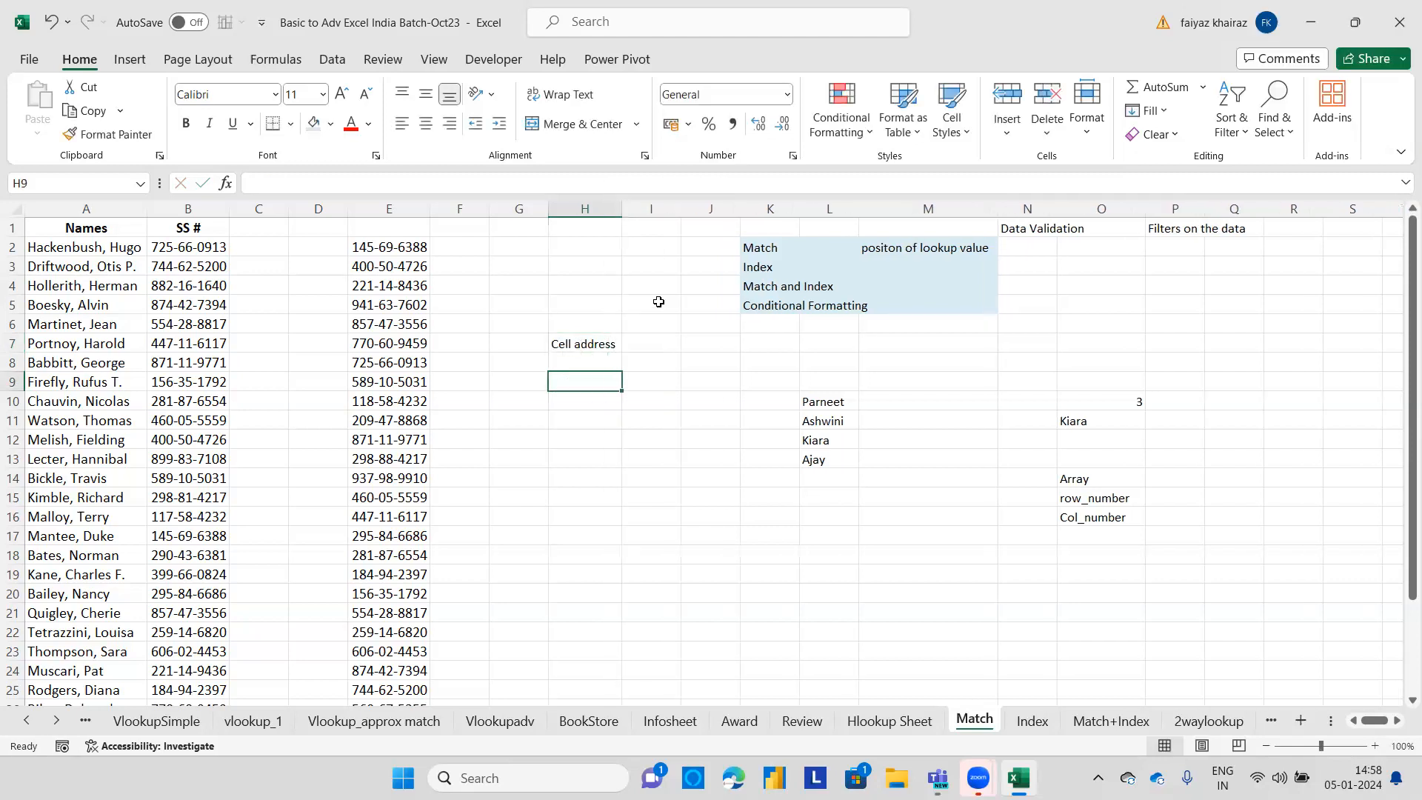
# Enter H6 in I7 next to the label and fill that cell with a blue shade.
pyautogui.click(661, 341)
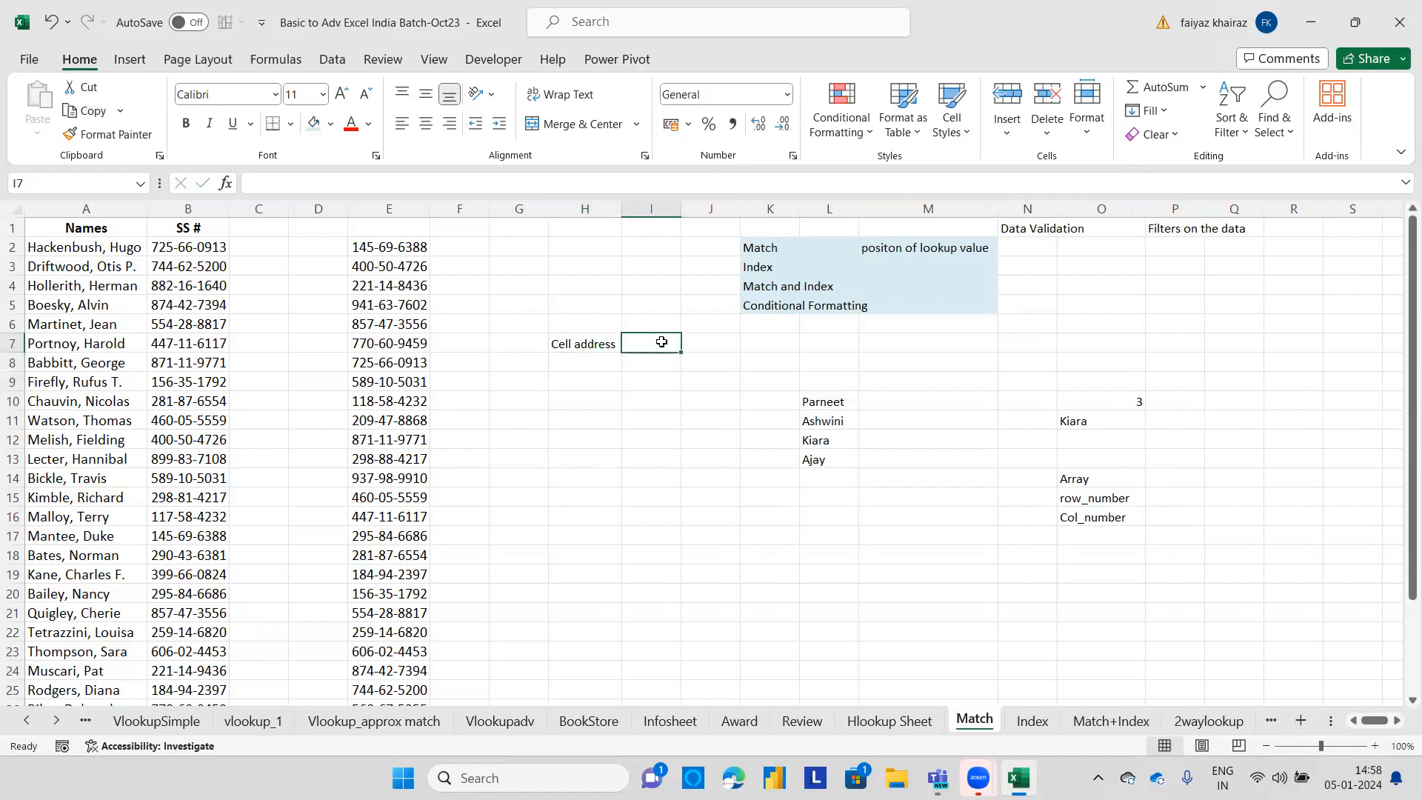
pyautogui.doubleClick(661, 341)
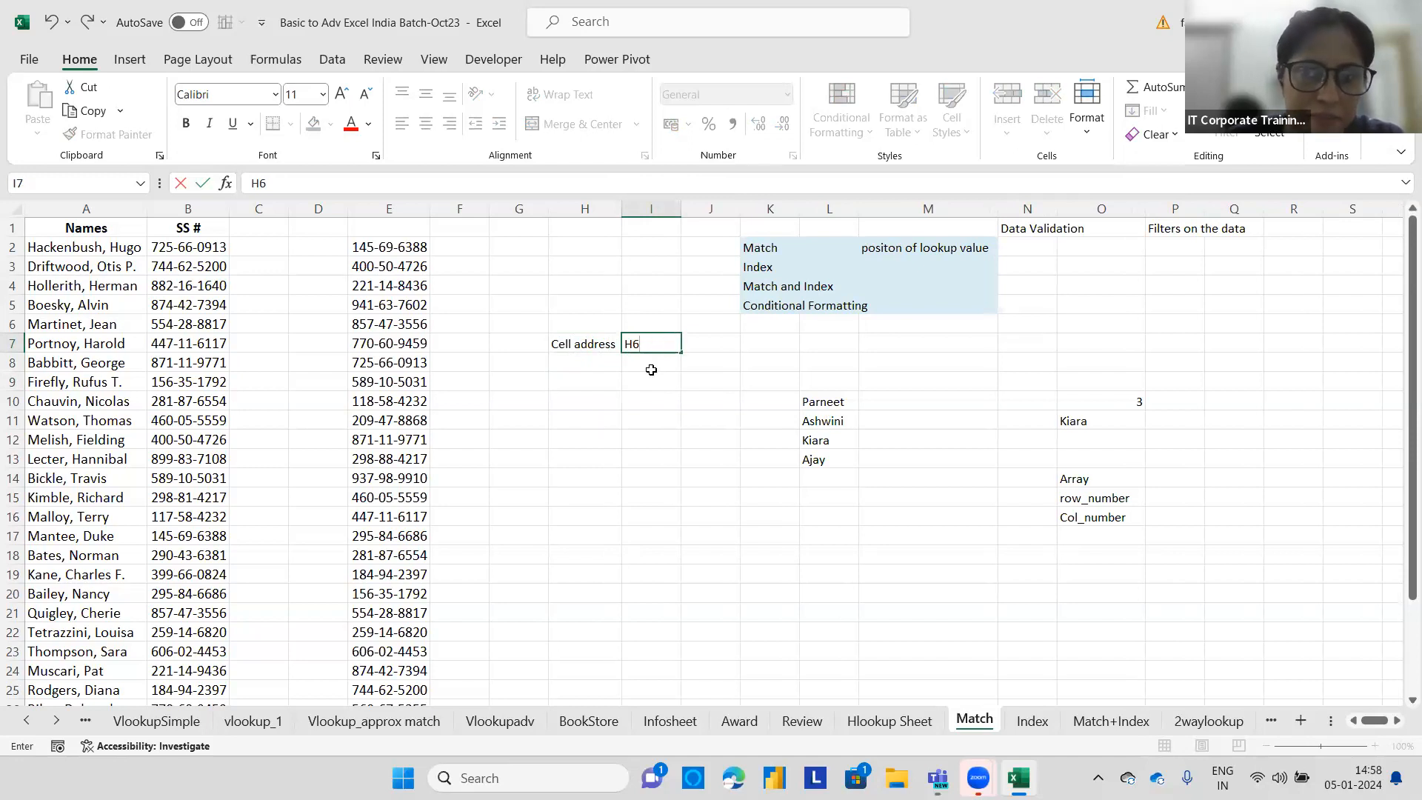
pyautogui.press('Return')
pyautogui.click(641, 345)
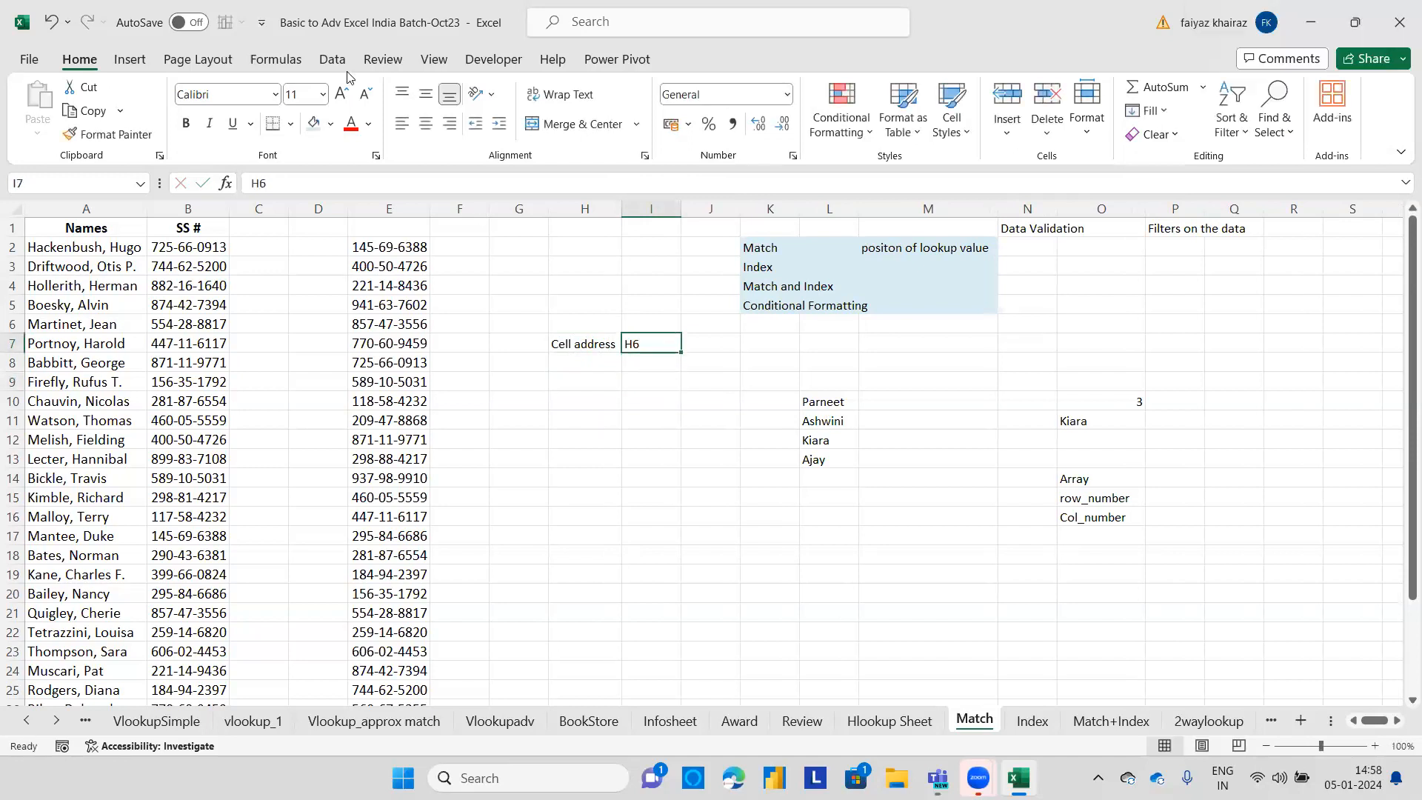
pyautogui.click(330, 125)
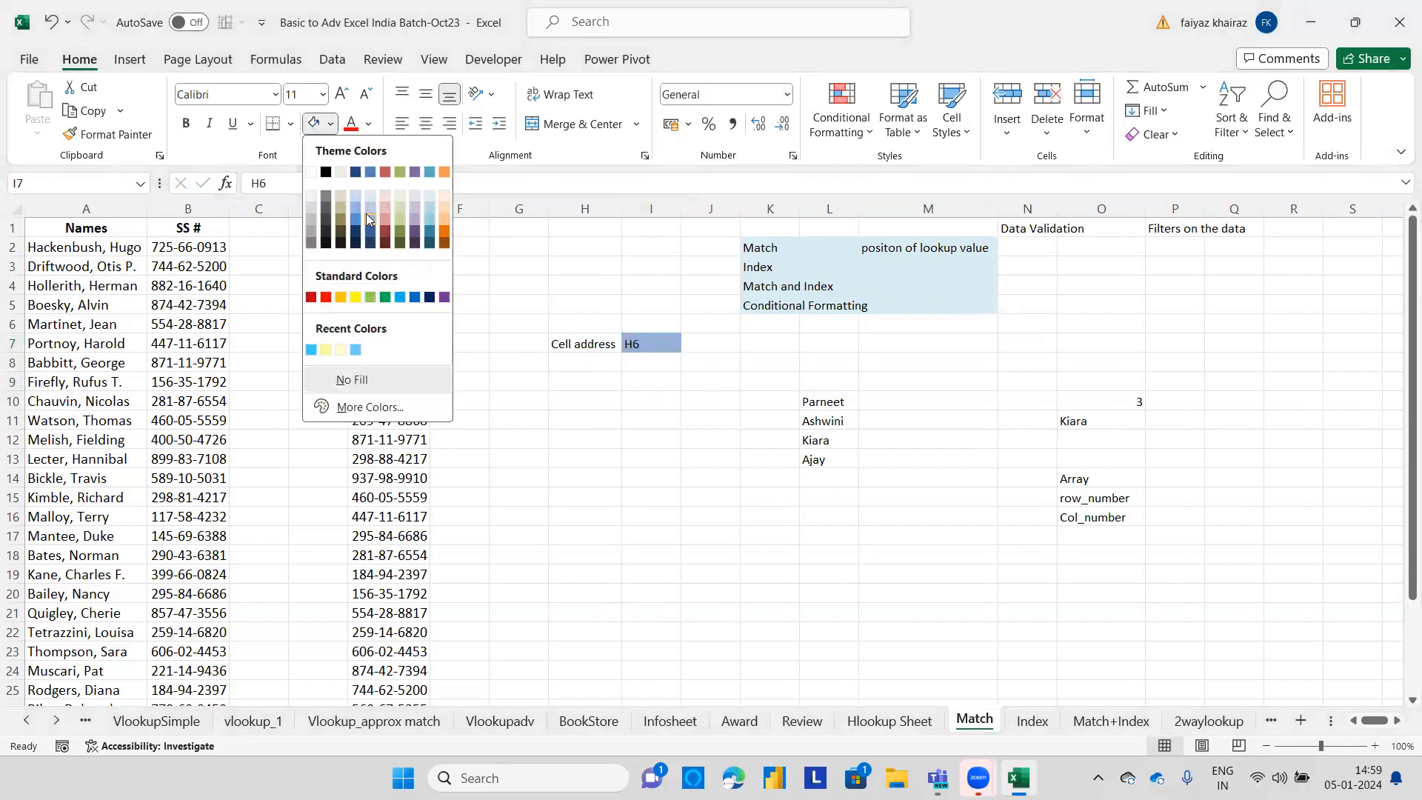
pyautogui.click(365, 213)
pyautogui.click(620, 422)
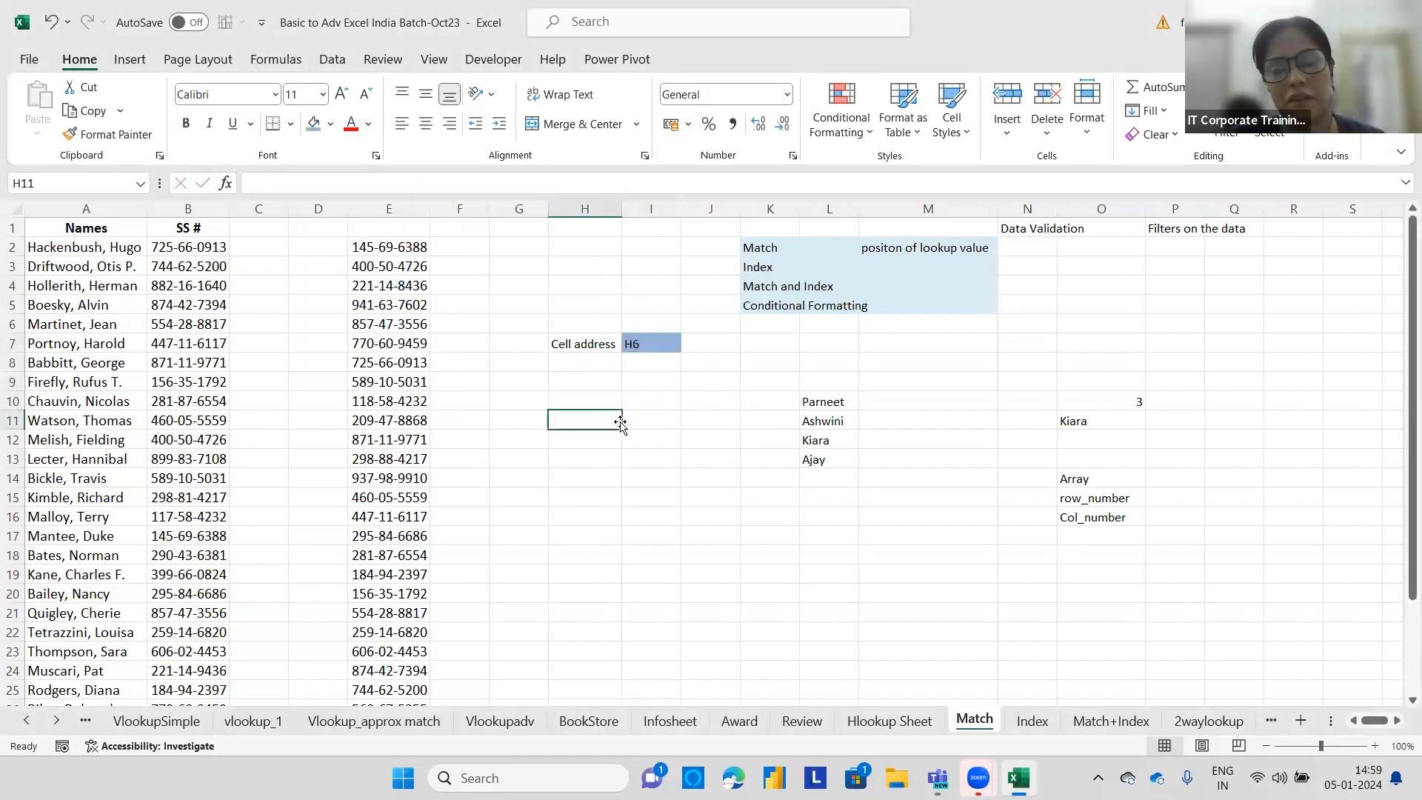
# Enter a person's first name in H9 and the text H9 in I9 beside it.
pyautogui.click(594, 343)
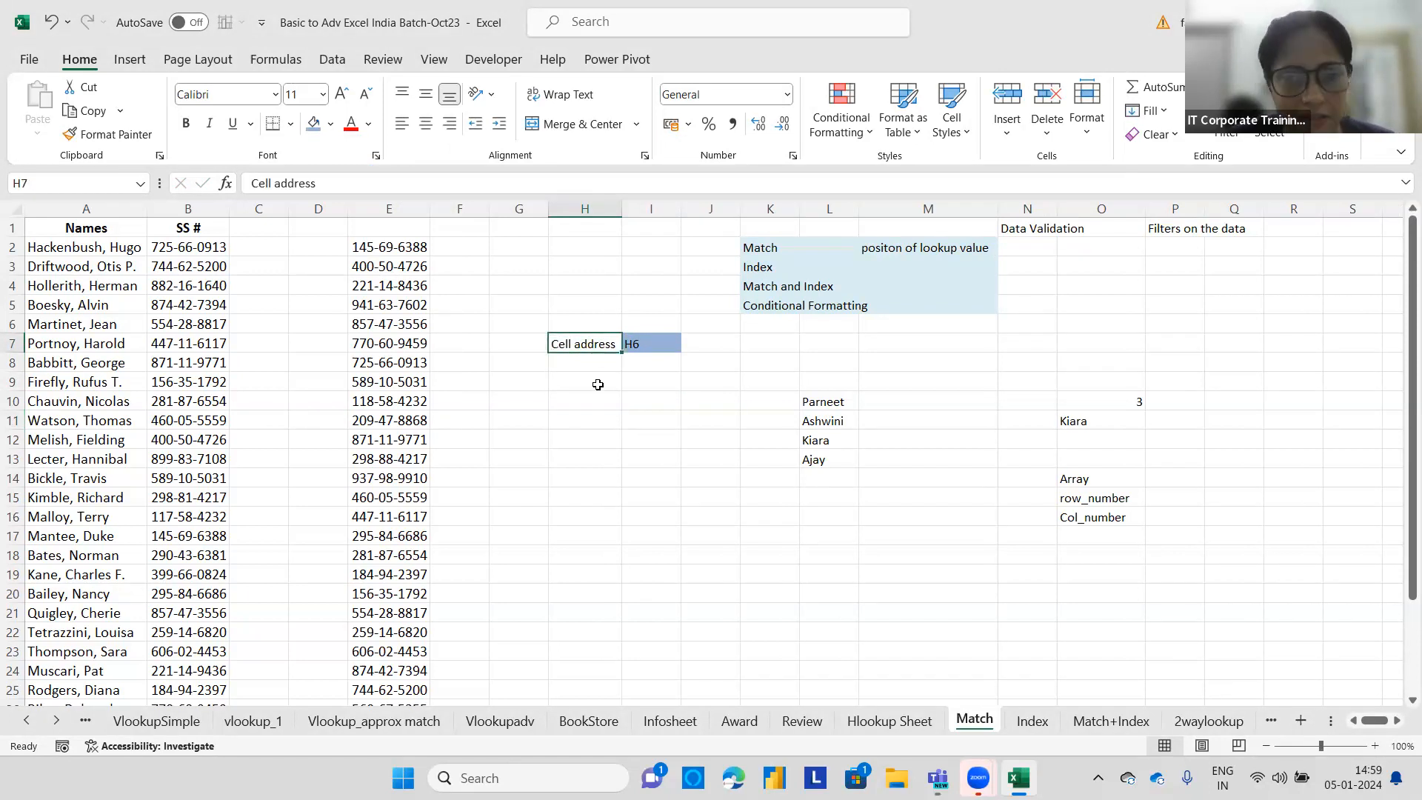
pyautogui.click(597, 385)
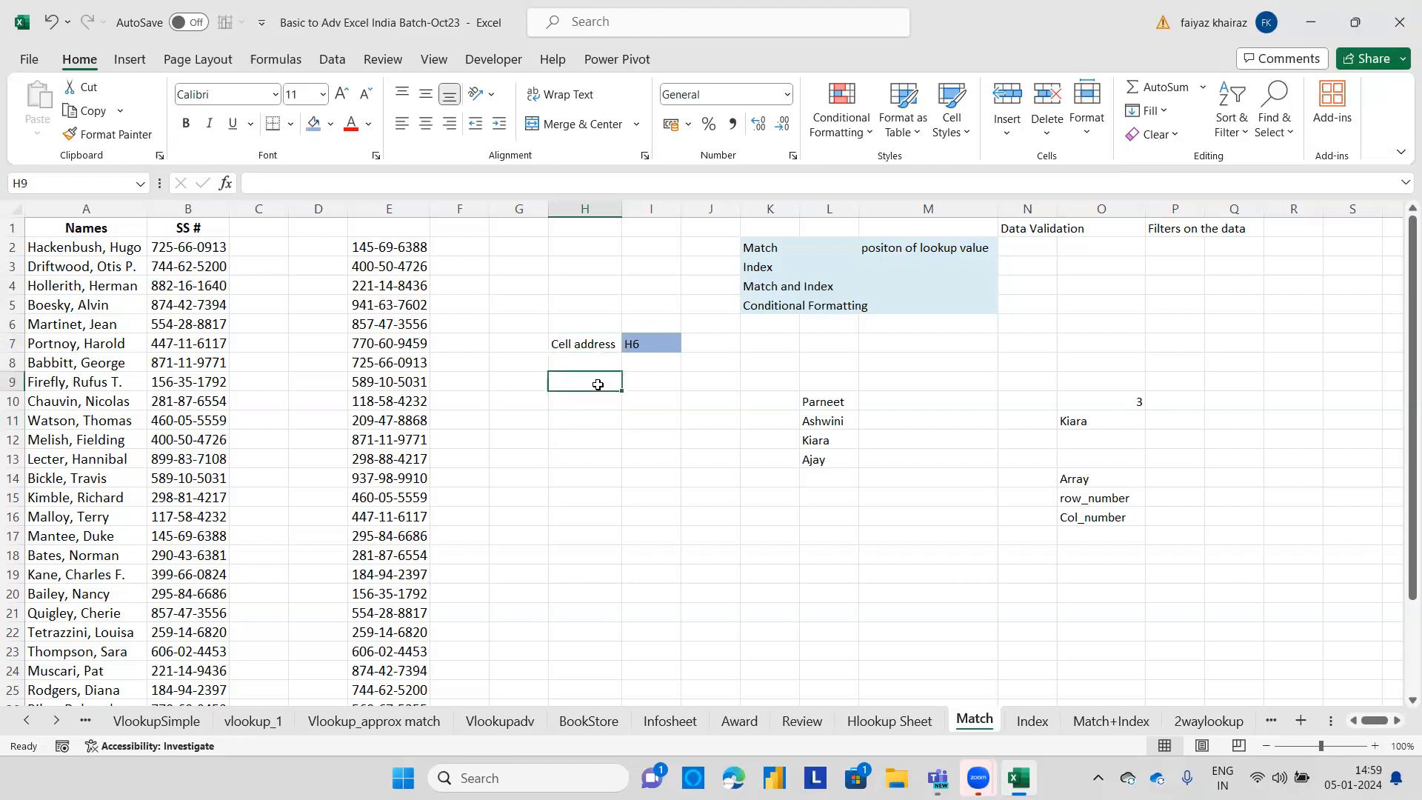
pyautogui.write('Divya')
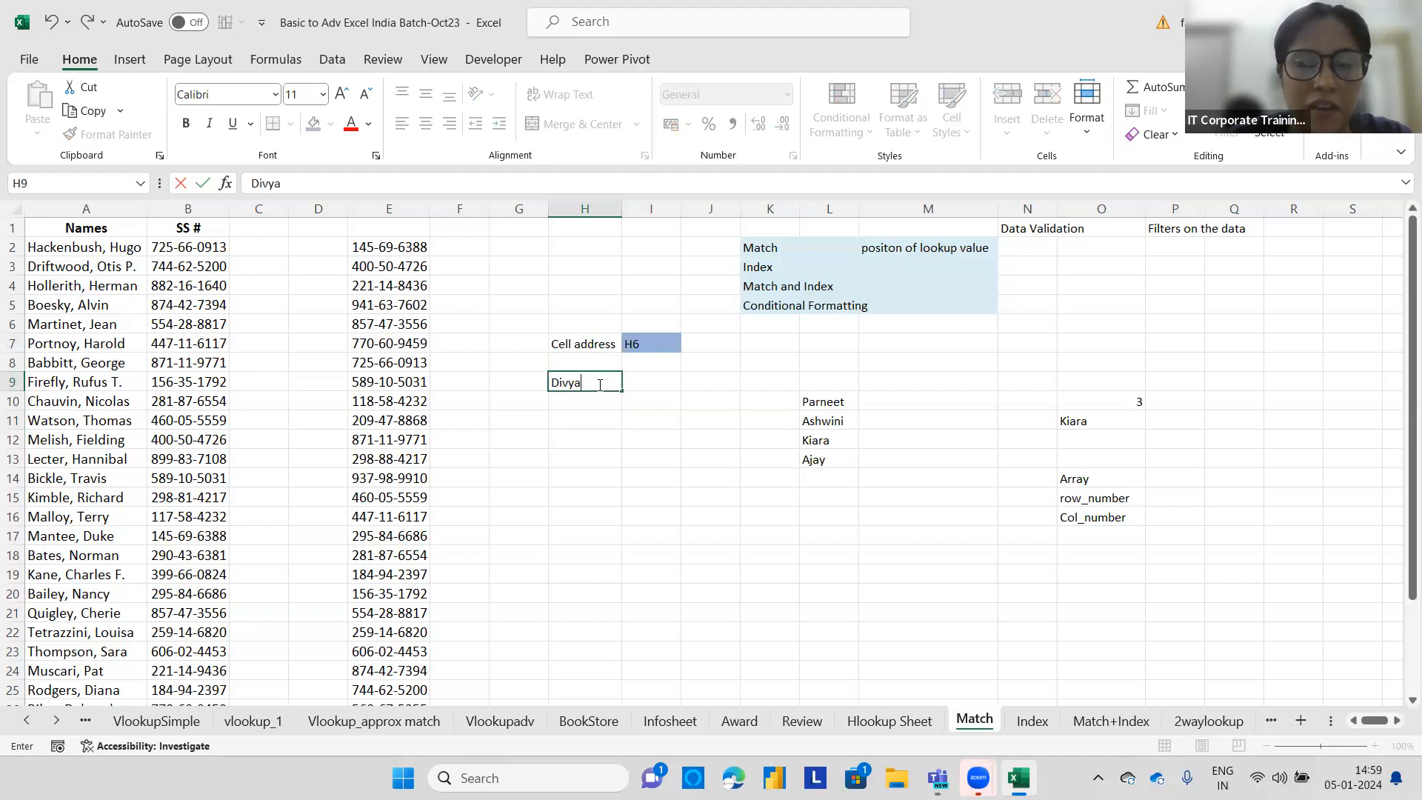
pyautogui.click(658, 382)
pyautogui.write('H9')
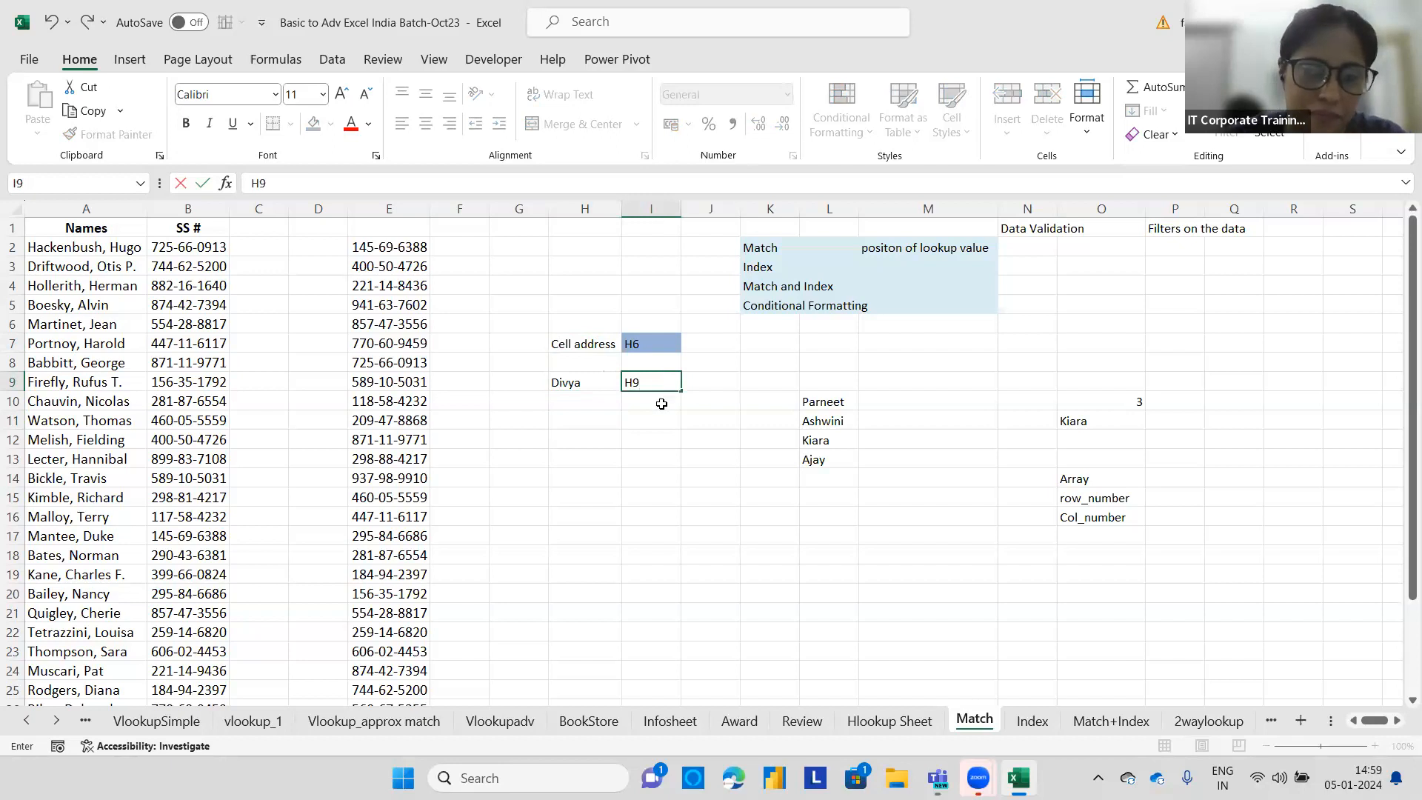
pyautogui.press('Return')
# Edit I9 so it reads H9= followed by the same first name, showing the cell address and its content.
pyautogui.click(580, 381)
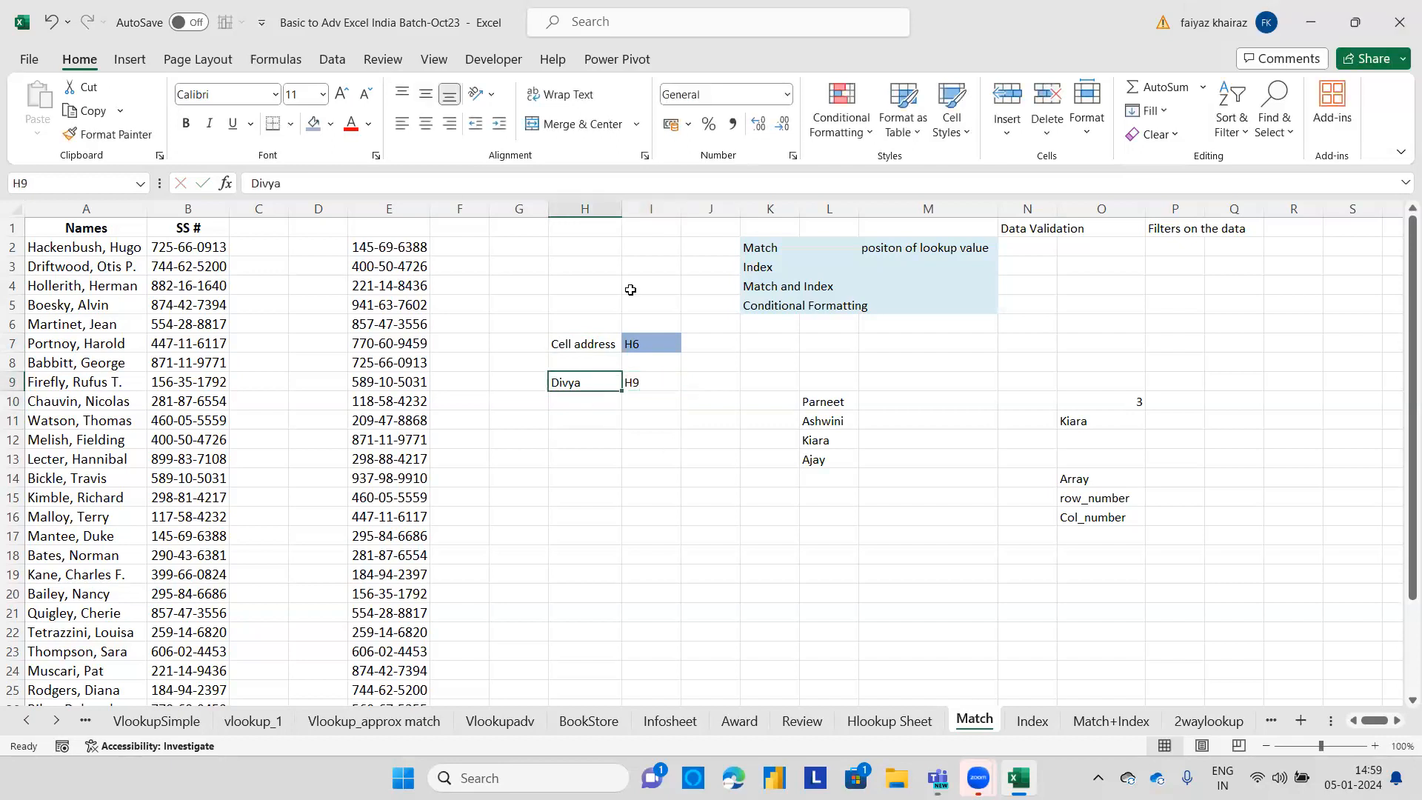
pyautogui.click(643, 381)
pyautogui.doubleClick(644, 381)
pyautogui.write('=D')
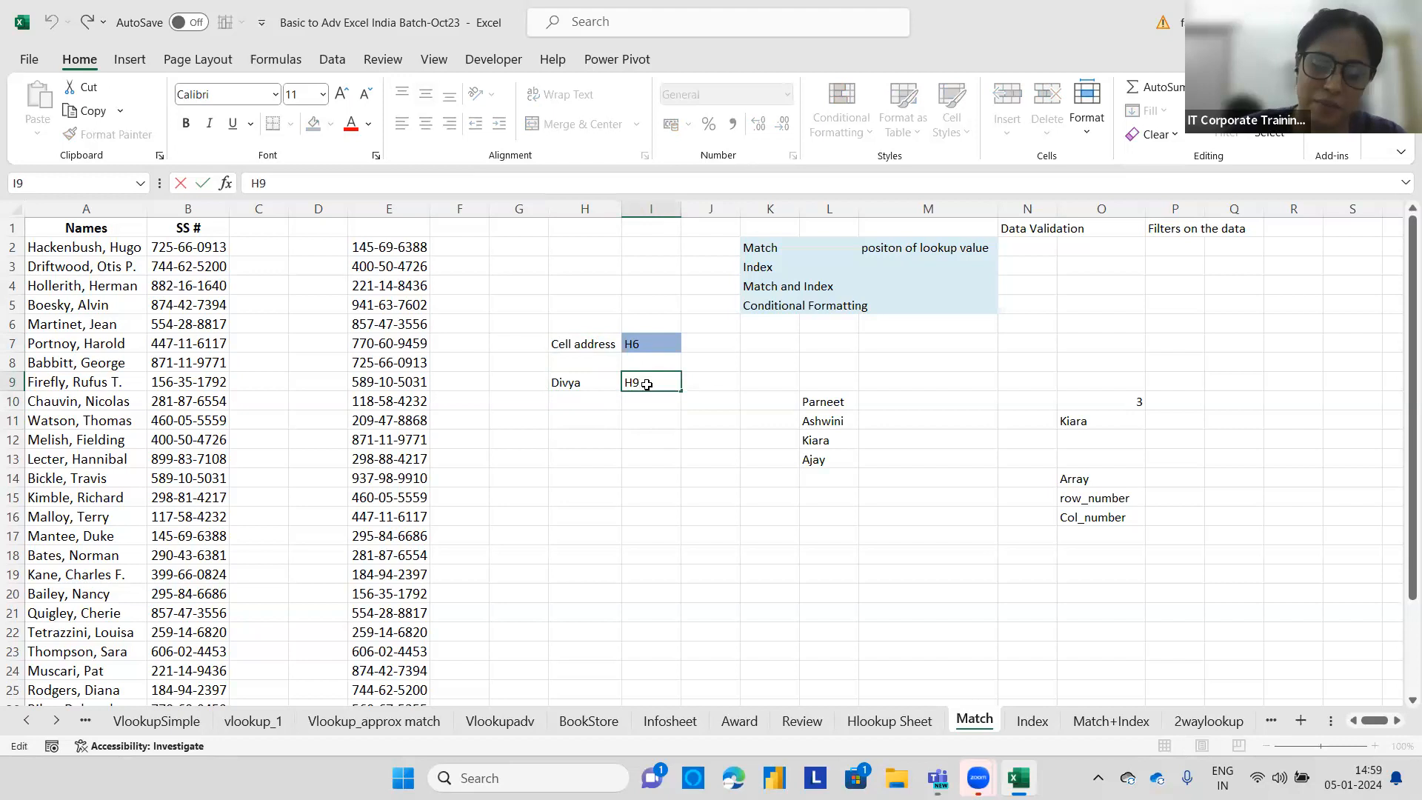
pyautogui.write('ivya')
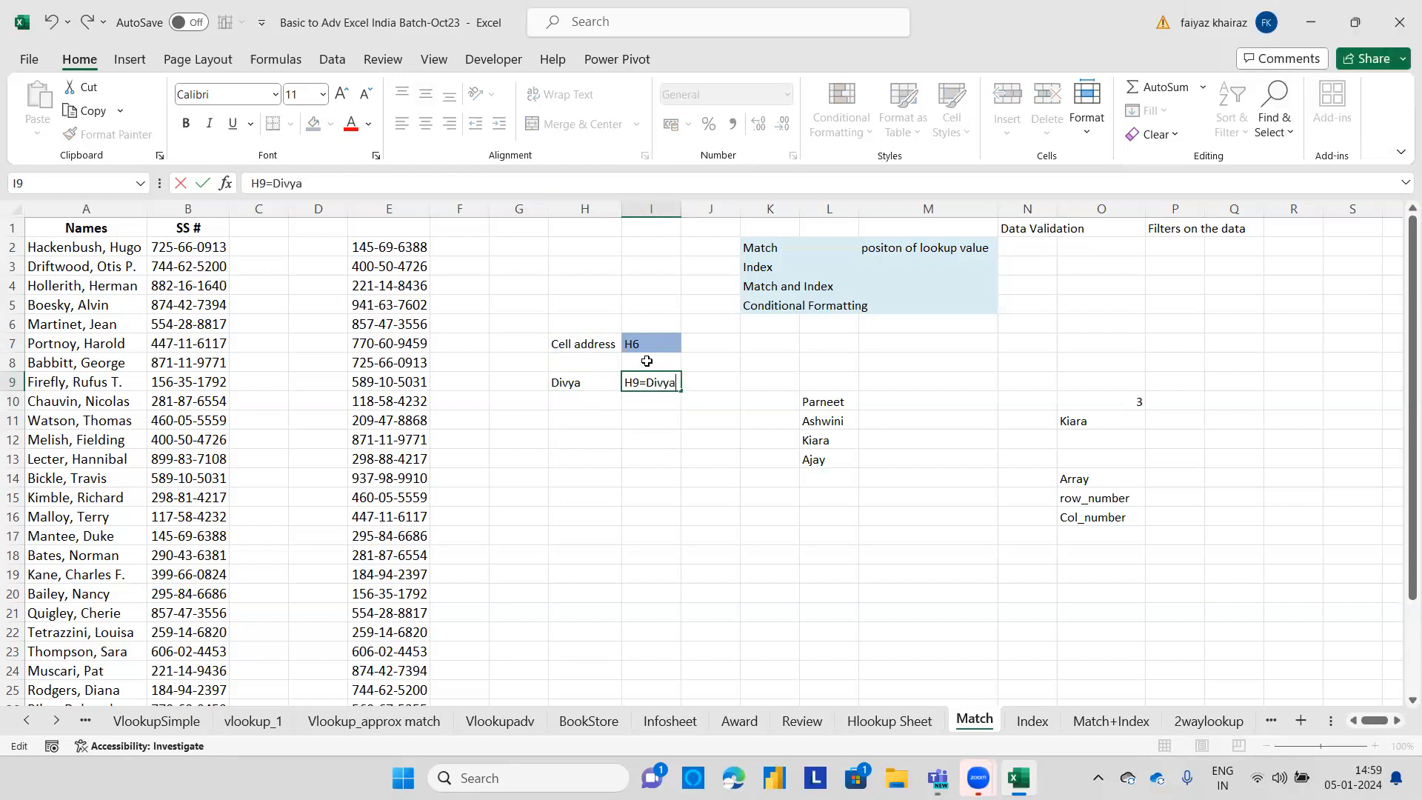
pyautogui.press('Return')
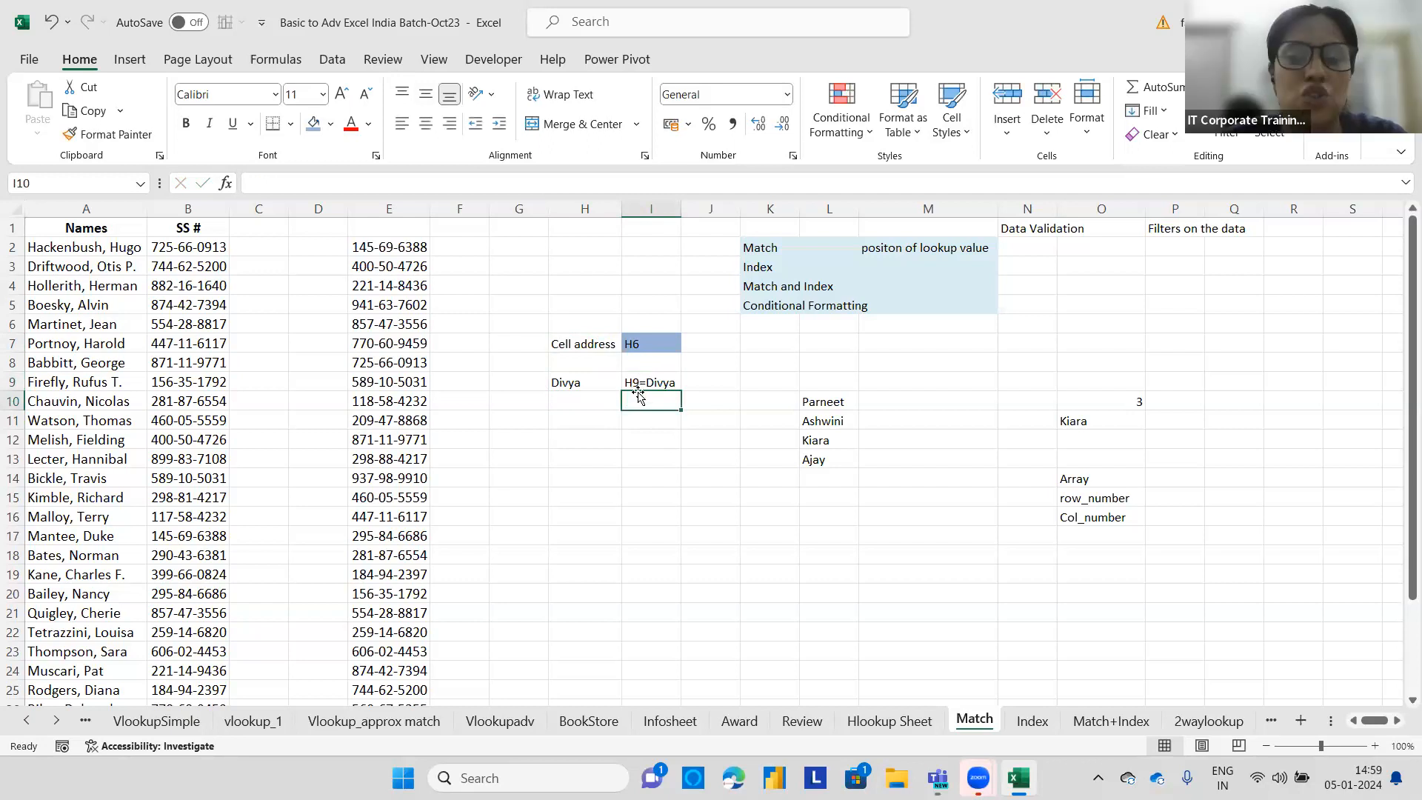
pyautogui.click(599, 205)
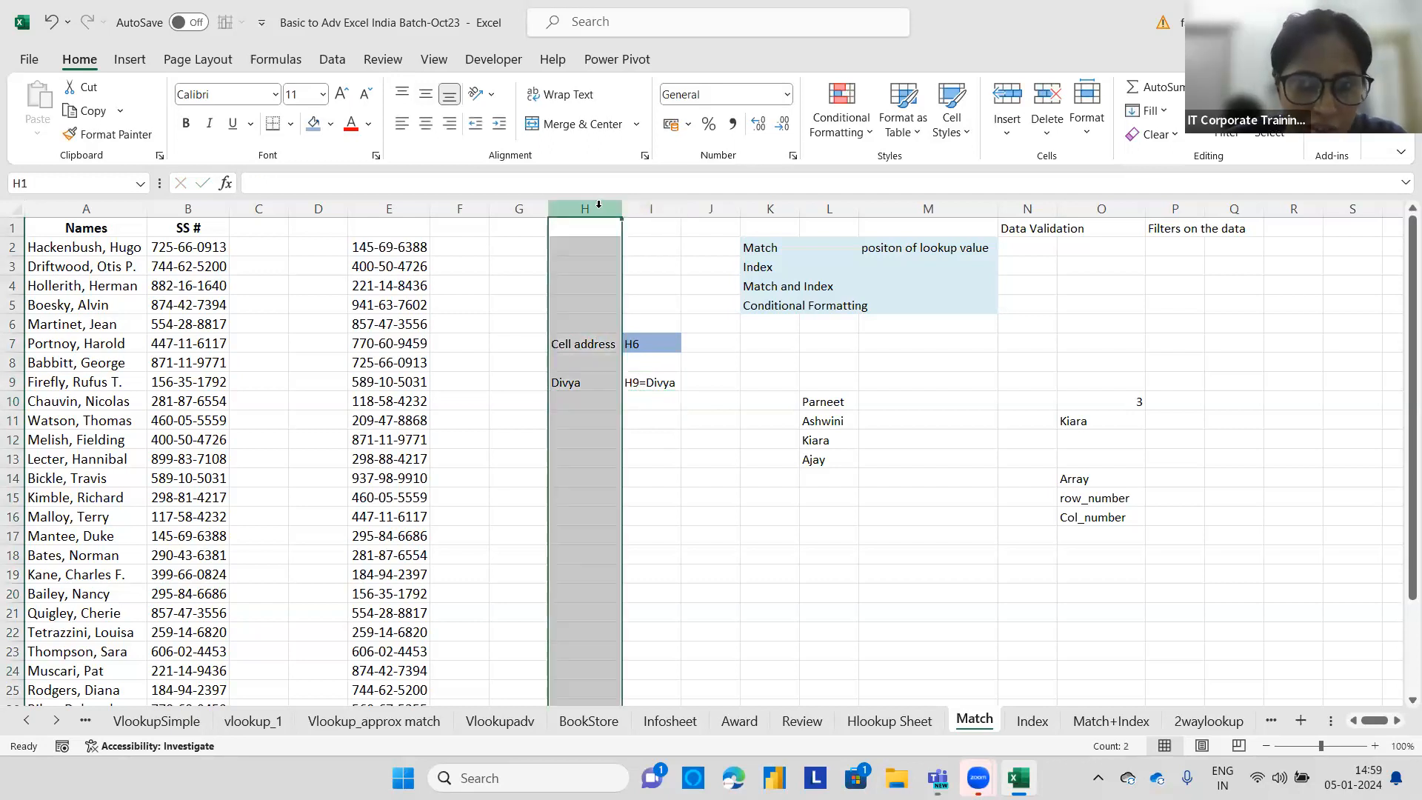
pyautogui.click(12, 400)
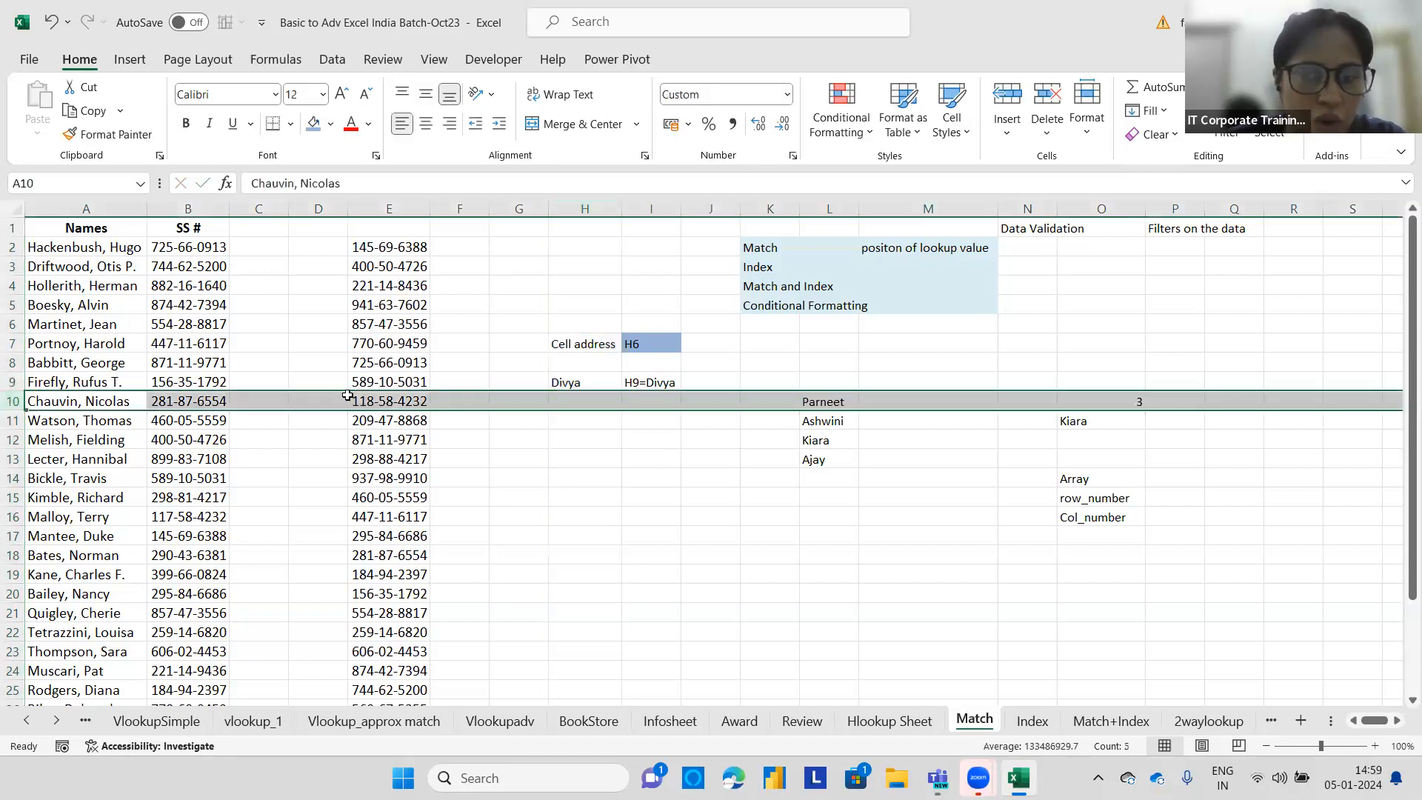
pyautogui.click(556, 404)
pyautogui.click(574, 382)
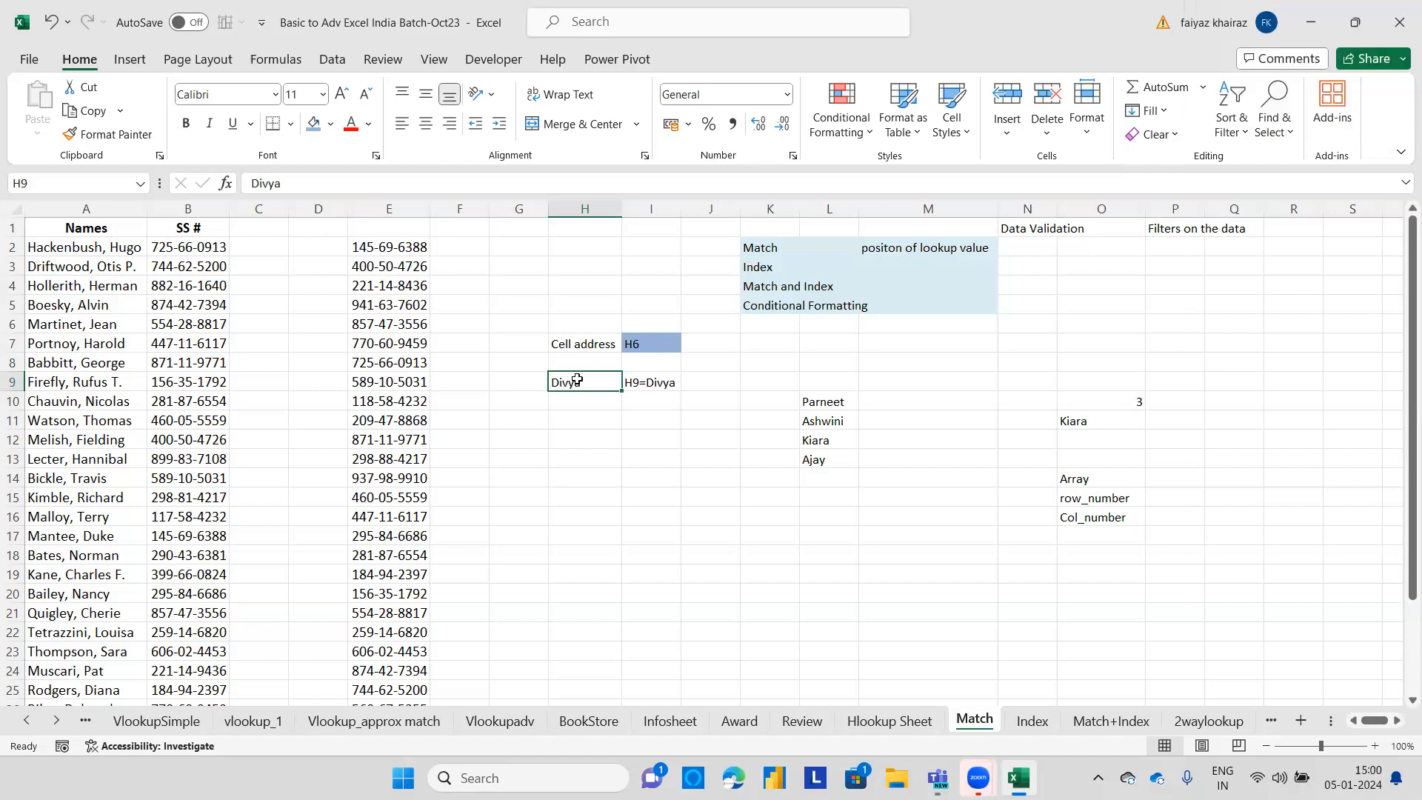
pyautogui.click(1164, 517)
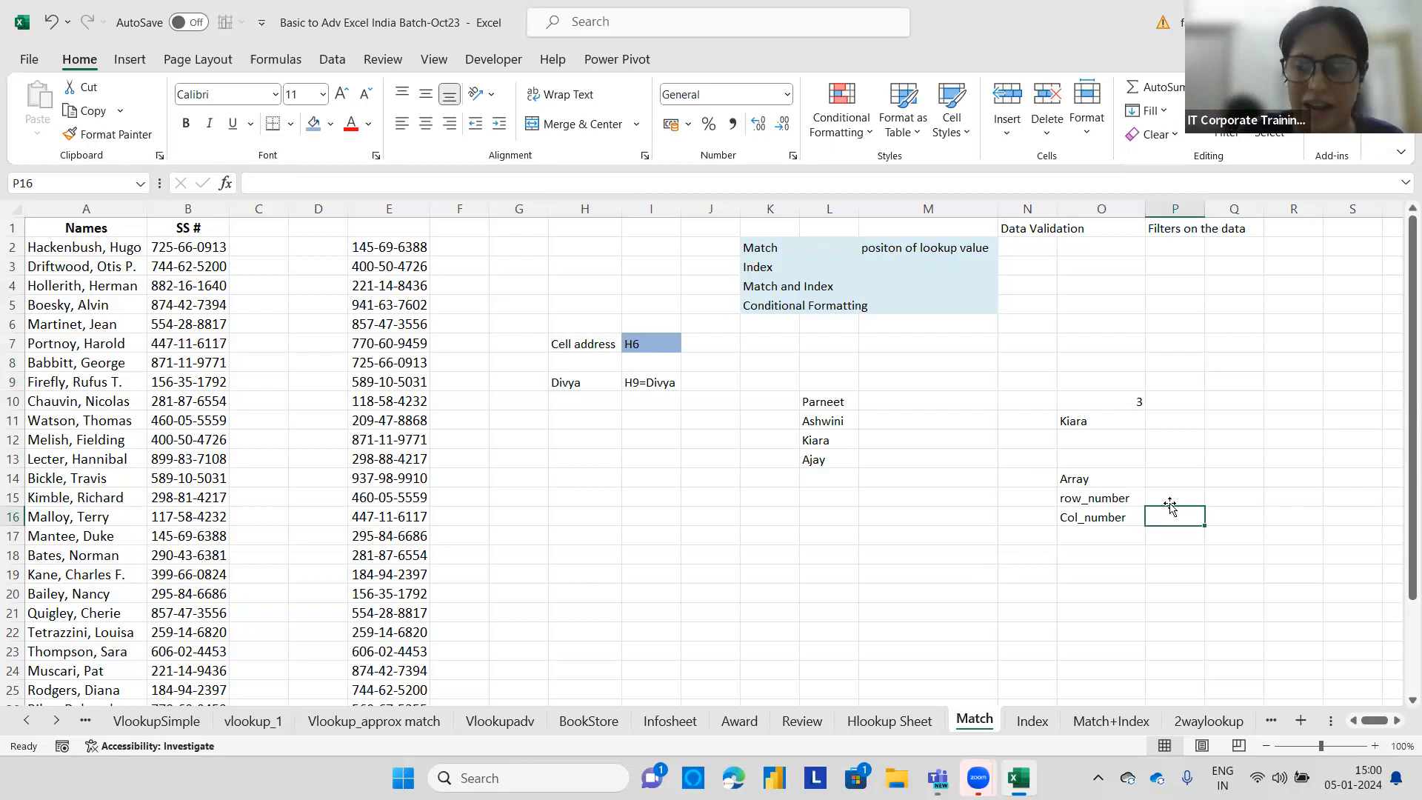
# Enter two person names as row labels in N19 and N20.
pyautogui.moveTo(1399, 439); pyautogui.dragTo(1399, 529)
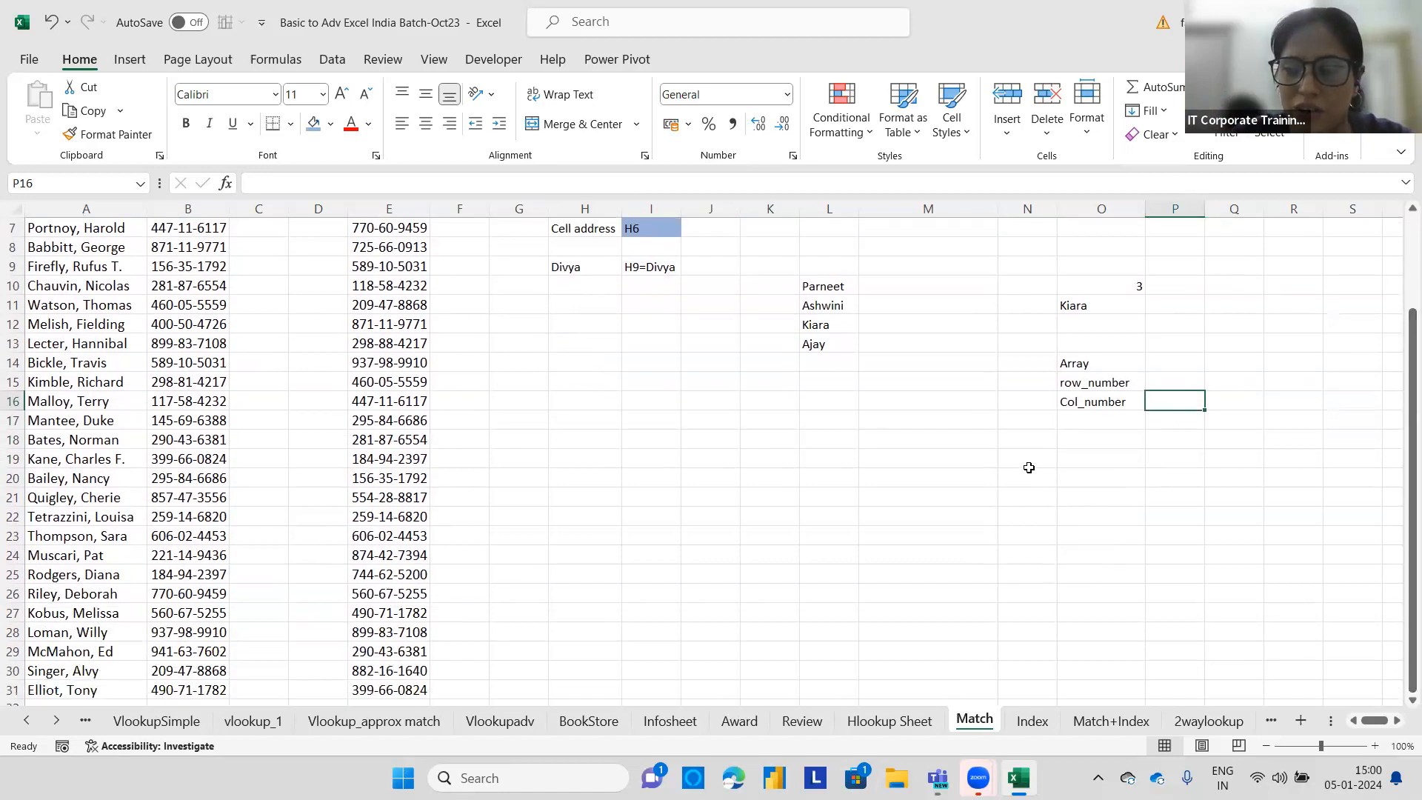
pyautogui.click(1030, 461)
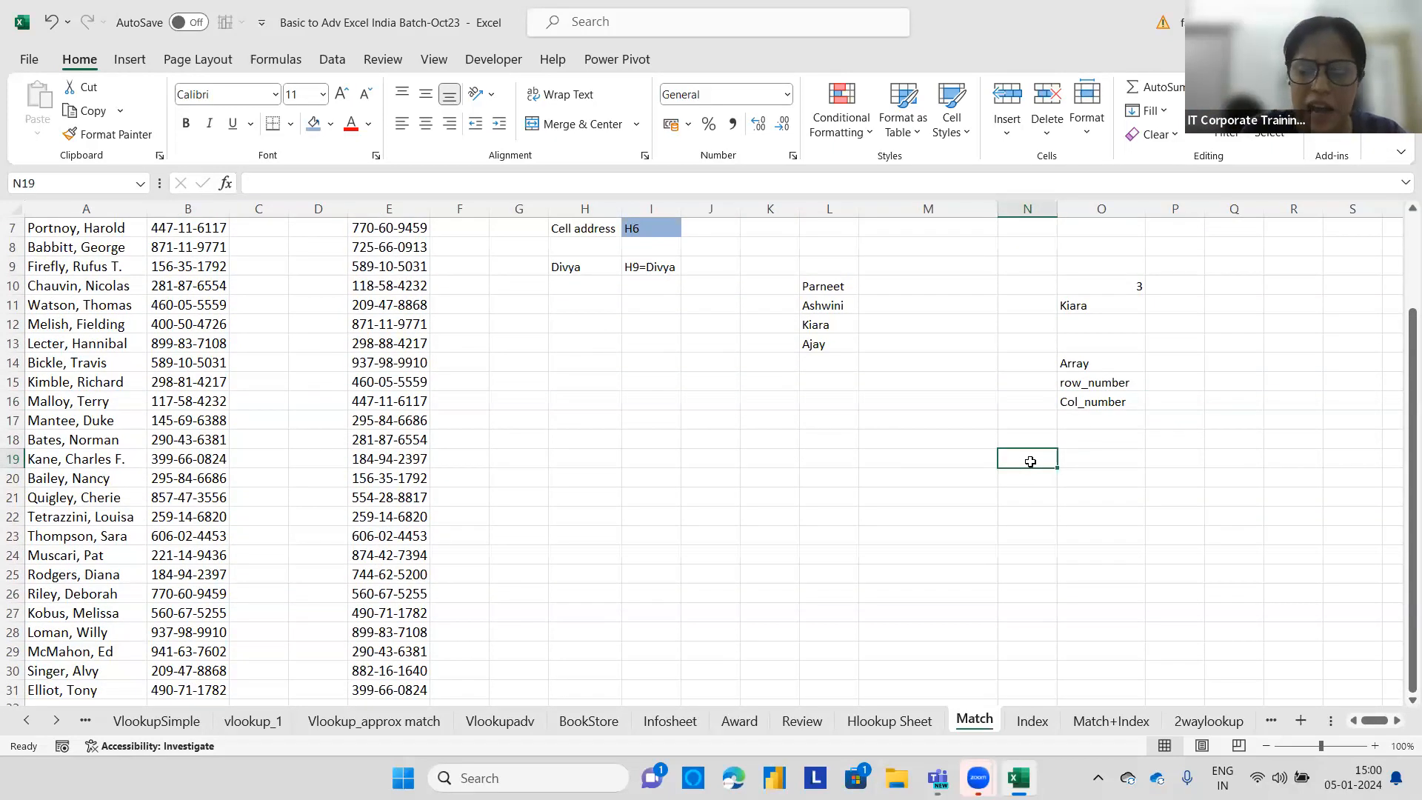
pyautogui.write('Parneet')
pyautogui.press('Return')
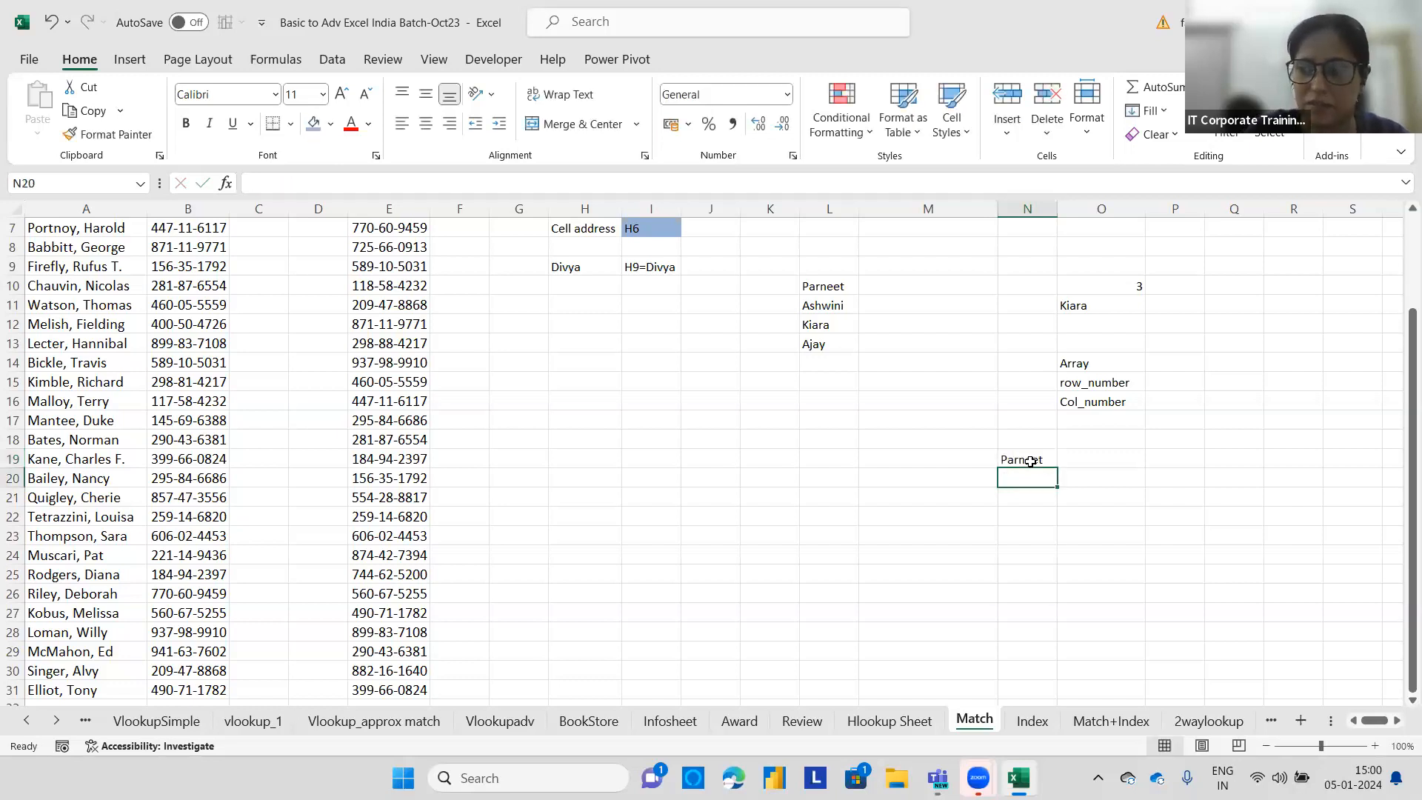
pyautogui.write('Divya')
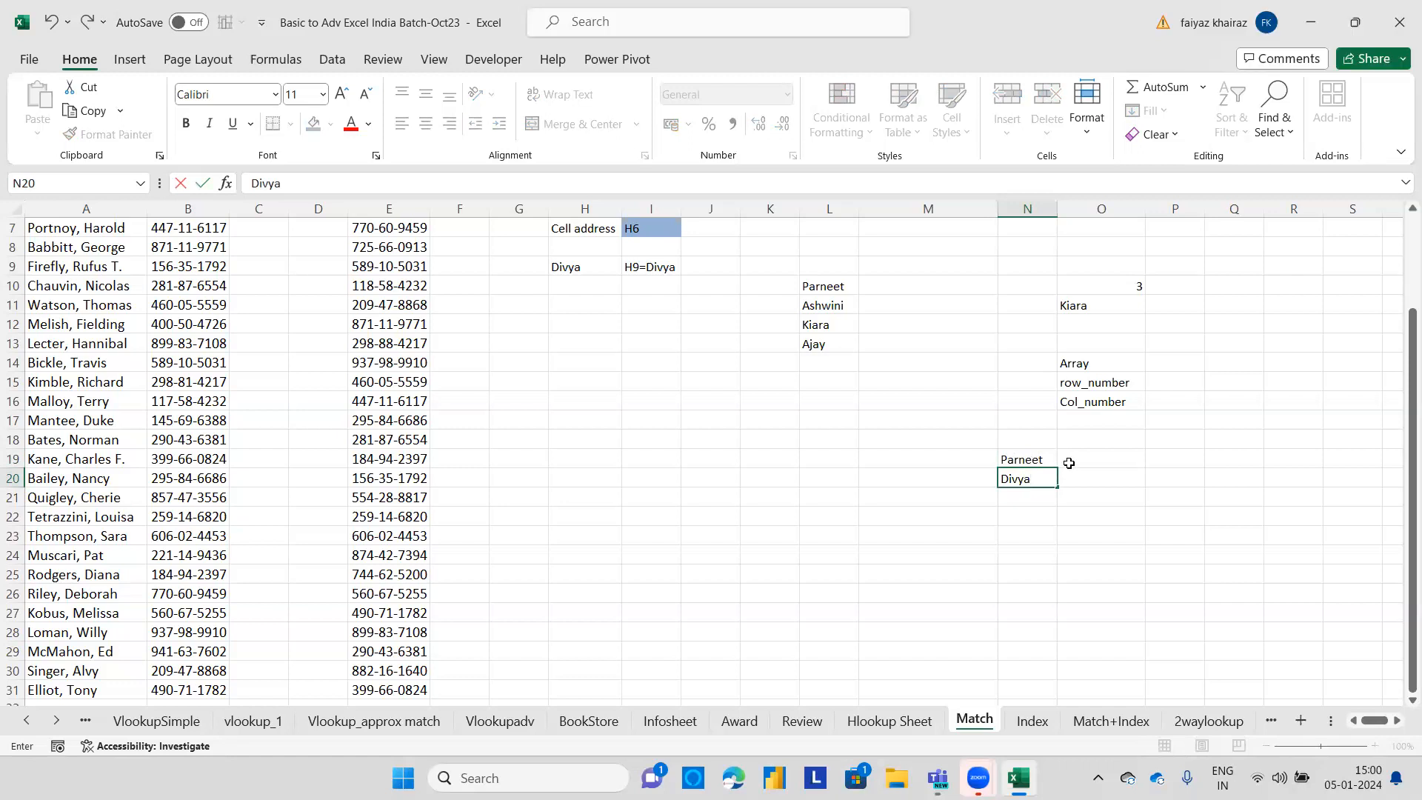
# Enter the month headers Jan and Feb in O18 and P18.
pyautogui.click(1097, 443)
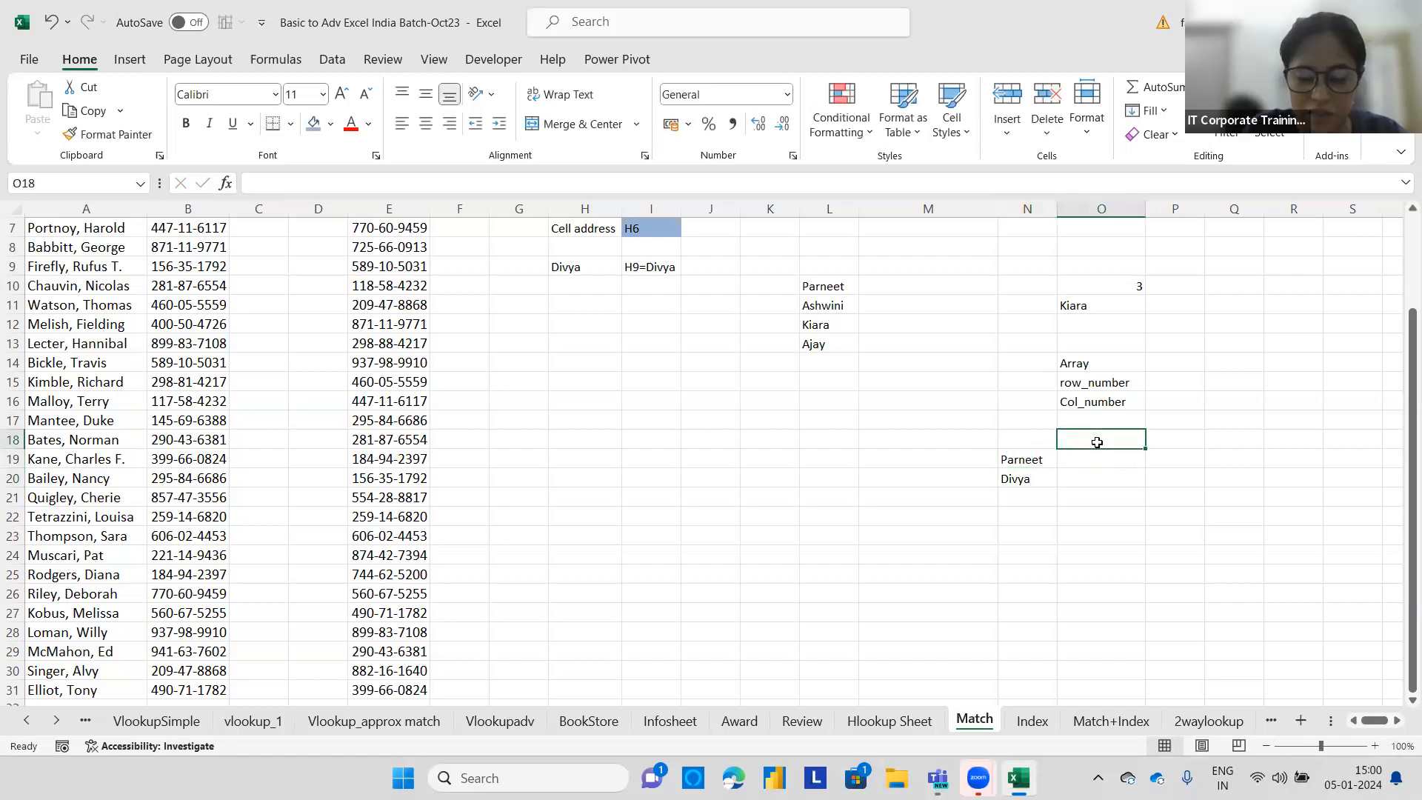
pyautogui.write('Jan')
pyautogui.press('Tab')
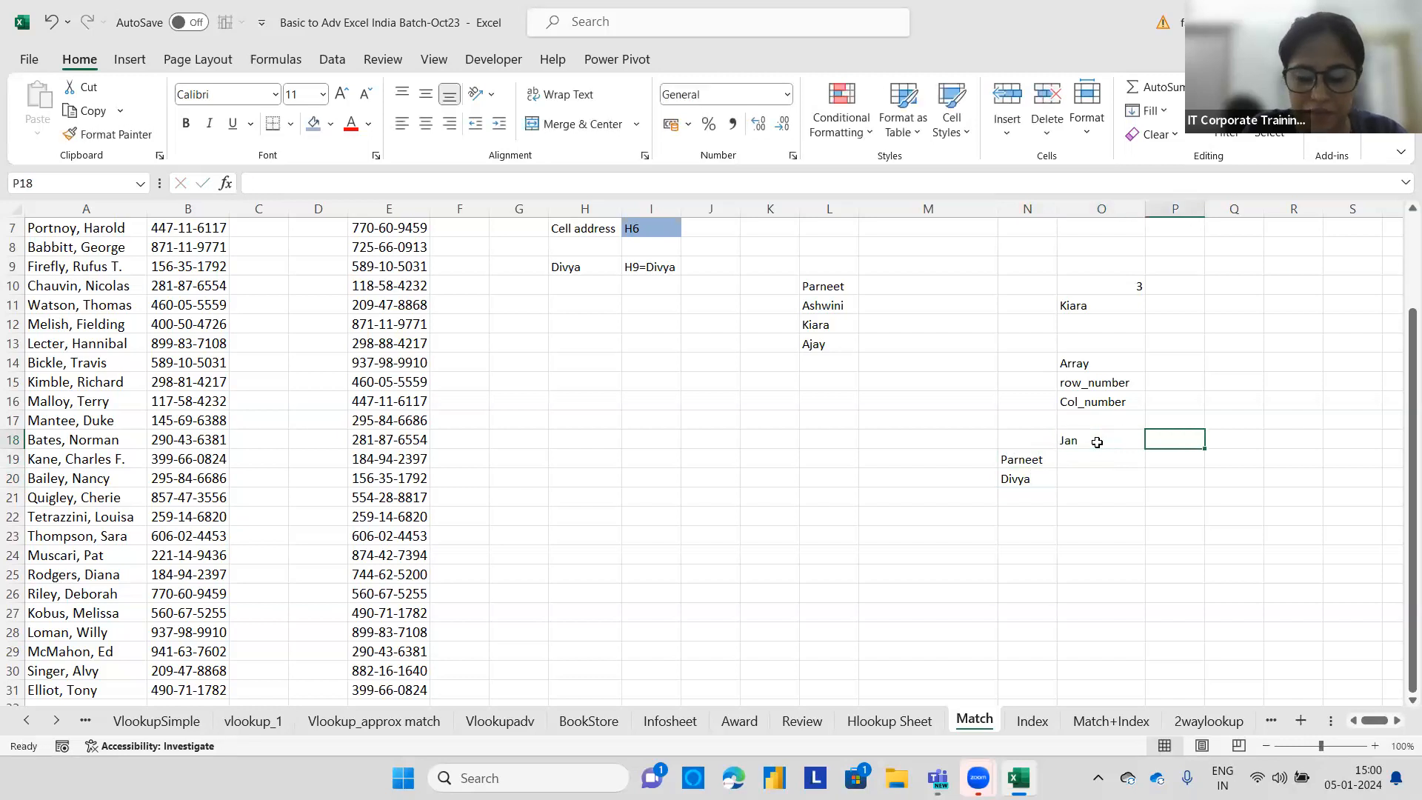
pyautogui.write('Feb')
pyautogui.press('Return')
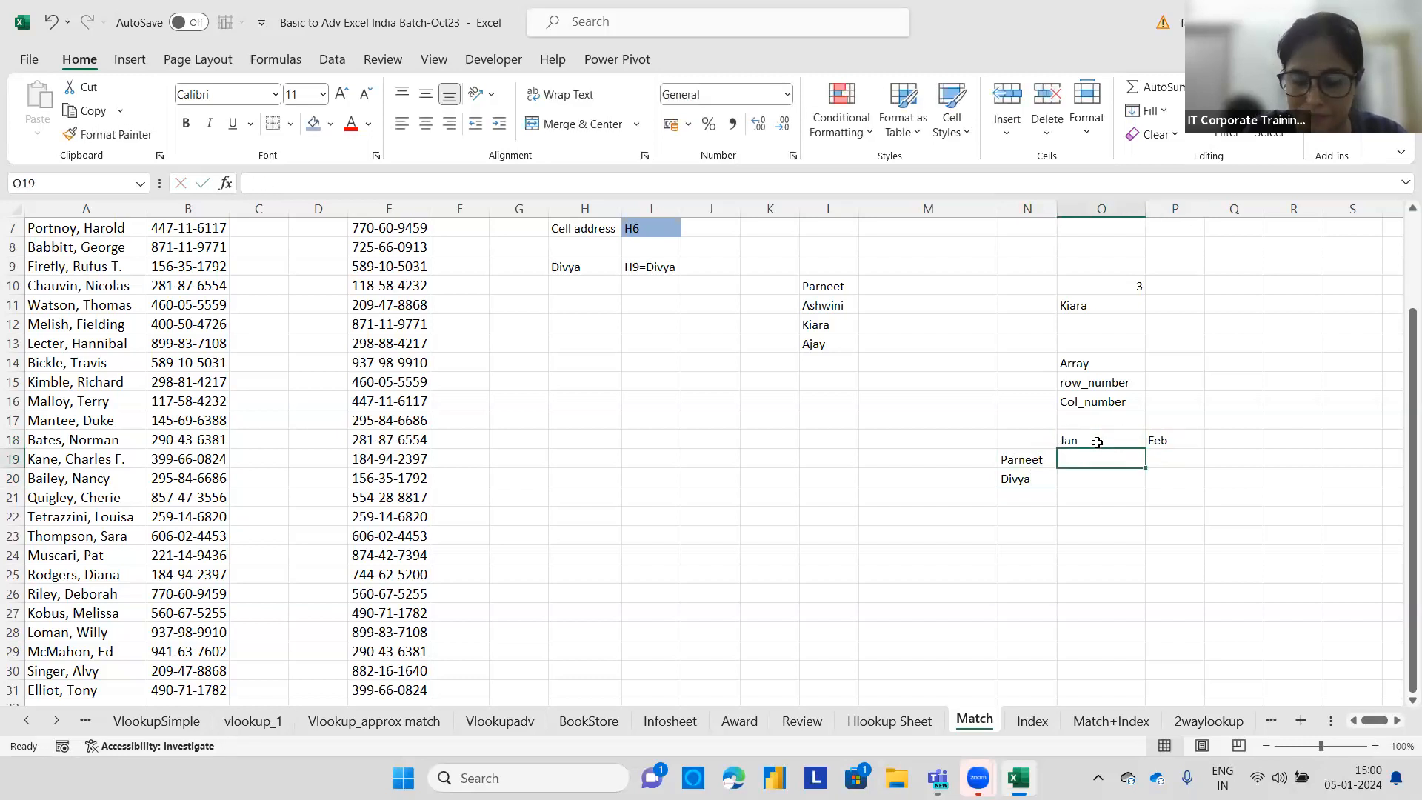
# Fill the table values 10000 and 12000 in row 19 and 20000 and 30000 in row 20.
pyautogui.write('10000')
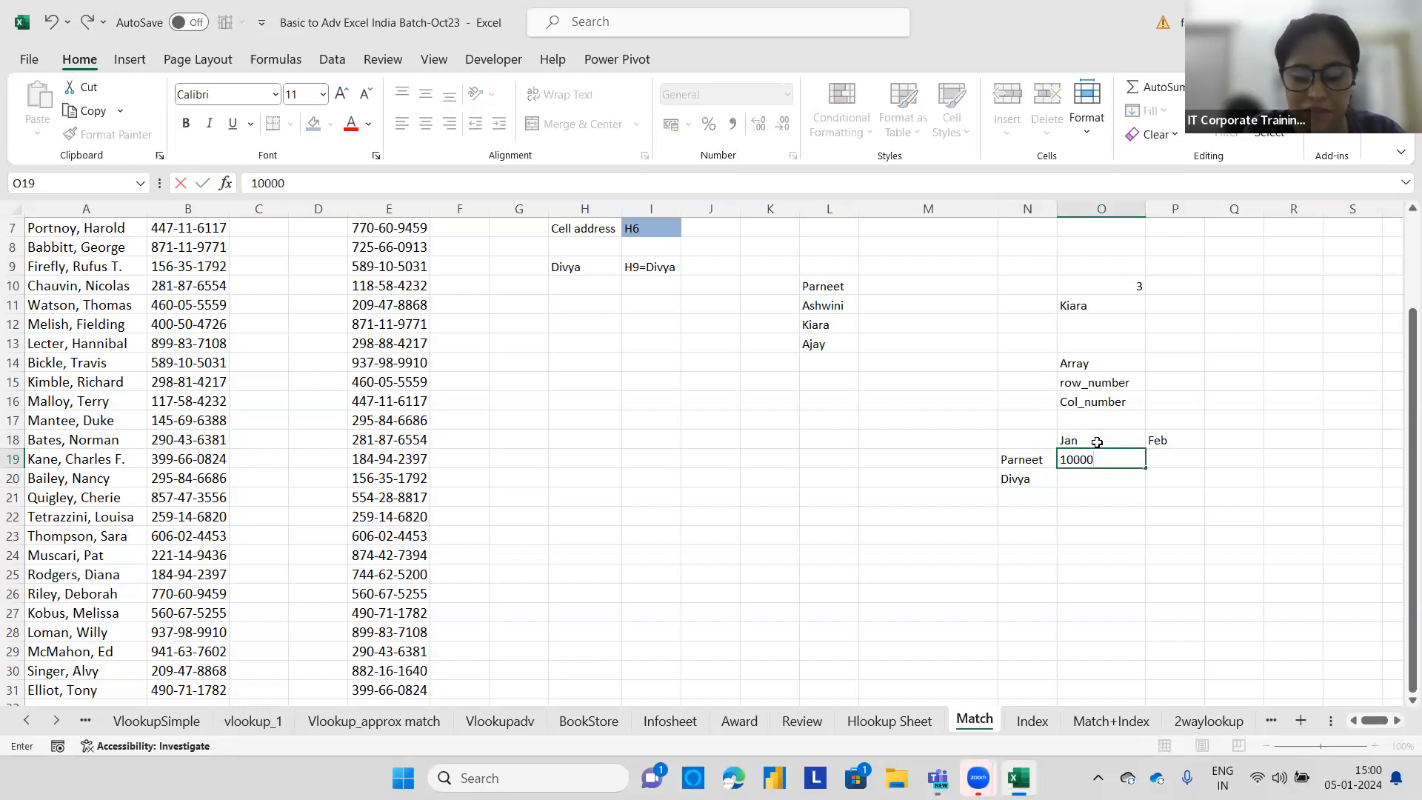
pyautogui.press('Tab')
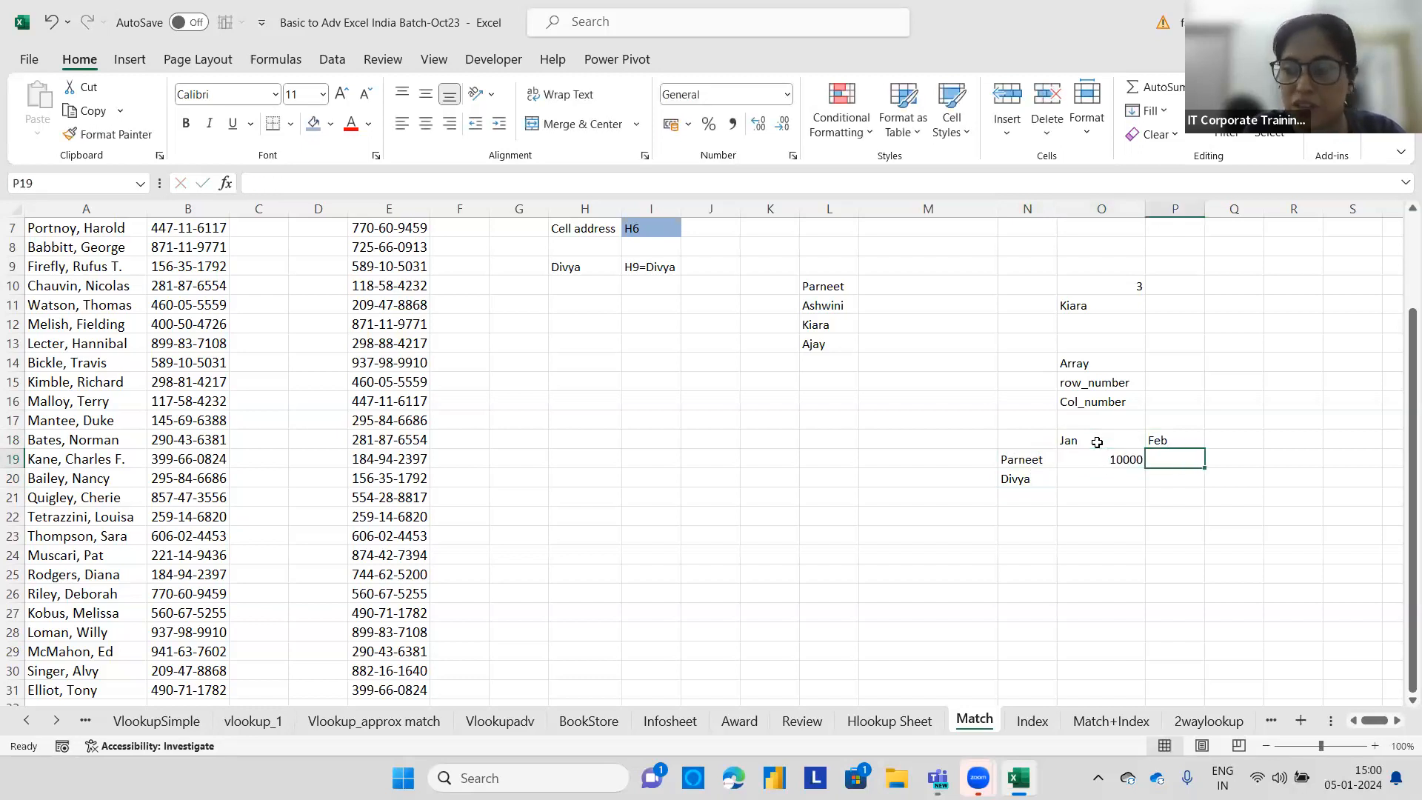
pyautogui.write('12000')
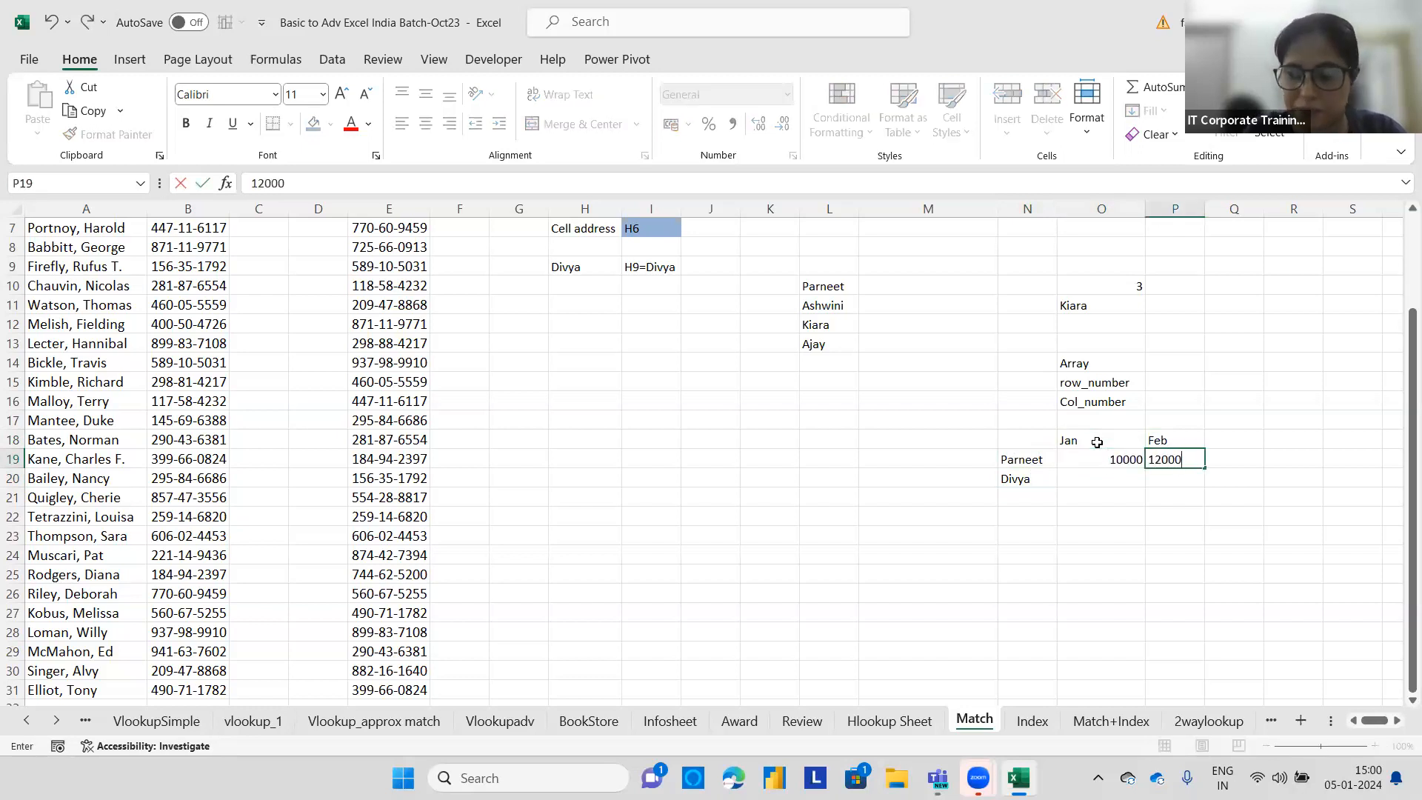
pyautogui.press('Return')
pyautogui.write('20000')
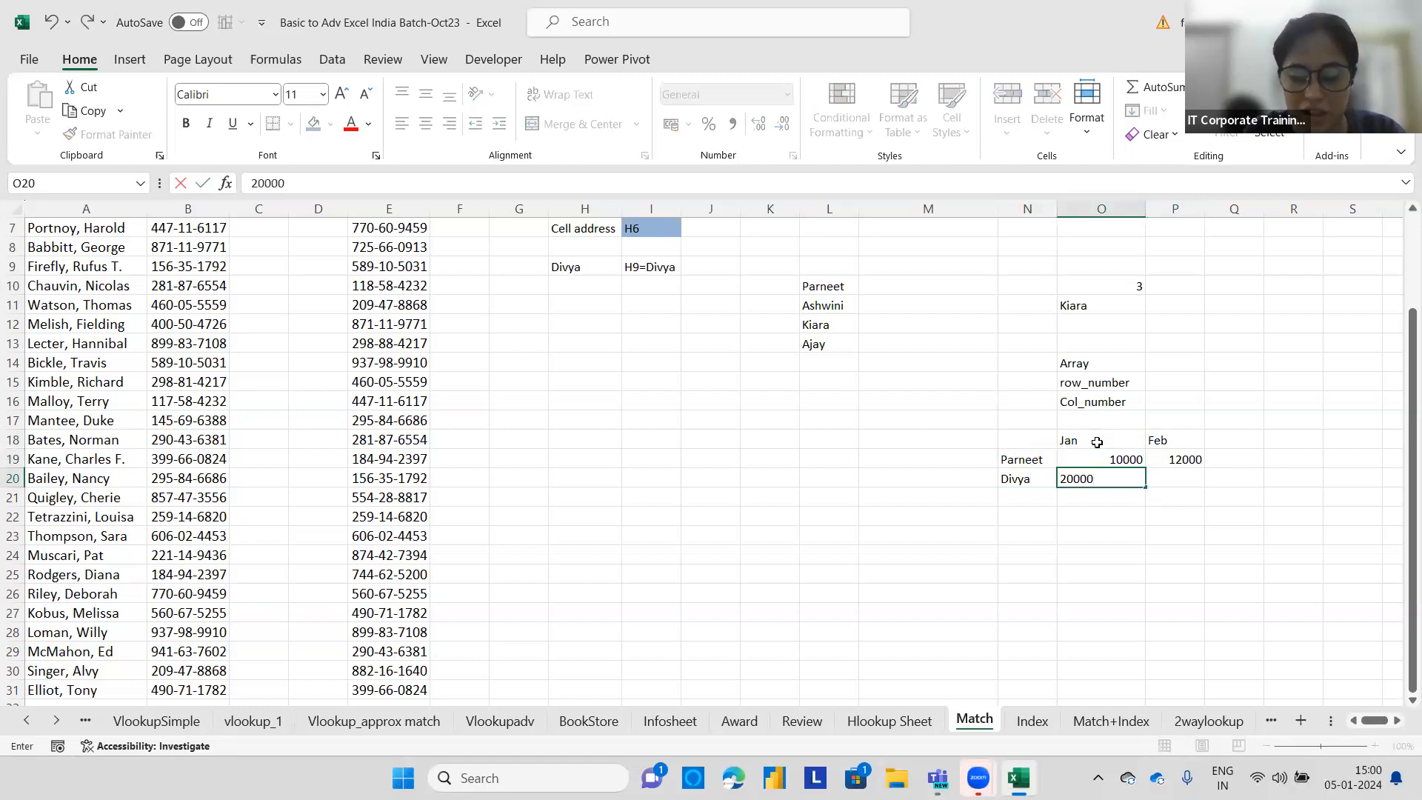
pyautogui.press('Tab')
pyautogui.write('30000')
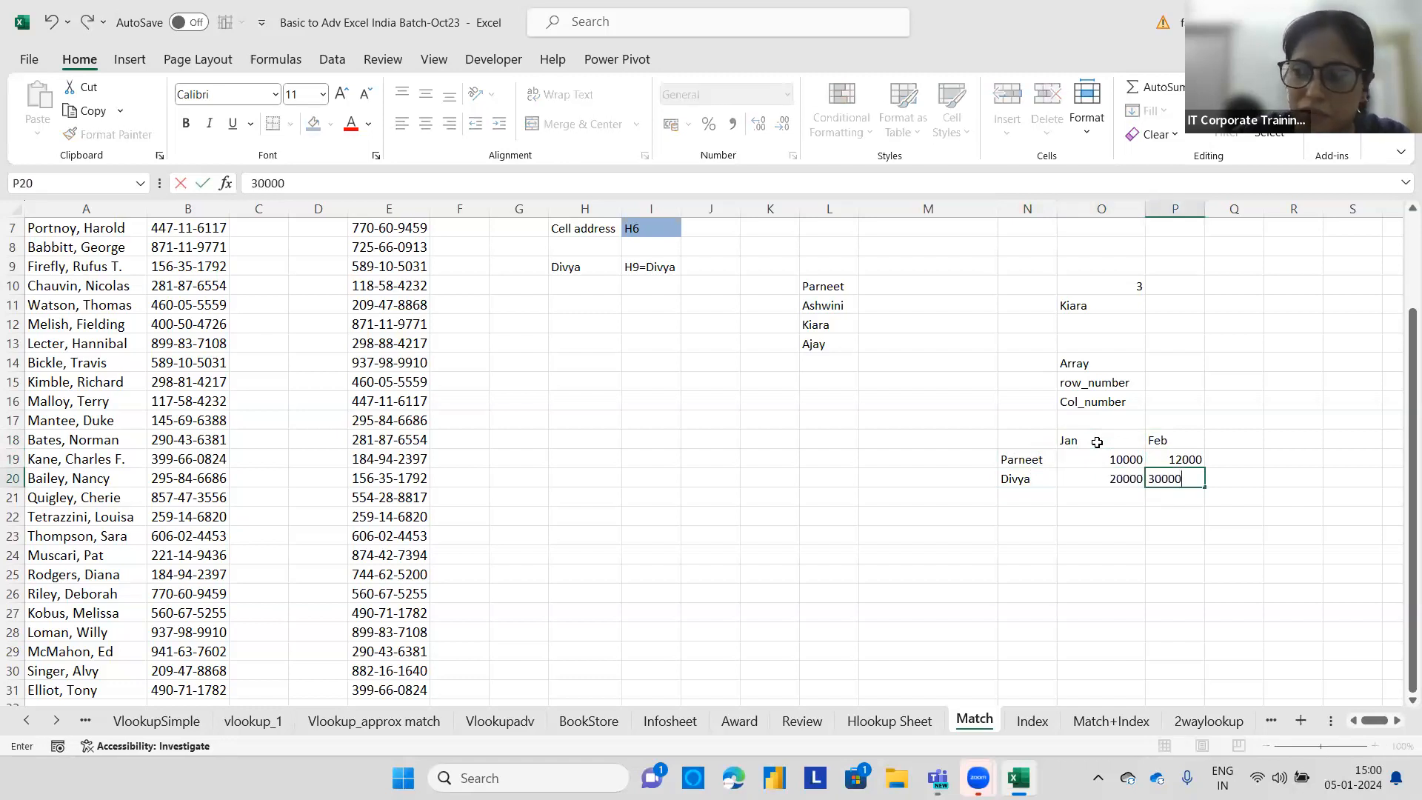
pyautogui.click(1103, 522)
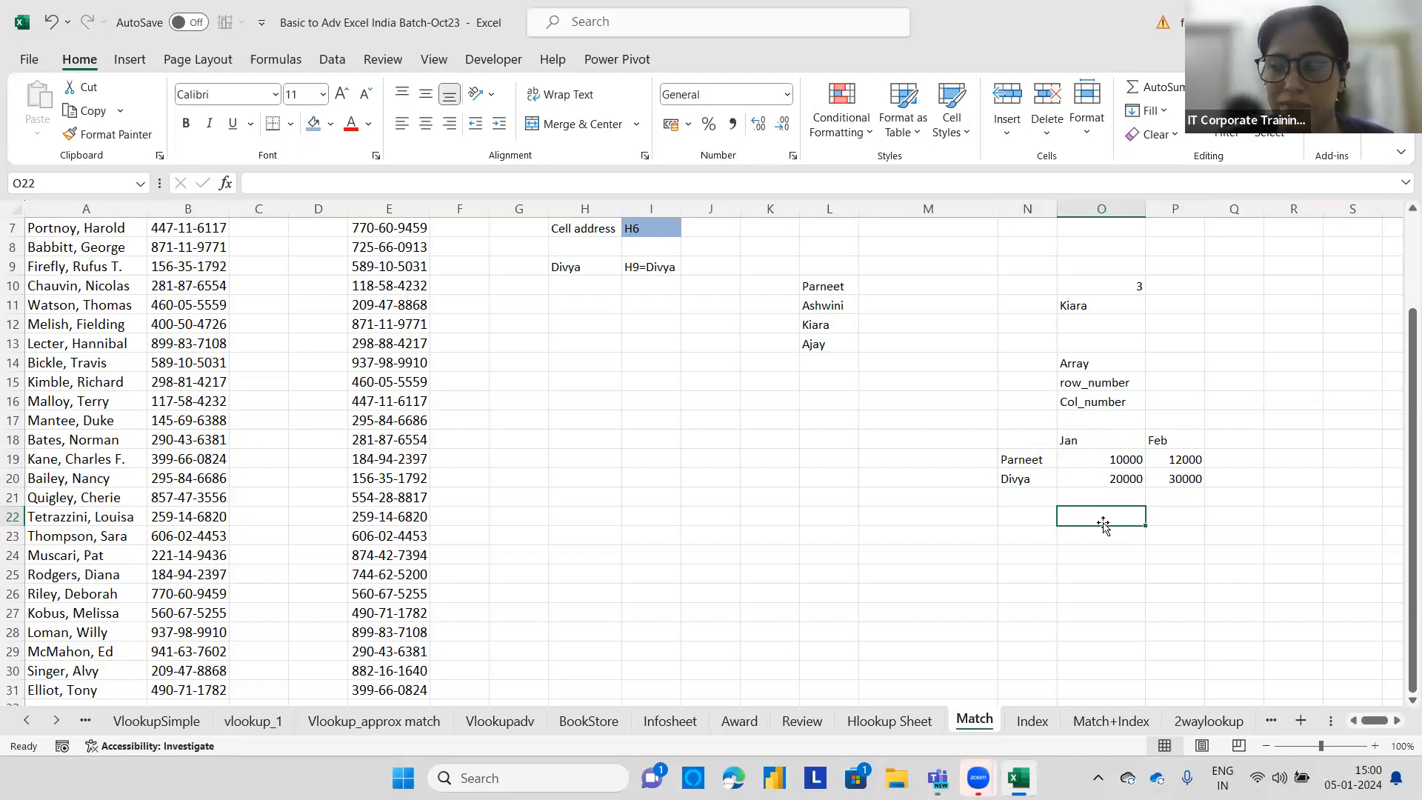
# Fill the small table N18:P20 with a blue shade.
pyautogui.moveTo(1027, 437); pyautogui.dragTo(1196, 479)
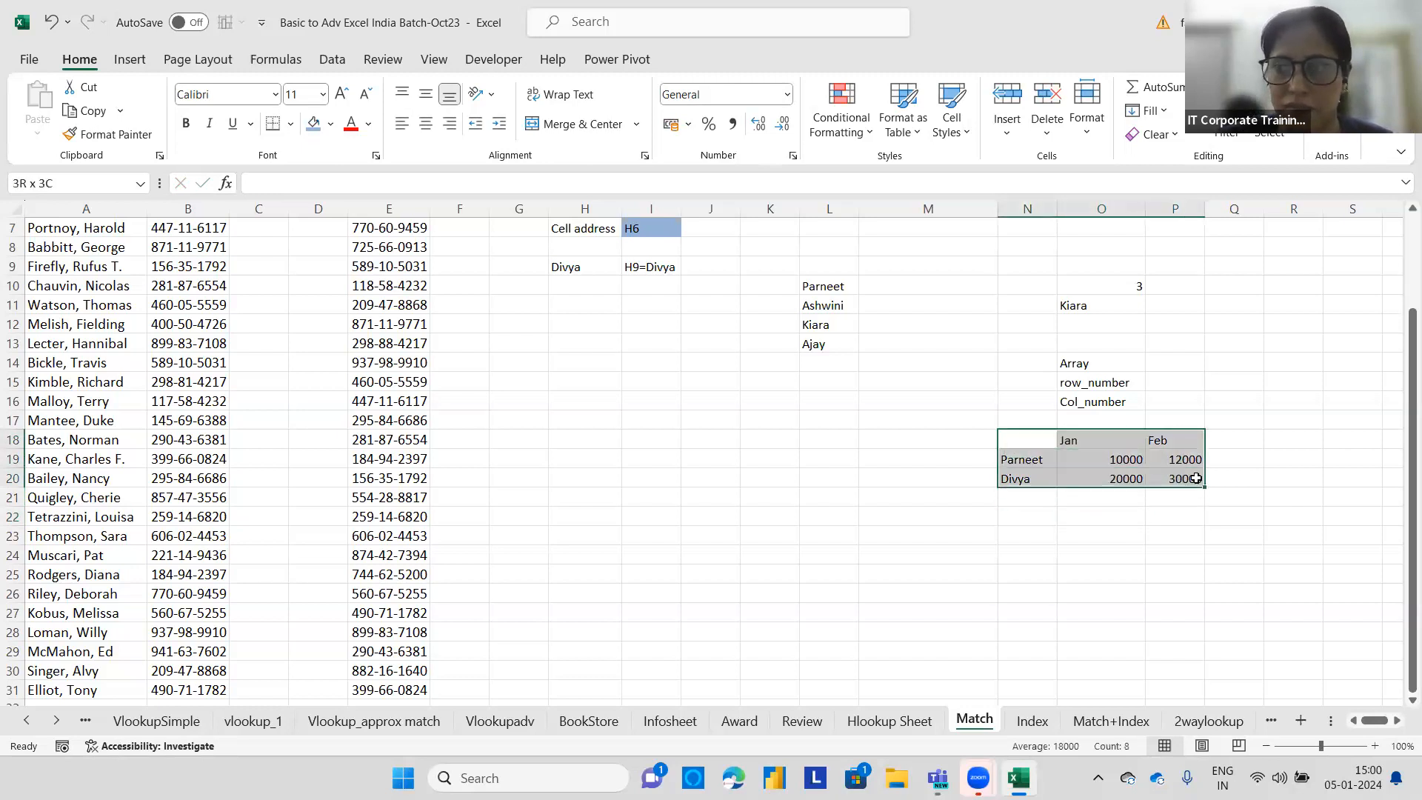
pyautogui.click(314, 122)
# Enter the second person's name in N23 and Feb in N24 as lookup inputs.
pyautogui.click(1039, 533)
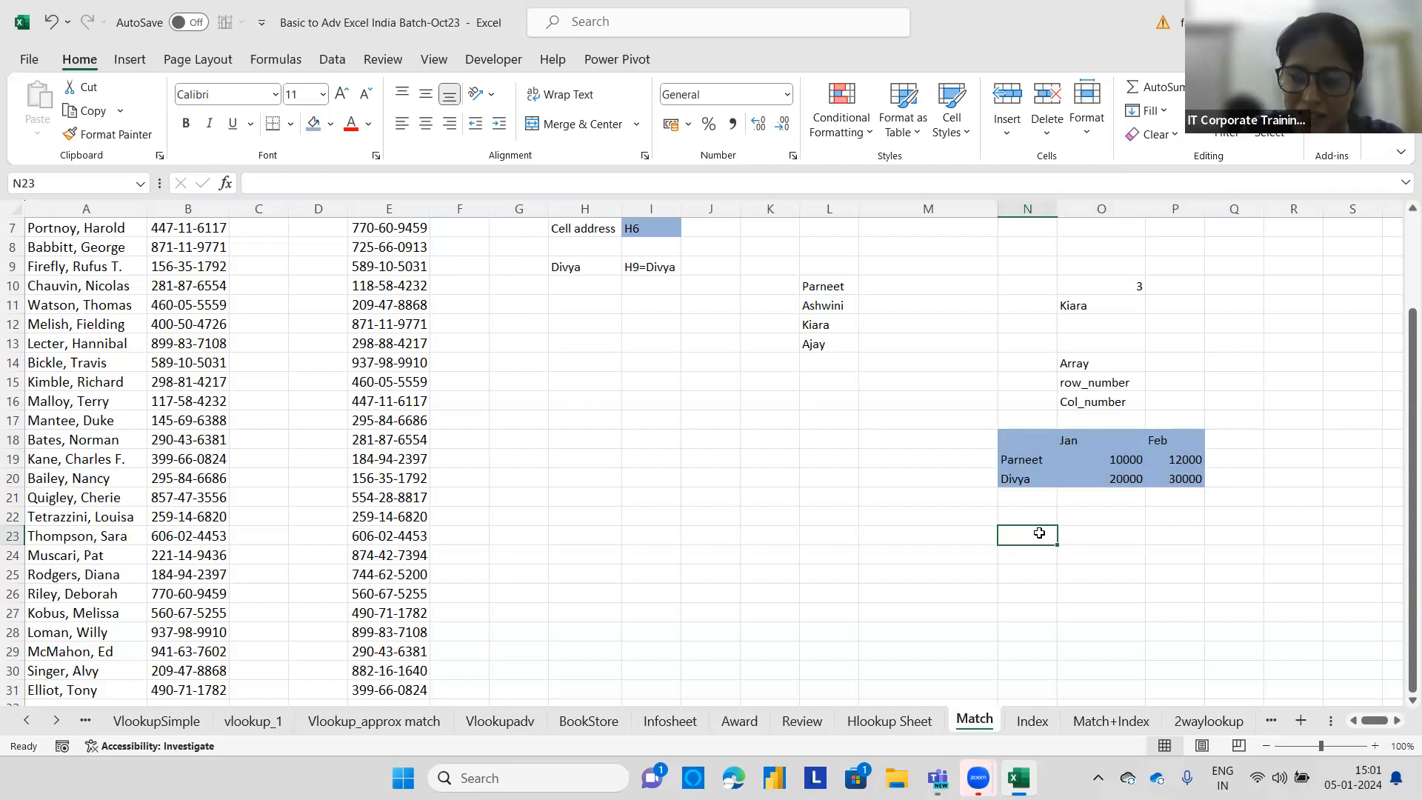
pyautogui.write('Divya')
pyautogui.press('Return')
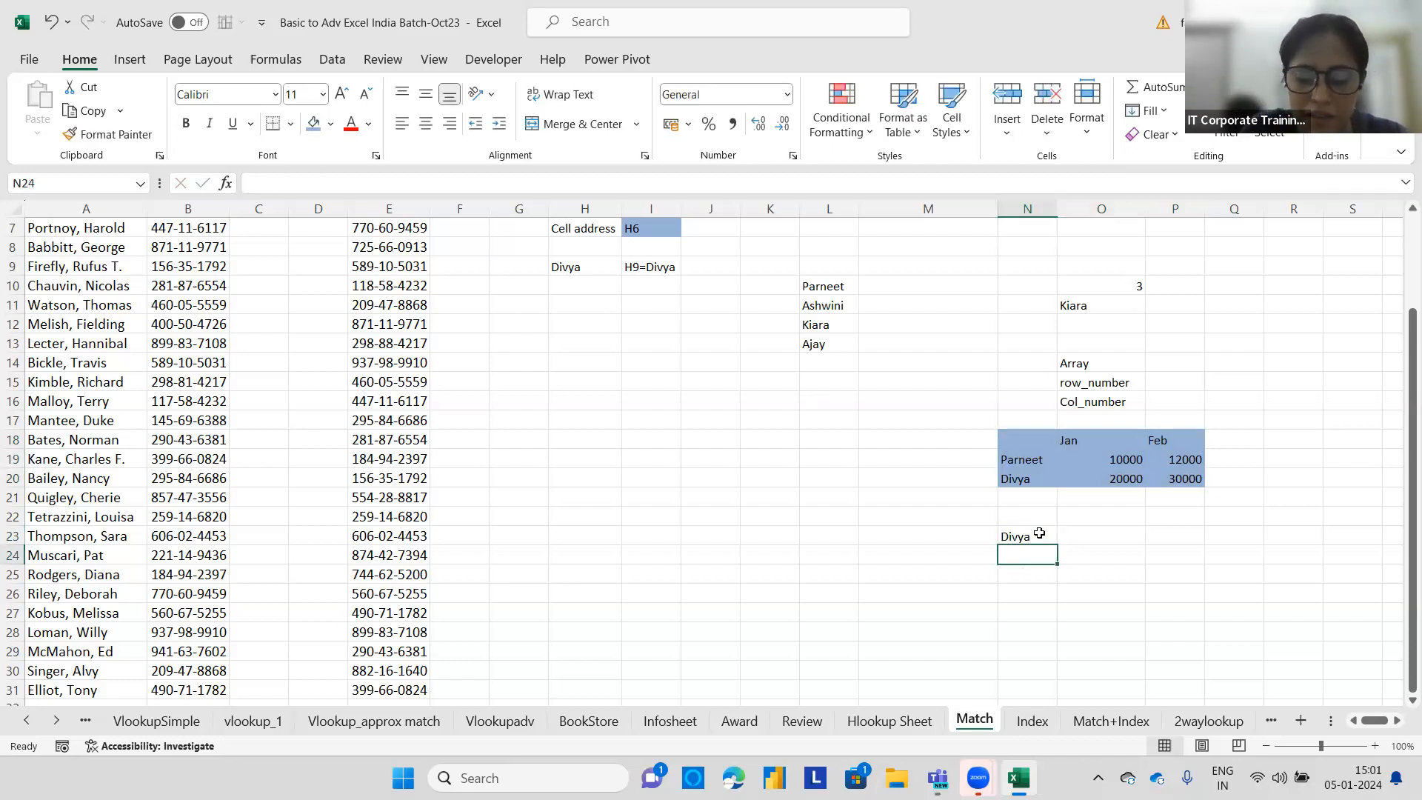
pyautogui.write('Feb')
pyautogui.press('Return')
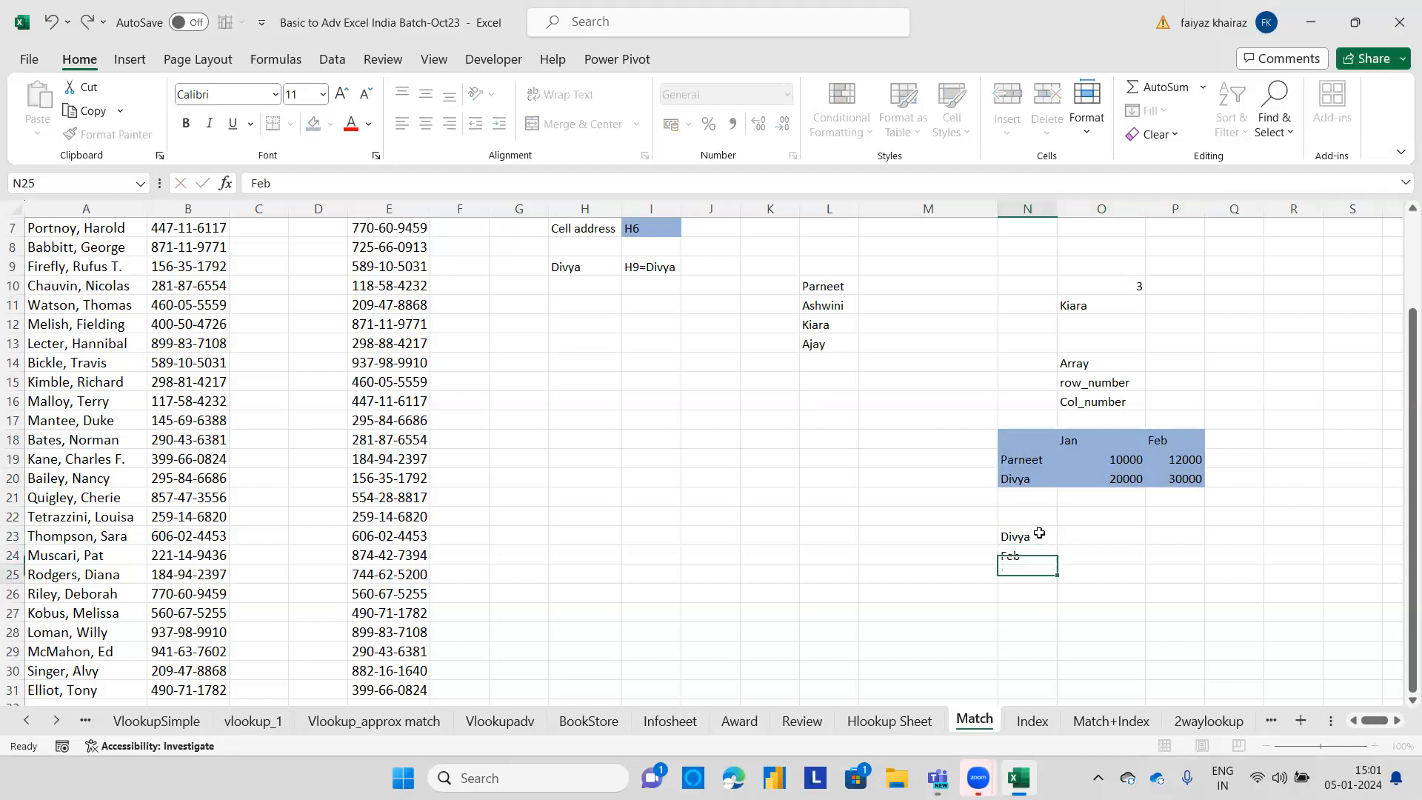
# Enter the formula =INDEX(N18:P20,3,3) in N25 to return the value from row 3, column 3 of the table.
pyautogui.write('=')
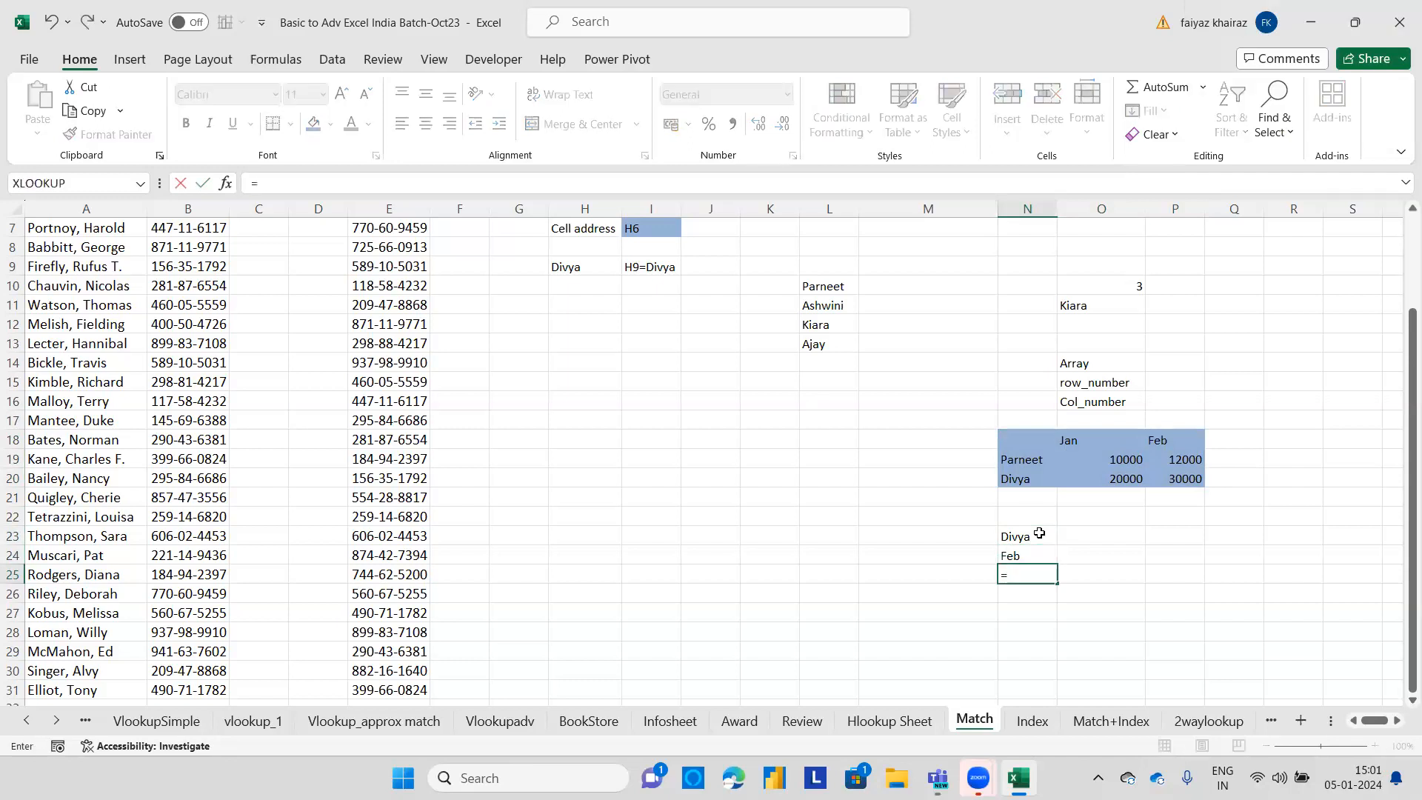
pyautogui.write('index(')
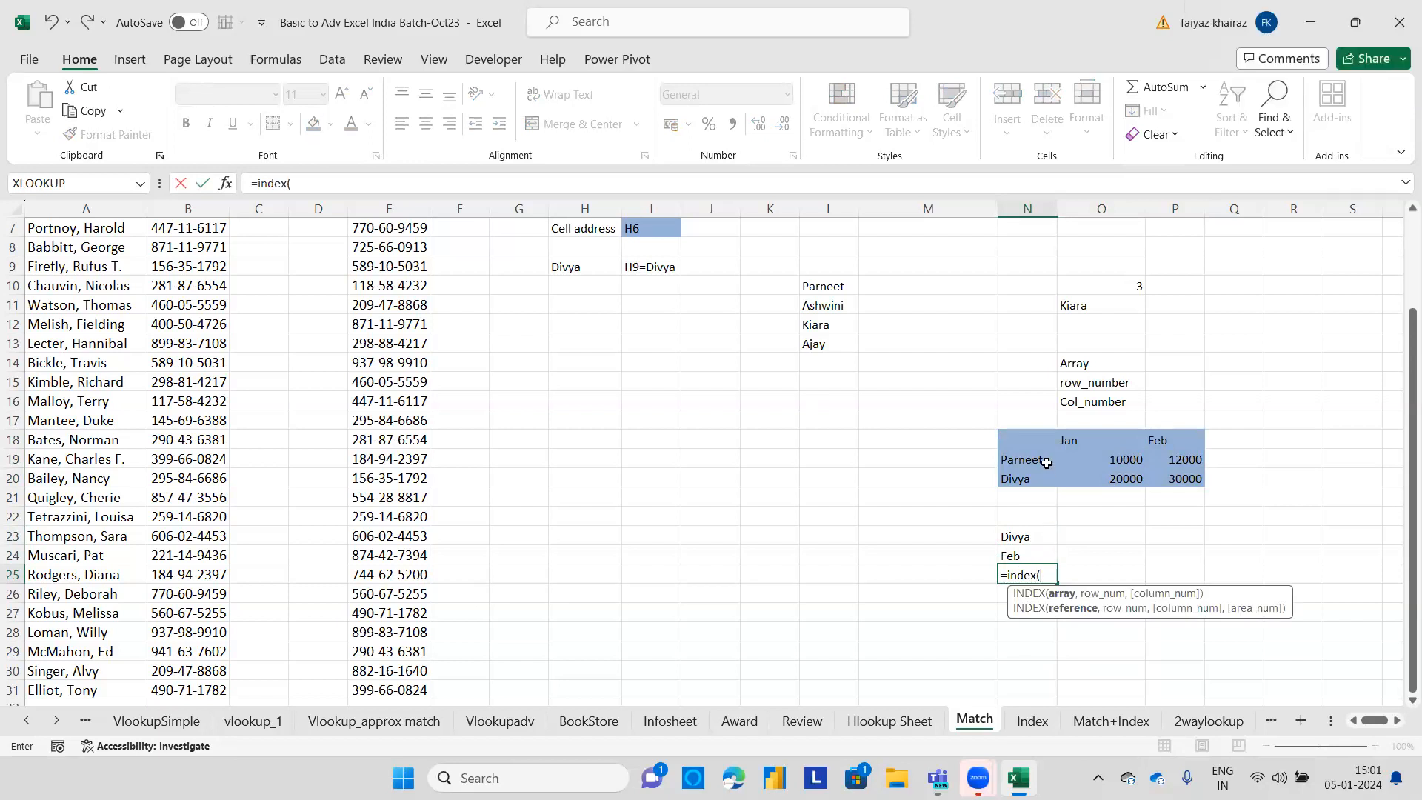
pyautogui.moveTo(1031, 442); pyautogui.dragTo(1170, 479)
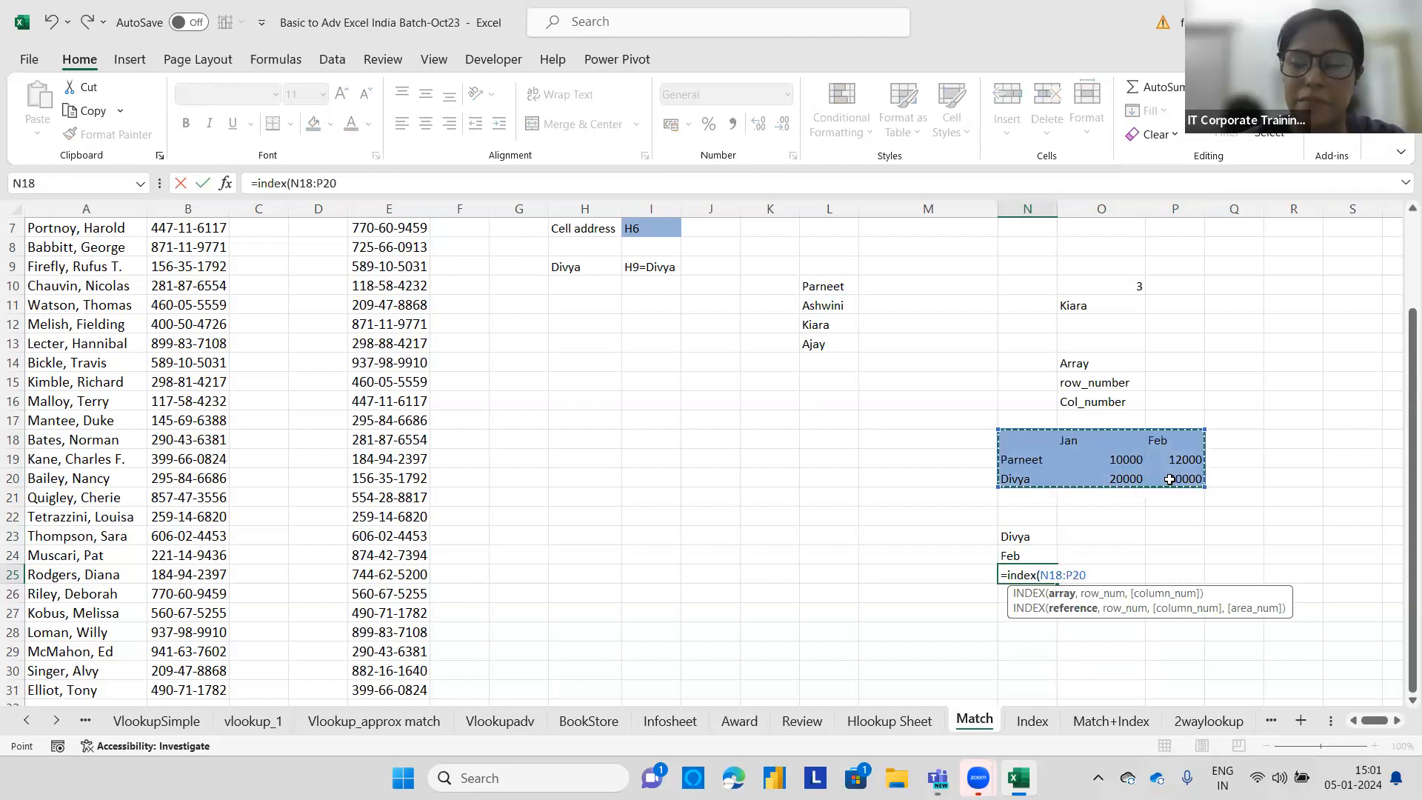
pyautogui.write(',')
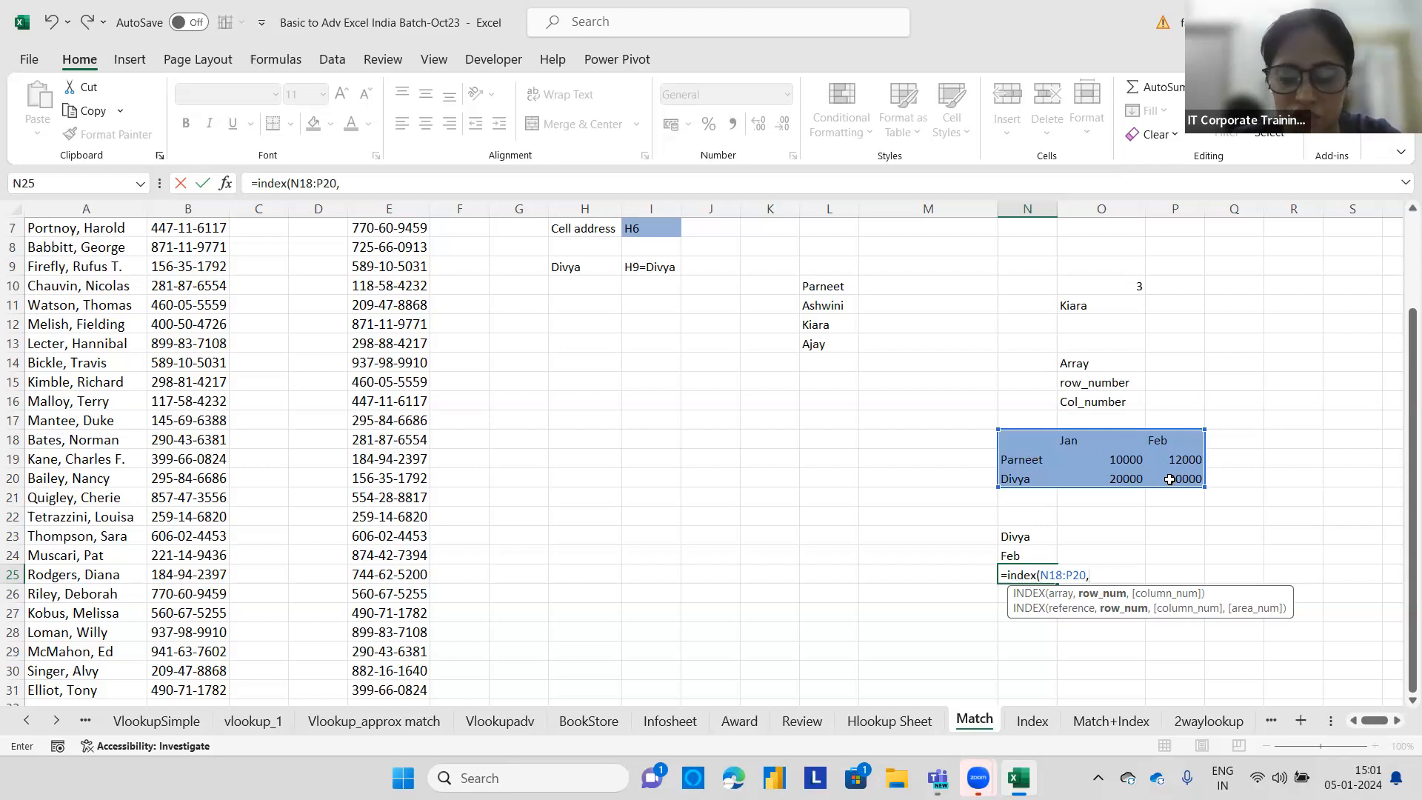
pyautogui.write('3')
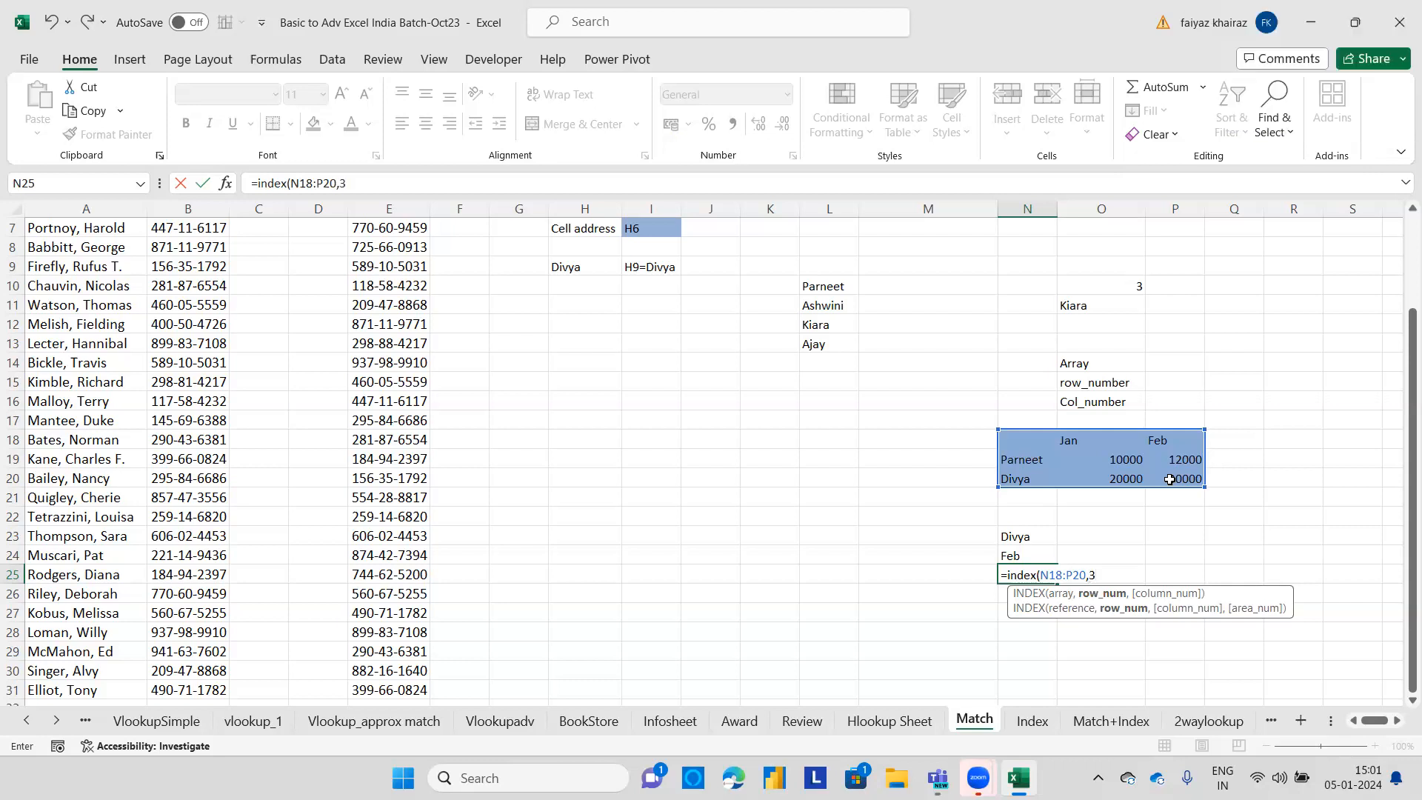
pyautogui.write(',')
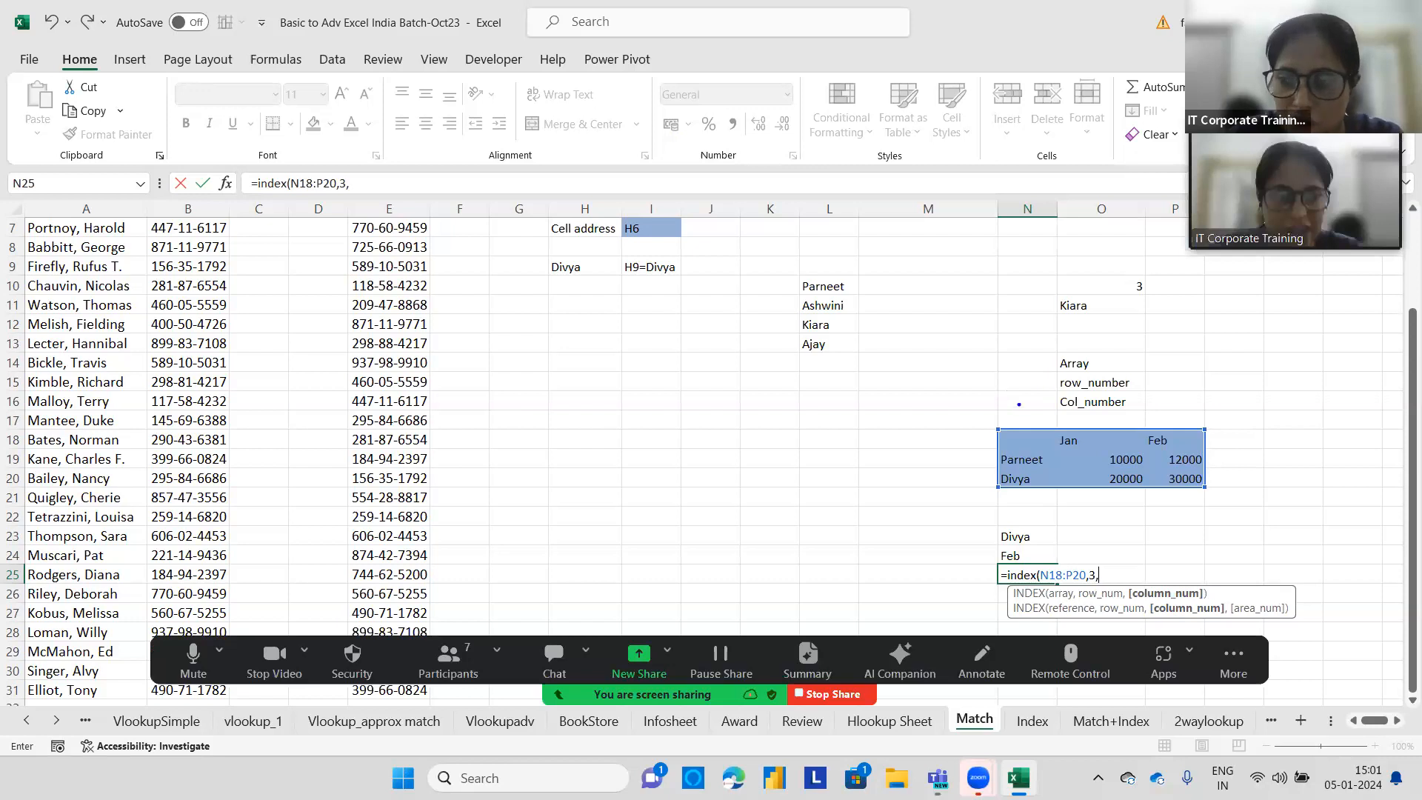
pyautogui.moveTo(1078, 413); pyautogui.dragTo(1093, 424)
pyautogui.moveTo(1173, 398)
pyautogui.mouseDown()
pyautogui.moveTo(1184, 407)
pyautogui.moveTo(1172, 420)
pyautogui.mouseUp()
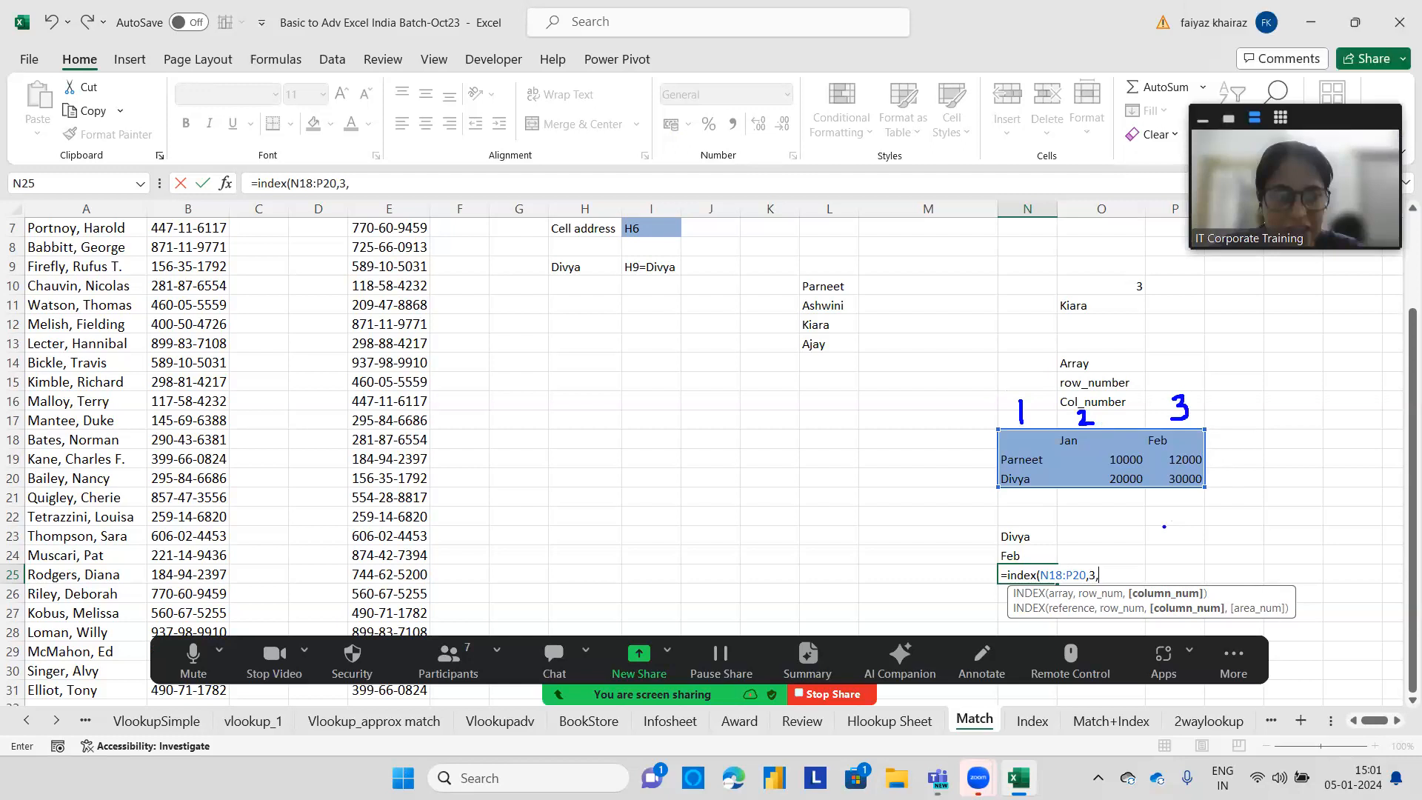
pyautogui.press('F2')
pyautogui.write('3')
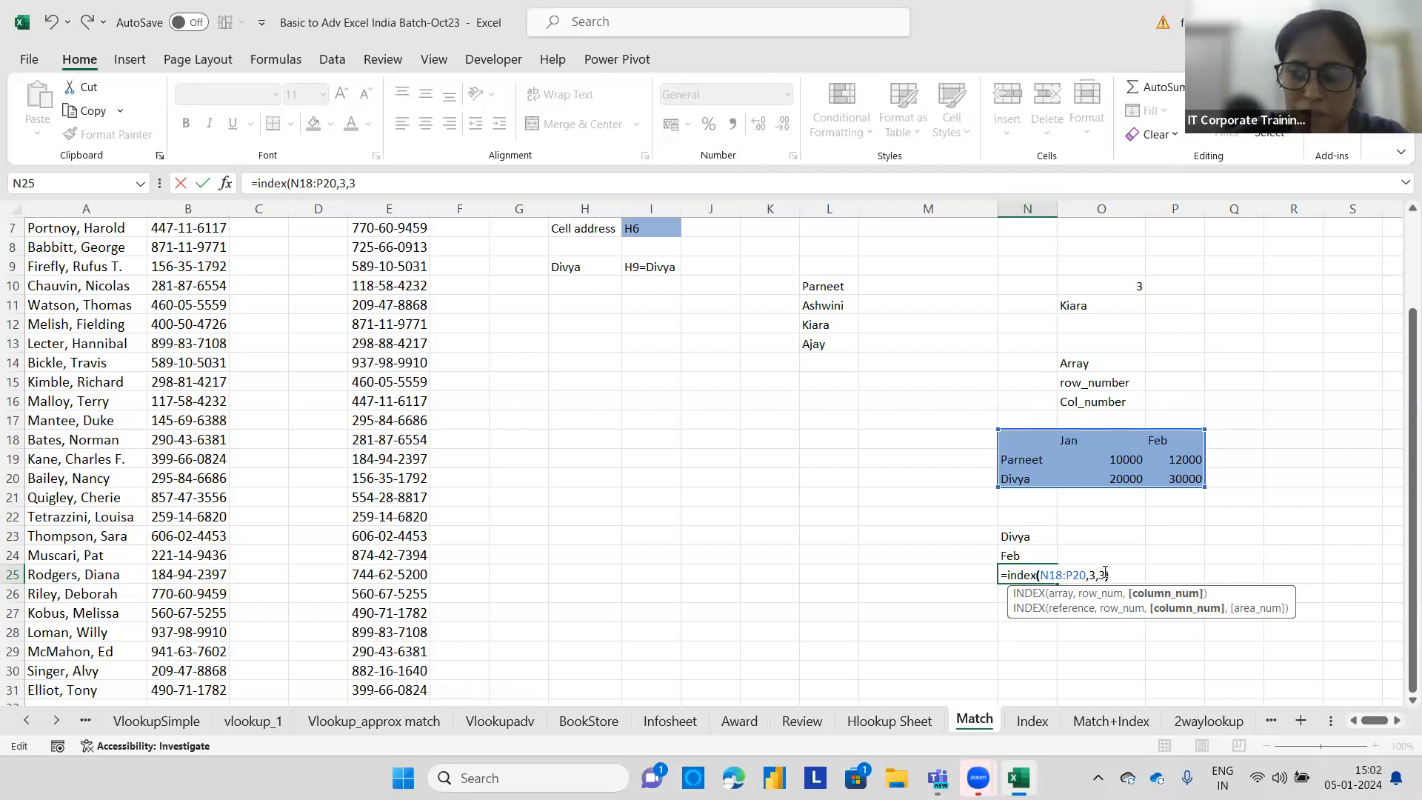
pyautogui.write(')')
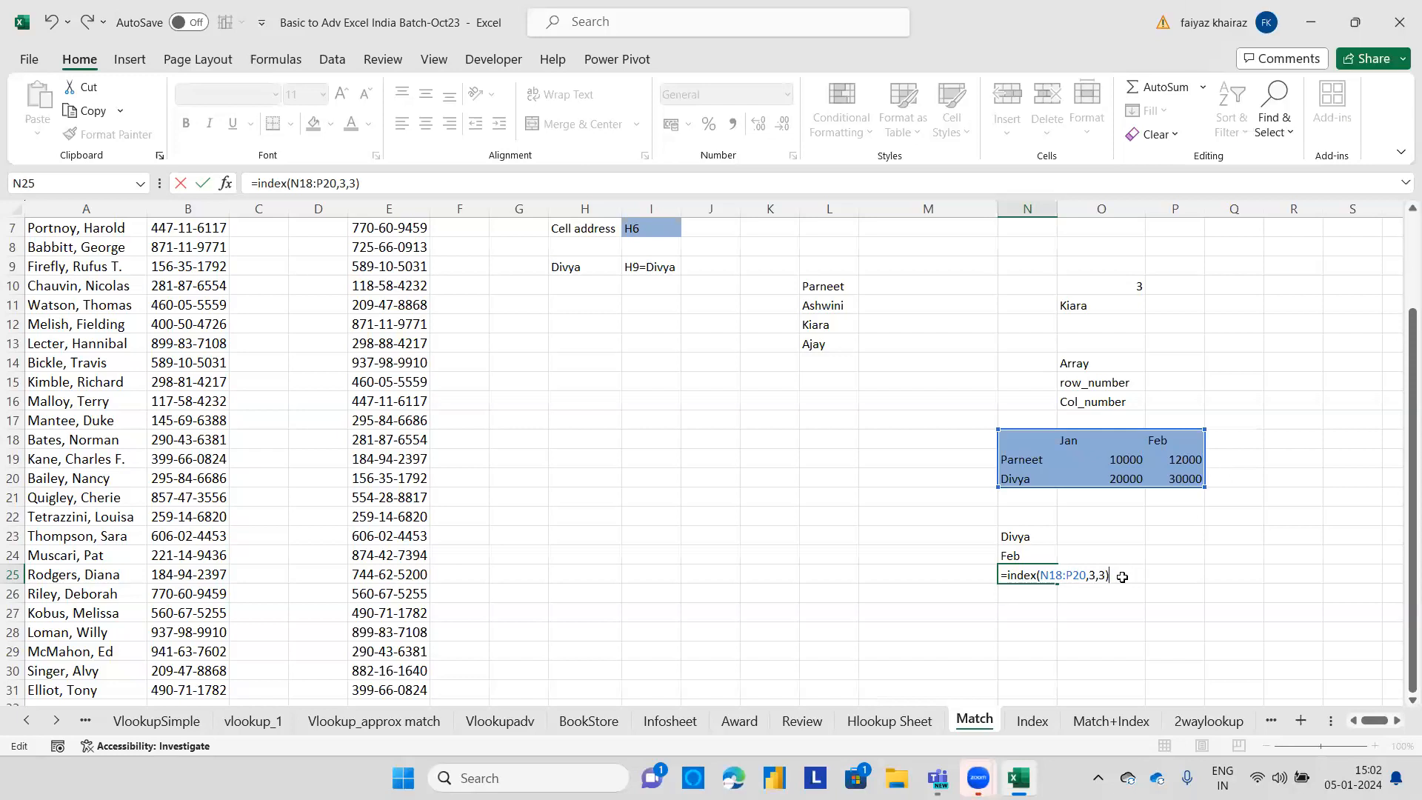
pyautogui.press('Return')
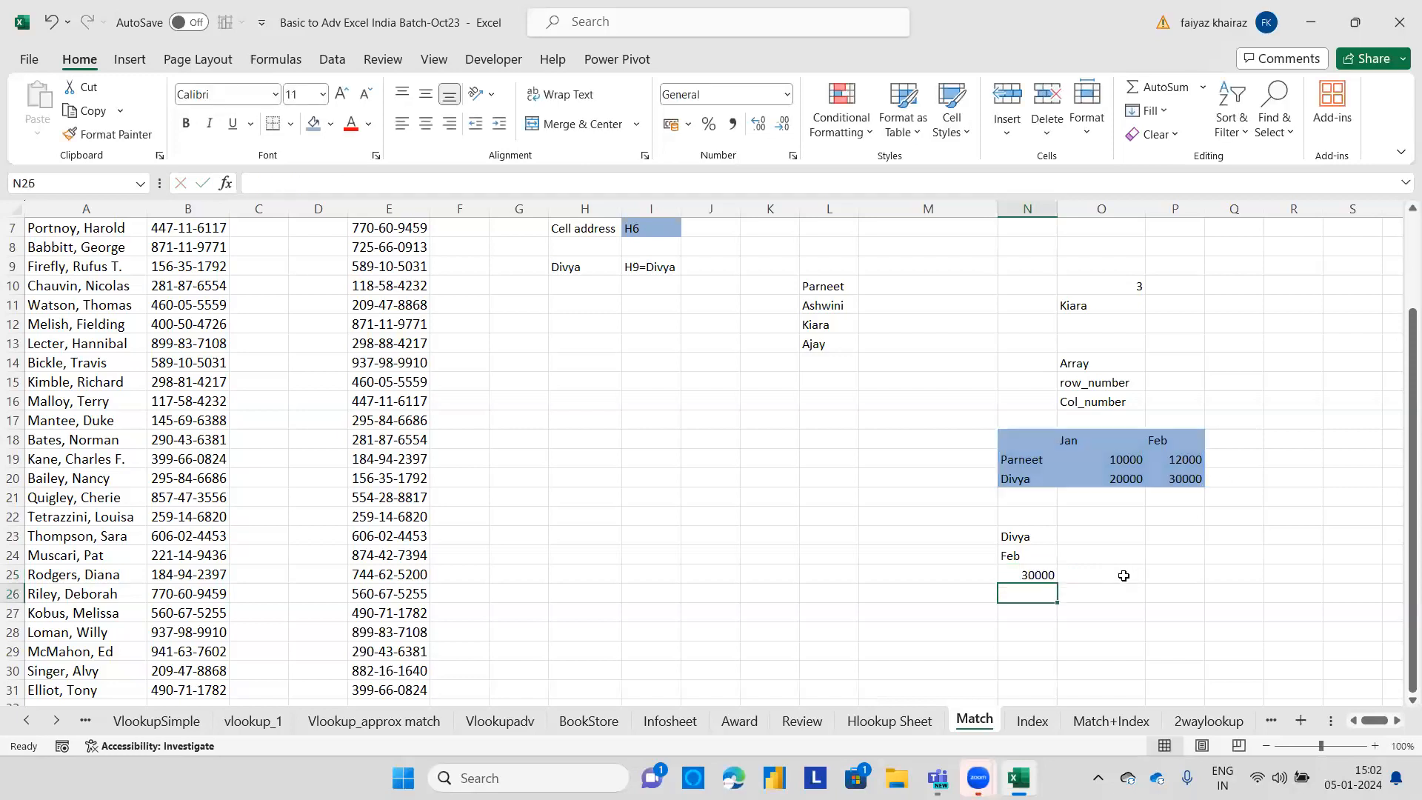
# Add the heading Position in O22.
pyautogui.click(1032, 575)
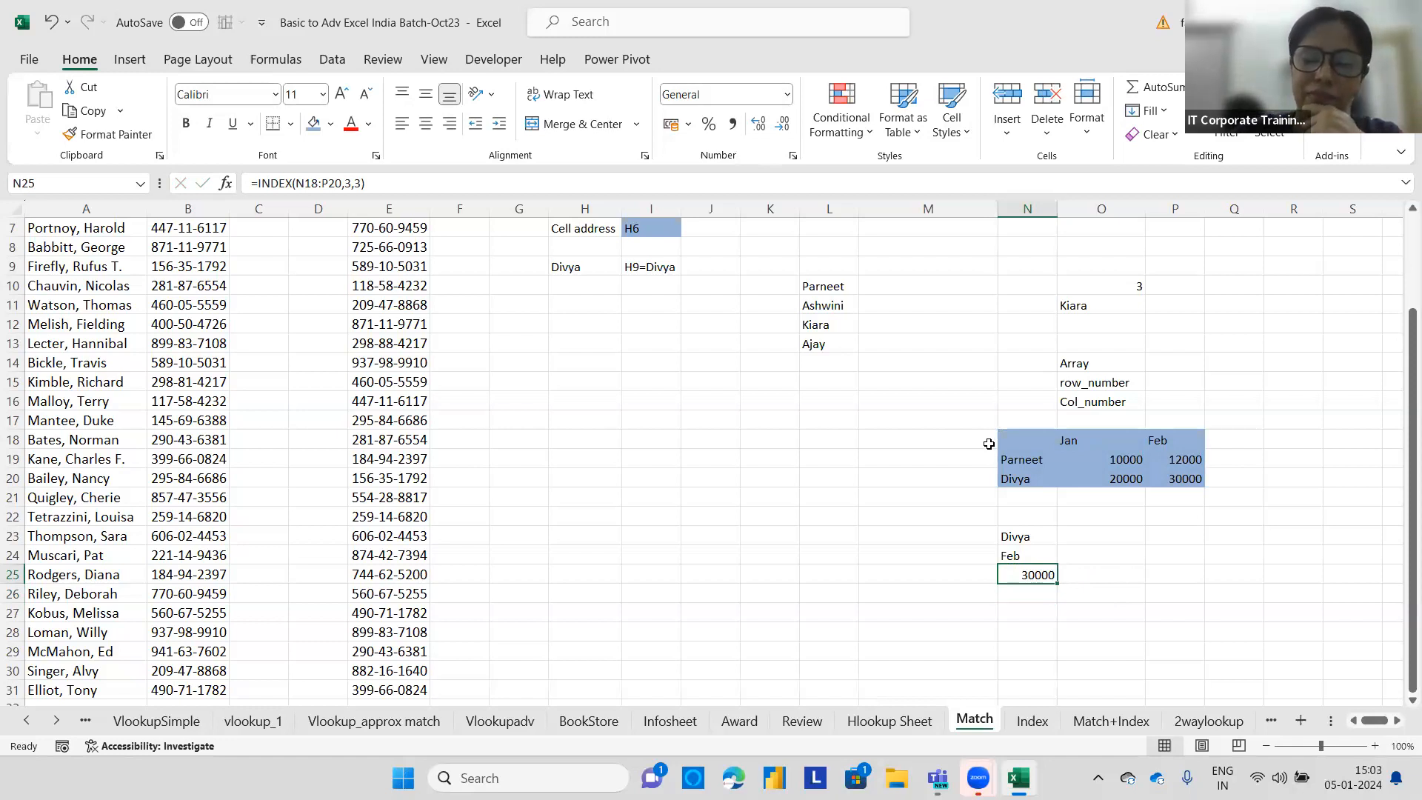
pyautogui.click(1090, 531)
pyautogui.click(1094, 528)
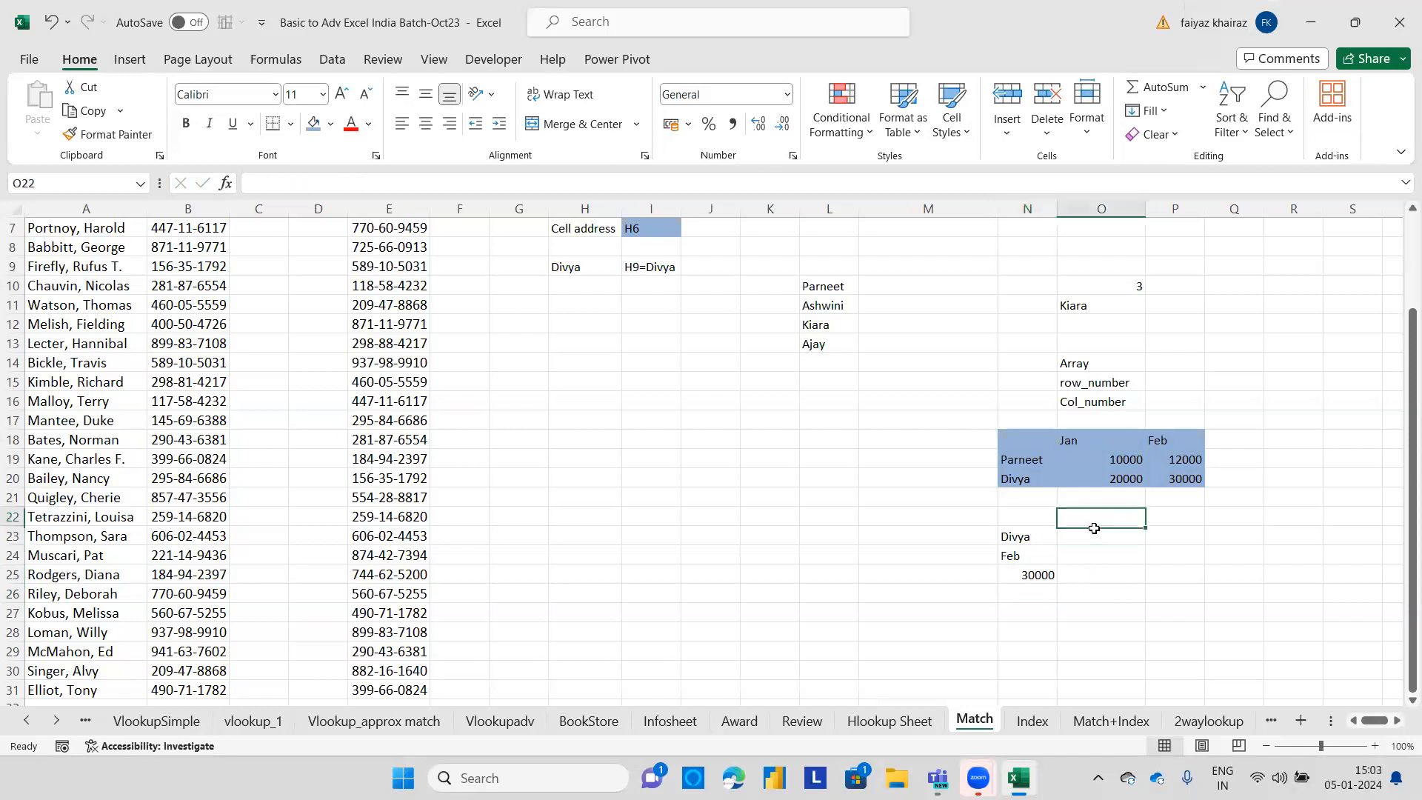
pyautogui.write('Position')
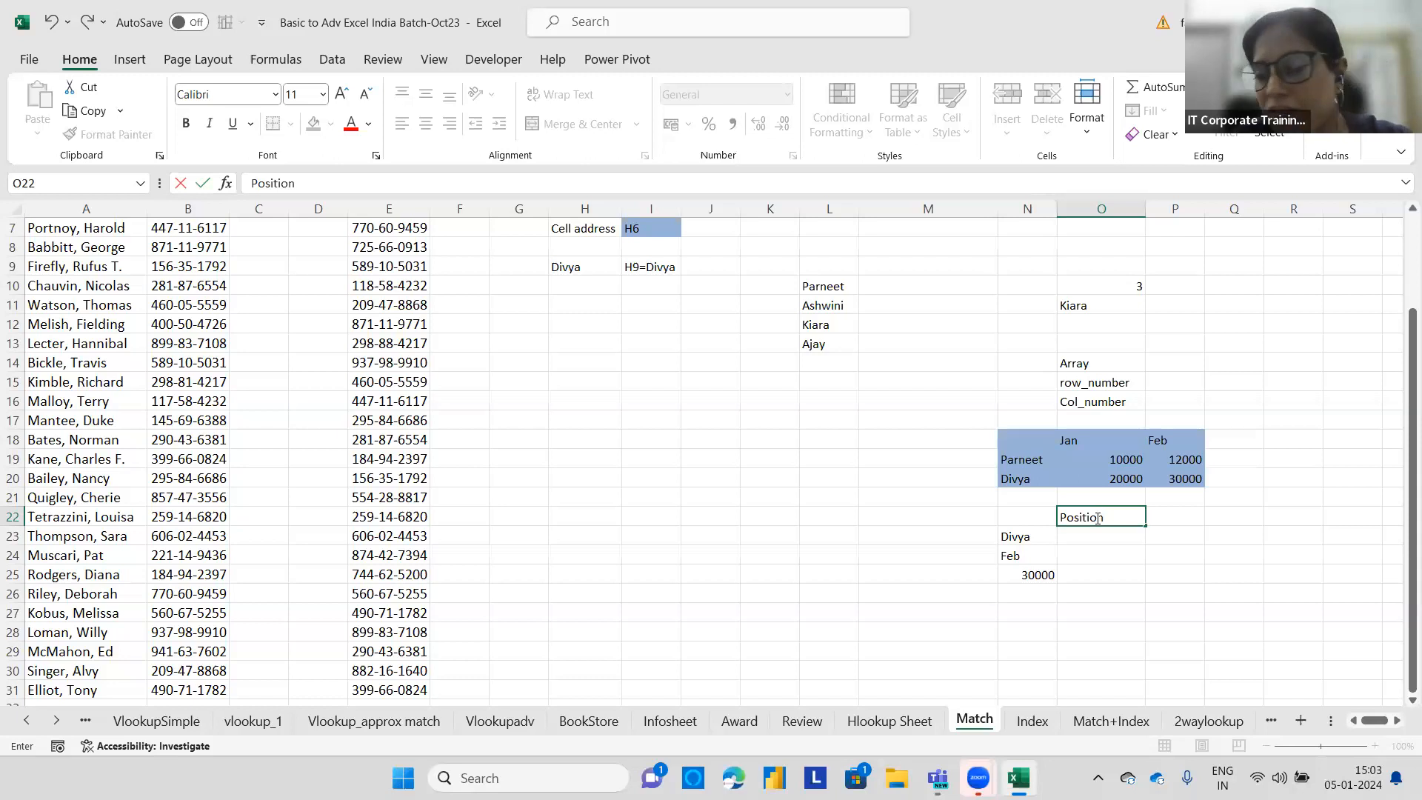
pyautogui.click(1091, 530)
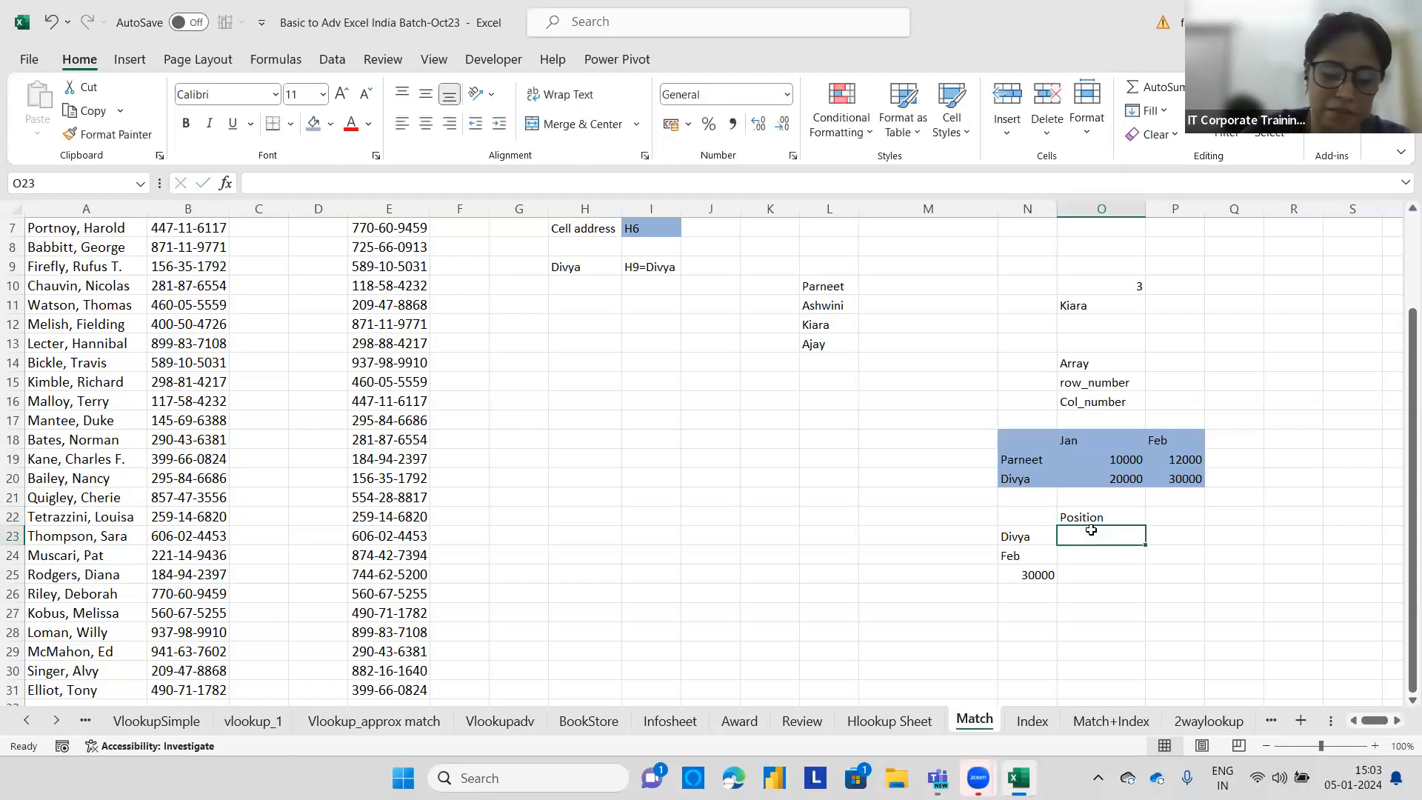
# Enter =MATCH(N23,N18:N20,0) in O23 to find the name's row position with an exact match.
pyautogui.write('=MATCH')
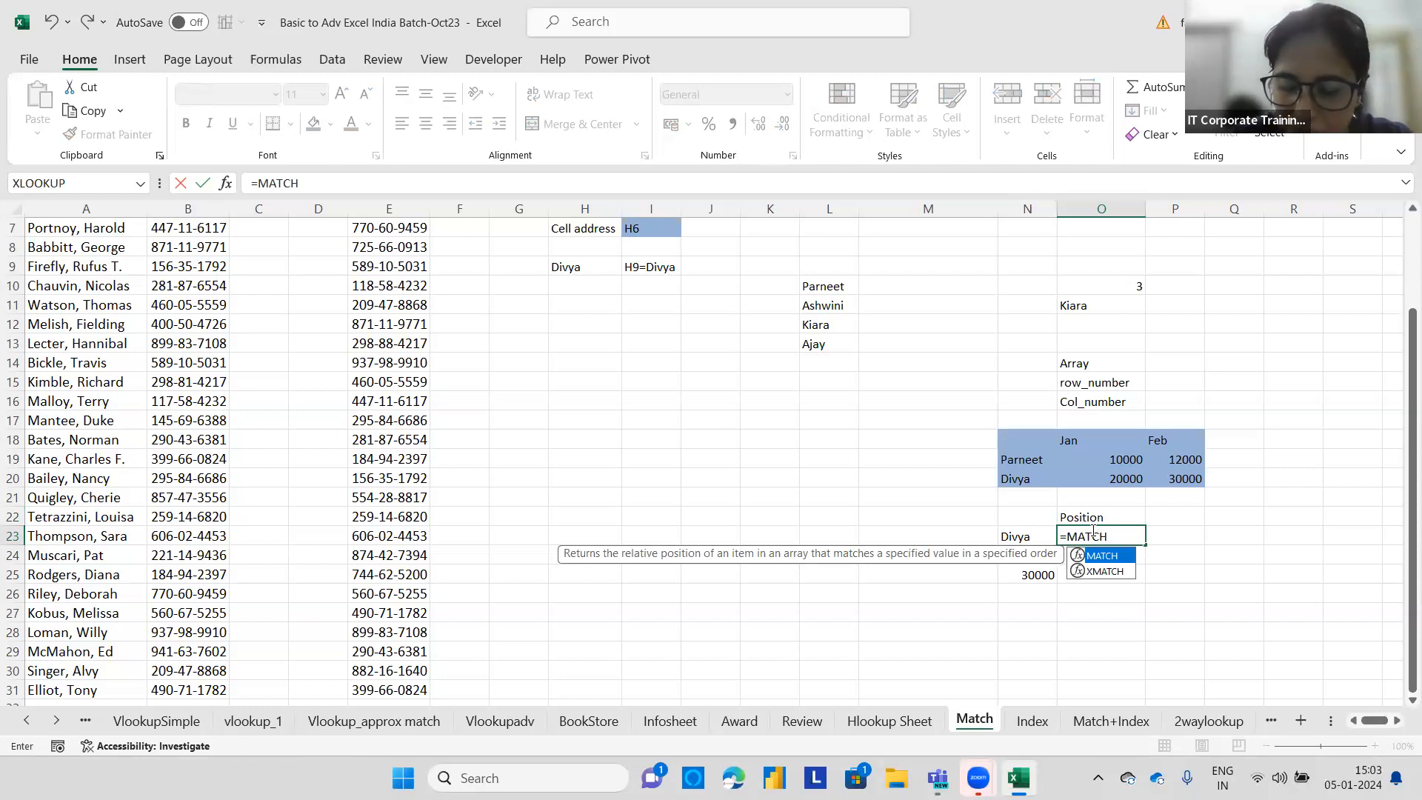
pyautogui.write('(')
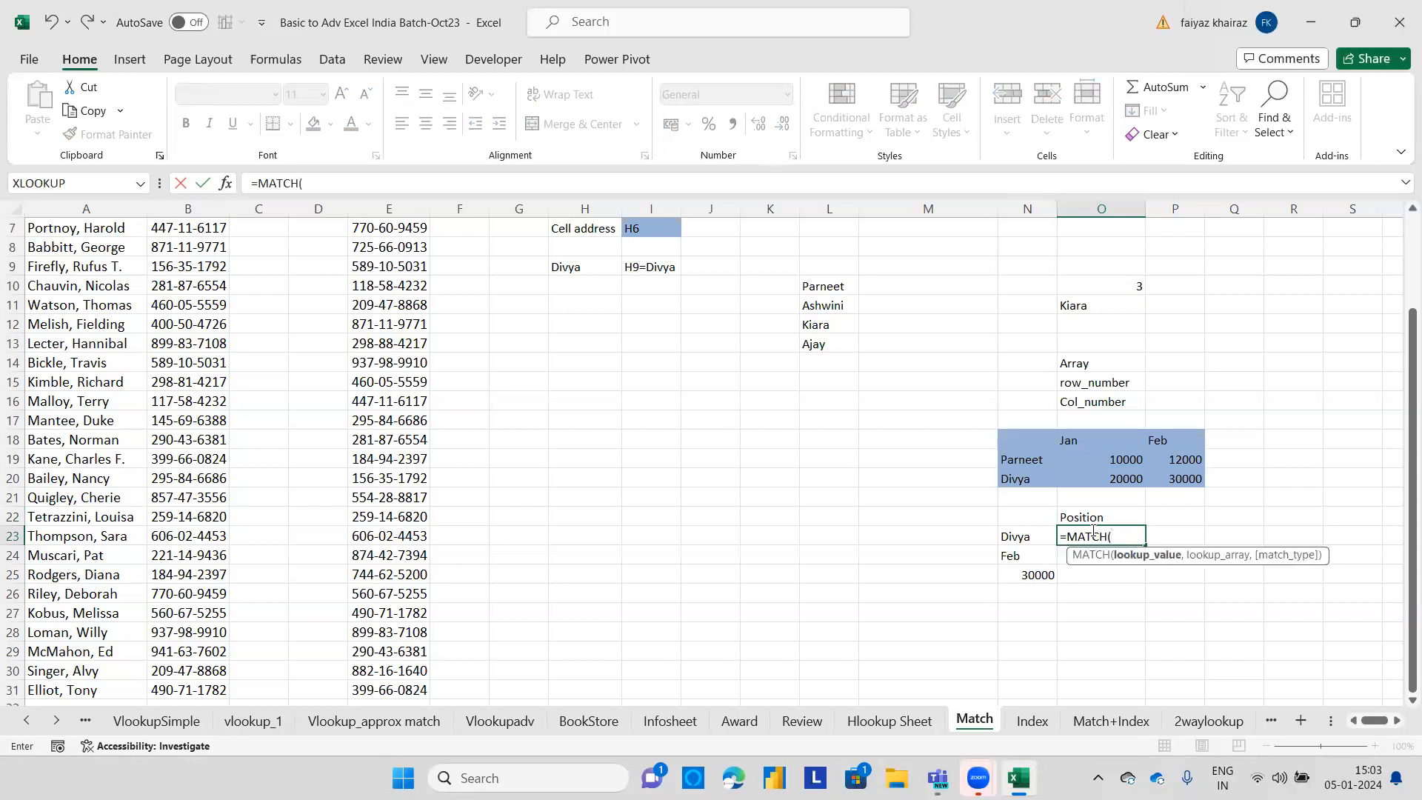
pyautogui.click(1014, 533)
pyautogui.write(',')
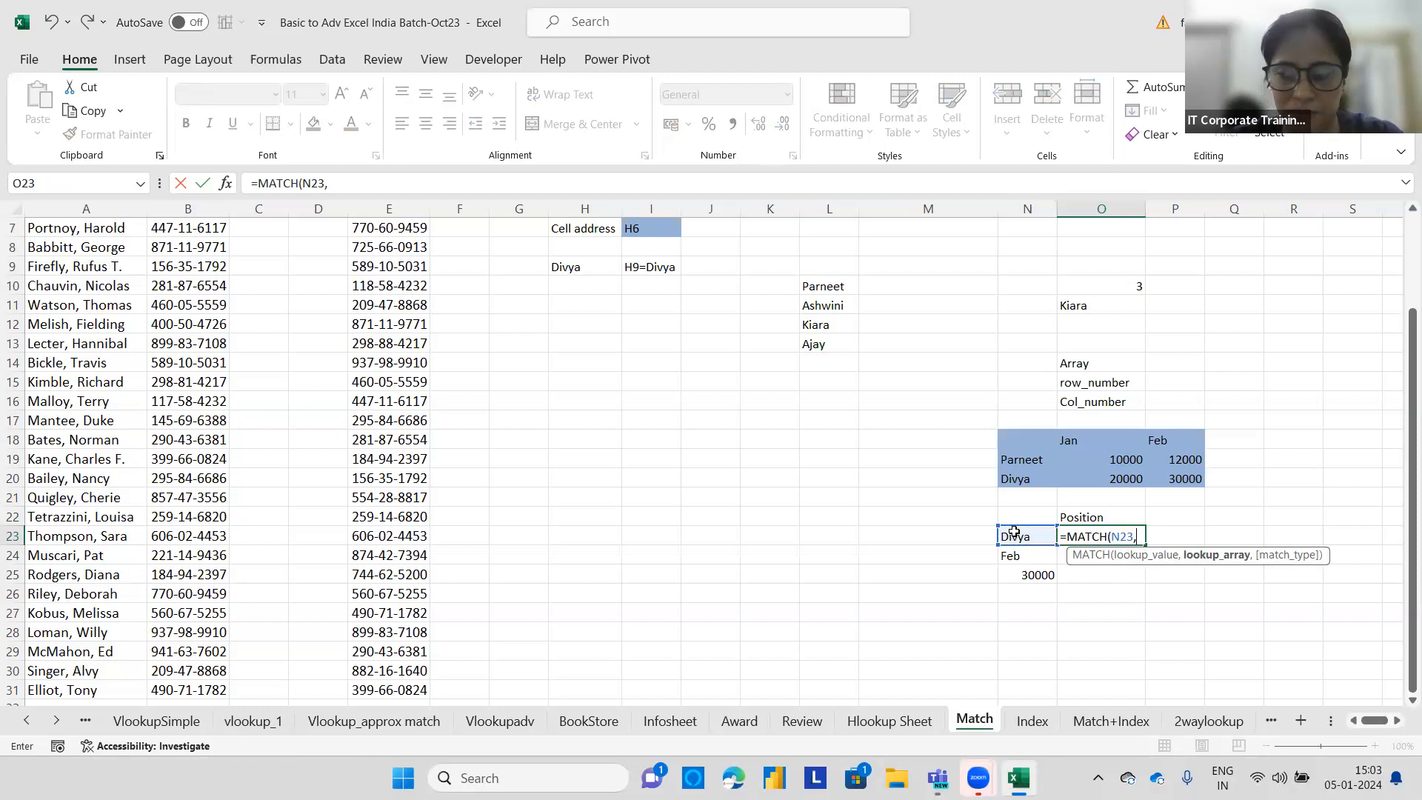
pyautogui.moveTo(1034, 438); pyautogui.dragTo(1029, 478)
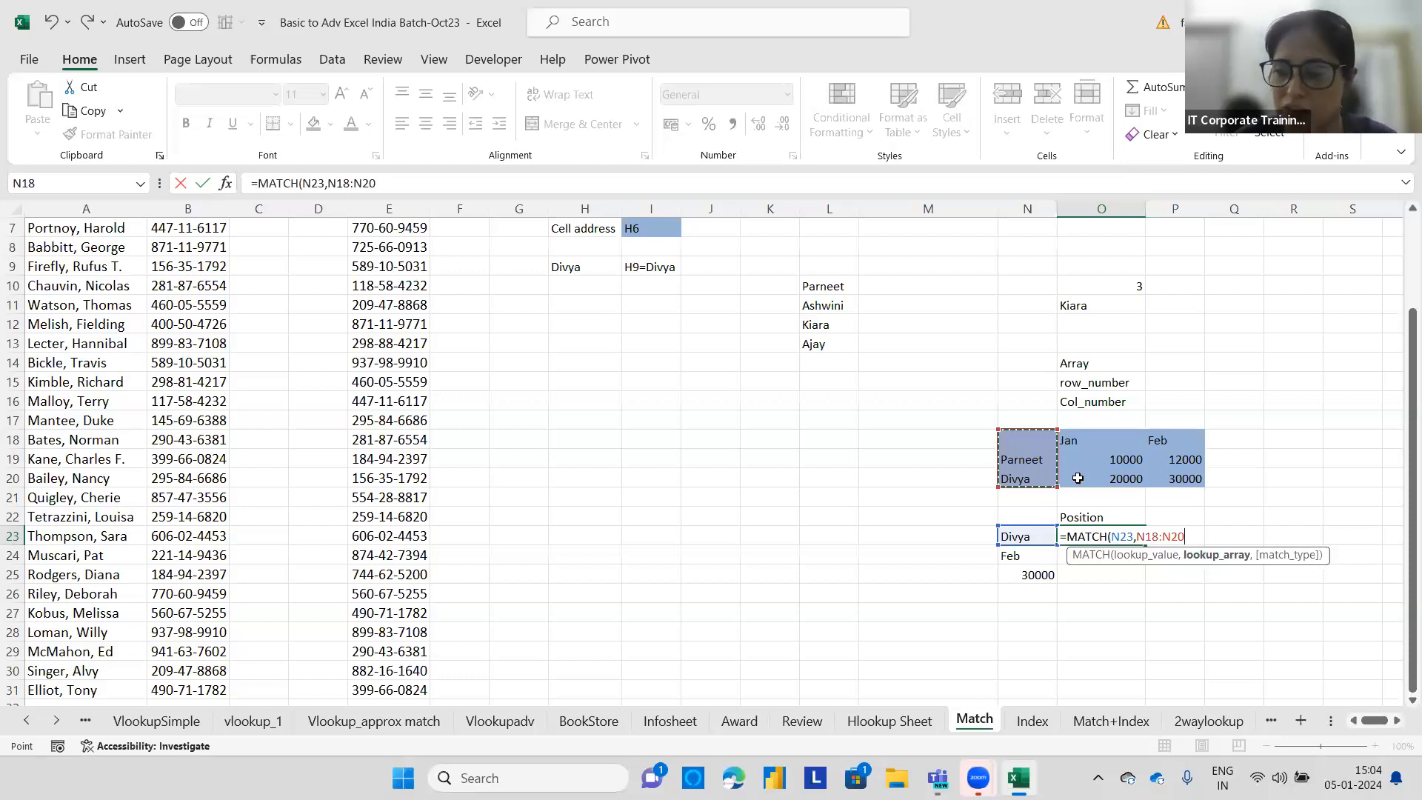
pyautogui.write(',')
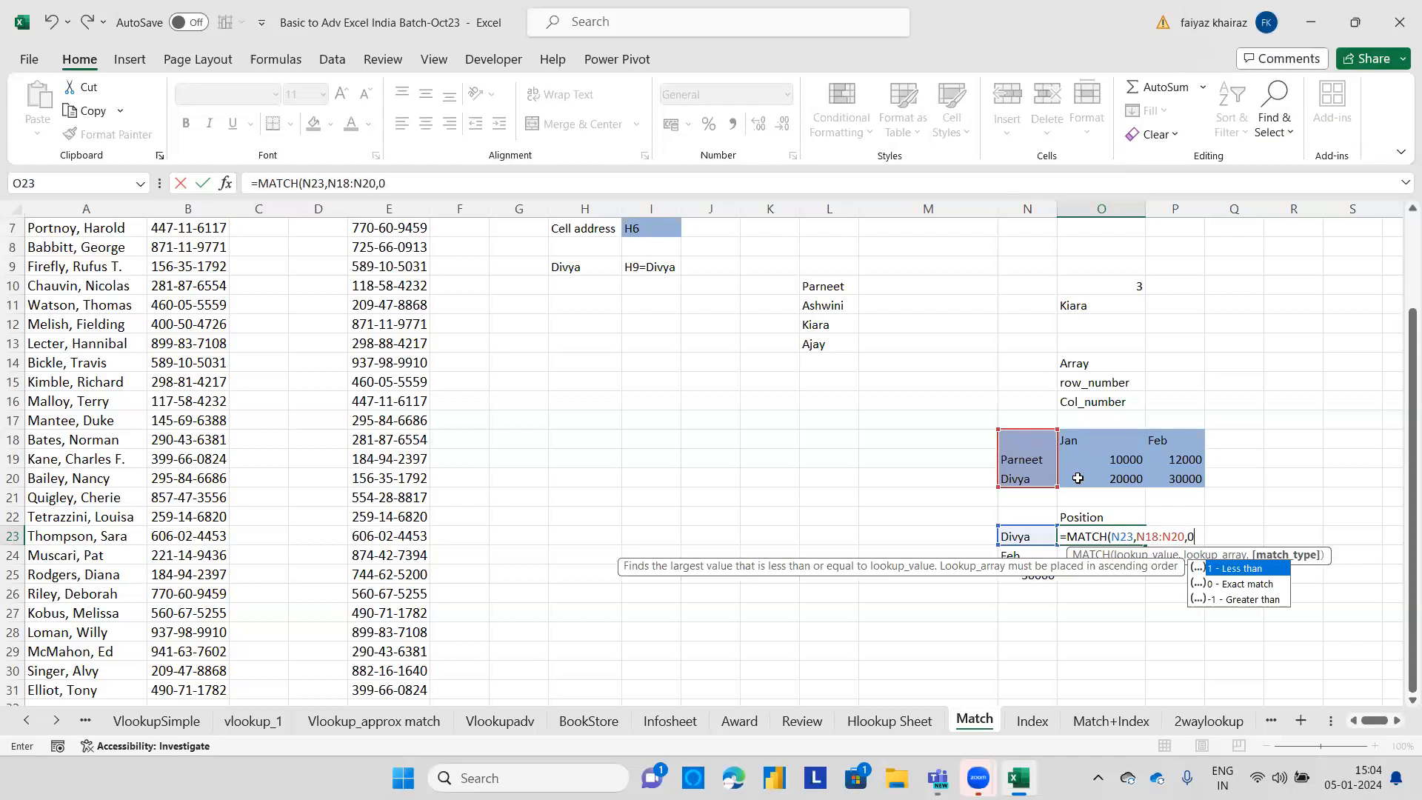
pyautogui.write('0')
pyautogui.press('Return')
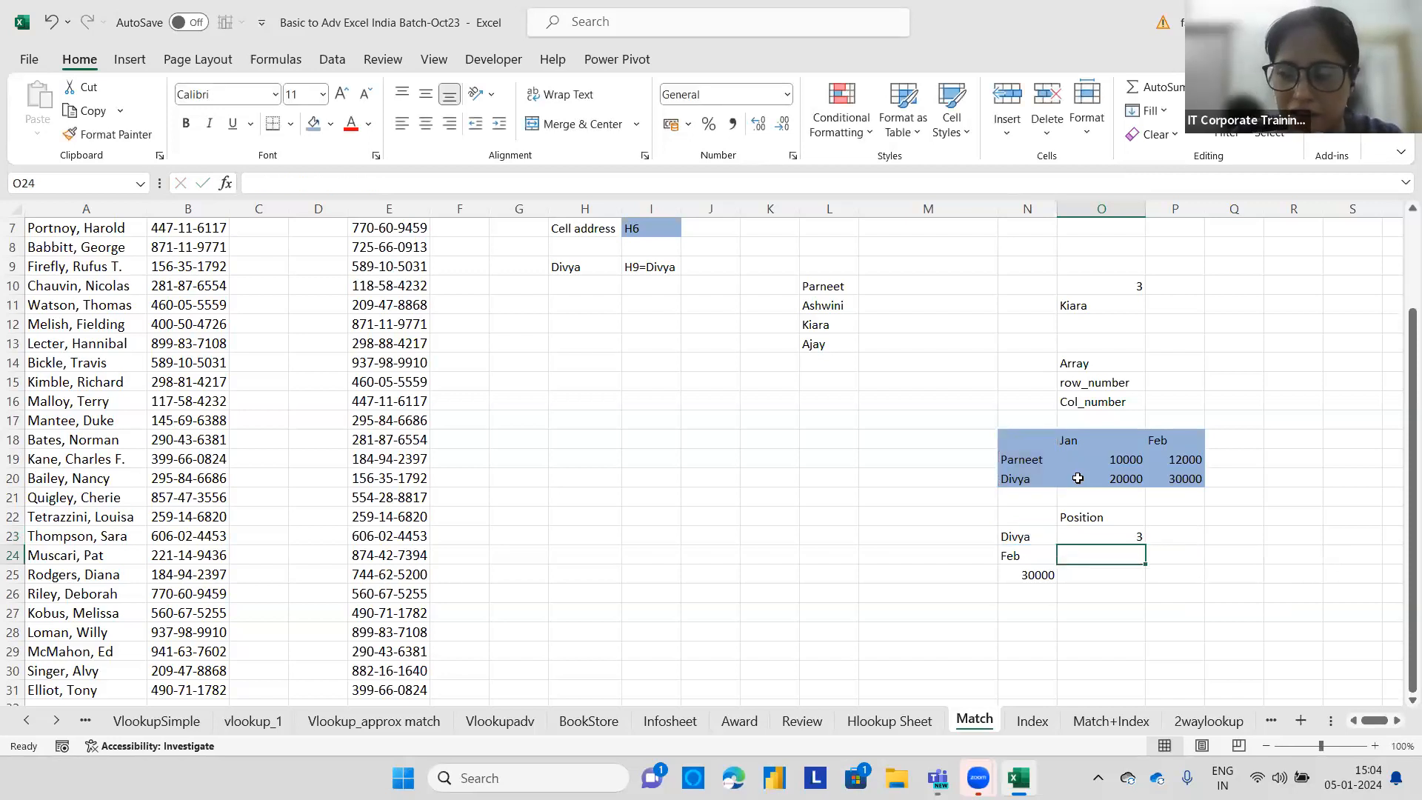
# Change the lookup name in N23 to Parneet.
pyautogui.click(1039, 540)
pyautogui.write('Parneet')
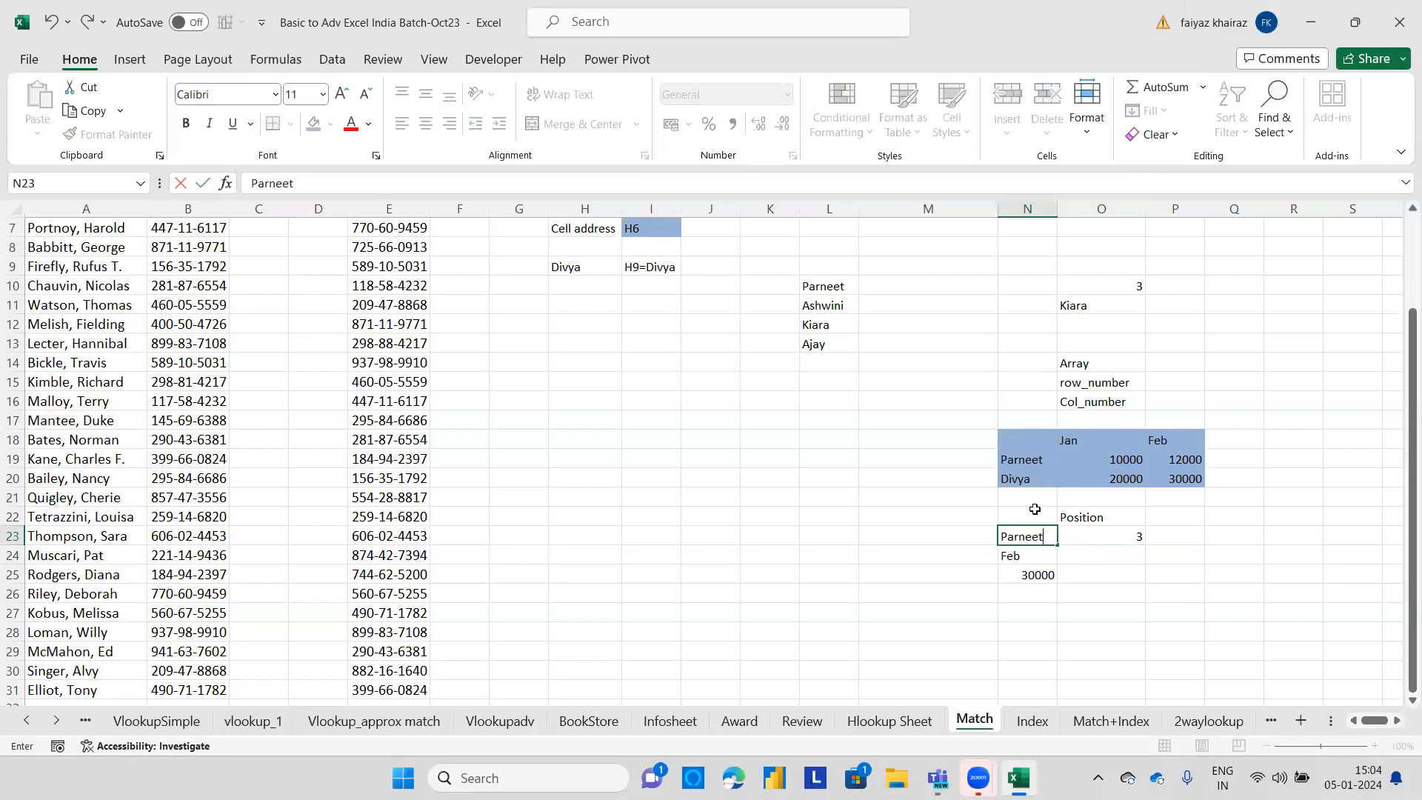
pyautogui.press('Return')
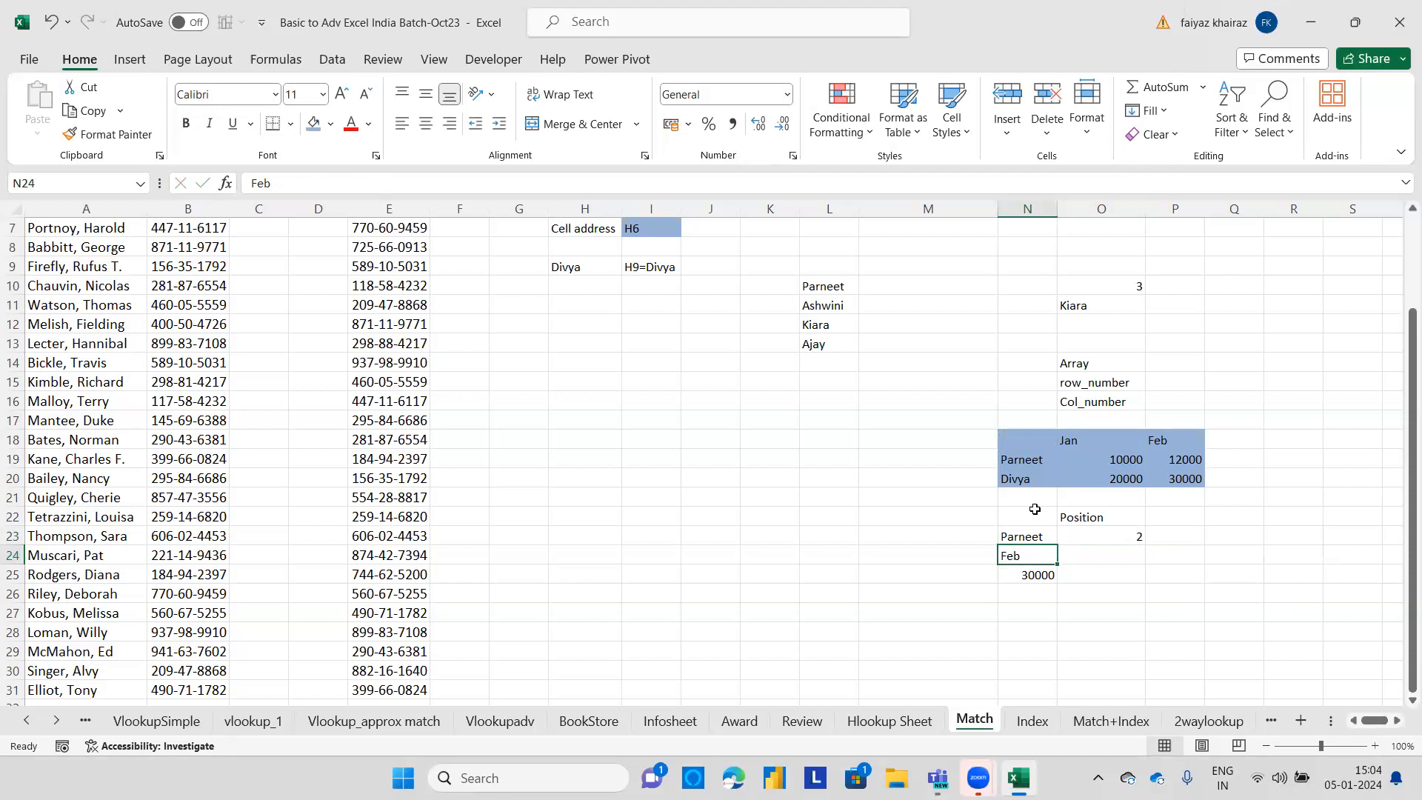
# Label P23 as row_number and P24 as col_number beside the position results.
pyautogui.click(1174, 543)
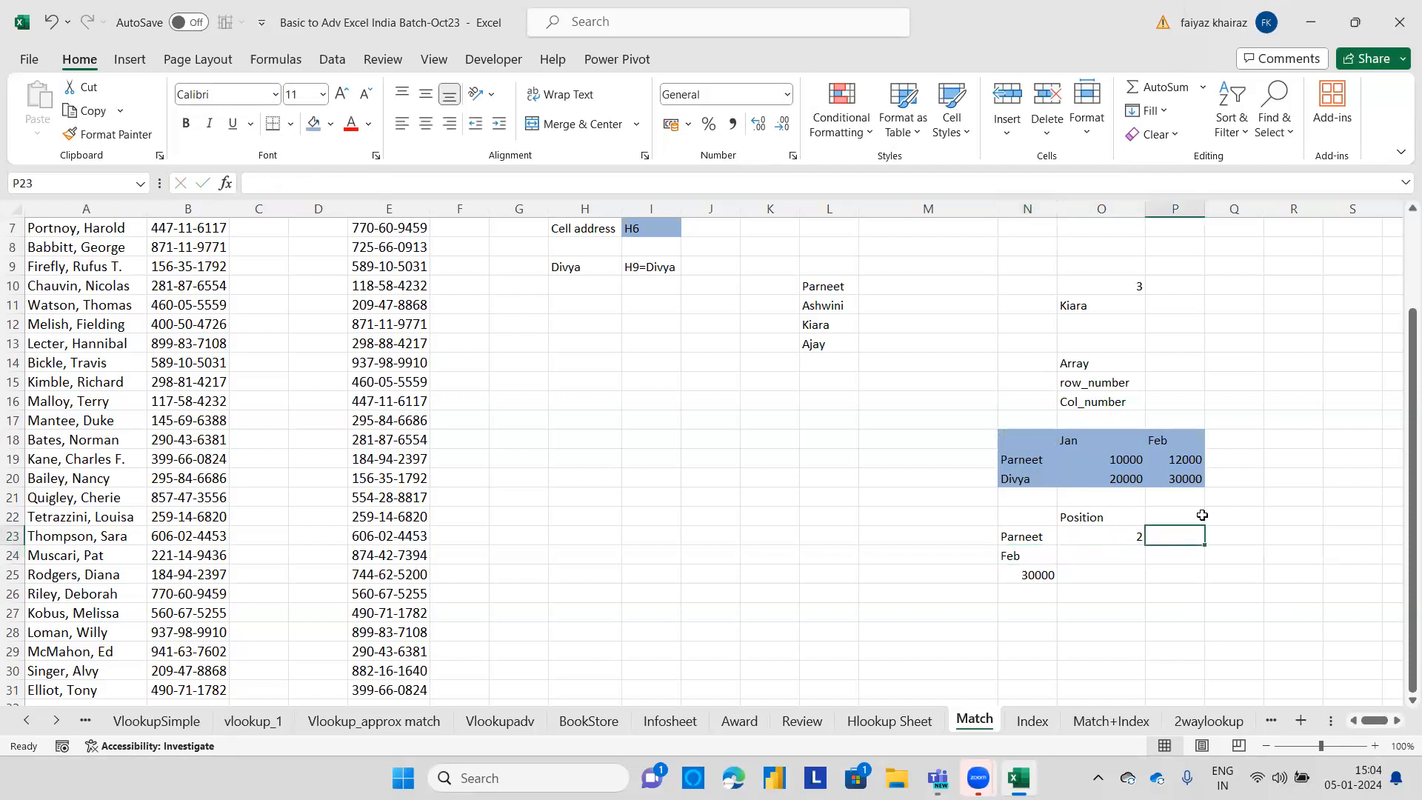
pyautogui.write('row_number')
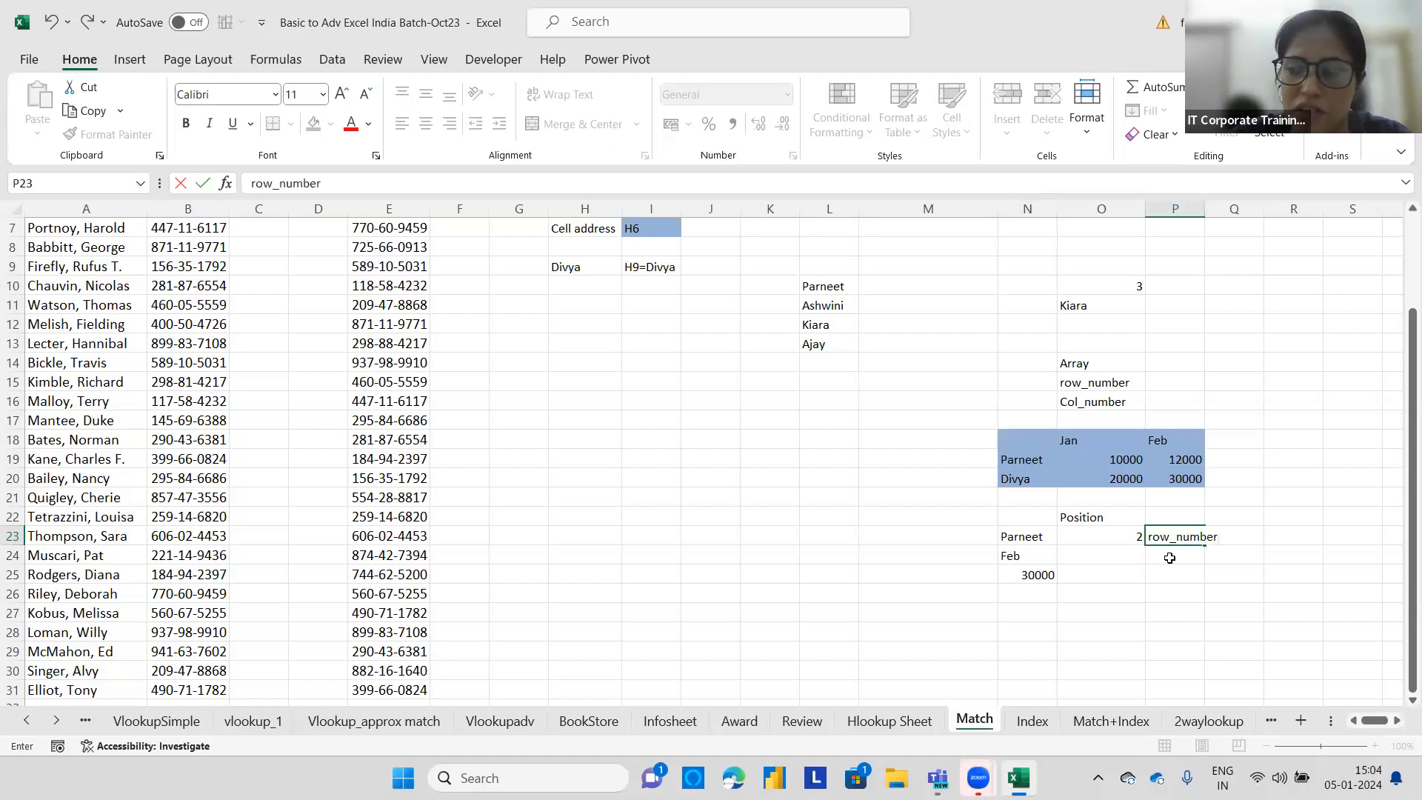
pyautogui.press('Return')
pyautogui.write('c')
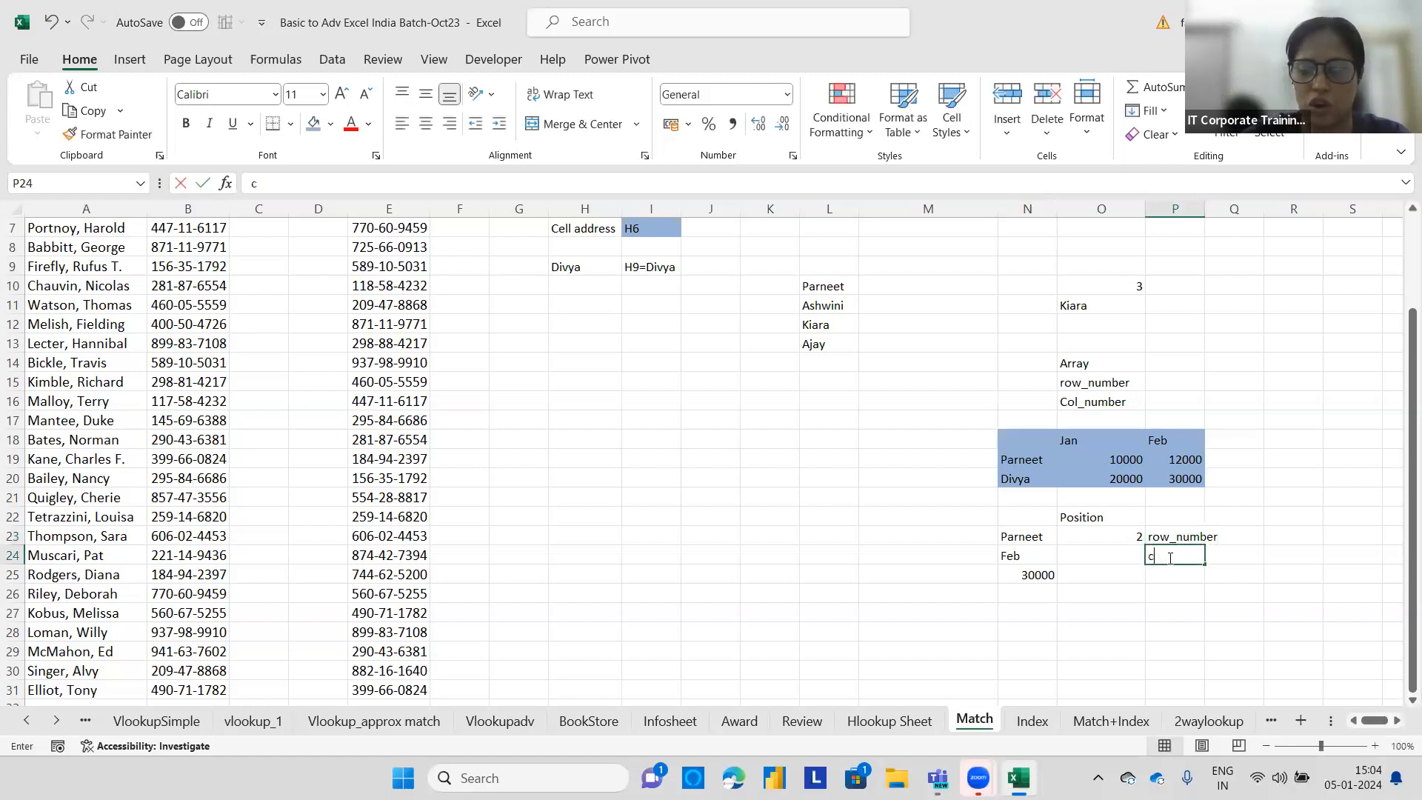
pyautogui.write('ol_number')
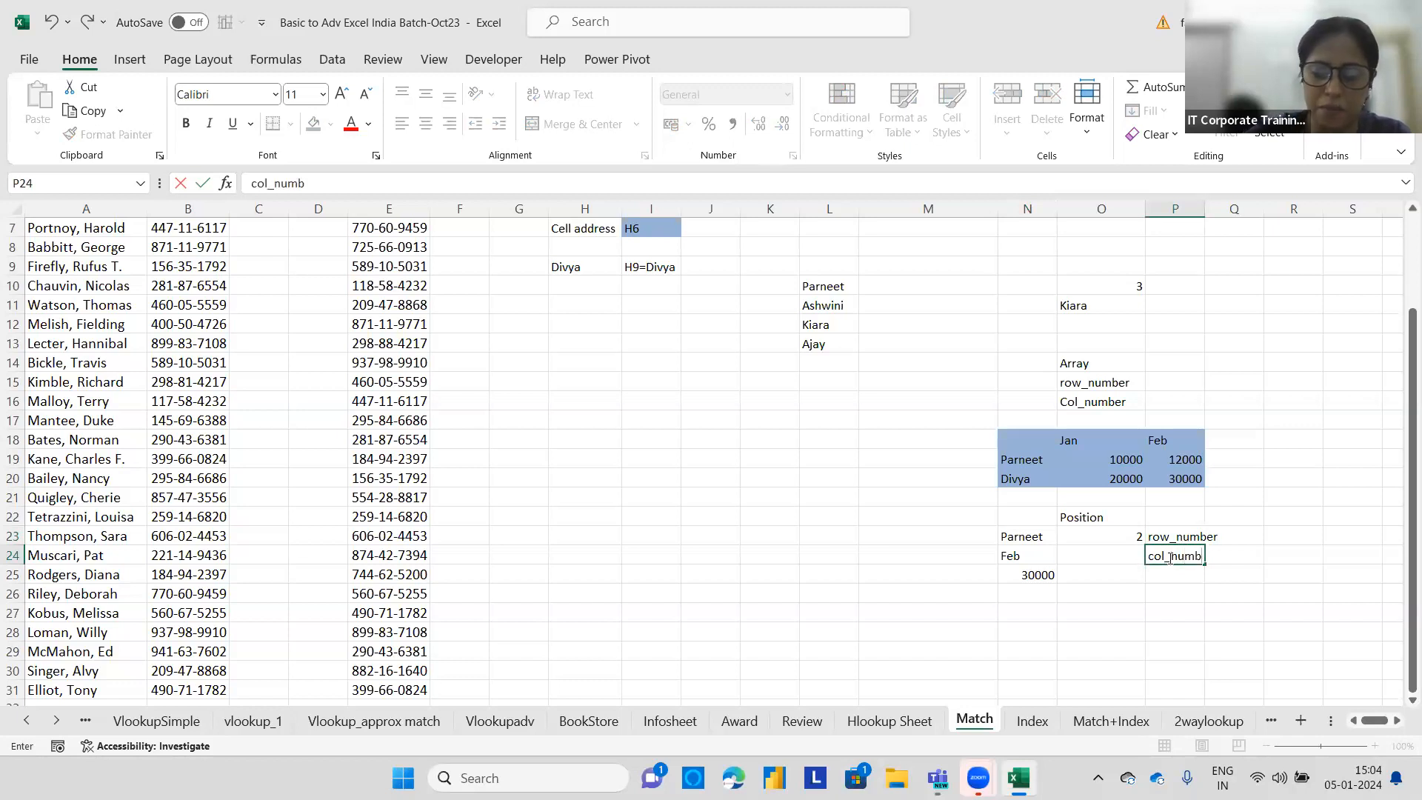
# Enter =match(N24,N18:P18,0) in O24 to find the month's column position in the header row.
pyautogui.click(1123, 556)
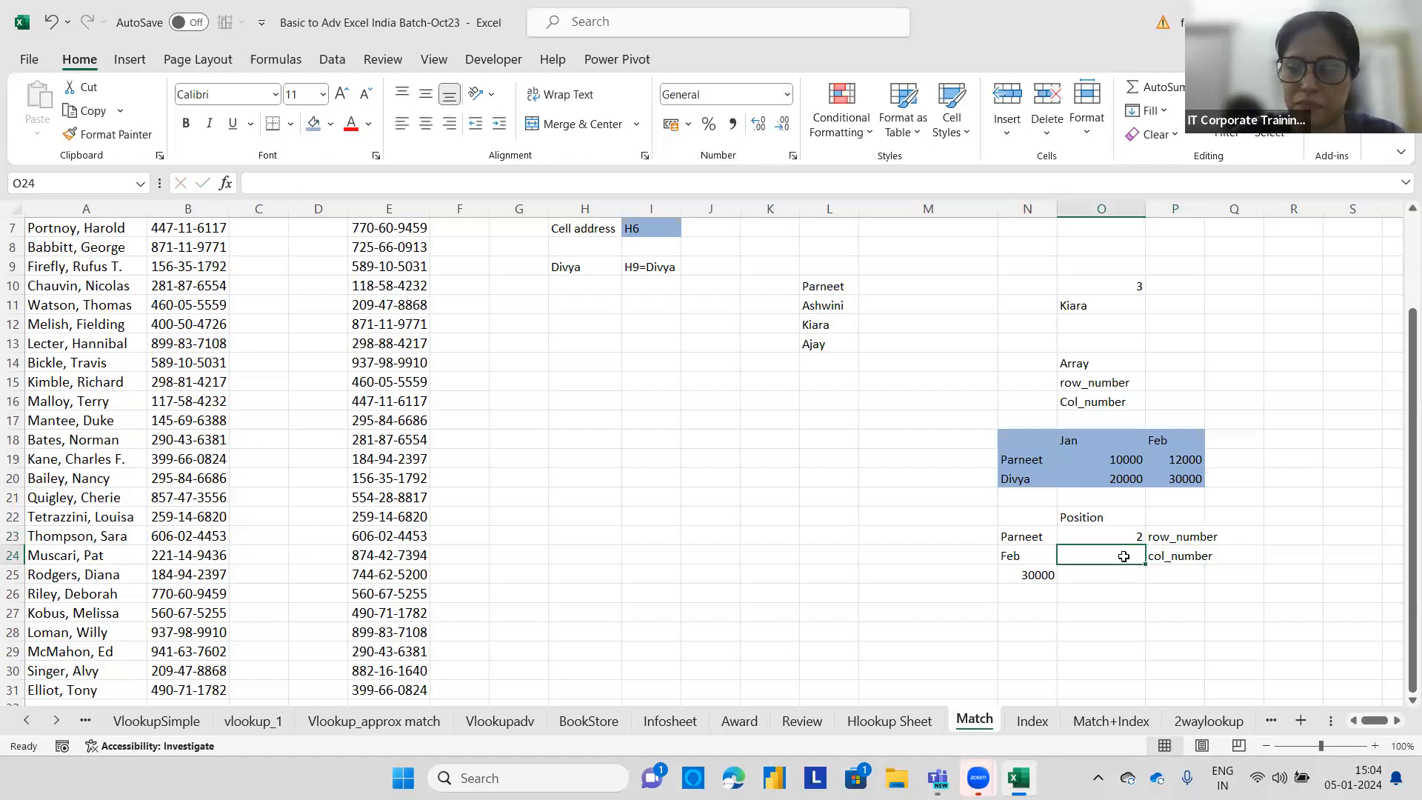
pyautogui.write('=')
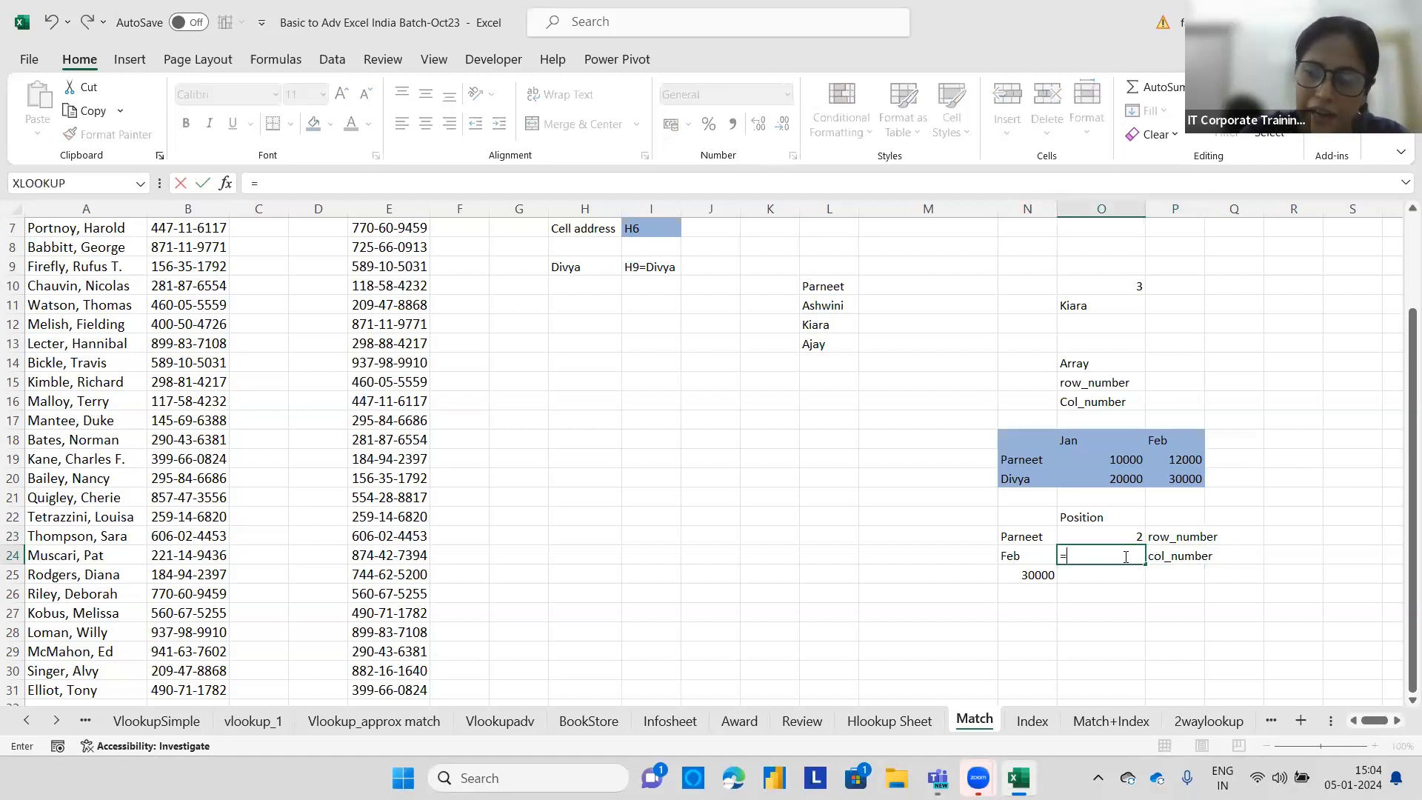
pyautogui.write('match')
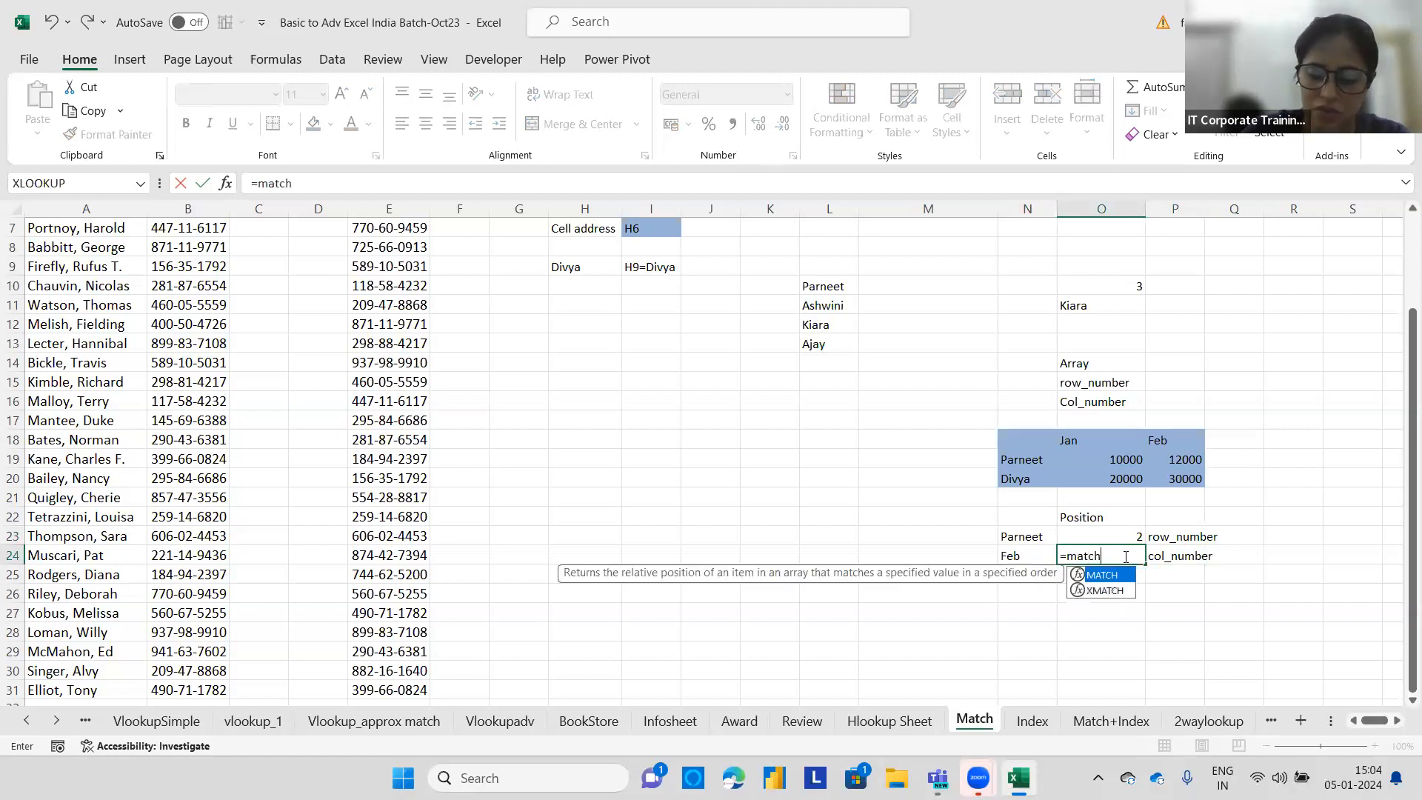
pyautogui.write('(')
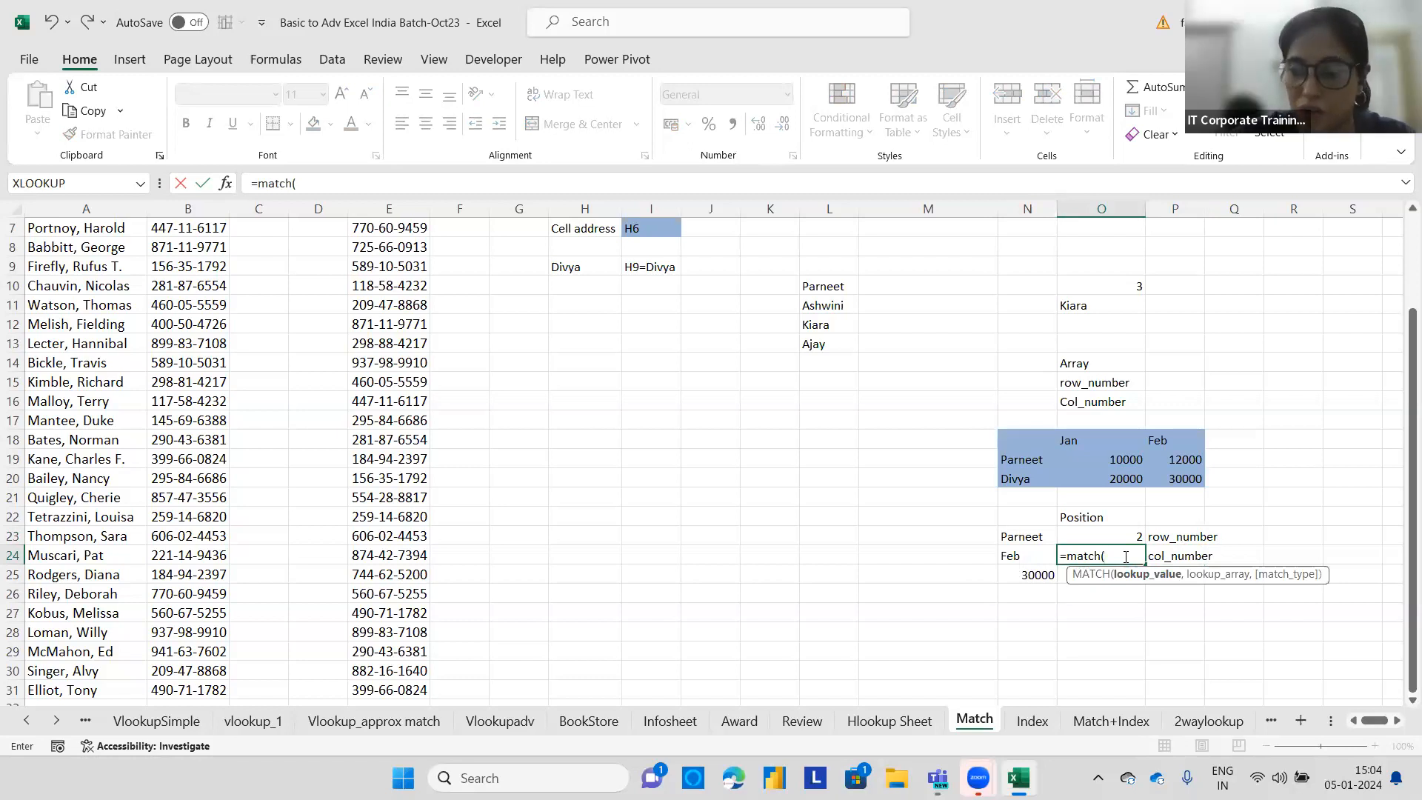
pyautogui.click(1029, 558)
pyautogui.write(',')
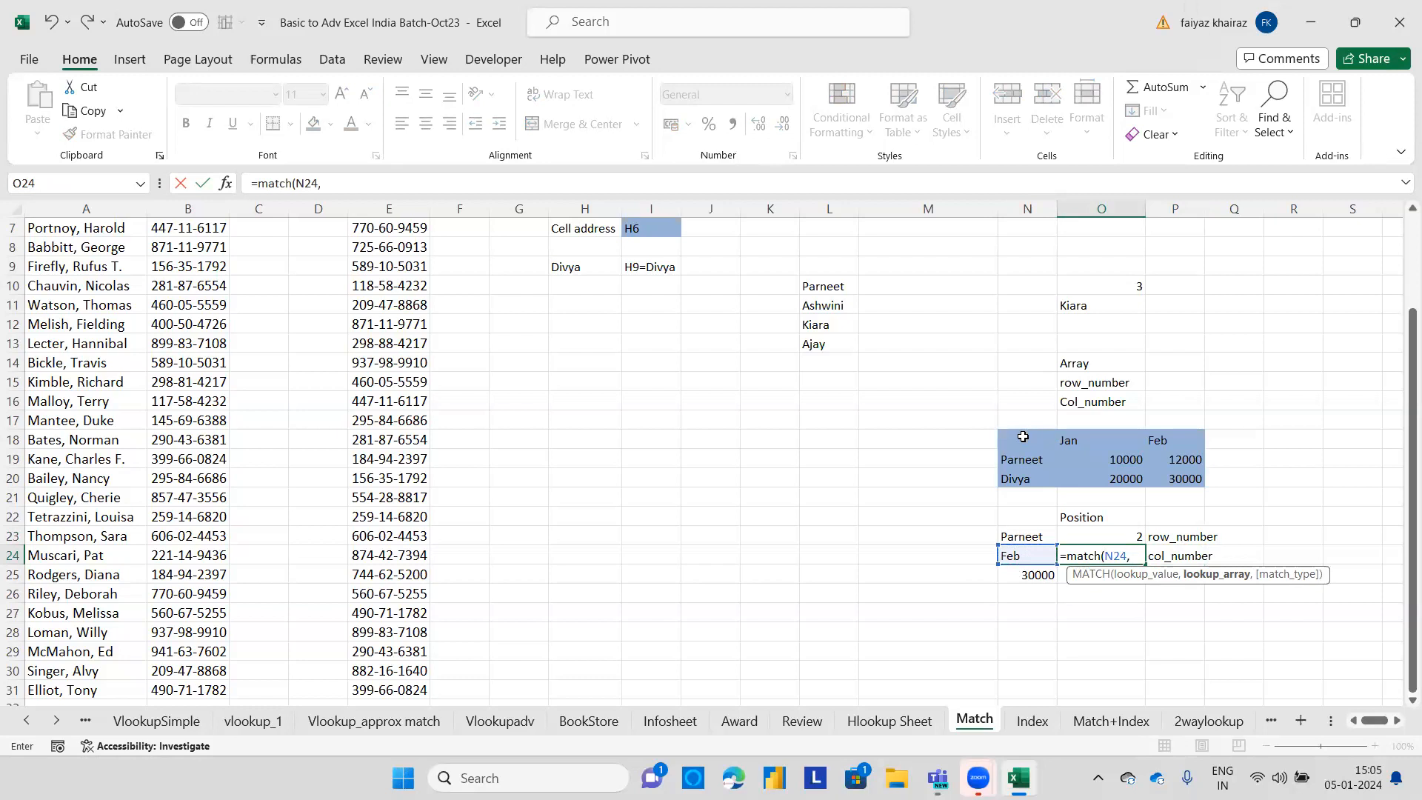
pyautogui.moveTo(1108, 439); pyautogui.dragTo(1184, 439)
pyautogui.moveTo(1017, 443); pyautogui.dragTo(1181, 448)
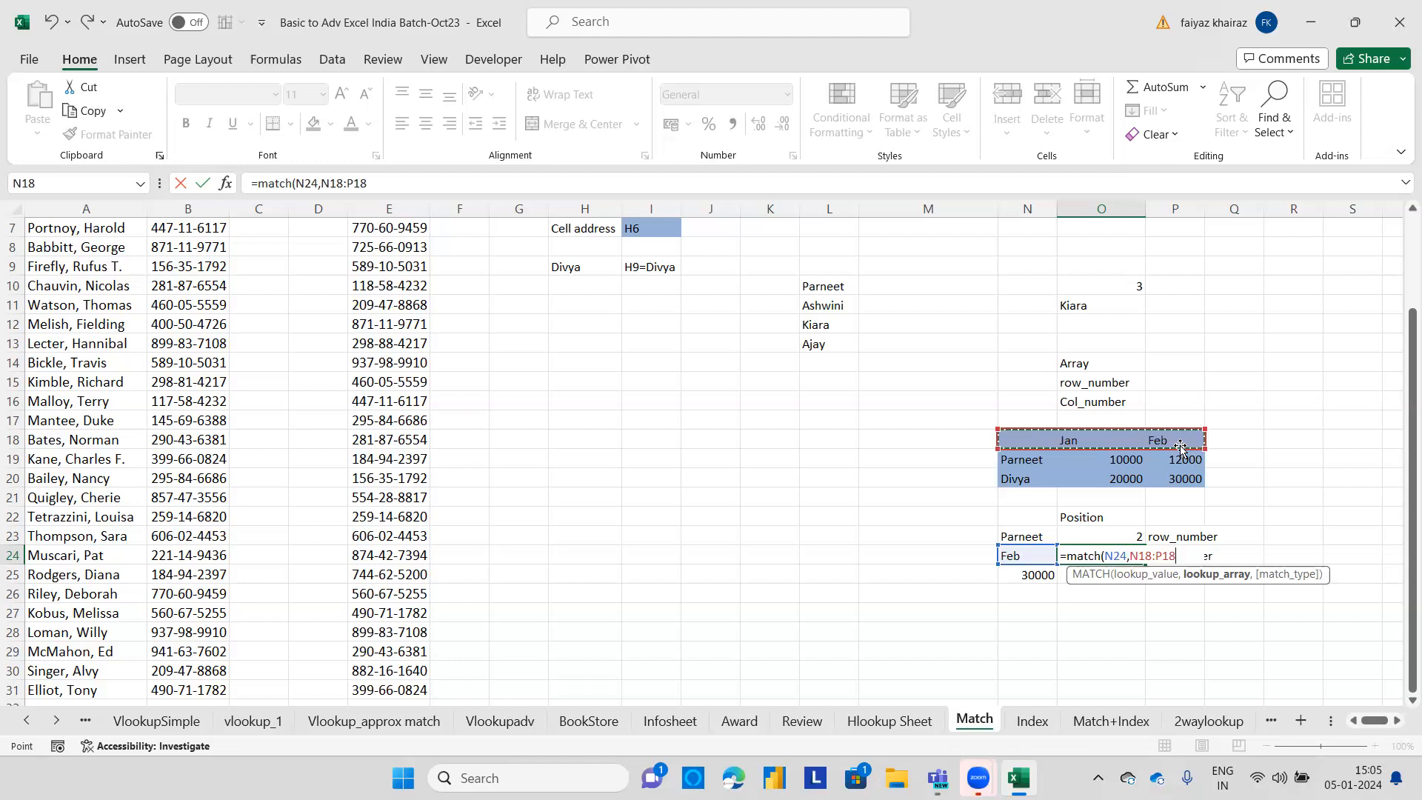
pyautogui.write(',')
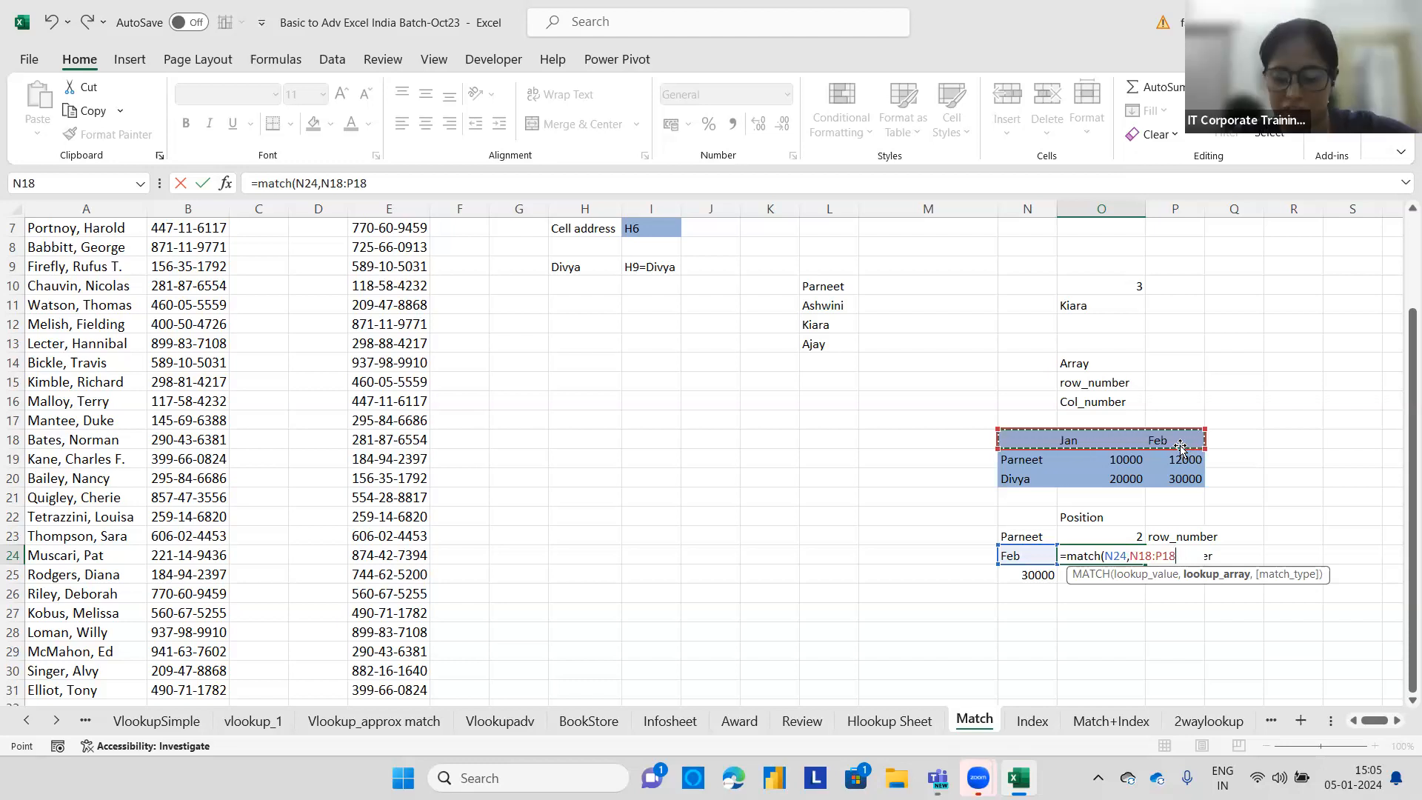
pyautogui.write('0')
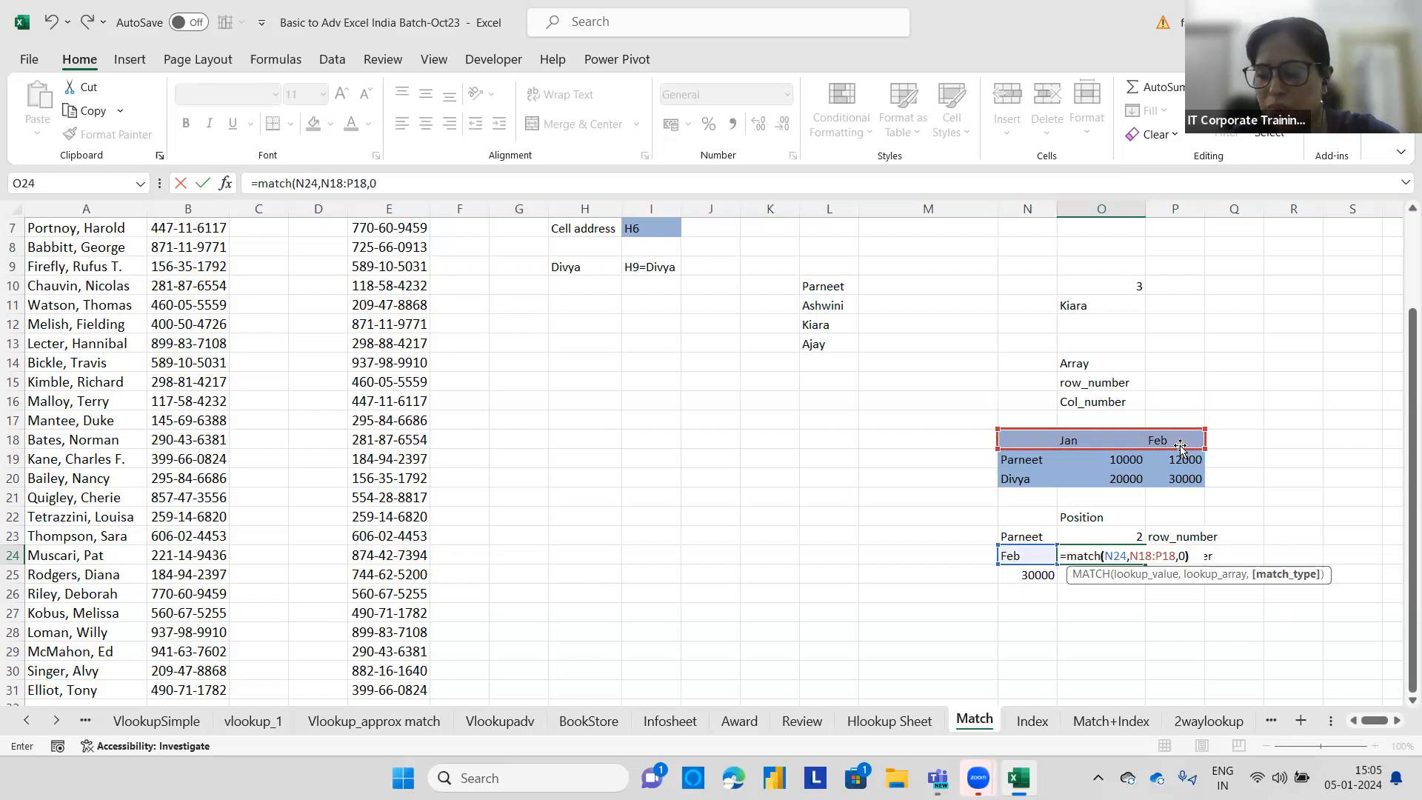
pyautogui.press('Return')
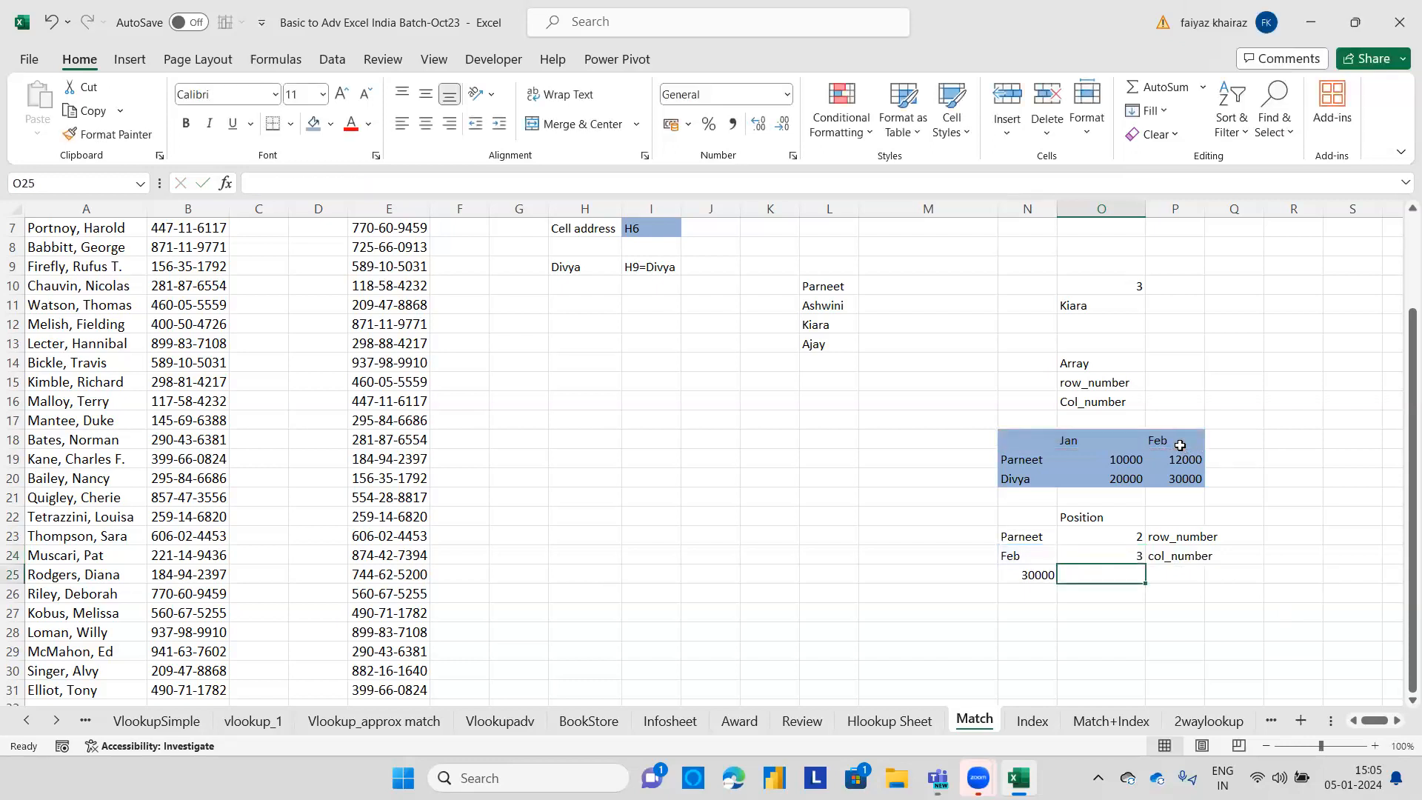
# Change the month in N24 to Jan.
pyautogui.click(1005, 552)
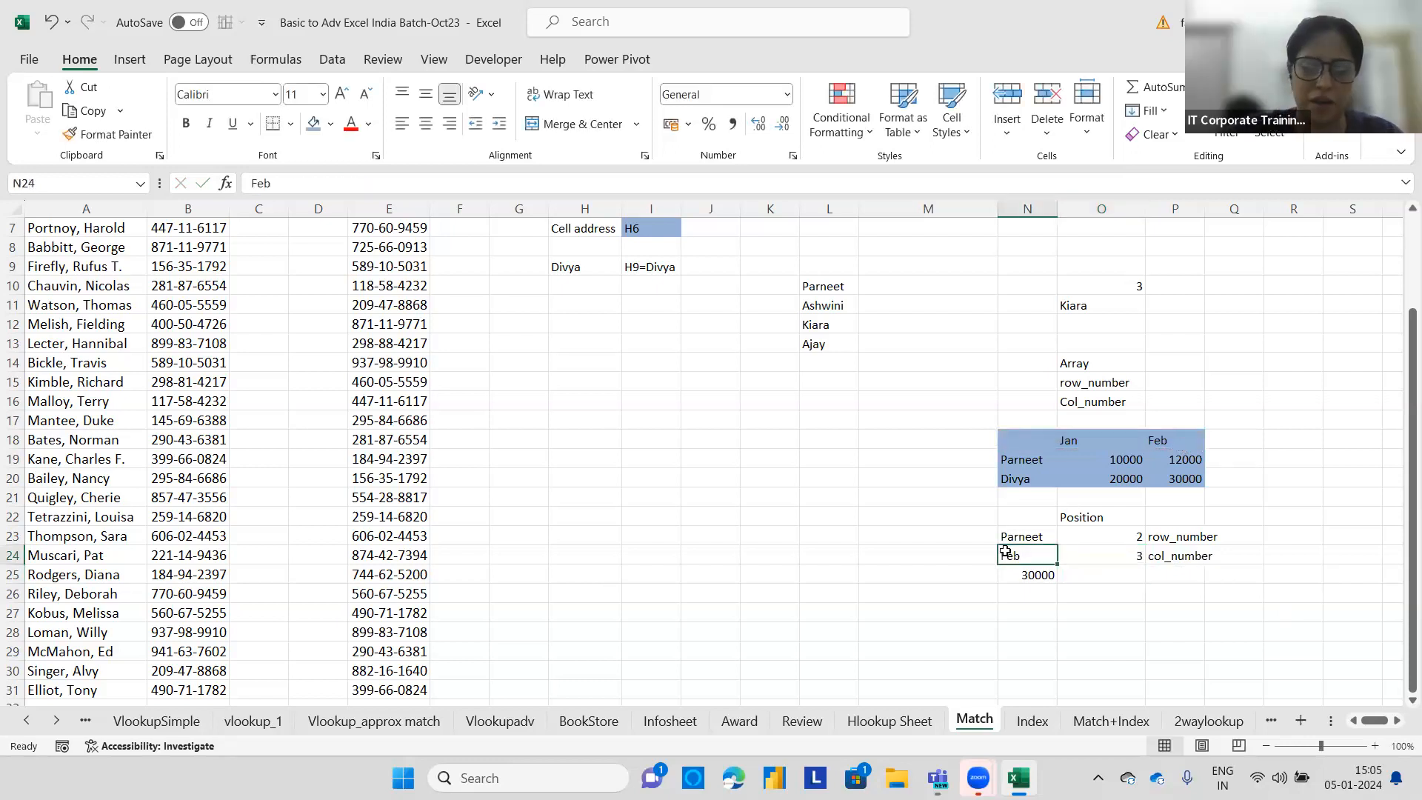
pyautogui.write('Jan')
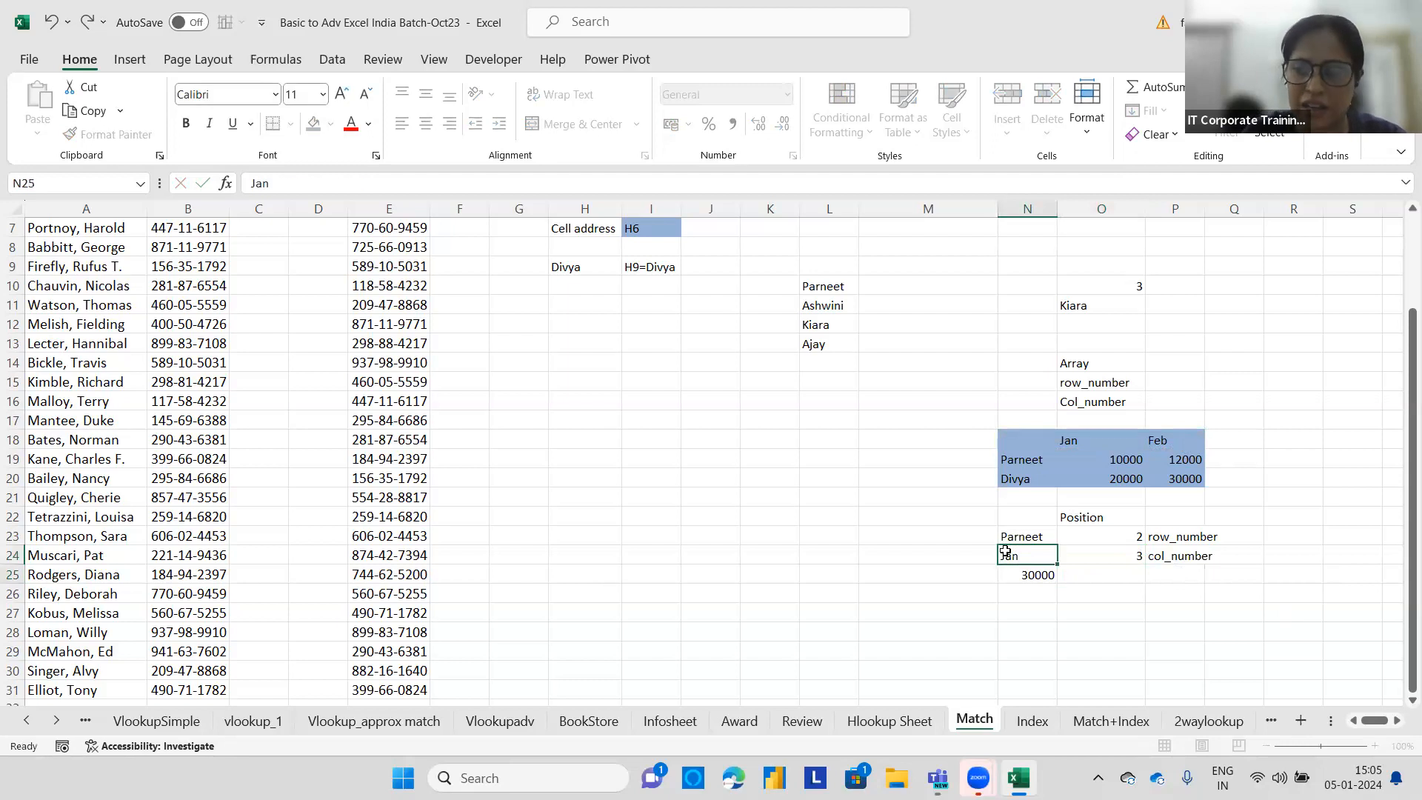
pyautogui.press('Return')
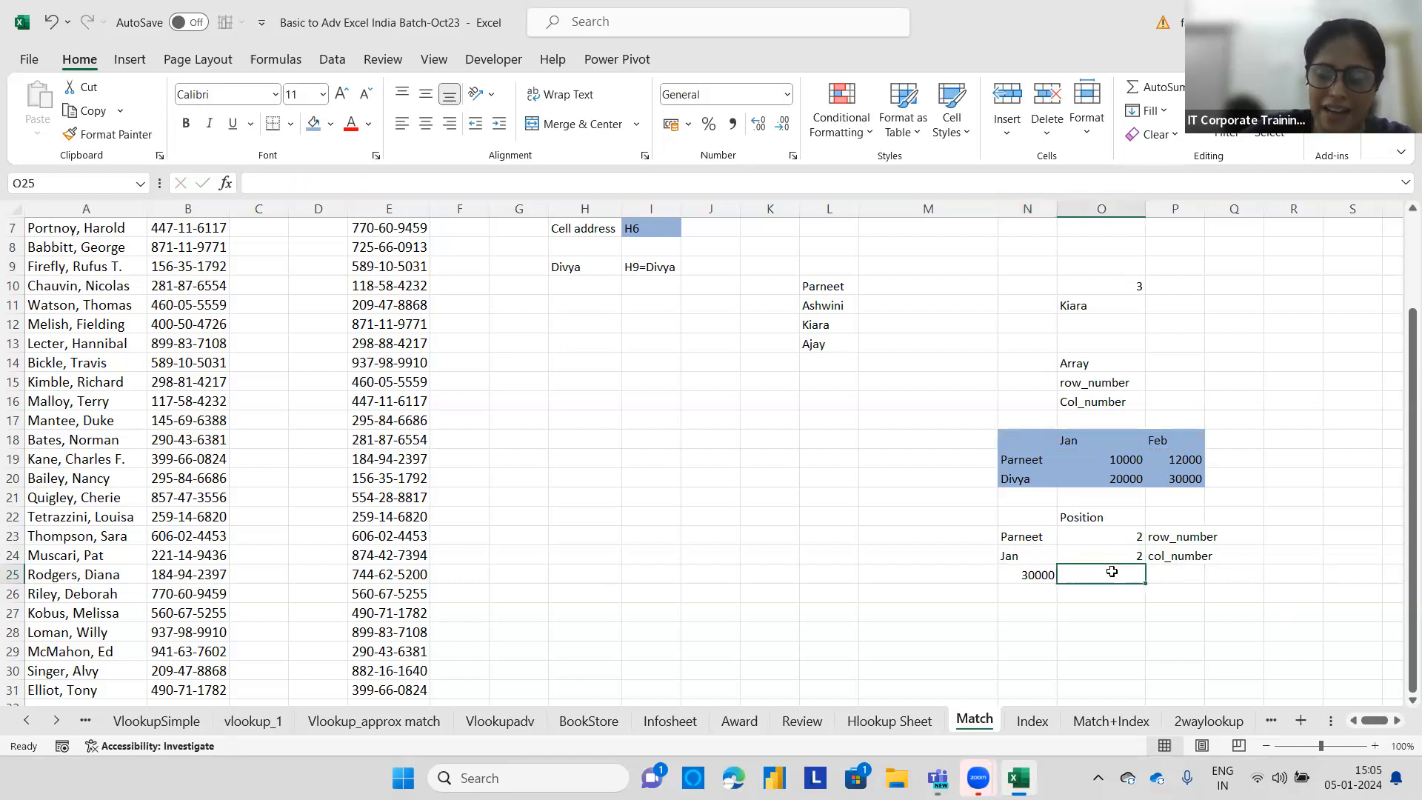
# Enter =index(N18:P20,O23,O24) in O25 to return the value at the matched row and column positions.
pyautogui.write('=')
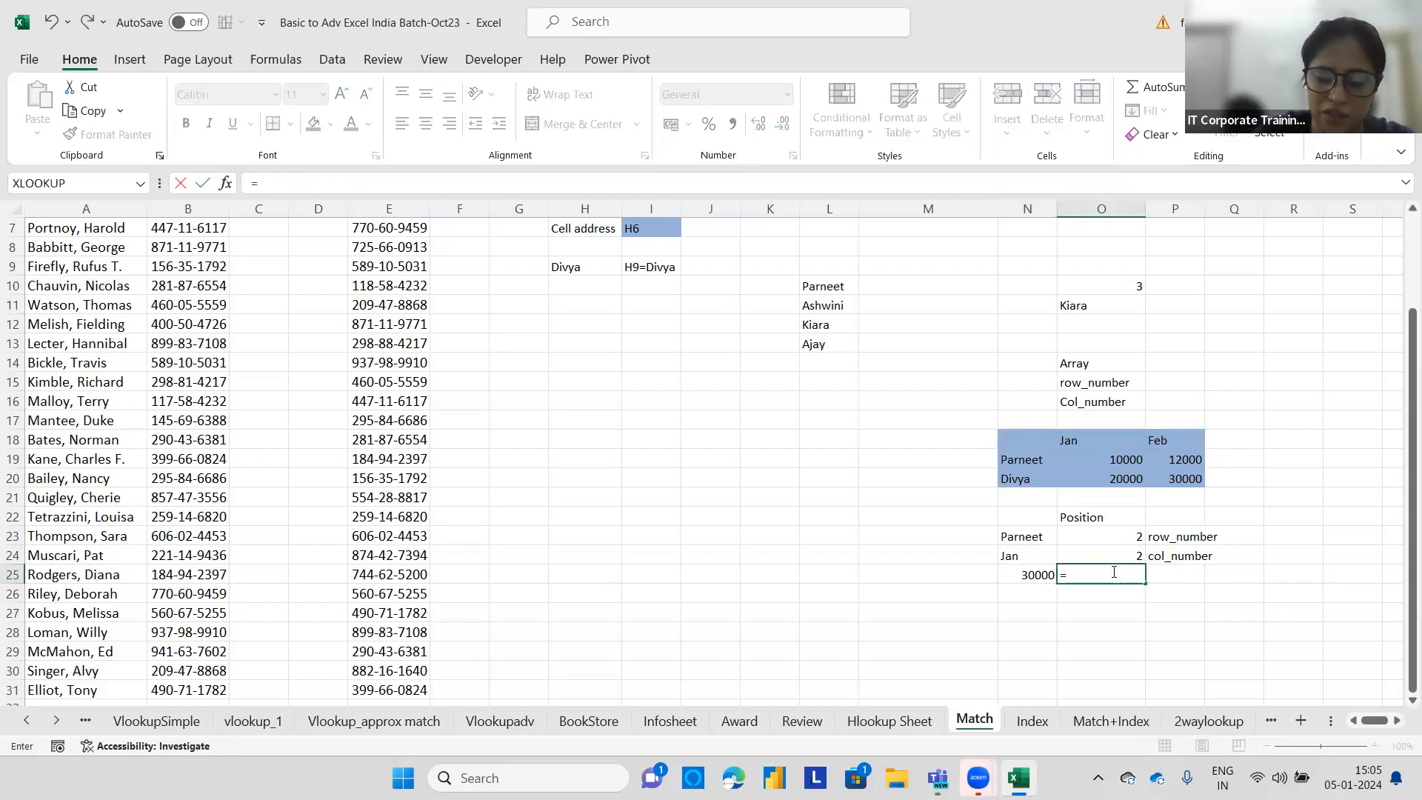
pyautogui.write('index(')
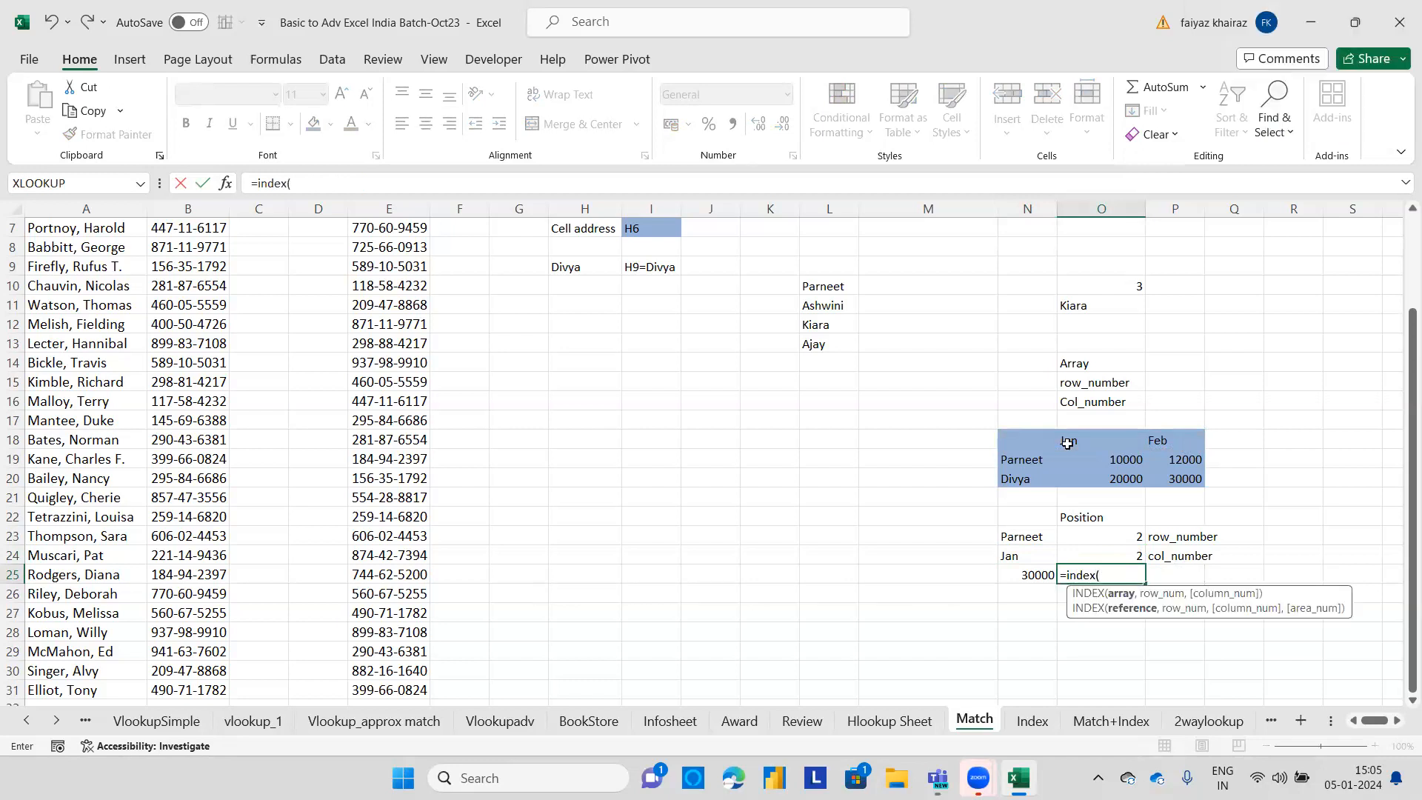
pyautogui.moveTo(1021, 435); pyautogui.dragTo(1185, 479)
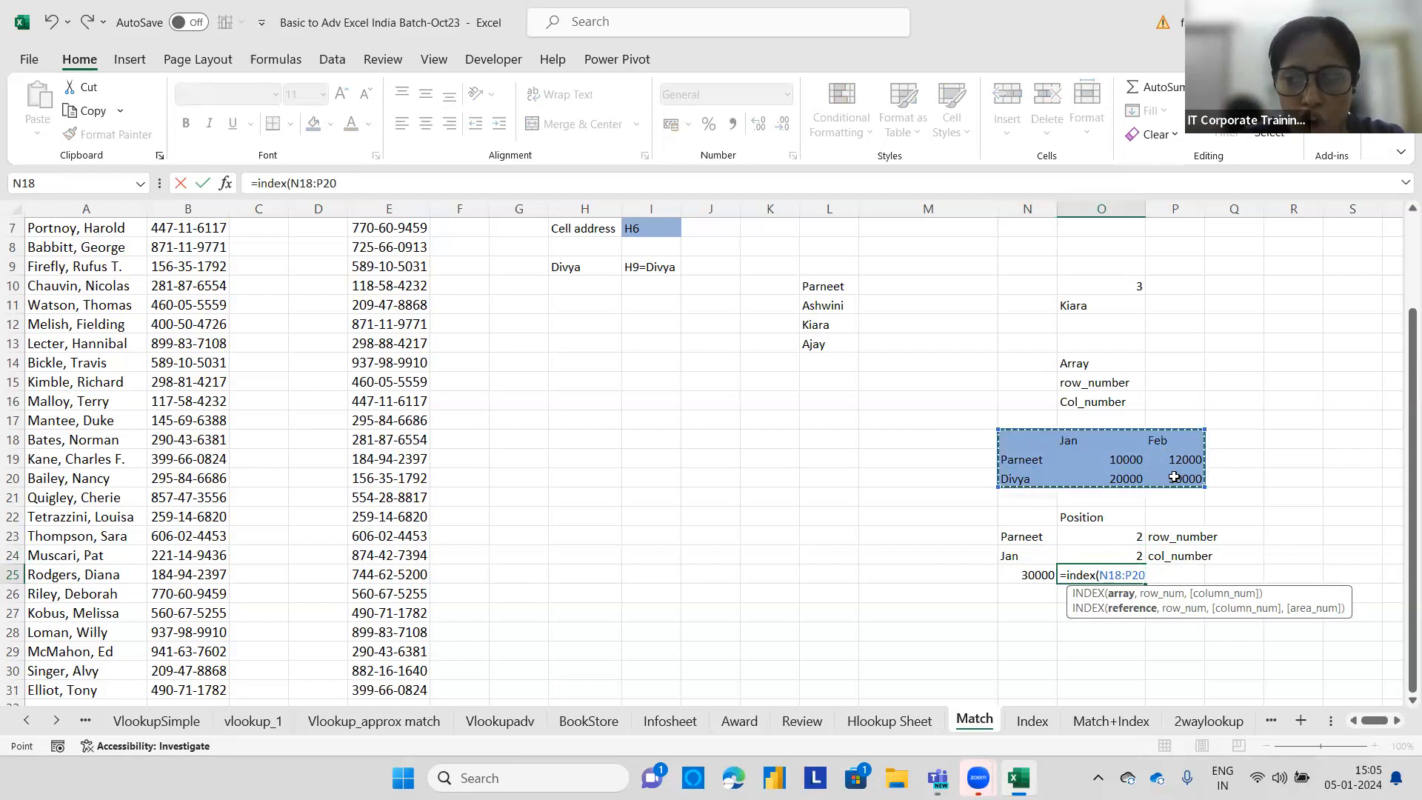
pyautogui.moveTo(1107, 460); pyautogui.dragTo(1186, 471)
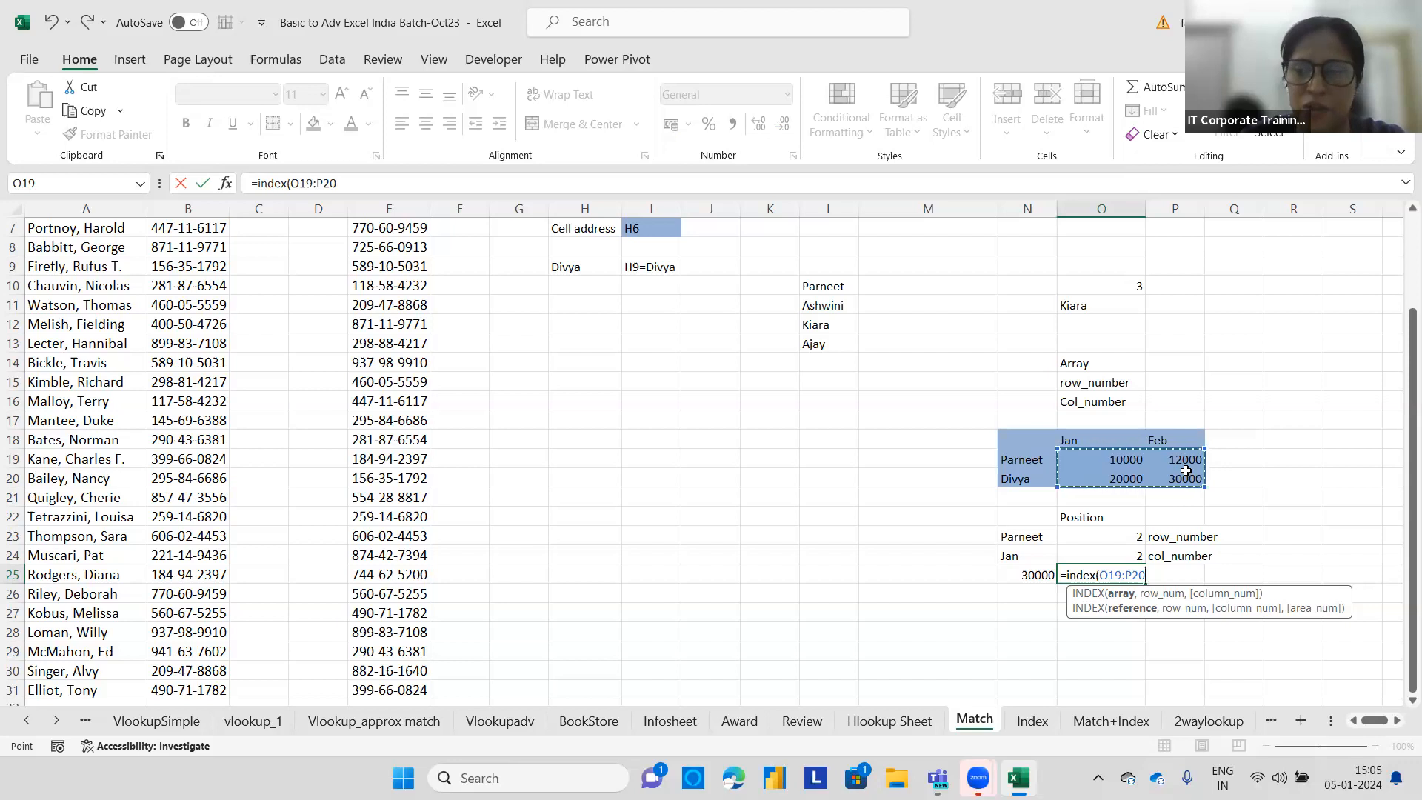
pyautogui.moveTo(1030, 443); pyautogui.dragTo(1188, 475)
pyautogui.write(',')
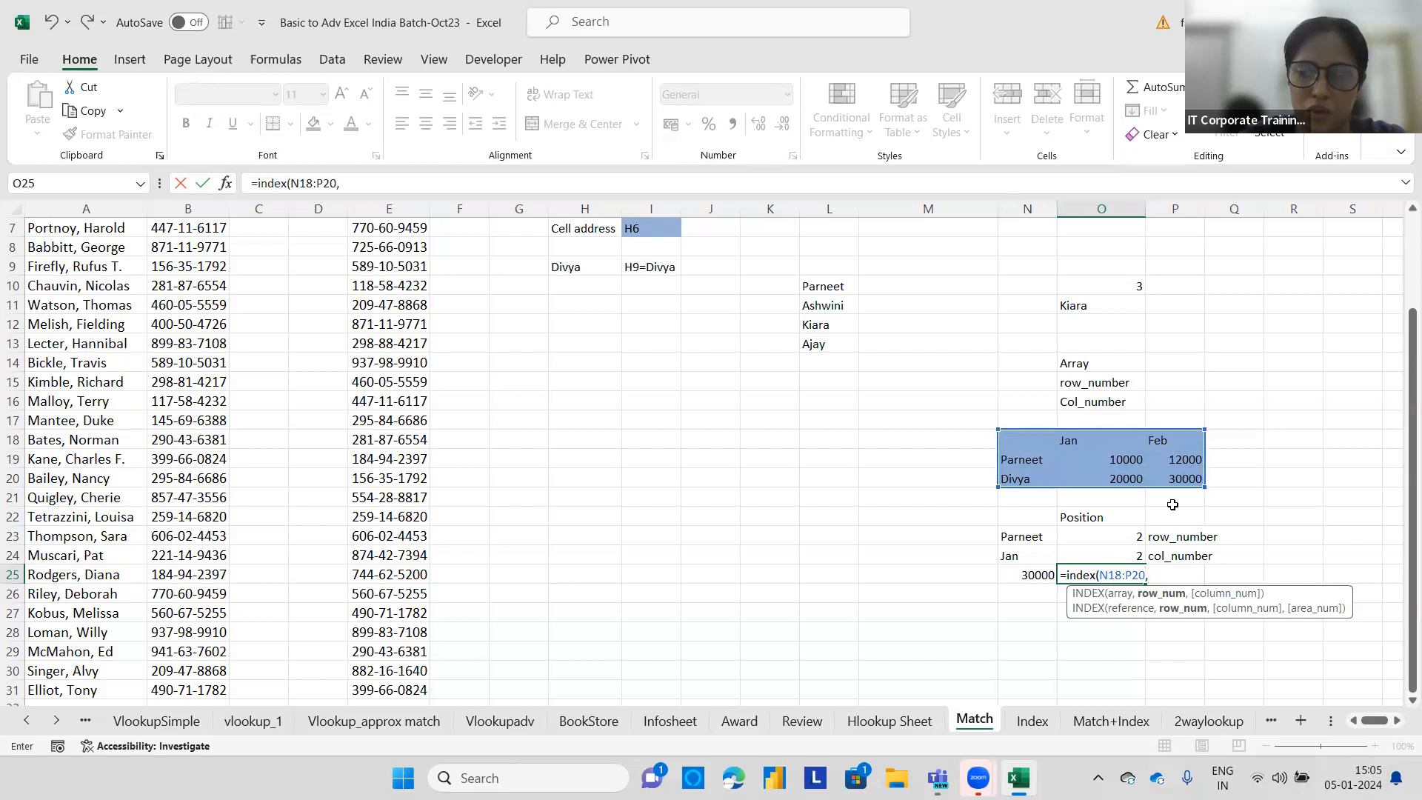
pyautogui.click(1126, 535)
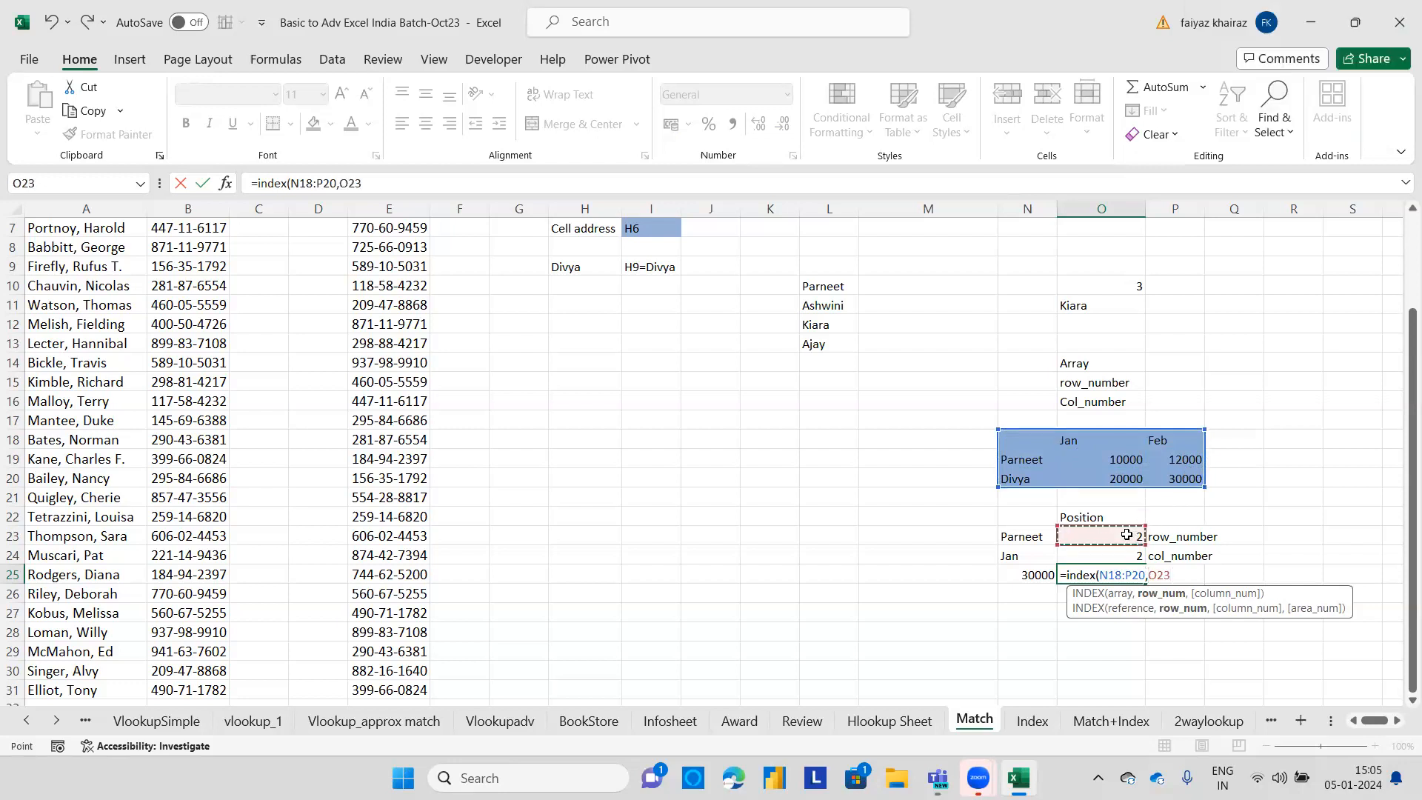
pyautogui.write(',')
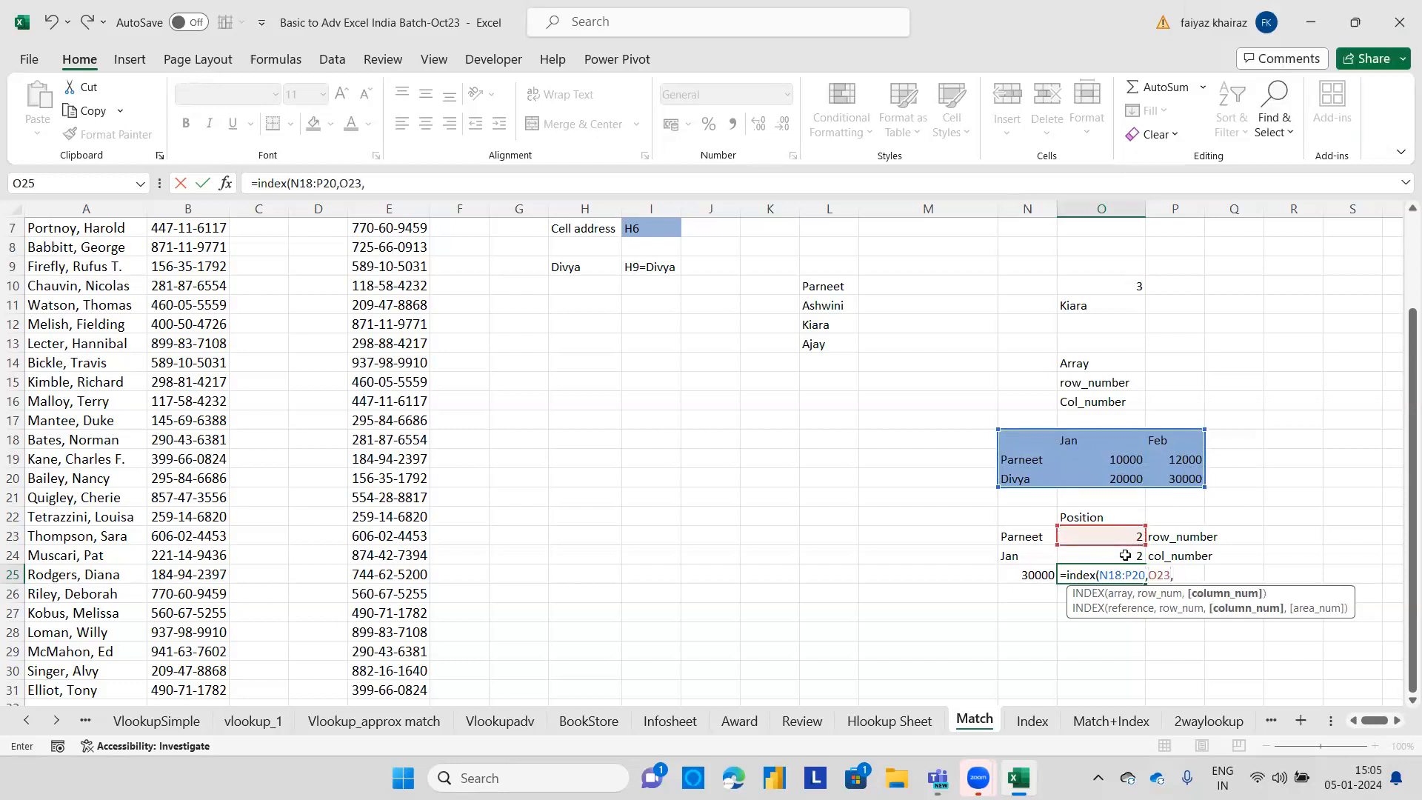
pyautogui.click(1125, 554)
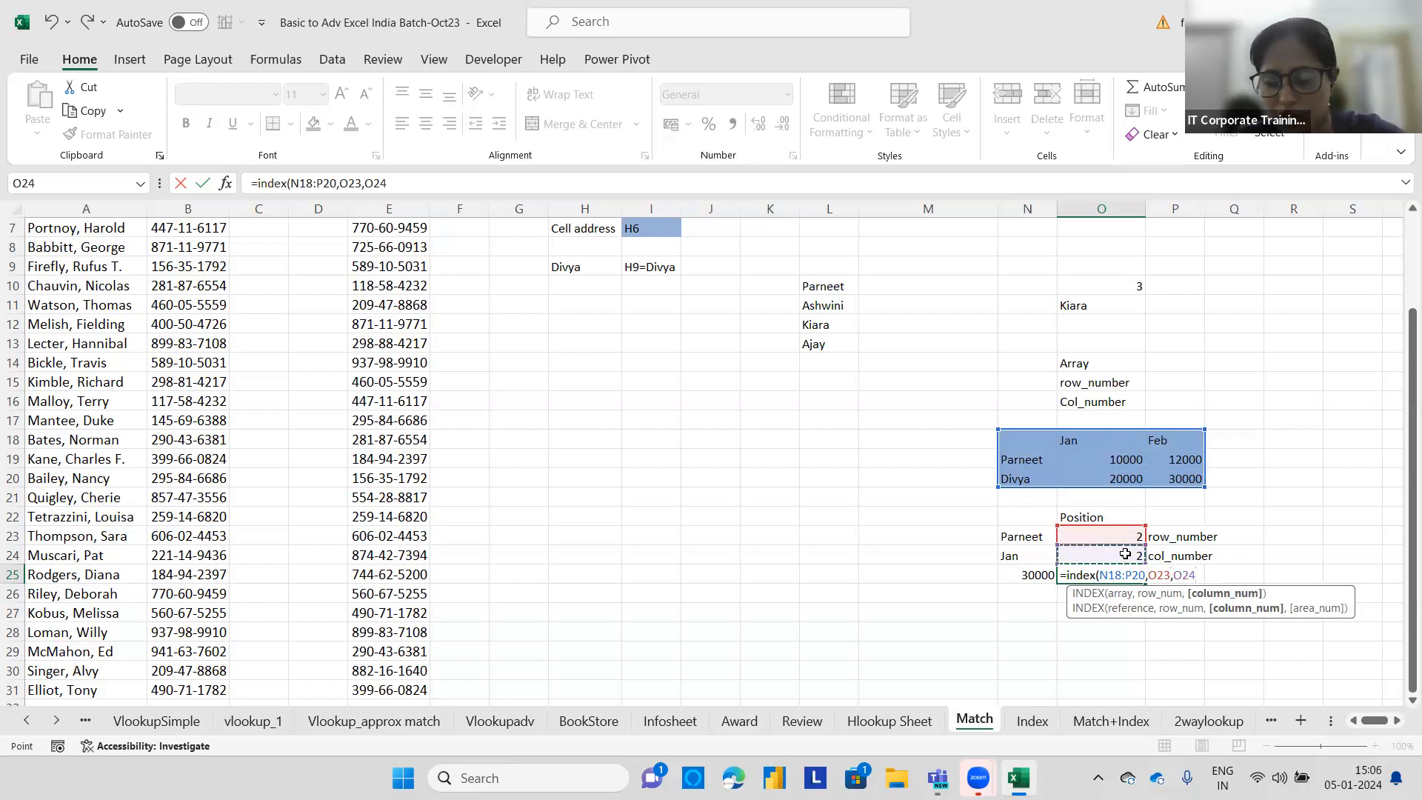
pyautogui.press('Return')
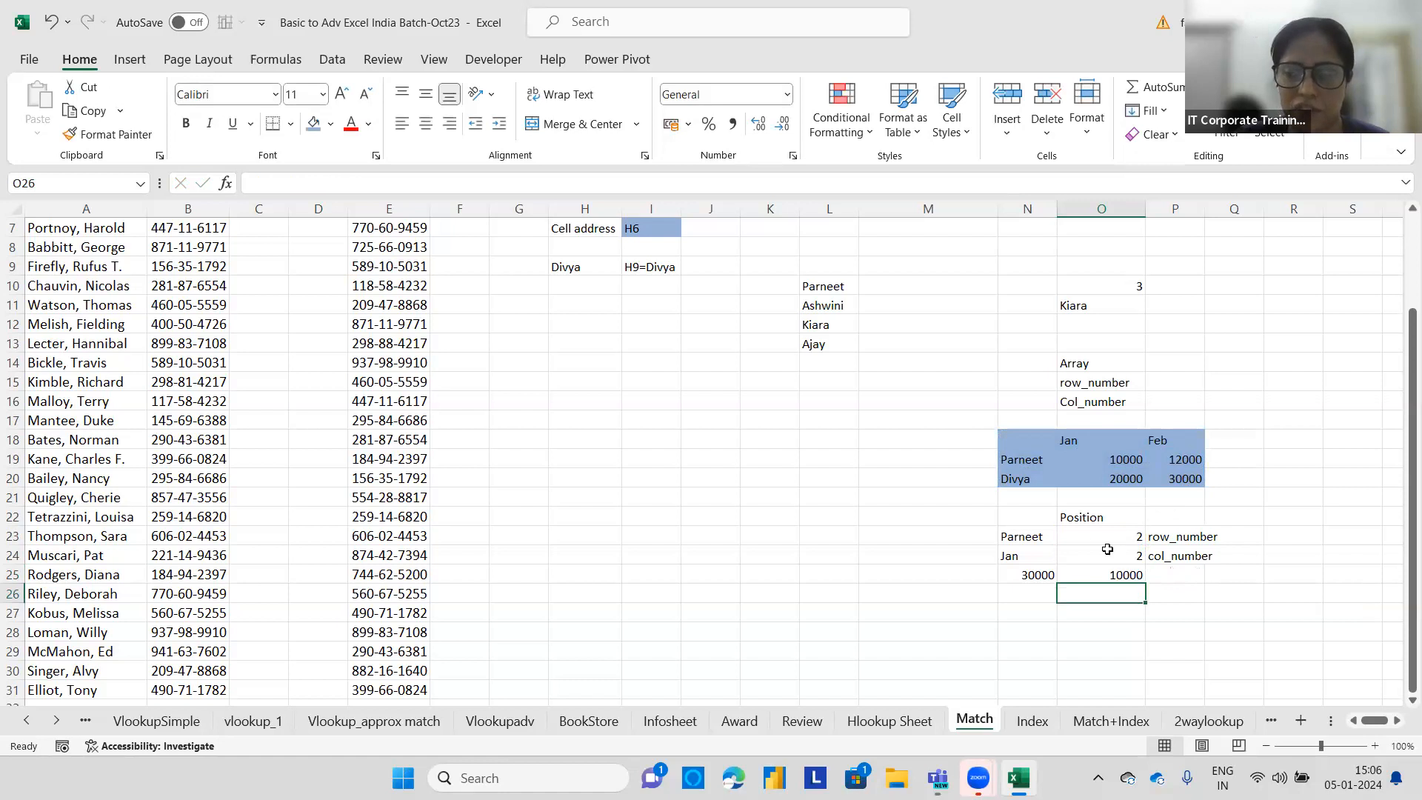
# Change the lookup name in N23 to Divya and the month in N24 to Feb.
pyautogui.click(1040, 536)
pyautogui.write('Divya')
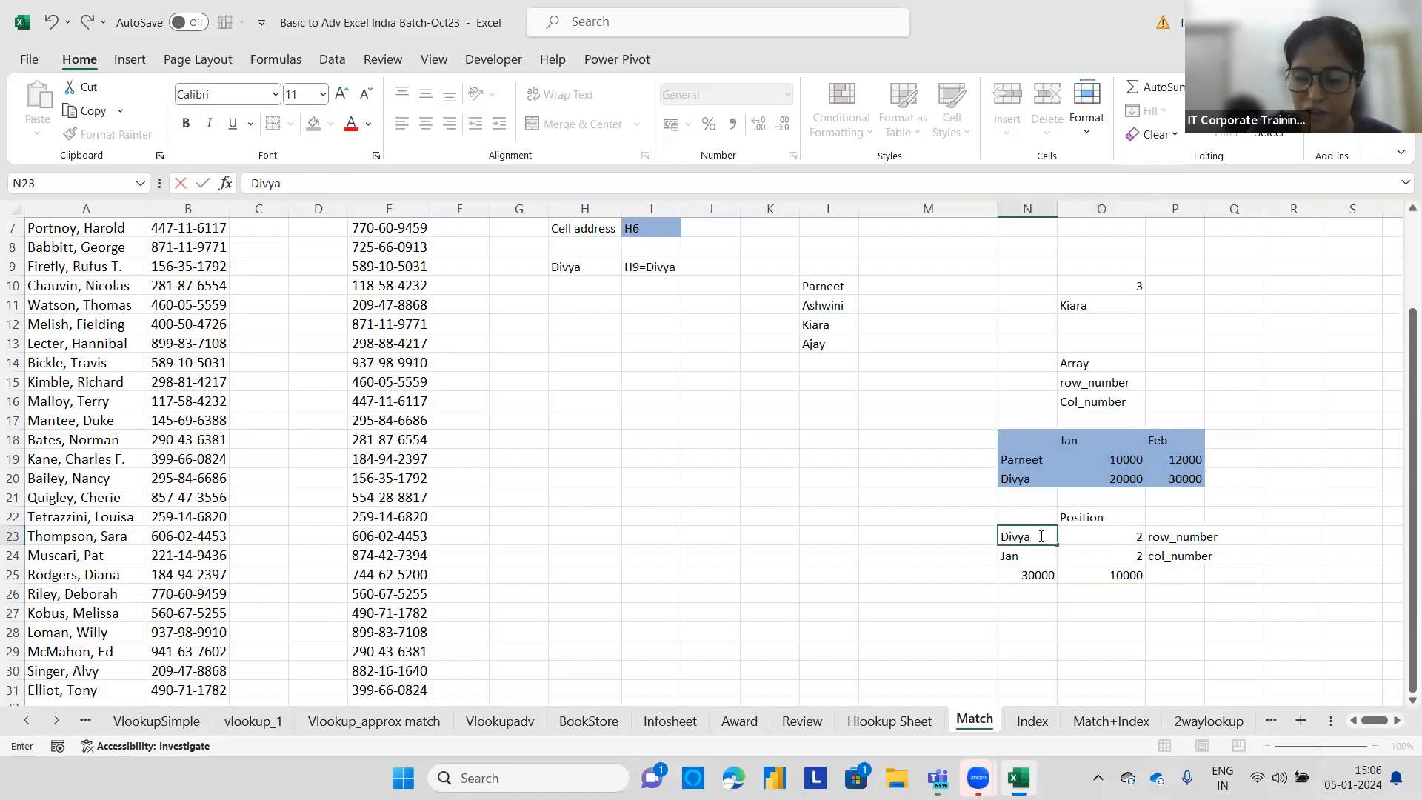
pyautogui.press('Return')
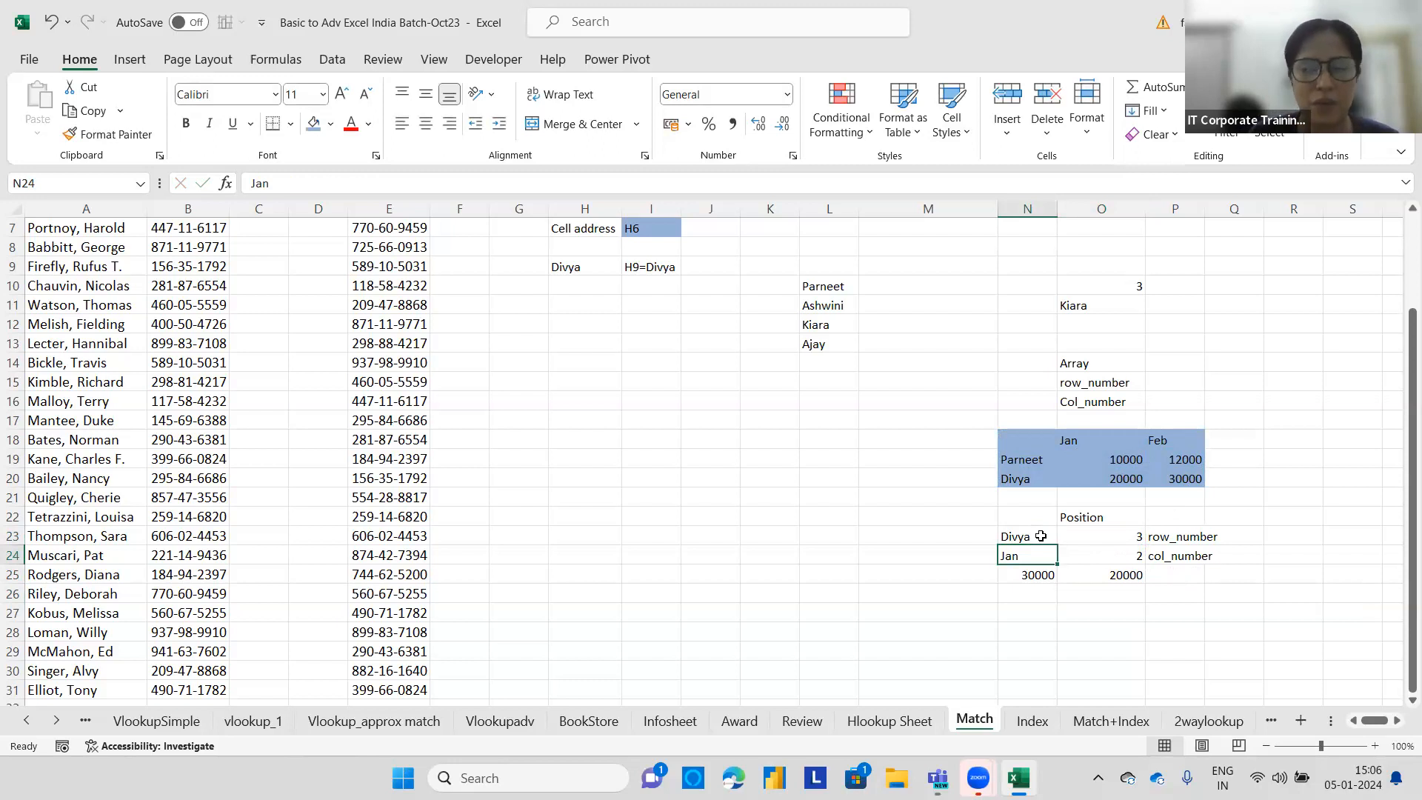
pyautogui.write('Feb')
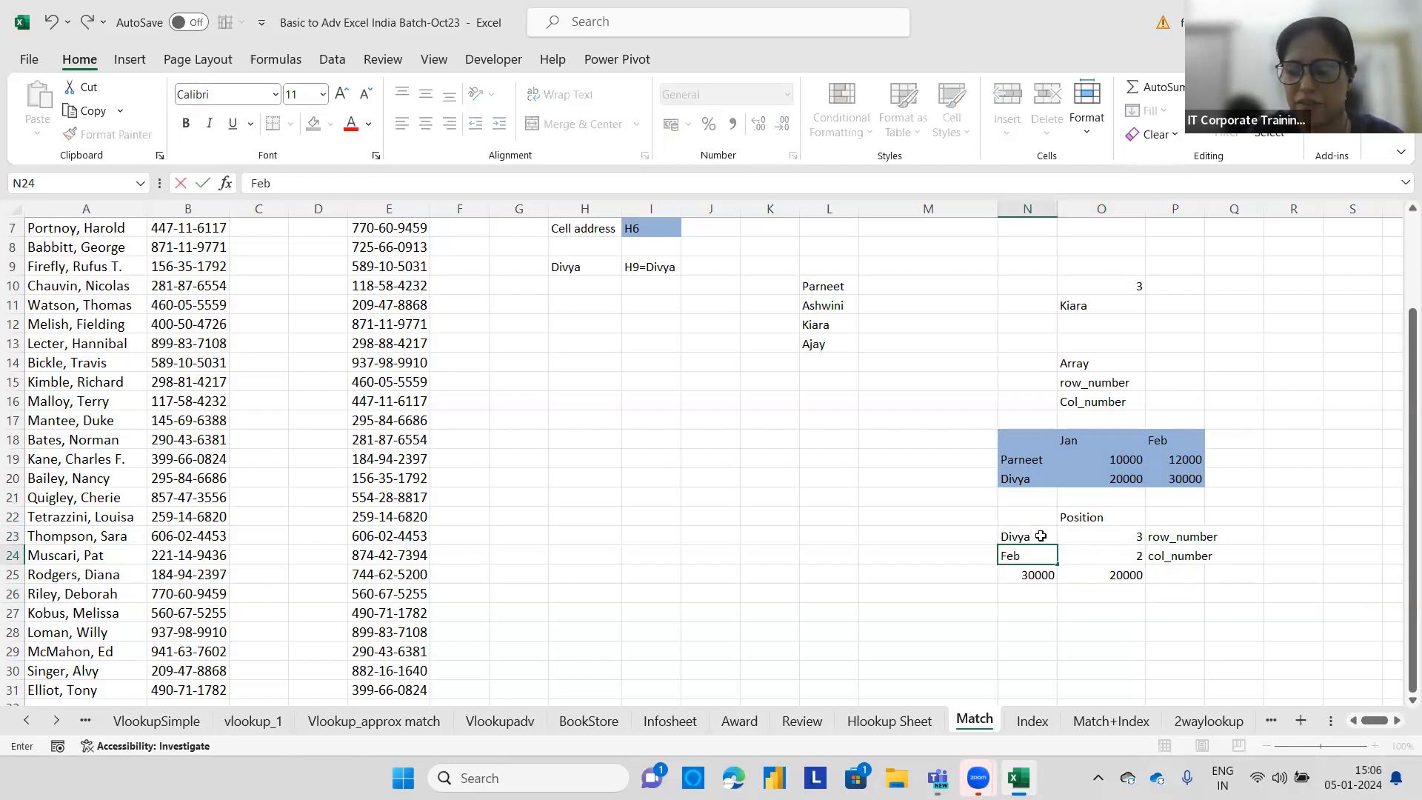
pyautogui.press('Return')
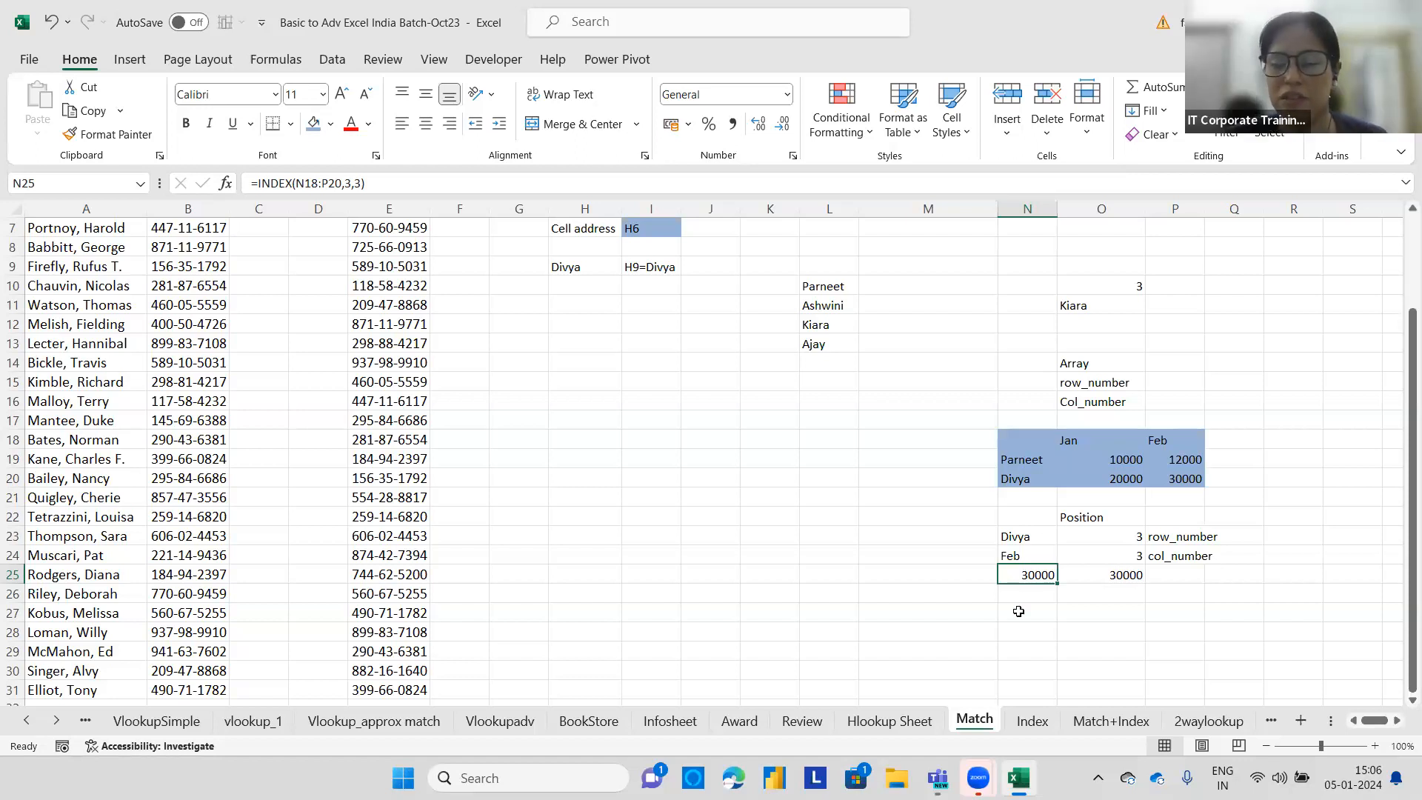
# On the Index sheet, add List data validation to D9 using the size numbers =$B$3:$B$7 as the source.
pyautogui.click(1031, 722)
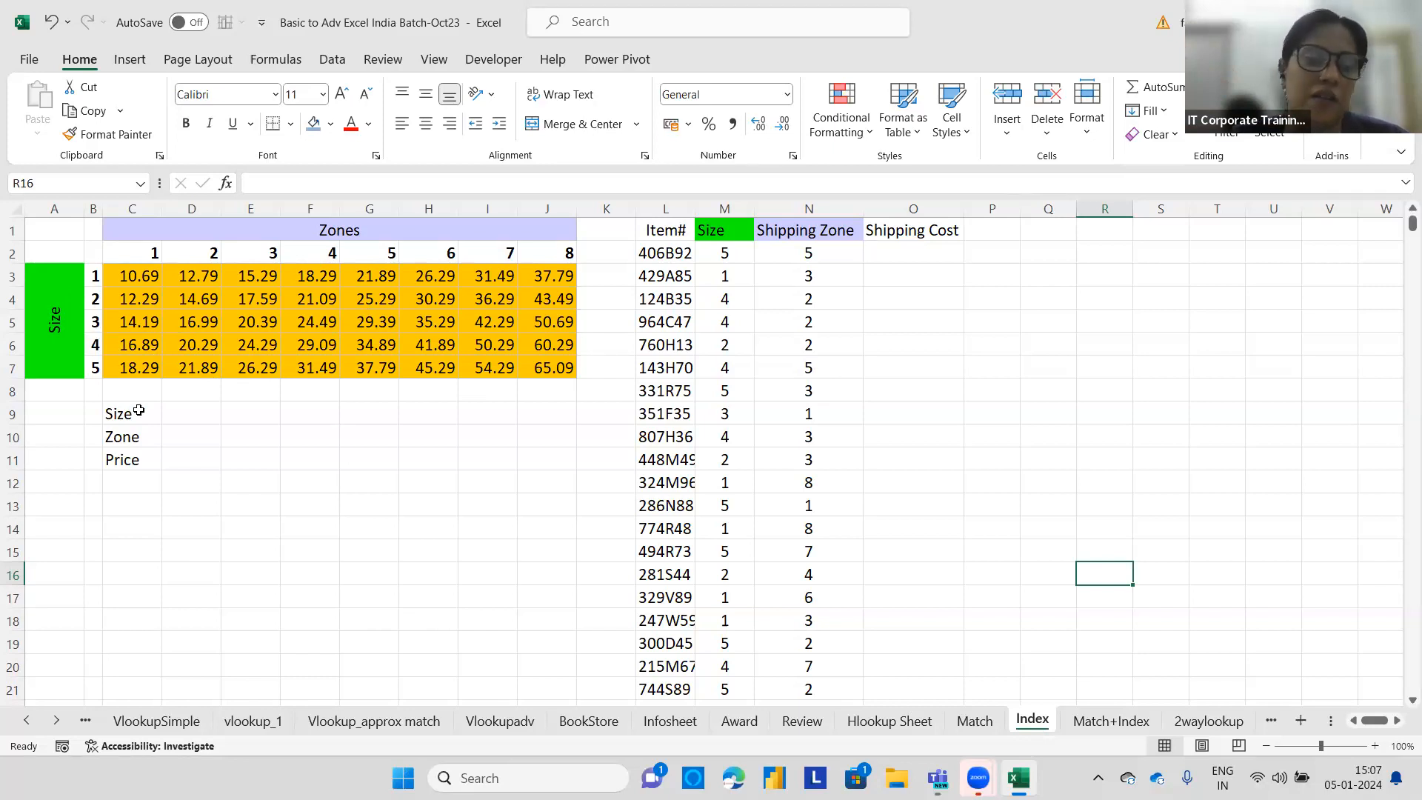
pyautogui.click(191, 414)
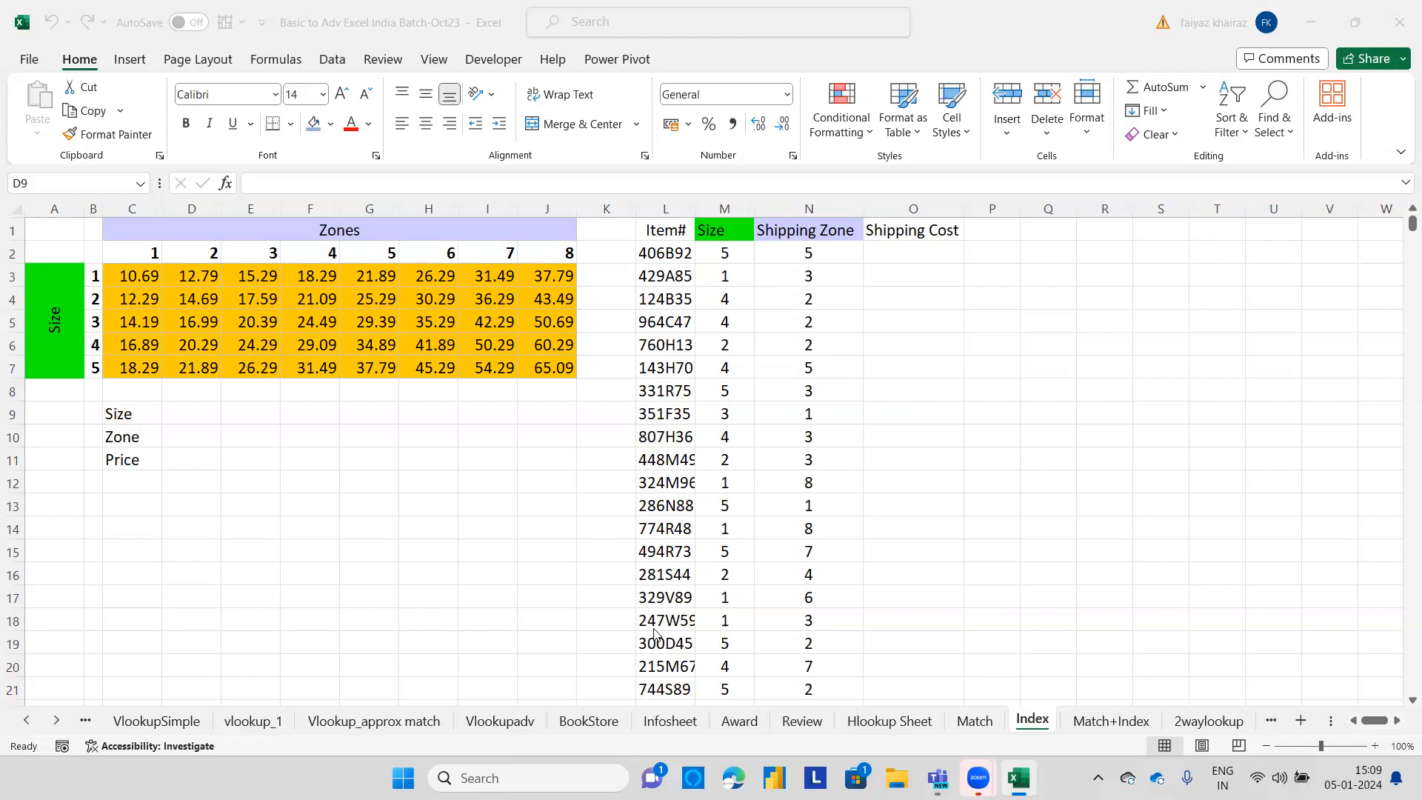
pyautogui.click(210, 416)
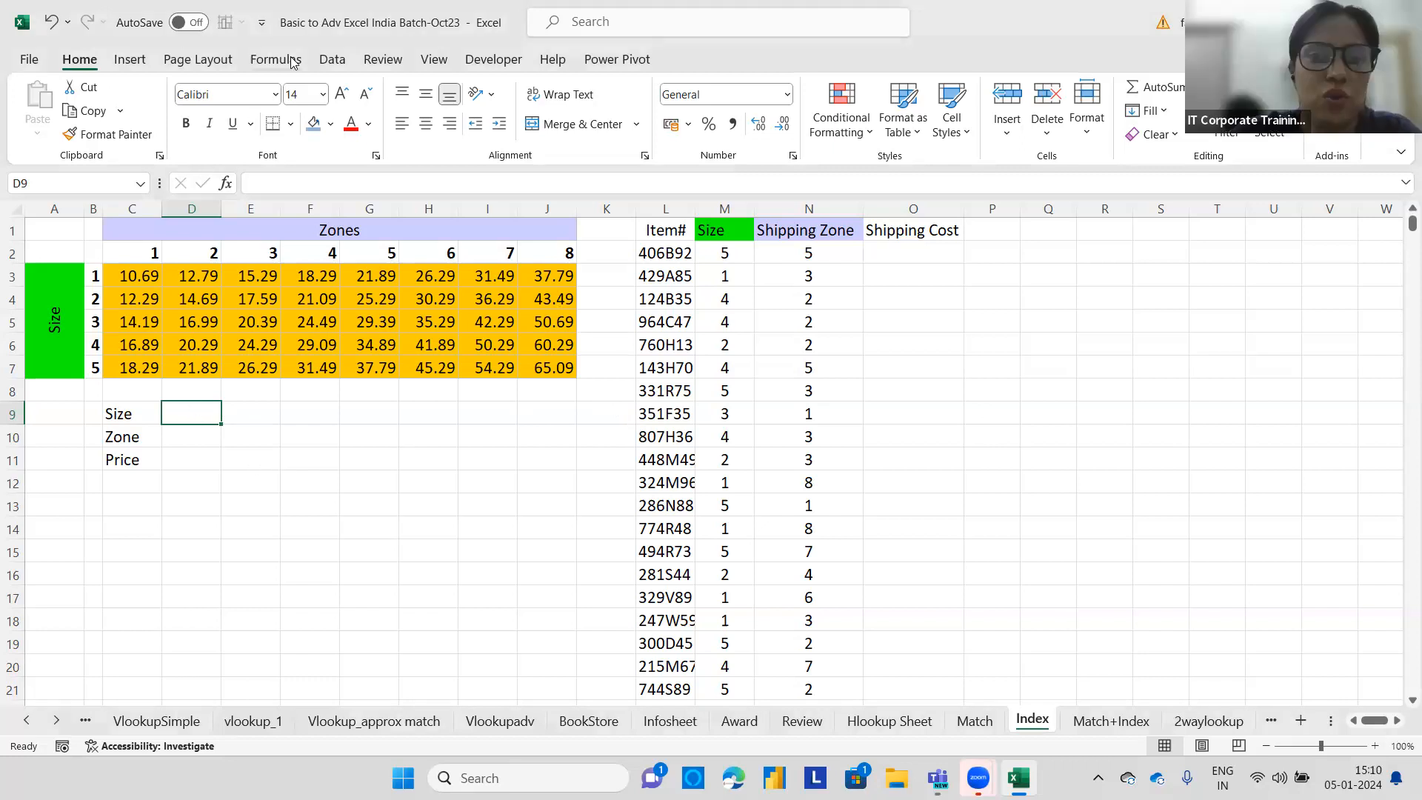
pyautogui.click(332, 59)
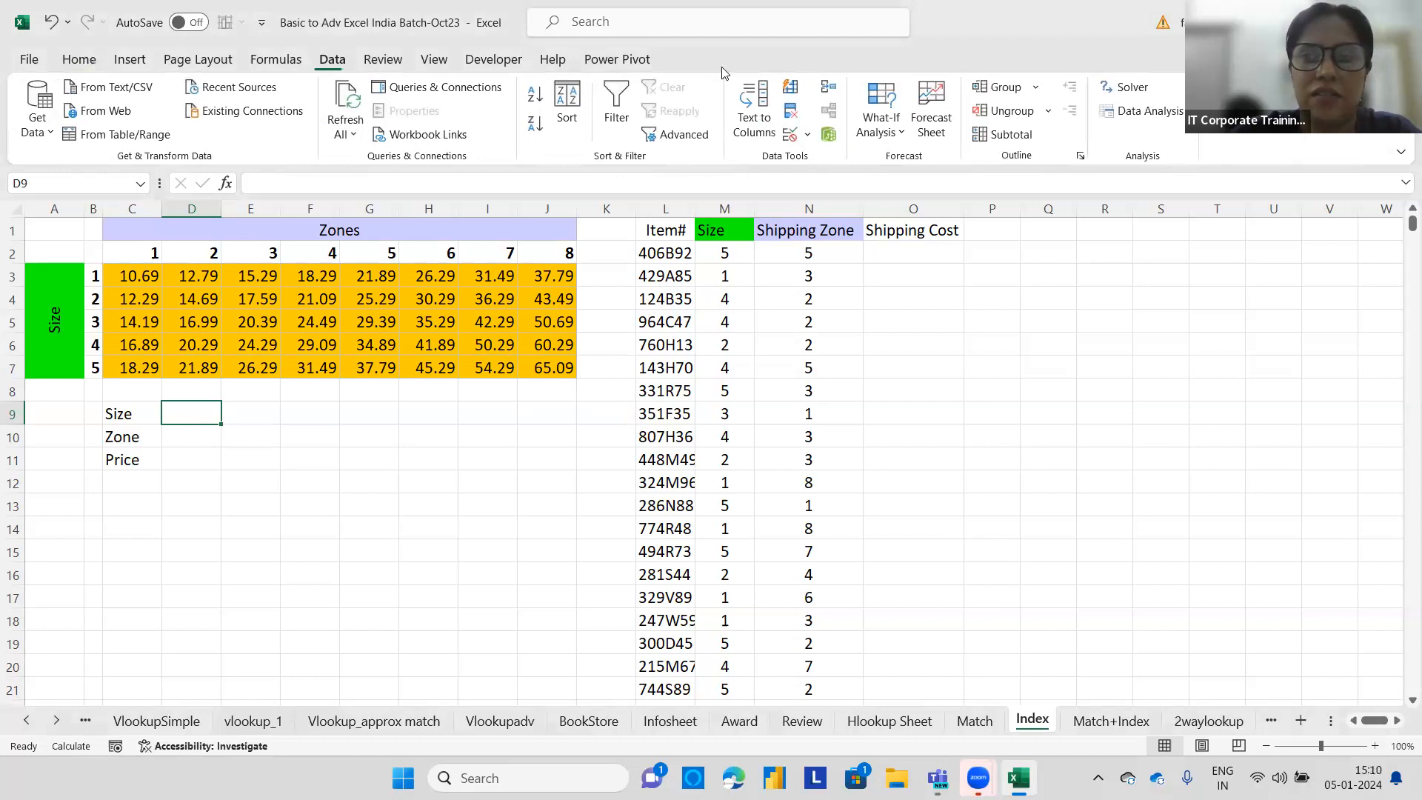
pyautogui.click(808, 139)
pyautogui.click(810, 157)
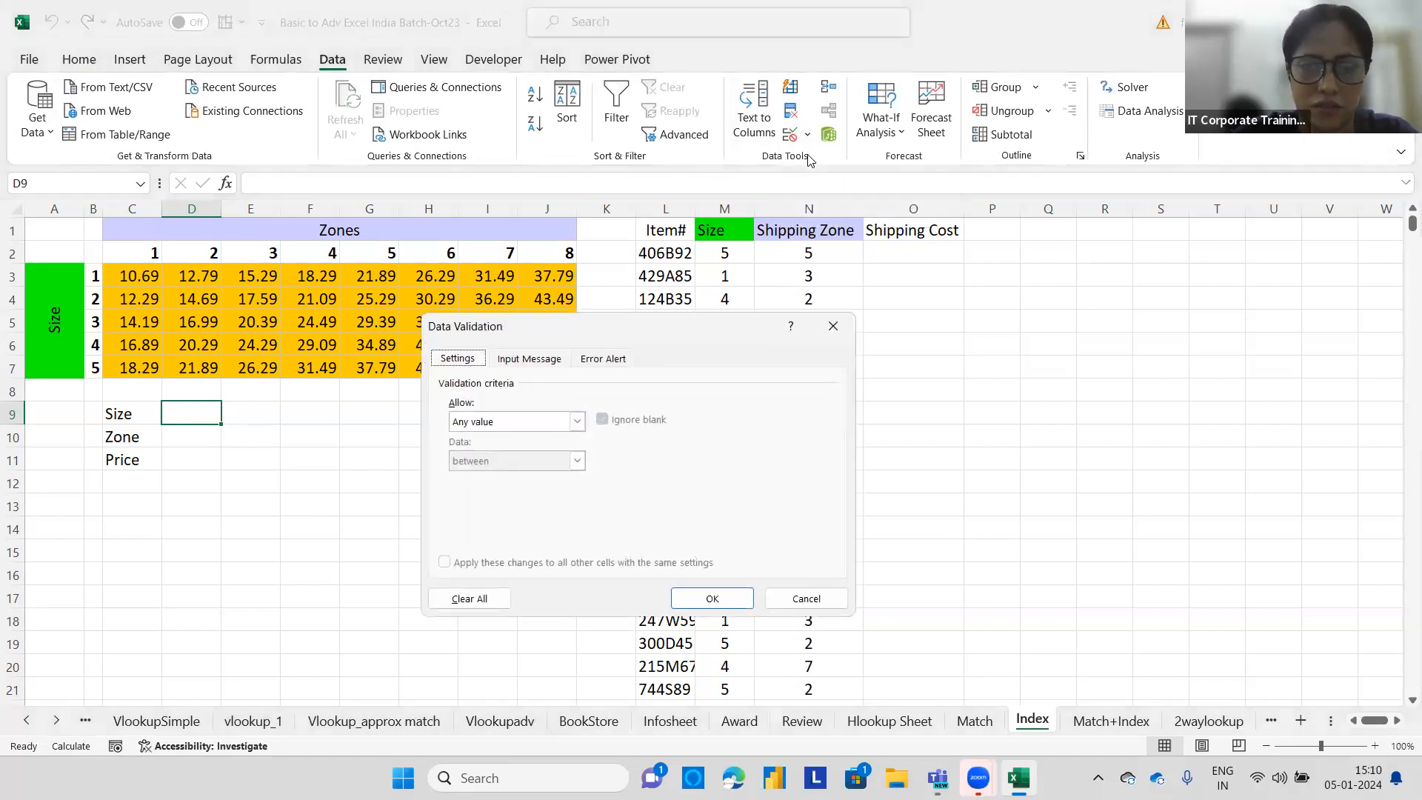
pyautogui.click(578, 423)
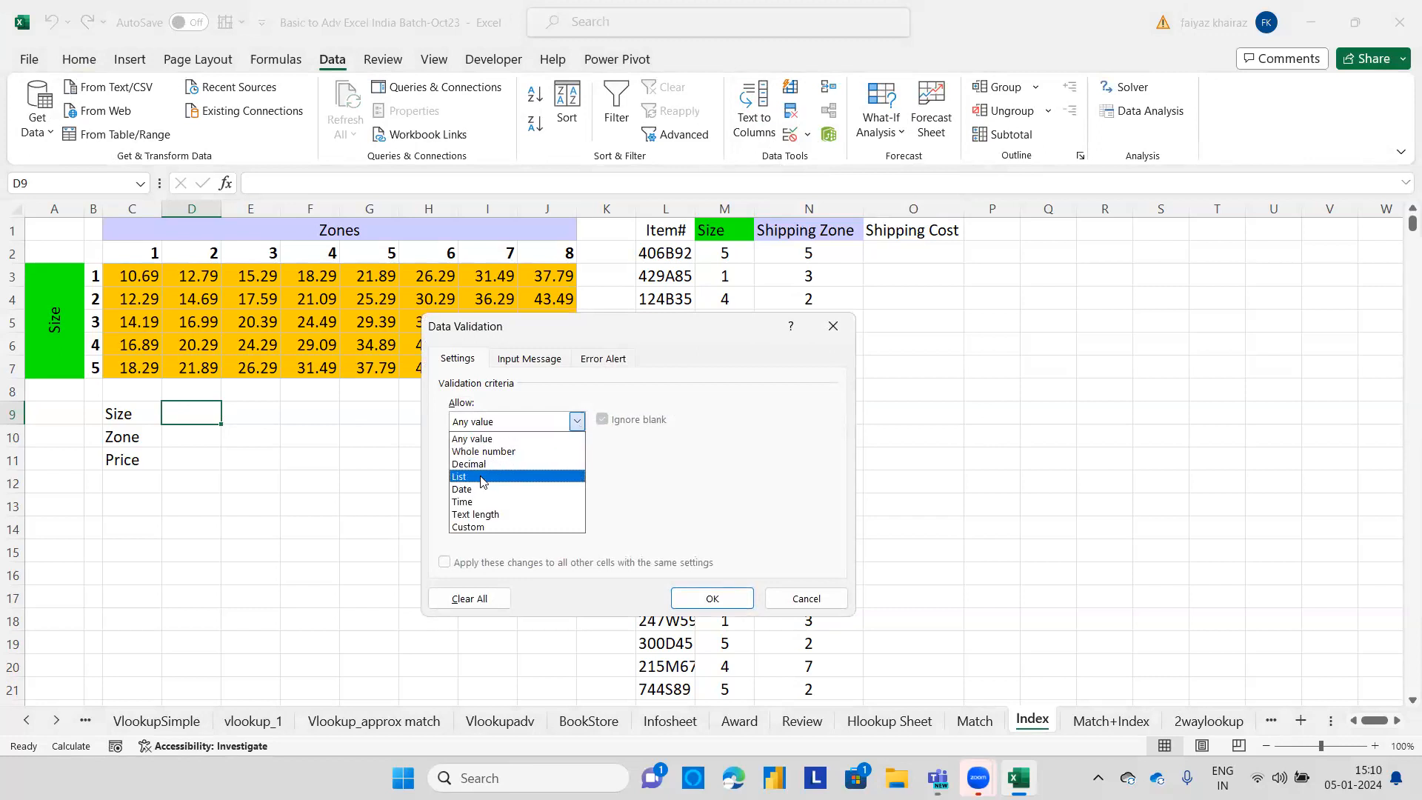
pyautogui.click(567, 476)
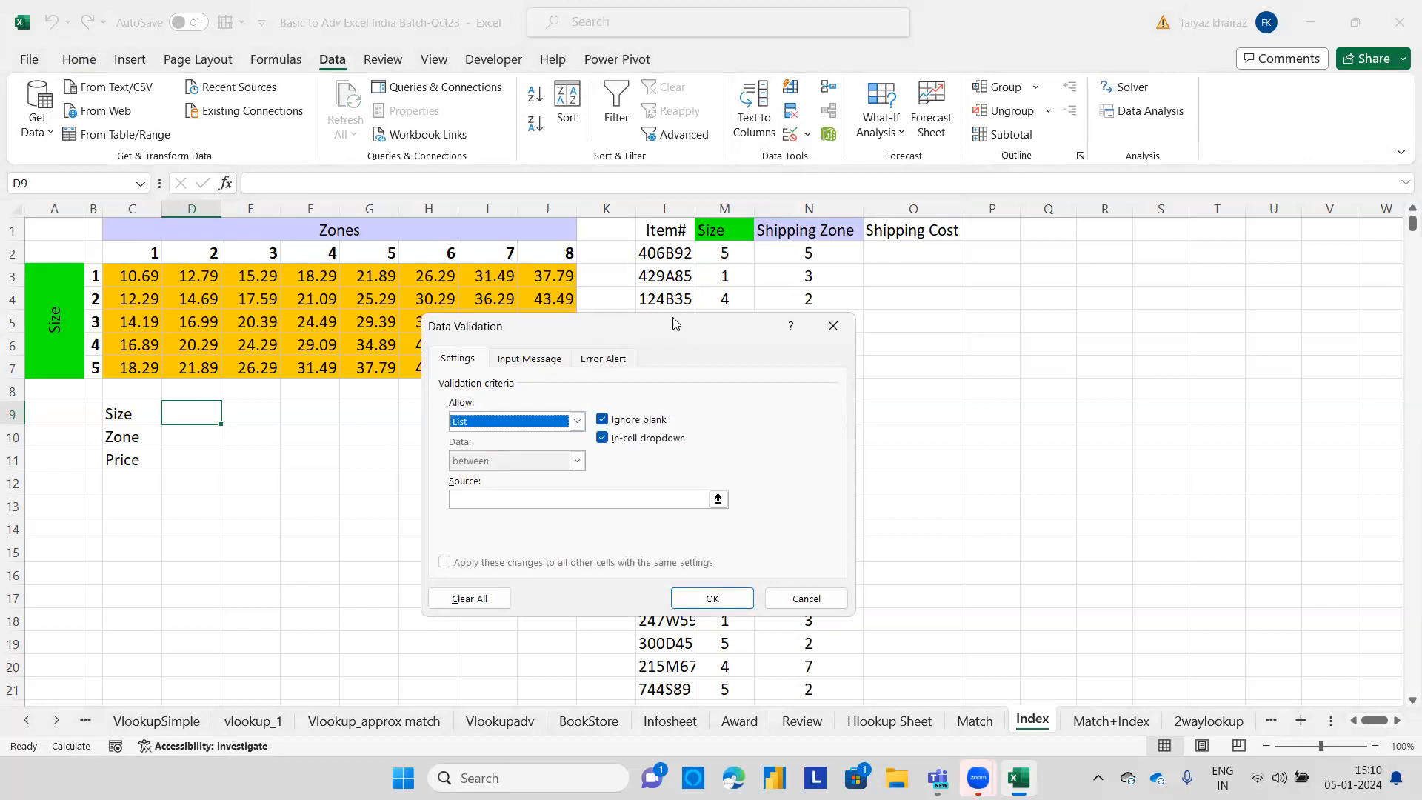
pyautogui.moveTo(671, 327); pyautogui.dragTo(819, 212)
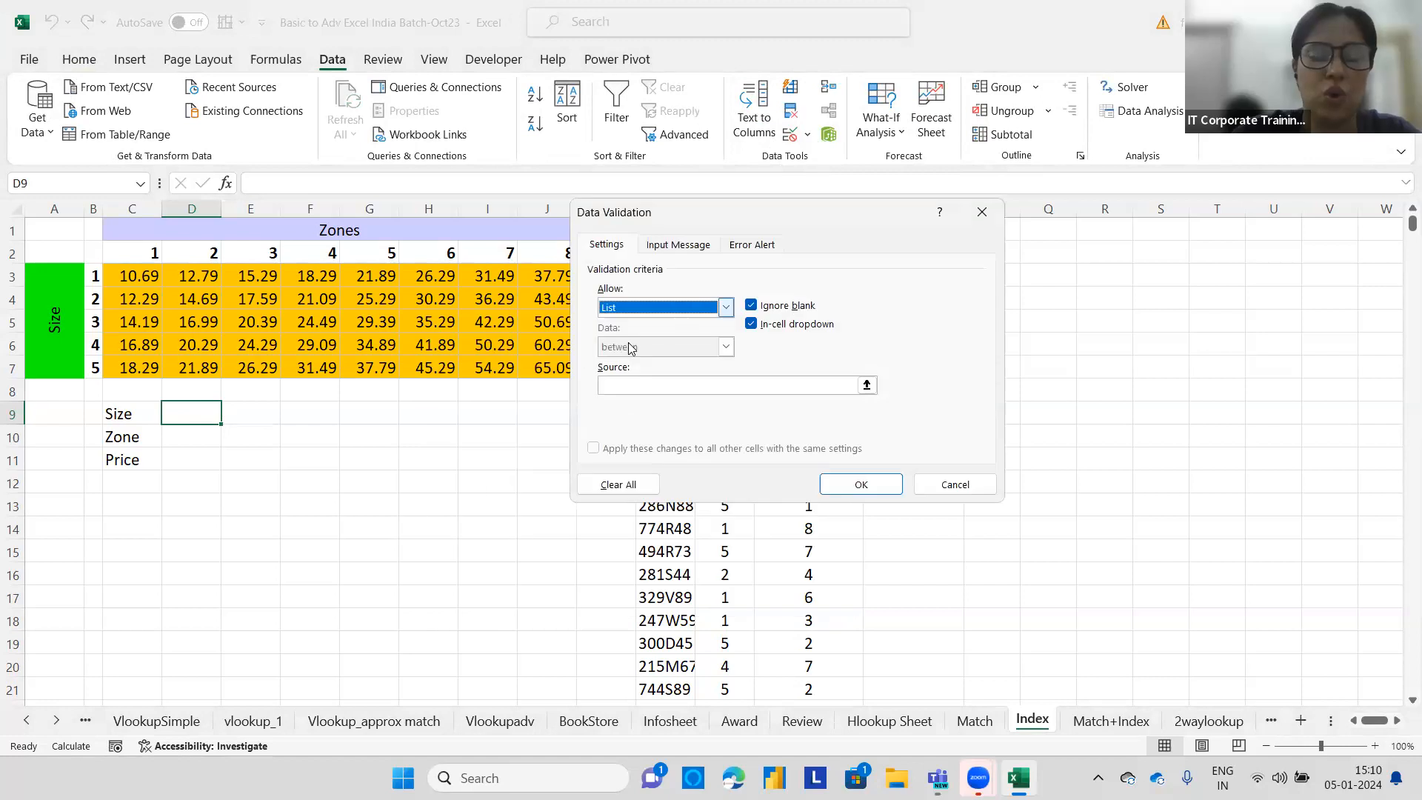
pyautogui.click(622, 386)
pyautogui.moveTo(95, 275); pyautogui.dragTo(97, 368)
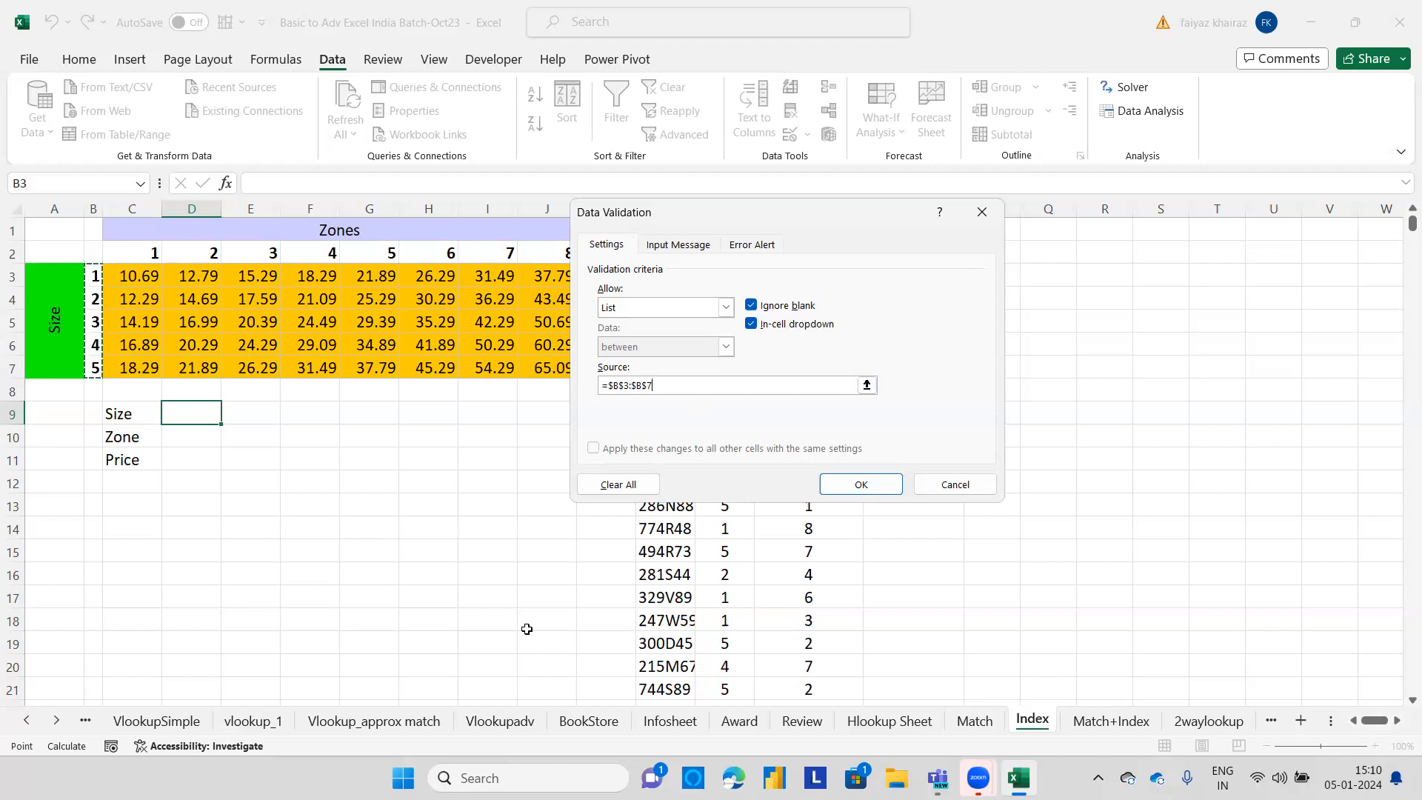
pyautogui.press('Return')
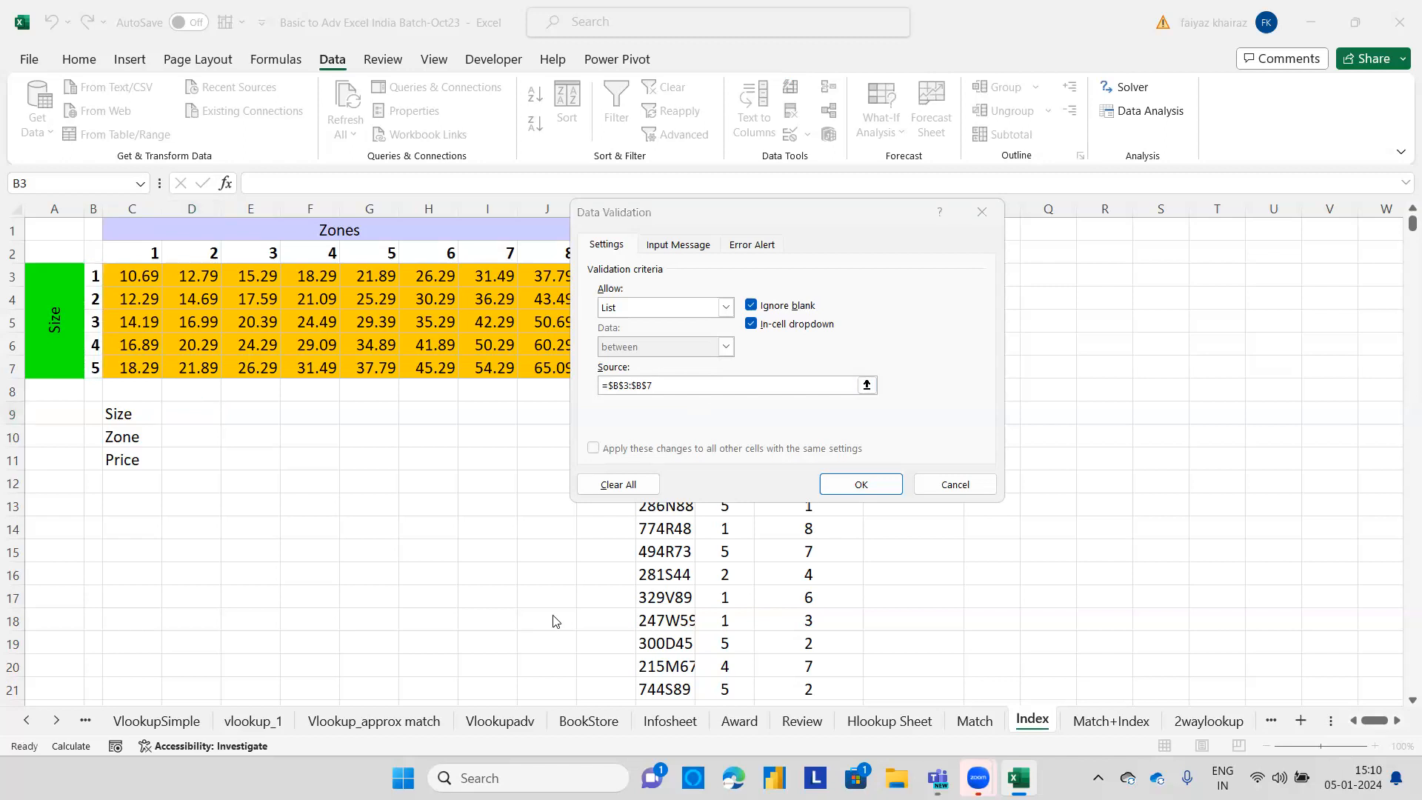
pyautogui.click(709, 385)
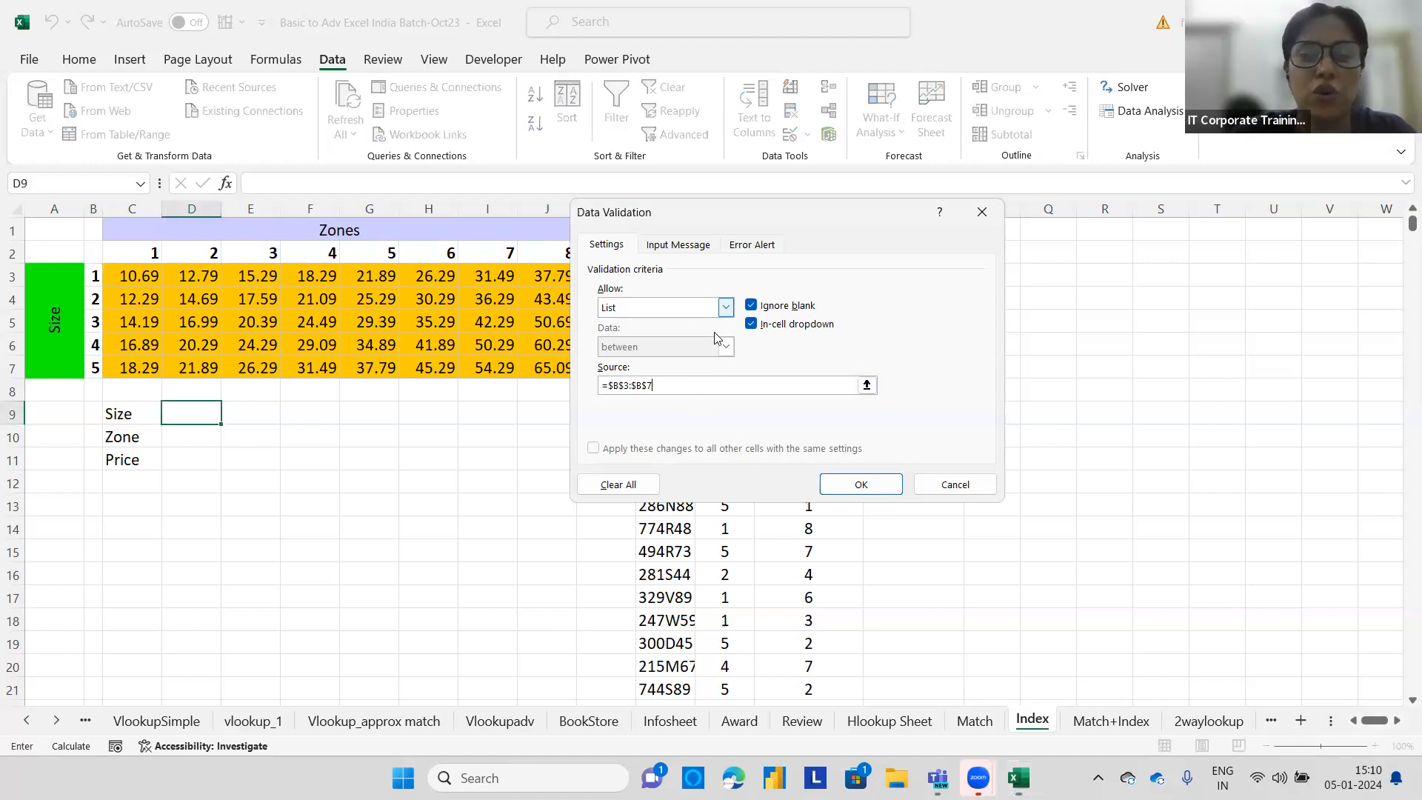
pyautogui.moveTo(857, 216); pyautogui.dragTo(740, 215)
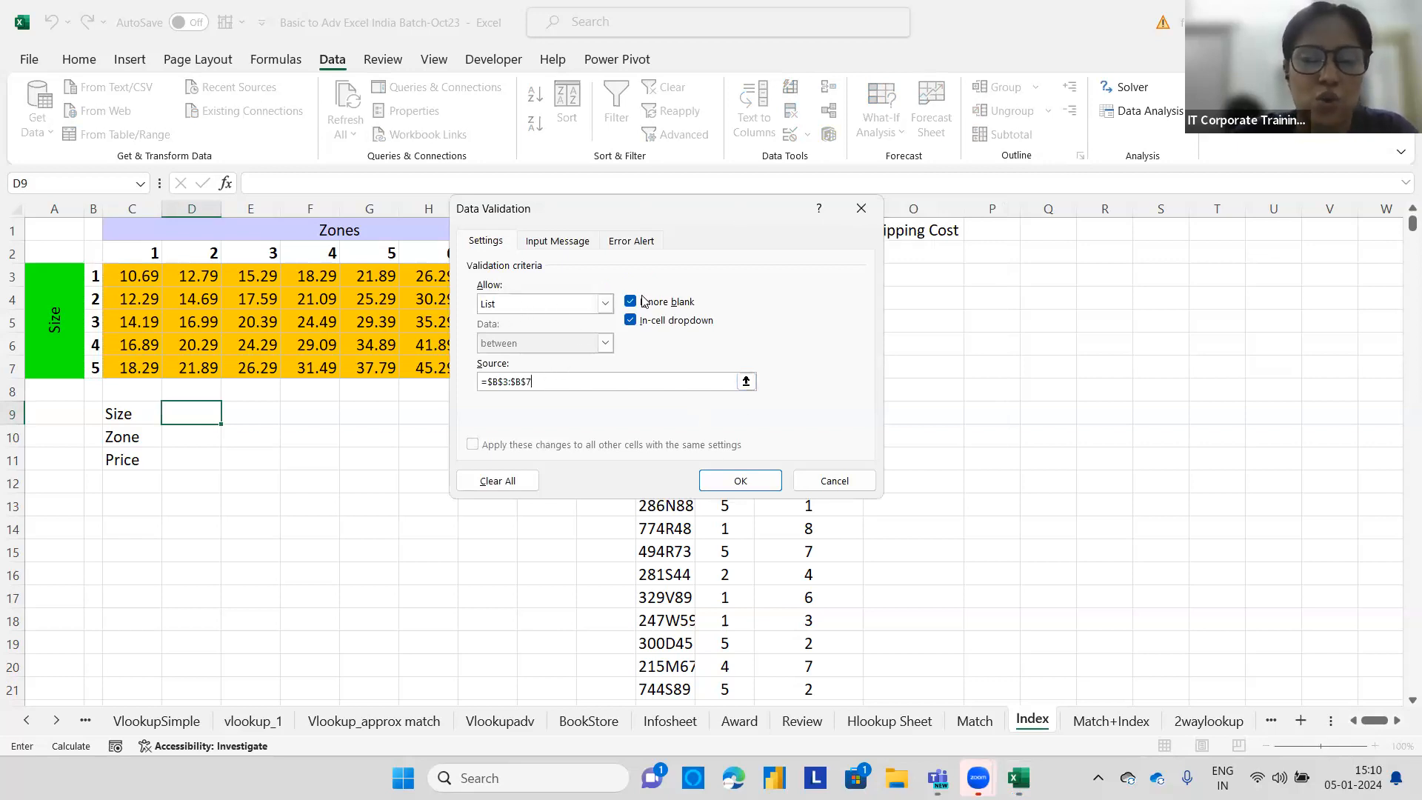
pyautogui.moveTo(724, 215); pyautogui.dragTo(875, 202)
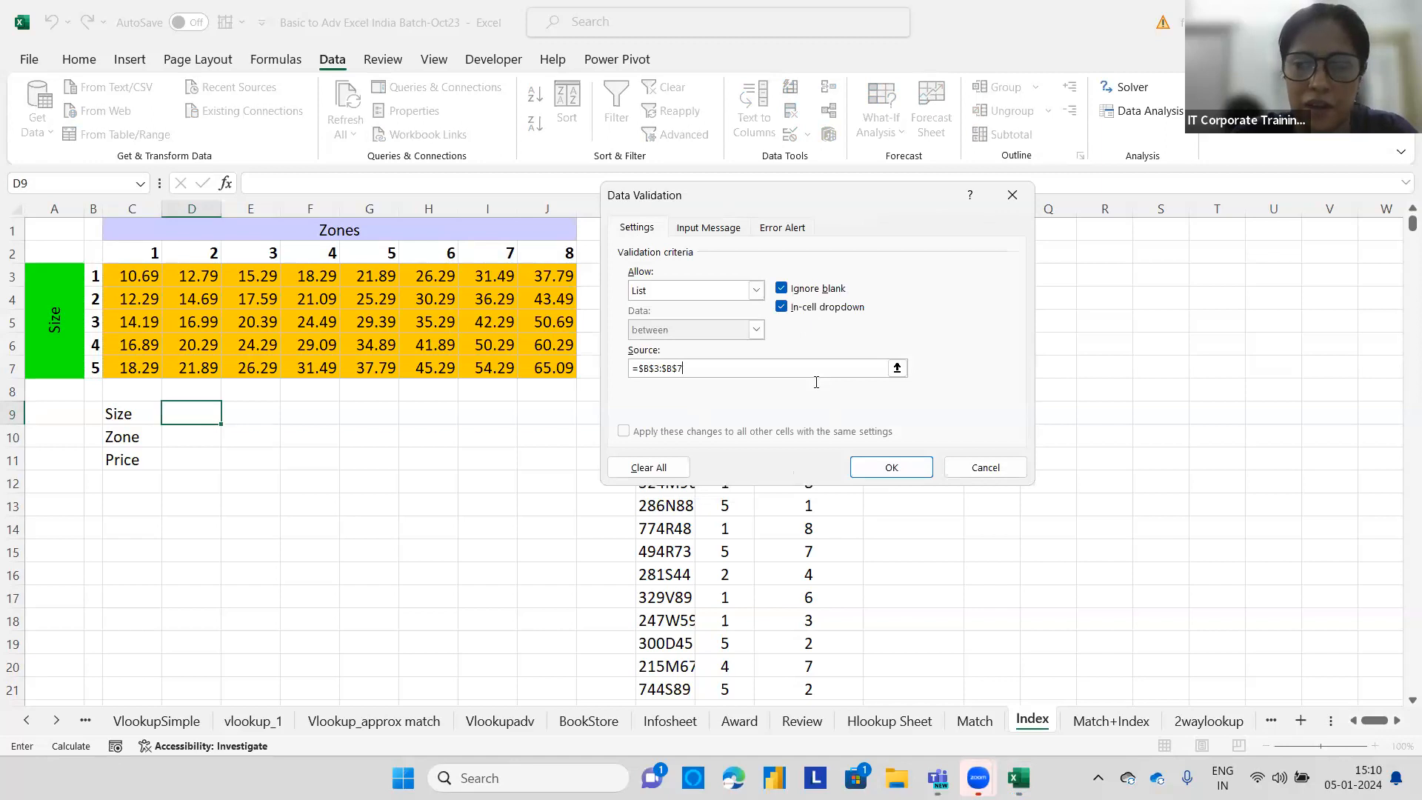
pyautogui.press('BackSpace')
pyautogui.press('BackSpace')
pyautogui.press('BackSpace')
pyautogui.press('BackSpace')
pyautogui.press('BackSpace')
pyautogui.press('BackSpace')
pyautogui.press('BackSpace')
pyautogui.press('BackSpace')
pyautogui.press('BackSpace')
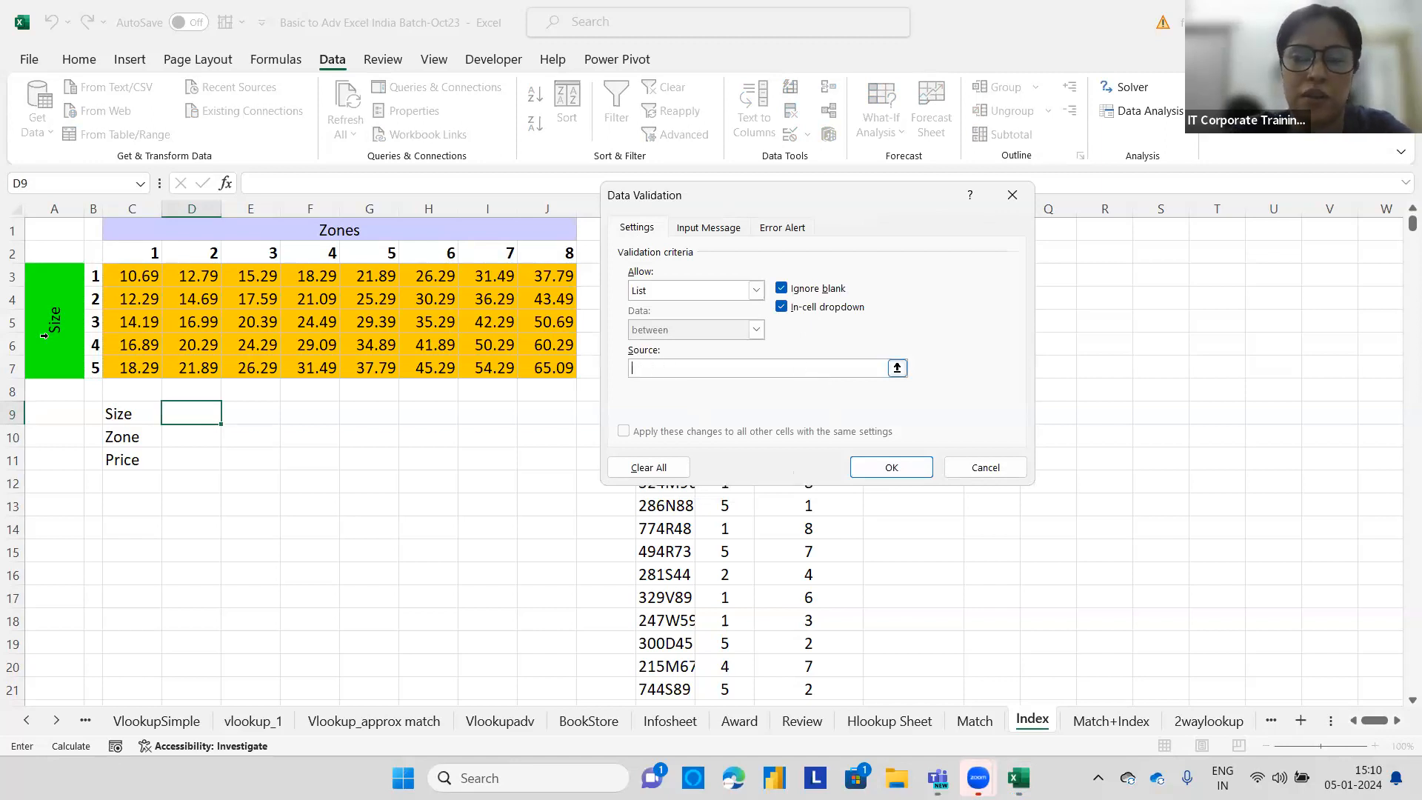
pyautogui.moveTo(97, 271); pyautogui.dragTo(95, 368)
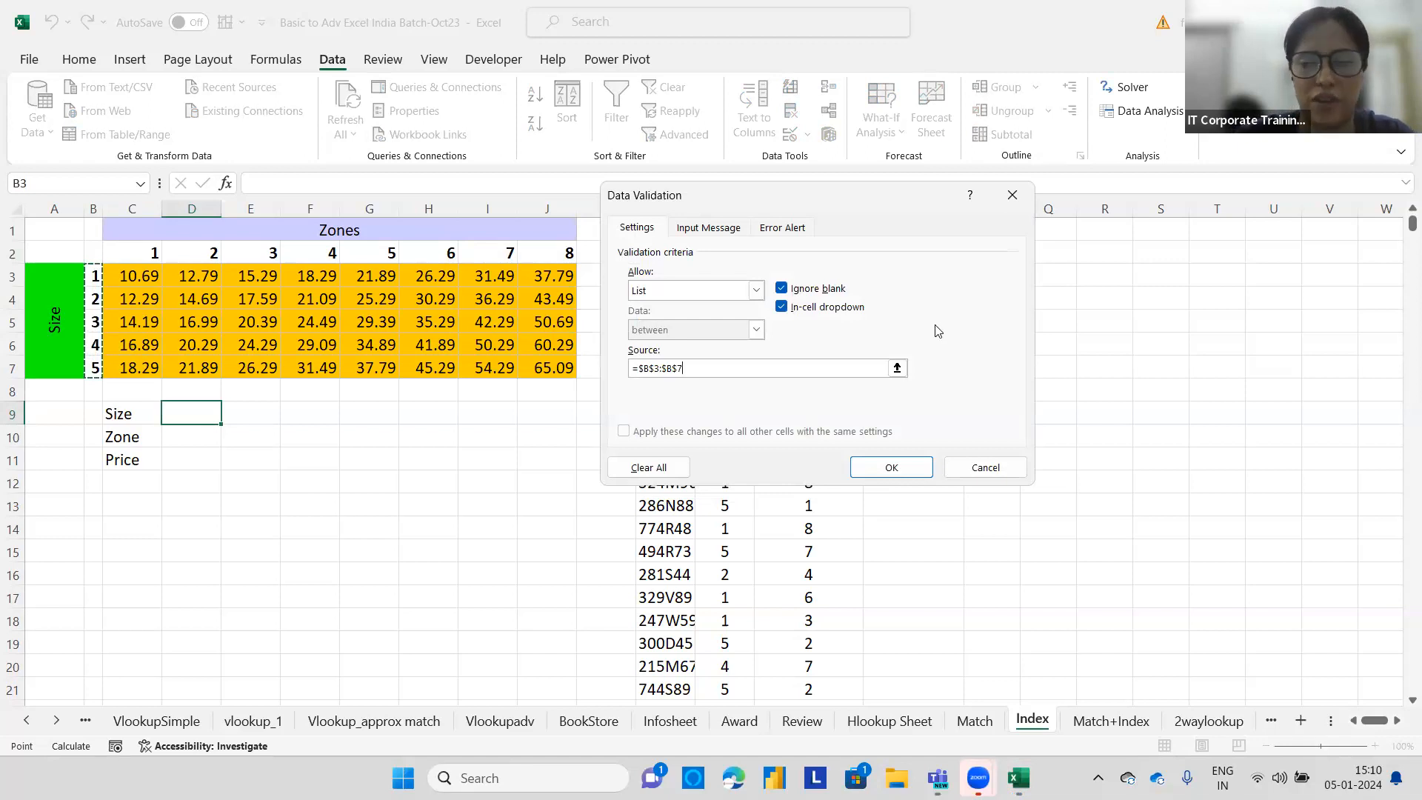
pyautogui.click(888, 464)
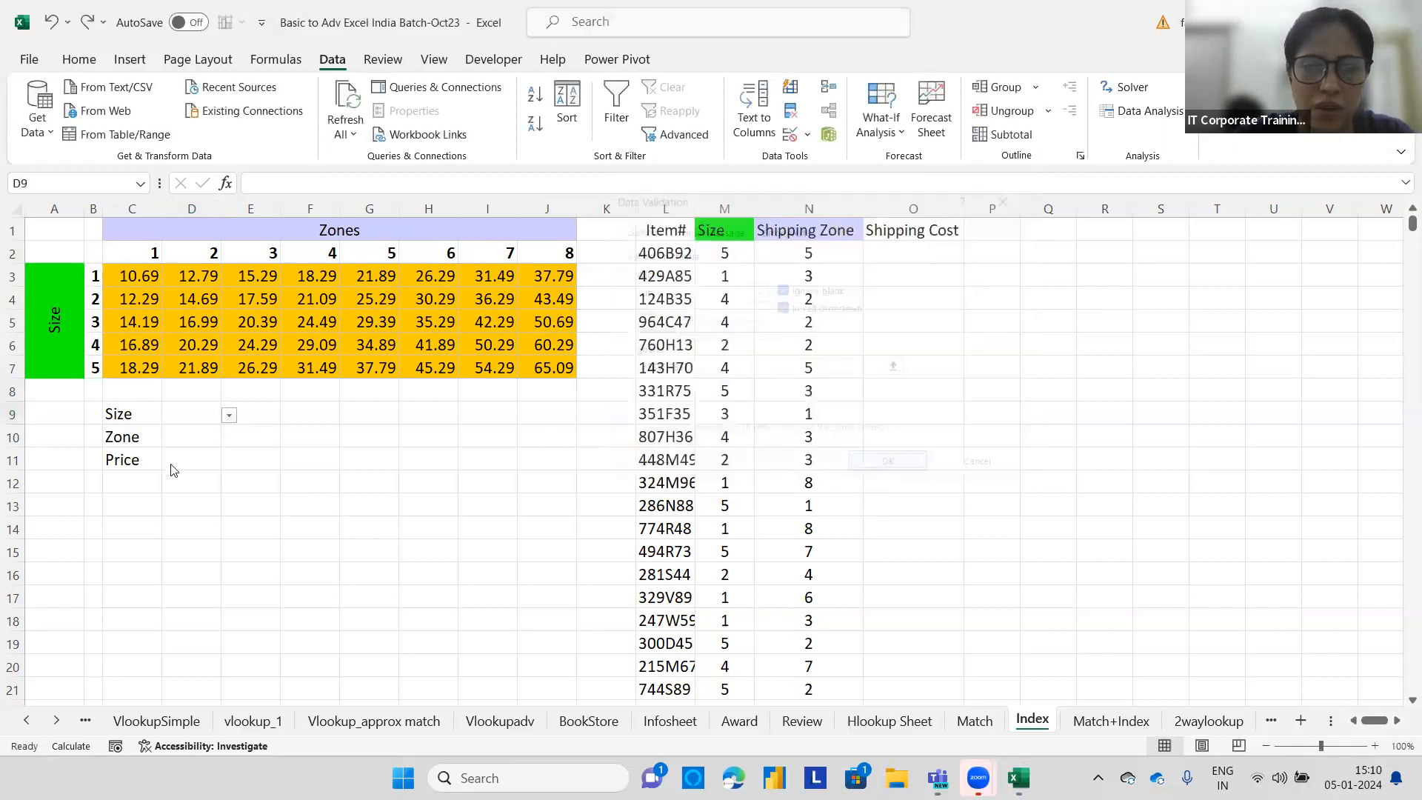
# Pick size 3 from D9's dropdown list.
pyautogui.click(229, 416)
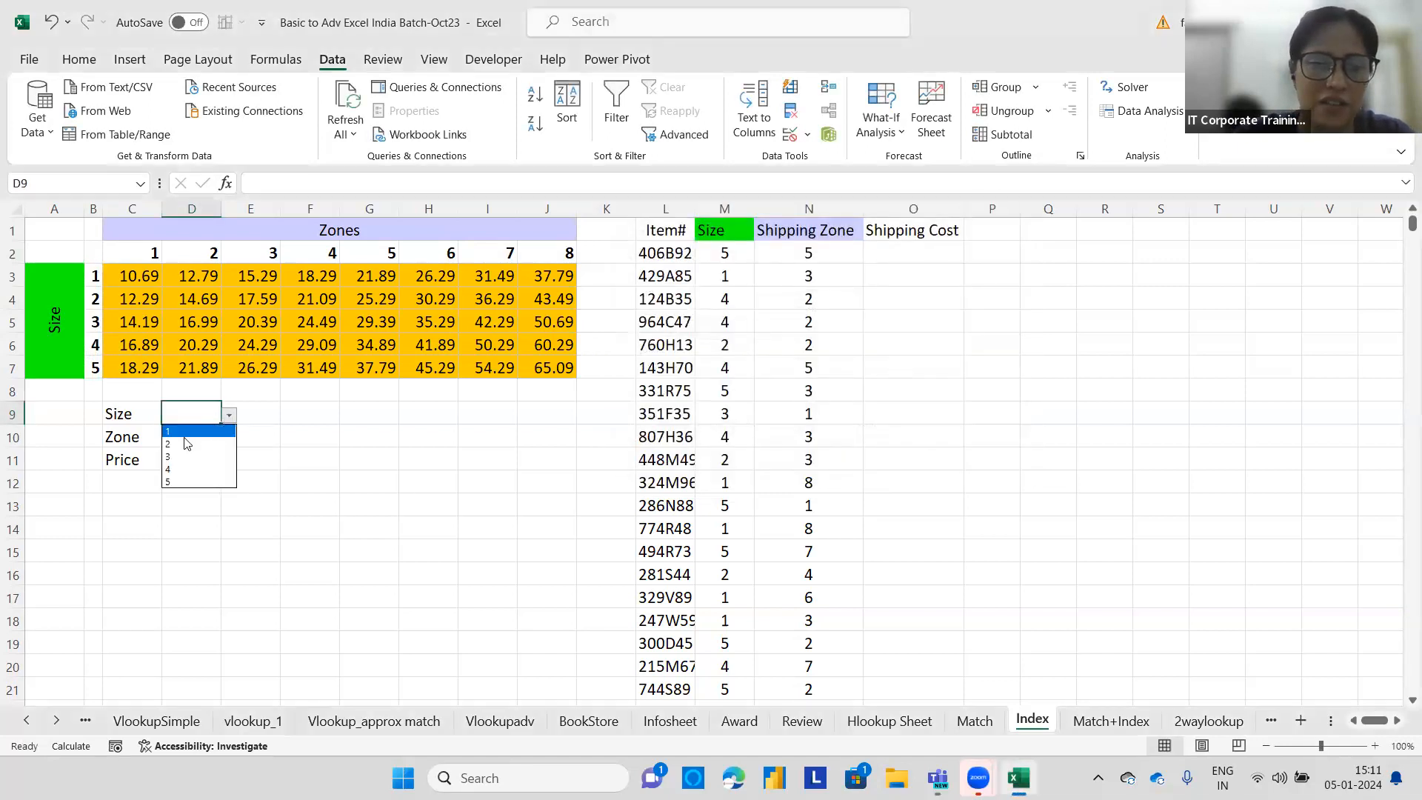
pyautogui.click(171, 450)
pyautogui.click(170, 439)
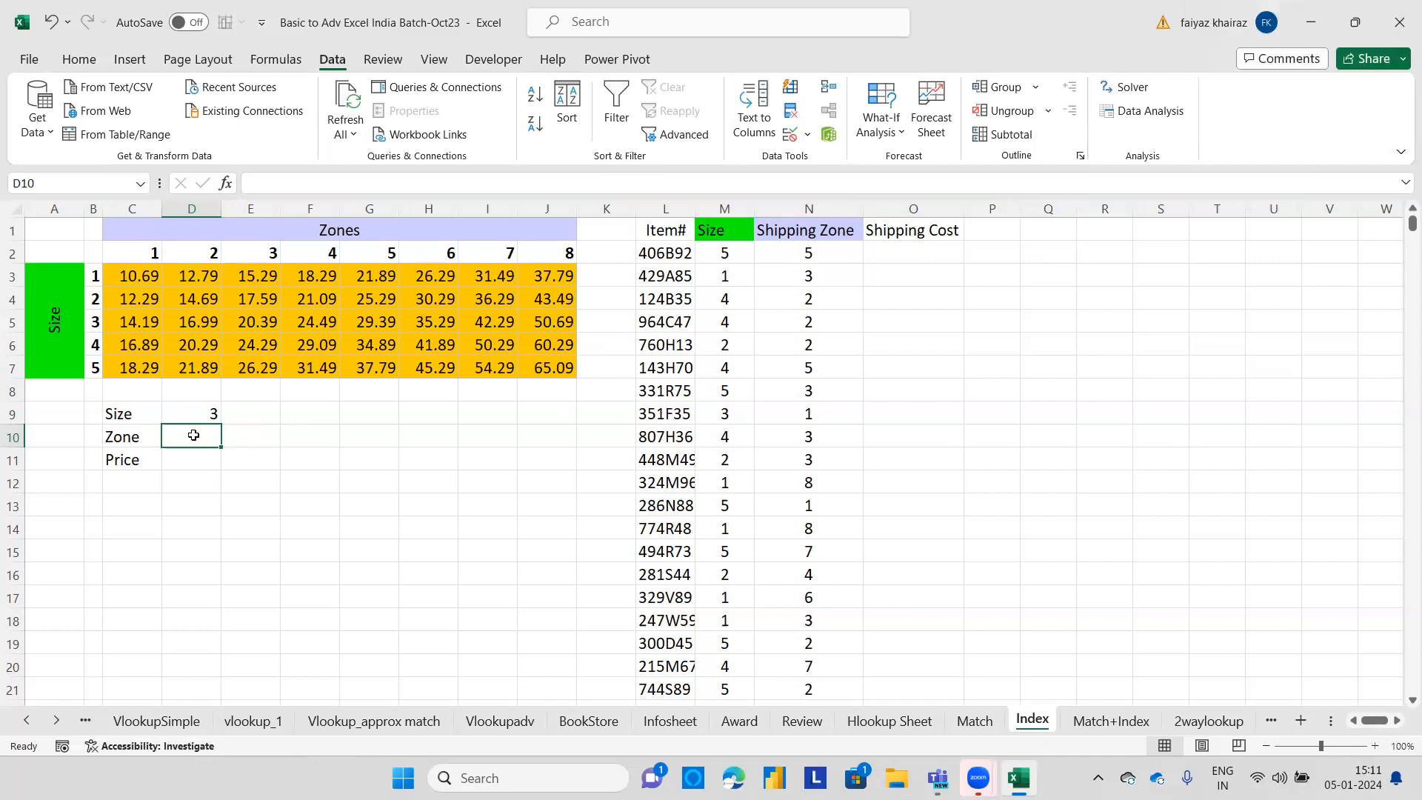
# Add List data validation to D10 using the zone numbers =$C$2:$J$2 as the source, and pick zone 4 from its dropdown.
pyautogui.click(810, 136)
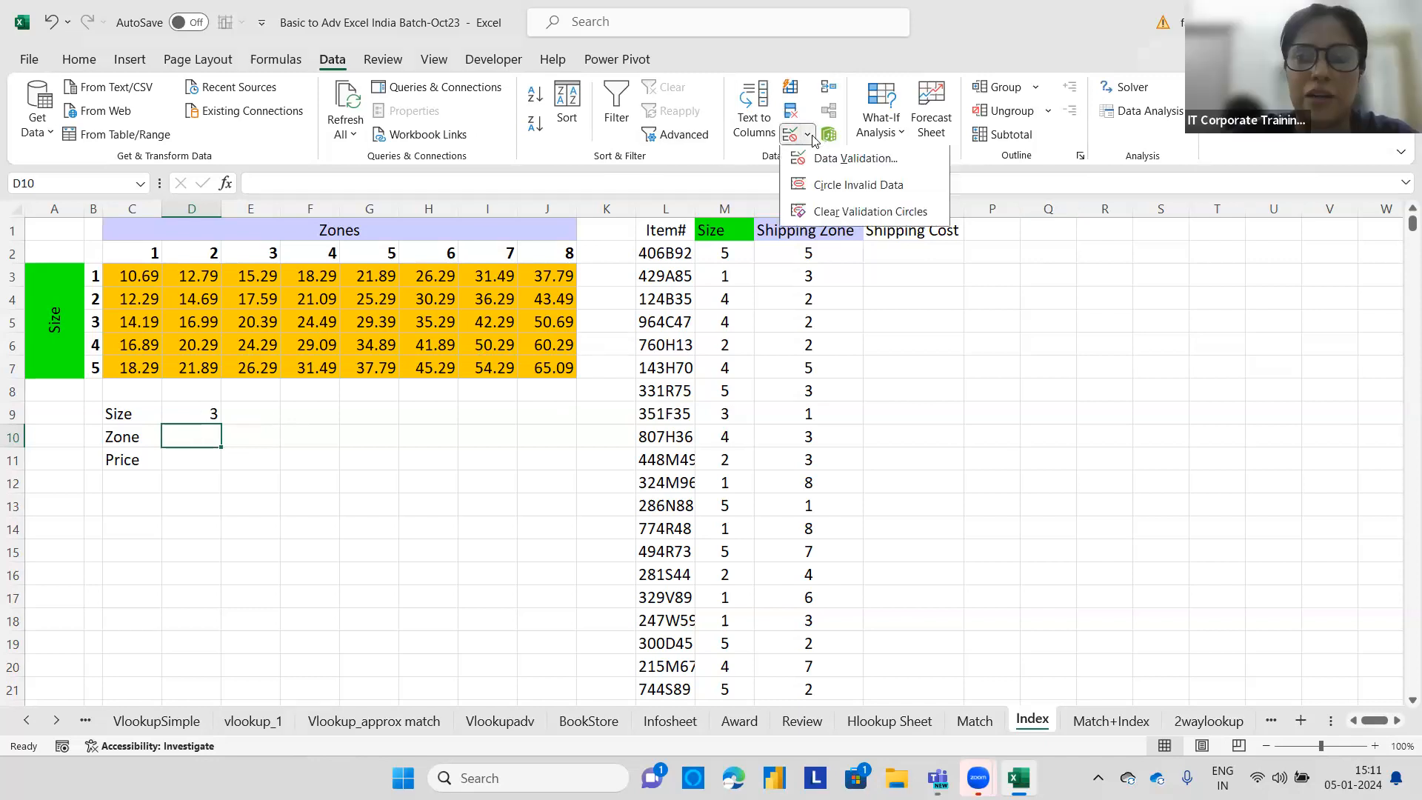
pyautogui.click(848, 159)
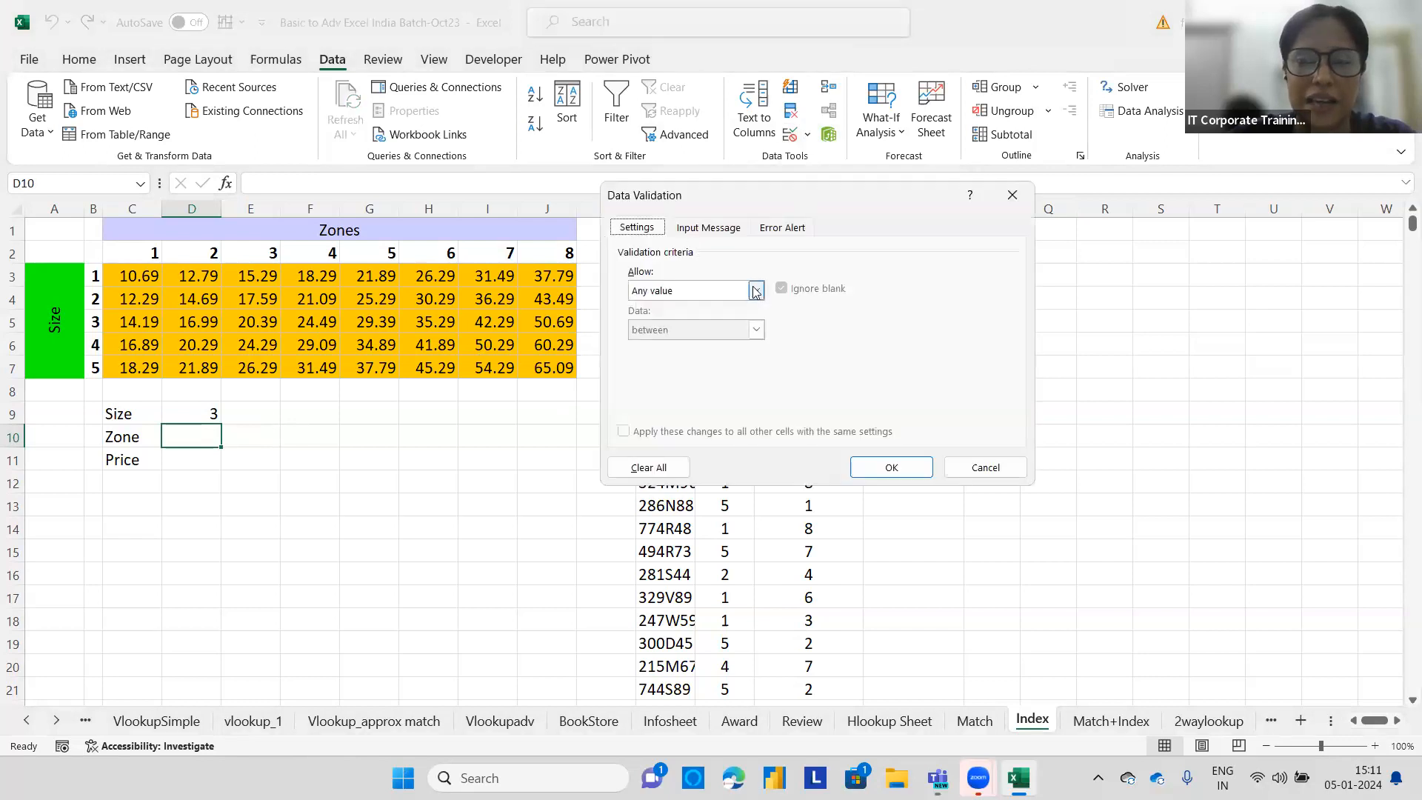
pyautogui.click(755, 291)
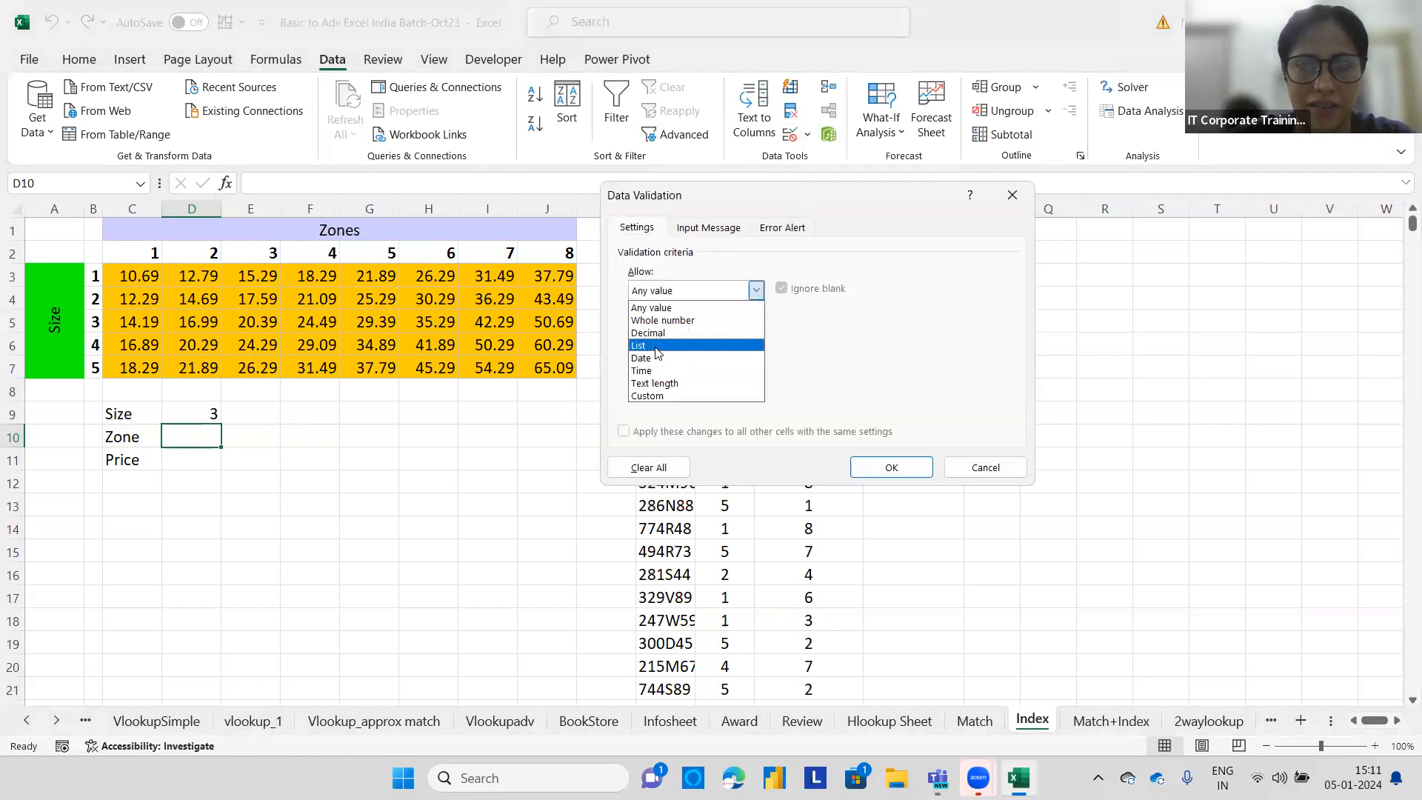
pyautogui.click(657, 347)
pyautogui.click(690, 369)
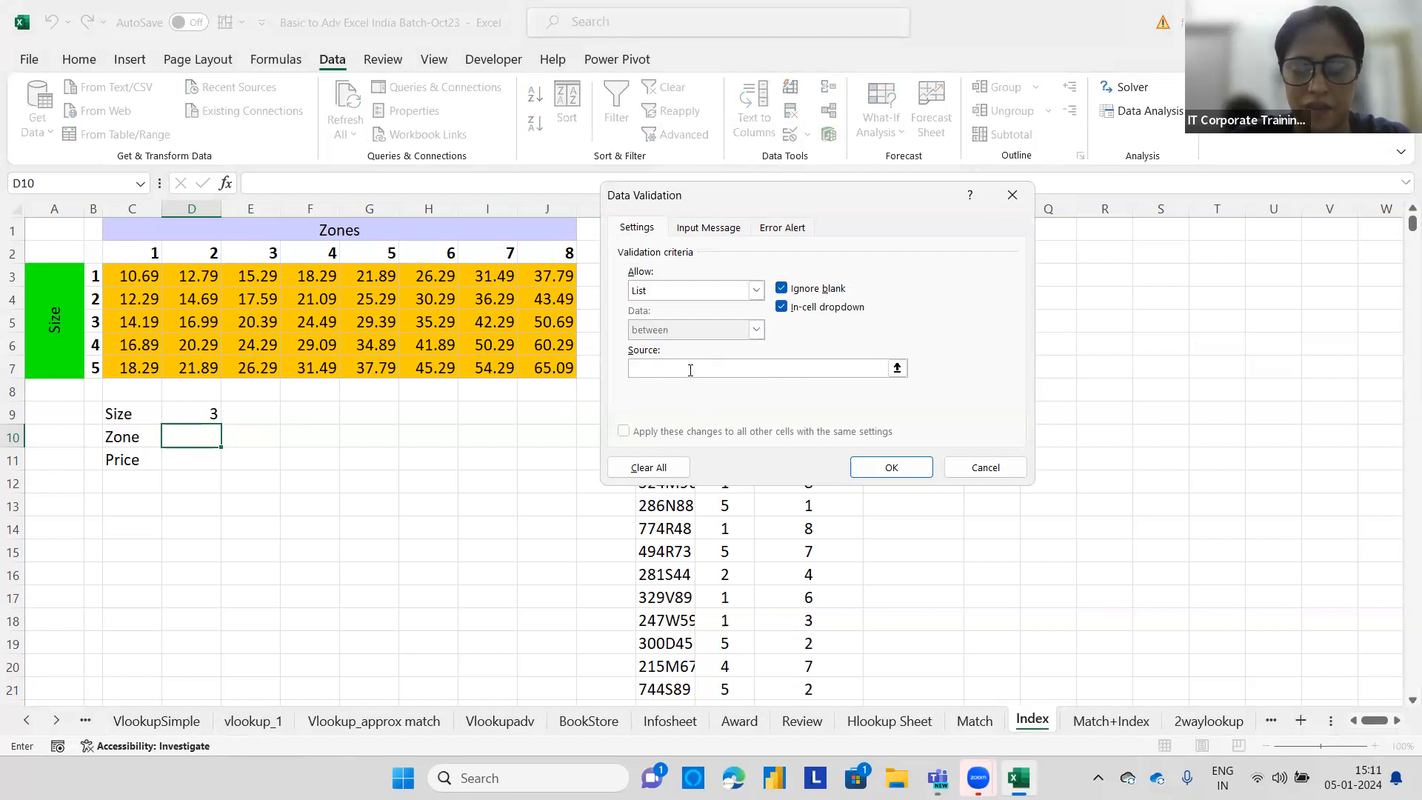
pyautogui.click(154, 253)
pyautogui.keyDown('shift'); pyautogui.click(550, 252); pyautogui.keyUp('shift')
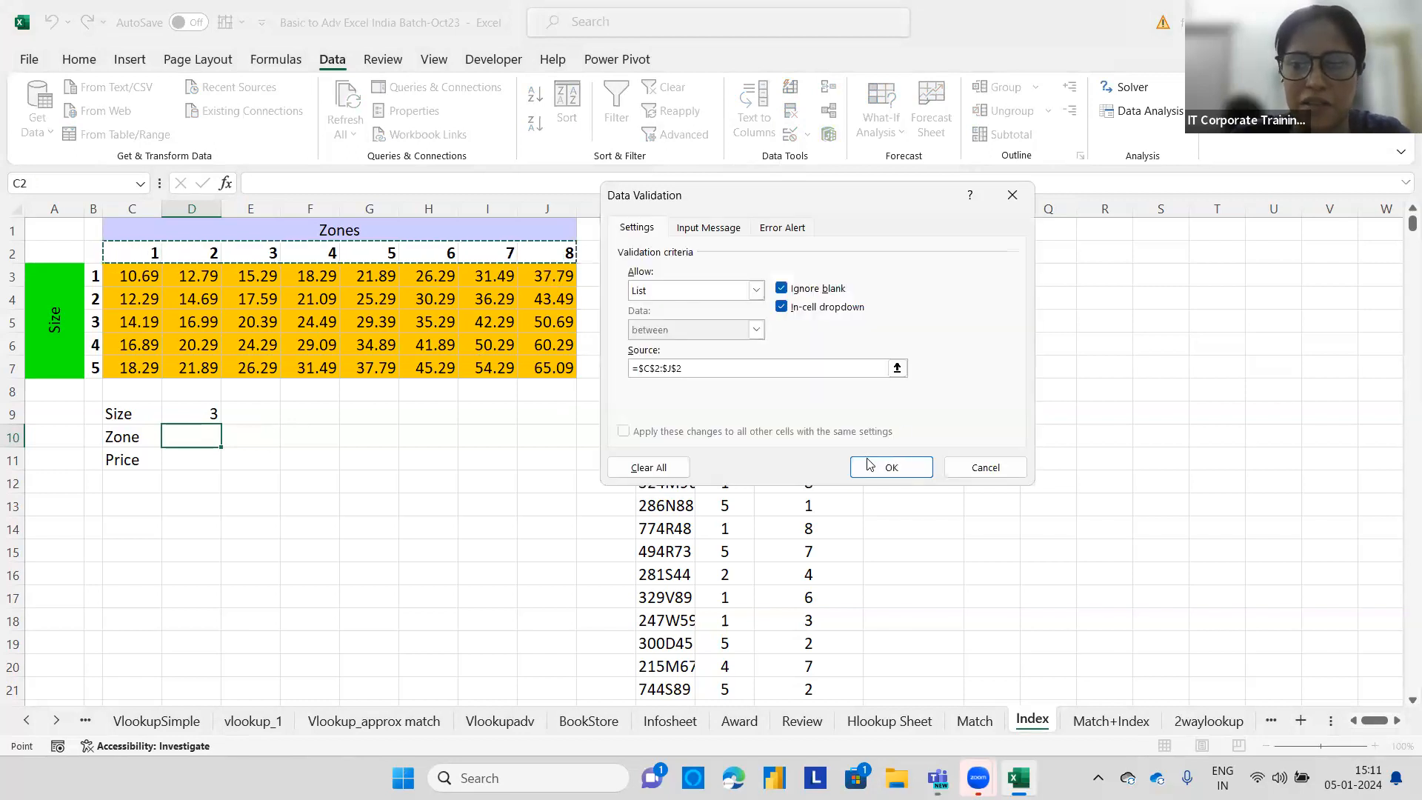
pyautogui.click(868, 467)
pyautogui.click(230, 437)
pyautogui.click(168, 491)
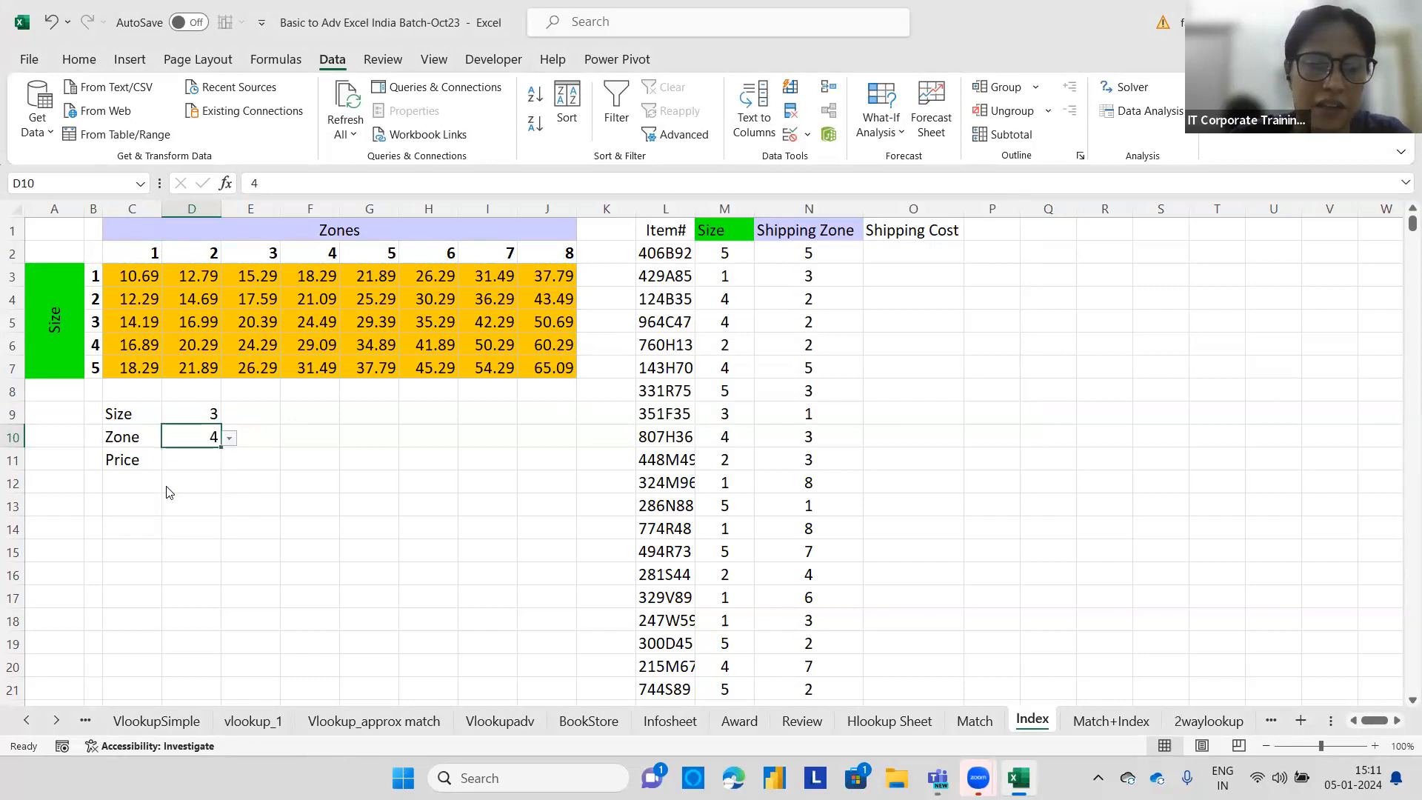
# Enter =index(C3:J7,D9,D10) in D11 to return the price for the chosen size and zone.
pyautogui.click(208, 466)
pyautogui.write('=')
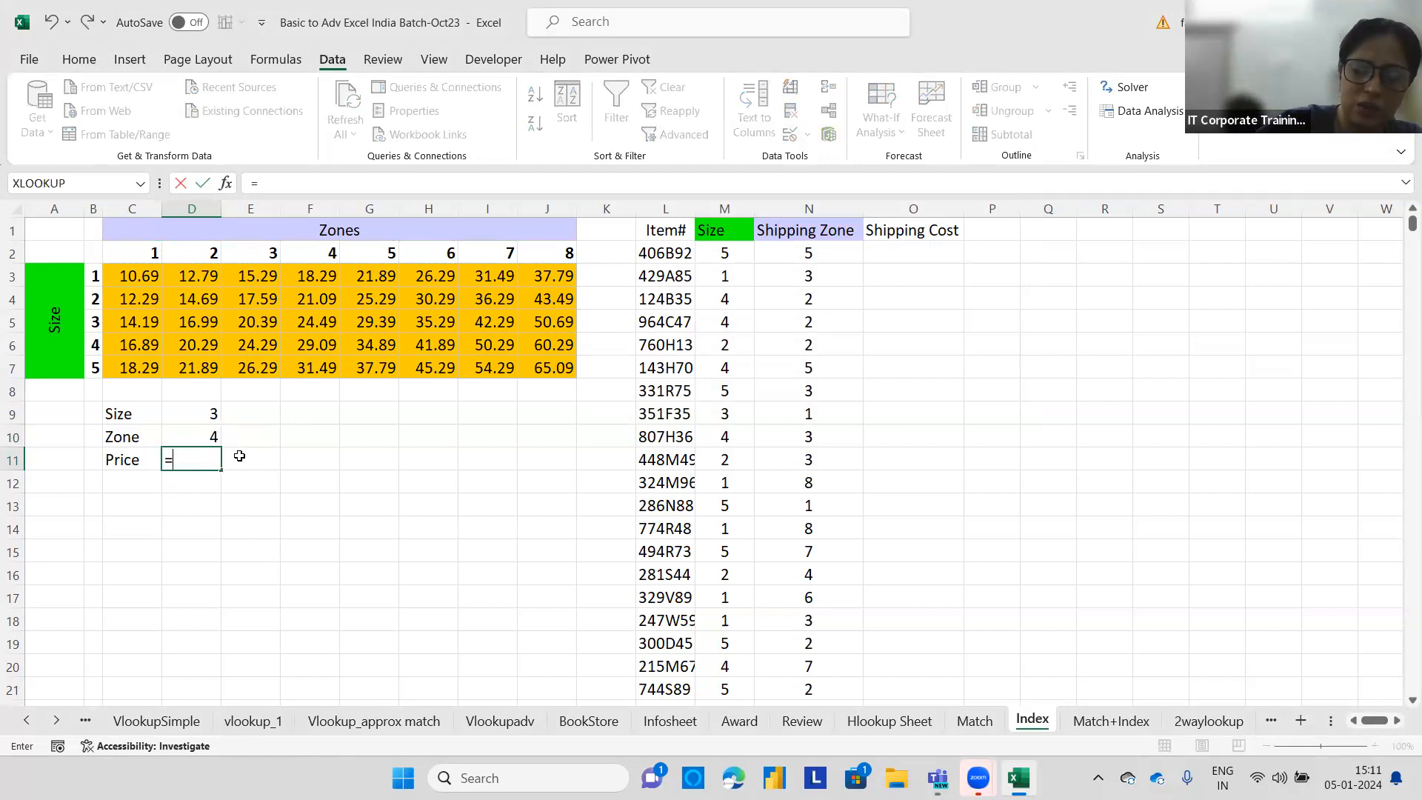
pyautogui.write('index')
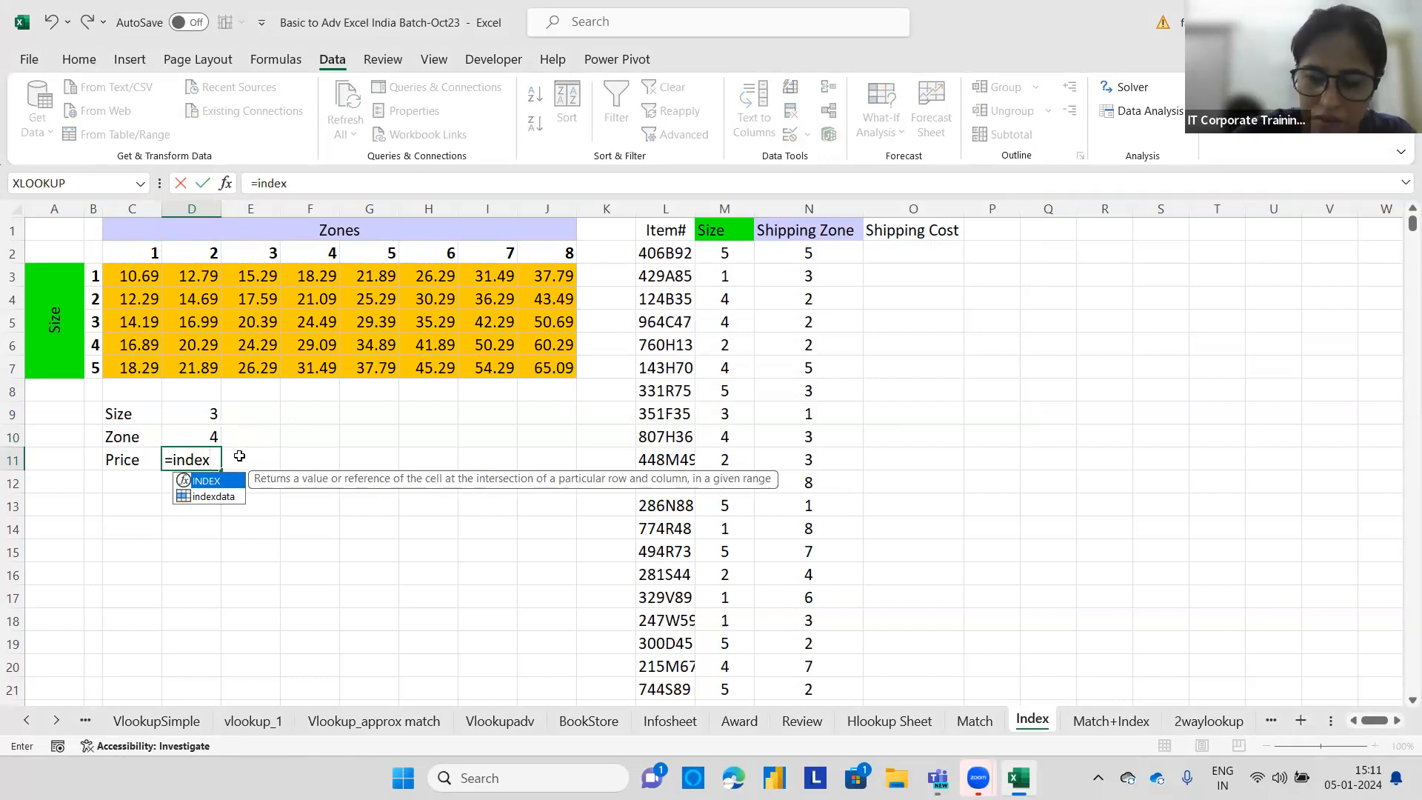
pyautogui.write('(')
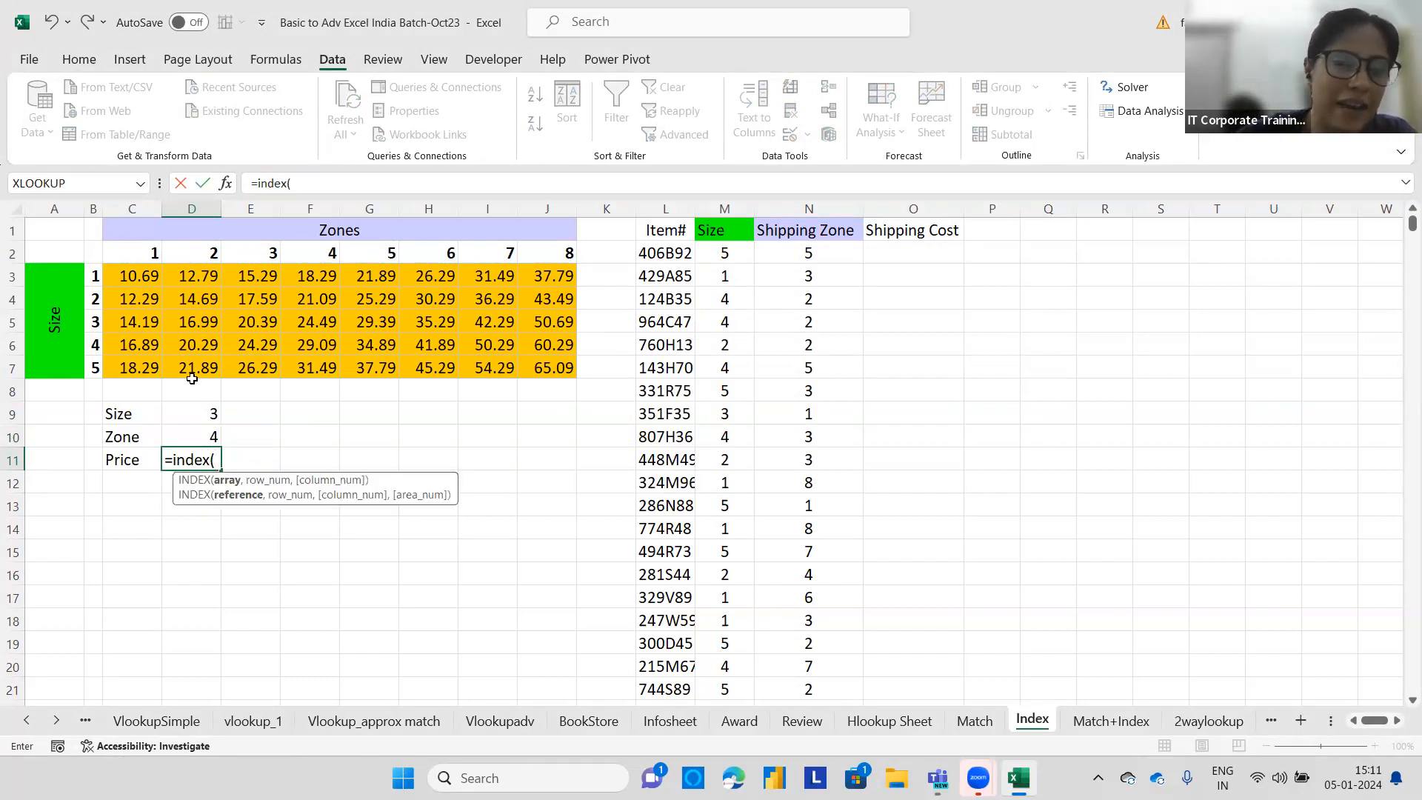
pyautogui.moveTo(131, 274); pyautogui.dragTo(555, 364)
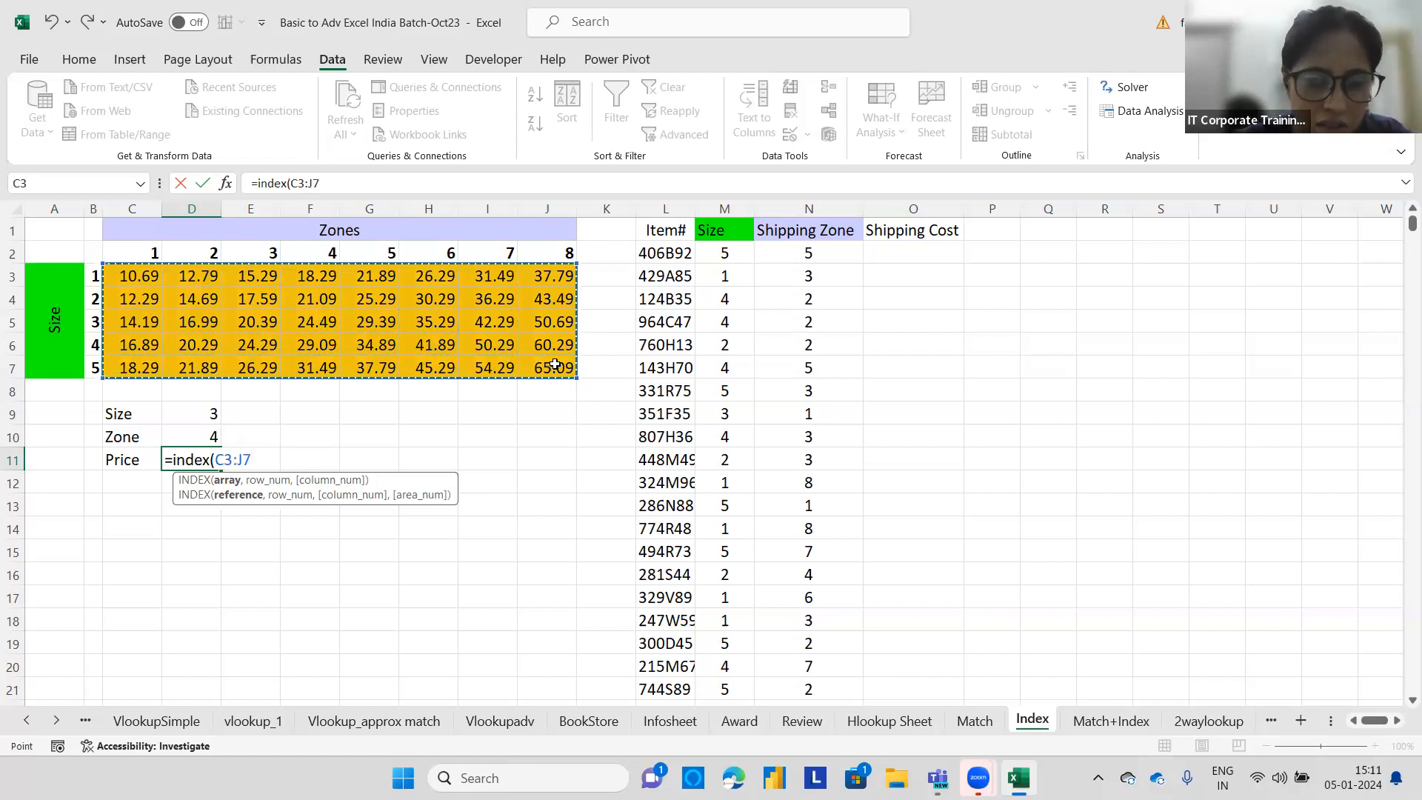
pyautogui.write(',')
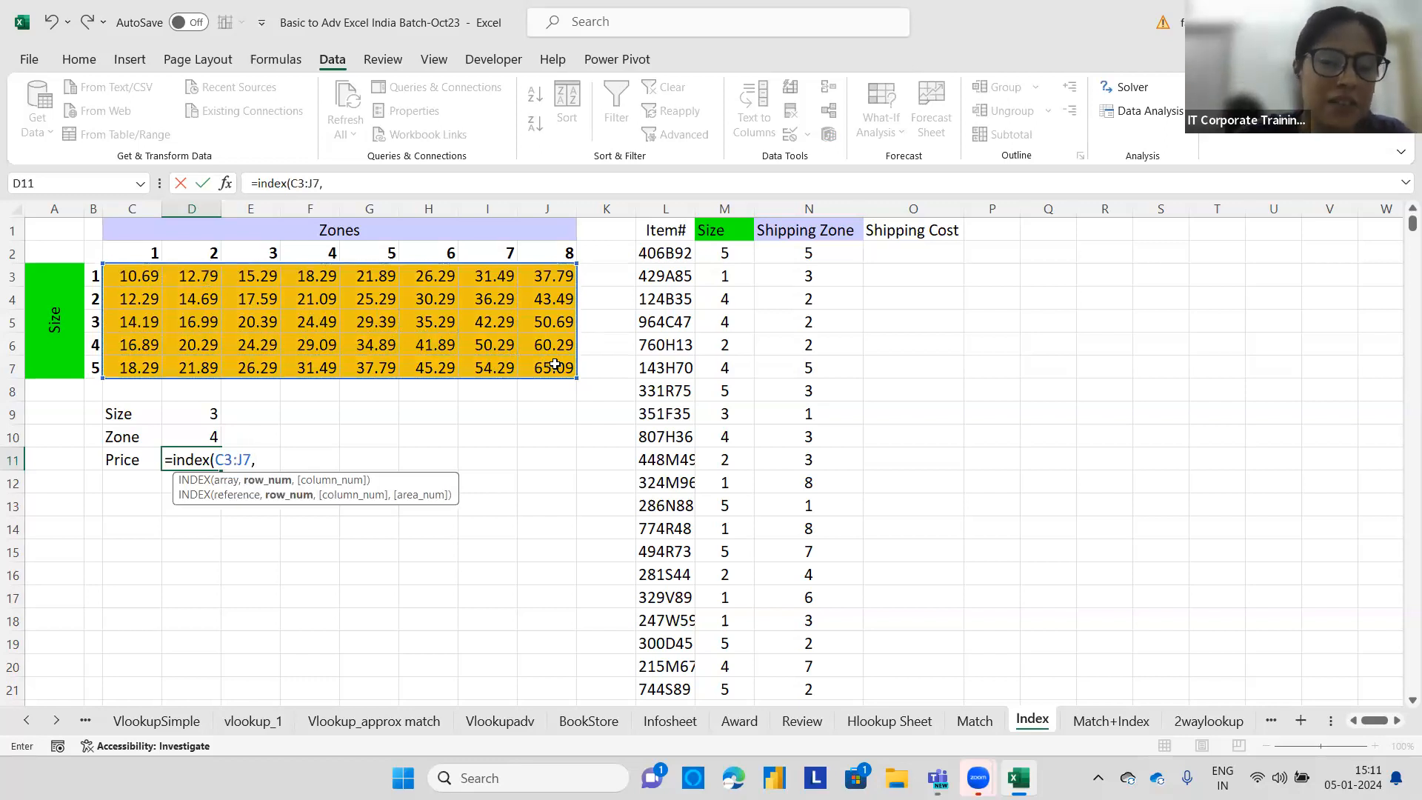
pyautogui.click(193, 417)
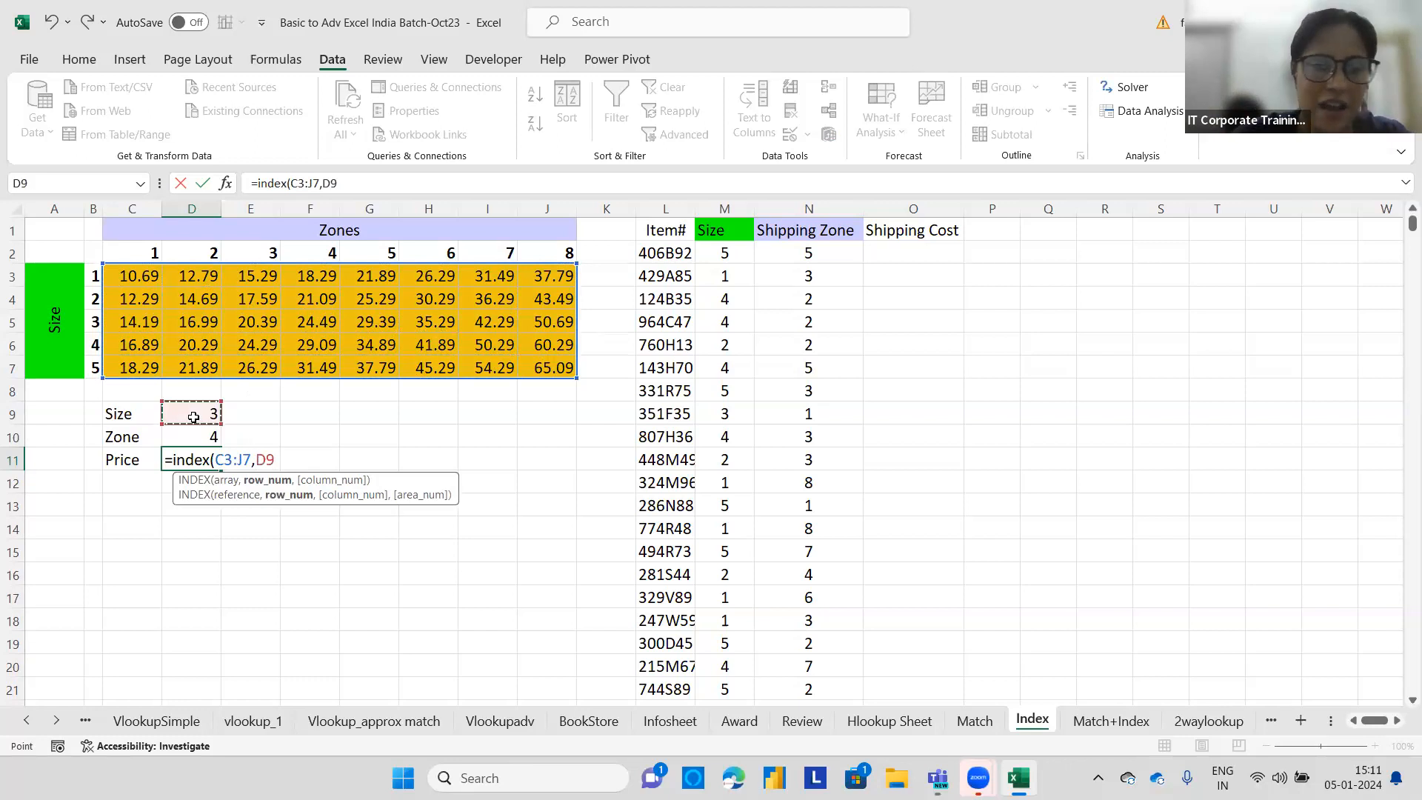
pyautogui.write(',')
pyautogui.click(194, 434)
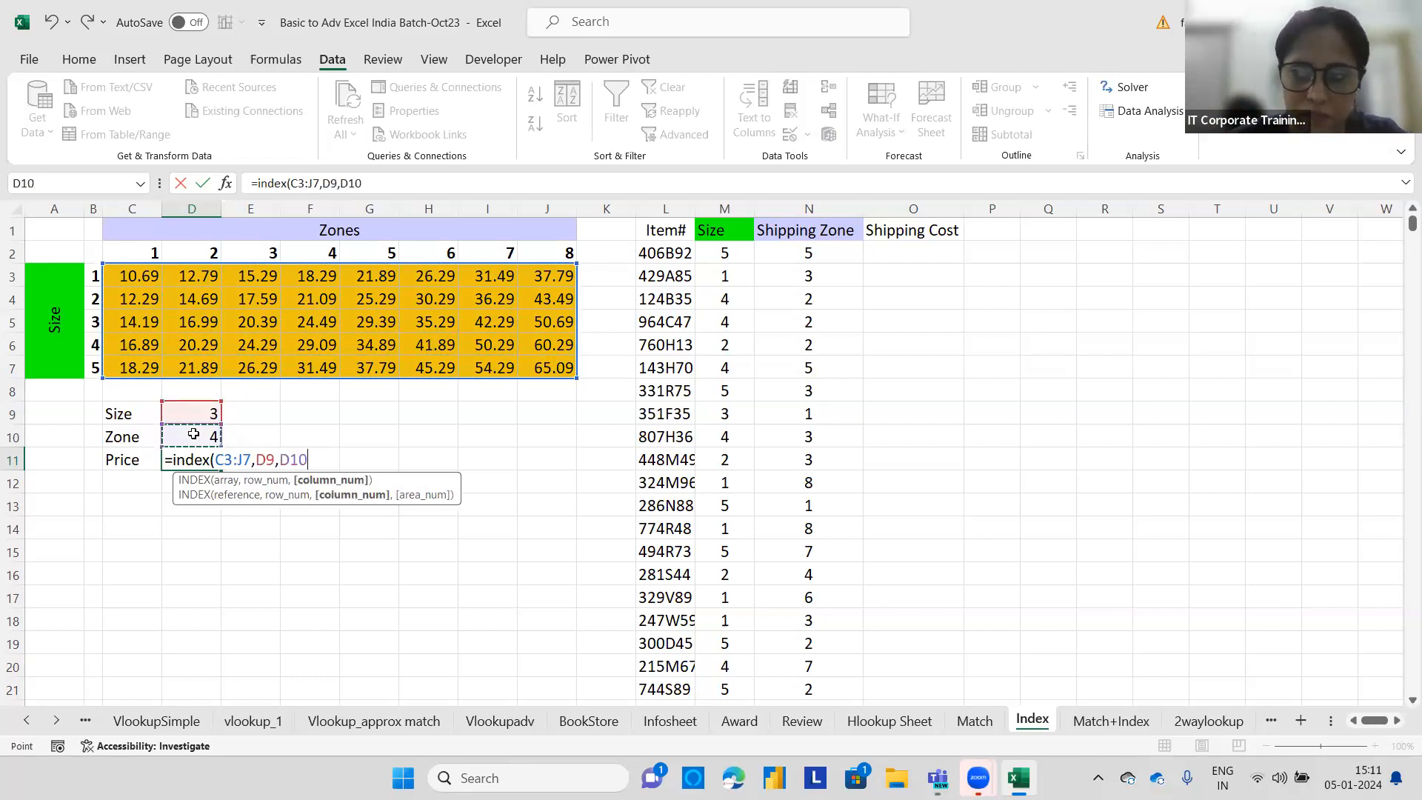
pyautogui.write(')')
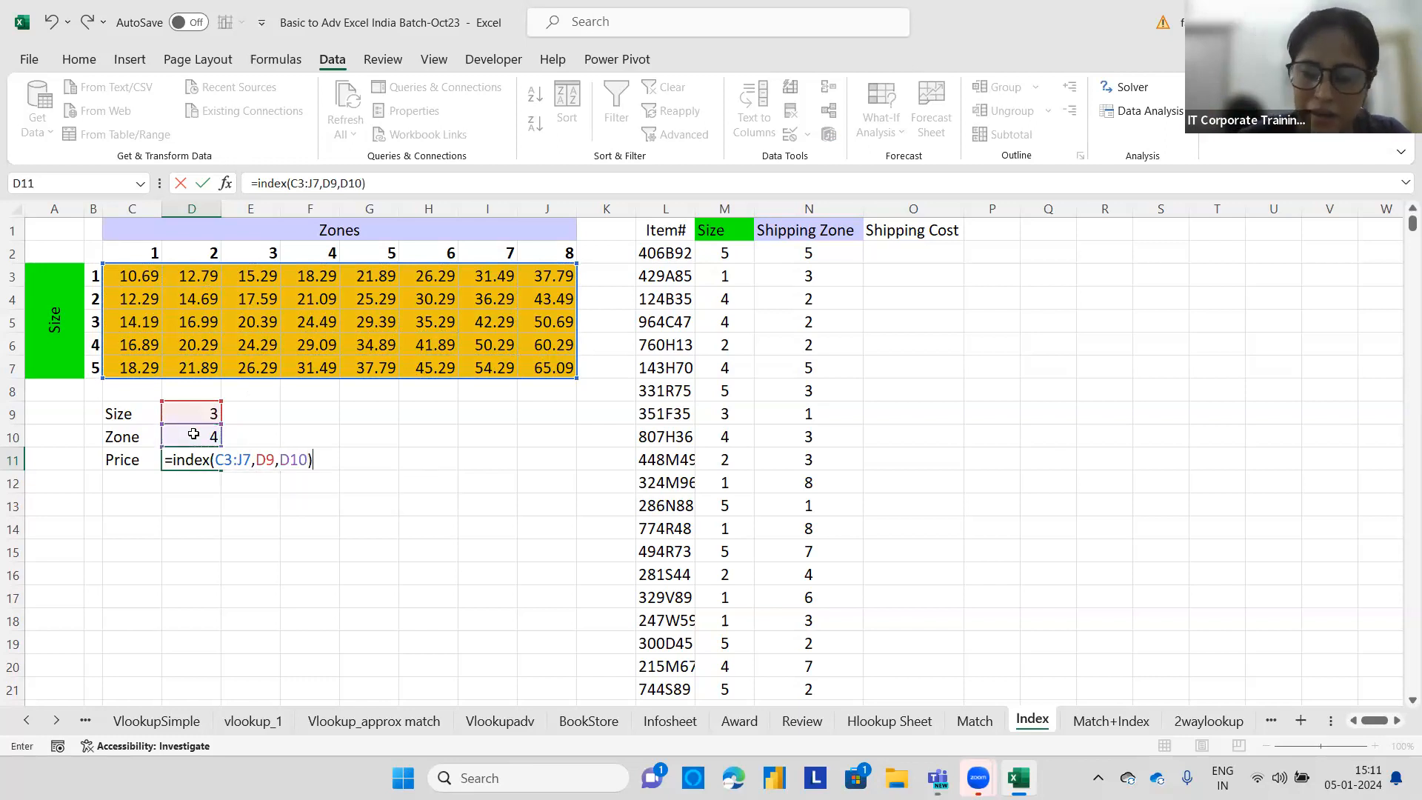
pyautogui.press('Return')
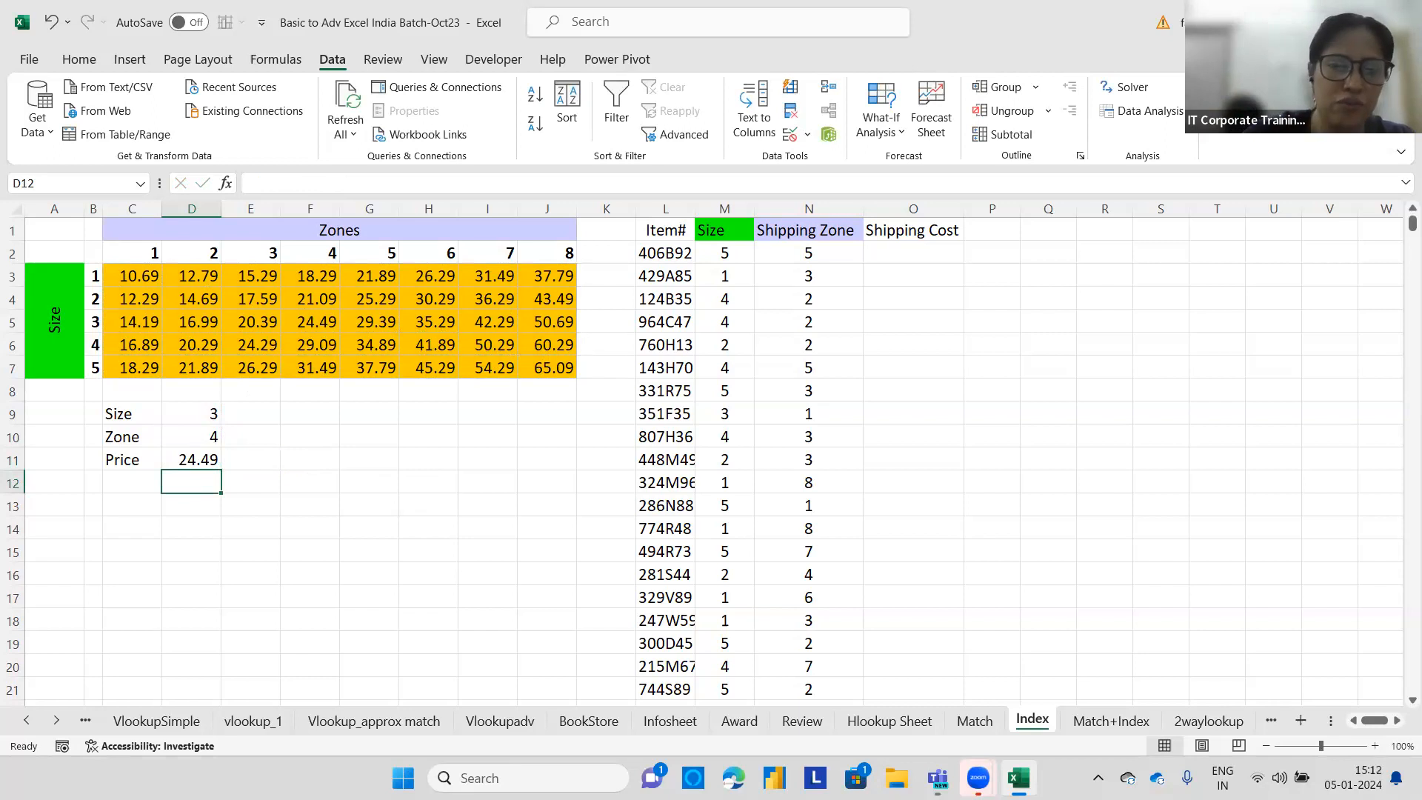
pyautogui.hotkey('ctrl', '2')
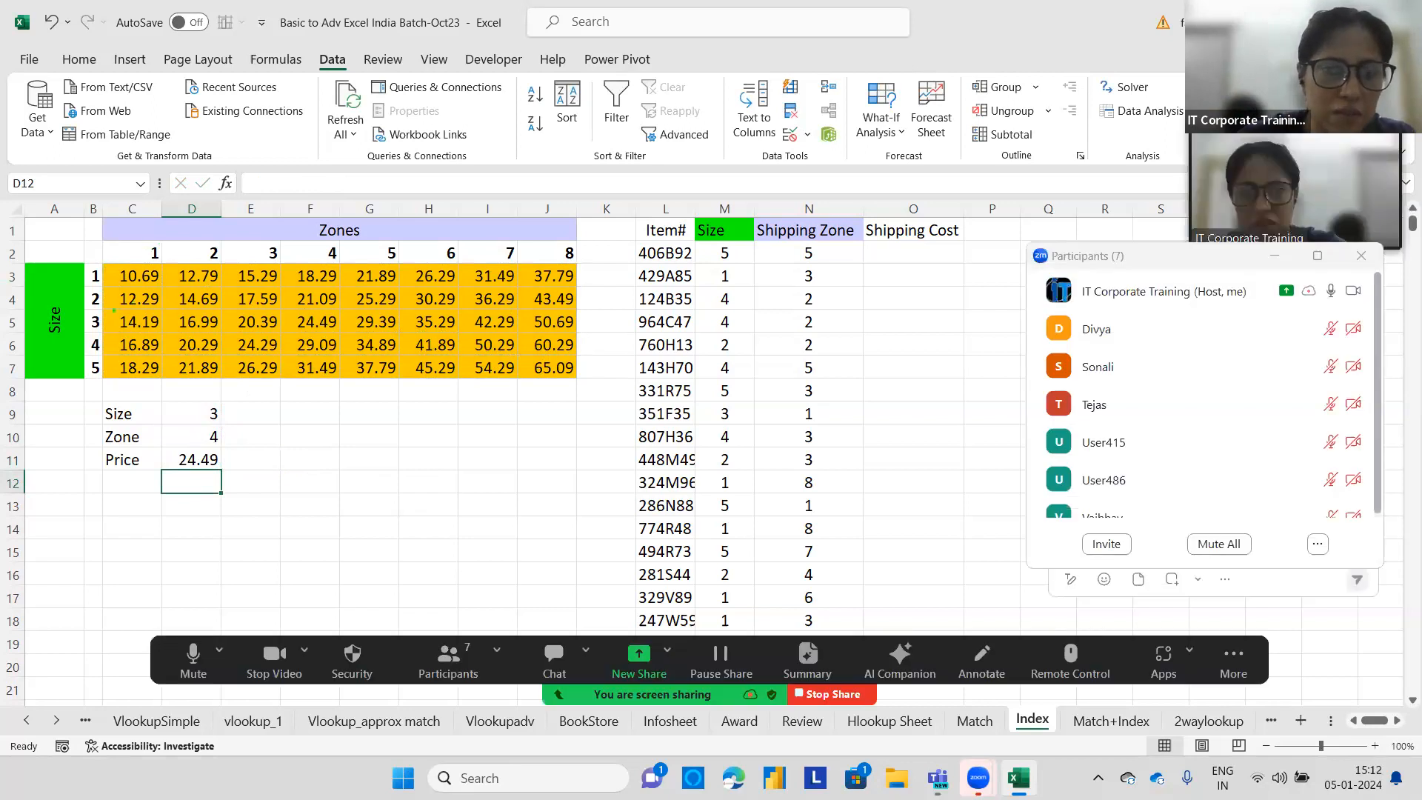
pyautogui.moveTo(88, 317); pyautogui.dragTo(597, 320)
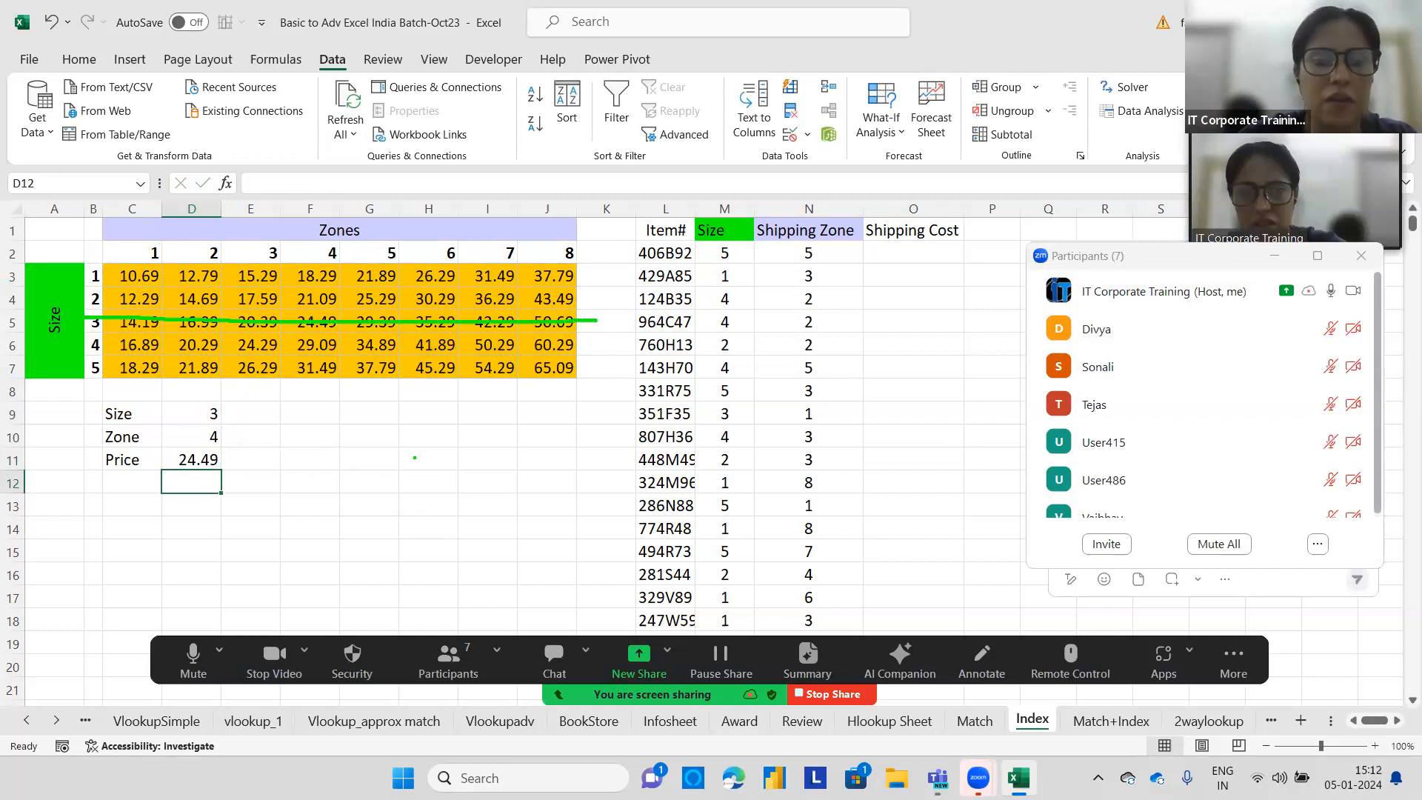
pyautogui.moveTo(326, 180); pyautogui.dragTo(322, 432)
pyautogui.moveTo(314, 304)
pyautogui.mouseDown()
pyautogui.moveTo(272, 320)
pyautogui.moveTo(313, 341)
pyautogui.moveTo(348, 330)
pyautogui.moveTo(345, 305)
pyautogui.mouseUp()
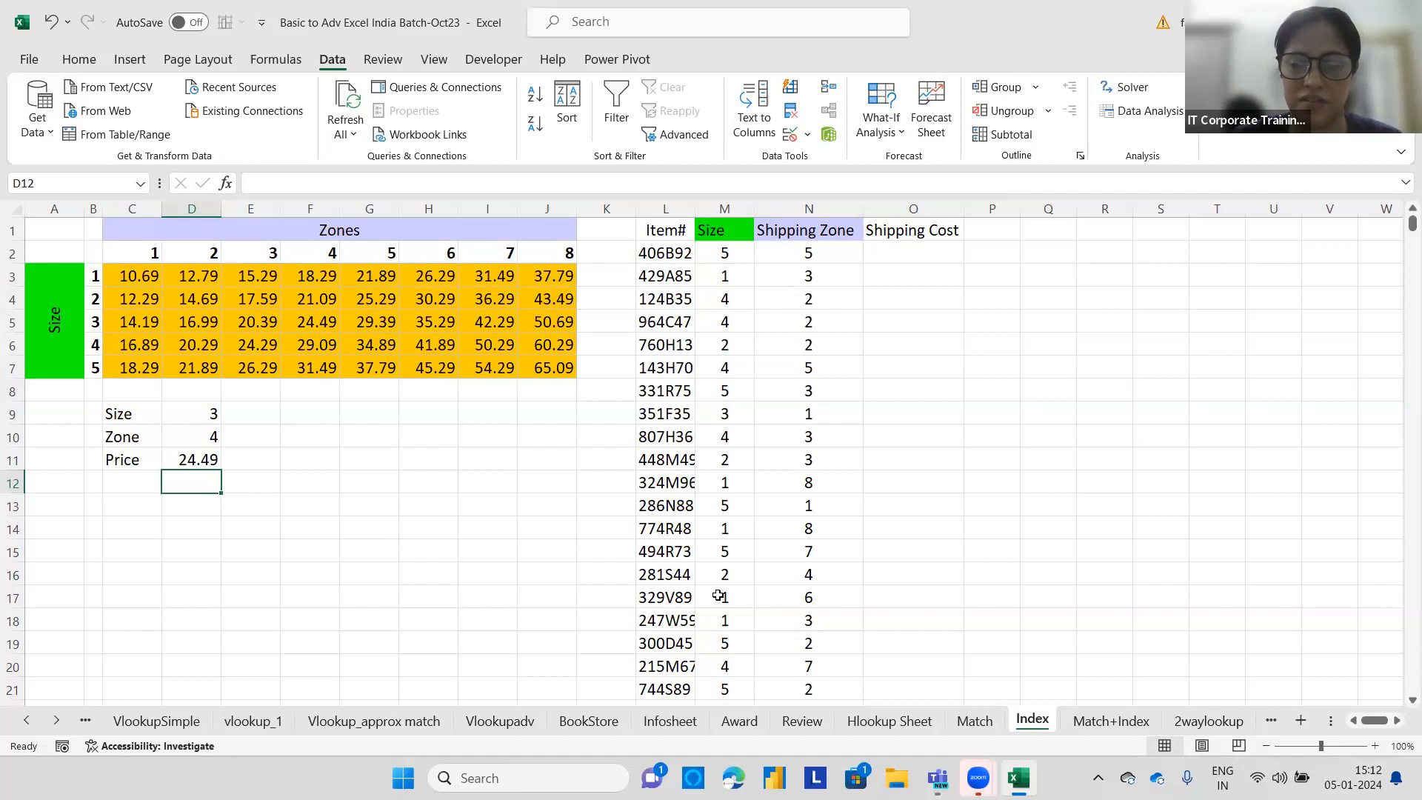
pyautogui.hotkey('alt', 'Tab')
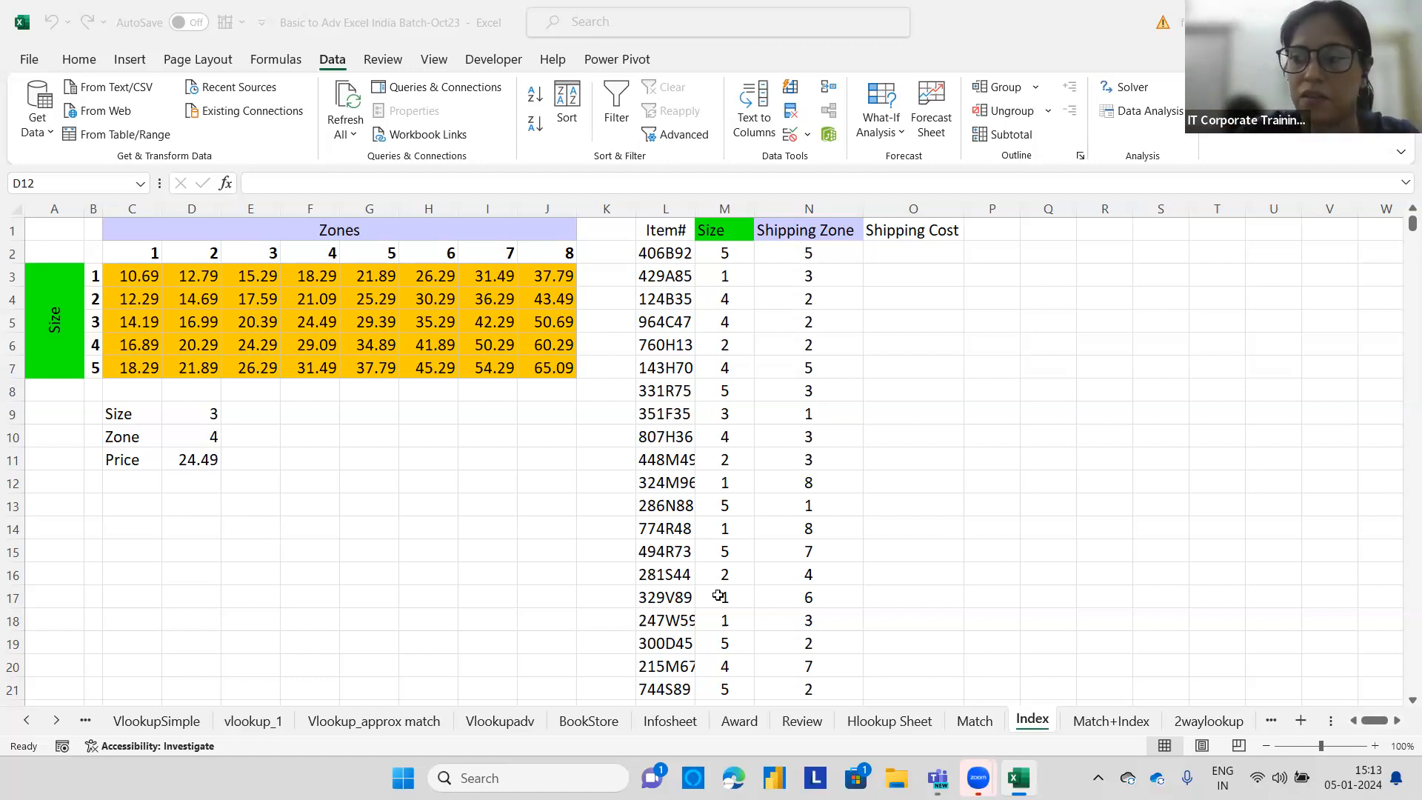
# Enter =index(C3:J7,M2,N2) in O2 to return the shipping cost for the first item's size and zone.
pyautogui.click(898, 255)
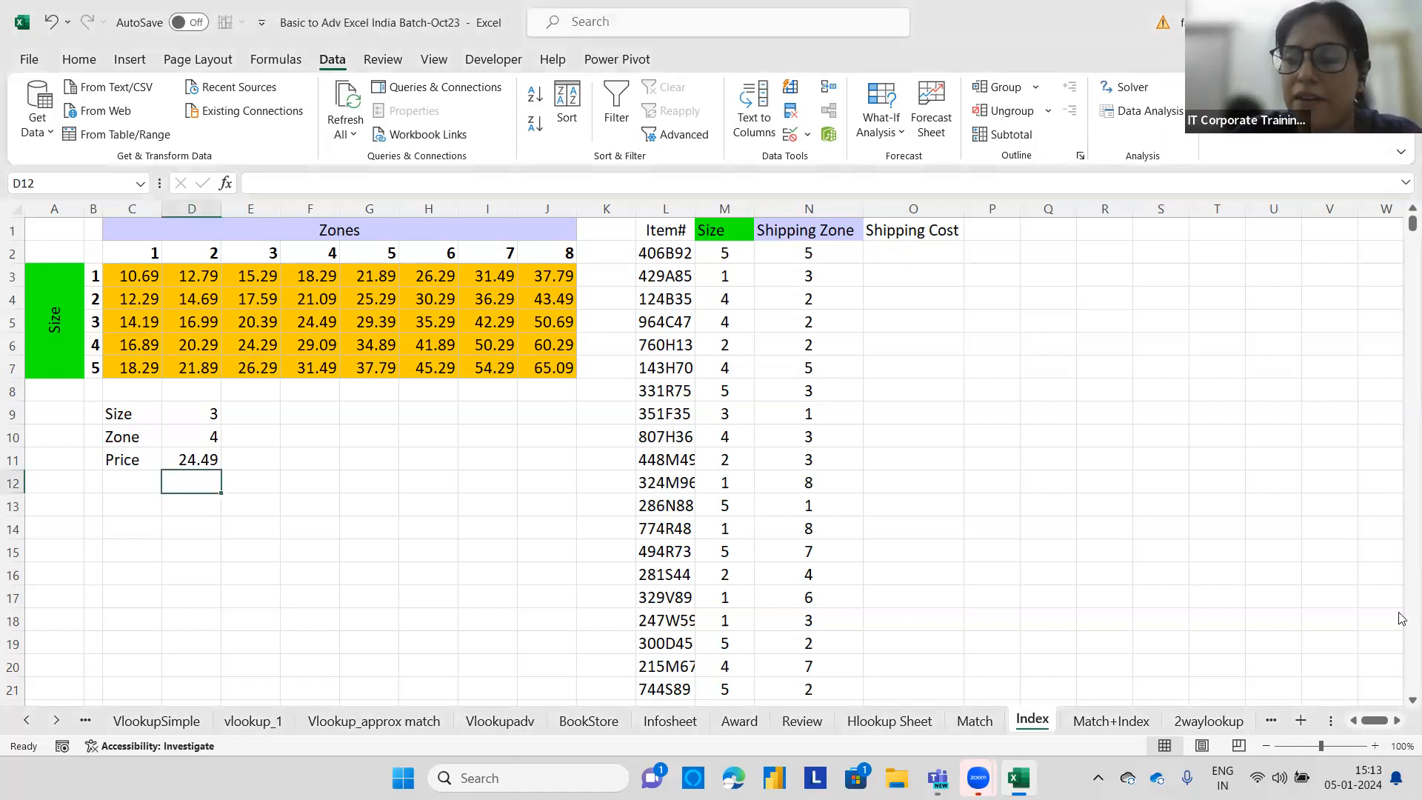
pyautogui.click(886, 254)
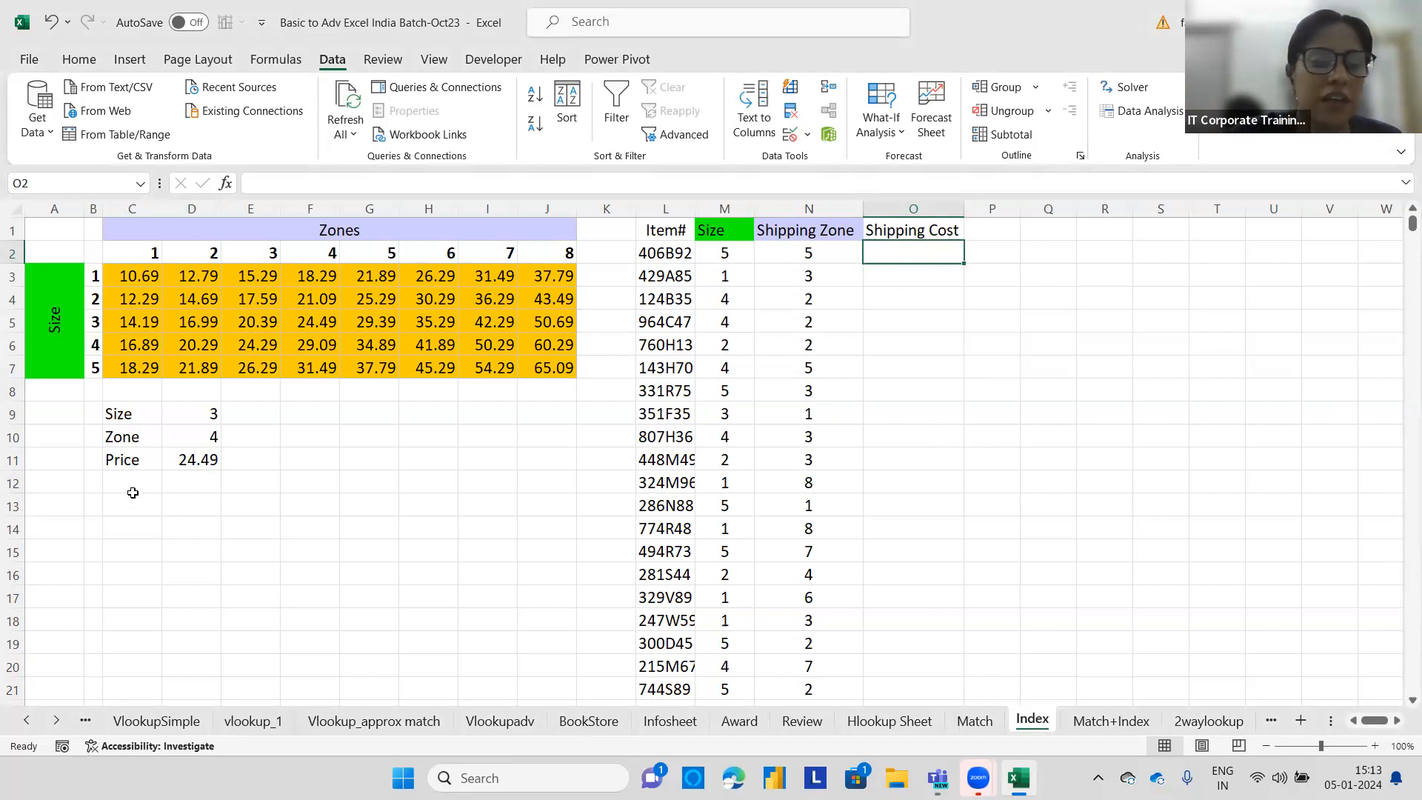
pyautogui.click(178, 454)
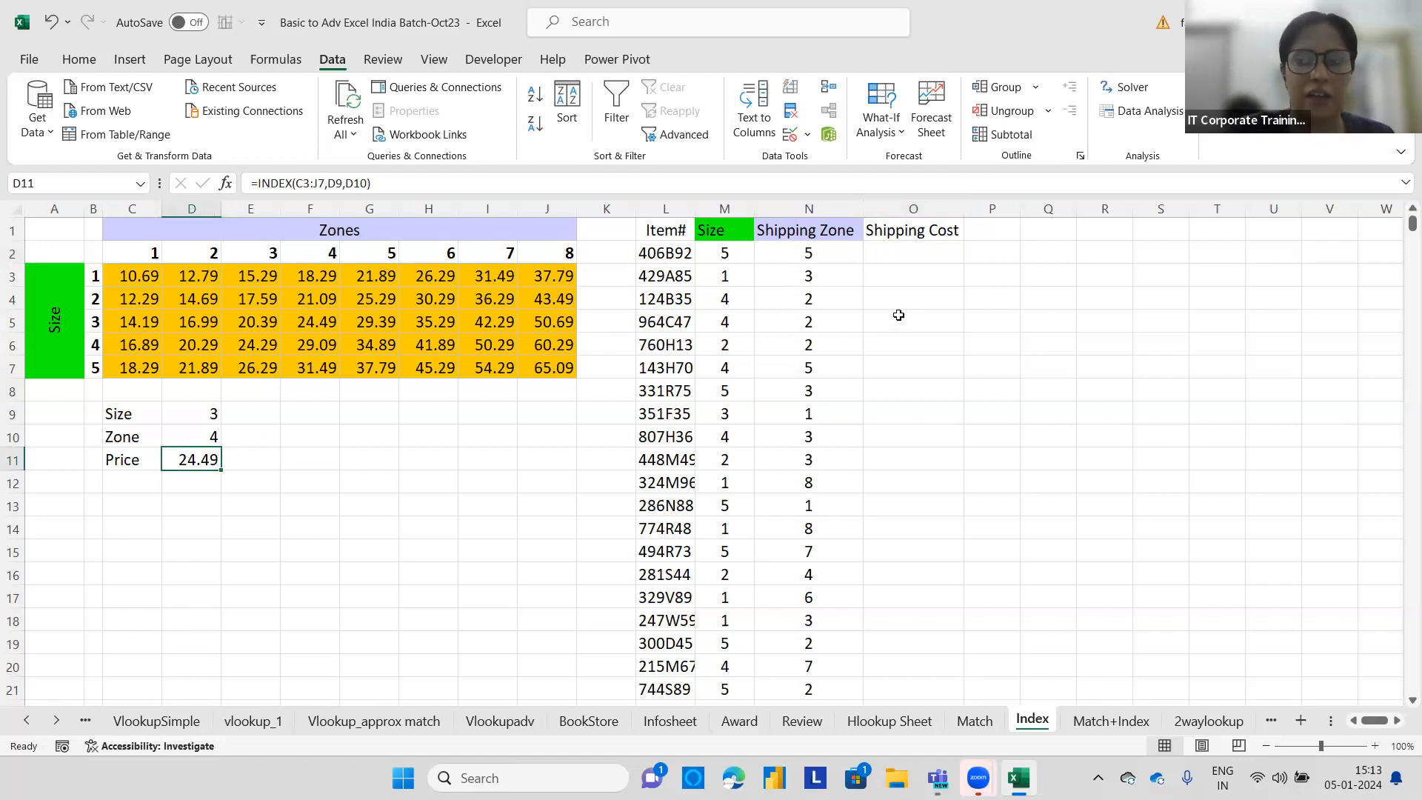
pyautogui.click(907, 252)
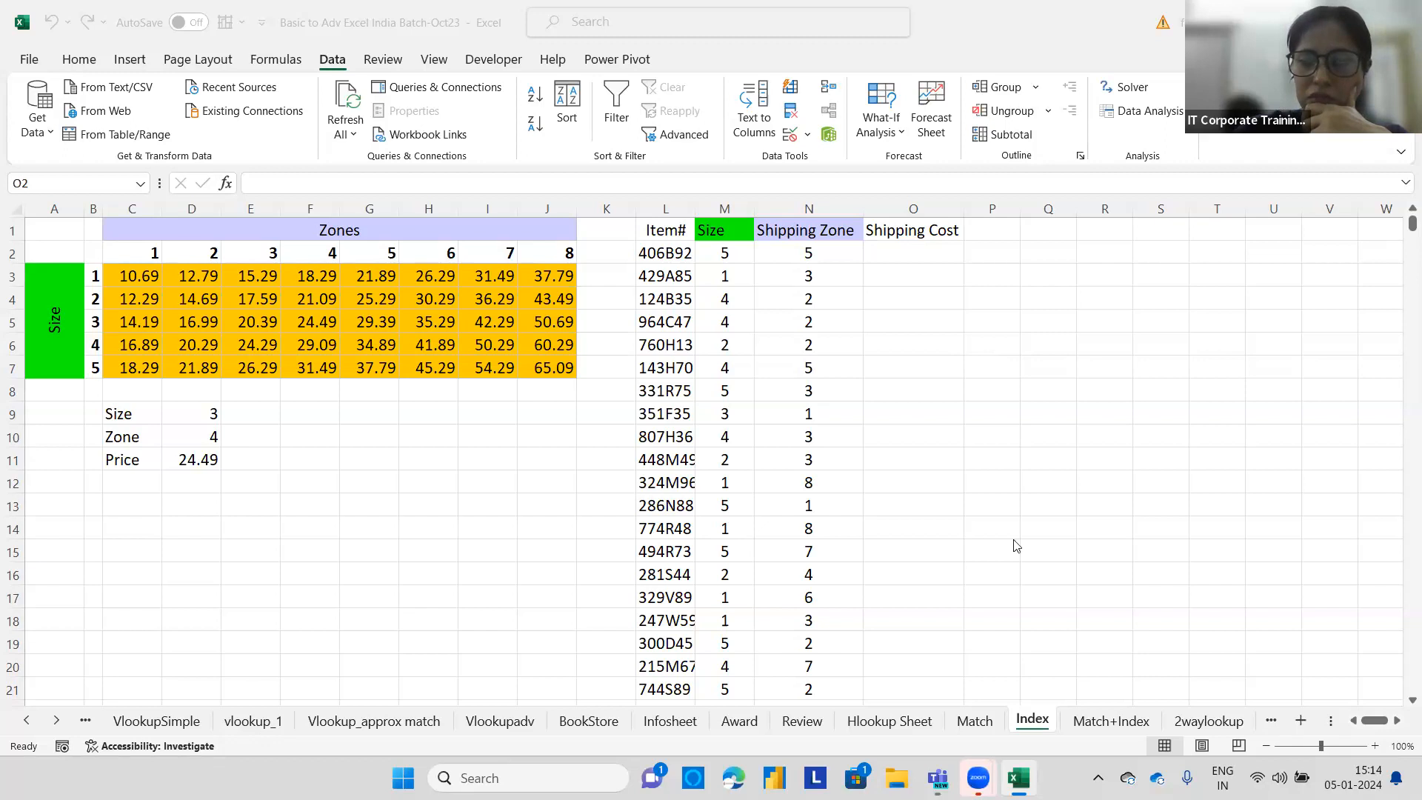
pyautogui.click(980, 391)
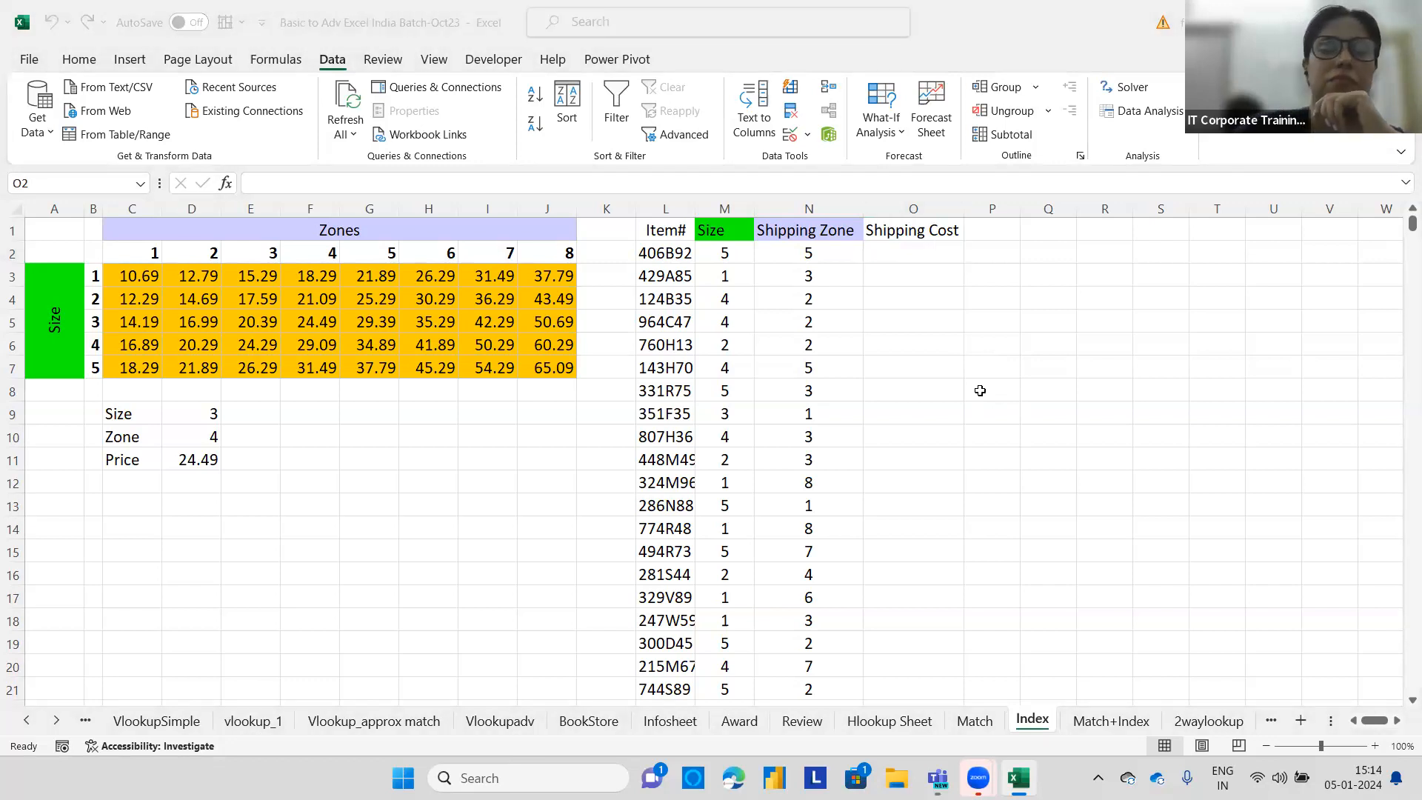
pyautogui.click(925, 253)
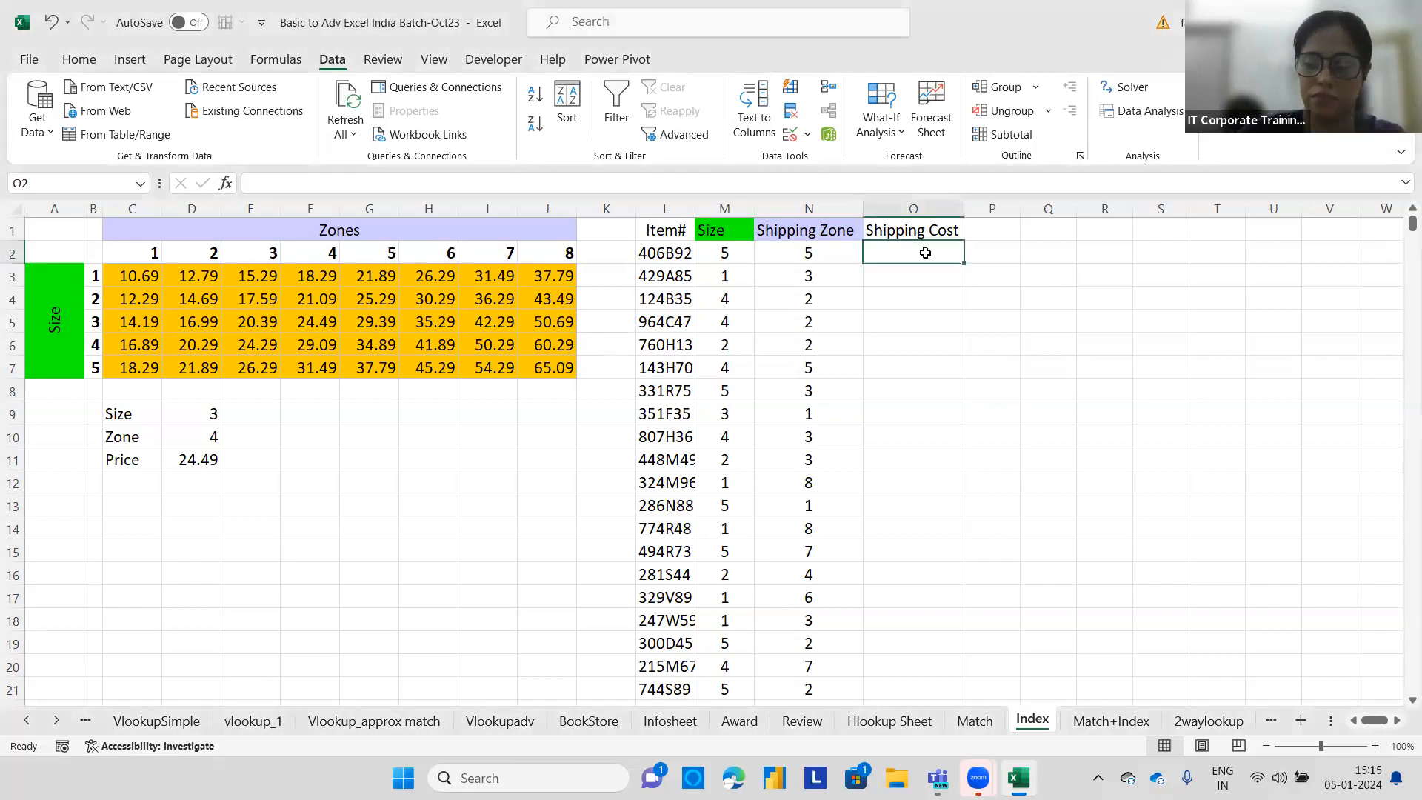
pyautogui.write('=in')
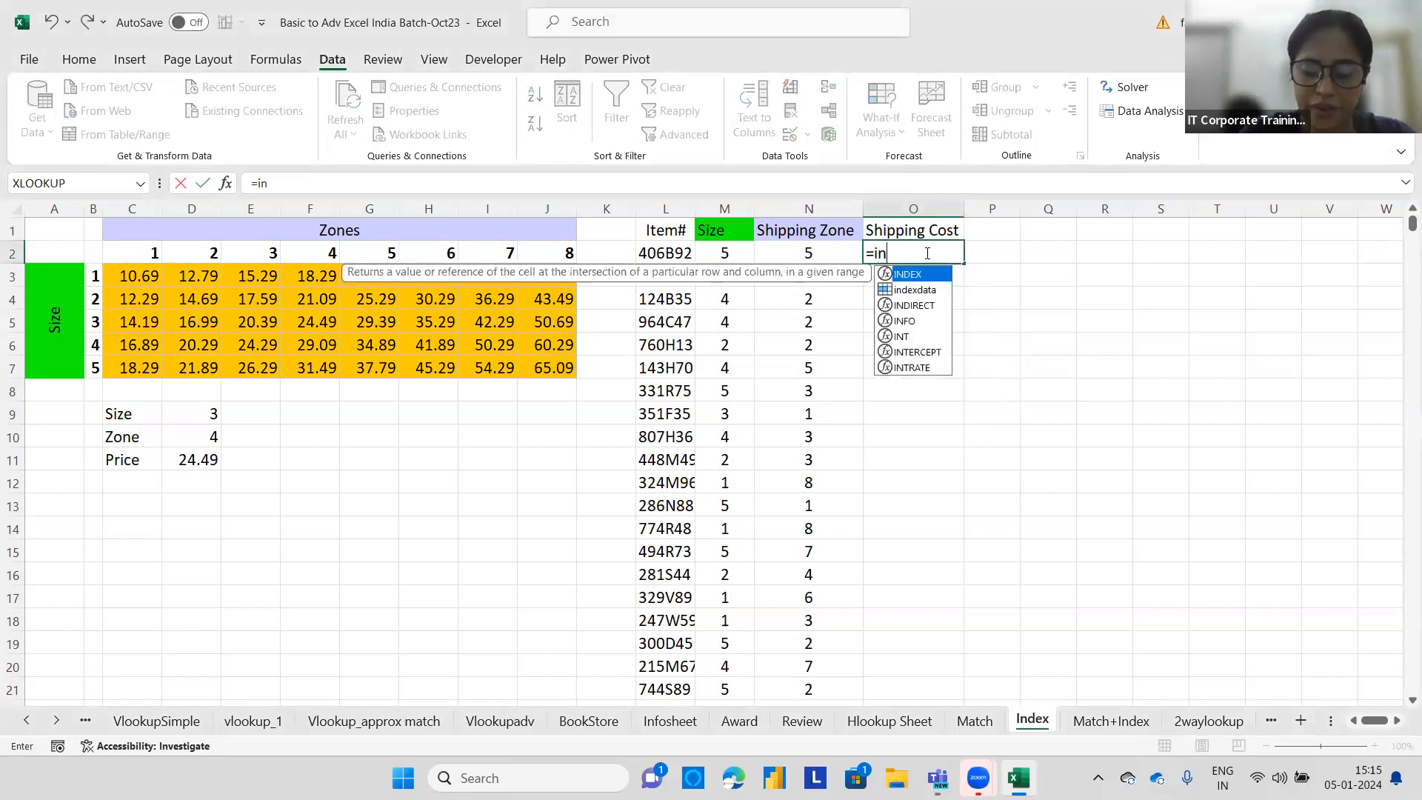
pyautogui.write('dex(')
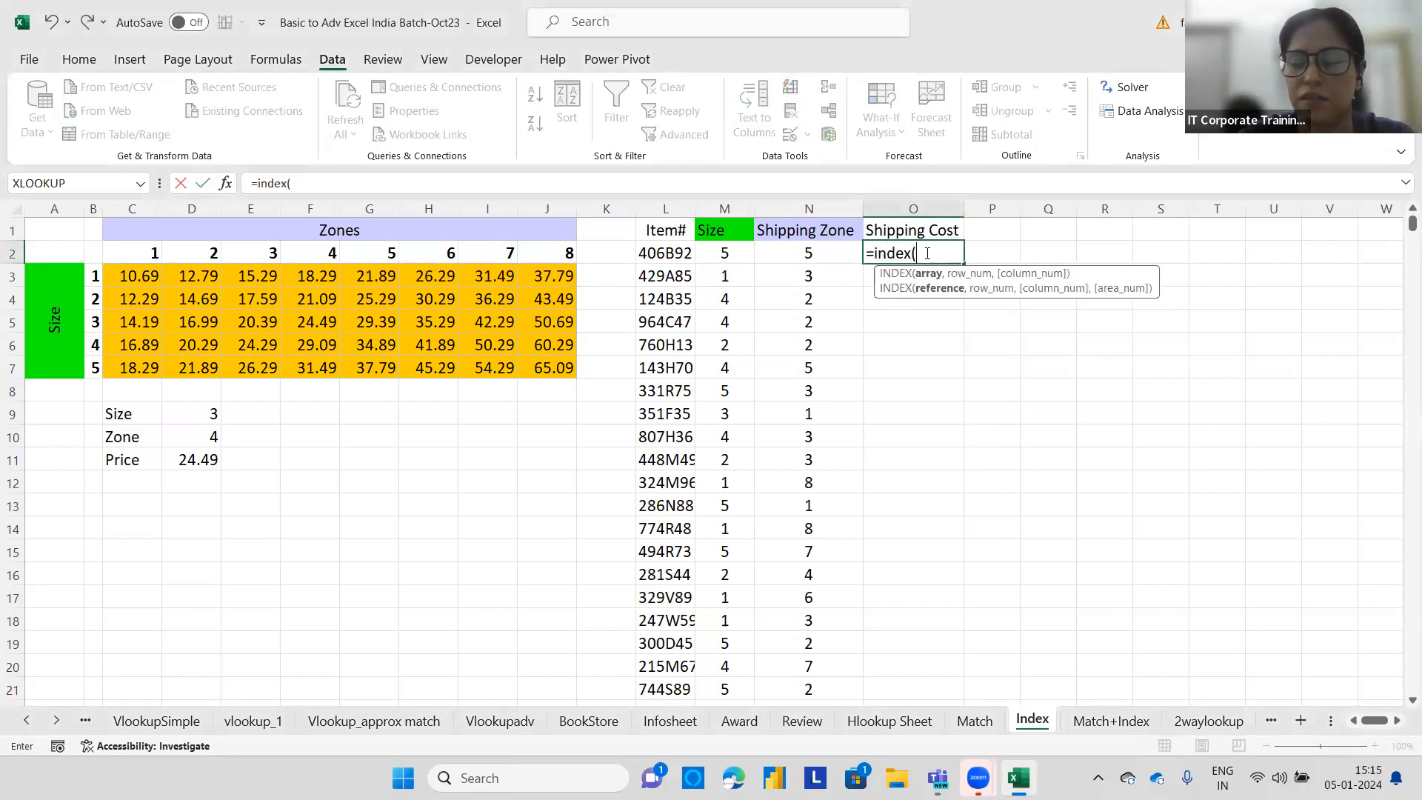
pyautogui.moveTo(134, 277); pyautogui.dragTo(554, 355)
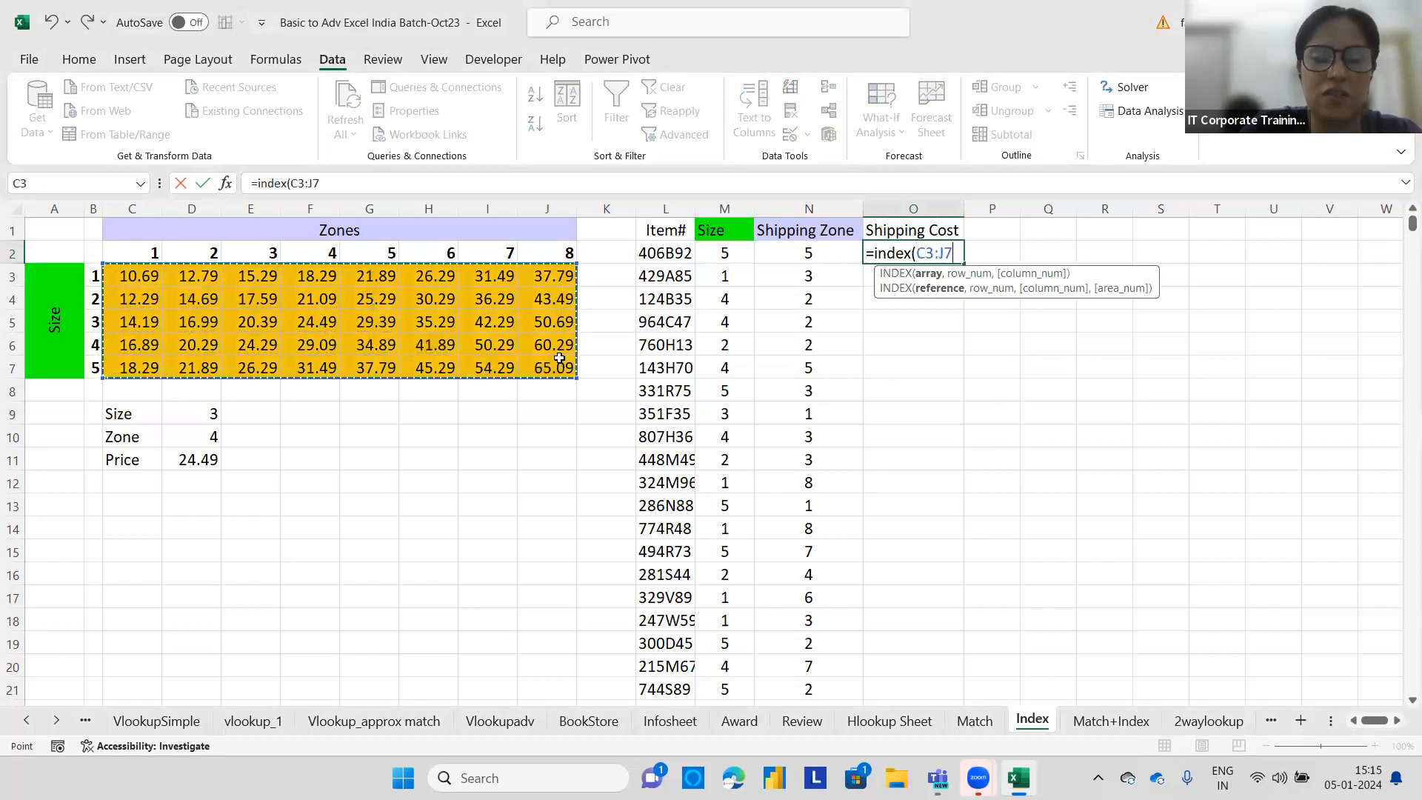
pyautogui.write(',')
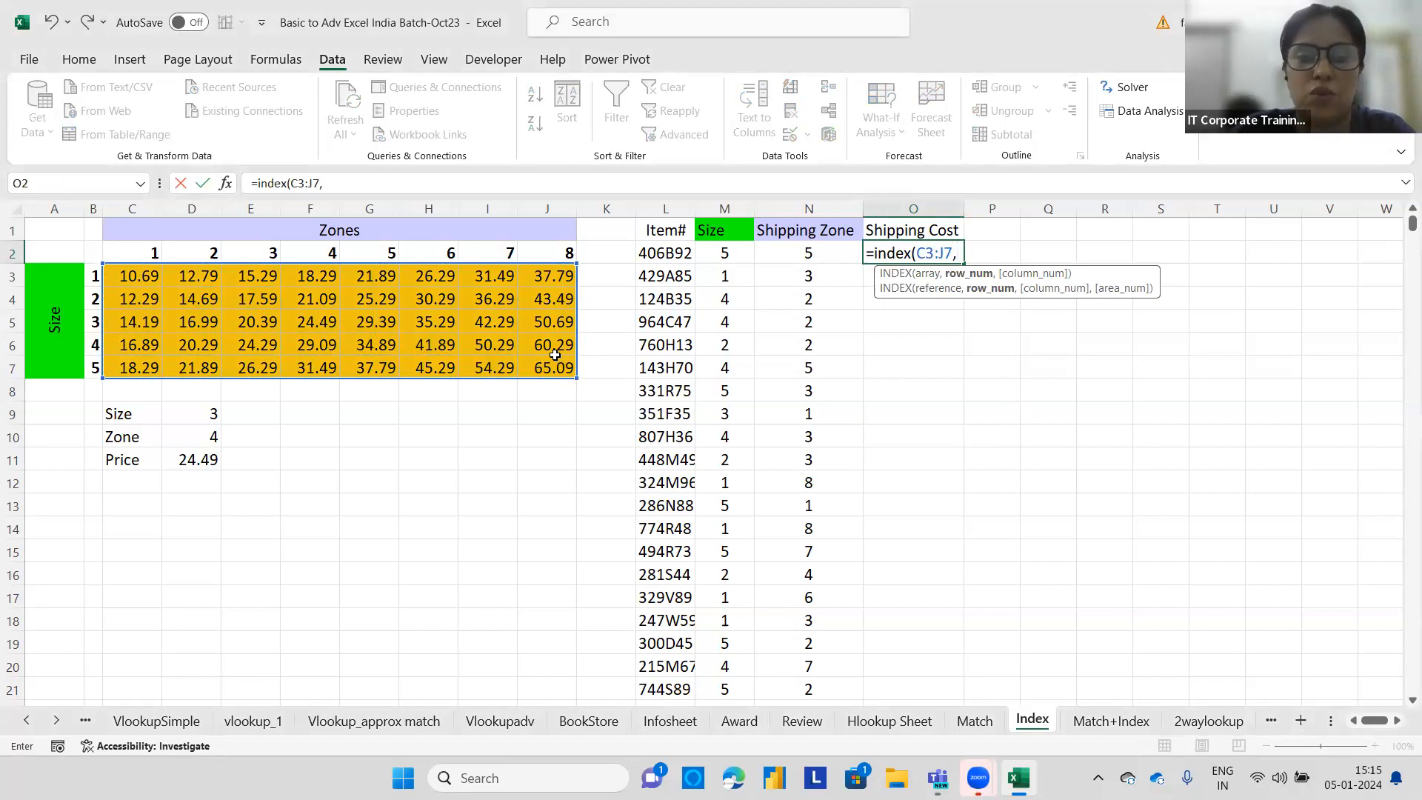
pyautogui.click(729, 255)
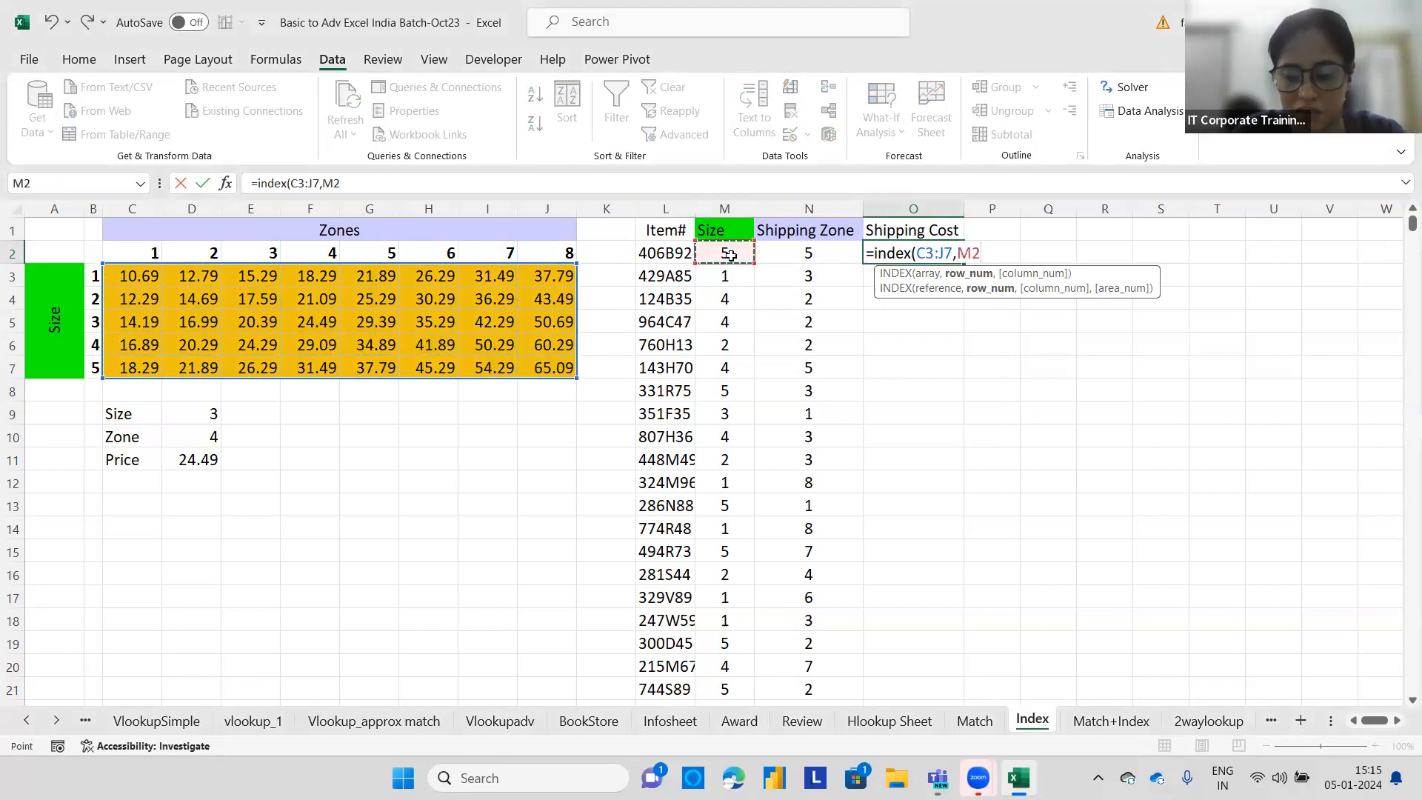
pyautogui.write(',')
pyautogui.click(811, 251)
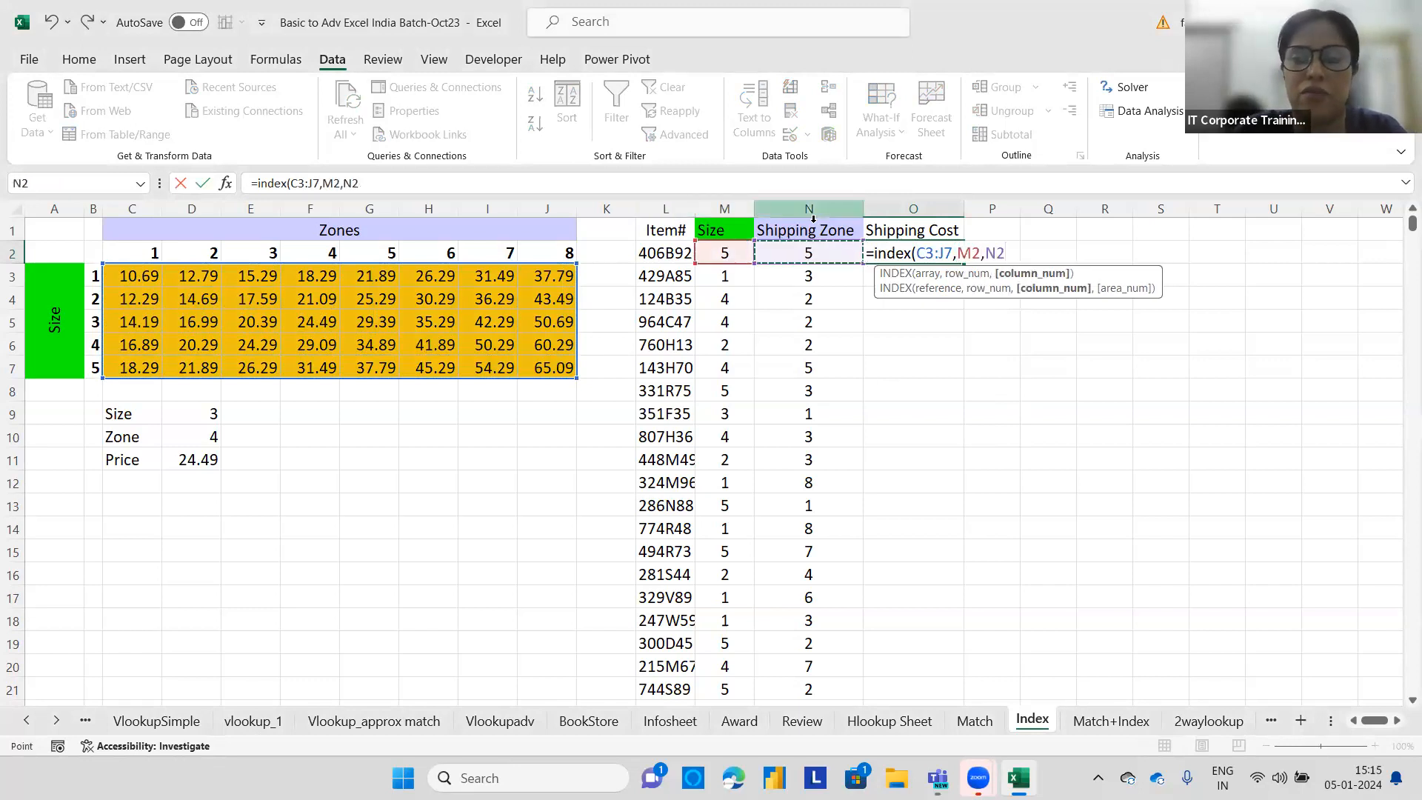
pyautogui.write(')')
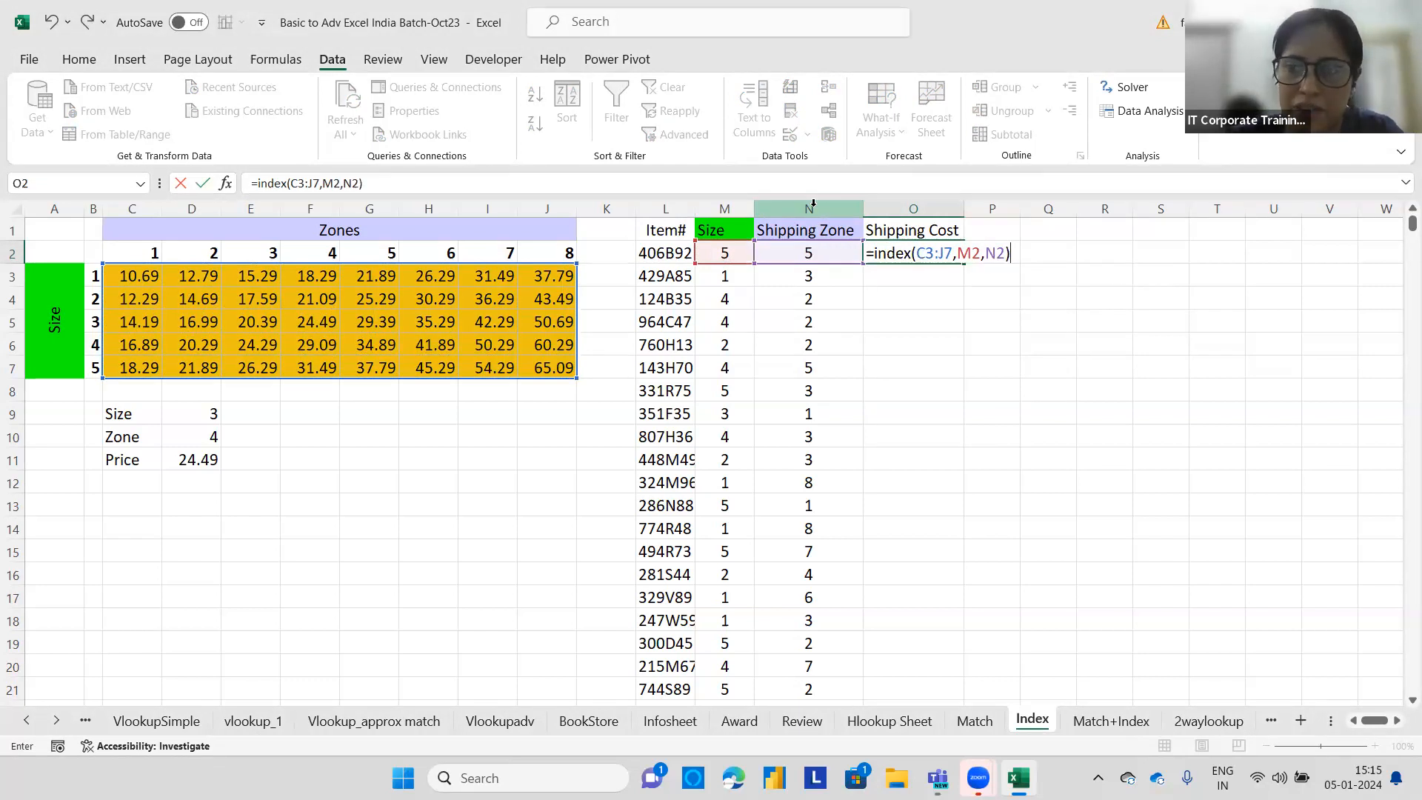
pyautogui.press('Return')
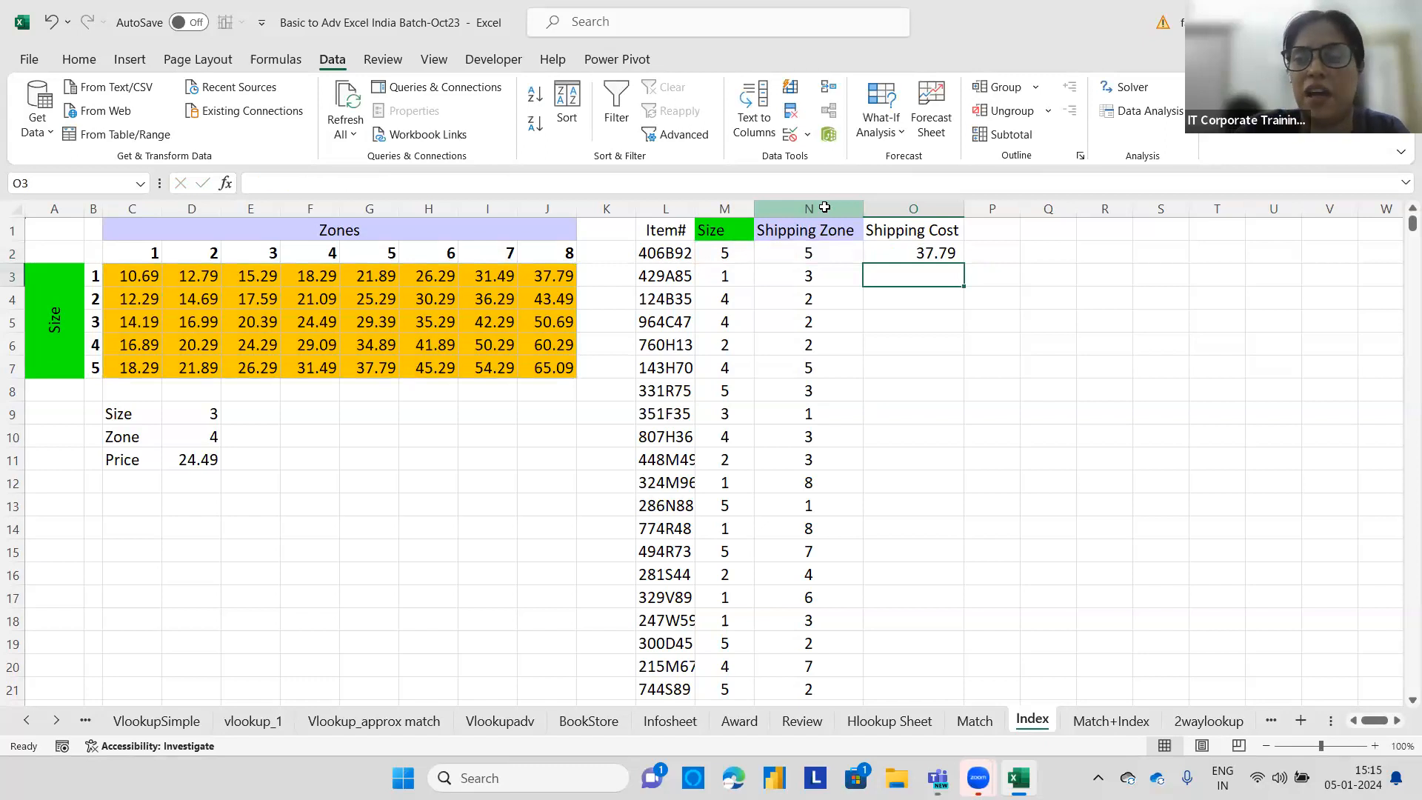
# Copy the O2 shipping-cost formula down the Shipping Cost column and reopen O2's formula to review it.
pyautogui.click(910, 252)
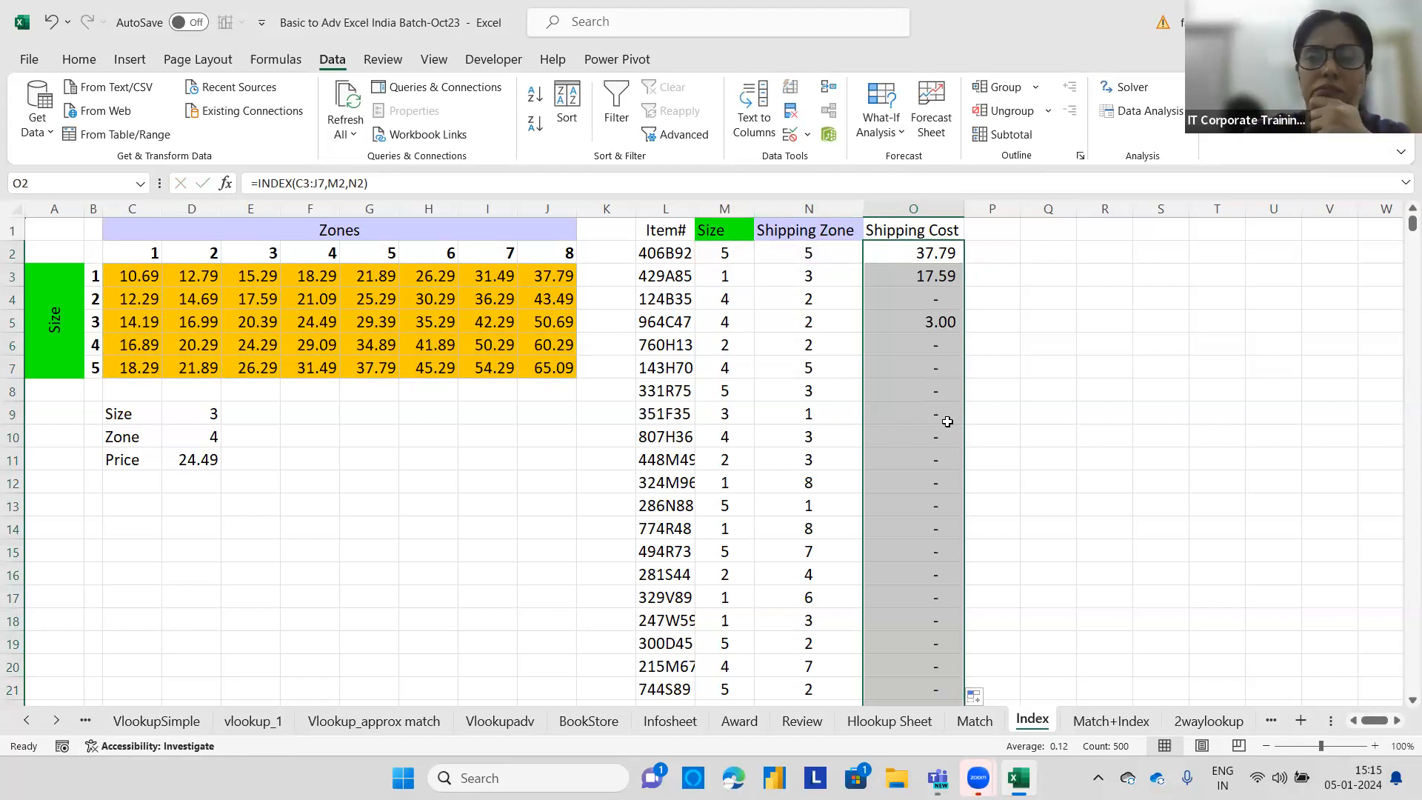
pyautogui.doubleClick(935, 252)
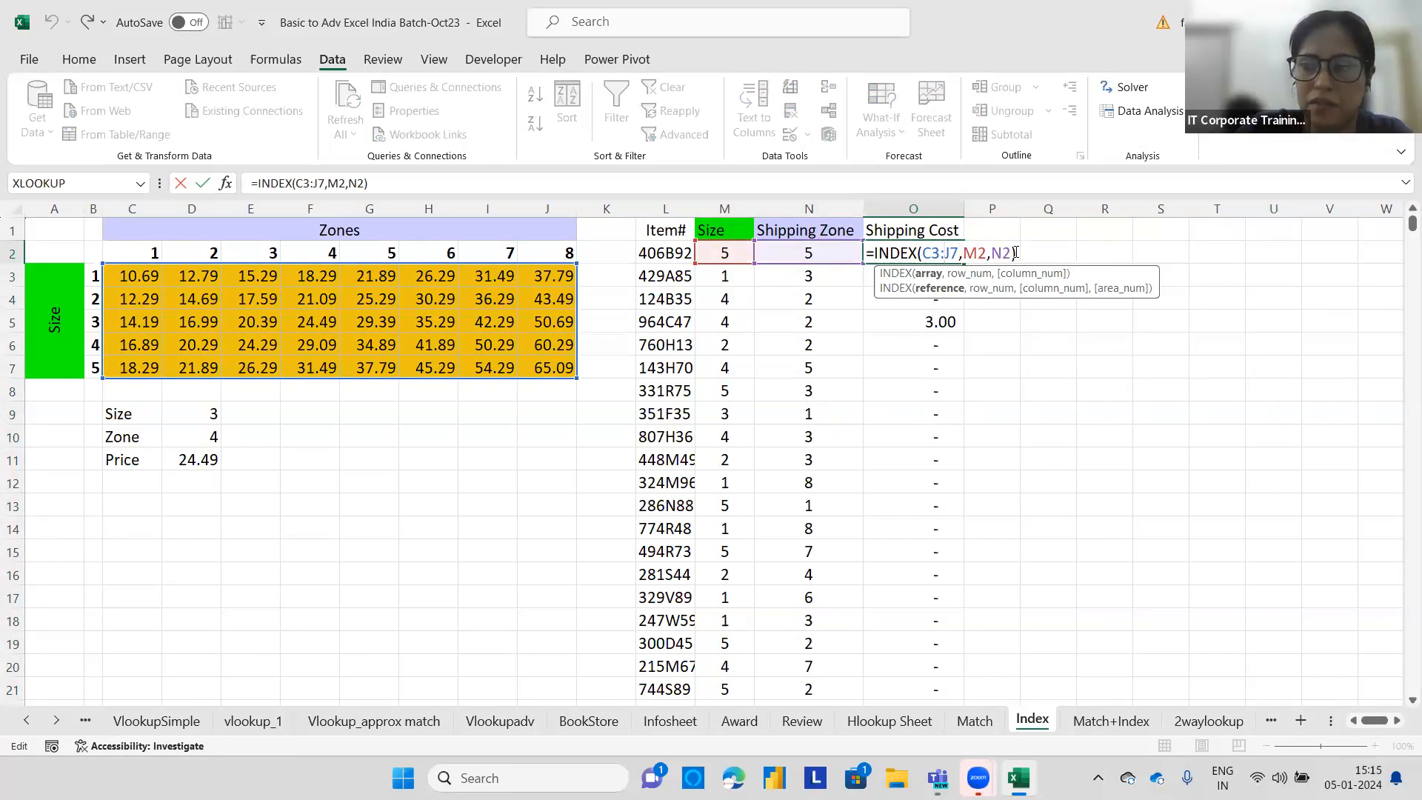
pyautogui.press('Return')
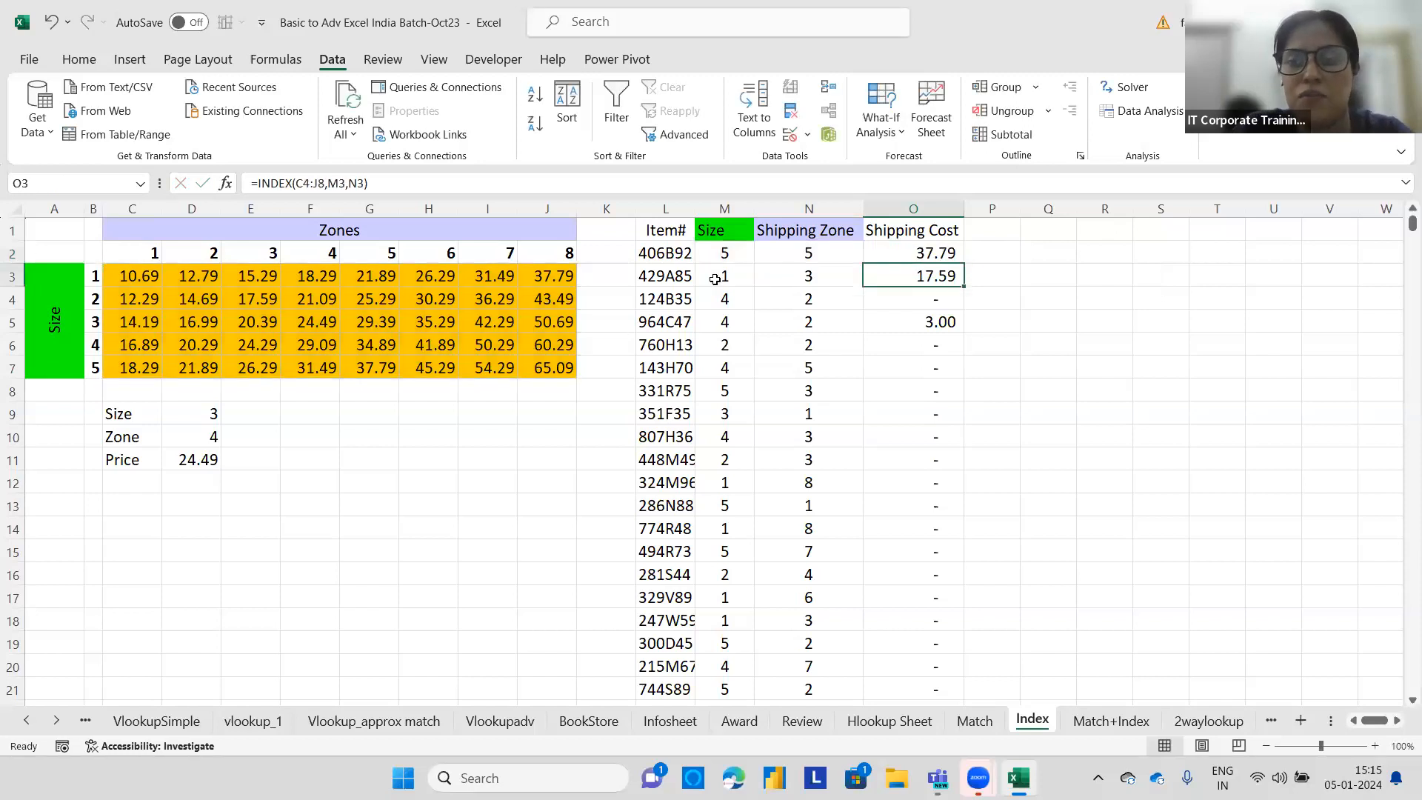
# Highlight the first item's row L2:O2 with a light orange fill.
pyautogui.click(660, 252)
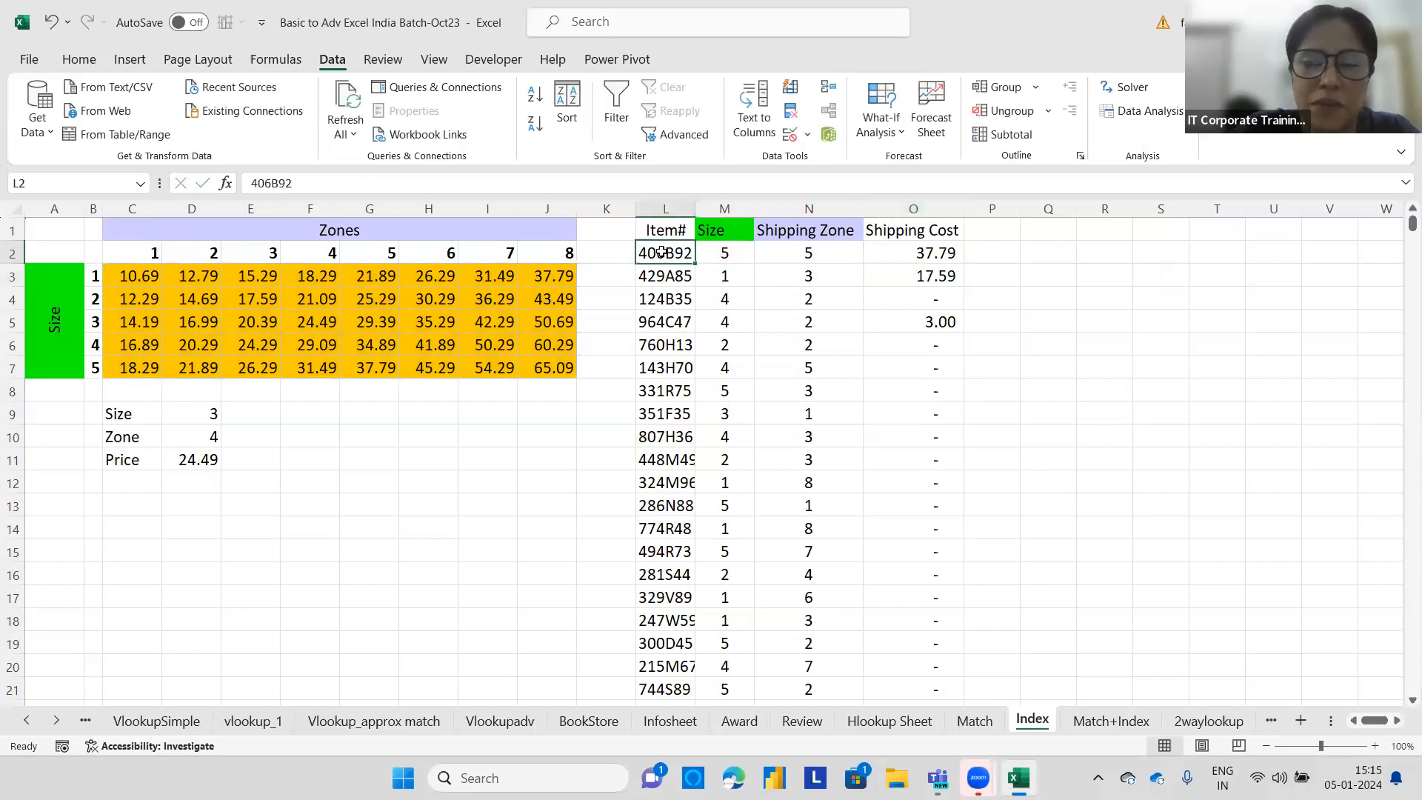
pyautogui.click(78, 59)
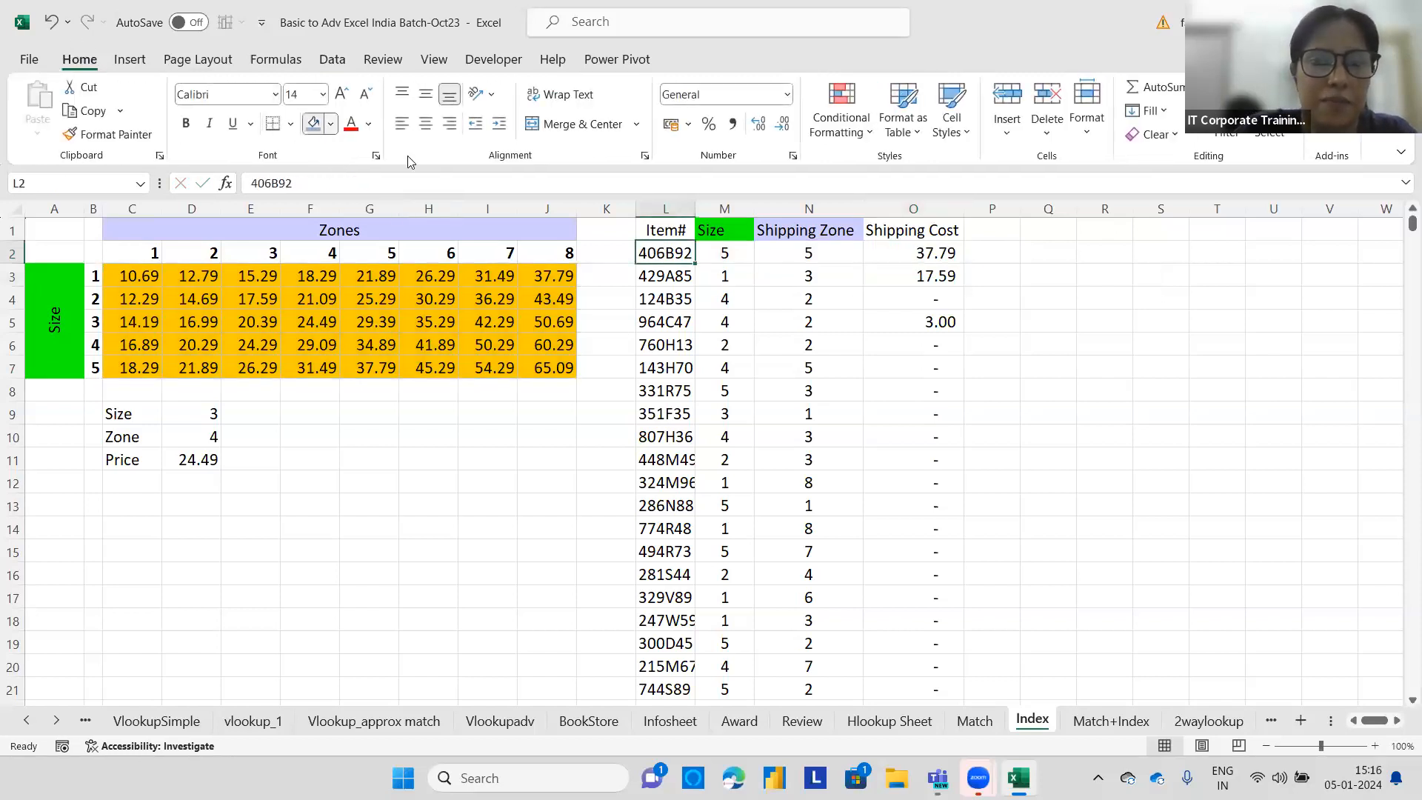
pyautogui.click(330, 123)
pyautogui.click(438, 219)
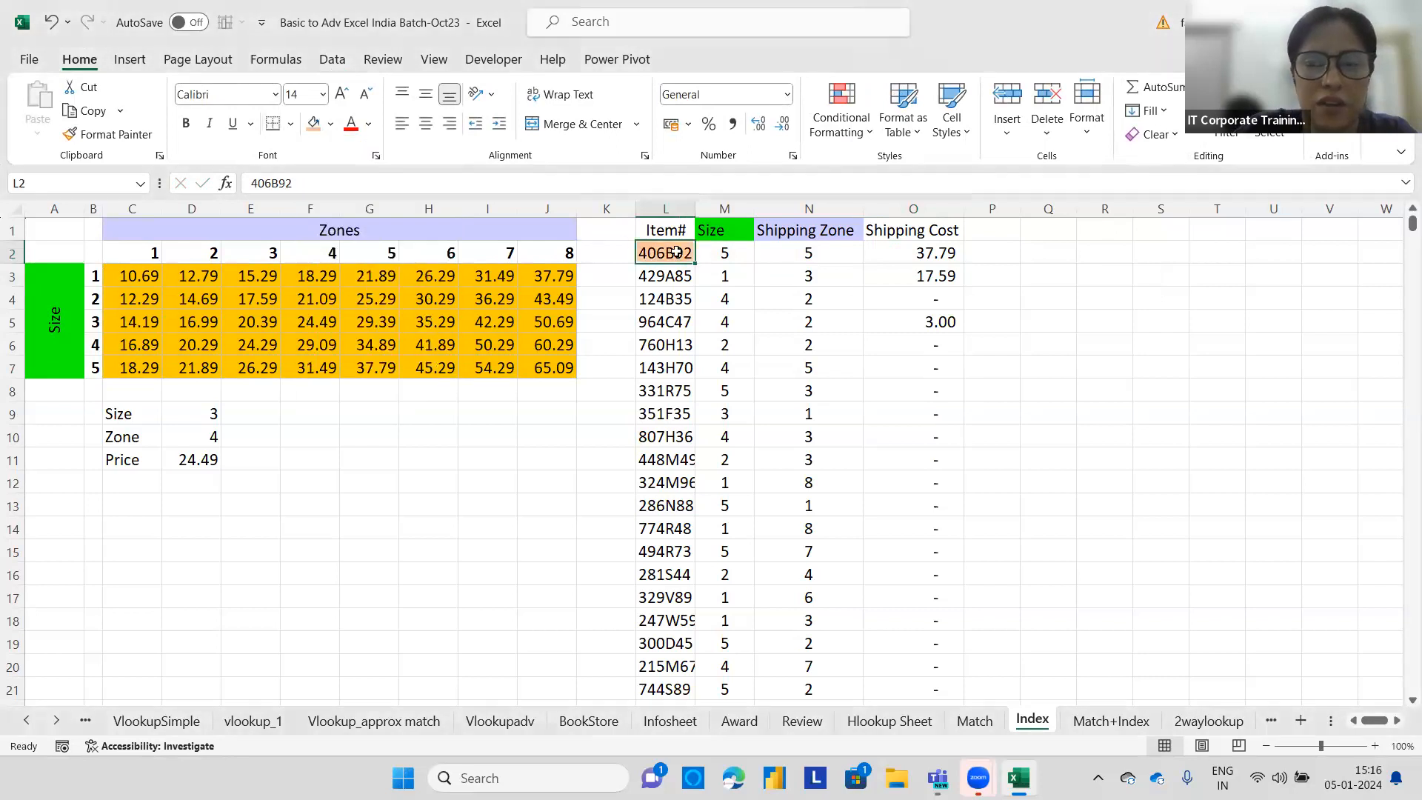
pyautogui.keyDown('shift'); pyautogui.click(912, 252); pyautogui.keyUp('shift')
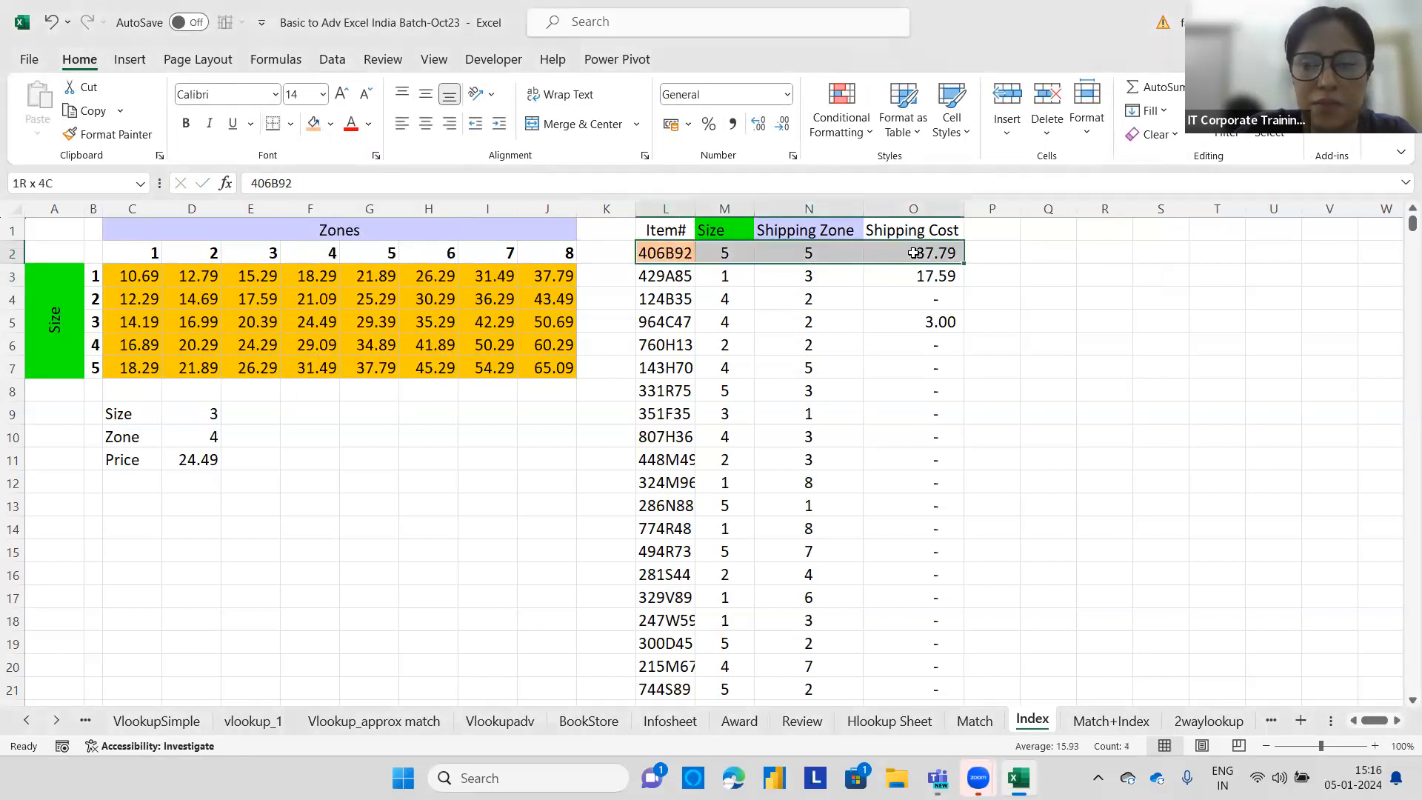
pyautogui.click(314, 124)
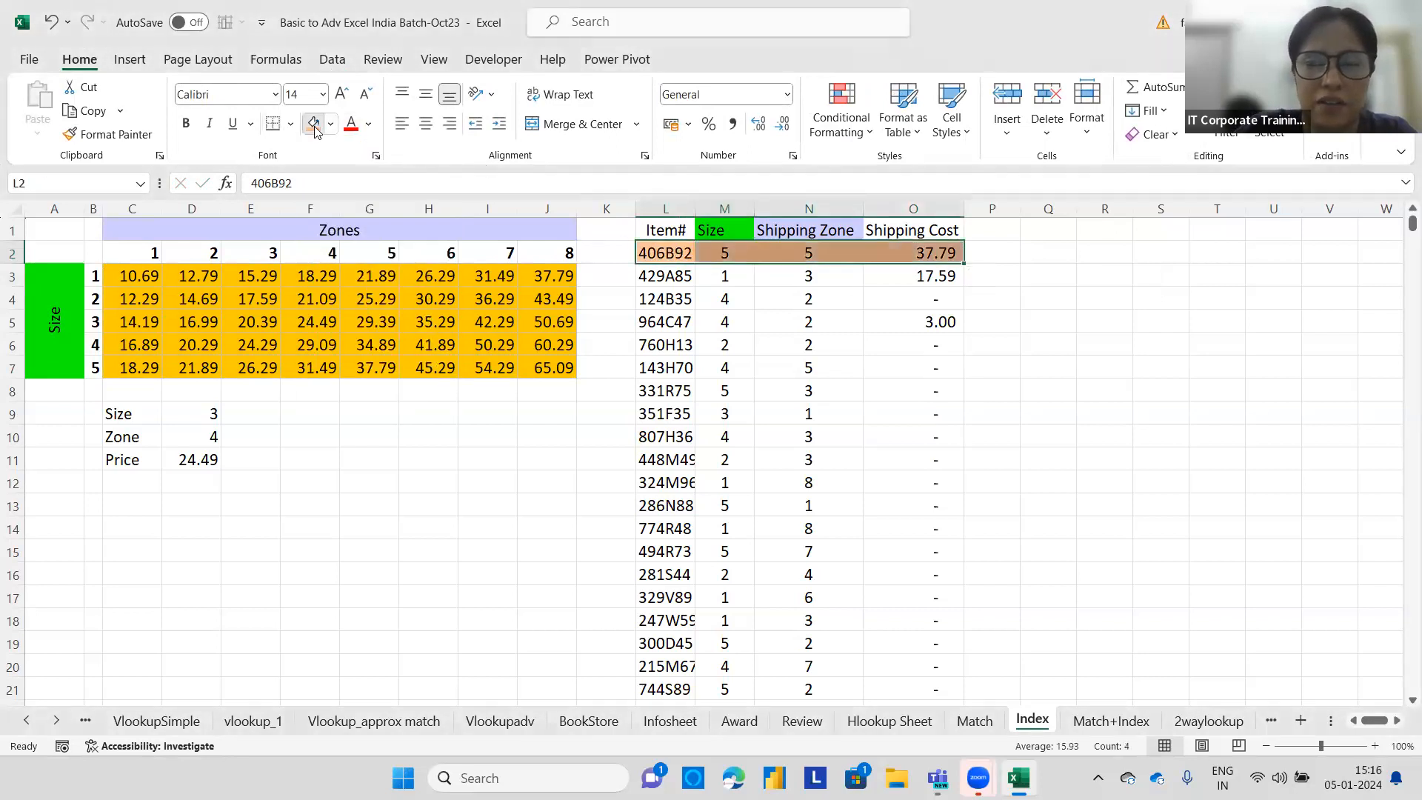
pyautogui.click(722, 253)
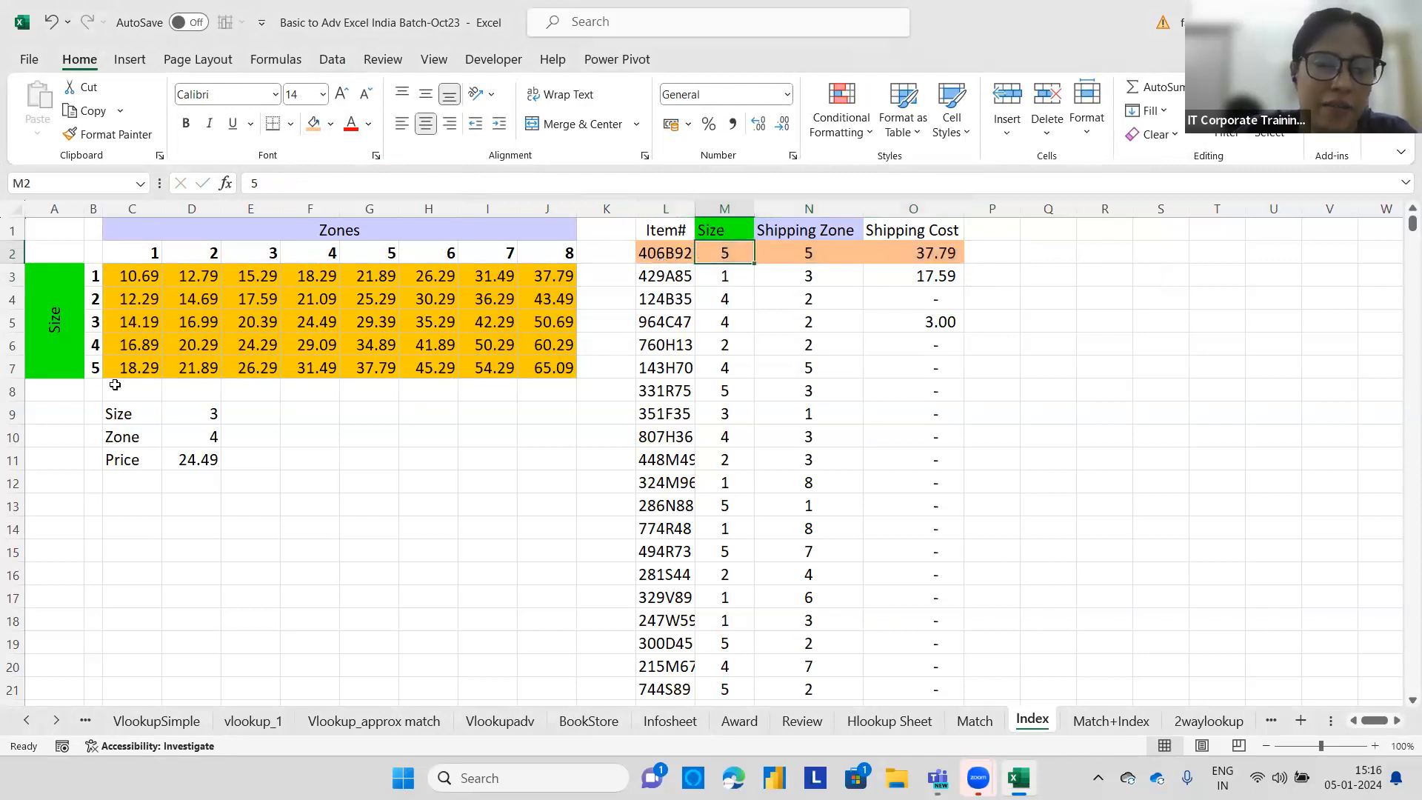
# Examine the size 5 row up to zone 5 and the whole C3:J7 price range.
pyautogui.moveTo(94, 365); pyautogui.dragTo(368, 362)
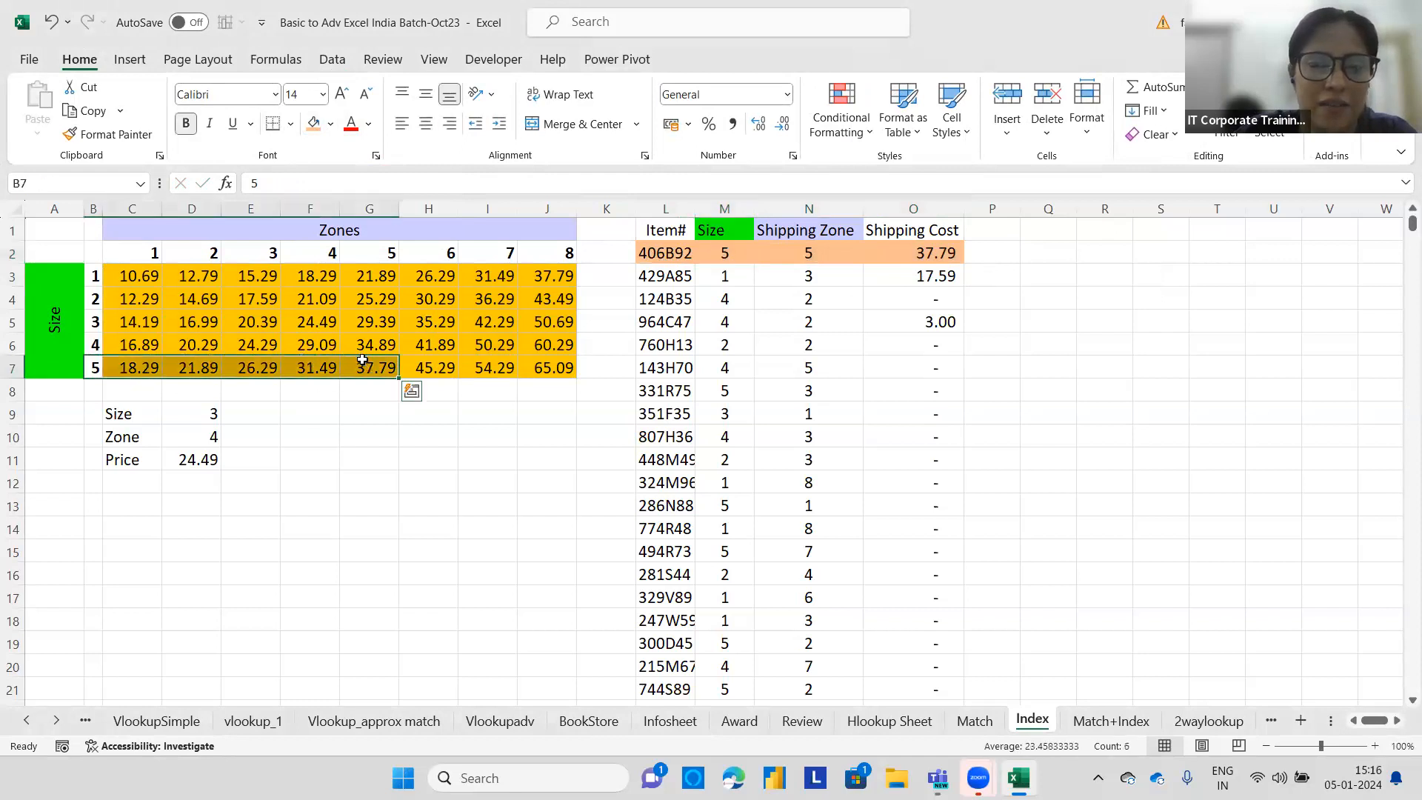
pyautogui.click(368, 360)
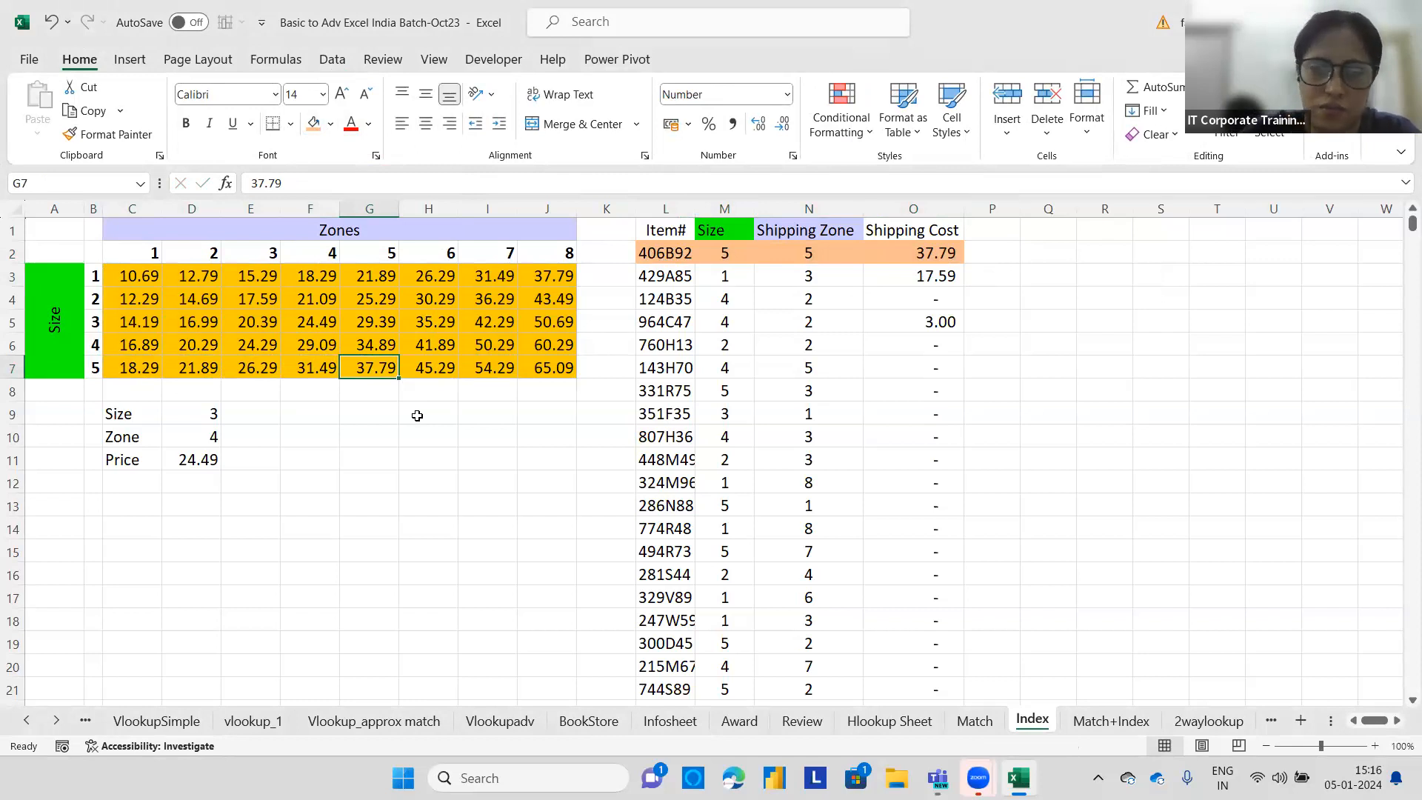
pyautogui.click(117, 273)
pyautogui.moveTo(241, 285); pyautogui.dragTo(570, 370)
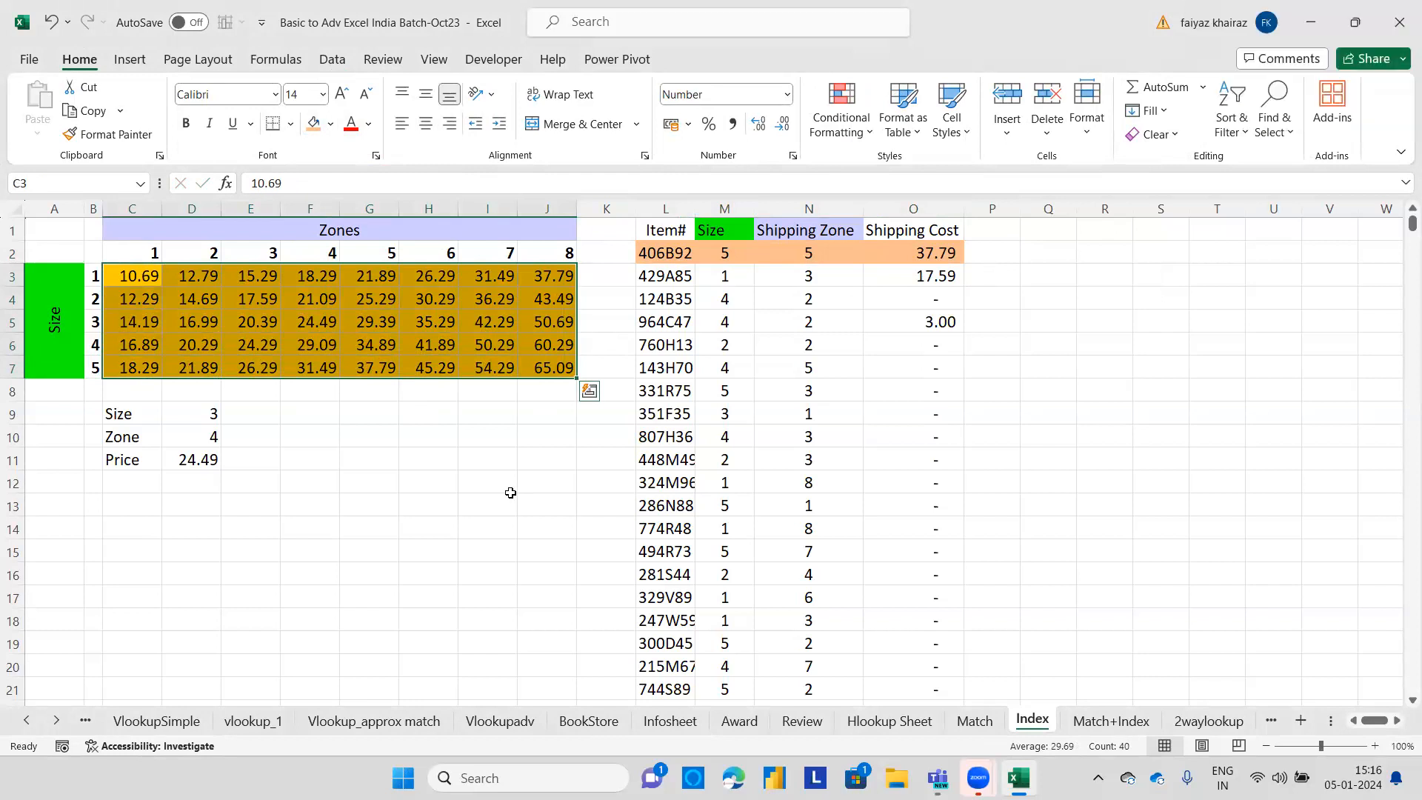
pyautogui.click(216, 385)
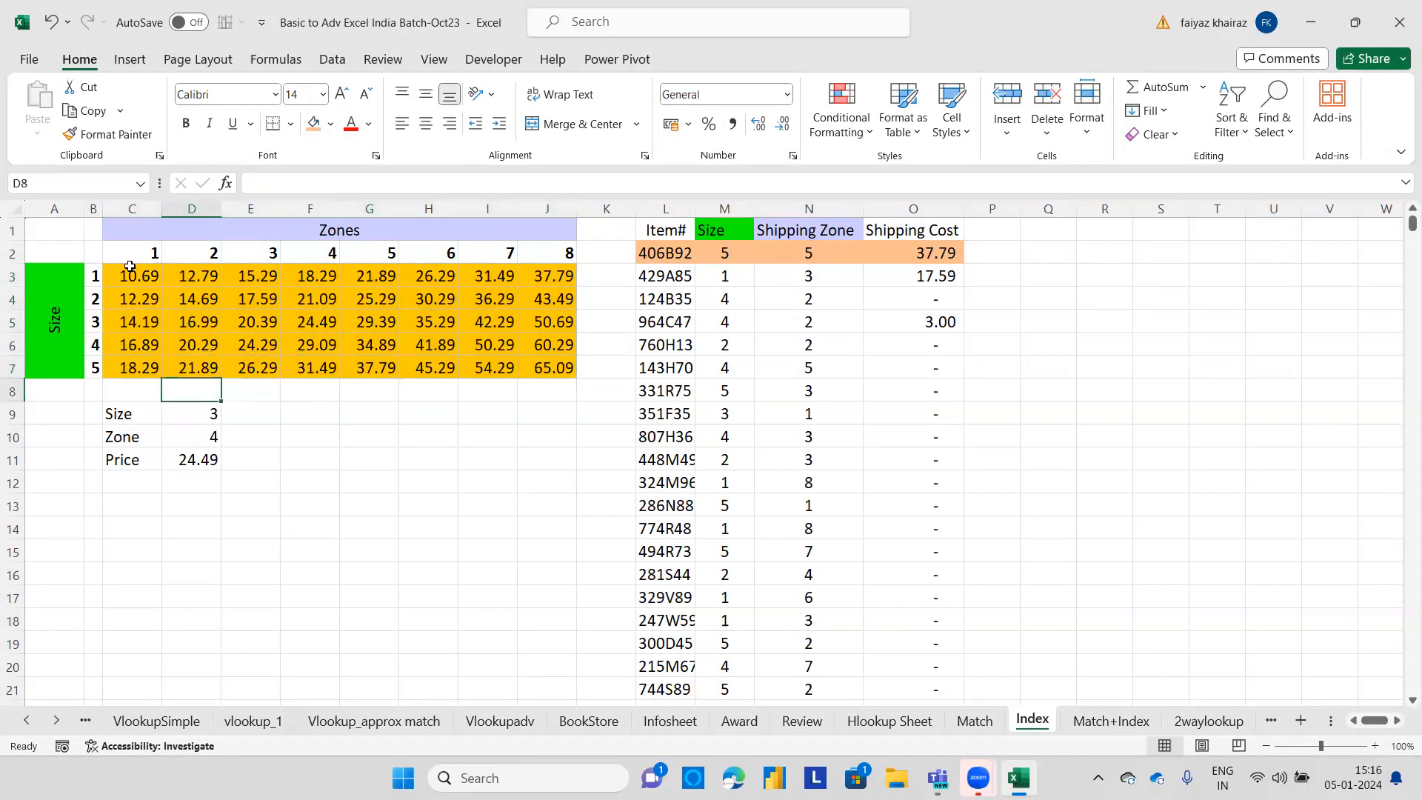
pyautogui.moveTo(130, 268); pyautogui.dragTo(544, 371)
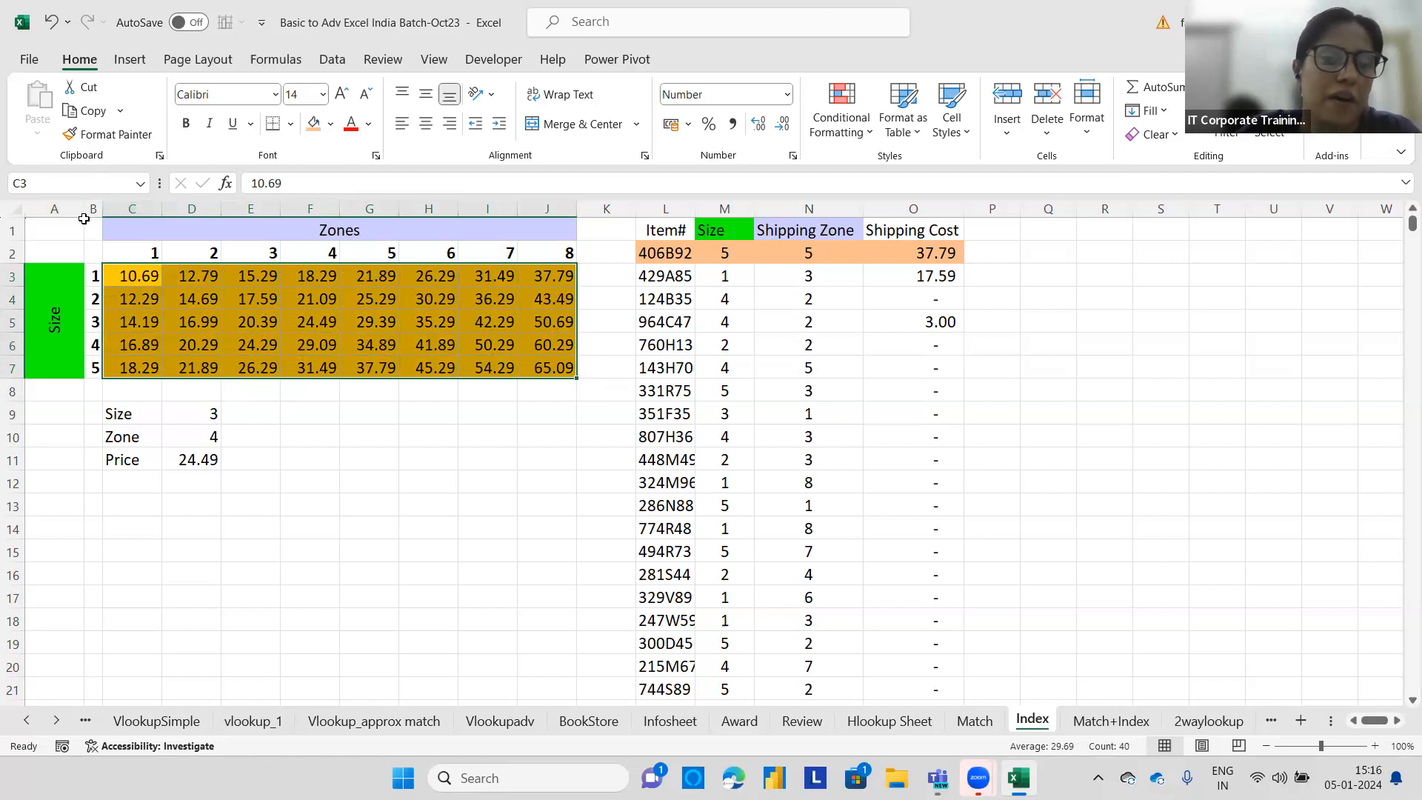
pyautogui.click(140, 276)
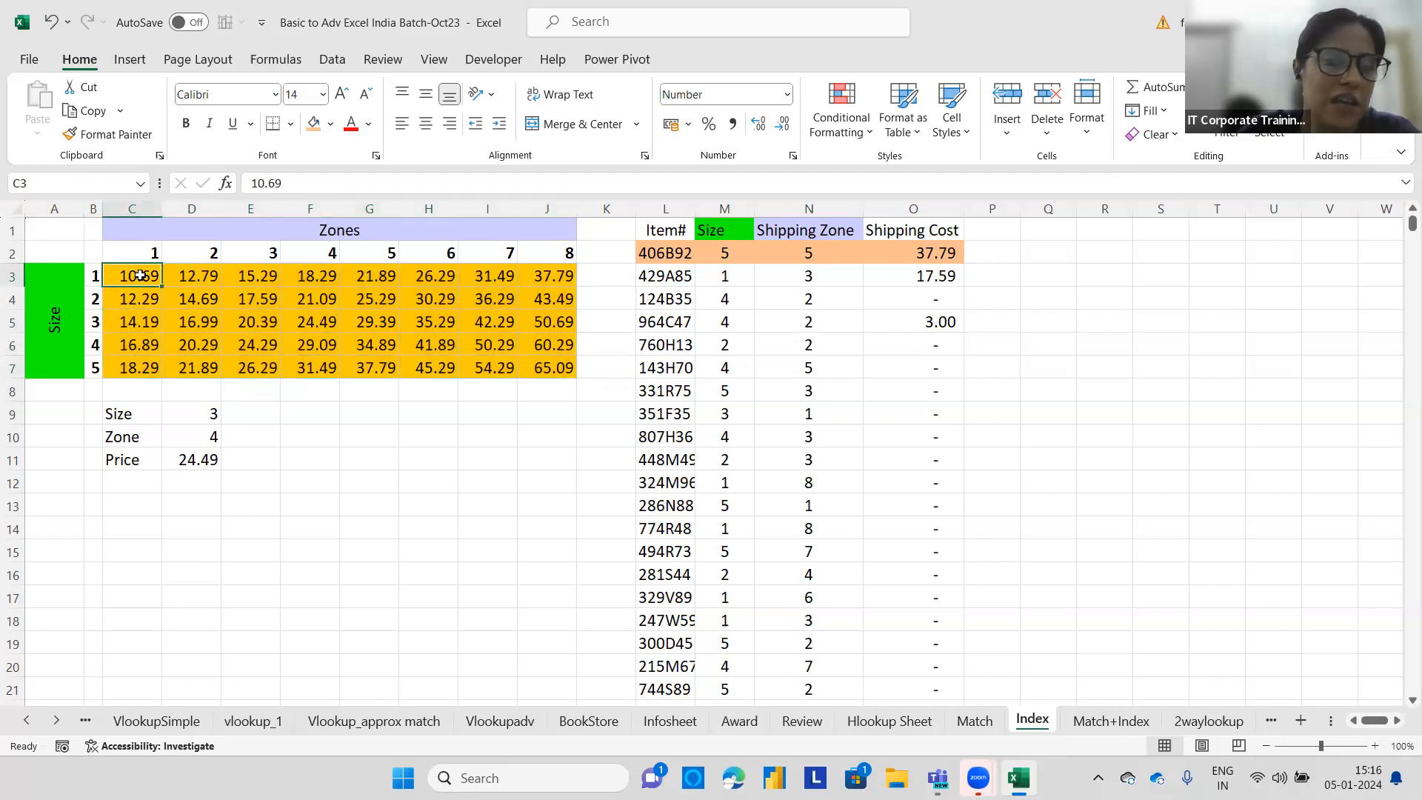
# Write the note c3:j7 in cell F10.
pyautogui.click(307, 436)
pyautogui.write('c3')
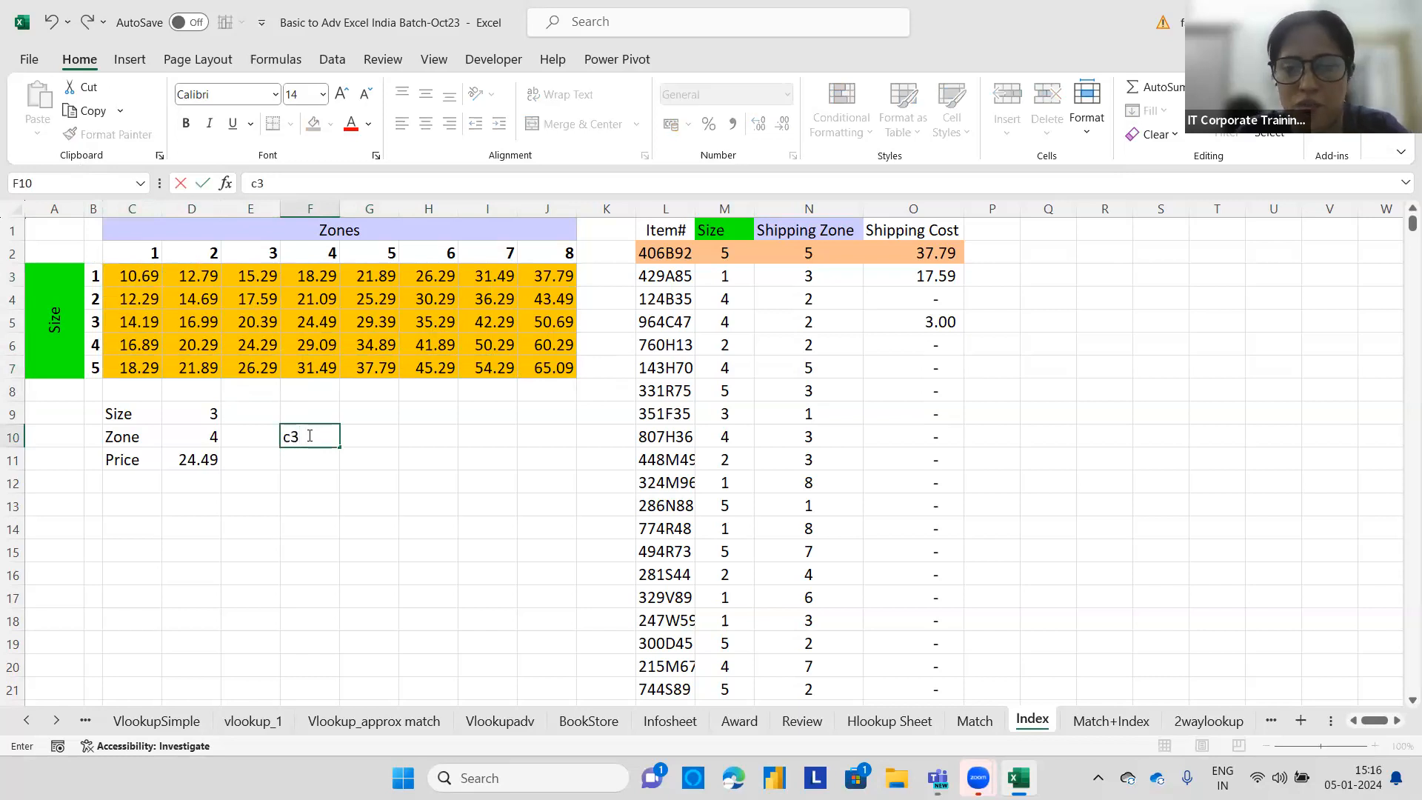
pyautogui.write(':')
pyautogui.click(538, 367)
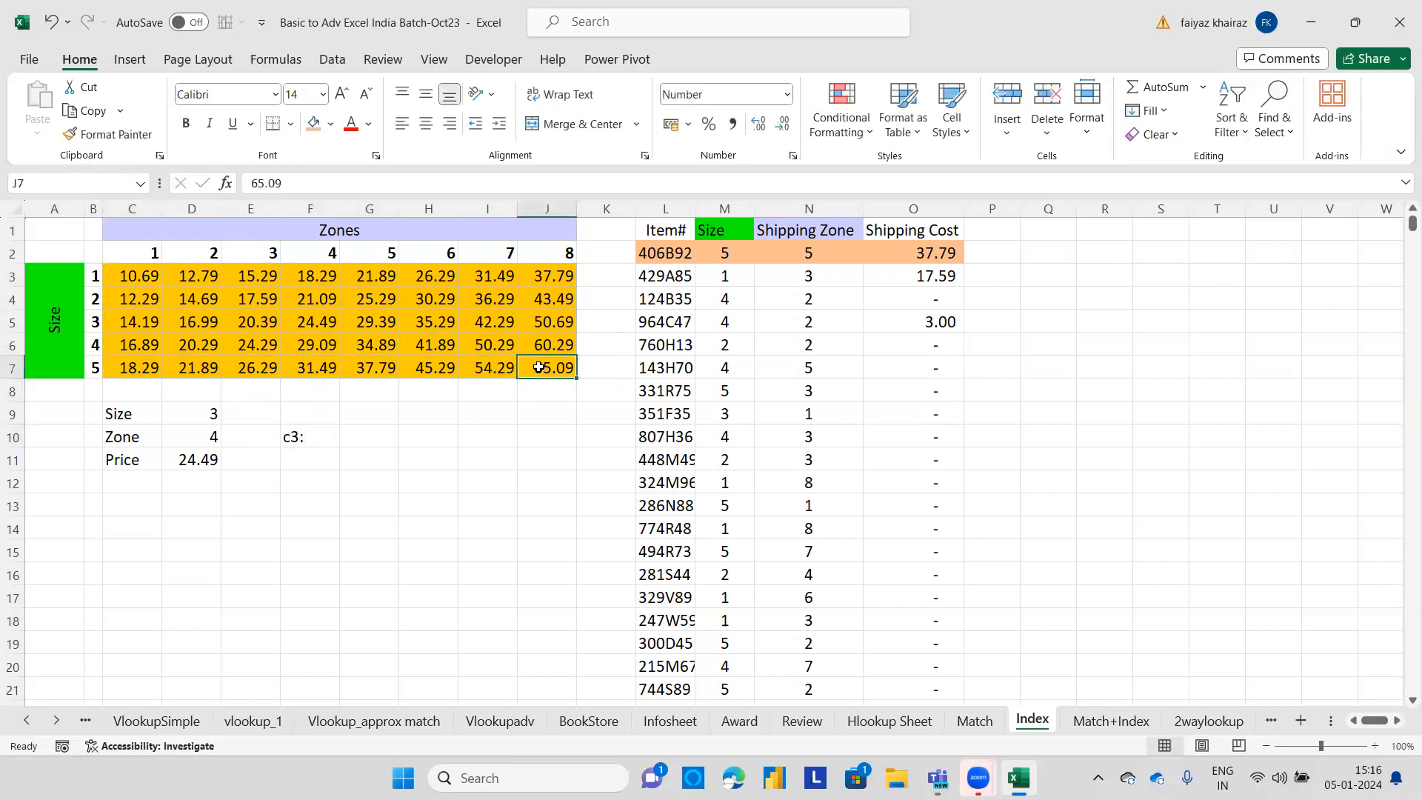
pyautogui.doubleClick(311, 436)
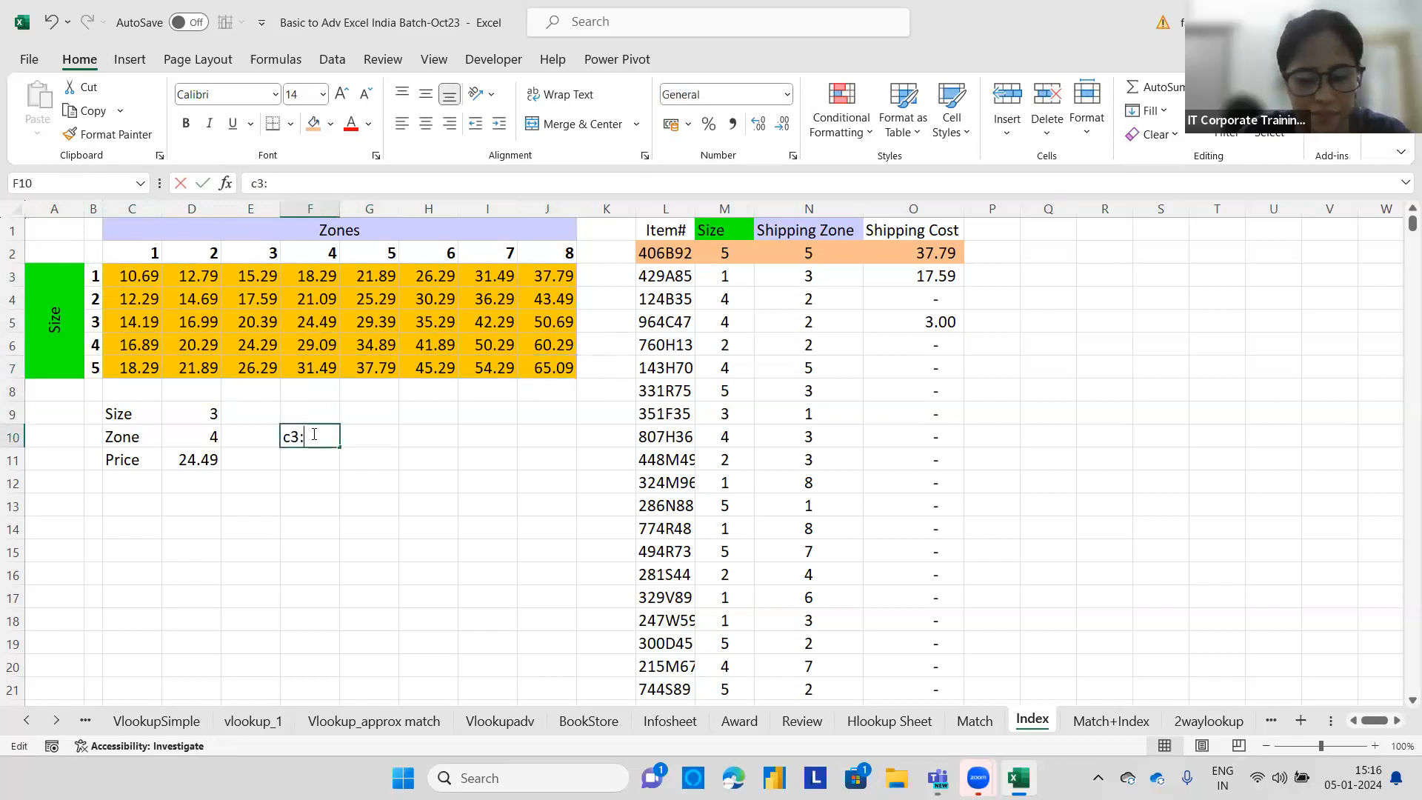
pyautogui.write('j7')
pyautogui.click(334, 482)
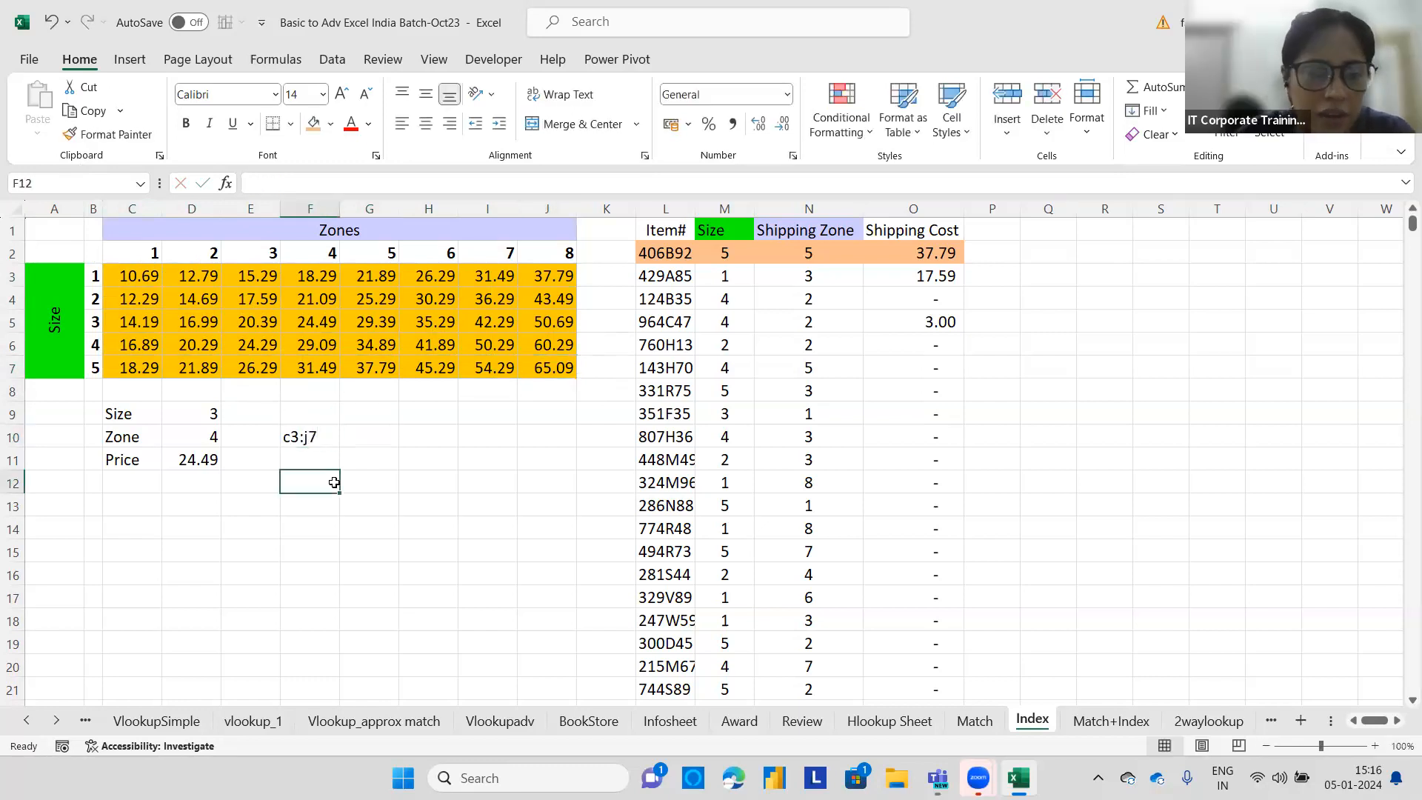
# Highlight the second item's row L3:O3 with a light purple fill.
pyautogui.moveTo(661, 277); pyautogui.dragTo(955, 277)
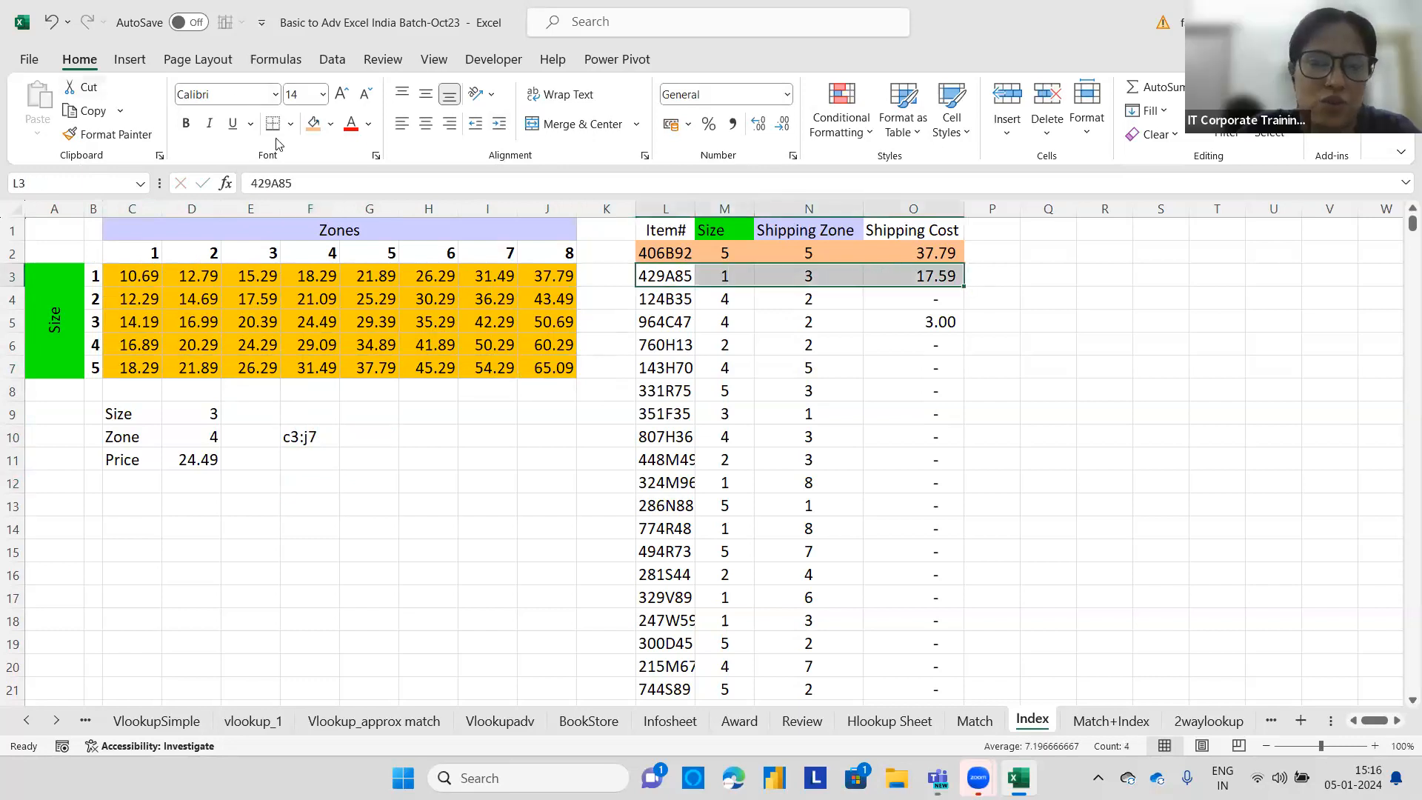
pyautogui.click(330, 123)
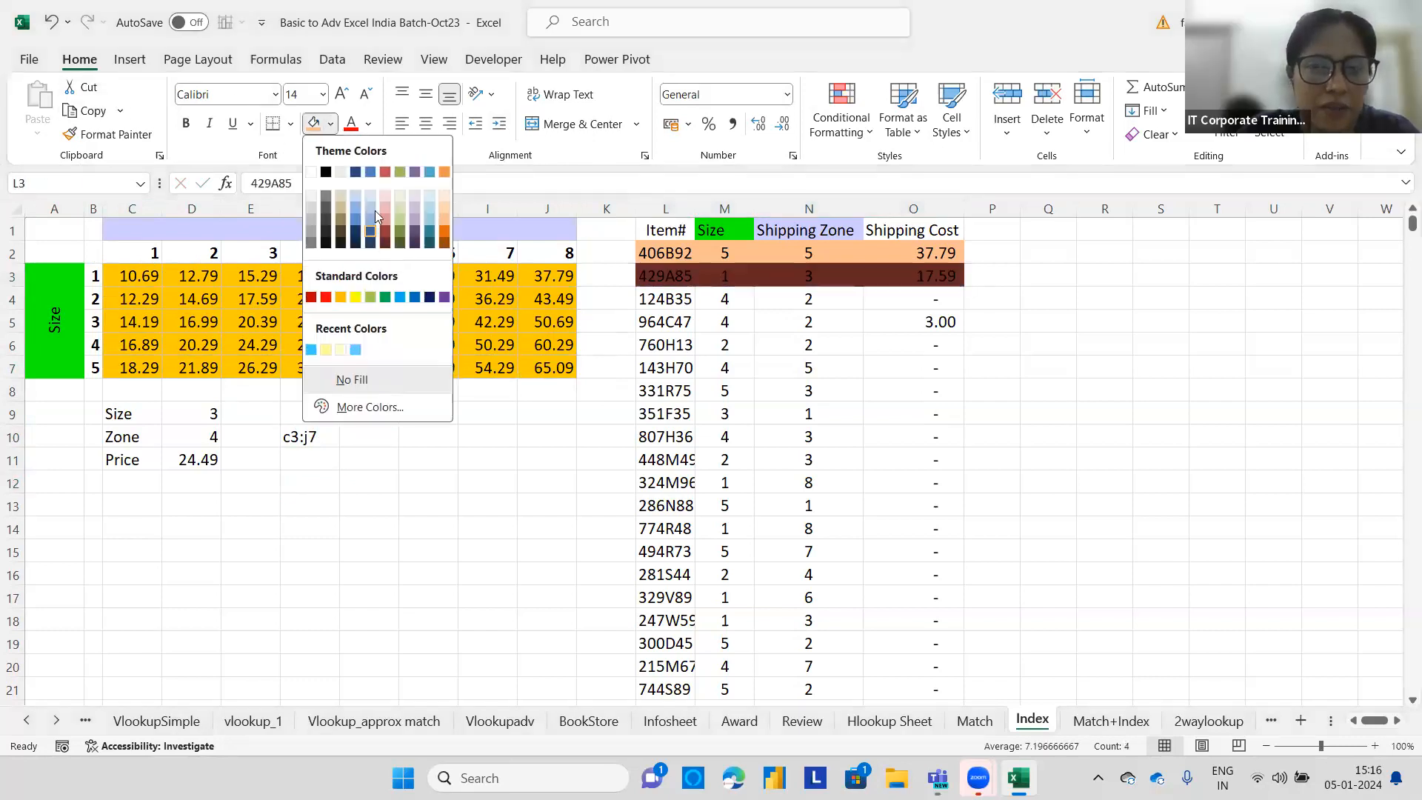
pyautogui.click(417, 221)
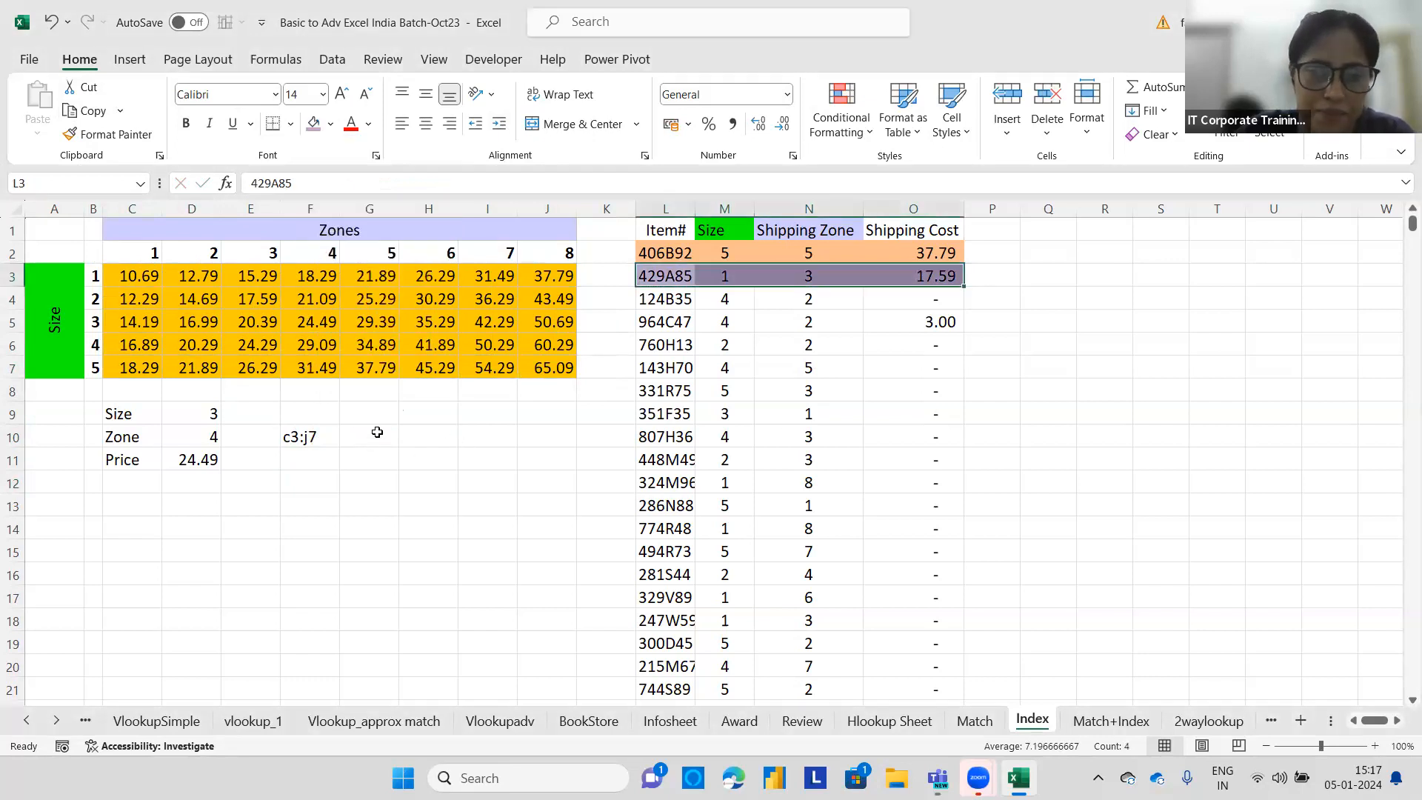
pyautogui.click(377, 432)
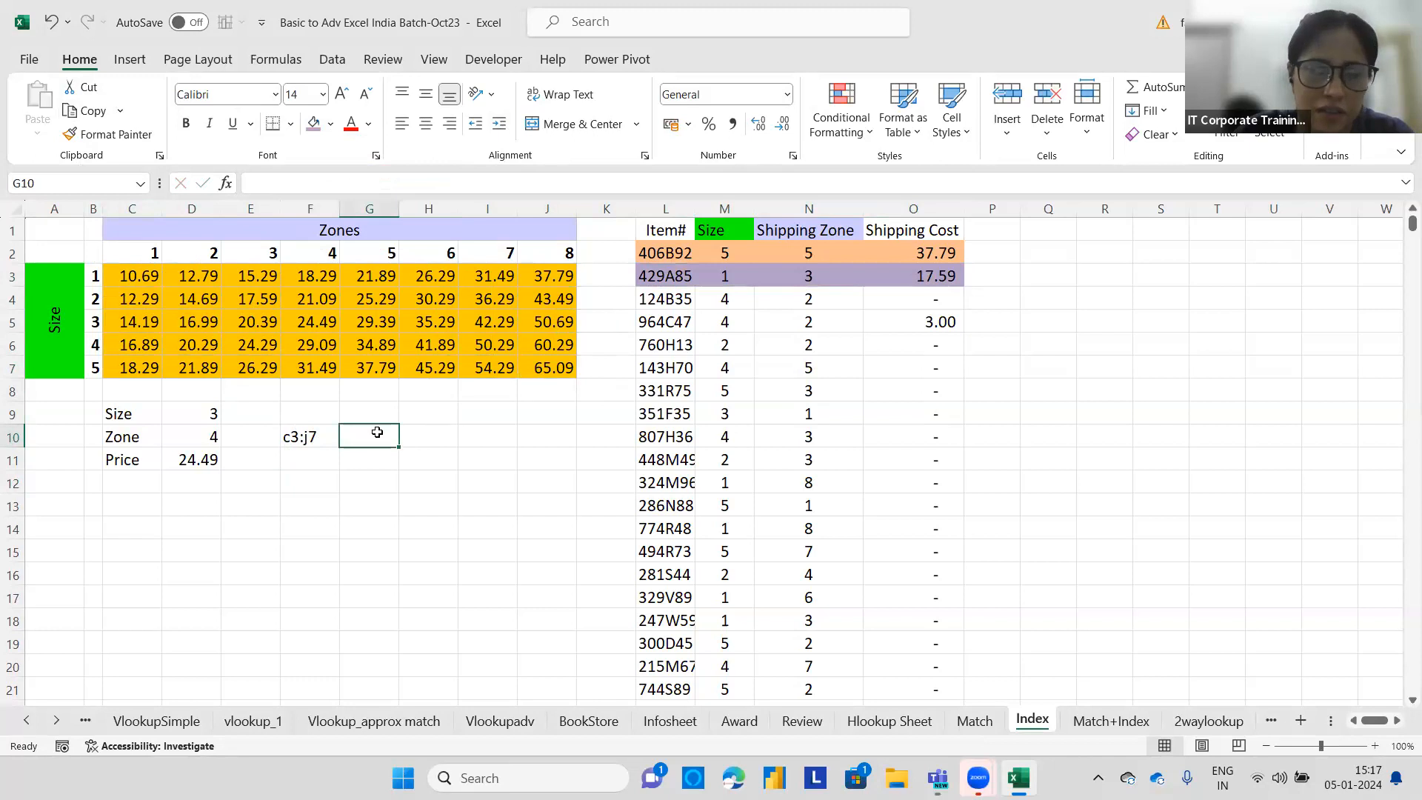
# Review the first price row and the C3:J7 range, and write the note c3:j7 in F11.
pyautogui.moveTo(118, 276); pyautogui.dragTo(263, 276)
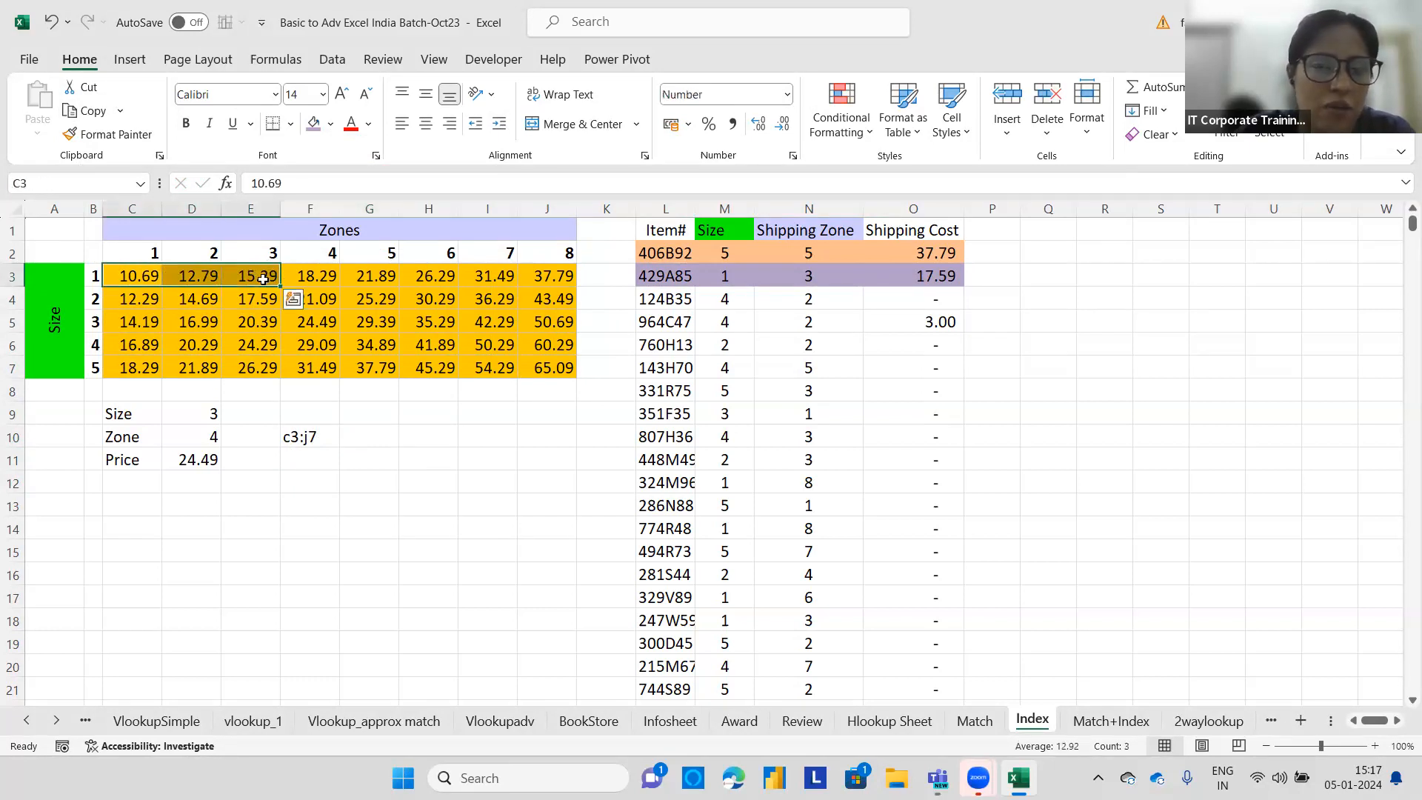
pyautogui.click(263, 277)
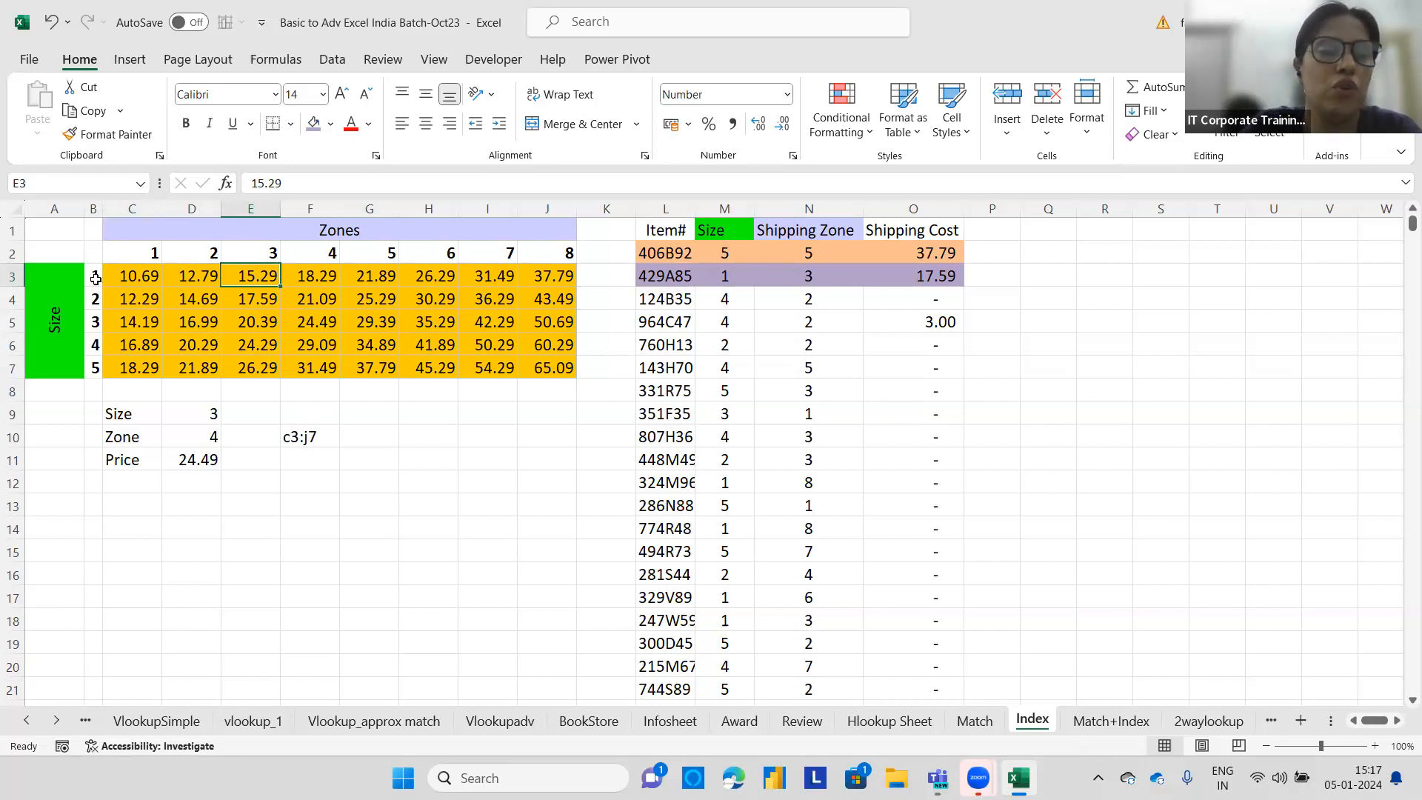
pyautogui.moveTo(127, 271); pyautogui.dragTo(569, 371)
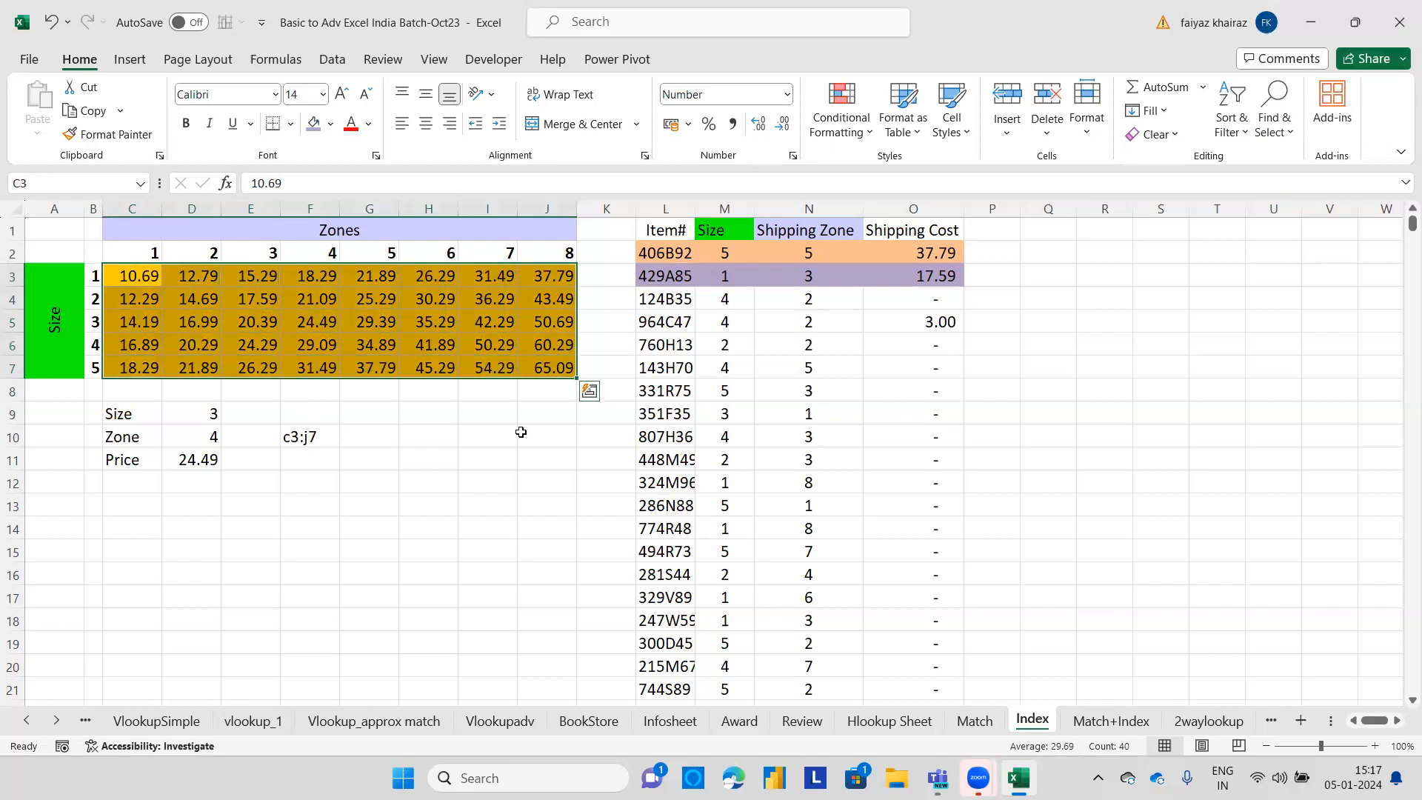
pyautogui.click(316, 453)
pyautogui.write('c3:')
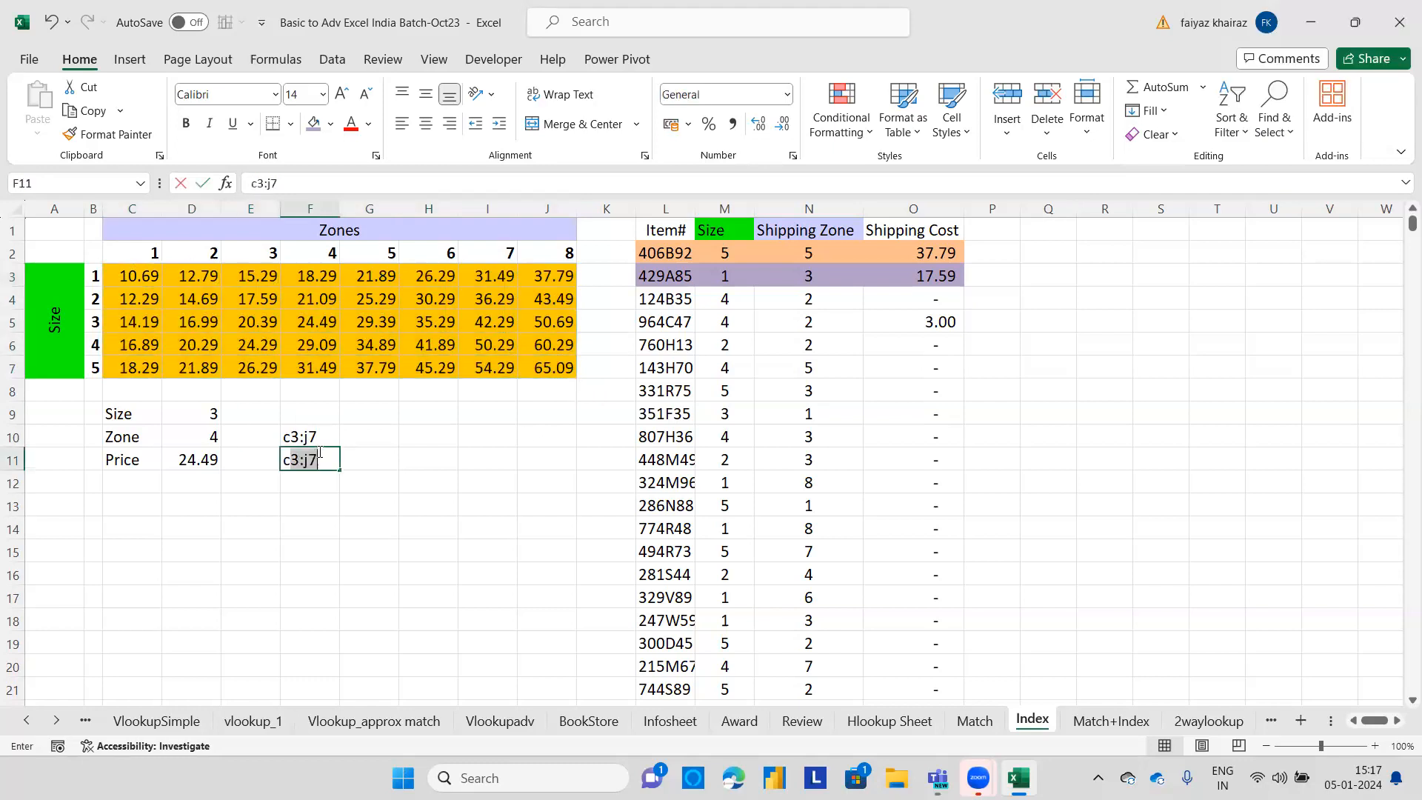
pyautogui.write('j')
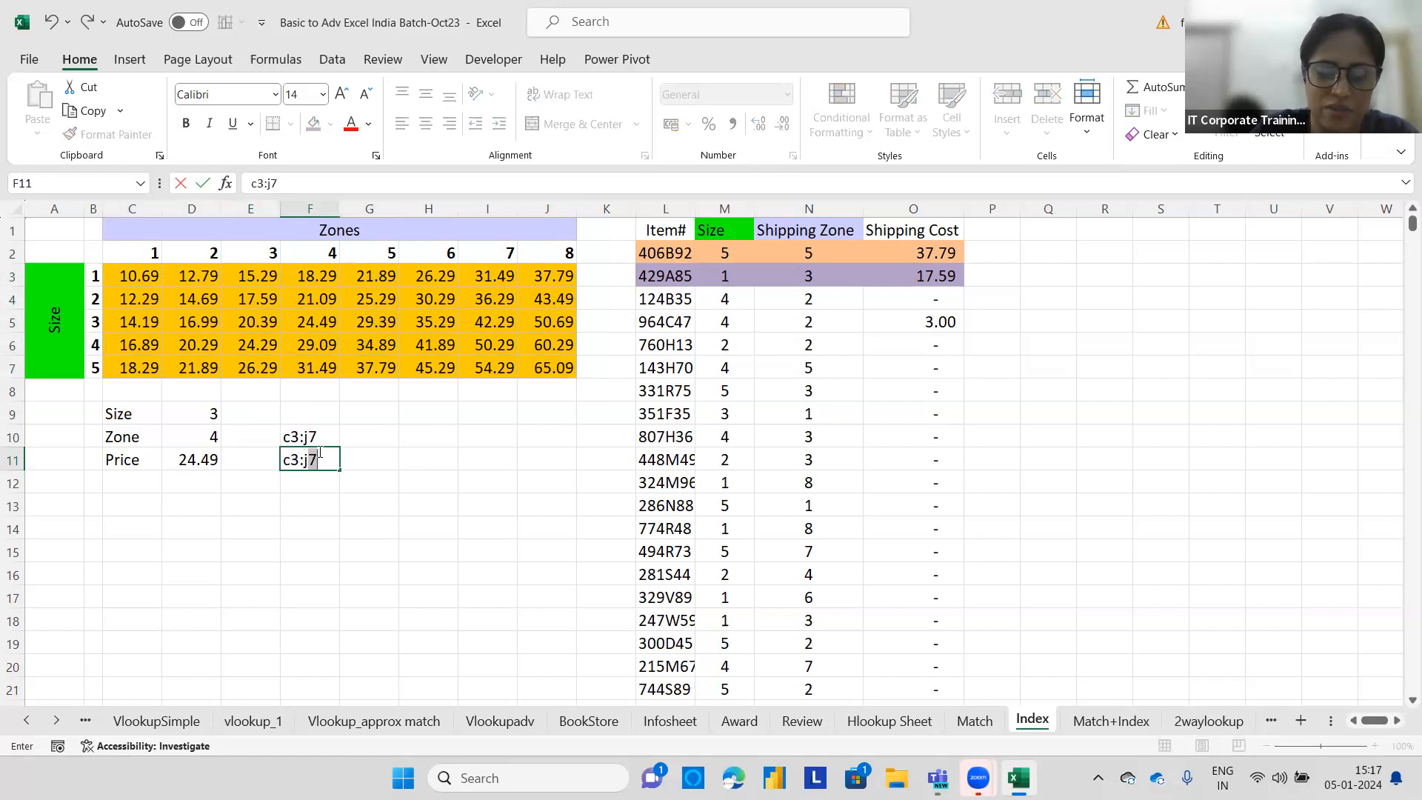
pyautogui.write('7')
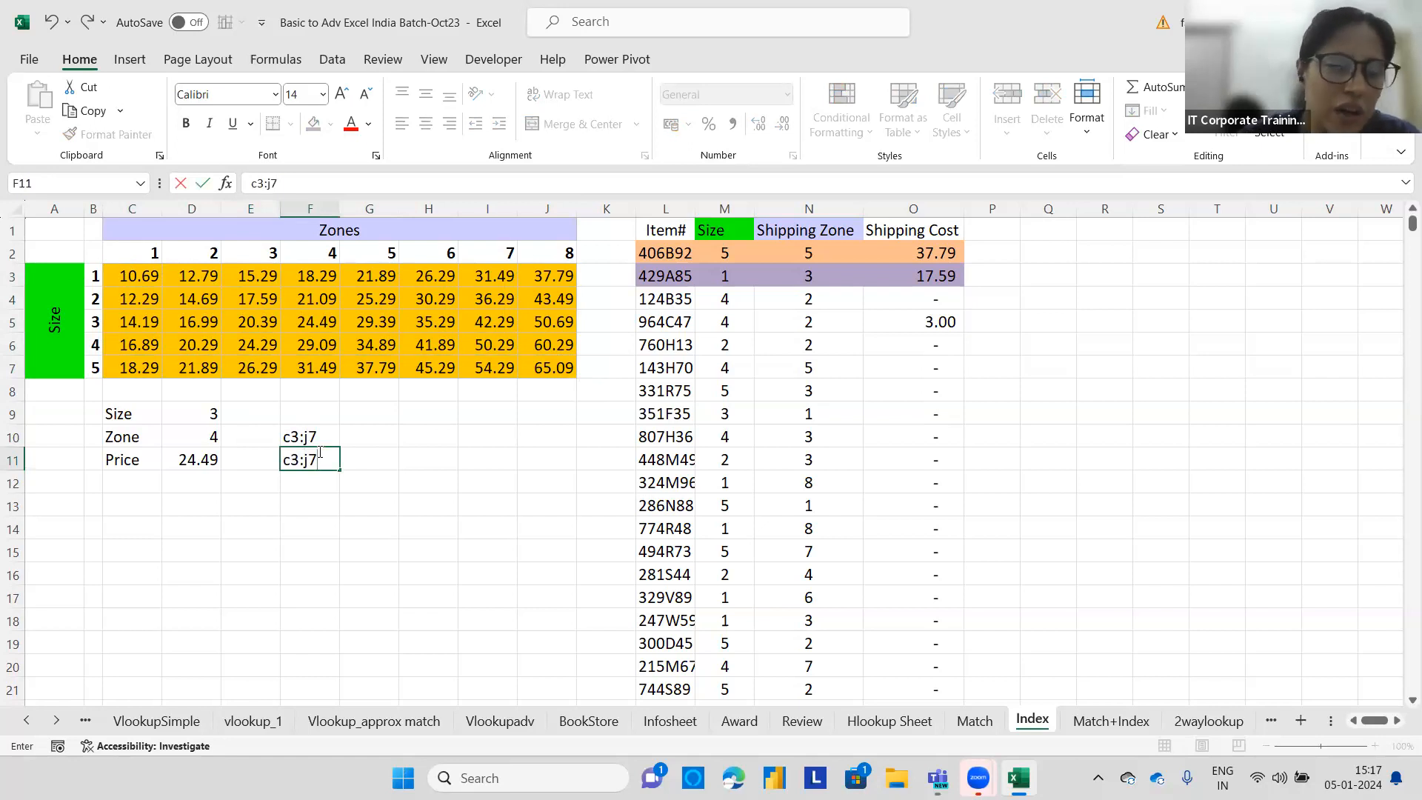
pyautogui.click(321, 481)
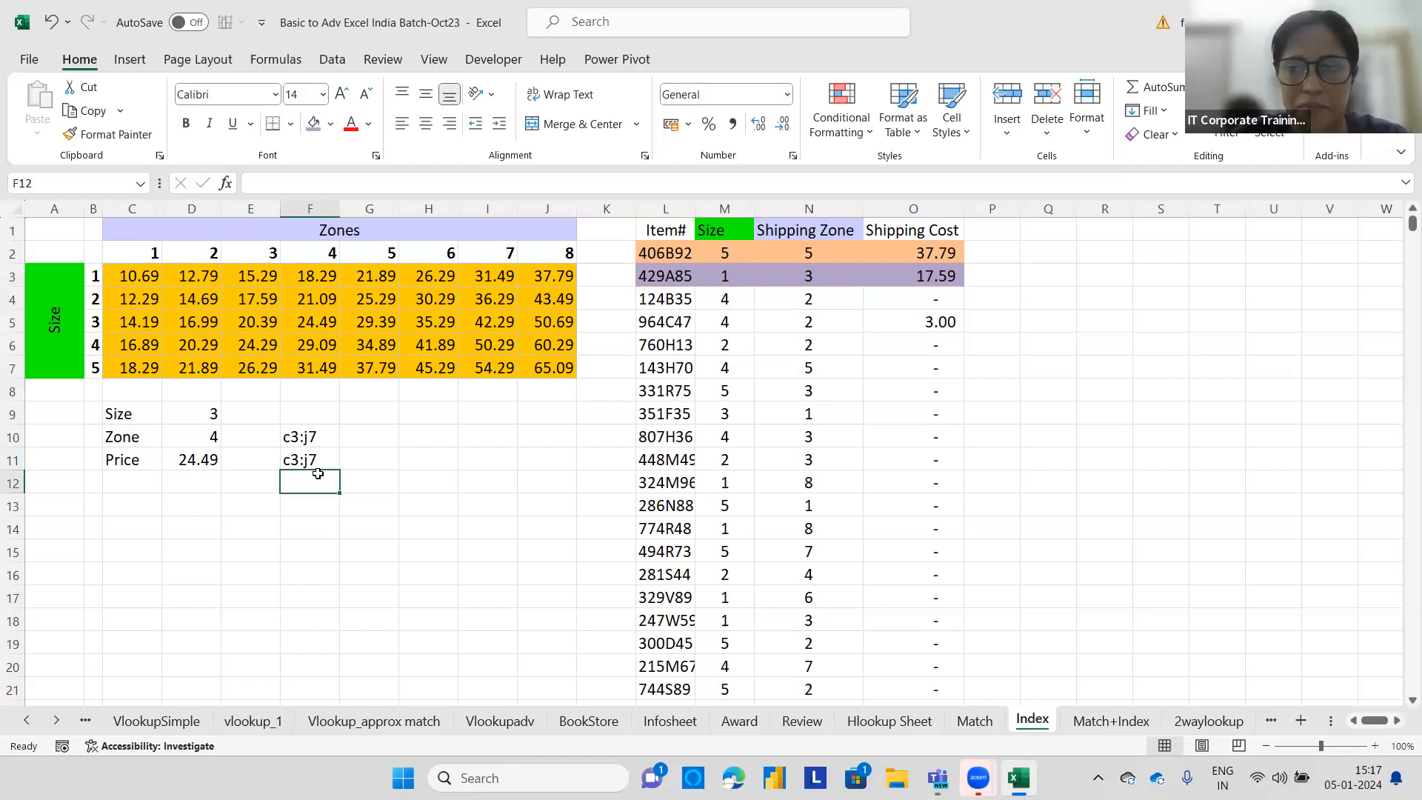
# Change the table reference in O2's INDEX formula to the absolute range $C$3:$J$7.
pyautogui.click(940, 256)
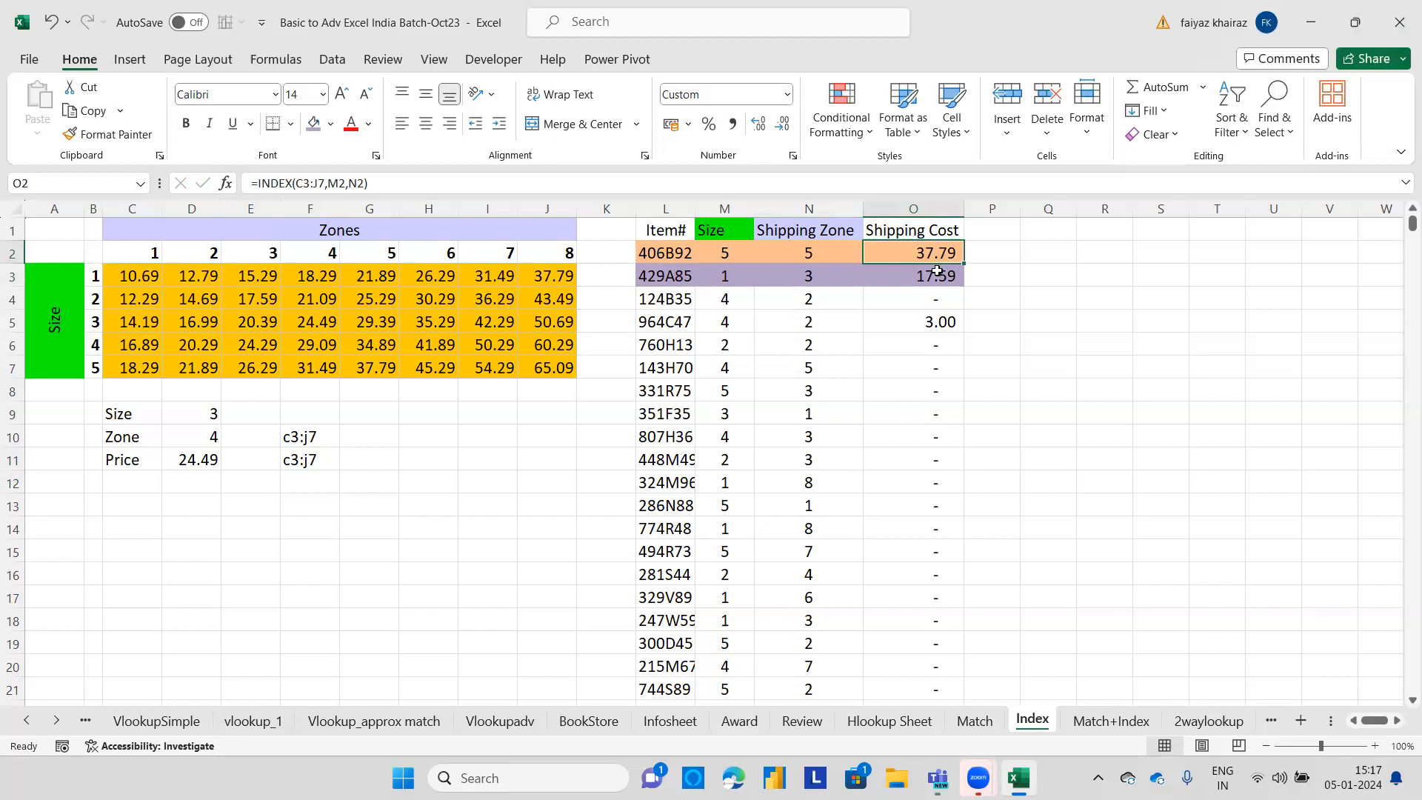
pyautogui.click(937, 271)
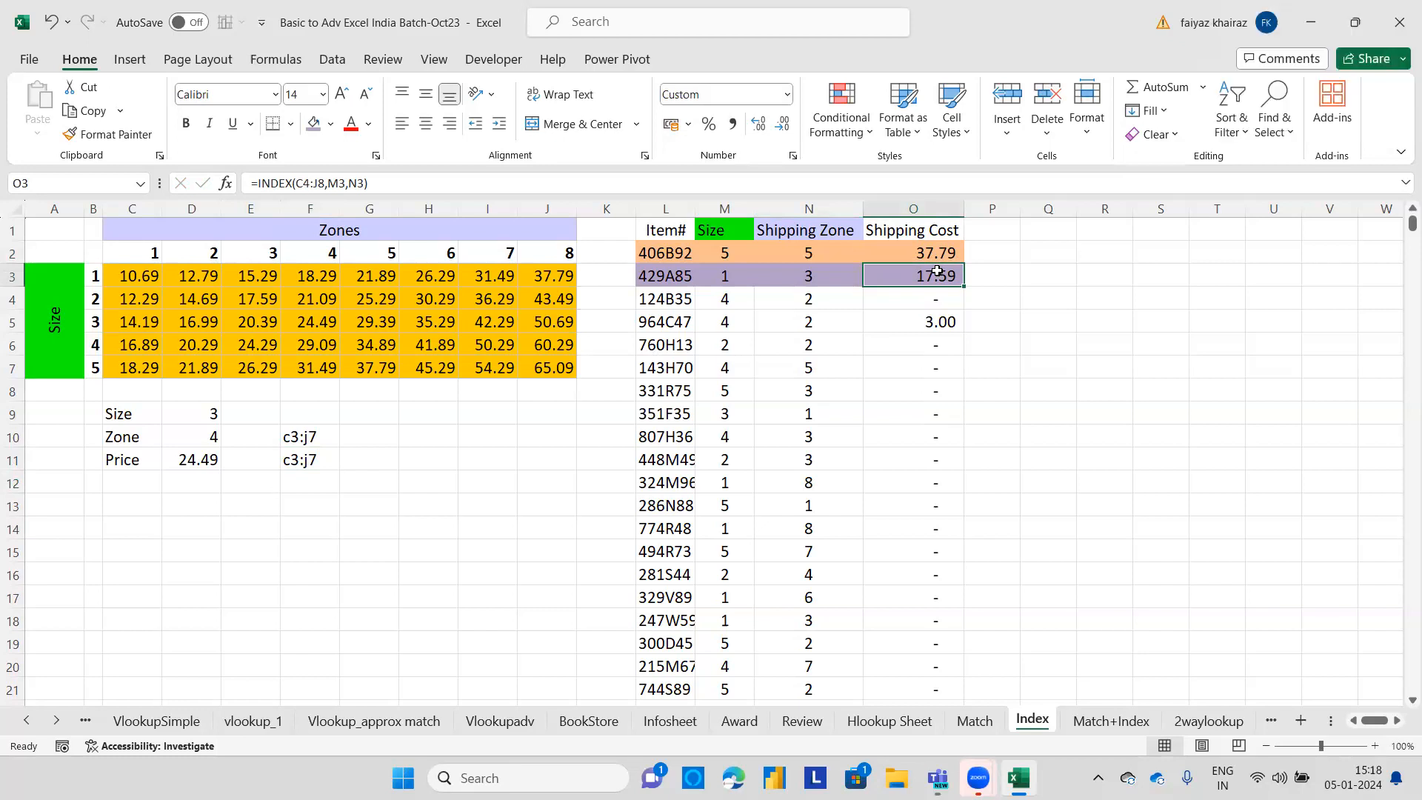
pyautogui.click(938, 253)
pyautogui.doubleClick(955, 254)
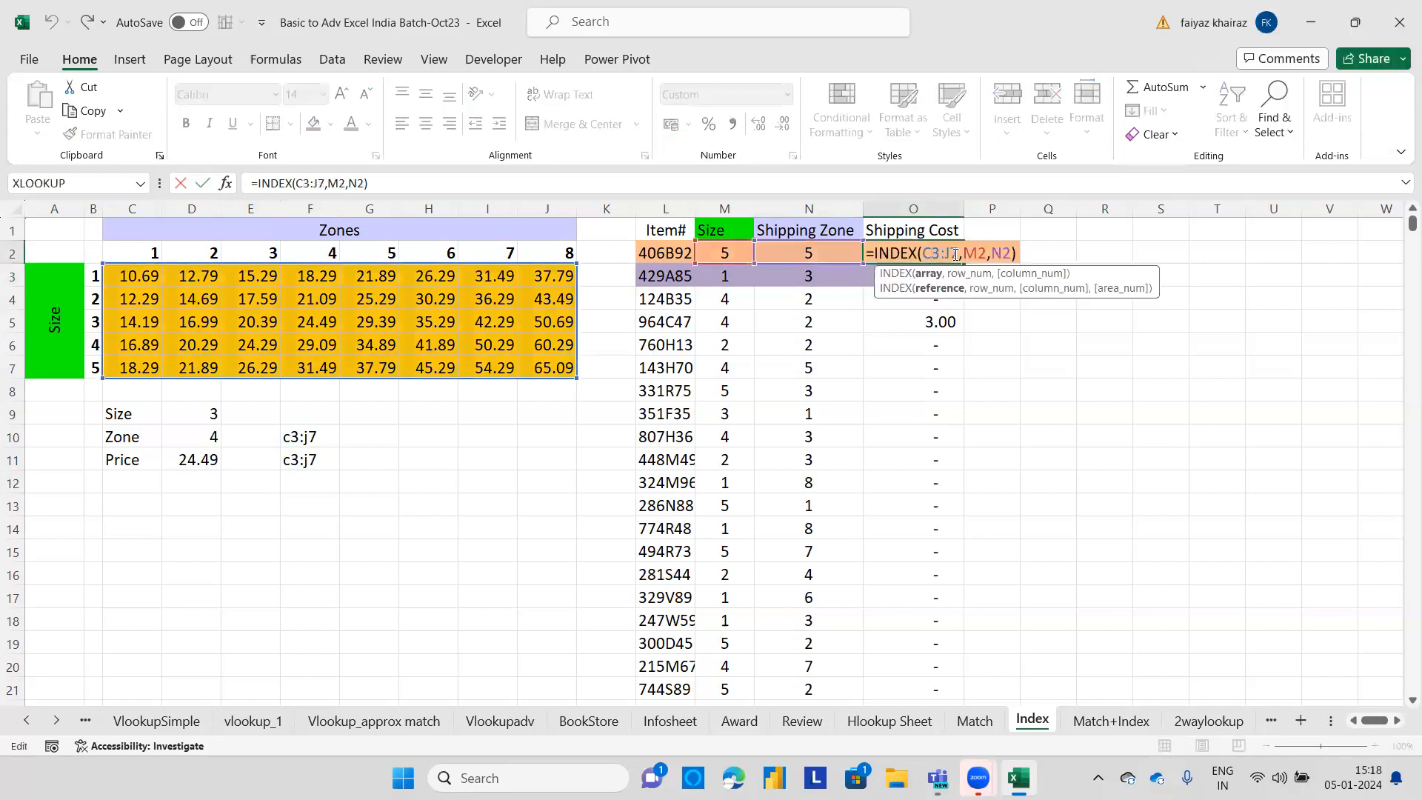
pyautogui.moveTo(959, 253); pyautogui.dragTo(921, 252)
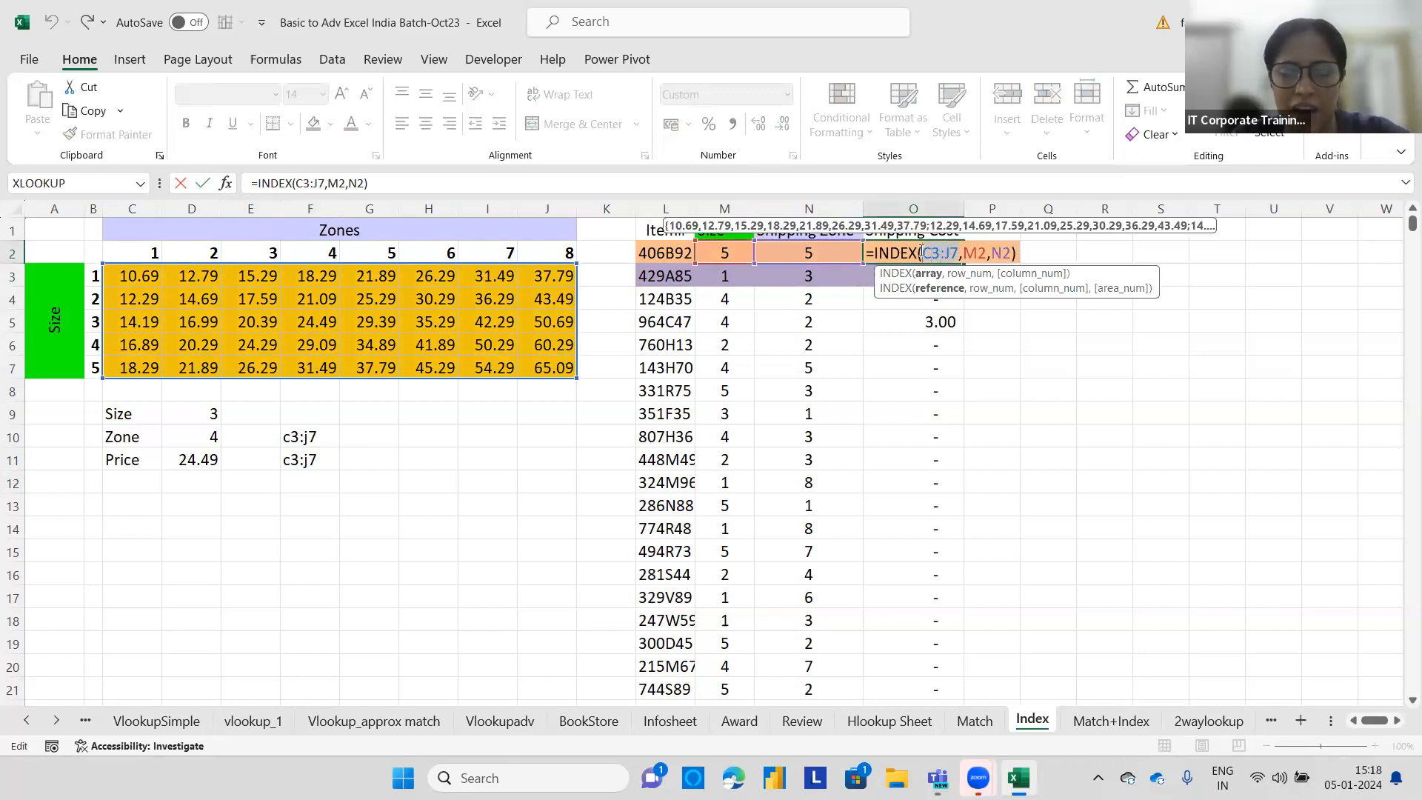
pyautogui.press('F4')
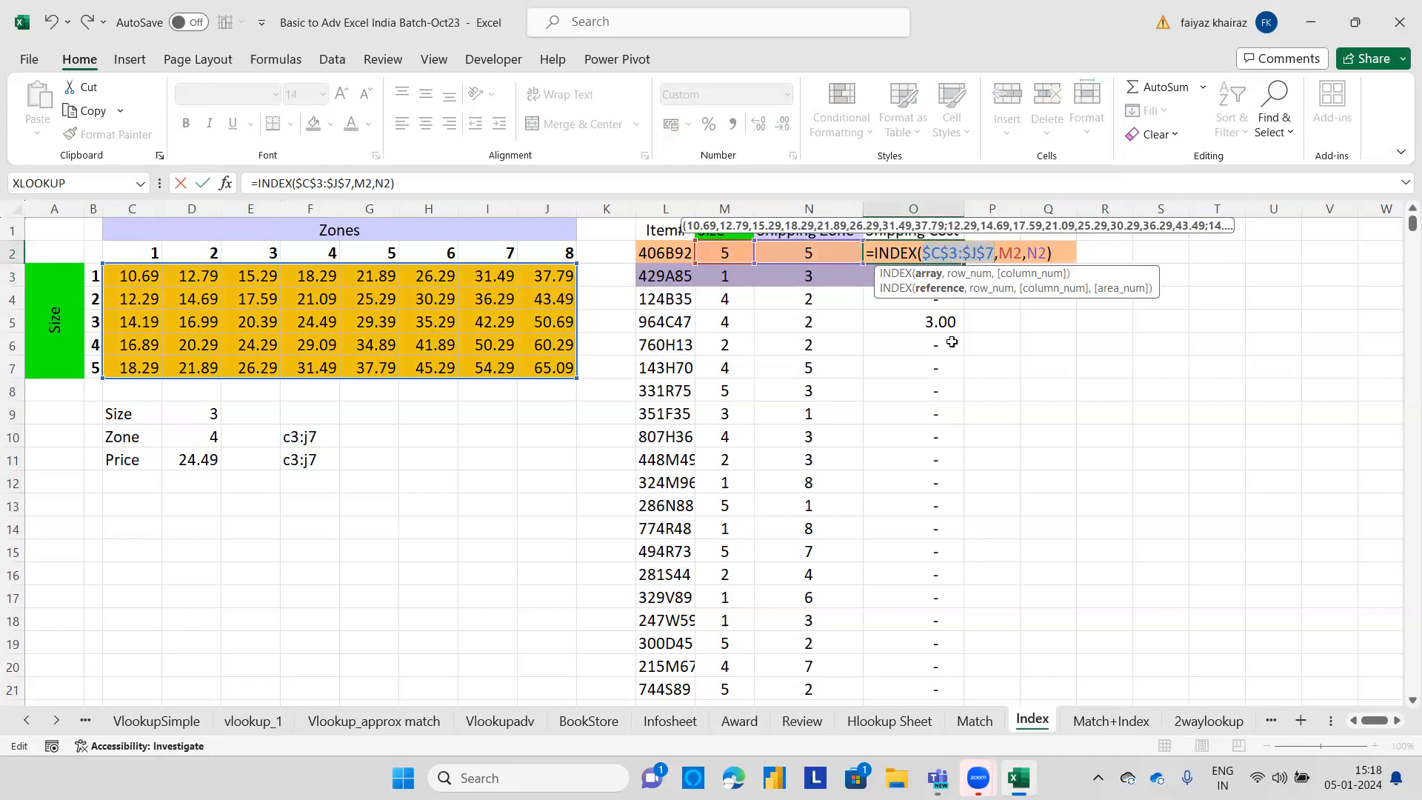
pyautogui.press('Return')
# Copy the corrected INDEX formula from O2 down the whole Shipping Cost column.
pyautogui.click(955, 254)
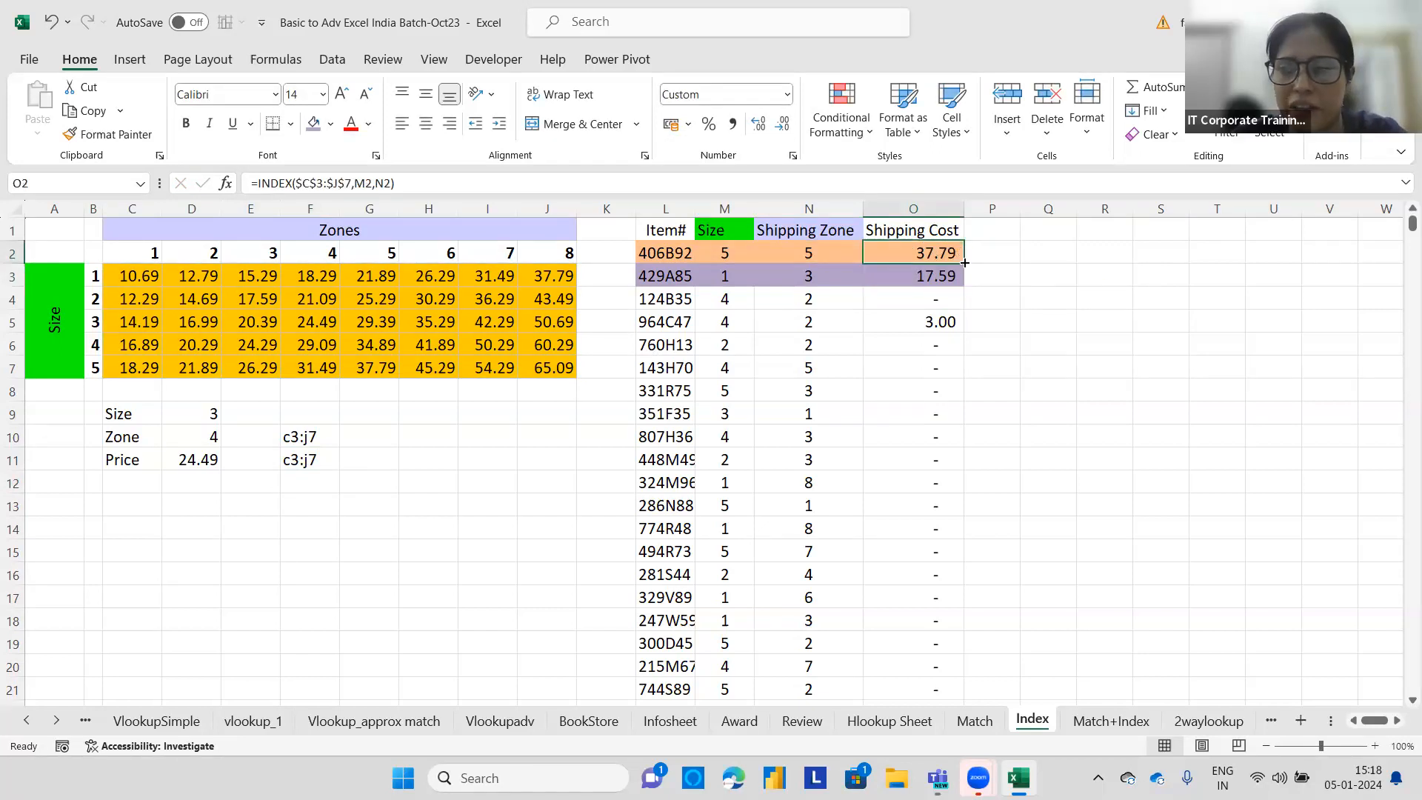
pyautogui.doubleClick(961, 258)
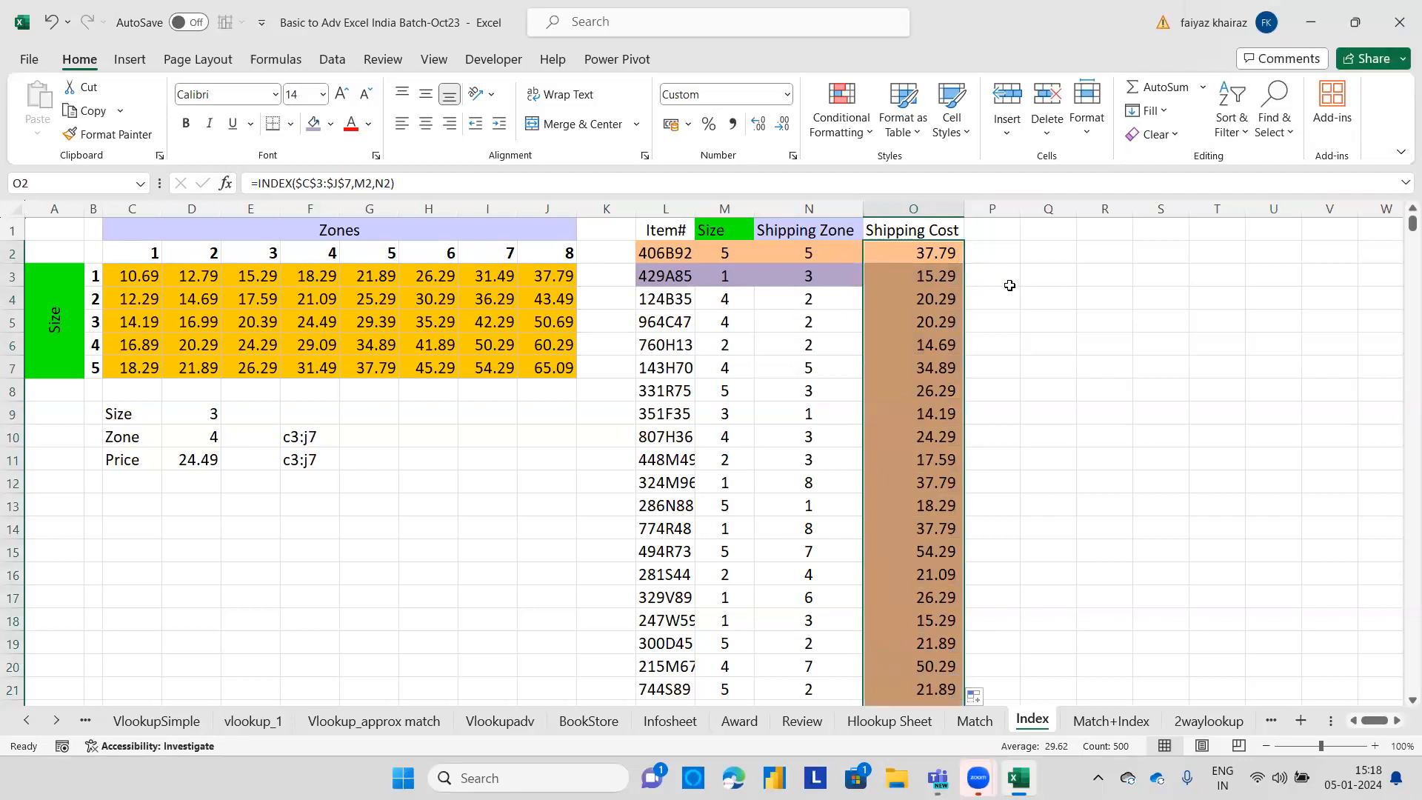
pyautogui.click(1009, 286)
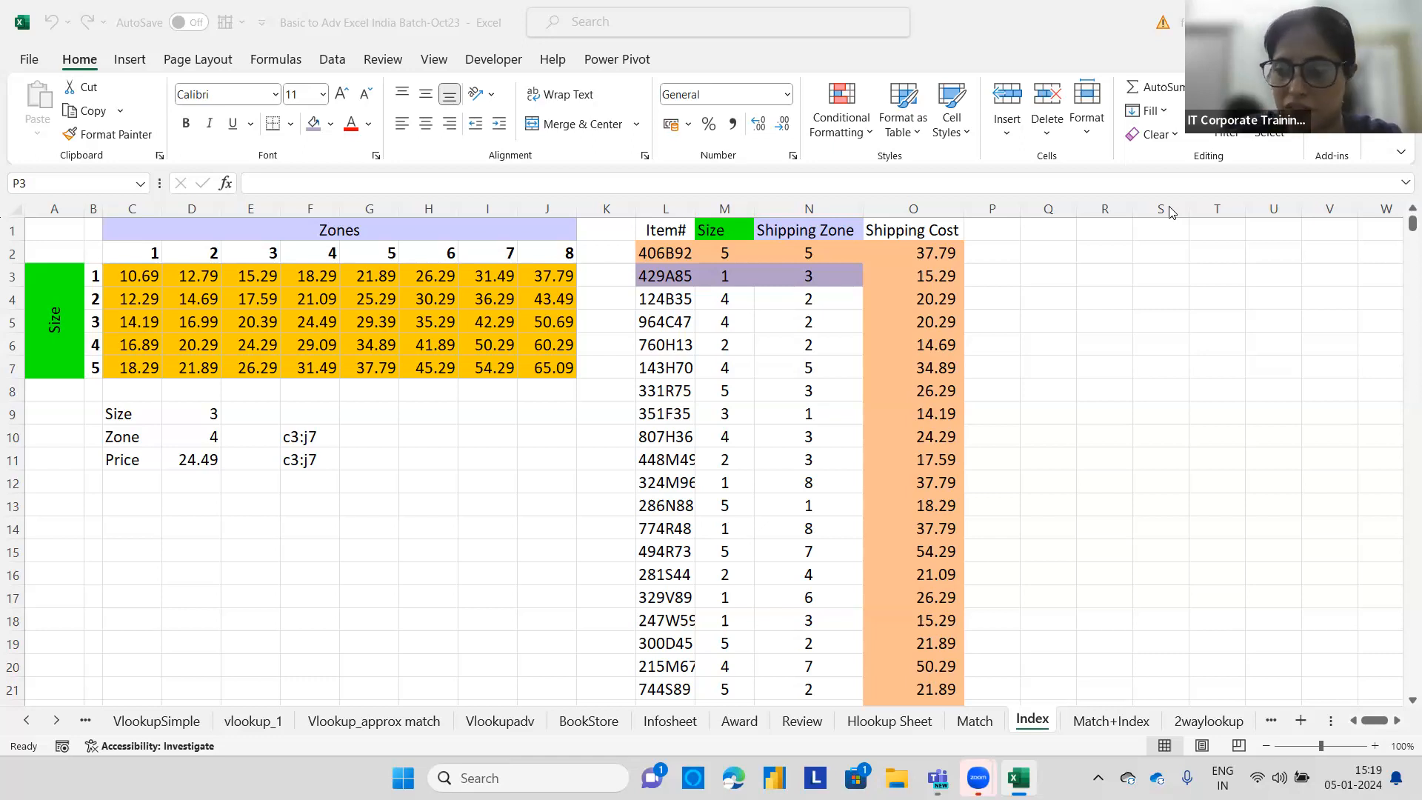
# Open the Match+Index sheet and bring its monthly drive sales table into view.
pyautogui.click(1115, 725)
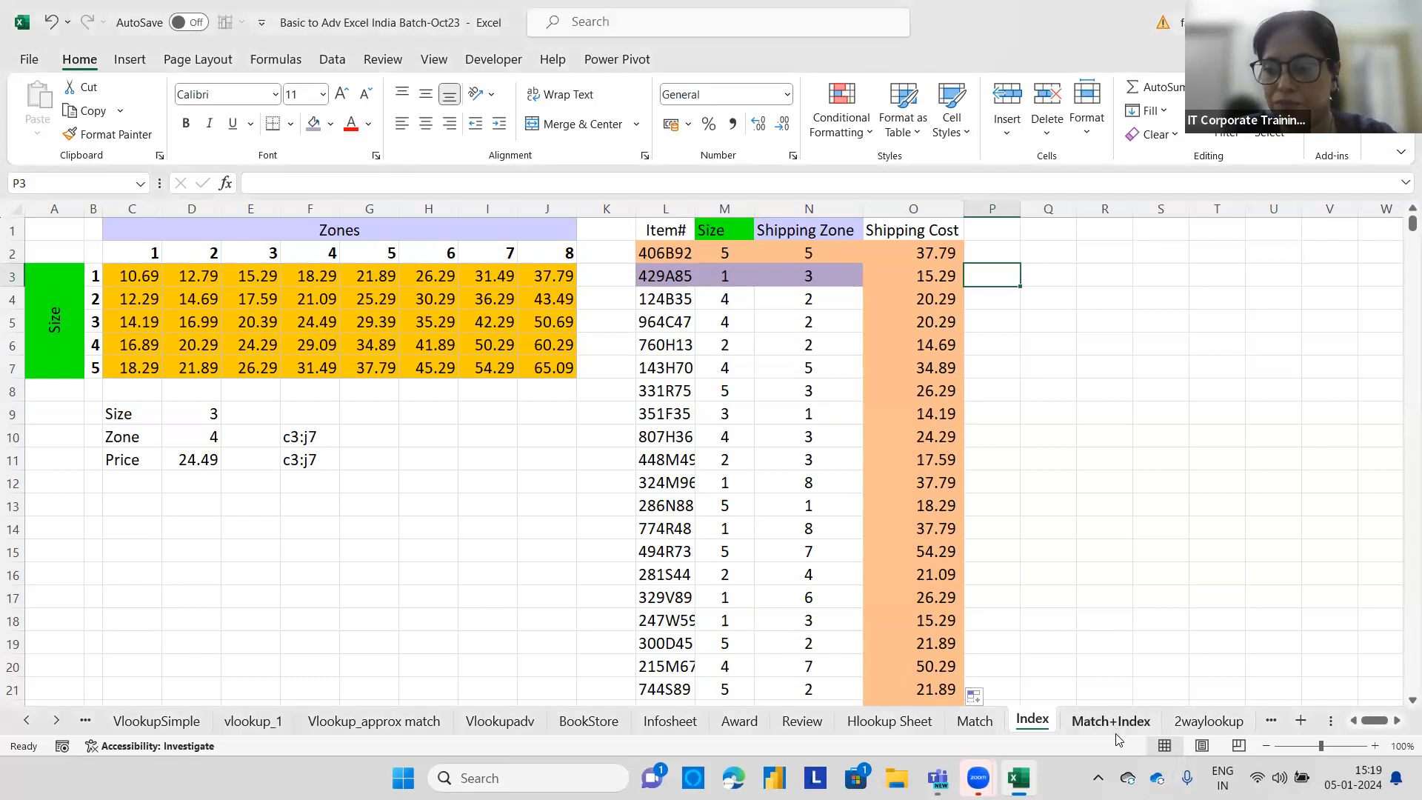
pyautogui.click(1110, 722)
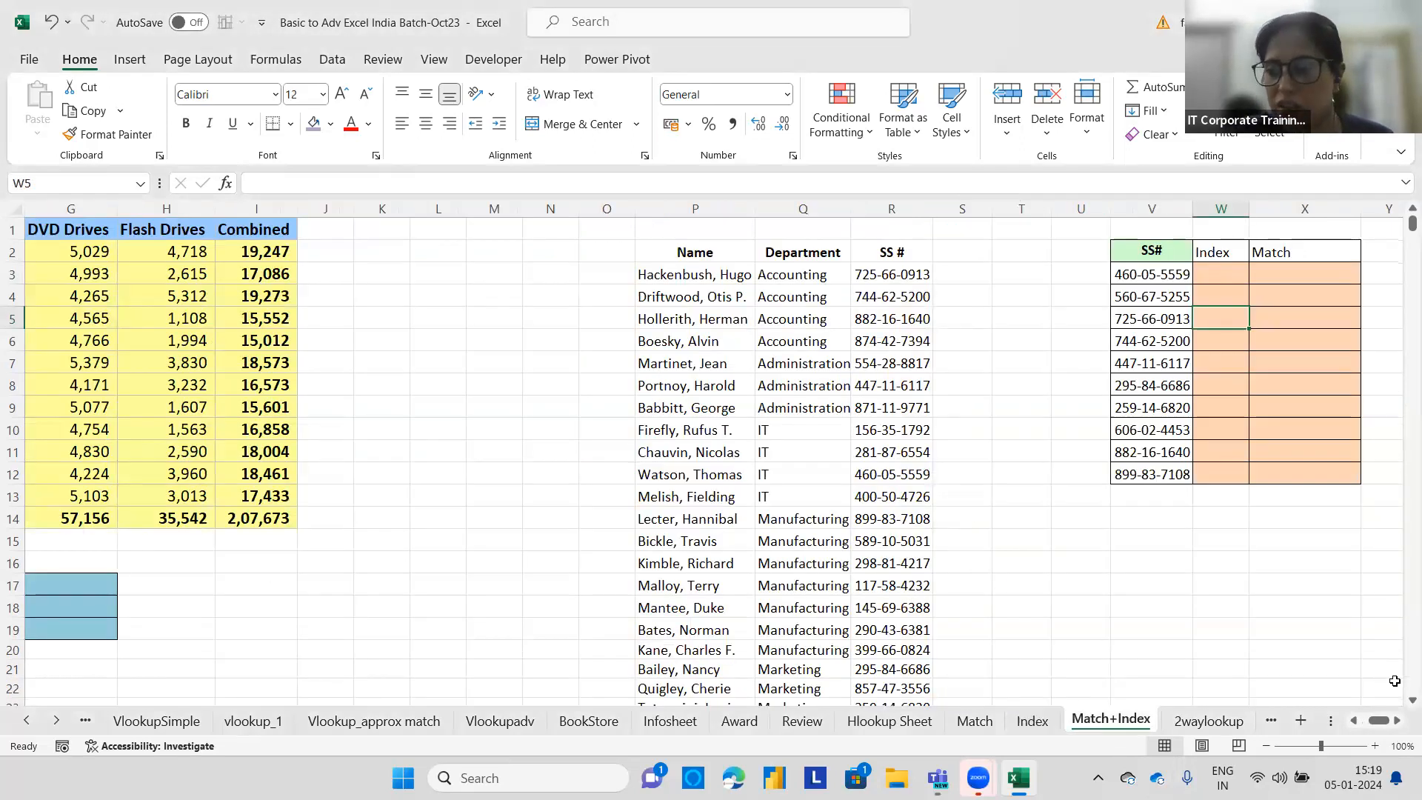
pyautogui.moveTo(1376, 728); pyautogui.dragTo(1367, 725)
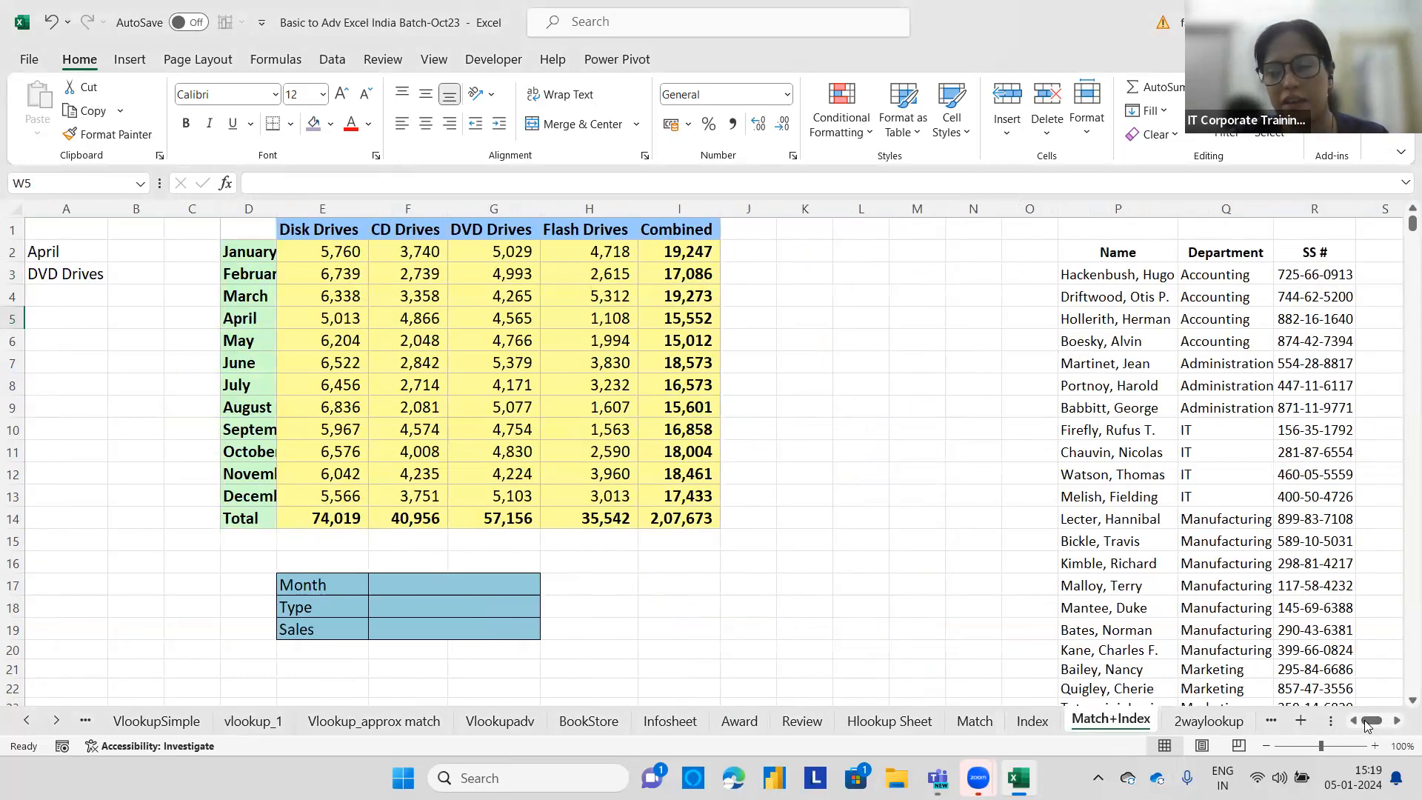
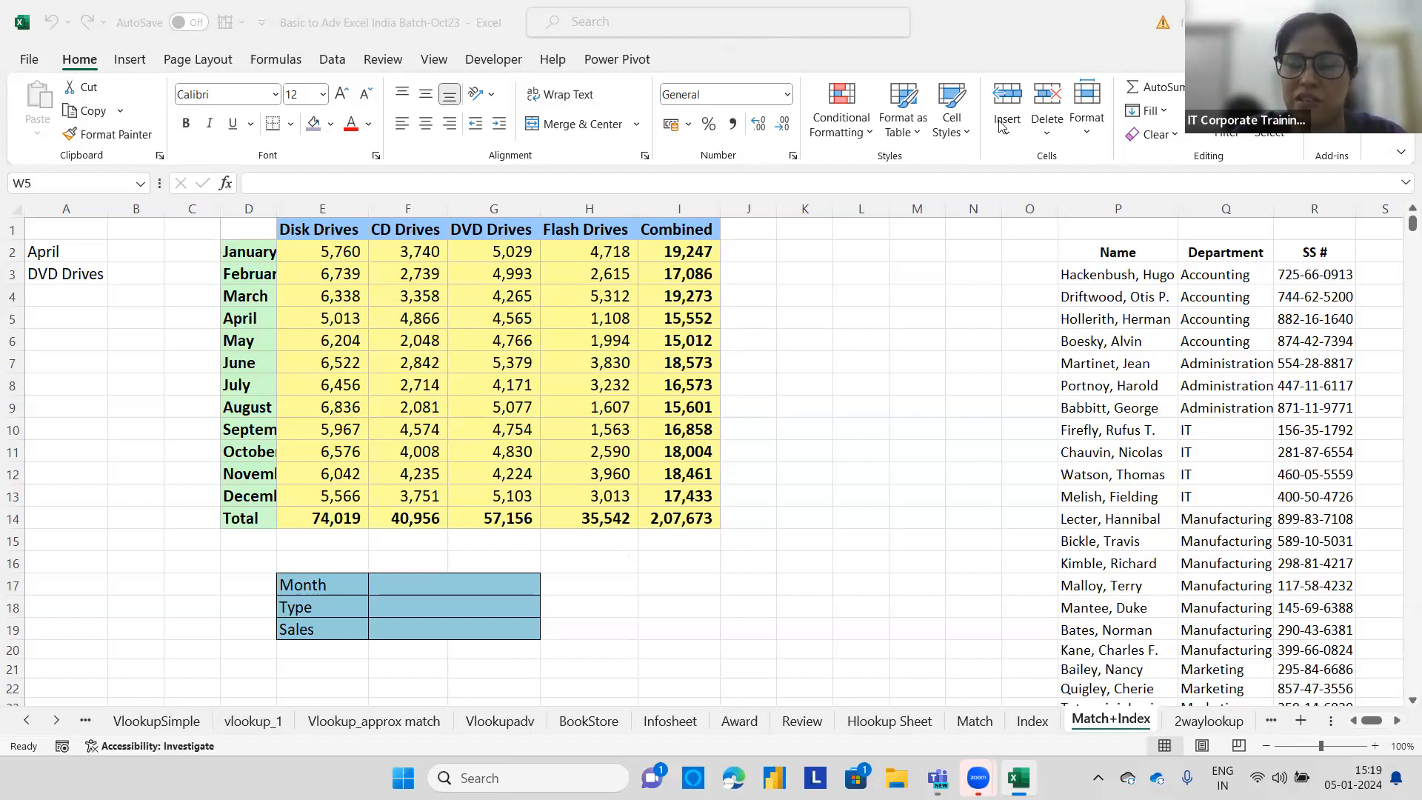
pyautogui.click(436, 581)
pyautogui.click(434, 602)
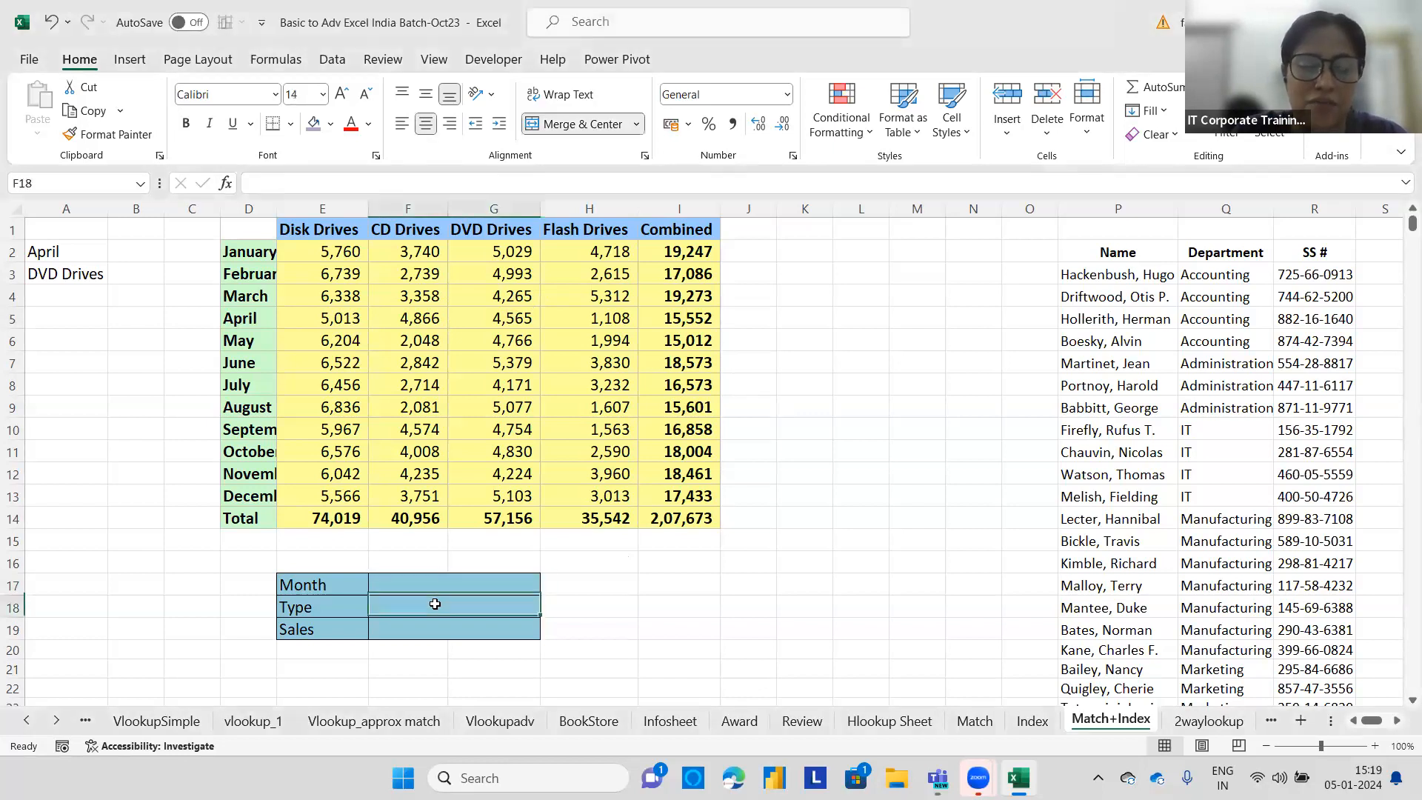
pyautogui.click(444, 586)
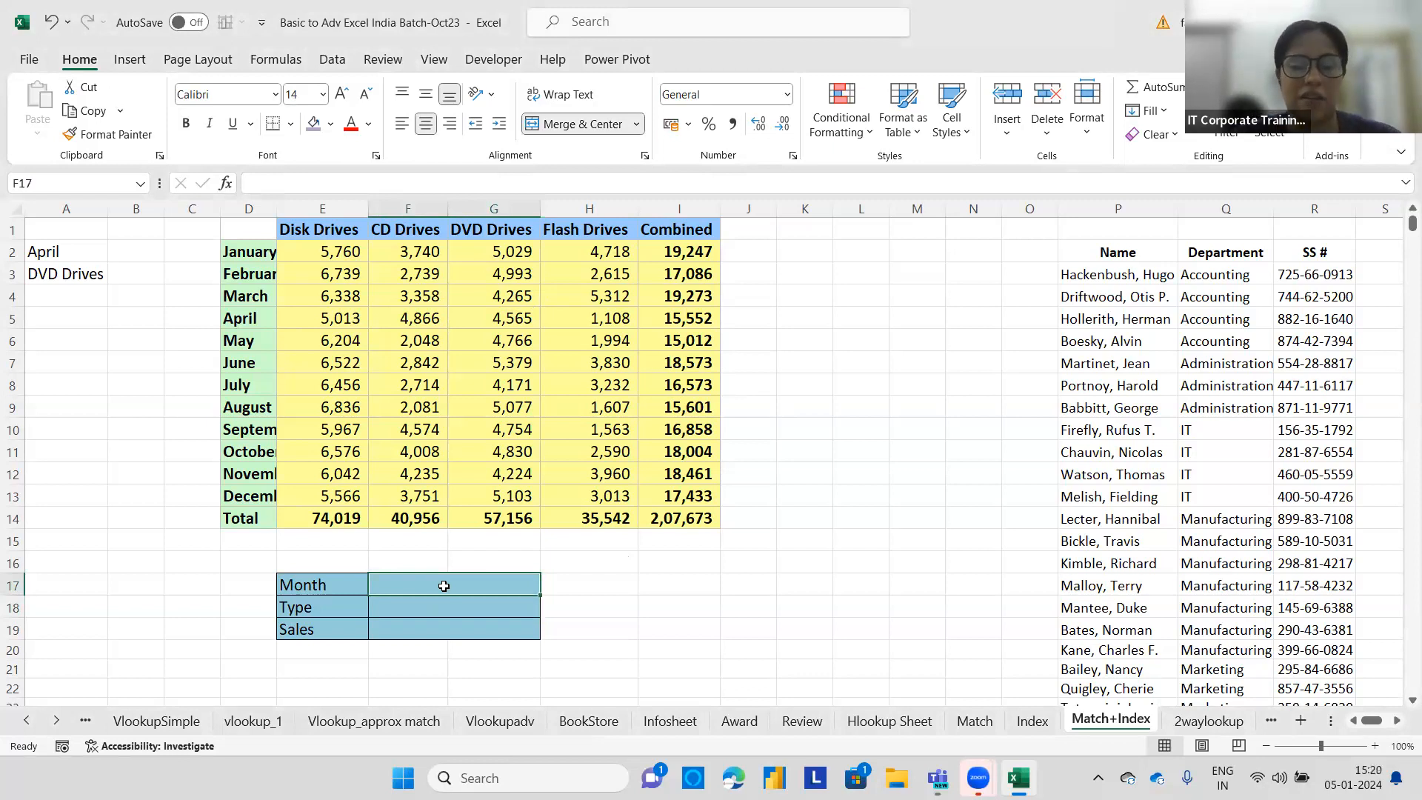
pyautogui.click(423, 605)
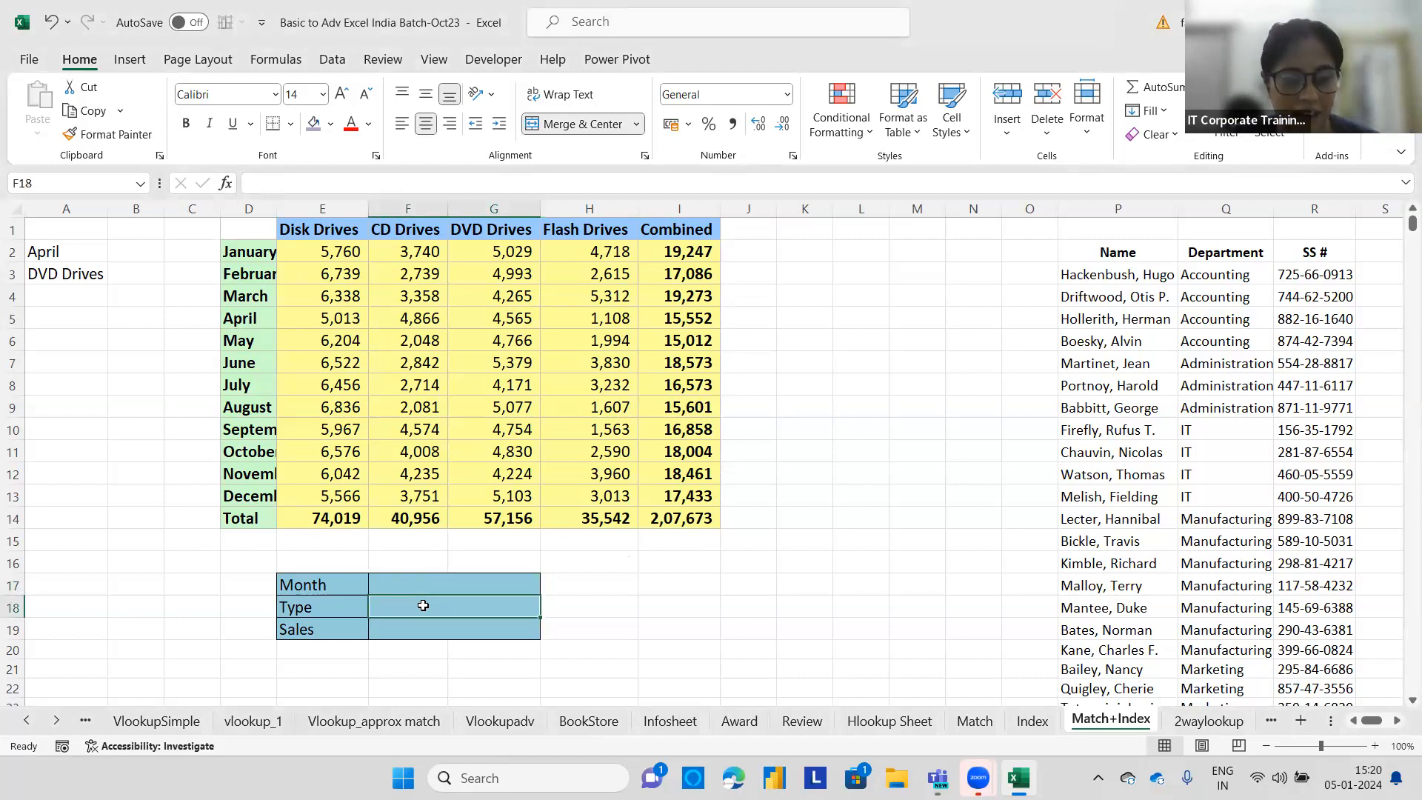
pyautogui.click(412, 625)
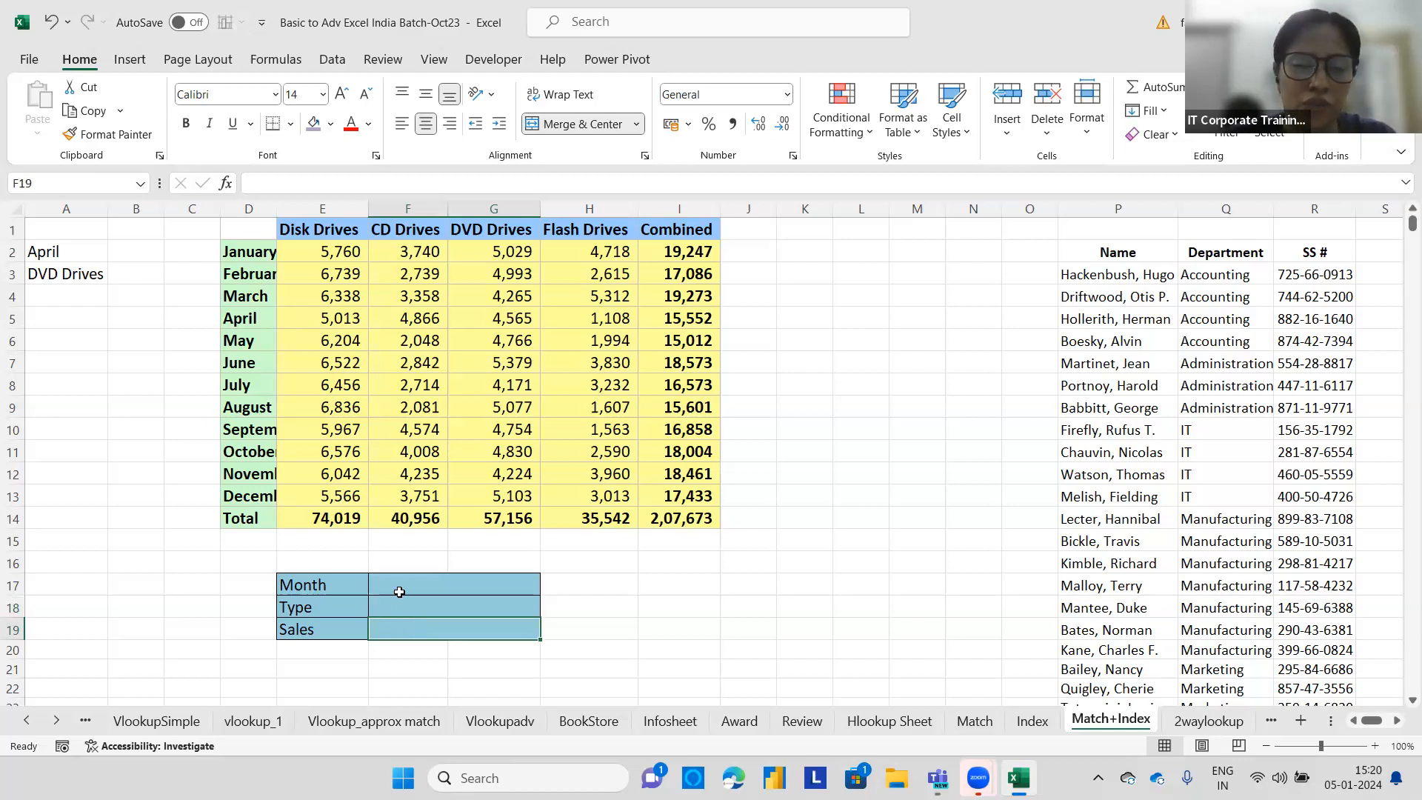
# Add a list validation drop-down to F17 using the month names D2:D13 as source, then choose March.
pyautogui.click(431, 587)
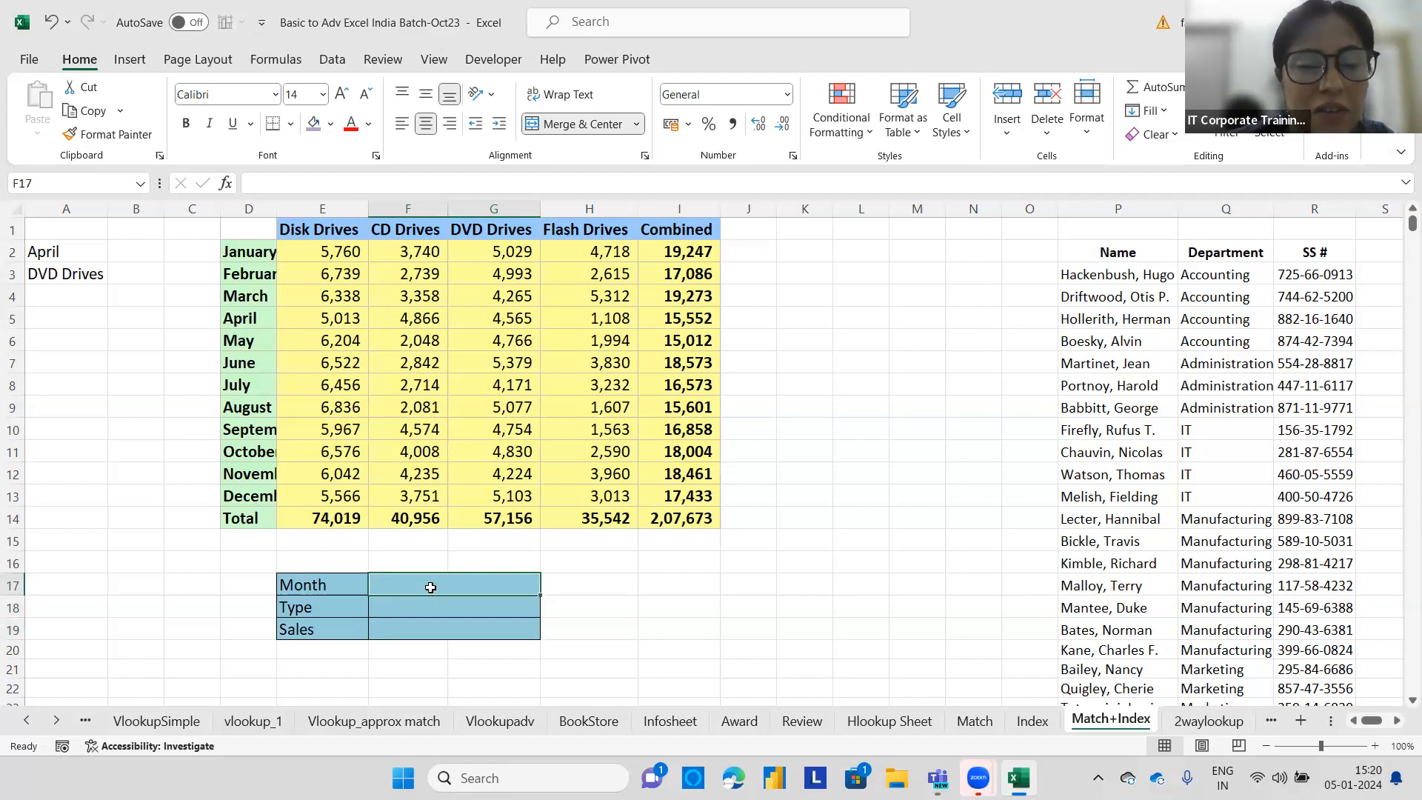
pyautogui.click(331, 60)
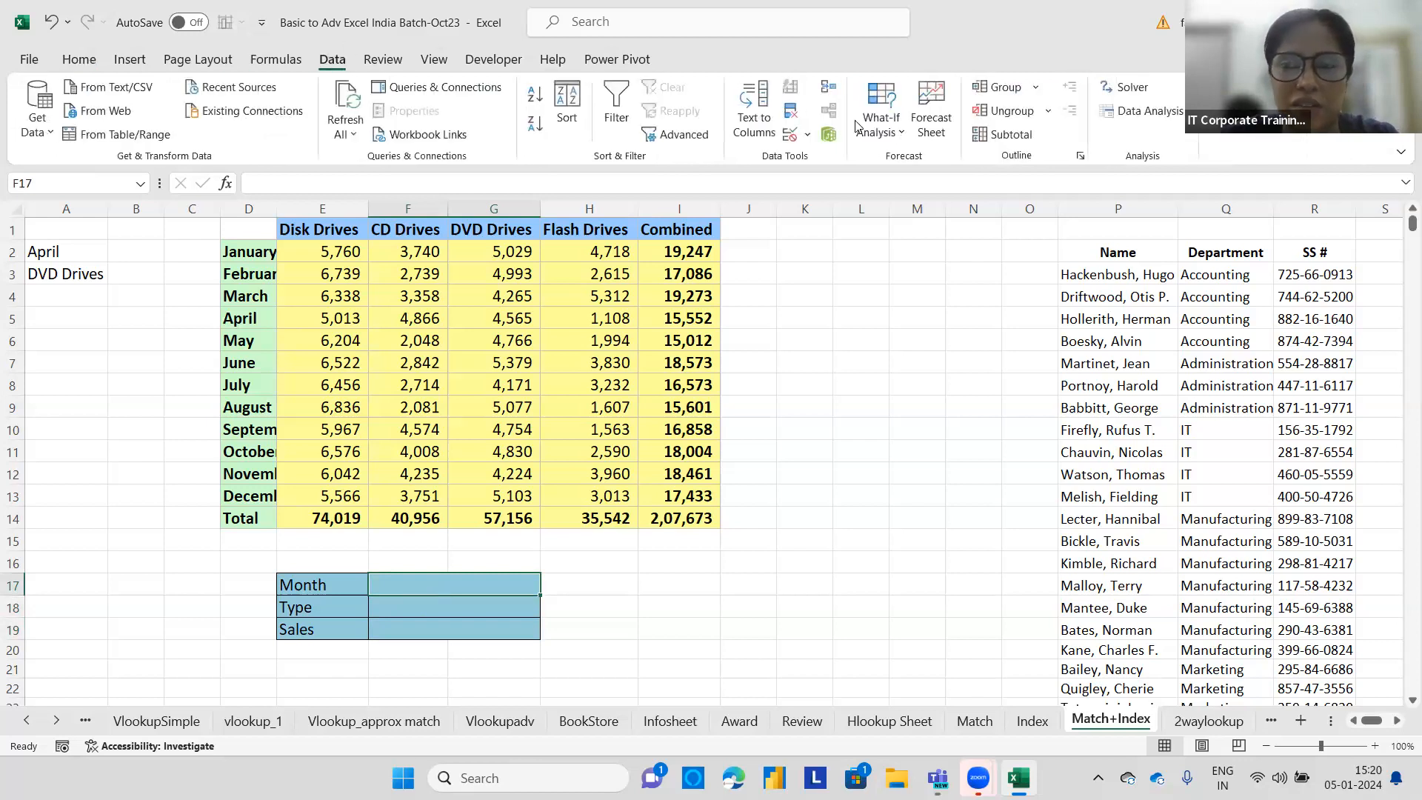
pyautogui.click(806, 134)
pyautogui.click(814, 160)
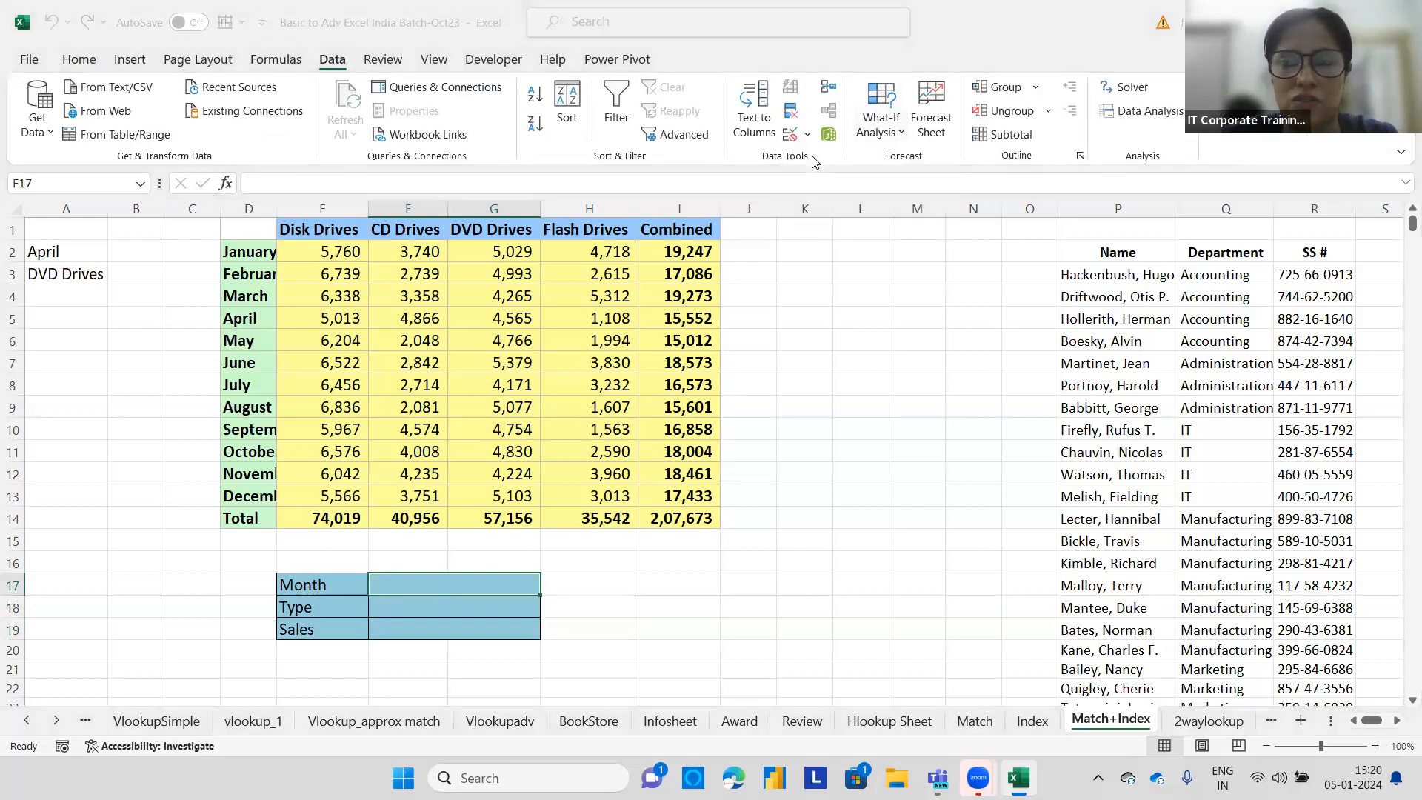
pyautogui.click(755, 291)
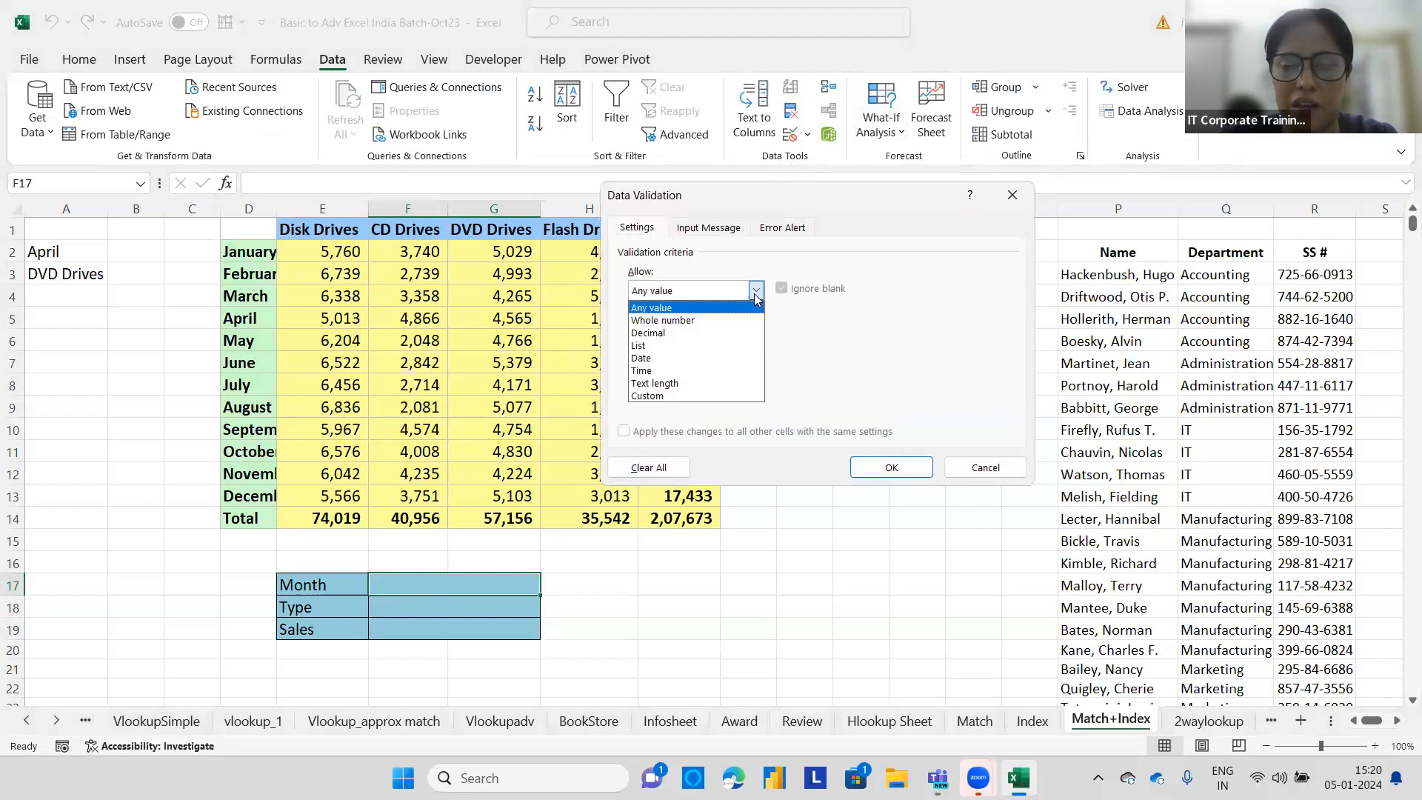
pyautogui.click(667, 344)
pyautogui.click(667, 370)
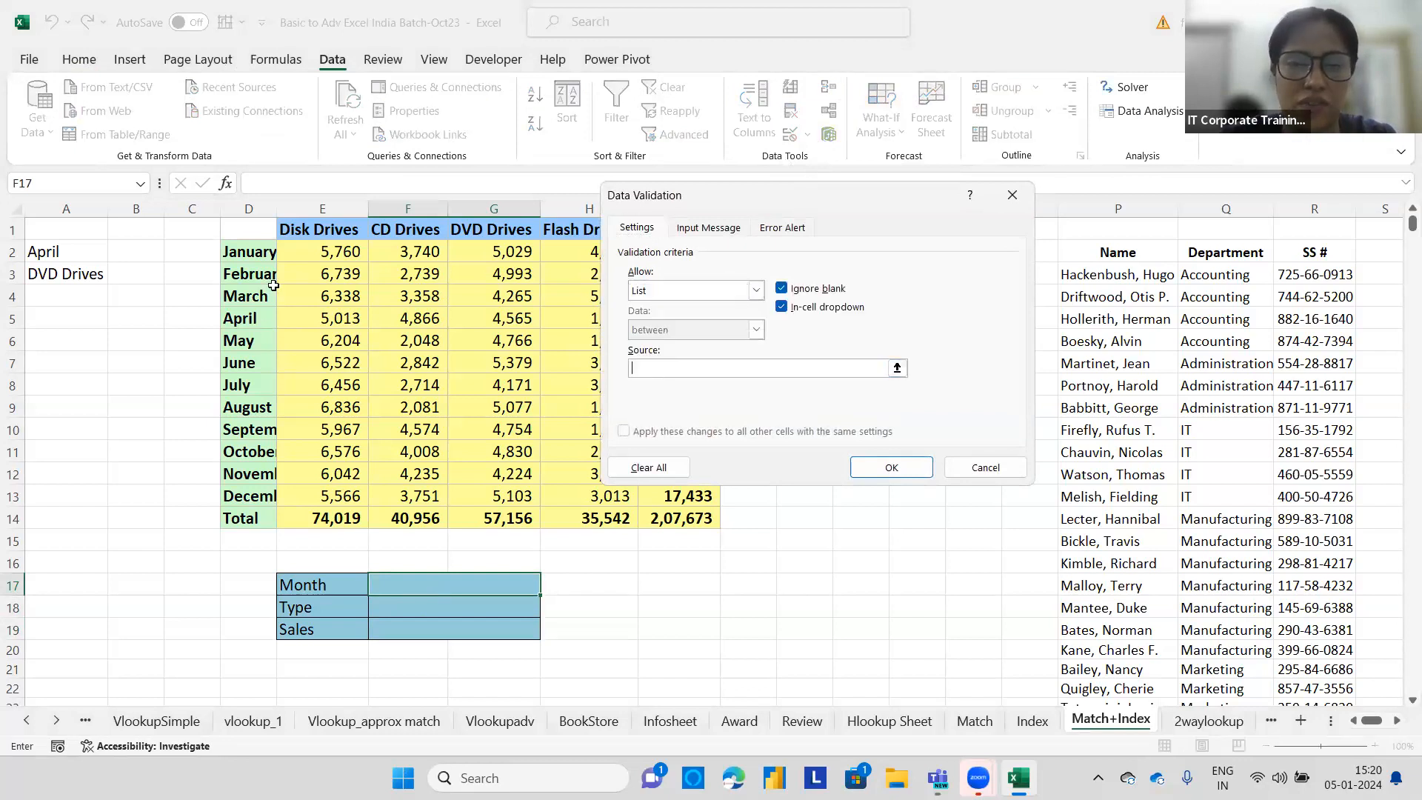
pyautogui.moveTo(250, 252); pyautogui.dragTo(251, 496)
pyautogui.click(896, 473)
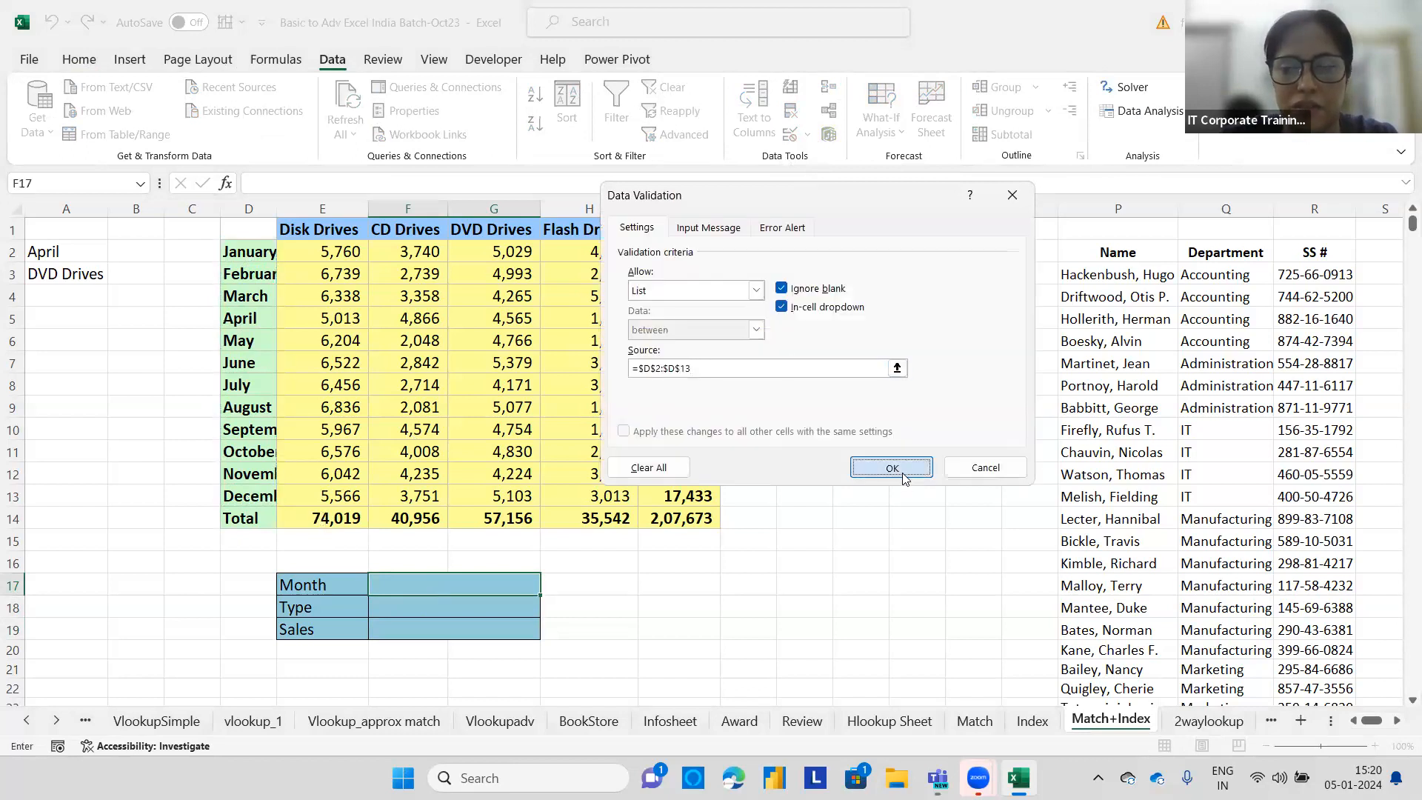
pyautogui.click(549, 587)
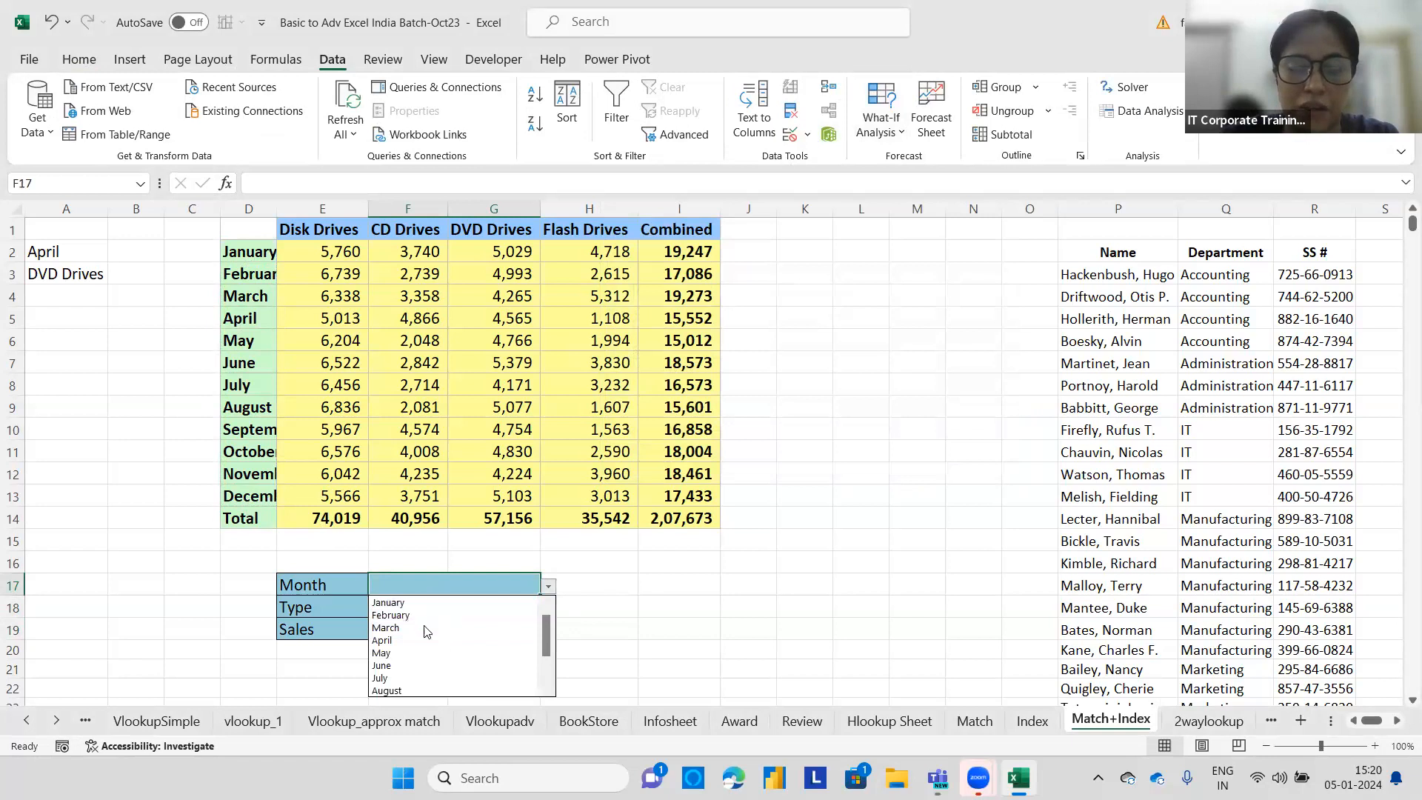
pyautogui.click(400, 627)
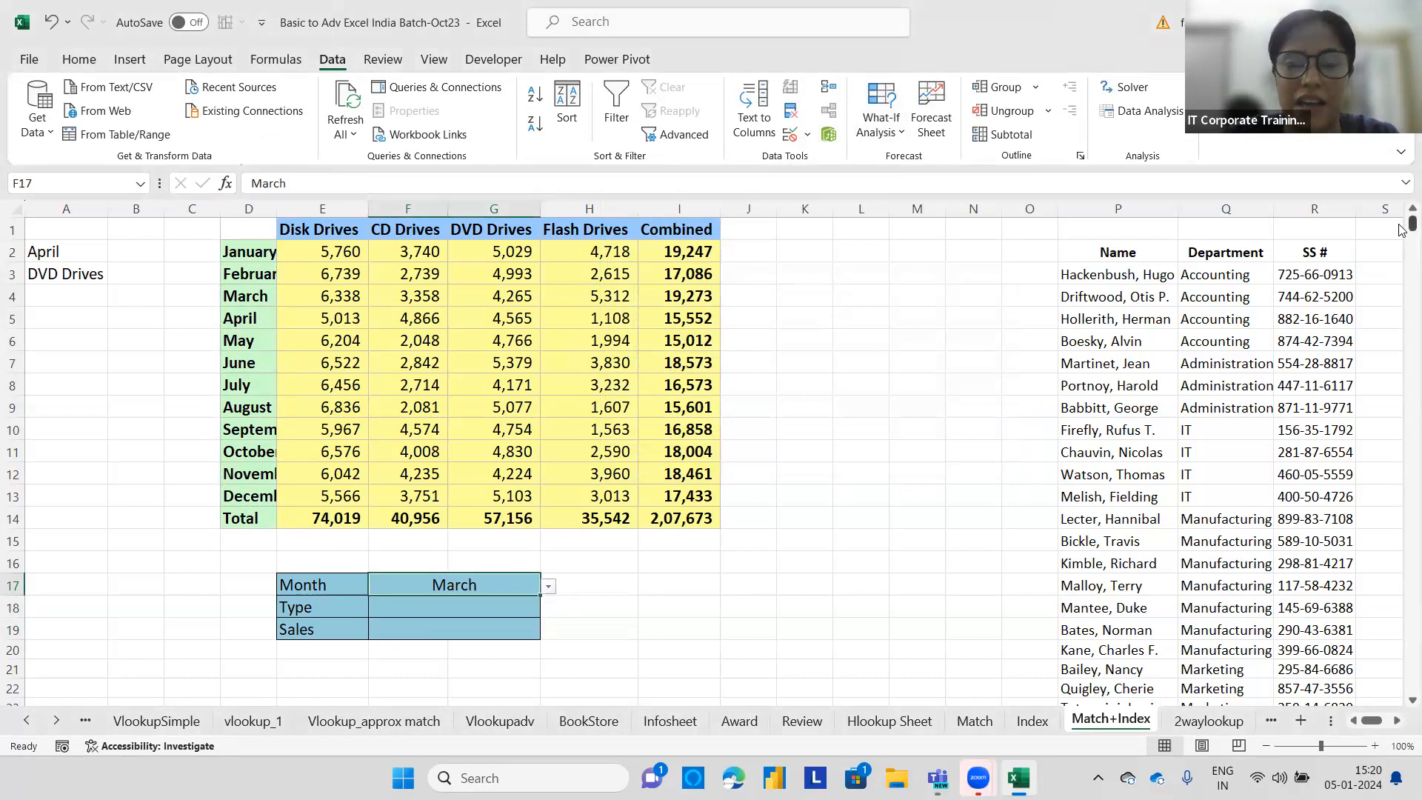
# Add a list validation drop-down to F18 using the headers E1:I1 as source, then choose DVD Drives.
pyautogui.click(497, 604)
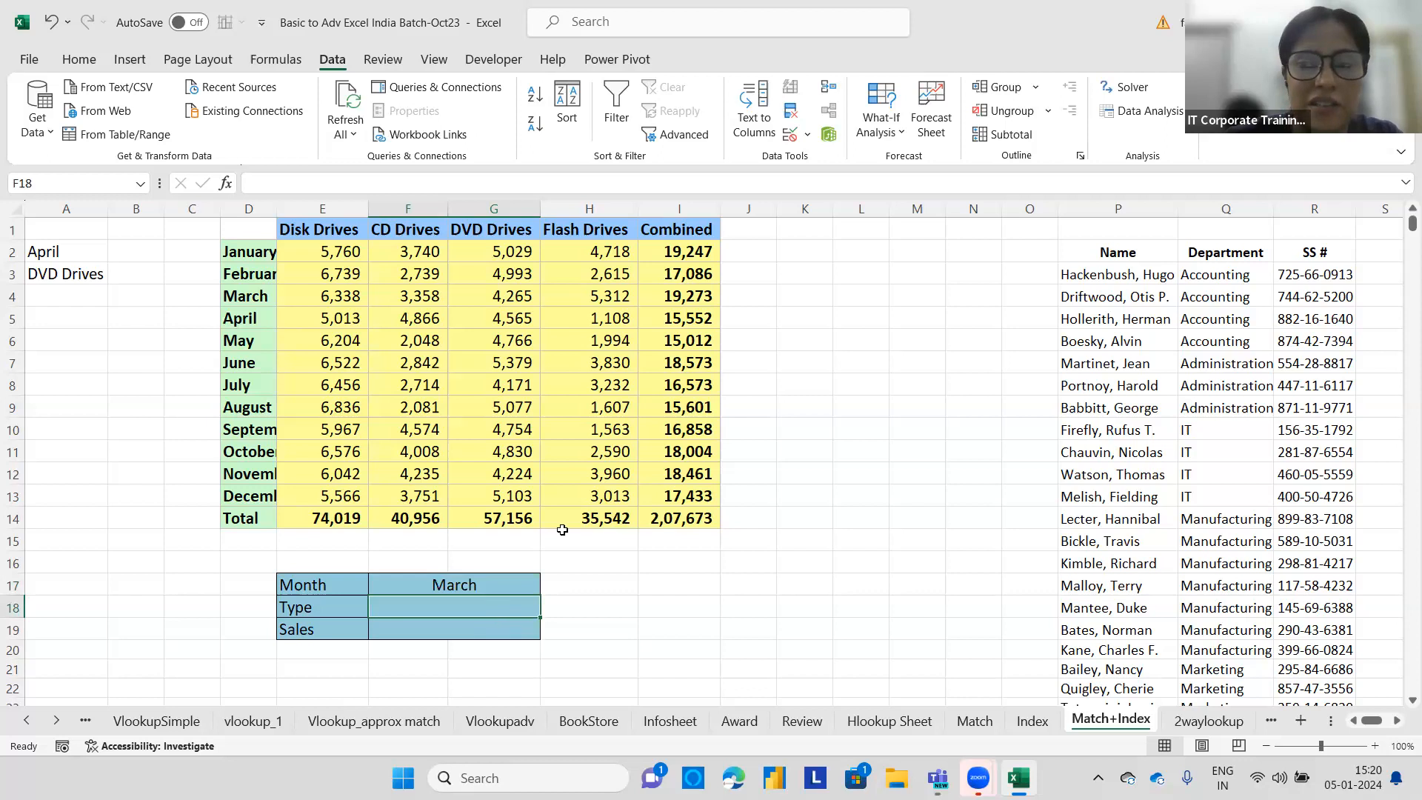
pyautogui.click(807, 134)
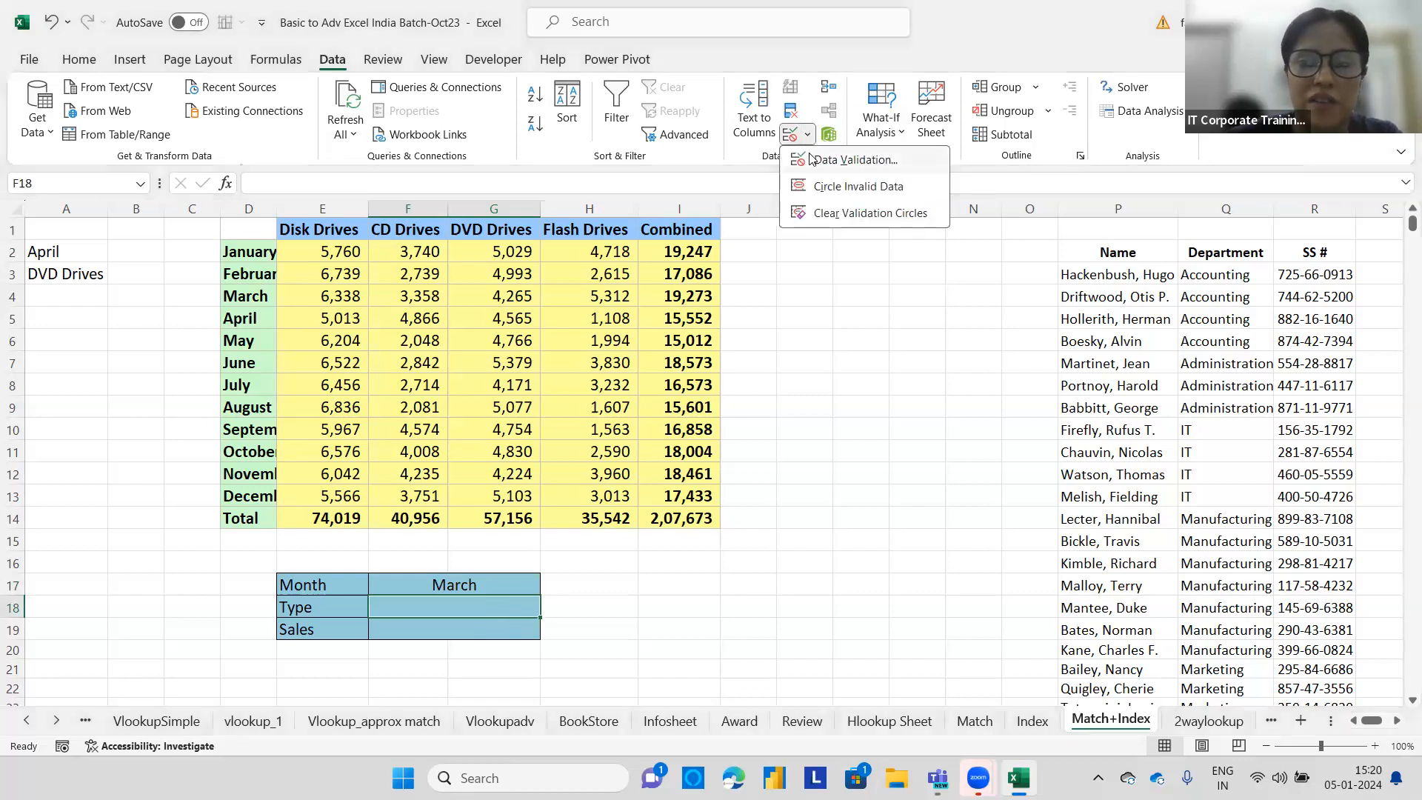
pyautogui.click(812, 159)
pyautogui.click(742, 291)
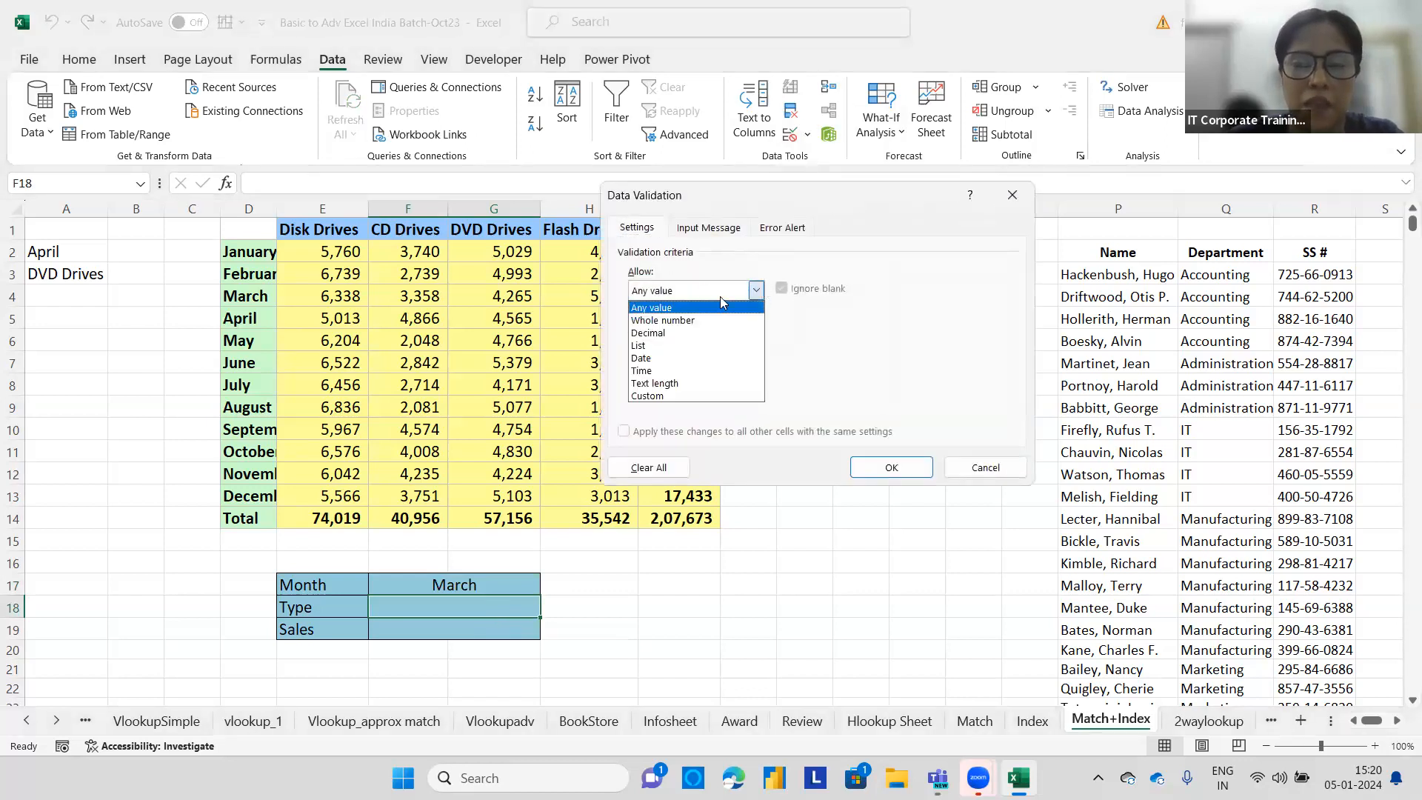
pyautogui.click(658, 345)
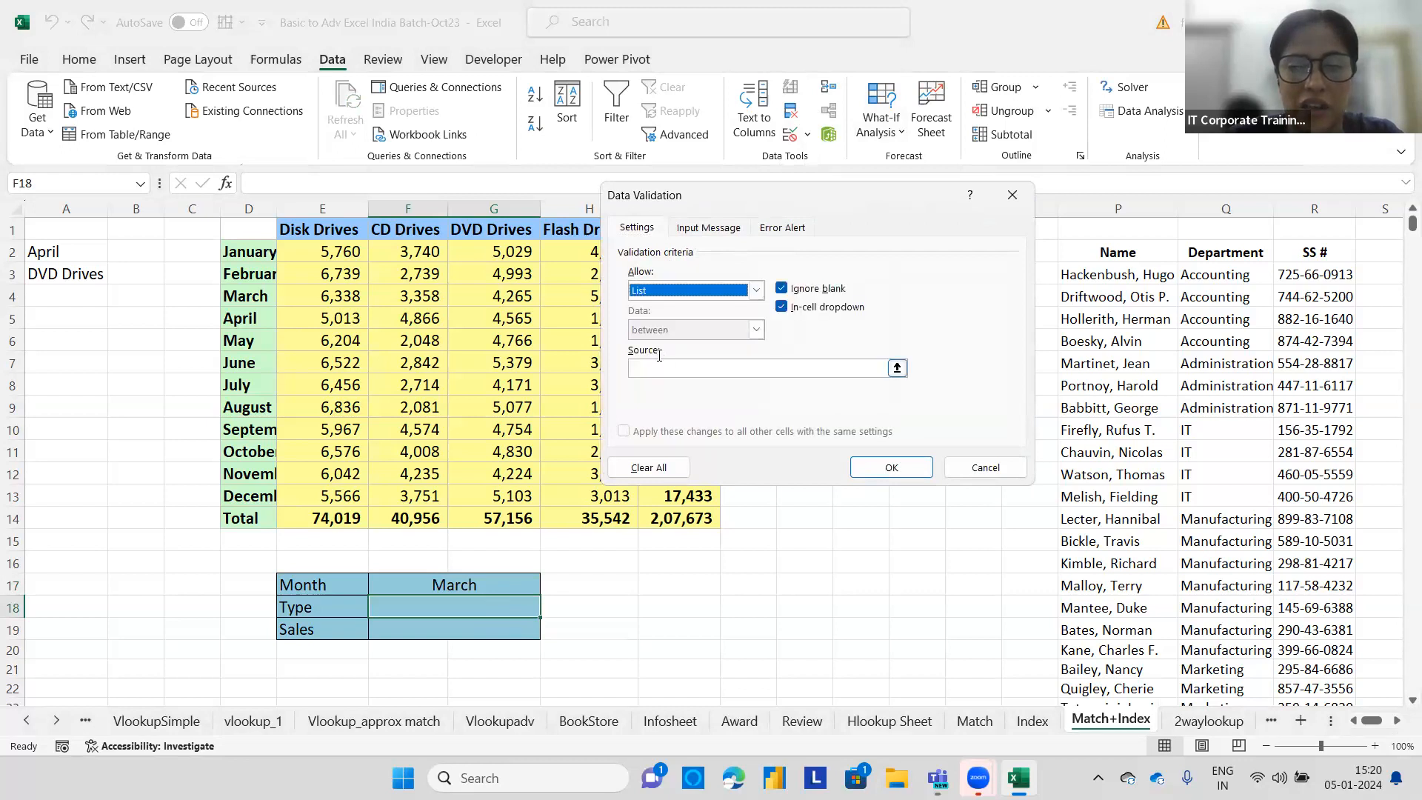
pyautogui.click(660, 367)
pyautogui.moveTo(787, 201); pyautogui.dragTo(919, 317)
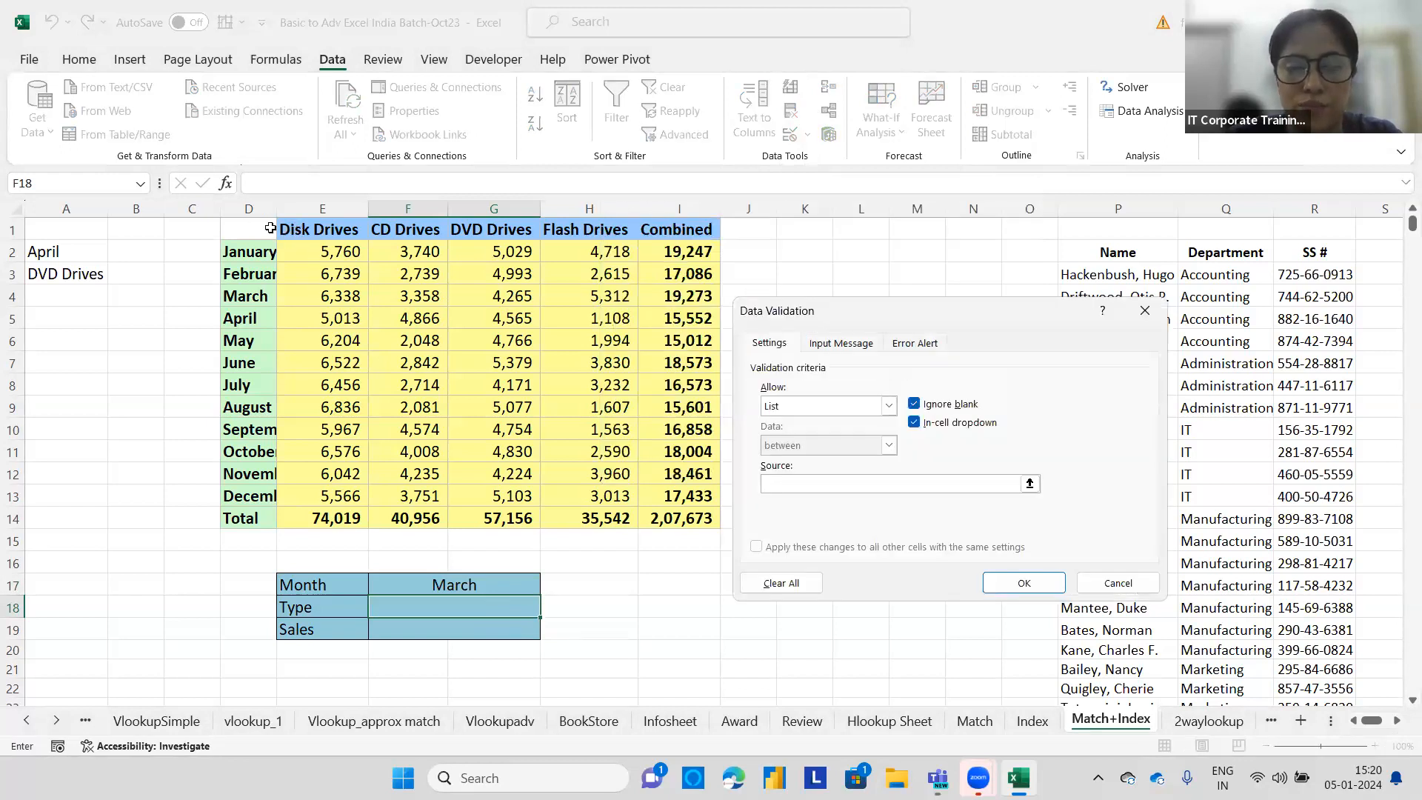
pyautogui.moveTo(288, 228); pyautogui.dragTo(672, 228)
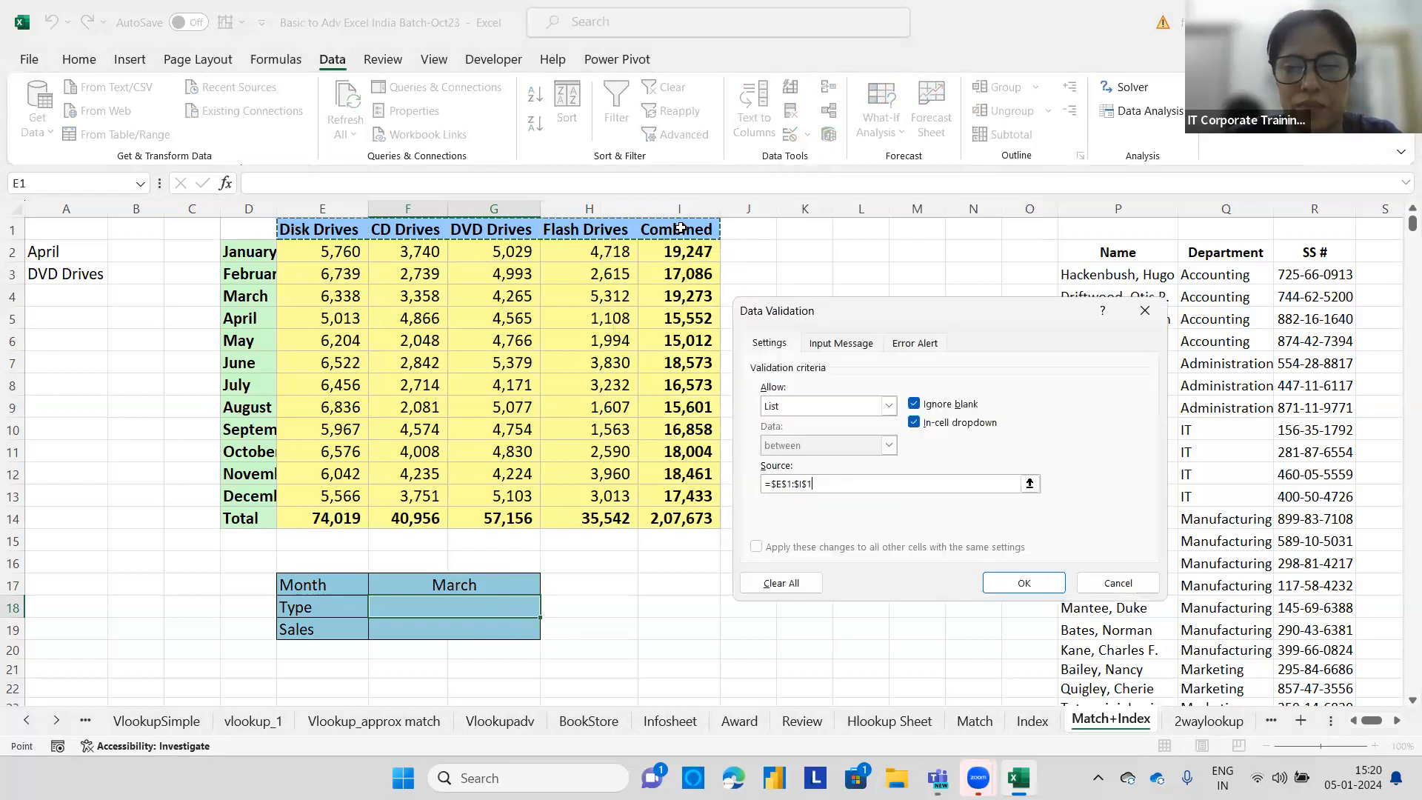
pyautogui.click(1012, 582)
pyautogui.click(549, 609)
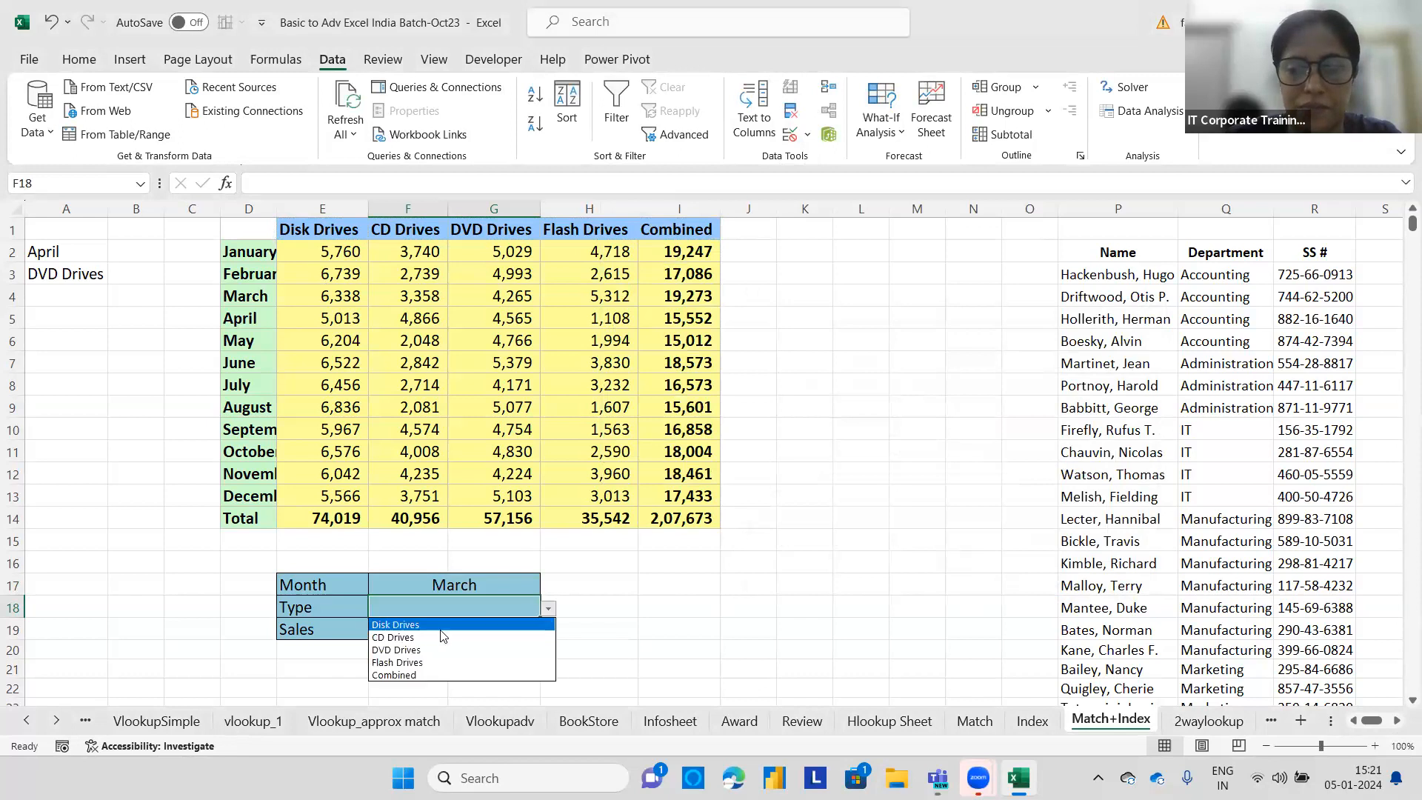
pyautogui.click(443, 650)
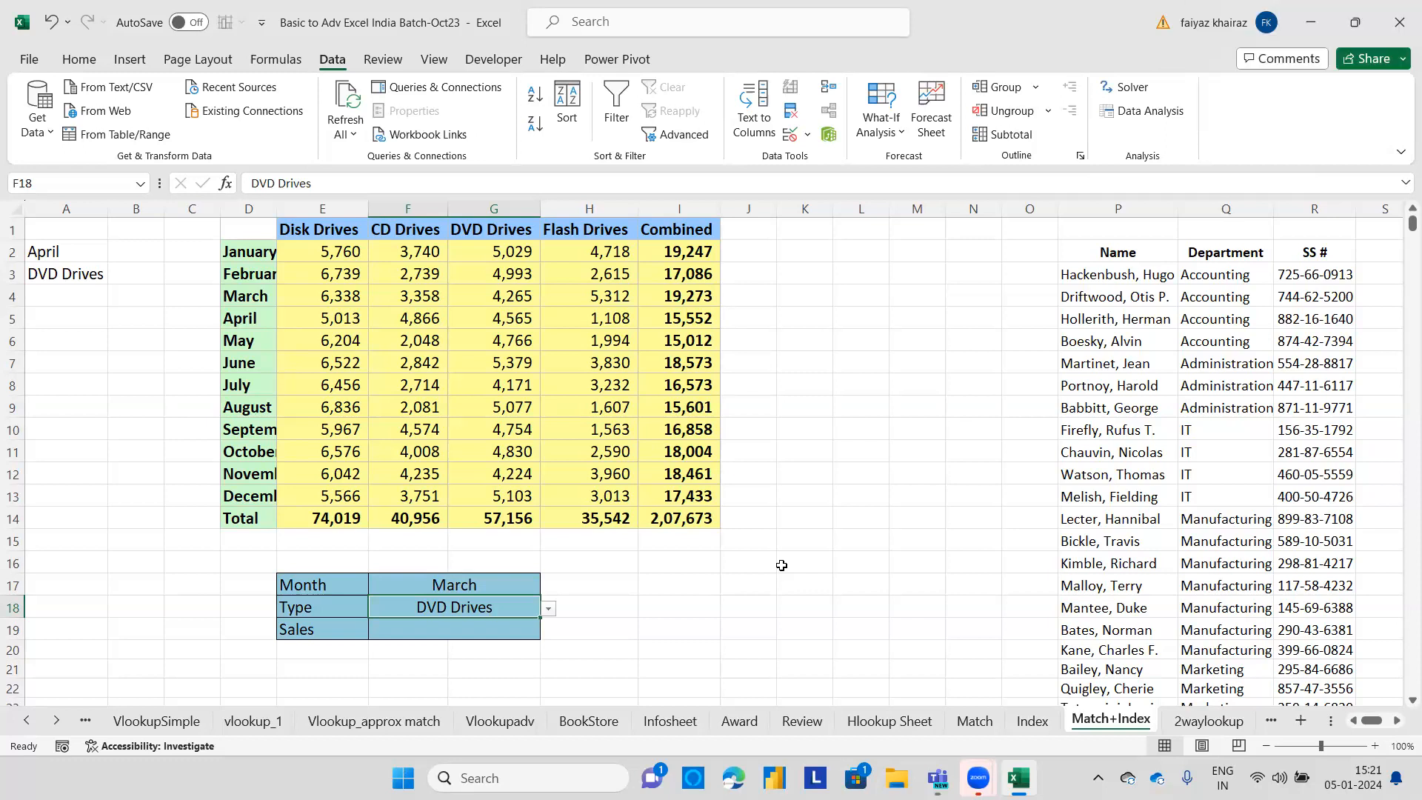
pyautogui.press('Down')
pyautogui.click(504, 635)
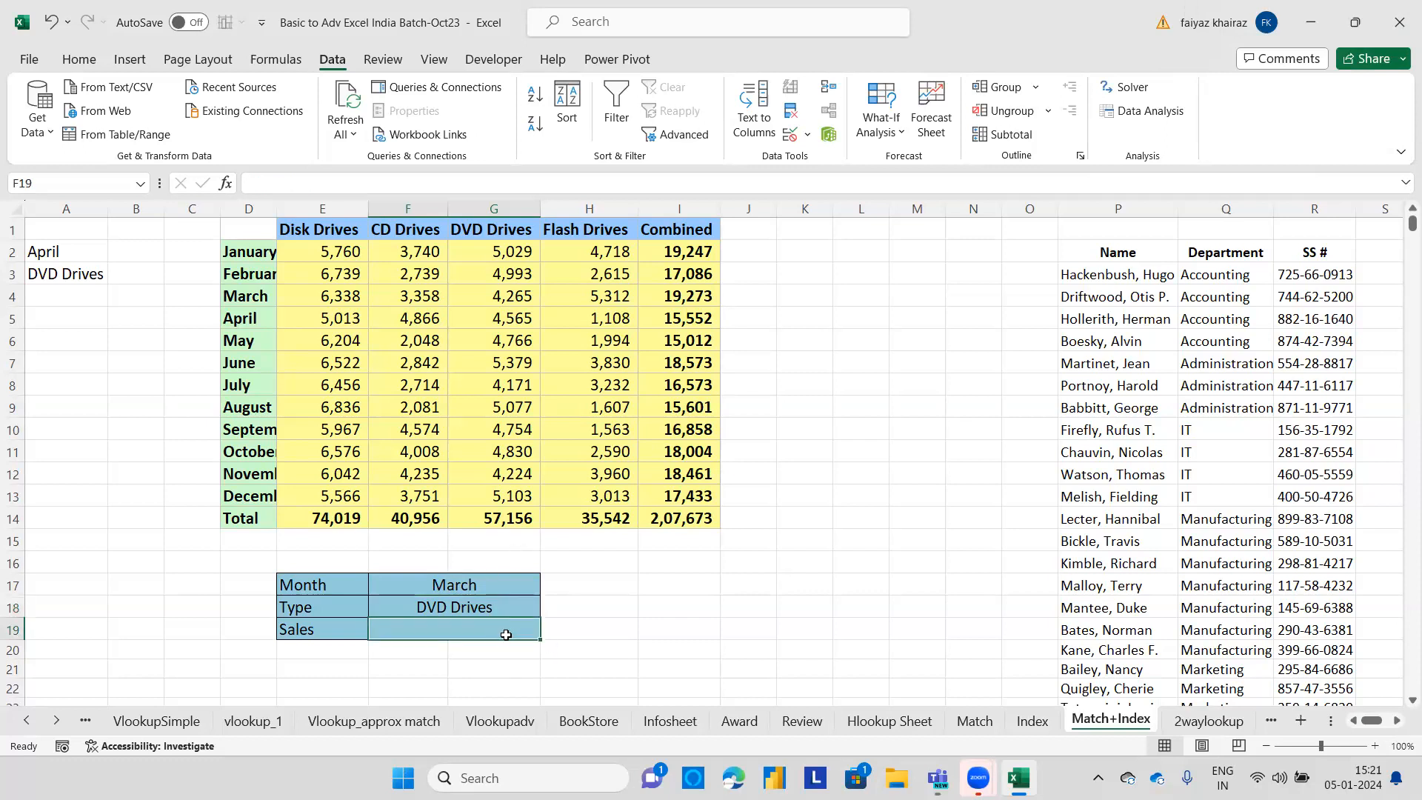
pyautogui.write('=index(')
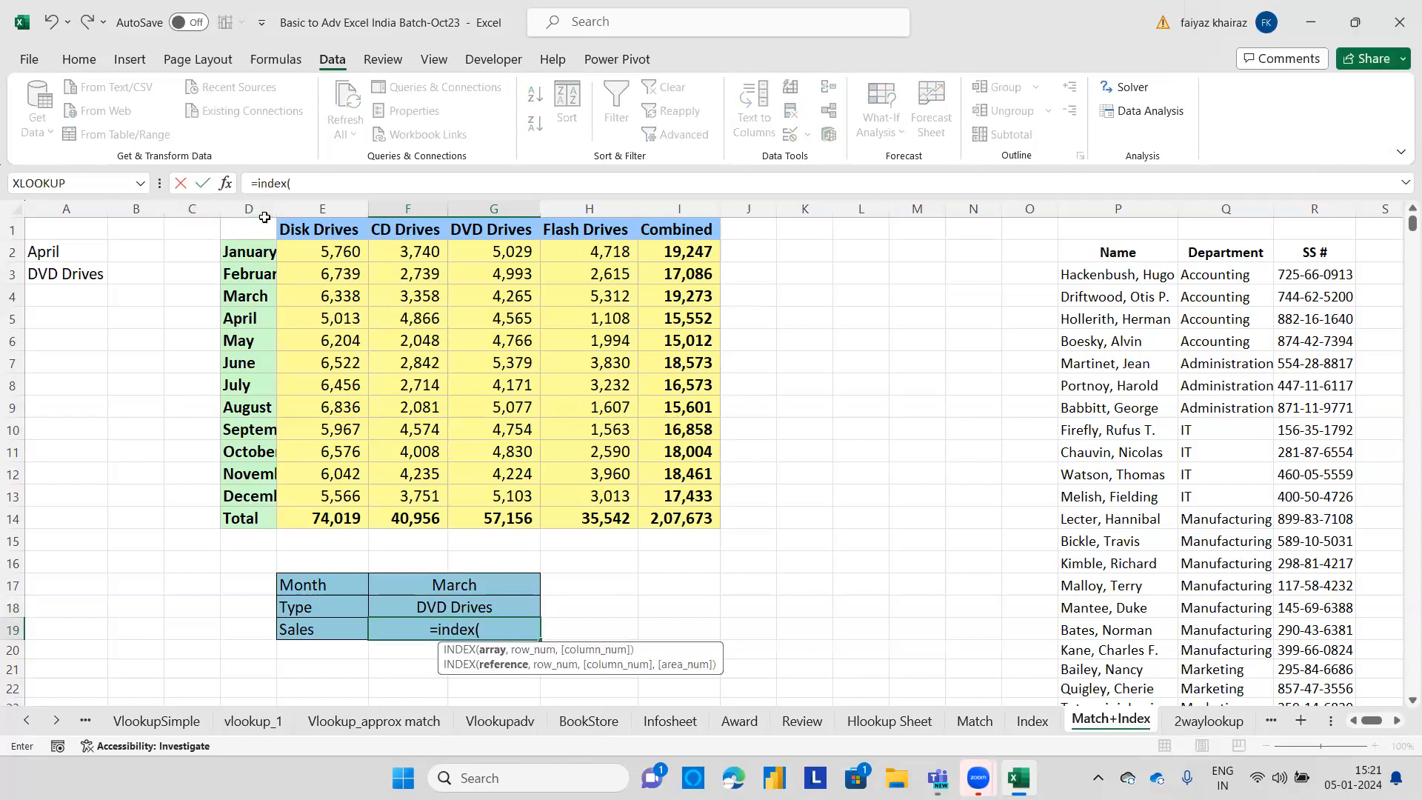
pyautogui.moveTo(337, 252); pyautogui.dragTo(719, 504)
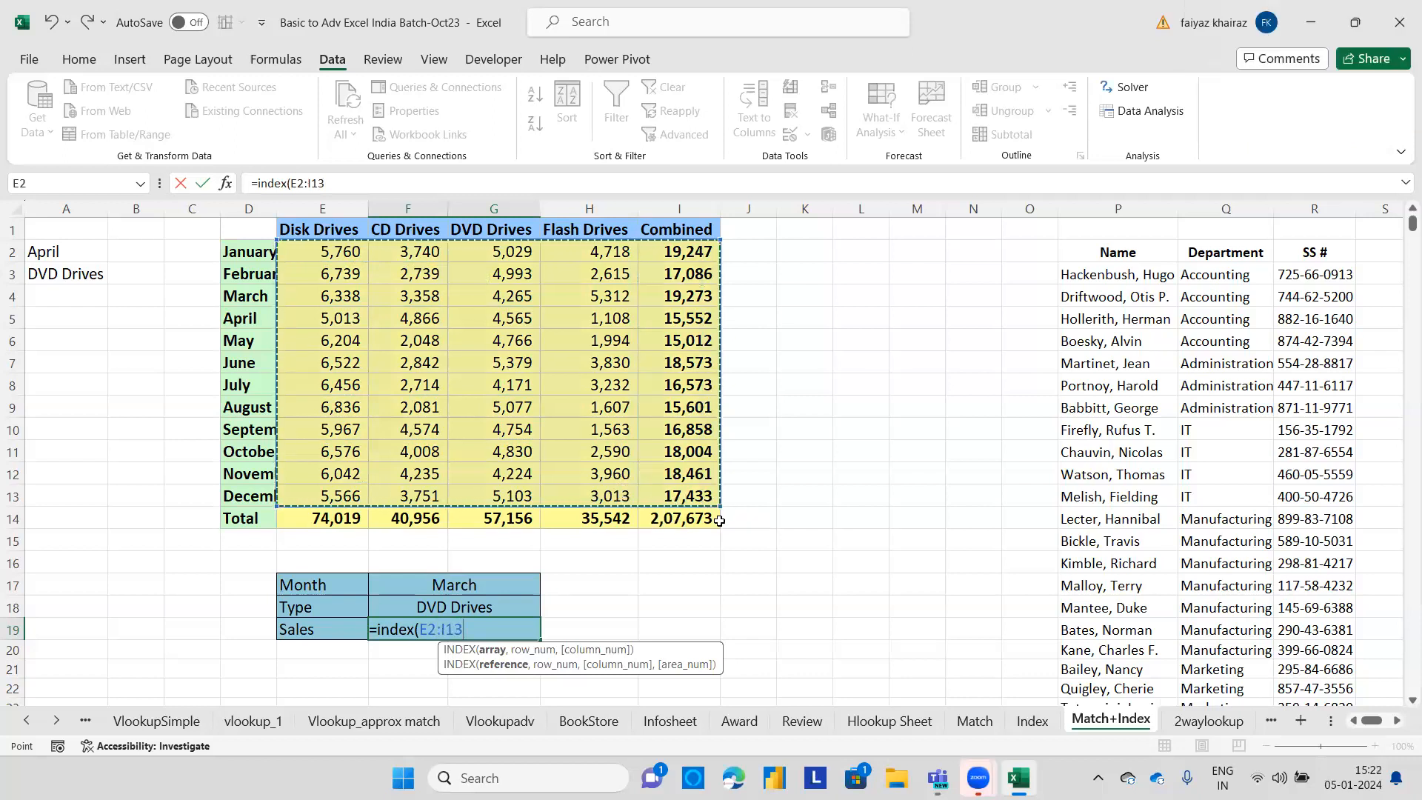
pyautogui.write(',')
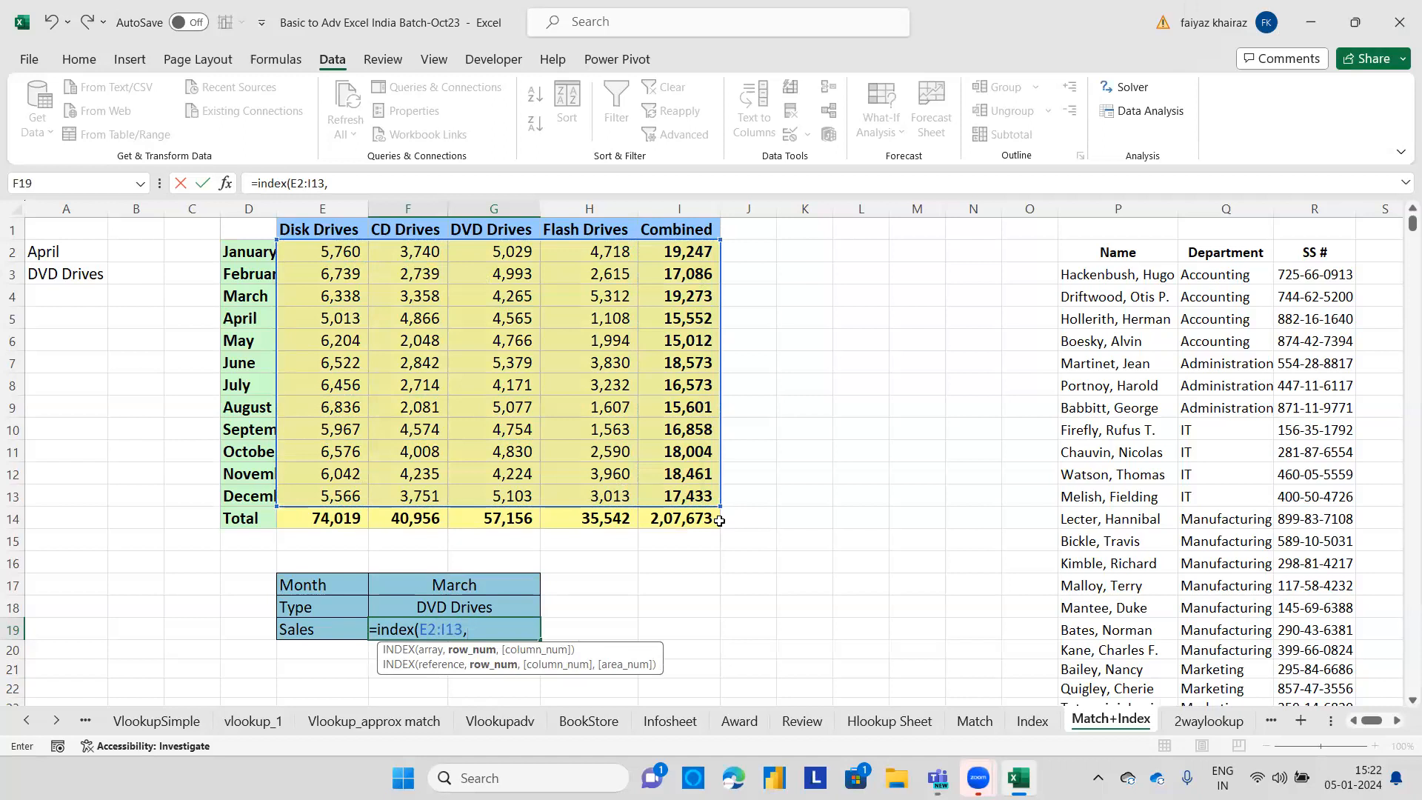
pyautogui.press('BackSpace')
pyautogui.press('BackSpace')
pyautogui.press('BackSpace')
pyautogui.press('BackSpace')
pyautogui.press('BackSpace')
pyautogui.press('BackSpace')
pyautogui.press('BackSpace')
pyautogui.press('BackSpace')
pyautogui.press('BackSpace')
pyautogui.press('BackSpace')
pyautogui.press('BackSpace')
pyautogui.press('BackSpace')
pyautogui.press('BackSpace')
pyautogui.press('BackSpace')
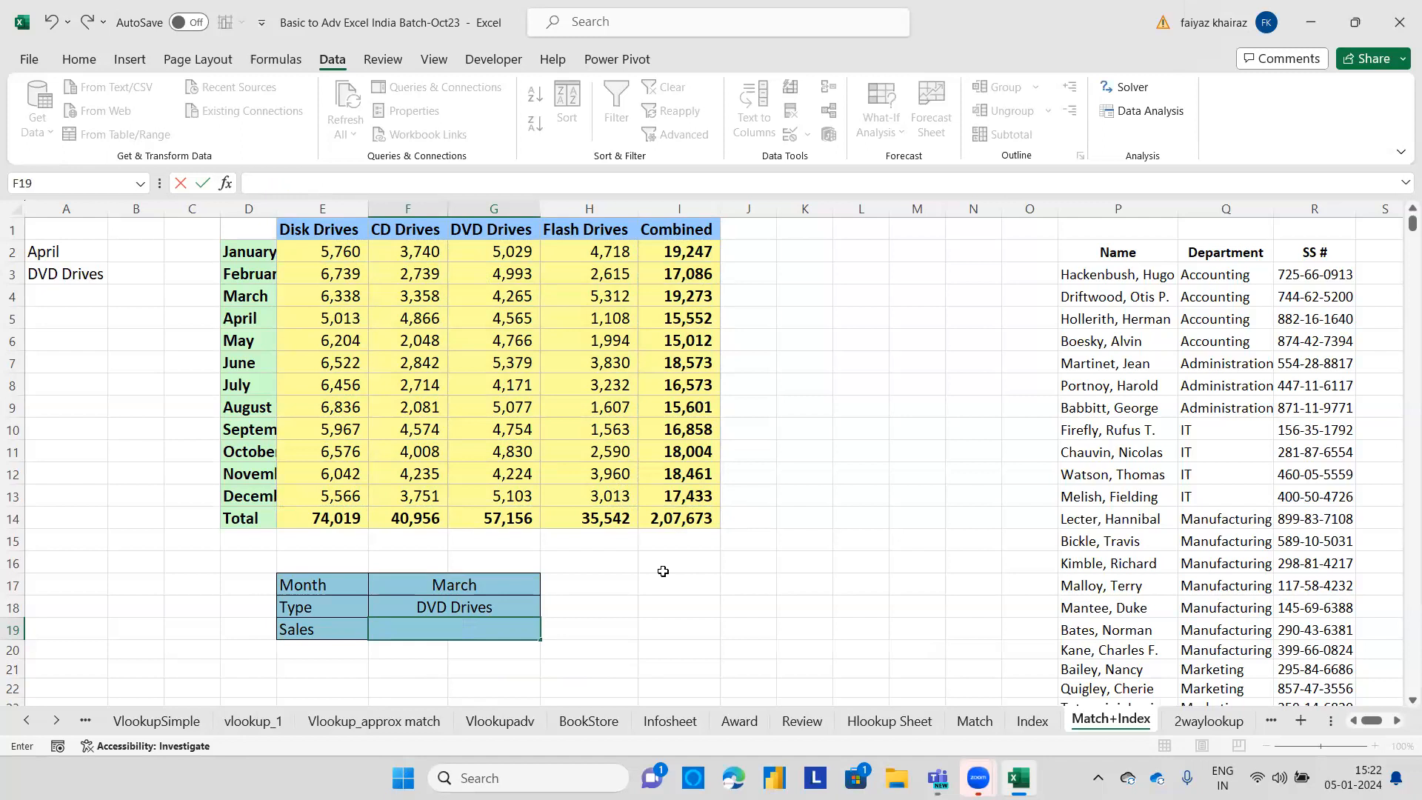
# Enter =match(F17,D2:D13,0) in H17 to find the selected month's row position.
pyautogui.click(590, 585)
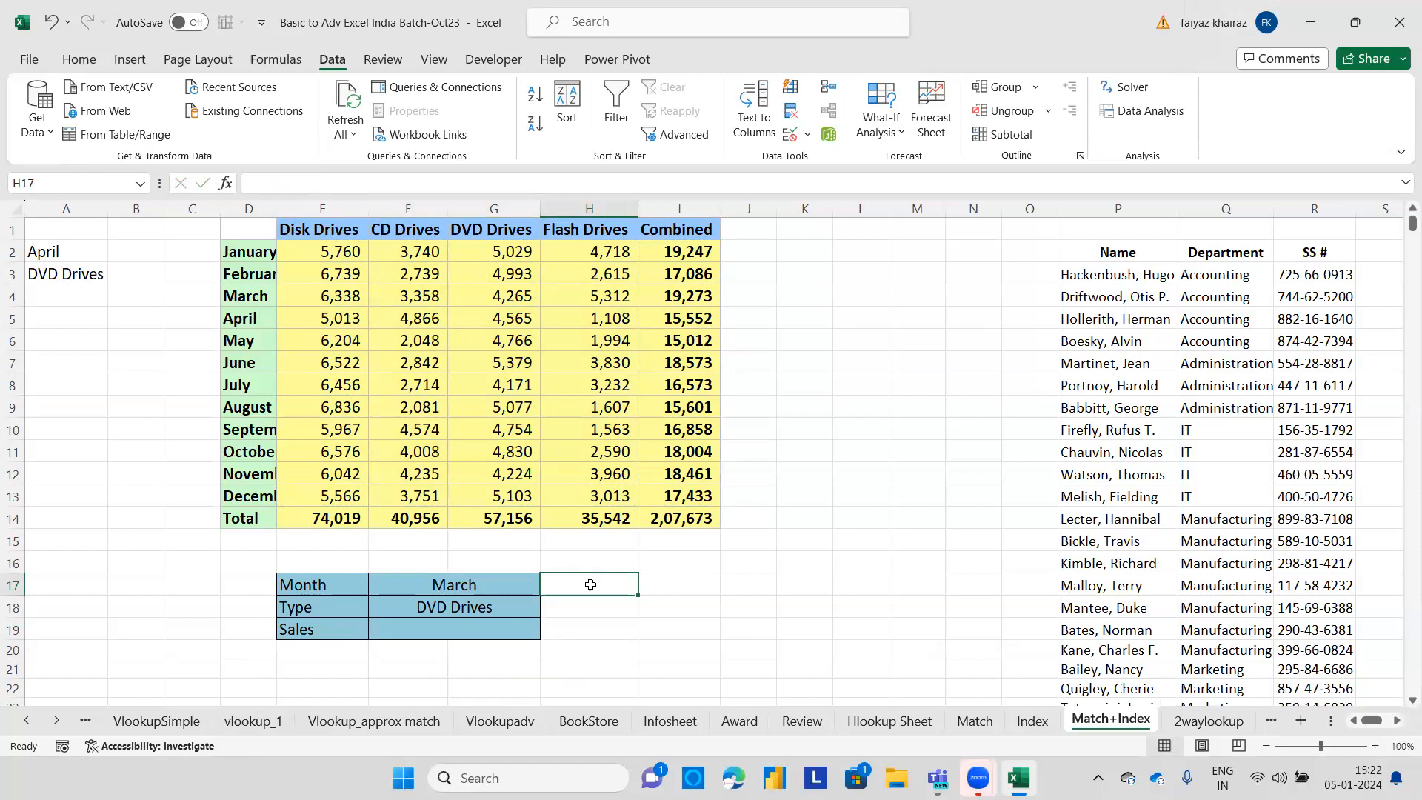
pyautogui.write('=ma')
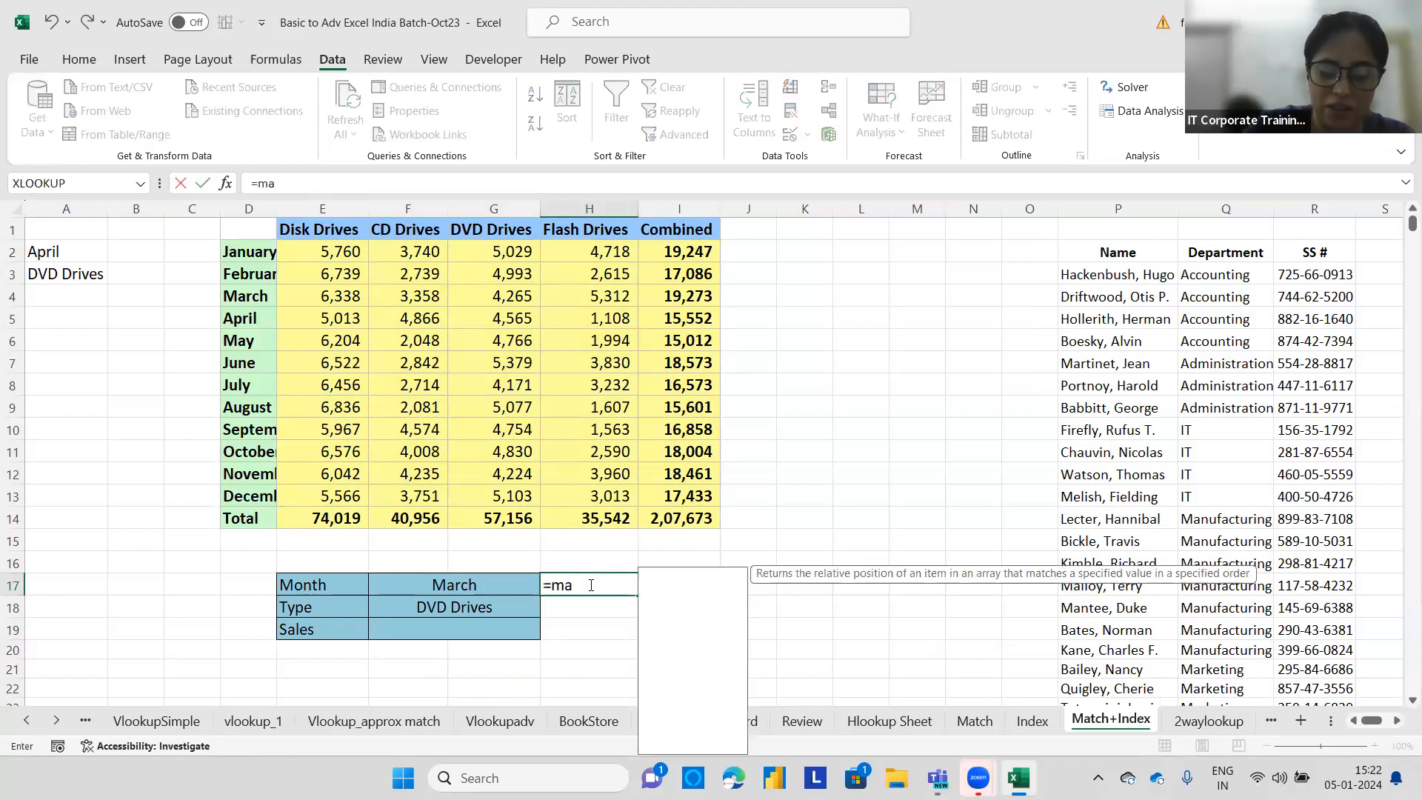
pyautogui.write('tch(')
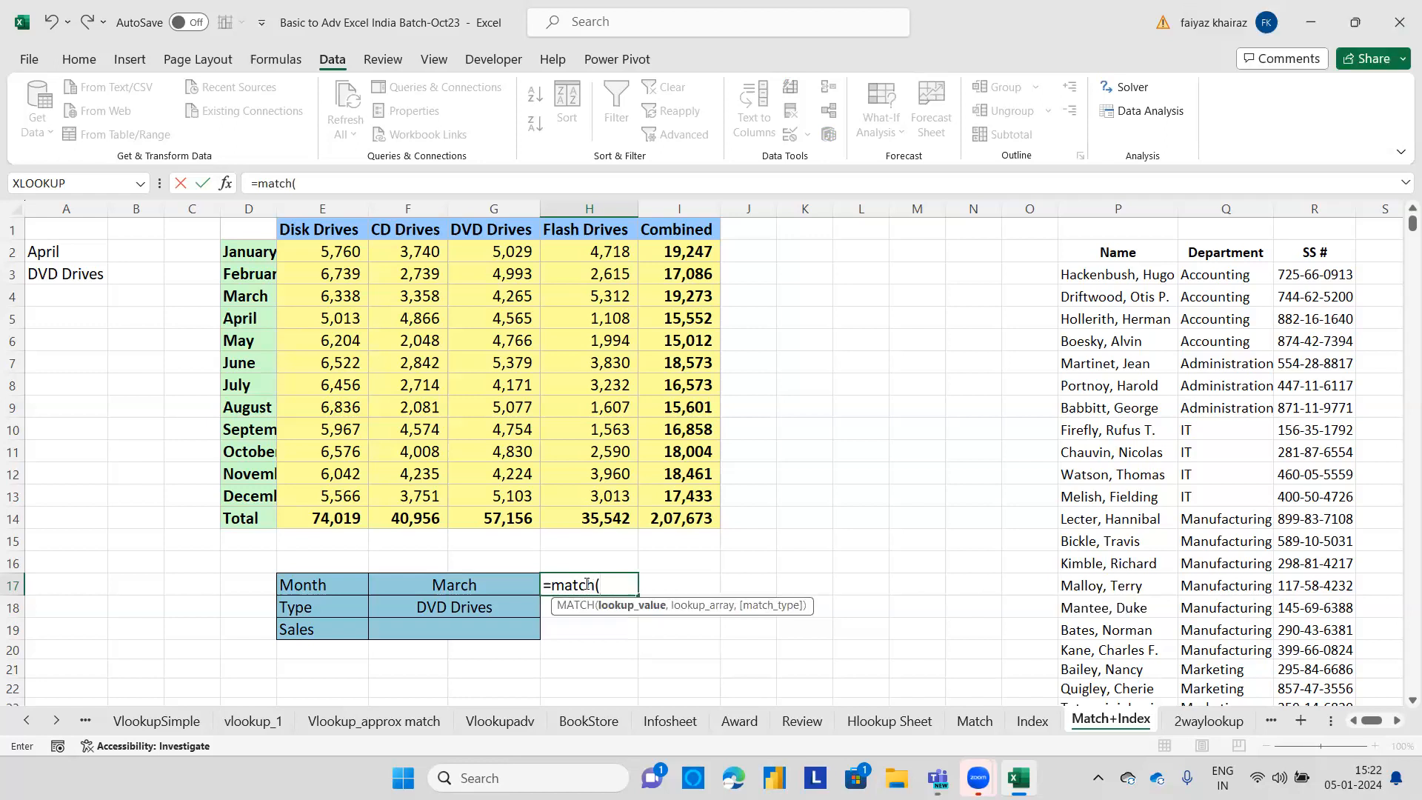
pyautogui.click(495, 583)
pyautogui.write(',')
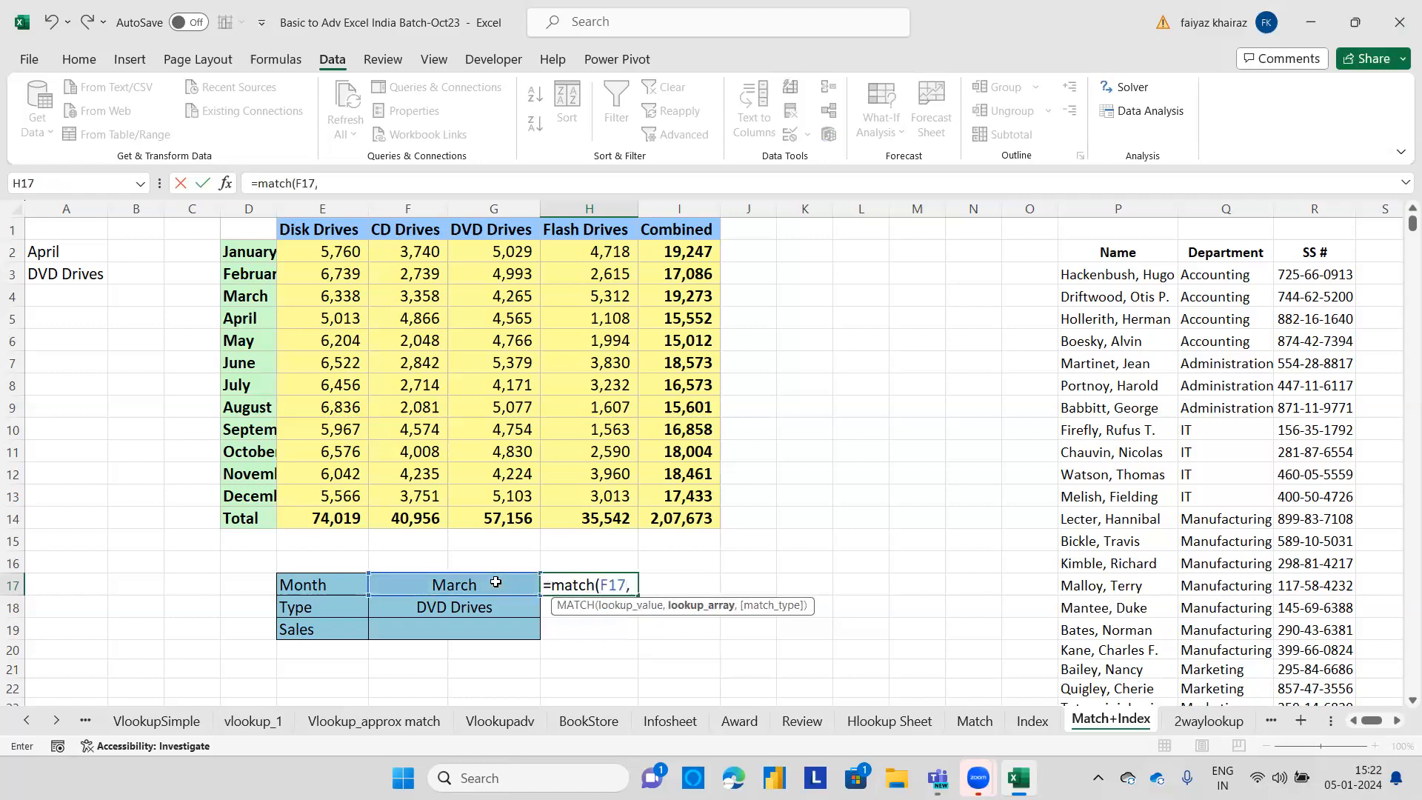
pyautogui.moveTo(257, 261); pyautogui.dragTo(263, 498)
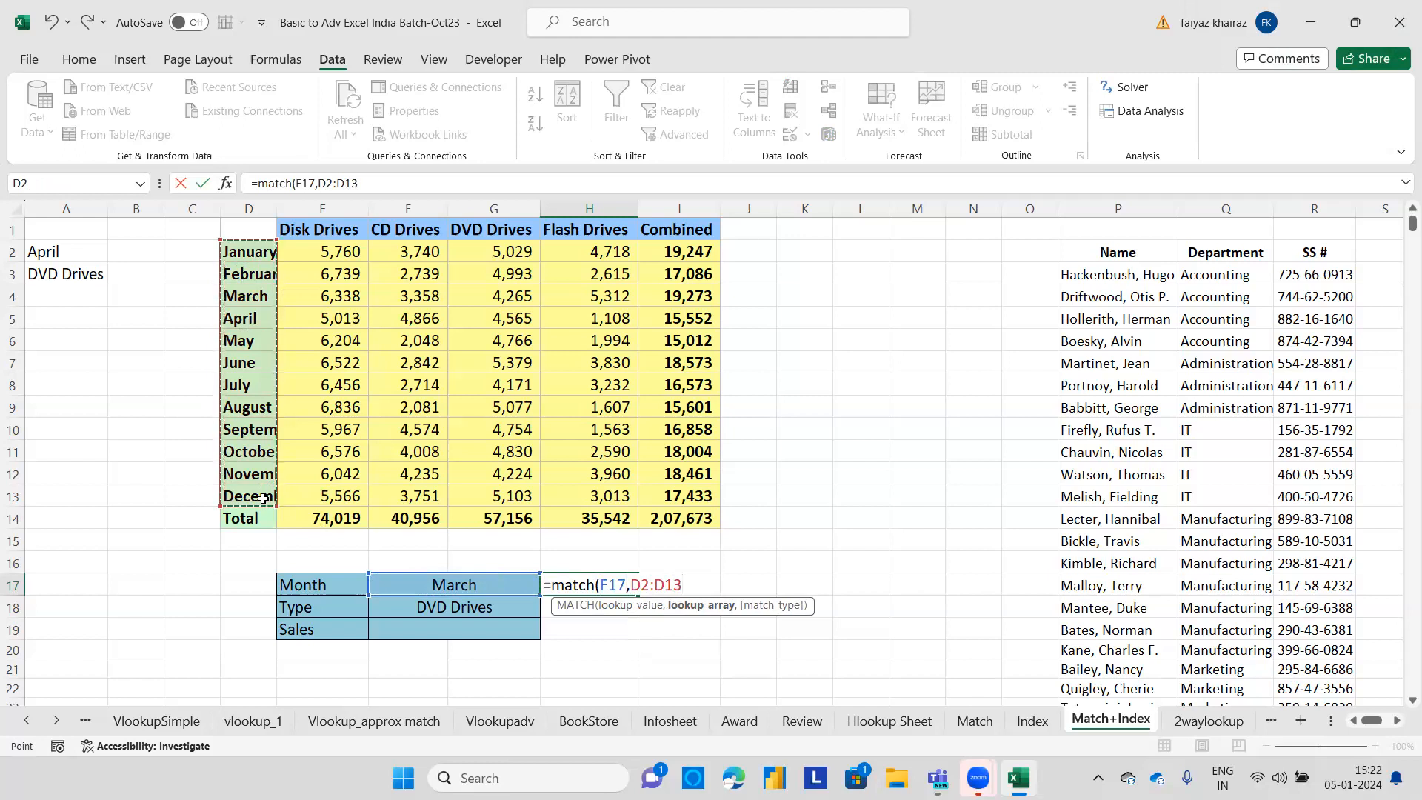
pyautogui.moveTo(245, 232); pyautogui.dragTo(270, 487)
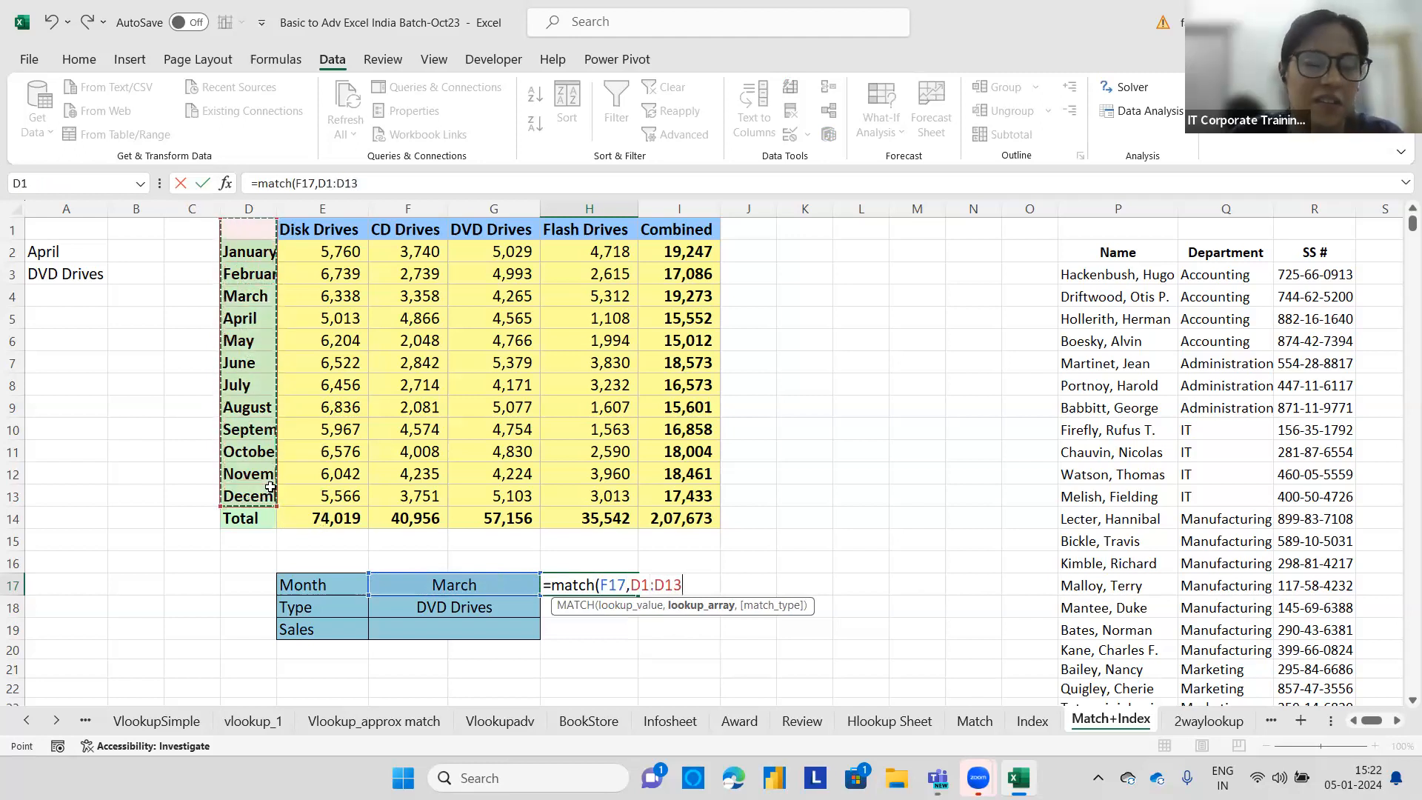
pyautogui.moveTo(264, 261); pyautogui.dragTo(239, 499)
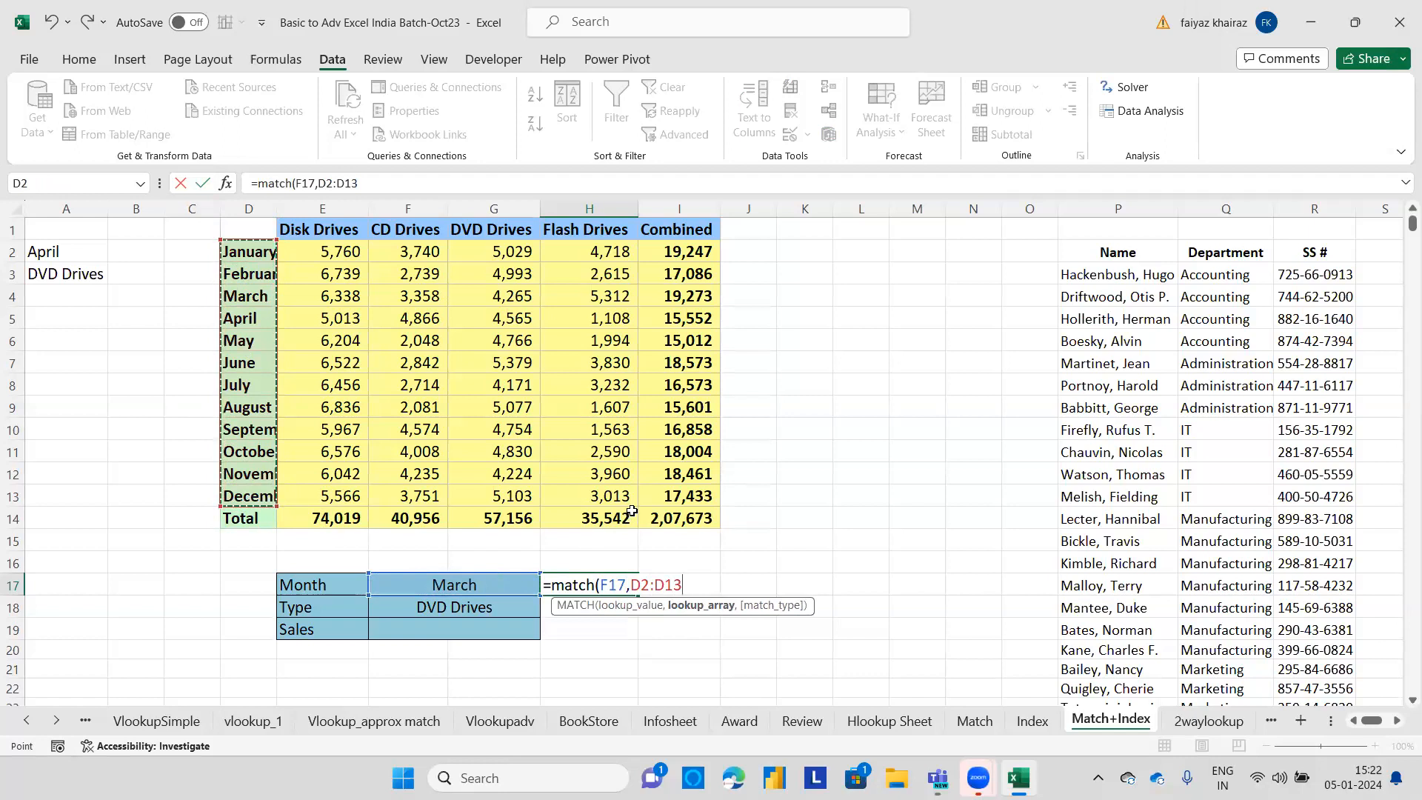
pyautogui.write(',0)')
pyautogui.press('Return')
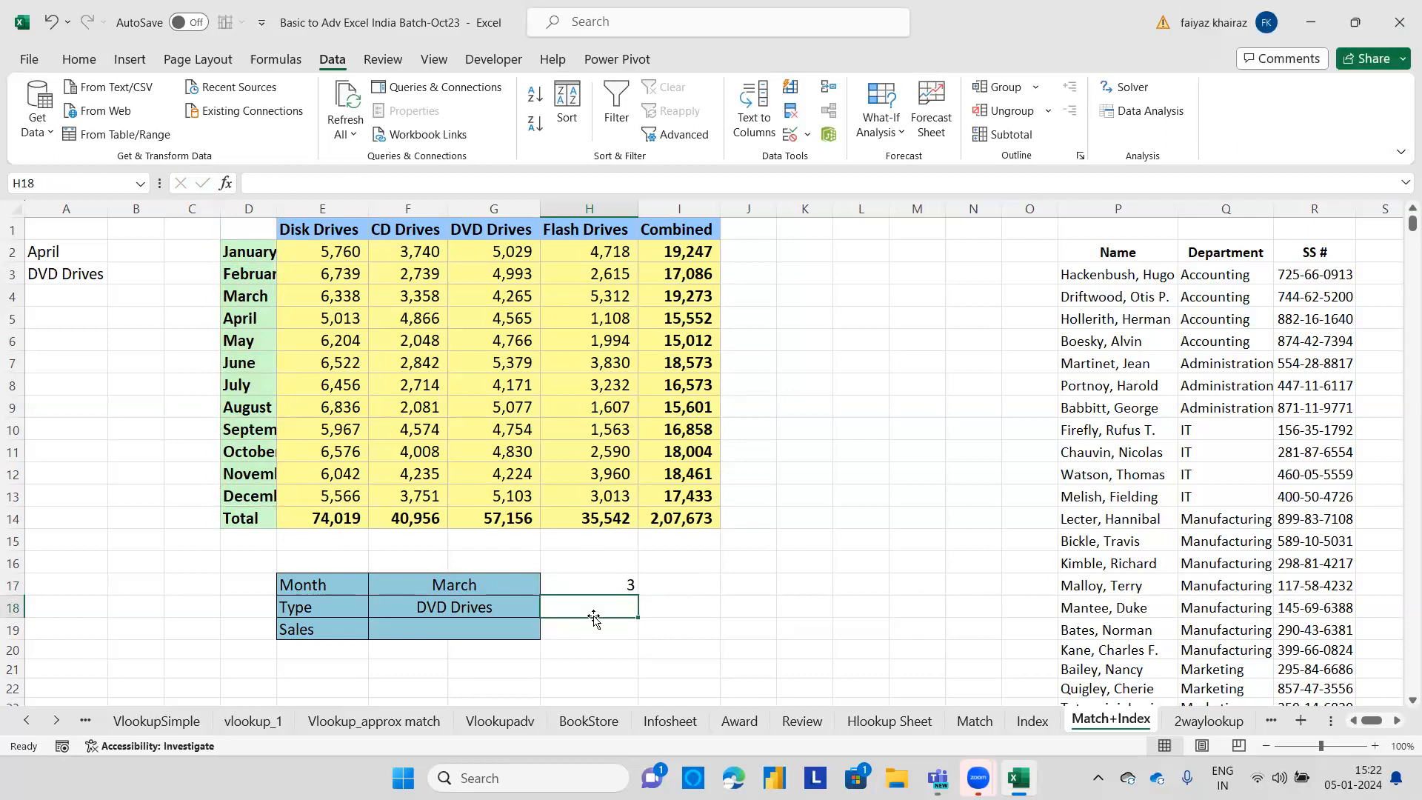
# Enter =MATCH(F18,E1:I1,0) in H18 to find the selected drive type's column position.
pyautogui.write('=MATCH')
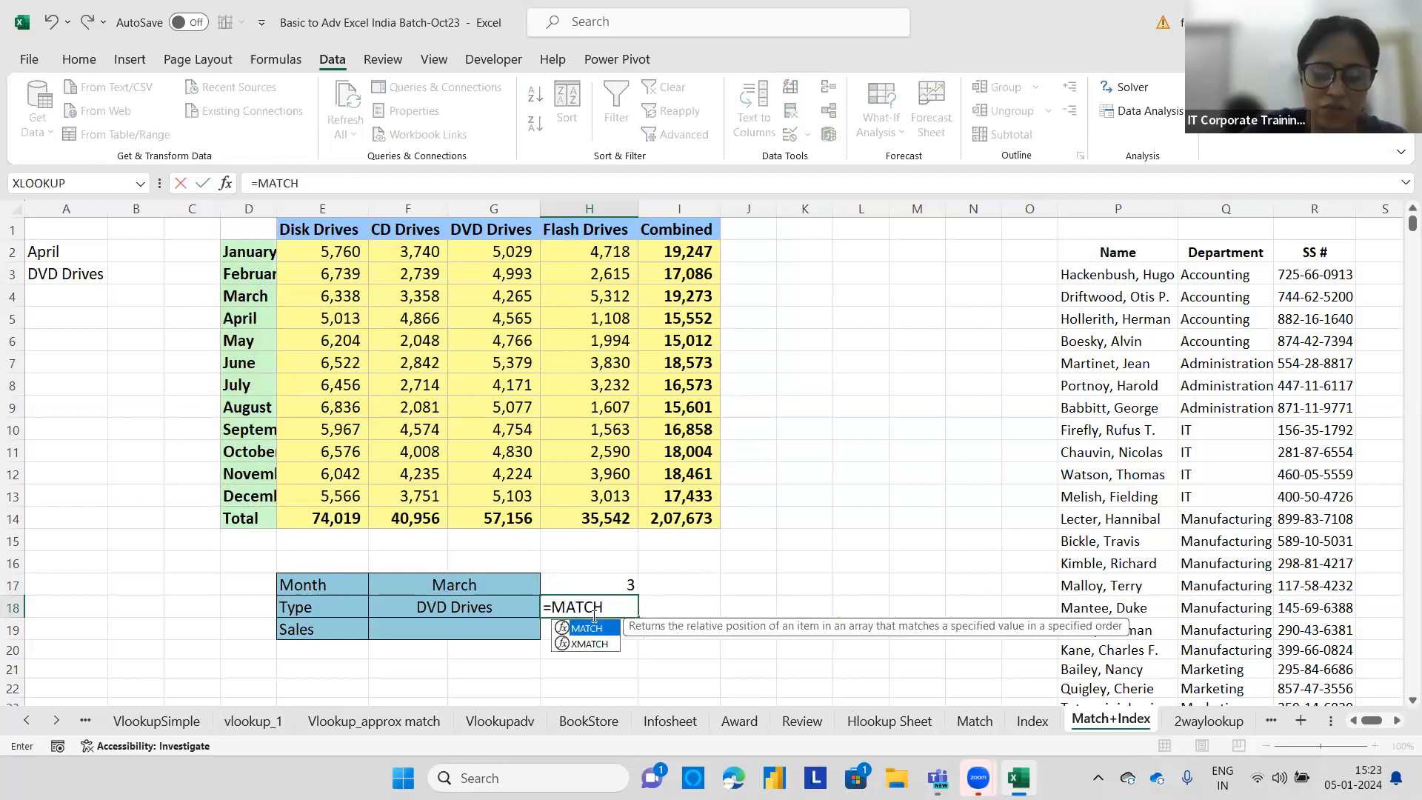
pyautogui.write('(')
pyautogui.click(503, 611)
pyautogui.write(',')
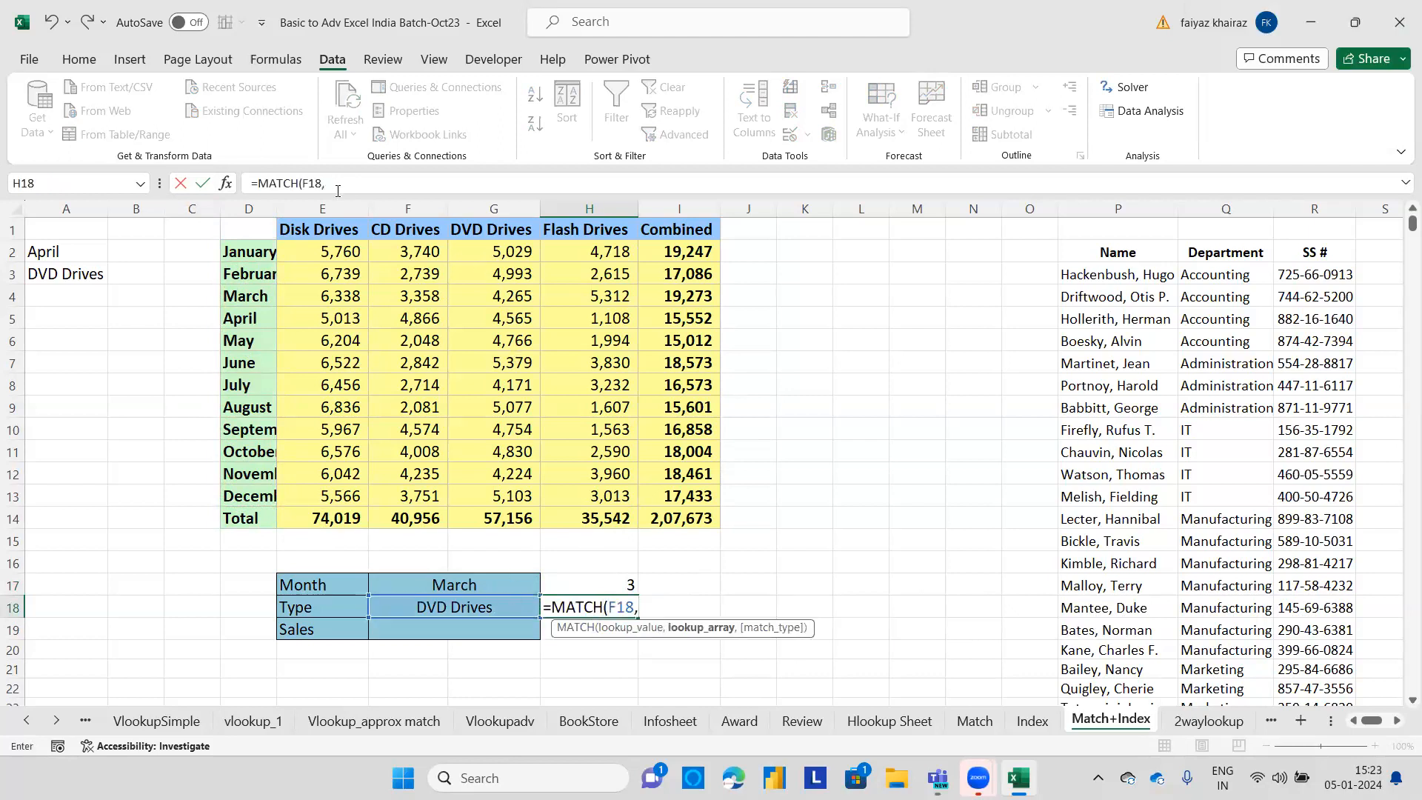
pyautogui.moveTo(319, 230); pyautogui.dragTo(683, 230)
pyautogui.write(',')
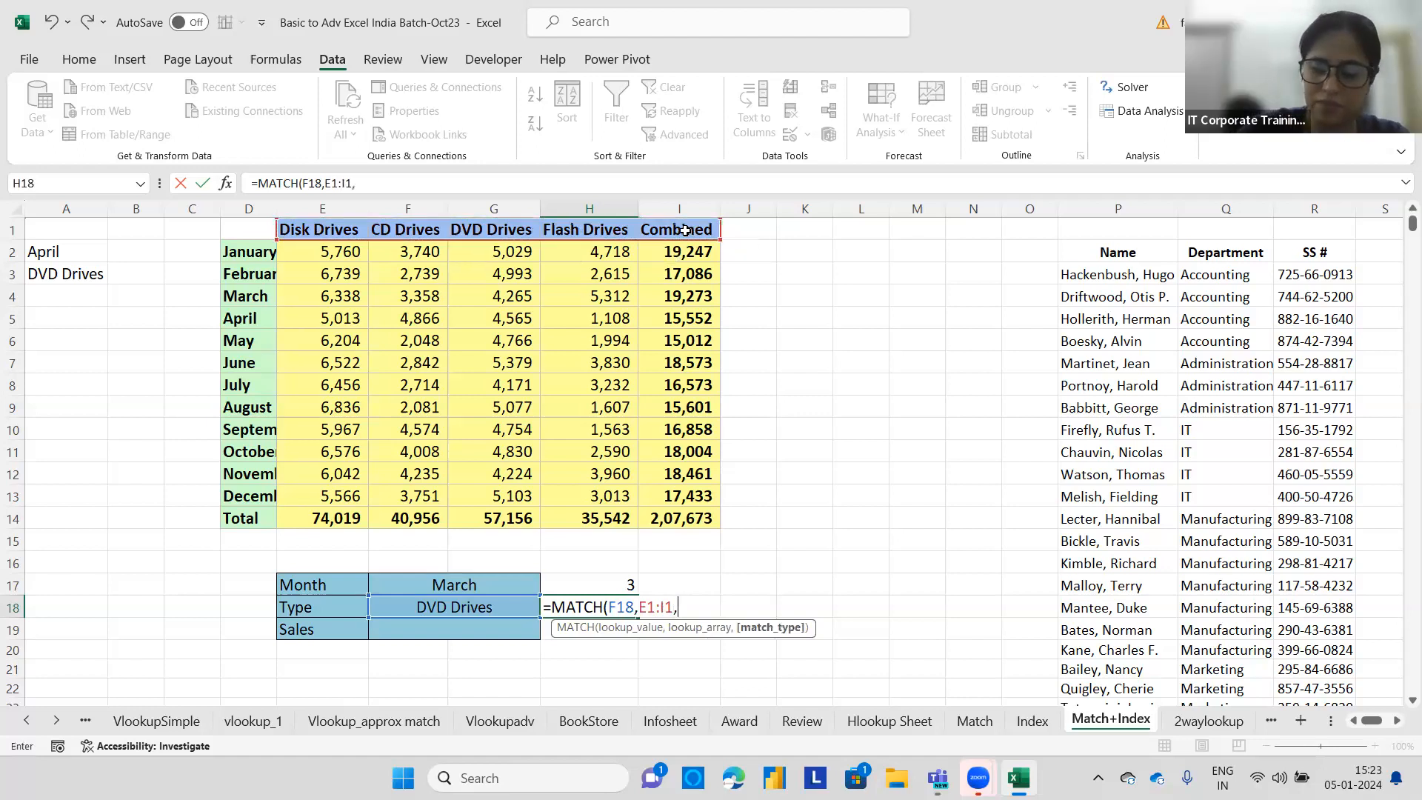
pyautogui.write('0')
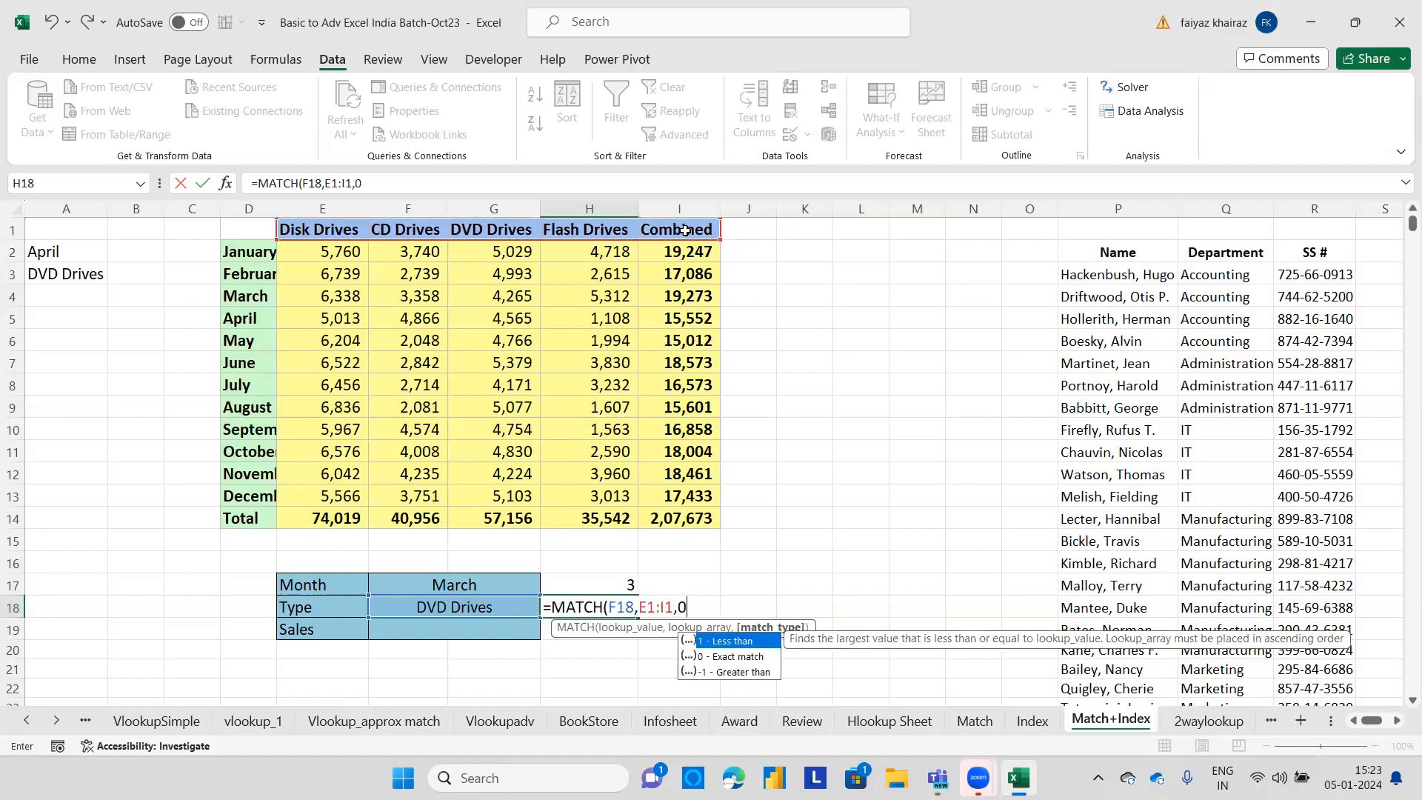
pyautogui.press('Return')
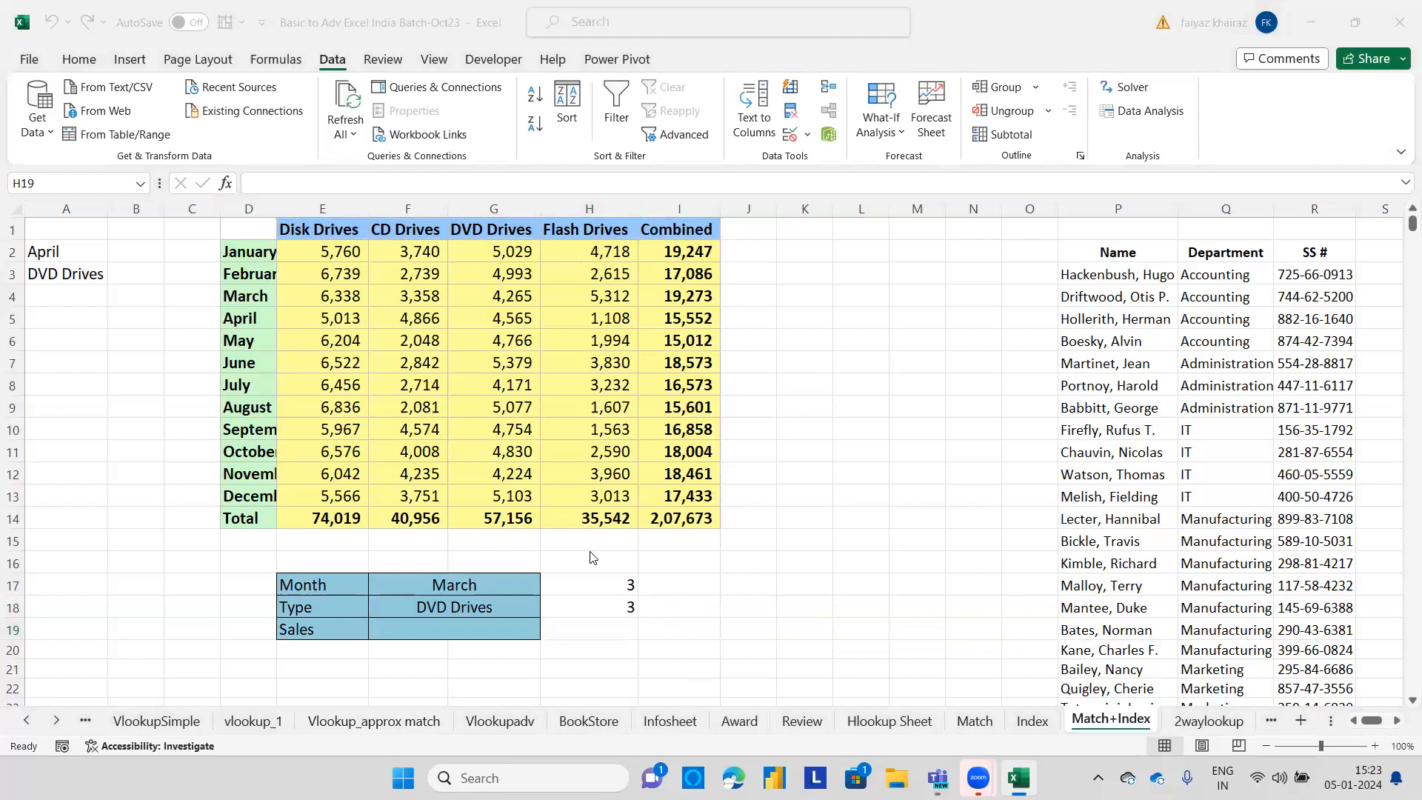
# Enter =INDEX(E2:I13,H17,H18) in F19 and check it against the March row's DVD Drives cell in the table.
pyautogui.click(464, 631)
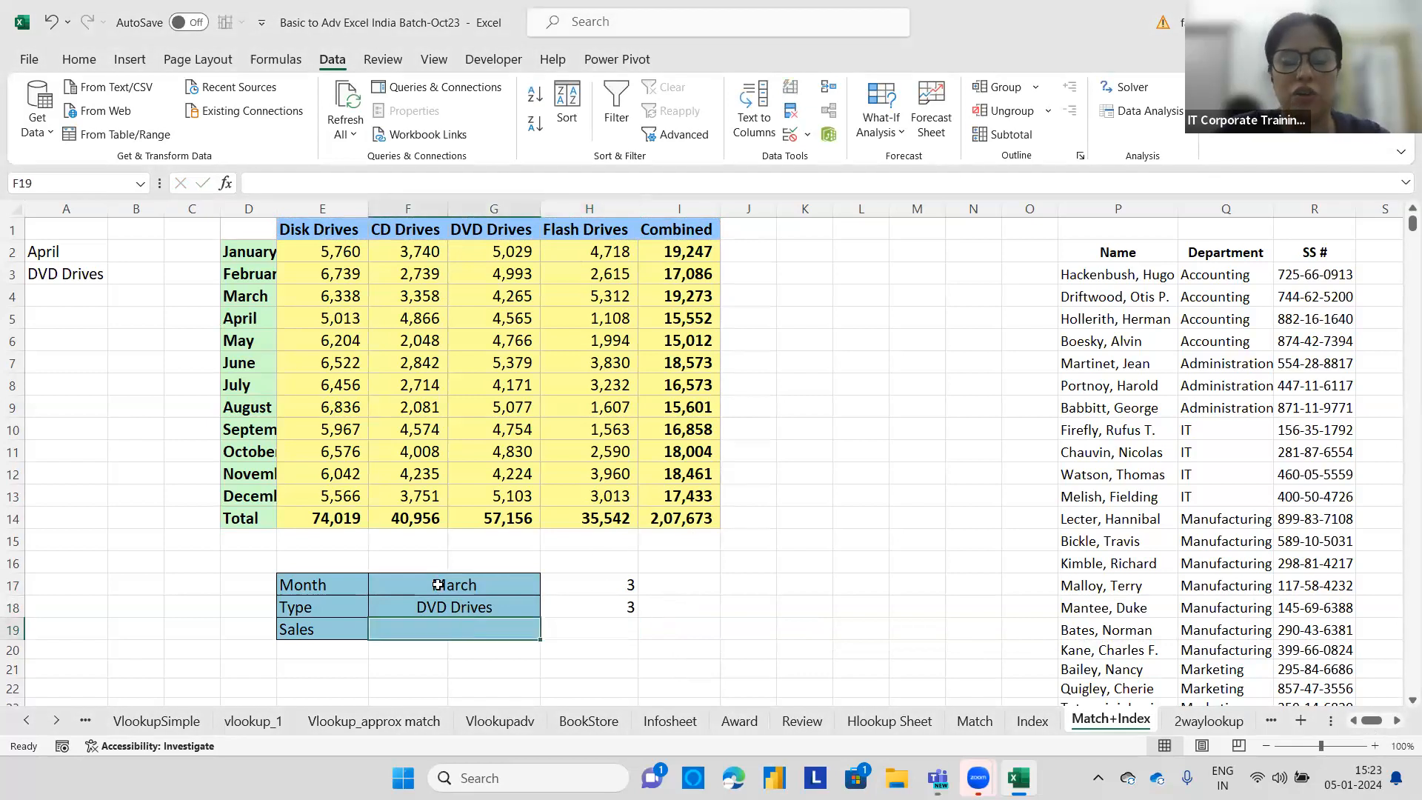
pyautogui.write('=IN')
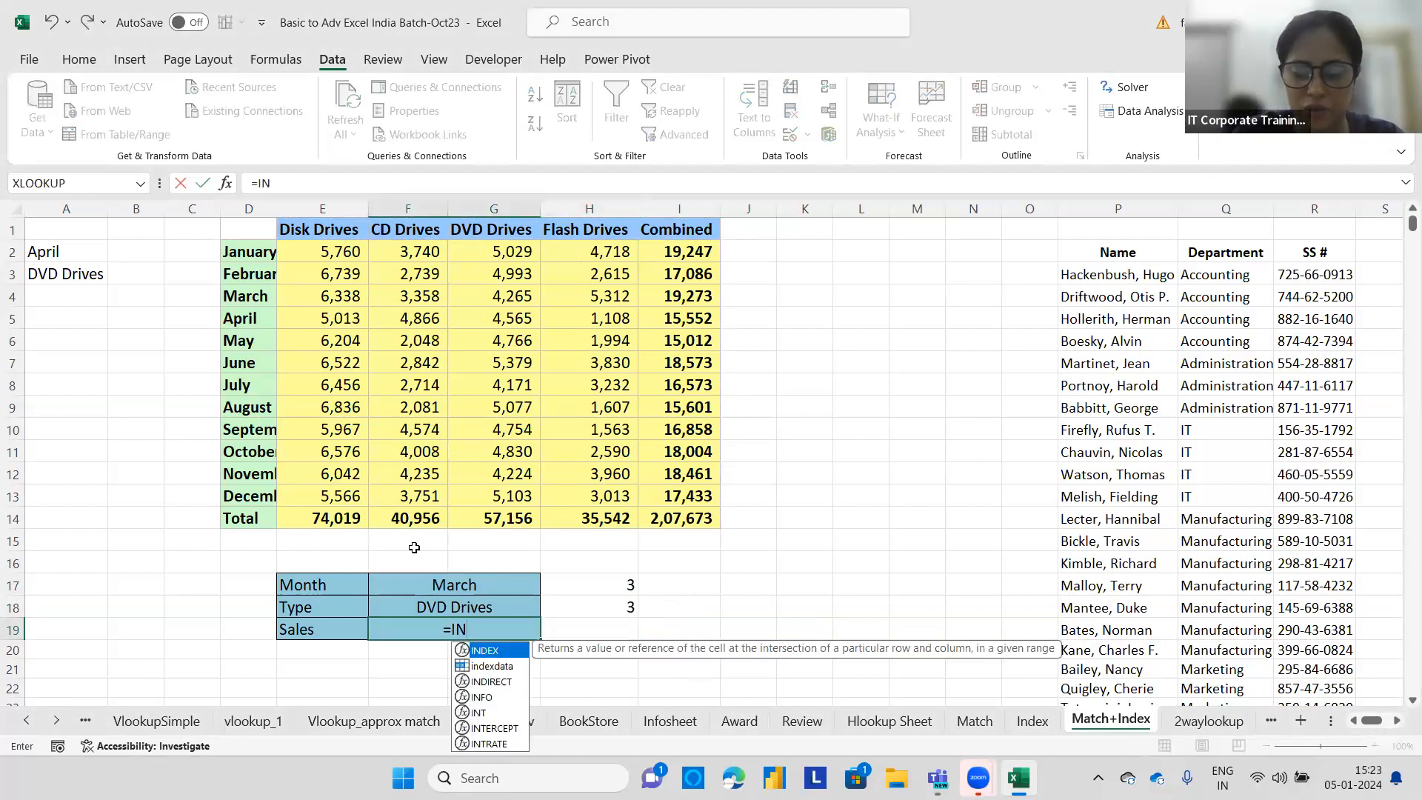
pyautogui.write('DEX(')
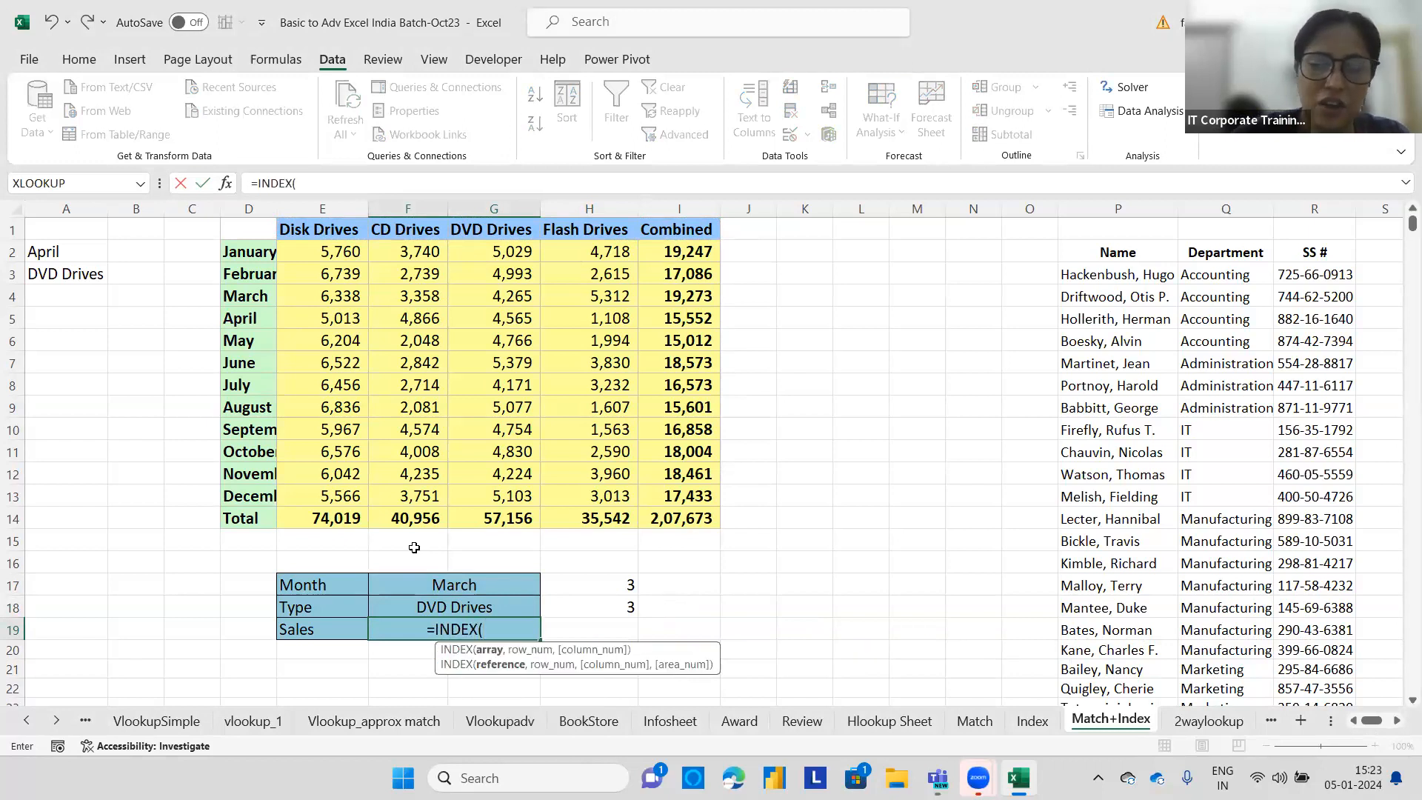
pyautogui.moveTo(320, 256); pyautogui.dragTo(677, 495)
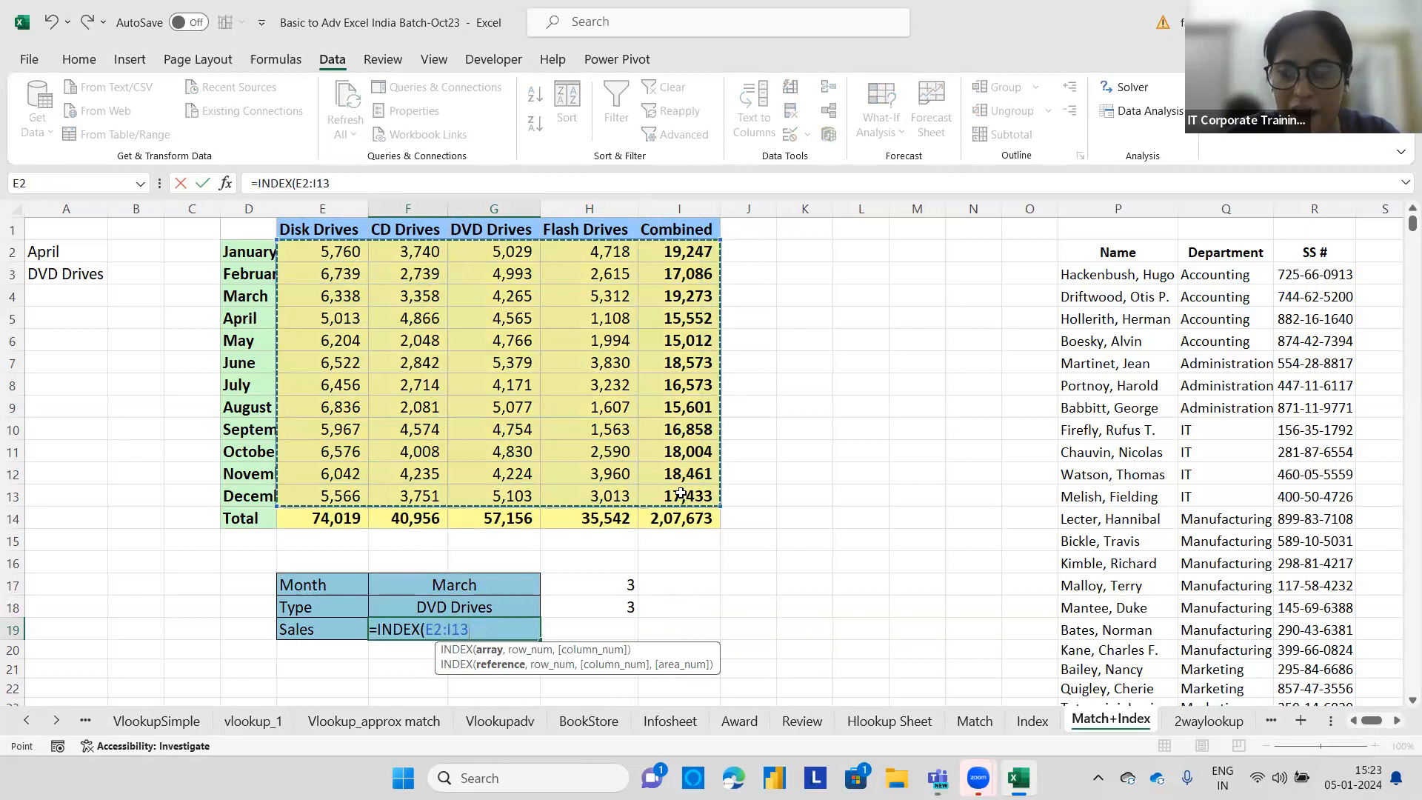
pyautogui.write(',')
pyautogui.click(621, 582)
pyautogui.write(',')
pyautogui.click(622, 609)
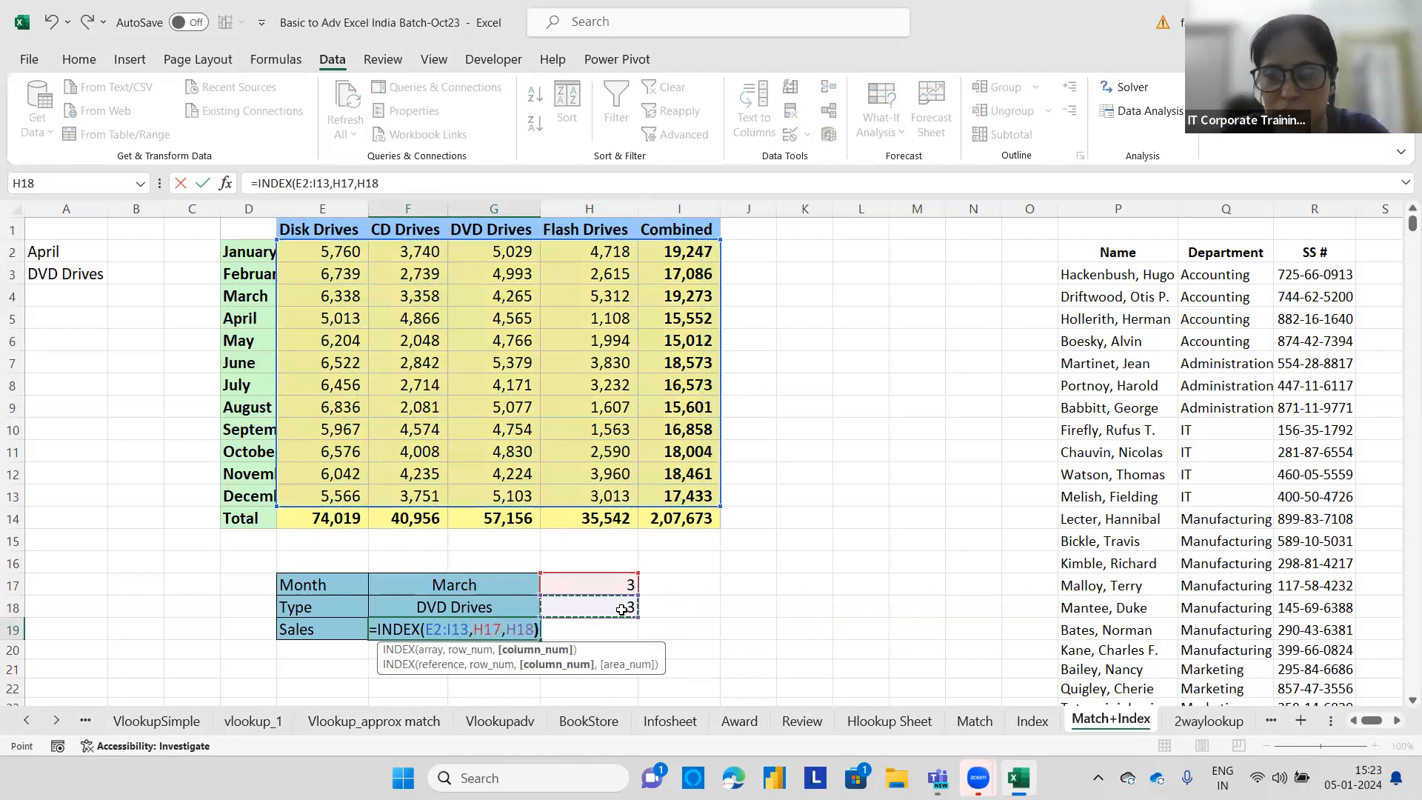
pyautogui.press('Return')
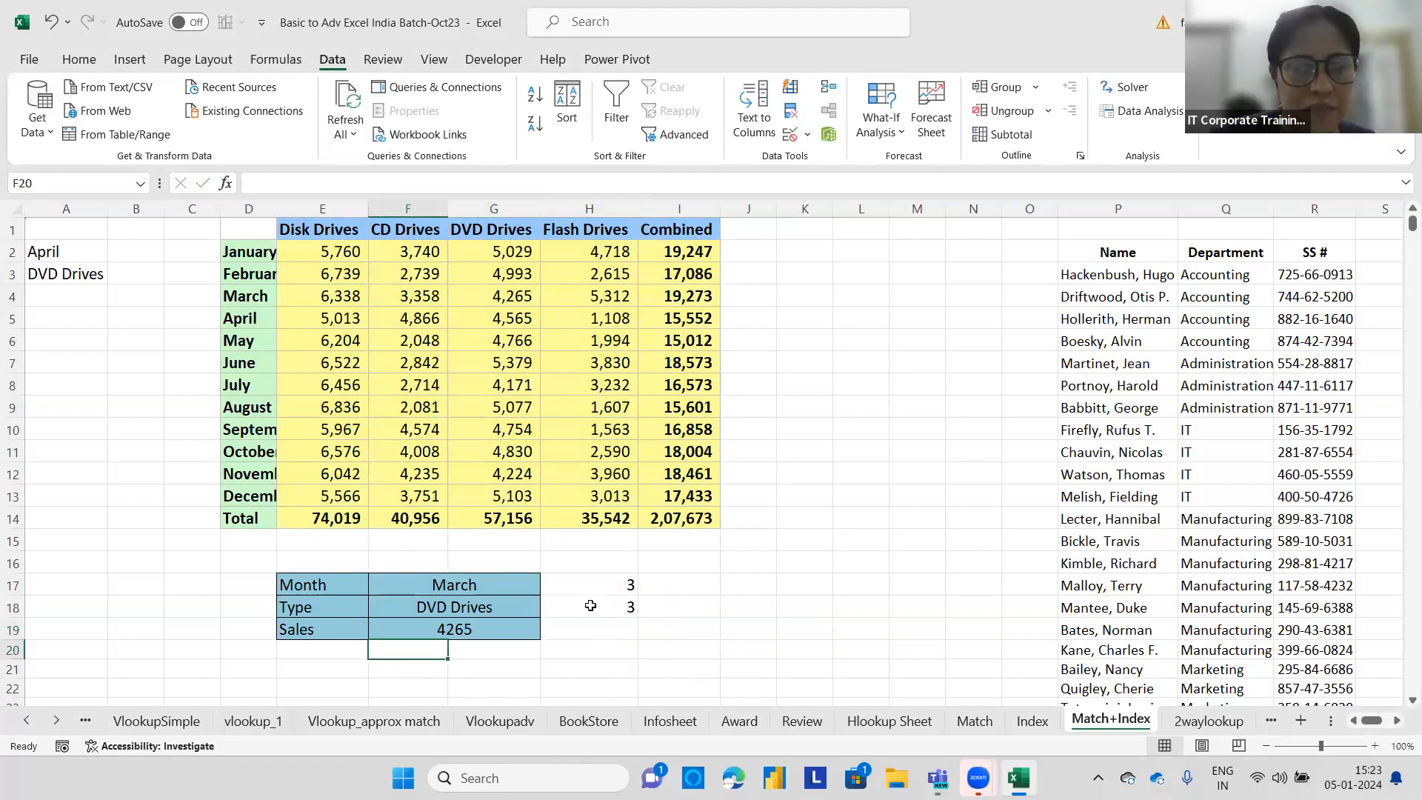
pyautogui.moveTo(272, 297); pyautogui.dragTo(663, 296)
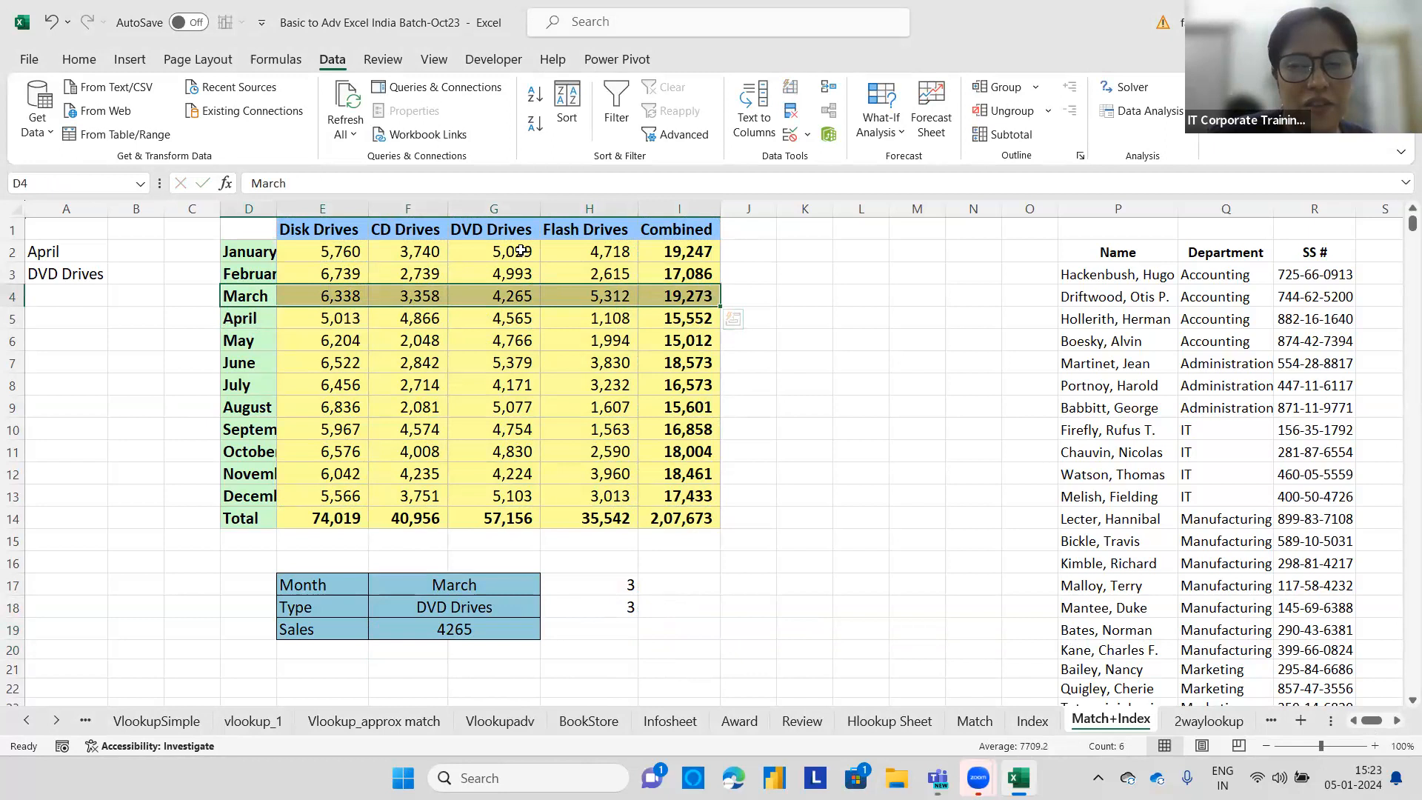
pyautogui.click(504, 293)
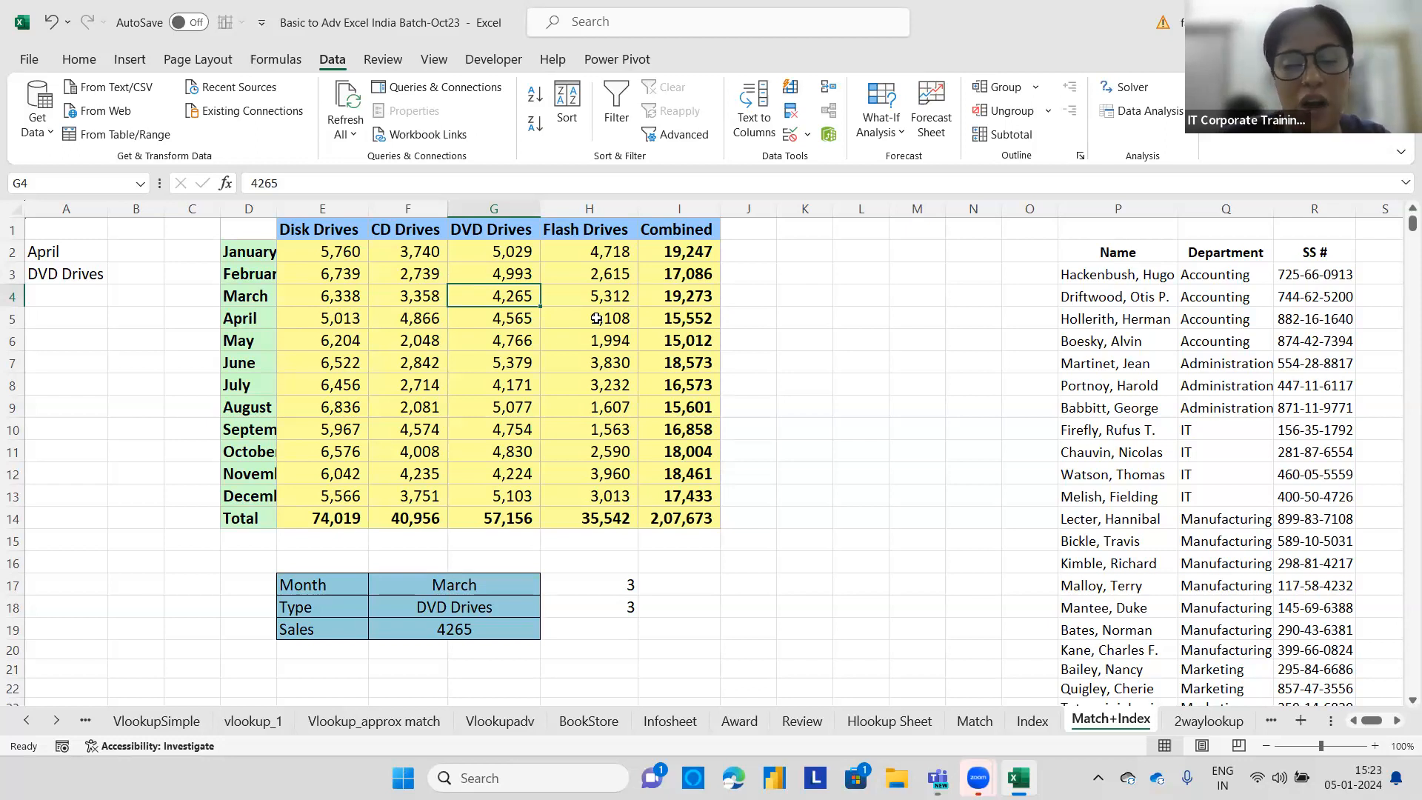
# Enter =index(E2:I13,match(F17,D2:D13,0),match(F18,E1:I1,0)) in H19 to nest both MATCH lookups inside INDEX.
pyautogui.click(568, 626)
pyautogui.write('=index')
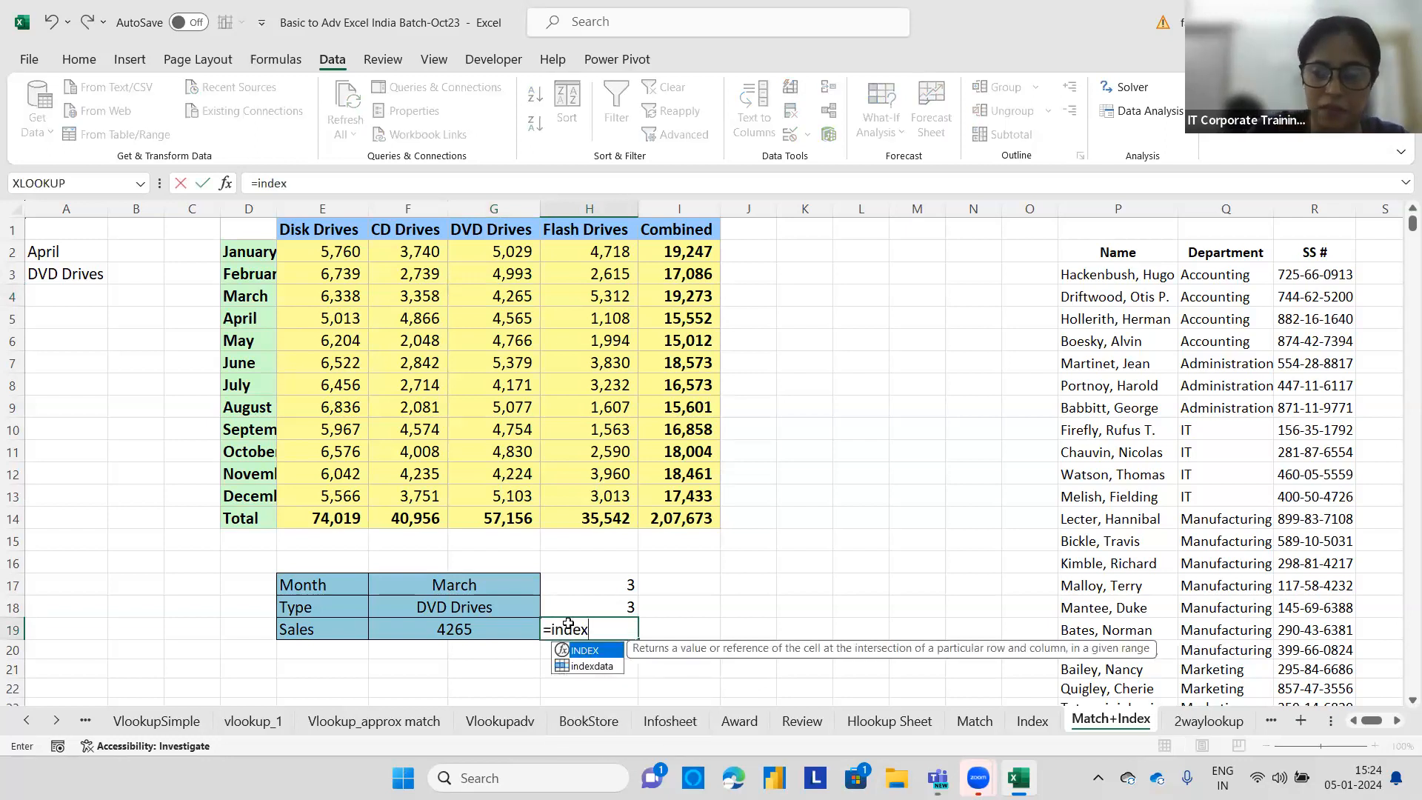
pyautogui.write('(')
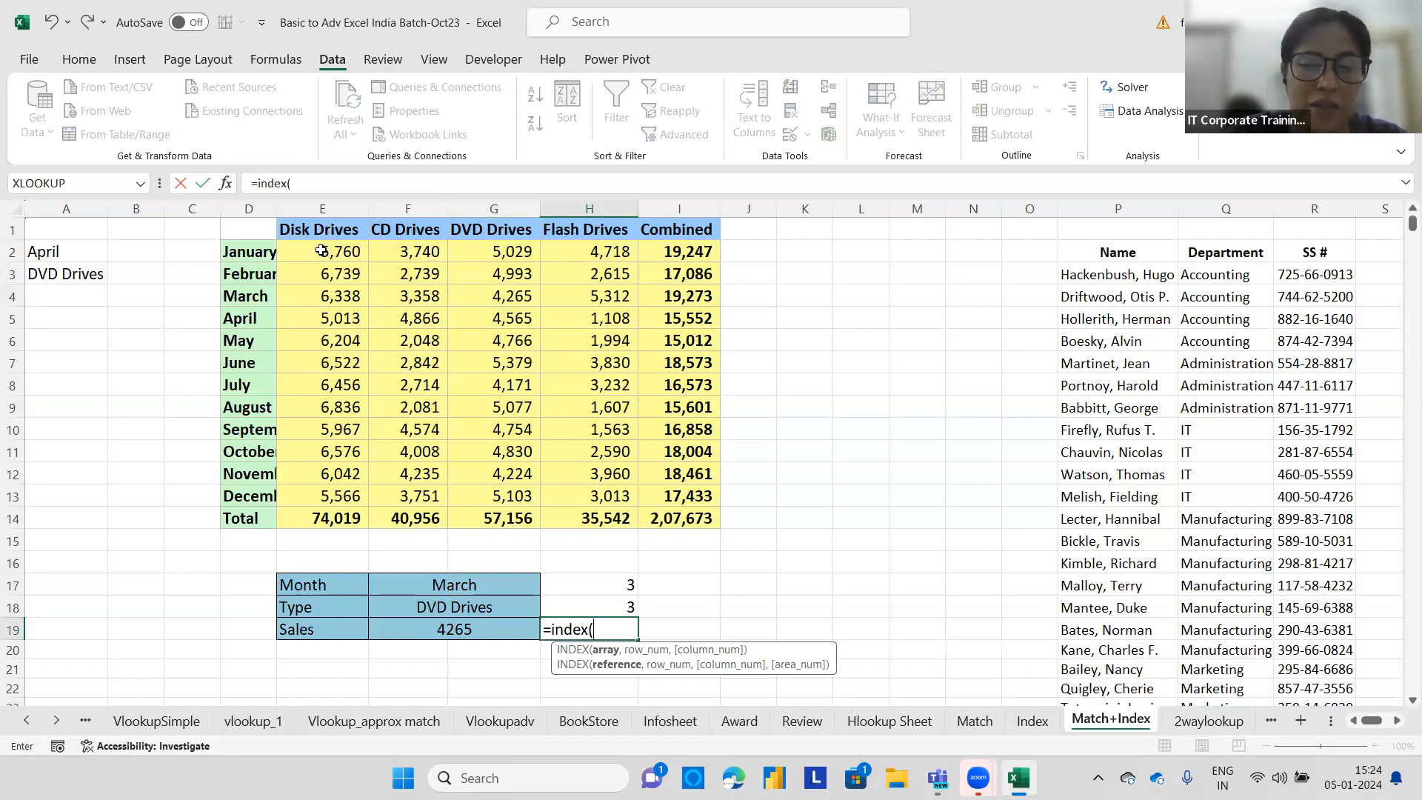
pyautogui.moveTo(322, 251); pyautogui.dragTo(658, 497)
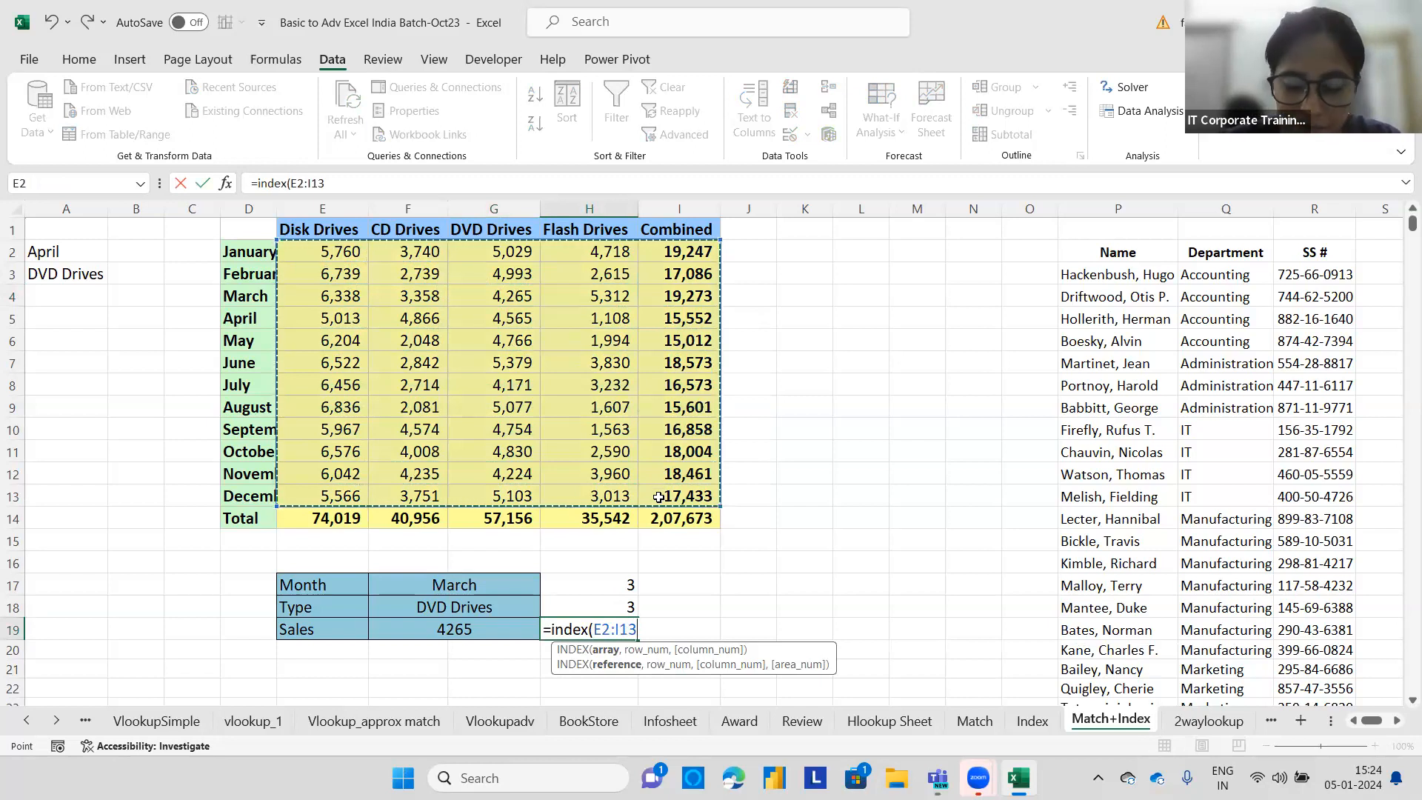
pyautogui.write(',')
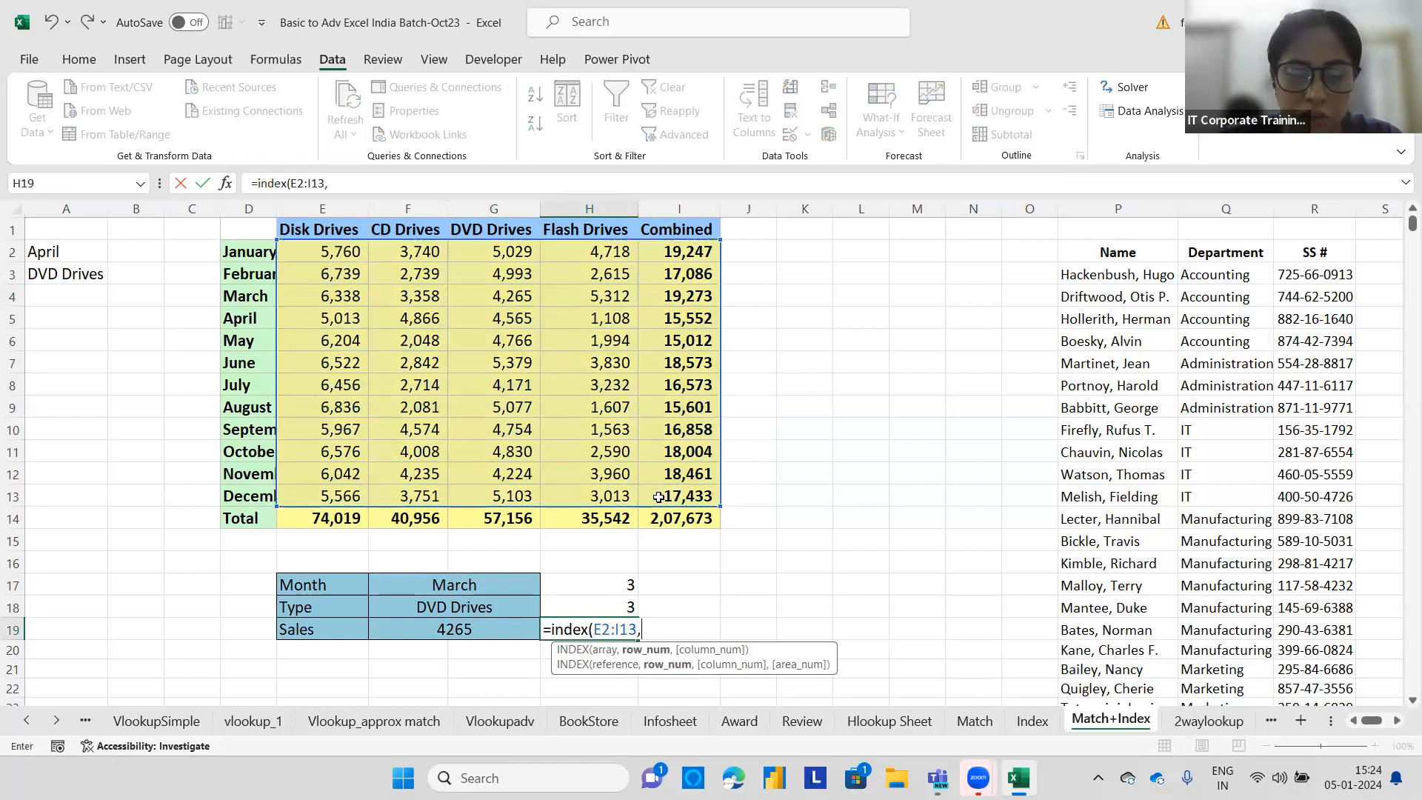
pyautogui.write('match')
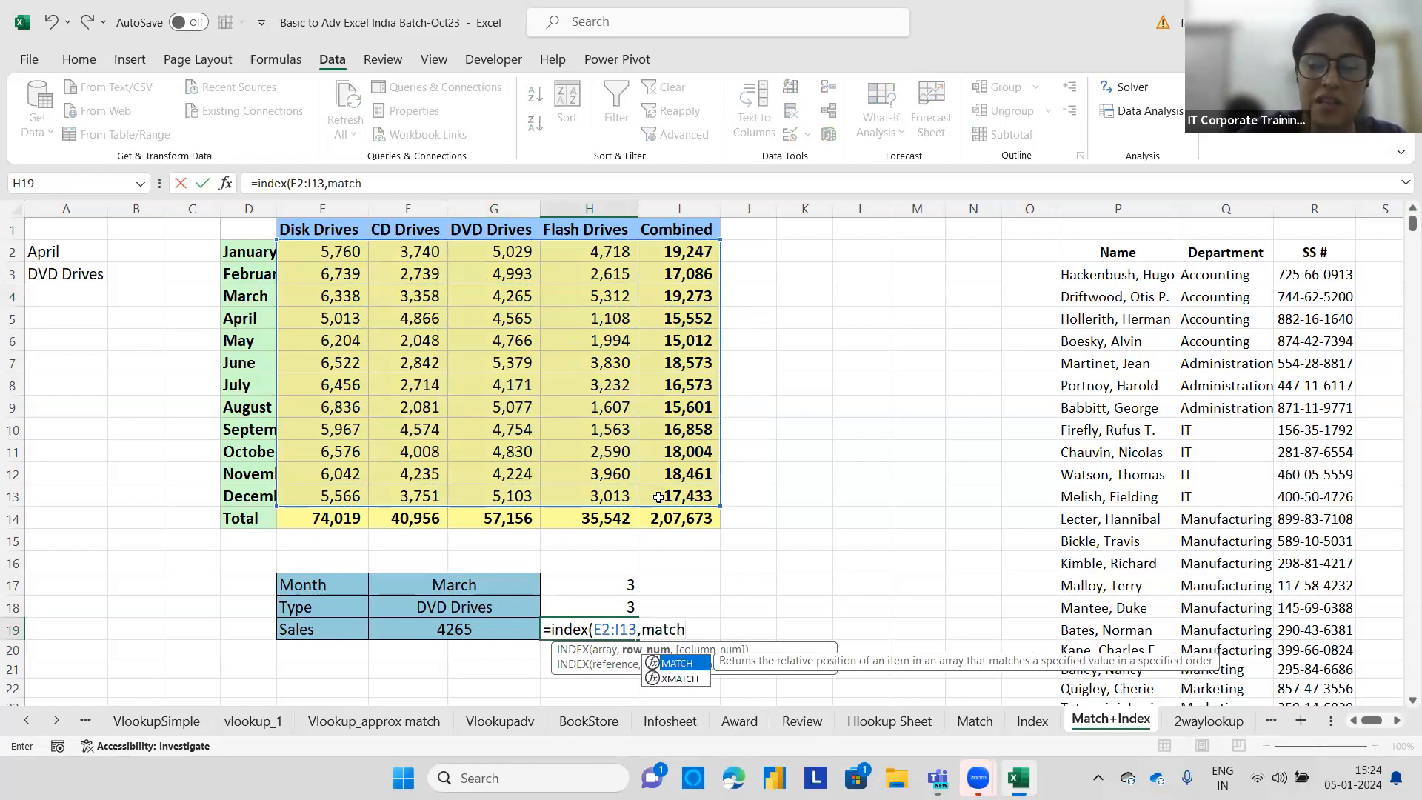
pyautogui.write('(')
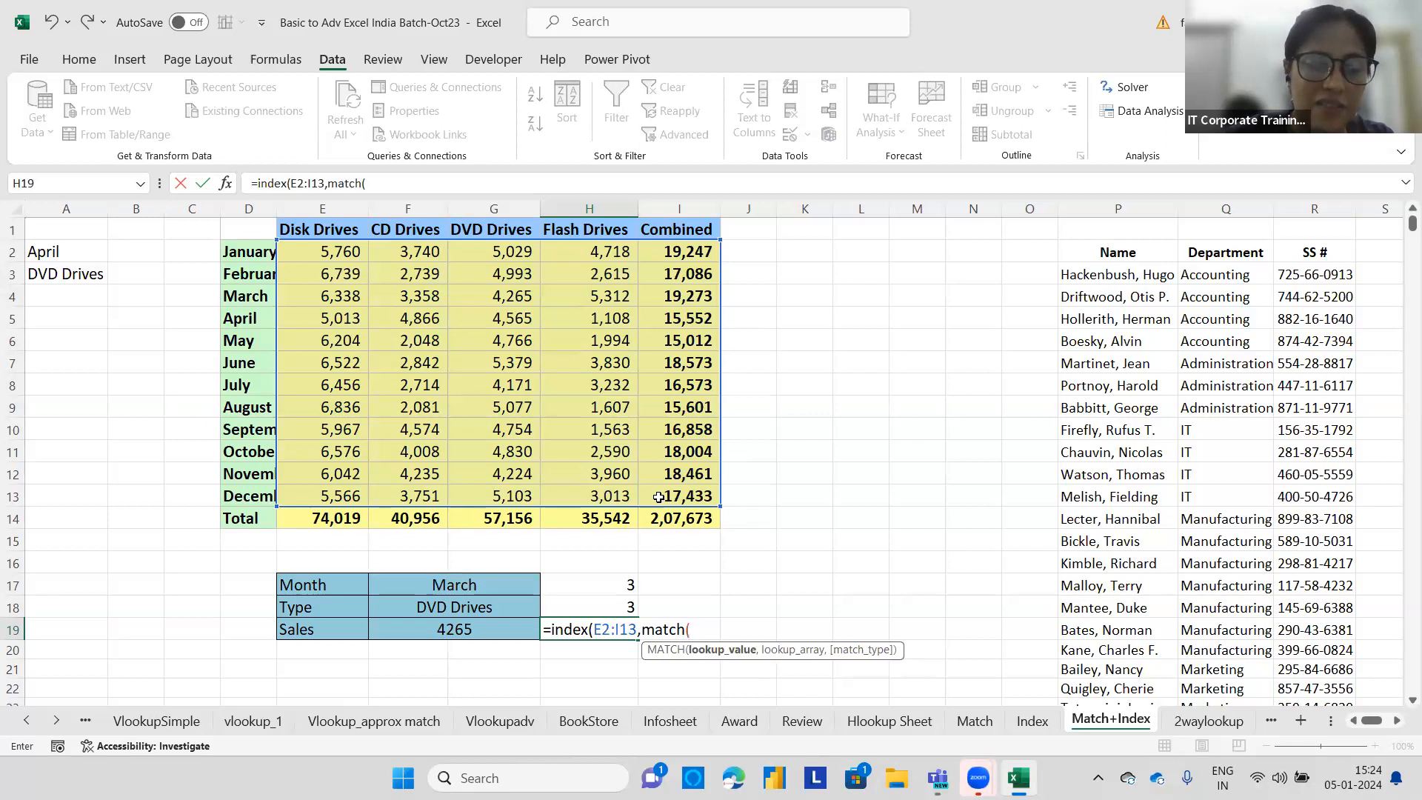
pyautogui.click(501, 586)
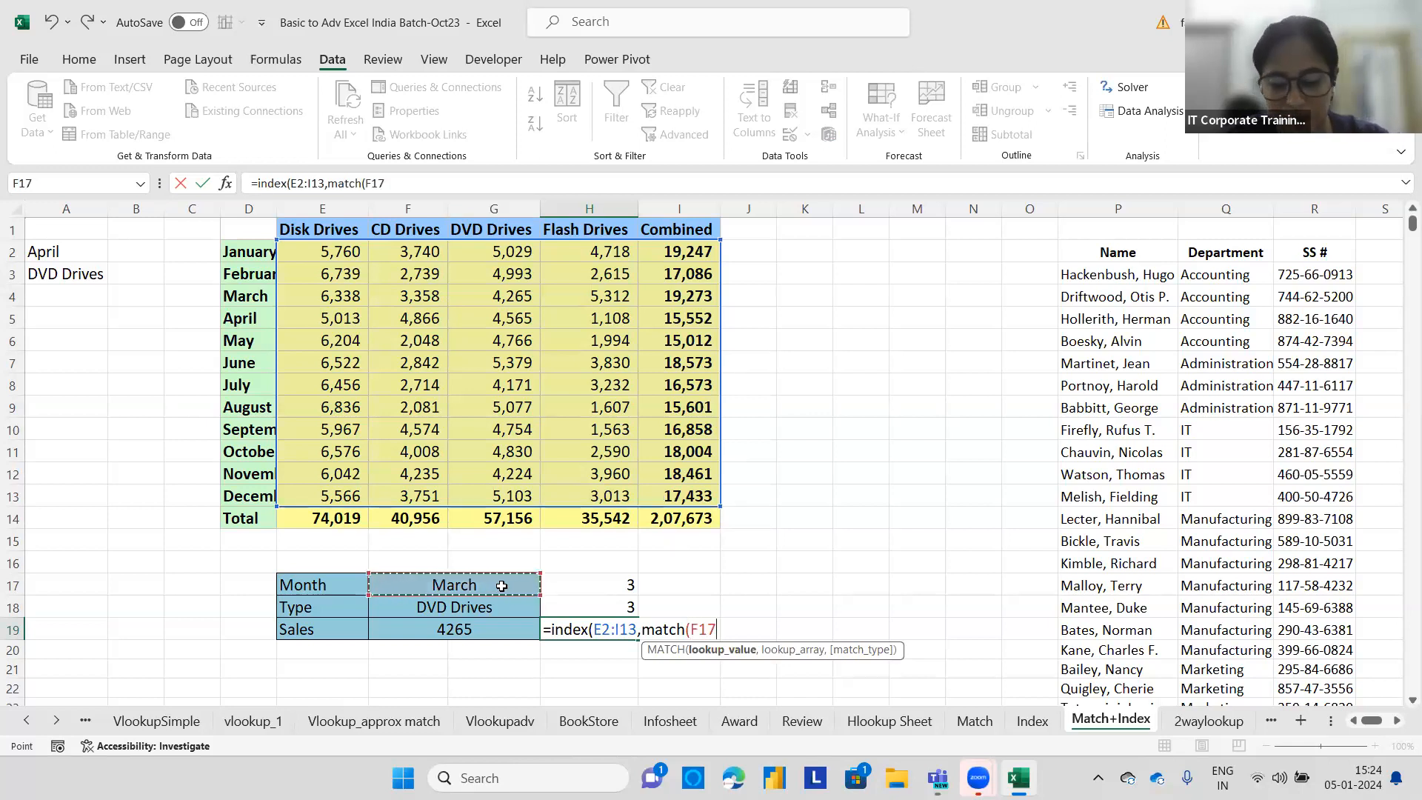
pyautogui.write(',')
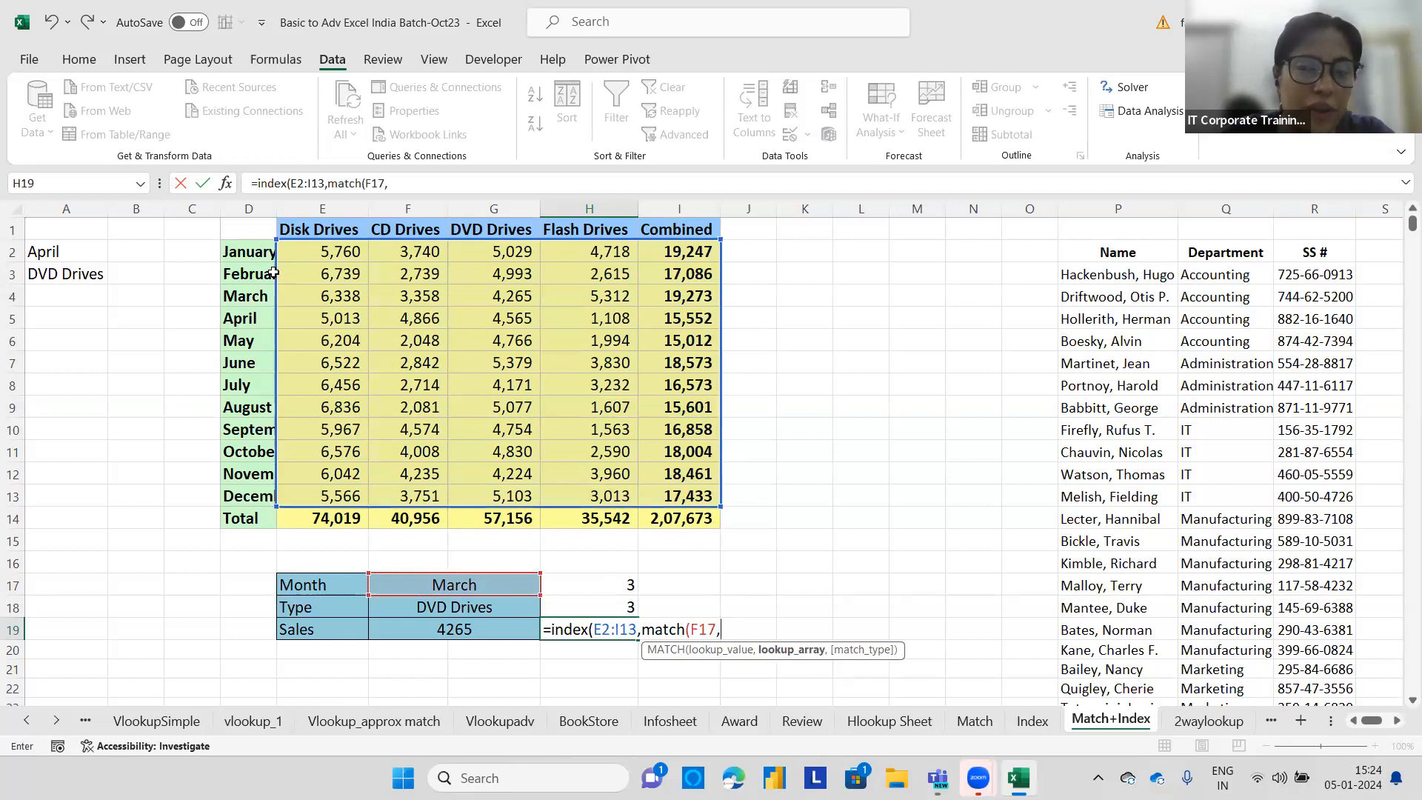
pyautogui.moveTo(252, 248); pyautogui.dragTo(254, 506)
pyautogui.write(',0')
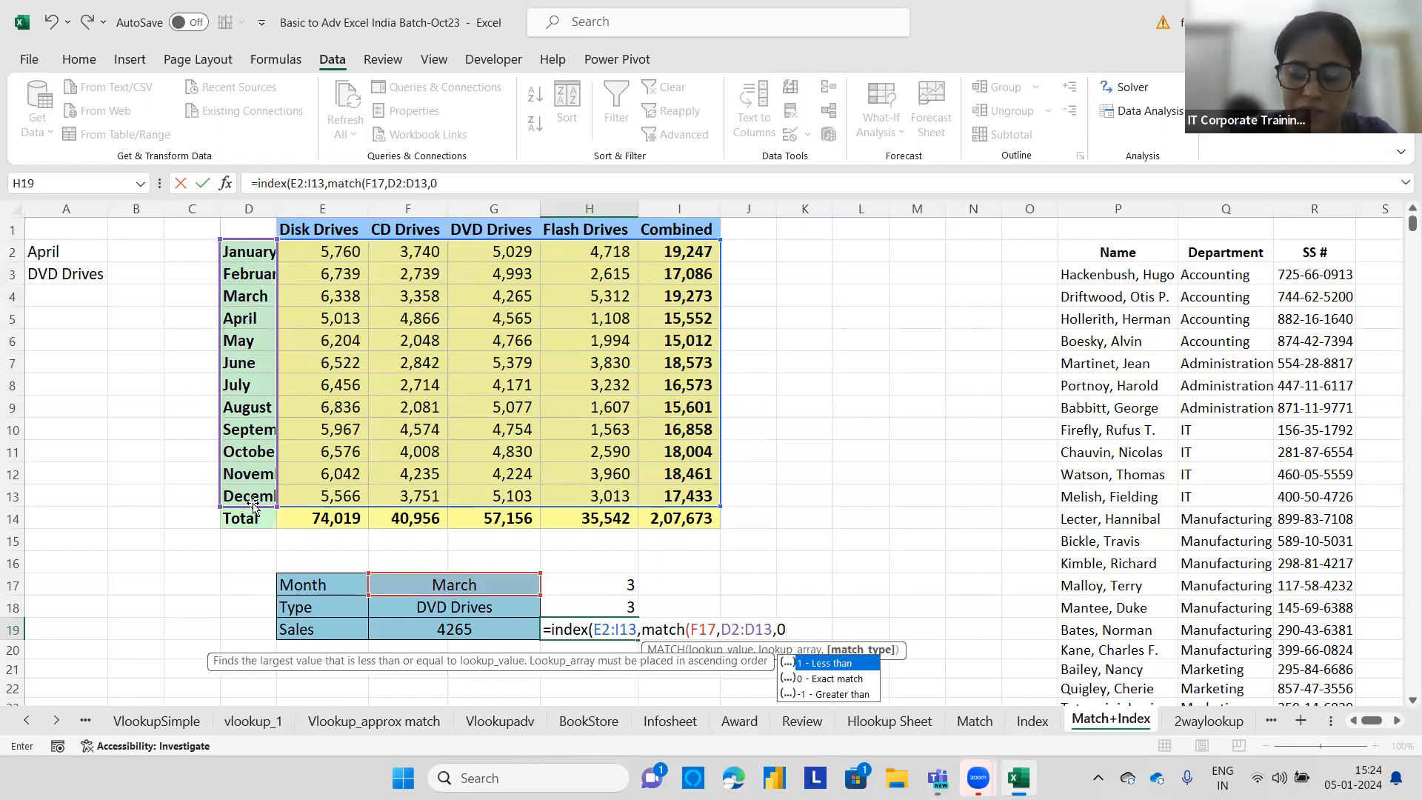
pyautogui.write(')')
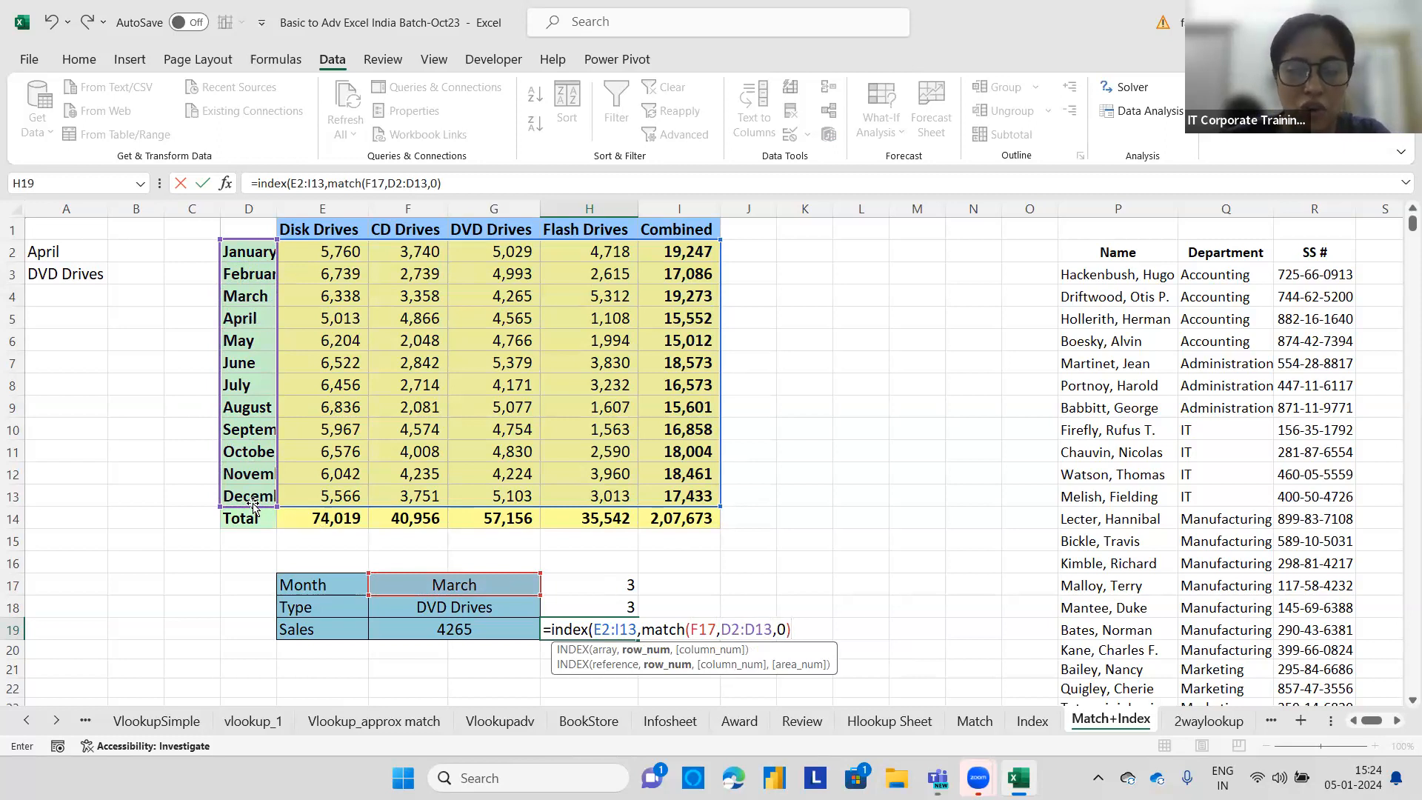
pyautogui.write(',match')
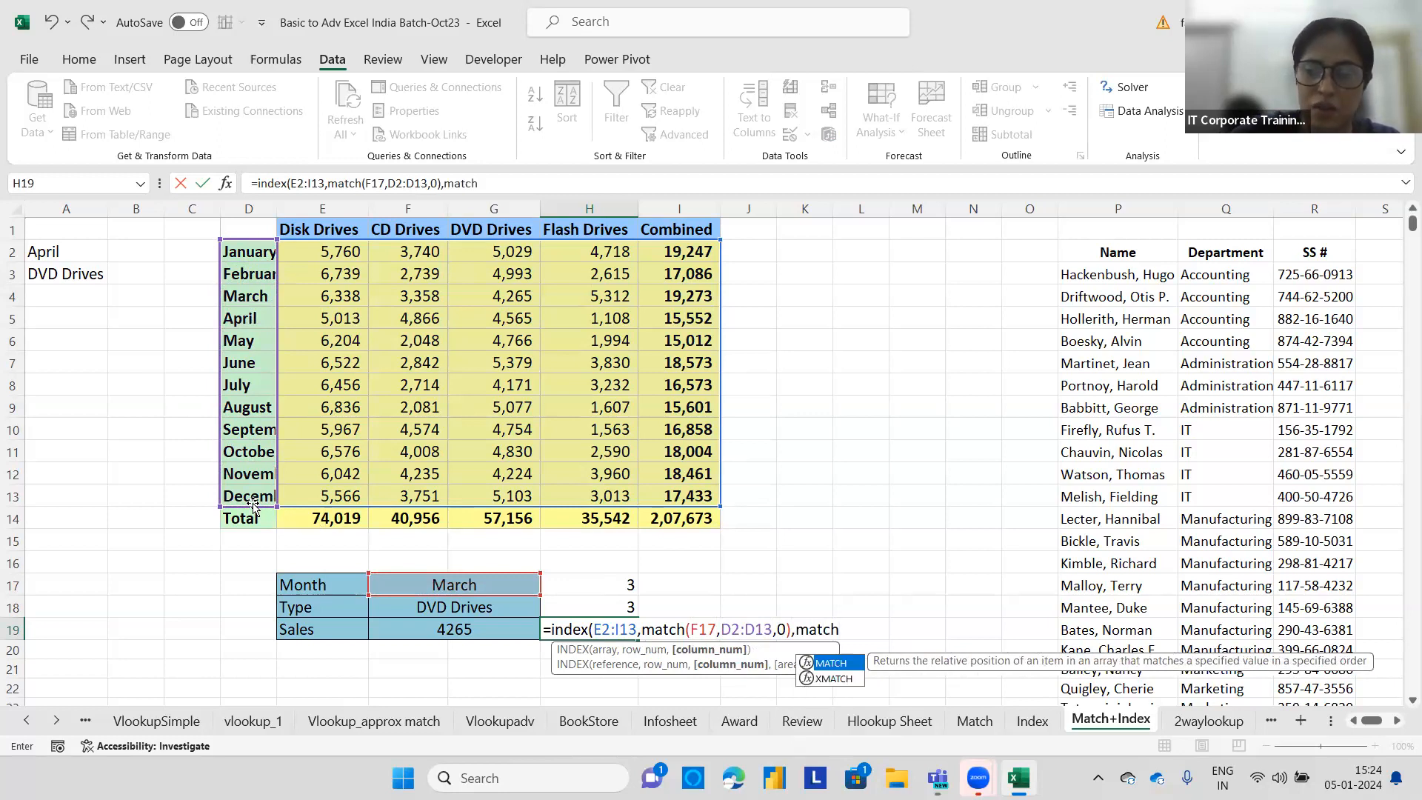
pyautogui.write('(')
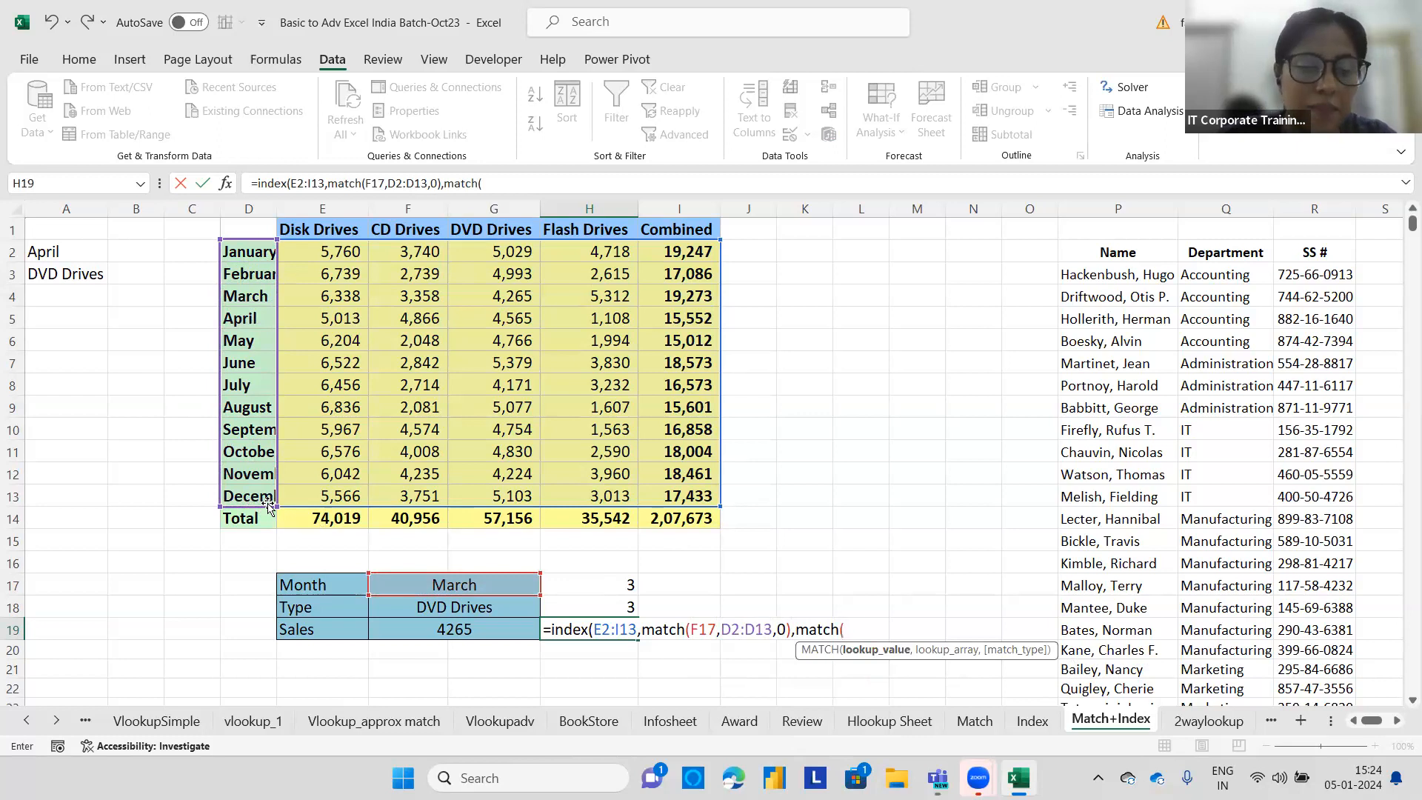
pyautogui.click(429, 607)
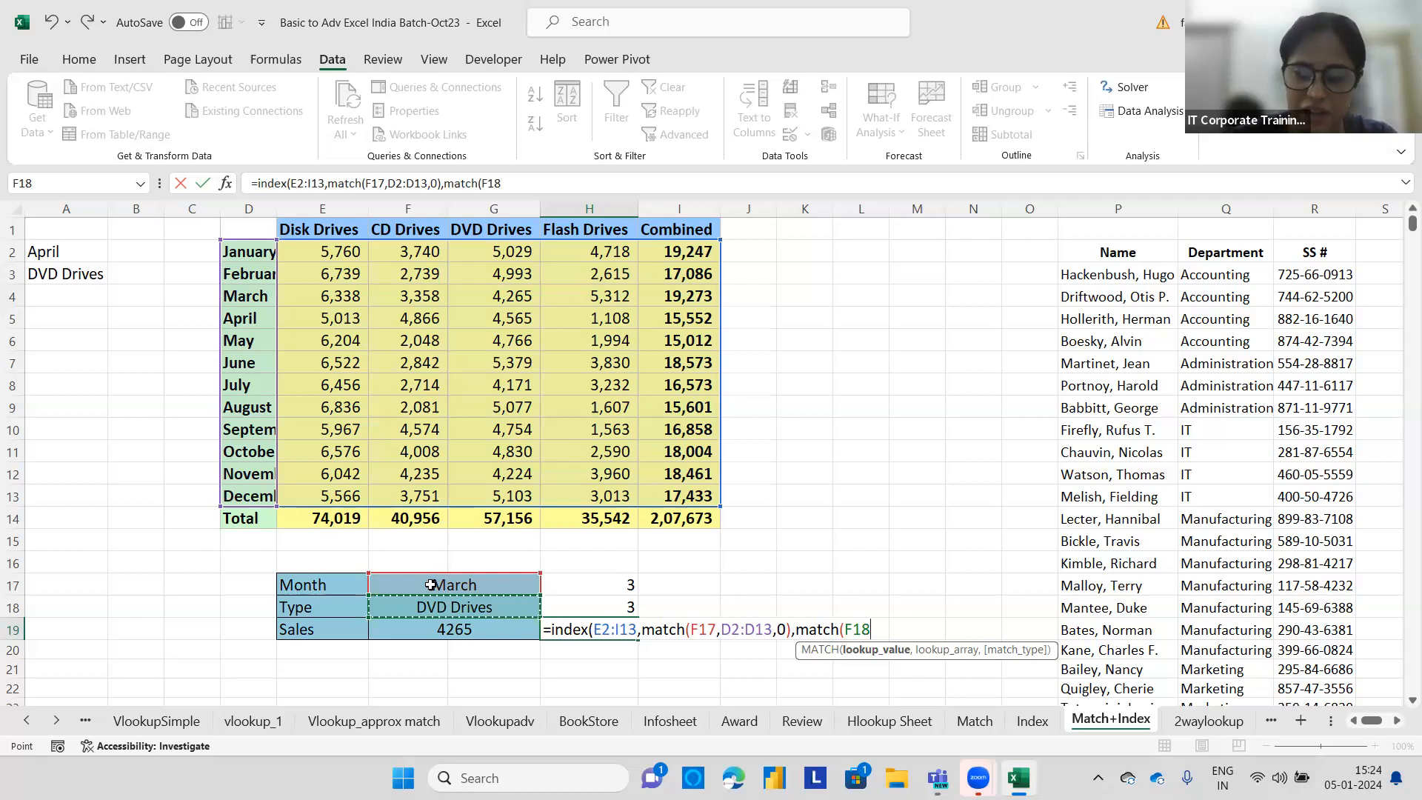
pyautogui.write(',')
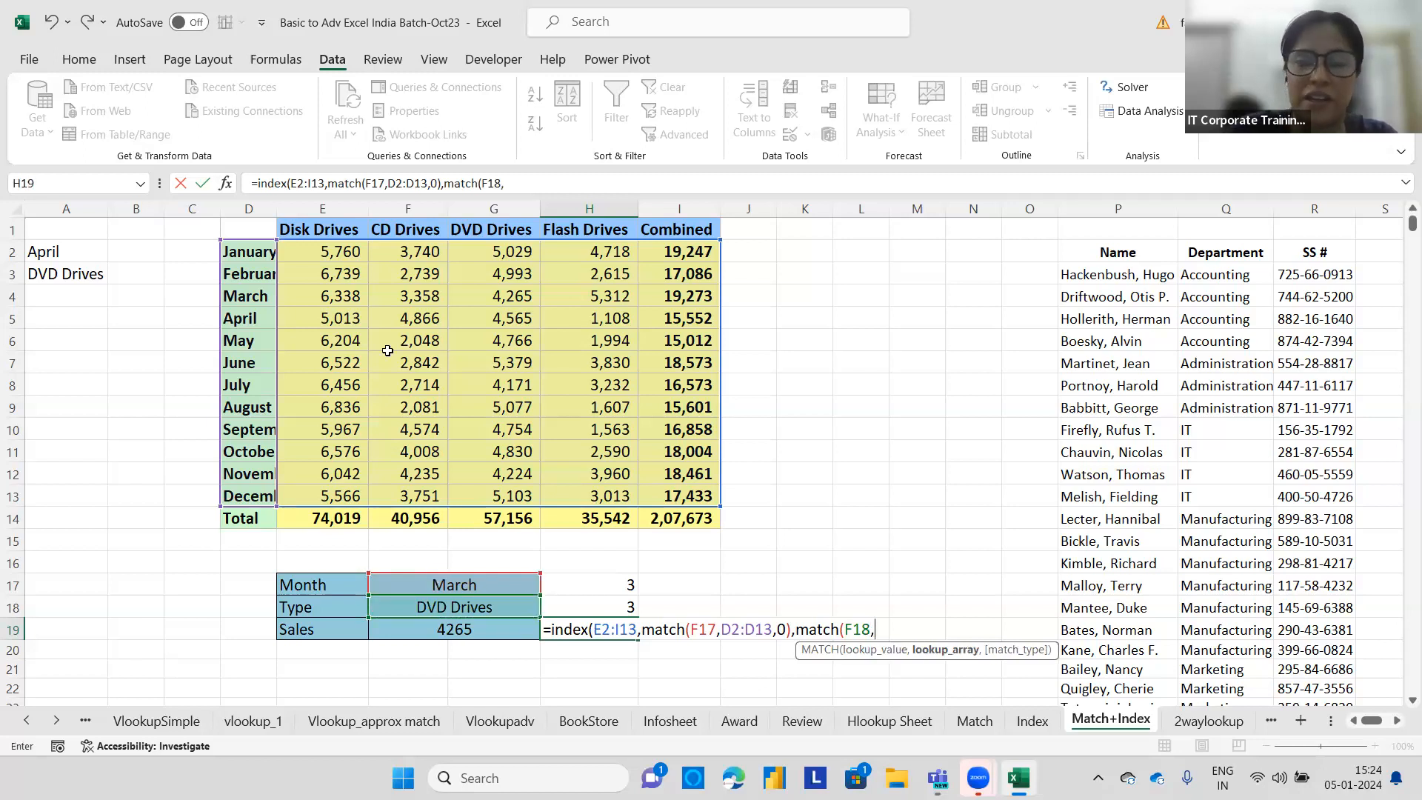
pyautogui.moveTo(311, 228); pyautogui.dragTo(688, 225)
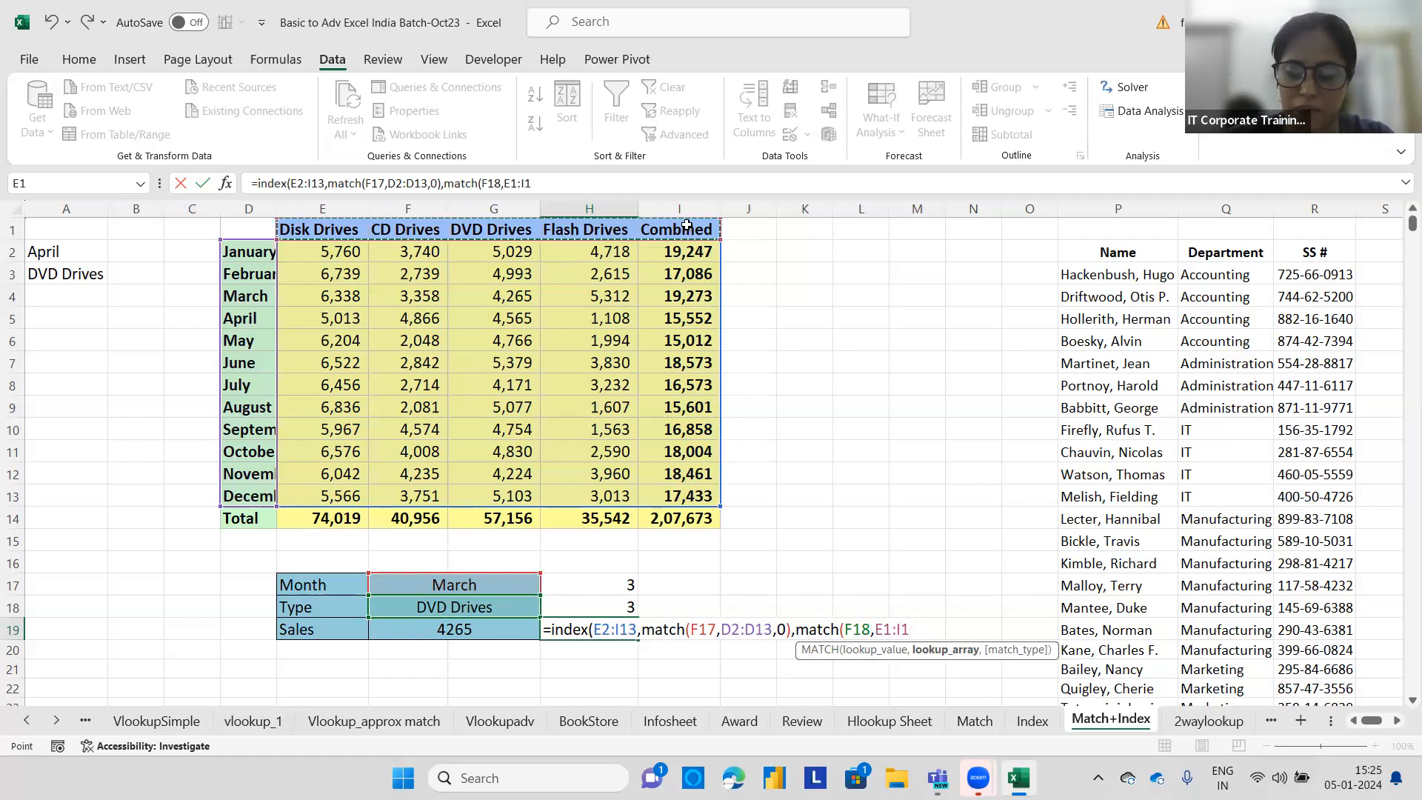
pyautogui.write(',0')
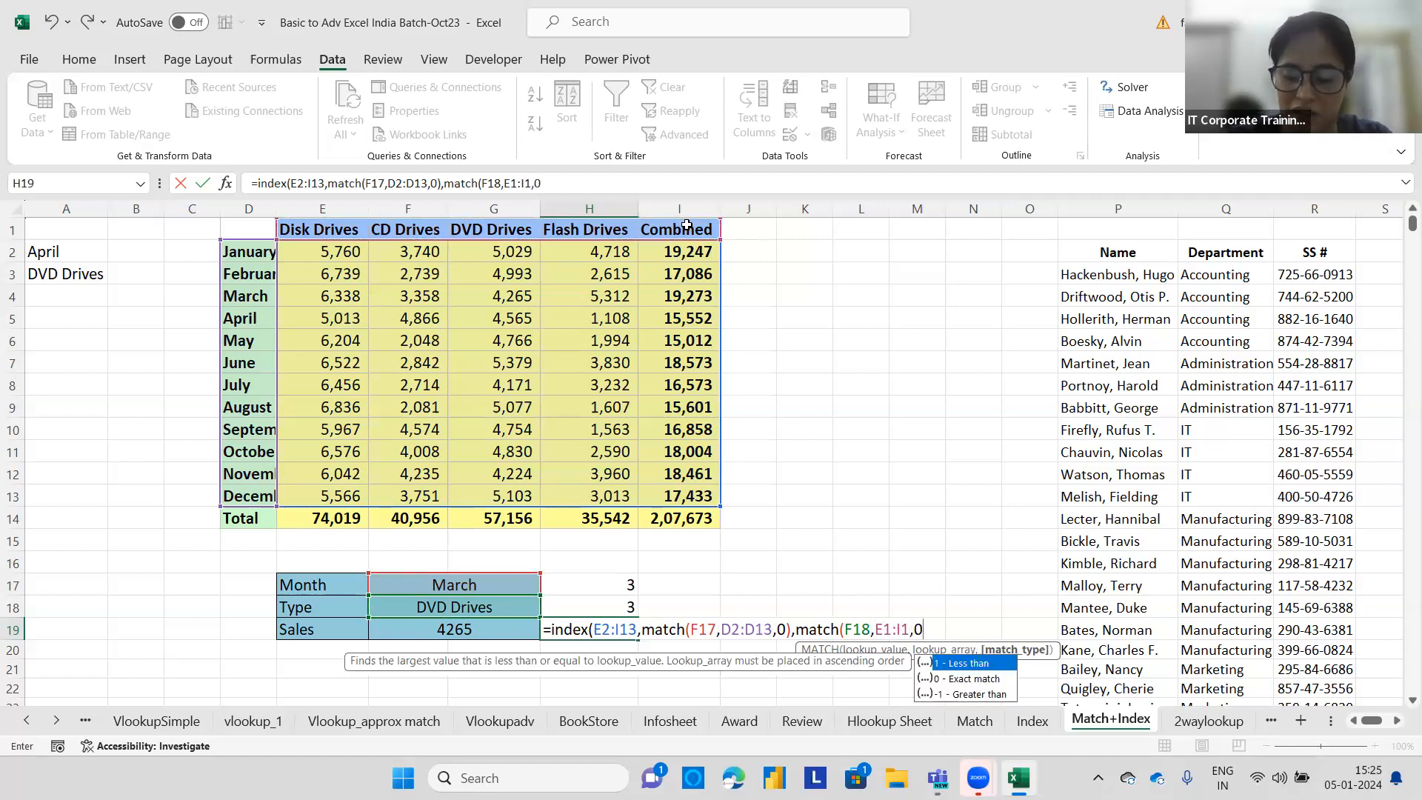
pyautogui.write('))')
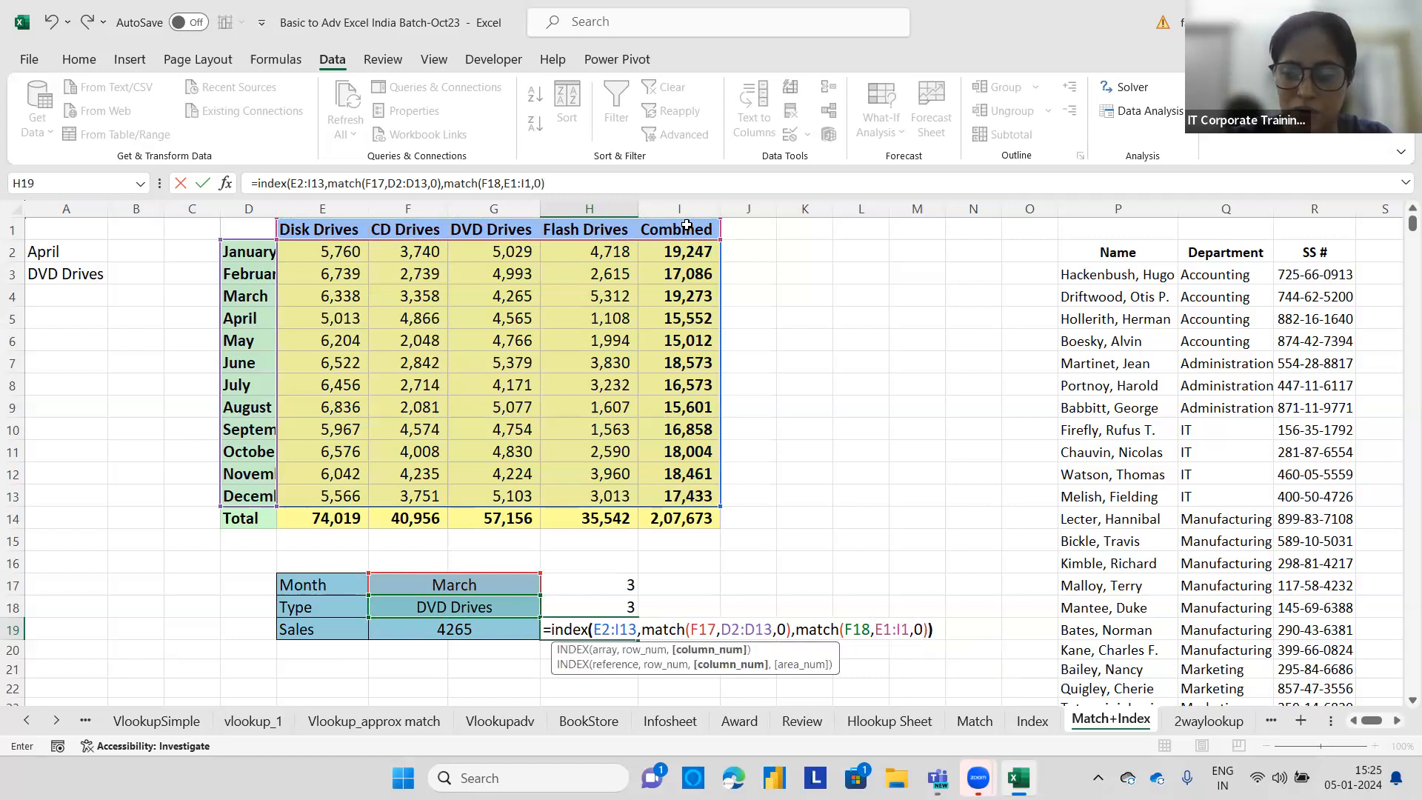
pyautogui.press('Return')
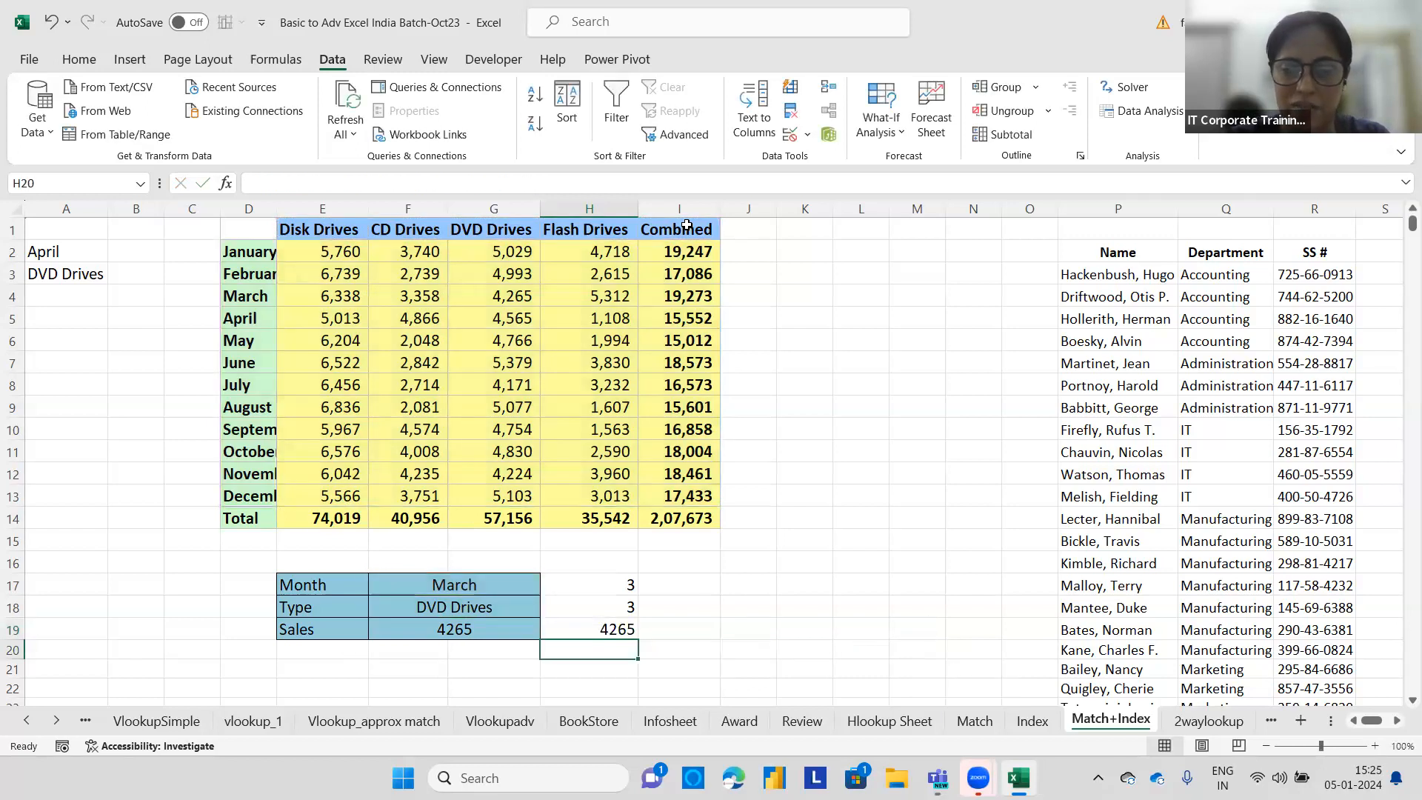
# Test the lookups by choosing July in the month drop-down and Flash Drives in the type drop-down, then inspect H17's formula.
pyautogui.click(520, 582)
pyautogui.click(548, 586)
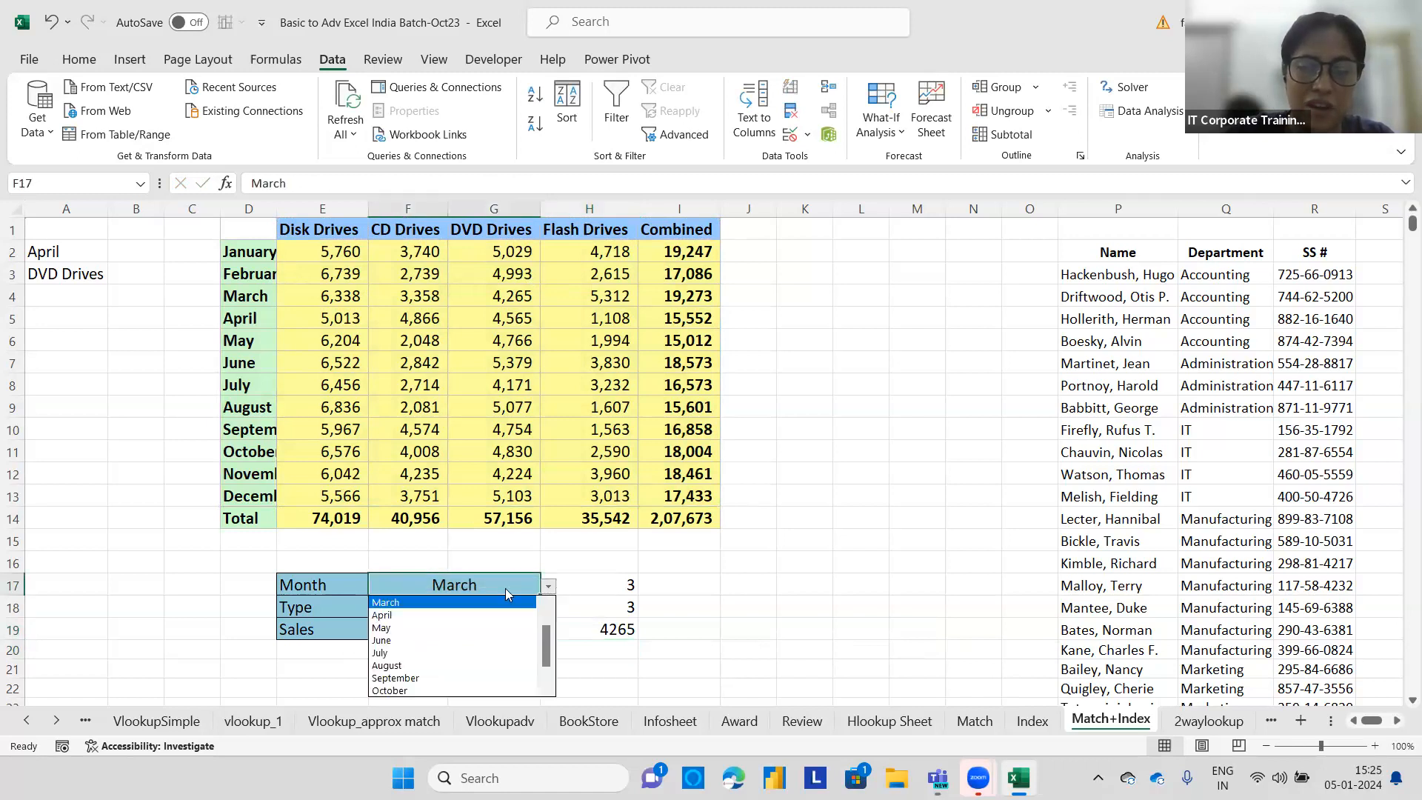
pyautogui.click(404, 652)
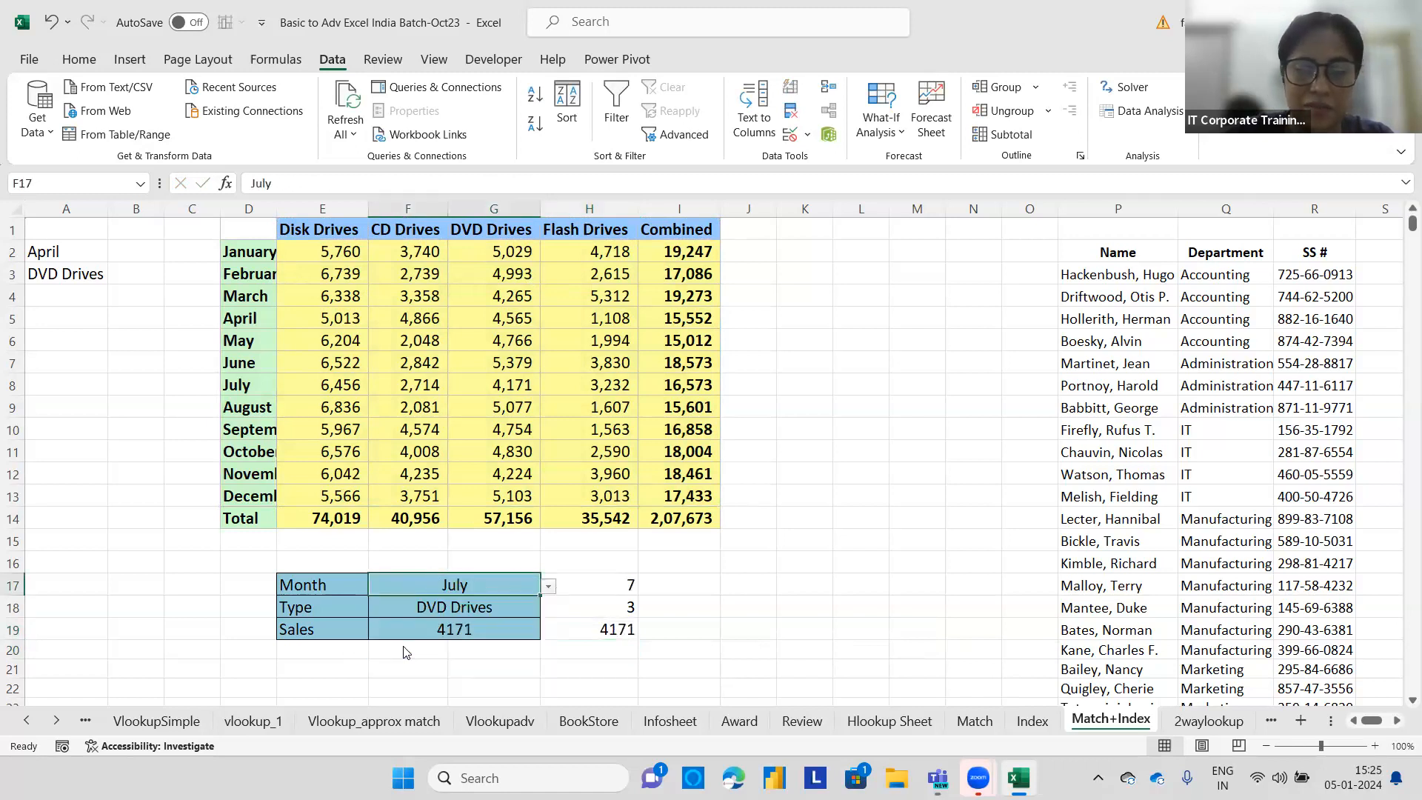
pyautogui.click(538, 613)
pyautogui.click(548, 609)
pyautogui.click(417, 662)
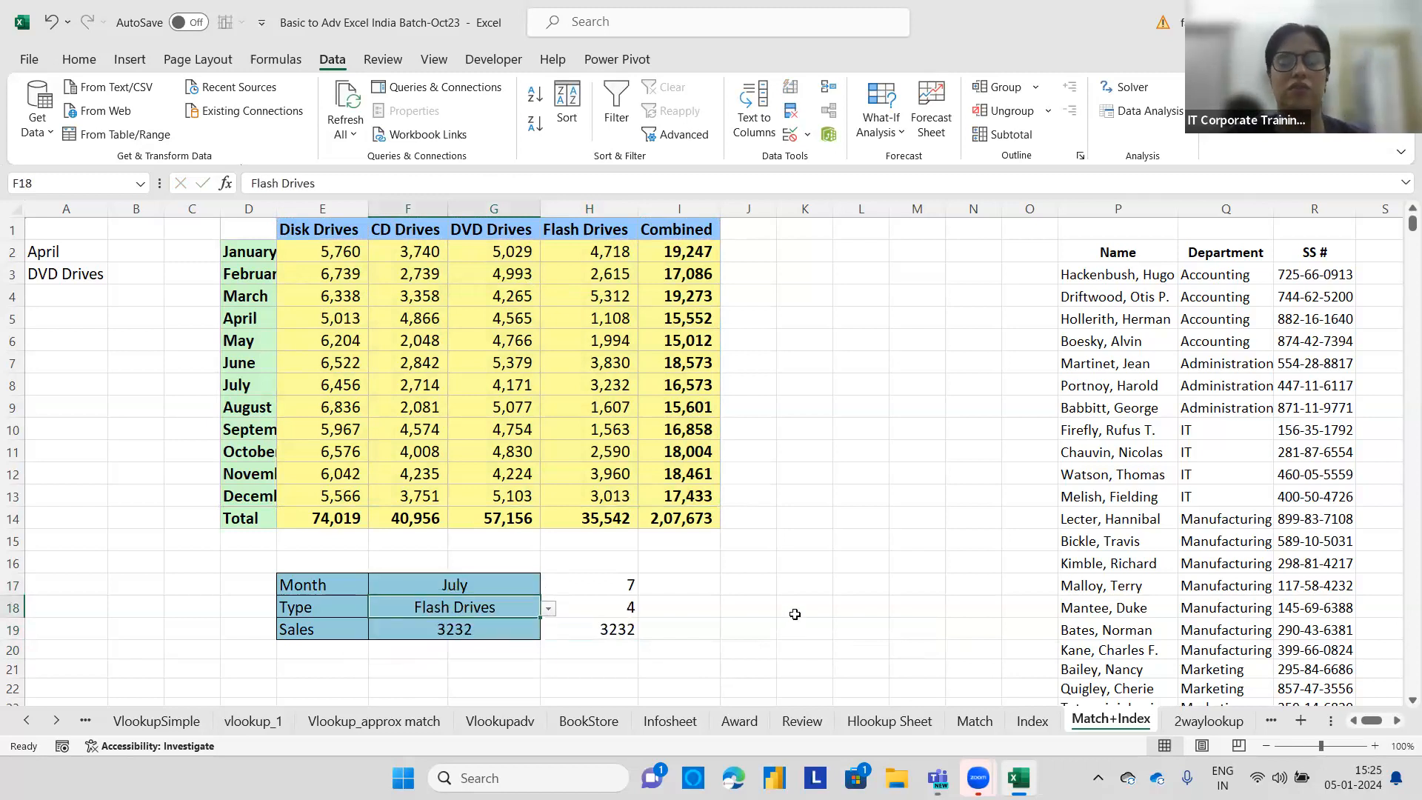
pyautogui.click(563, 584)
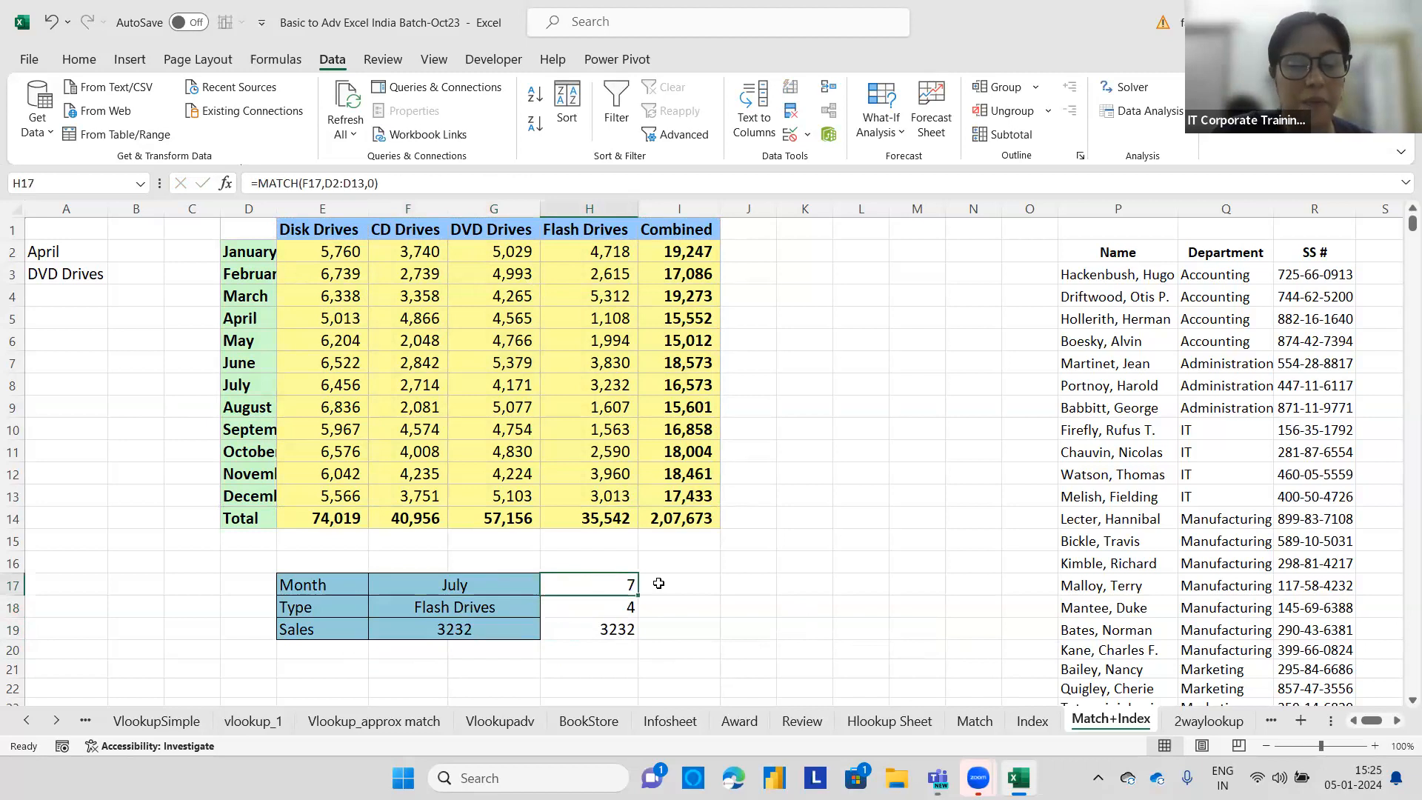
# Shade the month-position cell H17 light red and the type-position cell H18 light orange.
pyautogui.click(86, 59)
pyautogui.click(330, 124)
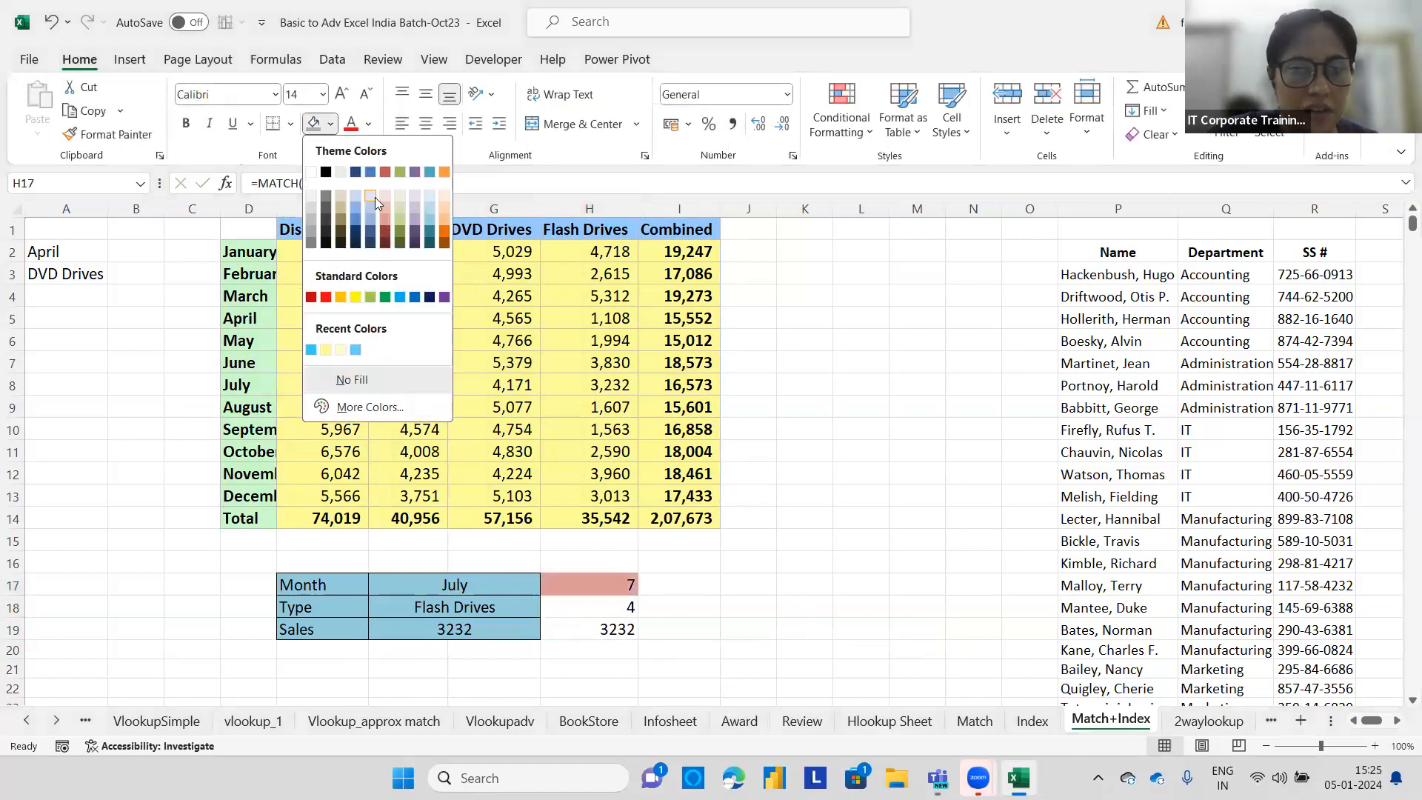
pyautogui.click(381, 194)
pyautogui.click(589, 606)
pyautogui.click(330, 123)
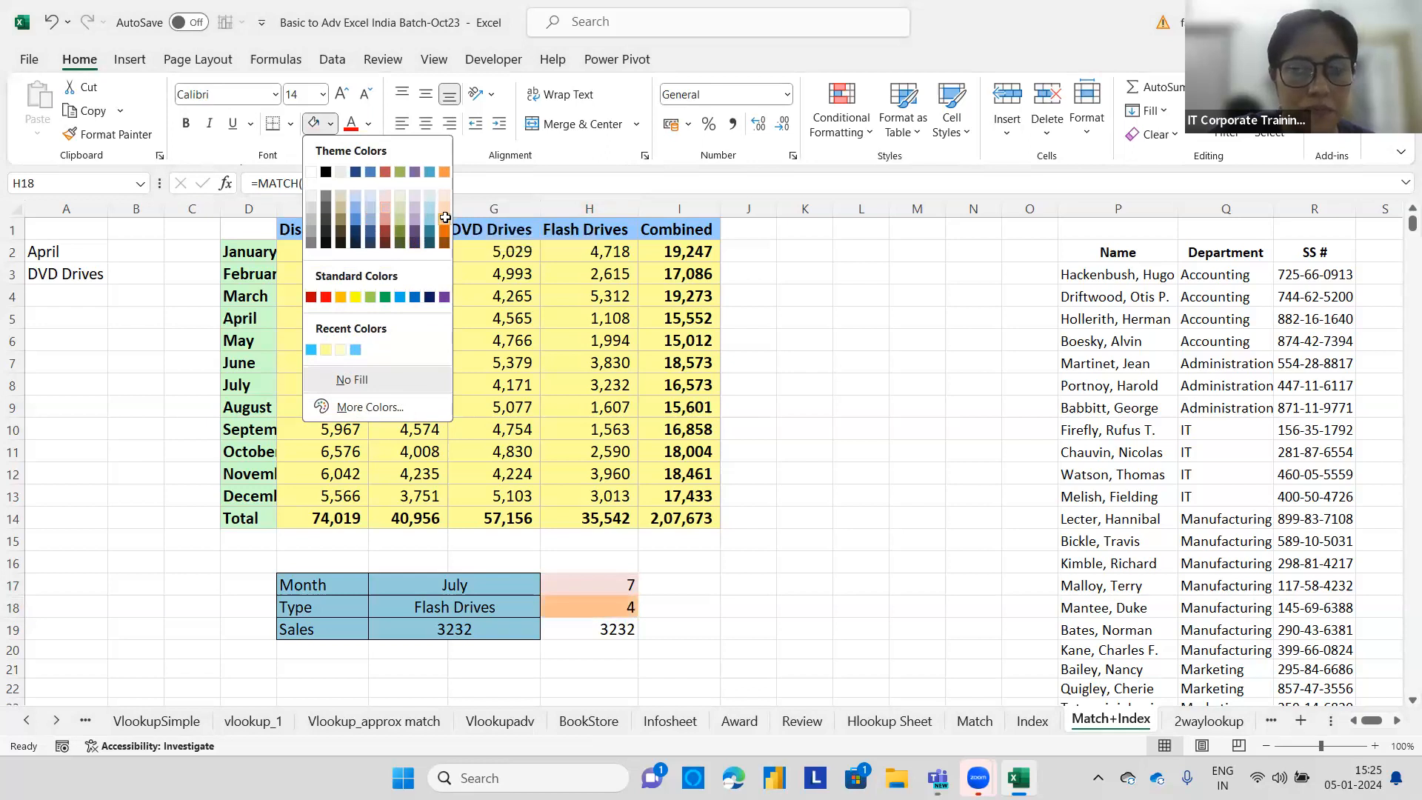
pyautogui.click(445, 217)
# Compare the INDEX formula in F19 with the nested formula in H19.
pyautogui.click(425, 627)
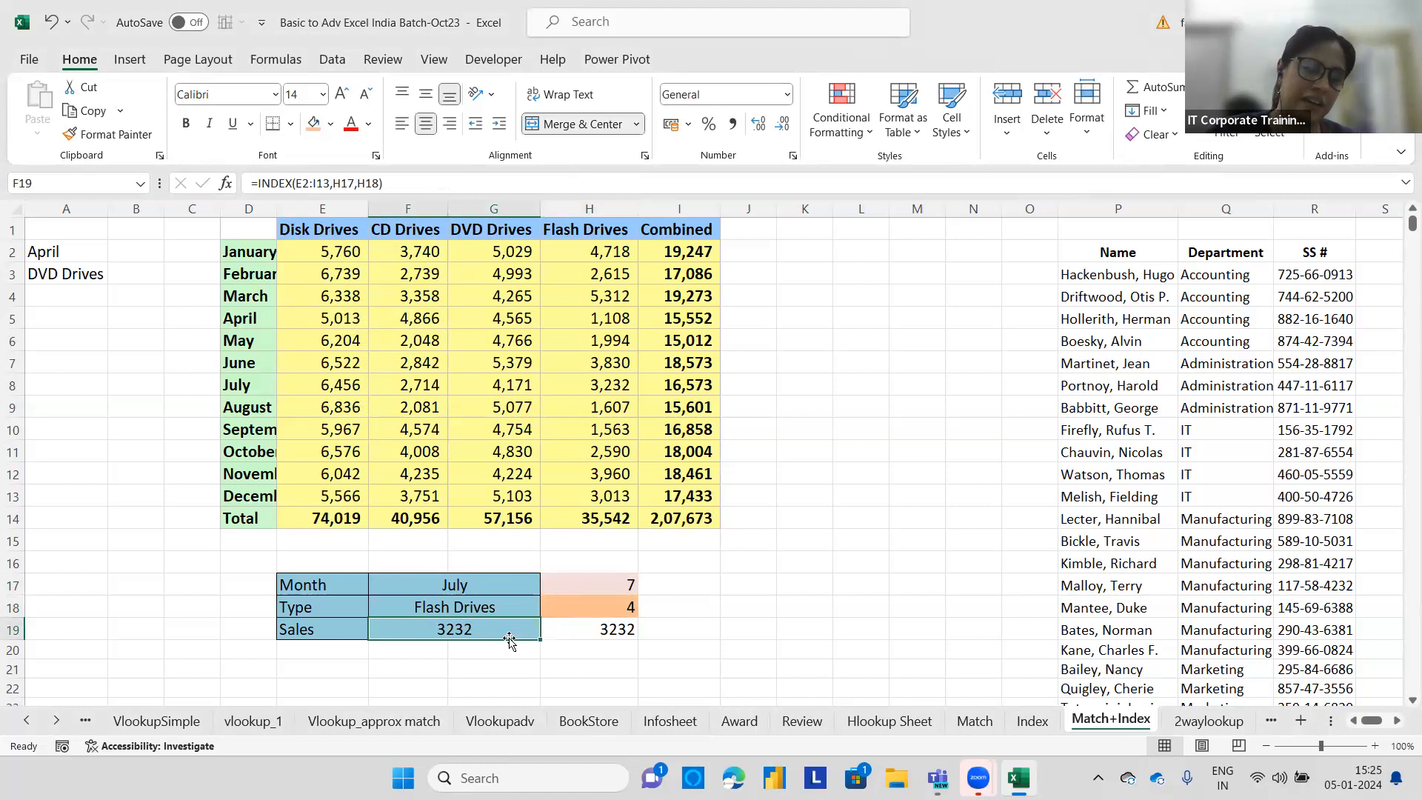
pyautogui.click(582, 630)
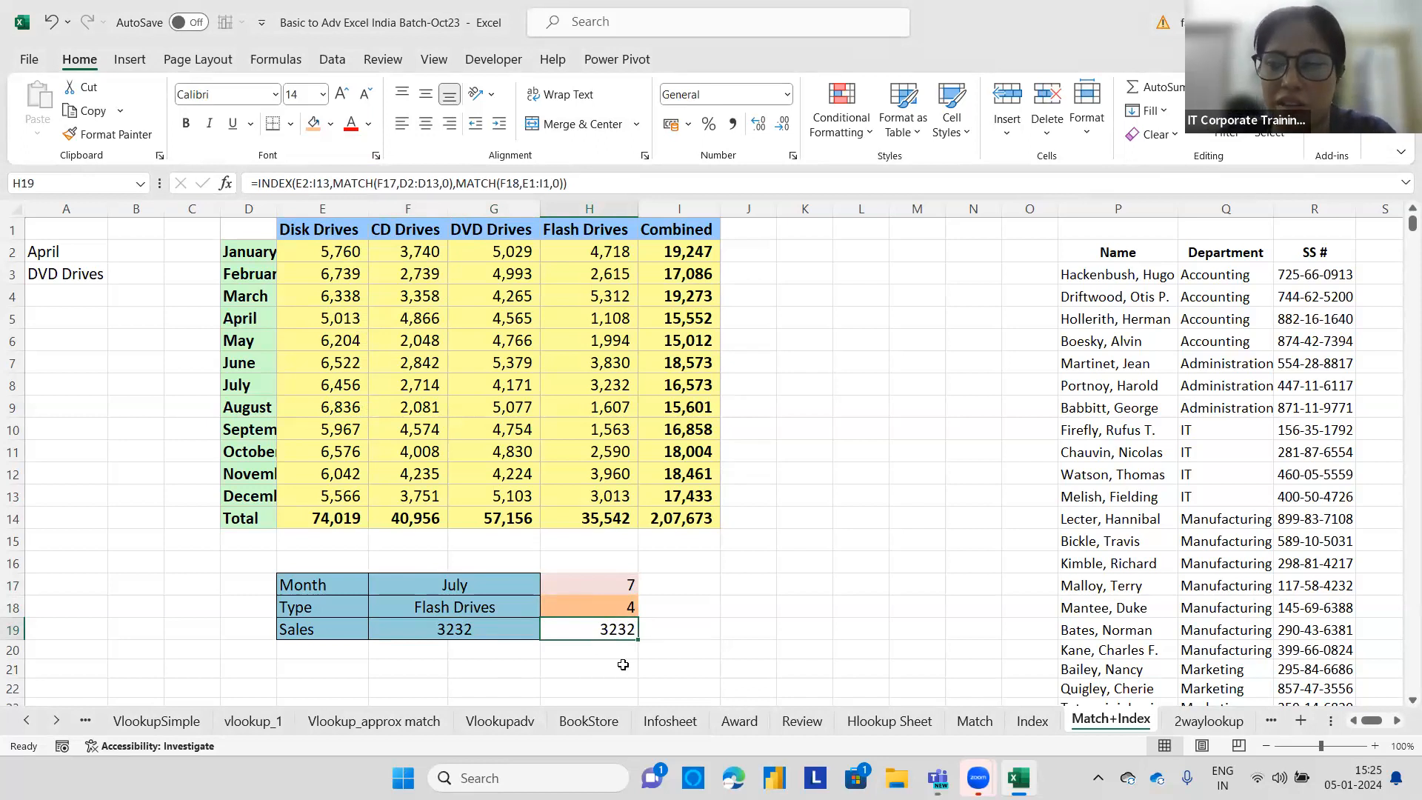
pyautogui.hotkey('alt', 'Tab')
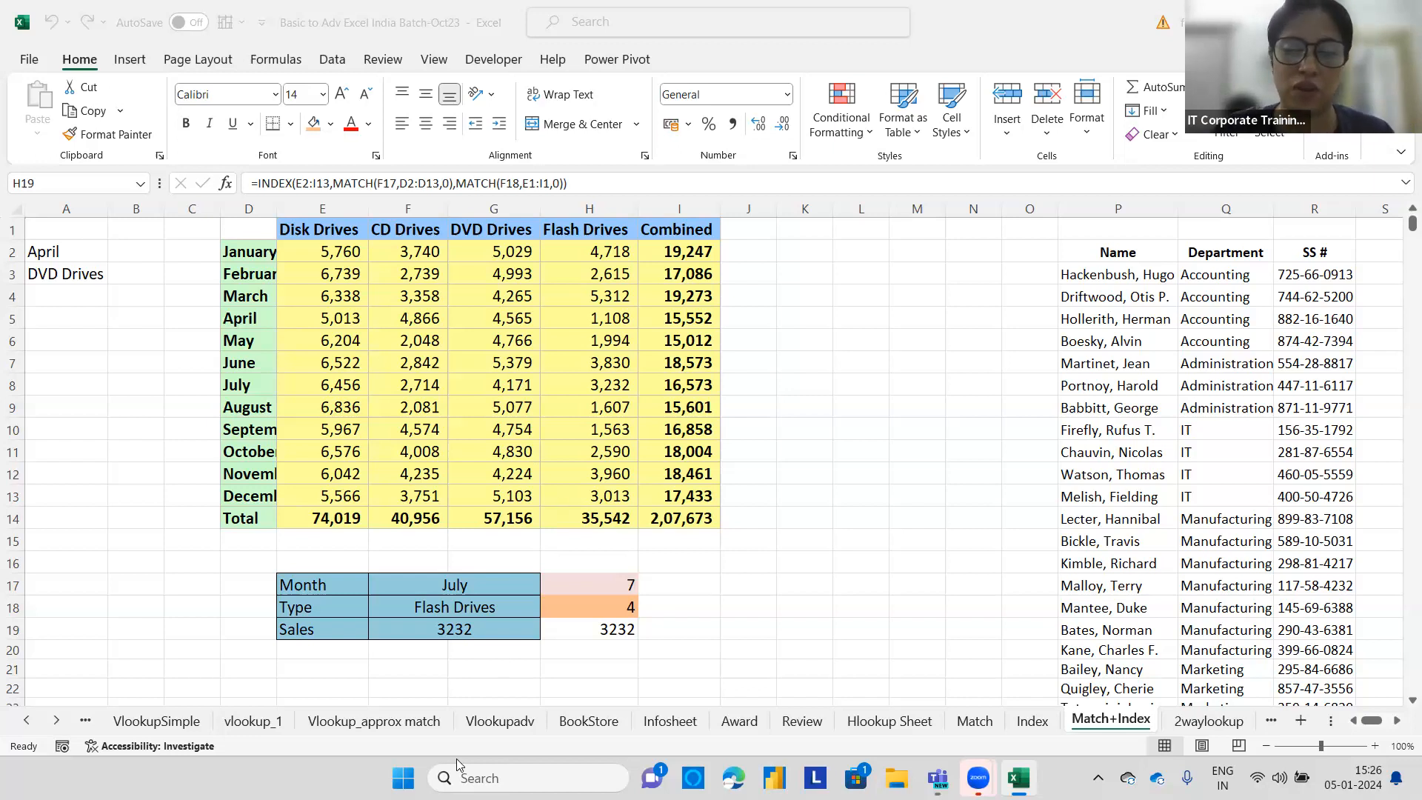
pyautogui.click(593, 641)
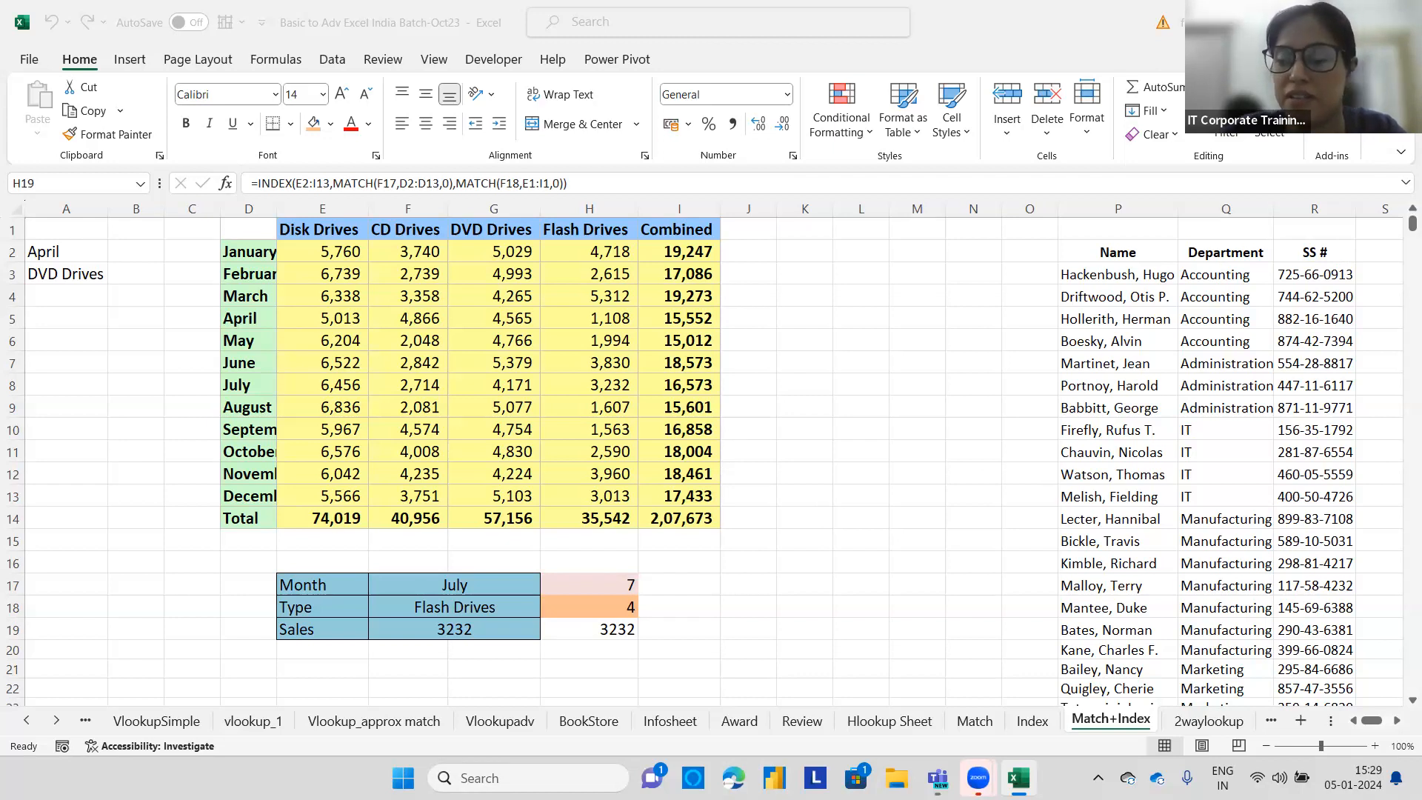
# Fill the Name, Department and SS # header cells P2:R2 with orange.
pyautogui.click(1374, 723)
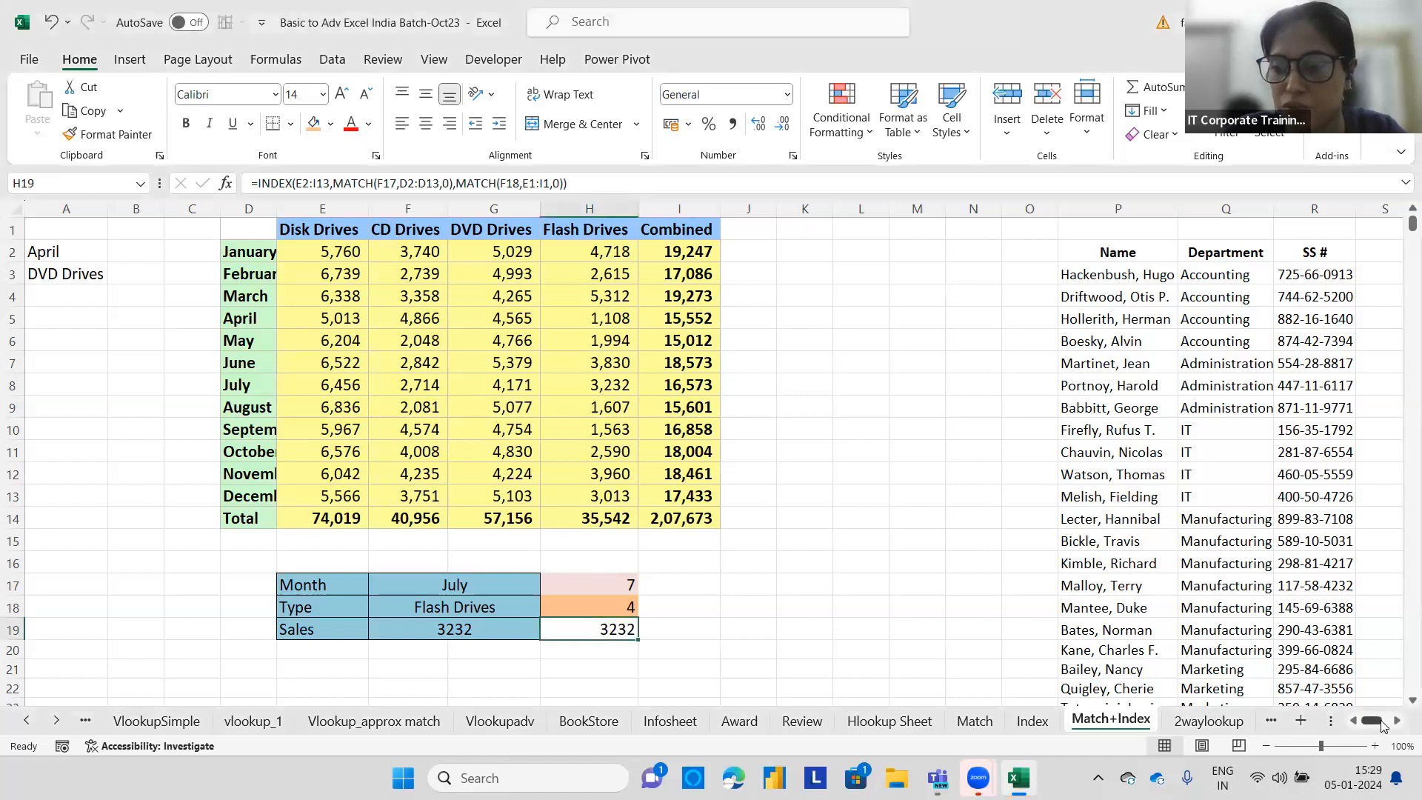
pyautogui.click(1395, 722)
pyautogui.click(1396, 721)
pyautogui.click(1395, 721)
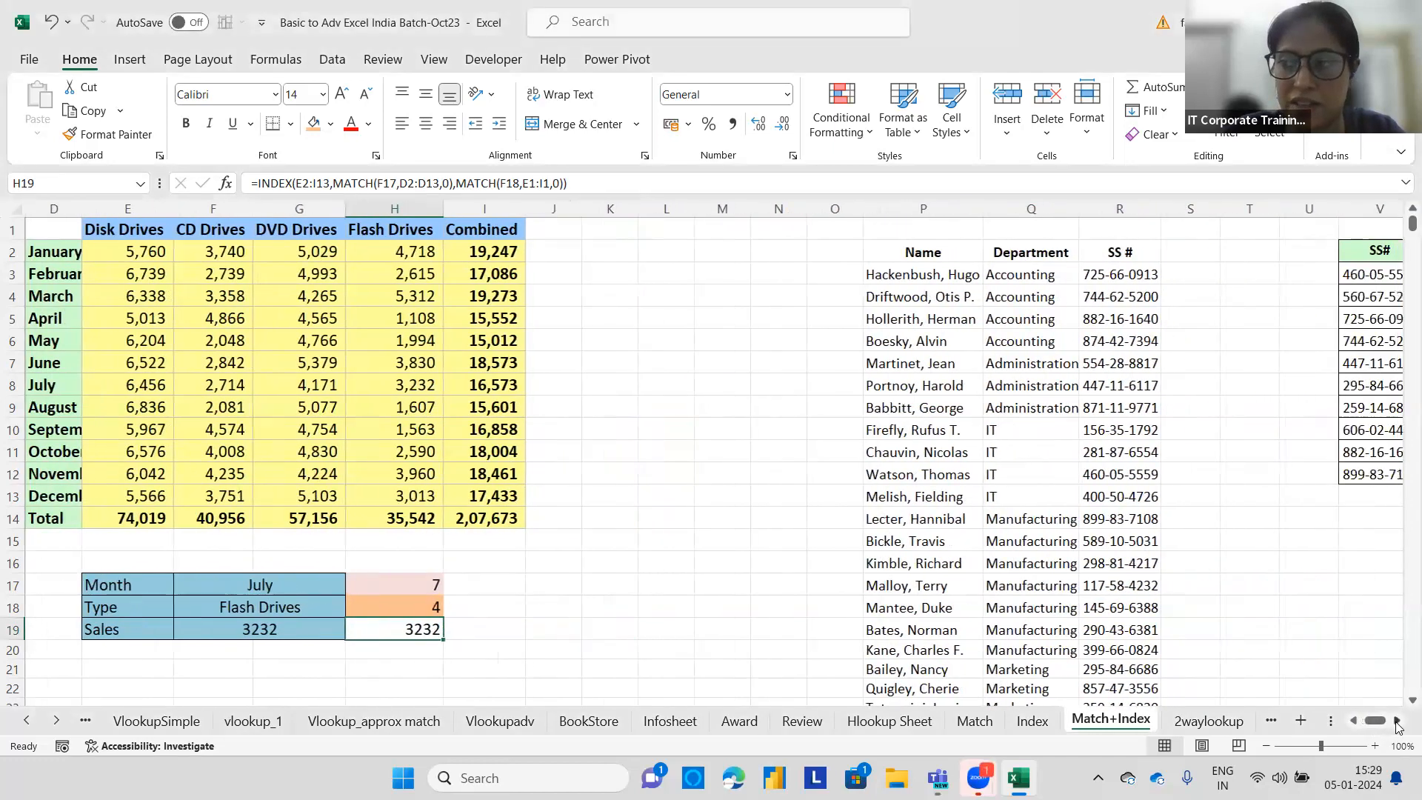
pyautogui.click(1395, 722)
pyautogui.click(1396, 721)
pyautogui.click(1396, 721)
pyautogui.click(1395, 721)
pyautogui.click(1395, 721)
pyautogui.click(1396, 721)
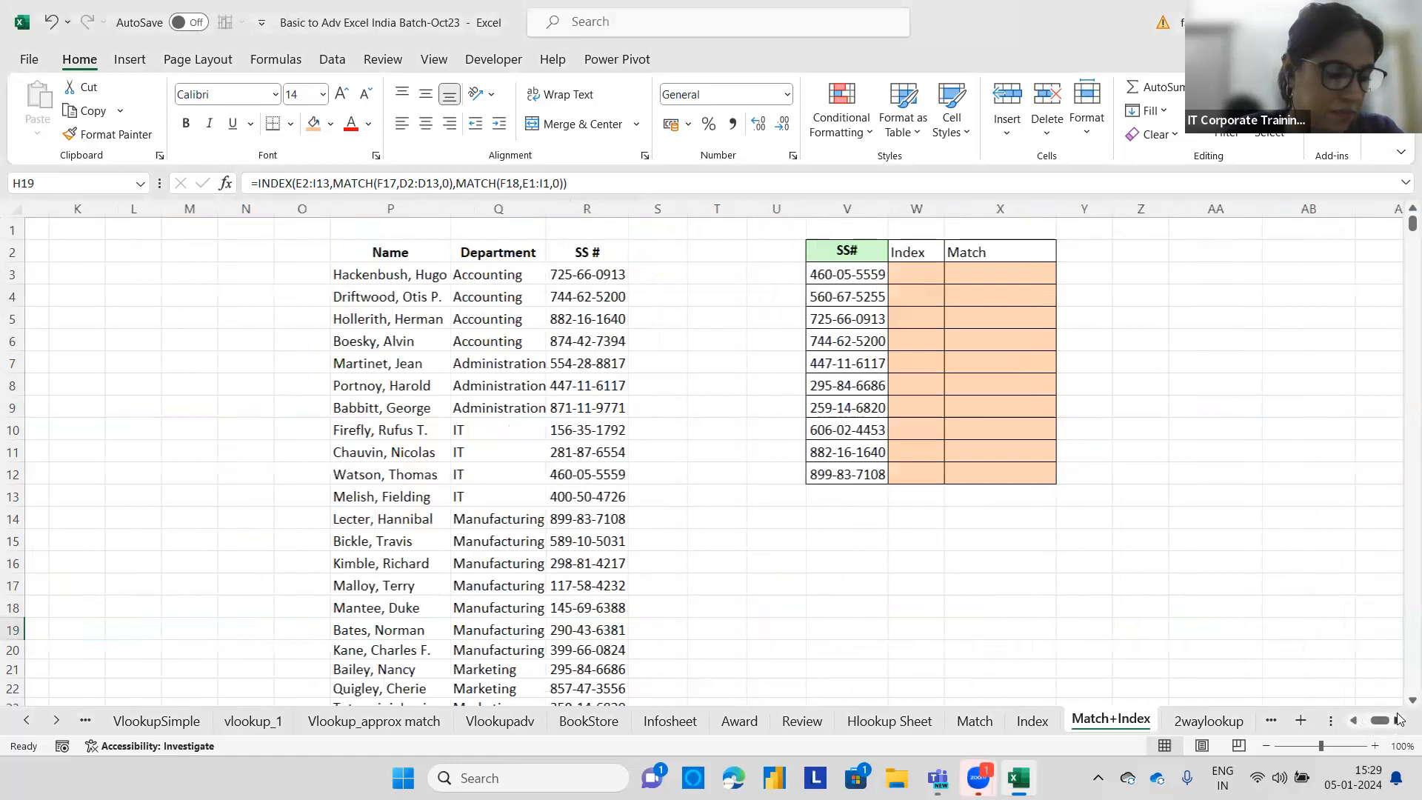
pyautogui.click(1394, 721)
pyautogui.moveTo(331, 250); pyautogui.dragTo(563, 252)
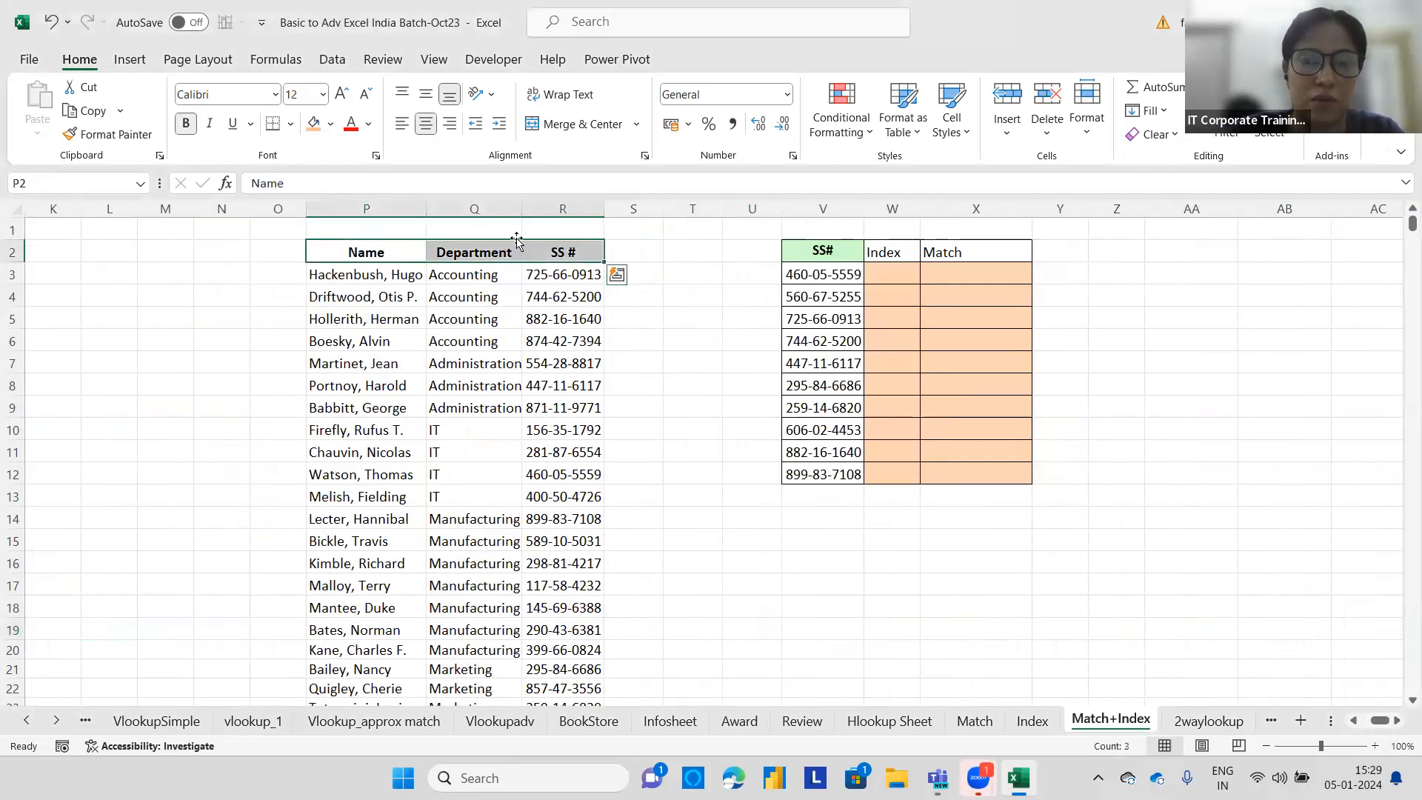
pyautogui.click(313, 124)
# Fill the employee data range P3:R32 with light orange.
pyautogui.click(355, 279)
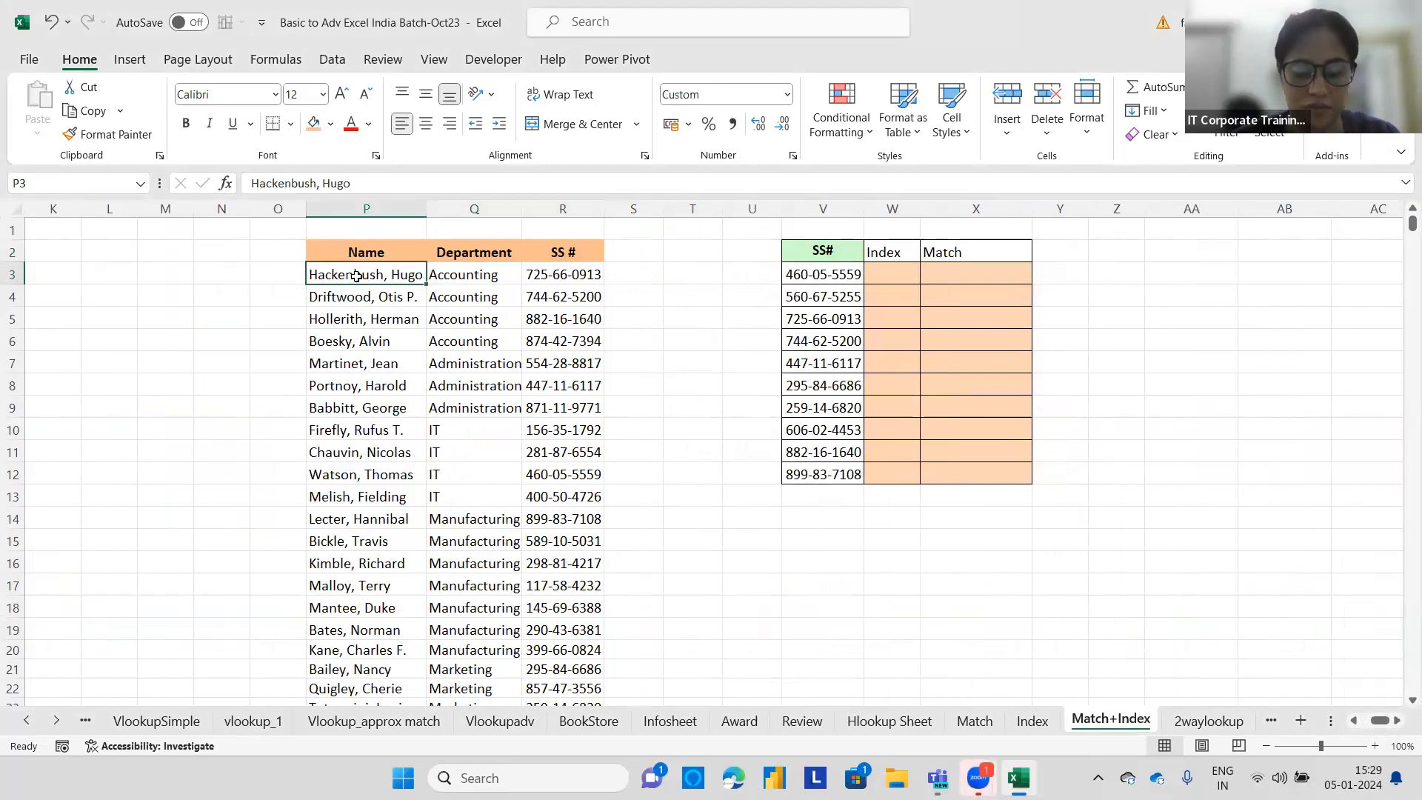
pyautogui.hotkey('ctrl', 'shift', 'Right')
pyautogui.hotkey('ctrl', 'shift', 'Down')
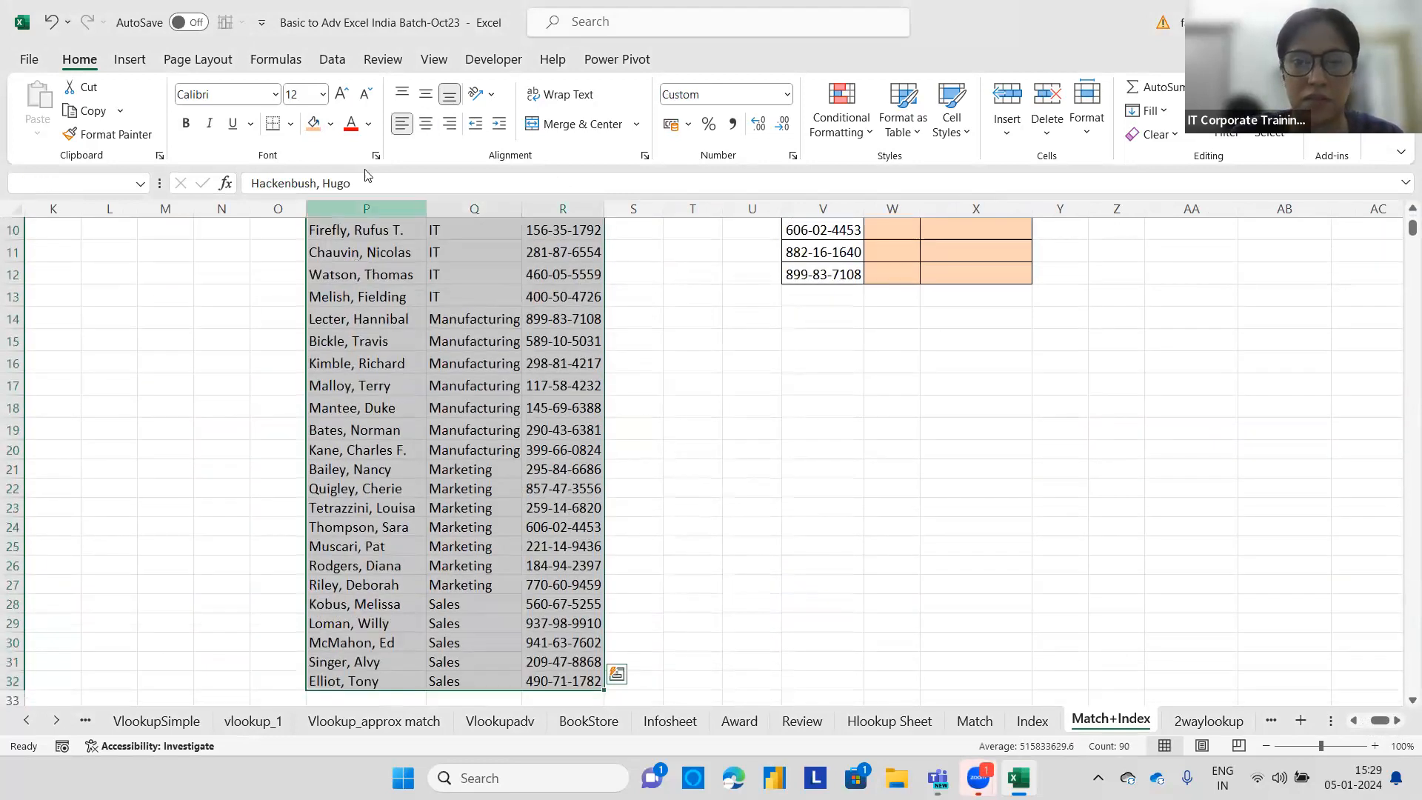
pyautogui.click(331, 124)
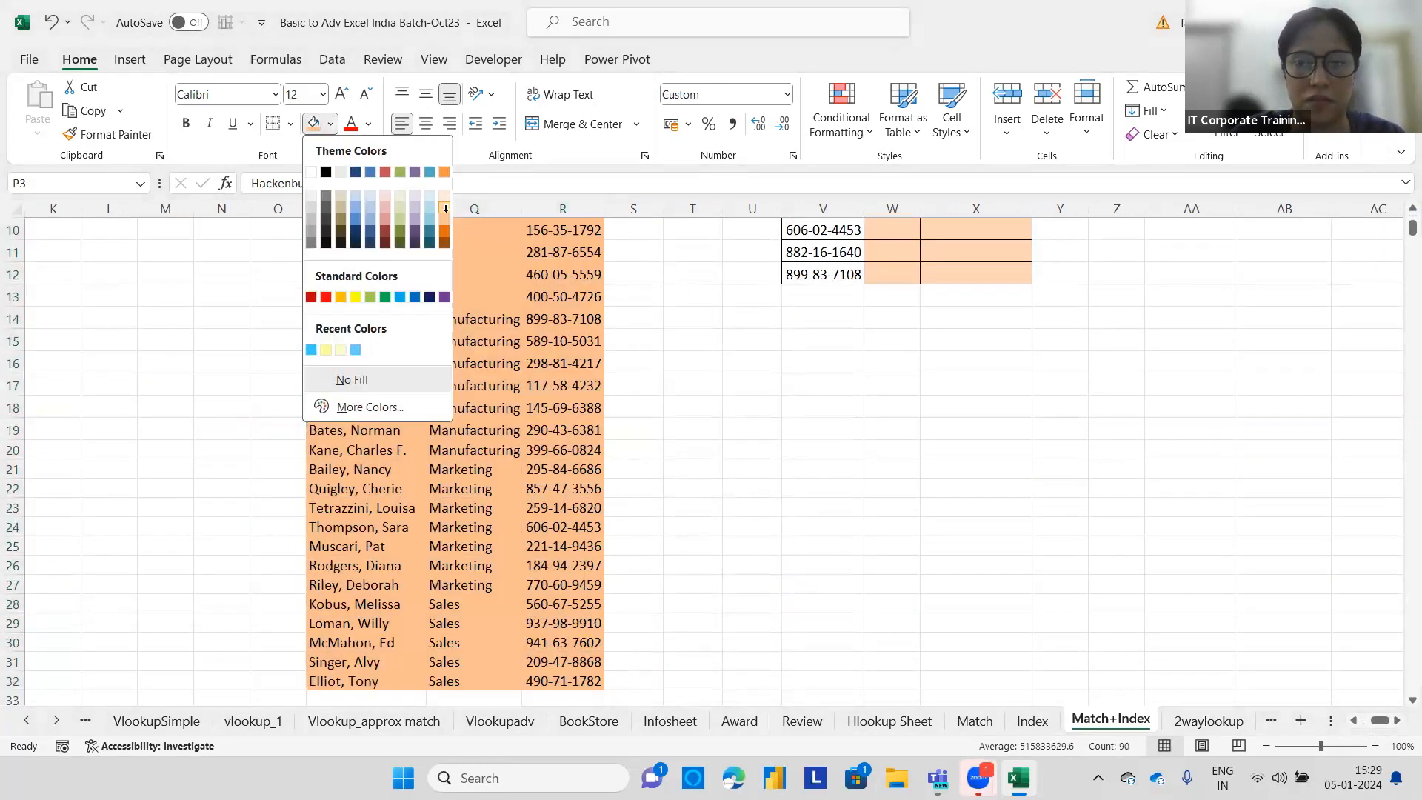
pyautogui.click(444, 206)
pyautogui.scroll(3, 564, 284)
pyautogui.scroll(1, 564, 284)
pyautogui.click(685, 364)
# Apply all borders to the employee table P2:R32.
pyautogui.click(361, 253)
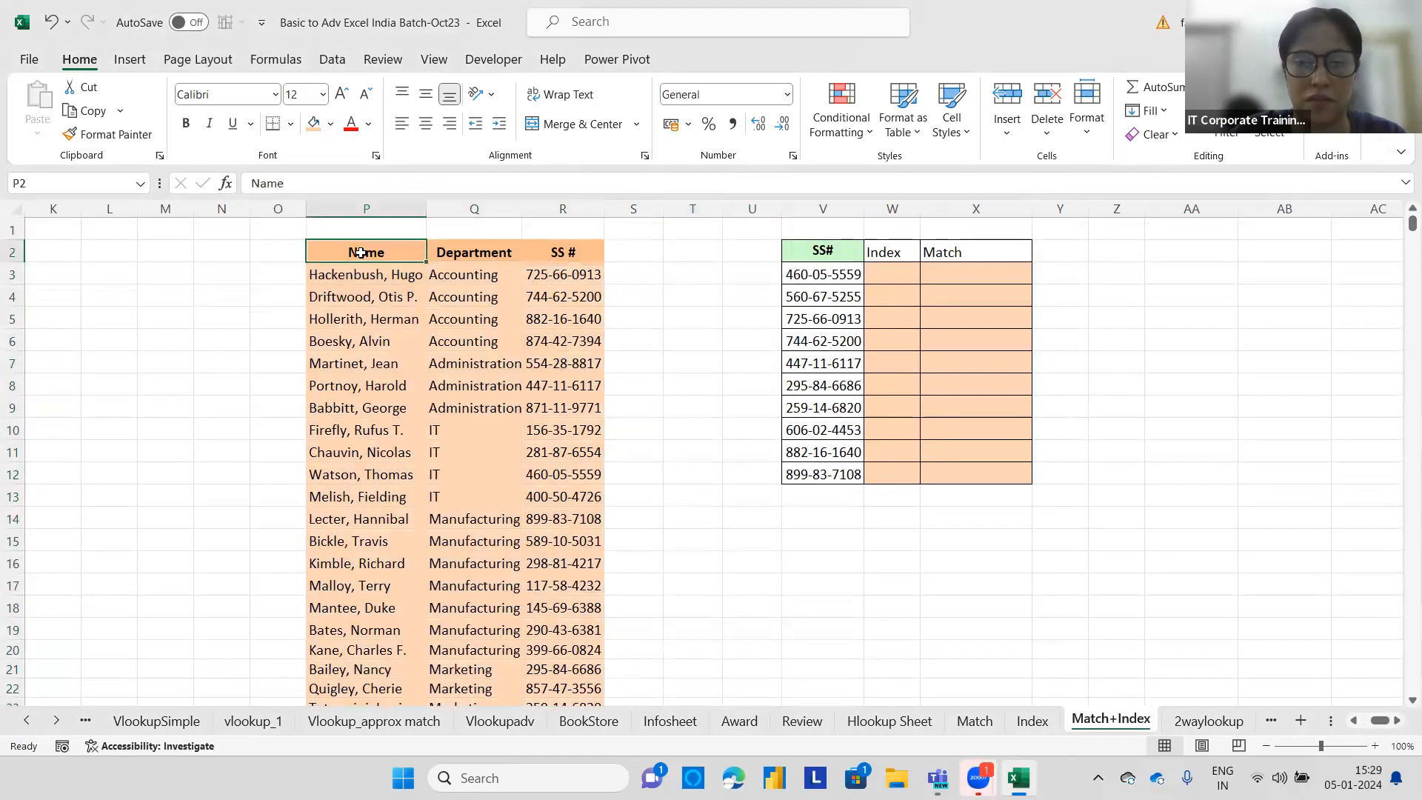
pyautogui.hotkey('ctrl', 'shift', 'Right')
pyautogui.hotkey('ctrl', 'shift', 'Down')
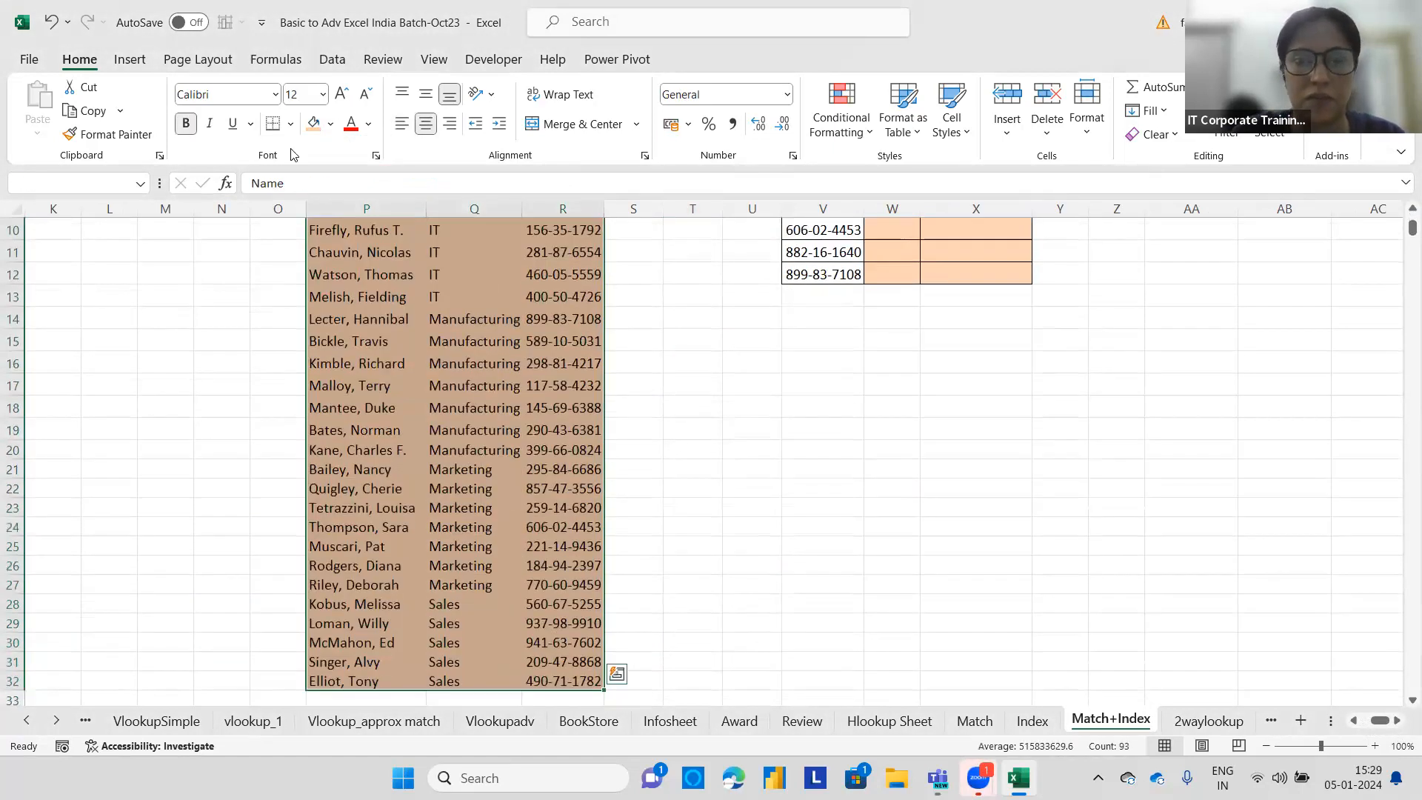
pyautogui.click(292, 127)
pyautogui.click(319, 324)
pyautogui.scroll(3, 627, 389)
pyautogui.click(627, 389)
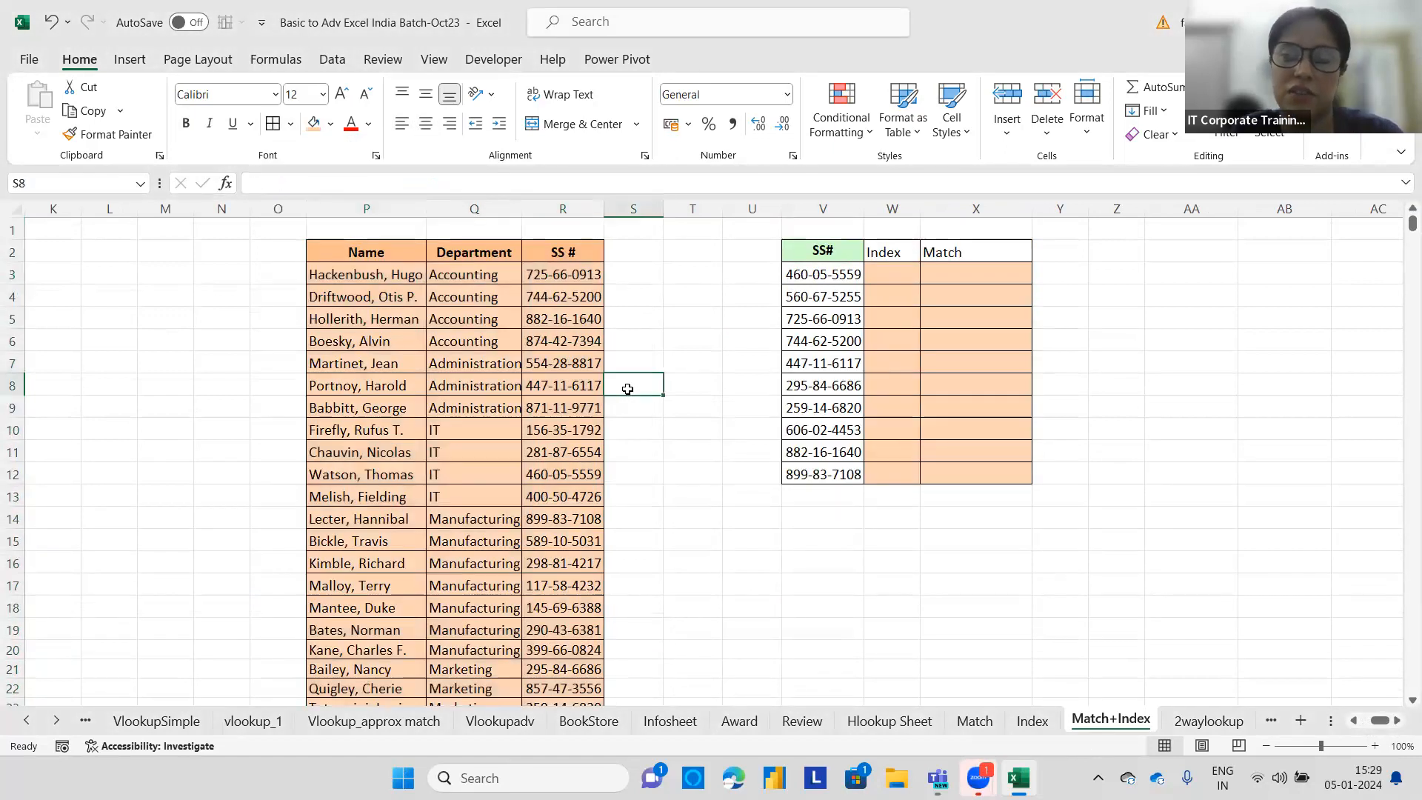
# Rename the X2 header to Name and the W2 header to Match.
pyautogui.click(954, 248)
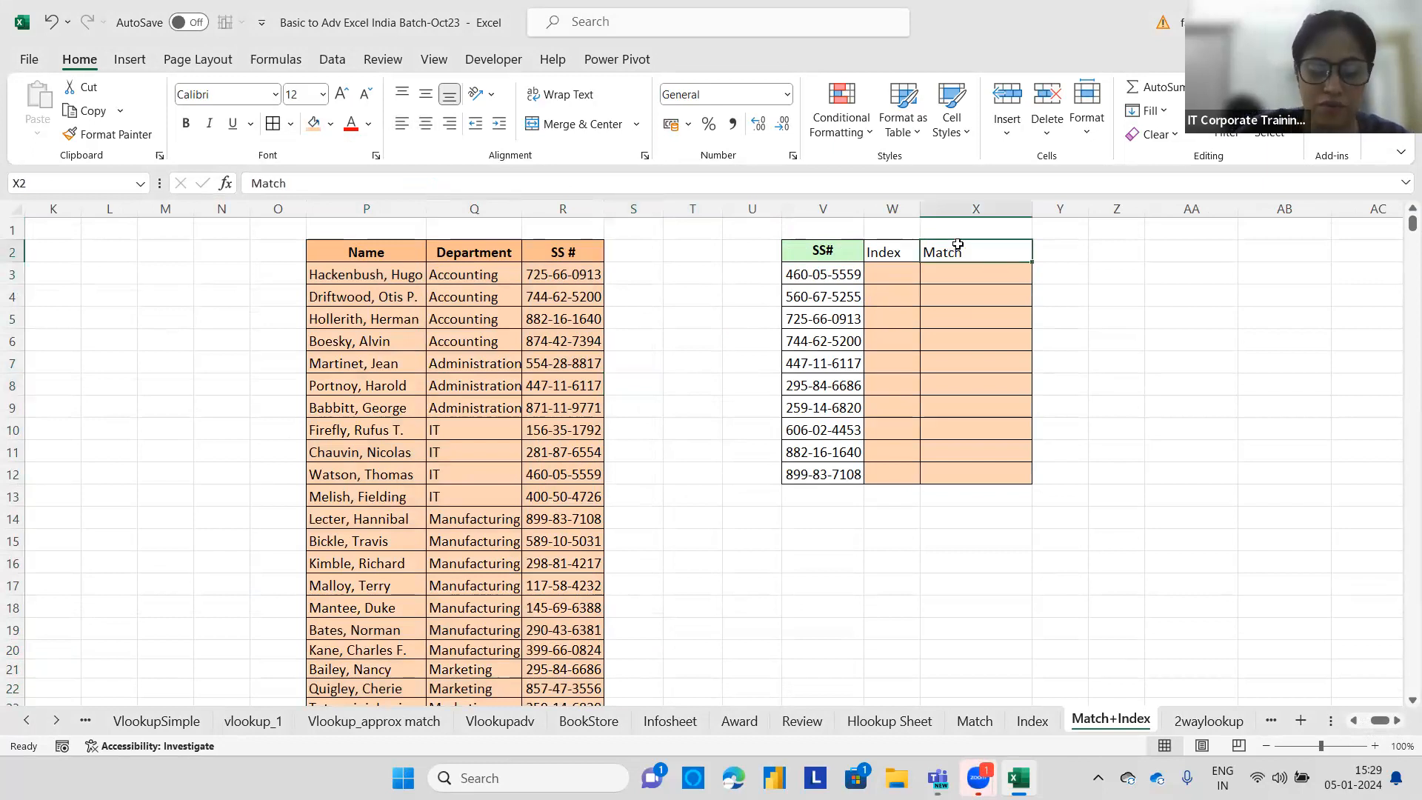
pyautogui.write('Name')
pyautogui.press('Return')
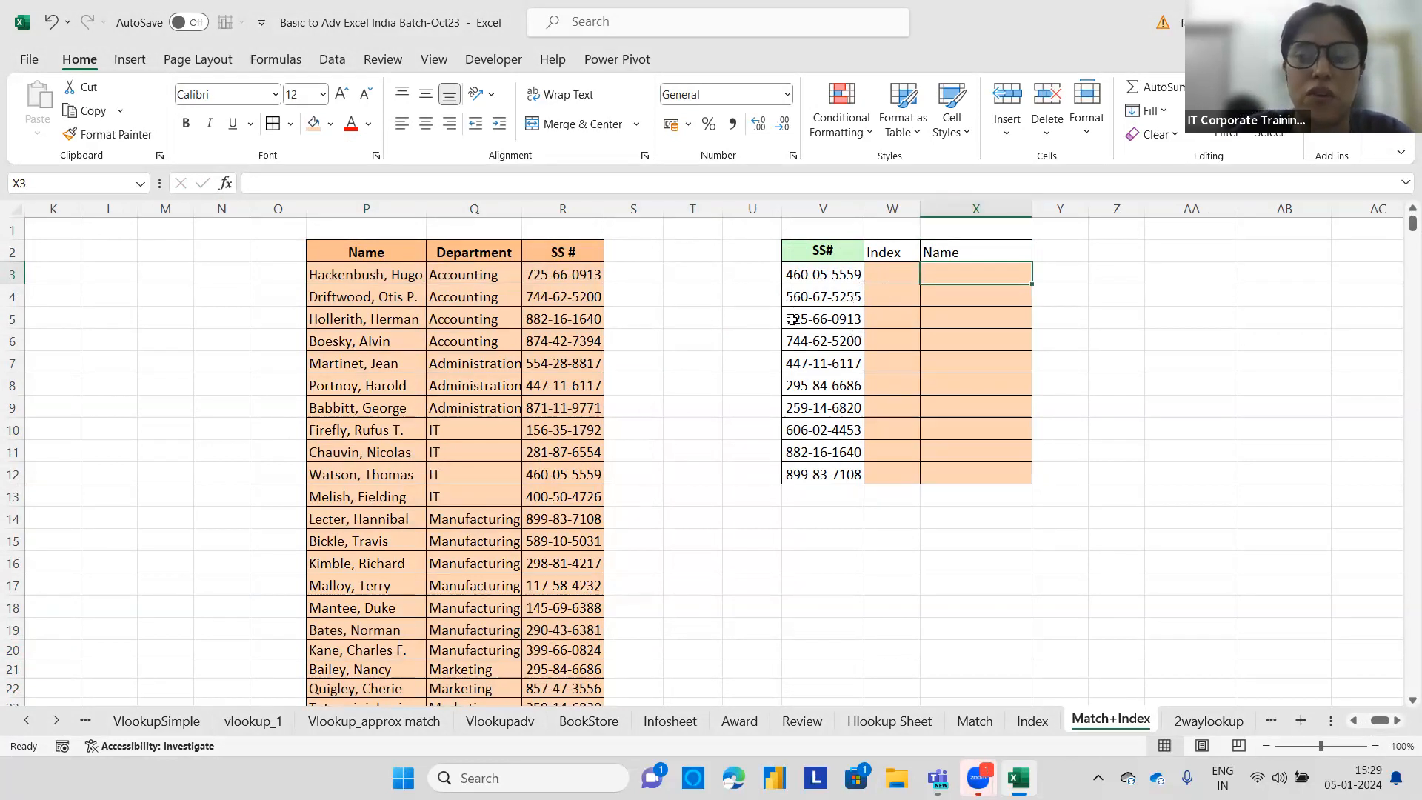
pyautogui.click(893, 274)
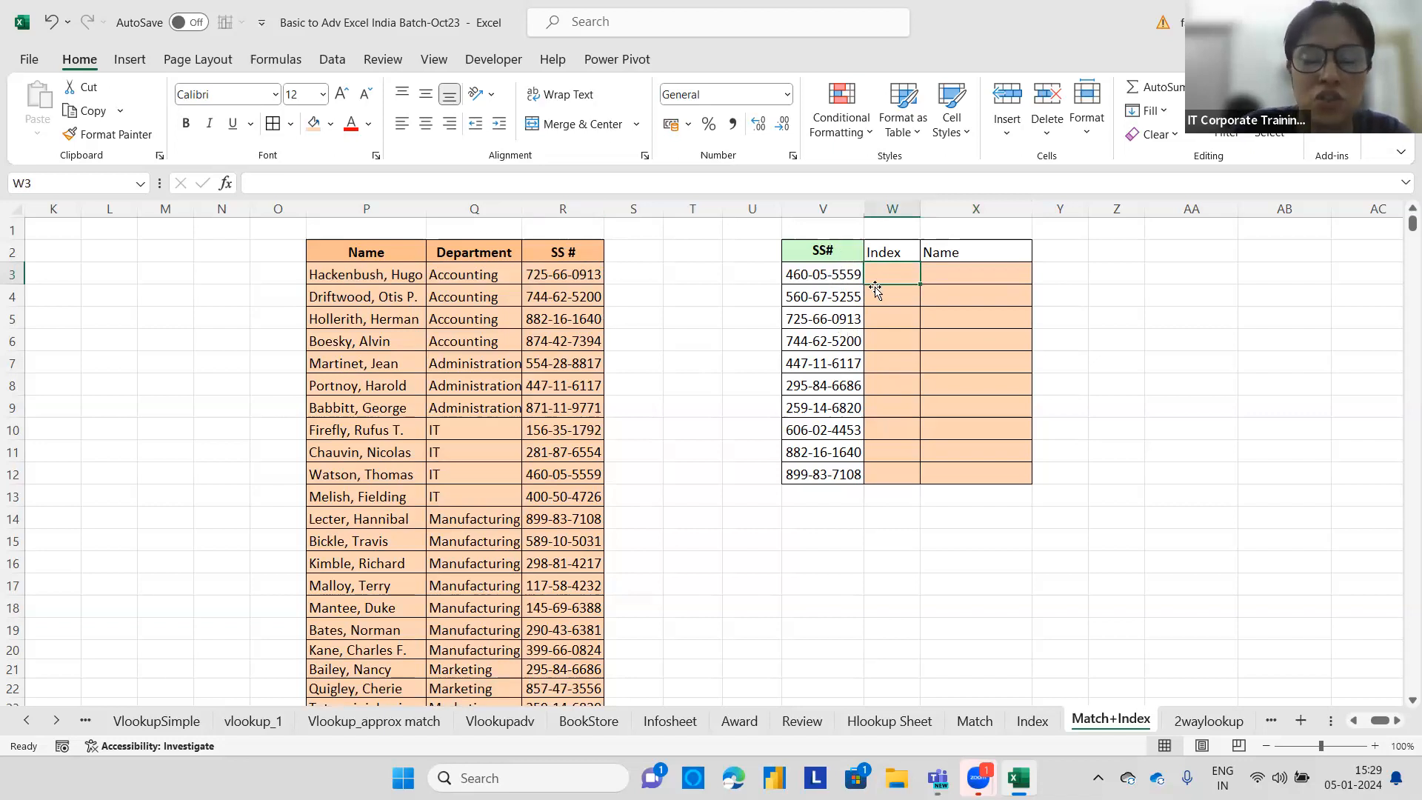
pyautogui.click(826, 275)
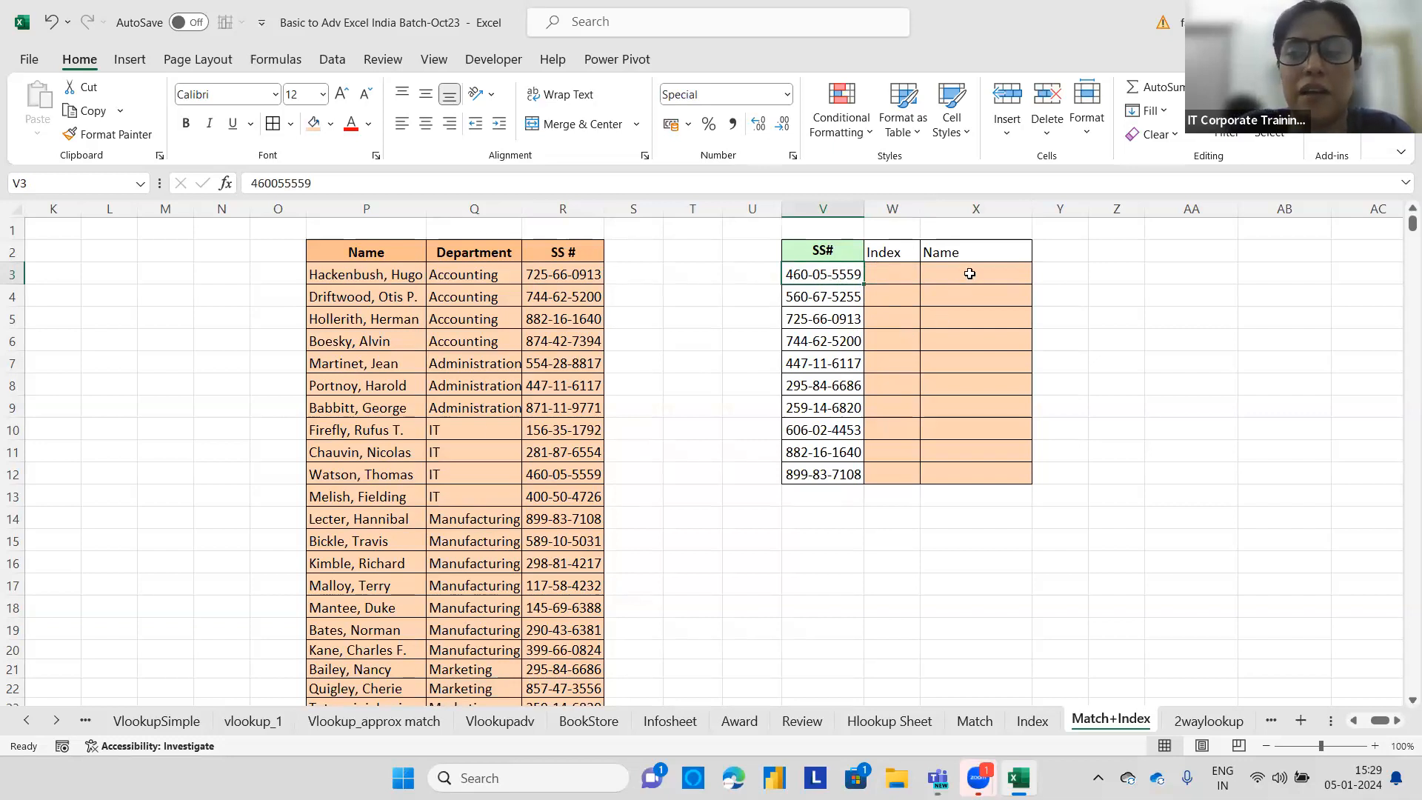
pyautogui.click(885, 253)
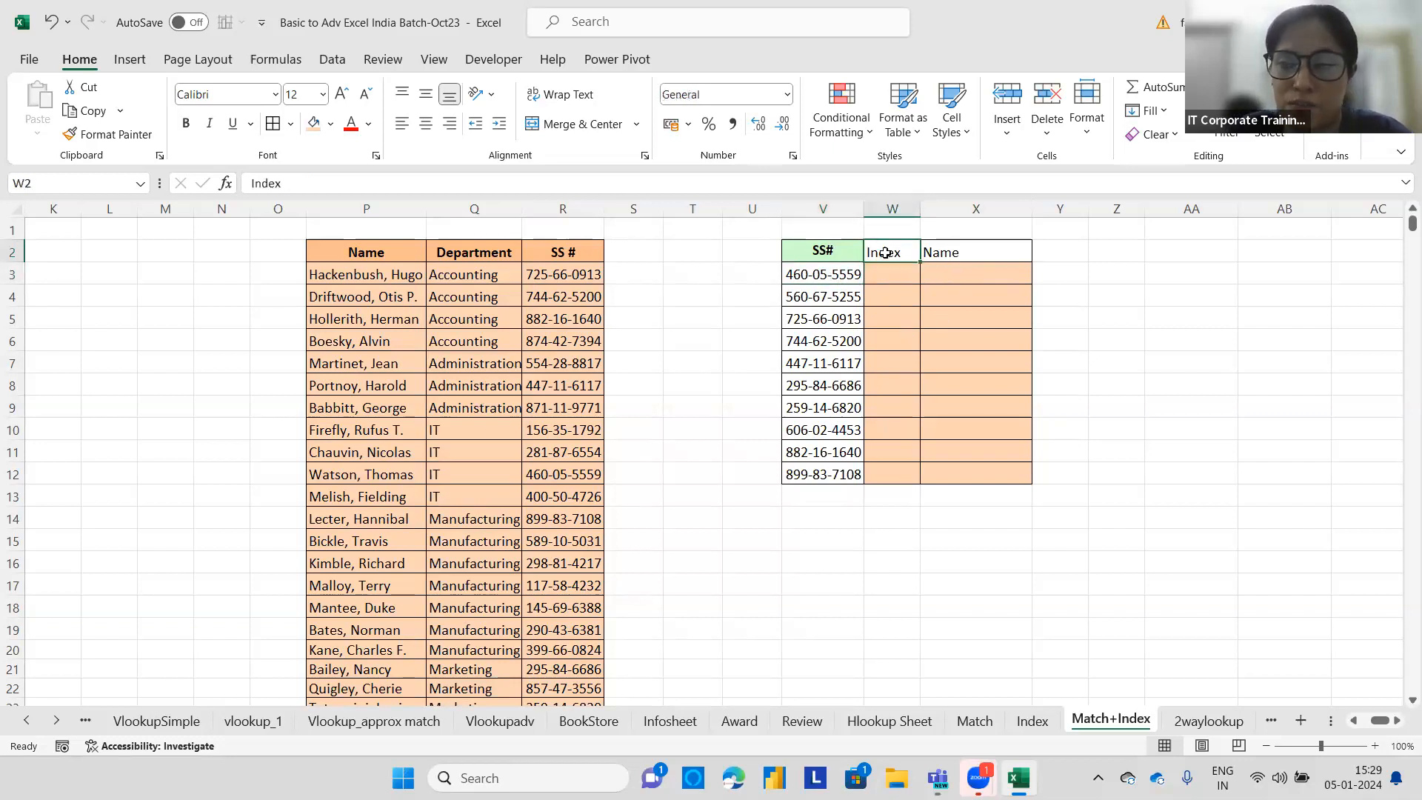
pyautogui.write('Mat')
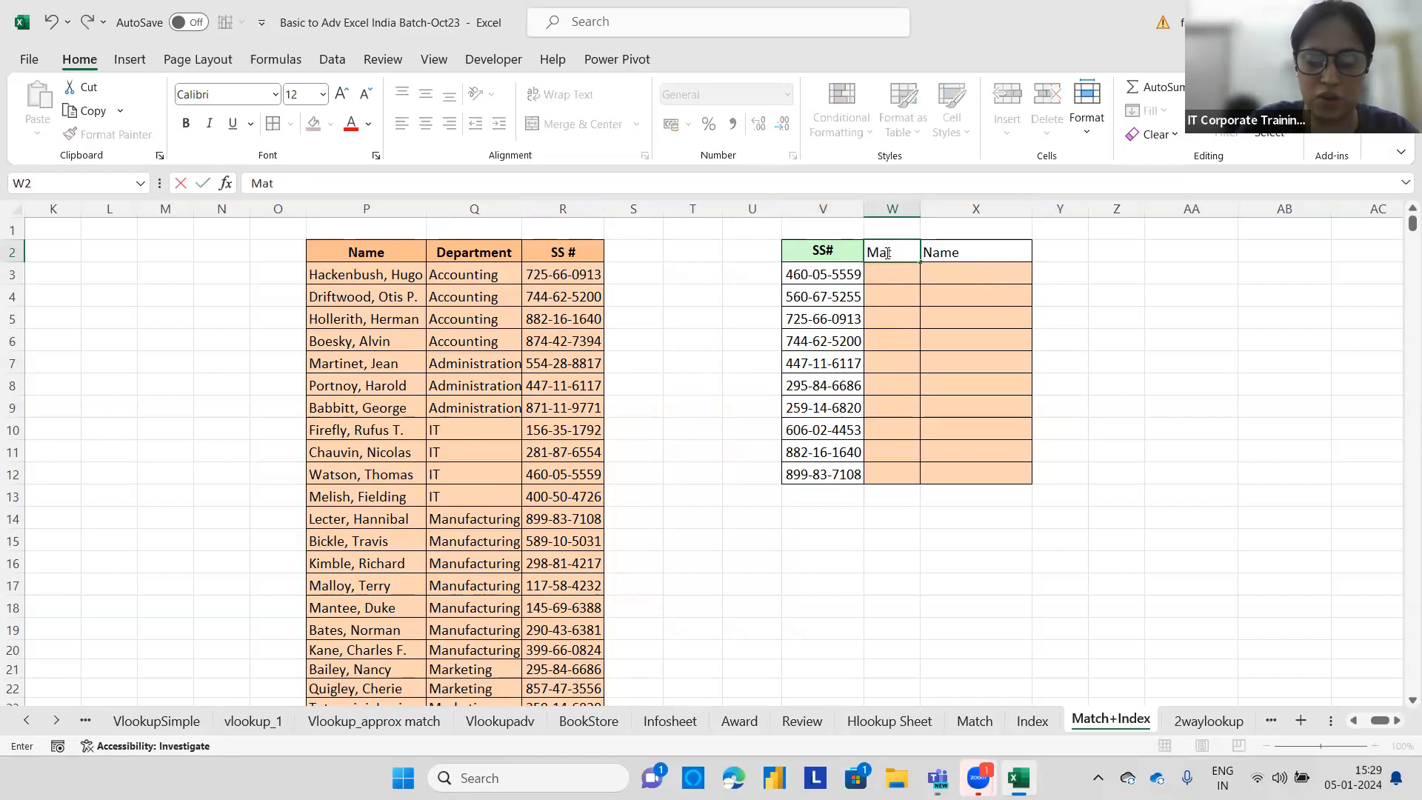
pyautogui.write('ch')
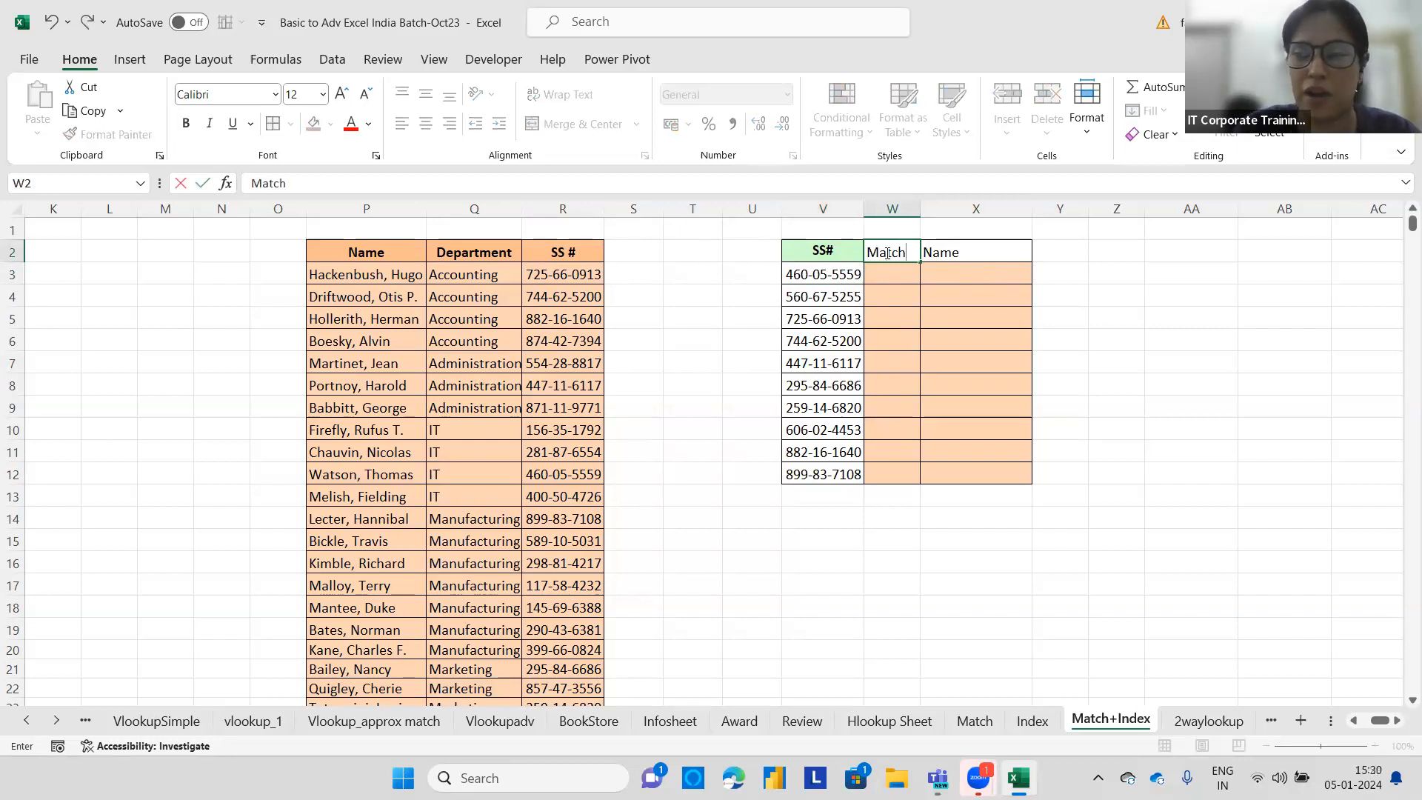
# Label cell X1 as Index above the Name column.
pyautogui.click(928, 252)
pyautogui.click(948, 223)
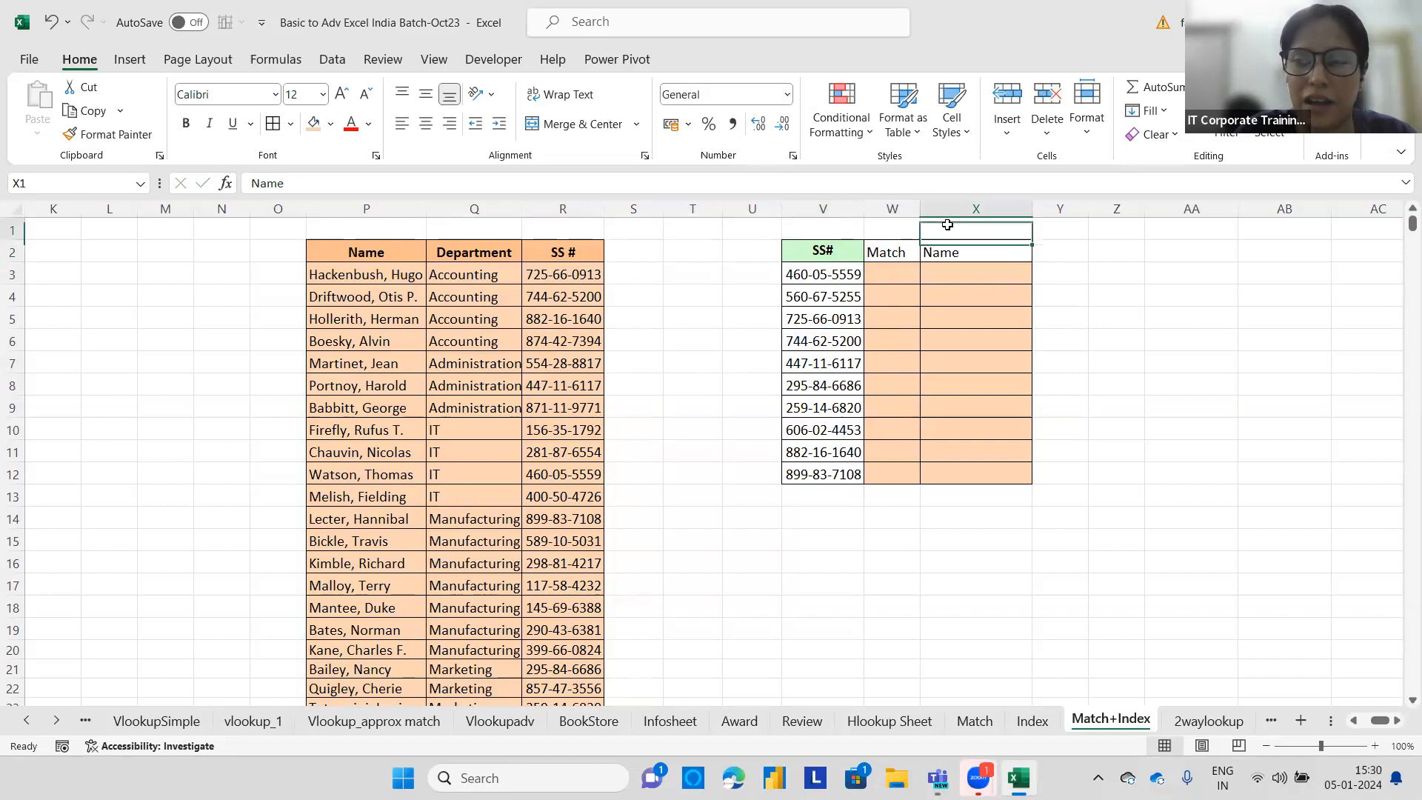
pyautogui.write('Index')
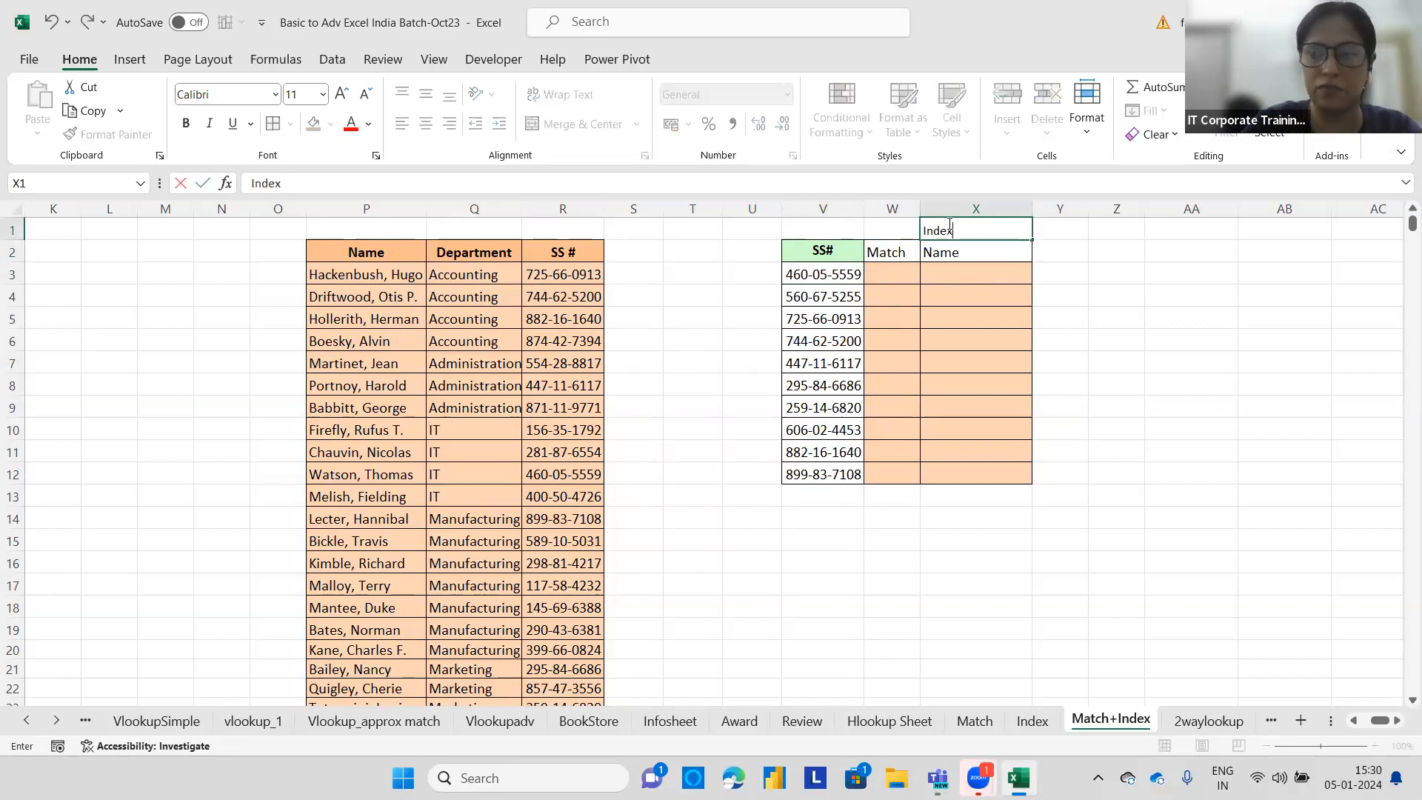
pyautogui.click(923, 285)
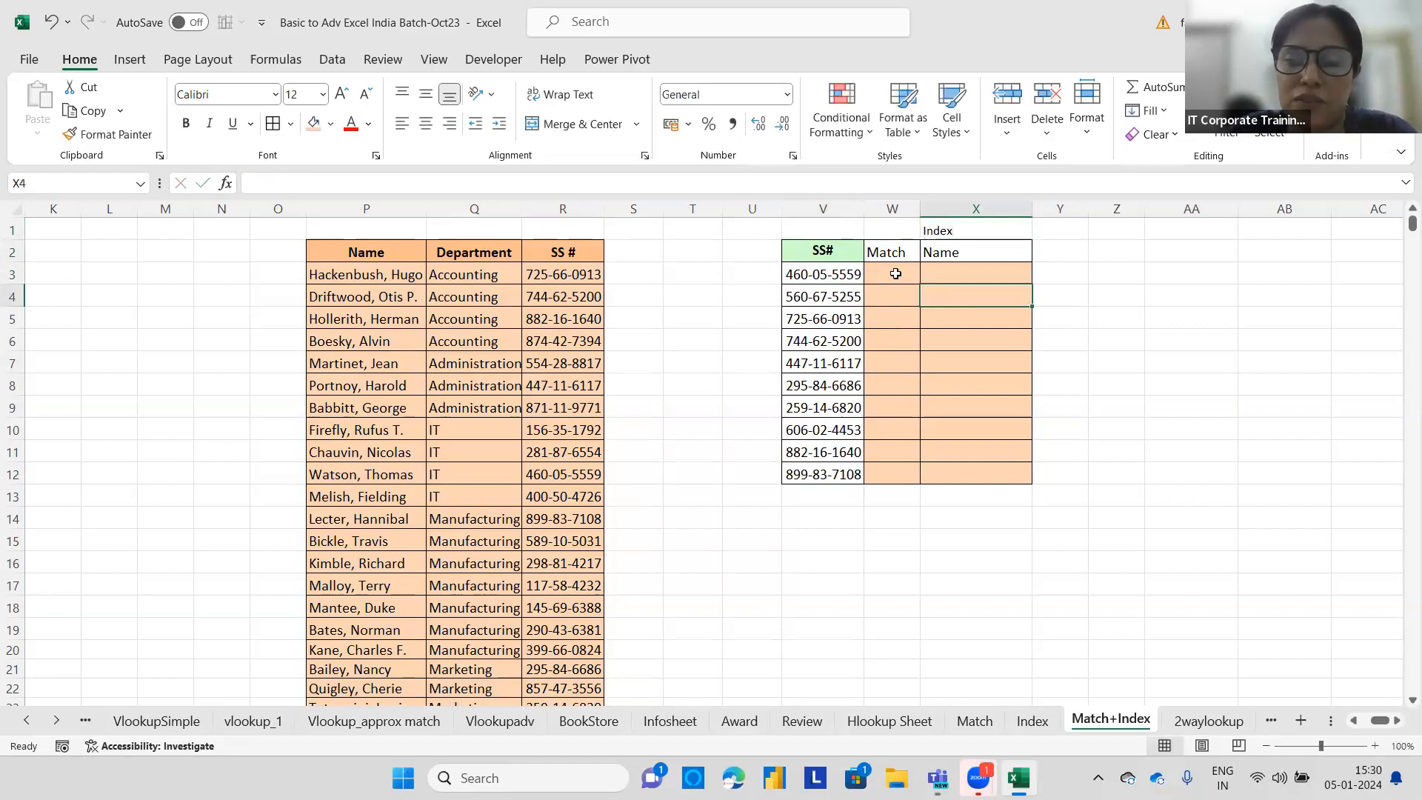
pyautogui.click(904, 276)
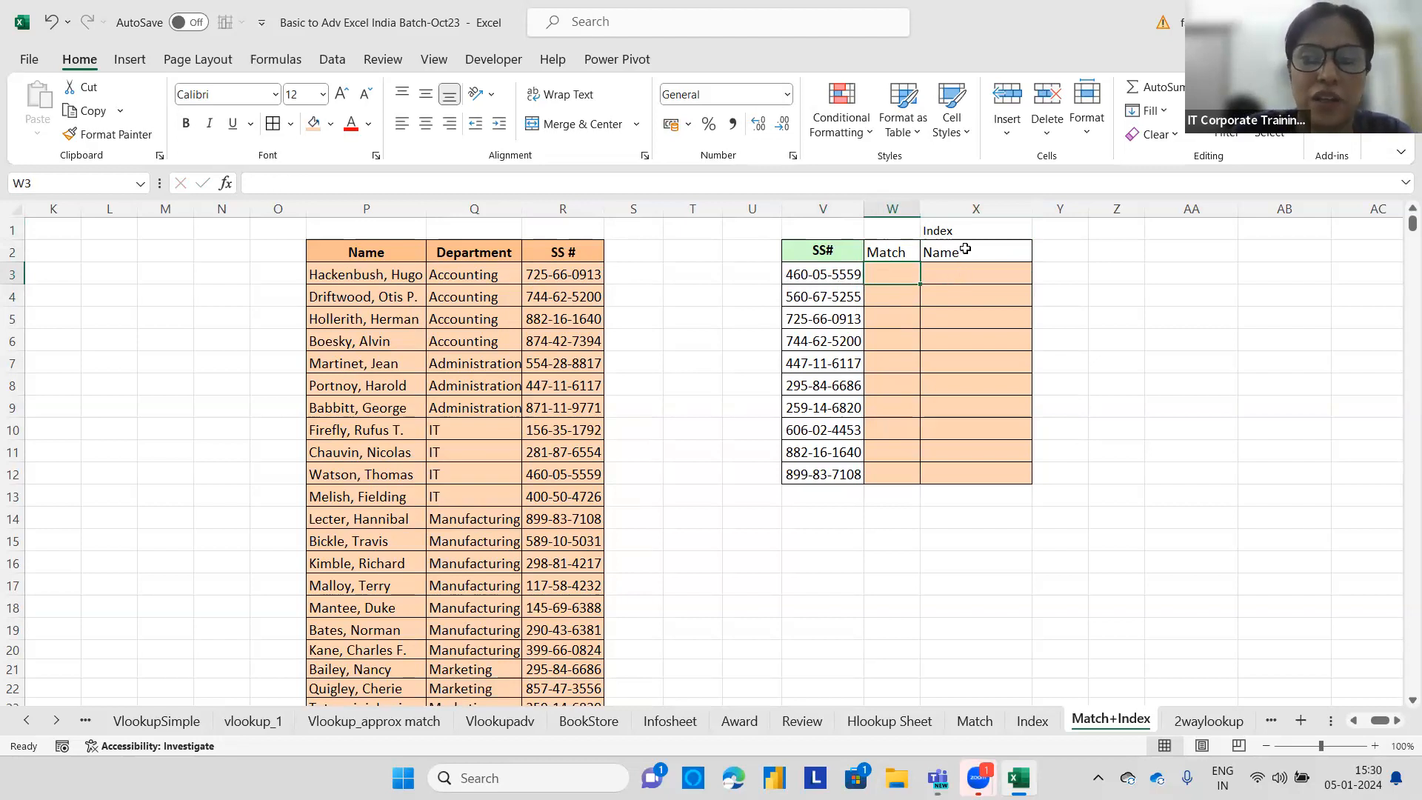
pyautogui.click(953, 274)
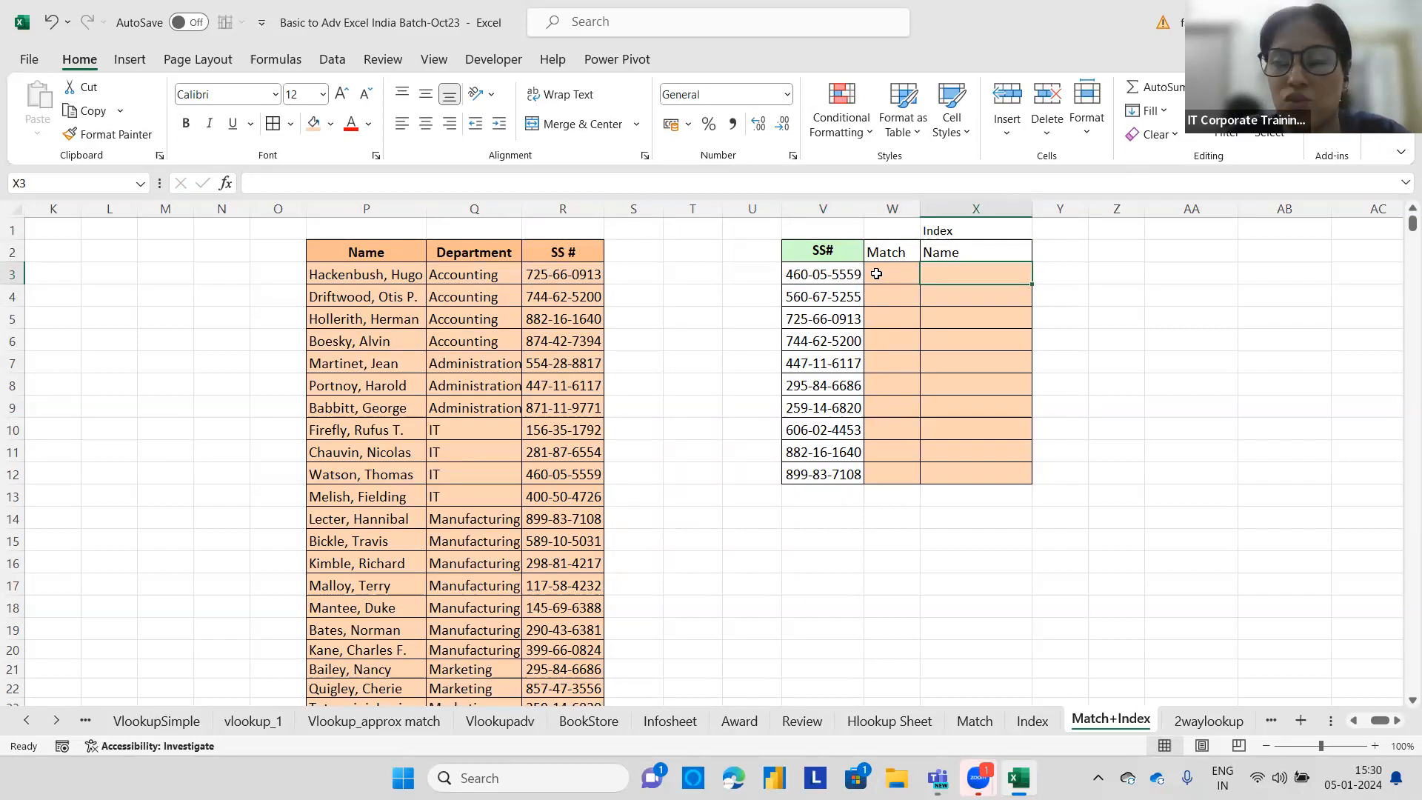
# Add a Department header in cell Y2.
pyautogui.click(1066, 248)
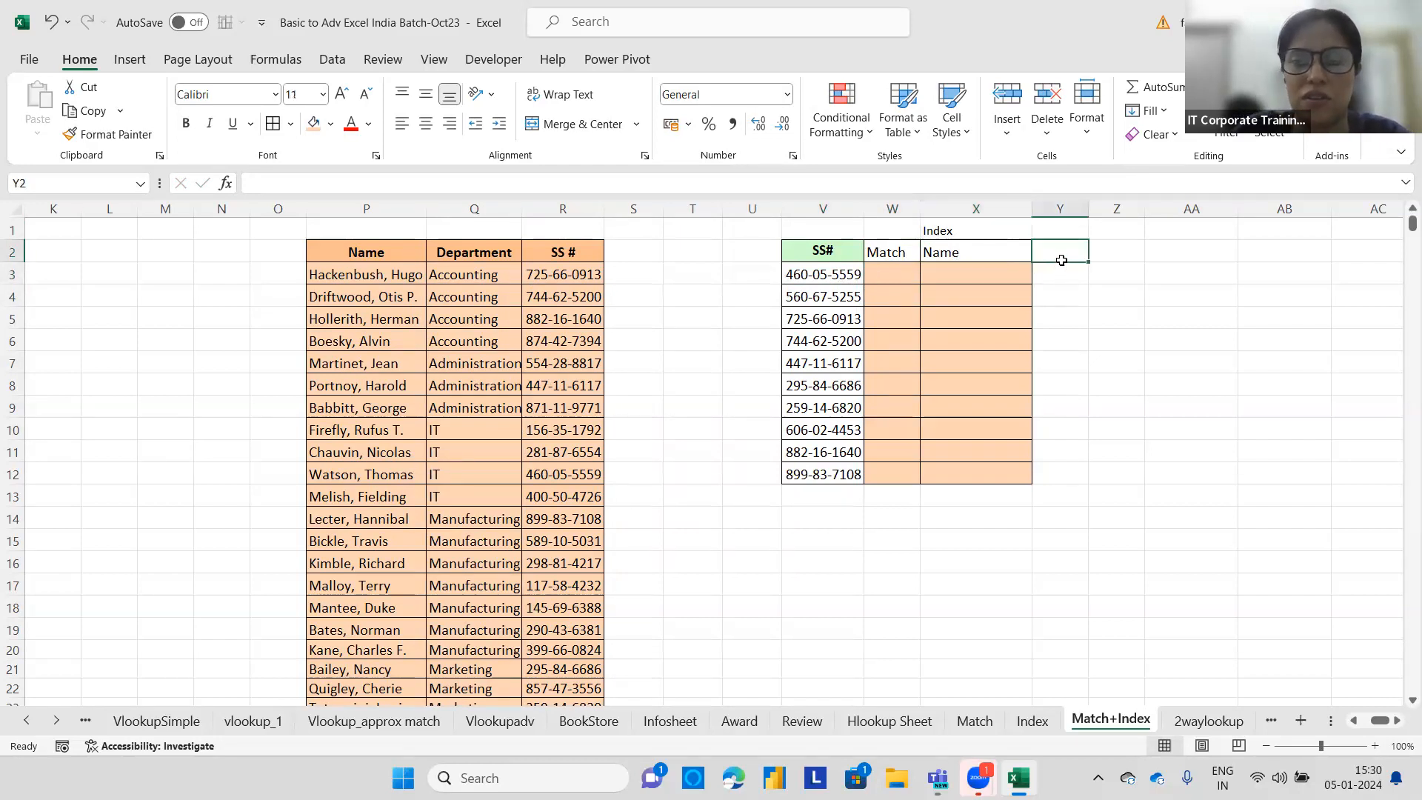
pyautogui.write('Department')
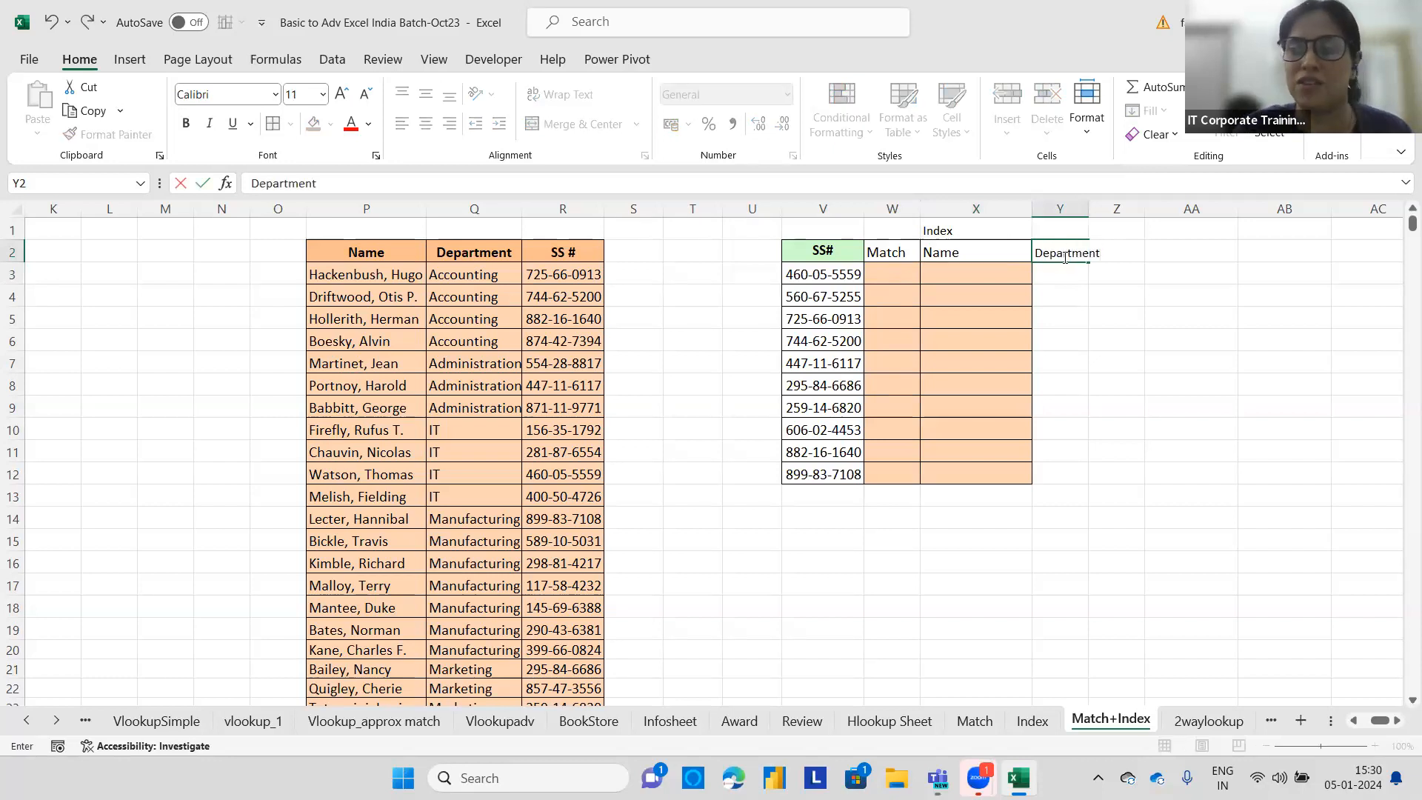
# Label cell Y1 as Match+Index and widen column Y to fit.
pyautogui.click(1063, 231)
pyautogui.write('M')
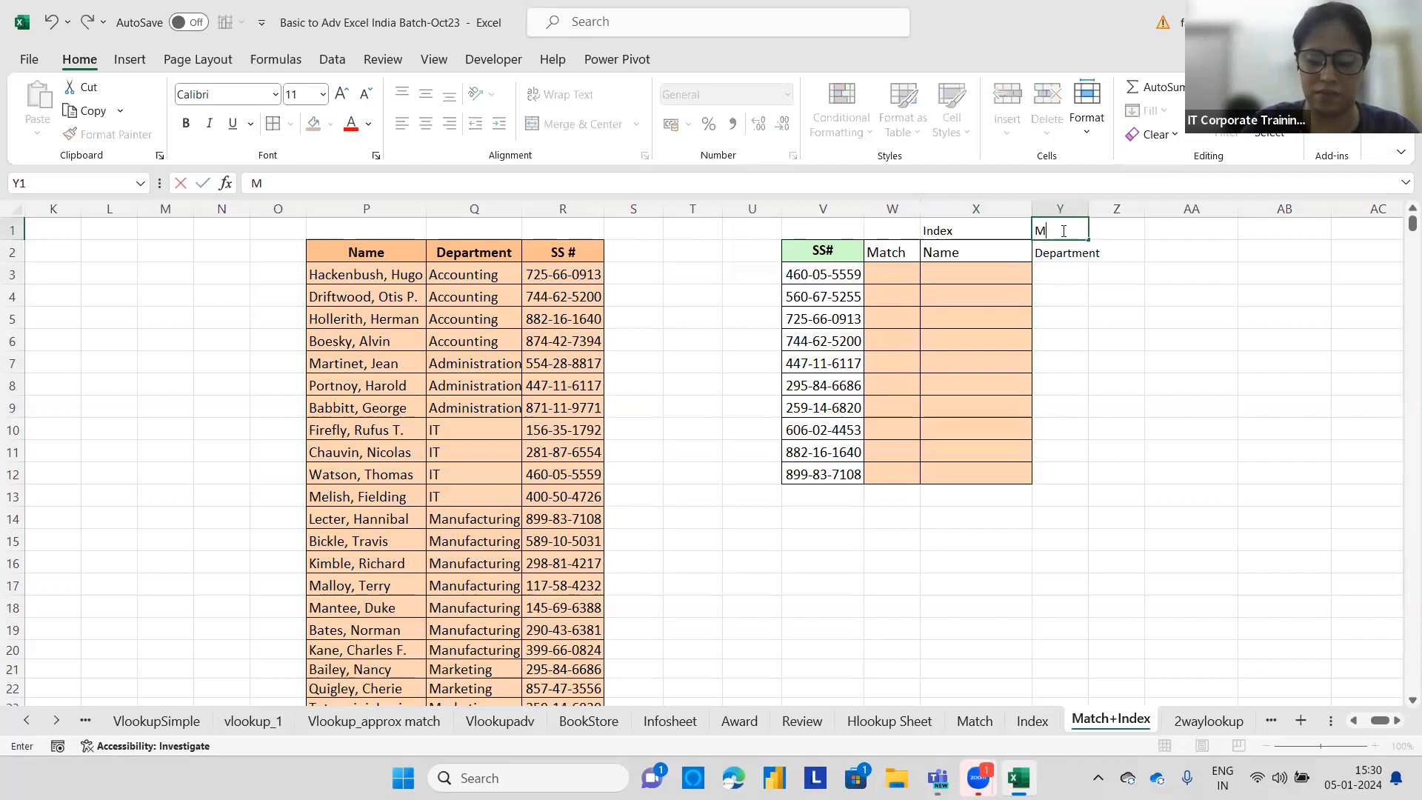
pyautogui.write('atch+Index')
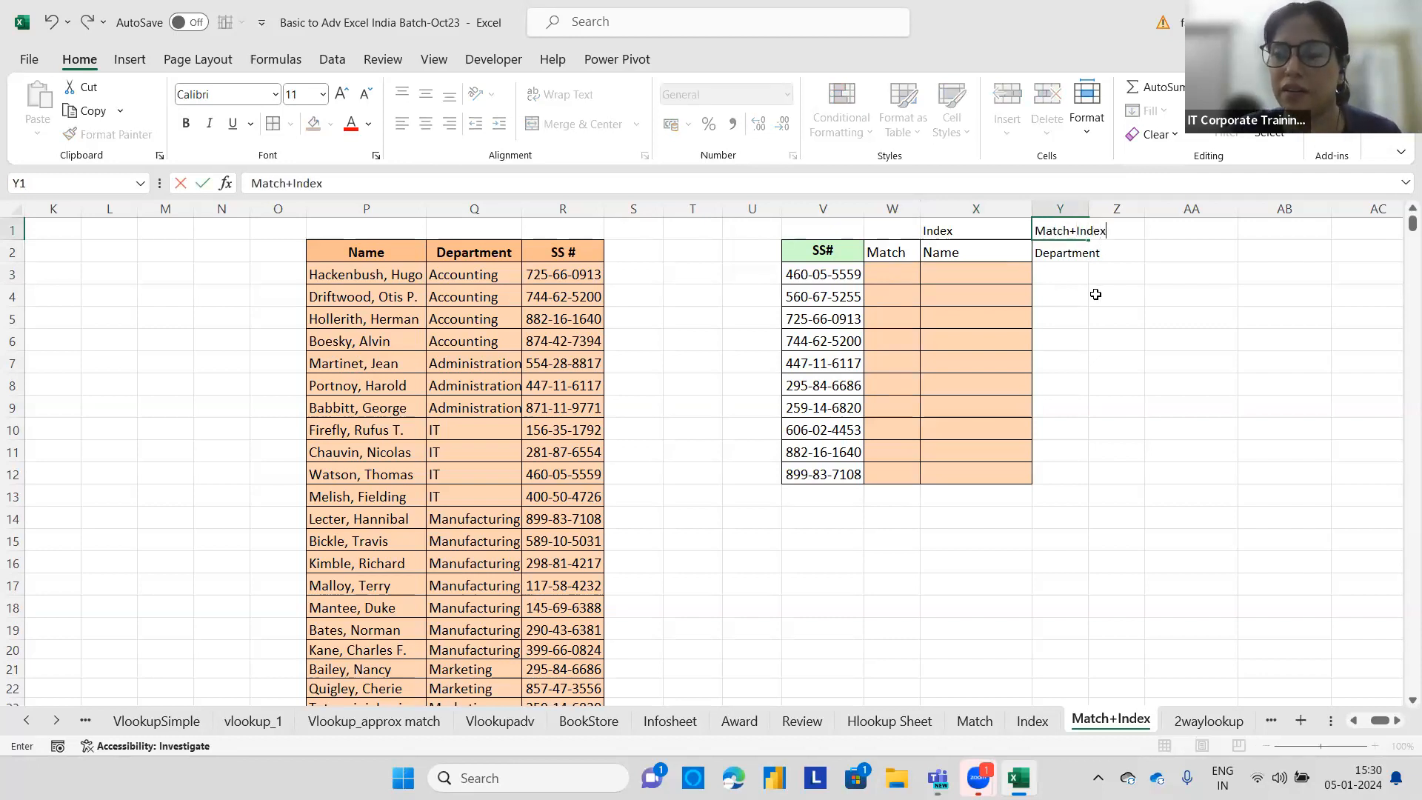
pyautogui.click(1096, 292)
pyautogui.moveTo(1089, 211); pyautogui.dragTo(1138, 211)
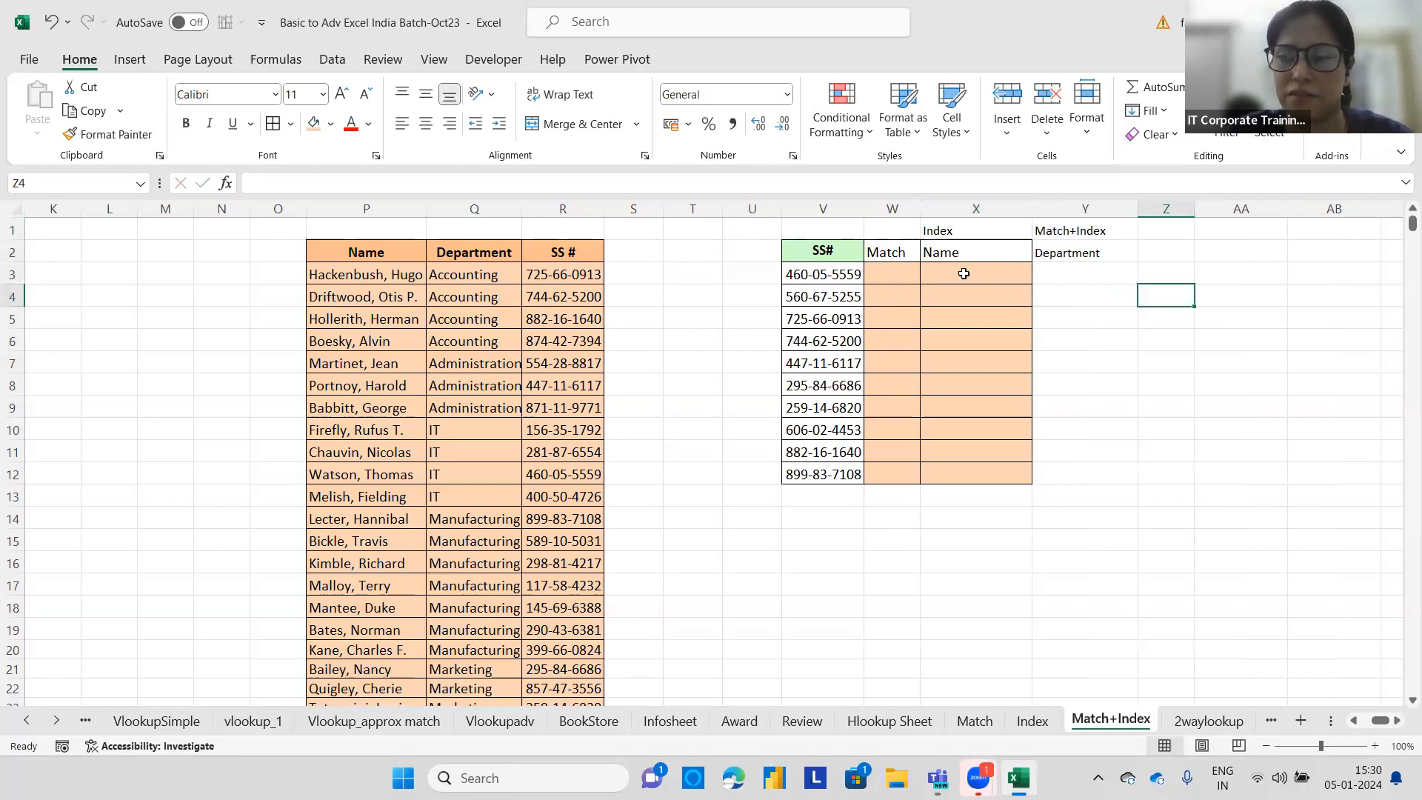
# Copy the lookup table's cell formatting onto the Department column cells Y3:Y12 with Format Painter.
pyautogui.moveTo(904, 273); pyautogui.dragTo(964, 273)
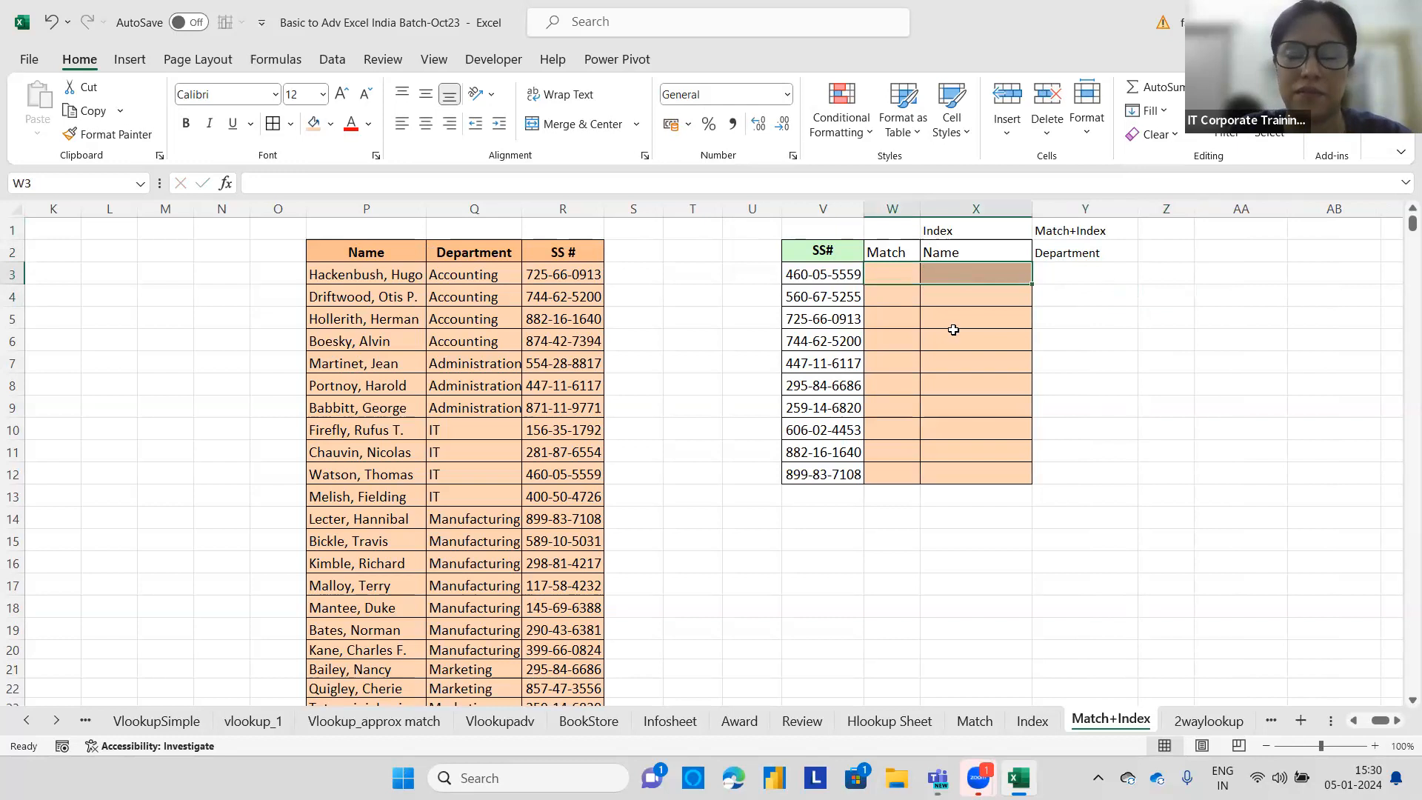
pyautogui.click(991, 320)
pyautogui.click(125, 134)
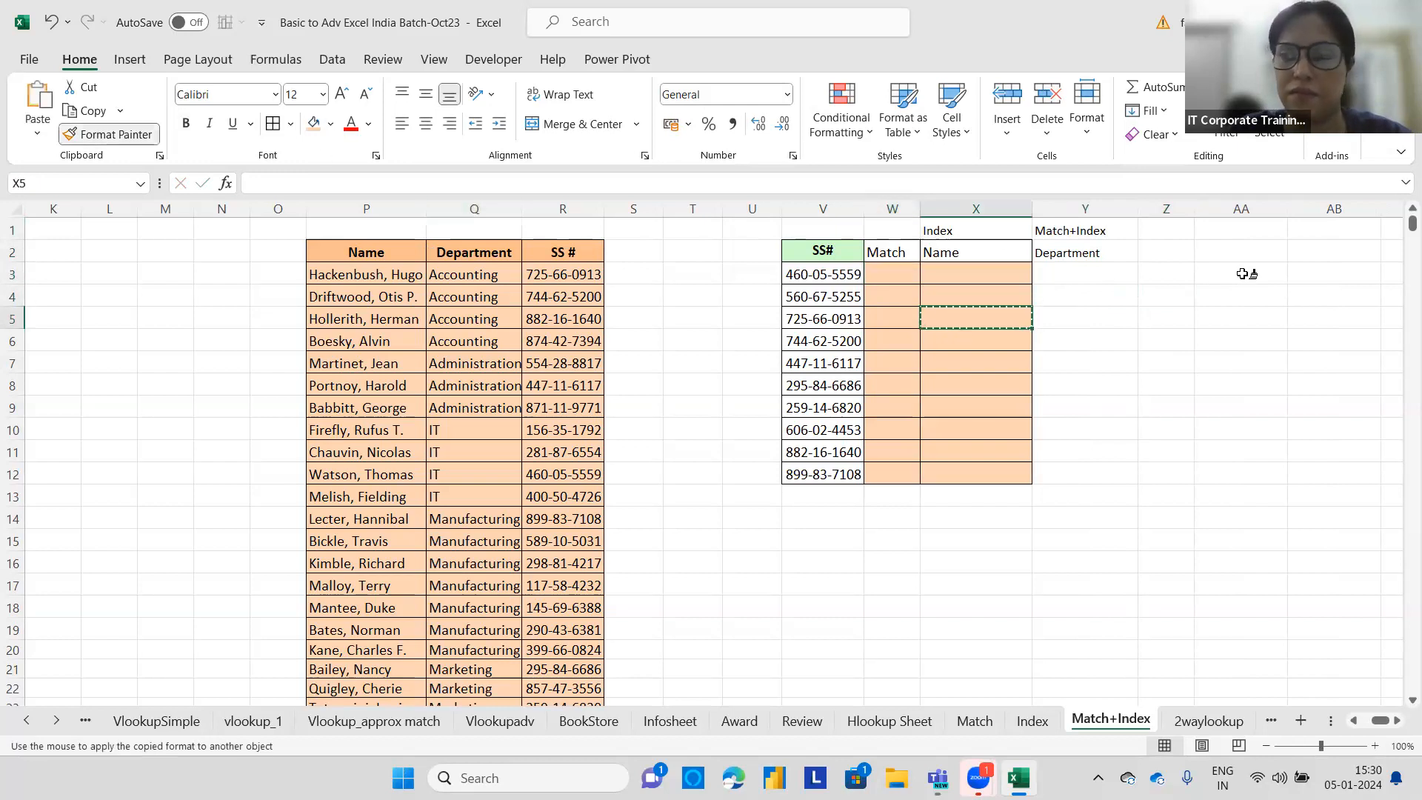
pyautogui.moveTo(1047, 268); pyautogui.dragTo(1069, 474)
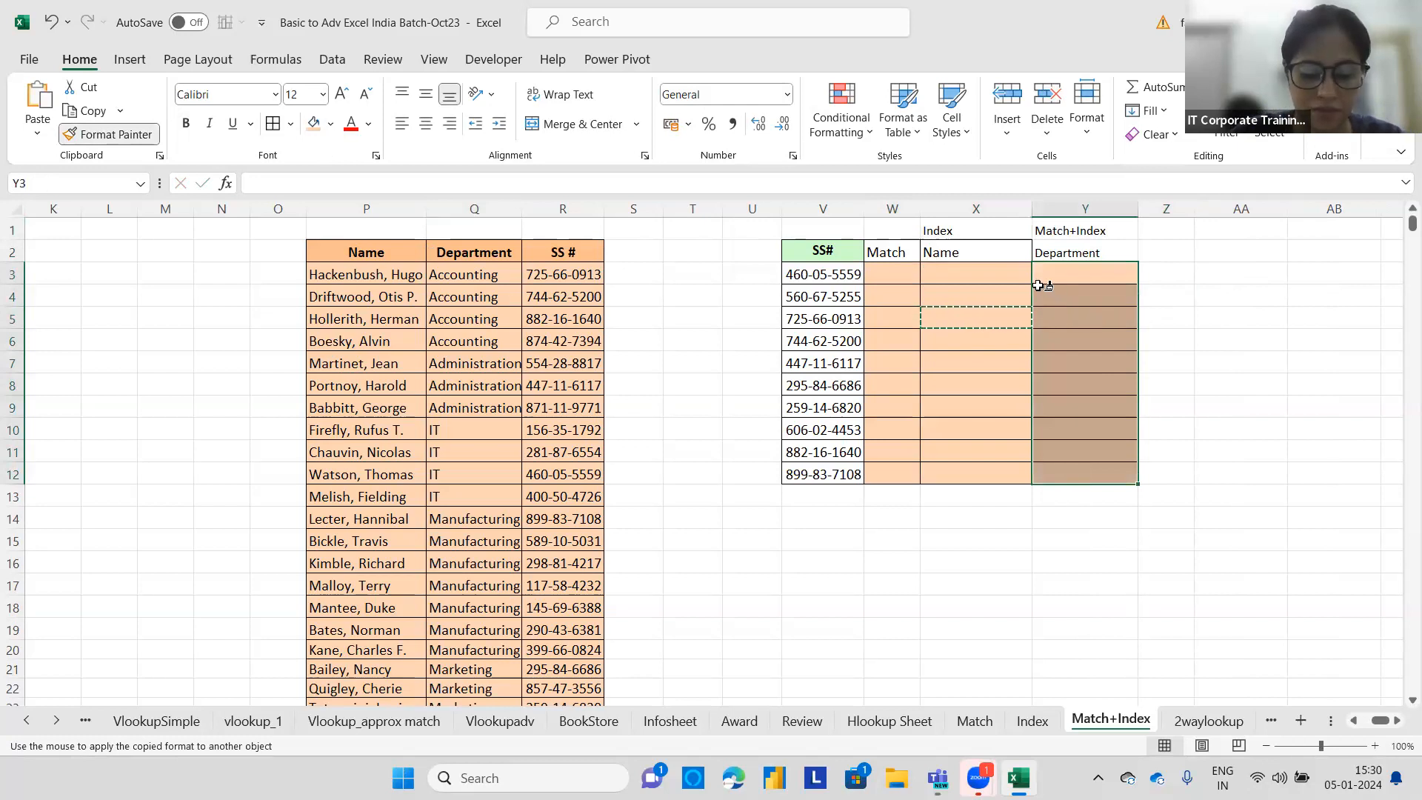
pyautogui.press('Escape')
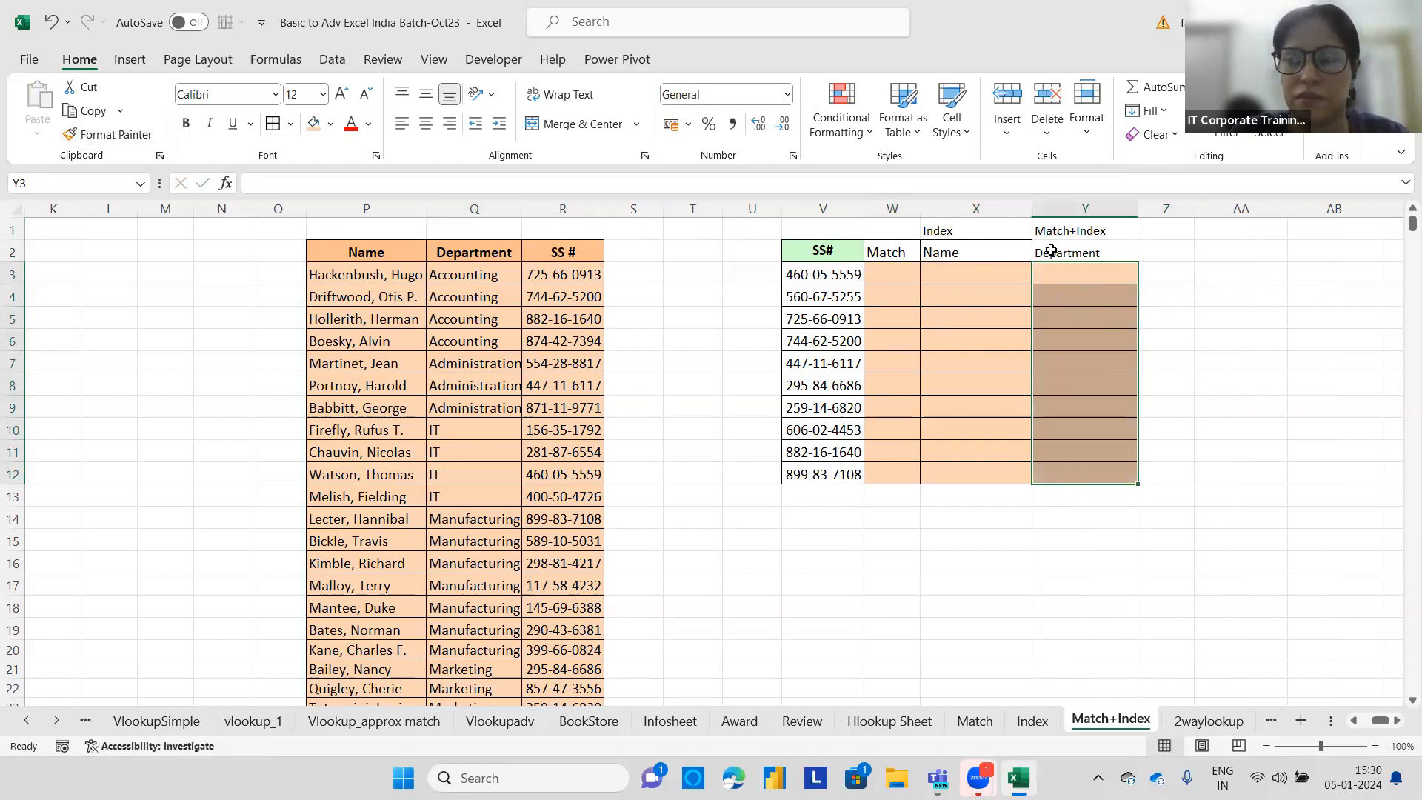
# Format the Department header in Y2 to match the Name header using Format Painter.
pyautogui.click(1069, 277)
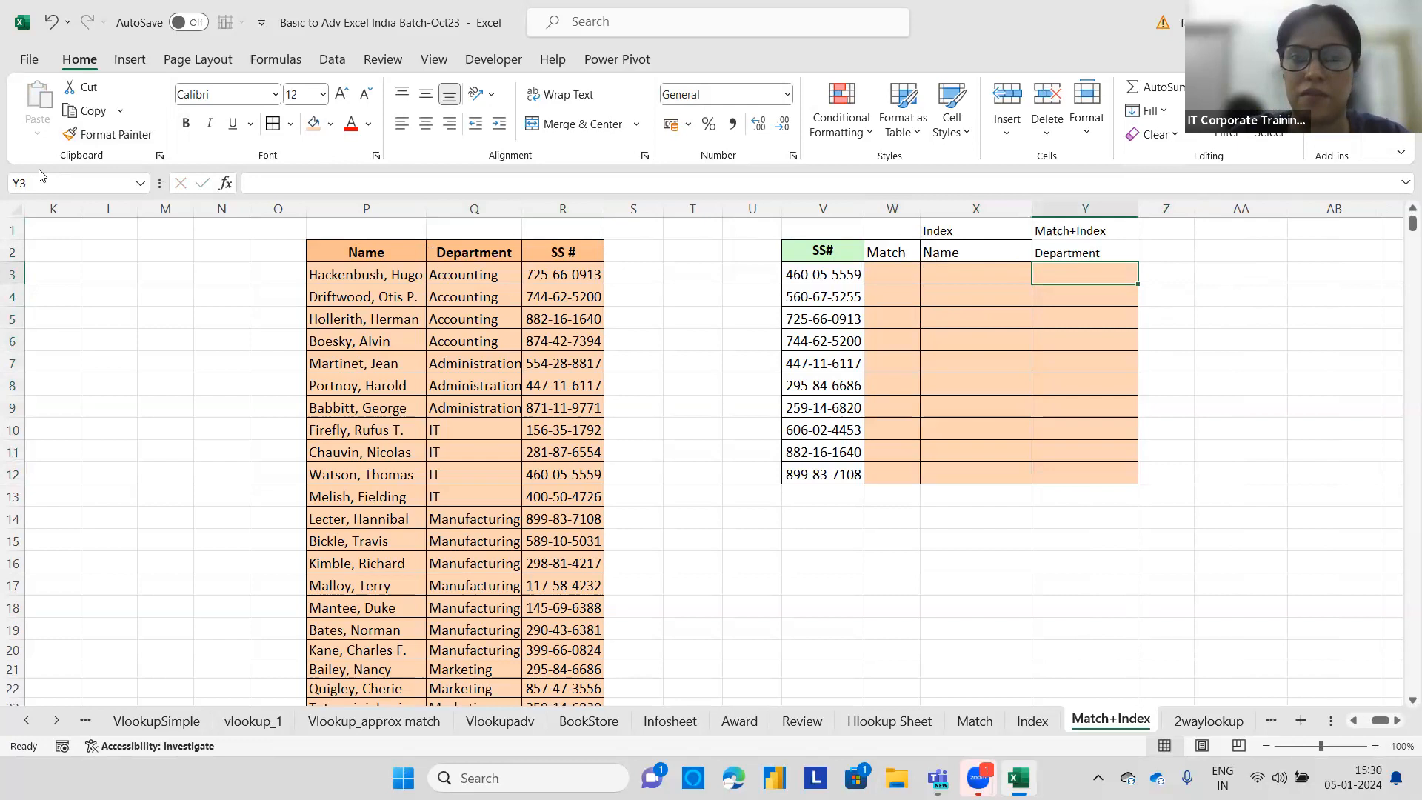
pyautogui.click(110, 134)
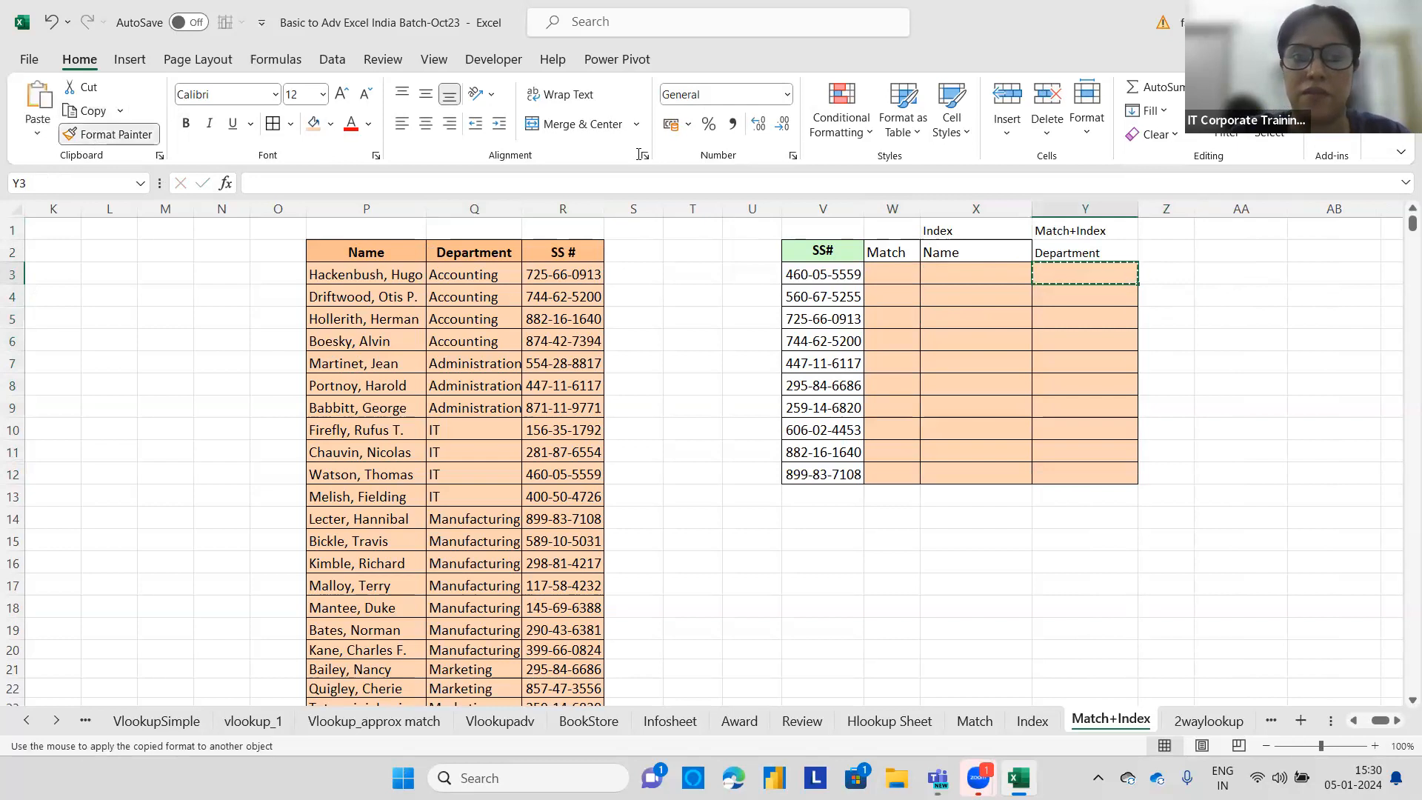
pyautogui.click(1108, 256)
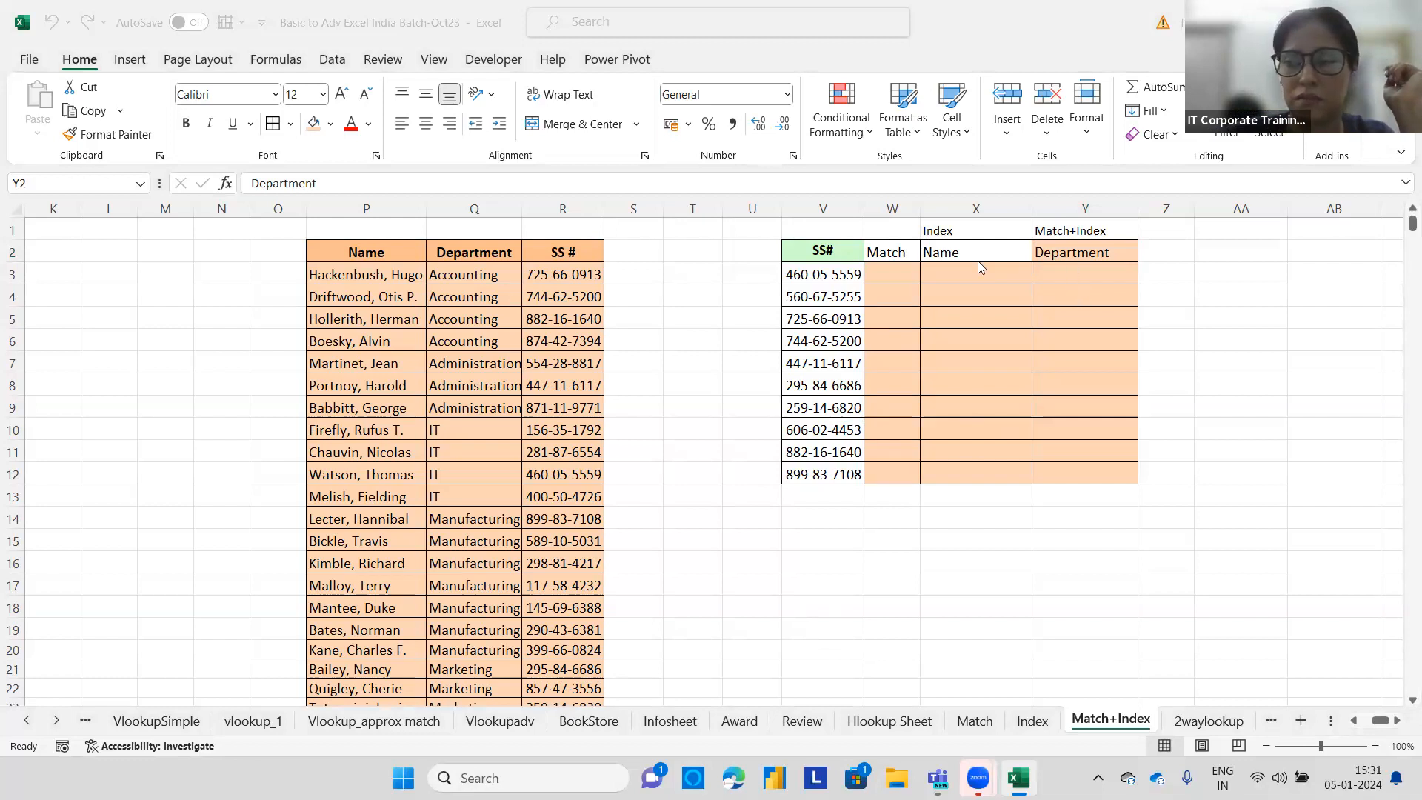
pyautogui.press('F2')
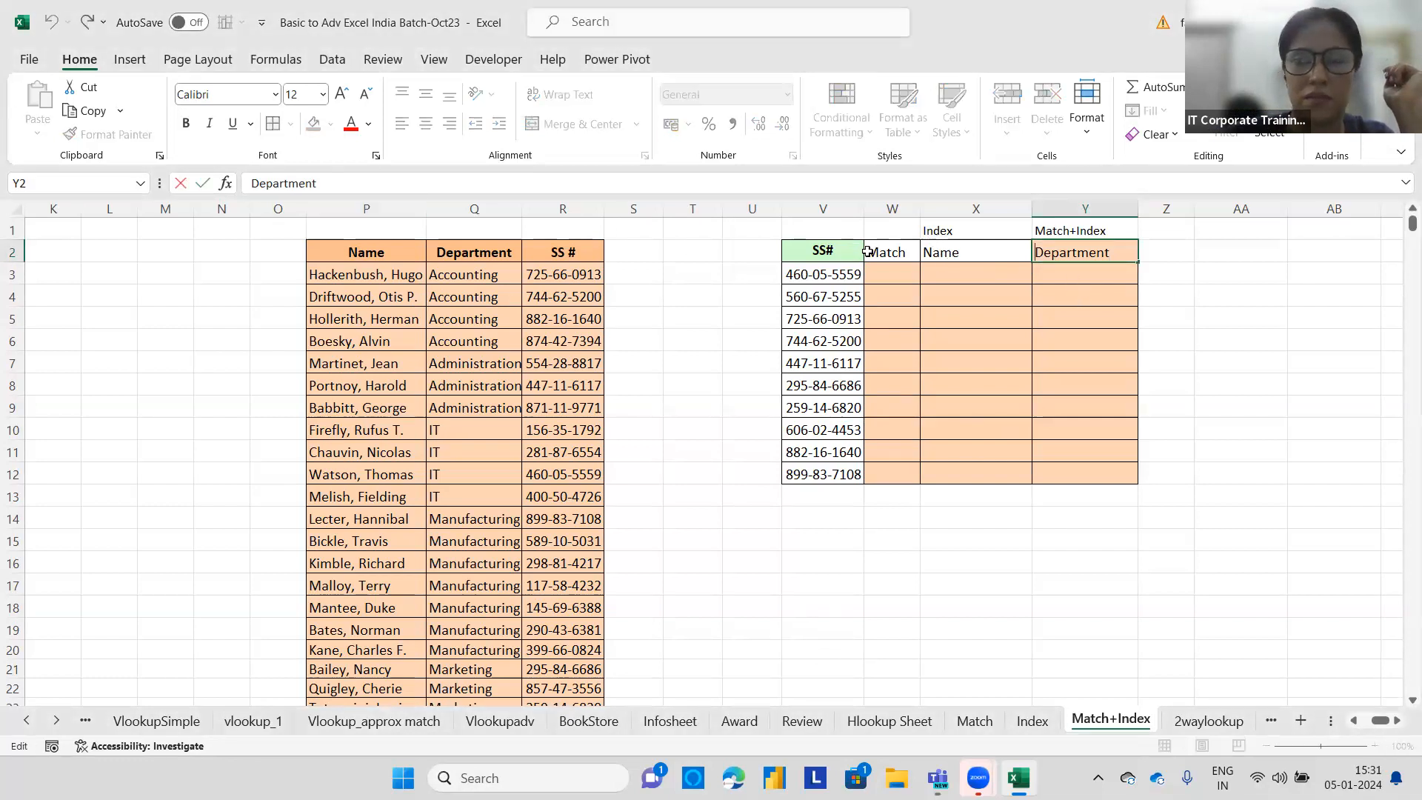
pyautogui.click(1001, 257)
pyautogui.click(111, 134)
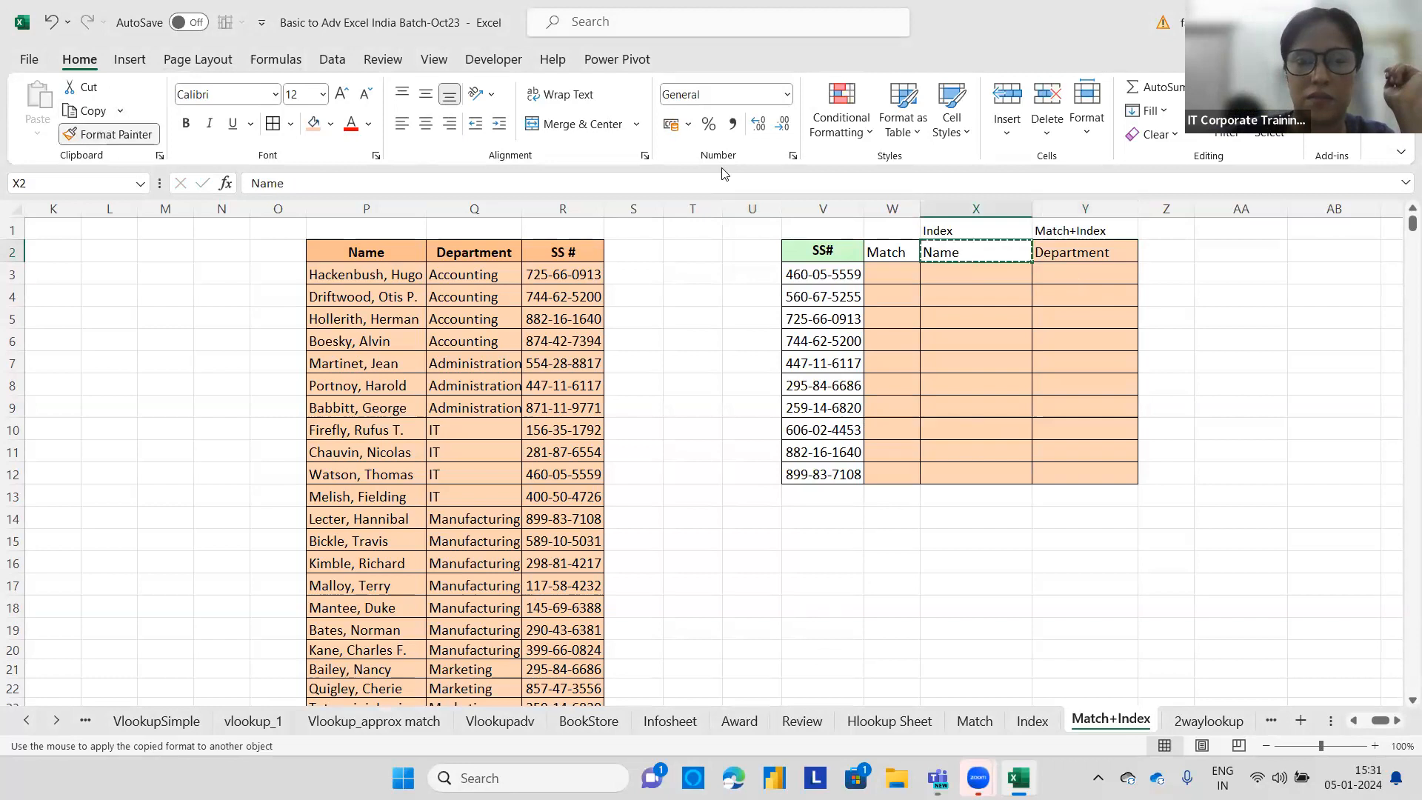
pyautogui.click(1069, 248)
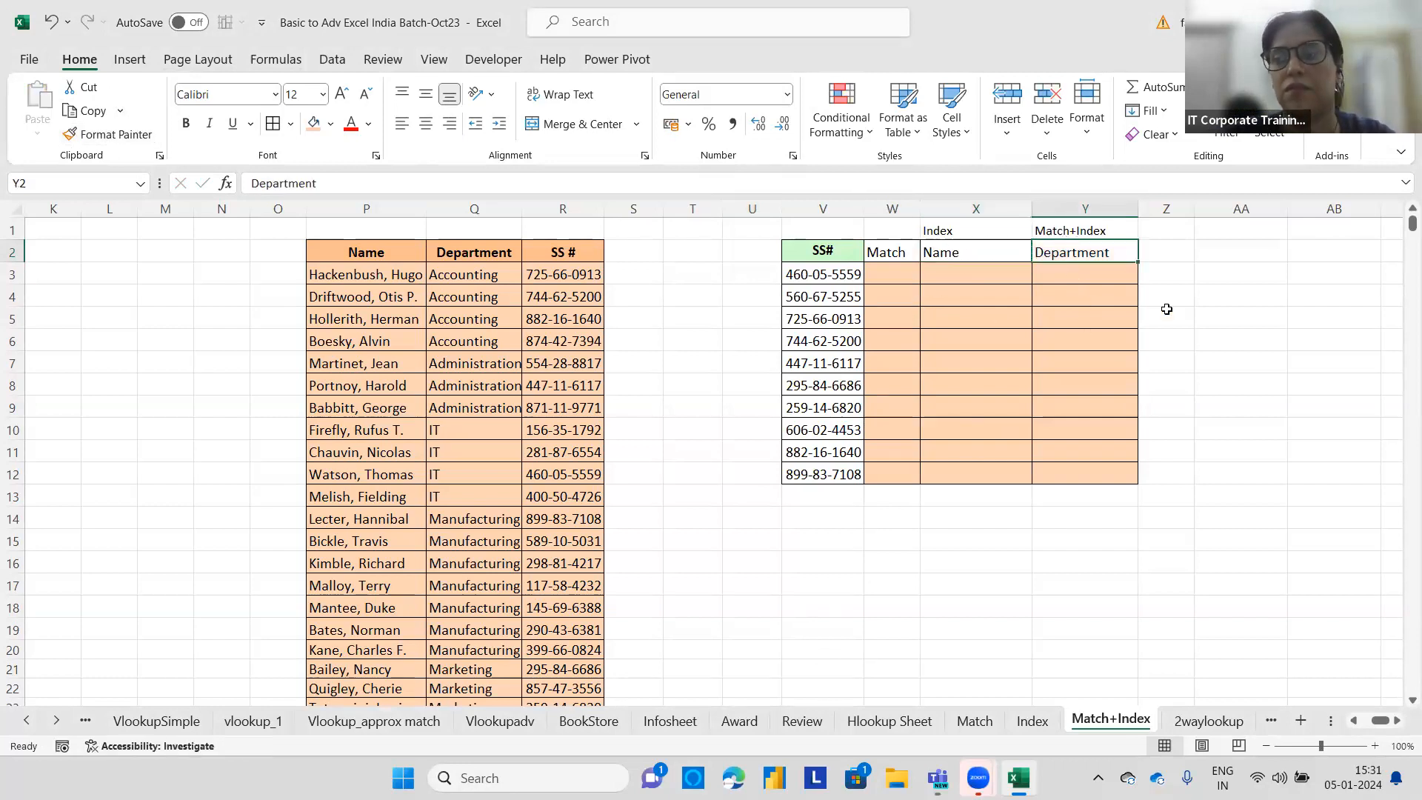
pyautogui.click(1206, 291)
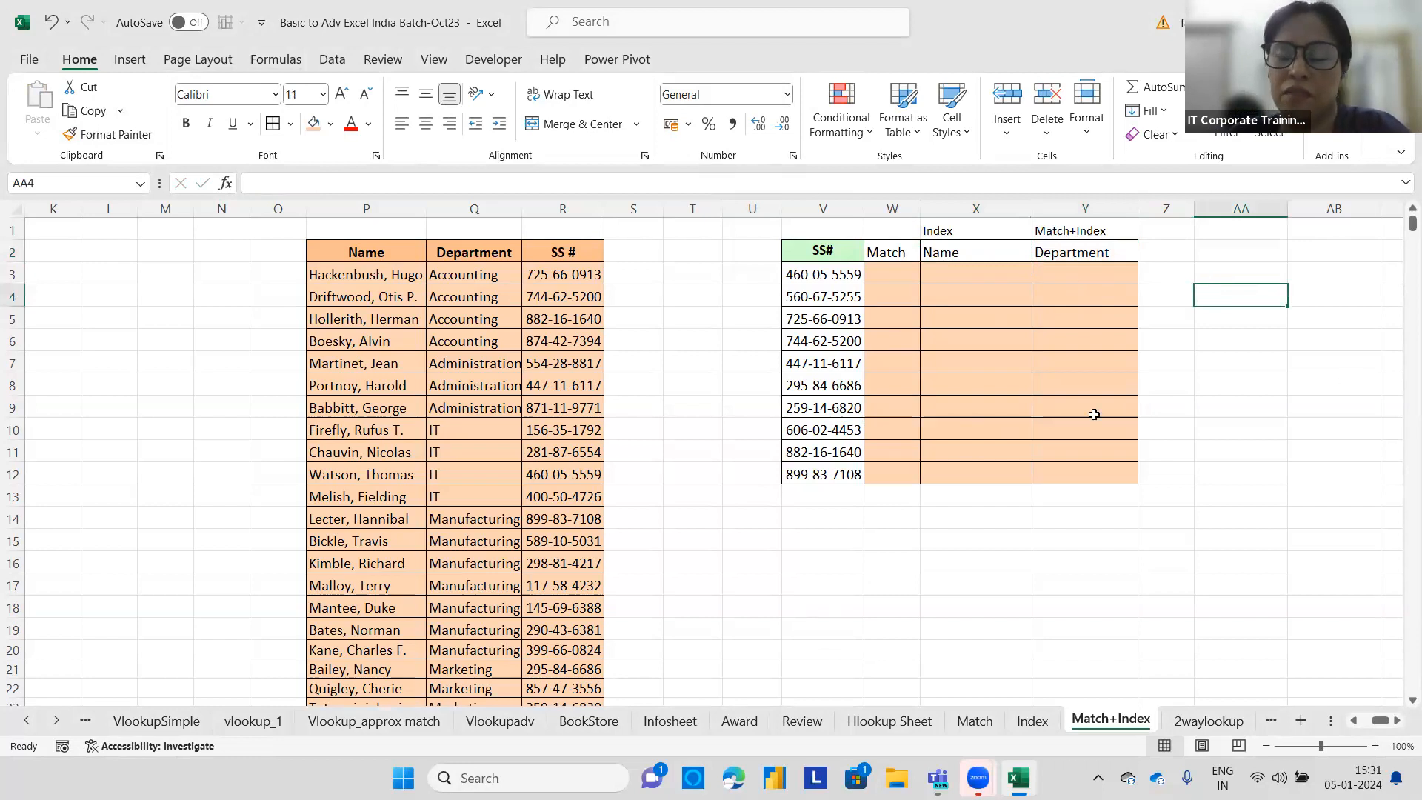
pyautogui.click(889, 272)
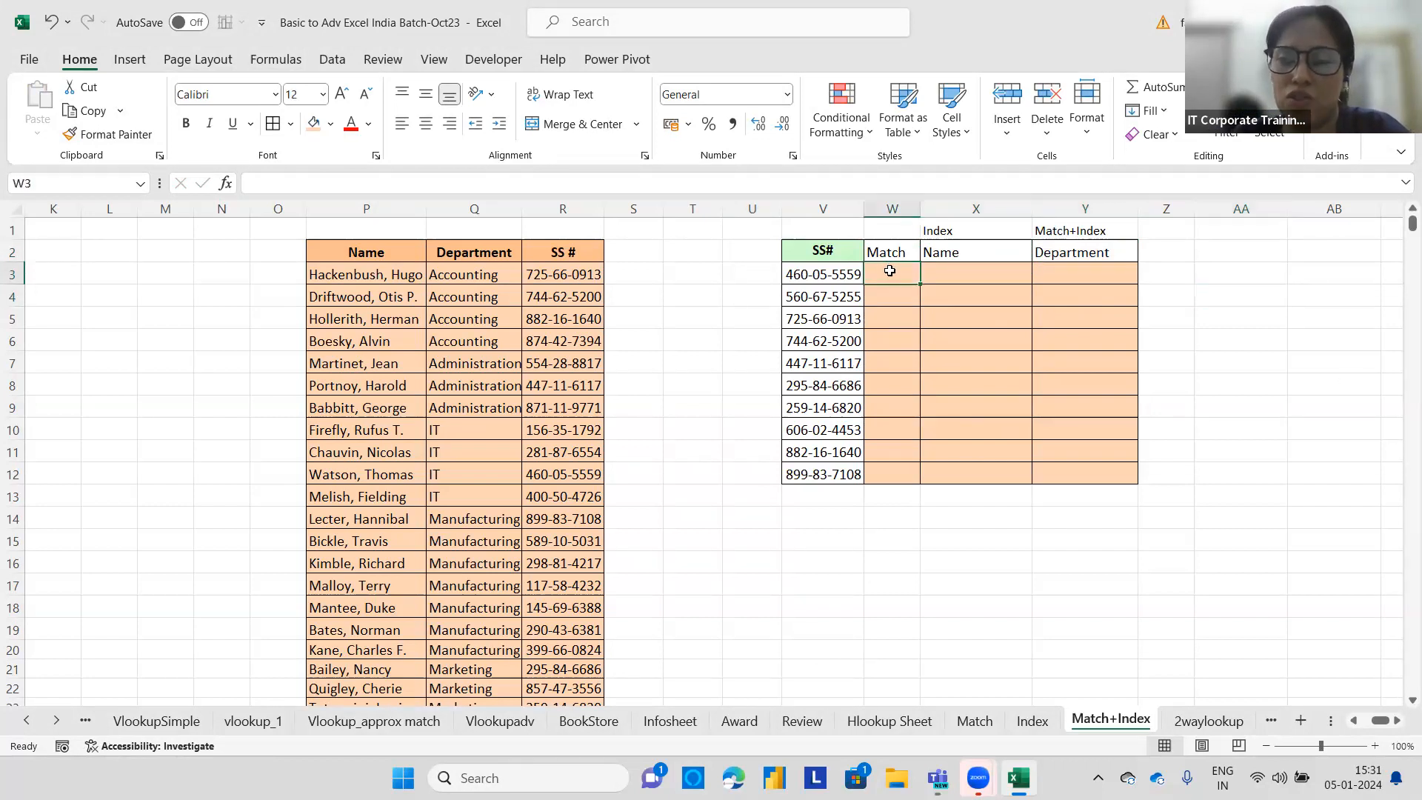
pyautogui.click(943, 274)
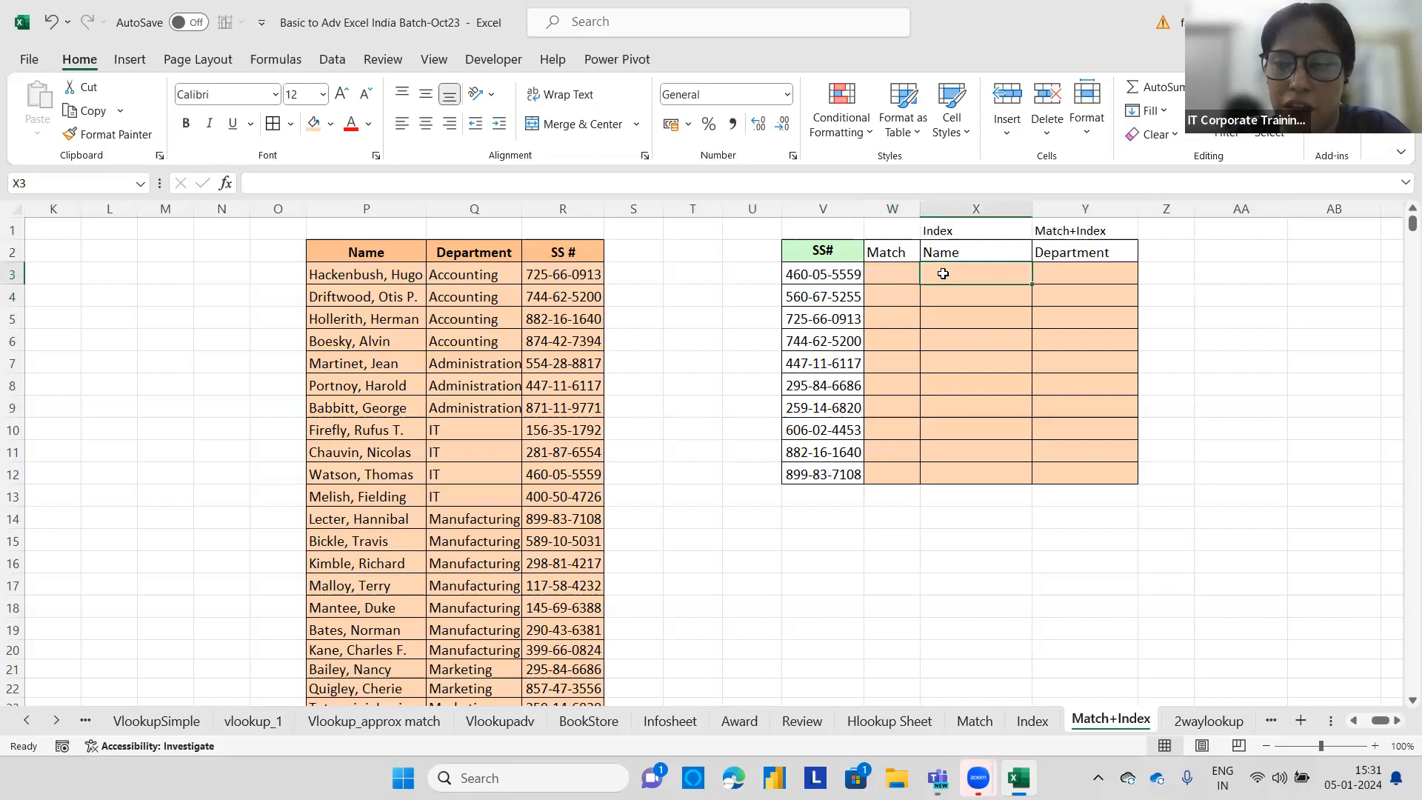
pyautogui.click(1079, 274)
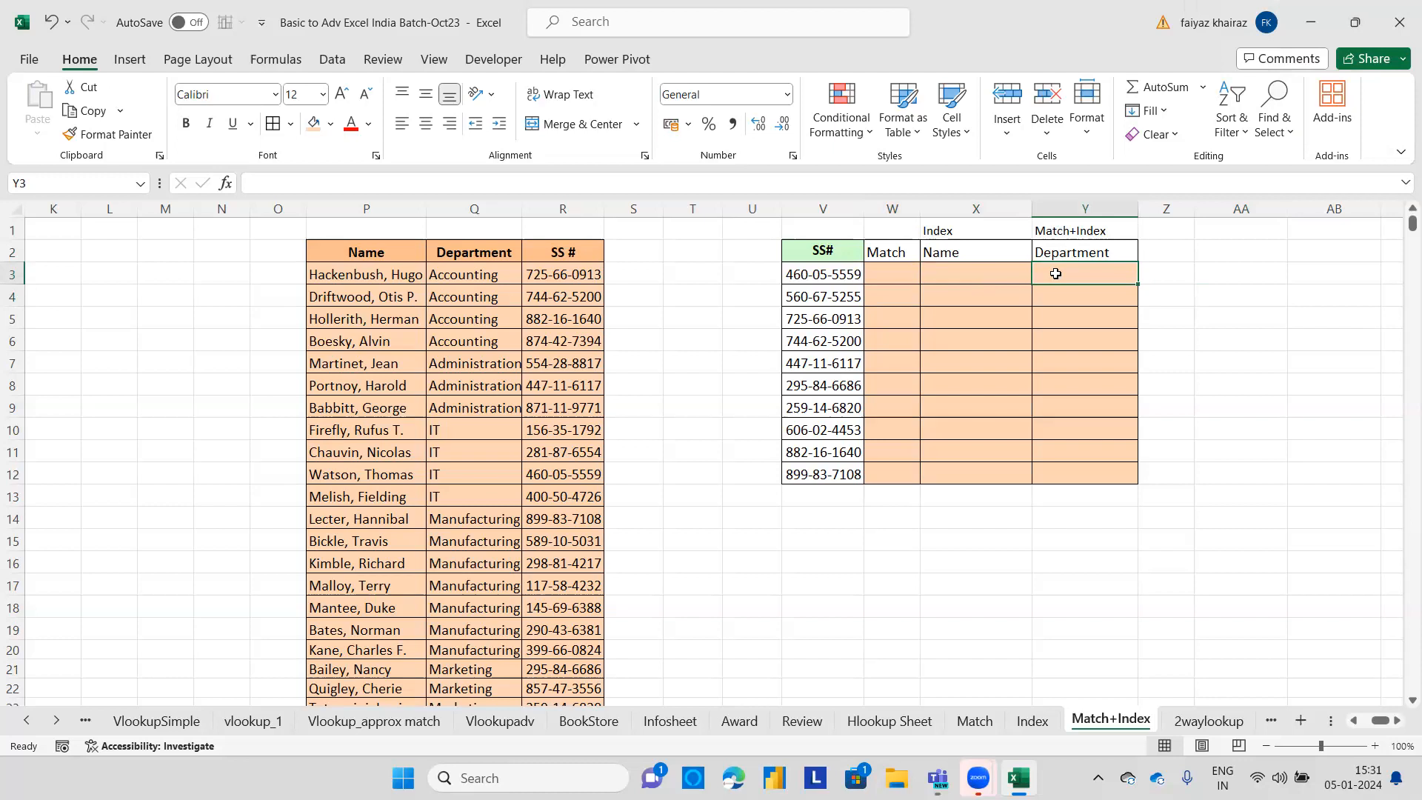
pyautogui.click(1352, 721)
pyautogui.click(1344, 722)
pyautogui.moveTo(1343, 719); pyautogui.dragTo(1390, 722)
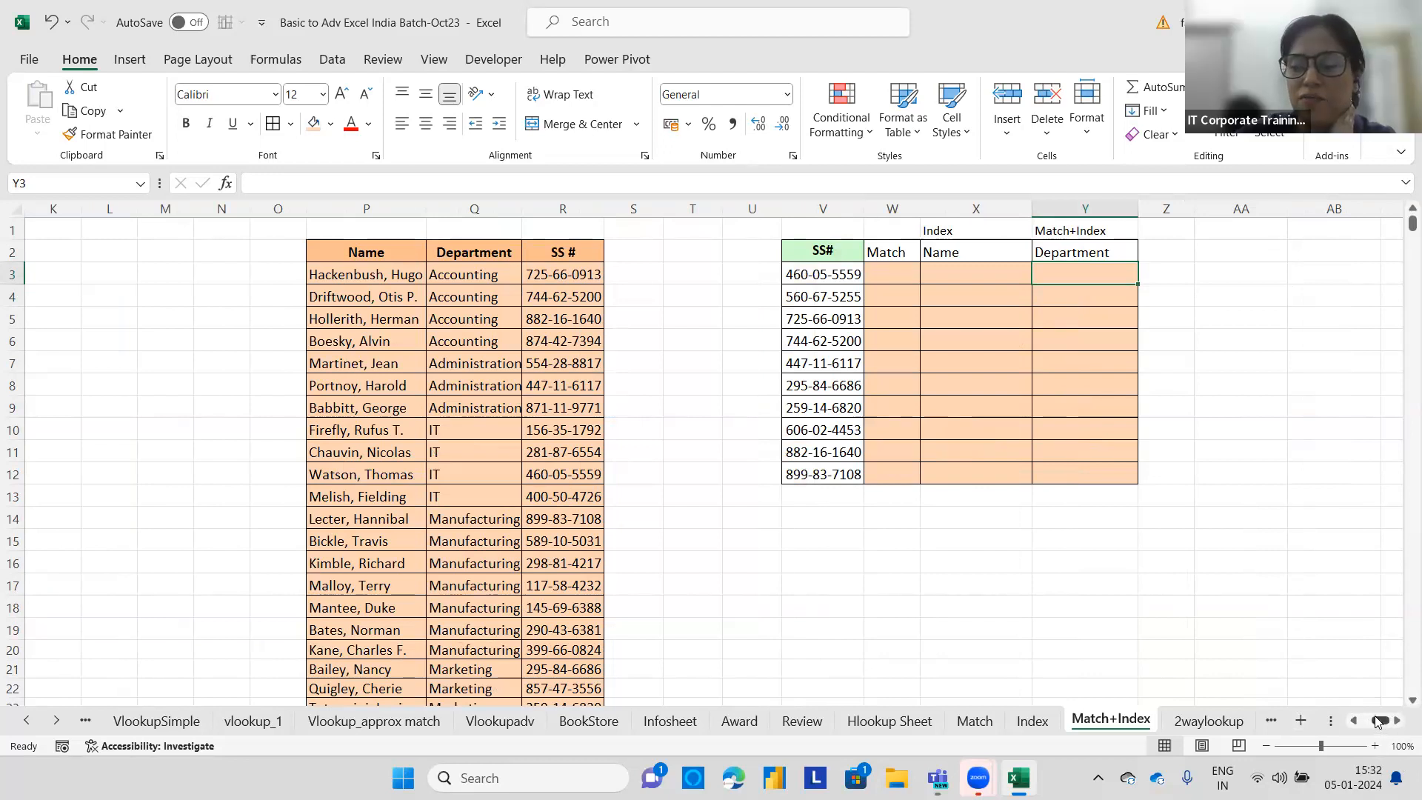
pyautogui.moveTo(1377, 721); pyautogui.dragTo(1396, 722)
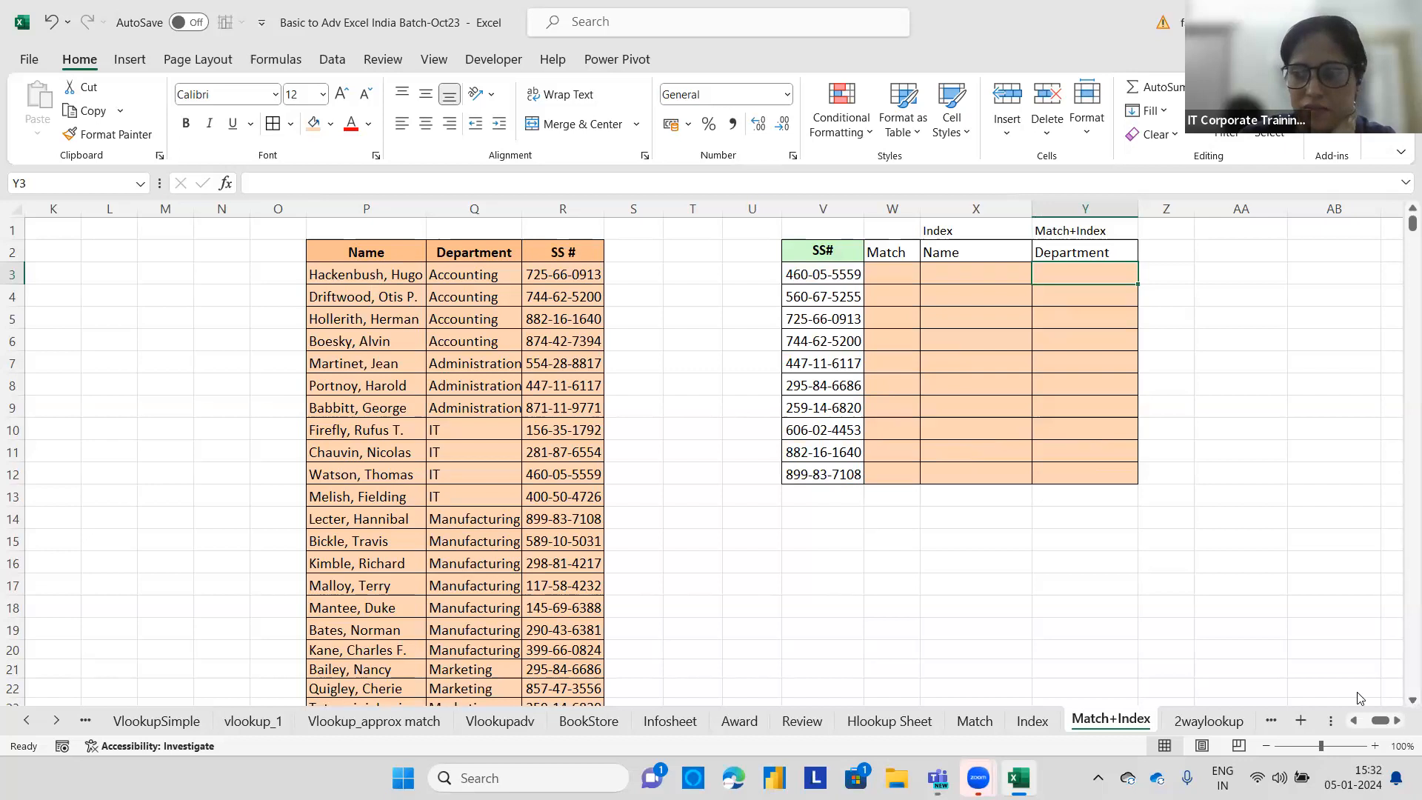
pyautogui.click(865, 586)
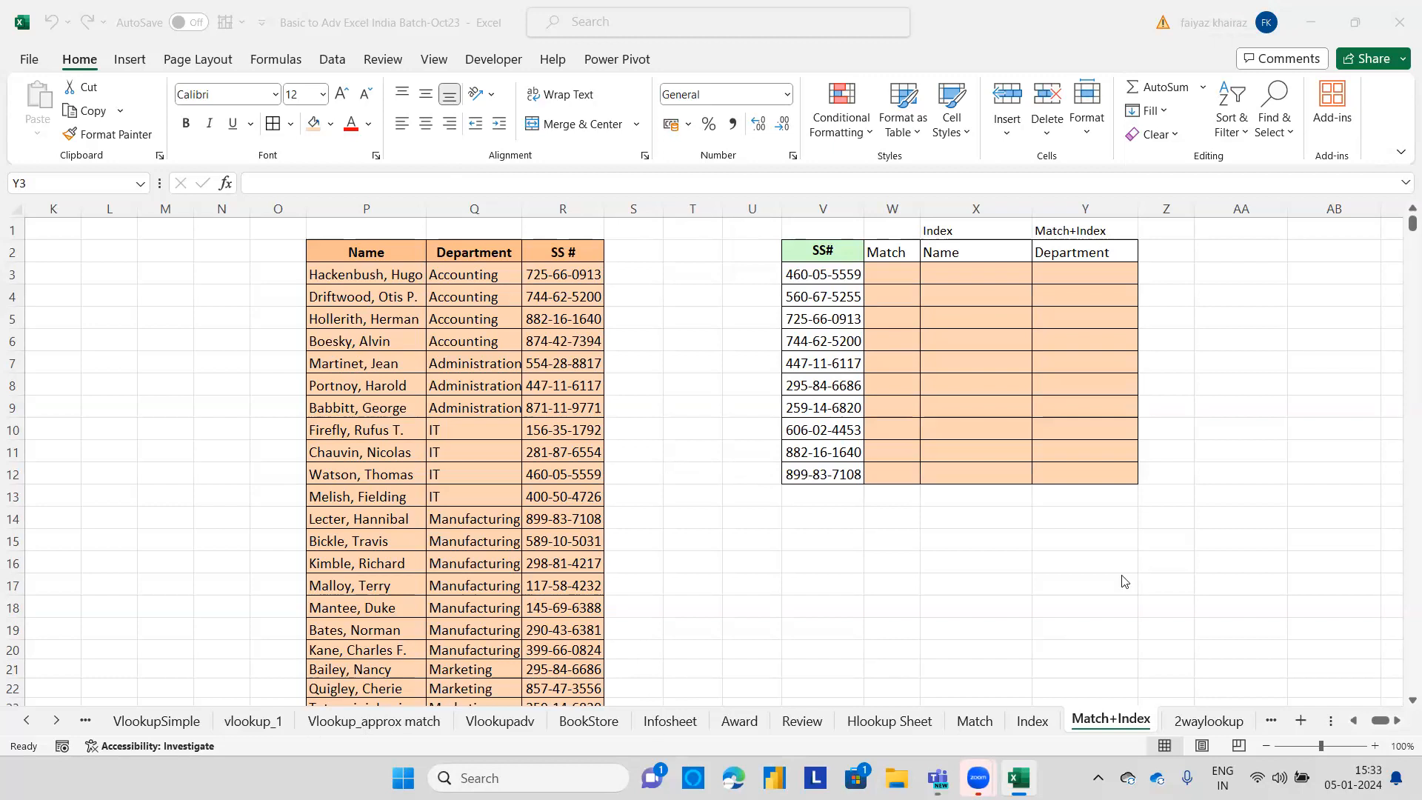
pyautogui.moveTo(1012, 774)
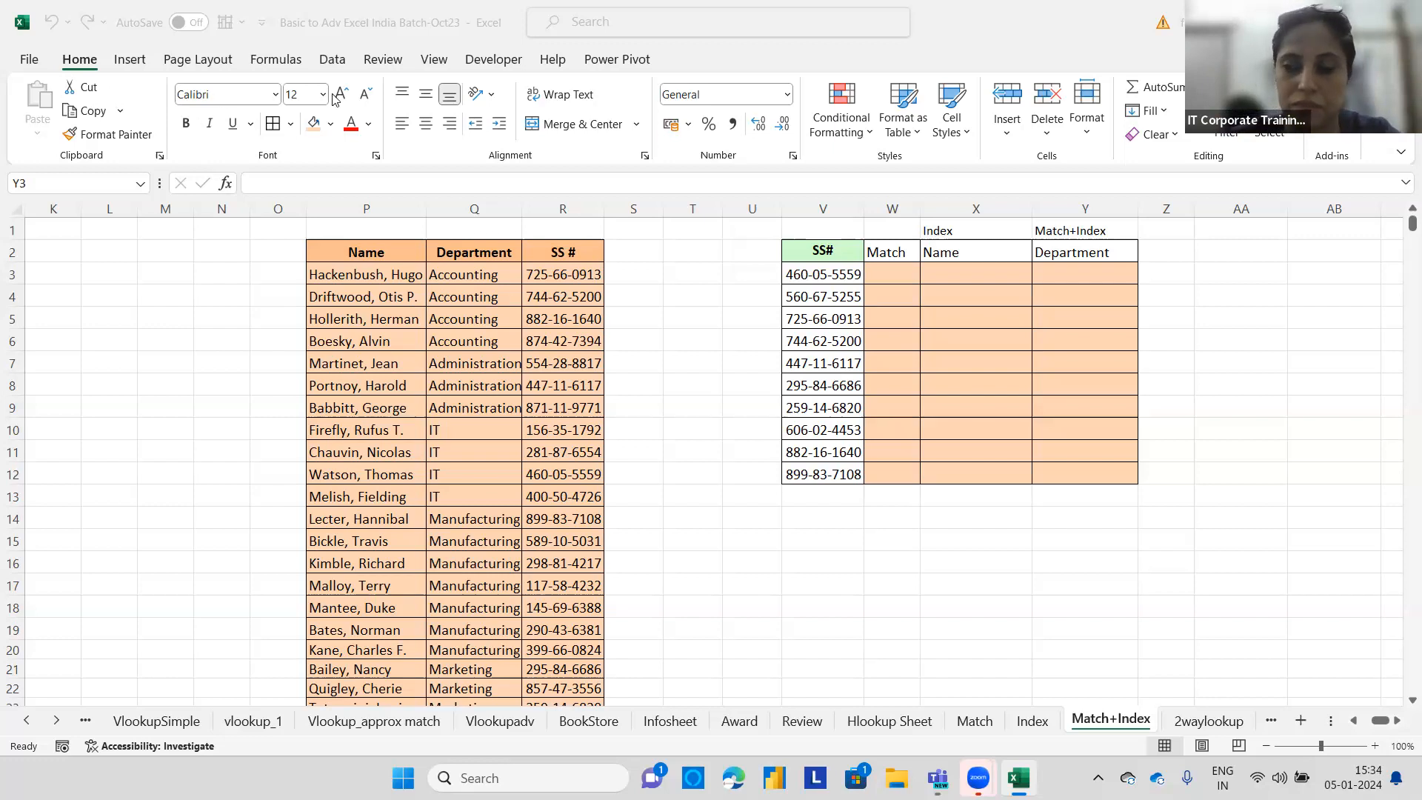
pyautogui.click(874, 271)
pyautogui.click(876, 271)
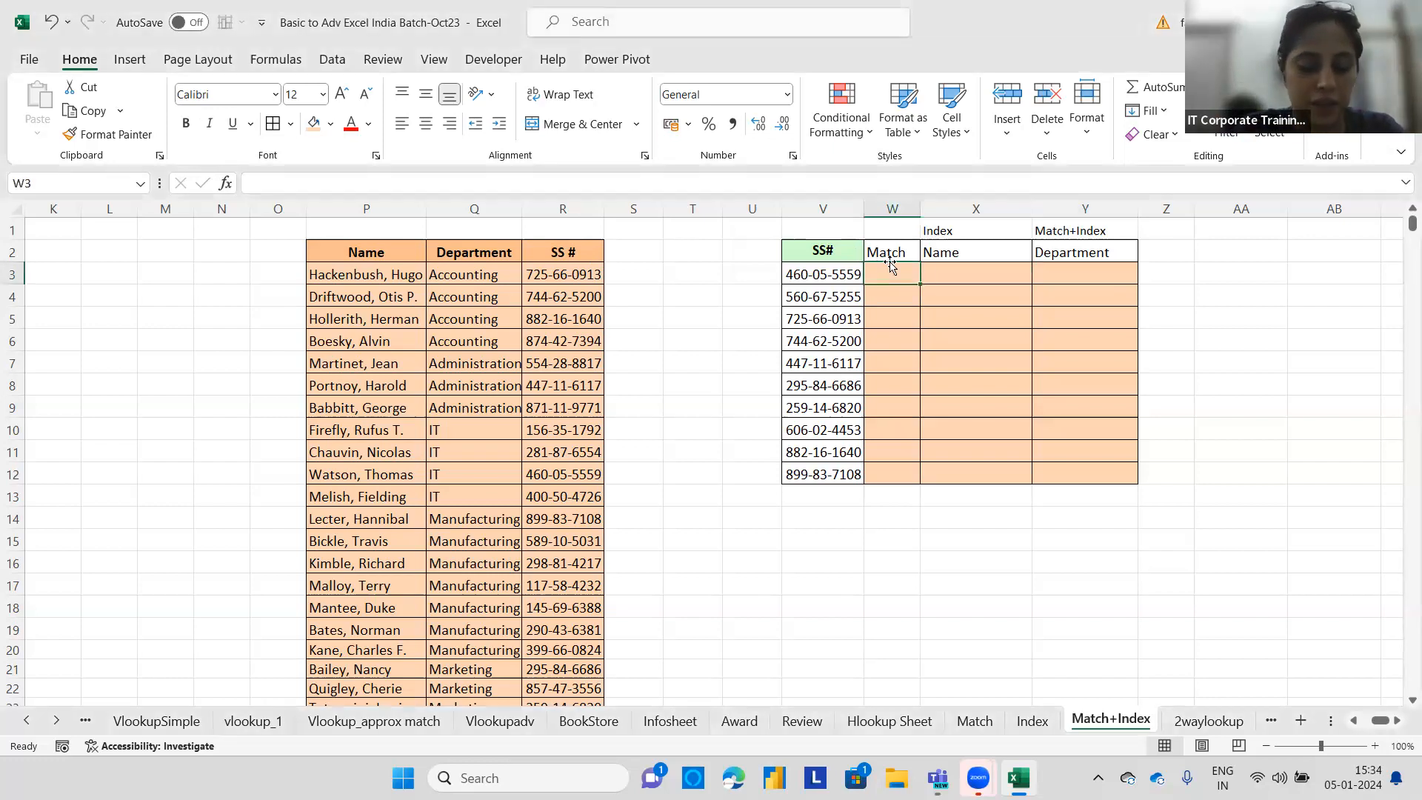
pyautogui.write('=')
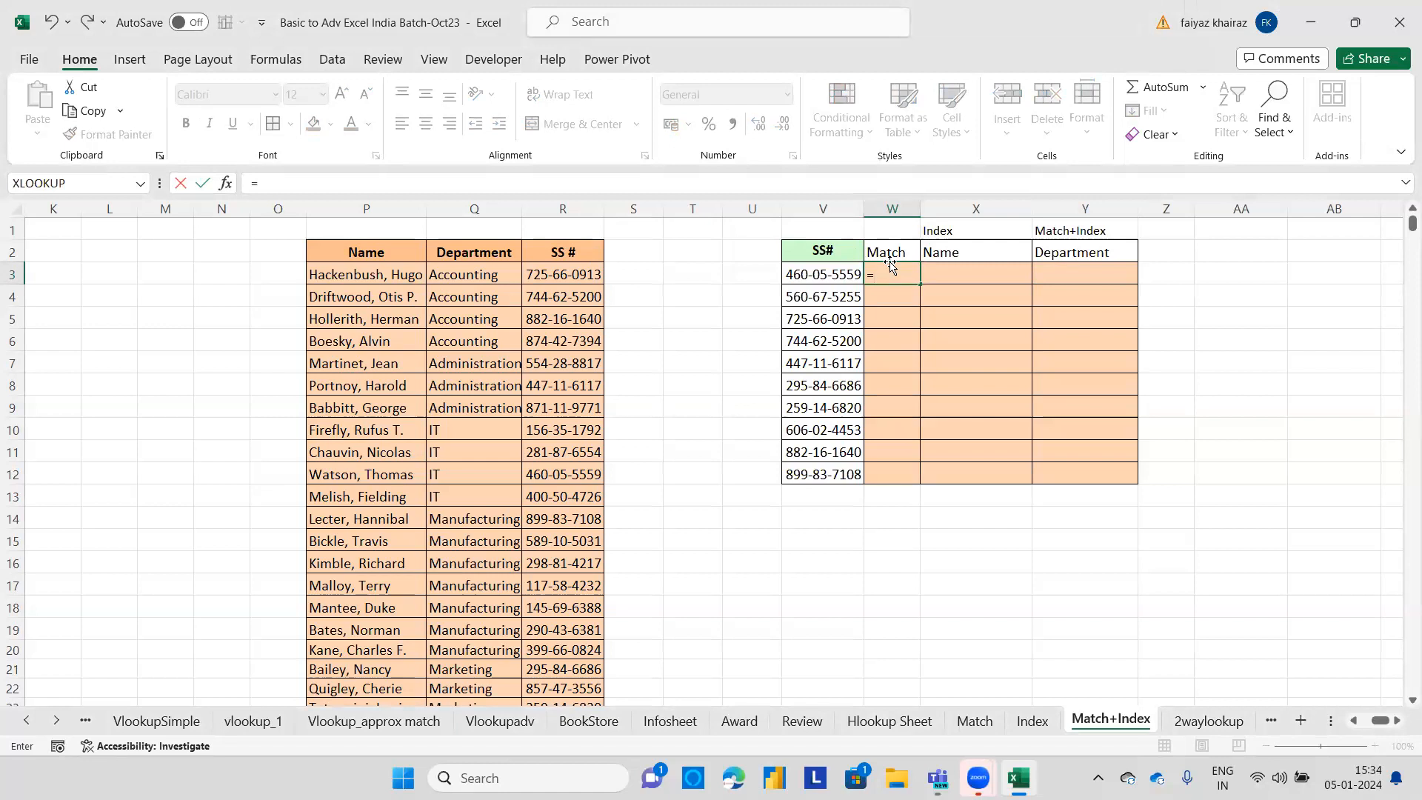
pyautogui.press('BackSpace')
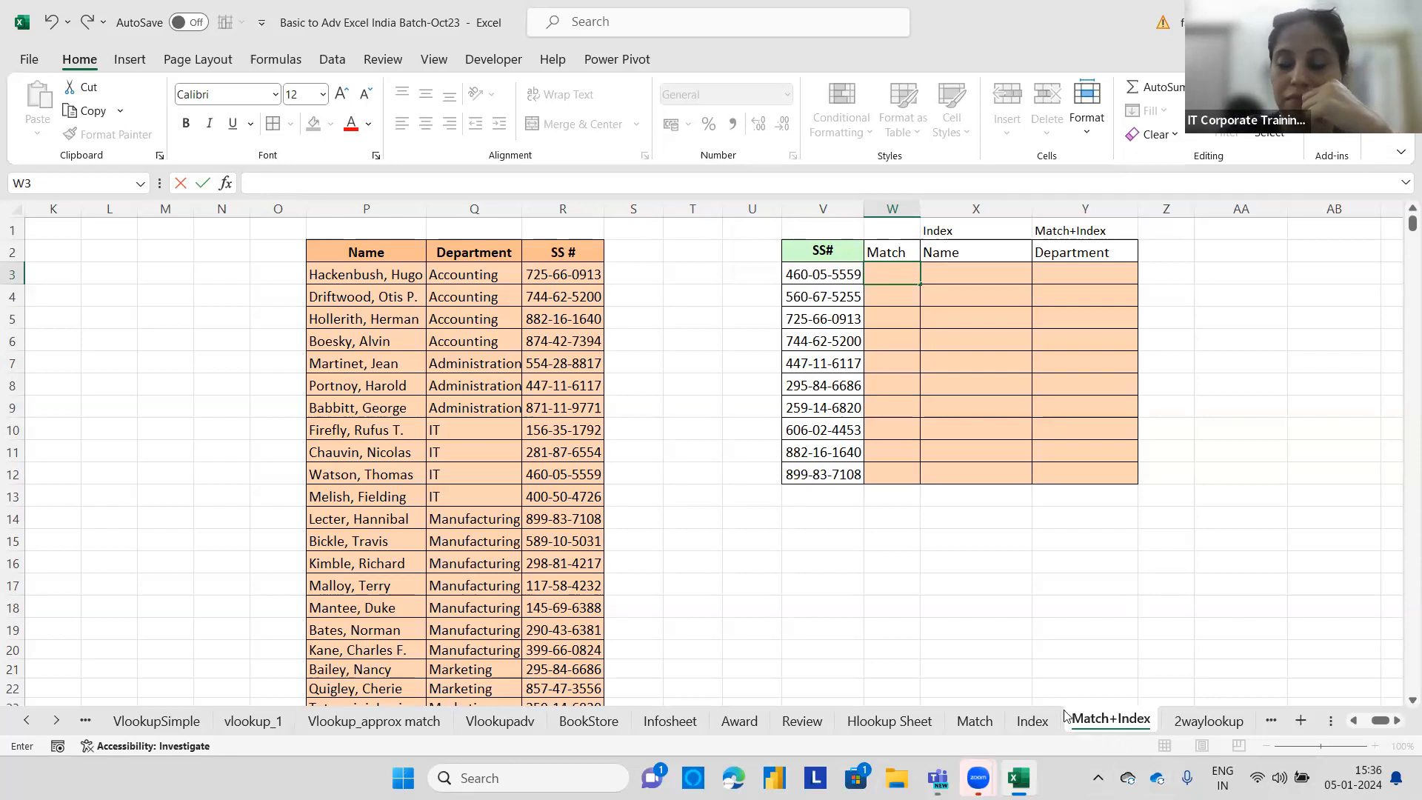
pyautogui.click(886, 433)
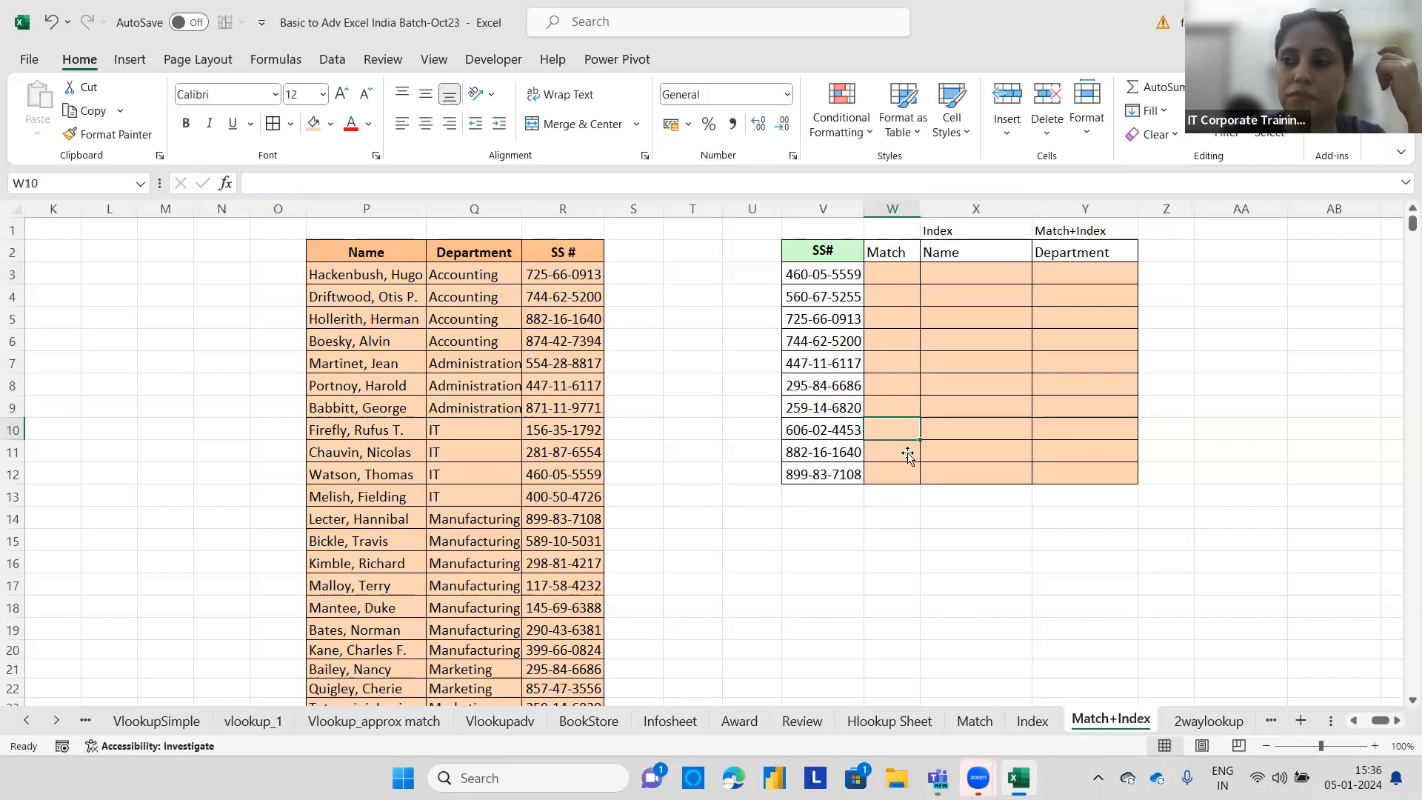
pyautogui.click(907, 448)
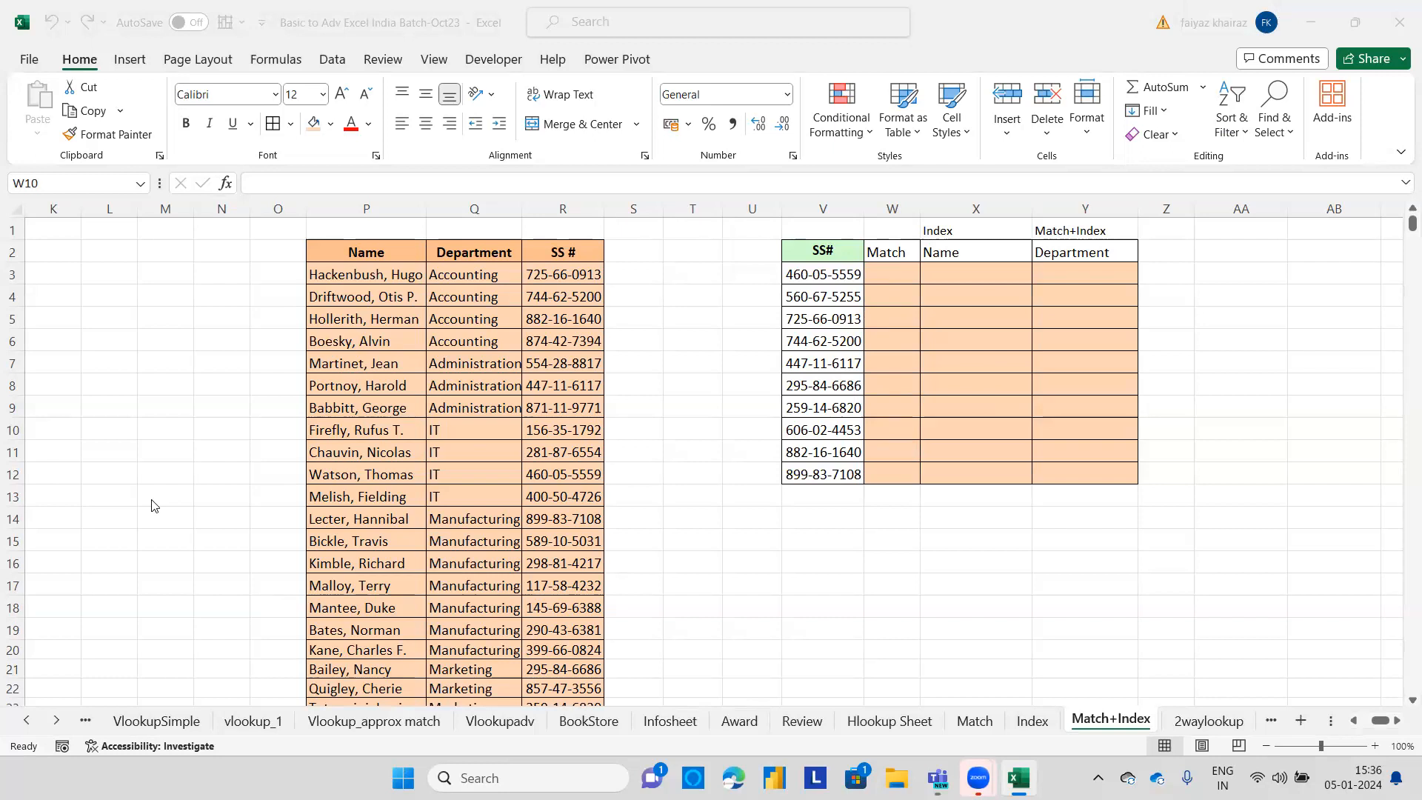
# Enter =MATCH(V3,R3:R32,0) in W3 for an exact SS# match and fill it down to W12.
pyautogui.click(899, 271)
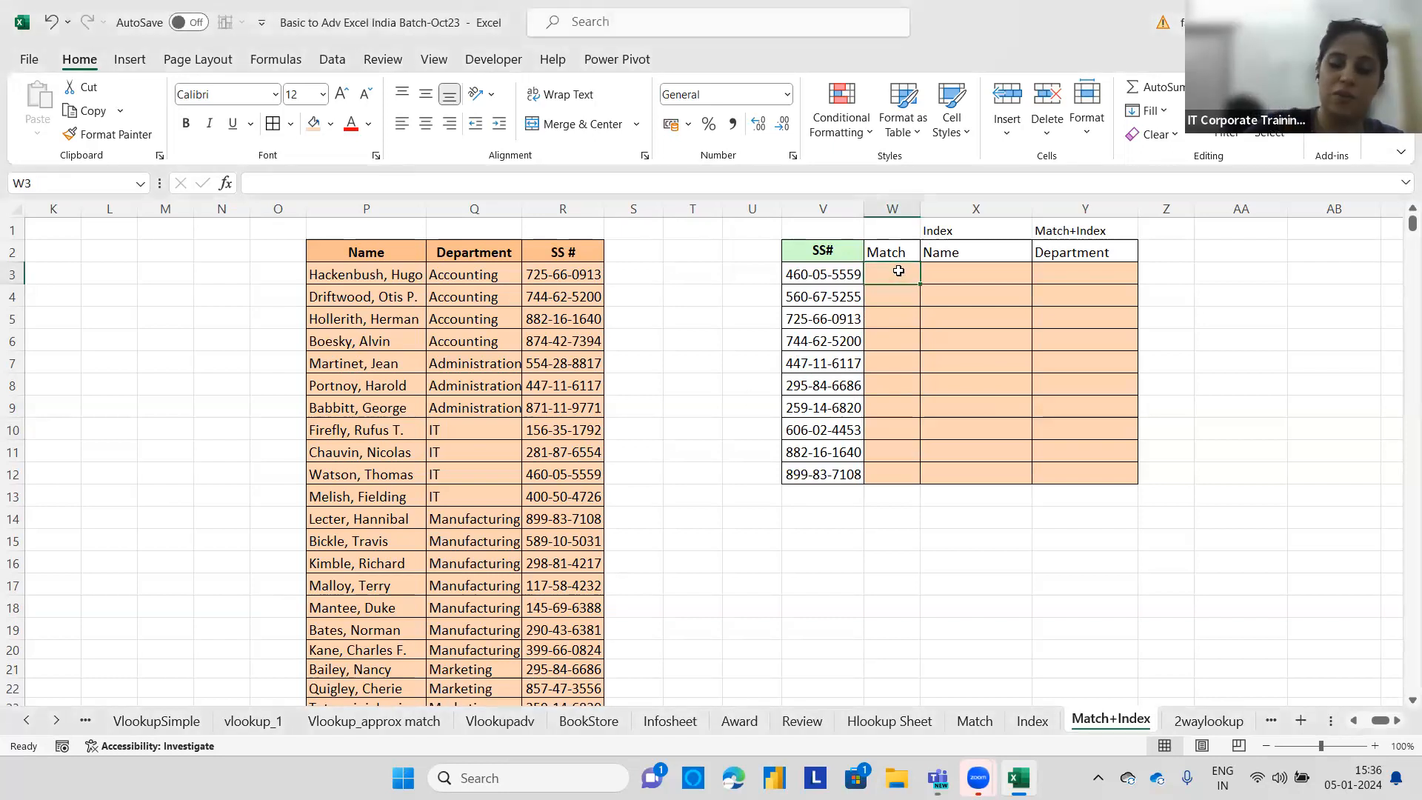
pyautogui.write('=')
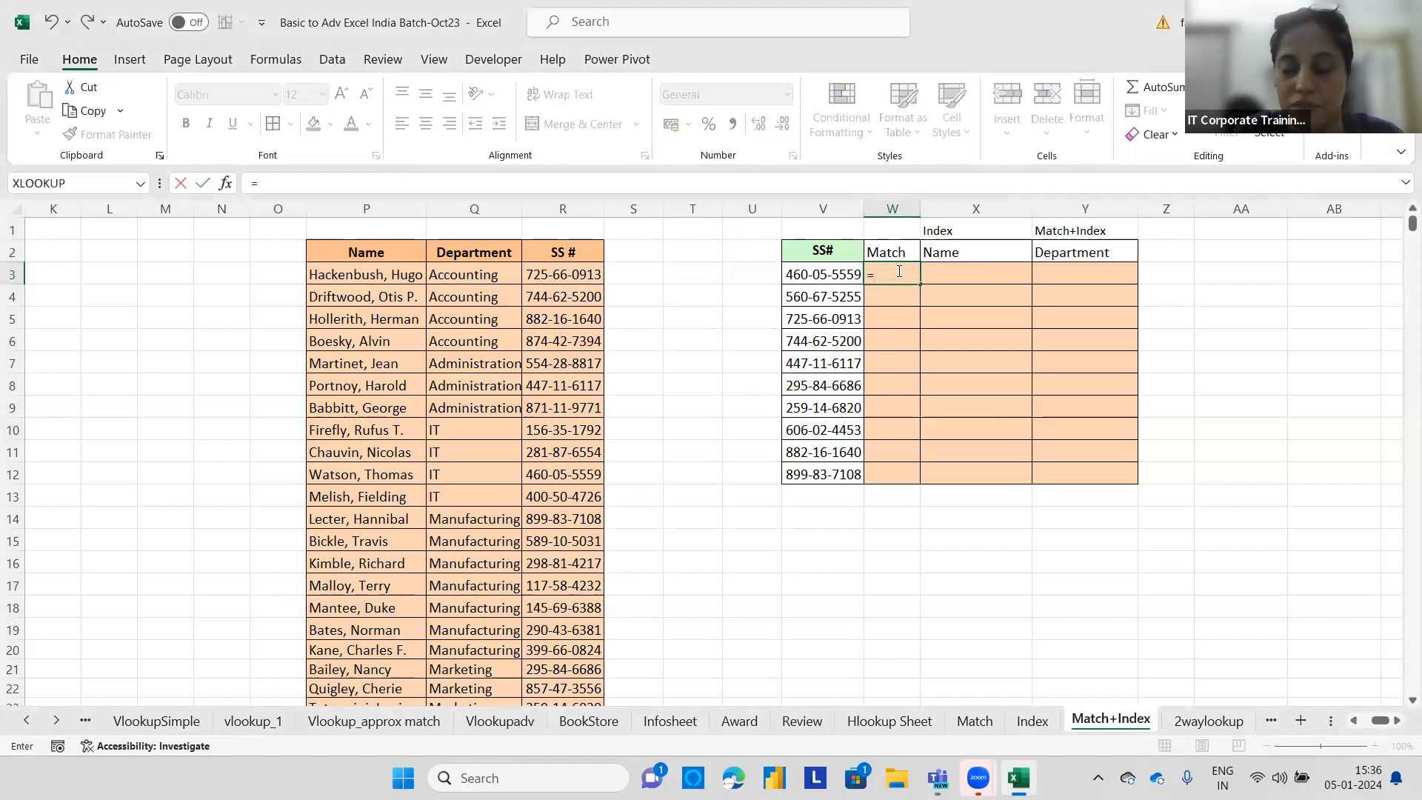
pyautogui.write('mat')
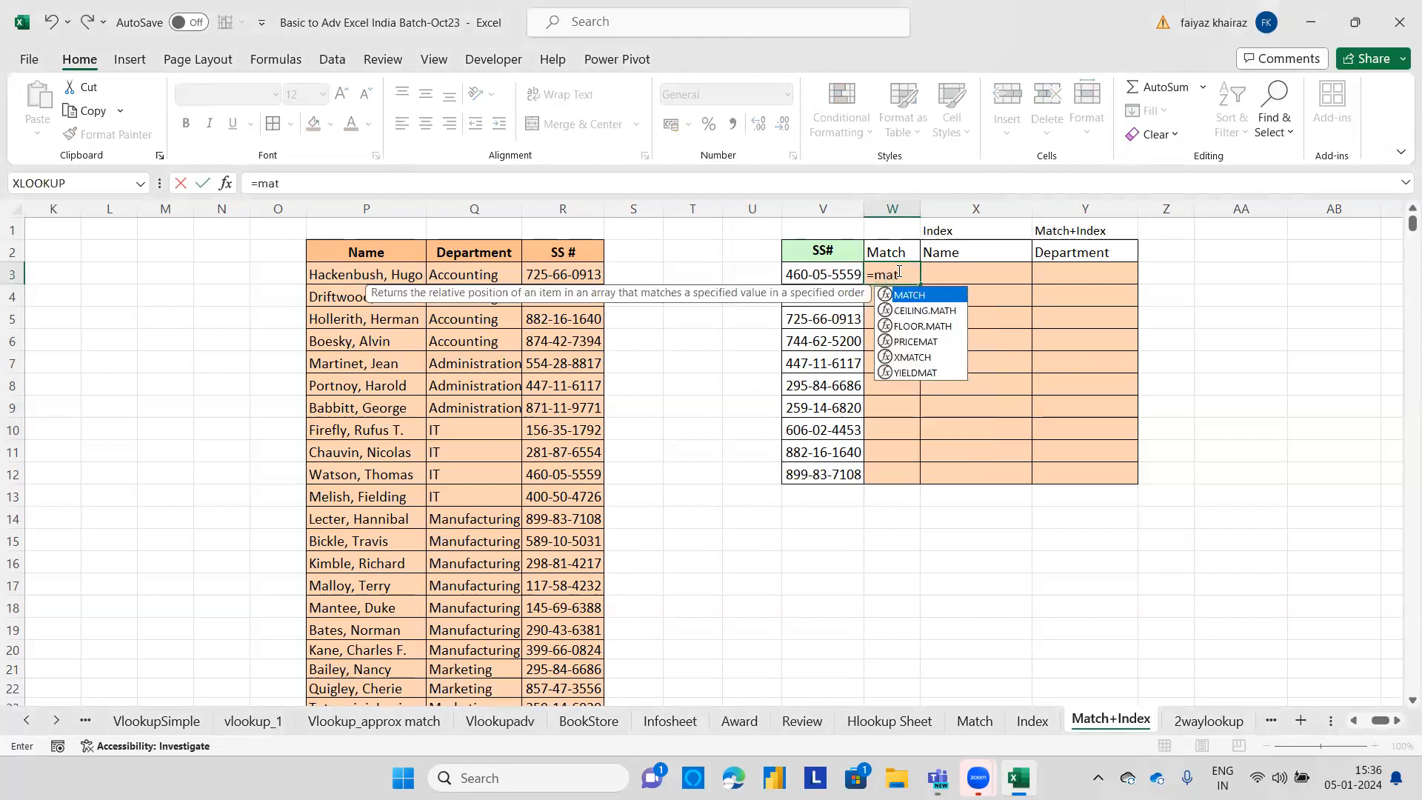
pyautogui.write('ch(')
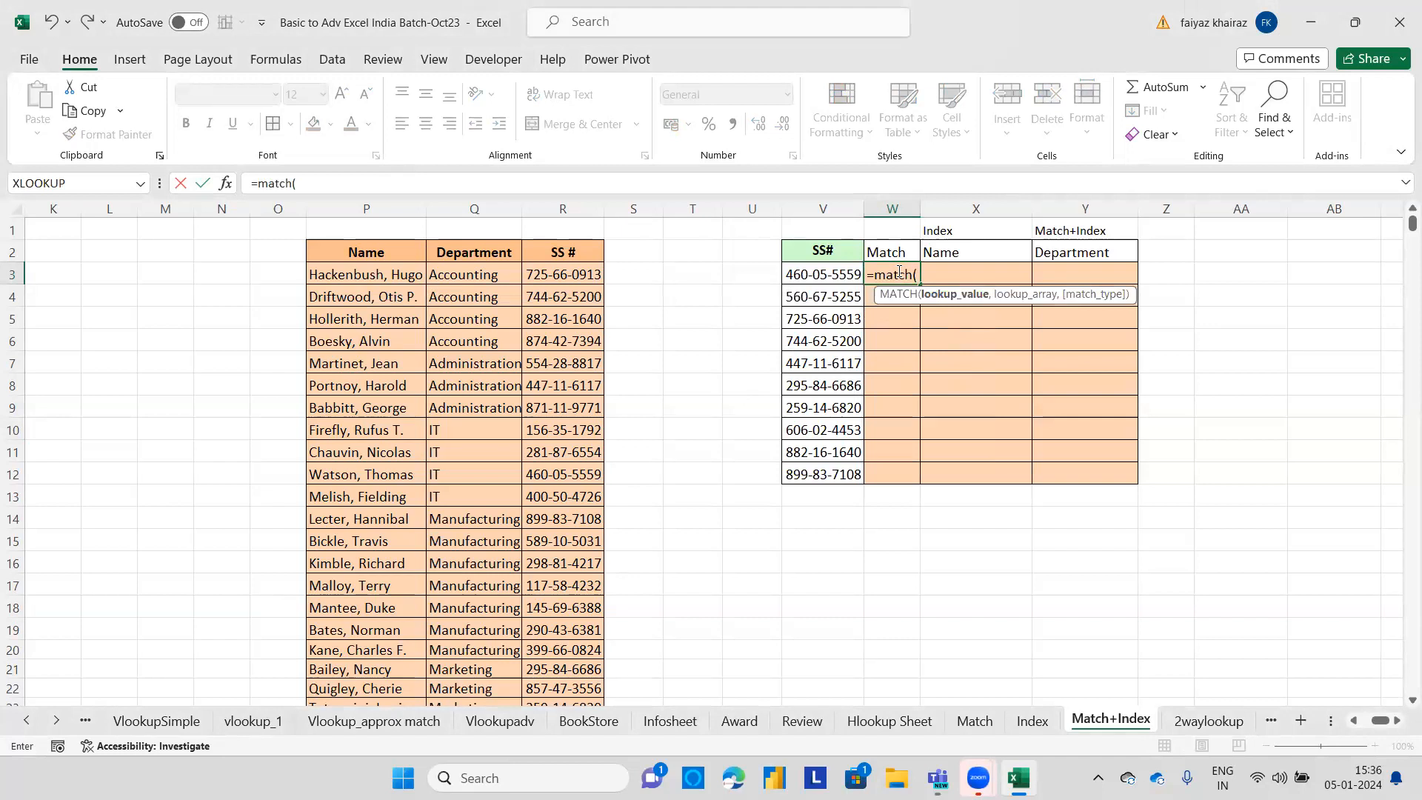
pyautogui.click(833, 277)
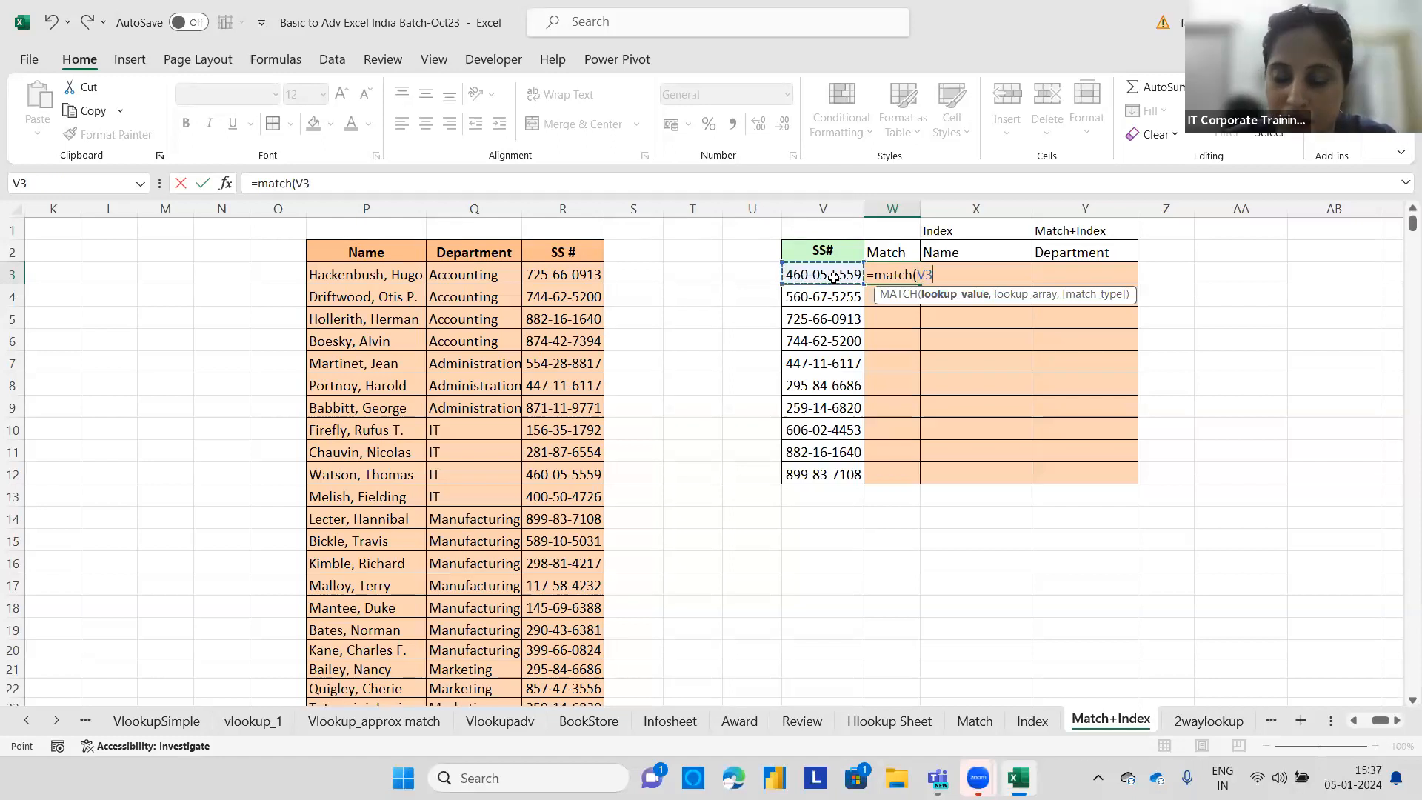
pyautogui.write(',')
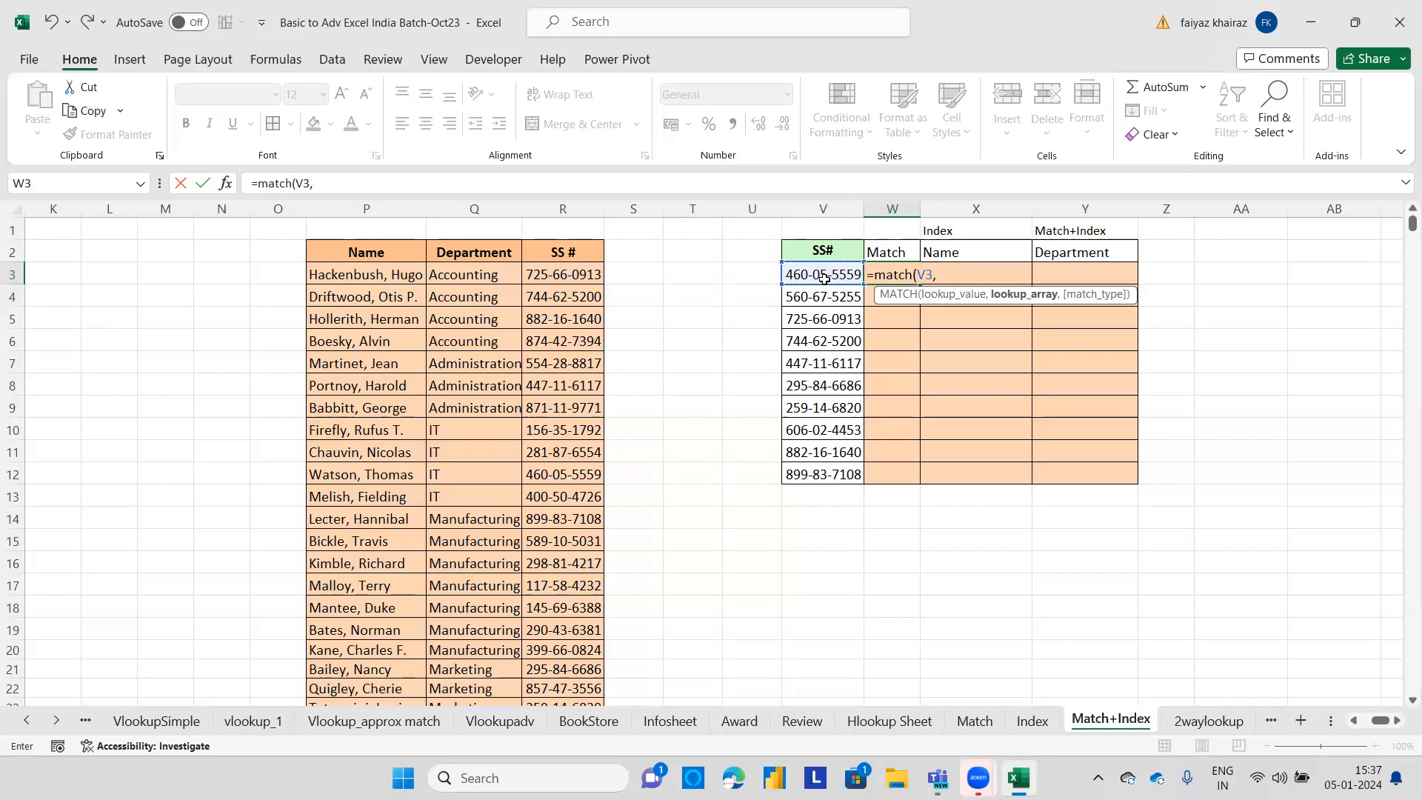
pyautogui.click(545, 274)
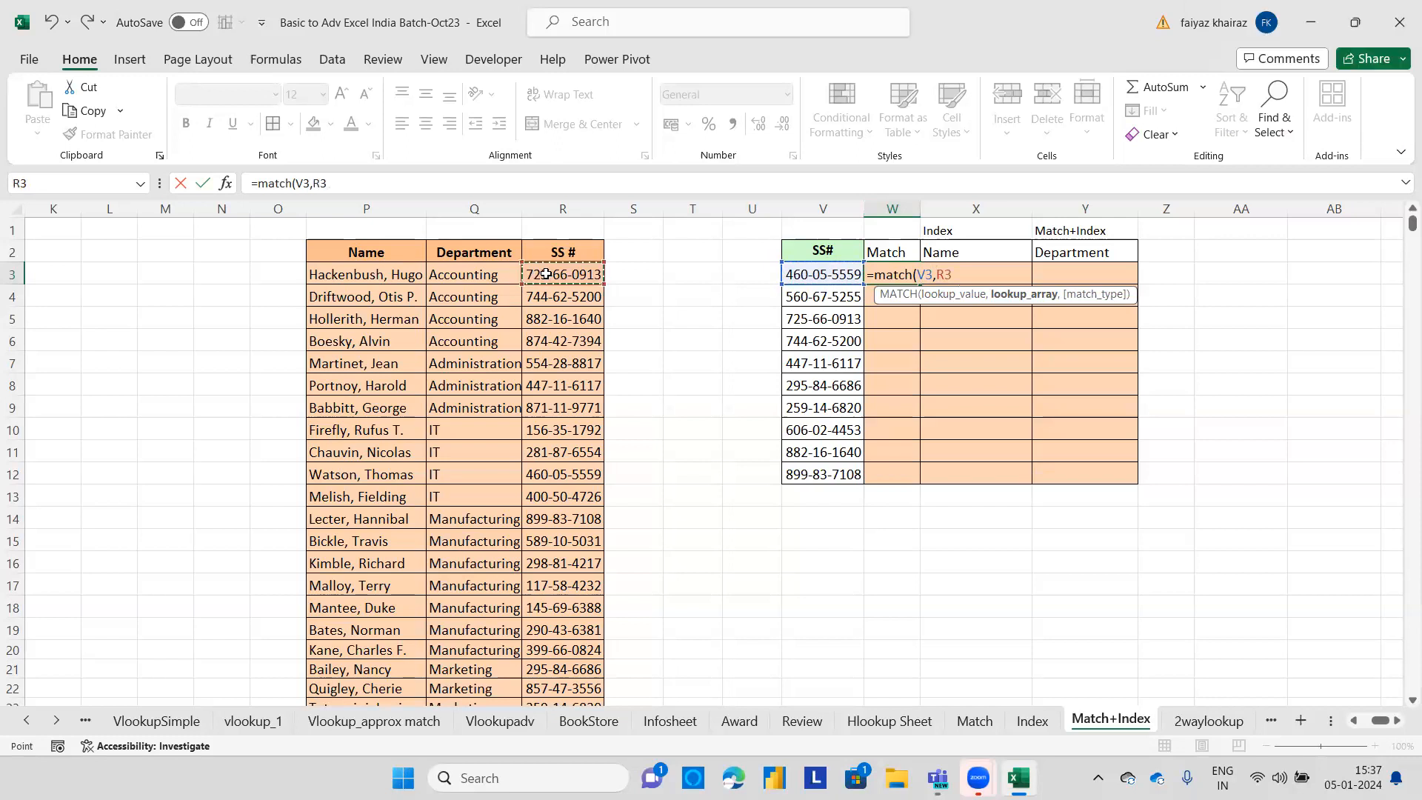
pyautogui.hotkey('ctrl', 'shift', 'Down')
pyautogui.scroll(3, 548, 274)
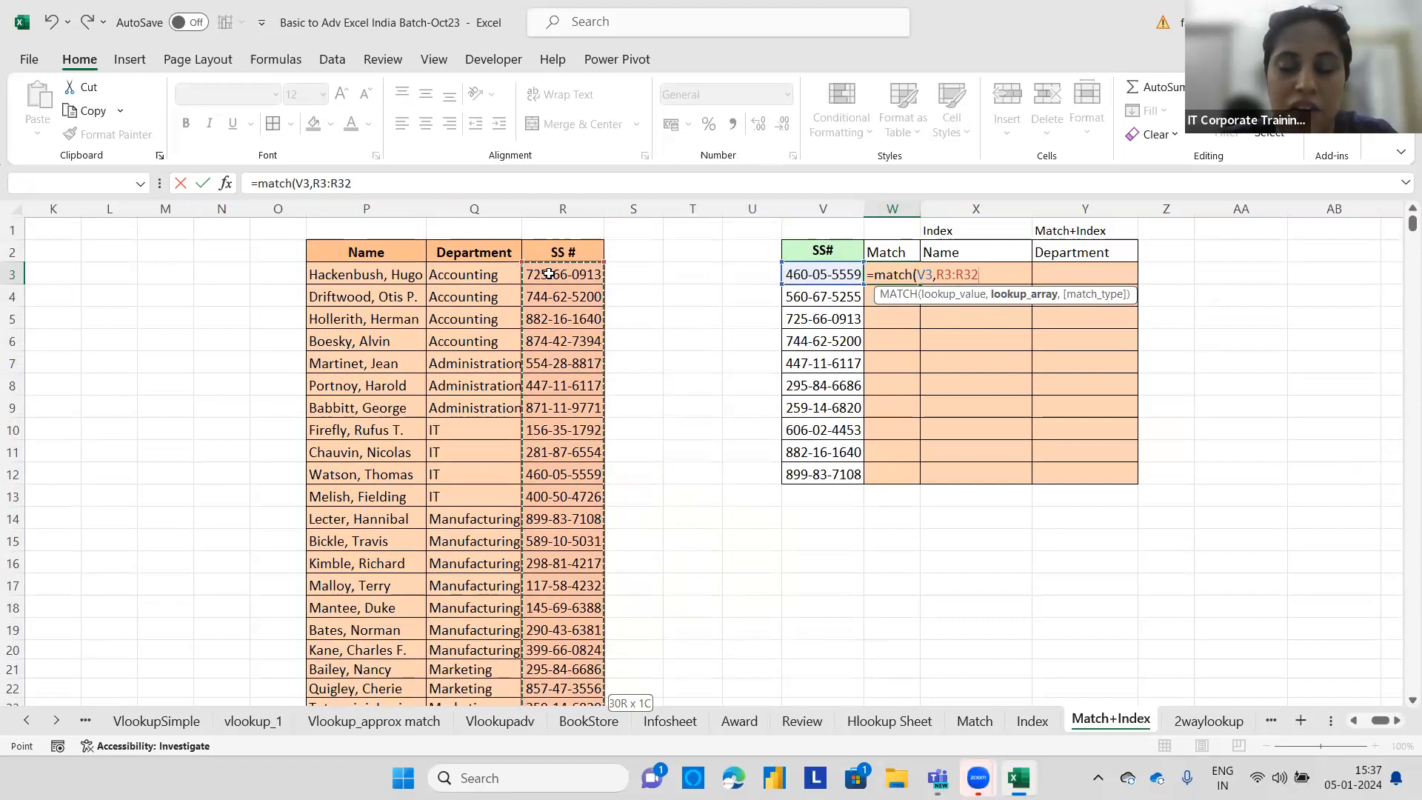
pyautogui.write(',0')
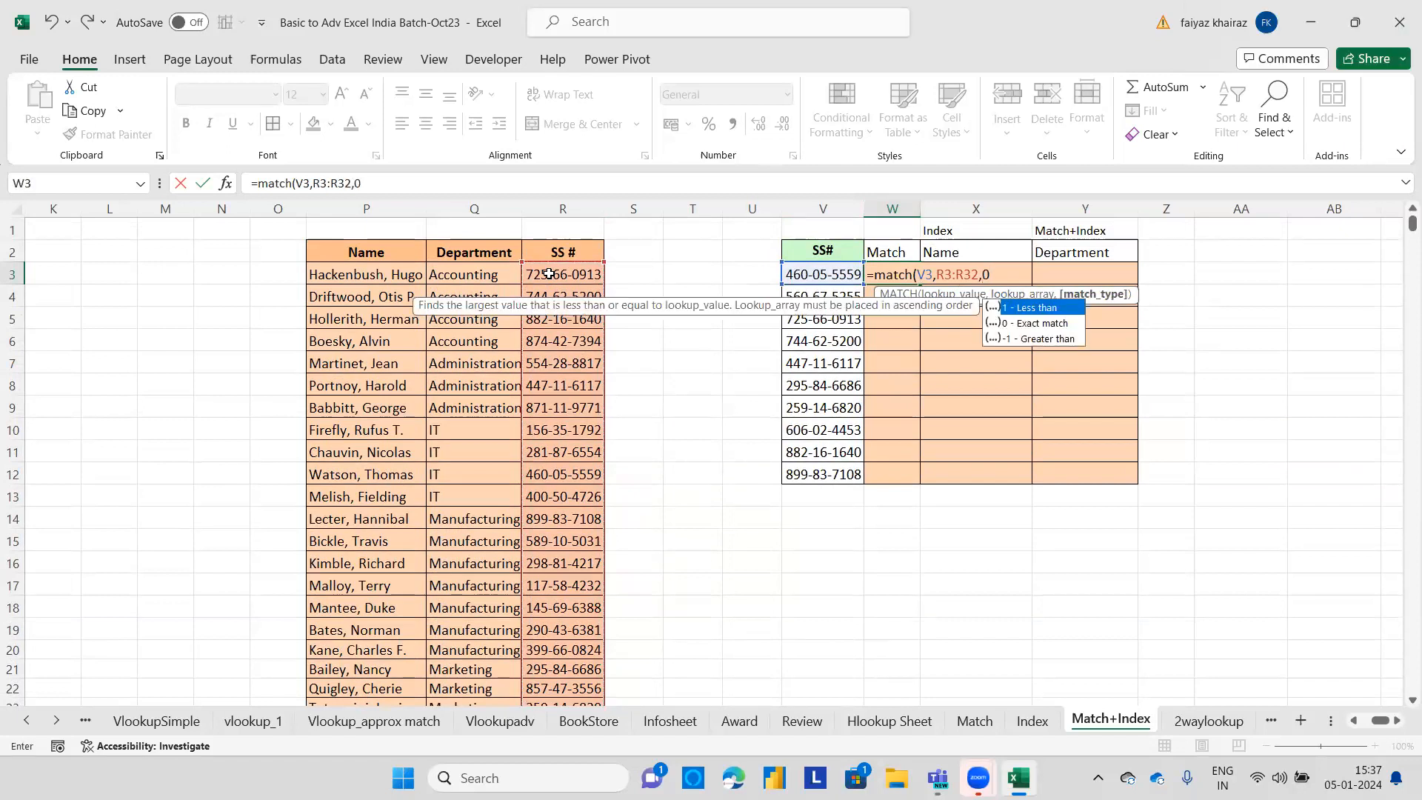
pyautogui.press('Return')
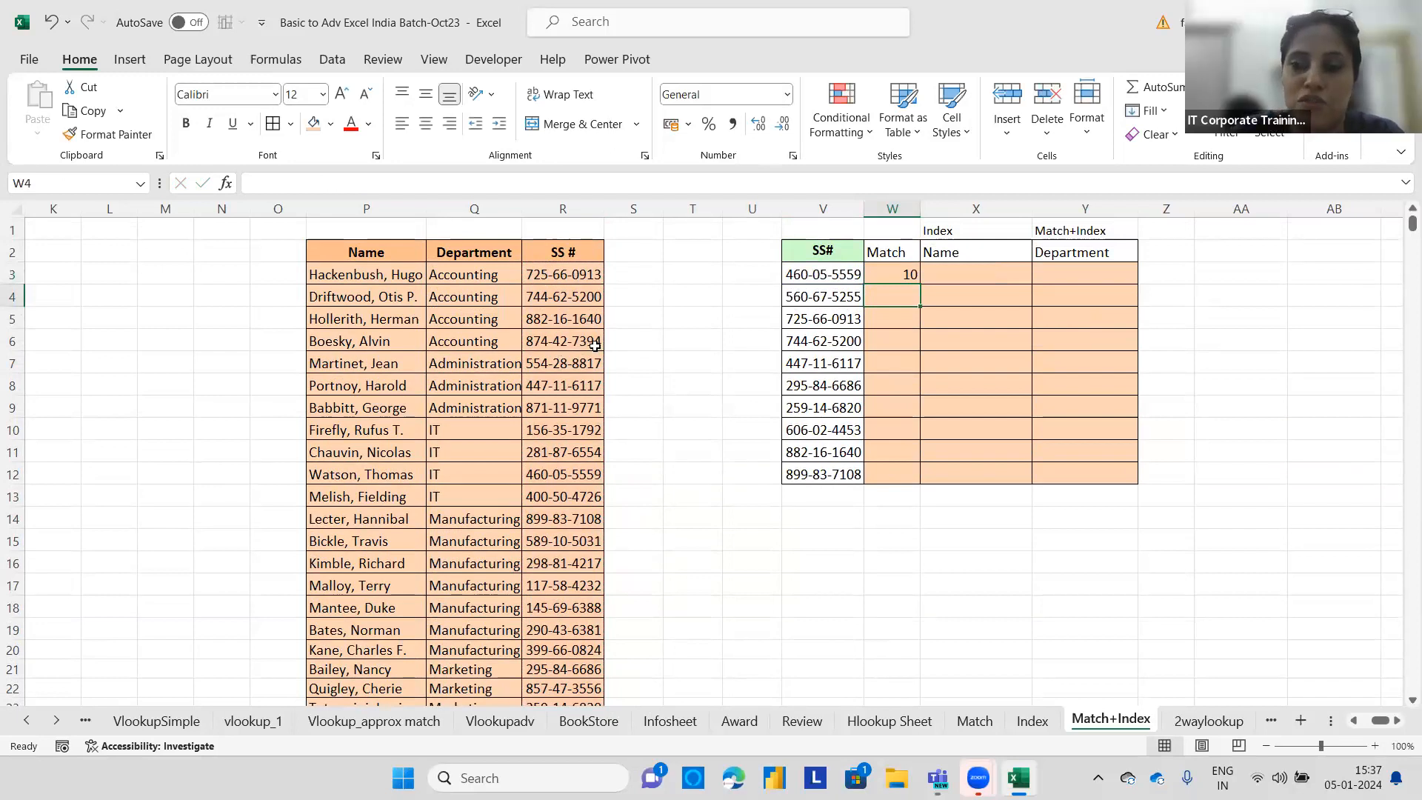
pyautogui.click(895, 271)
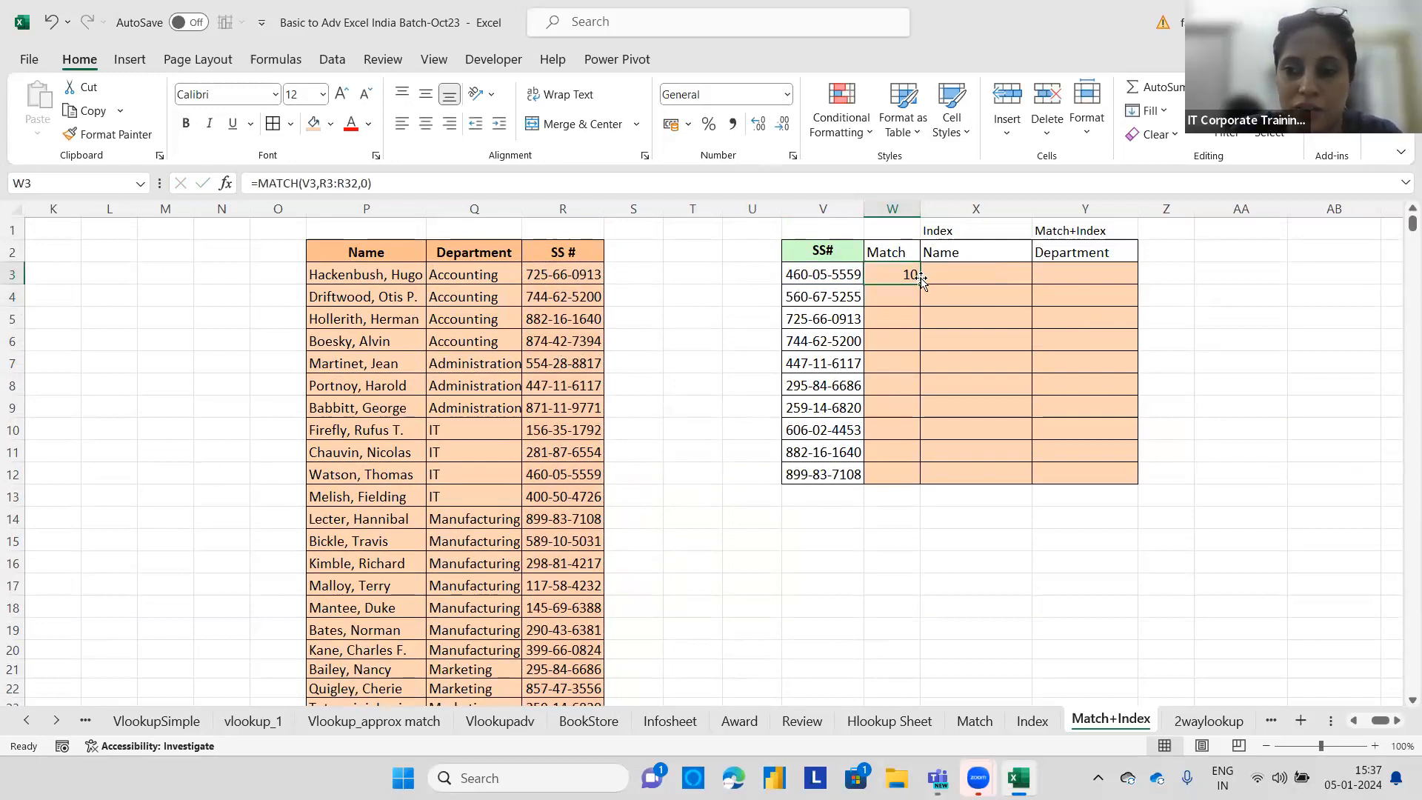
pyautogui.doubleClick(920, 280)
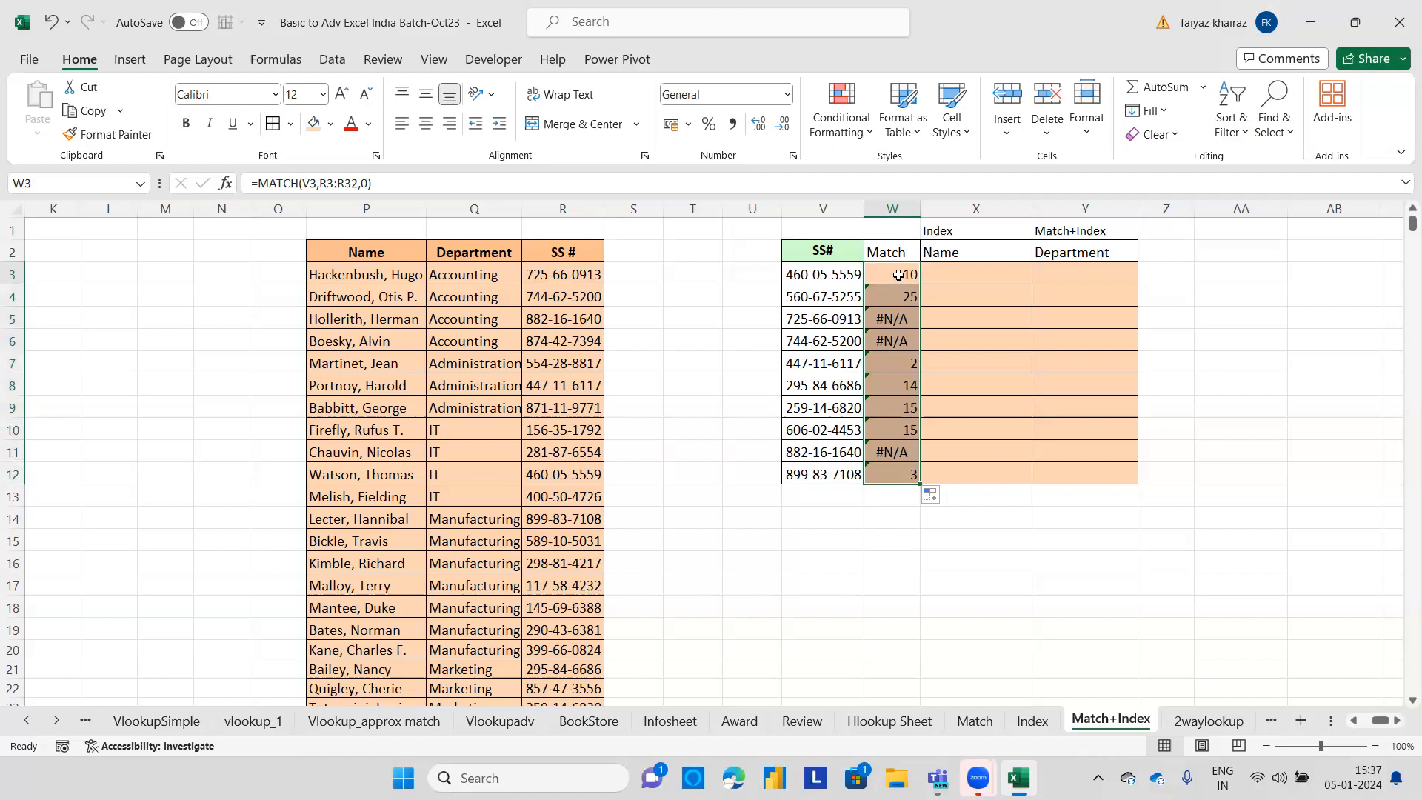
# Make the MATCH lookup range in W3 absolute as $R$3:$R$32 and refill the formula down to W12.
pyautogui.doubleClick(911, 274)
pyautogui.moveTo(987, 274); pyautogui.dragTo(945, 274)
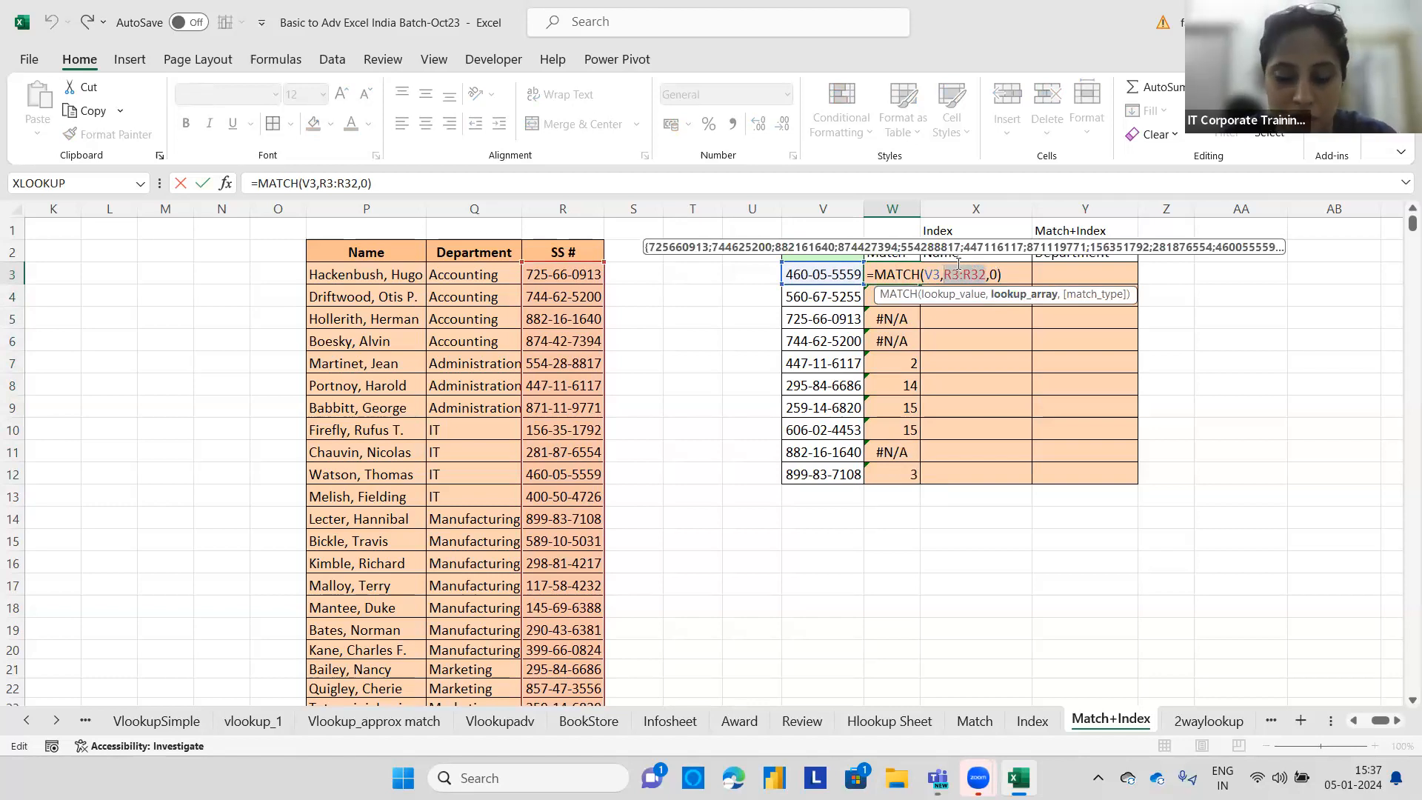
pyautogui.press('F4')
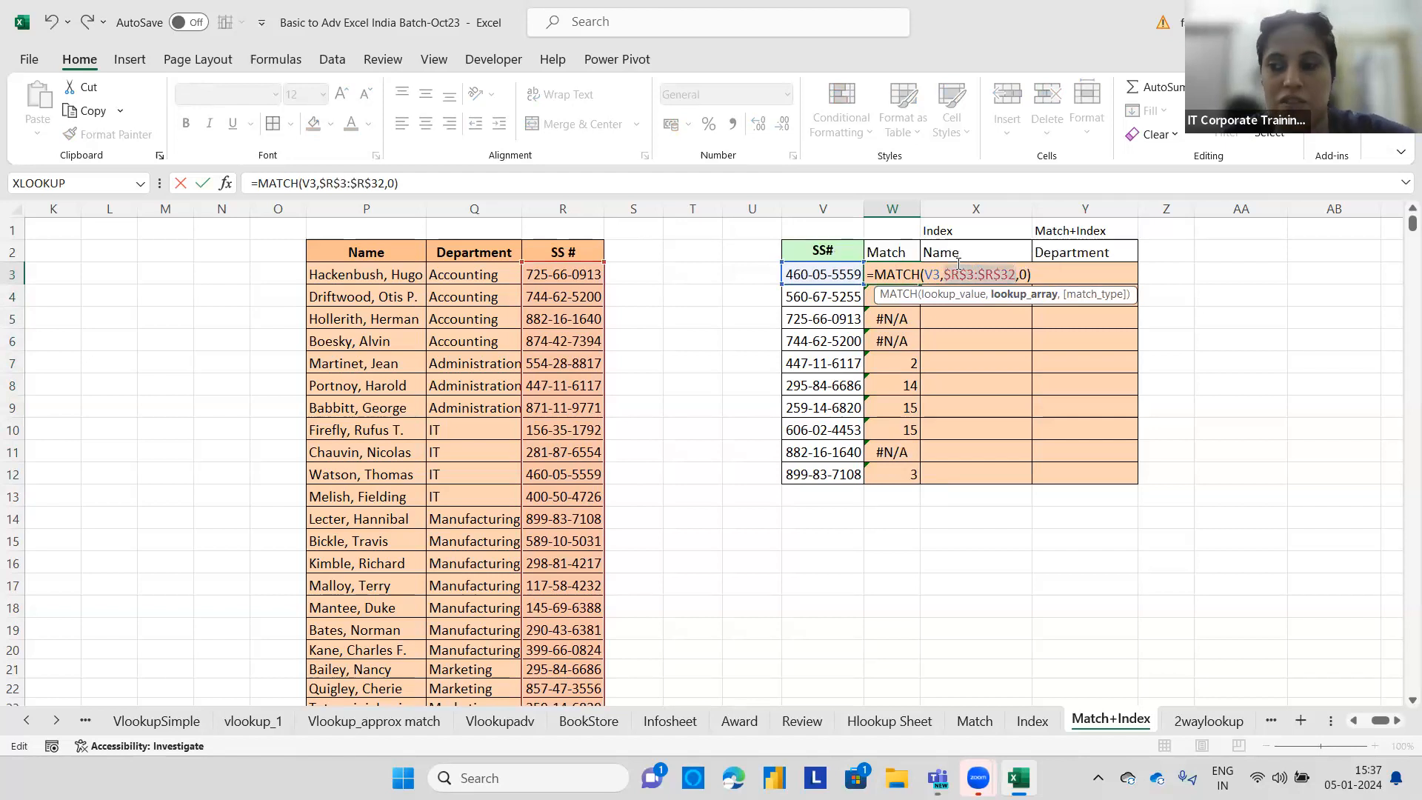
pyautogui.press('Return')
pyautogui.click(905, 274)
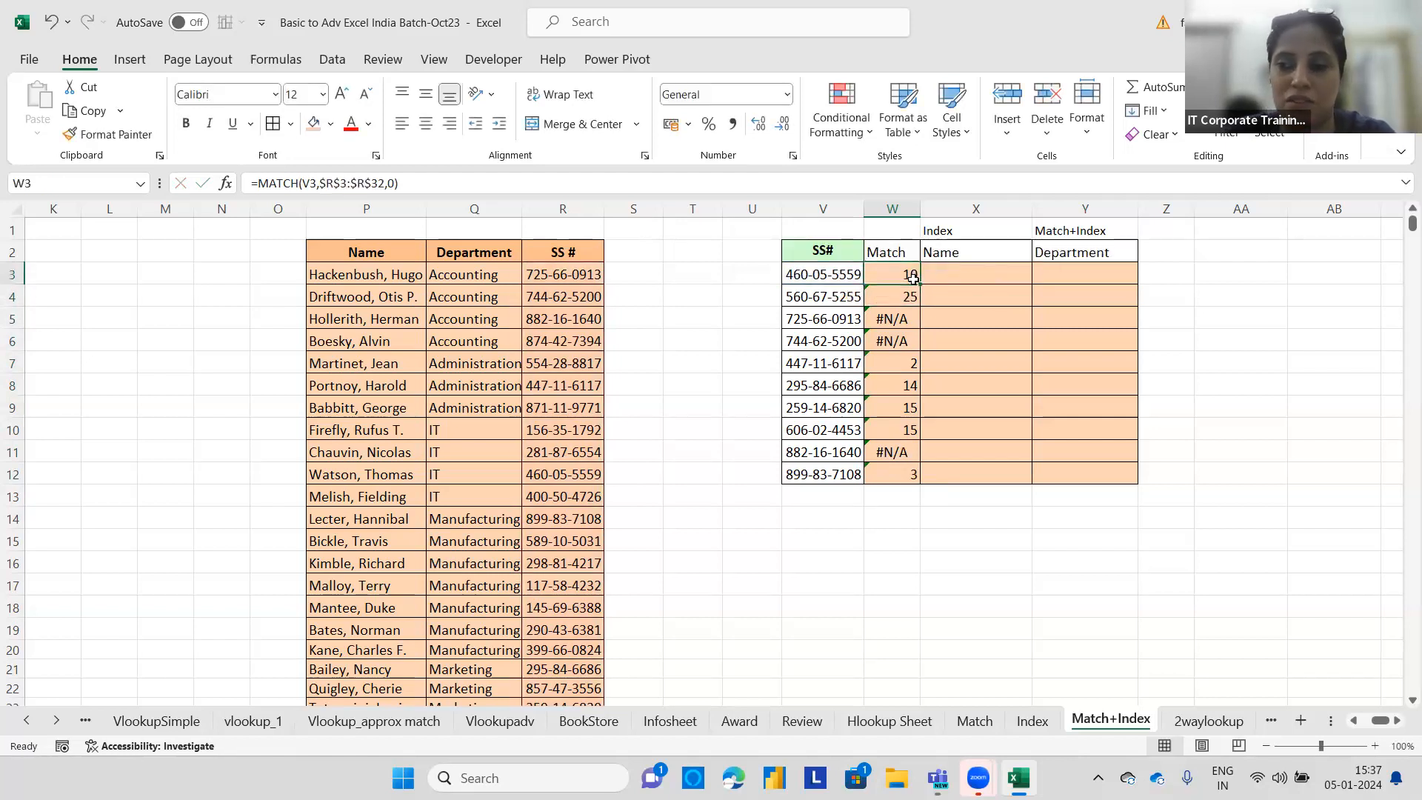
pyautogui.doubleClick(919, 284)
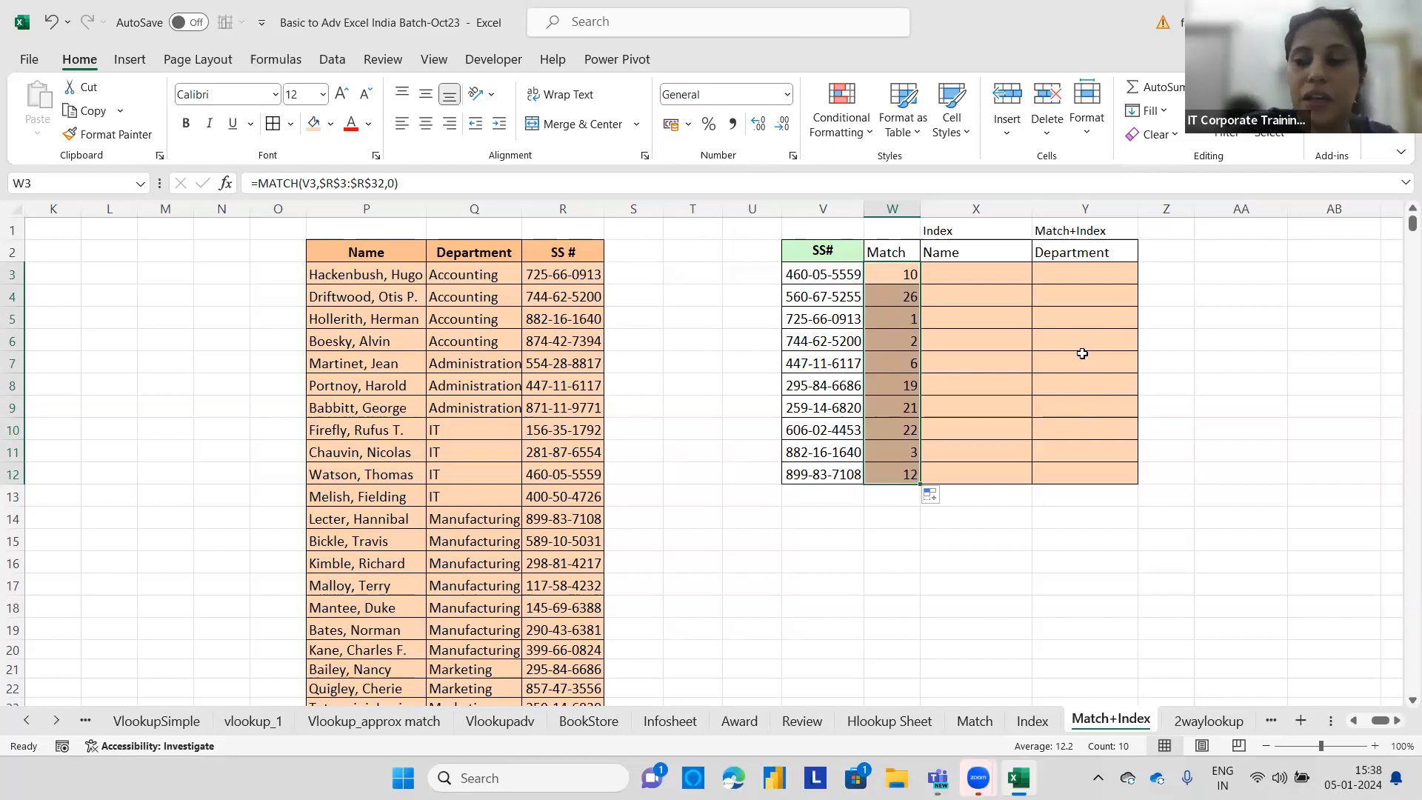
# Enter =index(P3:P32,W3) in X3 to return the name at the matched position.
pyautogui.click(975, 277)
pyautogui.write('=')
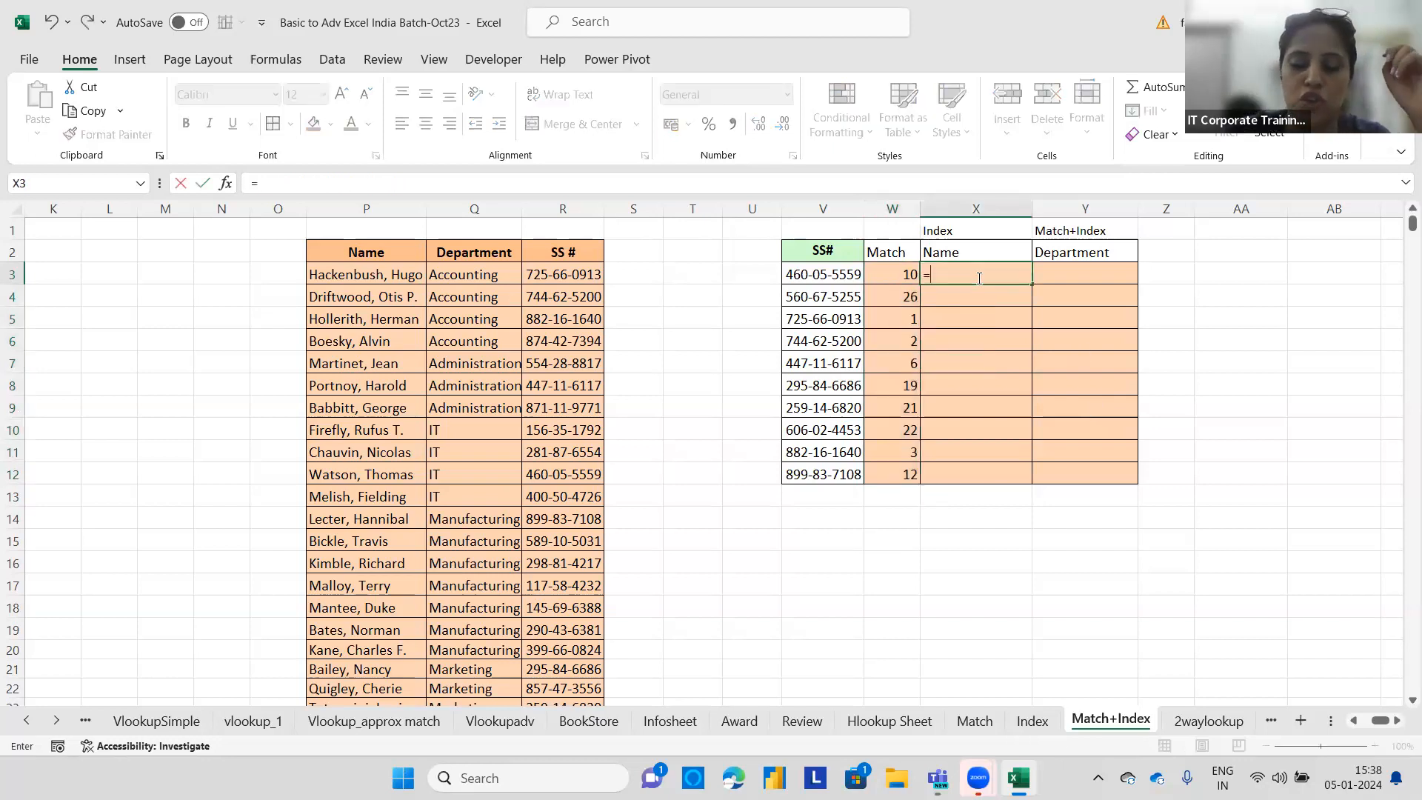
pyautogui.write('index')
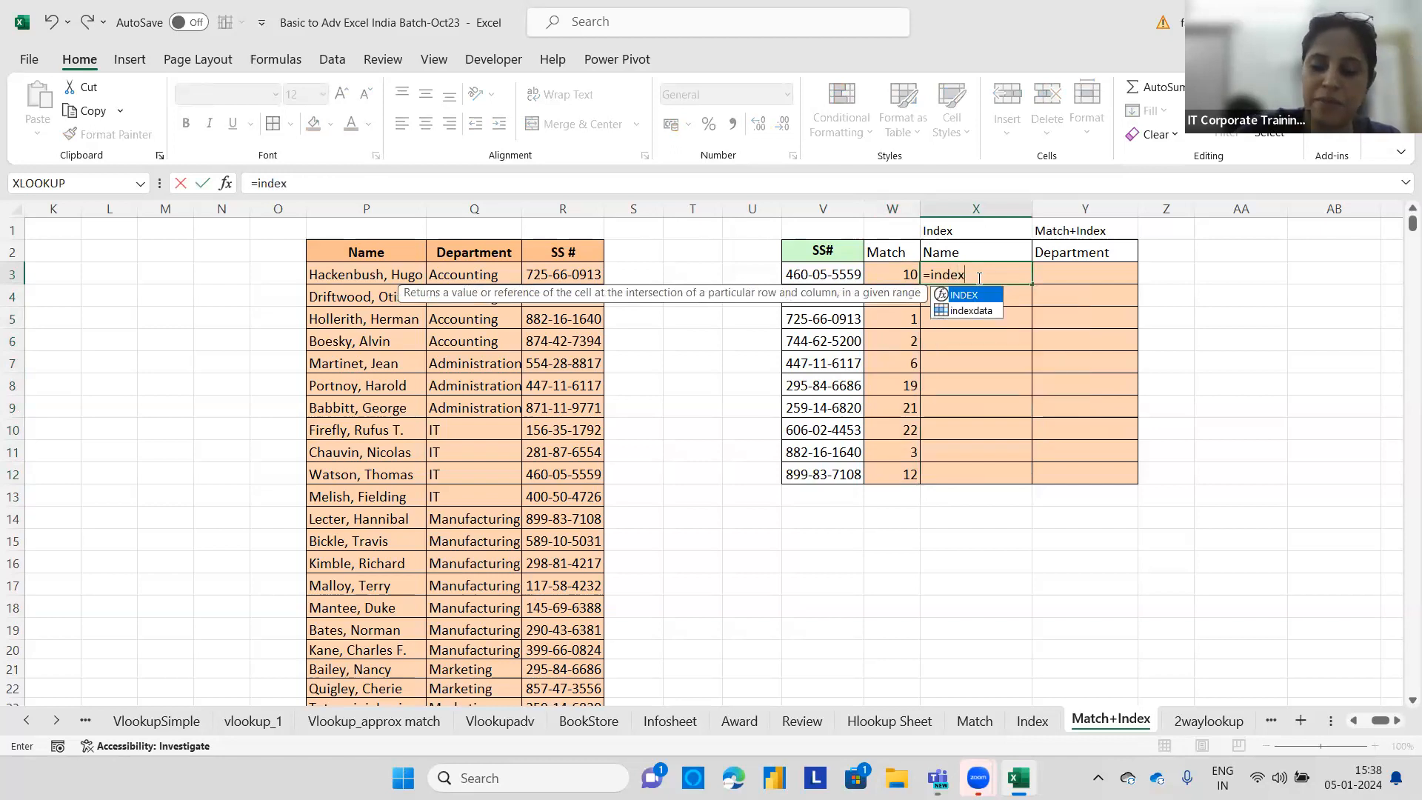
pyautogui.write('(')
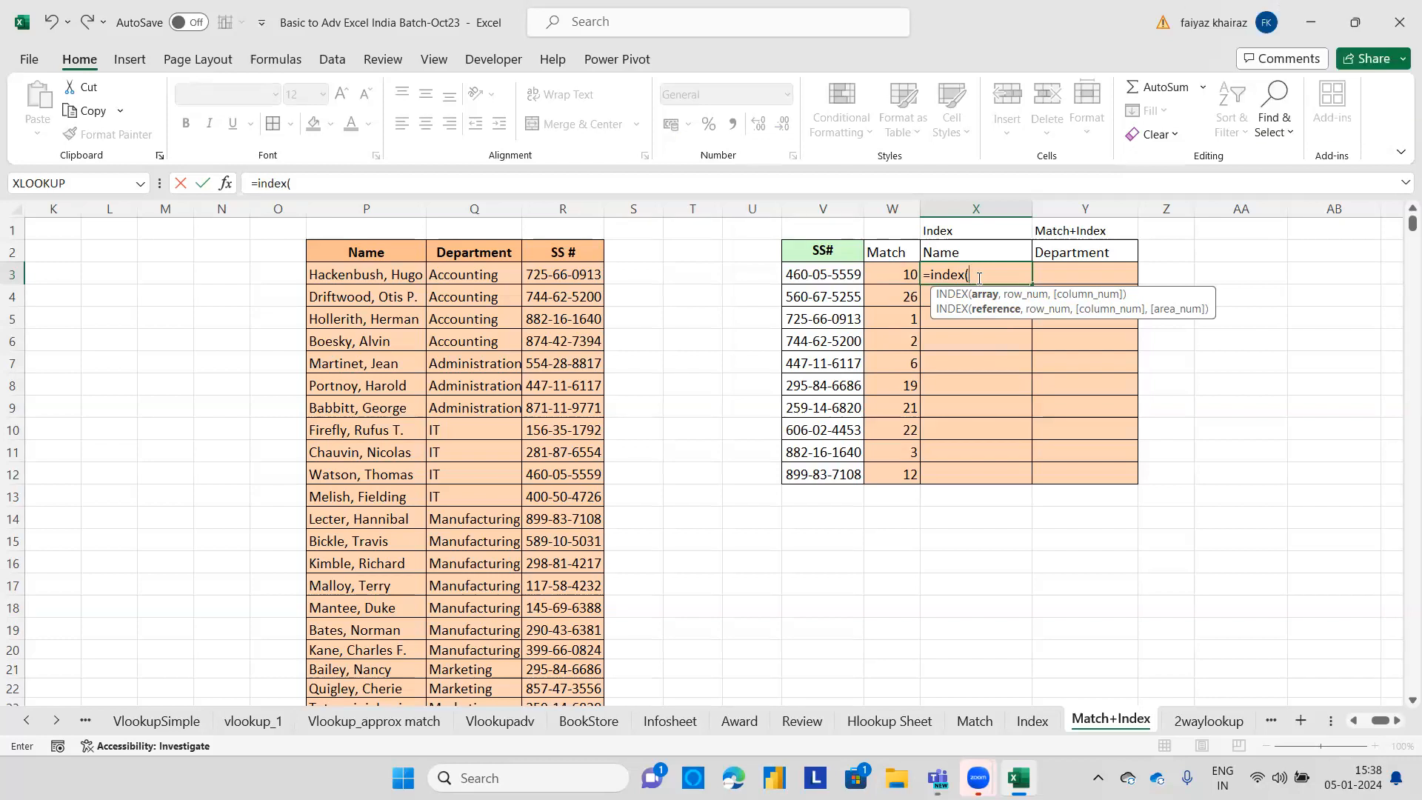
pyautogui.click(366, 274)
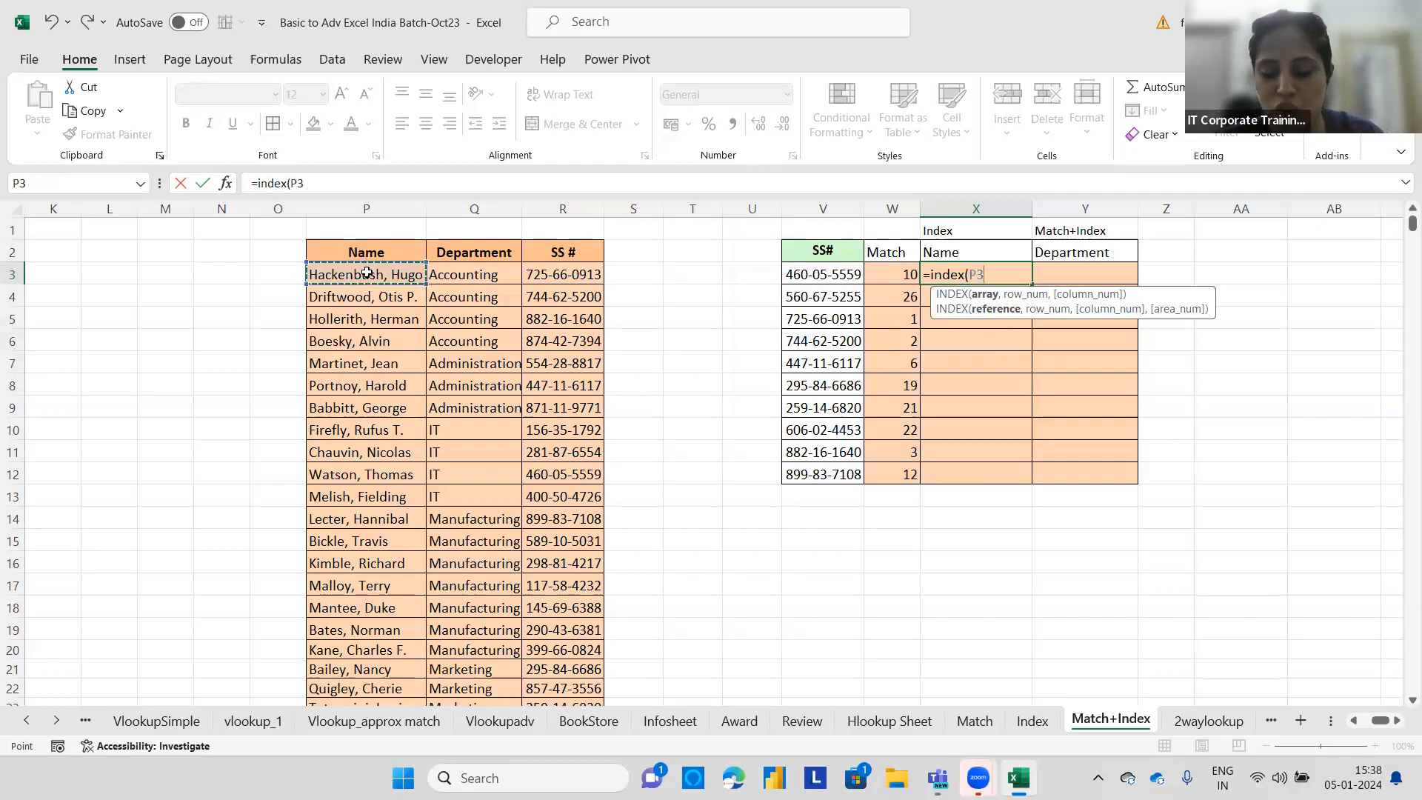
pyautogui.hotkey('ctrl', 'shift', 'Down')
pyautogui.write(',')
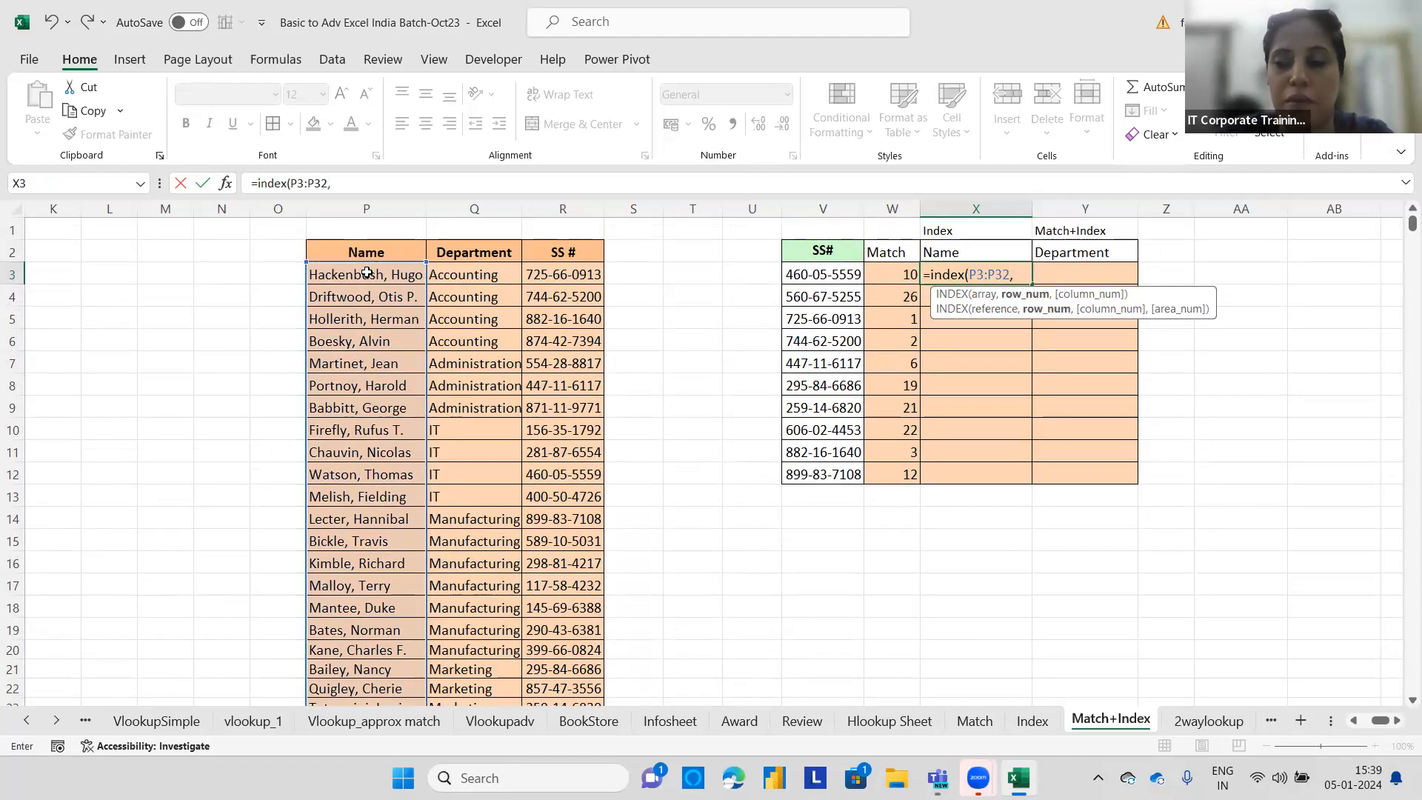
pyautogui.click(910, 271)
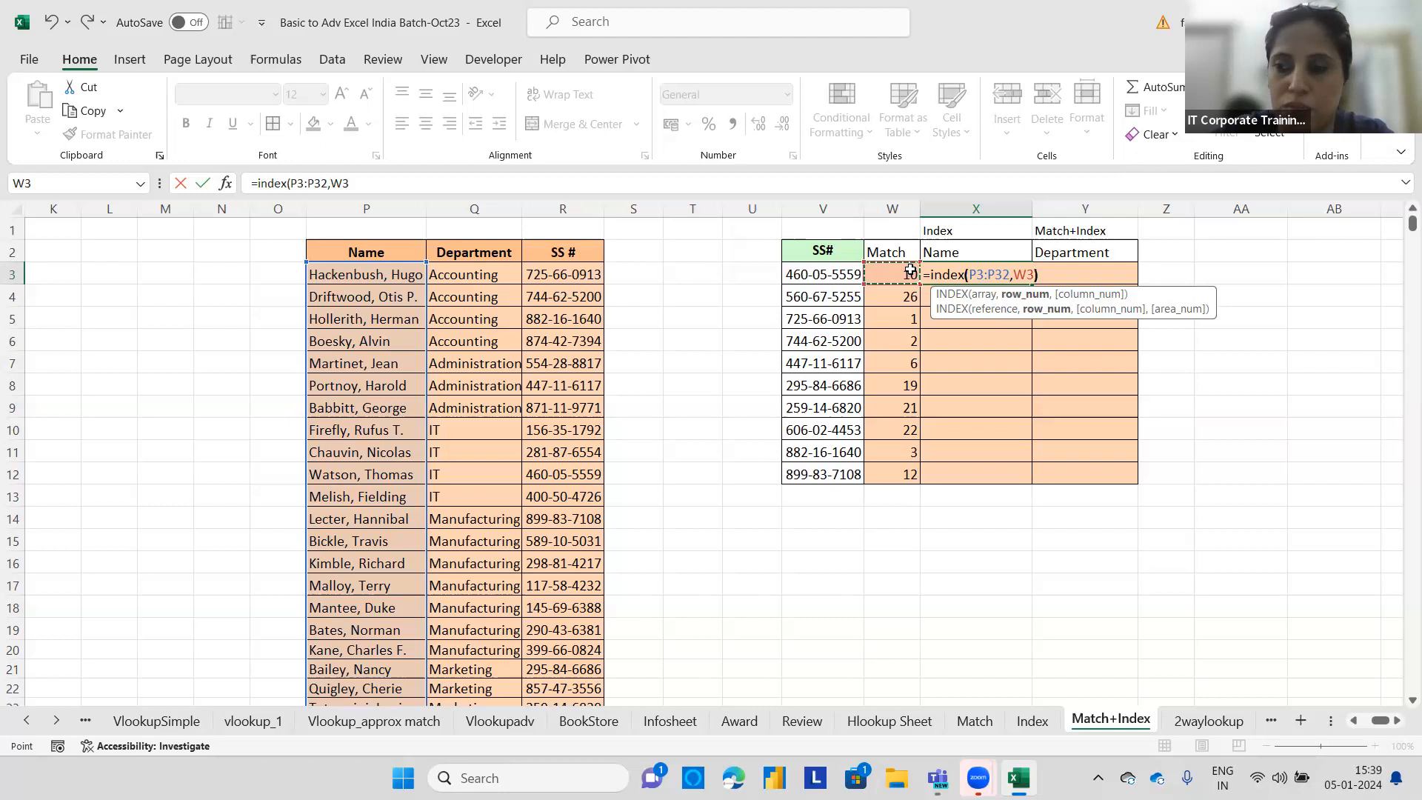
pyautogui.write(')')
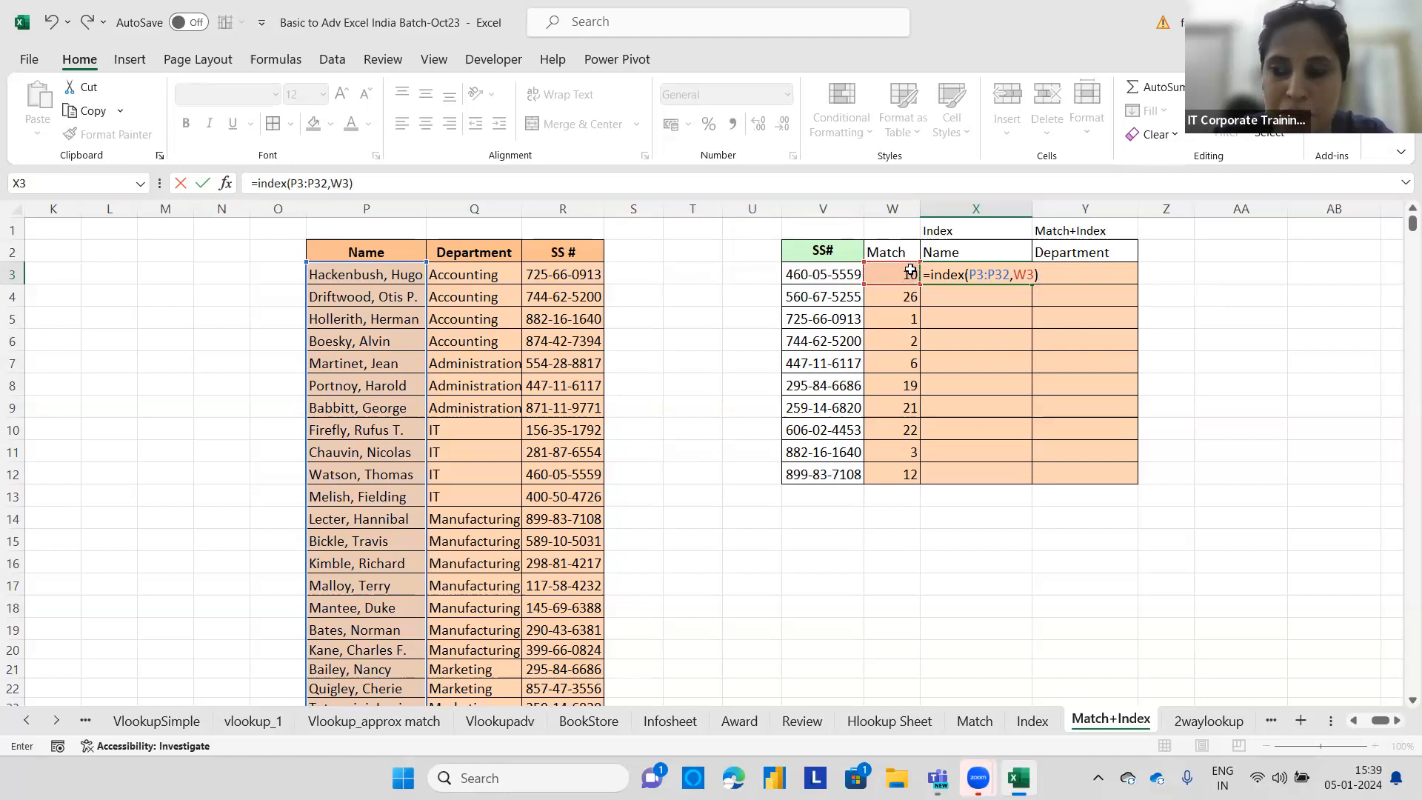
pyautogui.press('Return')
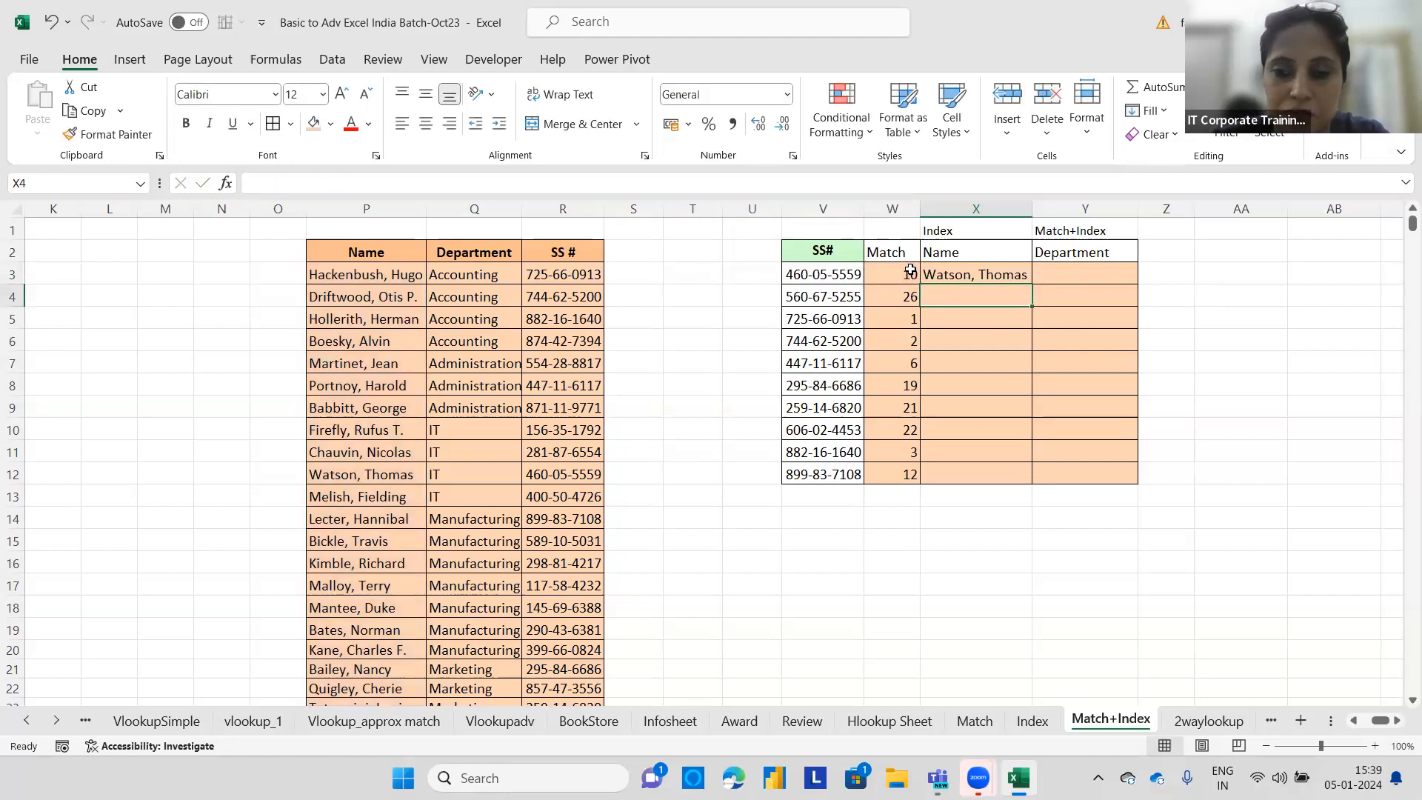
# Number the lookup table rows in column S by entering 1 in S3 and filling a series down to S32.
pyautogui.click(642, 267)
pyautogui.write('1')
pyautogui.press('Return')
pyautogui.click(644, 274)
pyautogui.moveTo(660, 283)
pyautogui.mouseDown()
pyautogui.moveTo(670, 700)
pyautogui.moveTo(672, 269)
pyautogui.mouseUp()
pyautogui.moveTo(676, 80); pyautogui.dragTo(653, 259)
pyautogui.click(676, 268)
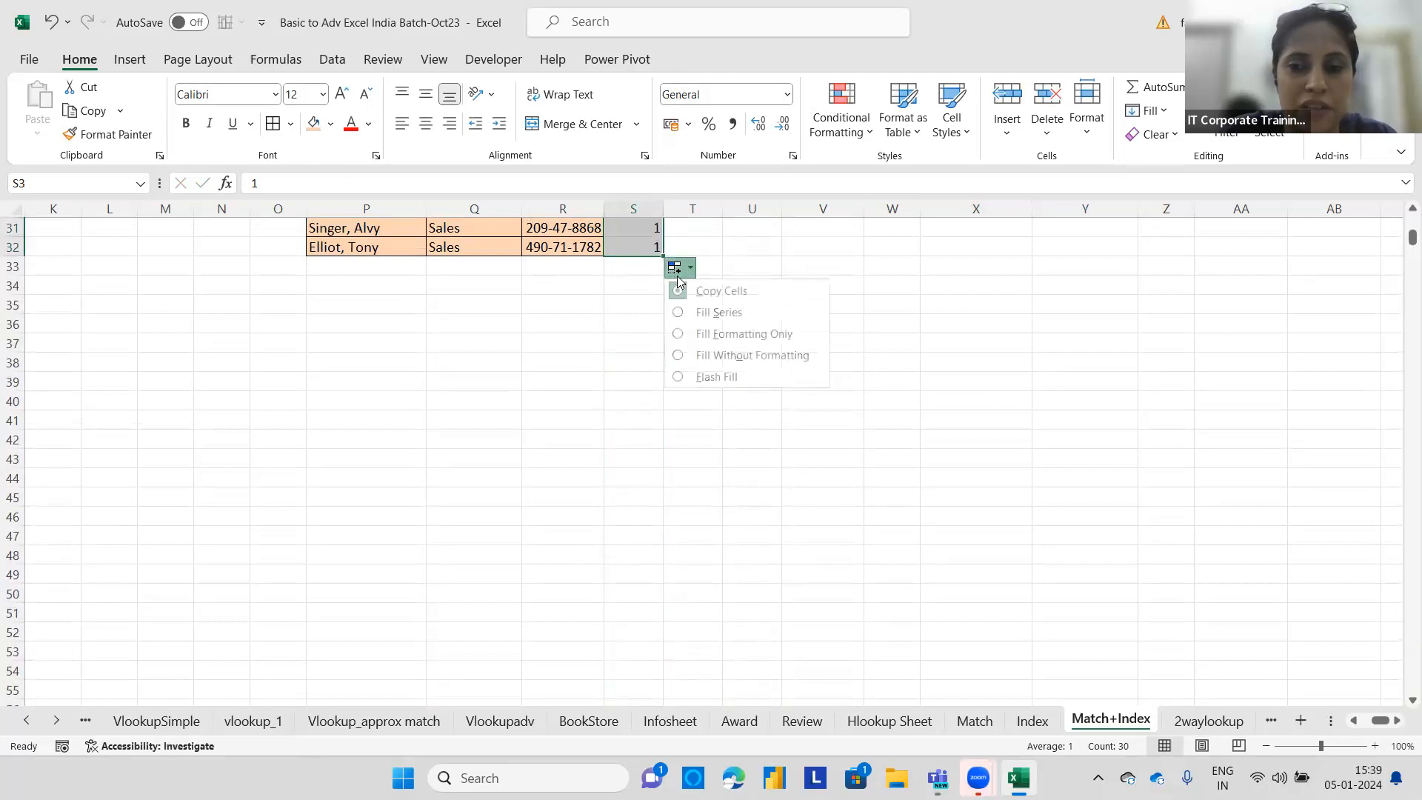
pyautogui.click(711, 314)
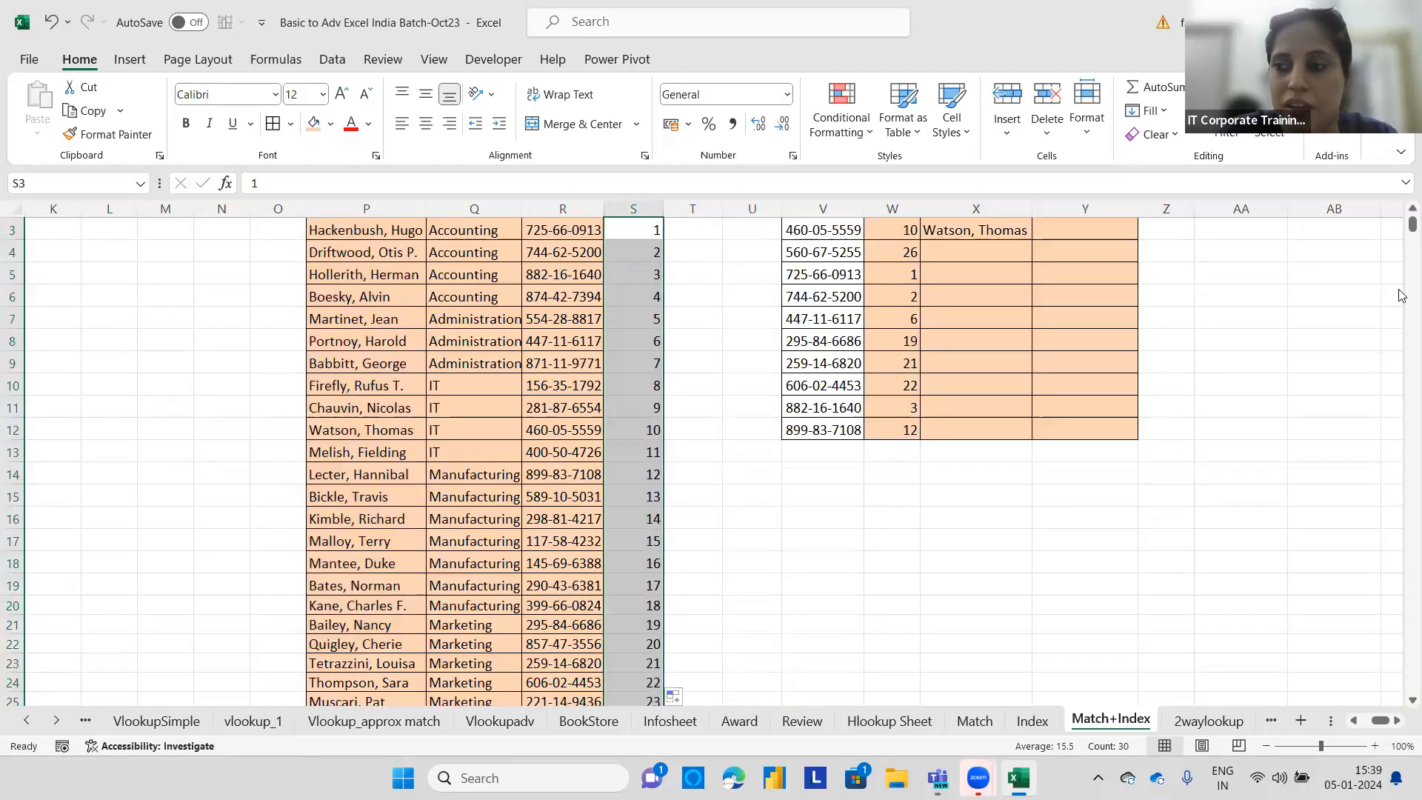
# Highlight the lookup table entry in row 12 (P12:R12) with a green fill.
pyautogui.moveTo(1401, 231); pyautogui.dragTo(1399, 220)
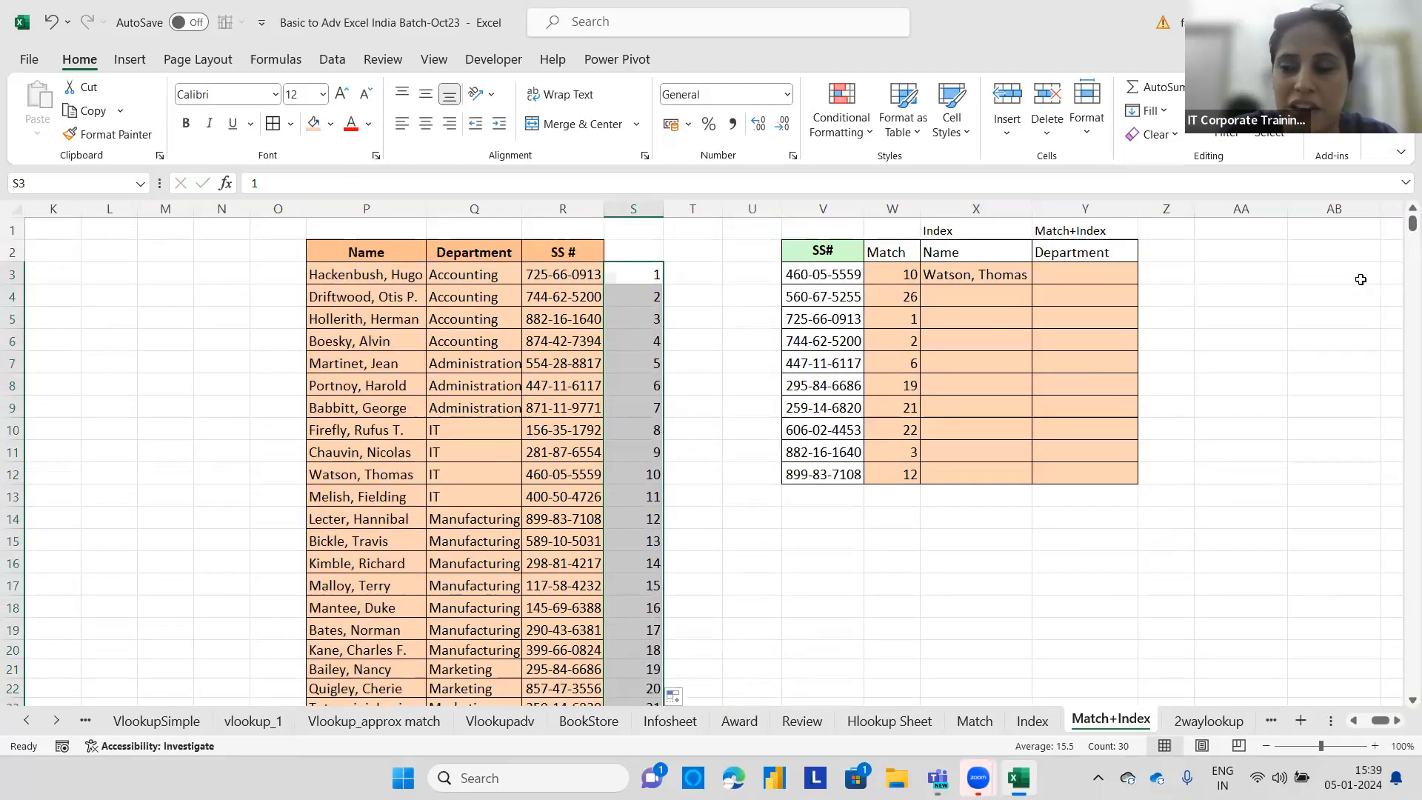
pyautogui.click(1358, 276)
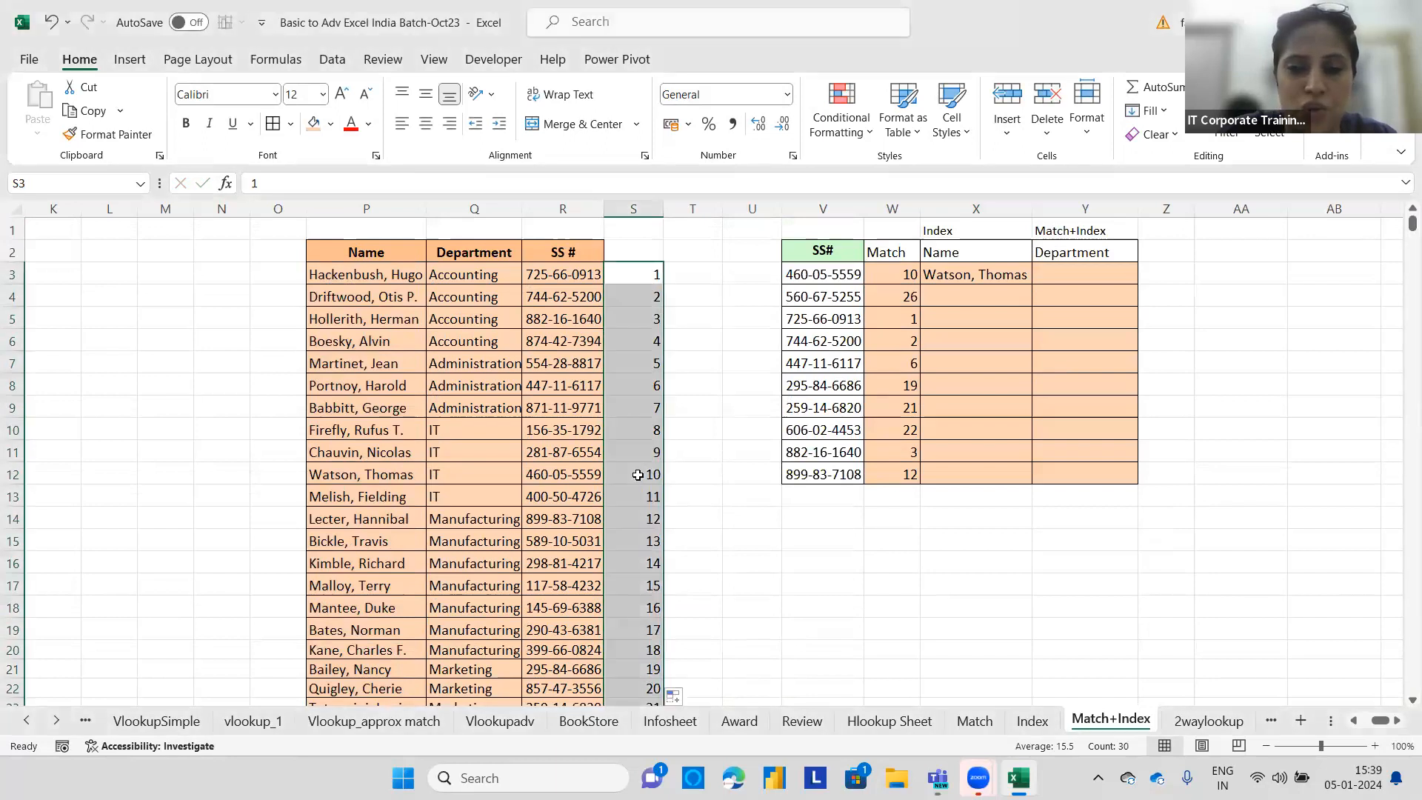
pyautogui.click(593, 478)
pyautogui.moveTo(589, 475); pyautogui.dragTo(319, 475)
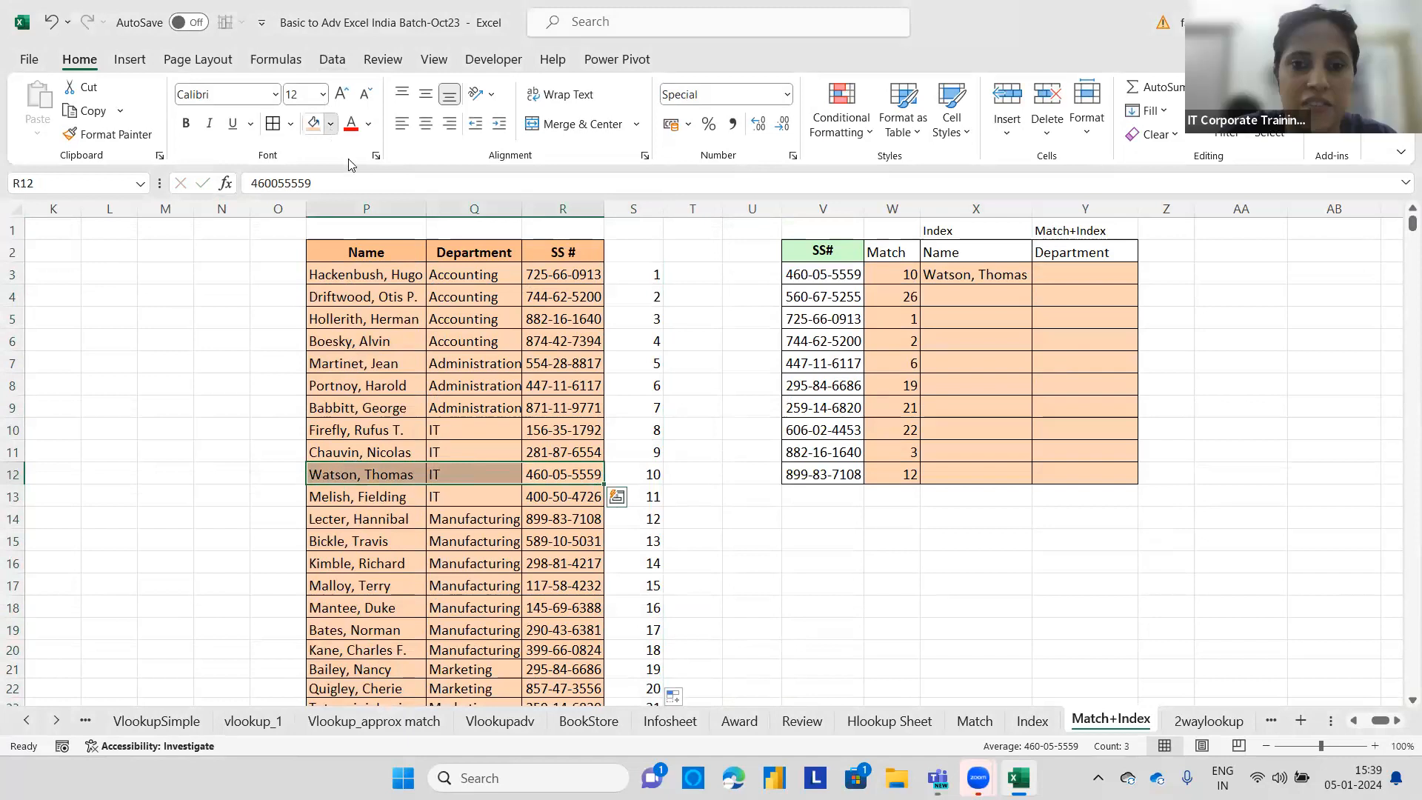
pyautogui.click(331, 128)
pyautogui.click(373, 300)
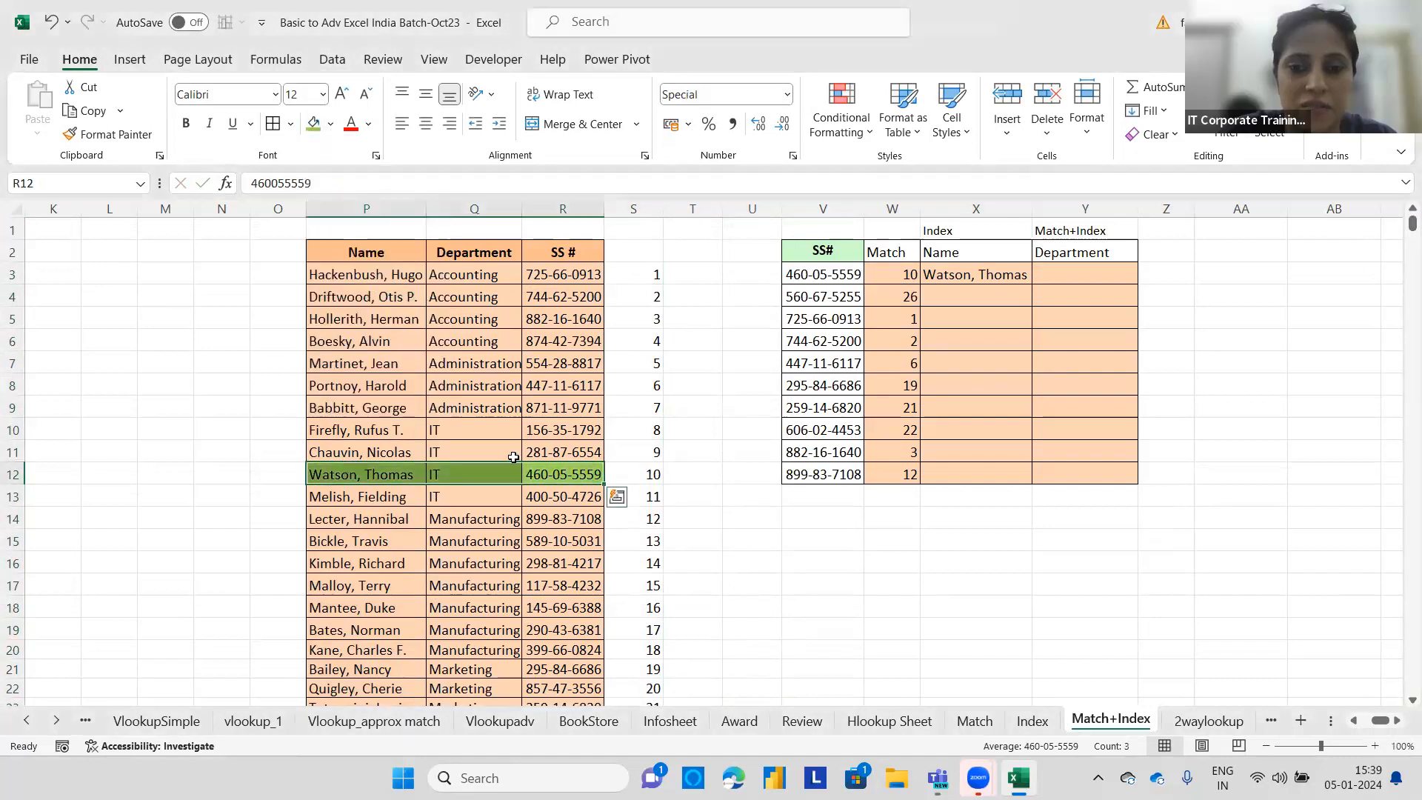
pyautogui.click(699, 477)
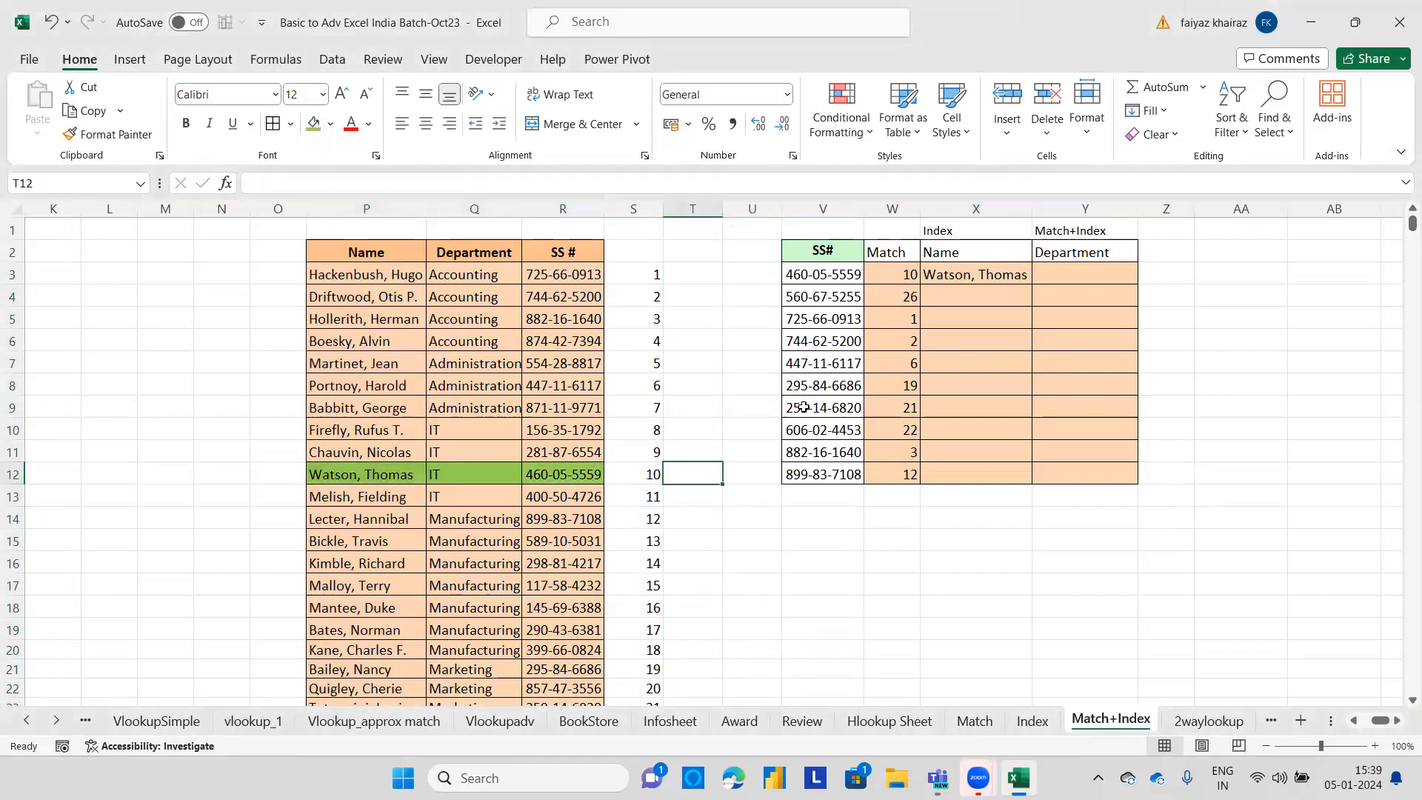
# Fill the INDEX formula from X3 down to X12, making its array absolute as $P$3:$P$32.
pyautogui.click(996, 275)
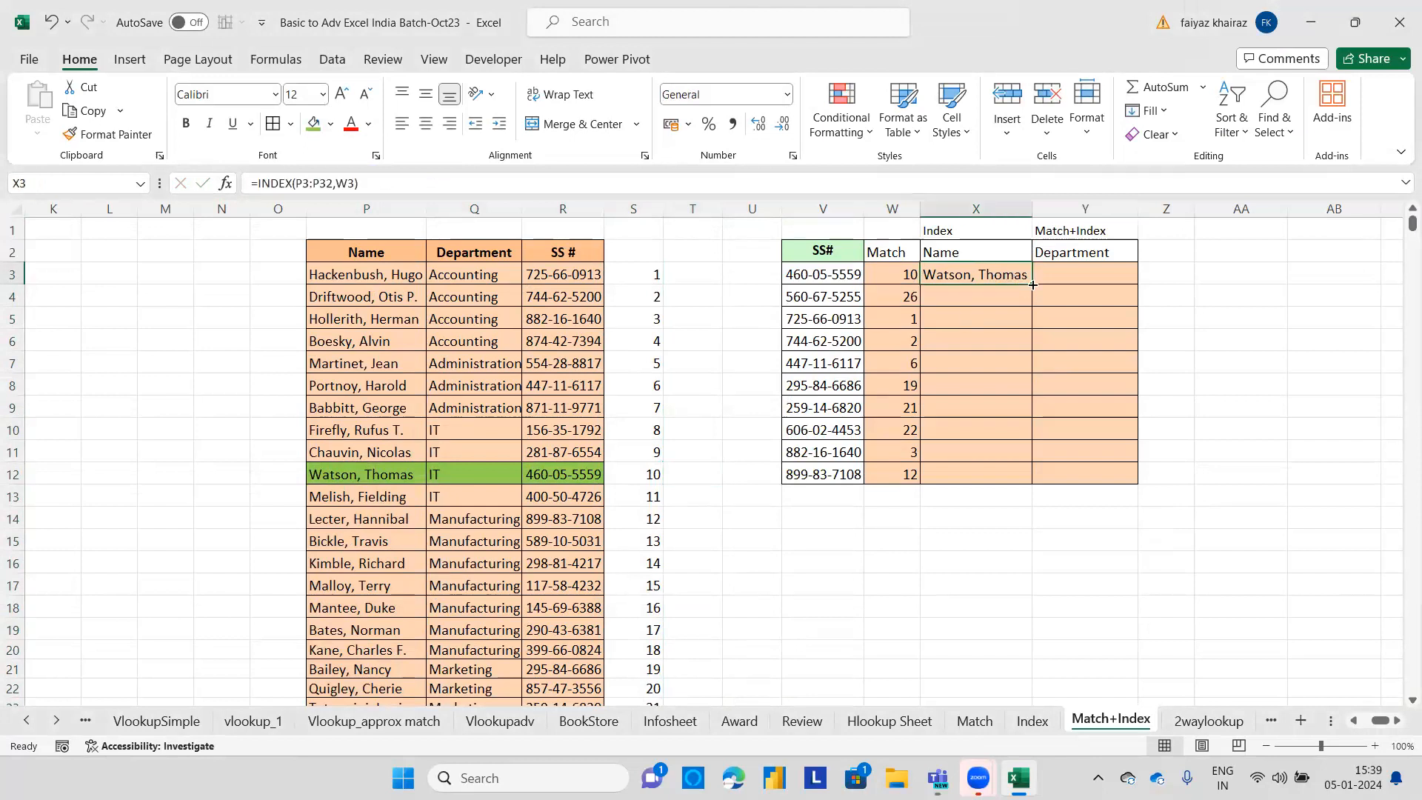
pyautogui.doubleClick(1032, 285)
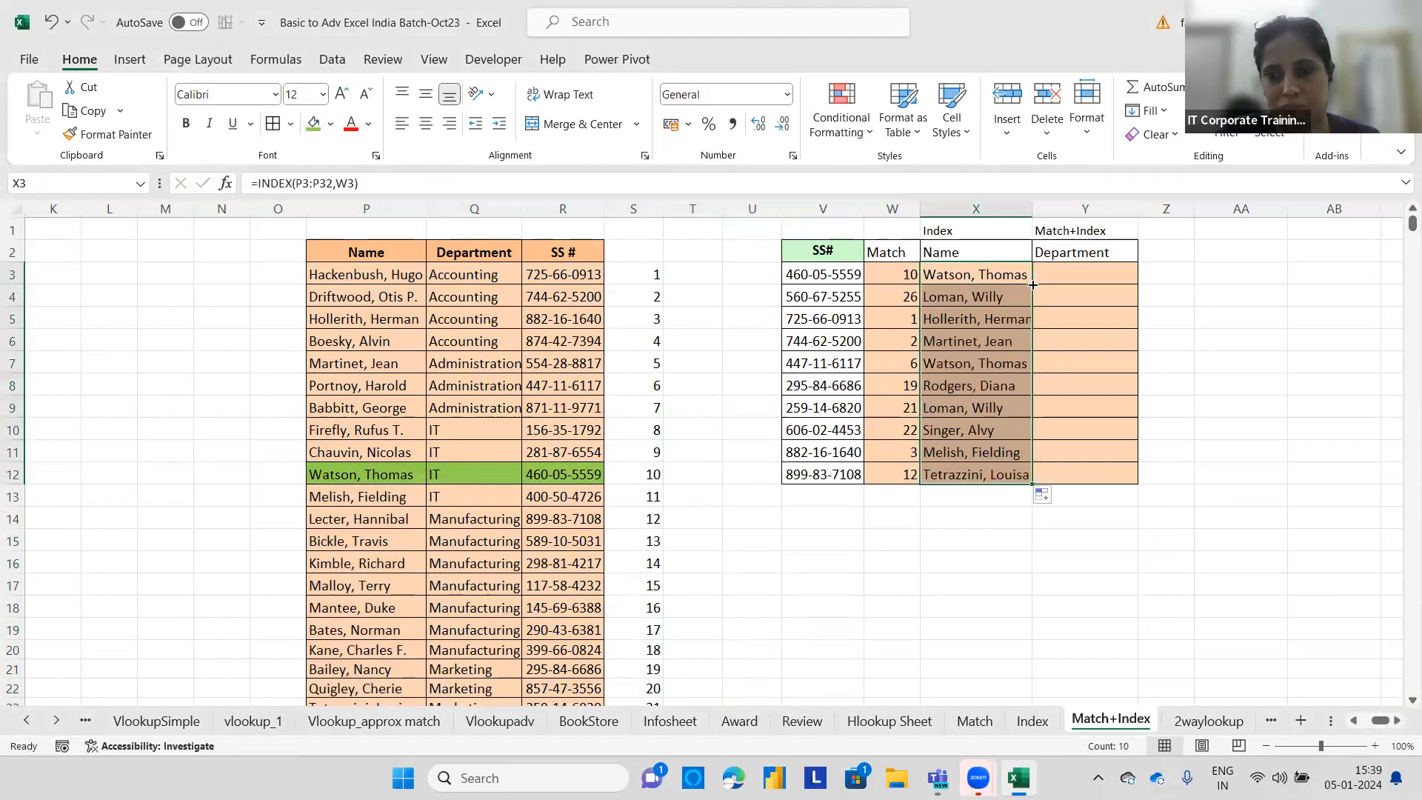
pyautogui.click(1000, 280)
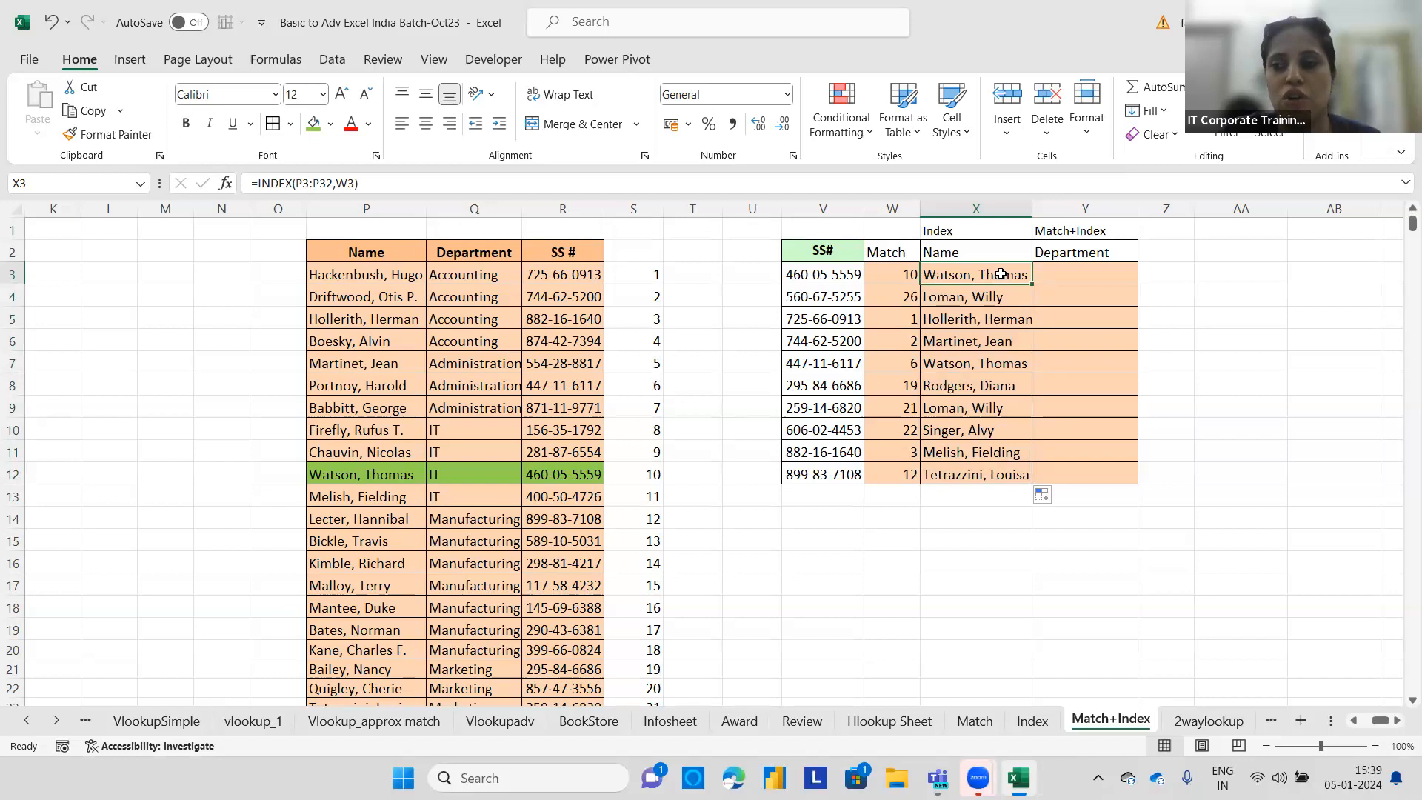
pyautogui.doubleClick(1009, 274)
pyautogui.moveTo(1011, 274); pyautogui.dragTo(972, 274)
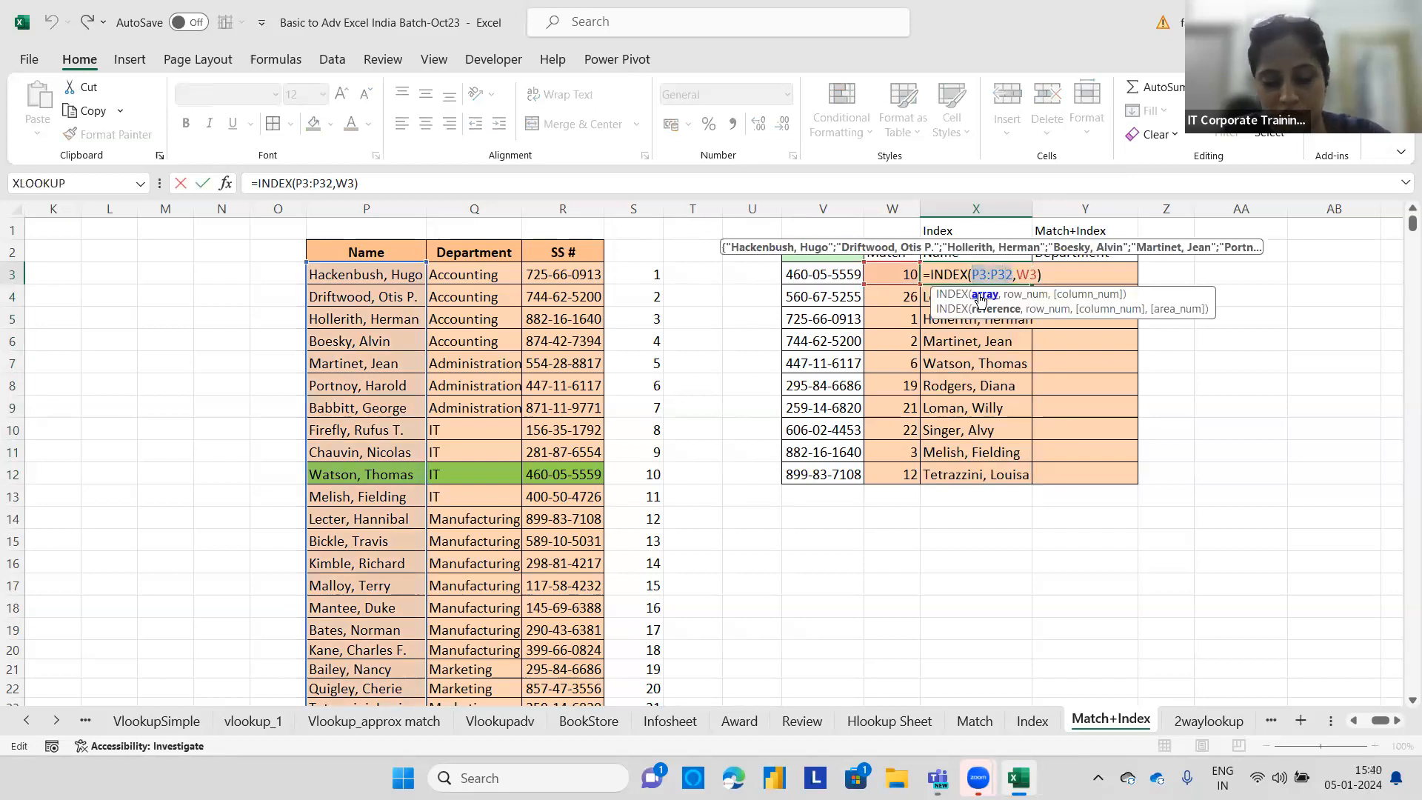
pyautogui.press('F4')
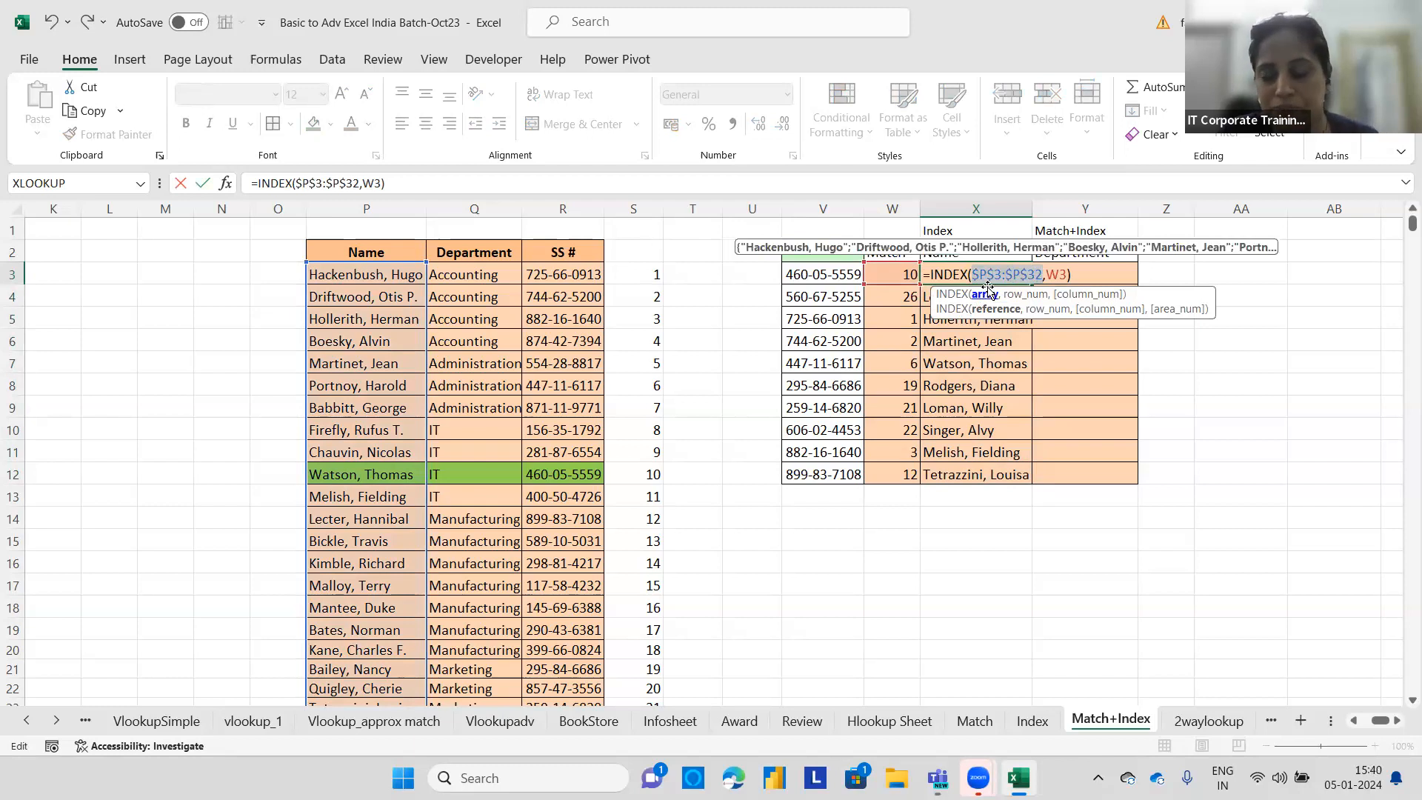
pyautogui.hotkey('ctrl', 'Return')
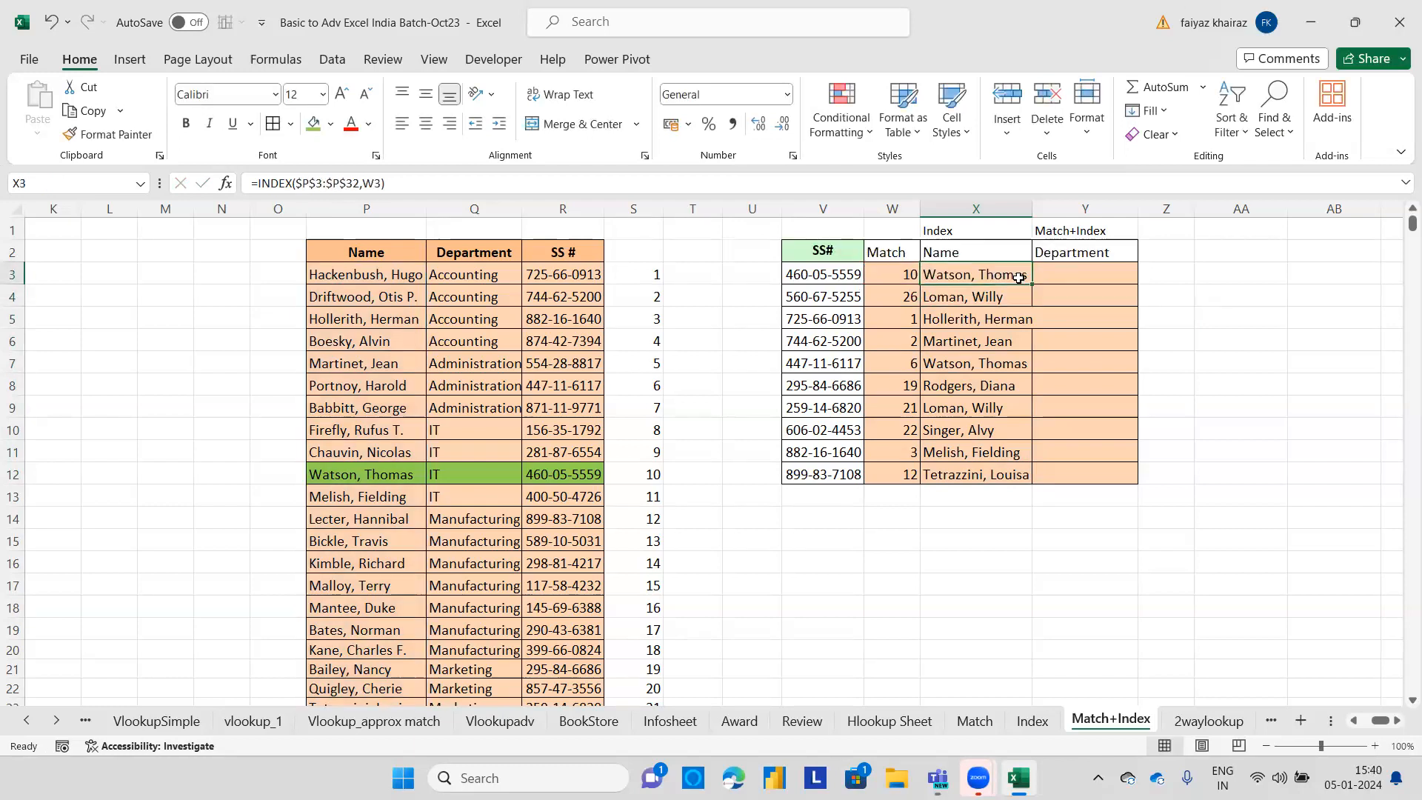
pyautogui.doubleClick(1030, 284)
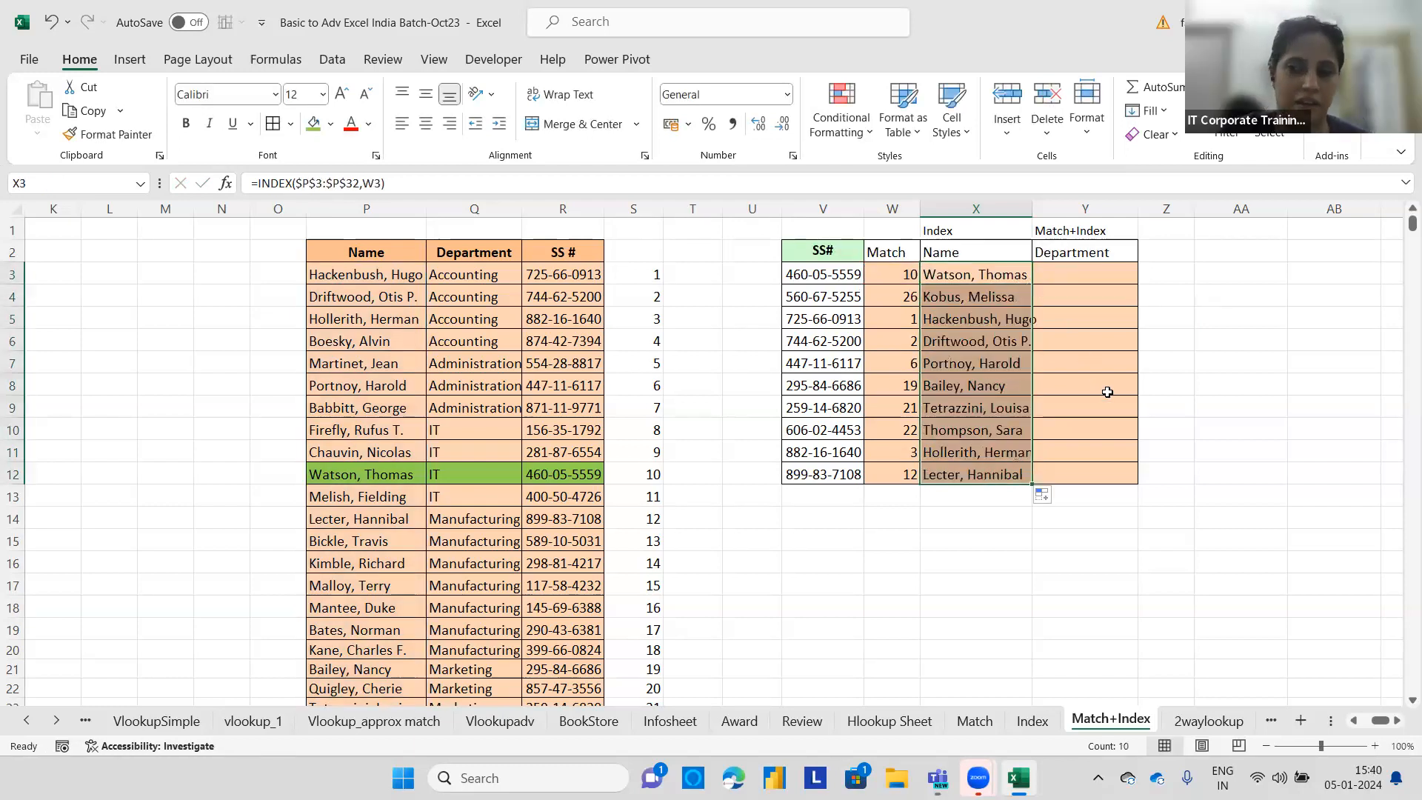
# Highlight the lookup table entry in row 28 (P28:R28) with a green fill and compare it with the numbering in column S.
pyautogui.click(874, 302)
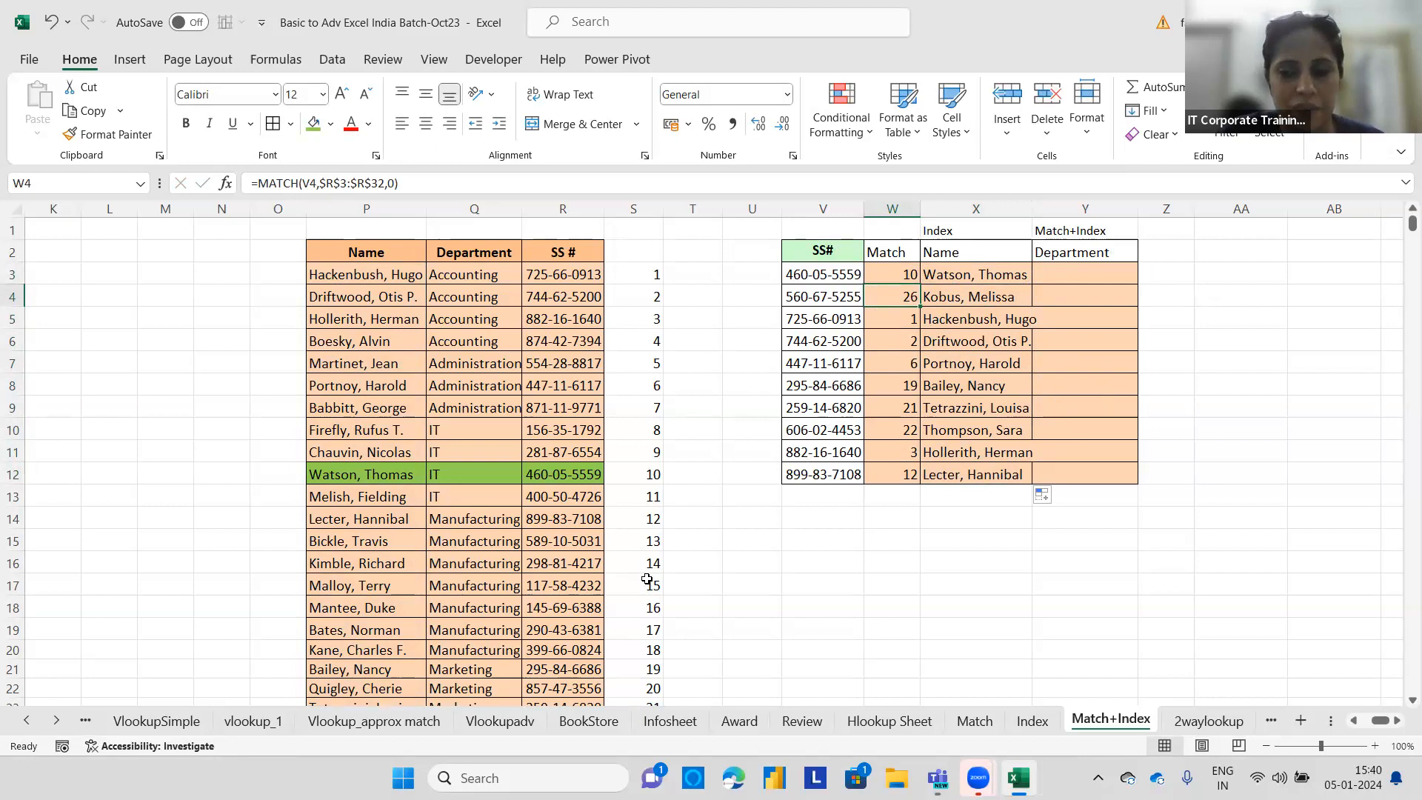
pyautogui.moveTo(1409, 223); pyautogui.dragTo(1402, 233)
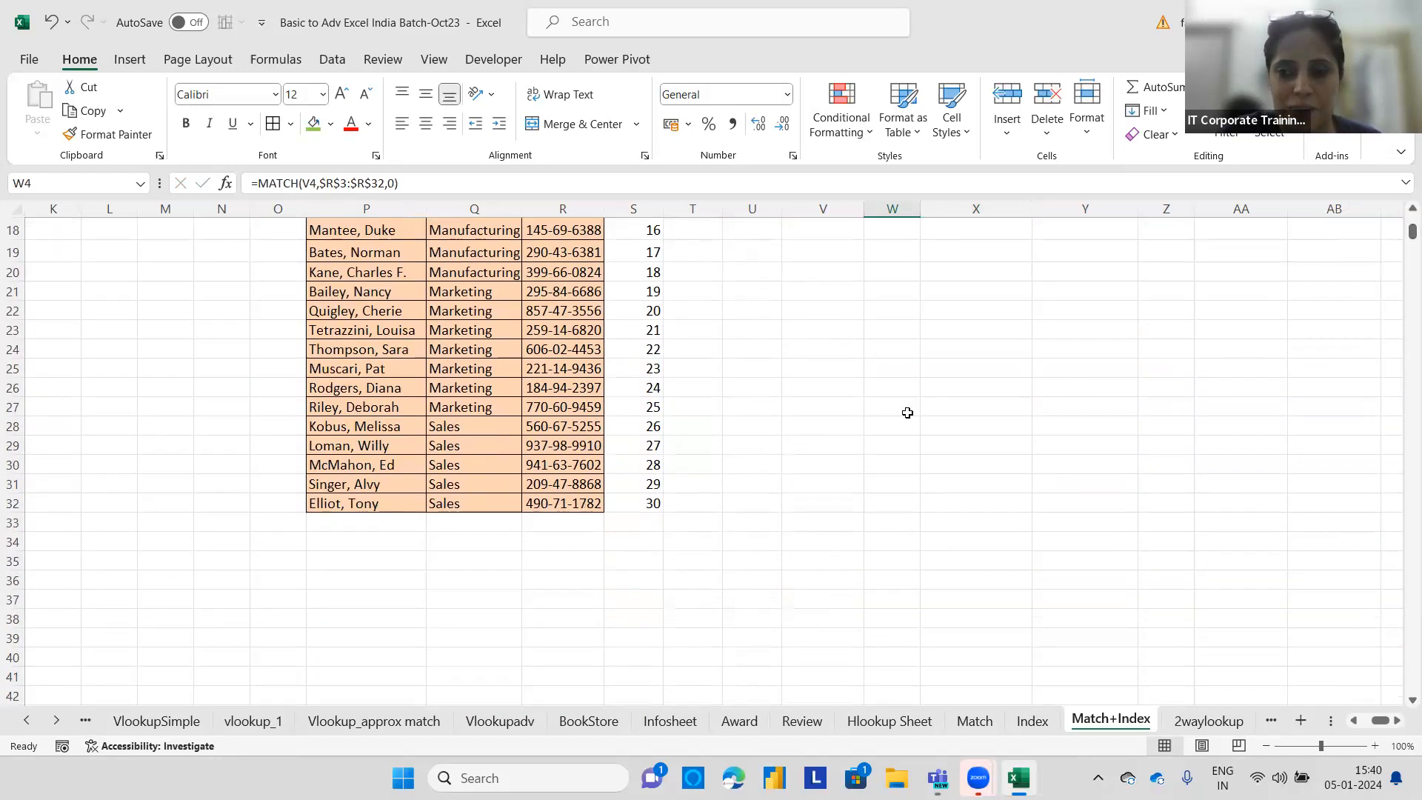
pyautogui.moveTo(363, 427); pyautogui.dragTo(562, 424)
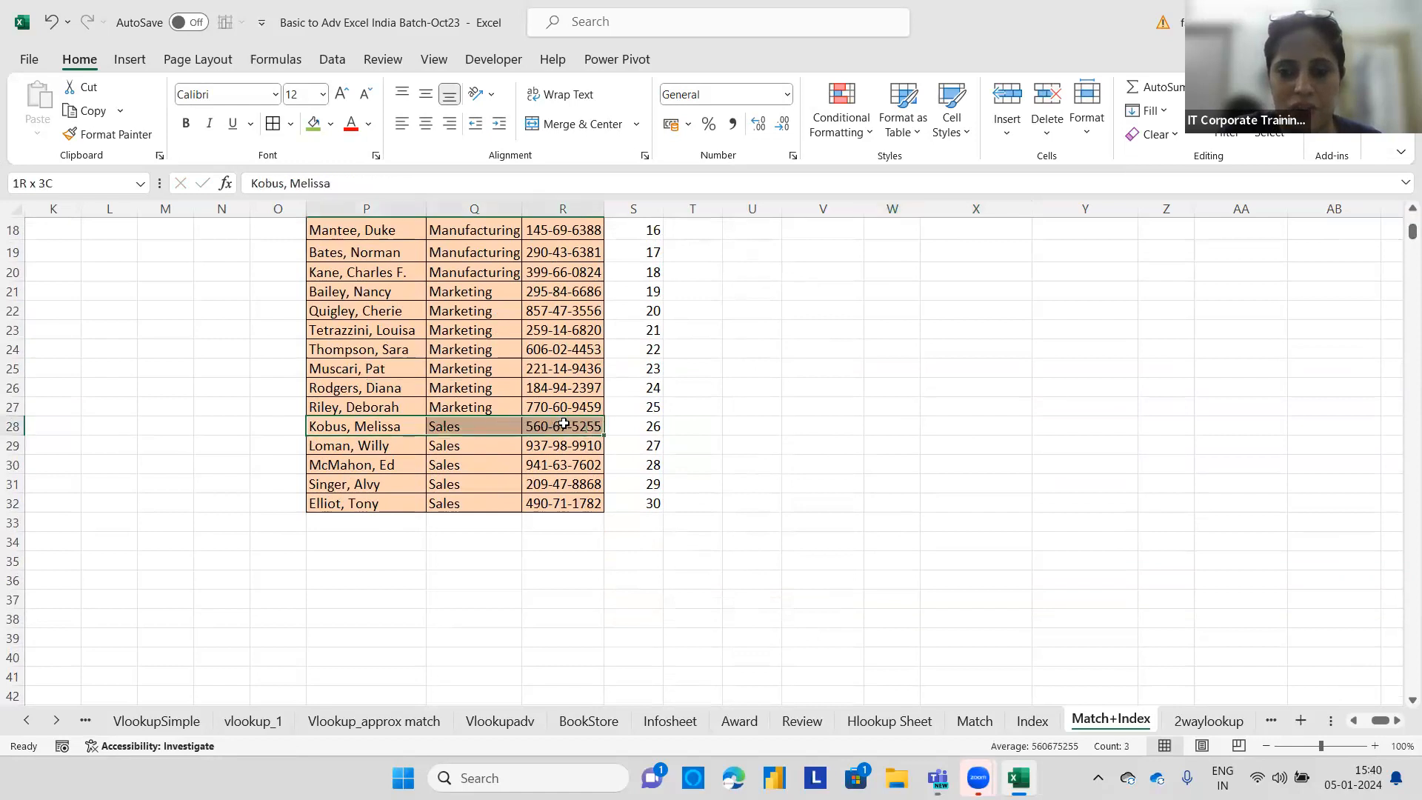
pyautogui.click(313, 123)
pyautogui.click(835, 406)
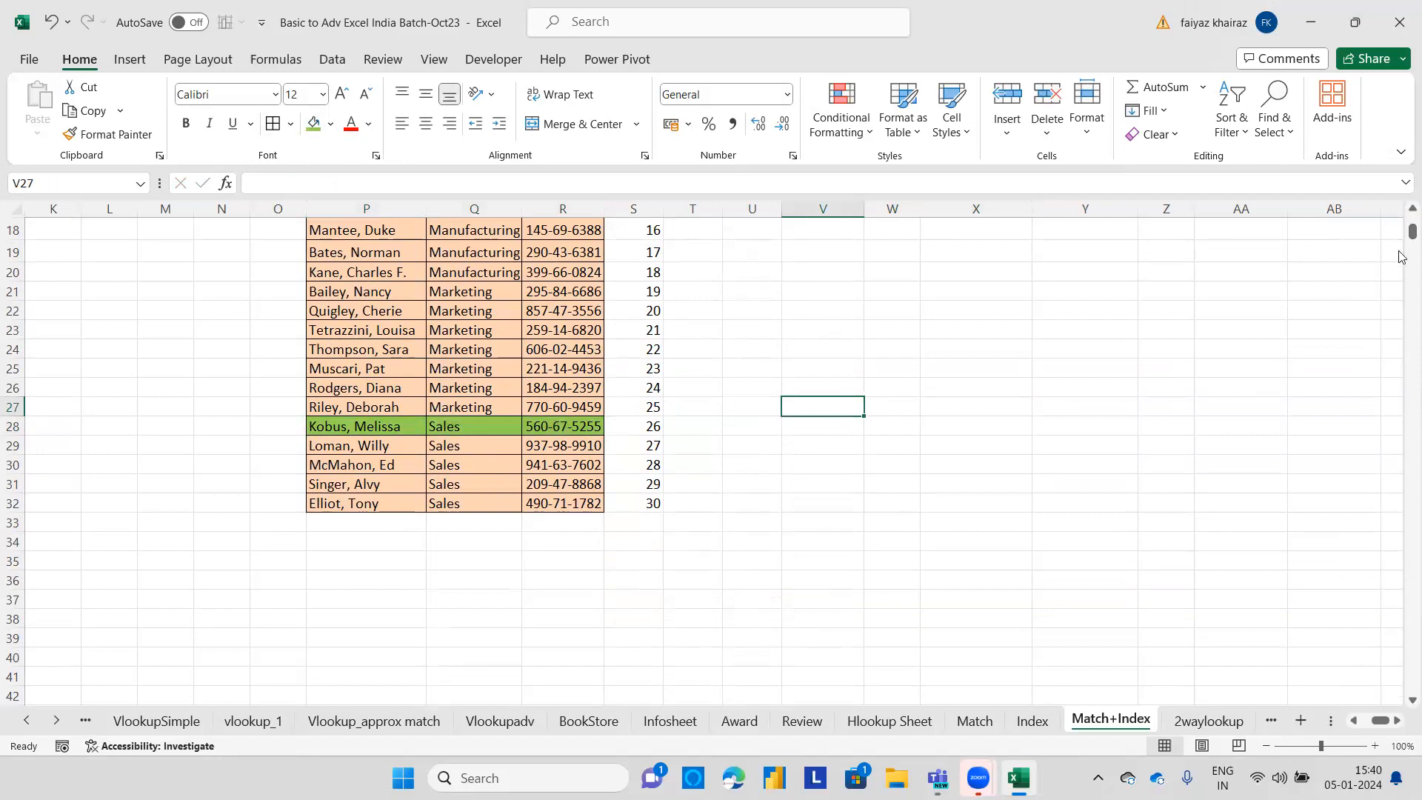
pyautogui.click(650, 428)
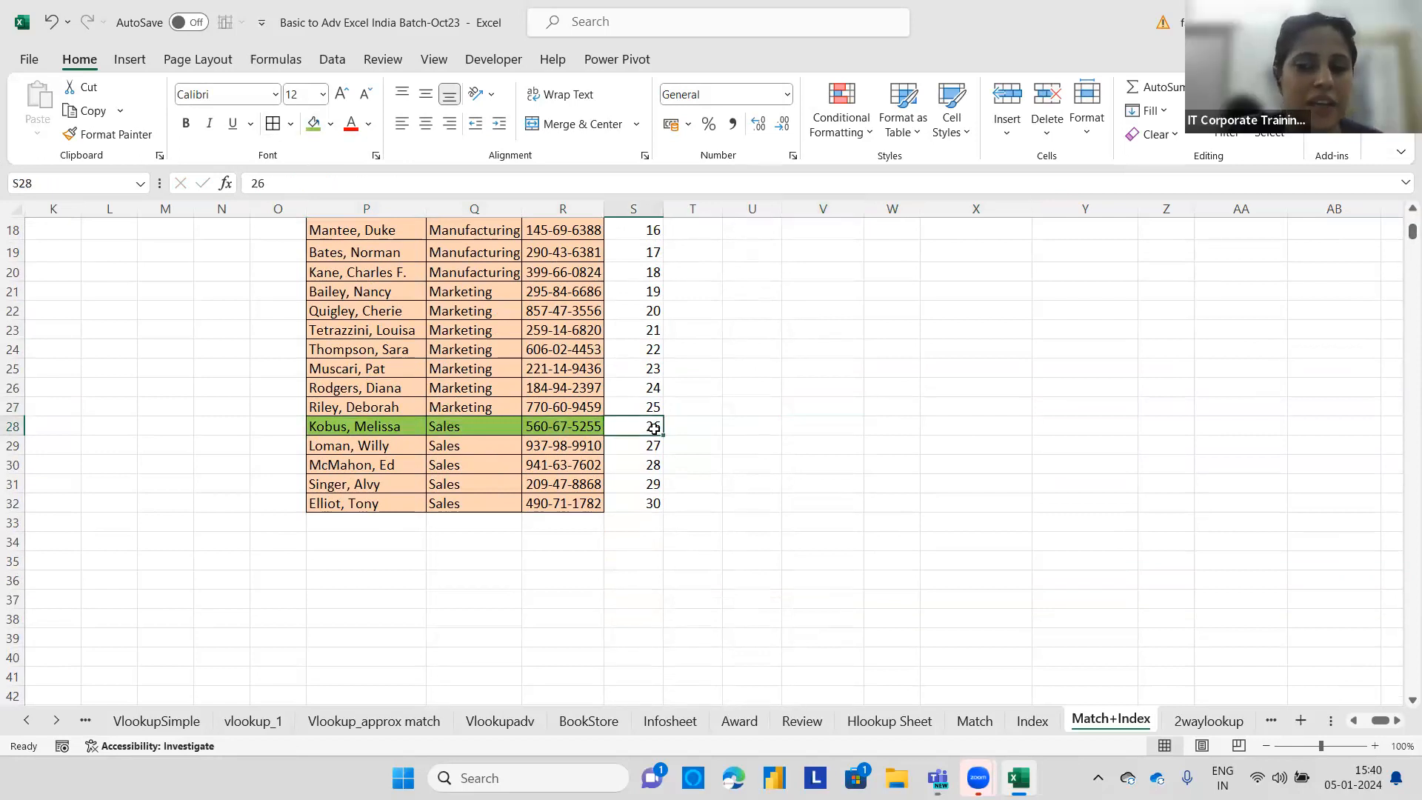
pyautogui.click(12, 427)
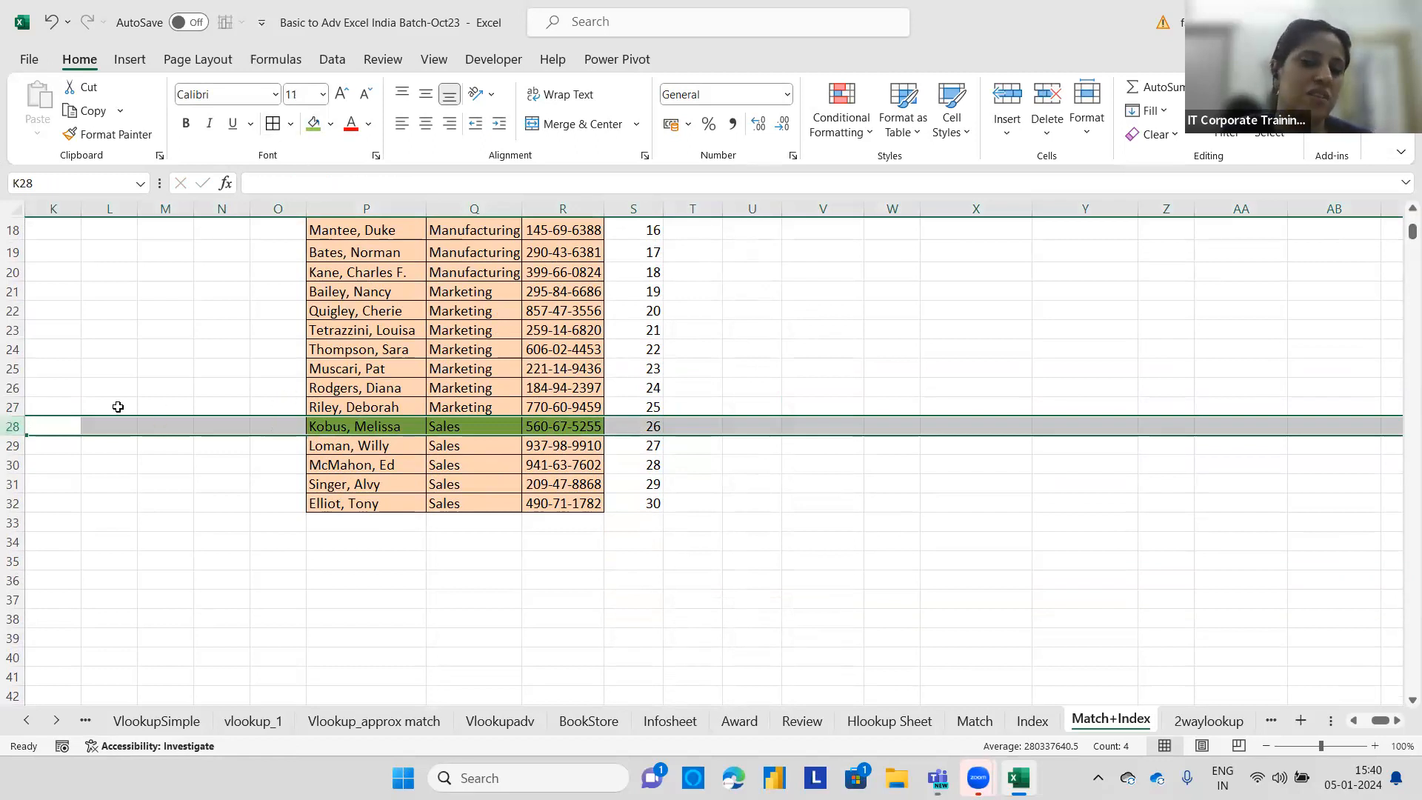
pyautogui.click(12, 387)
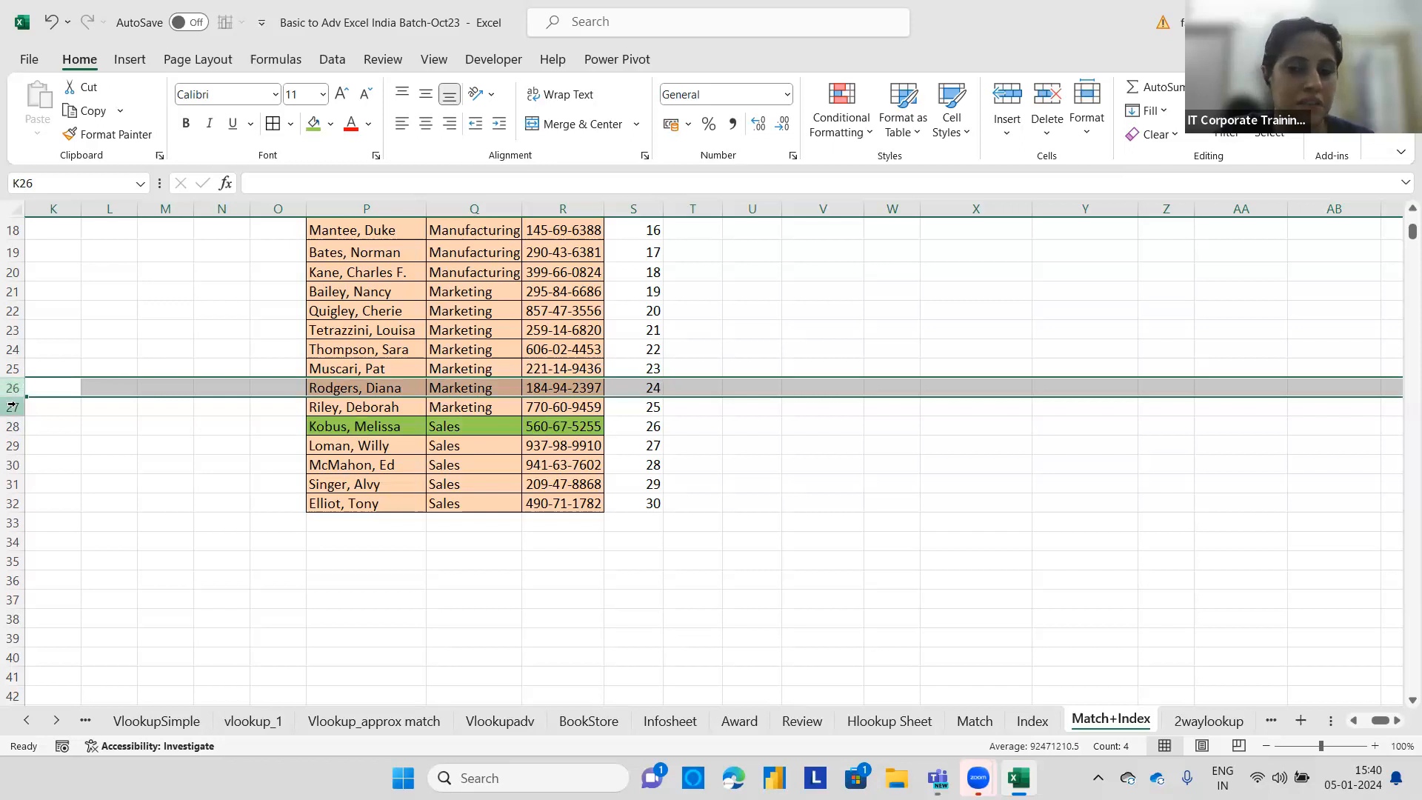
pyautogui.click(643, 420)
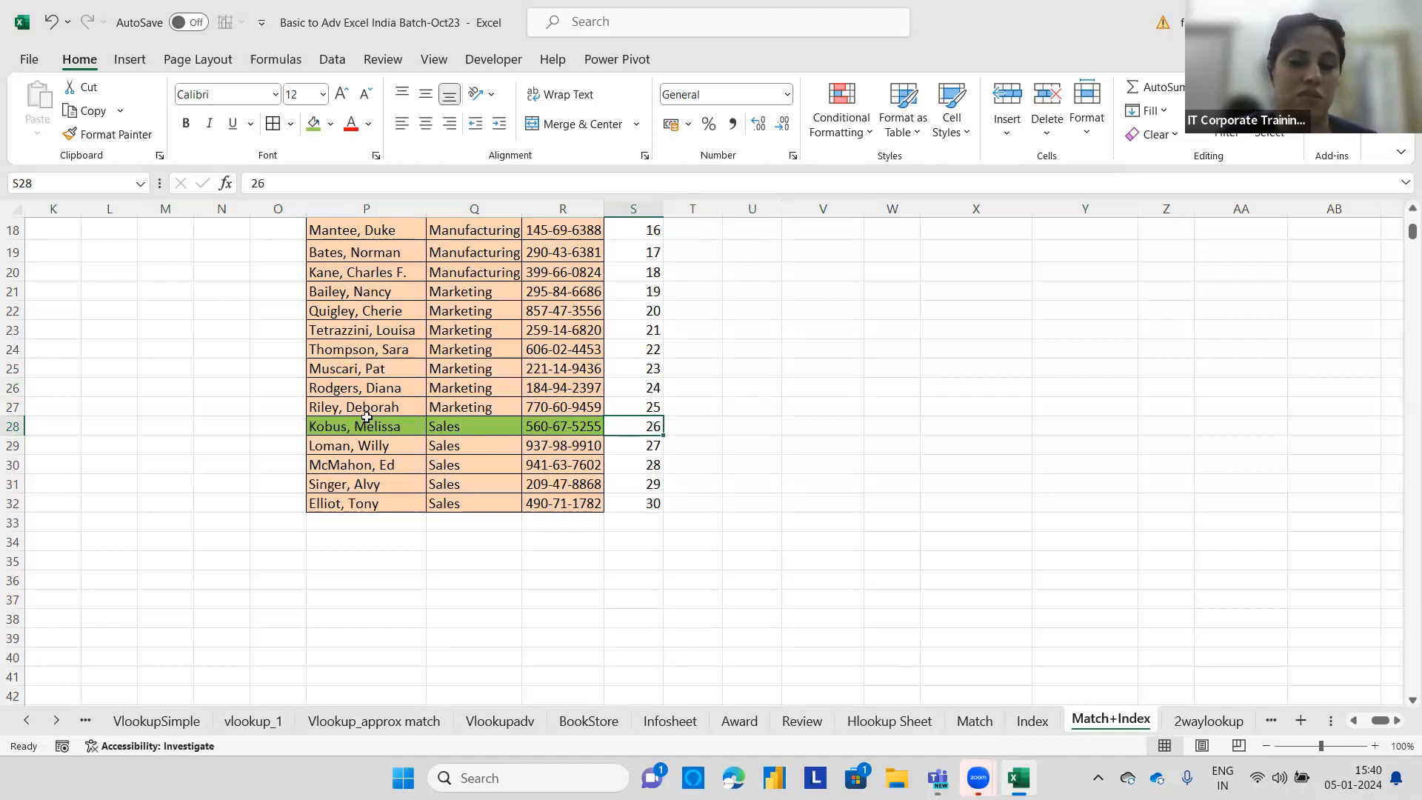
pyautogui.moveTo(1410, 235); pyautogui.dragTo(1399, 214)
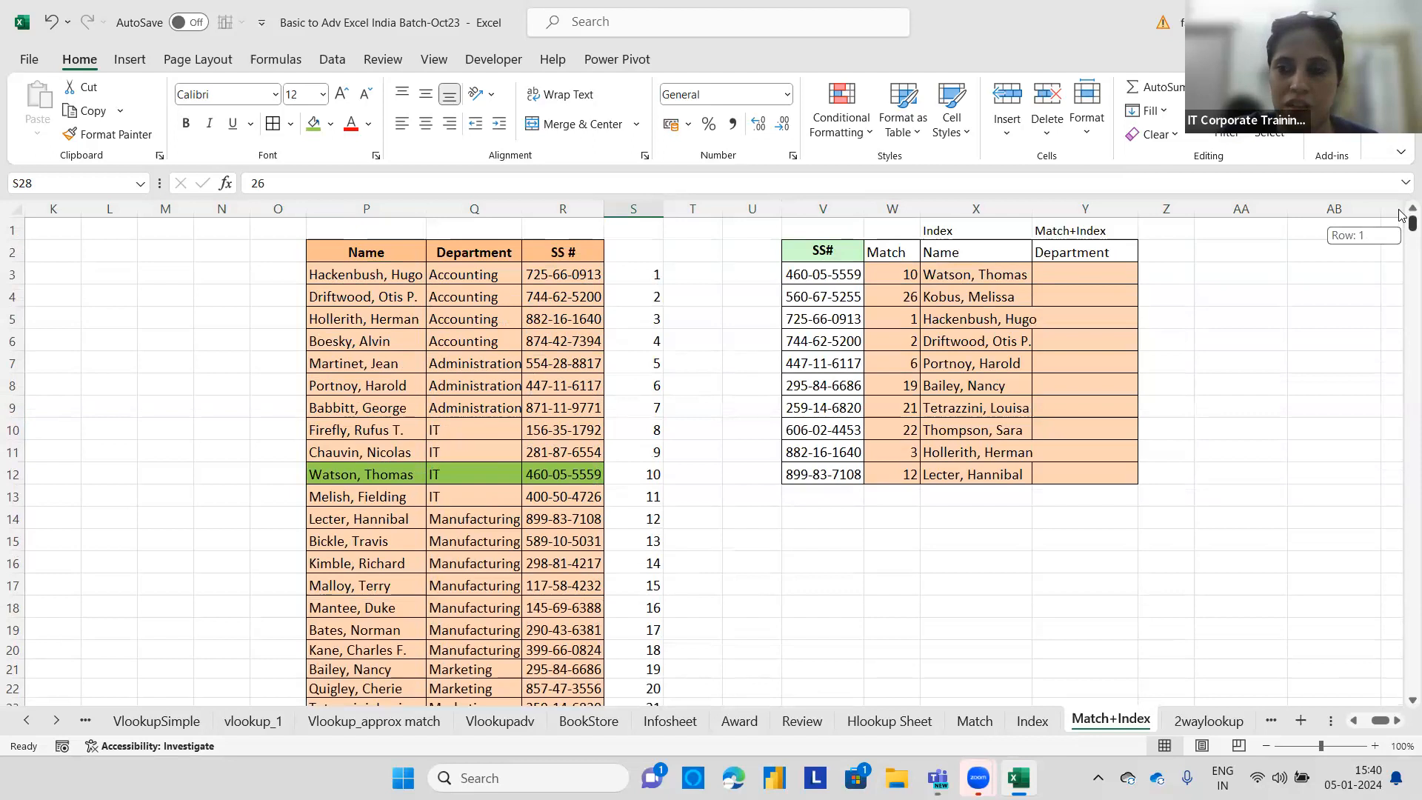
# Review the lookup table rows, row numbering and the MATCH formula in W3 to explain how positions map to names.
pyautogui.click(556, 248)
pyautogui.moveTo(567, 235); pyautogui.dragTo(598, 251)
pyautogui.click(621, 276)
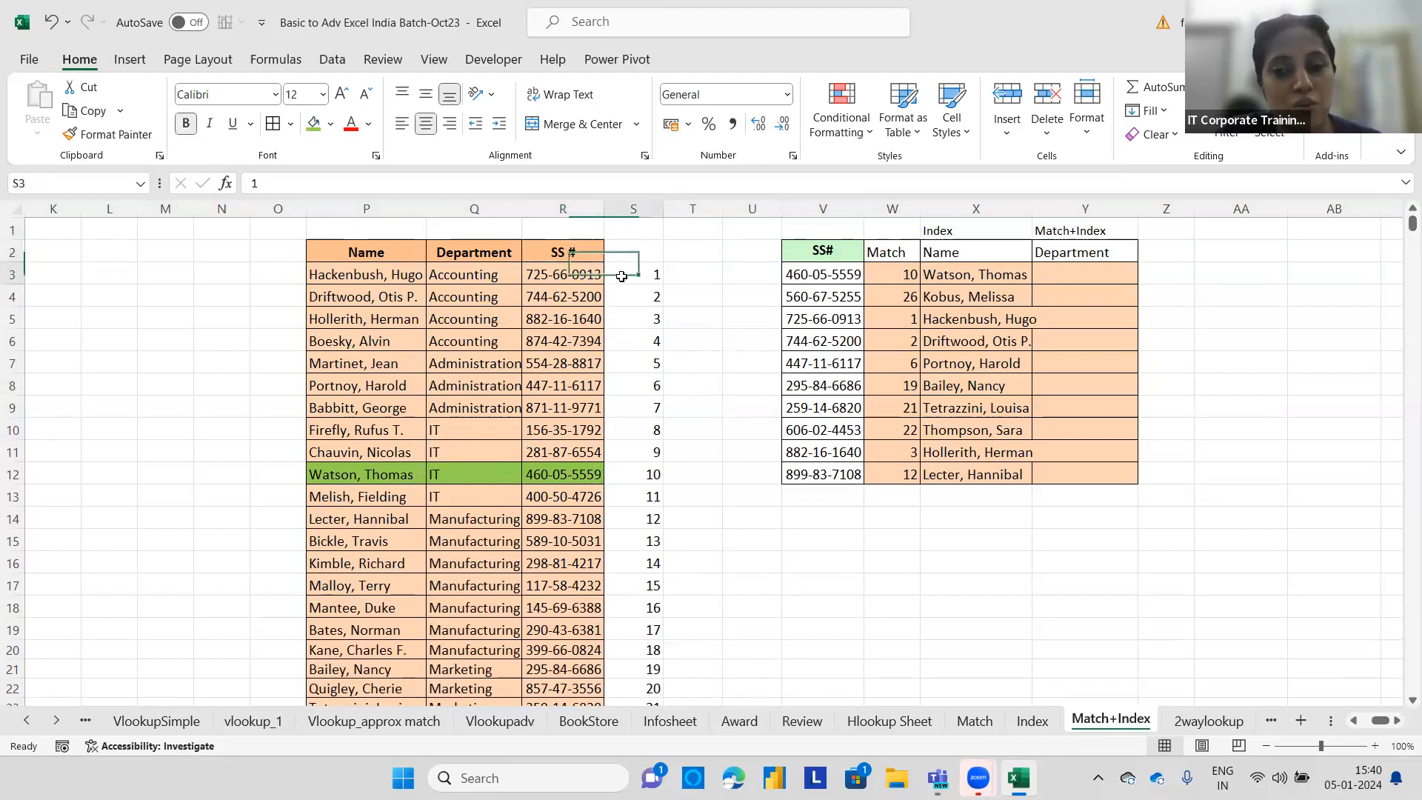
pyautogui.click(12, 274)
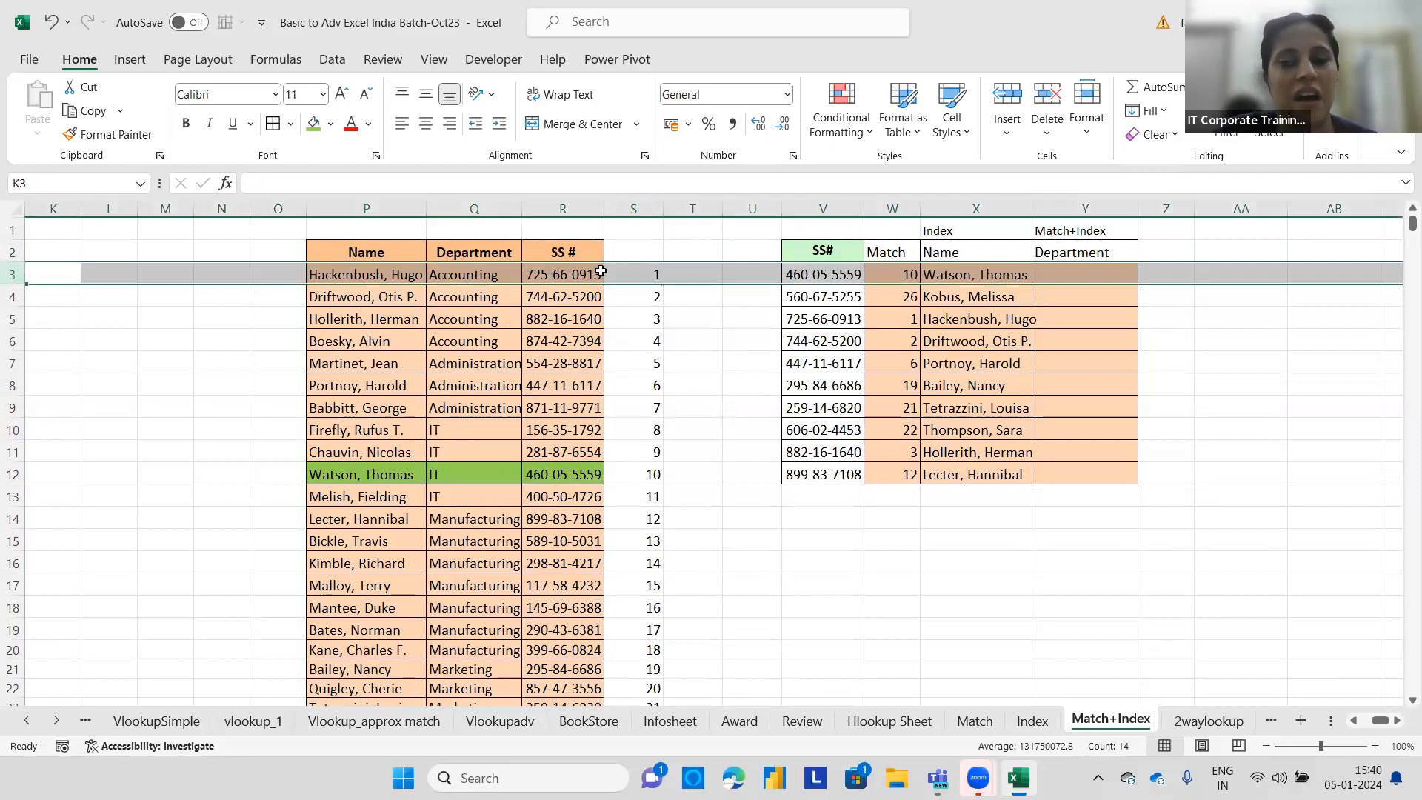
pyautogui.click(648, 276)
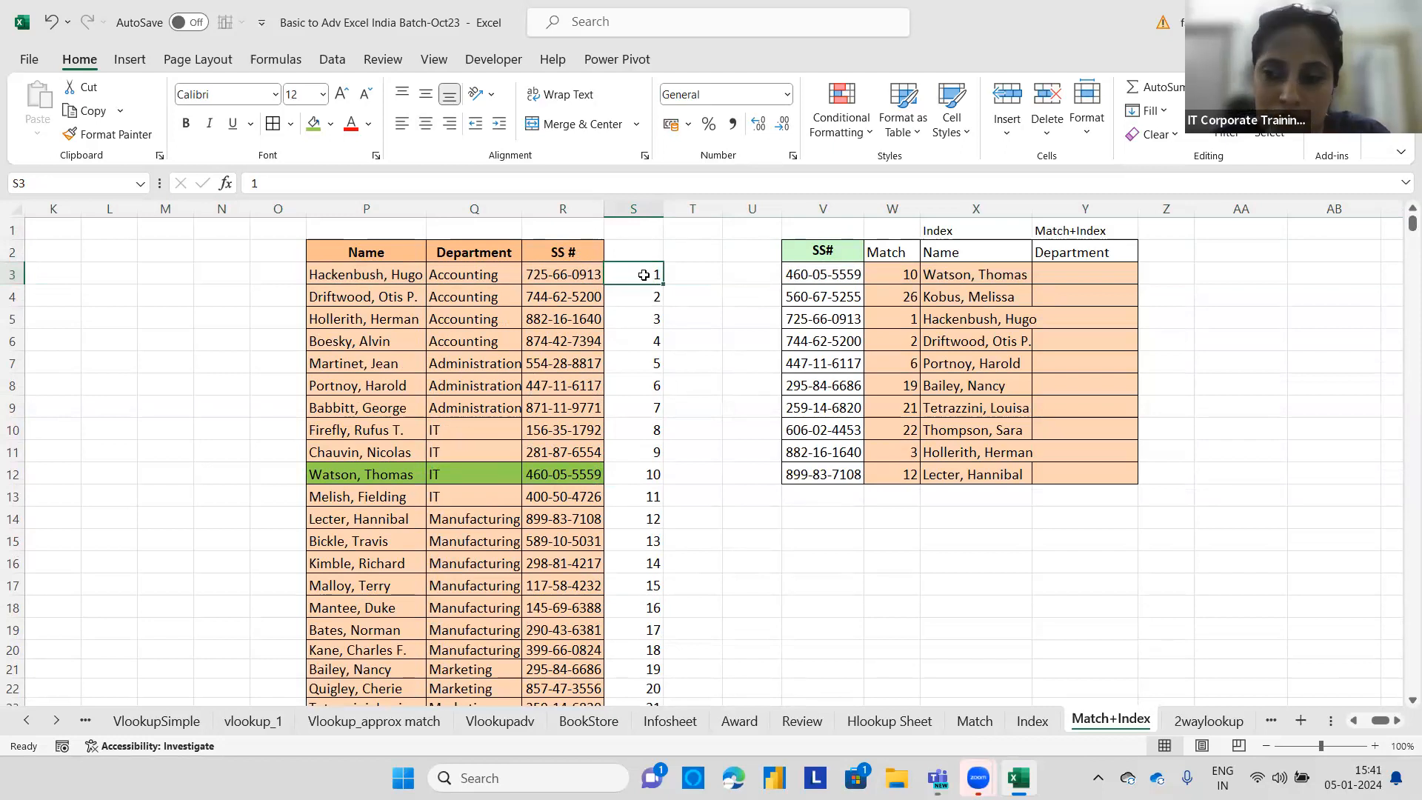
pyautogui.click(902, 279)
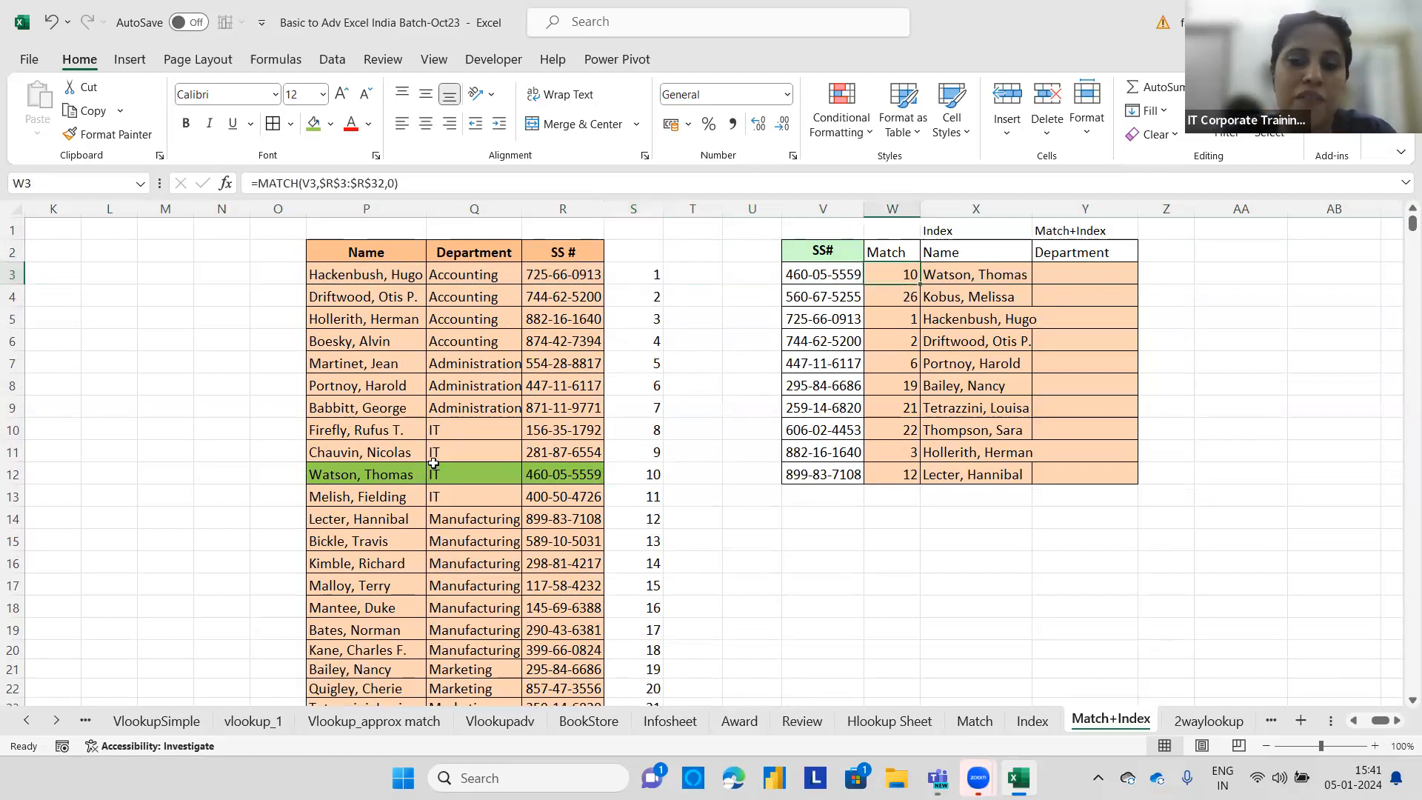
pyautogui.click(12, 430)
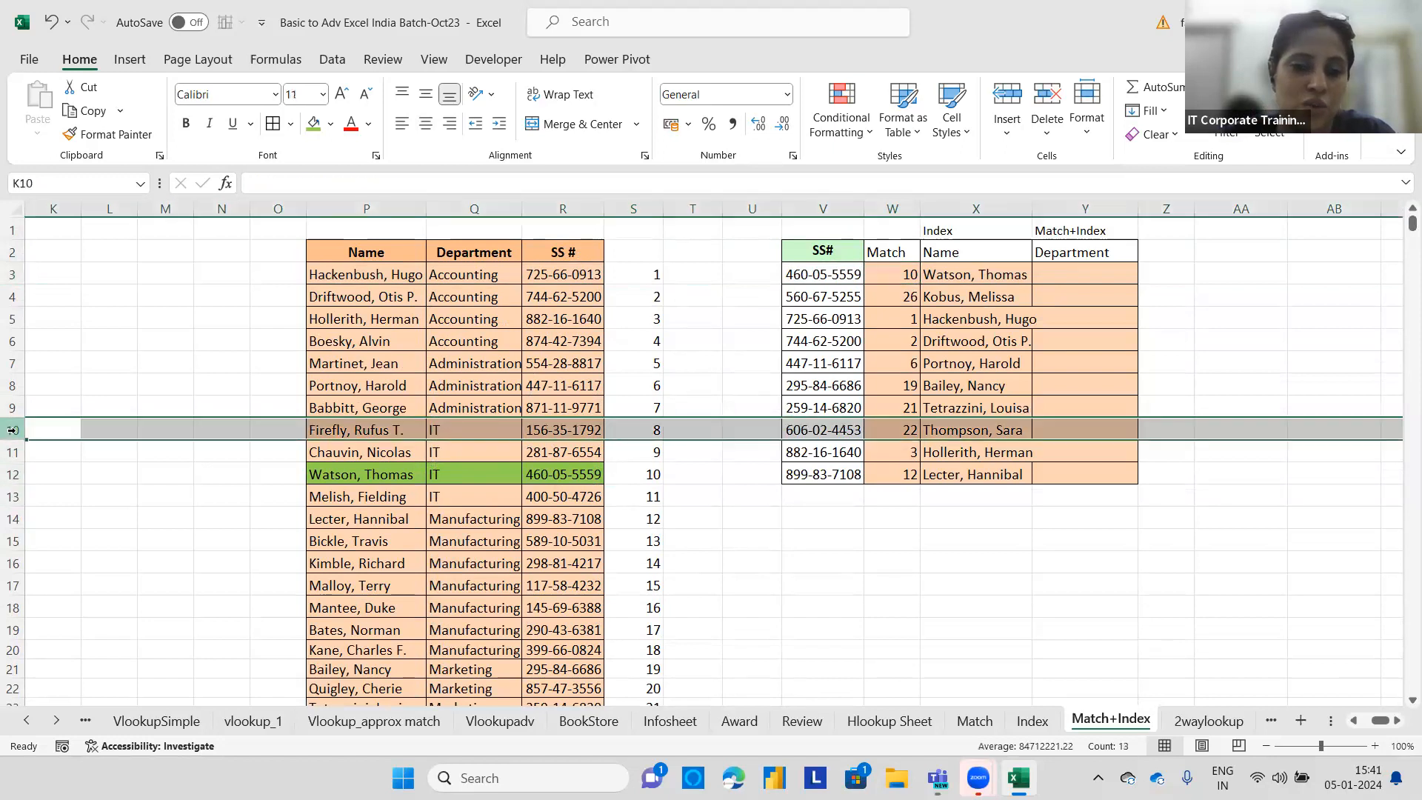
pyautogui.click(359, 430)
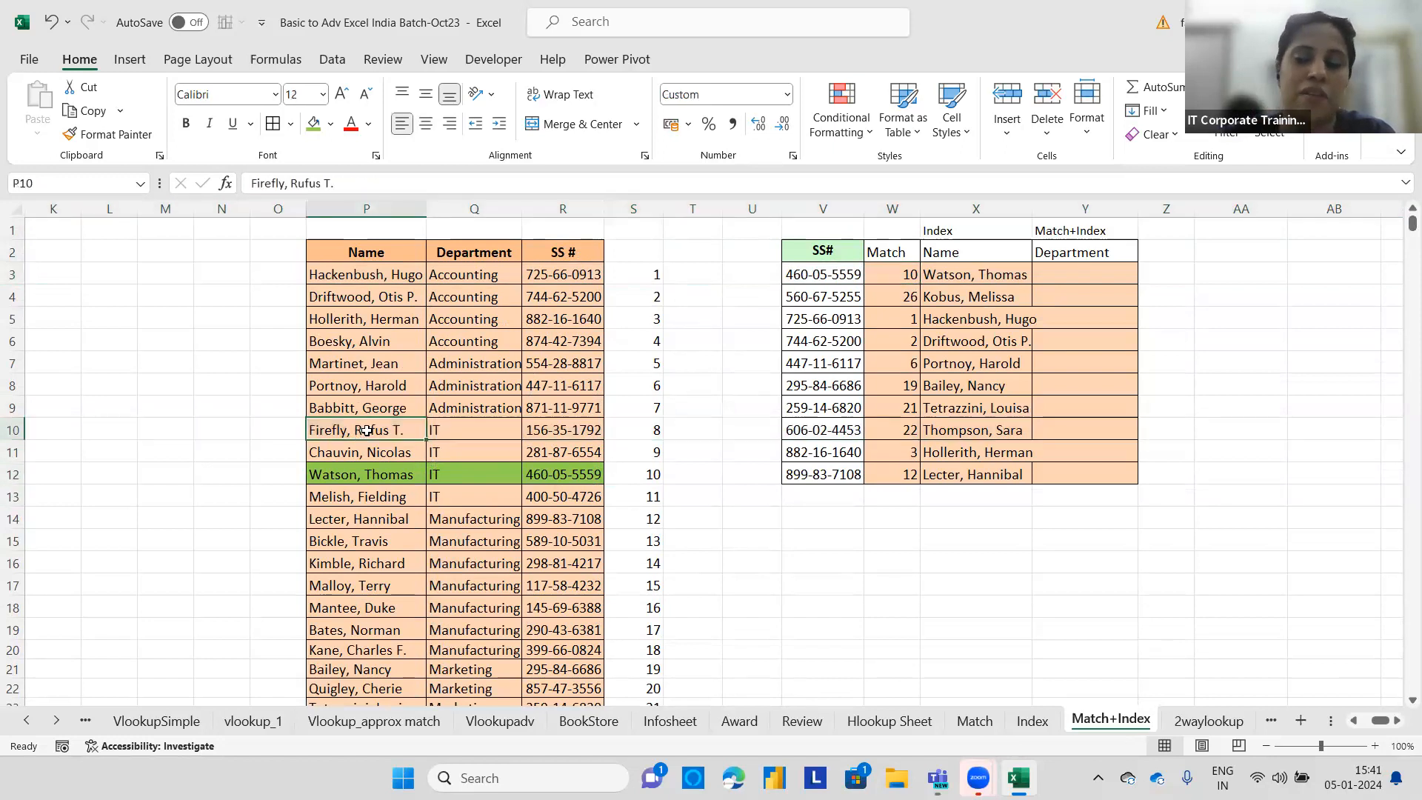
pyautogui.click(343, 476)
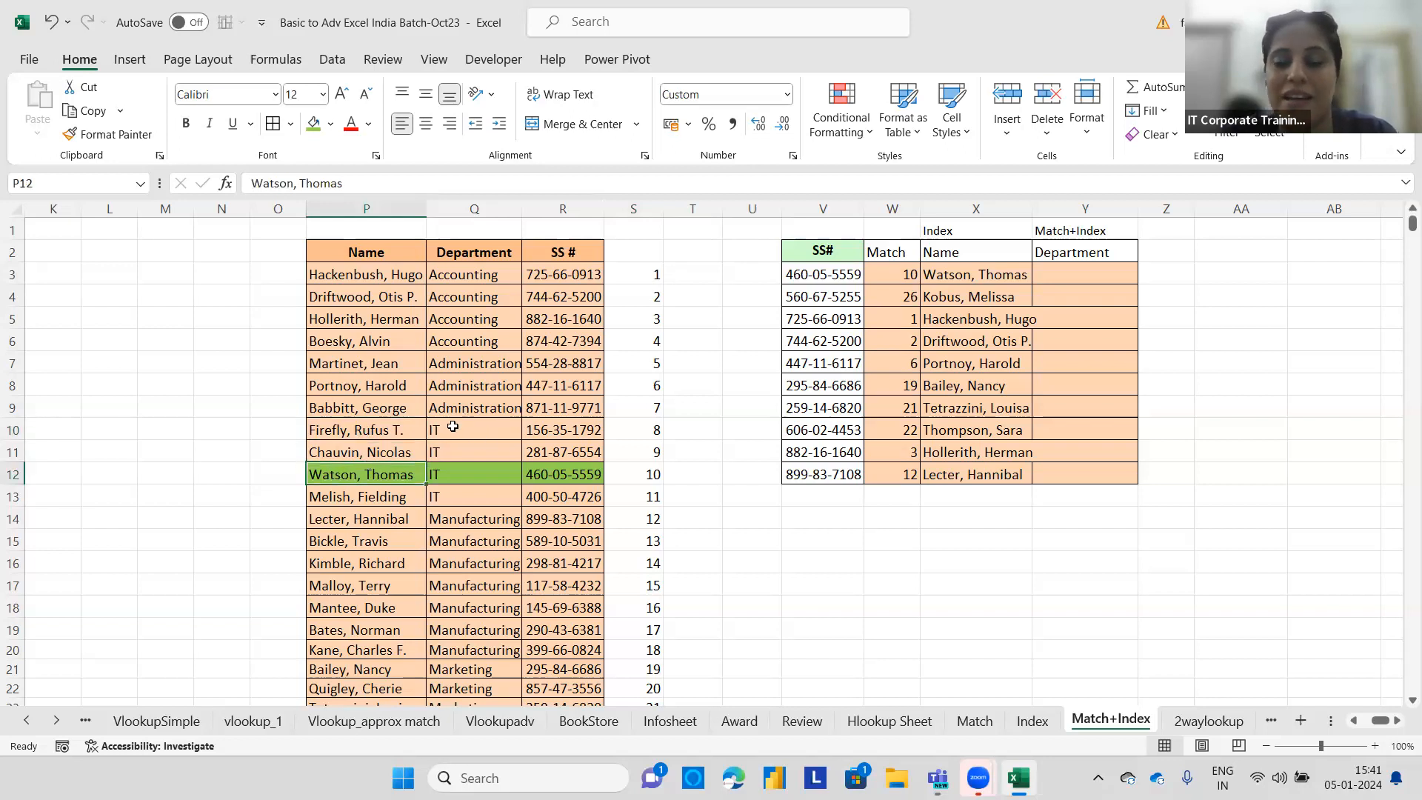
pyautogui.moveTo(360, 249); pyautogui.dragTo(462, 252)
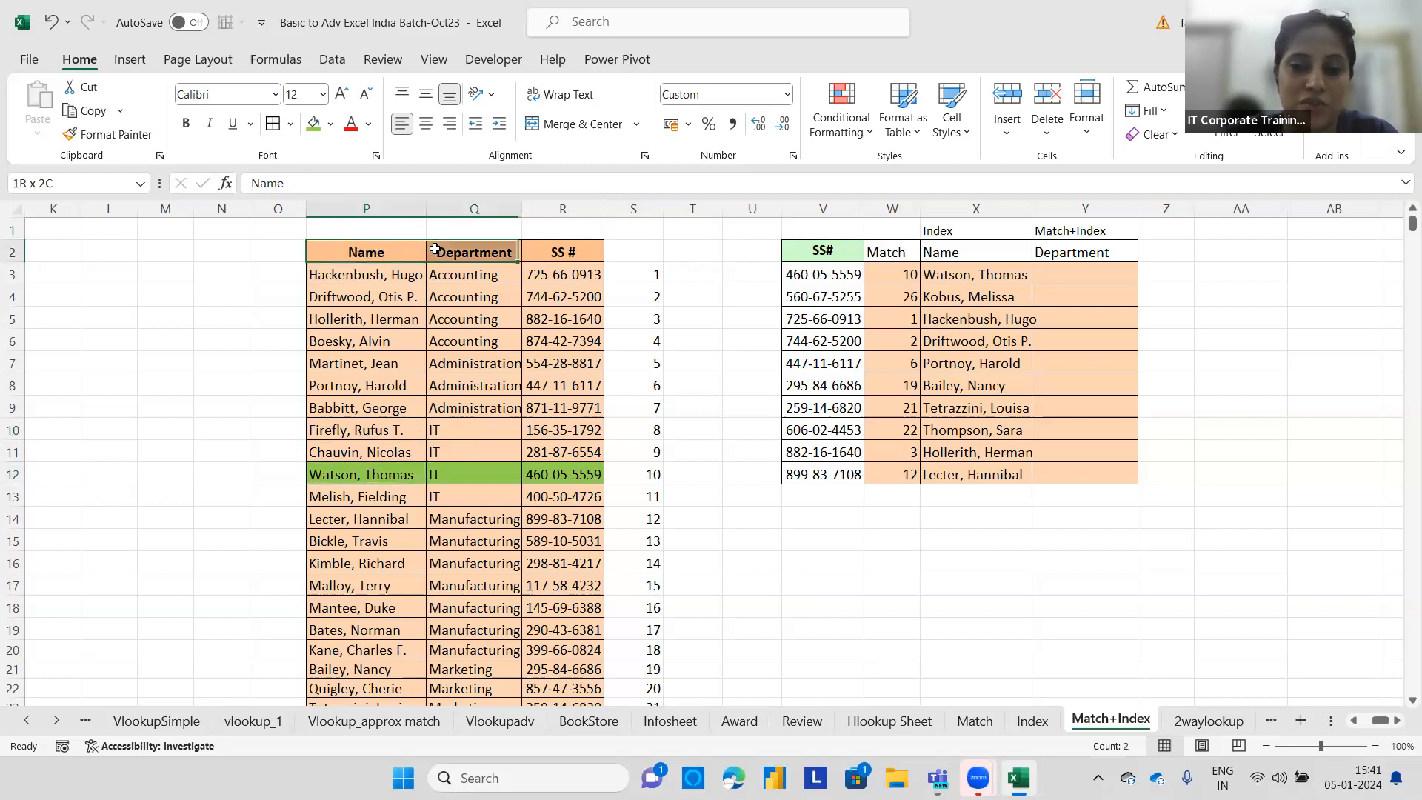
pyautogui.moveTo(371, 277); pyautogui.dragTo(564, 473)
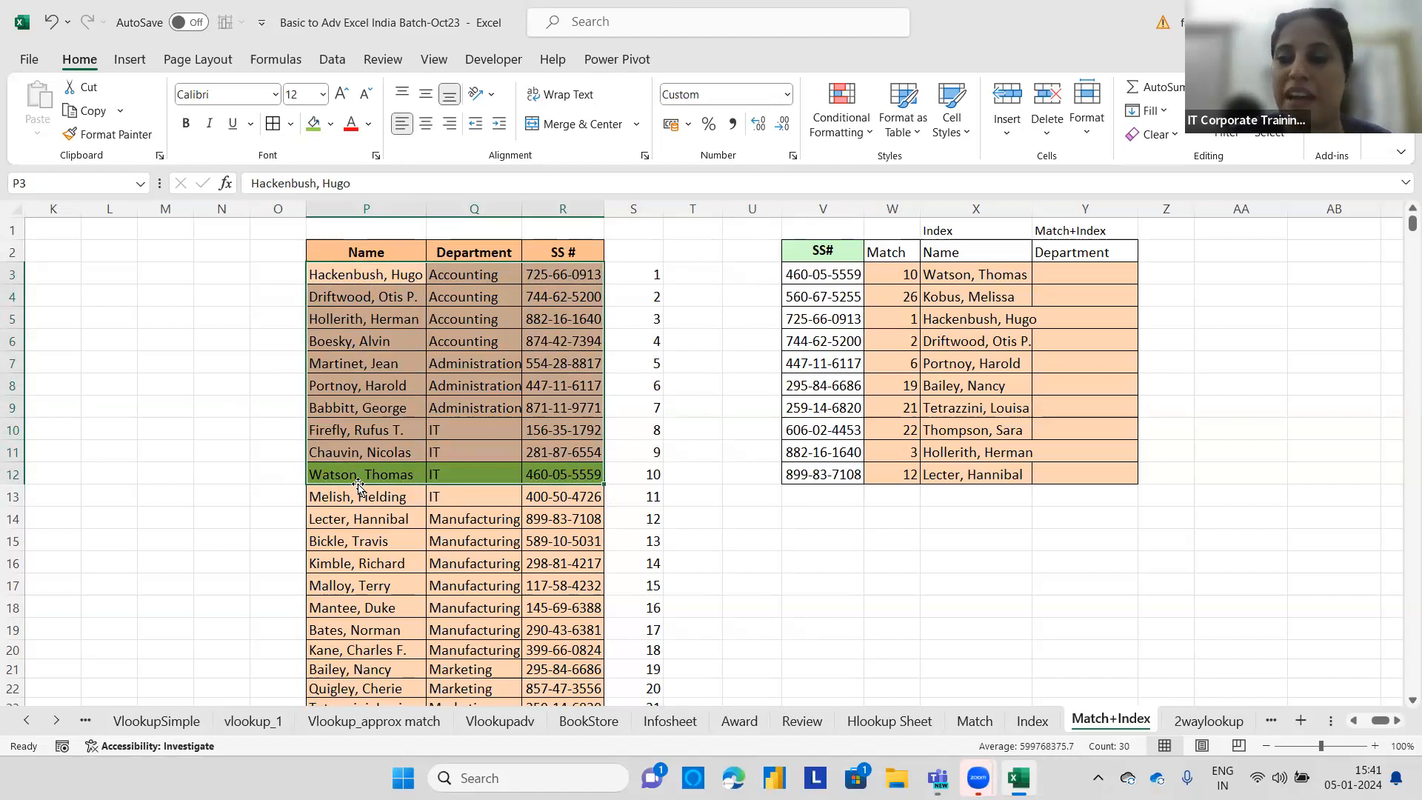
# Widen column X so the full names fit.
pyautogui.moveTo(1032, 211); pyautogui.dragTo(1042, 211)
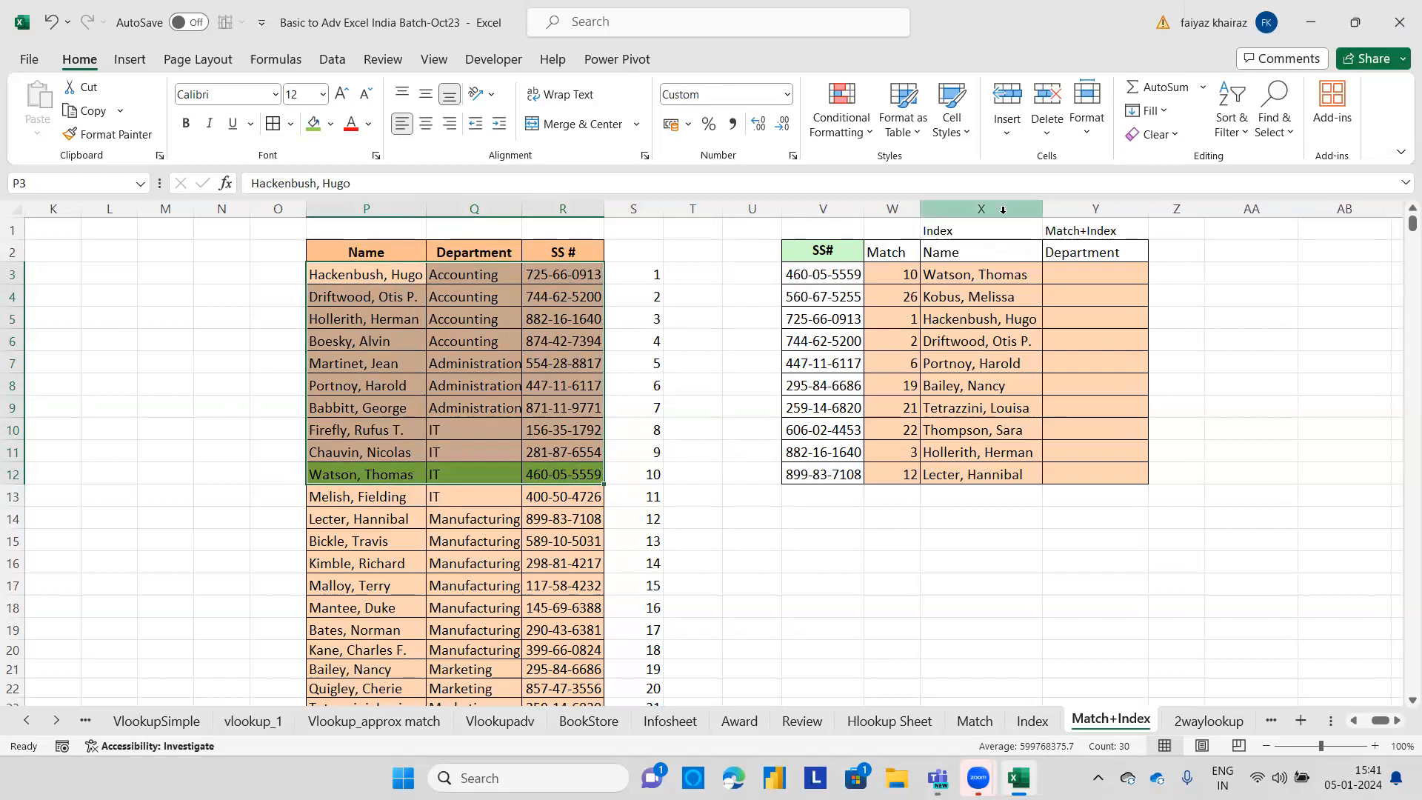
# In Y3, enter =INDEX(P2:R32,MATCH(V3,R2:R32,0),MATCH(Y2,P2:R2,0)) to return the department for the SS#.
pyautogui.click(1117, 269)
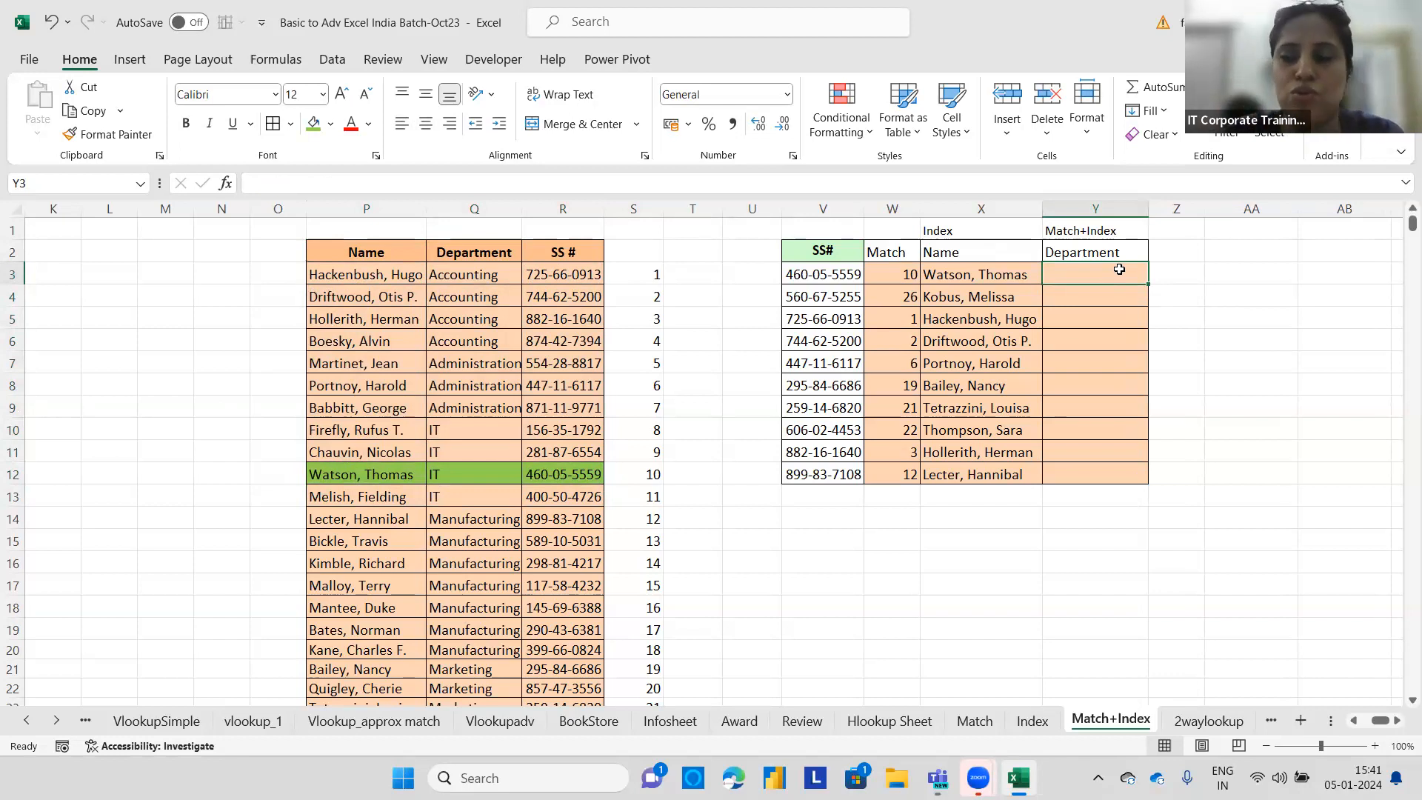
pyautogui.write('=')
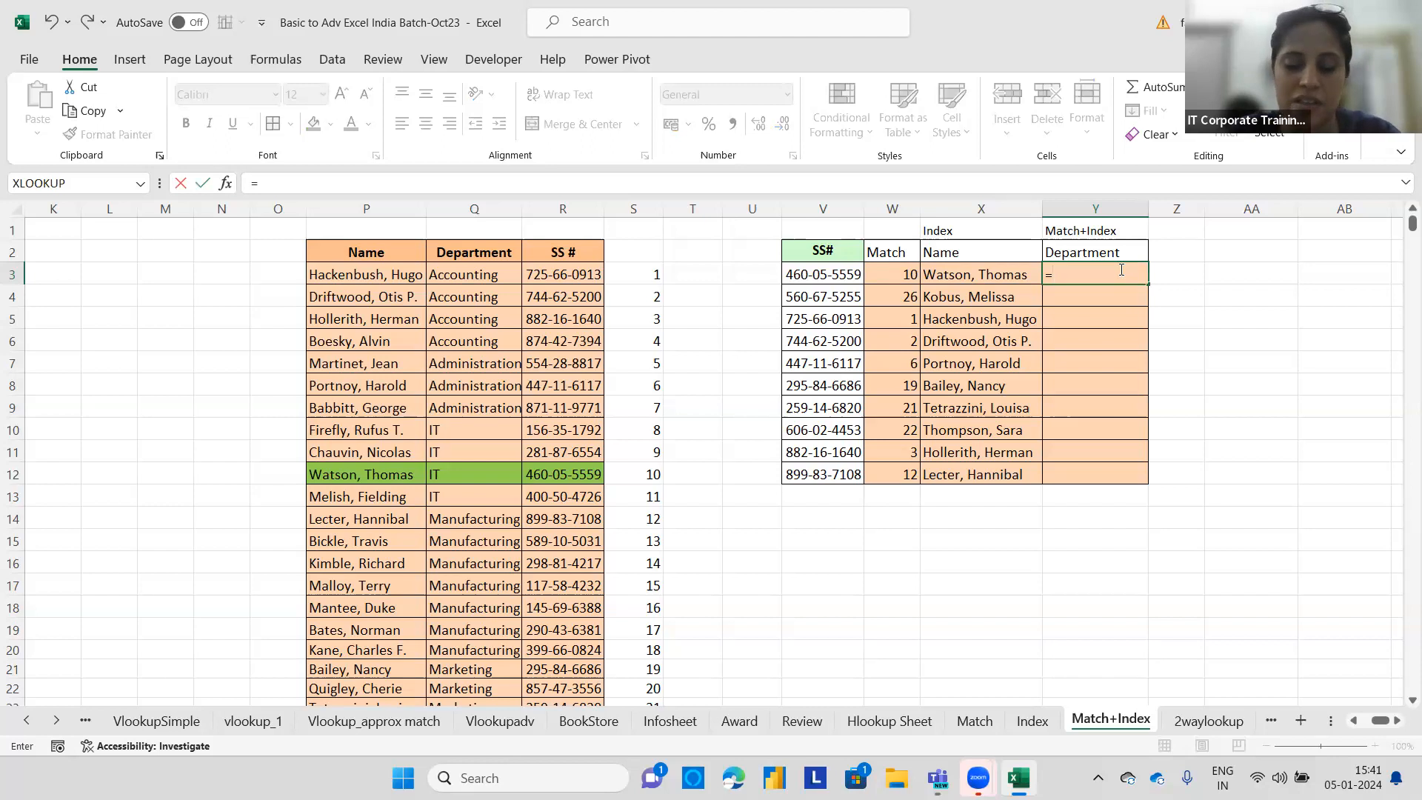
pyautogui.write('INDEX')
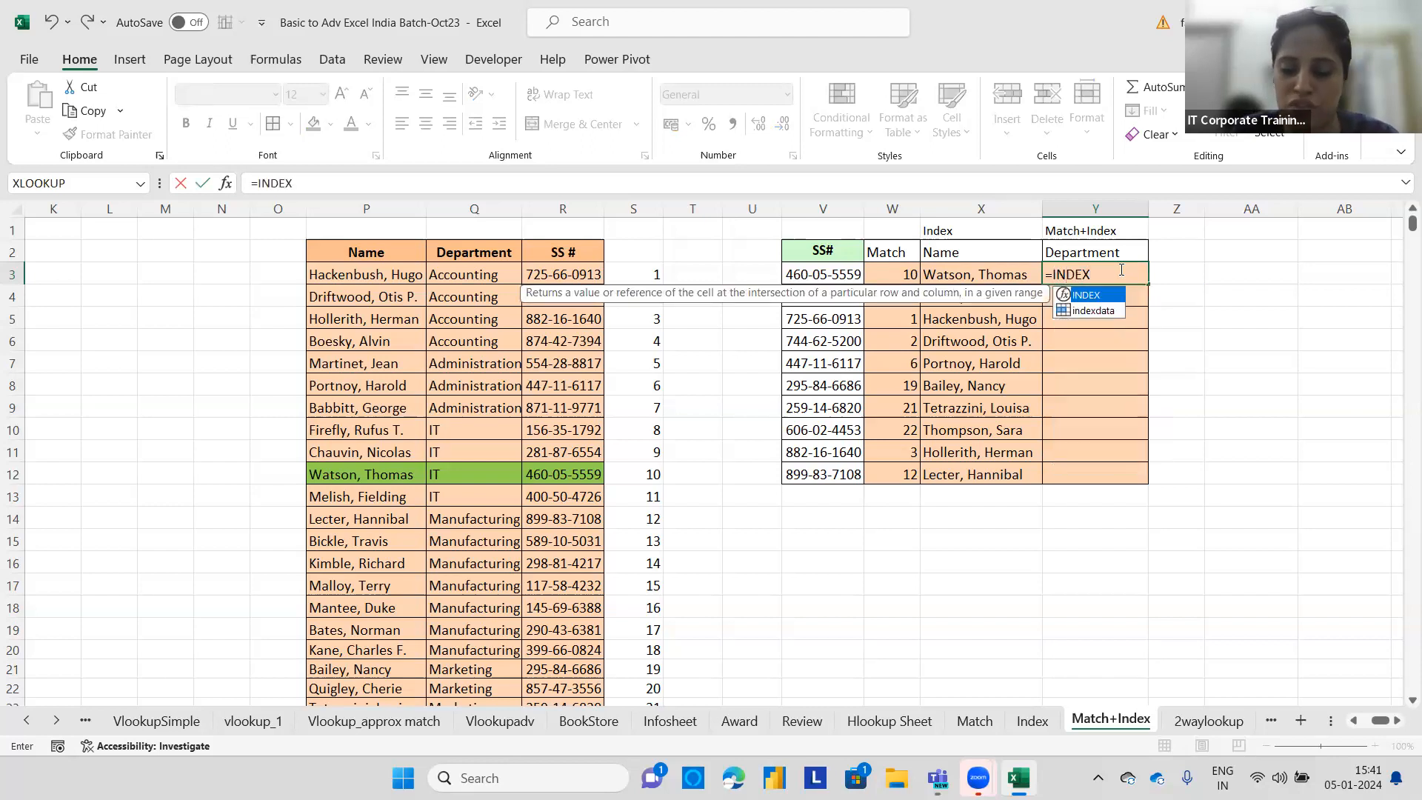
pyautogui.write('(')
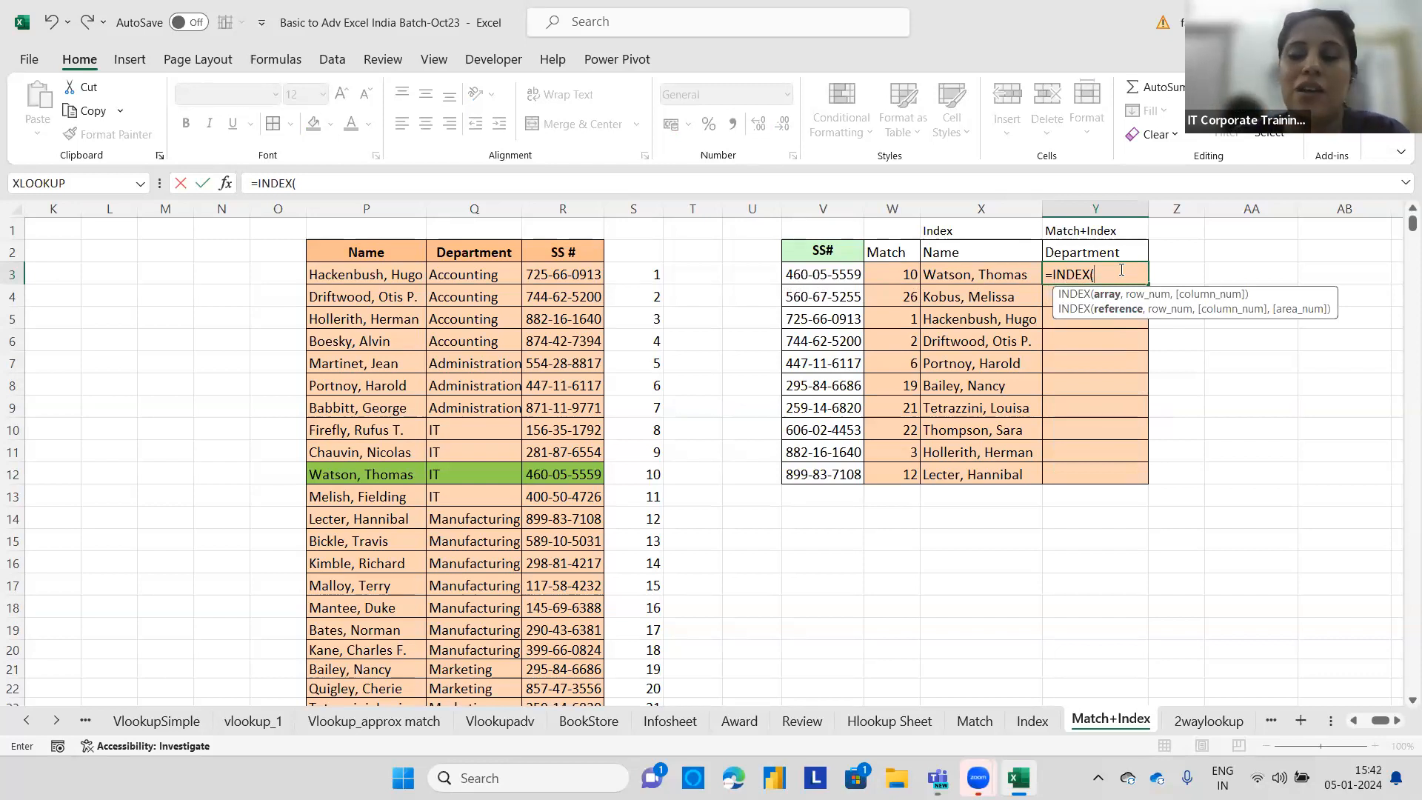
pyautogui.click(341, 251)
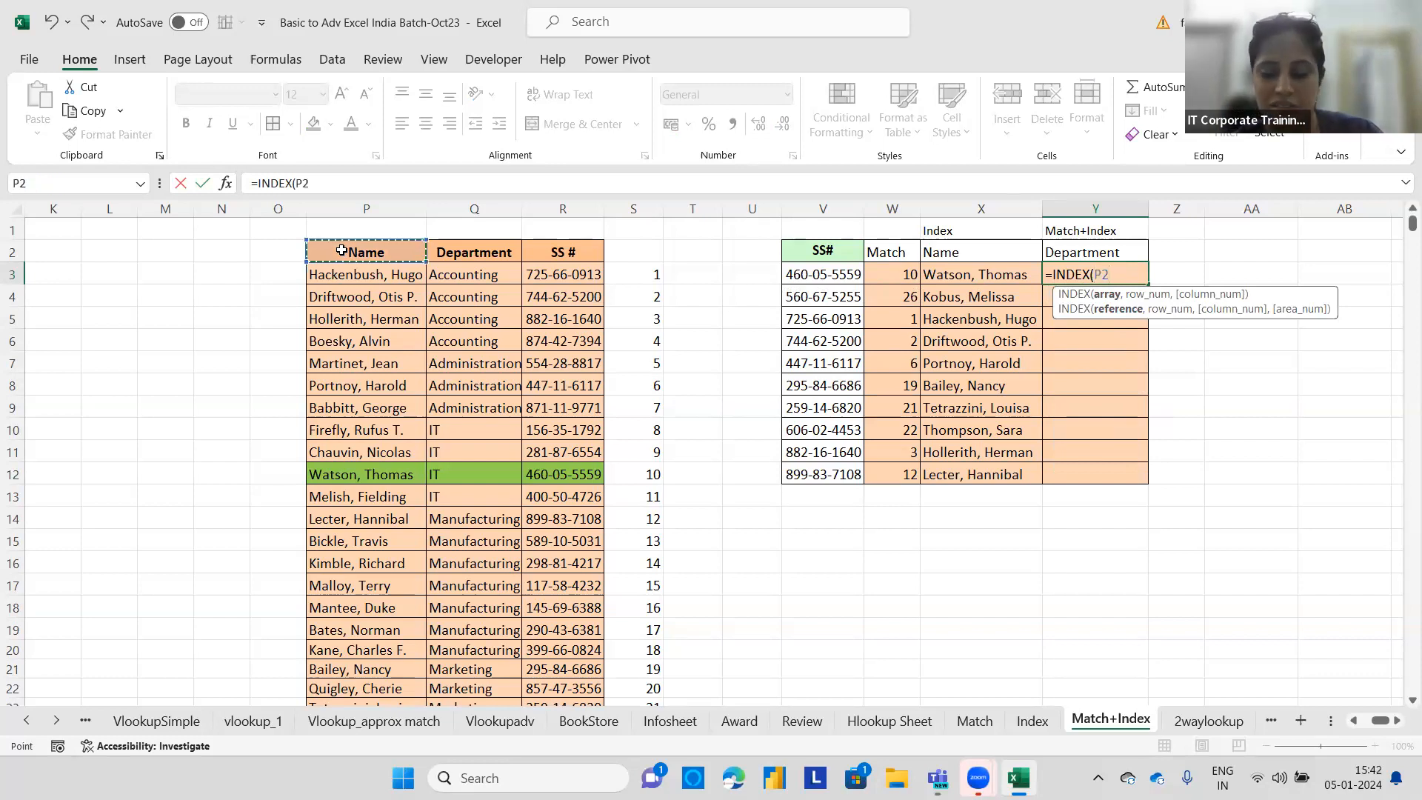
pyautogui.hotkey('ctrl', 'shift', 'Right')
pyautogui.hotkey('ctrl', 'shift', 'Down')
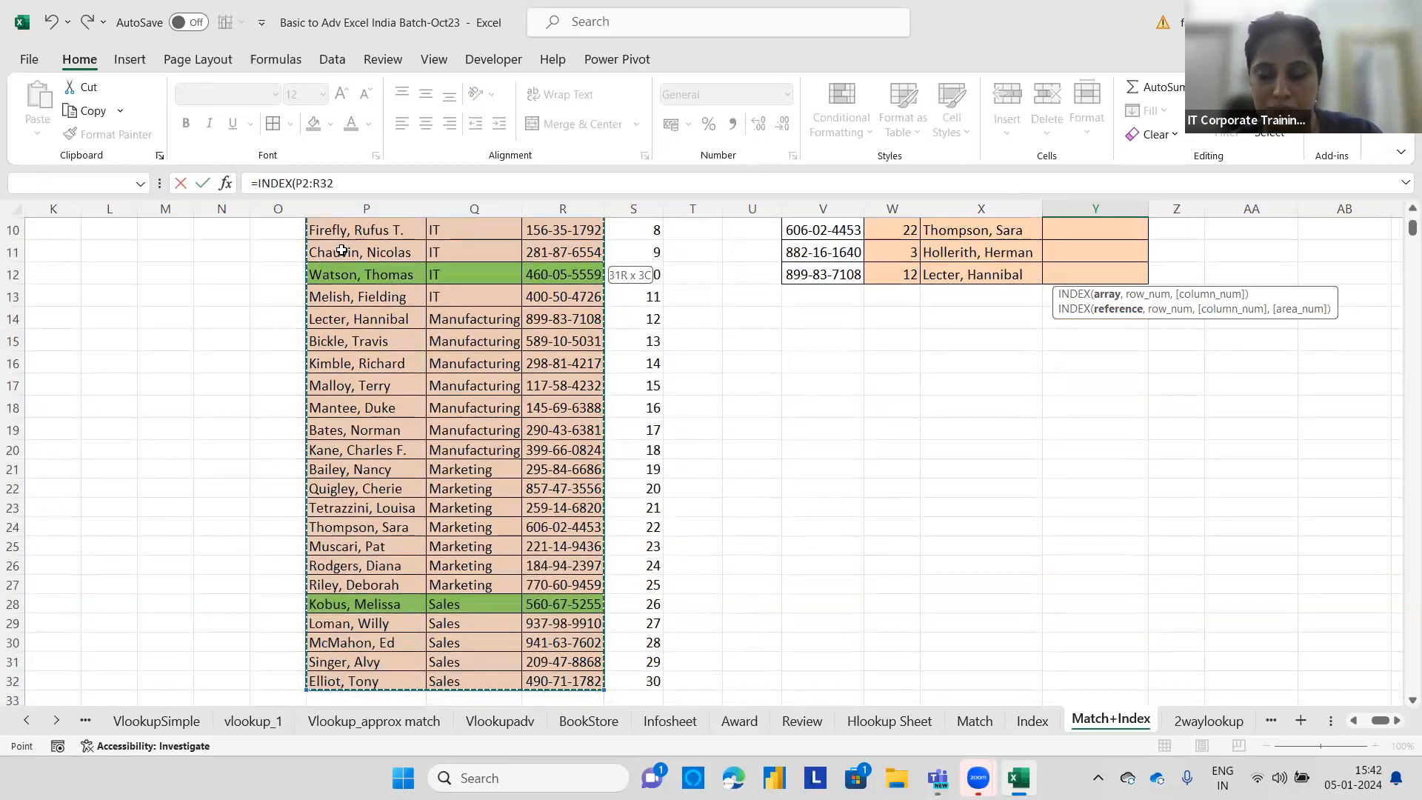
pyautogui.scroll(3, 341, 251)
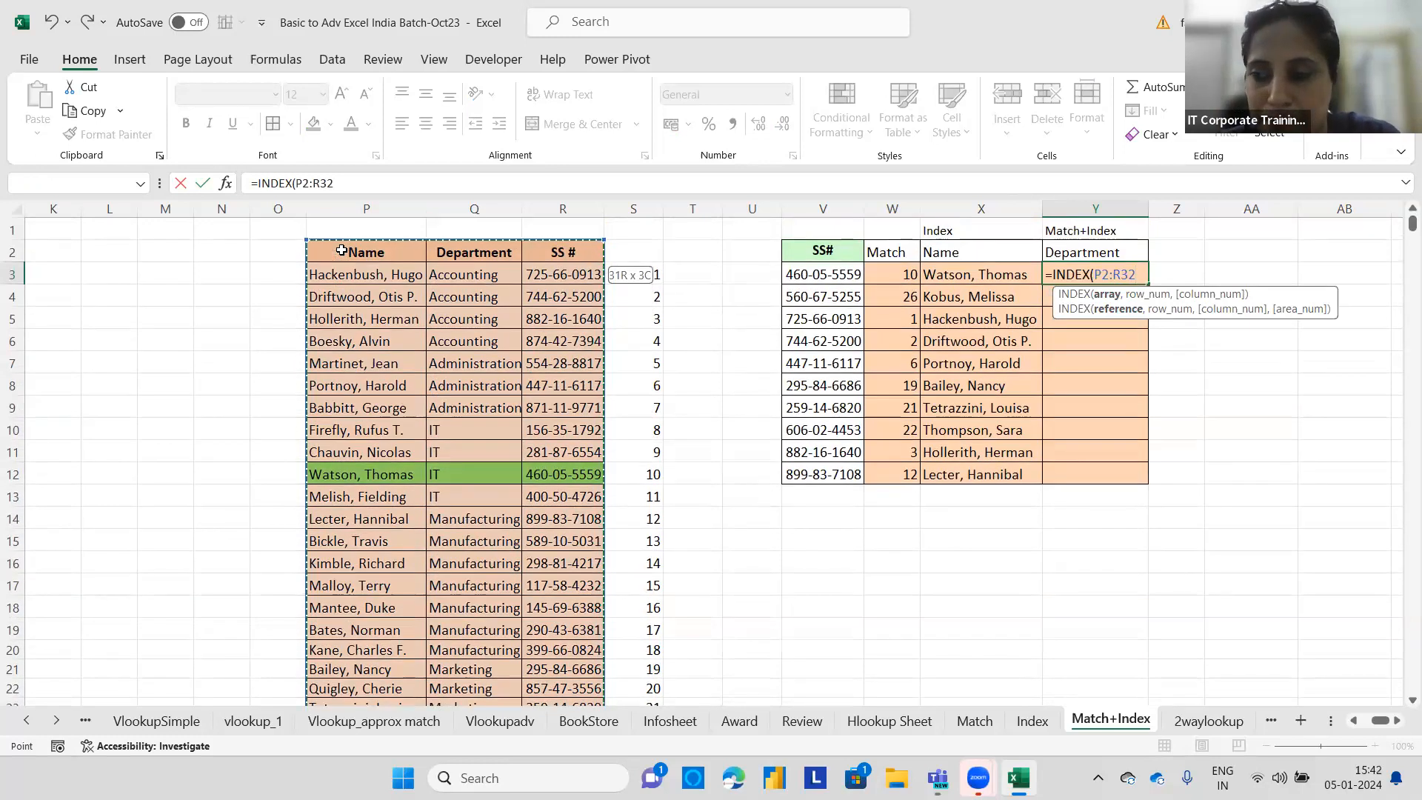
pyautogui.write(',')
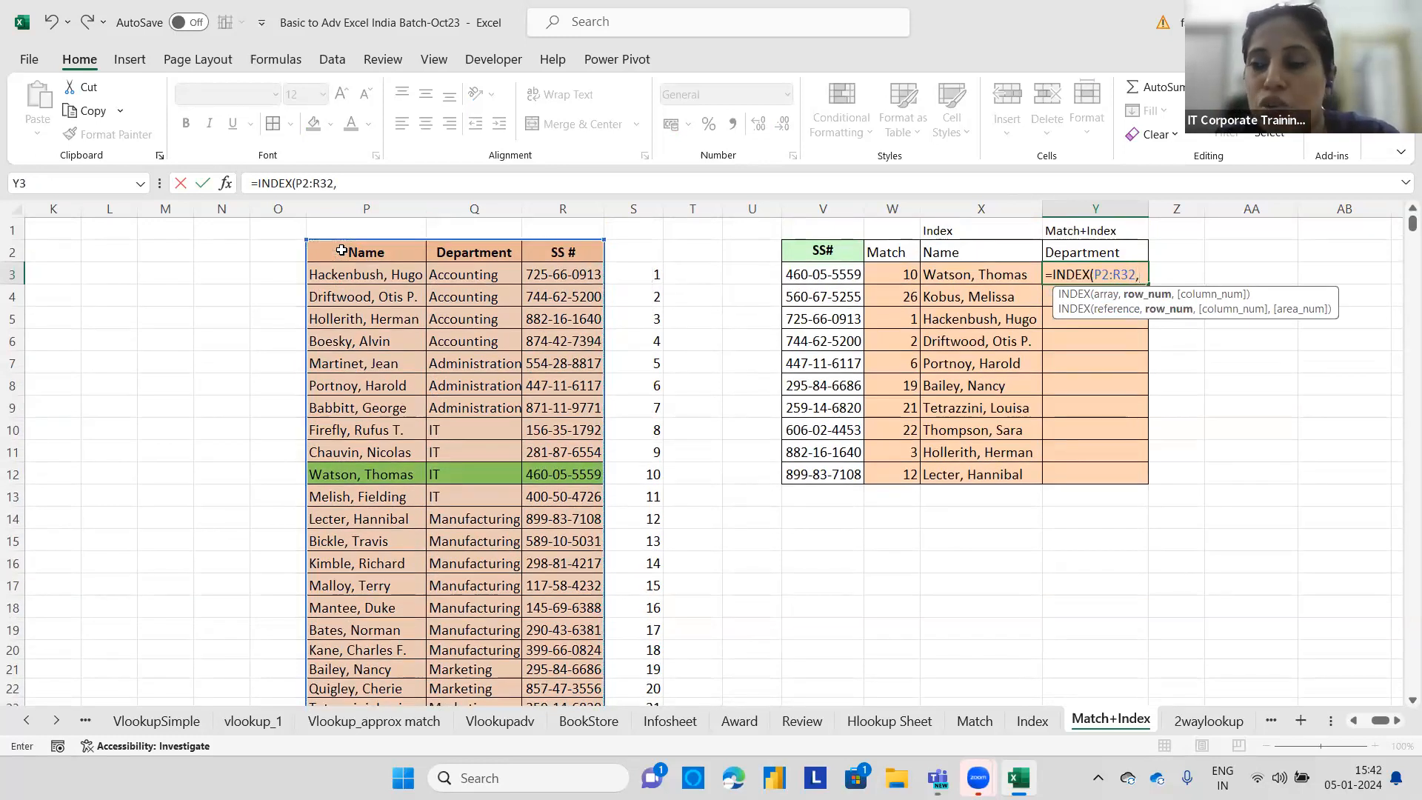
pyautogui.write('mat')
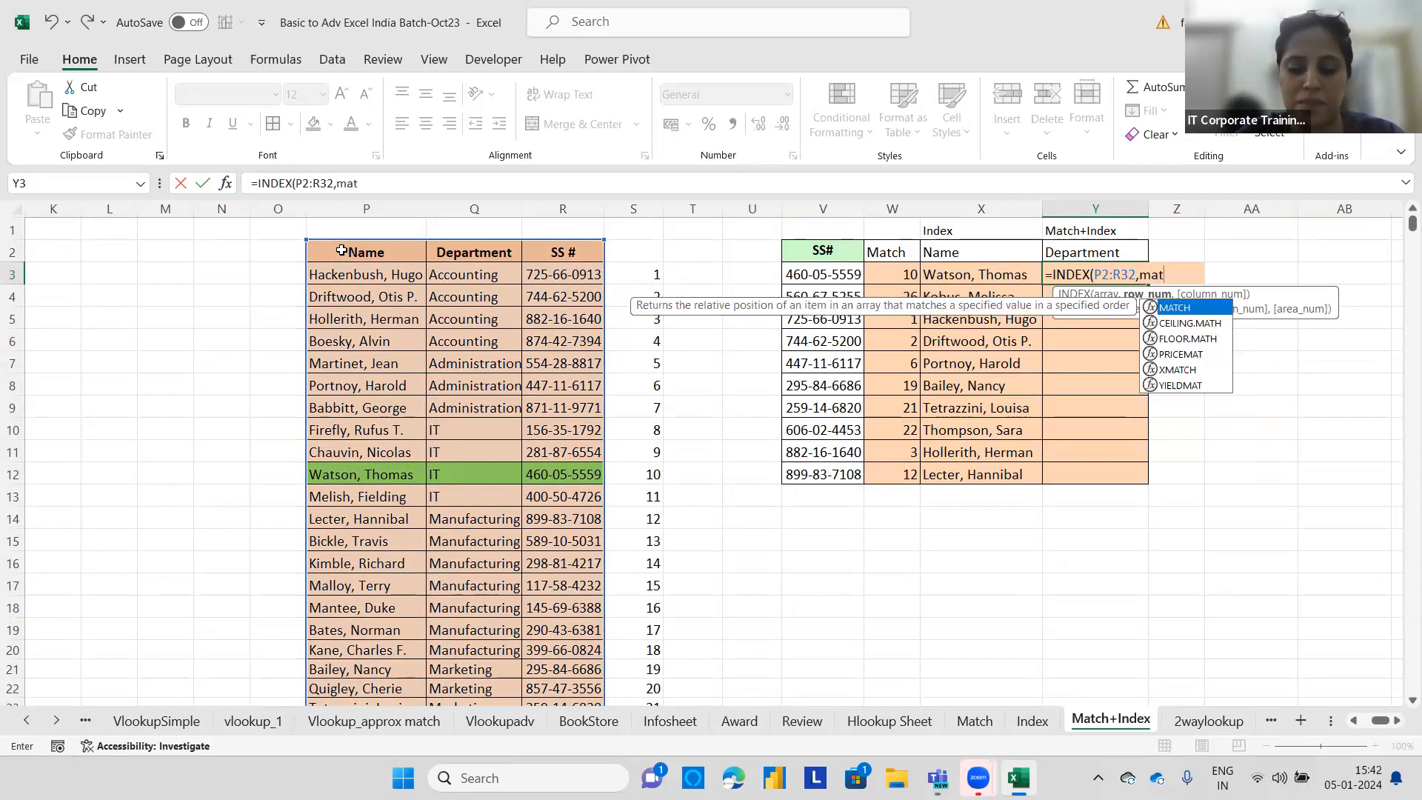
pyautogui.write('ch(')
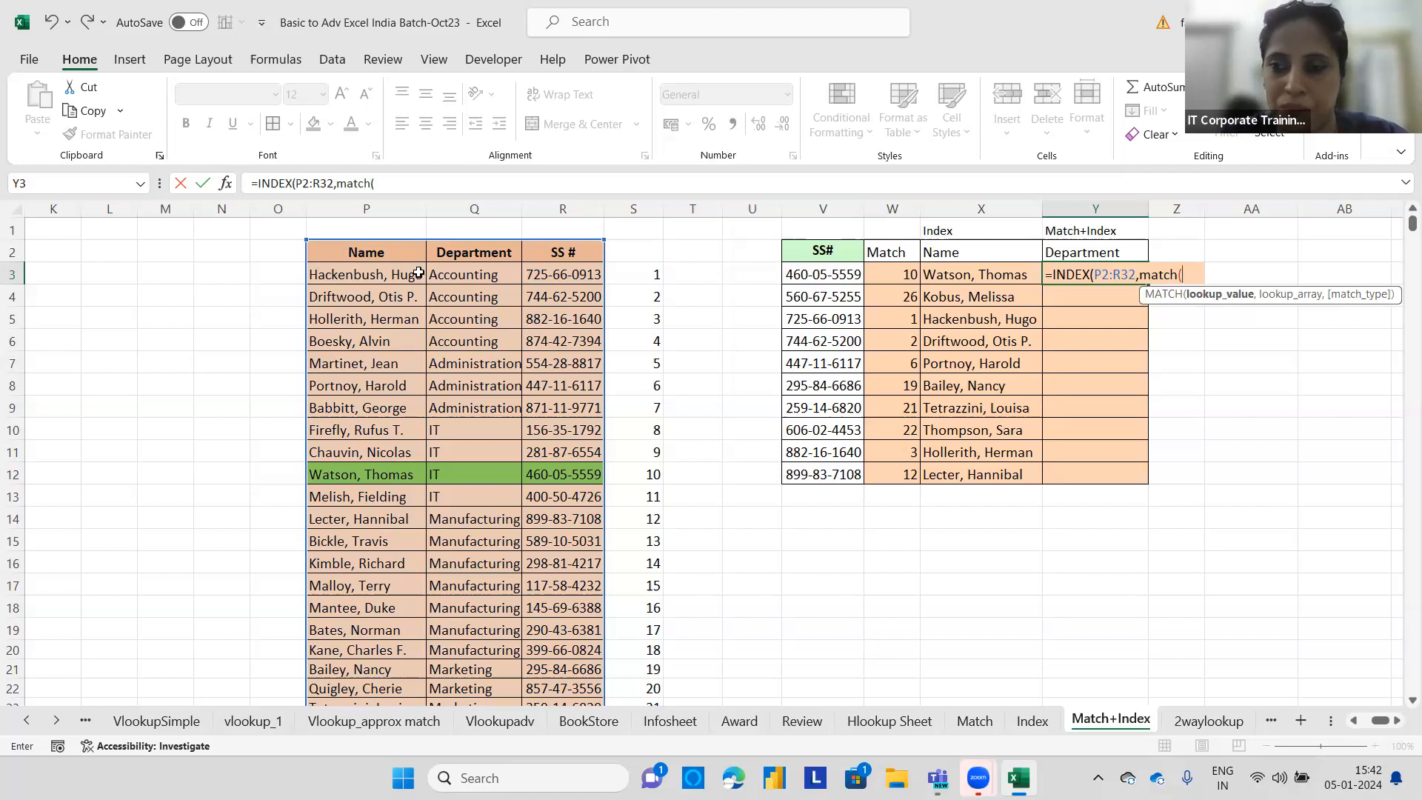
pyautogui.click(844, 276)
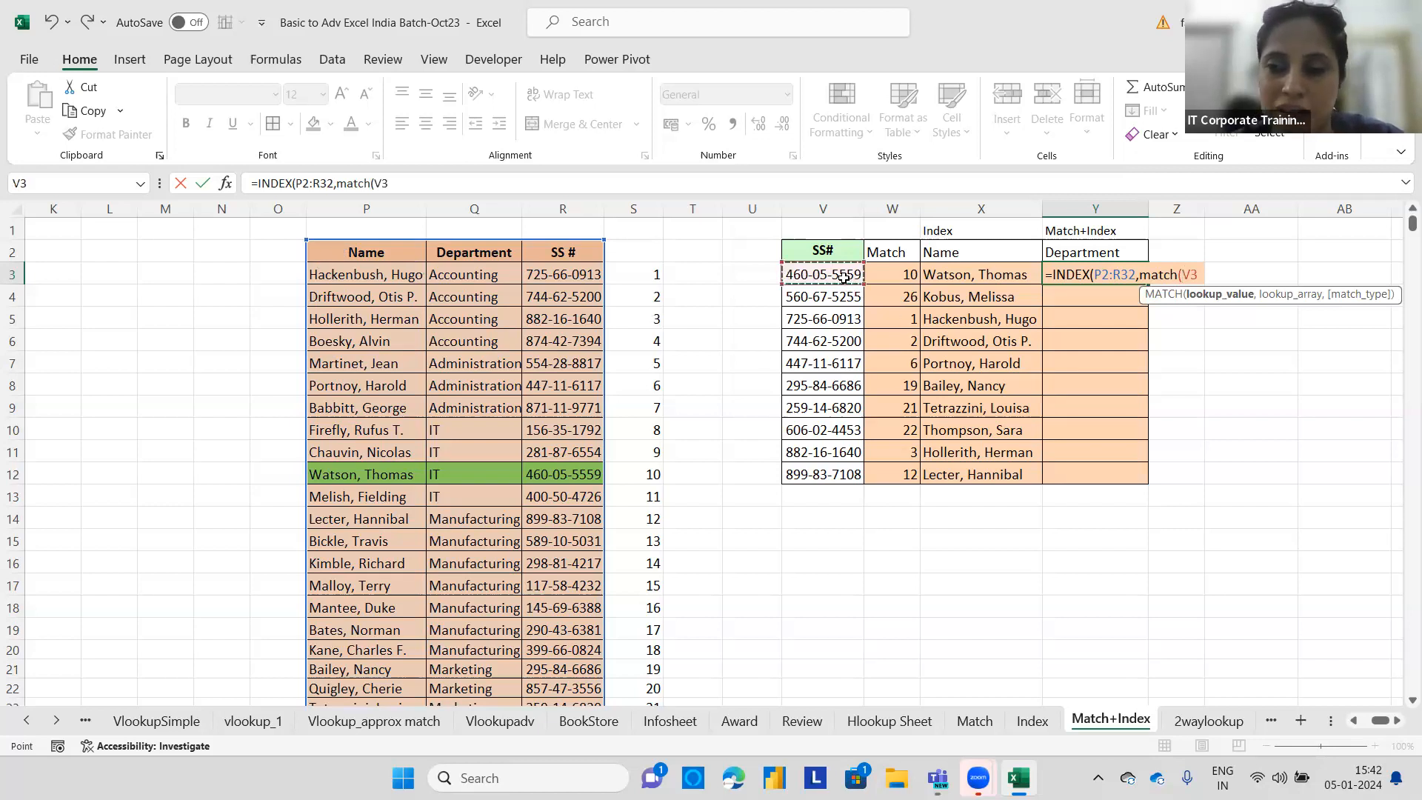
pyautogui.write(',')
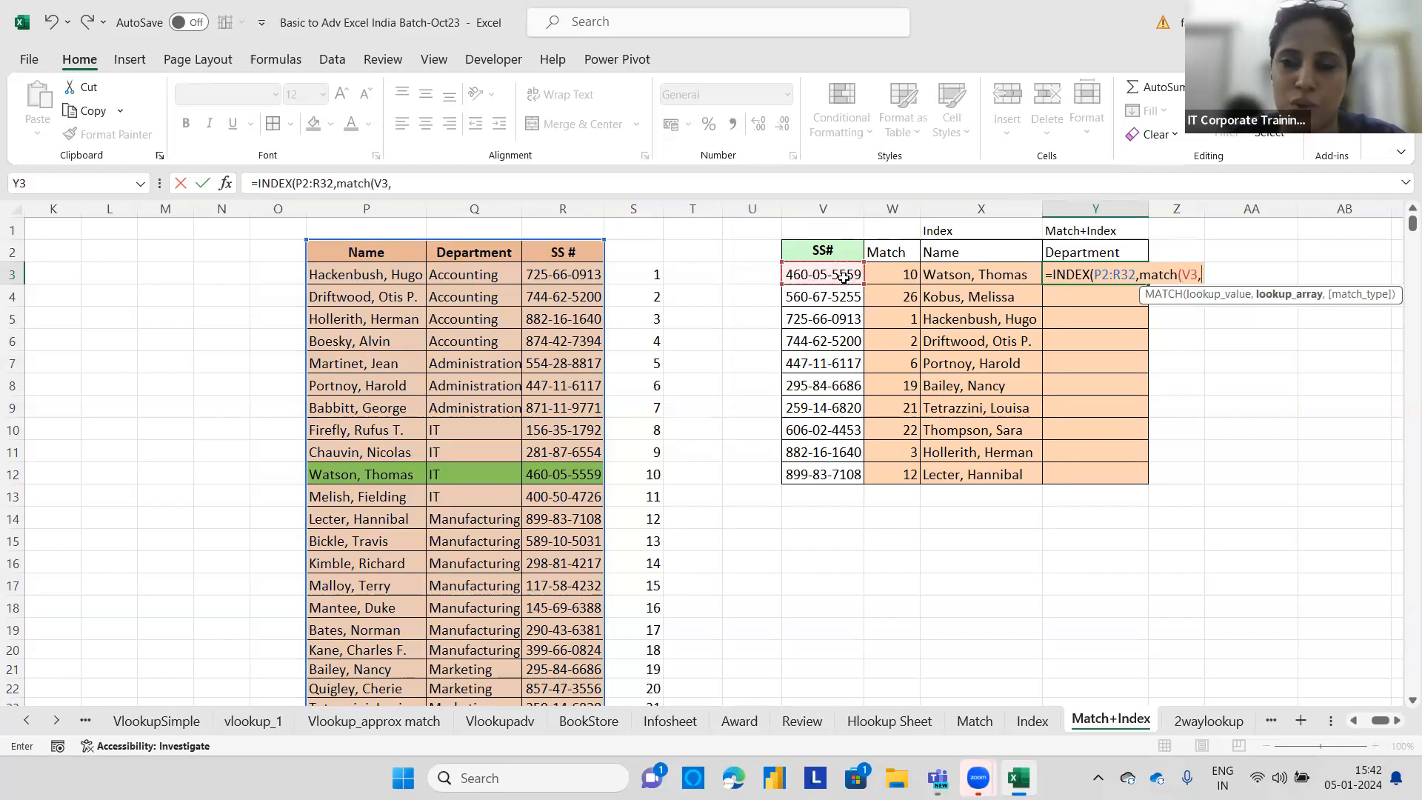
pyautogui.click(558, 252)
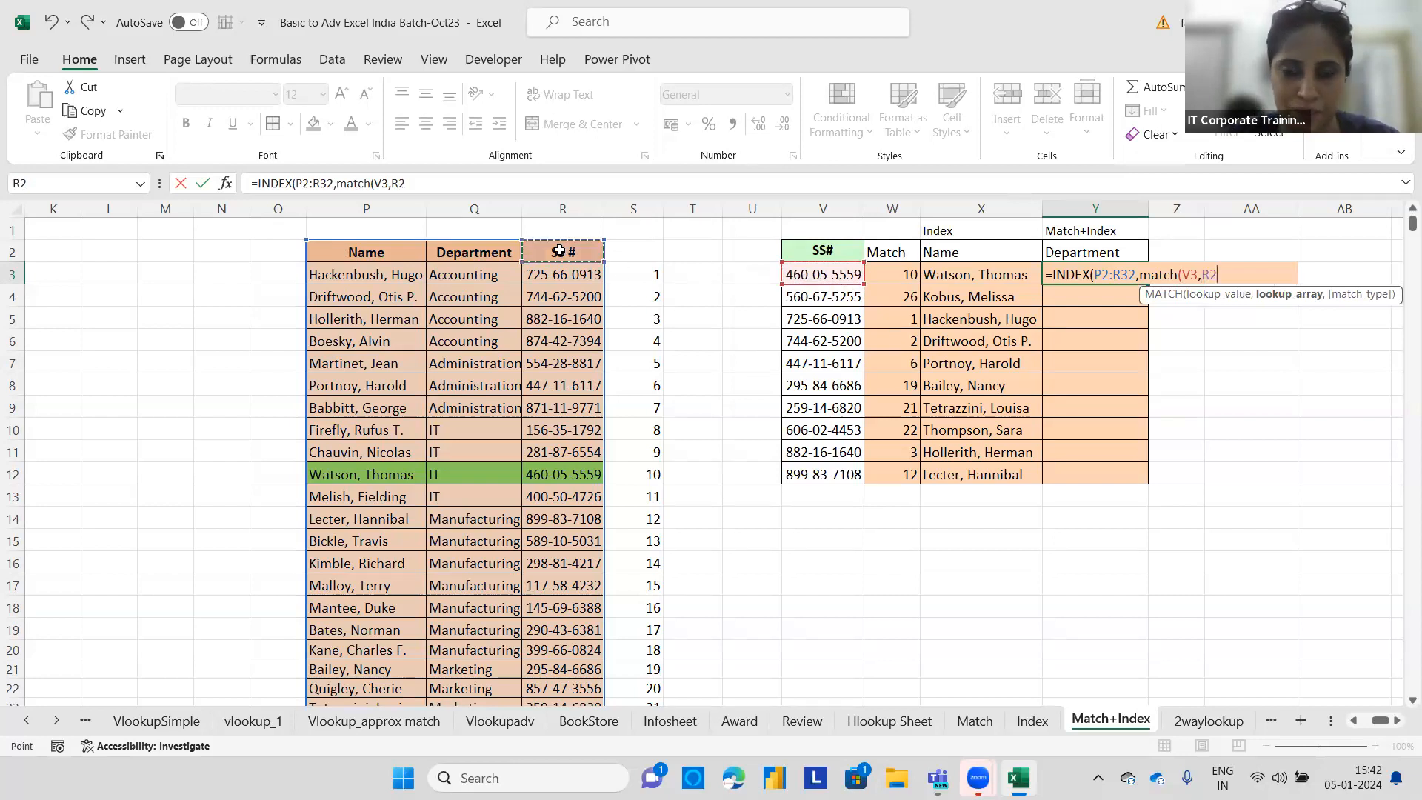
pyautogui.hotkey('ctrl', 'shift', 'Down')
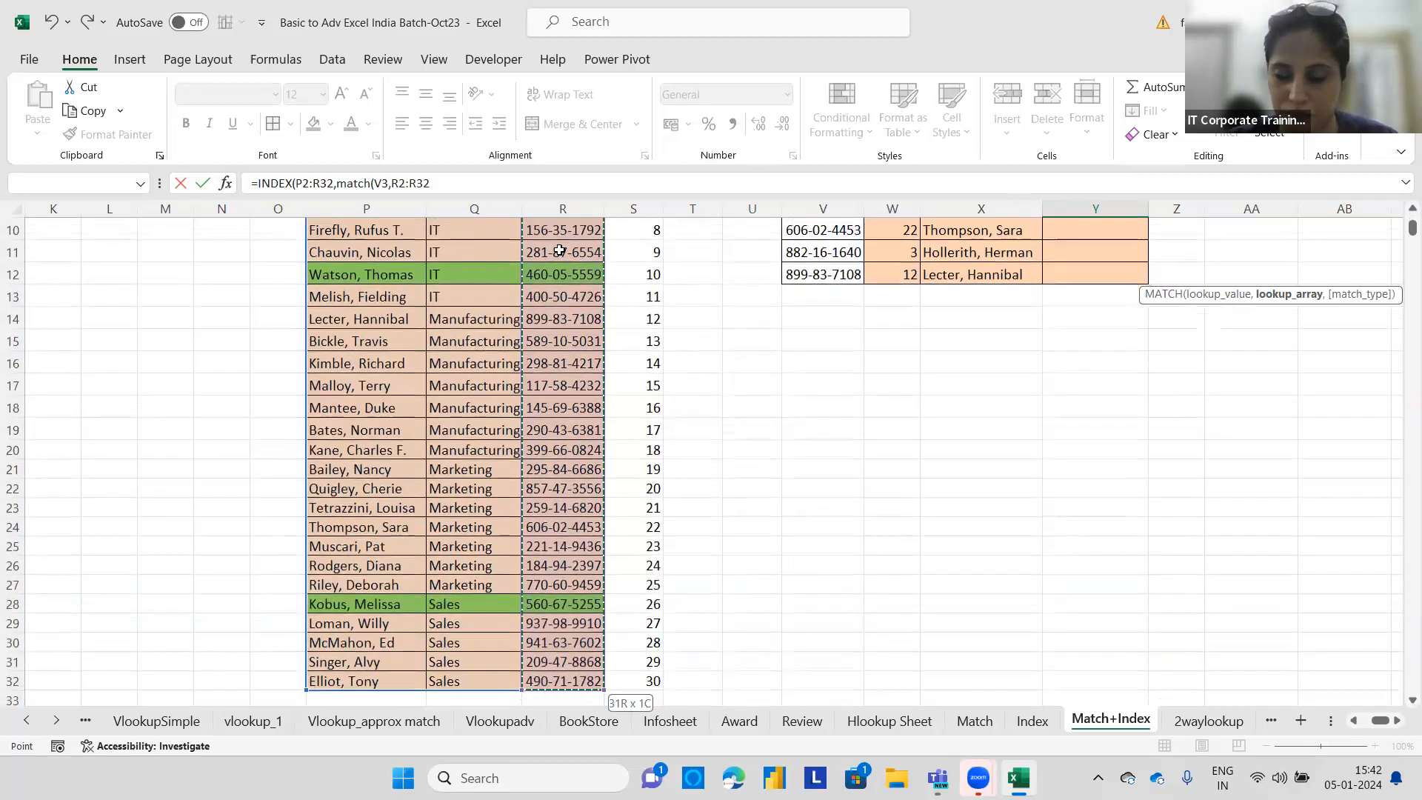
pyautogui.write(',0')
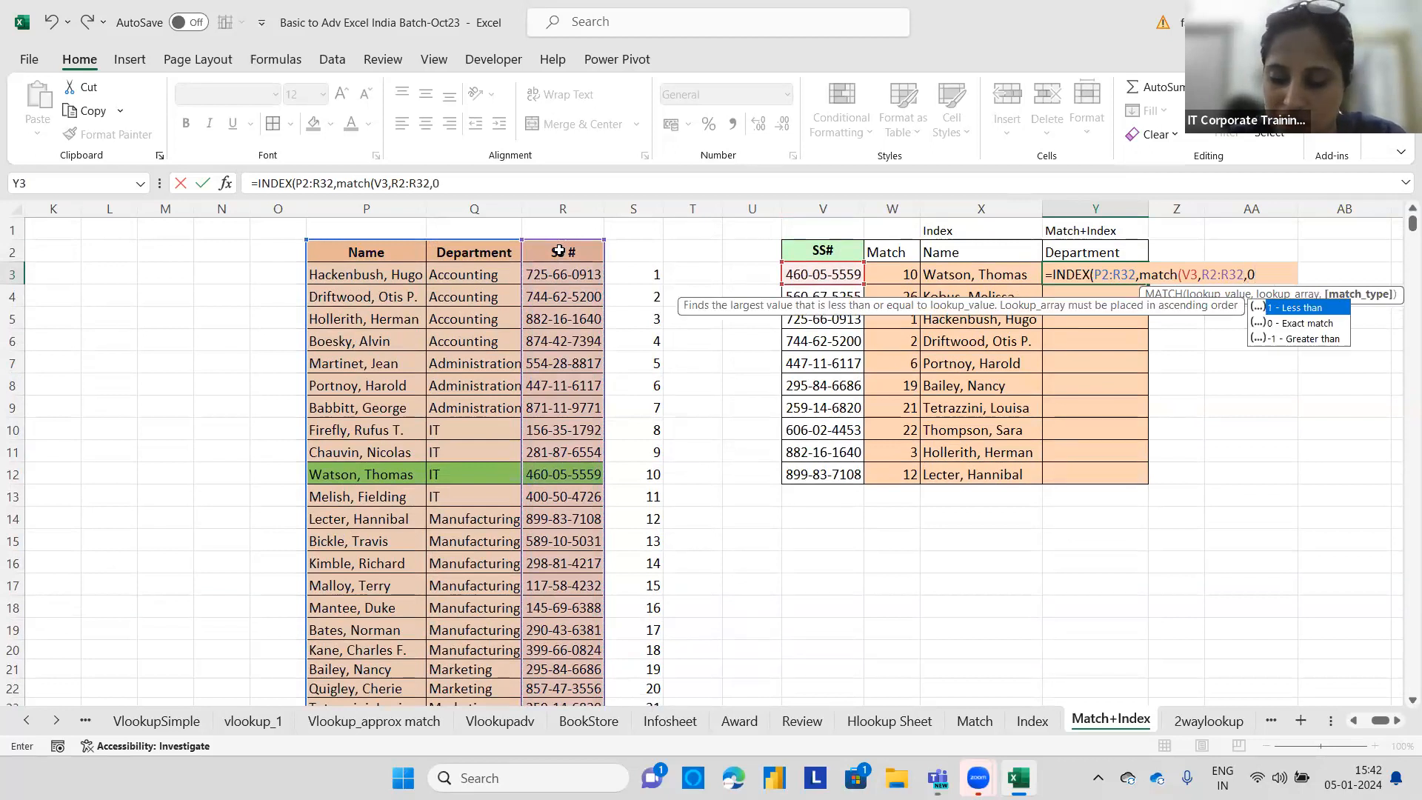
pyautogui.write('),')
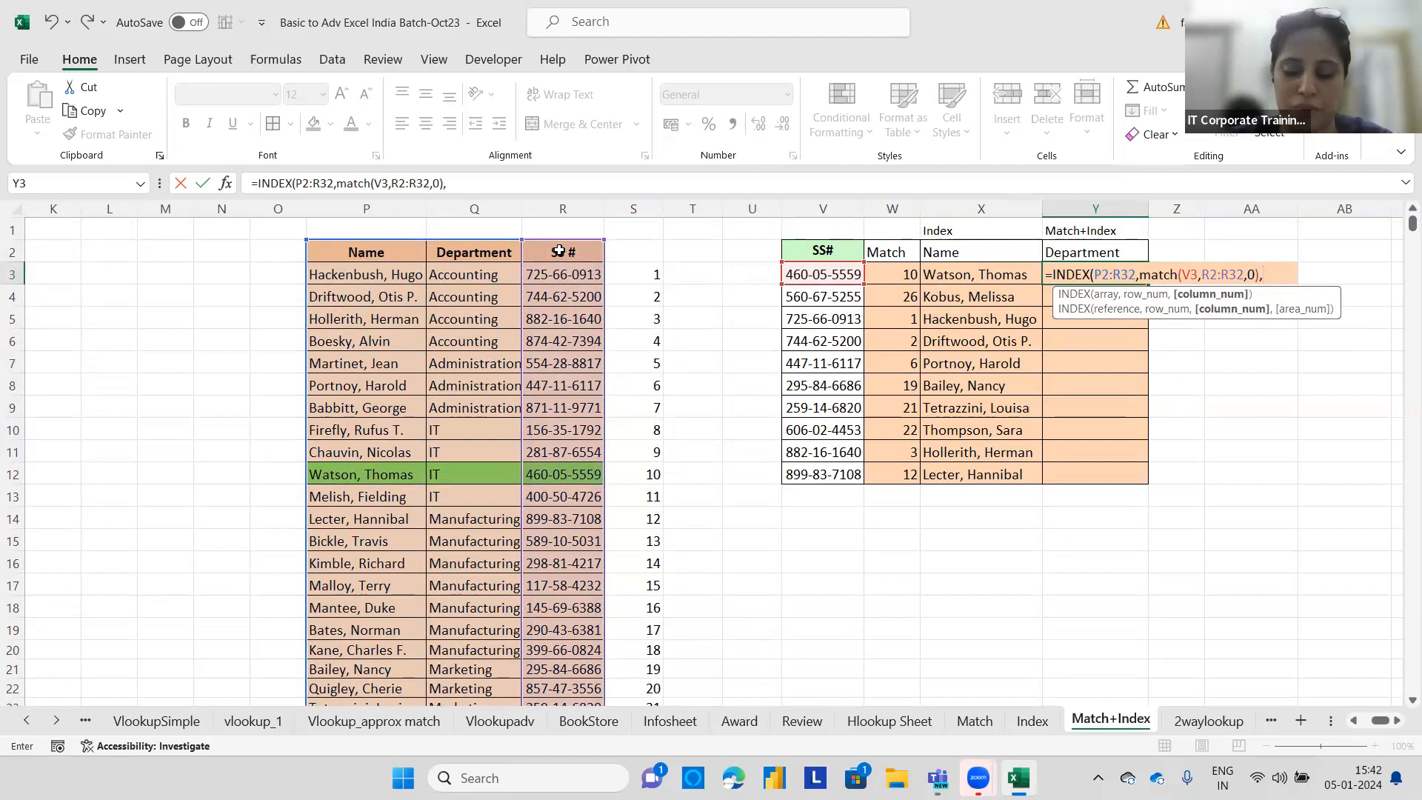
pyautogui.write('match(')
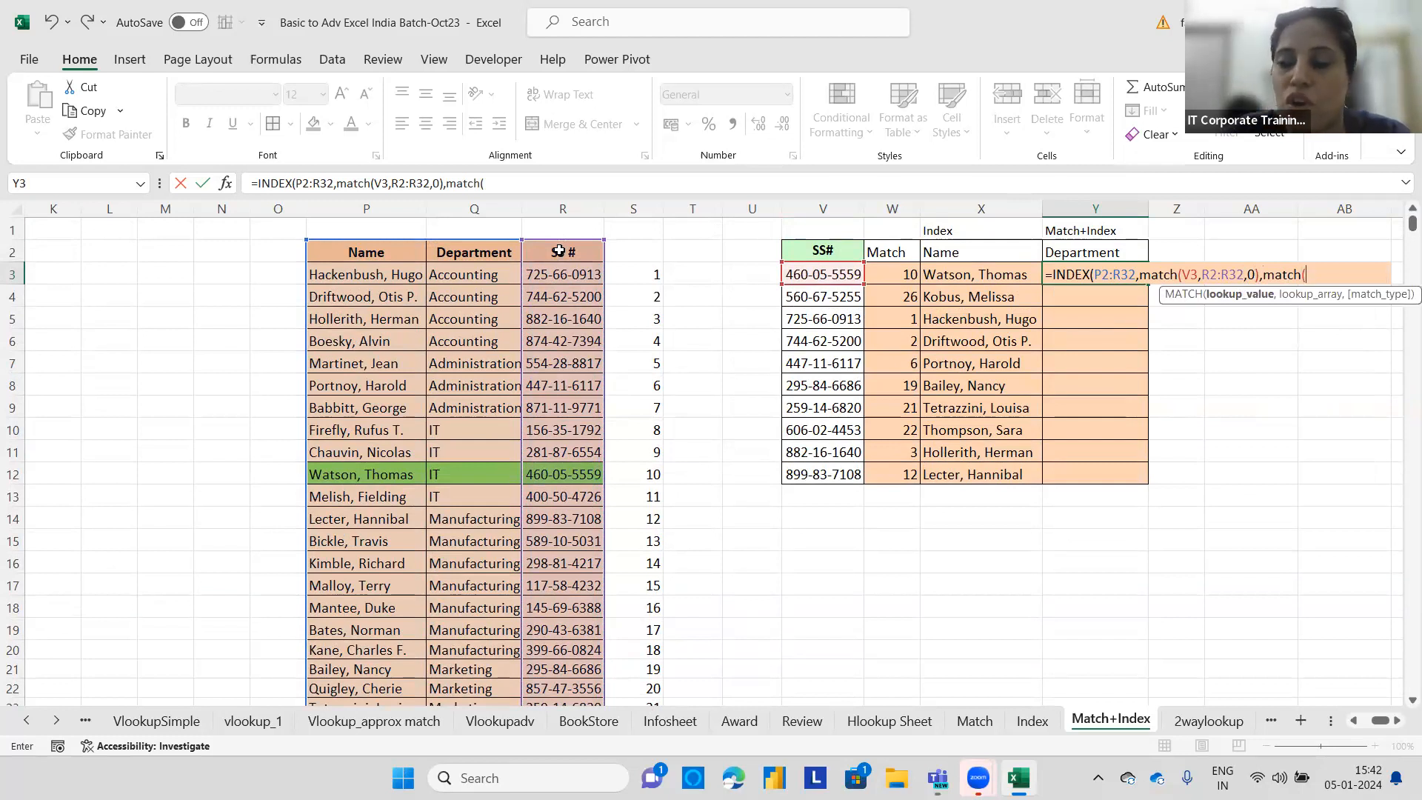
pyautogui.click(1088, 250)
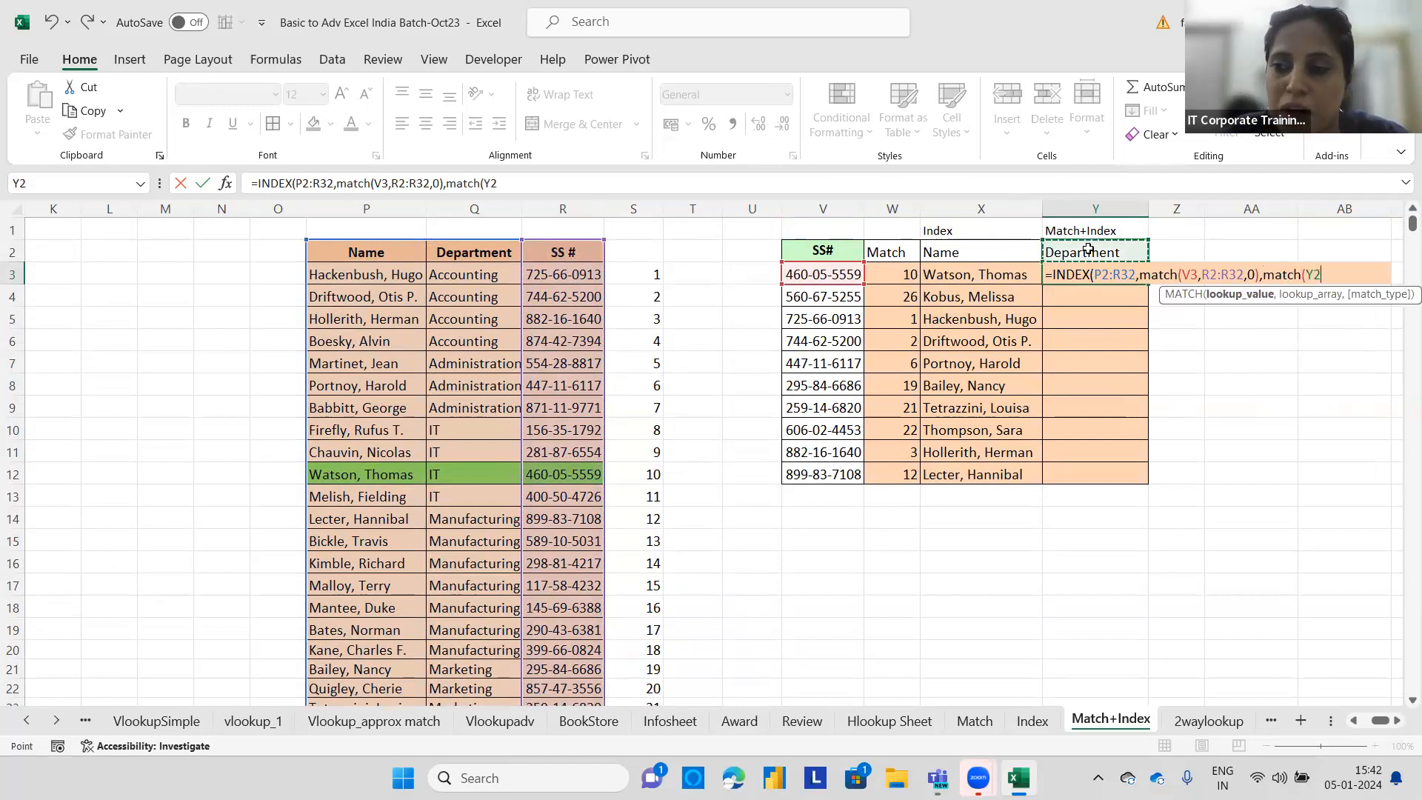
pyautogui.write(',')
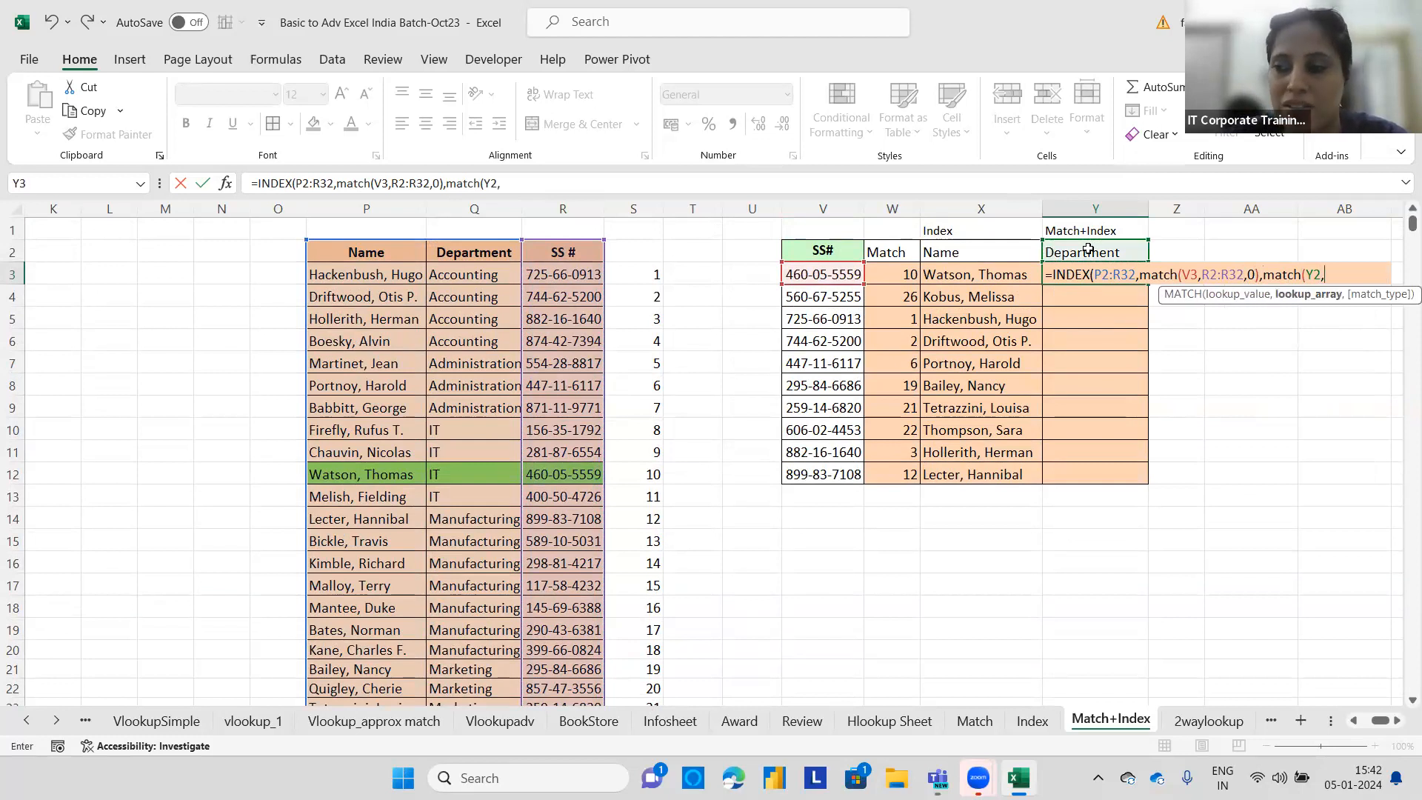
pyautogui.click(355, 255)
pyautogui.moveTo(451, 241); pyautogui.dragTo(552, 254)
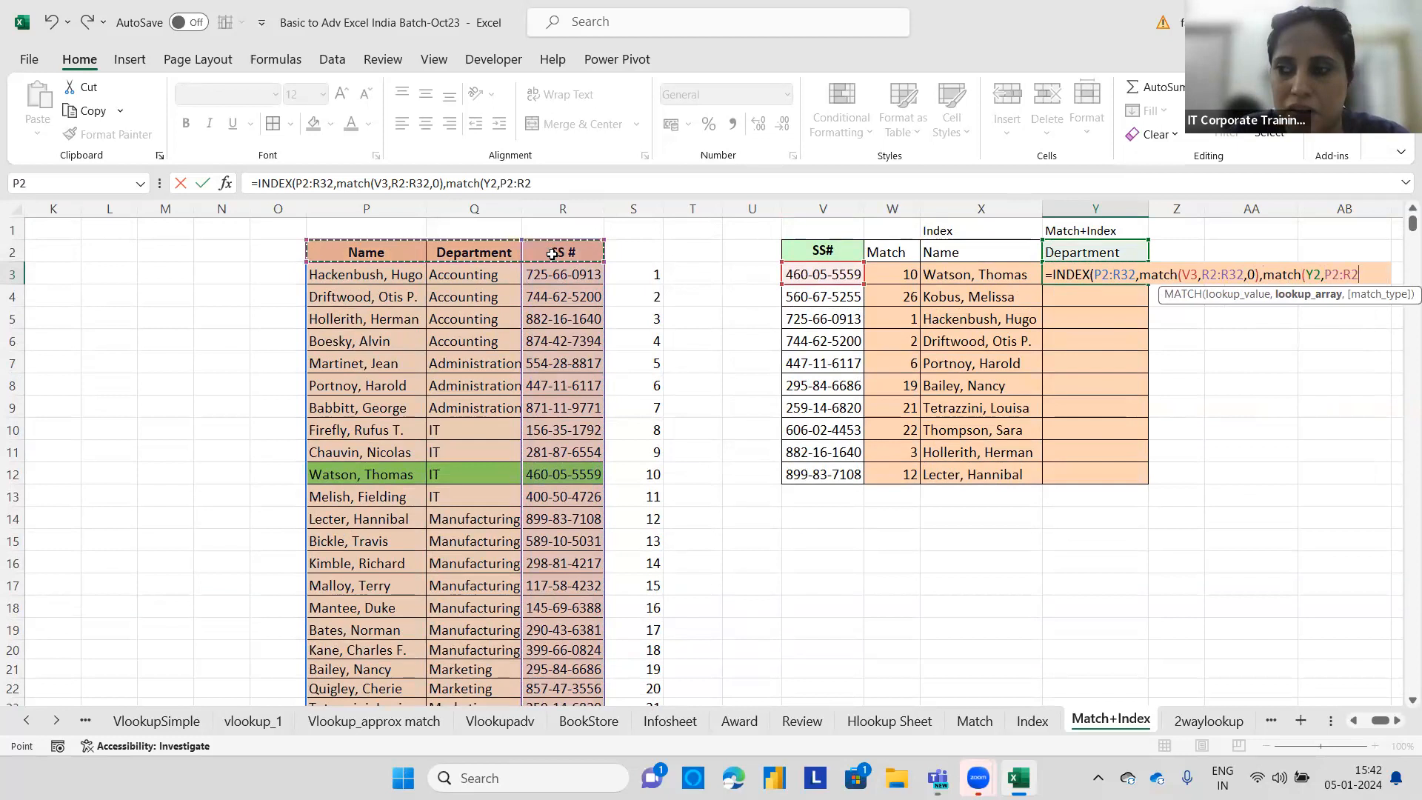
pyautogui.write(',')
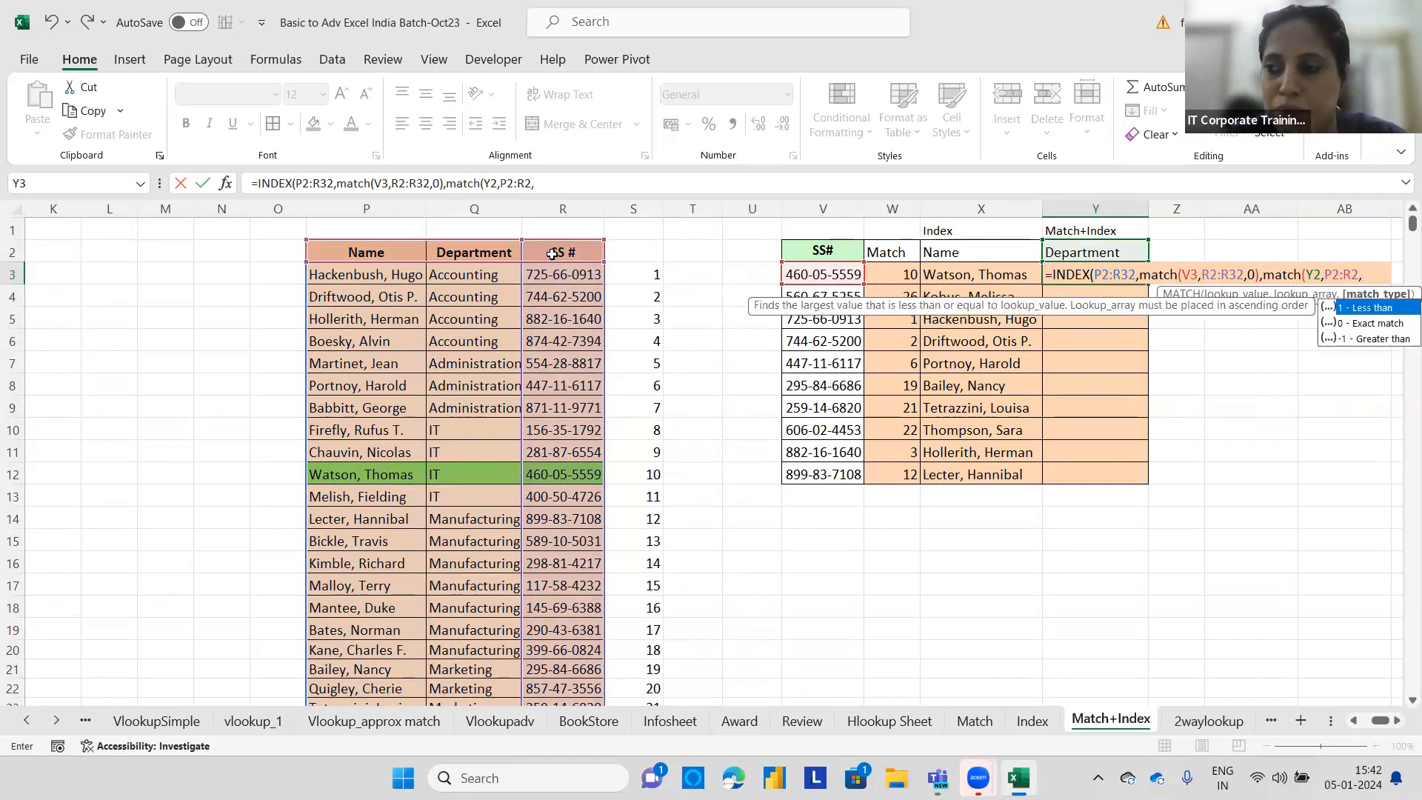
pyautogui.write('0)')
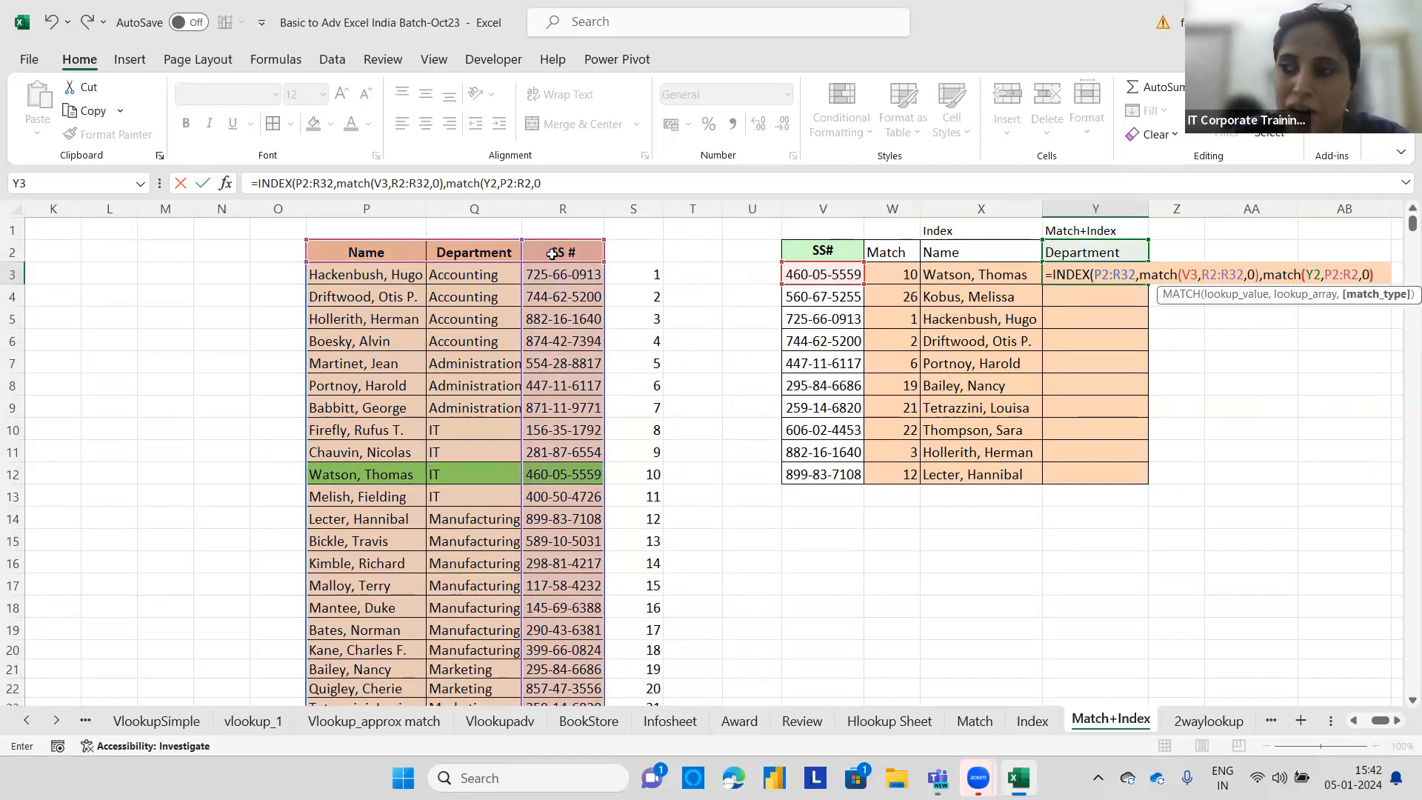
pyautogui.write(')')
pyautogui.press('Return')
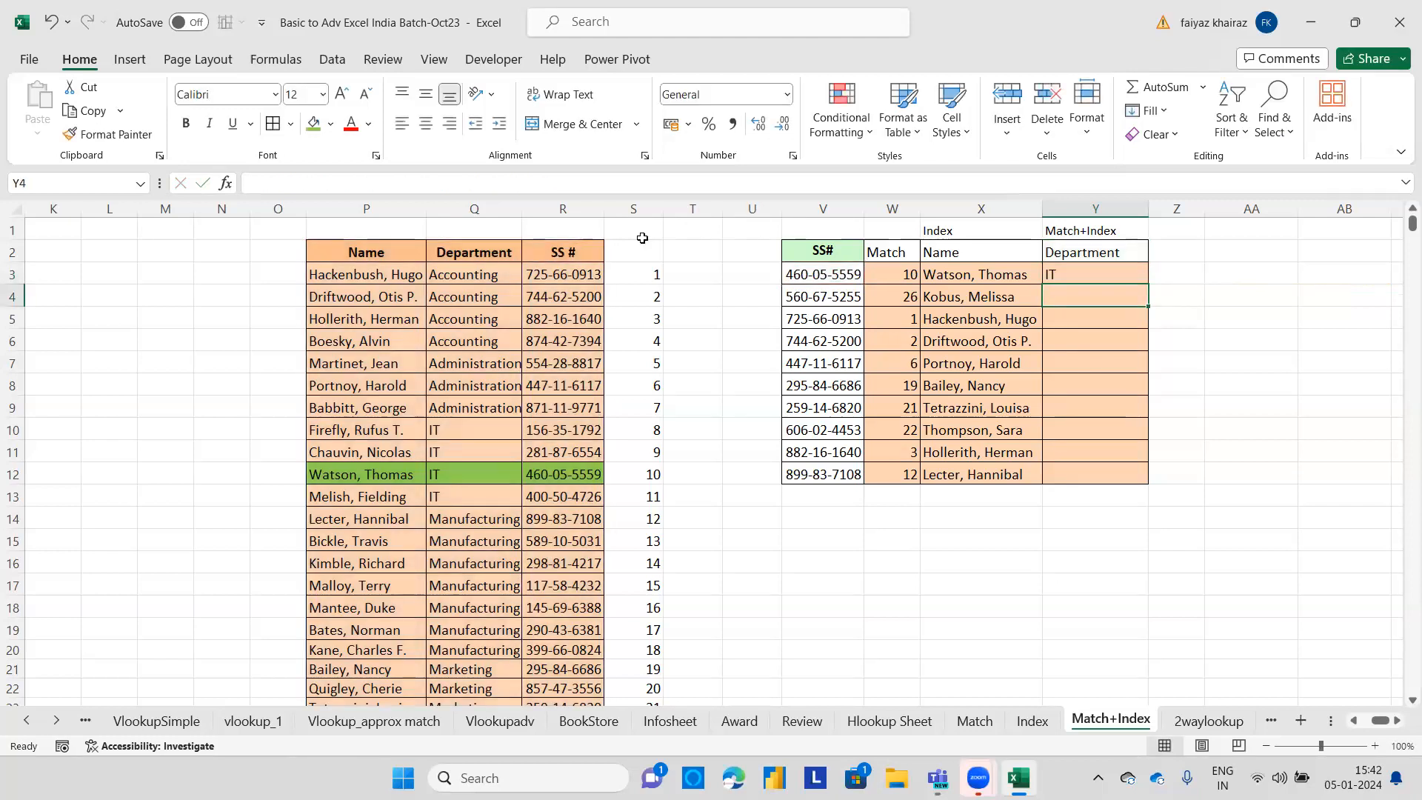
# Make the ranges in Y3's formula absolute ($P$2:$R$32, $R$2:$R$32, $P$2:$R$2) and fill it down to Y12.
pyautogui.doubleClick(1104, 274)
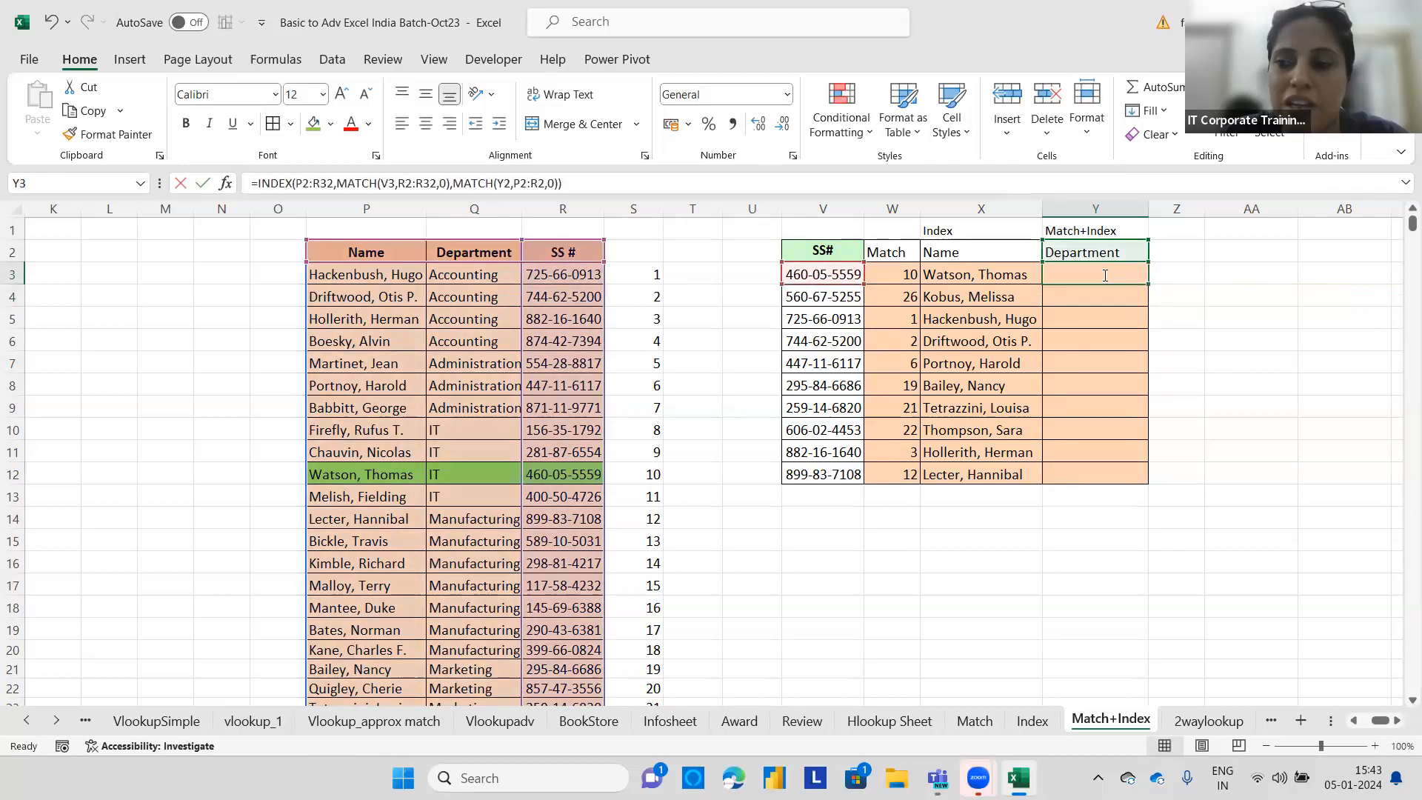
pyautogui.moveTo(1135, 274); pyautogui.dragTo(1096, 274)
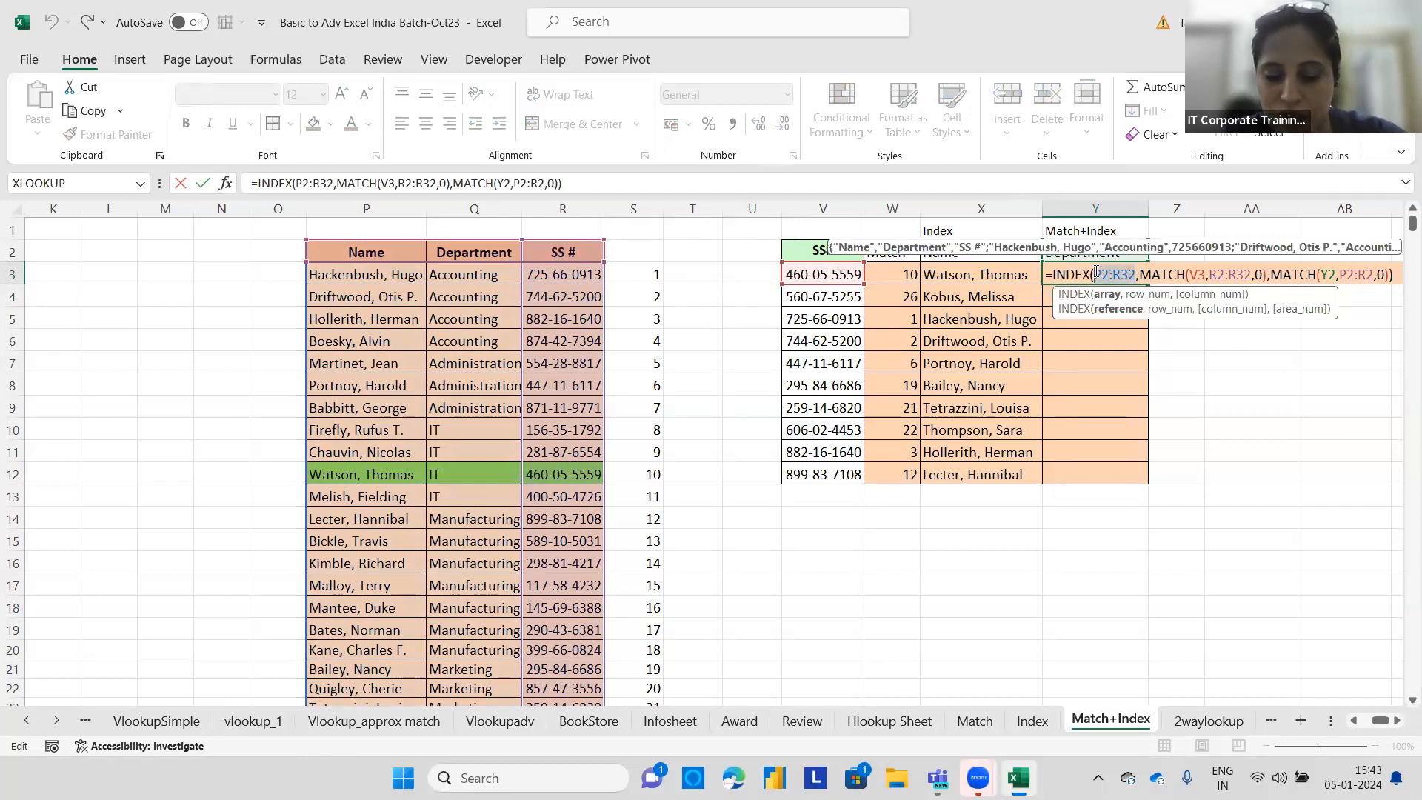
pyautogui.press('F4')
pyautogui.moveTo(1278, 274); pyautogui.dragTo(1239, 274)
pyautogui.press('F4')
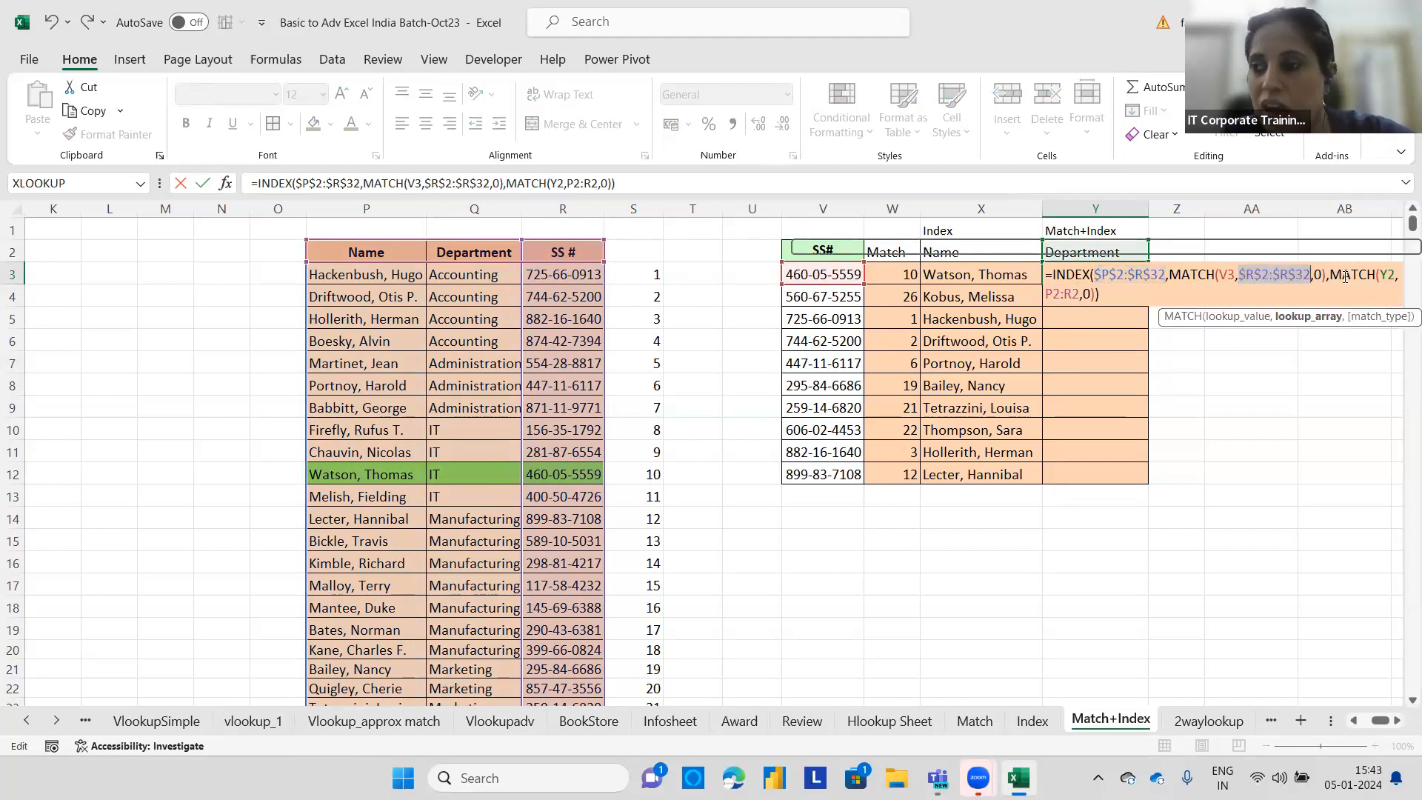
pyautogui.click(1077, 293)
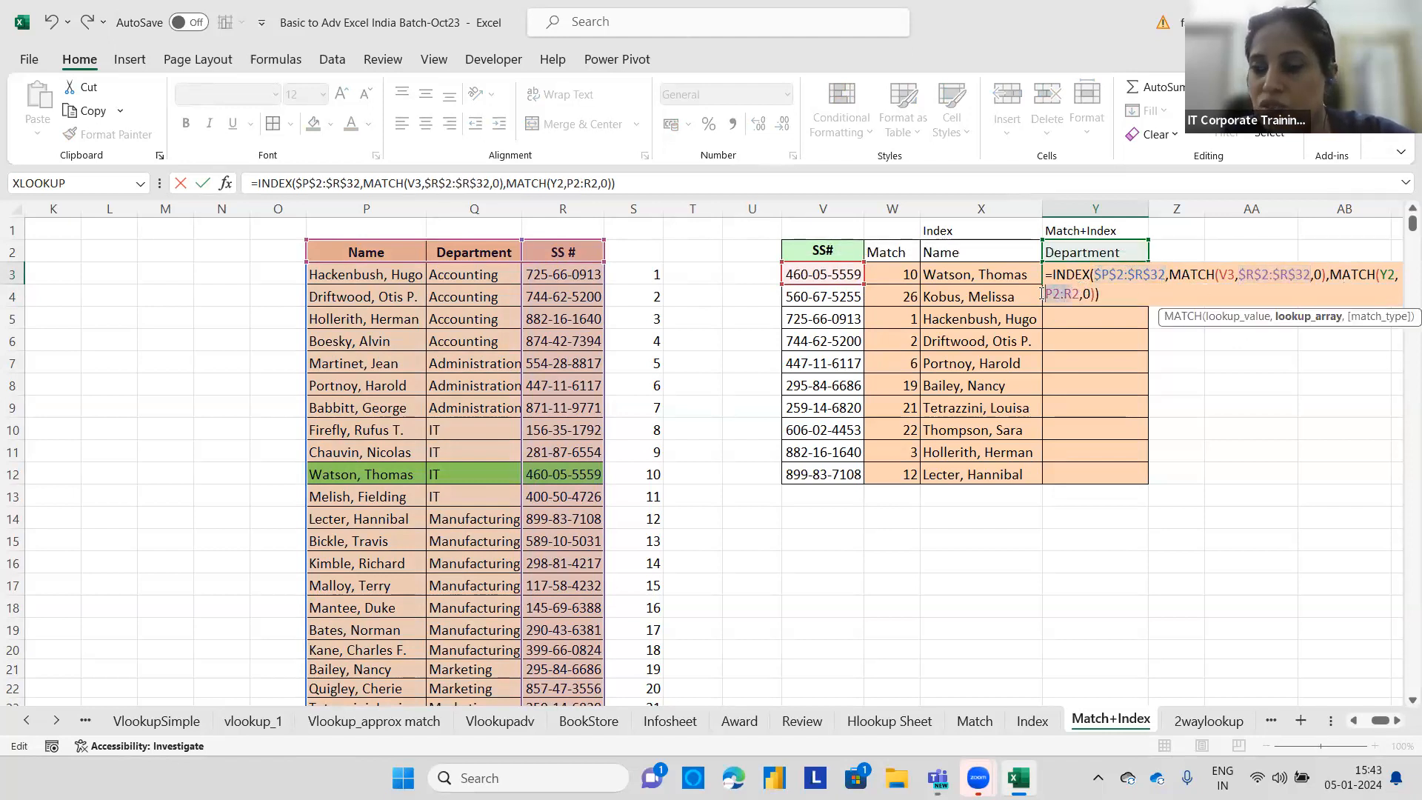
pyautogui.moveTo(1078, 293); pyautogui.dragTo(1045, 293)
pyautogui.press('F4')
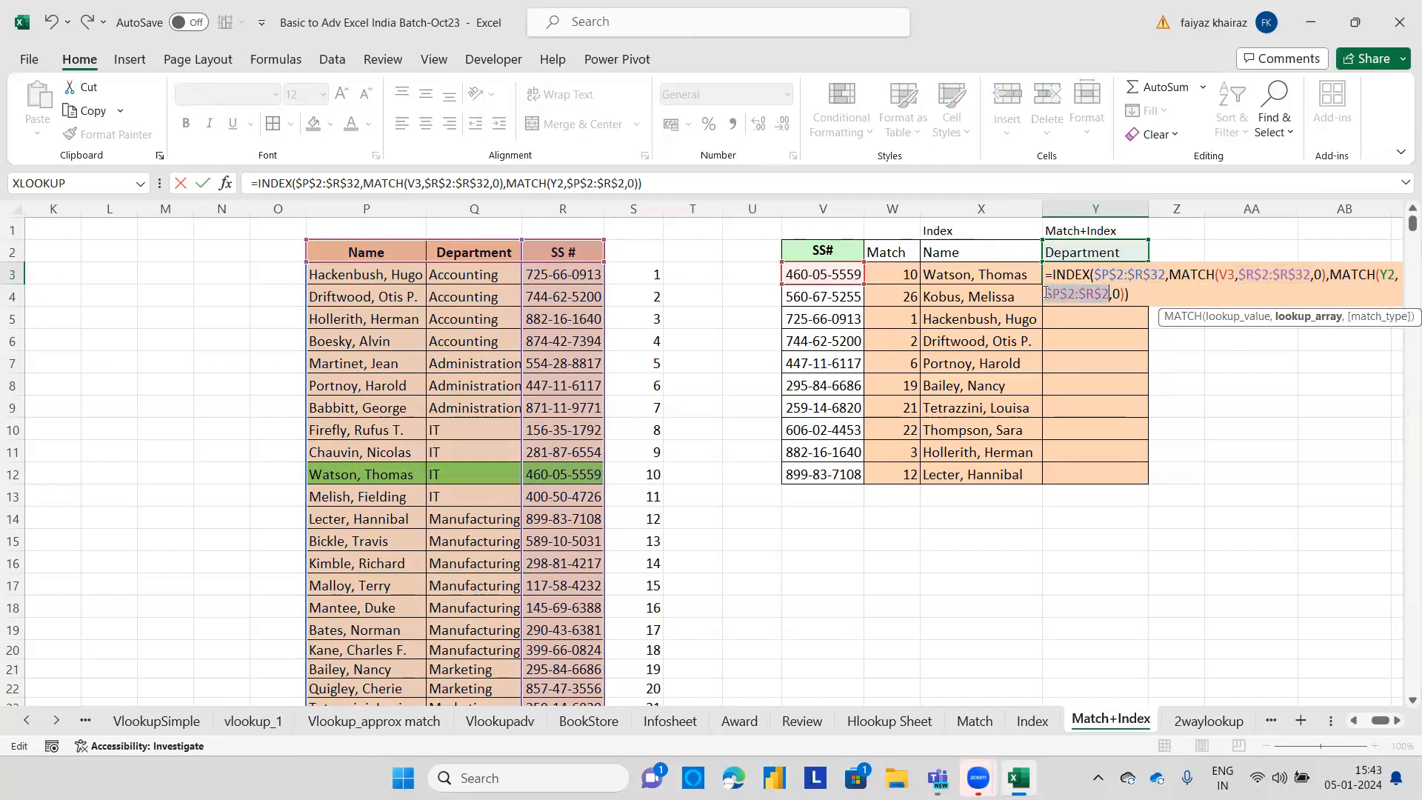
pyautogui.press('Return')
pyautogui.click(1074, 279)
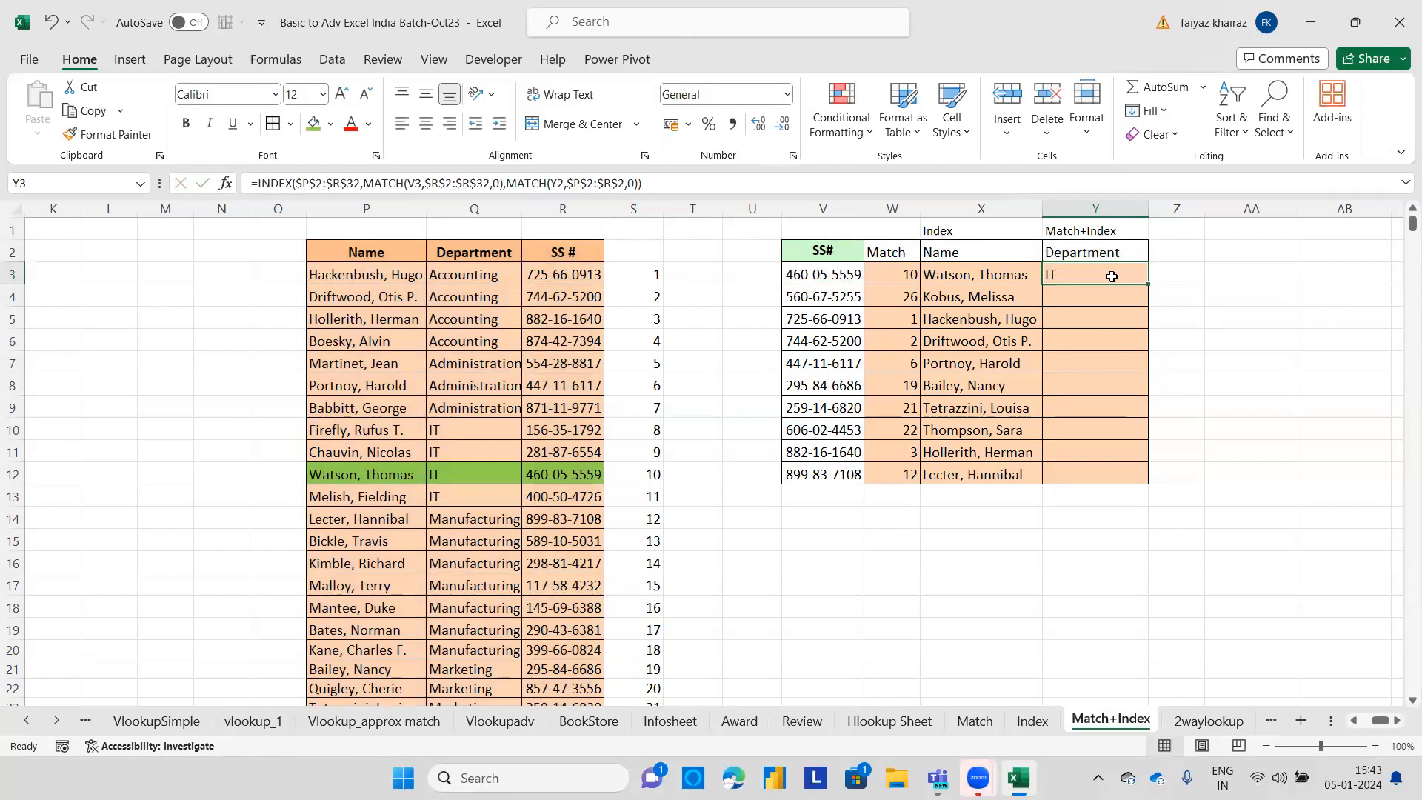
pyautogui.doubleClick(1149, 284)
# Lock the header reference in Y3's formula as $Y$2 and fill the formula down through Y12 again.
pyautogui.doubleClick(1115, 274)
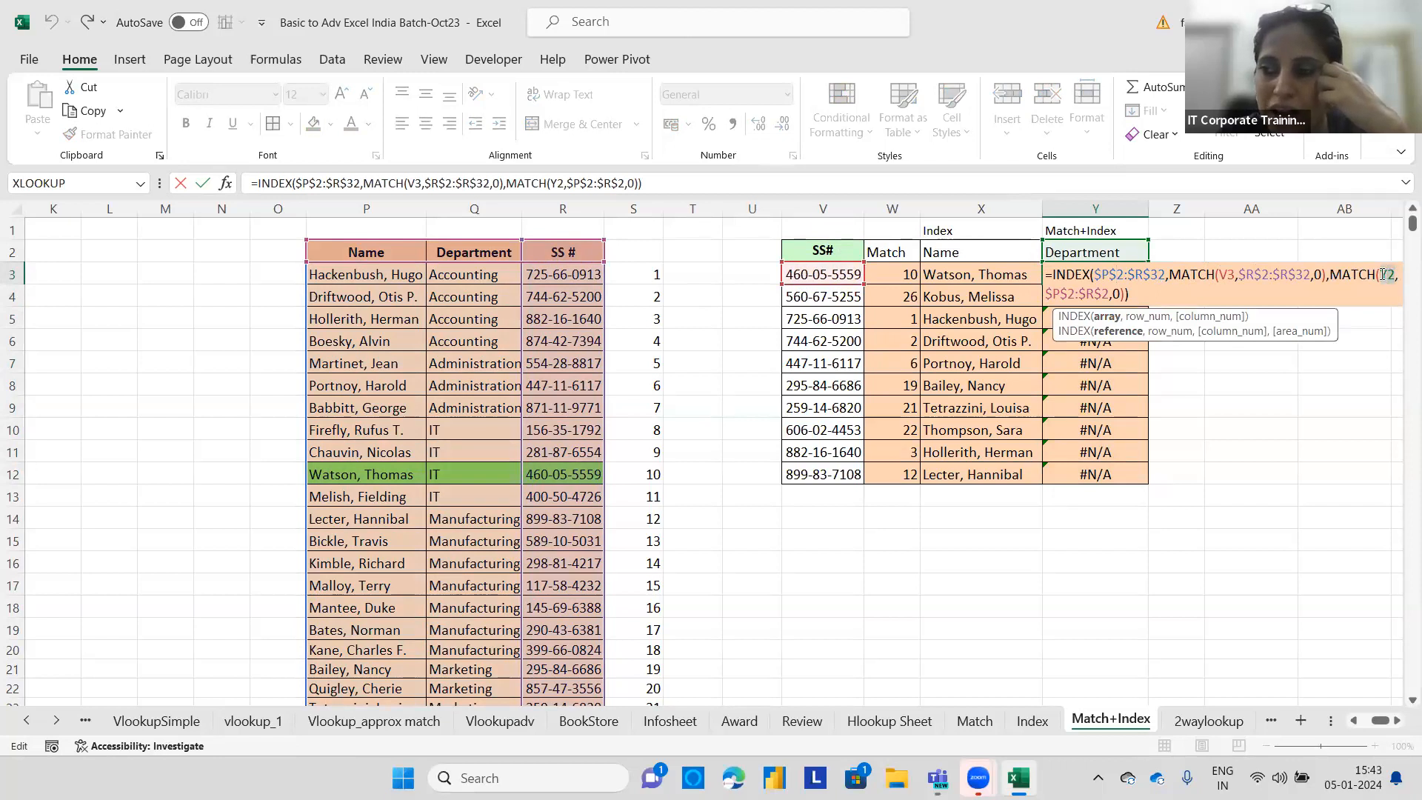
pyautogui.doubleClick(1382, 275)
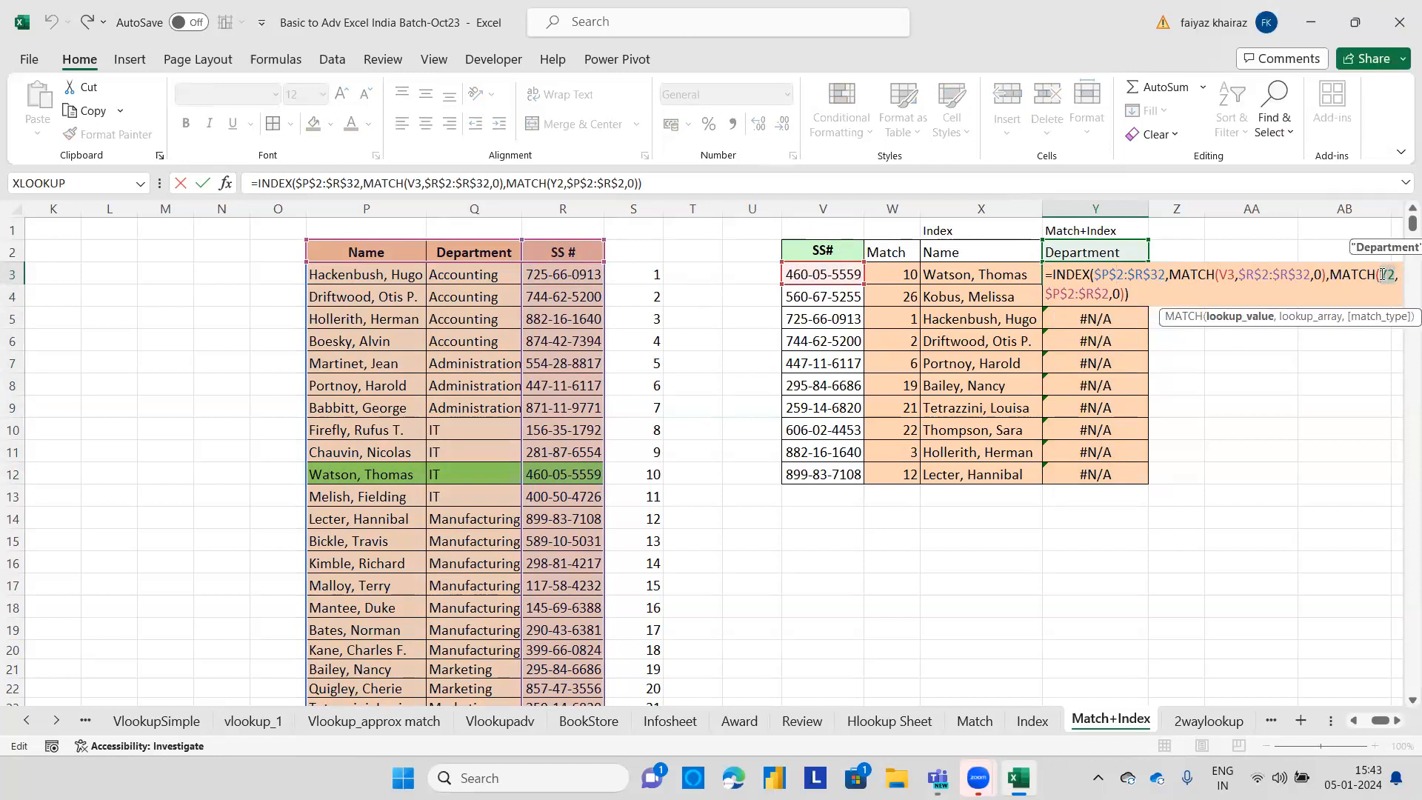
pyautogui.press('F4')
pyautogui.press('Return')
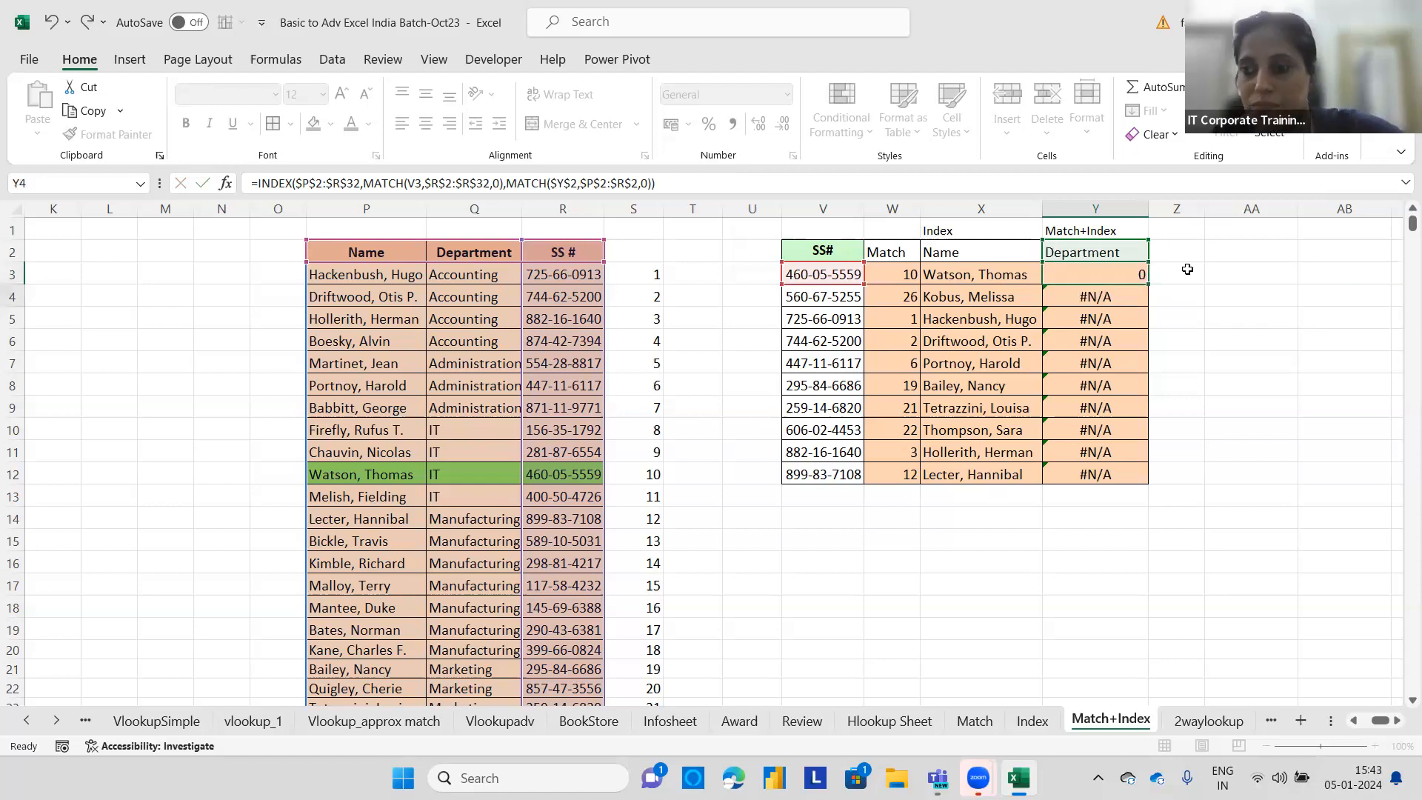
pyautogui.click(1133, 275)
pyautogui.doubleClick(1145, 285)
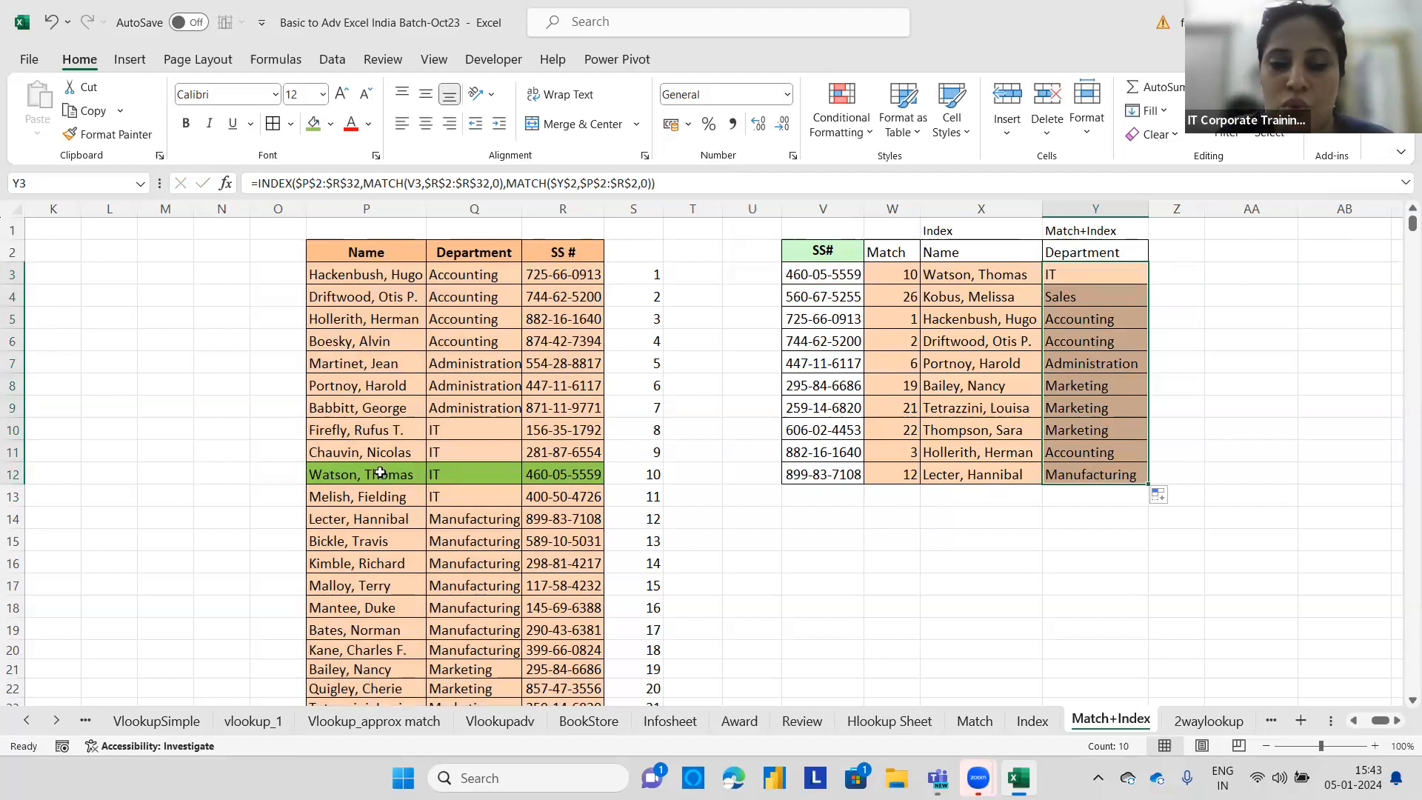
# Check the returned departments against the highlighted table entries in rows 12 and 28.
pyautogui.click(469, 474)
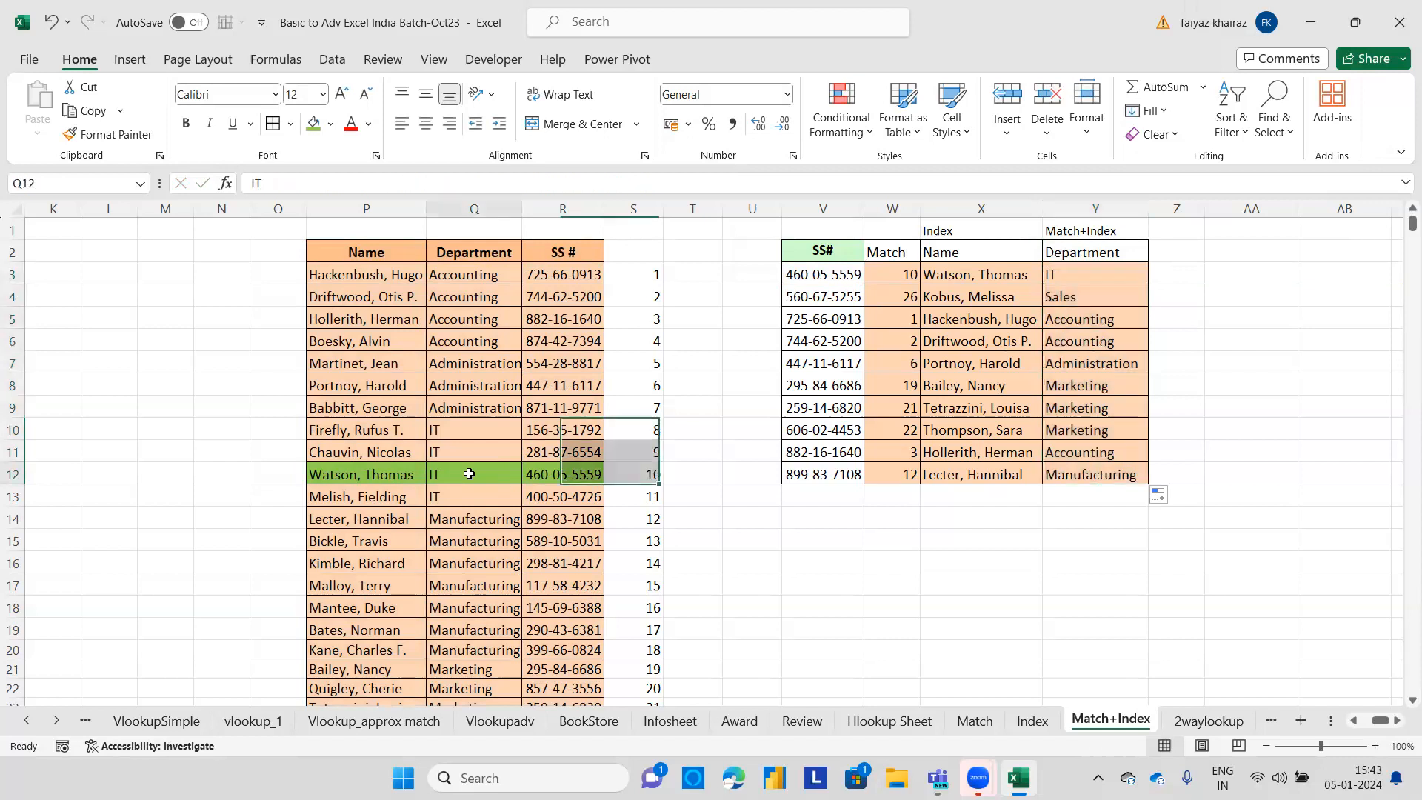
pyautogui.scroll(-1, 466, 507)
pyautogui.scroll(1, 532, 512)
pyautogui.scroll(-5, 533, 513)
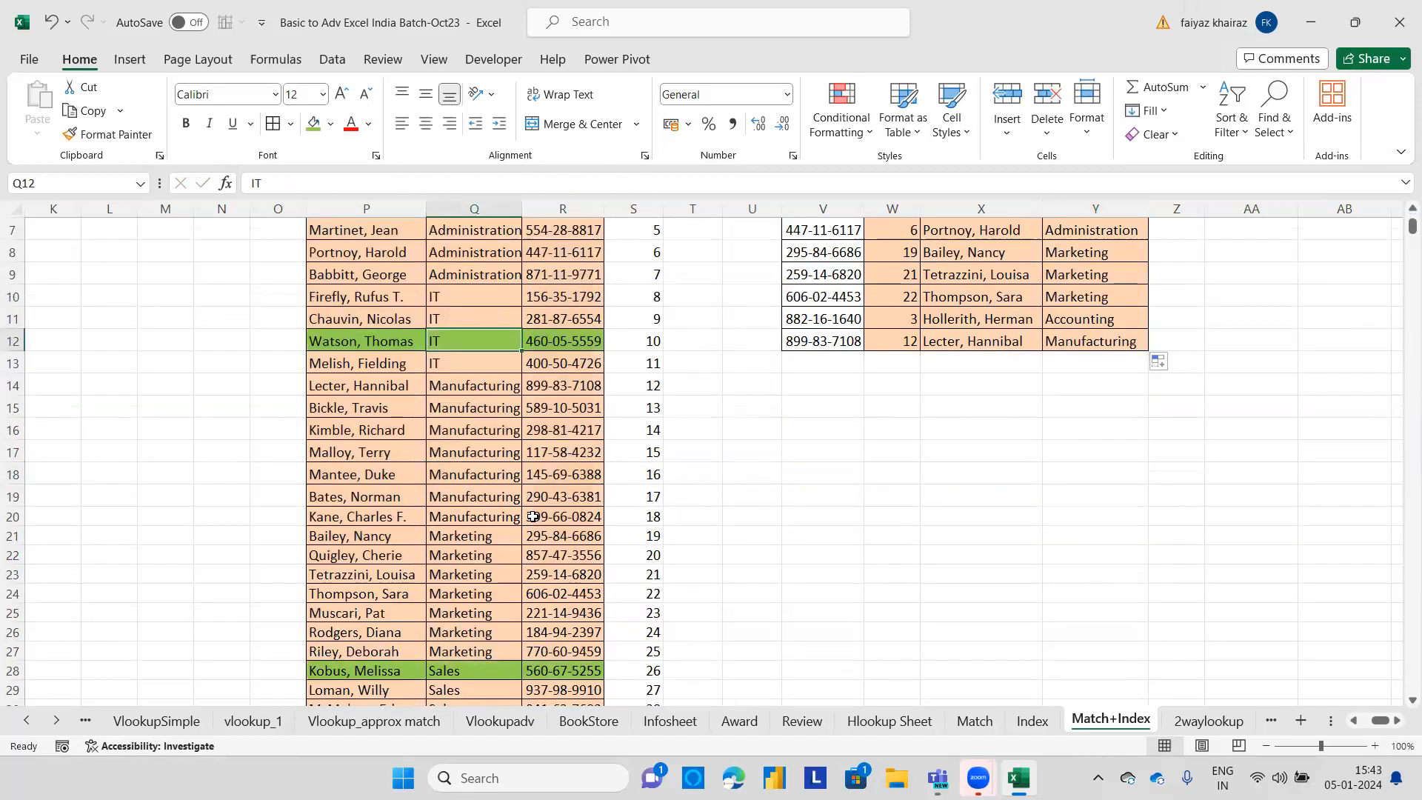
pyautogui.click(474, 474)
pyautogui.scroll(5, 587, 465)
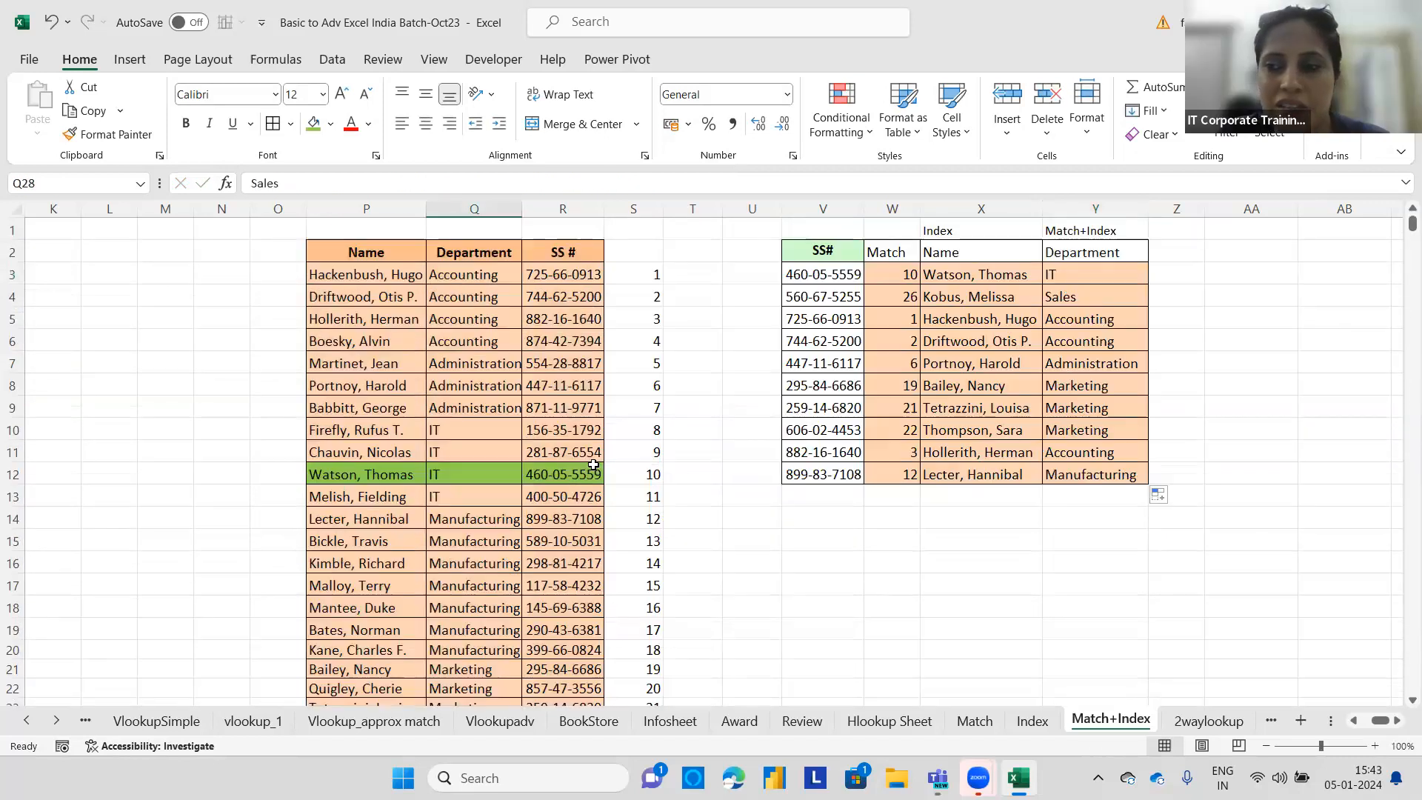
# Change the Y2 header to Name to make the formula return names.
pyautogui.click(1075, 300)
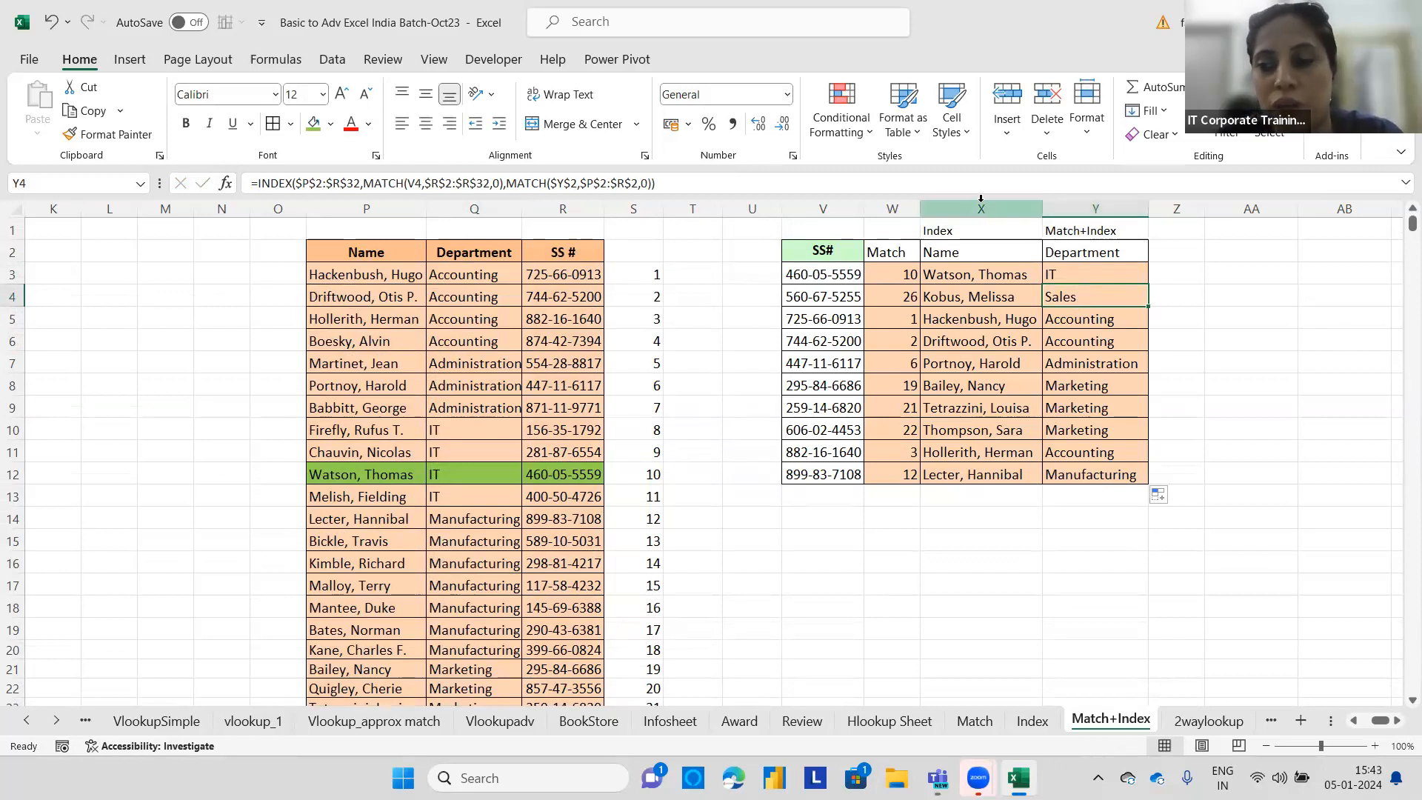
pyautogui.click(1074, 252)
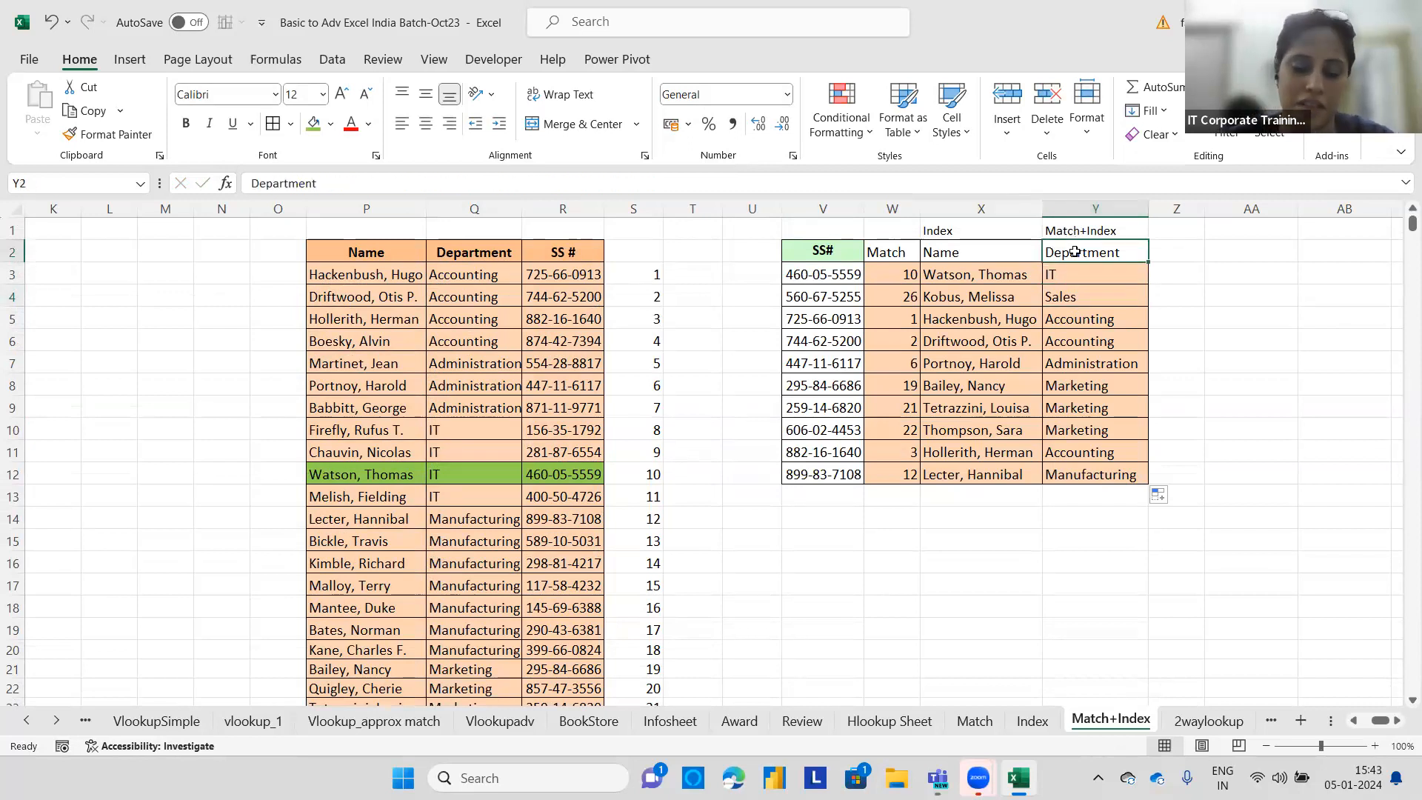
pyautogui.write('Name')
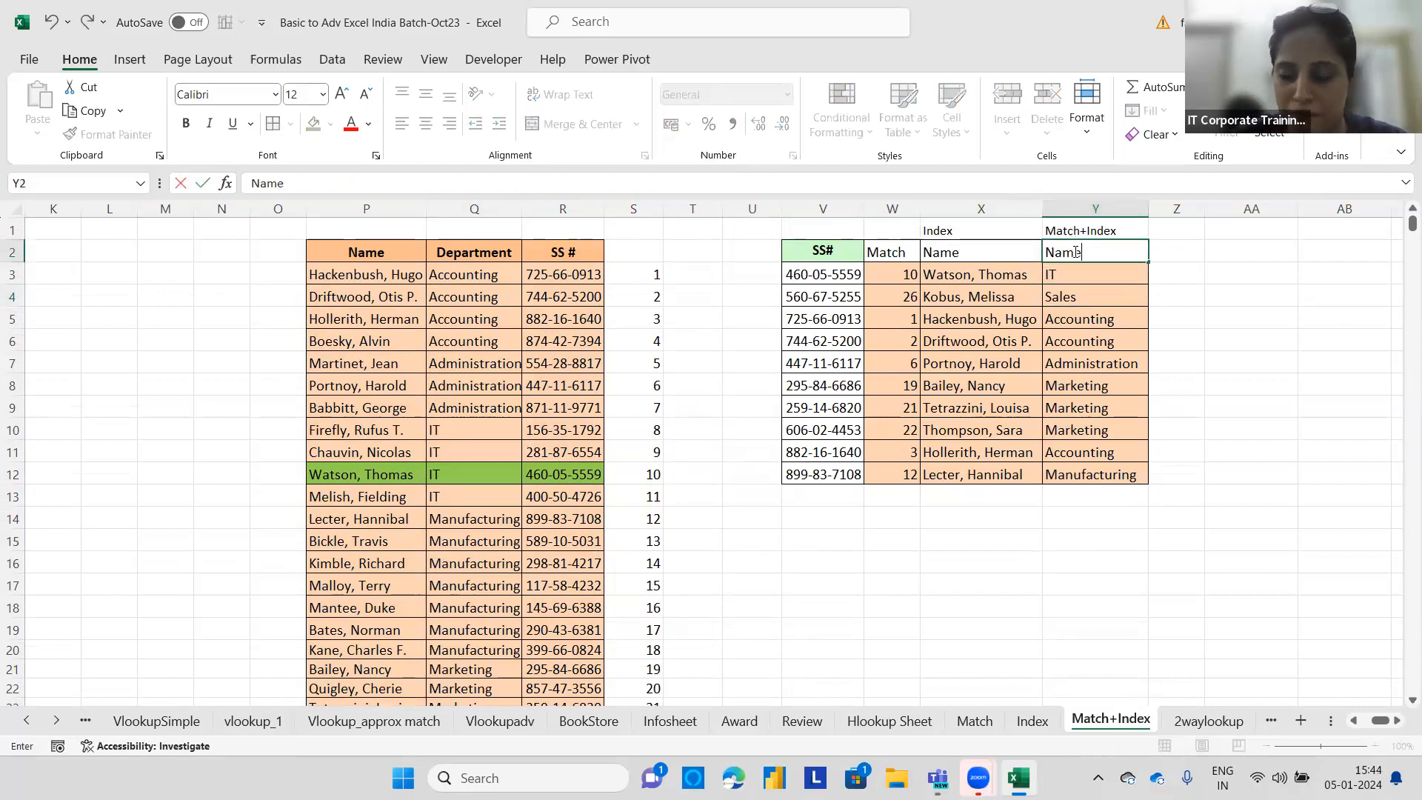
pyautogui.press('Return')
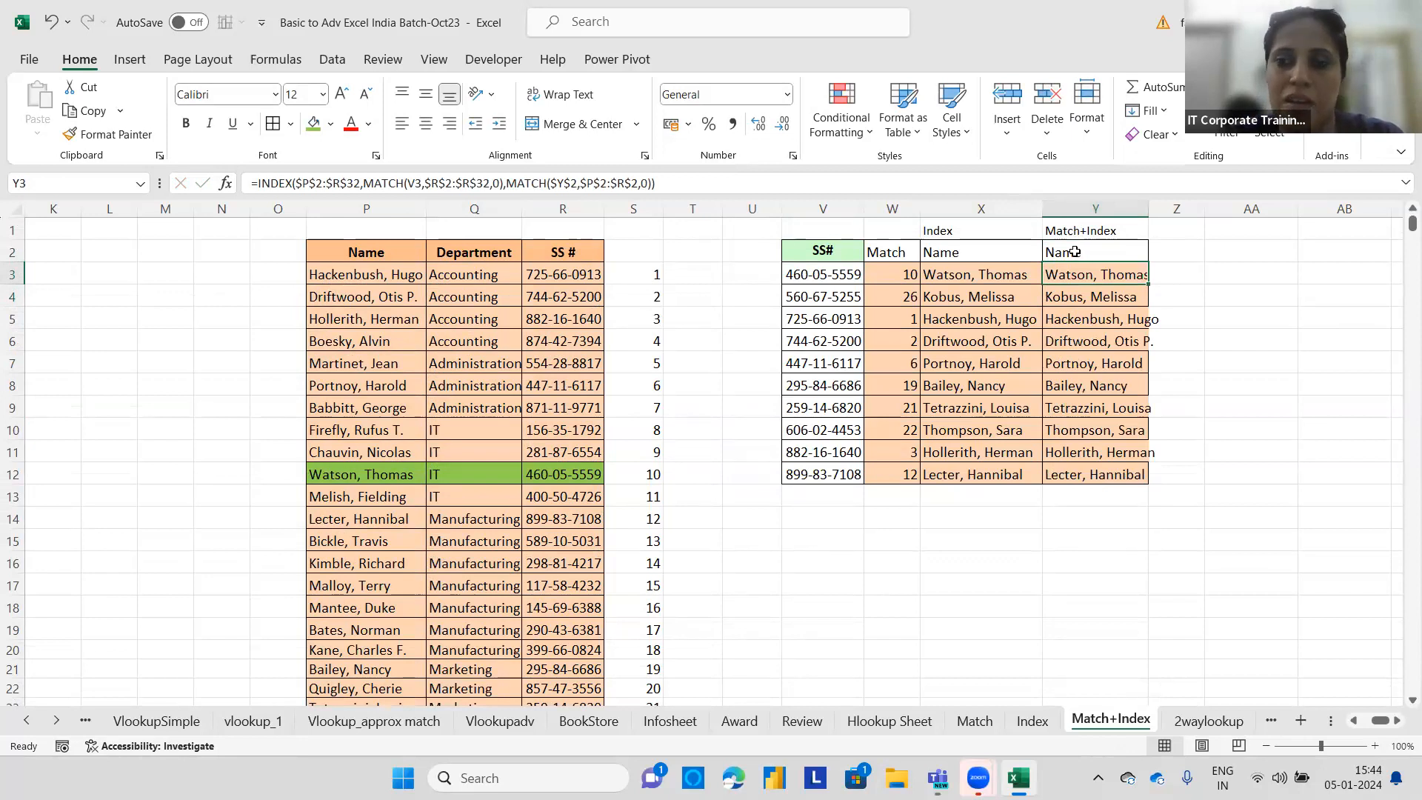
# Change the Y2 header to SS#.
pyautogui.click(1074, 251)
pyautogui.write('SS#')
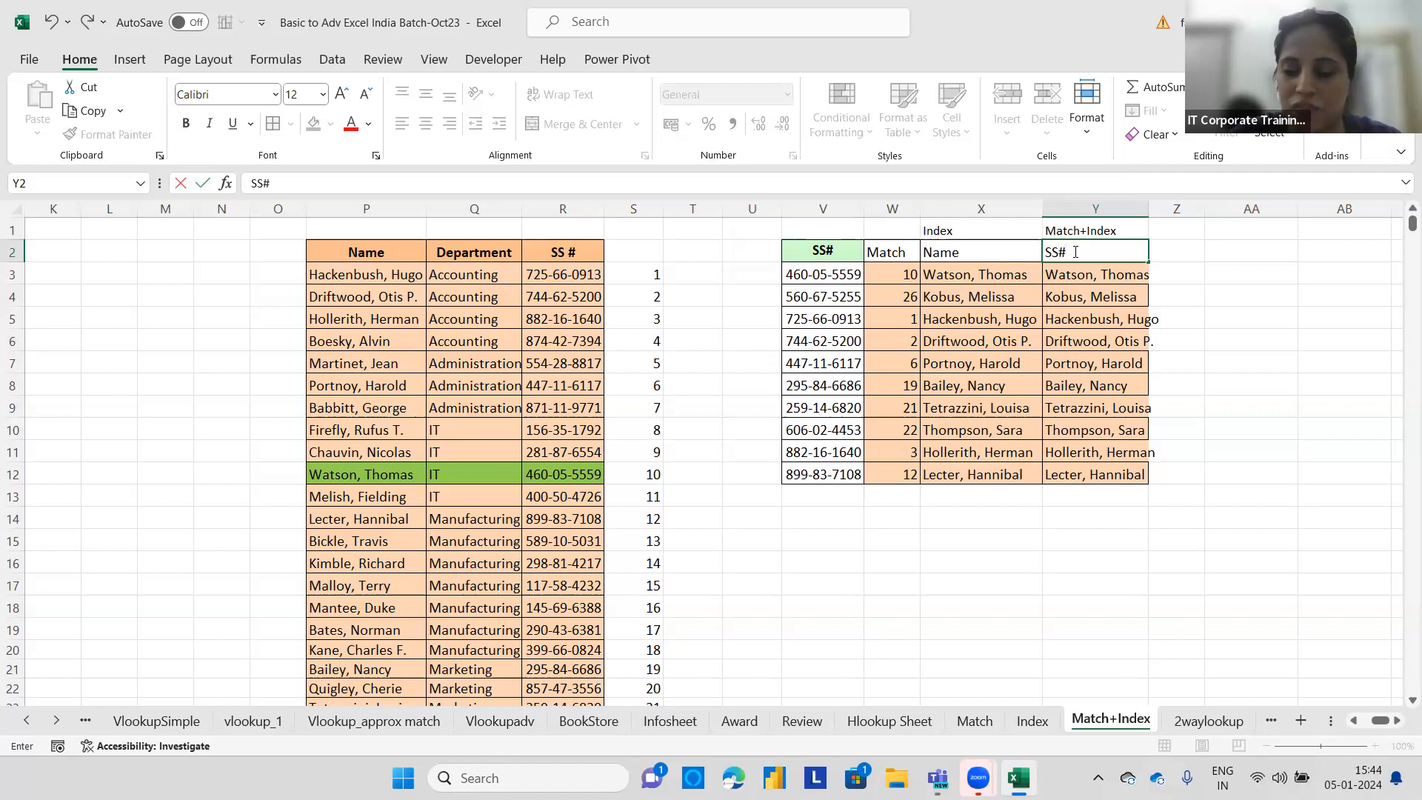
pyautogui.press('Return')
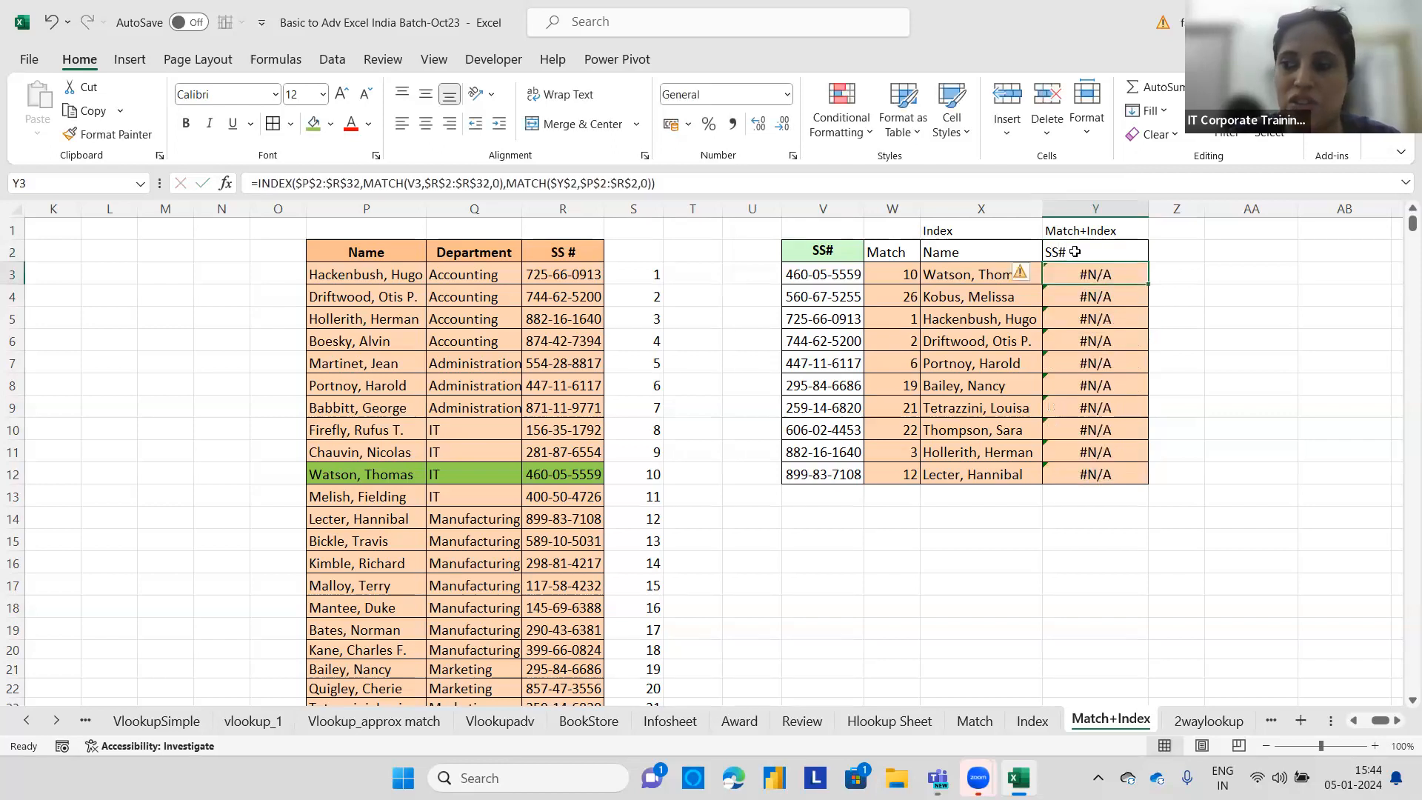
# Edit the Y2 header back to Name.
pyautogui.click(1074, 252)
pyautogui.doubleClick(1075, 252)
pyautogui.moveTo(1074, 252); pyautogui.dragTo(1037, 252)
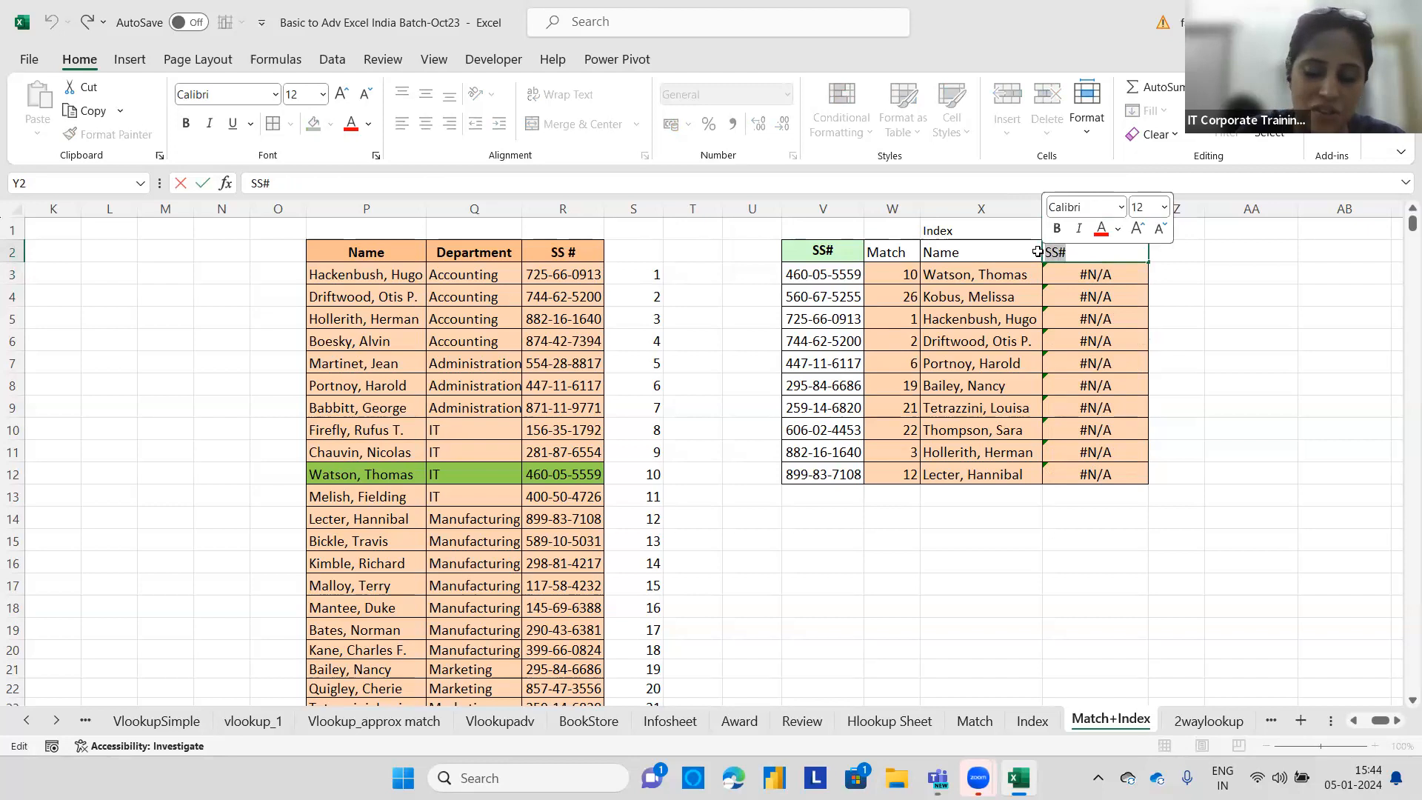
pyautogui.write('Name')
pyautogui.press('Return')
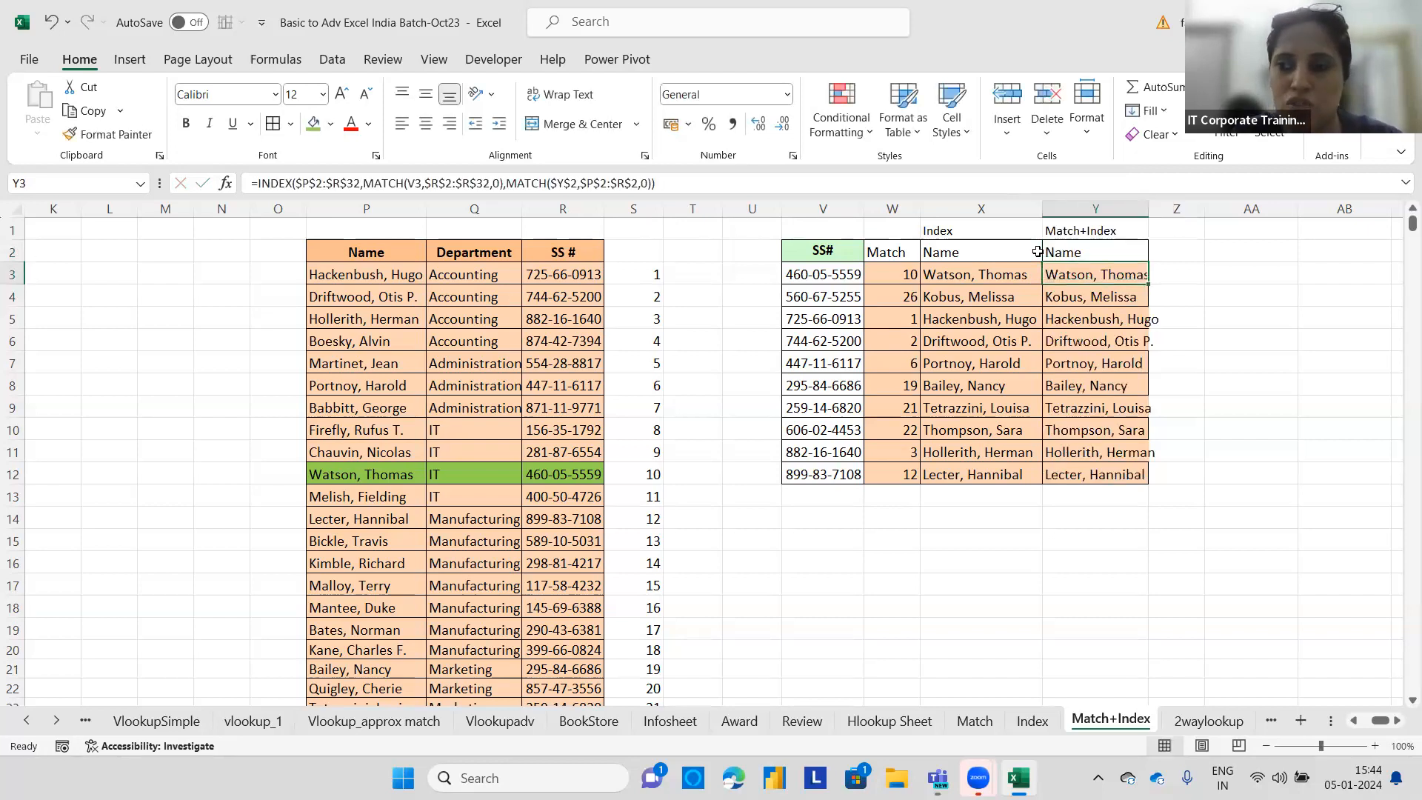
# Change the Y2 header to Department.
pyautogui.click(1064, 252)
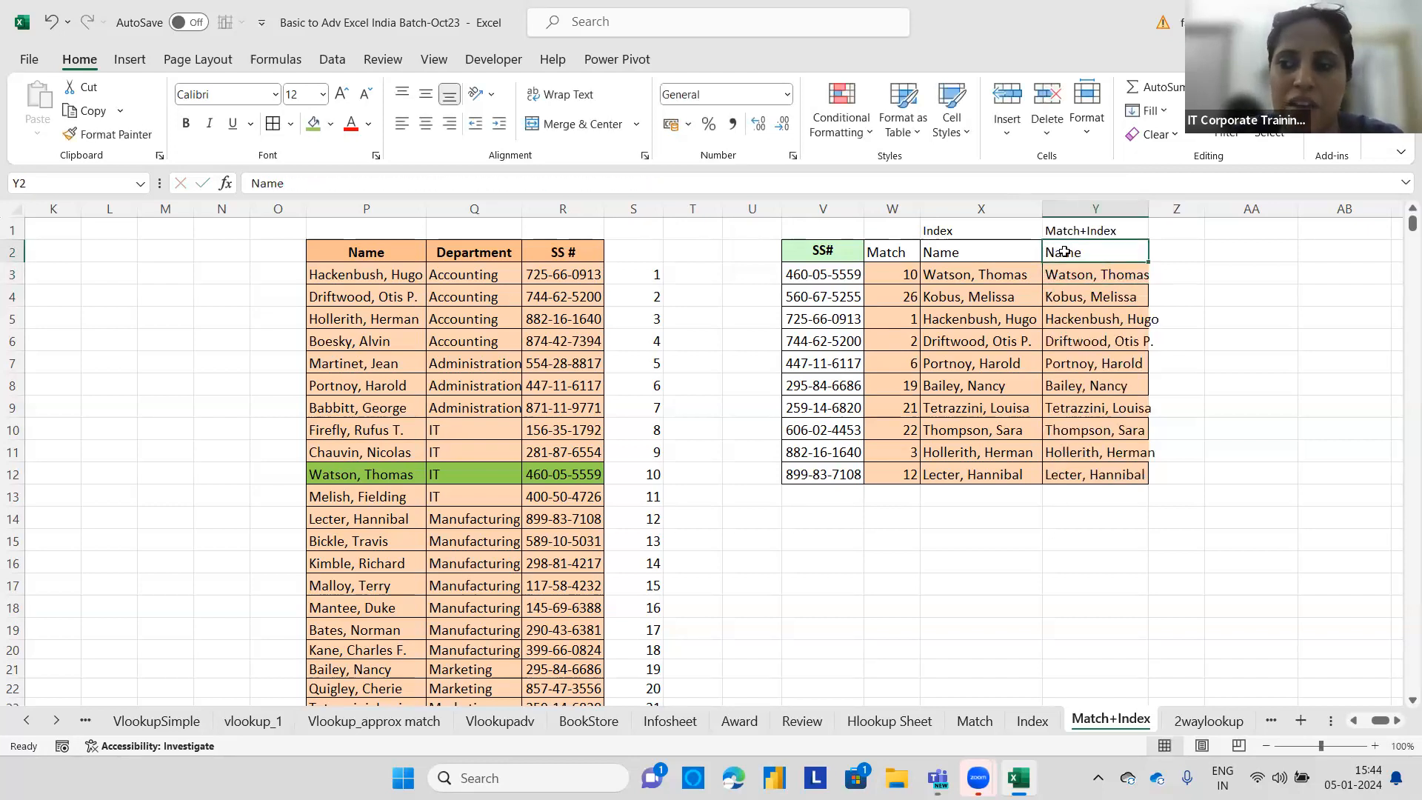
pyautogui.write('Depar')
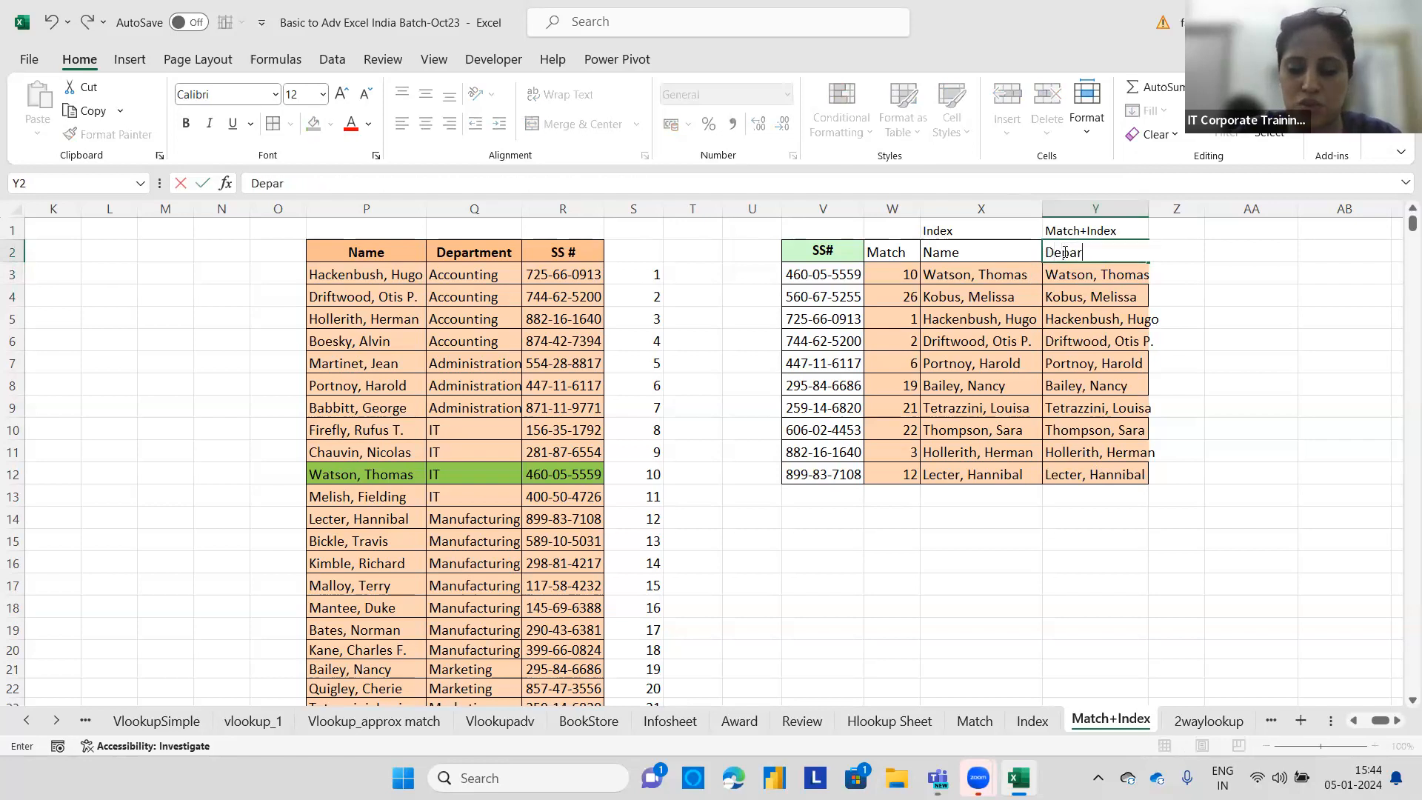
pyautogui.write('tment')
pyautogui.press('Return')
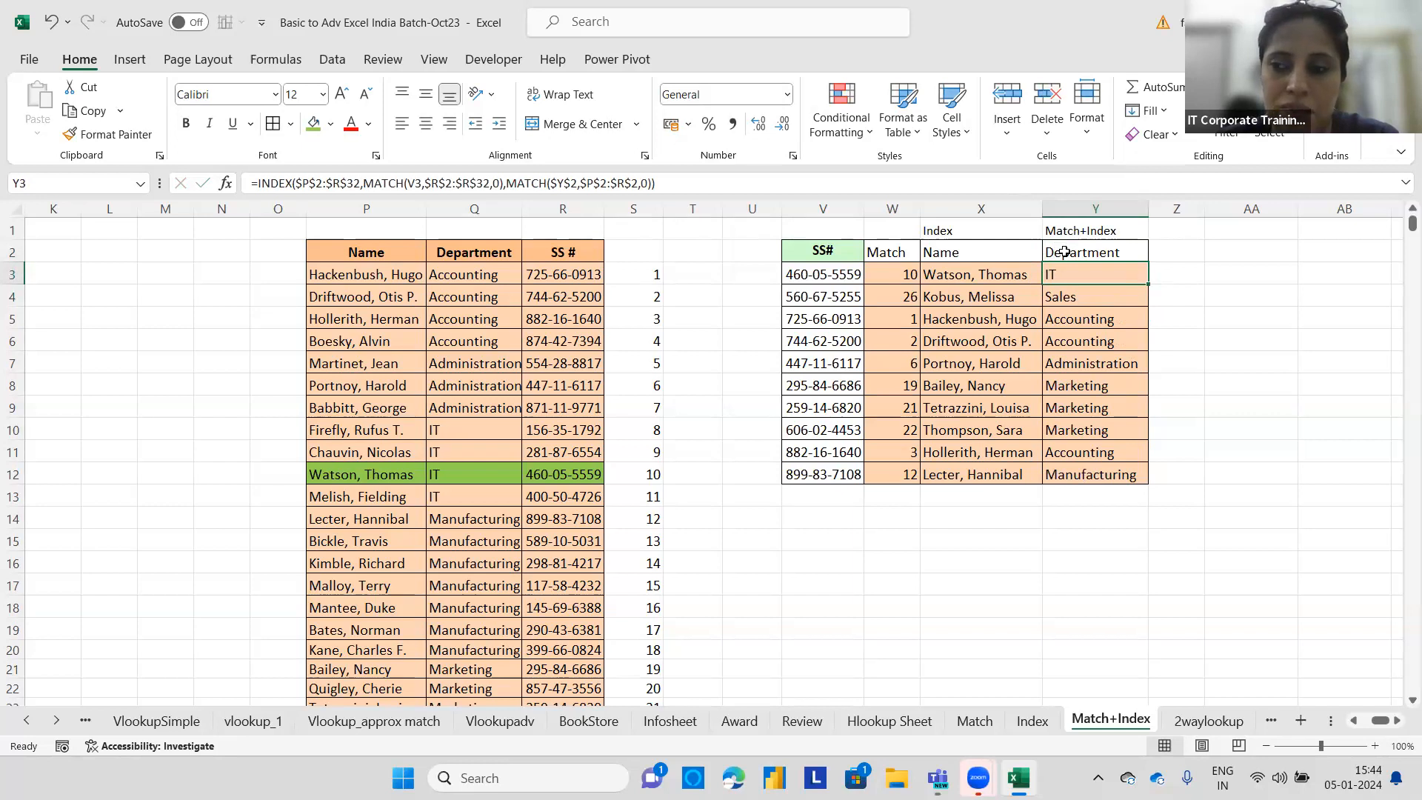
# Review the Department header and compare the Match, Index and Match+Index columns.
pyautogui.click(1064, 252)
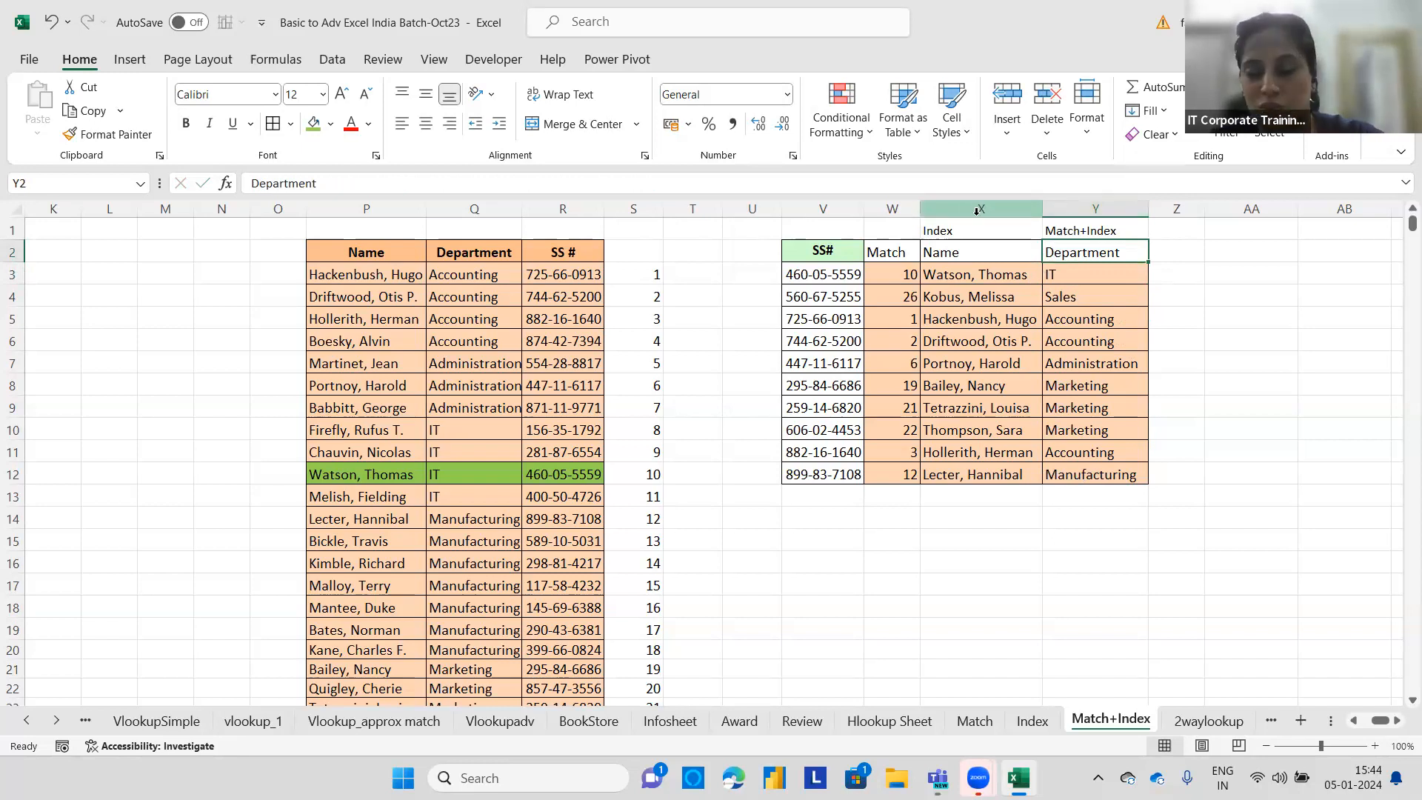
pyautogui.click(1081, 275)
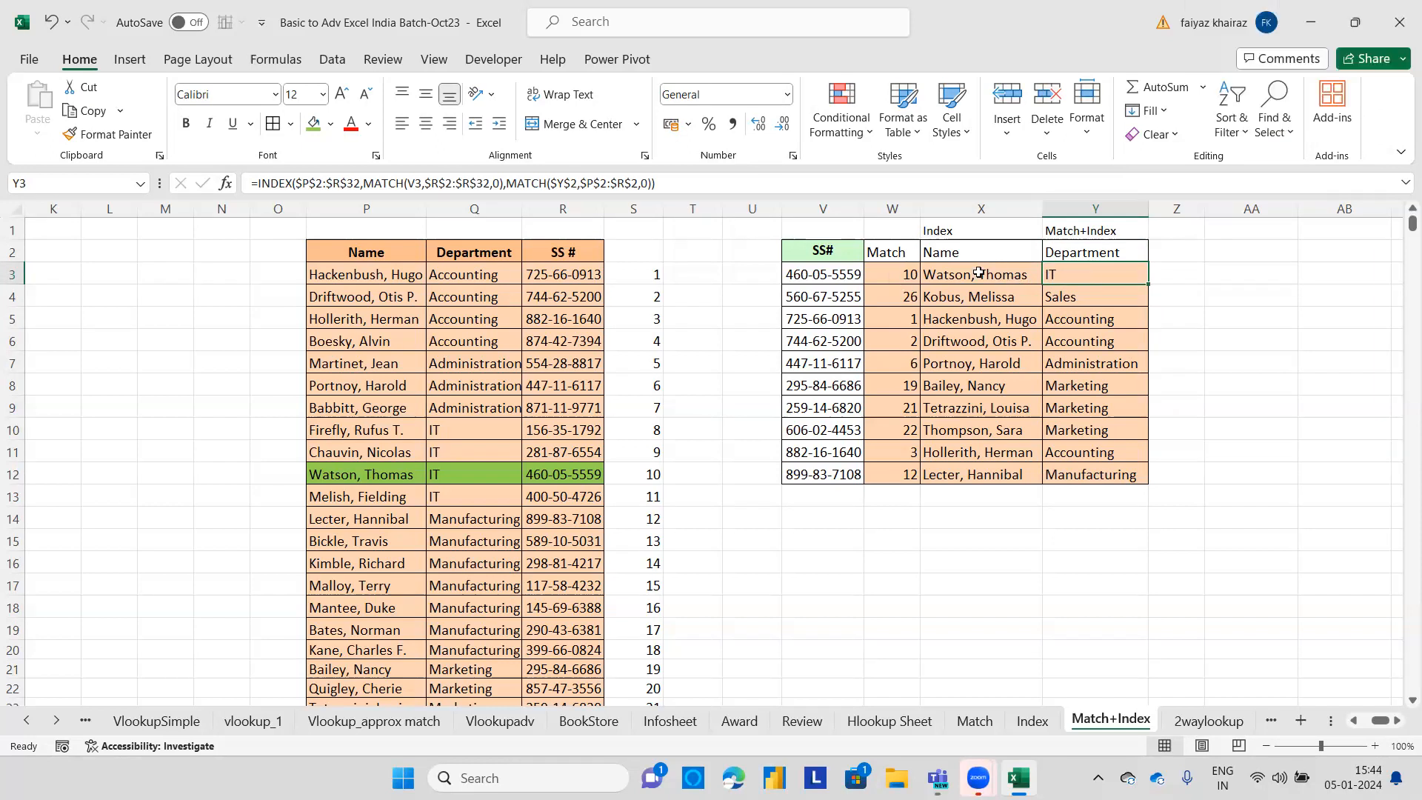
pyautogui.click(1087, 204)
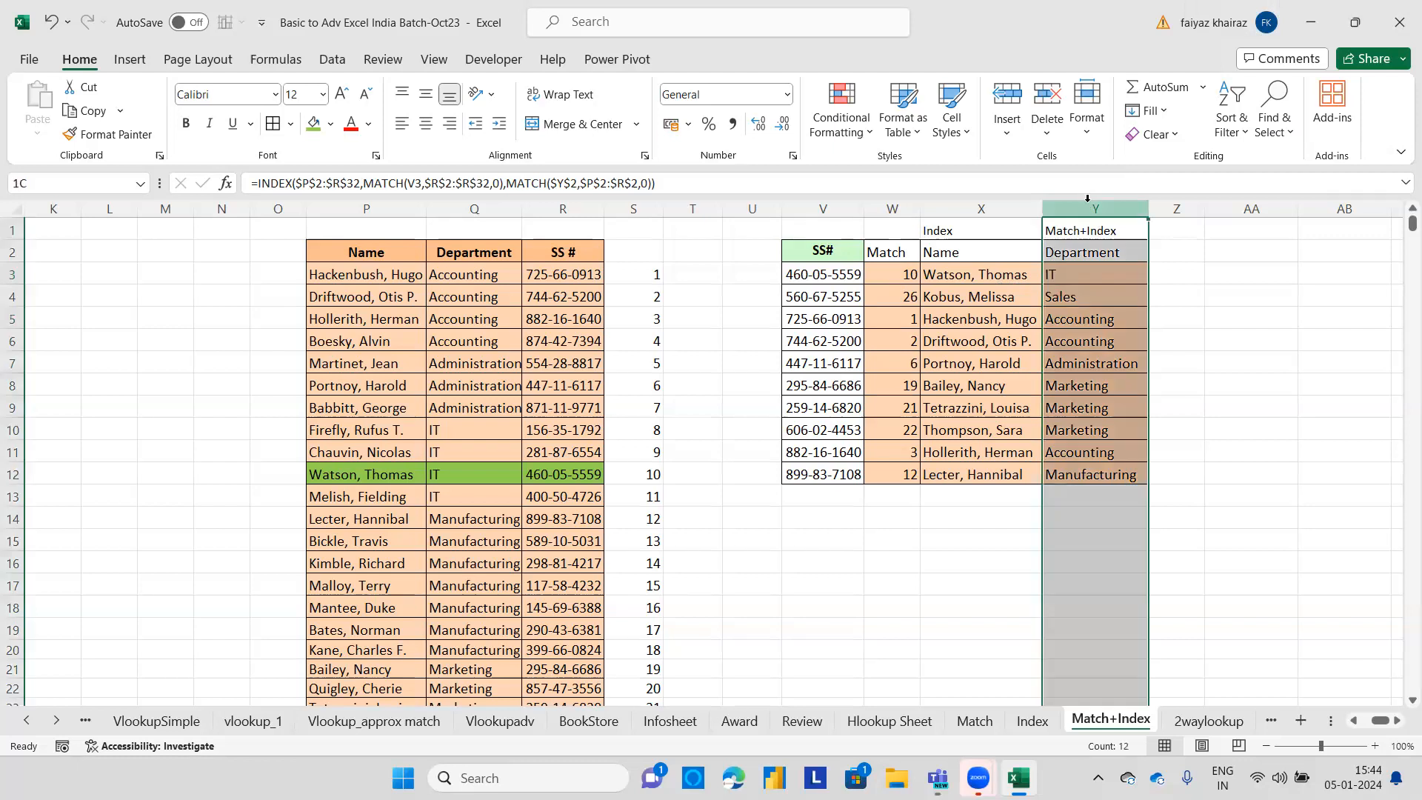
pyautogui.click(1170, 295)
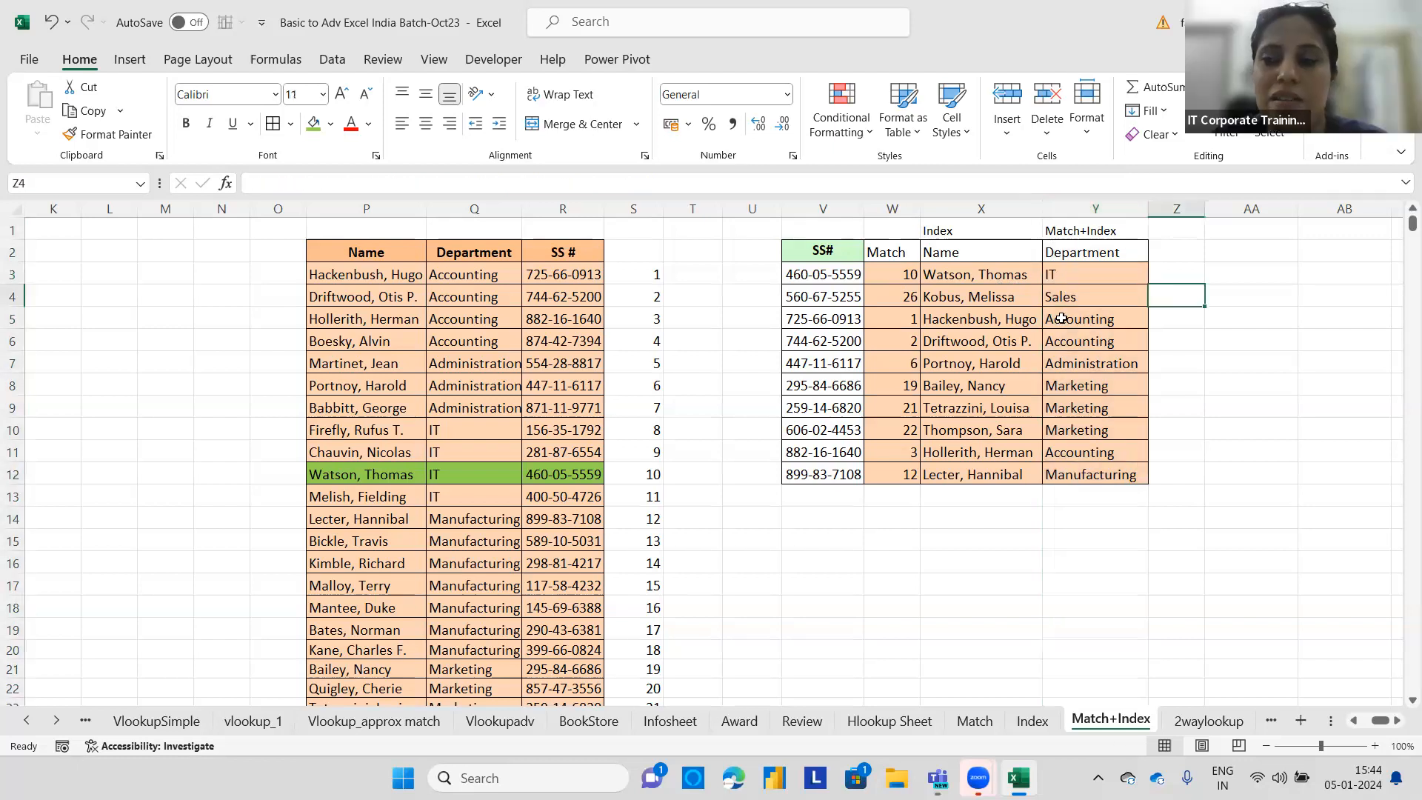
pyautogui.click(926, 208)
pyautogui.click(894, 207)
pyautogui.click(946, 207)
pyautogui.click(893, 208)
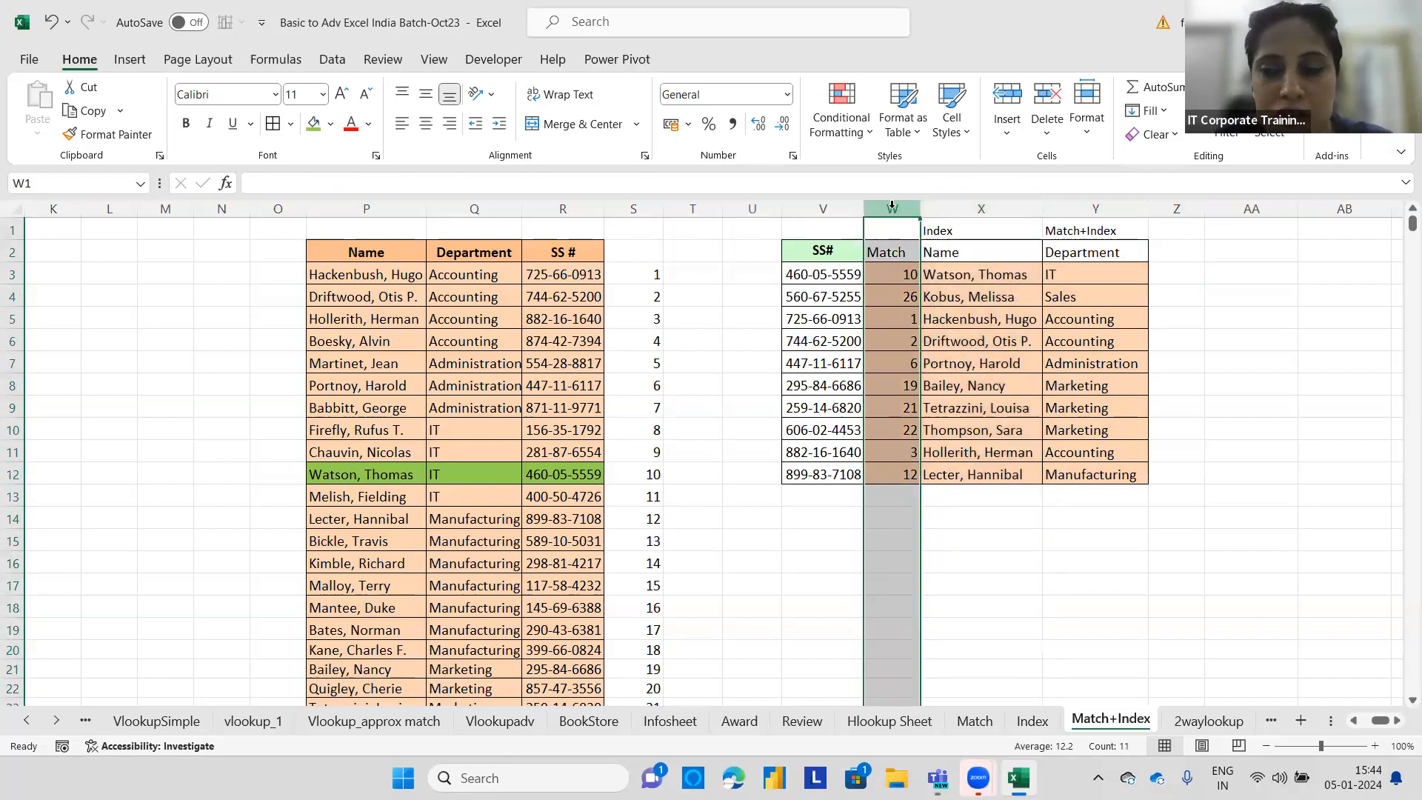
pyautogui.click(953, 208)
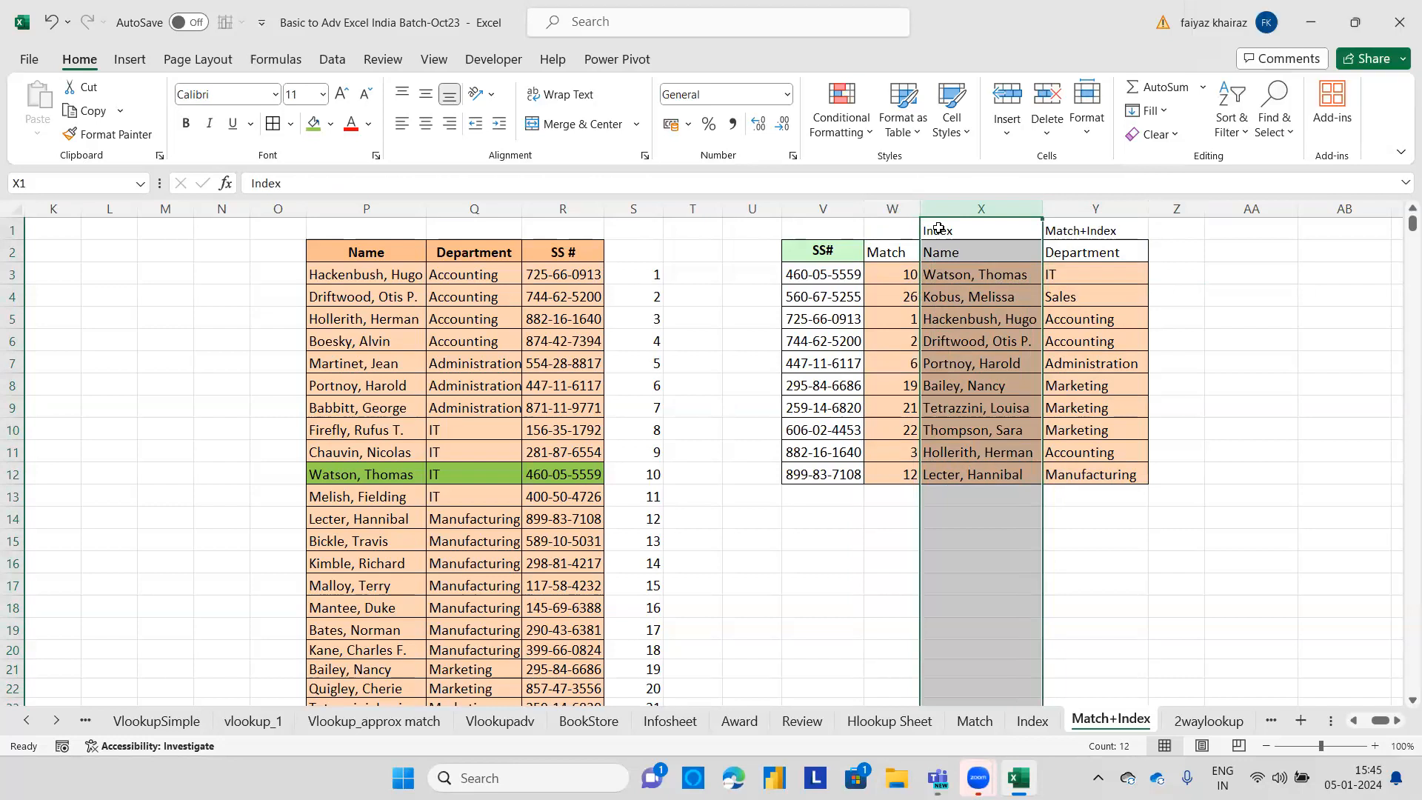
# In Z3, start an INDEX formula using the whole table P2:R32 as the array.
pyautogui.click(1185, 273)
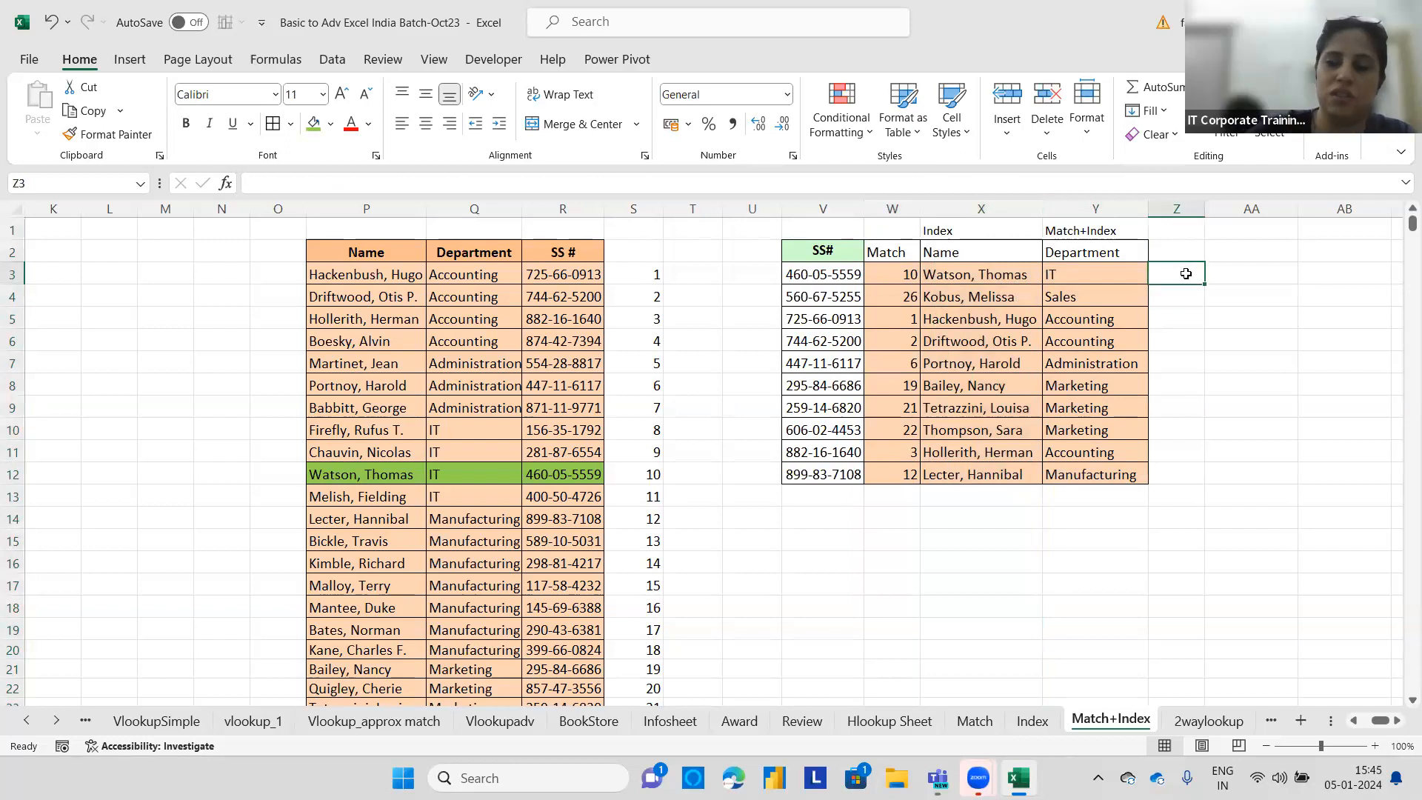
pyautogui.write('=i')
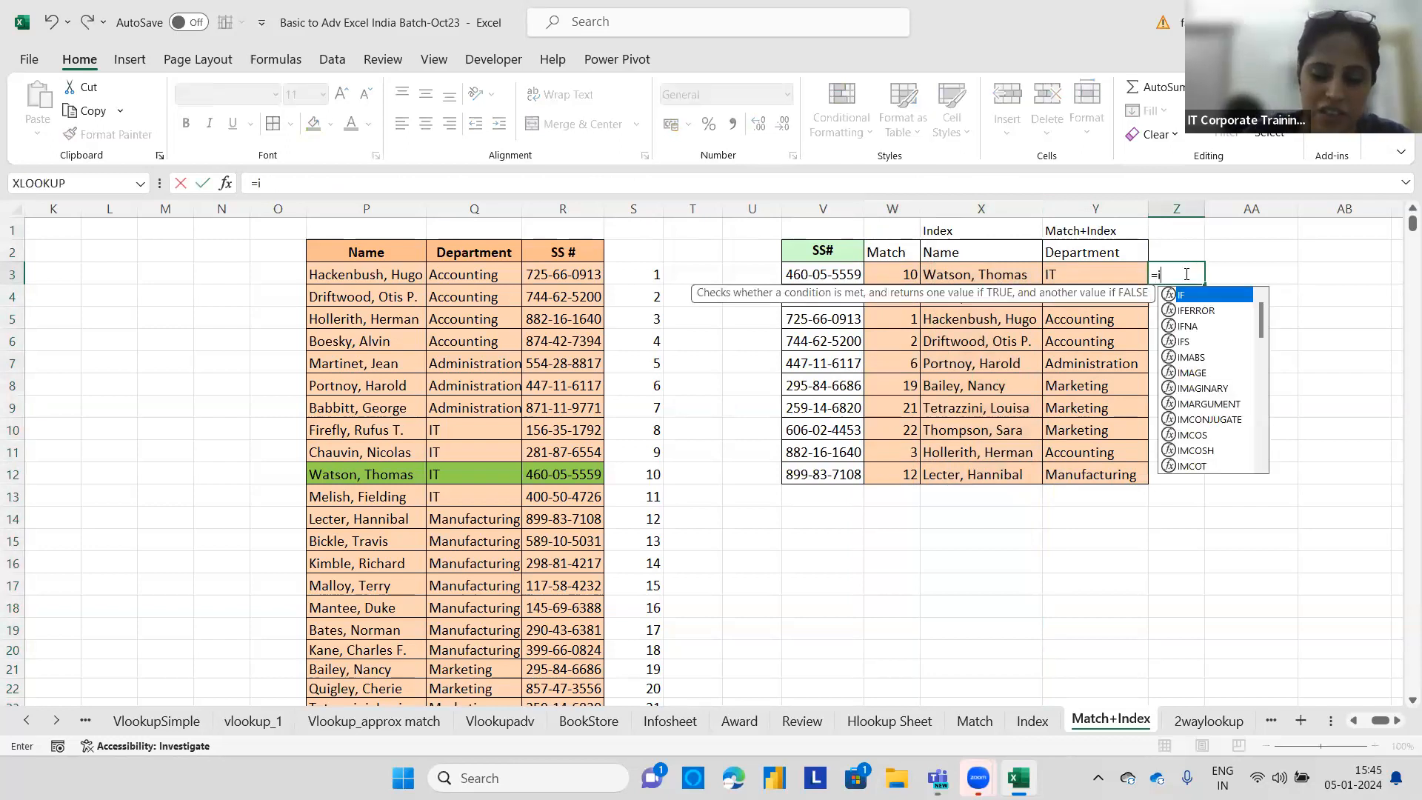
pyautogui.write('ndex(')
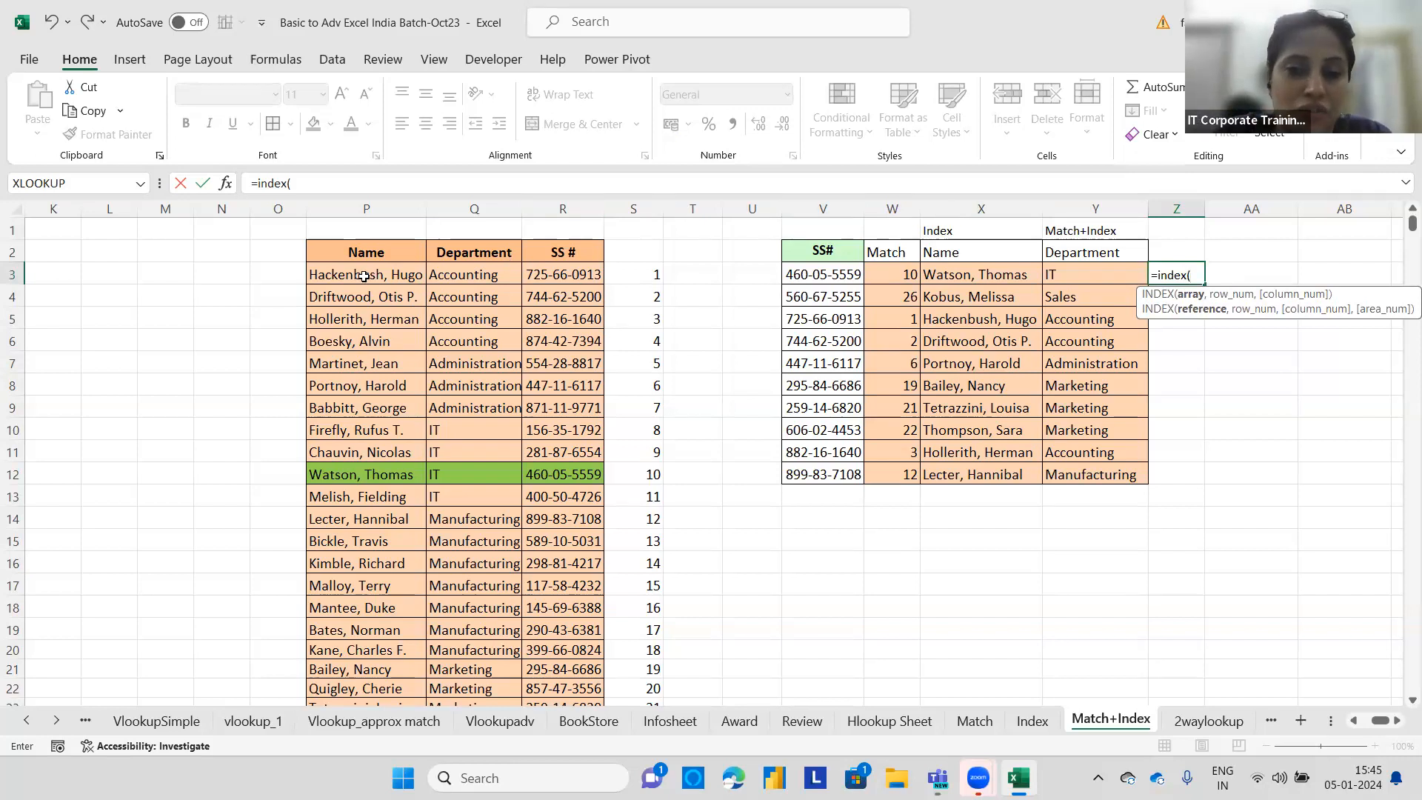
pyautogui.moveTo(316, 271); pyautogui.dragTo(563, 282)
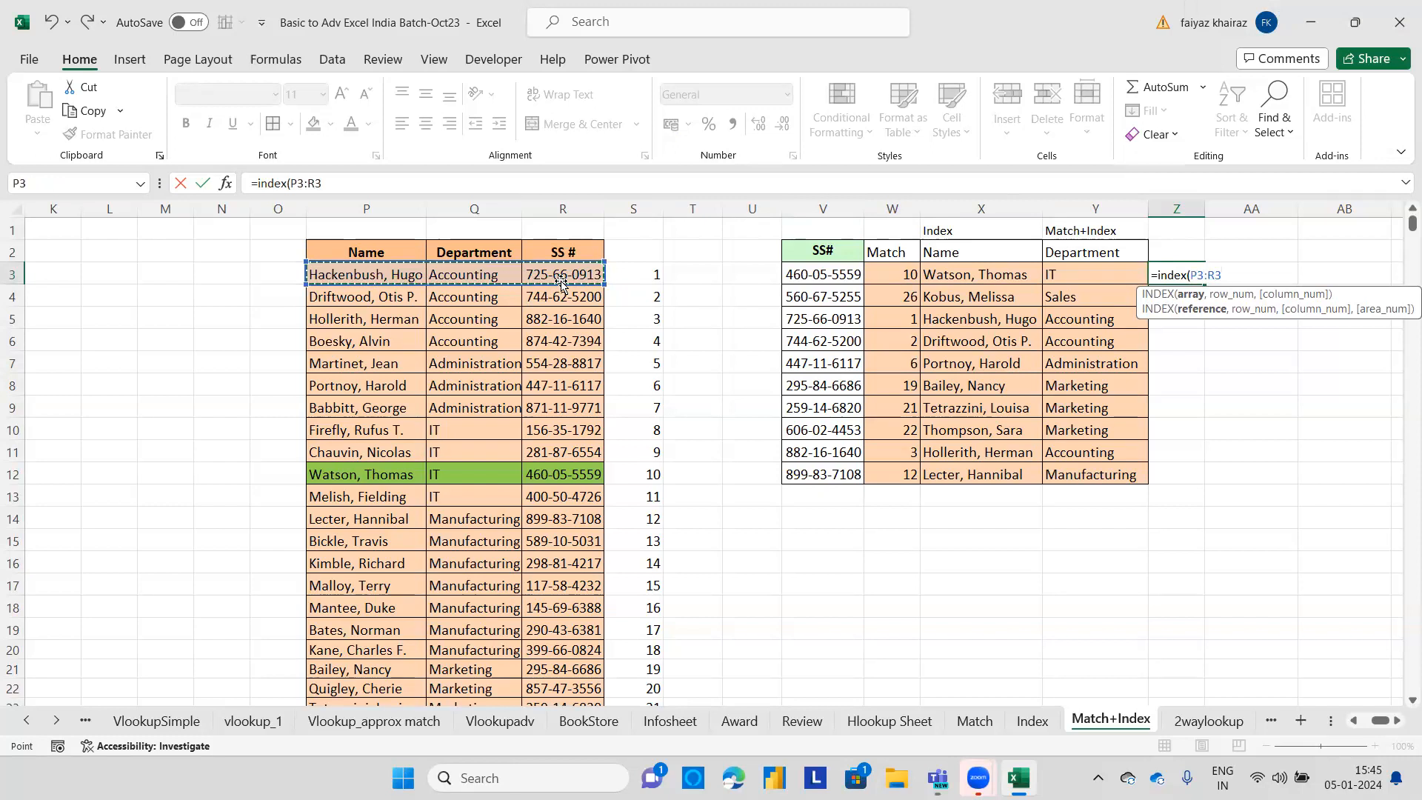
pyautogui.hotkey('ctrl', 'shift', 'Down')
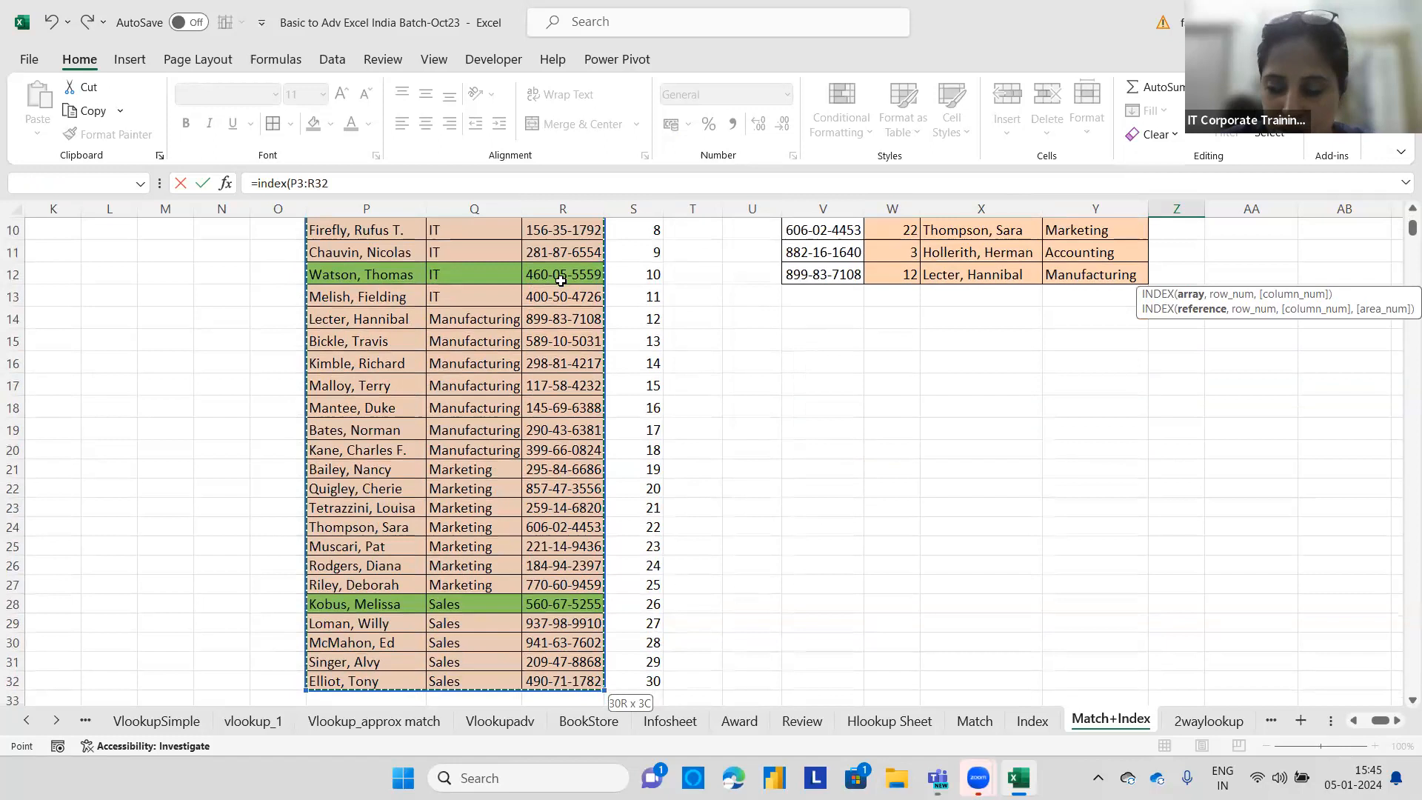
pyautogui.scroll(2, 561, 280)
pyautogui.scroll(2, 561, 280)
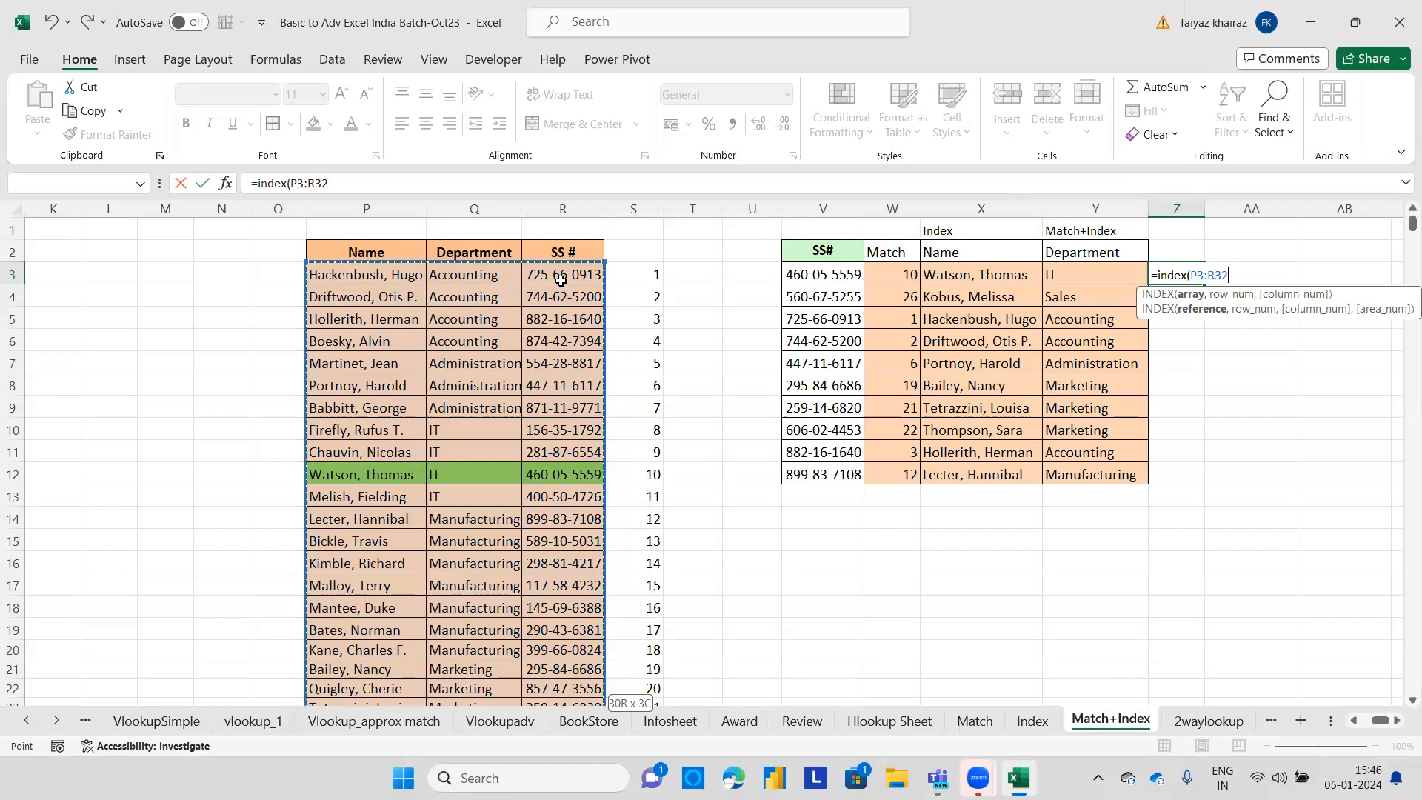
pyautogui.moveTo(605, 261); pyautogui.dragTo(606, 241)
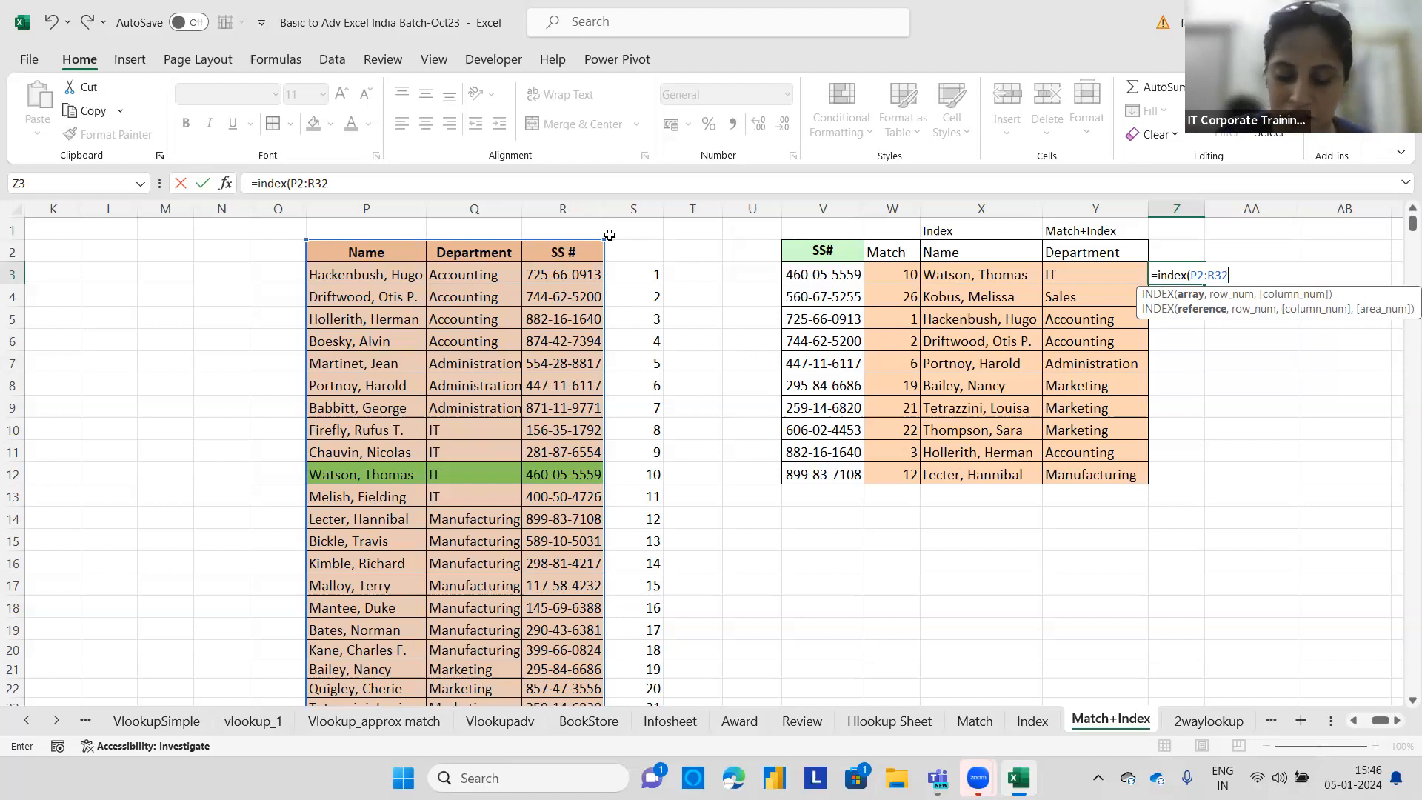
pyautogui.write(',')
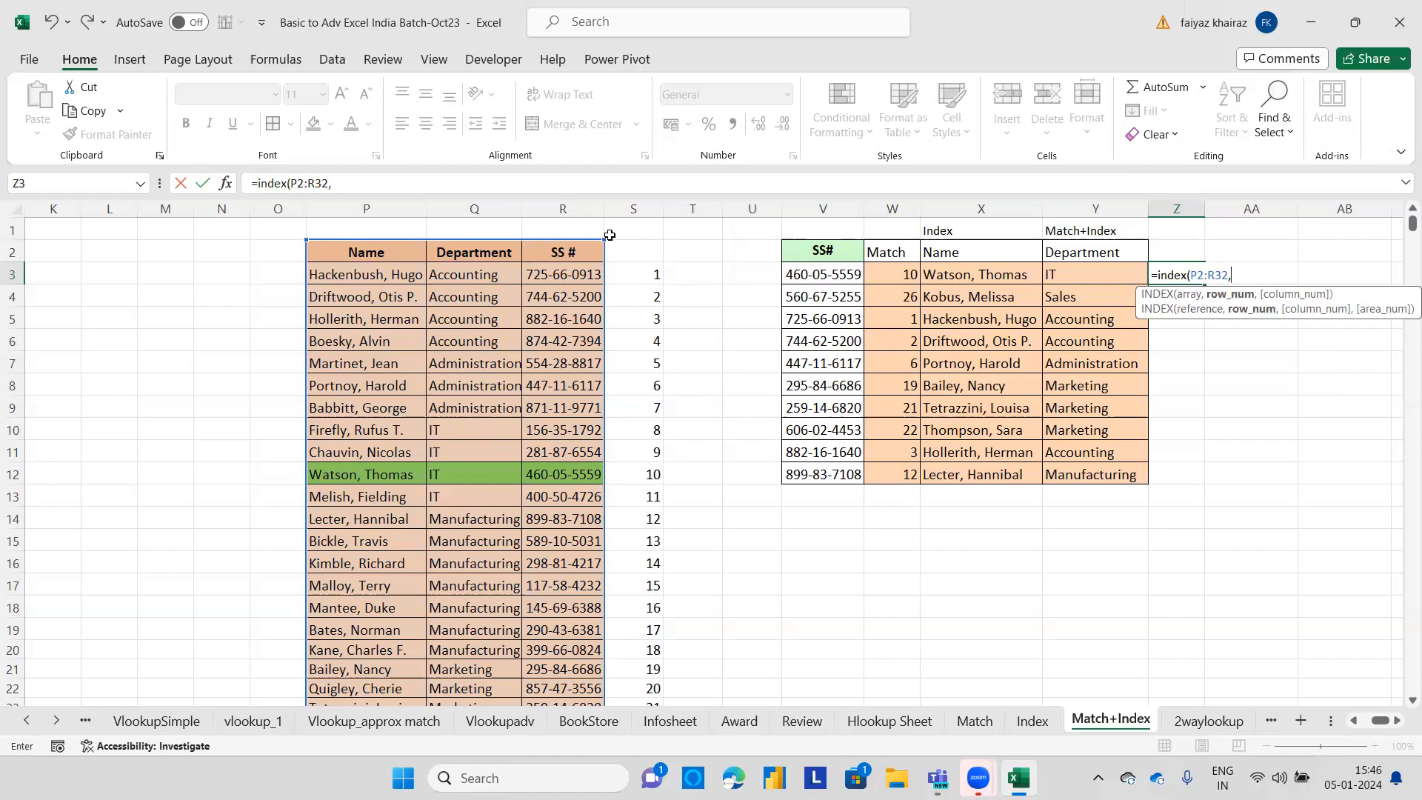
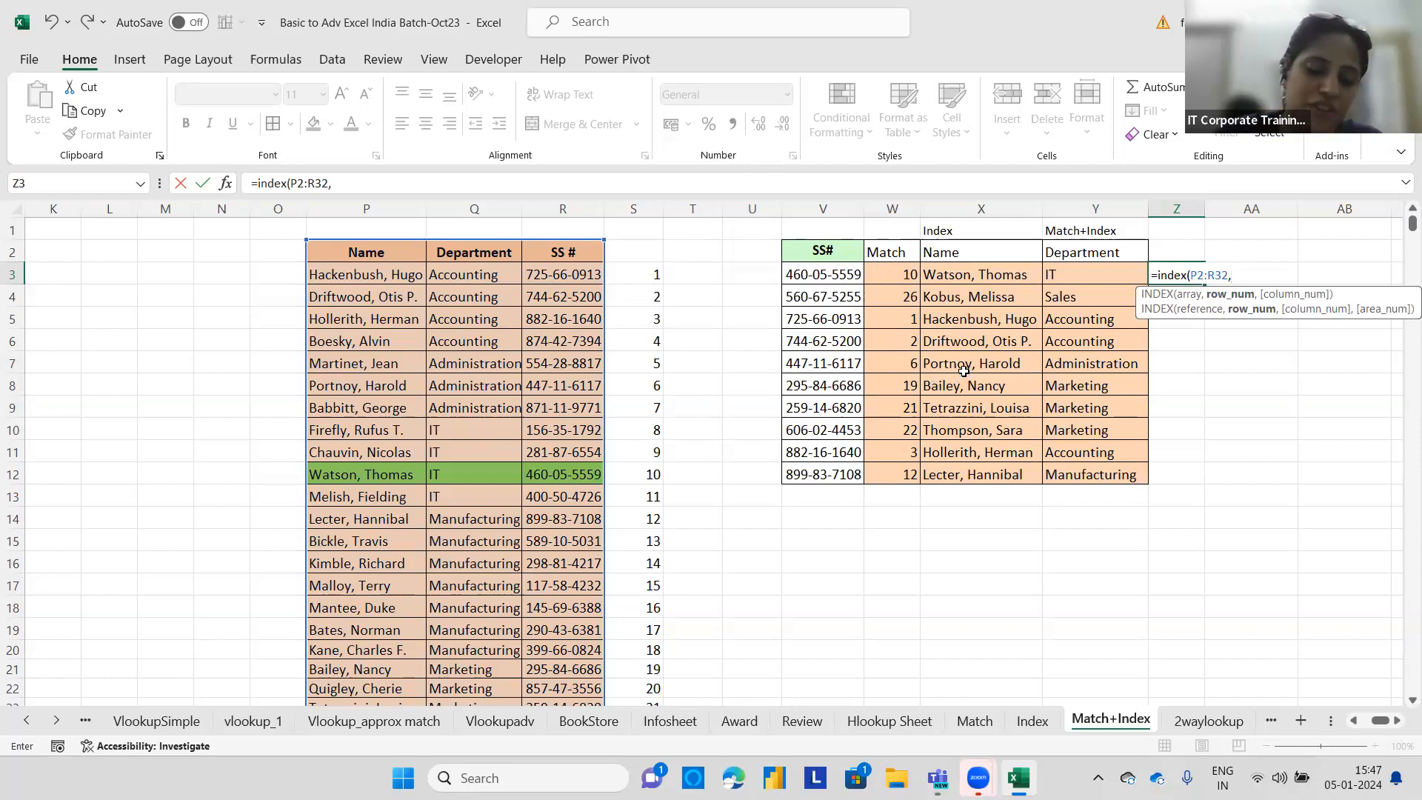
# Add MATCH(V3,R2:R32,0) as the row number argument of the INDEX formula in Z3.
pyautogui.write('match')
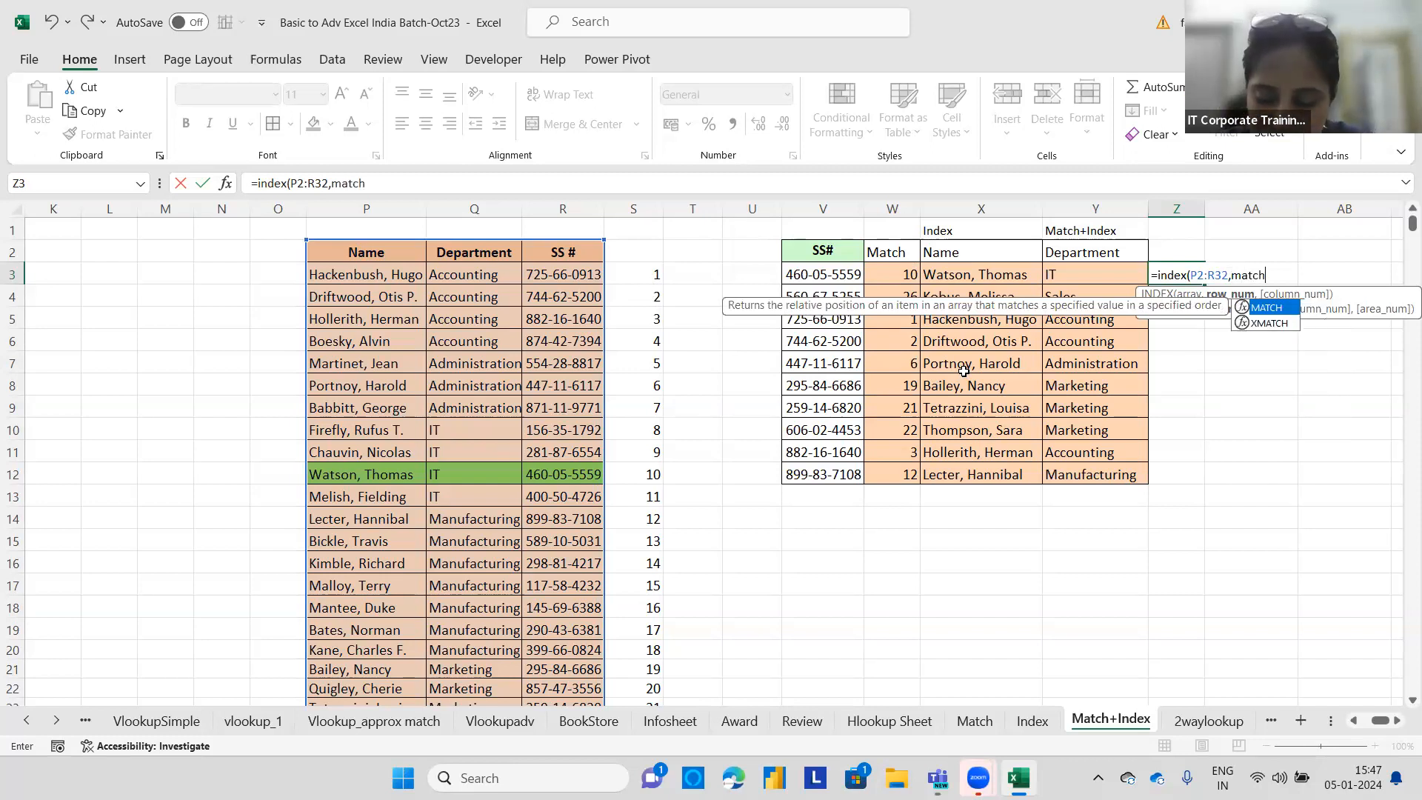
pyautogui.write('(')
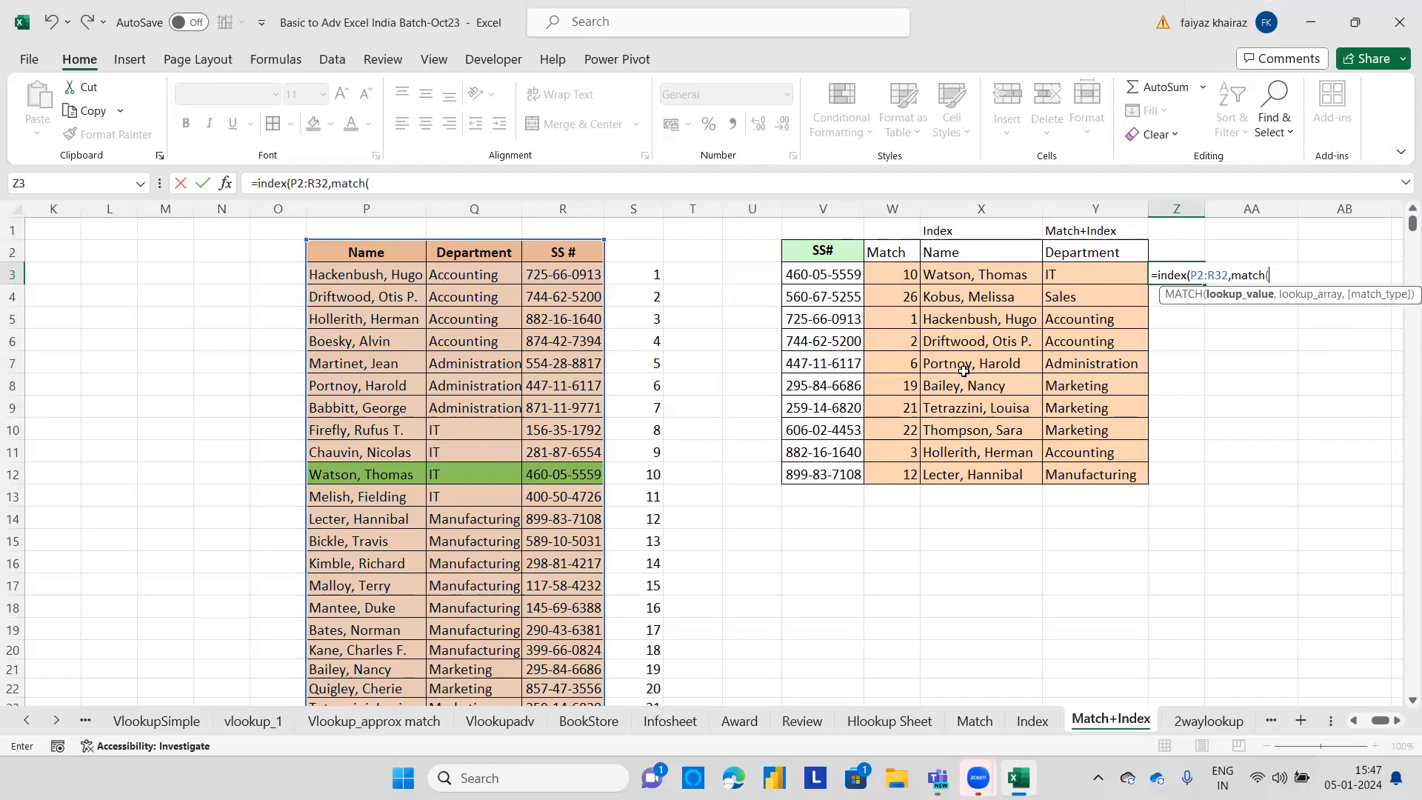
pyautogui.click(836, 274)
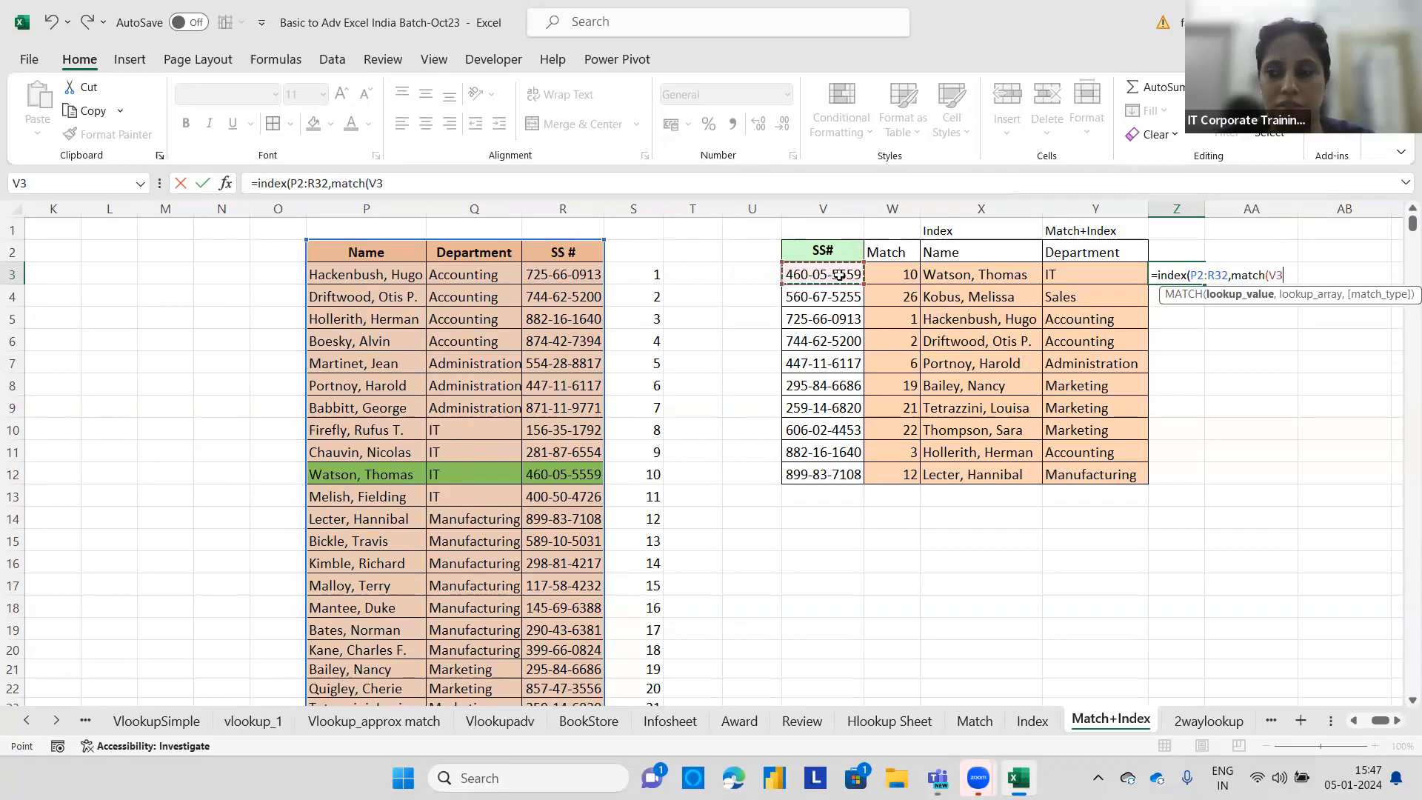
pyautogui.write(',')
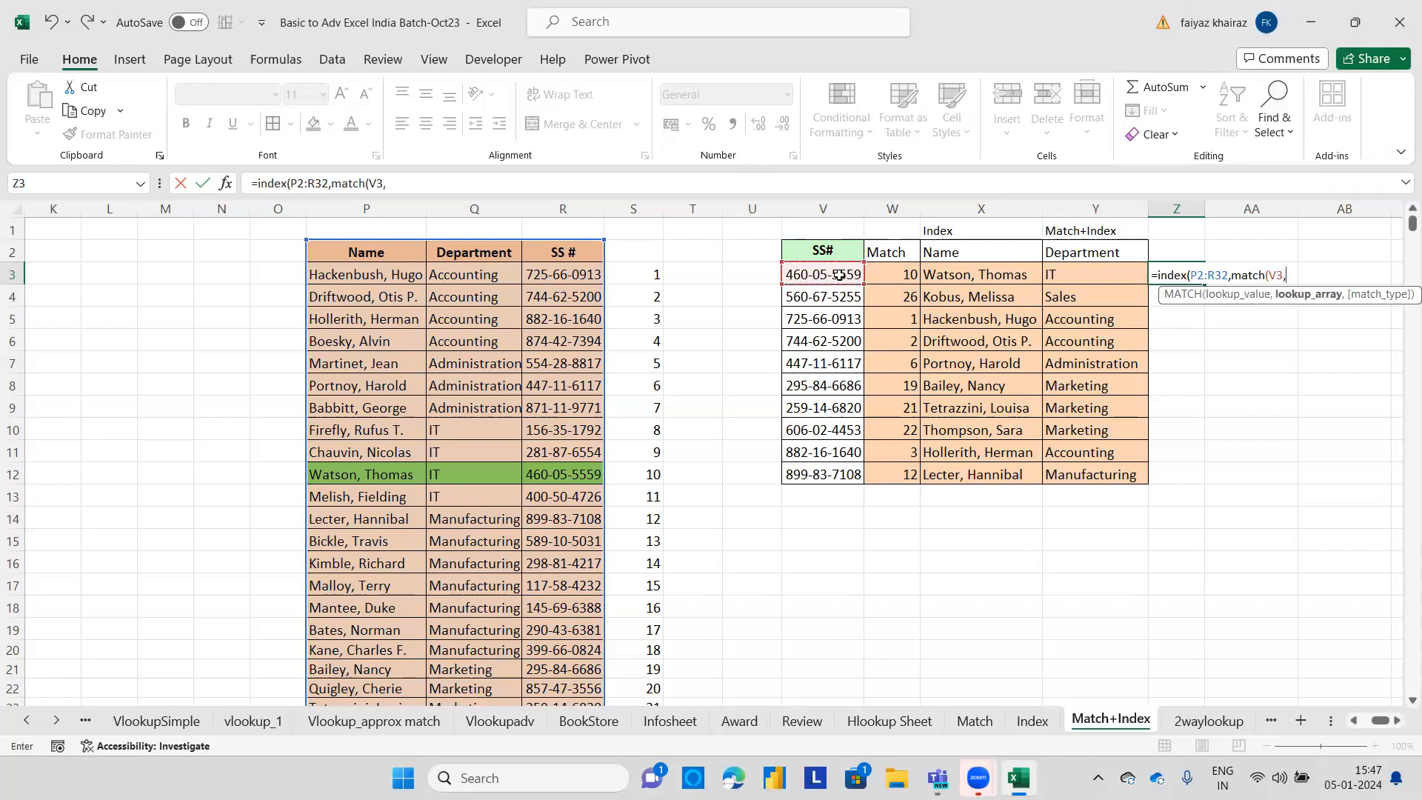
pyautogui.click(577, 253)
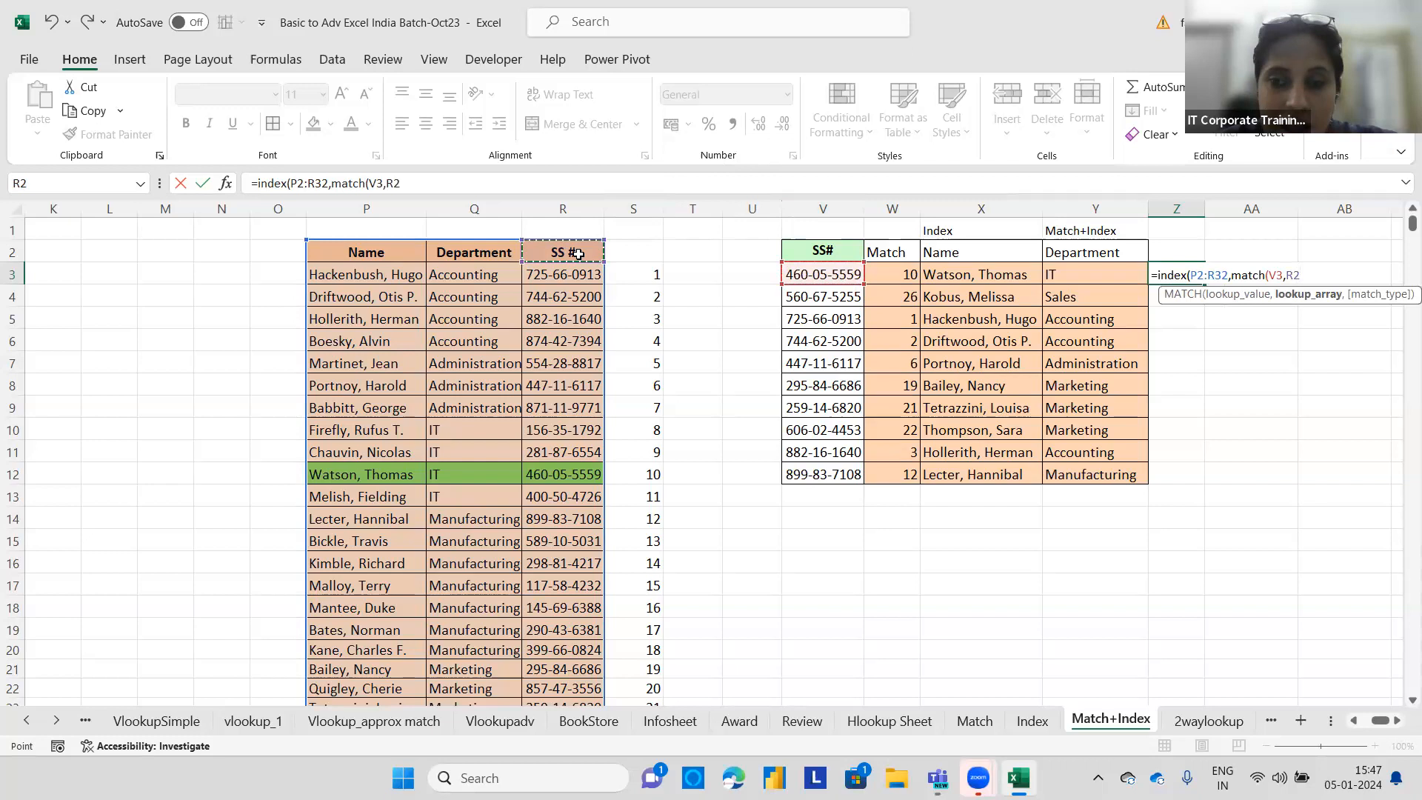
pyautogui.hotkey('ctrl', 'shift', 'Down')
pyautogui.write(',')
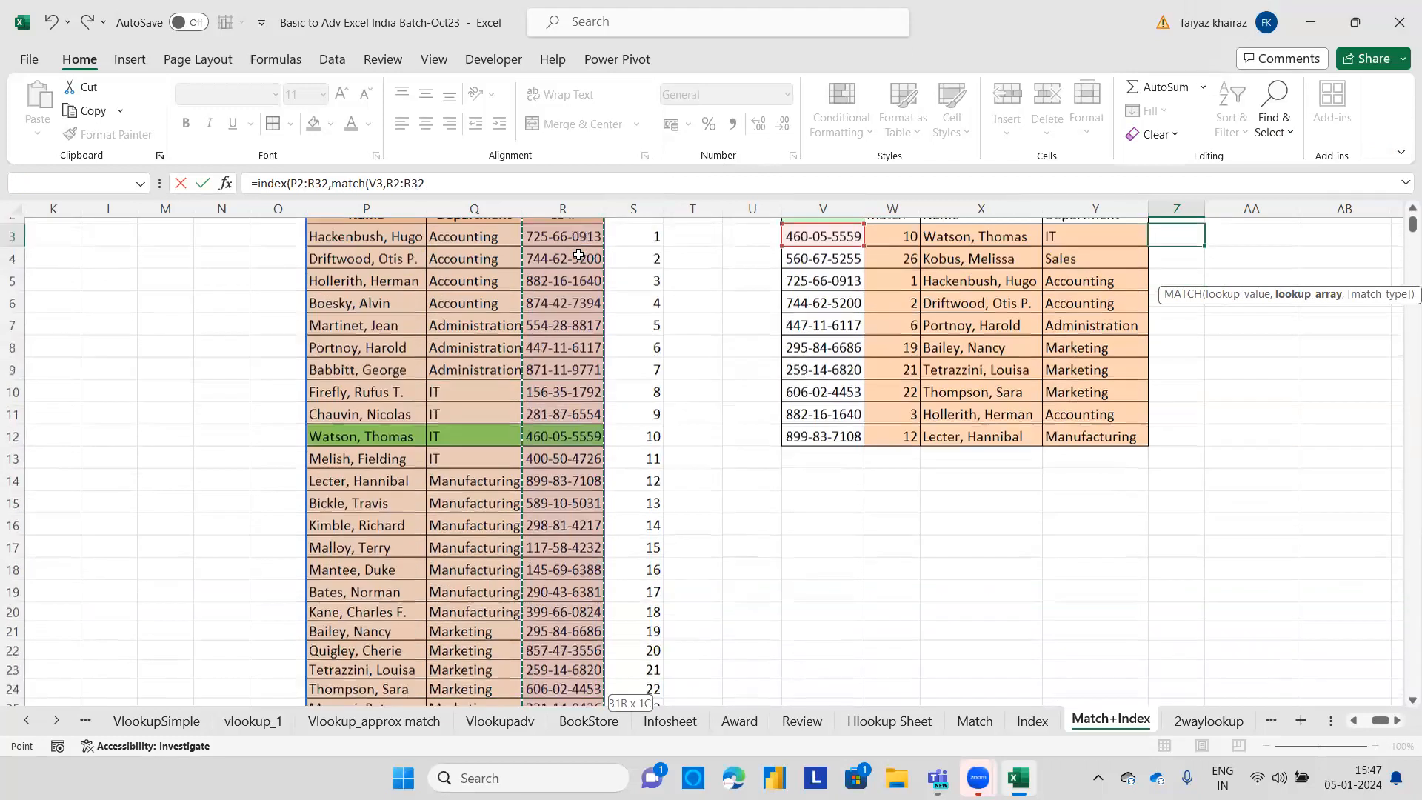
pyautogui.write('0')
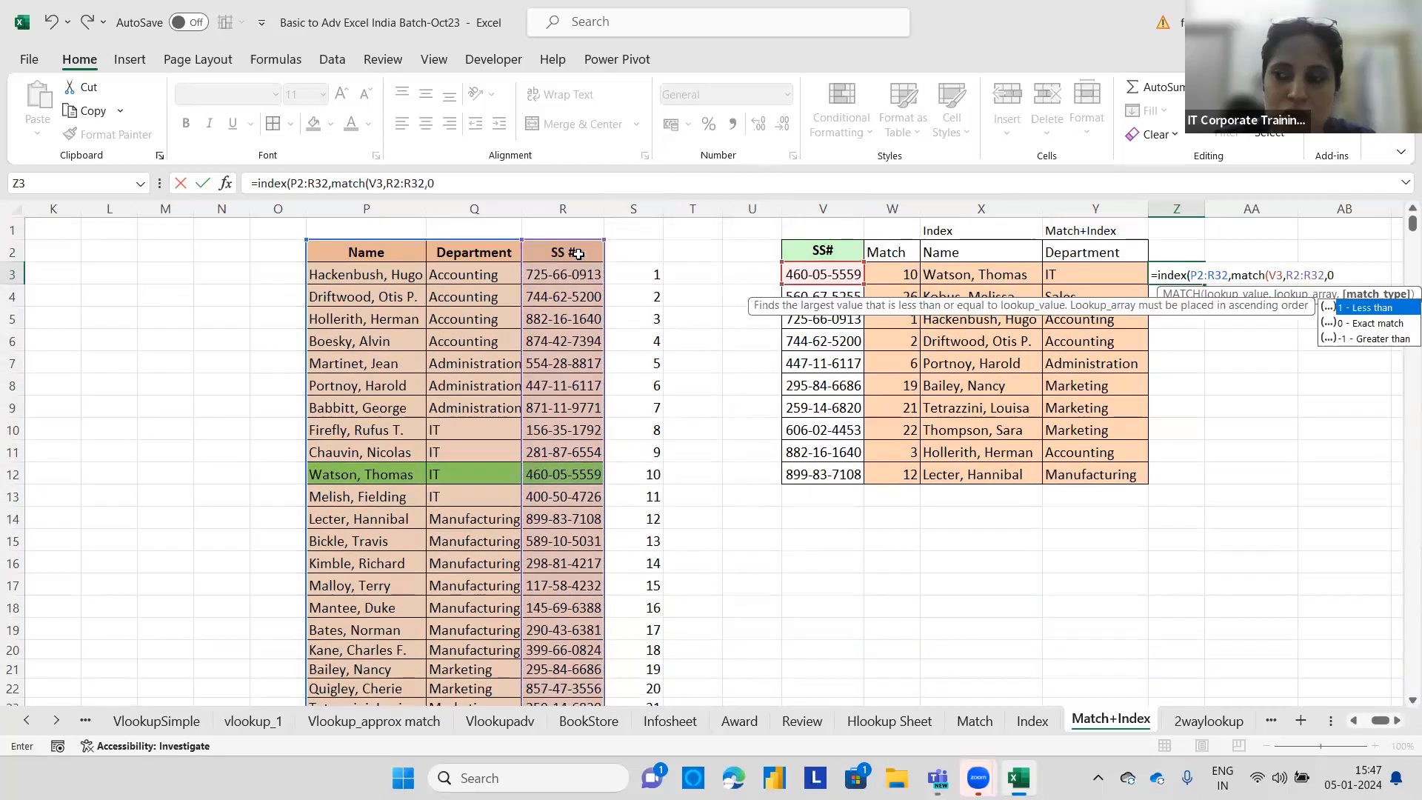
pyautogui.write('),')
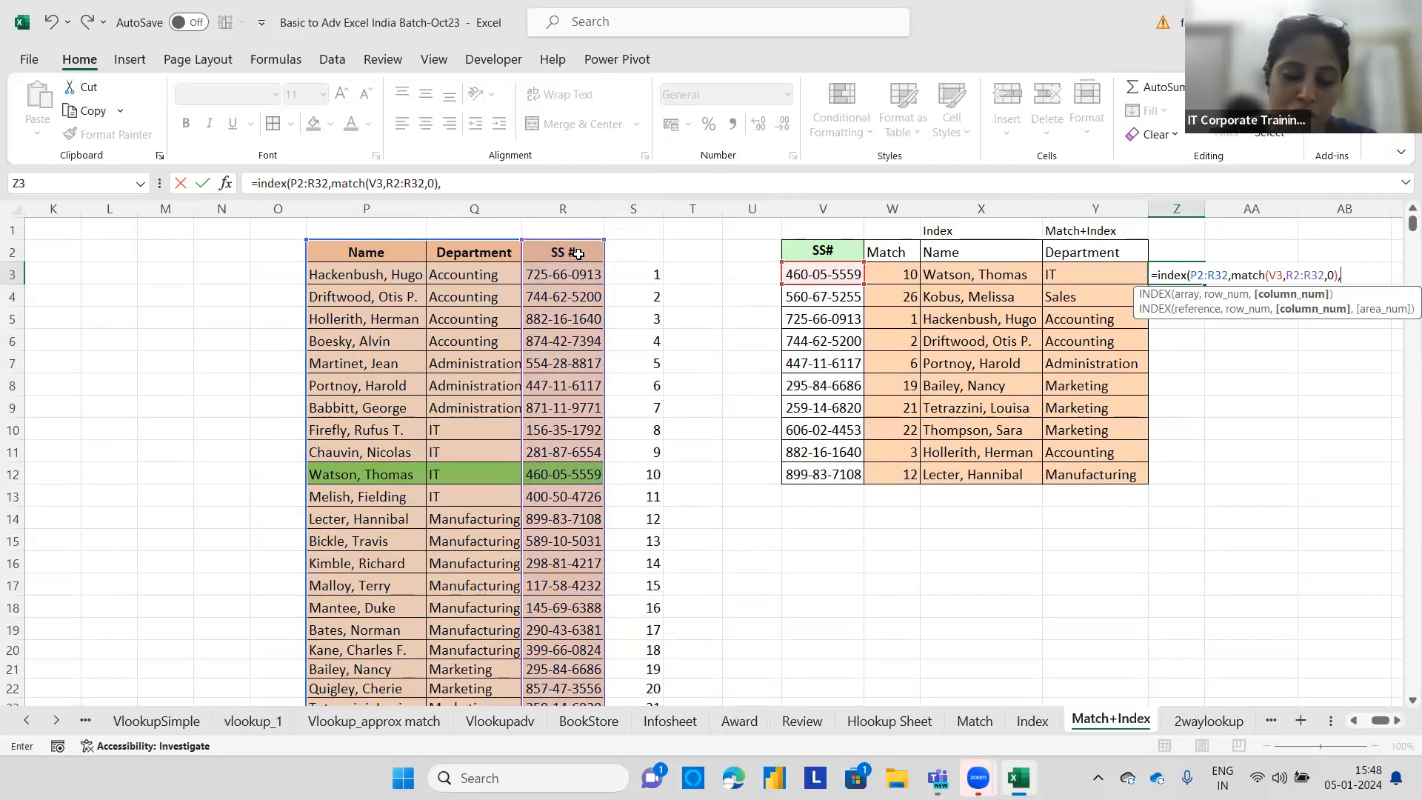
# Add MATCH(Y2,P2:R2,0) as the column number argument, closing and entering the INDEX formula in Z3.
pyautogui.write('match')
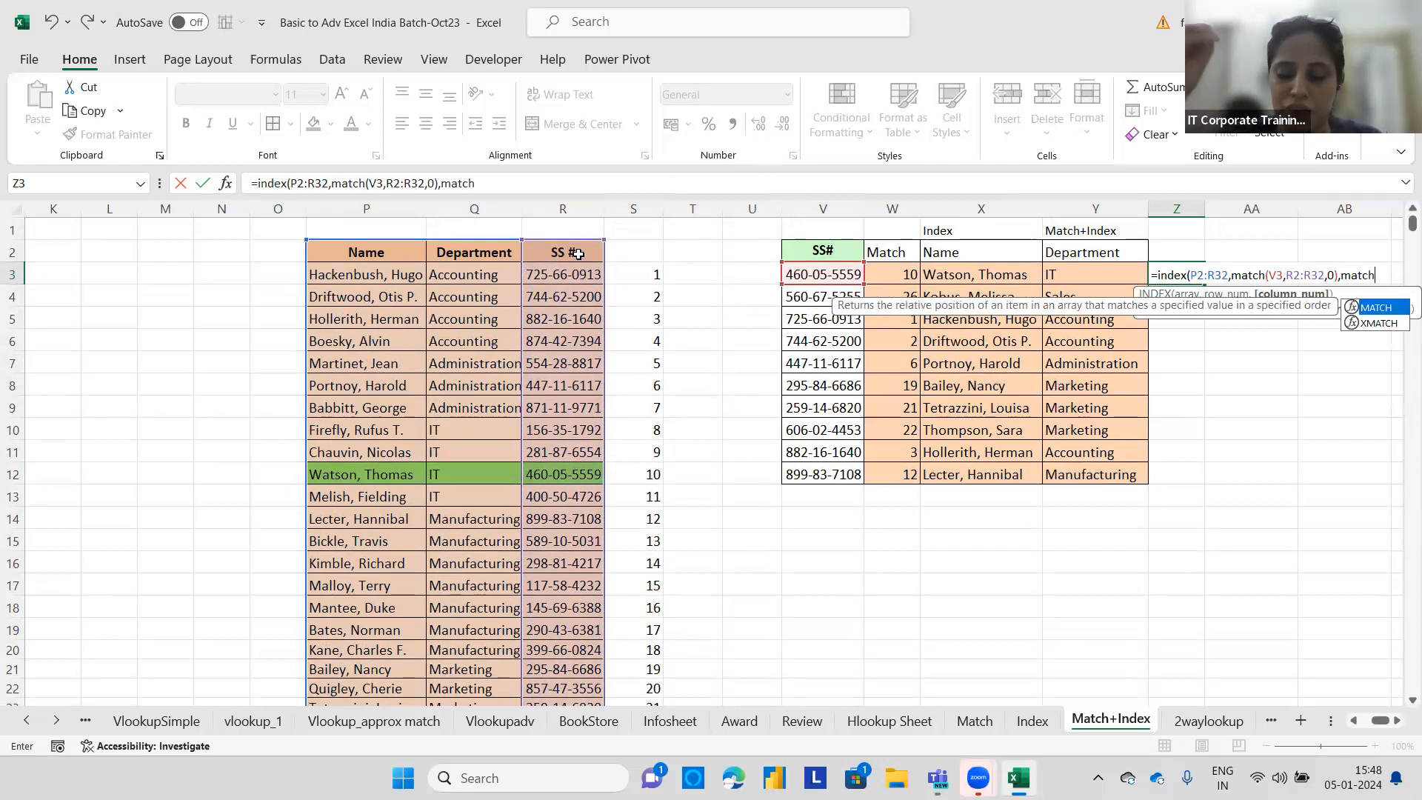
pyautogui.write('(')
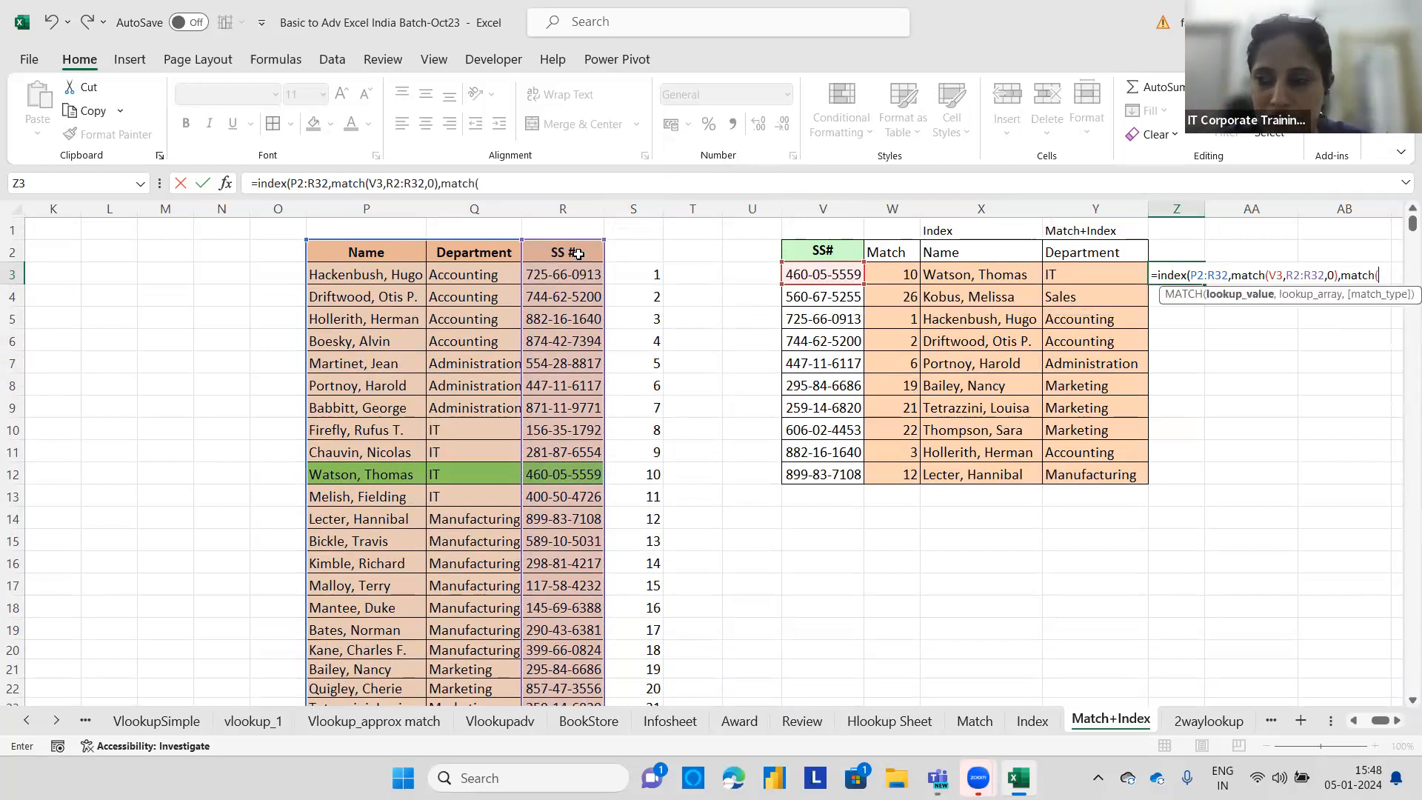
pyautogui.click(1115, 252)
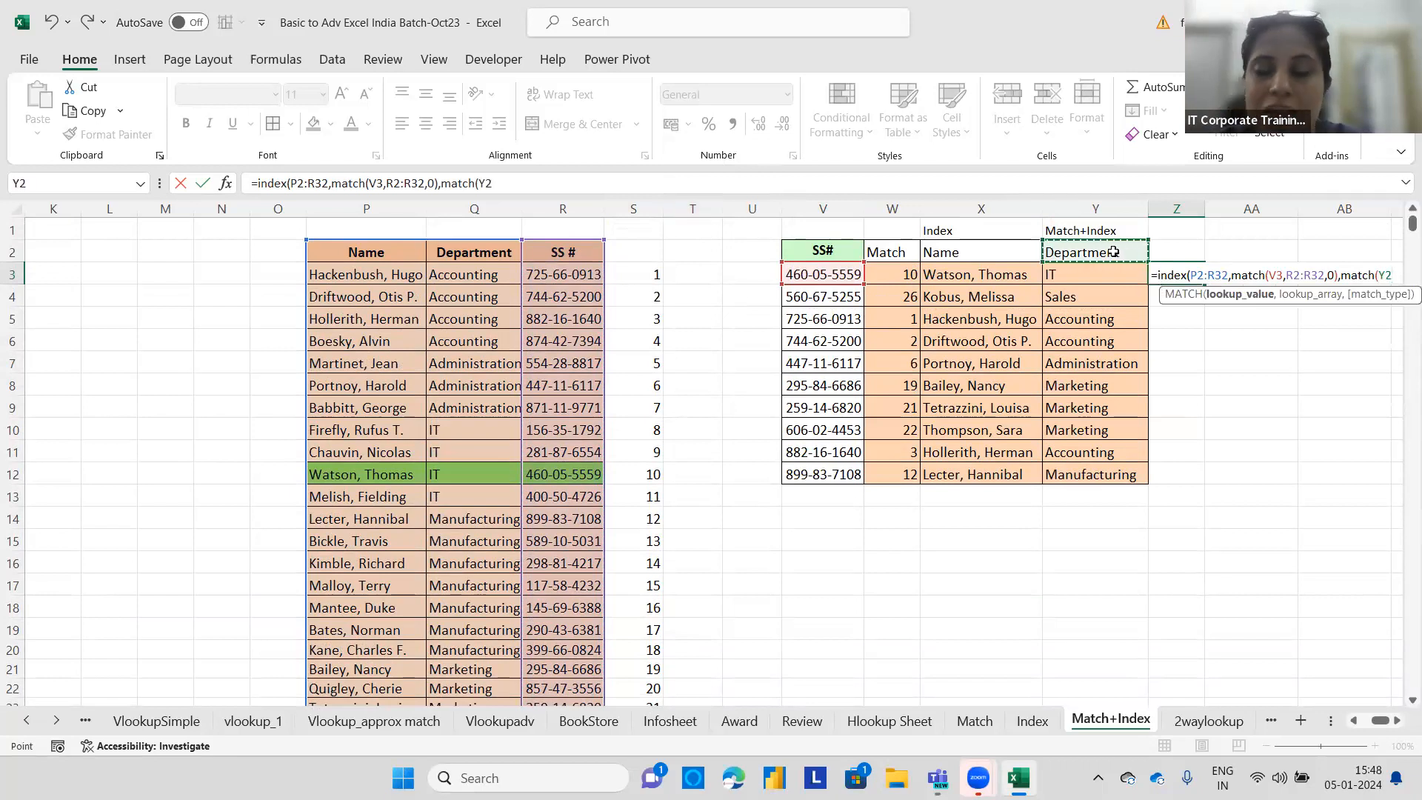
pyautogui.write(',')
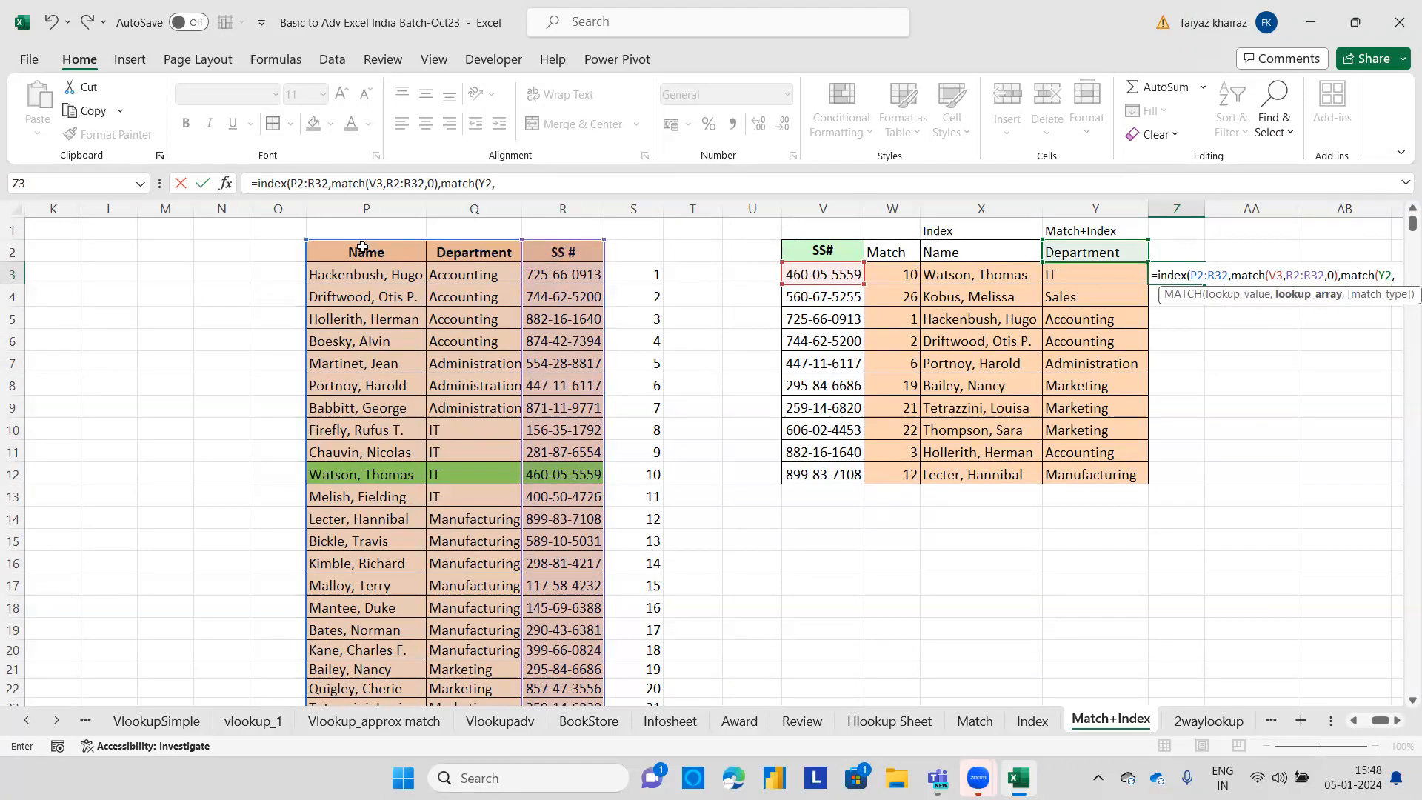
pyautogui.moveTo(362, 247); pyautogui.dragTo(564, 254)
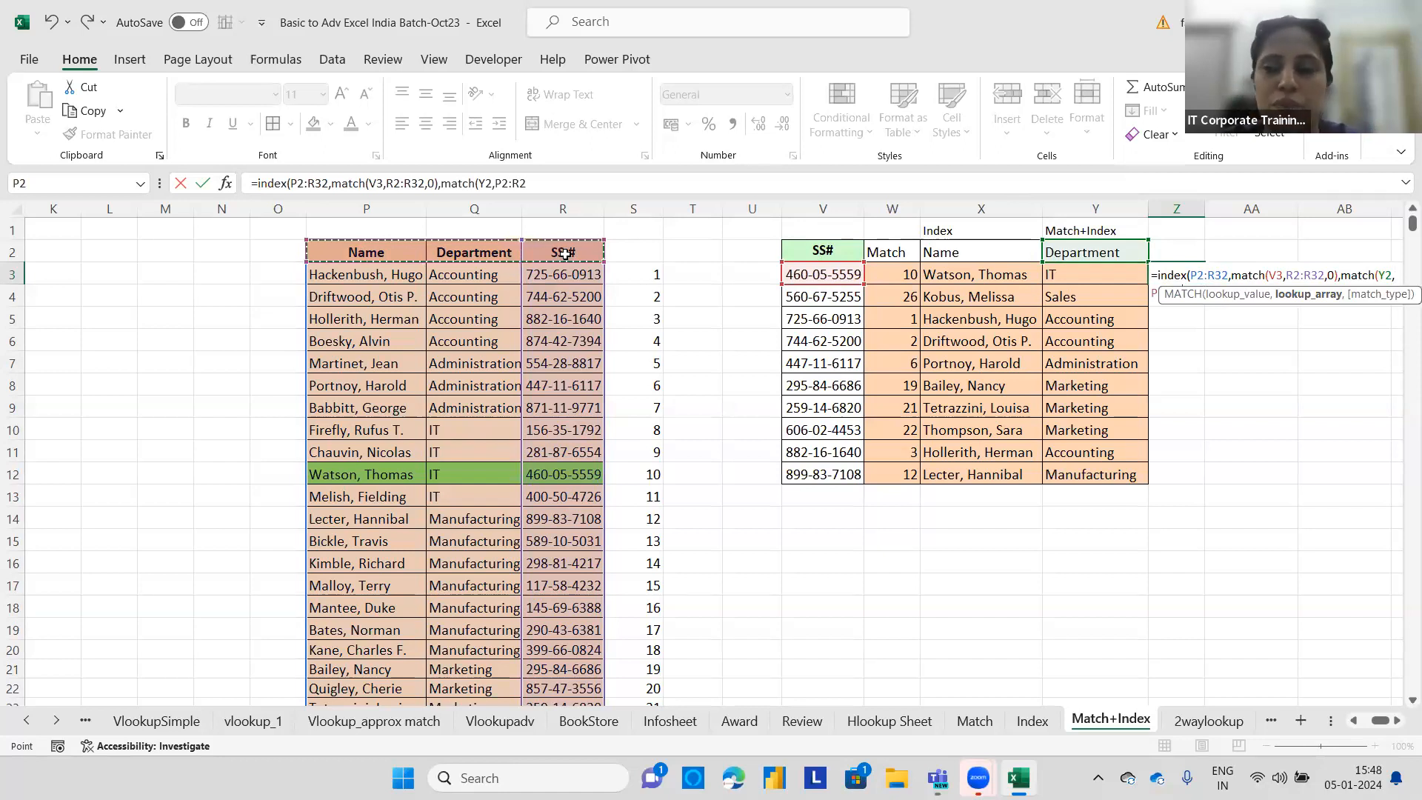
pyautogui.write(',0')
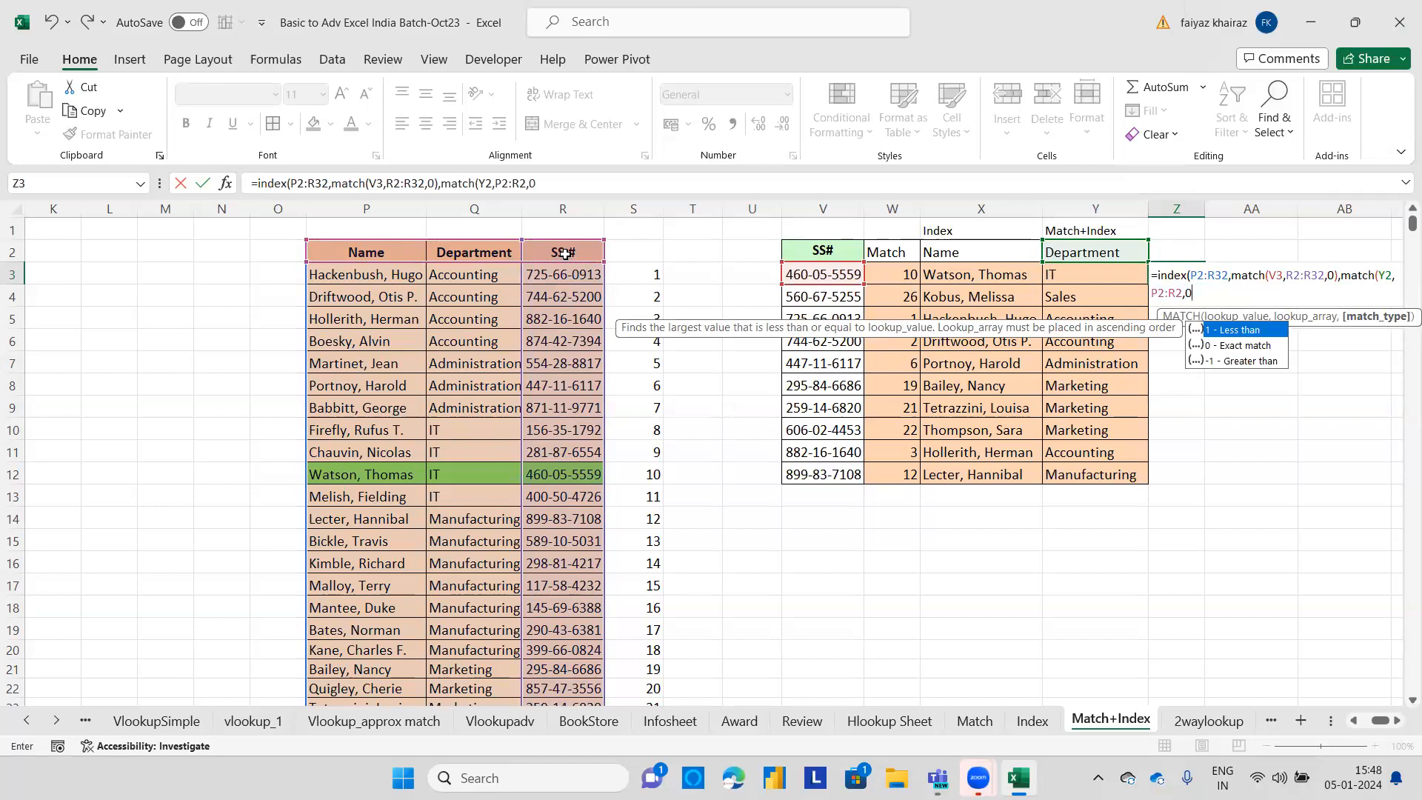
pyautogui.write('))')
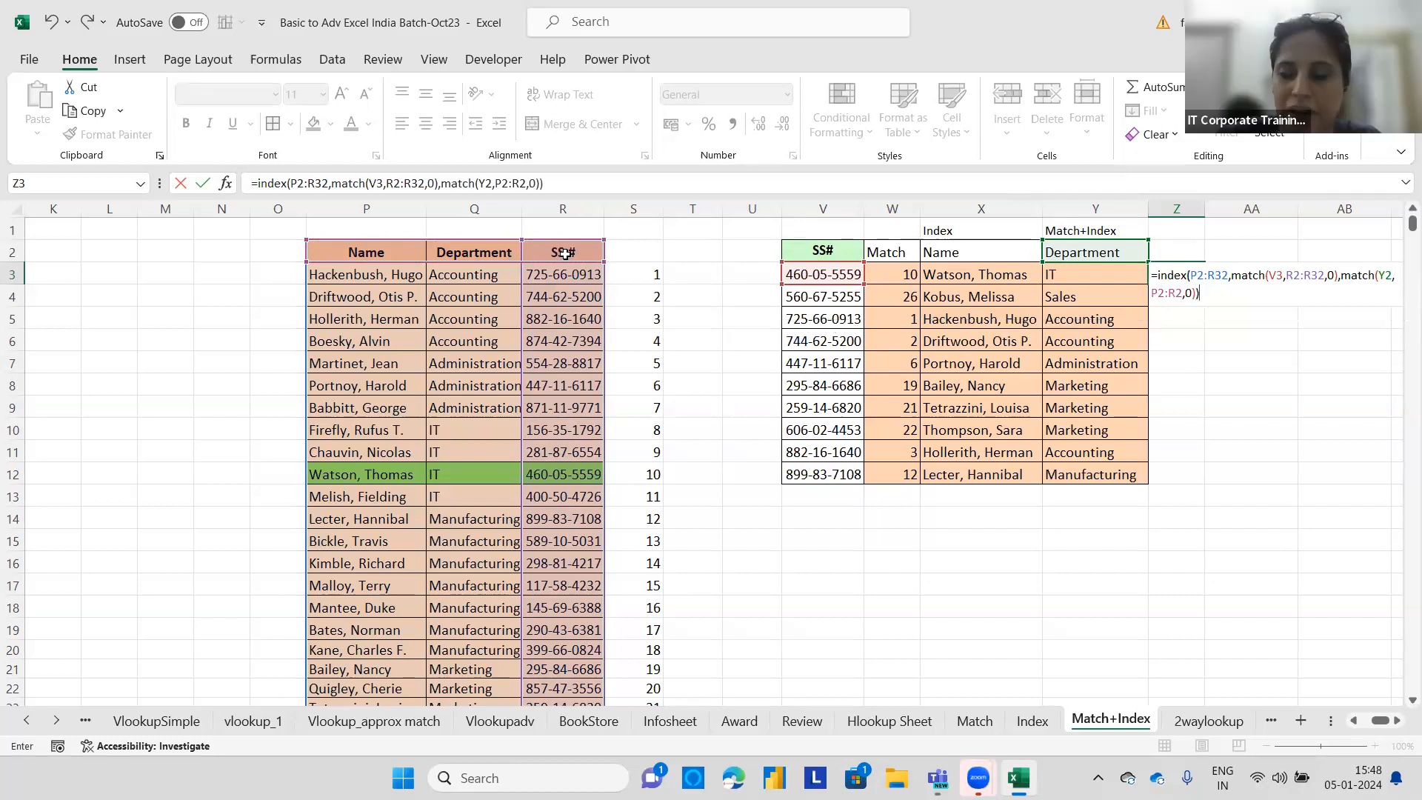
pyautogui.press('Return')
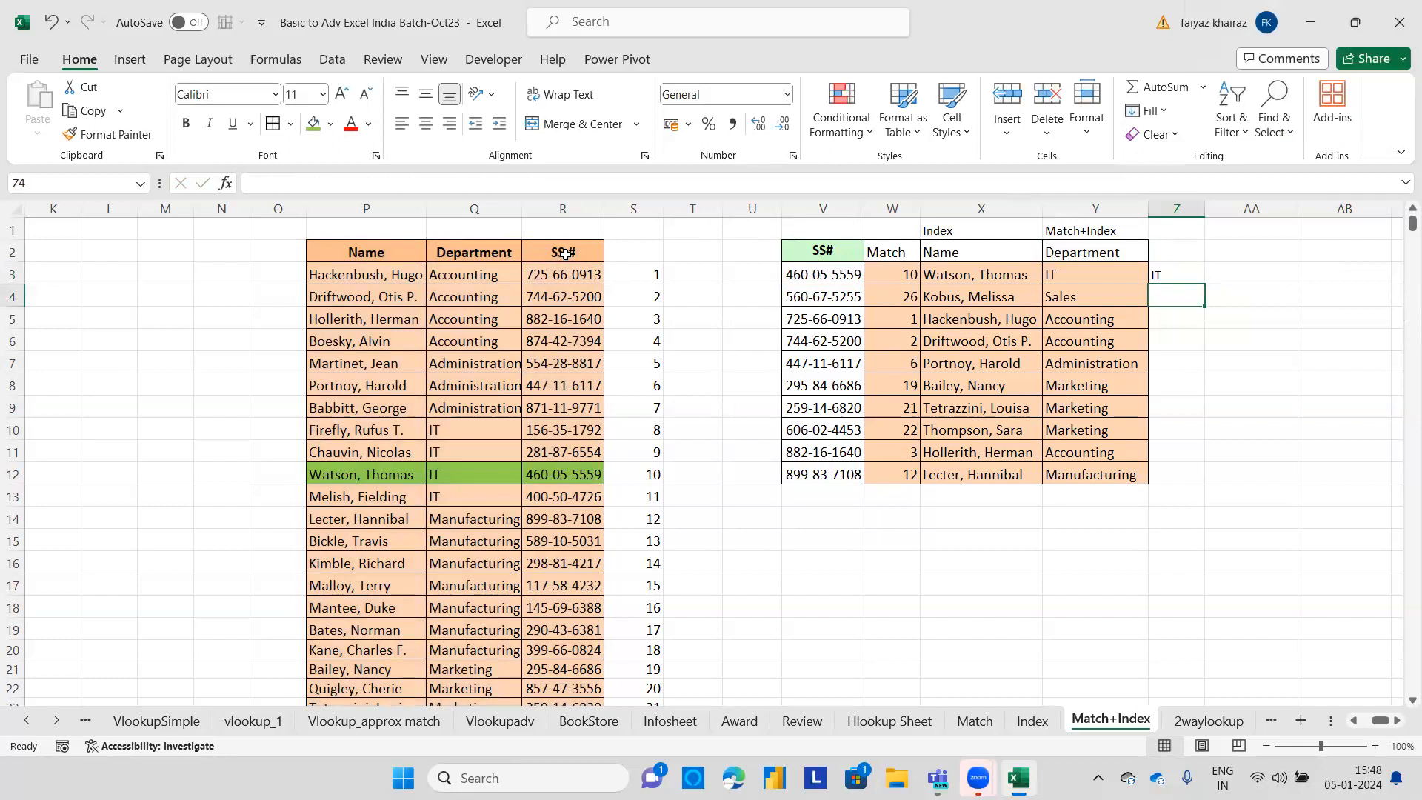
# Make the P2:R32, R2:R32 and P2:R2 ranges absolute in Z3's formula and fill it down to Z12.
pyautogui.doubleClick(1156, 274)
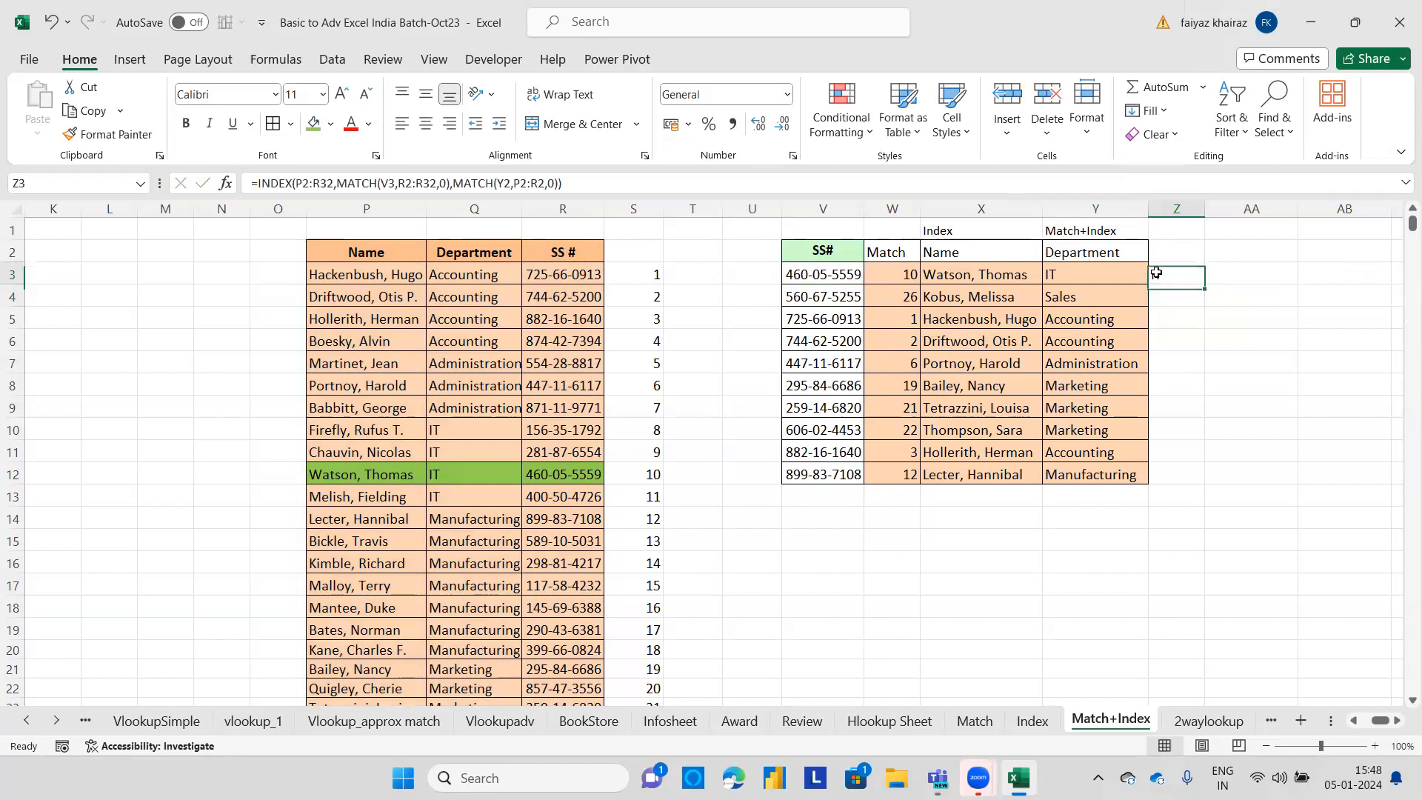
pyautogui.moveTo(1232, 274); pyautogui.dragTo(1195, 274)
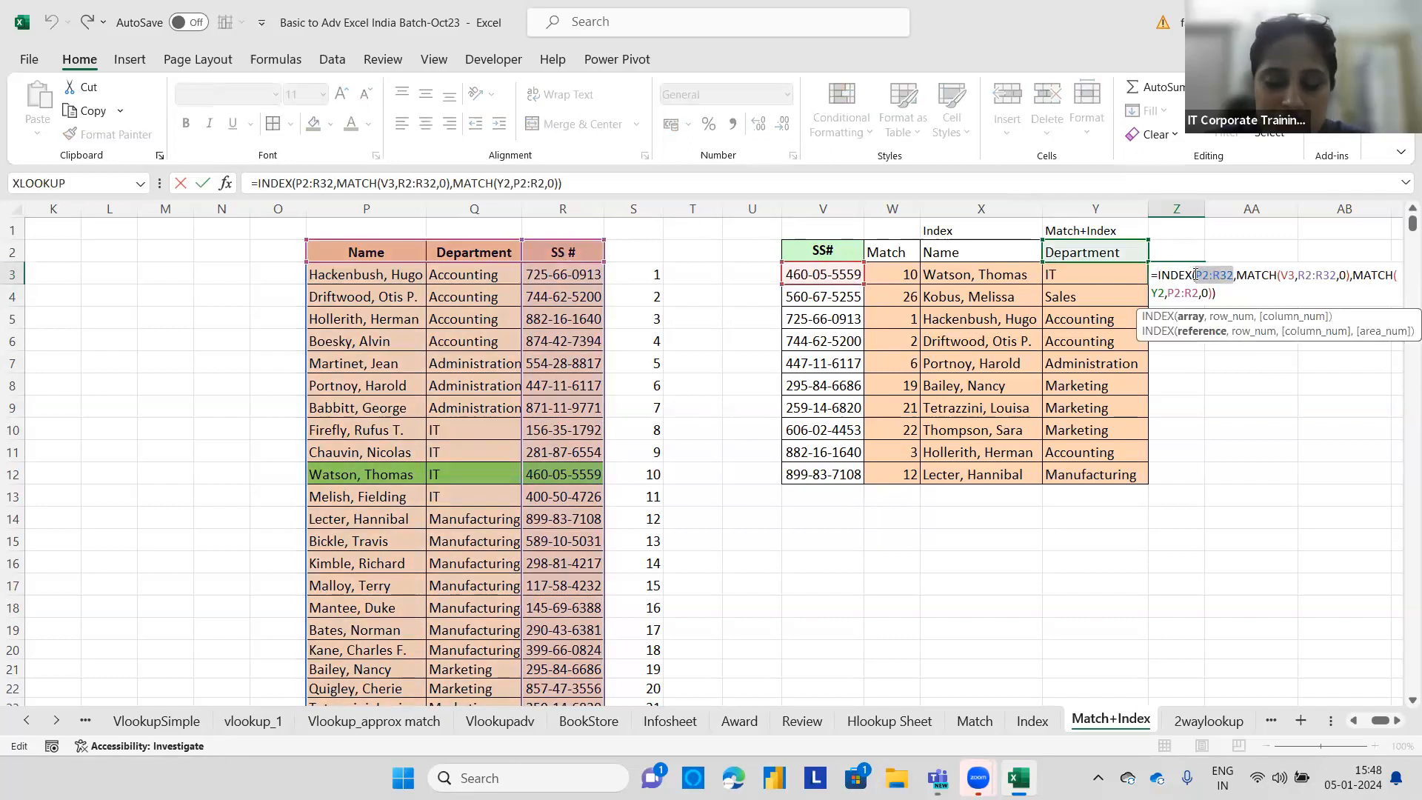
pyautogui.press('F4')
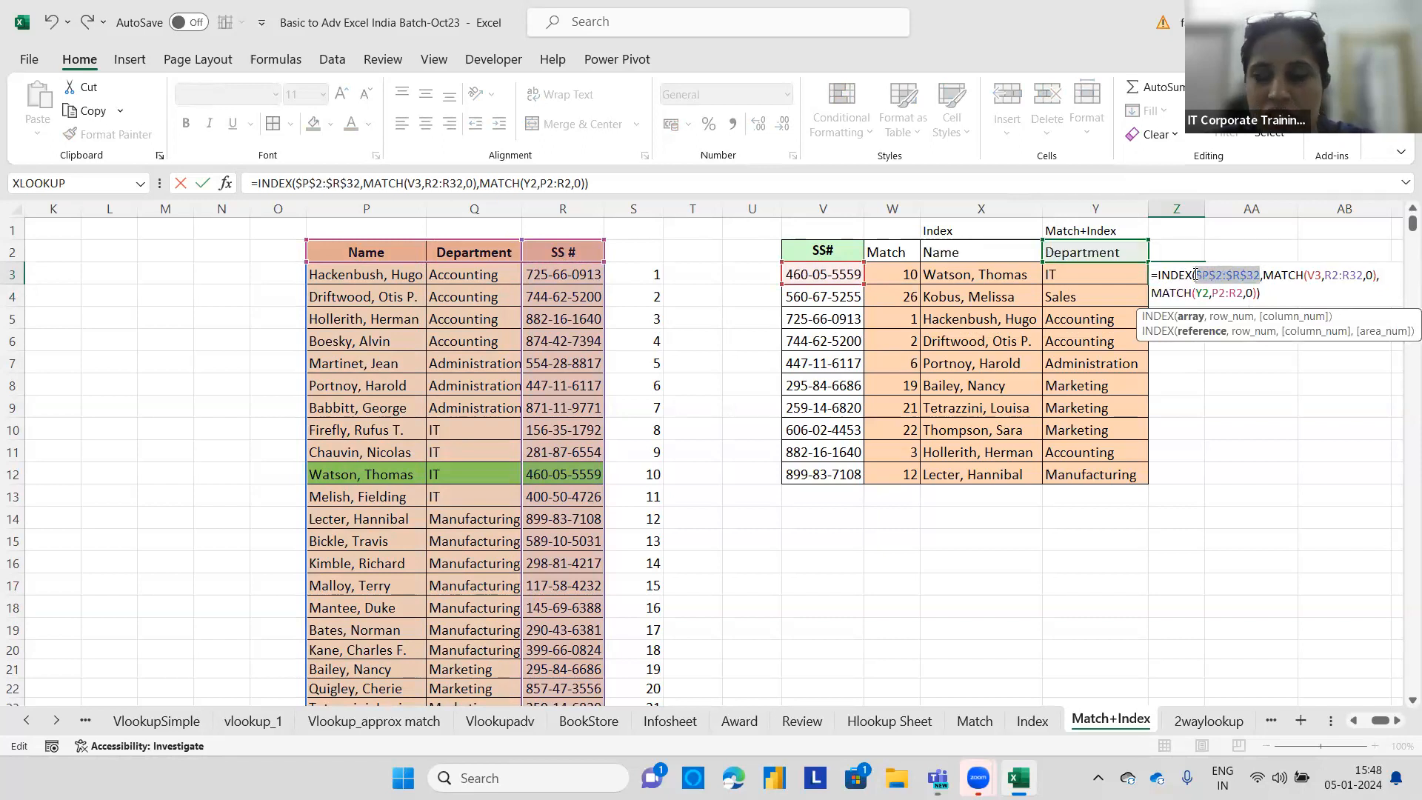
pyautogui.moveTo(1364, 276); pyautogui.dragTo(1218, 292)
pyautogui.press('F4')
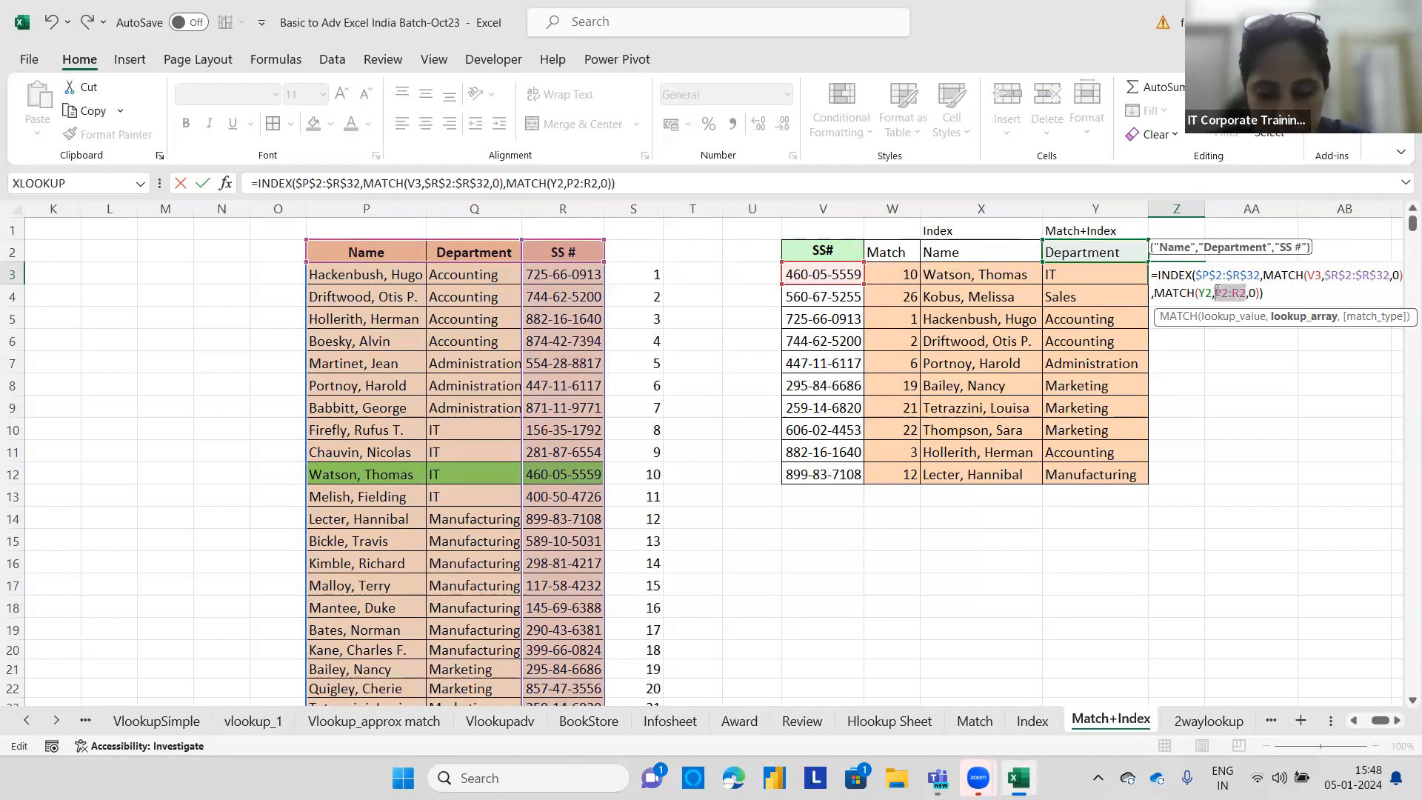
pyautogui.write('4')
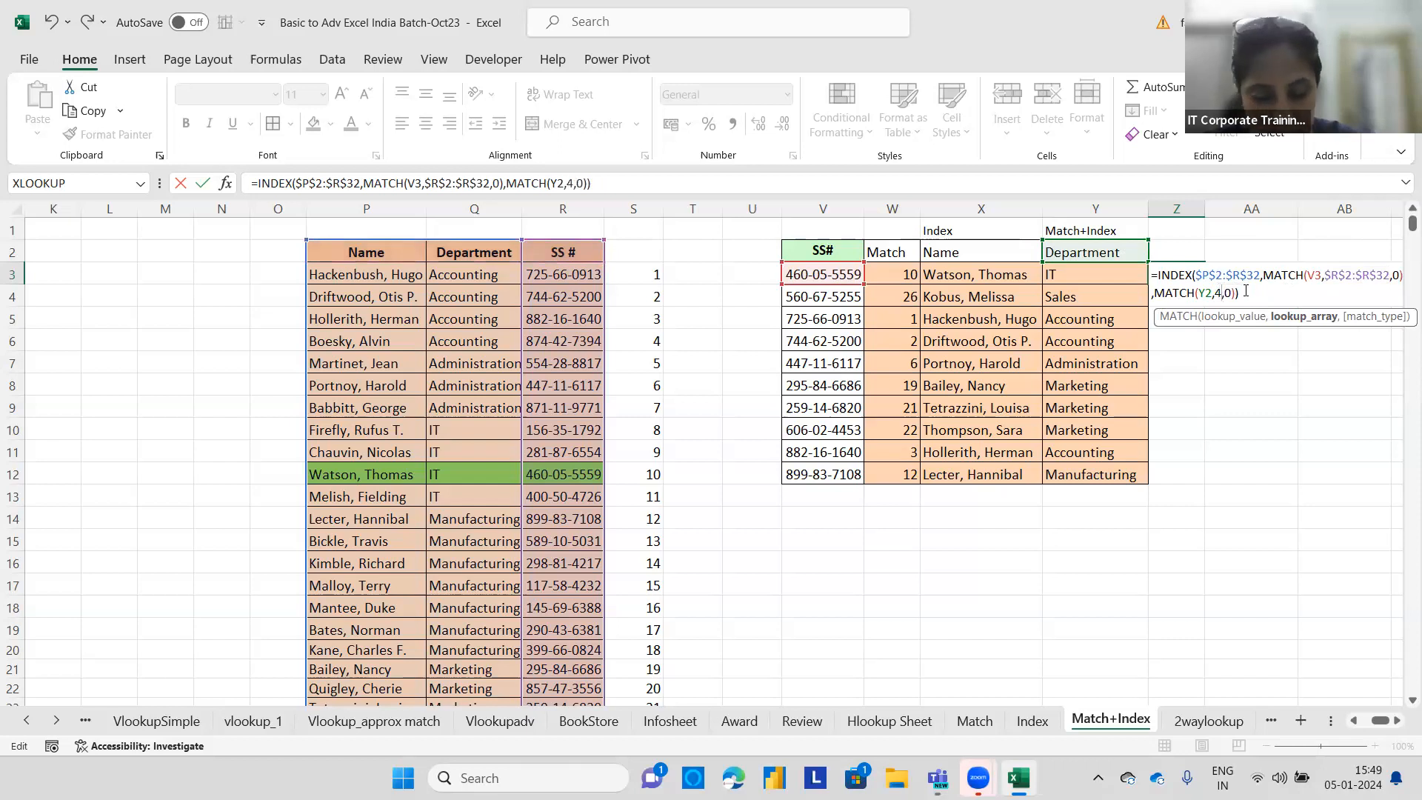
pyautogui.hotkey('ctrl', 'z')
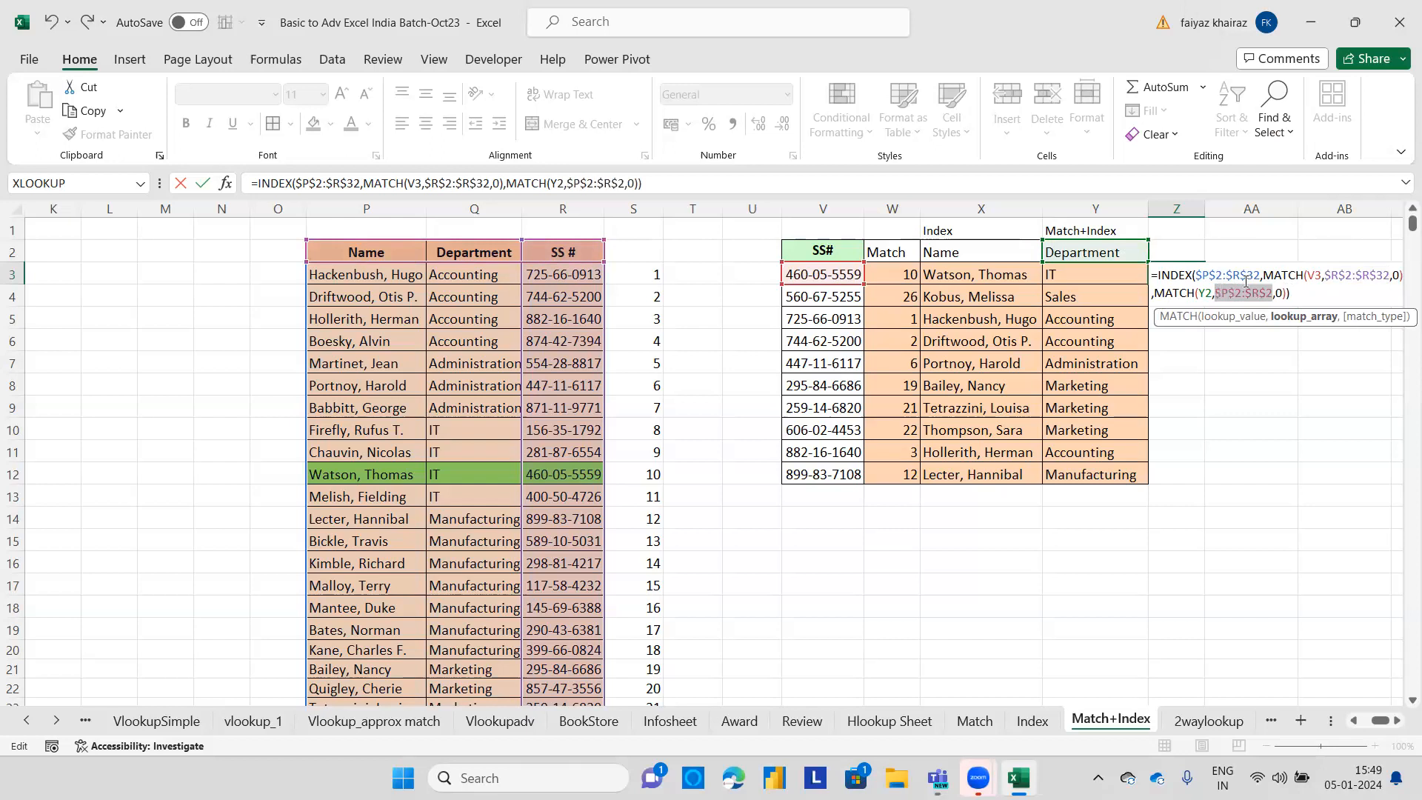
pyautogui.press('Return')
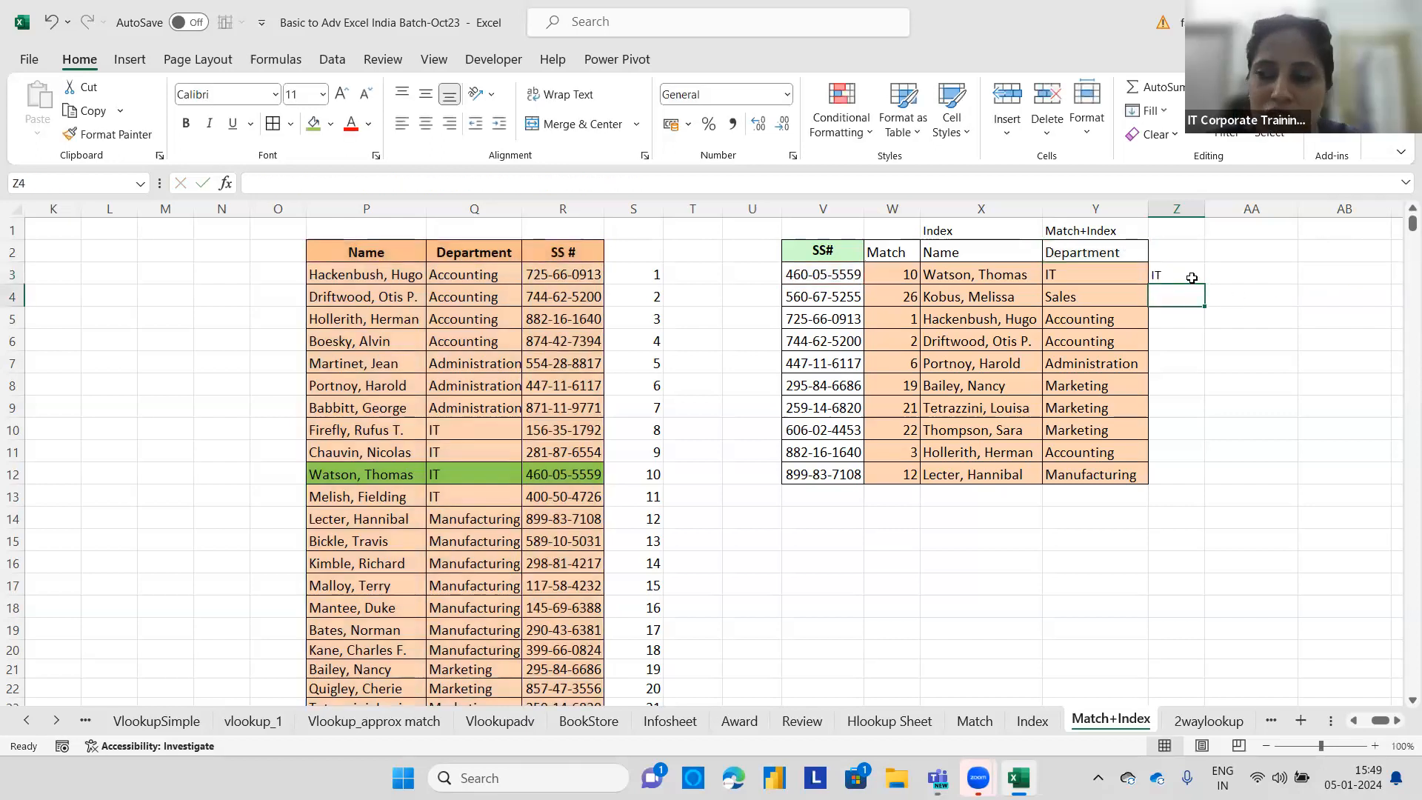
pyautogui.click(1190, 276)
pyautogui.doubleClick(1204, 286)
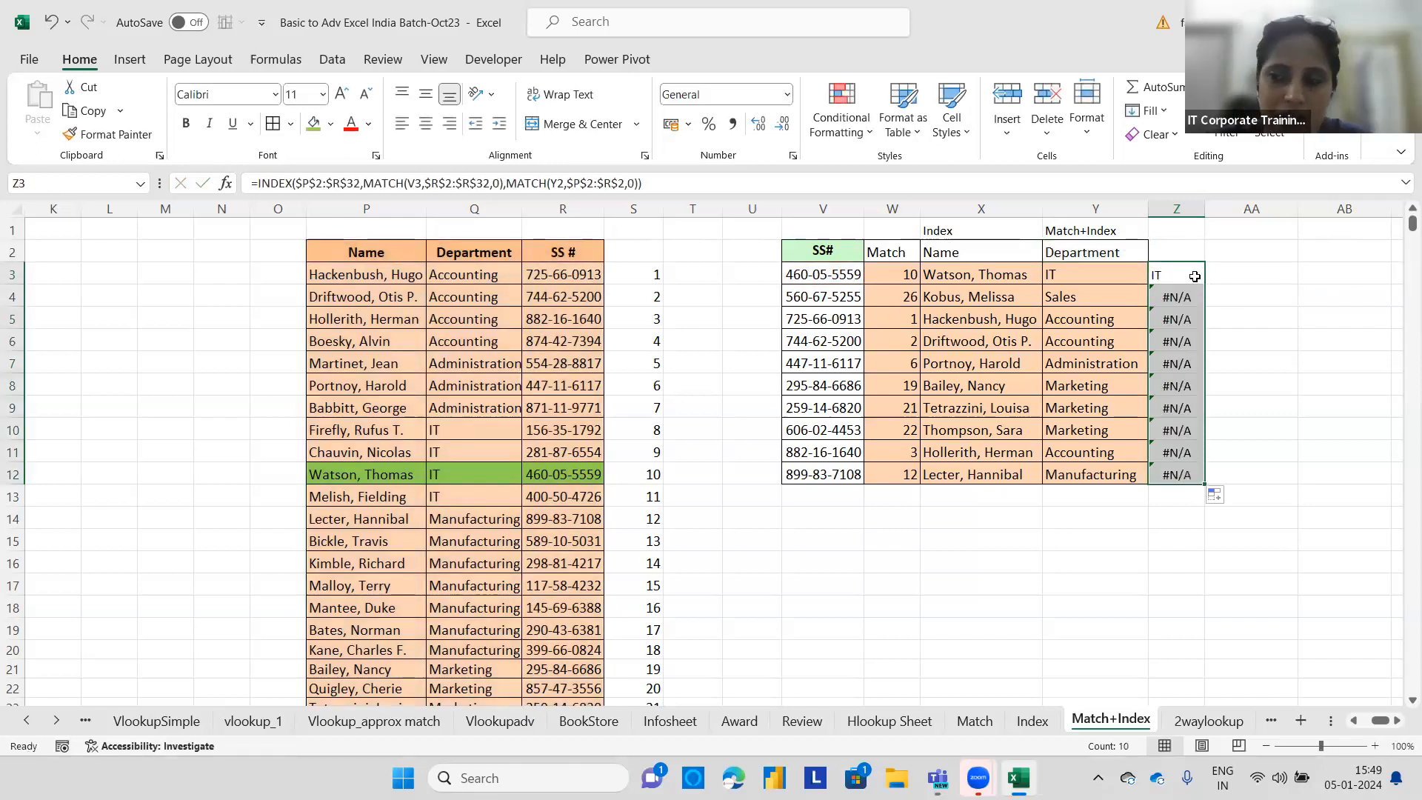
# Lock the Y2 header reference as $Y$2 in Z3's formula.
pyautogui.click(1177, 274)
pyautogui.doubleClick(1178, 275)
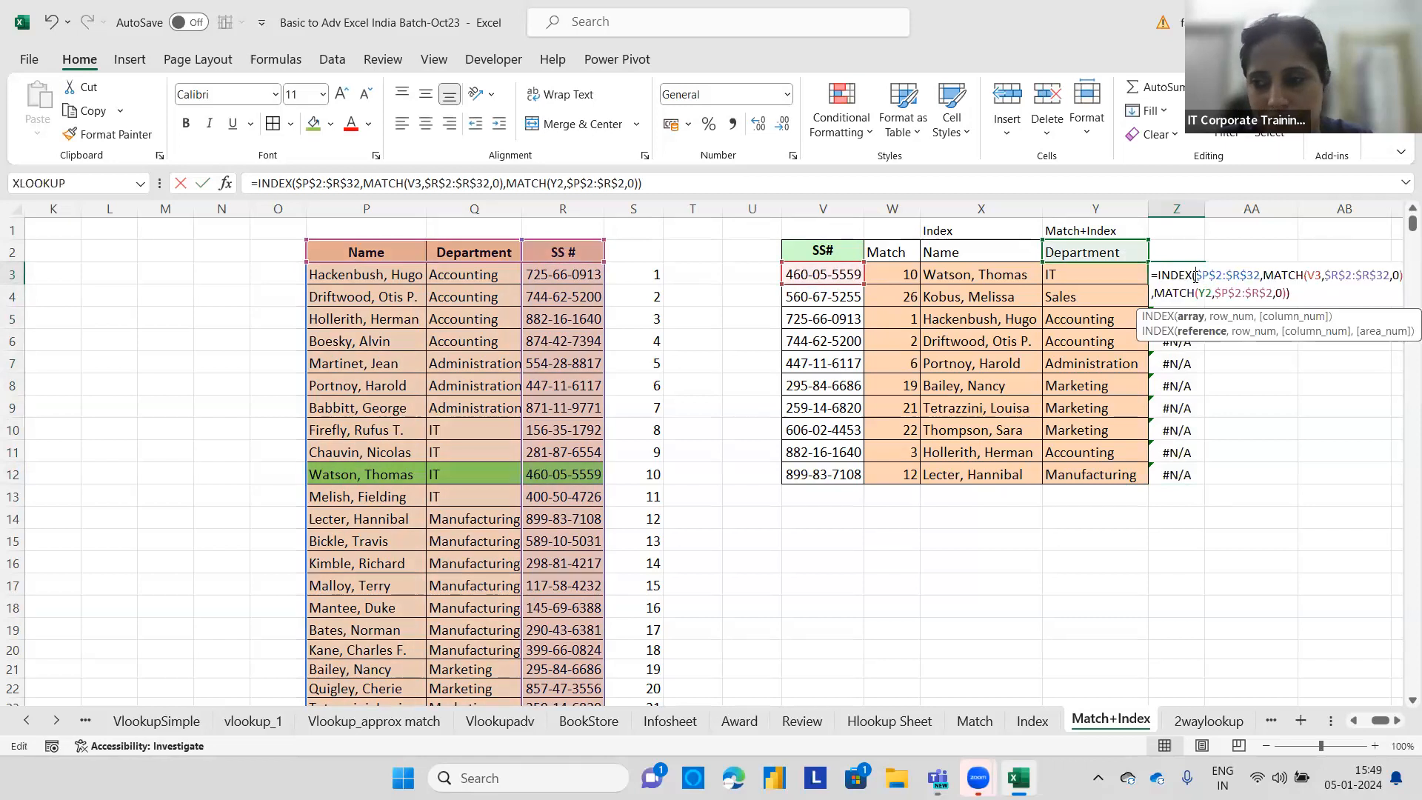
pyautogui.click(1309, 293)
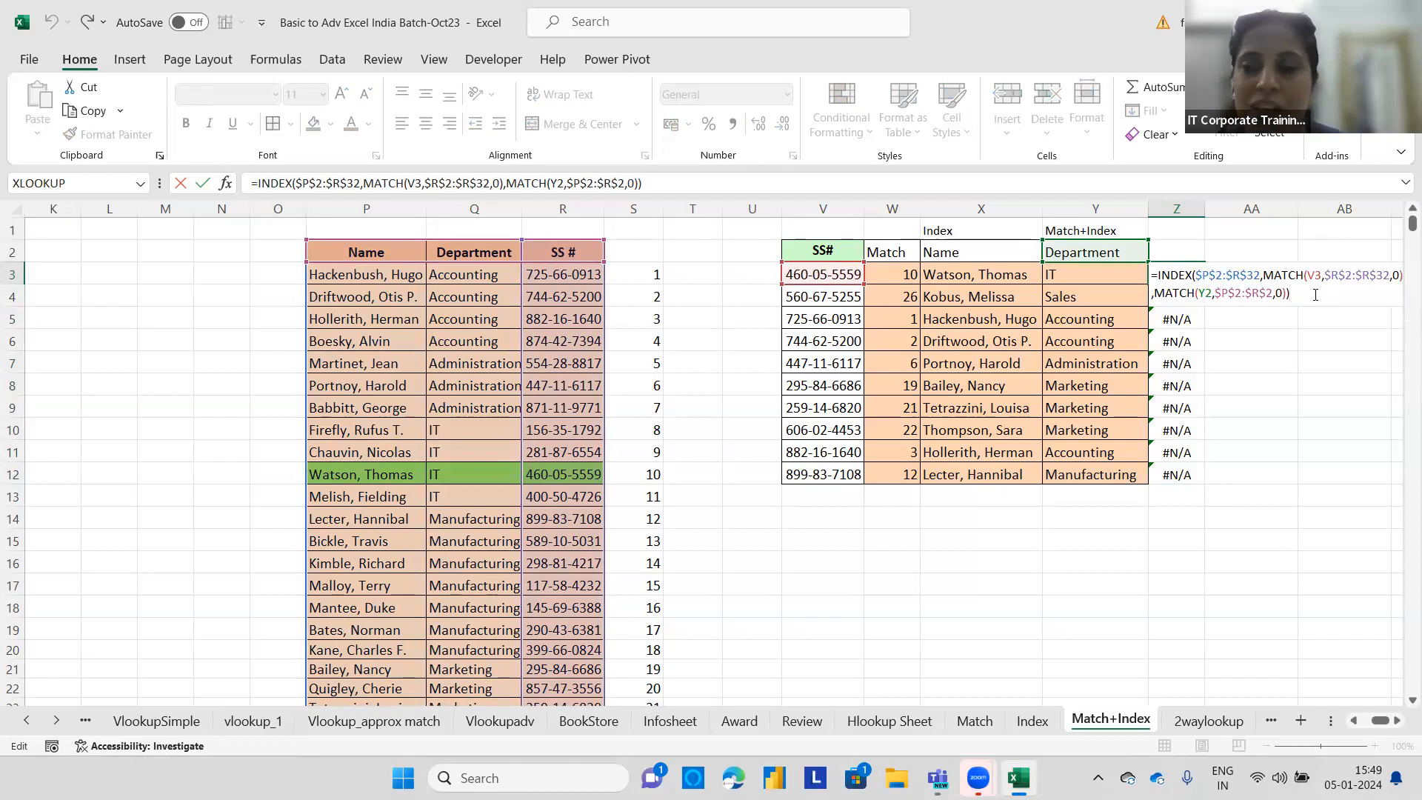
pyautogui.doubleClick(1200, 293)
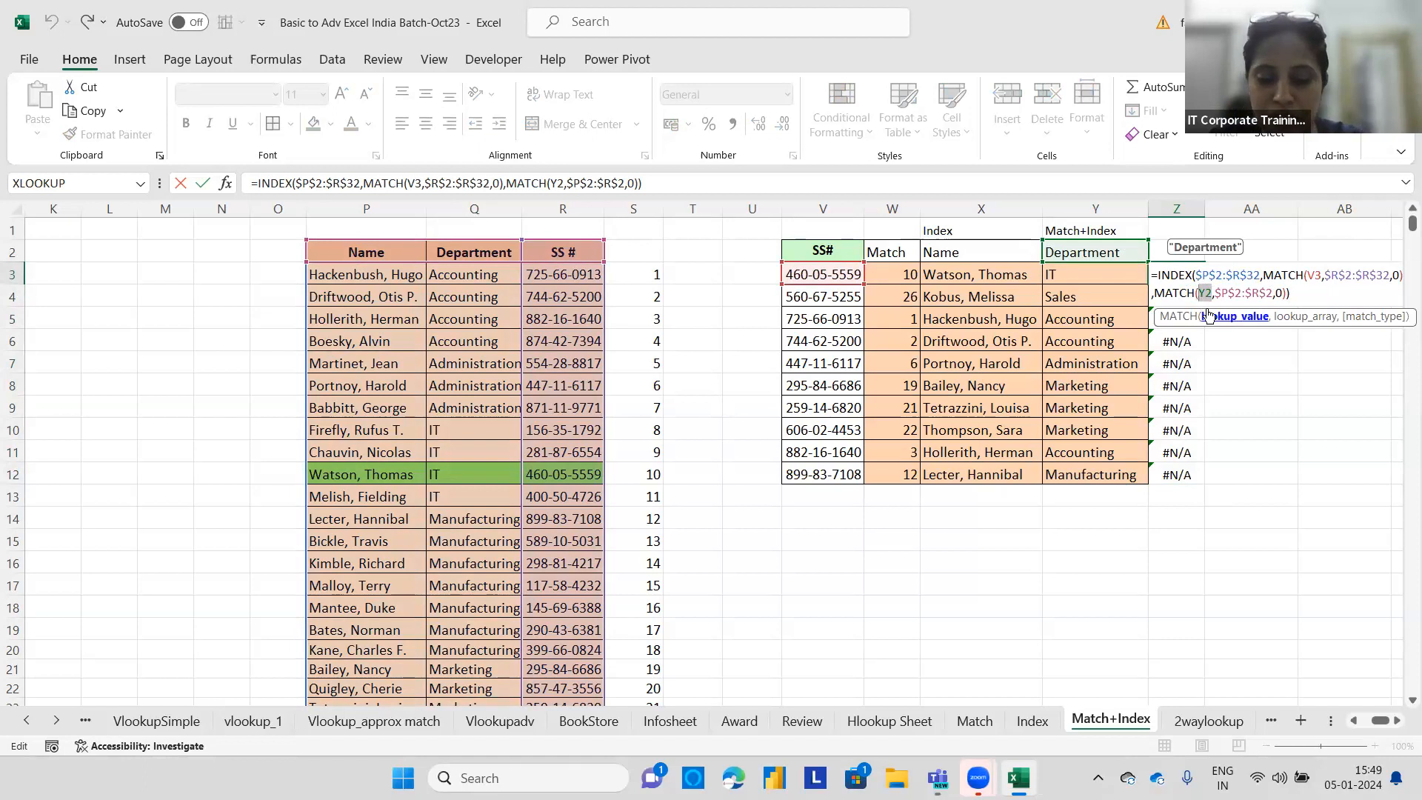
pyautogui.press('F4')
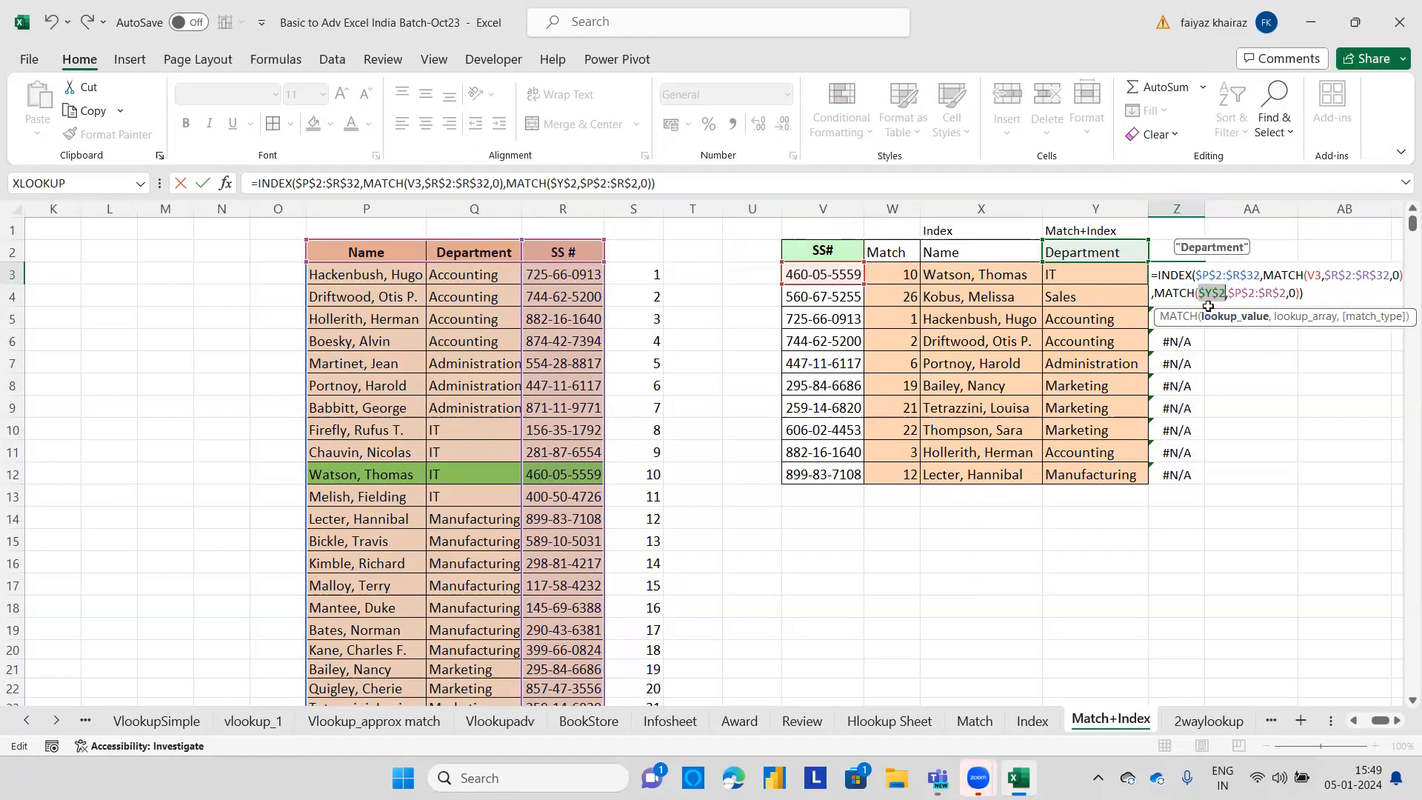
pyautogui.press('Return')
# Fill Z3's formula down to Z12 and widen column Z to fit the departments.
pyautogui.click(1184, 274)
pyautogui.doubleClick(1205, 285)
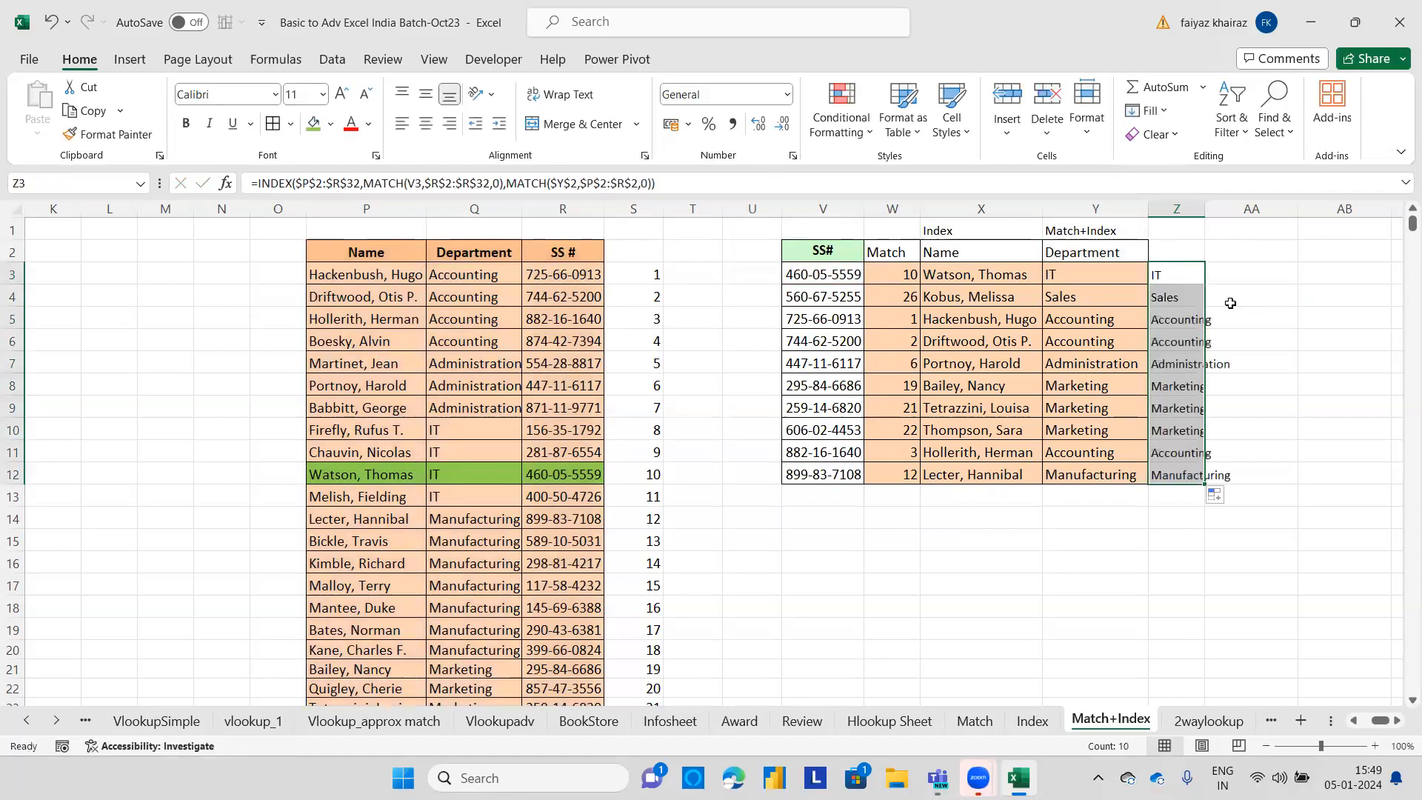
pyautogui.moveTo(1205, 212); pyautogui.dragTo(1248, 216)
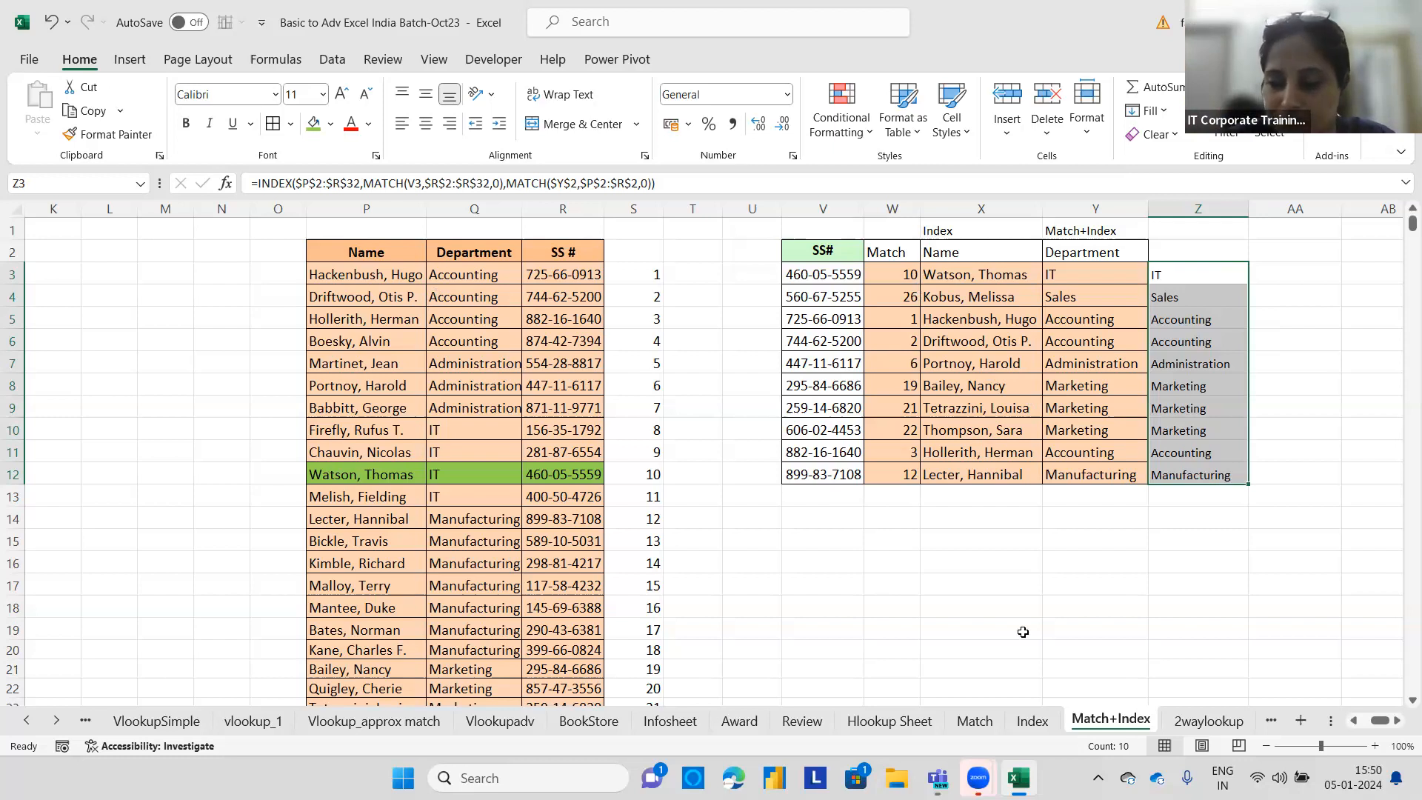
# Open the 2waylookup sheet and look over the policy table's Location and State columns.
pyautogui.click(1205, 720)
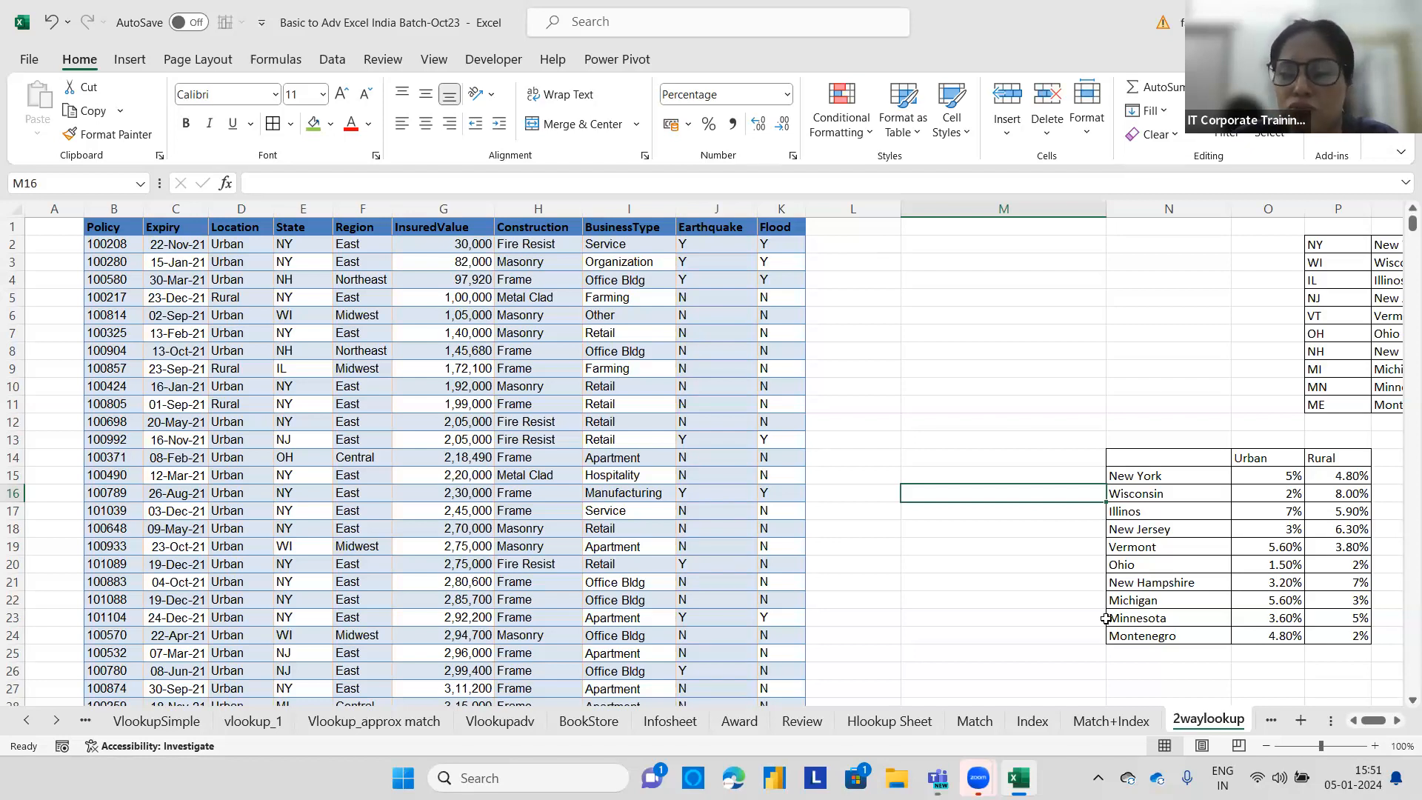
pyautogui.moveTo(1374, 726); pyautogui.dragTo(1371, 725)
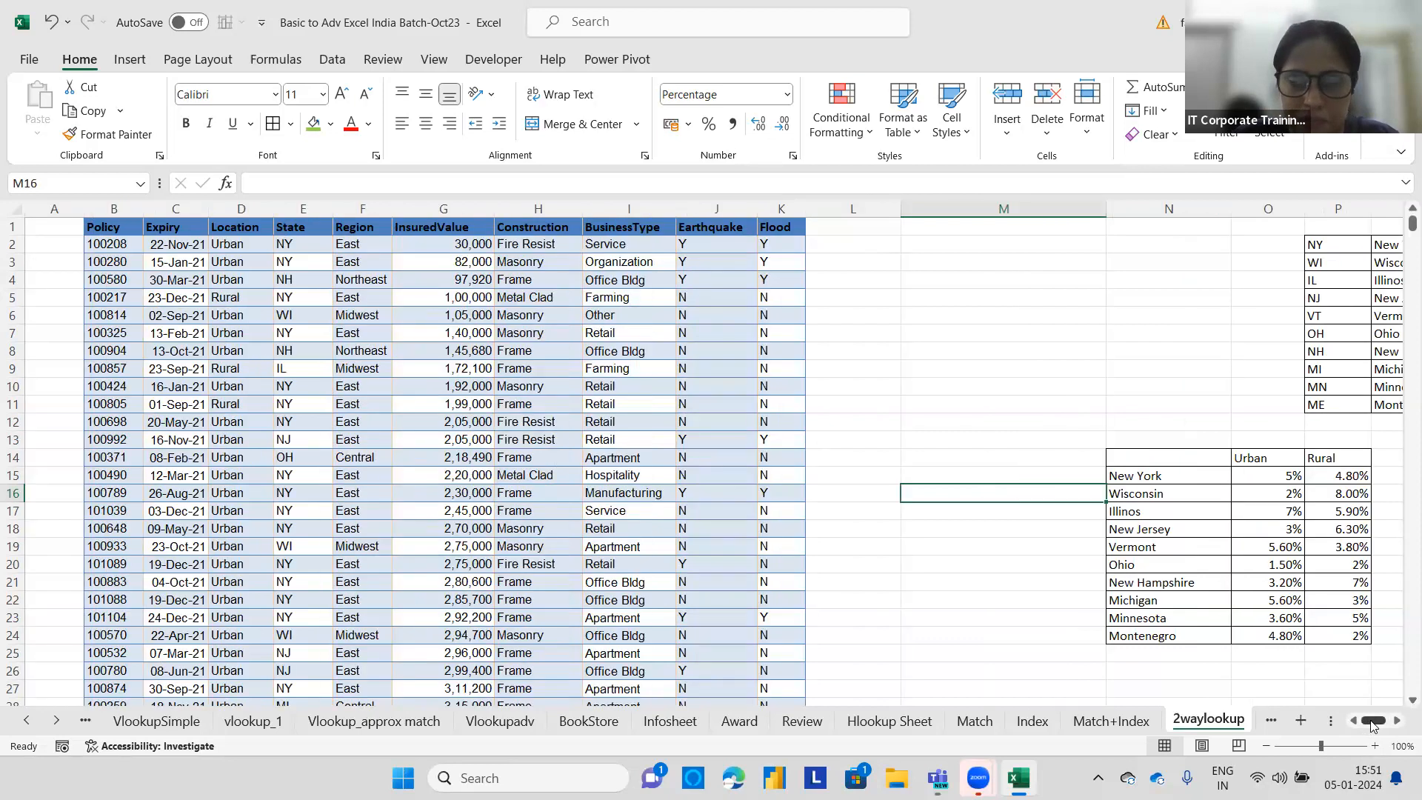
pyautogui.click(291, 243)
pyautogui.click(245, 243)
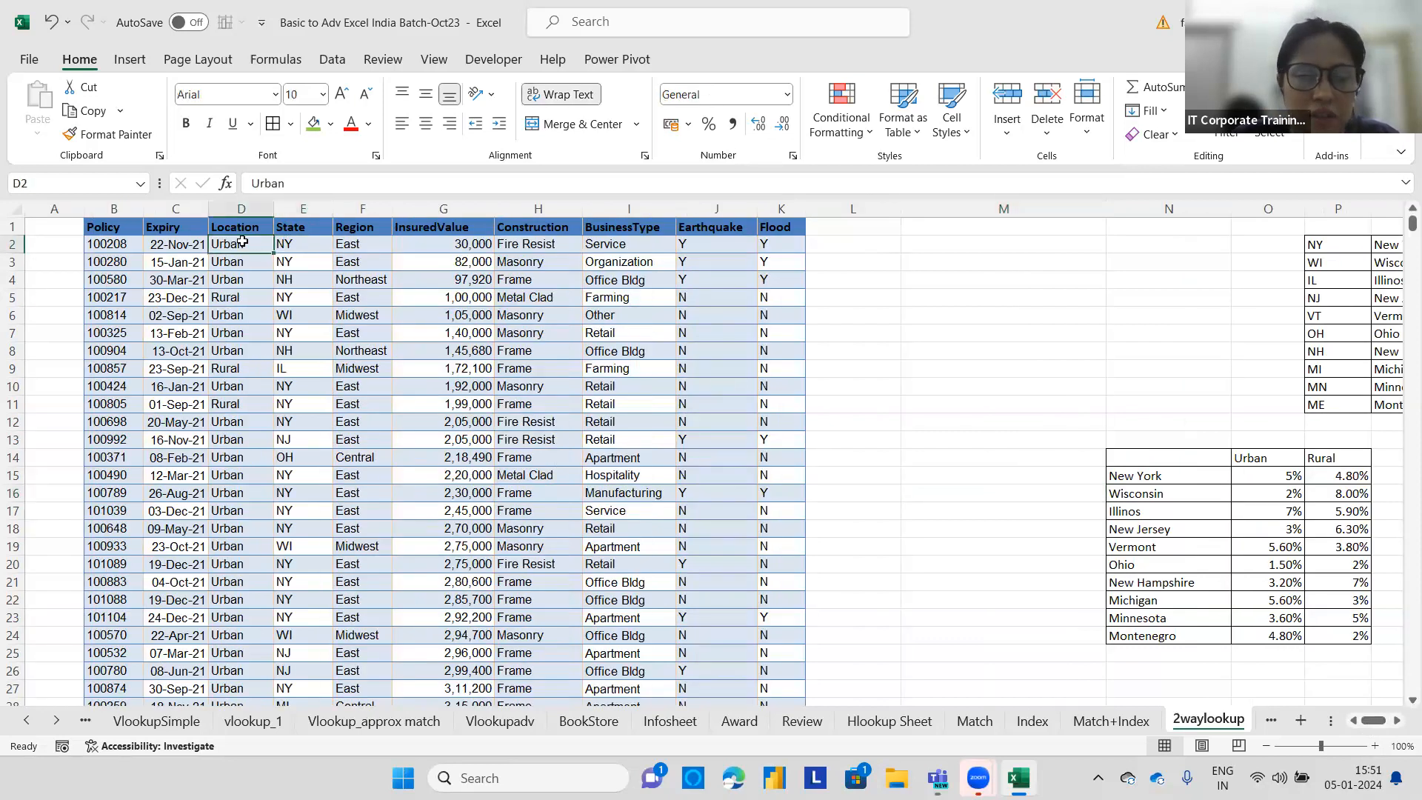
# Add the header Percentage in L1 next to the Flood column.
pyautogui.click(840, 223)
pyautogui.write('Percentage')
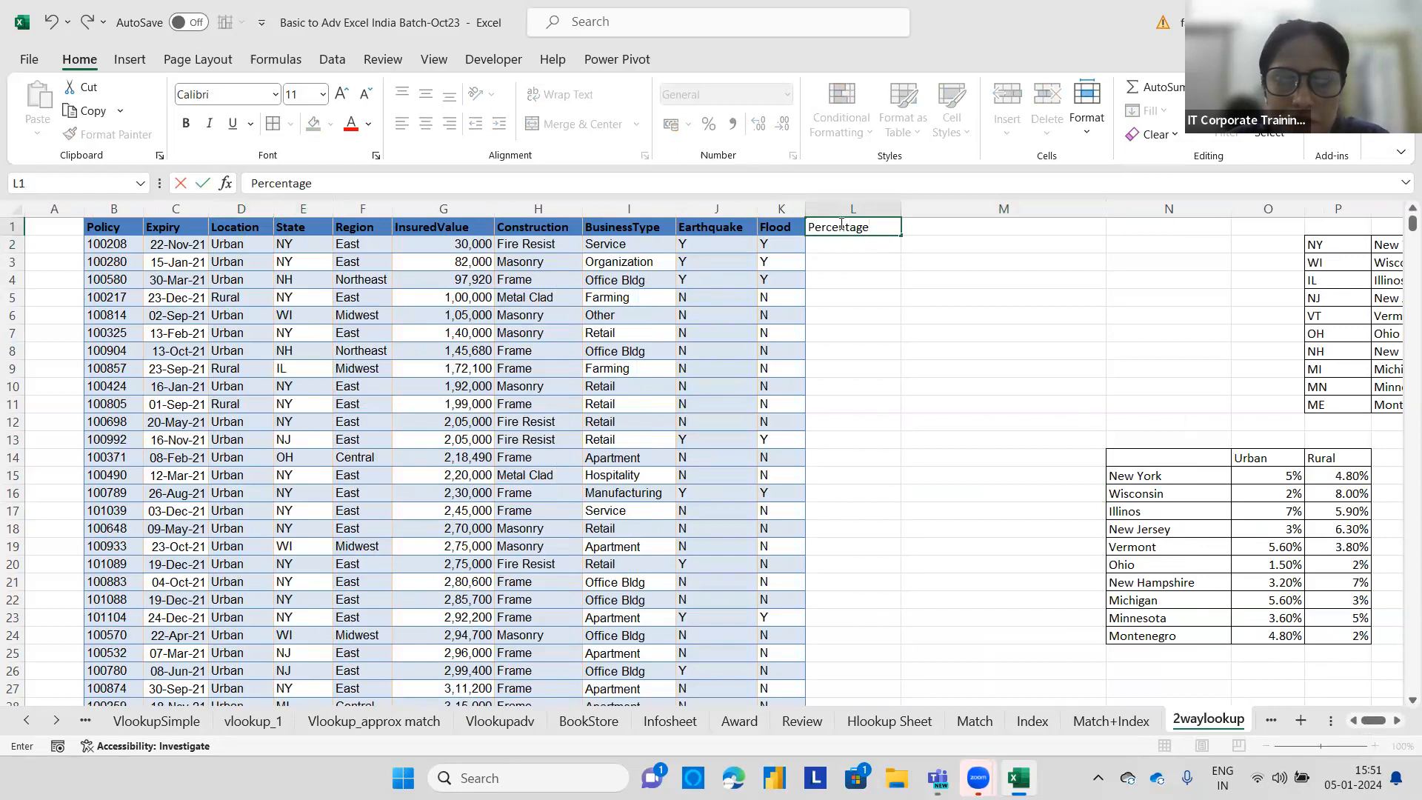
pyautogui.click(302, 250)
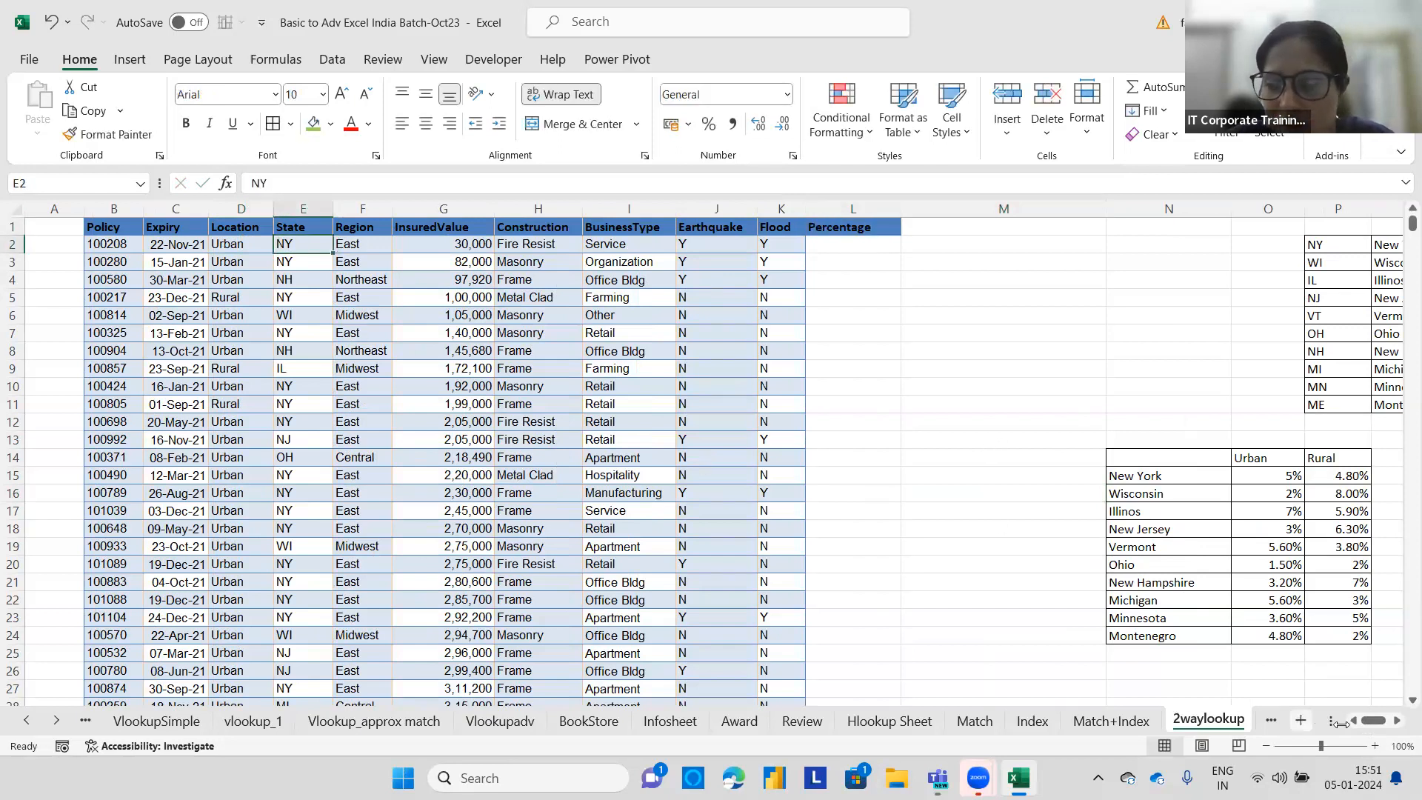
# Fill the state code and name table P2:Q11 with a light purple colour.
pyautogui.moveTo(1374, 720); pyautogui.dragTo(1383, 718)
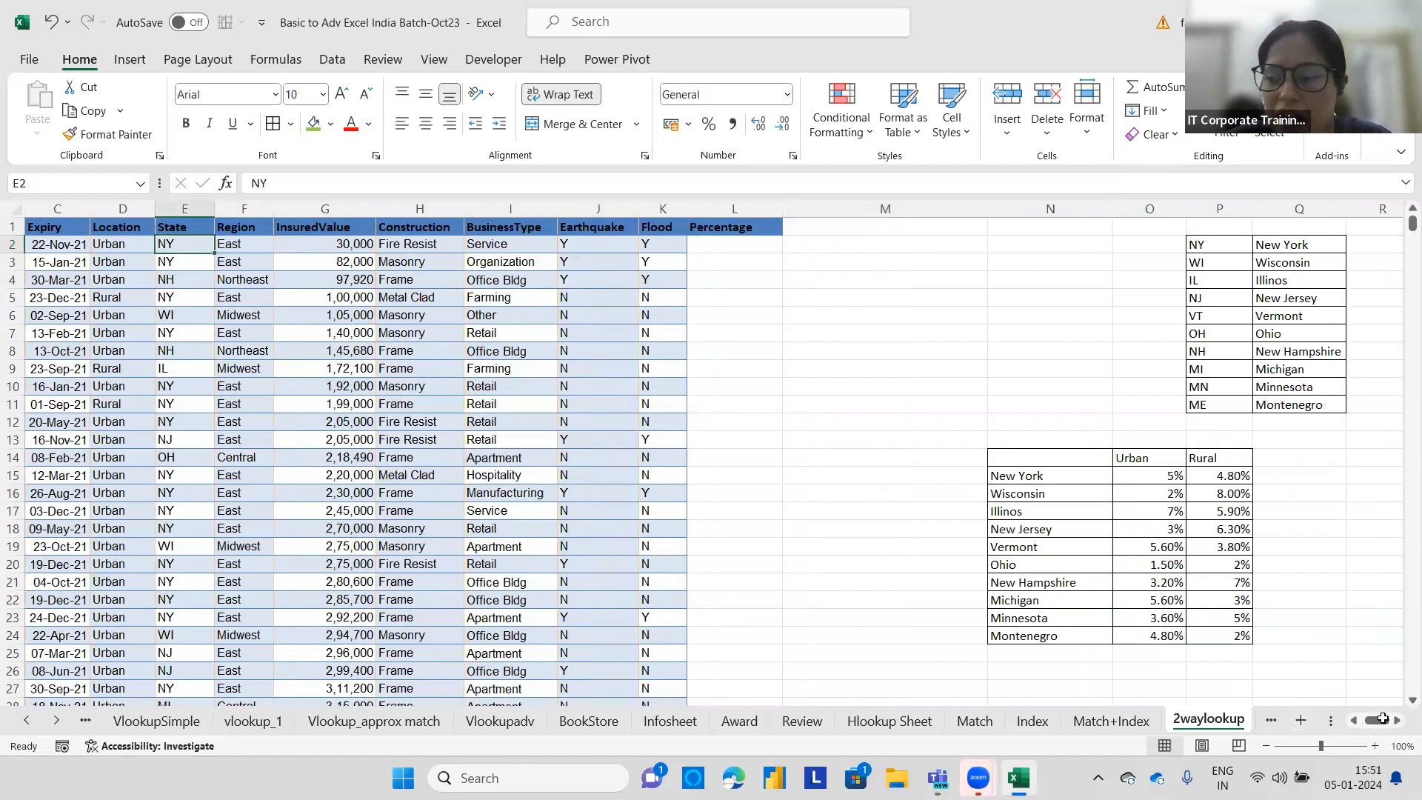
pyautogui.moveTo(1204, 242); pyautogui.dragTo(1301, 405)
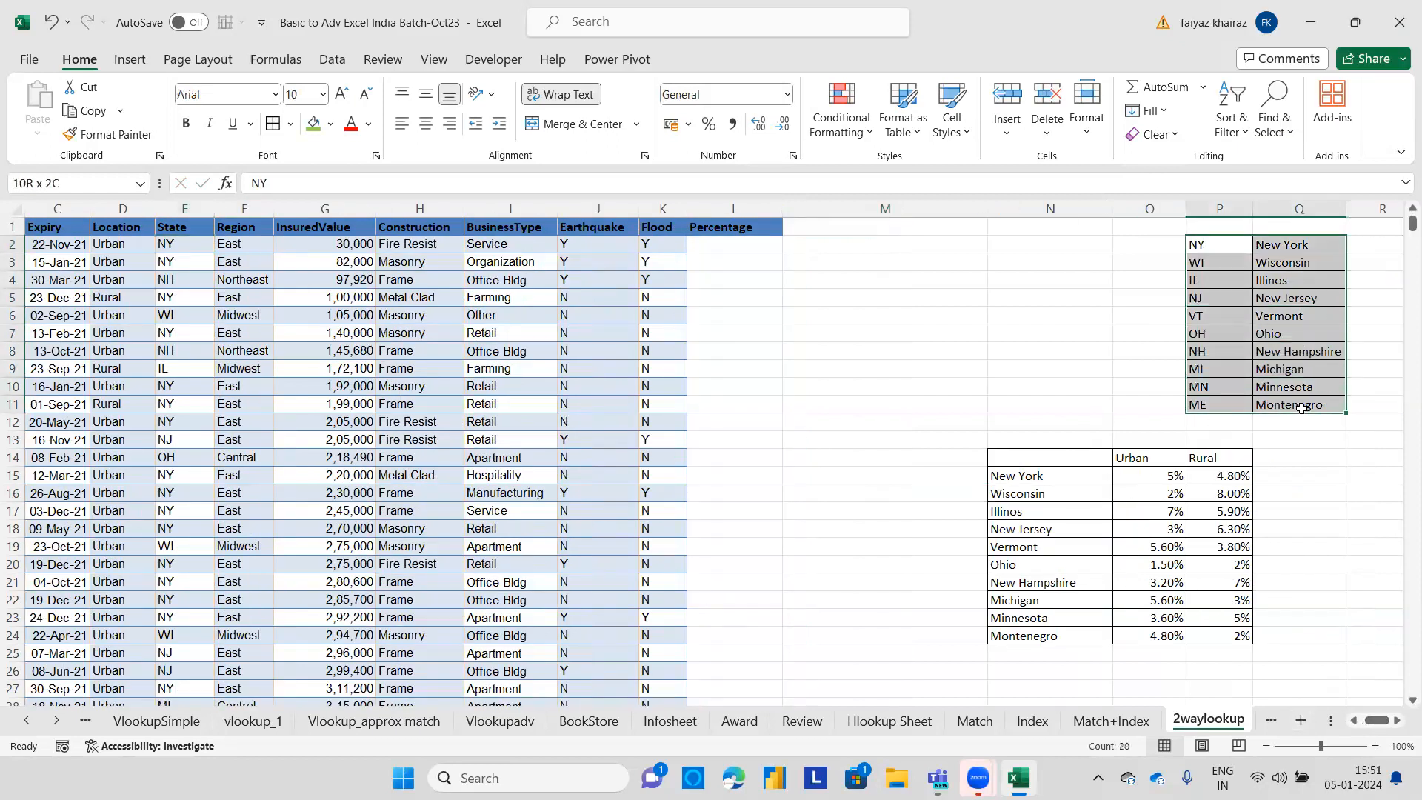
pyautogui.click(328, 127)
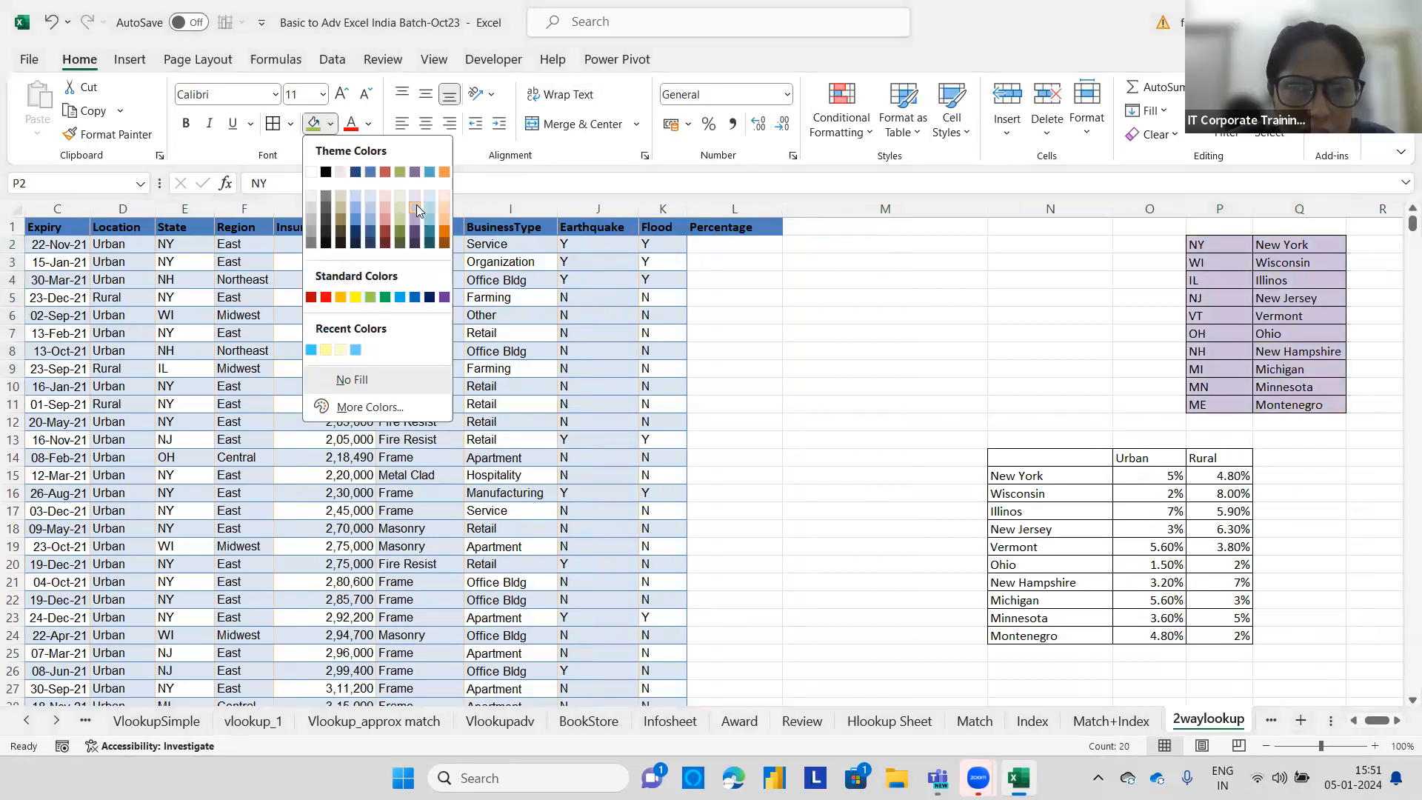
pyautogui.click(416, 208)
# Fill the state percentage table N14:P24 with an orange colour.
pyautogui.moveTo(1029, 457); pyautogui.dragTo(1211, 645)
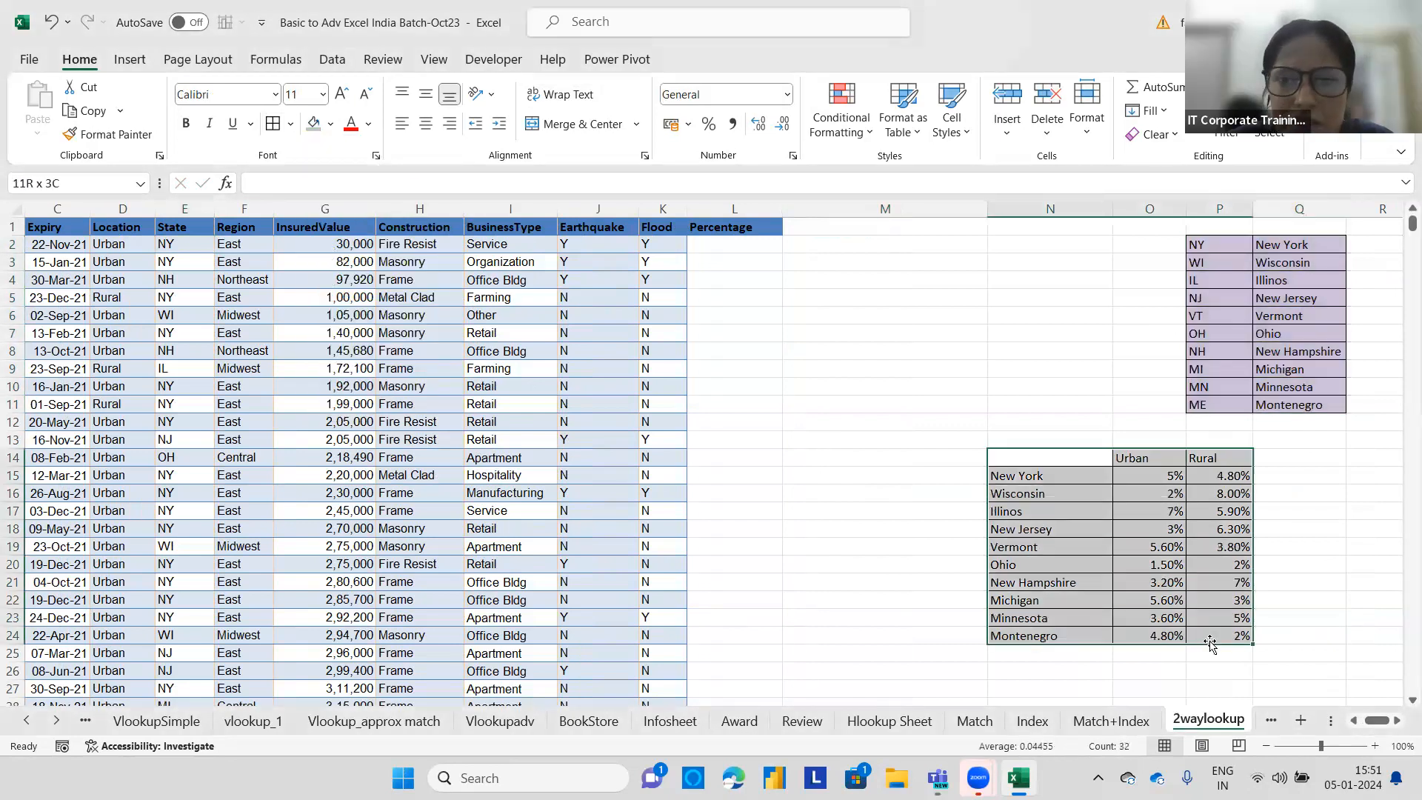
pyautogui.click(332, 126)
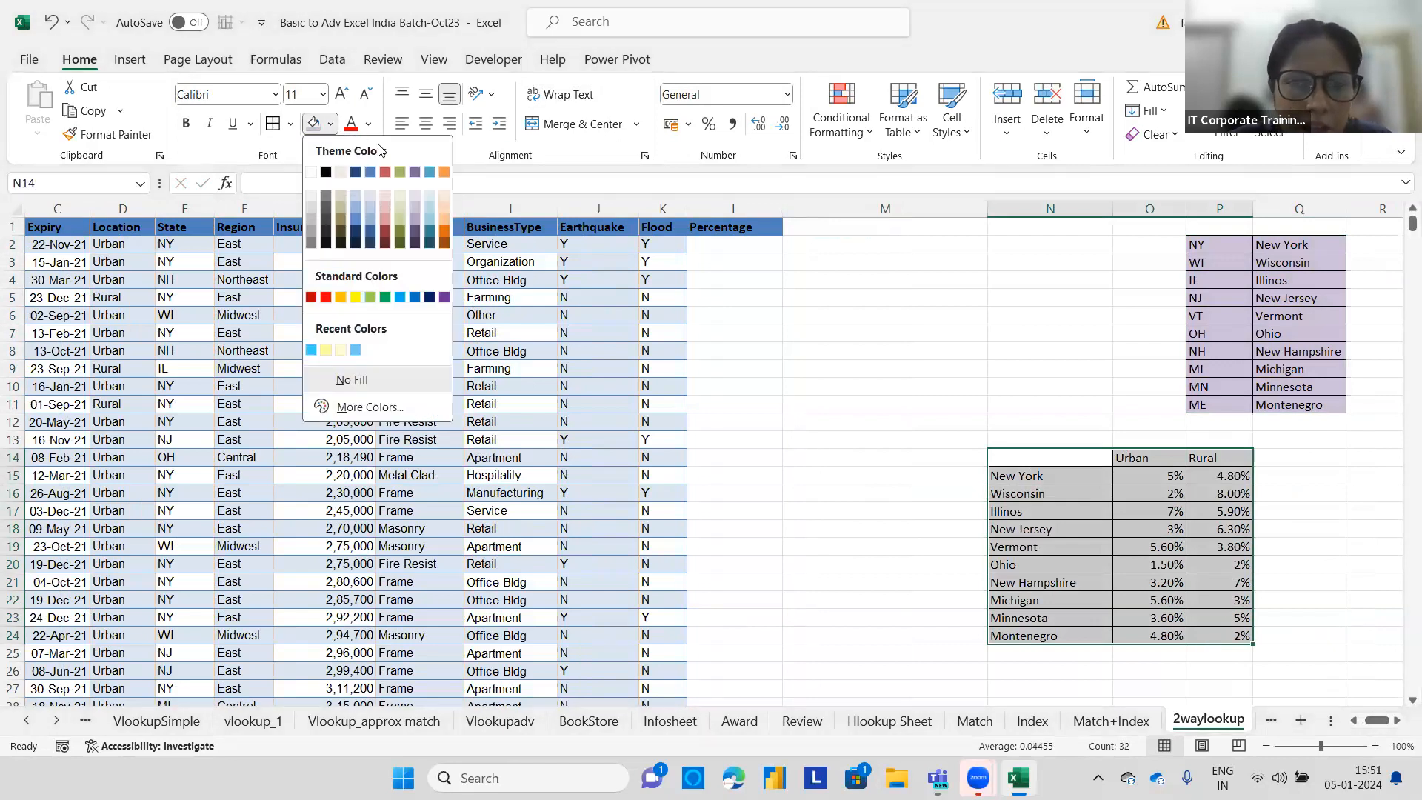
pyautogui.click(446, 215)
pyautogui.click(1290, 471)
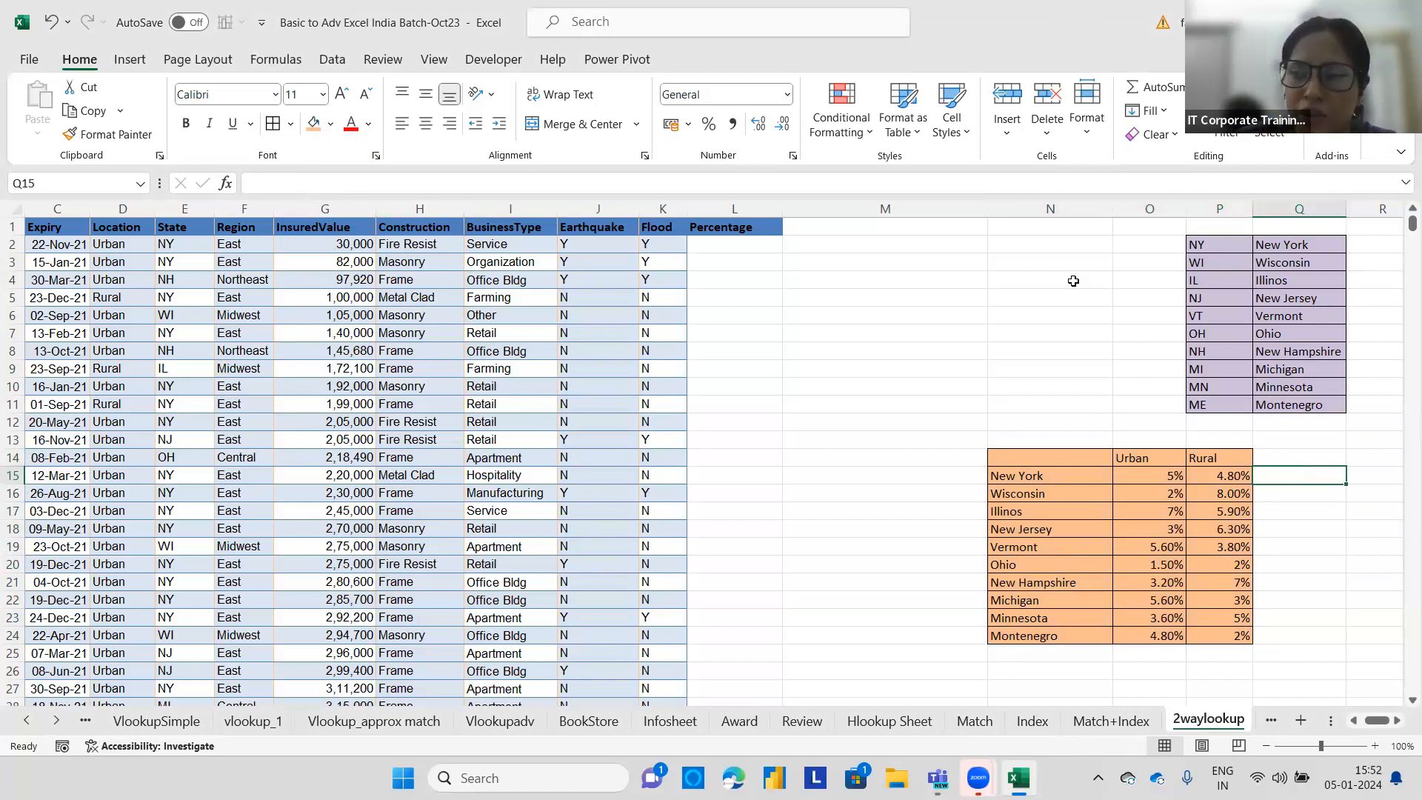
# Enter the note 'first we went to purple table' in cell N1.
pyautogui.click(1051, 236)
pyautogui.write('fi')
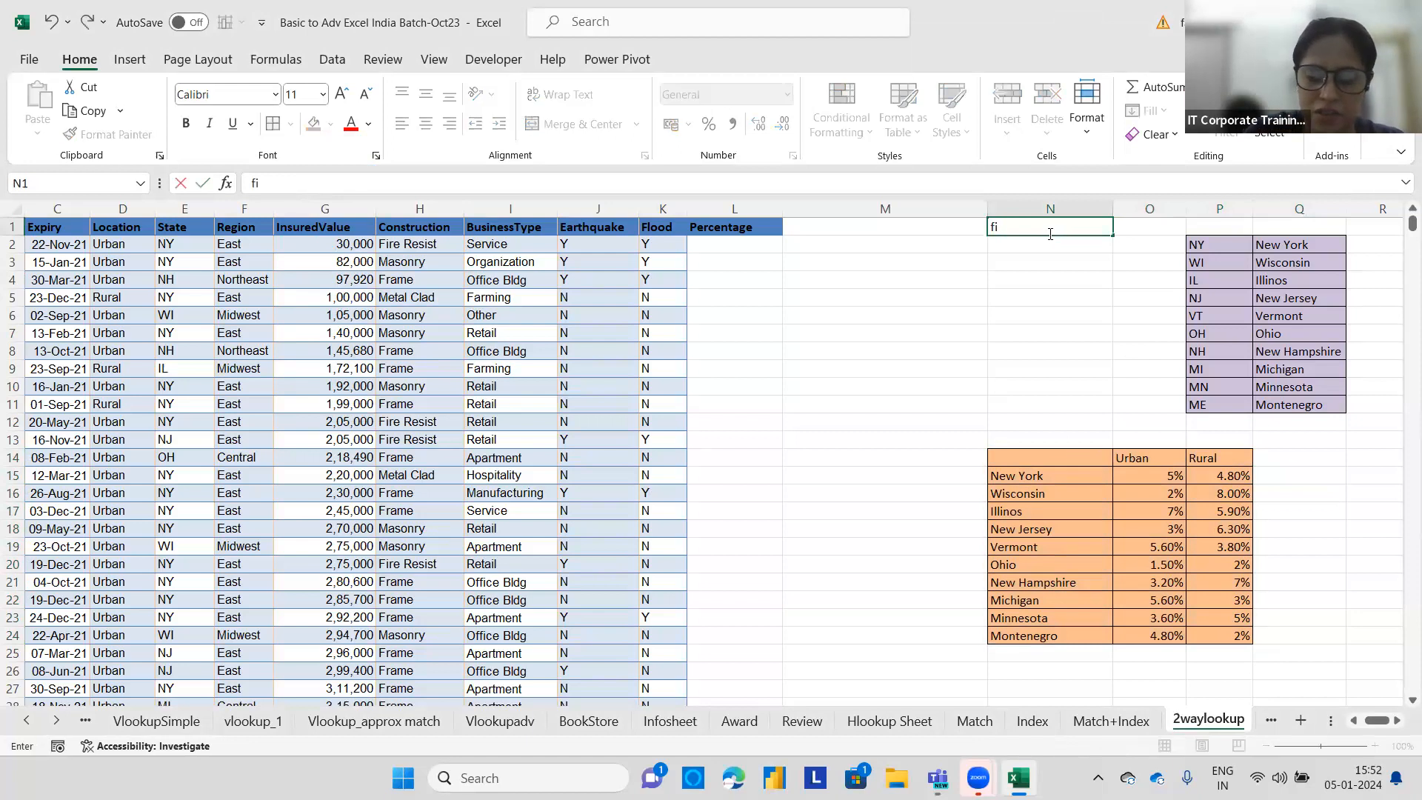
pyautogui.write('rst we ')
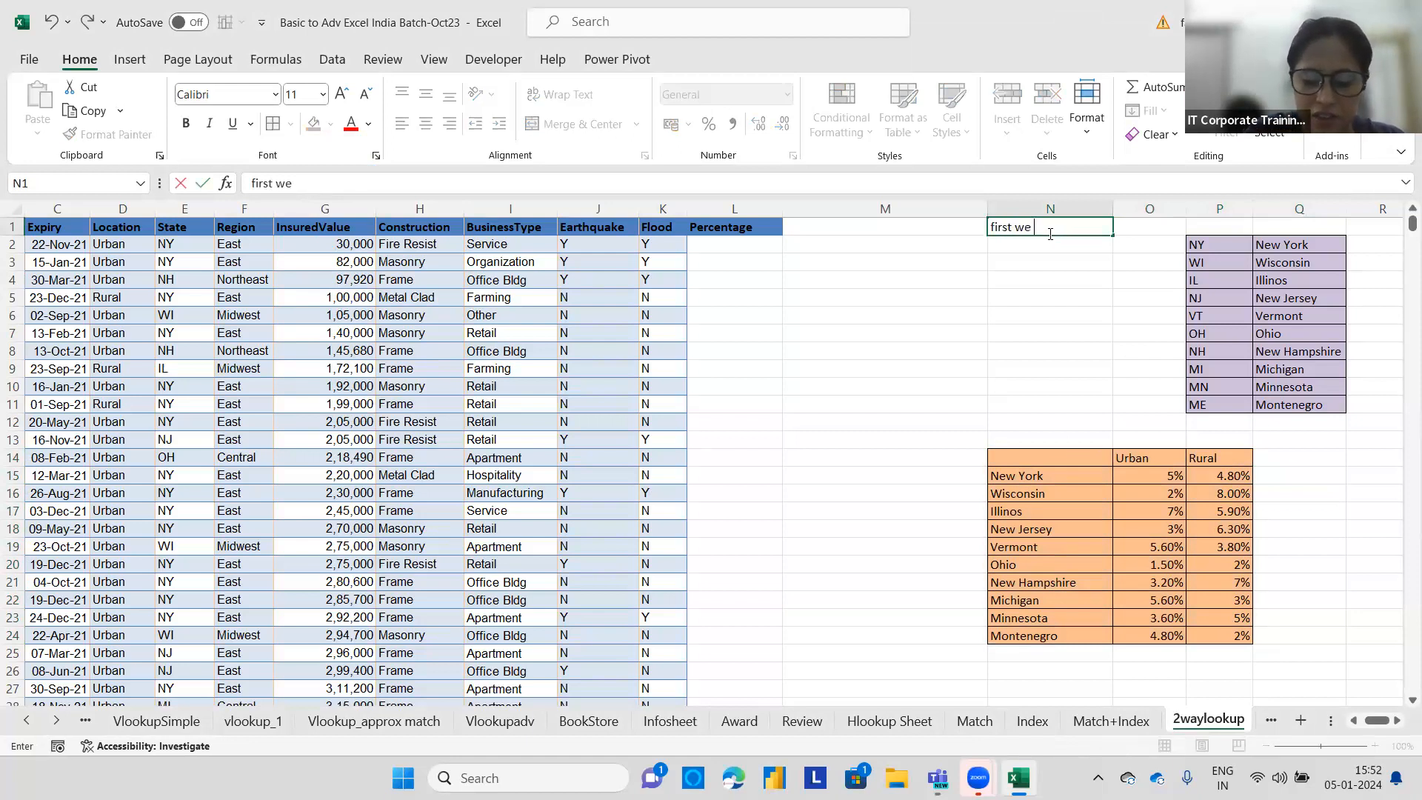
pyautogui.write('went to purple table')
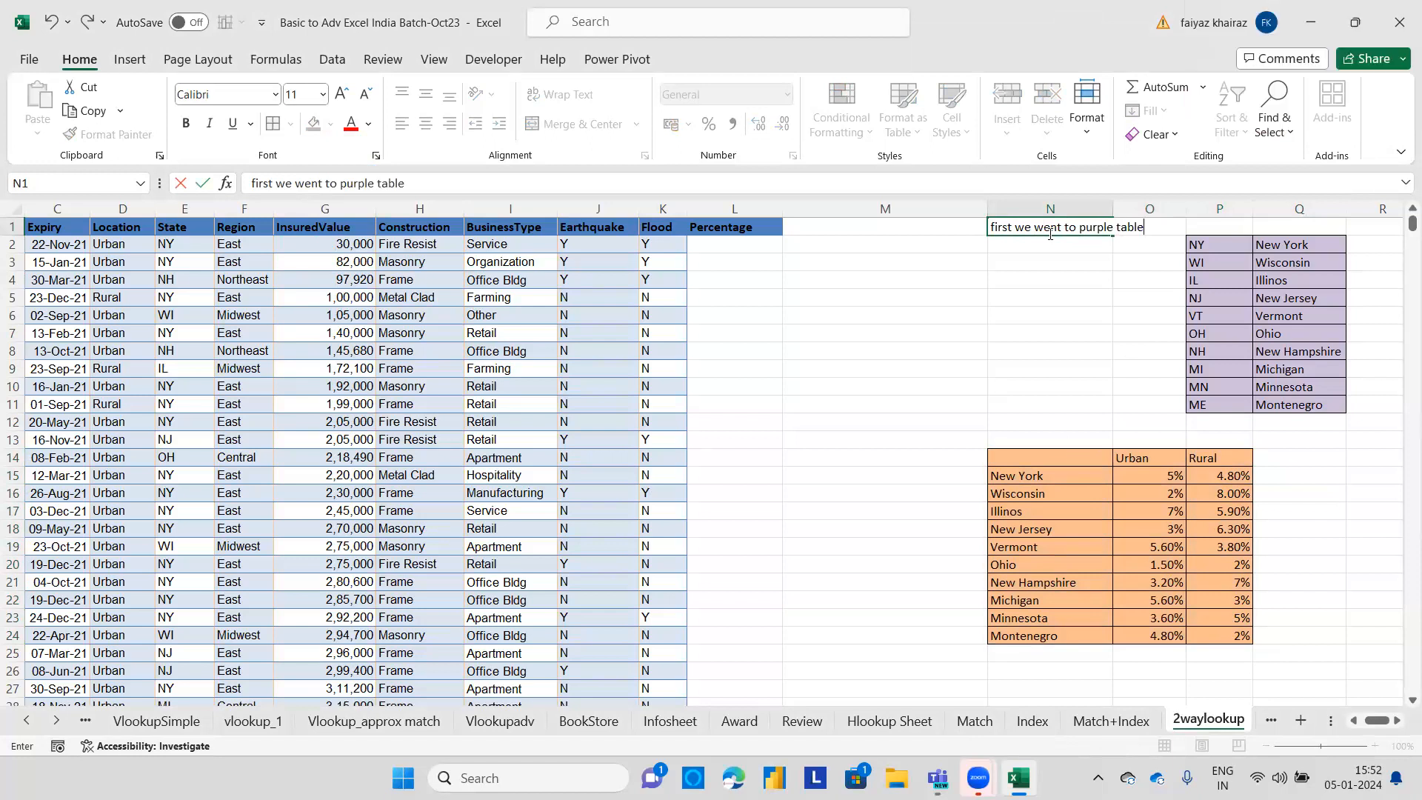
pyautogui.click(1035, 244)
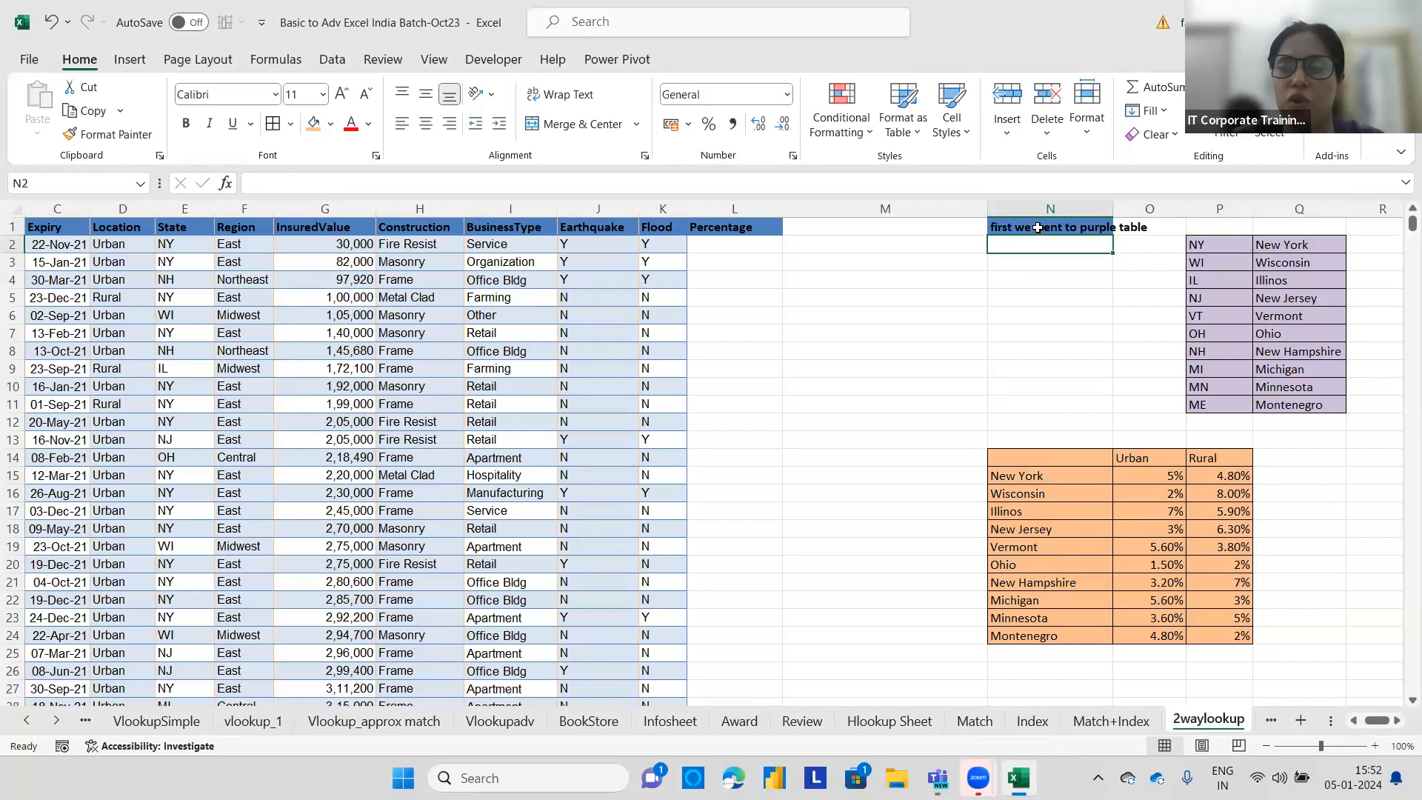
# Make the N1 note bold and widen column N to fit it.
pyautogui.click(1038, 228)
pyautogui.click(313, 123)
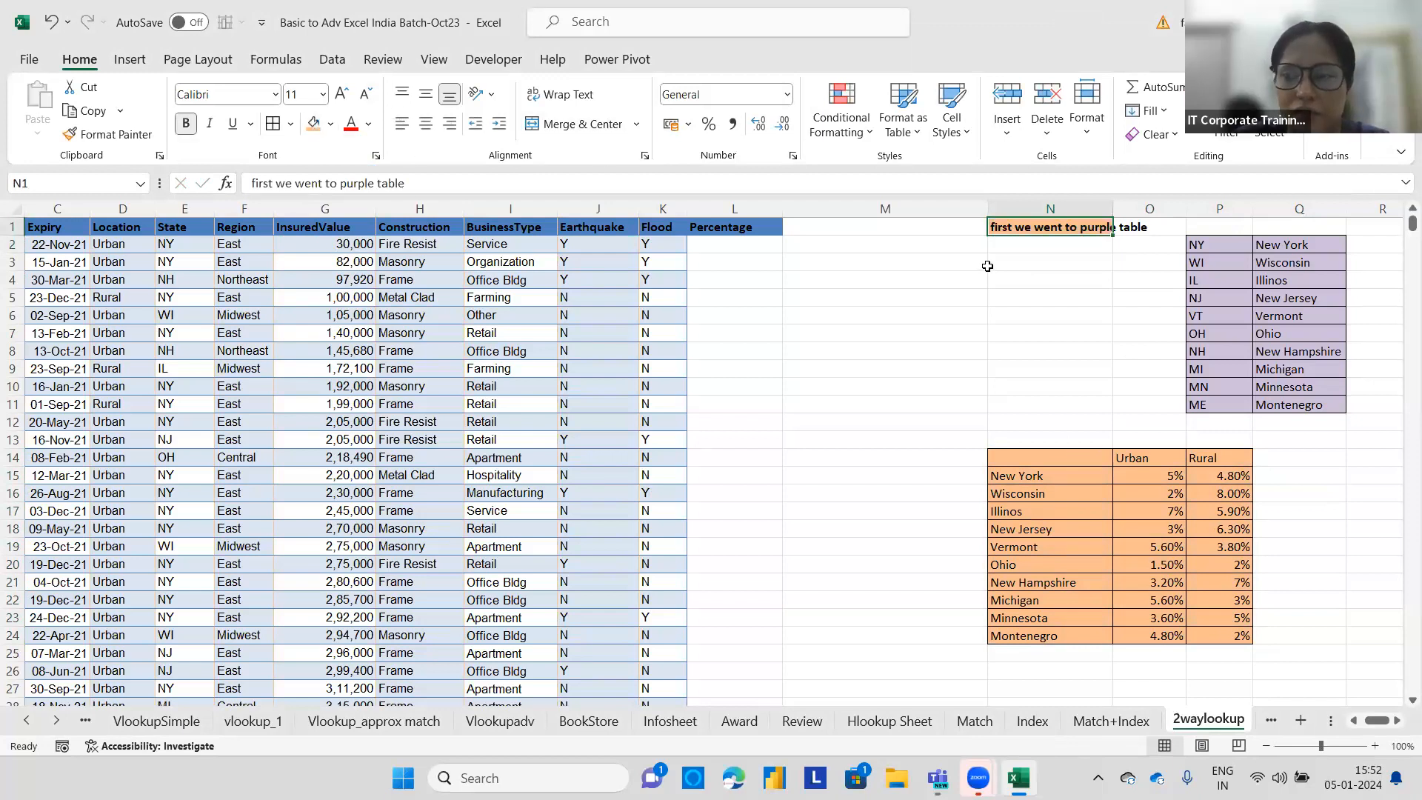
pyautogui.click(989, 266)
pyautogui.moveTo(1113, 210); pyautogui.dragTo(1157, 210)
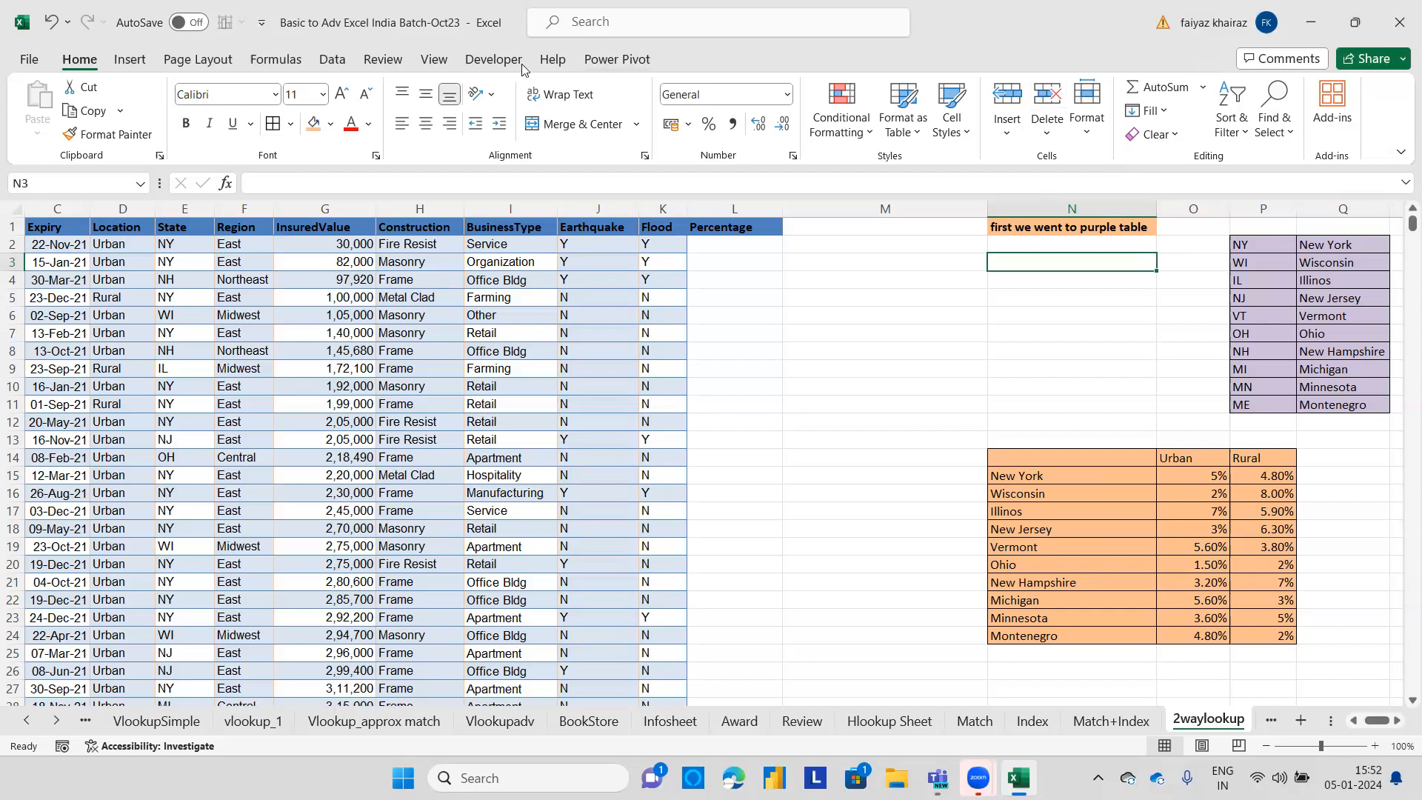
# Add the note 'then you went to search in orange table' in cell N2.
pyautogui.click(178, 245)
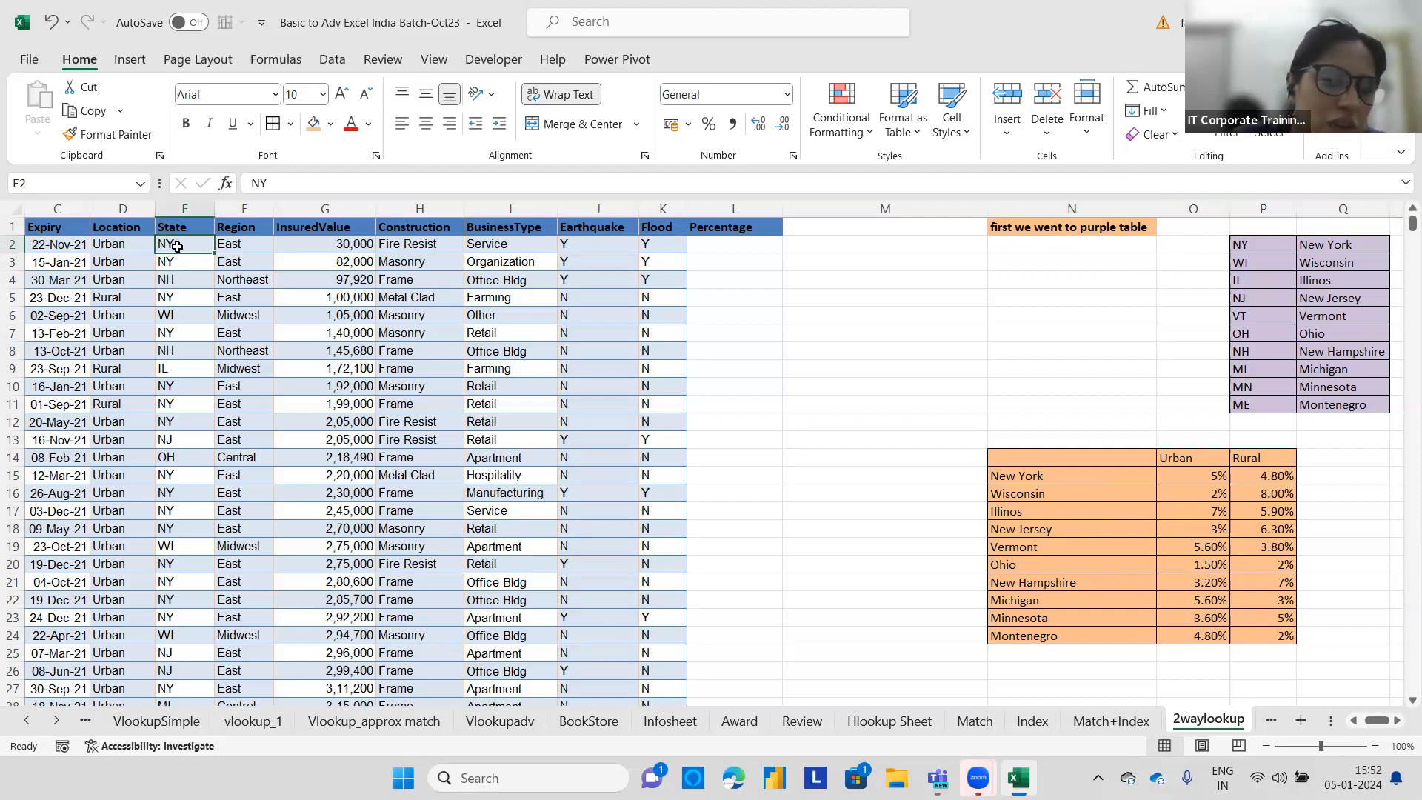
pyautogui.click(124, 248)
pyautogui.click(721, 250)
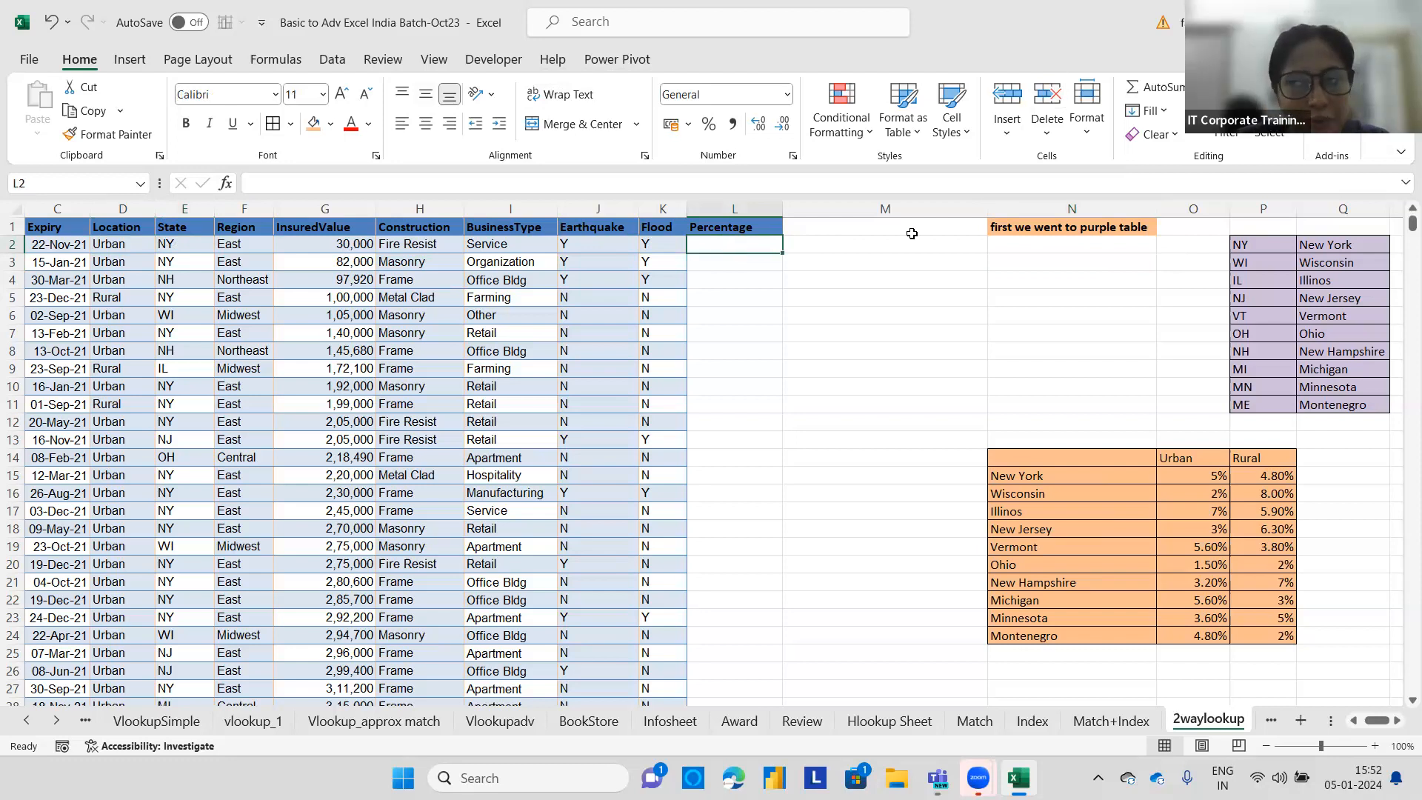
pyautogui.click(1009, 245)
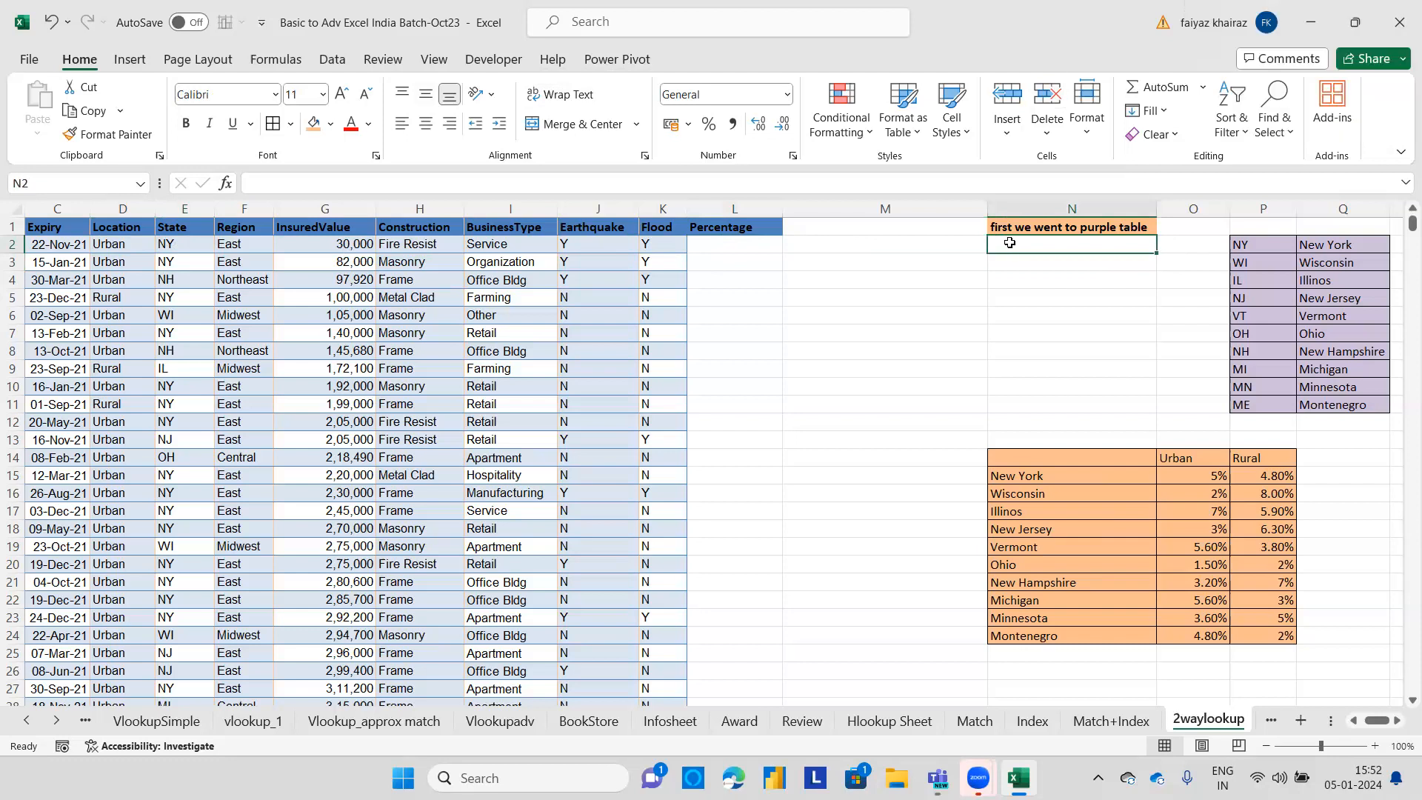
pyautogui.write('then you')
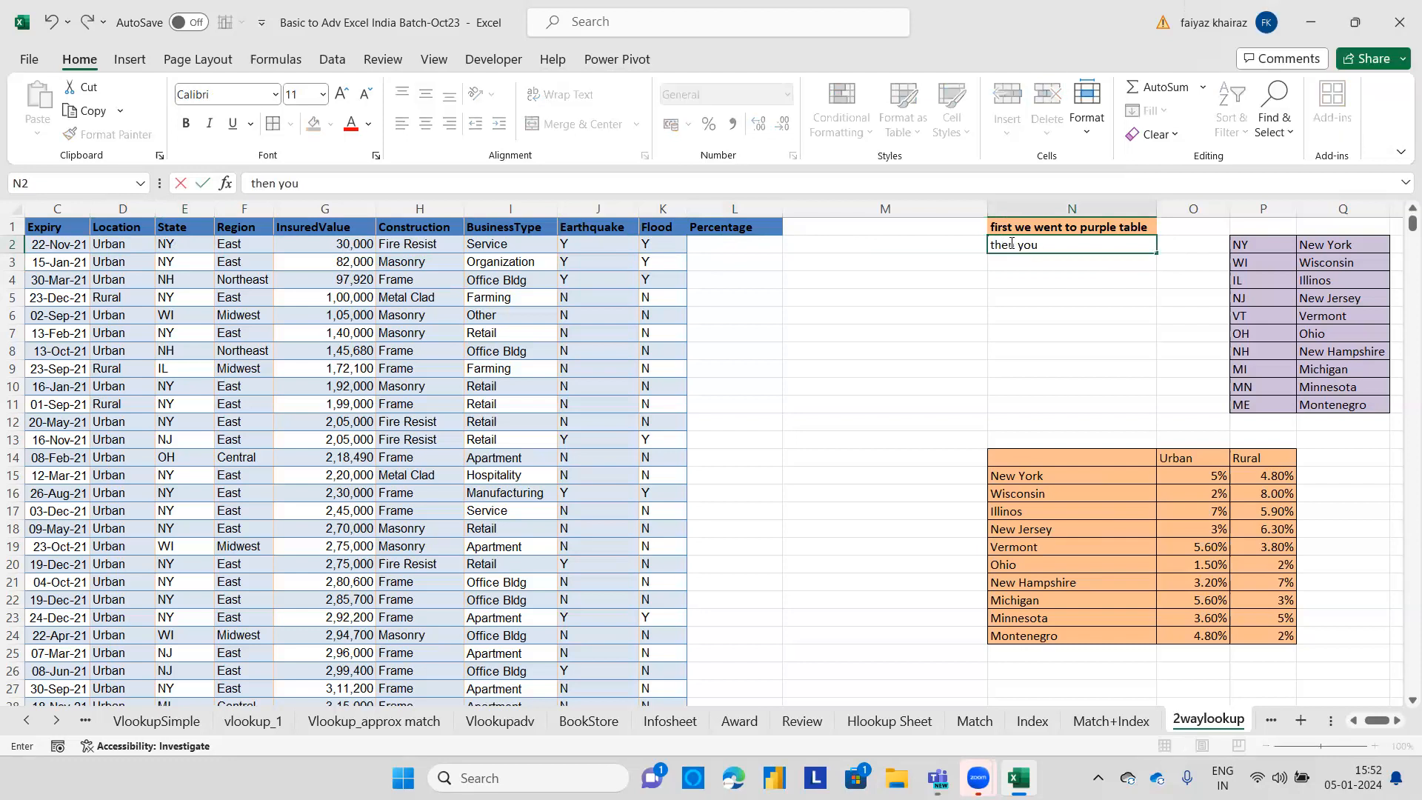
pyautogui.write(' went to se')
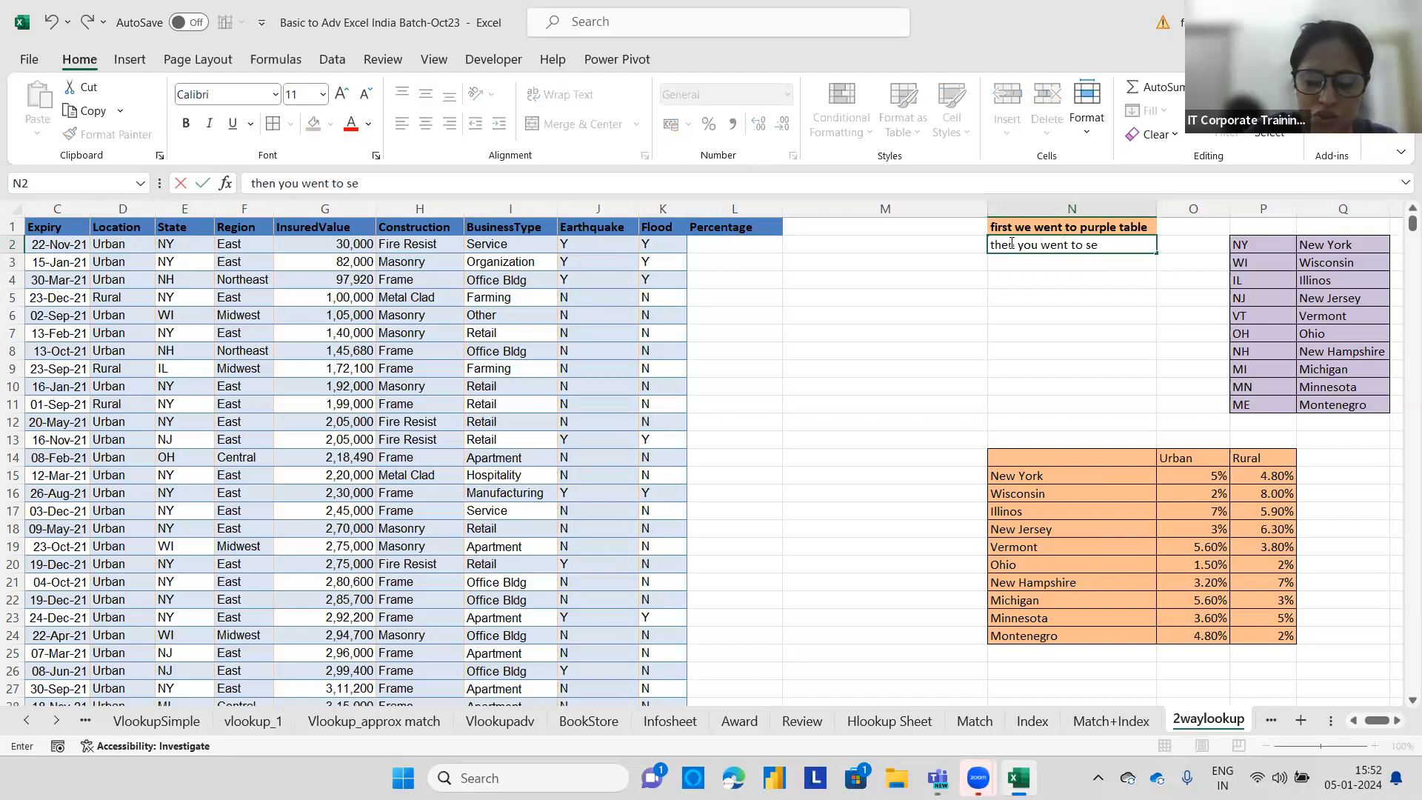
pyautogui.write('arch in o')
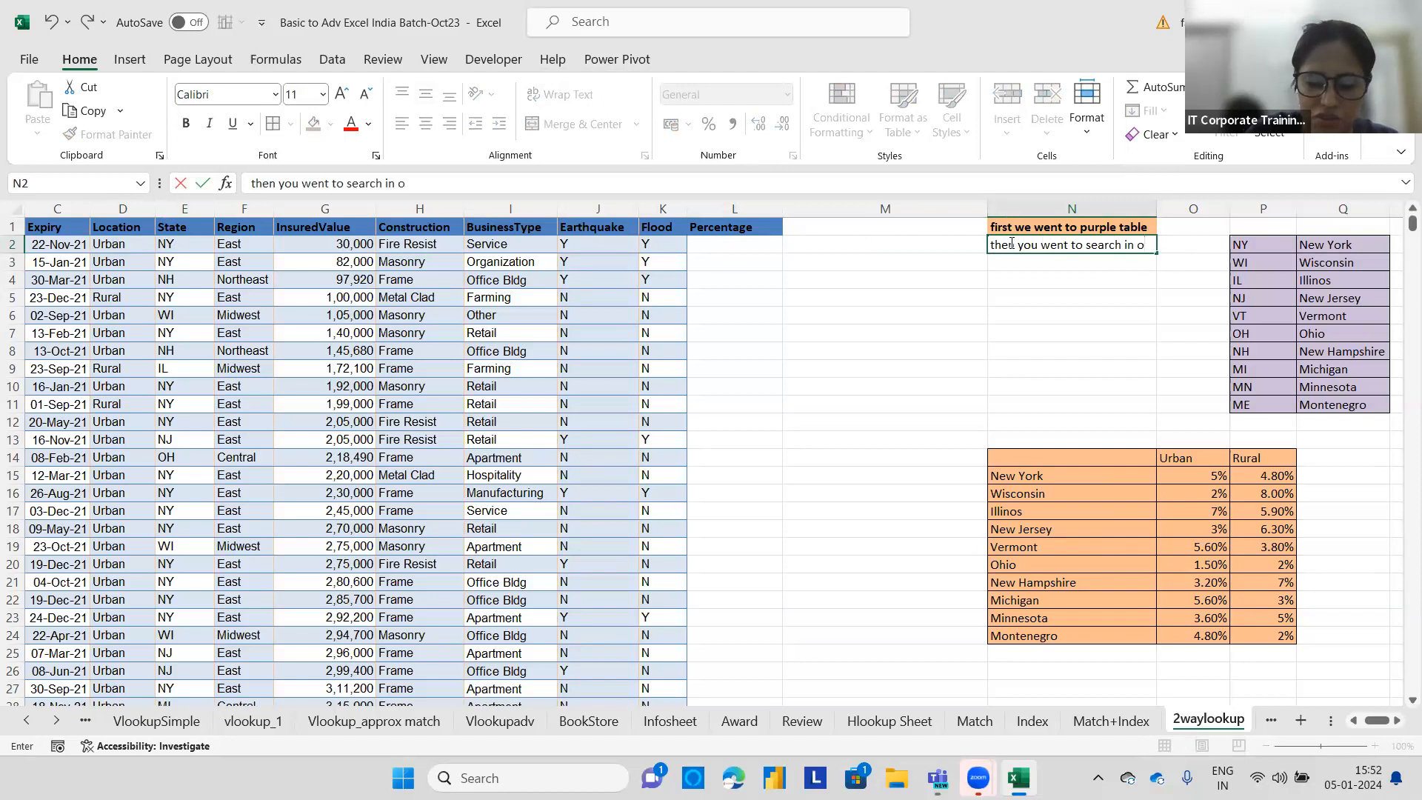
pyautogui.write('range table')
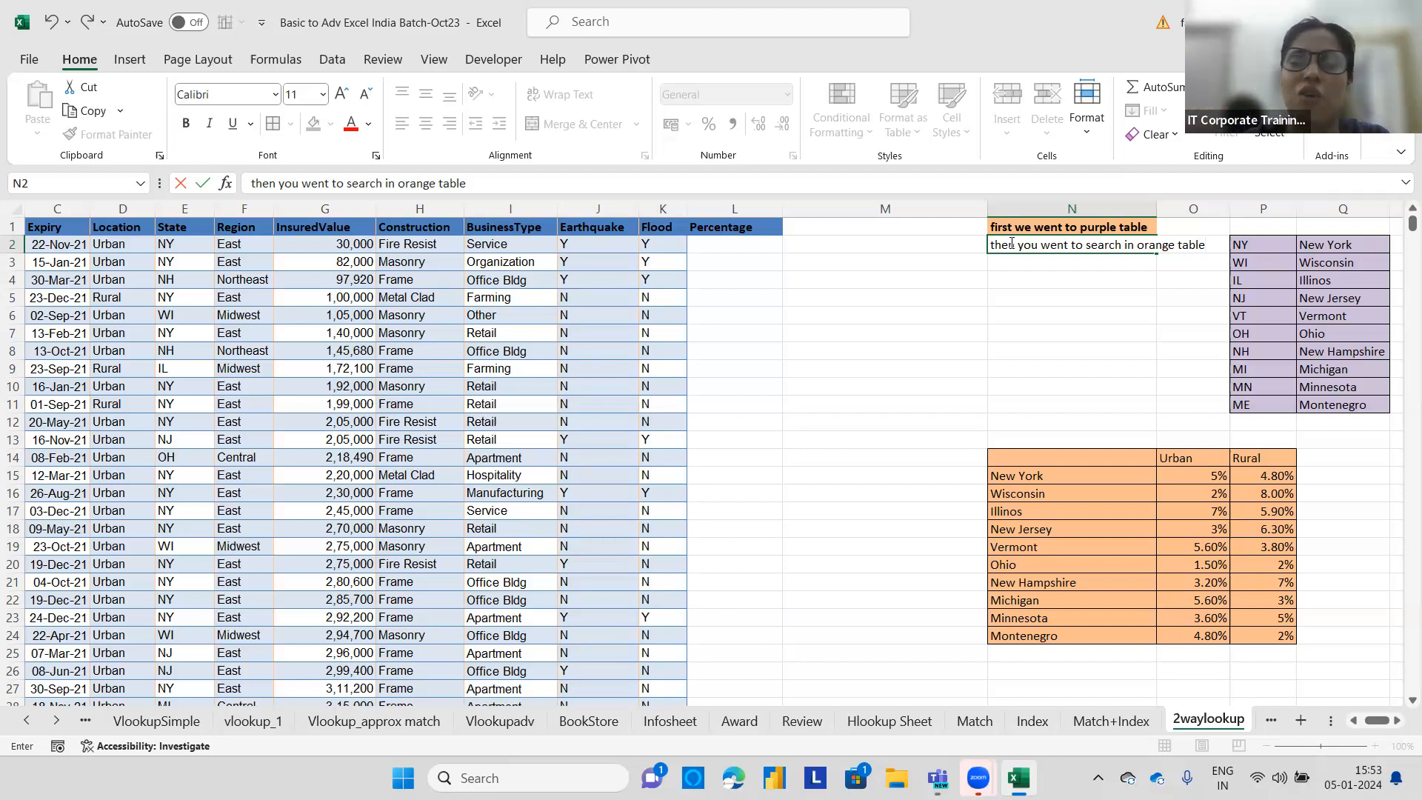
pyautogui.click(742, 245)
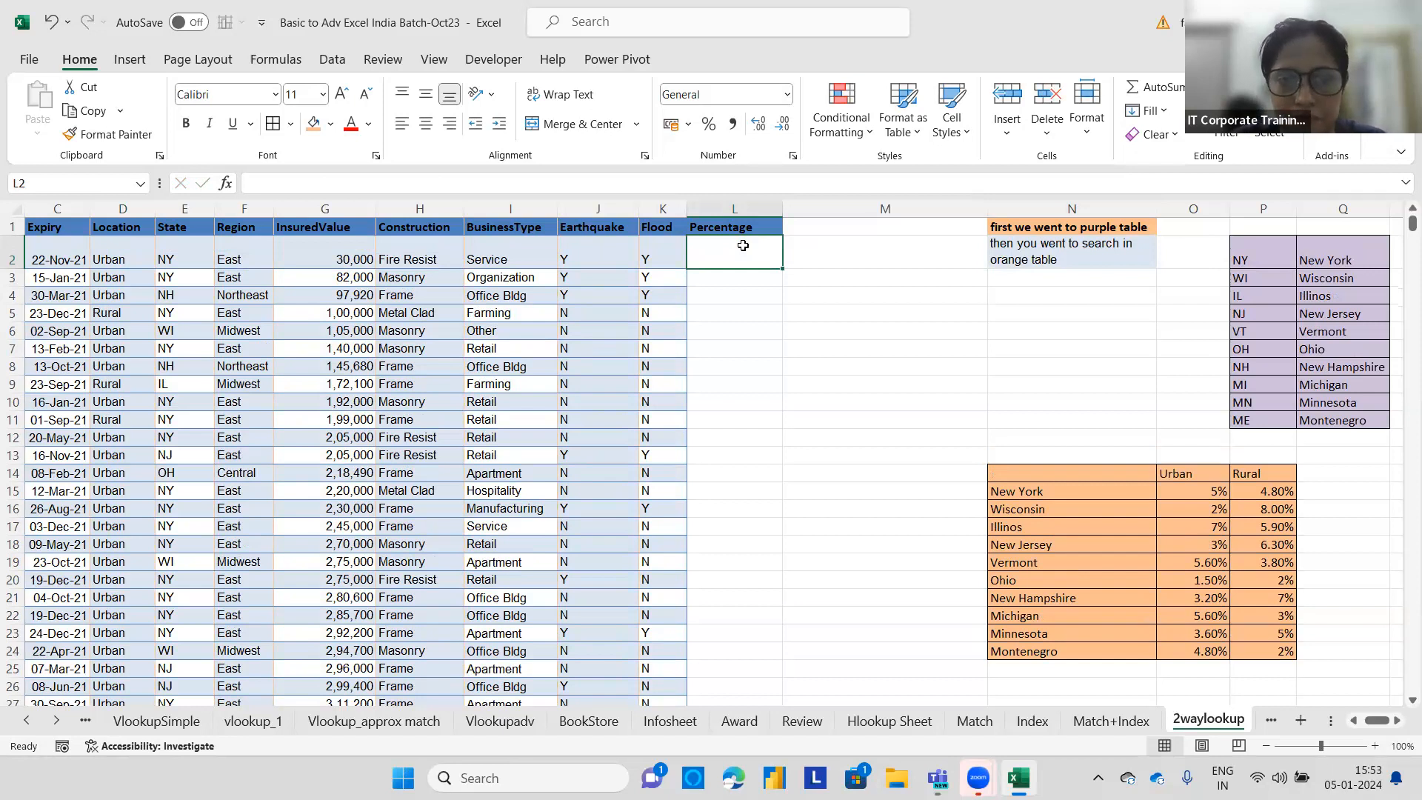
# Enter =VLOOKUP(E2,P2:Q11,2,0) in L2 to return the full state name for the state code.
pyautogui.write('=')
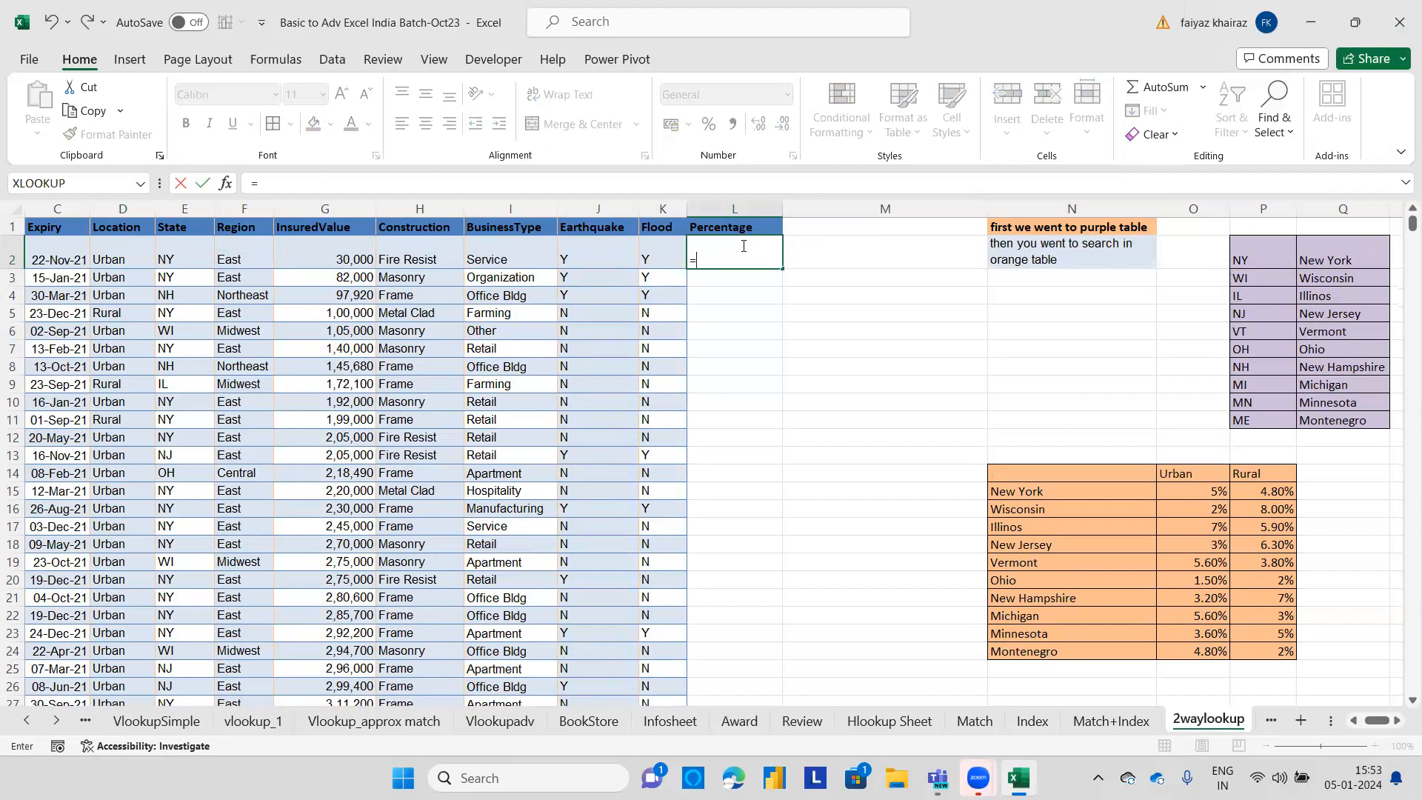
pyautogui.write('vlookup')
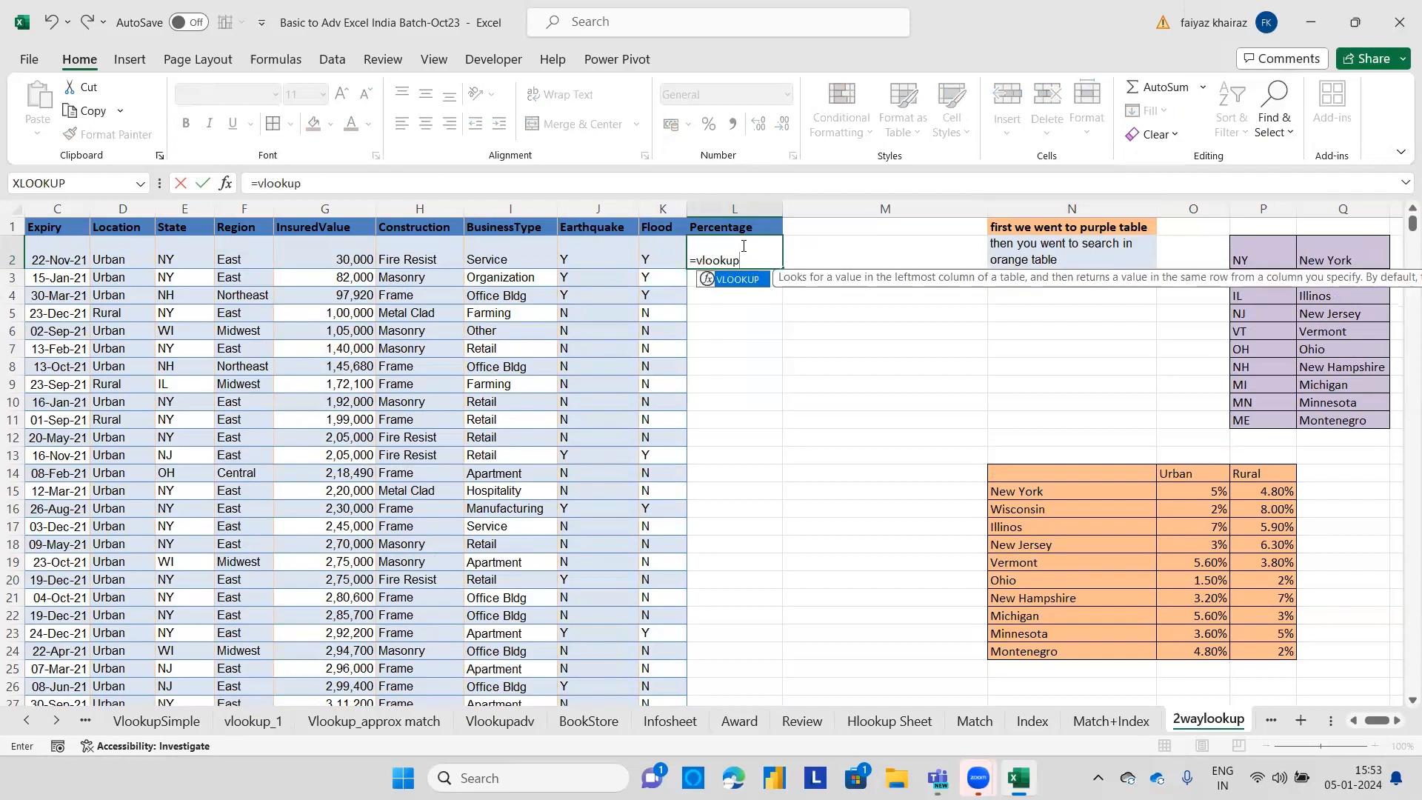
pyautogui.write('(')
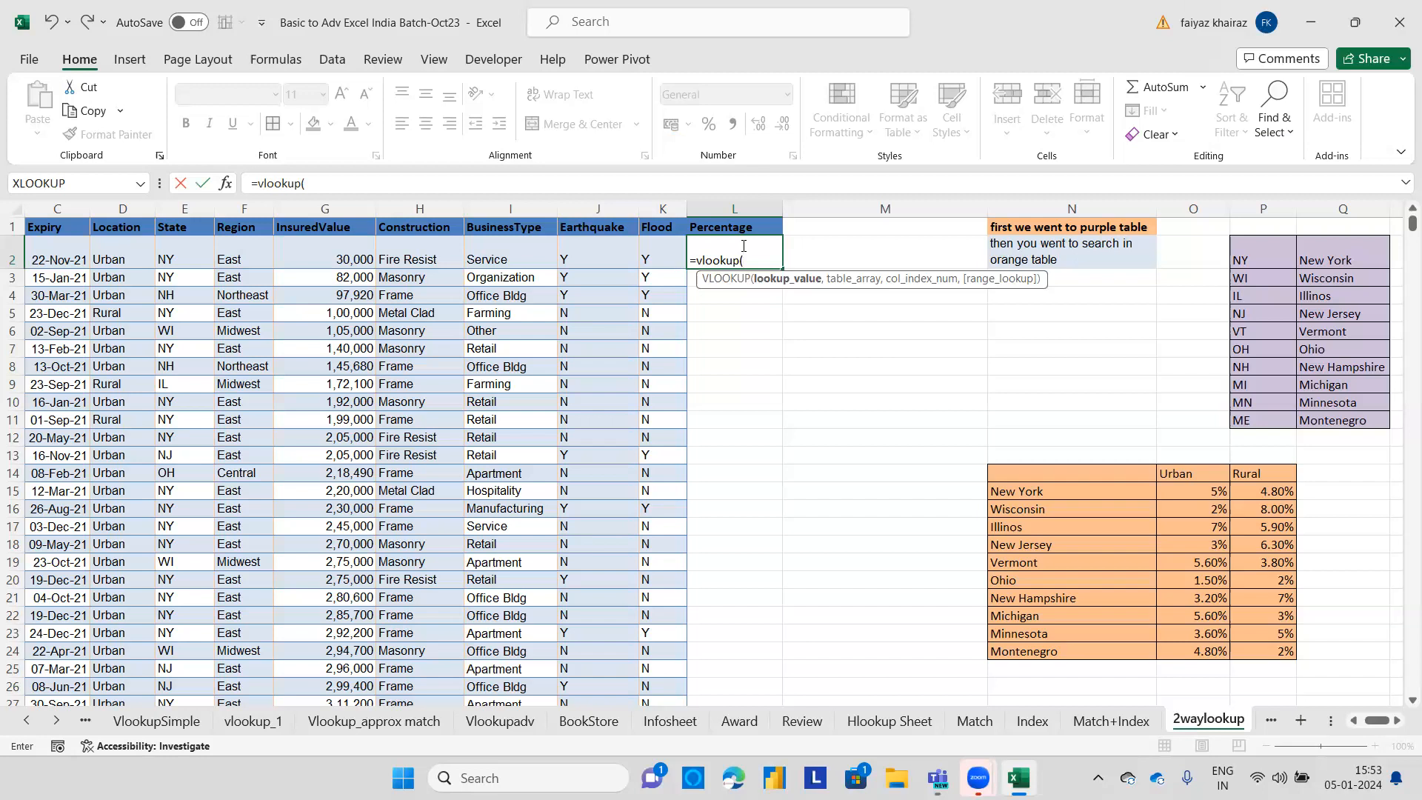
pyautogui.click(193, 263)
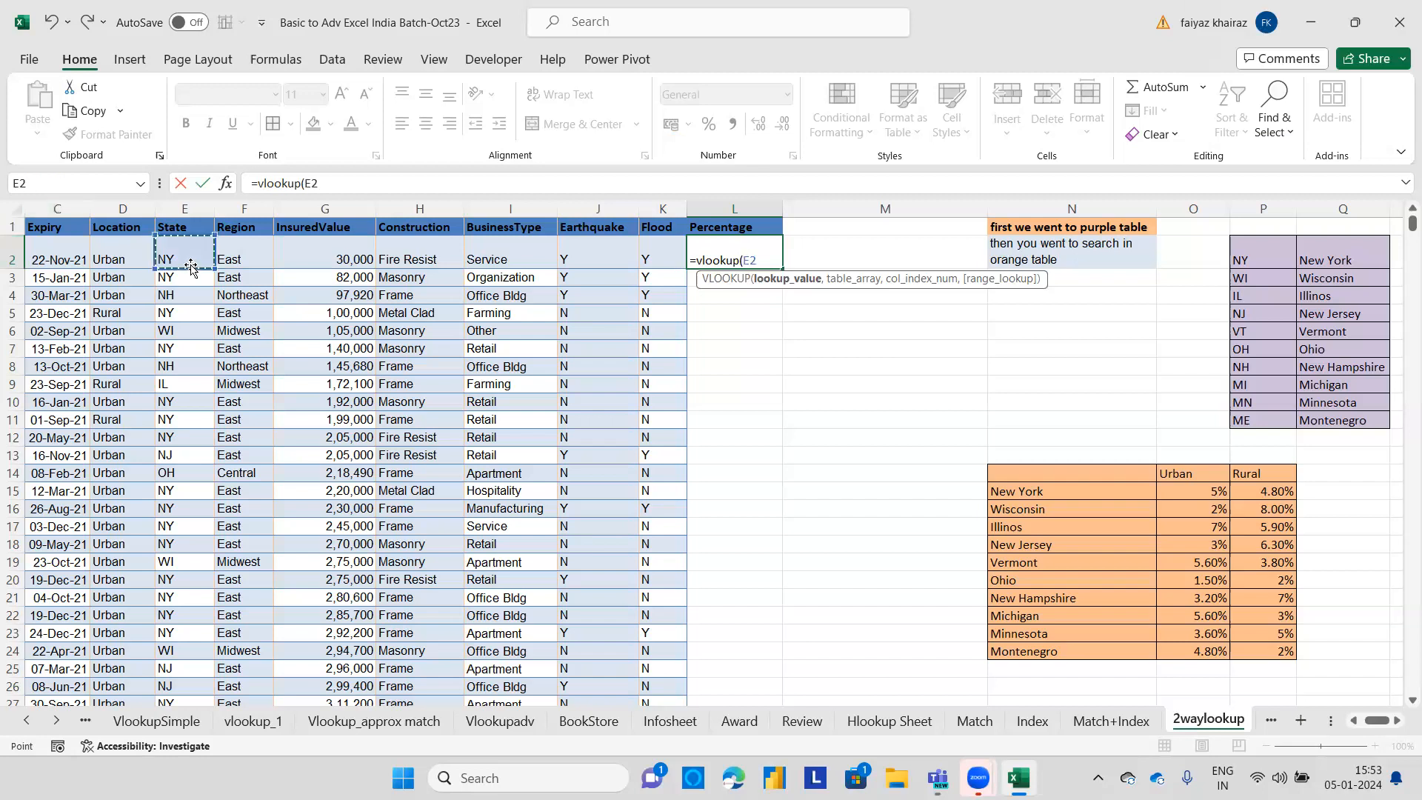
pyautogui.write(',')
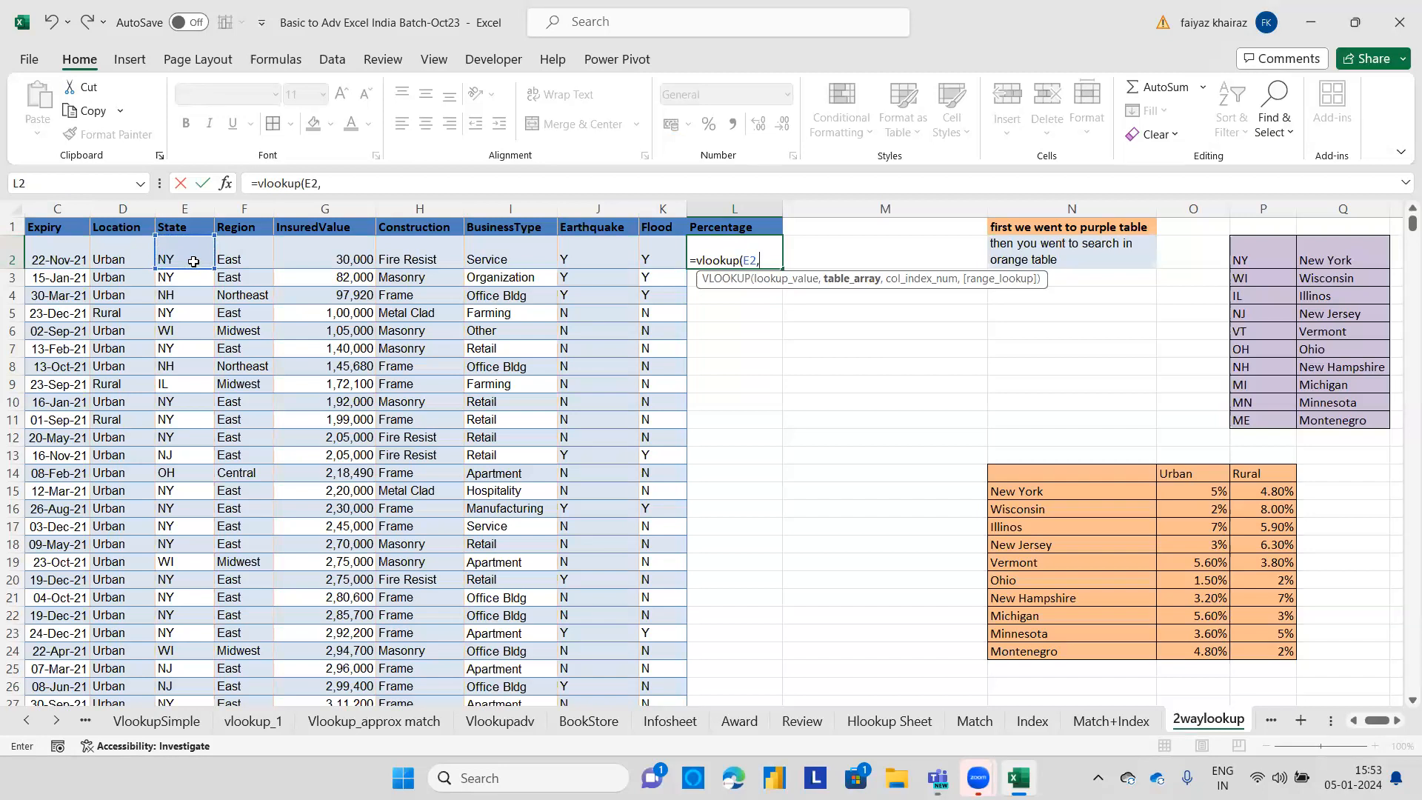
pyautogui.moveTo(1263, 256); pyautogui.dragTo(1342, 422)
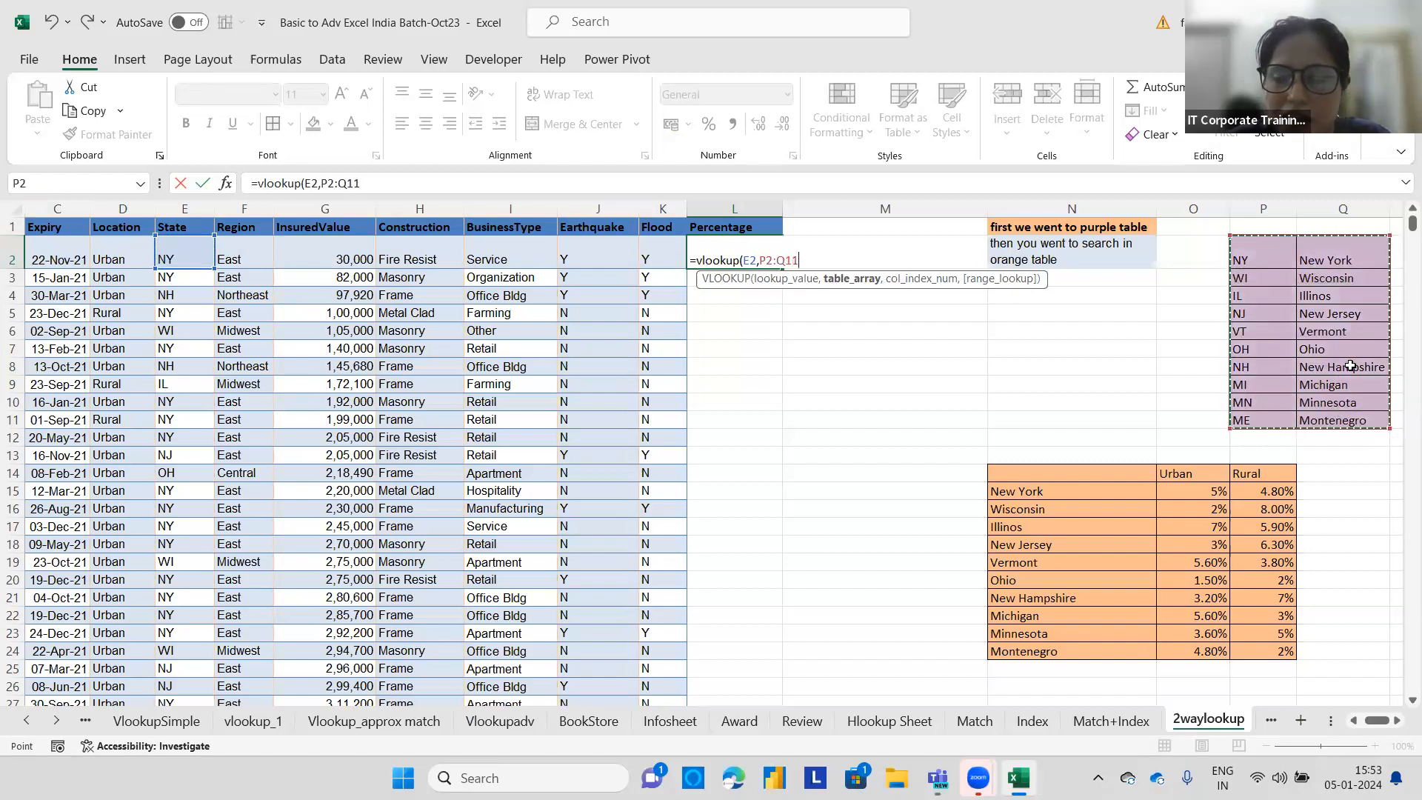
pyautogui.write(',')
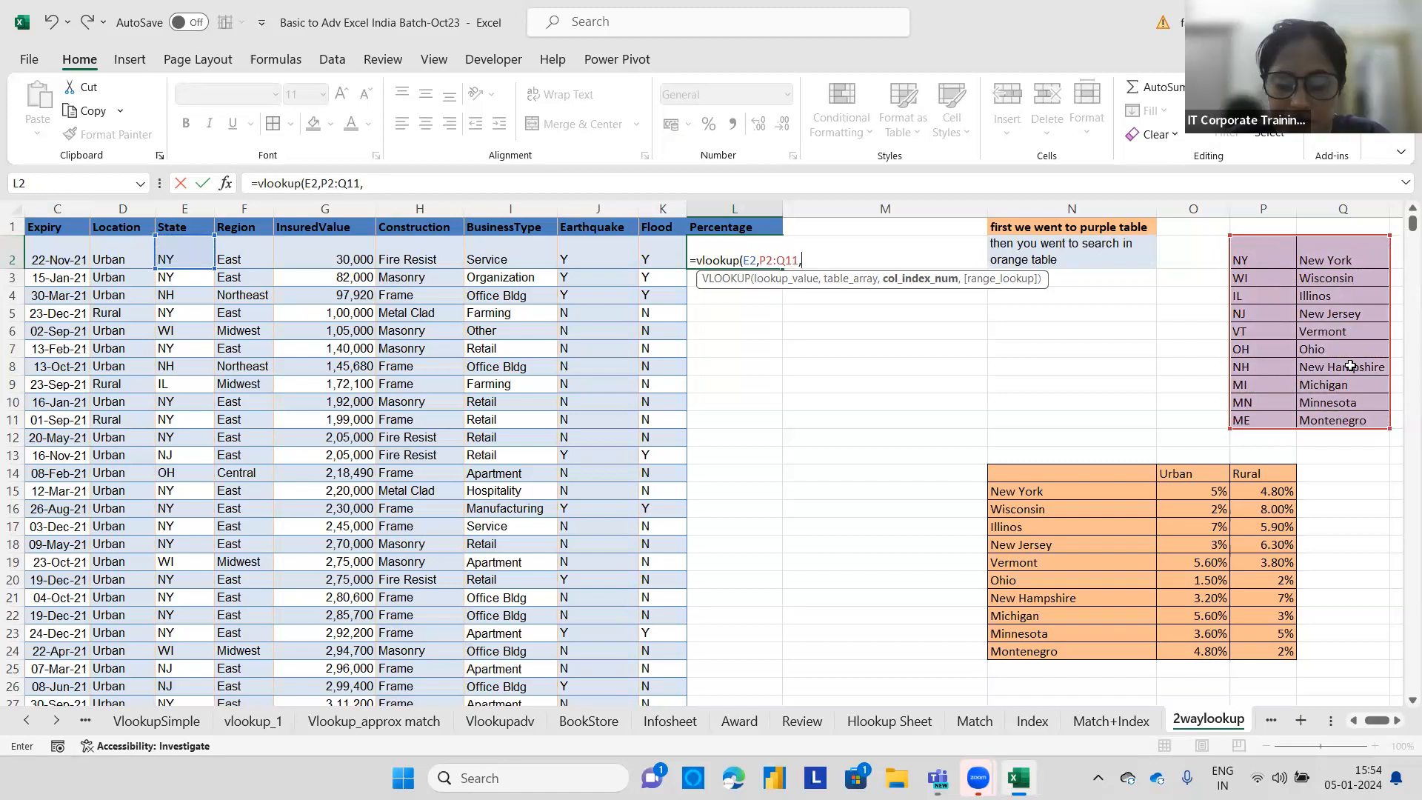
pyautogui.write('2')
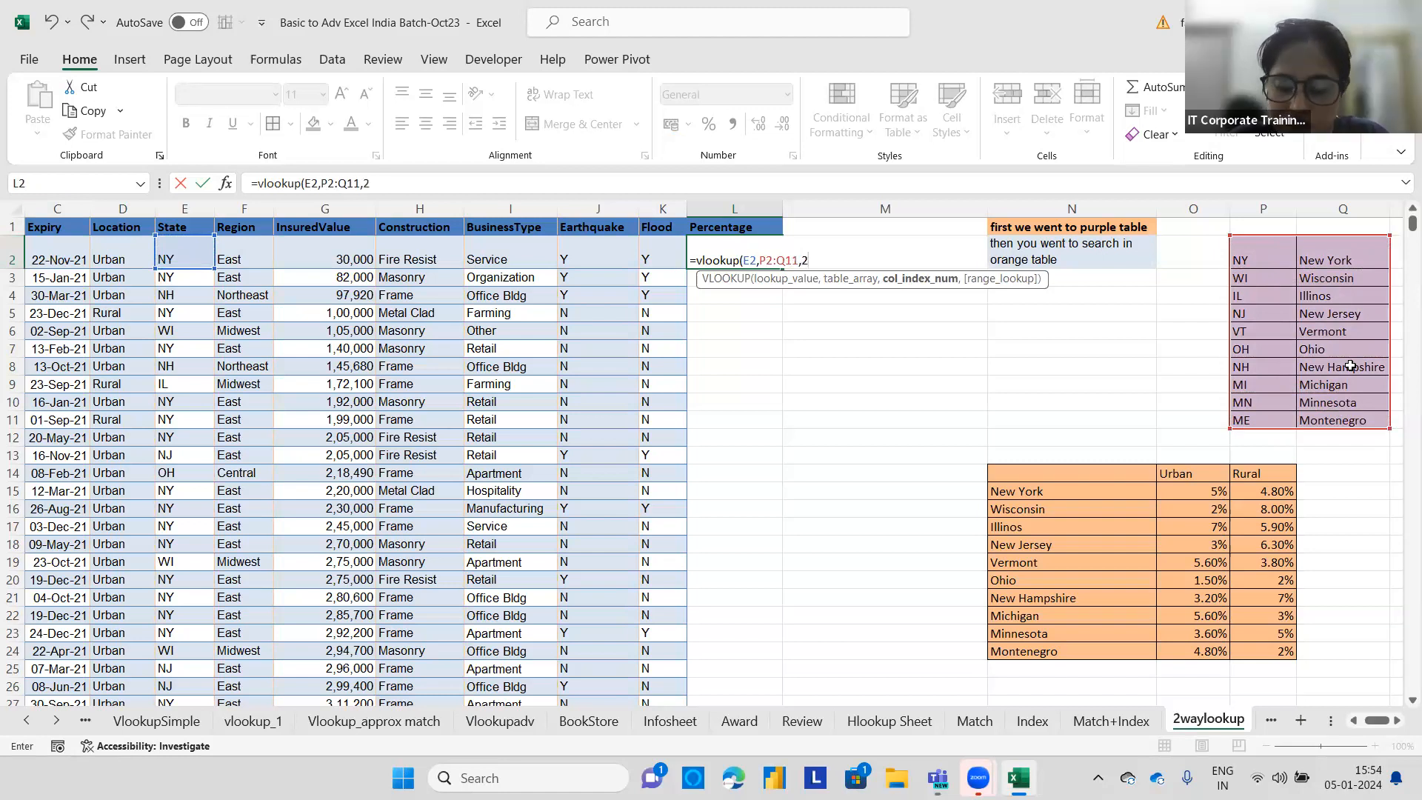
pyautogui.write(',')
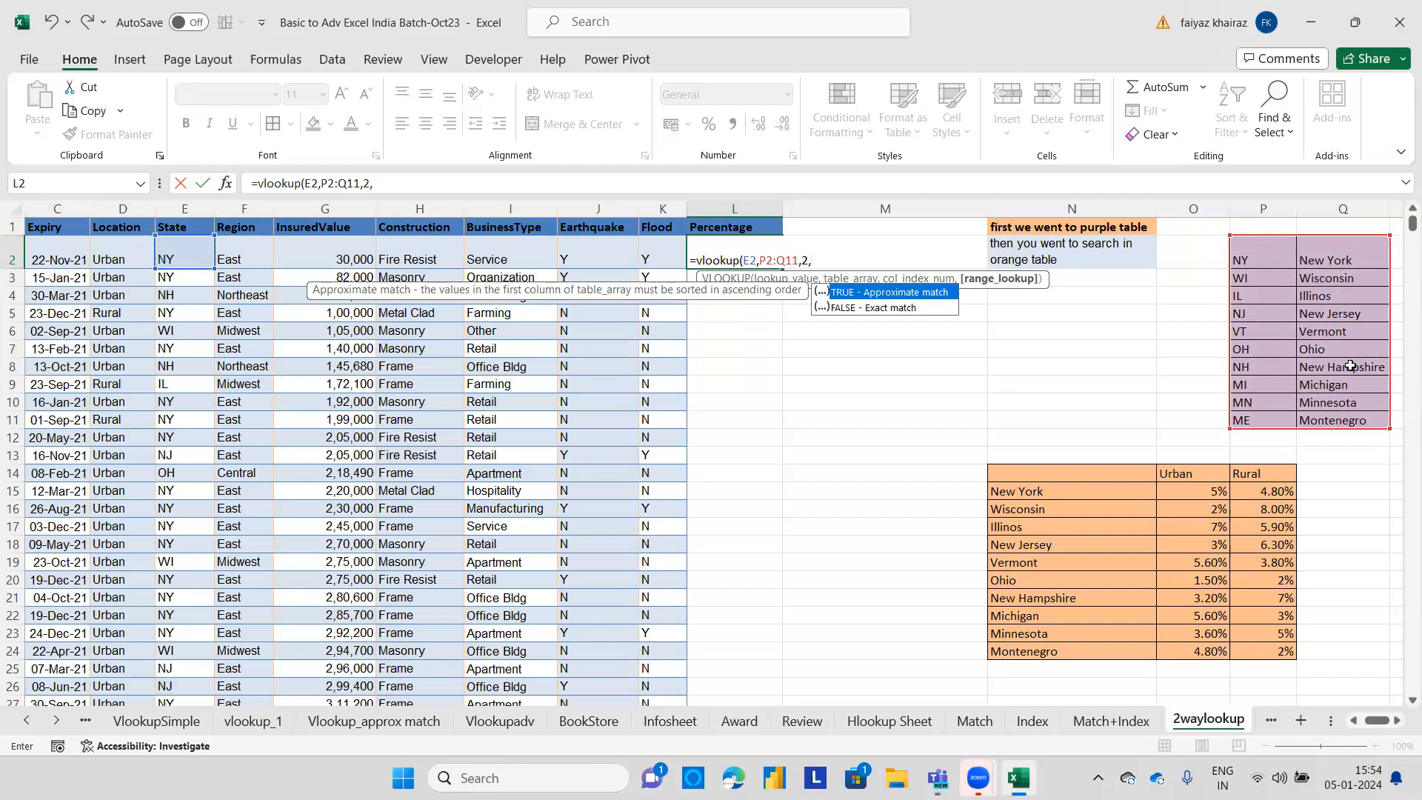
pyautogui.write('0)')
pyautogui.press('Return')
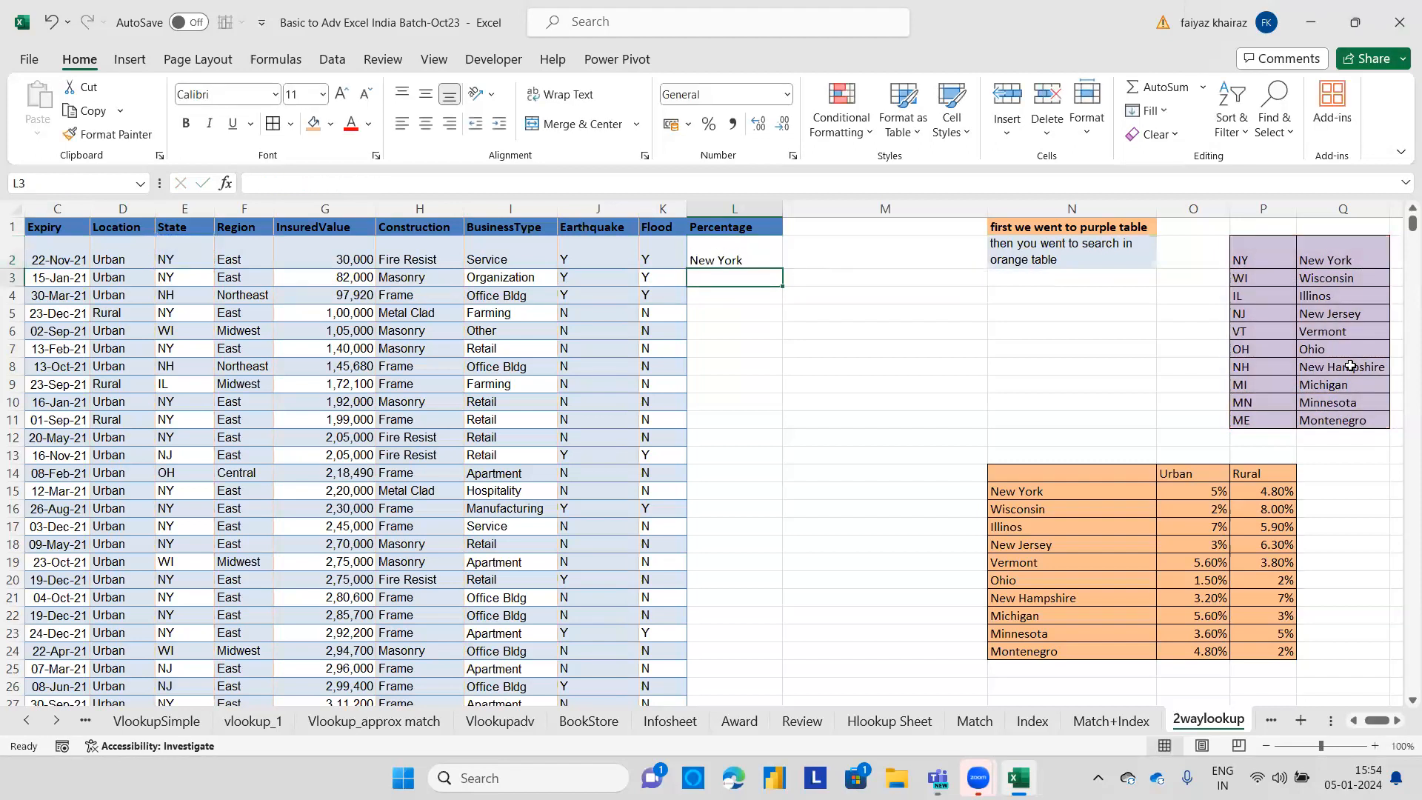
# Rename the L1 header to StateName.
pyautogui.click(716, 228)
pyautogui.write('Sta')
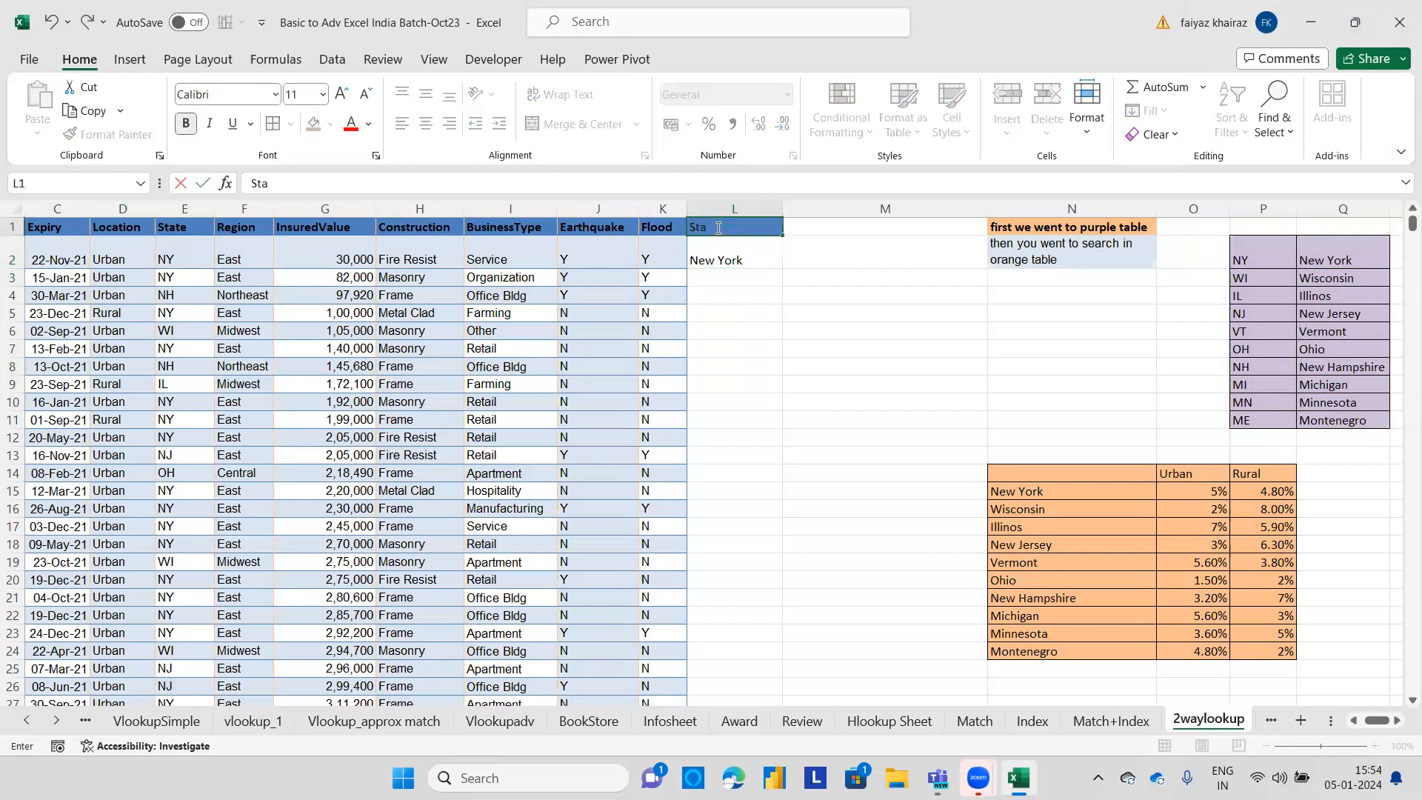
pyautogui.write('teName')
# Fill the state-name formula from L2 down column L.
pyautogui.click(773, 301)
pyautogui.click(747, 257)
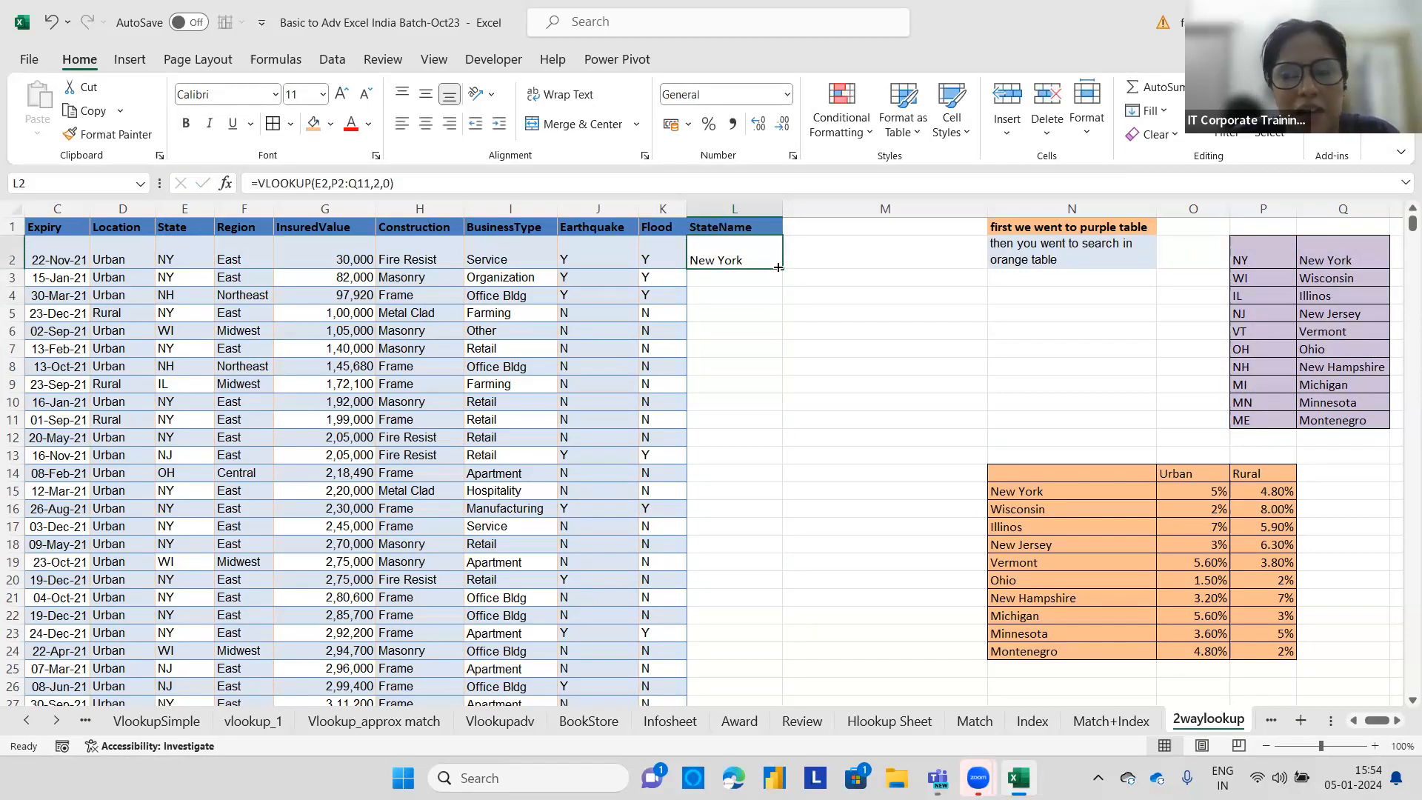
pyautogui.doubleClick(782, 269)
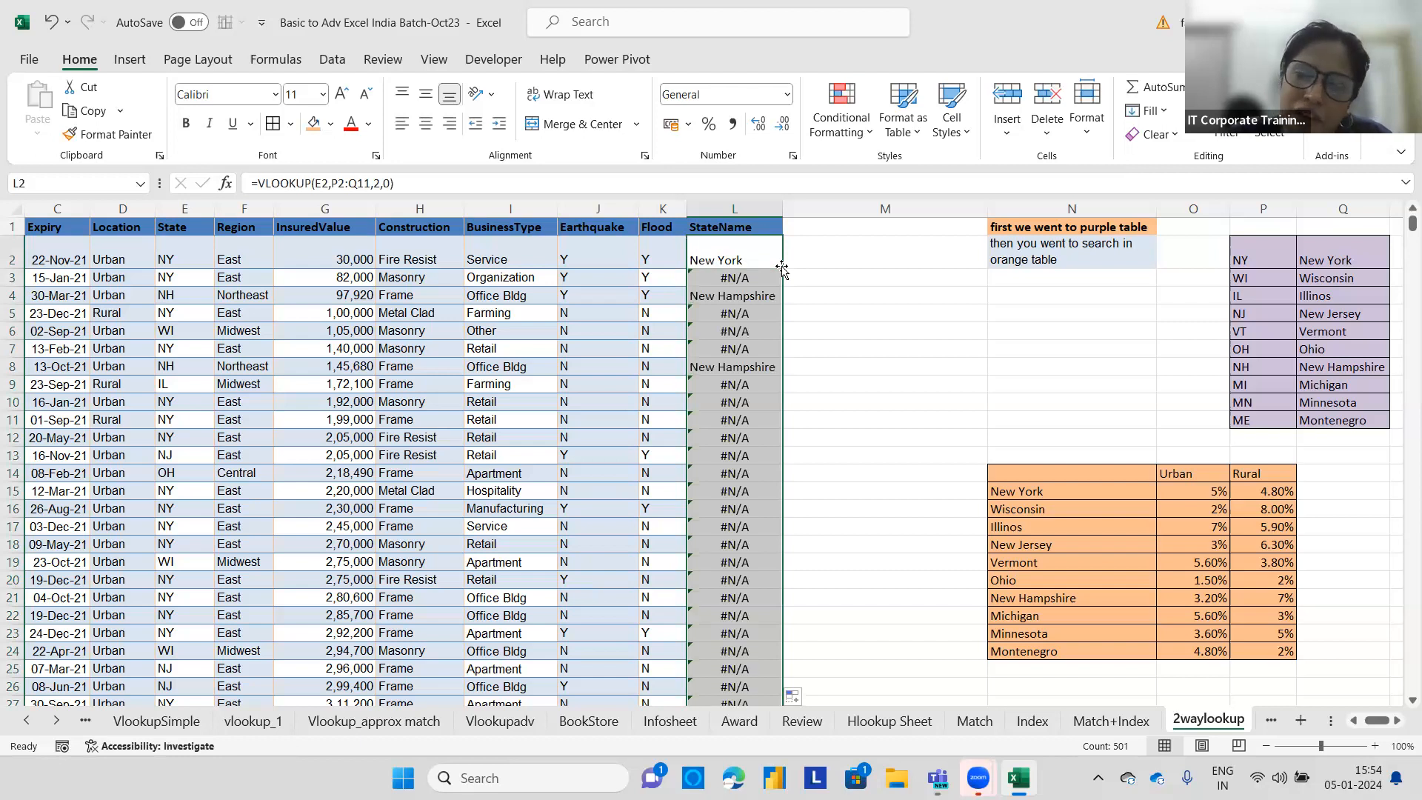
# Lock the lookup table in L2's formula as $P$2:$Q$11 and fill the formula down column L again.
pyautogui.doubleClick(743, 258)
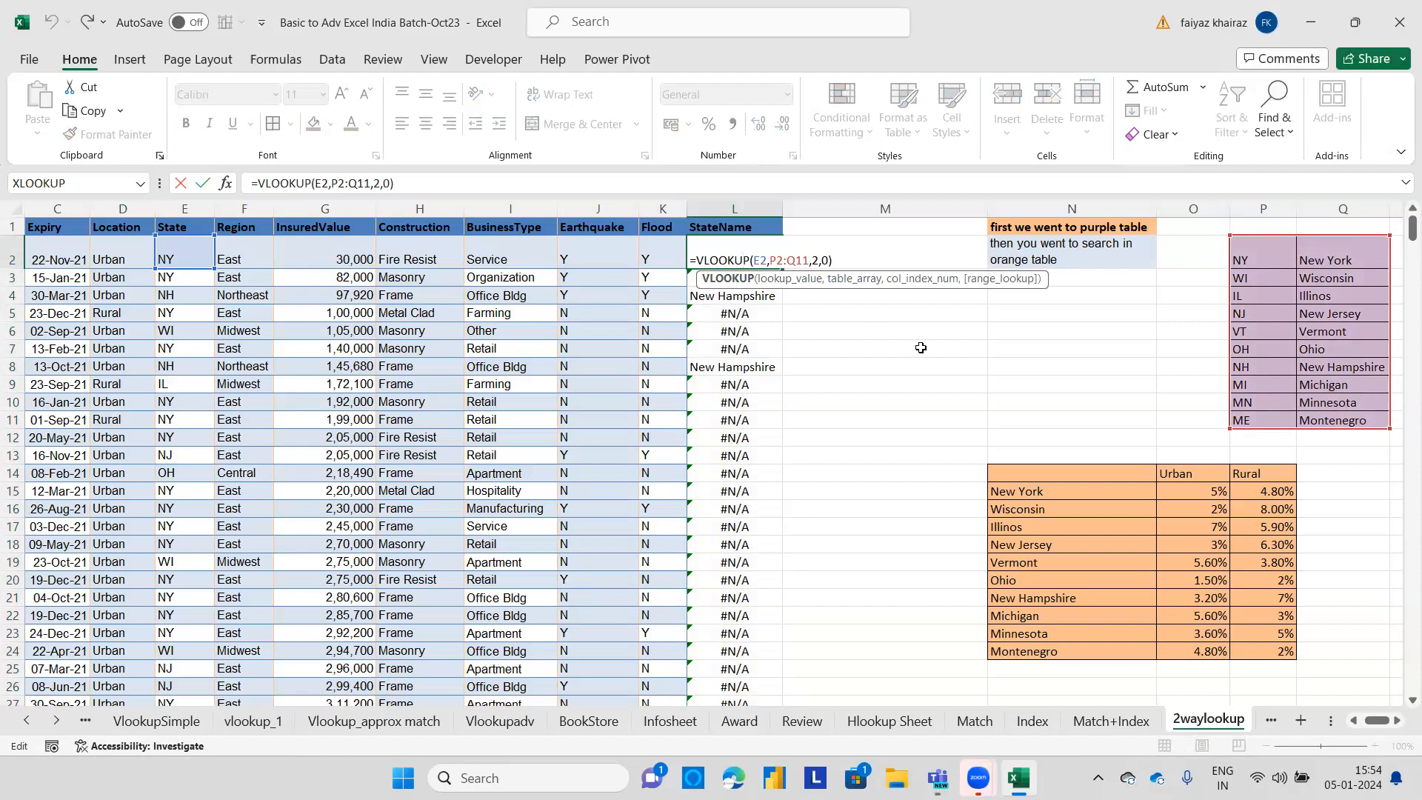
pyautogui.moveTo(809, 258); pyautogui.dragTo(770, 259)
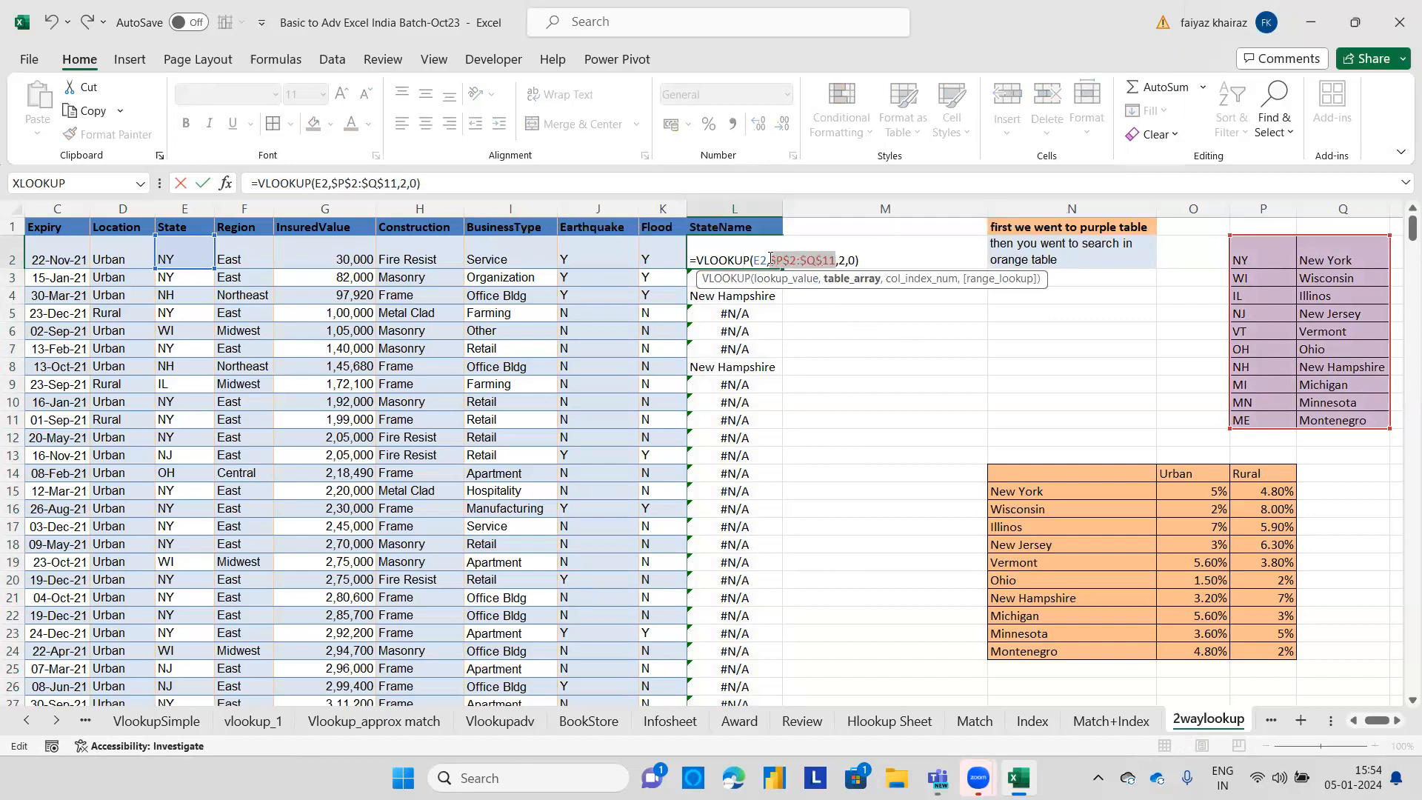
pyautogui.press('Return')
pyautogui.click(768, 257)
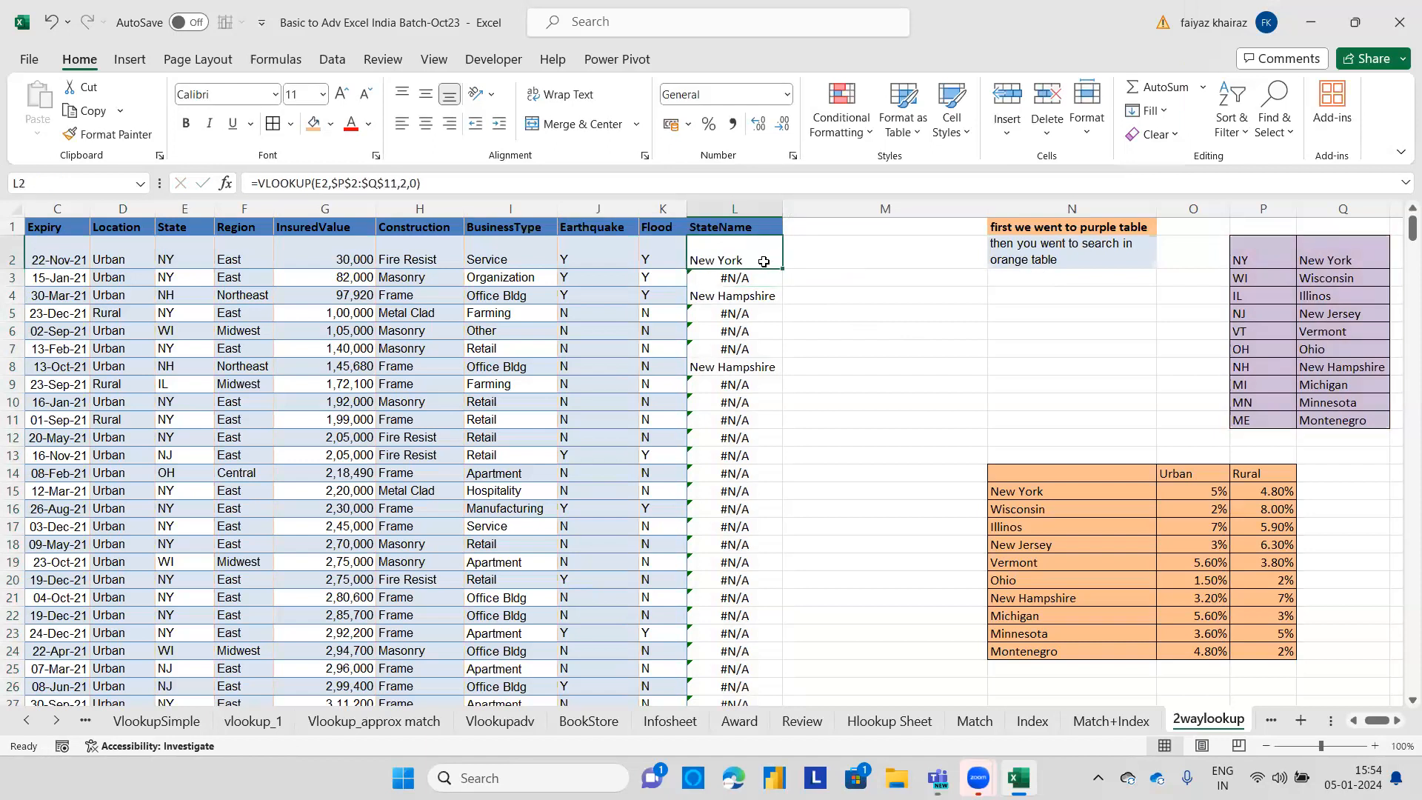
pyautogui.doubleClick(781, 265)
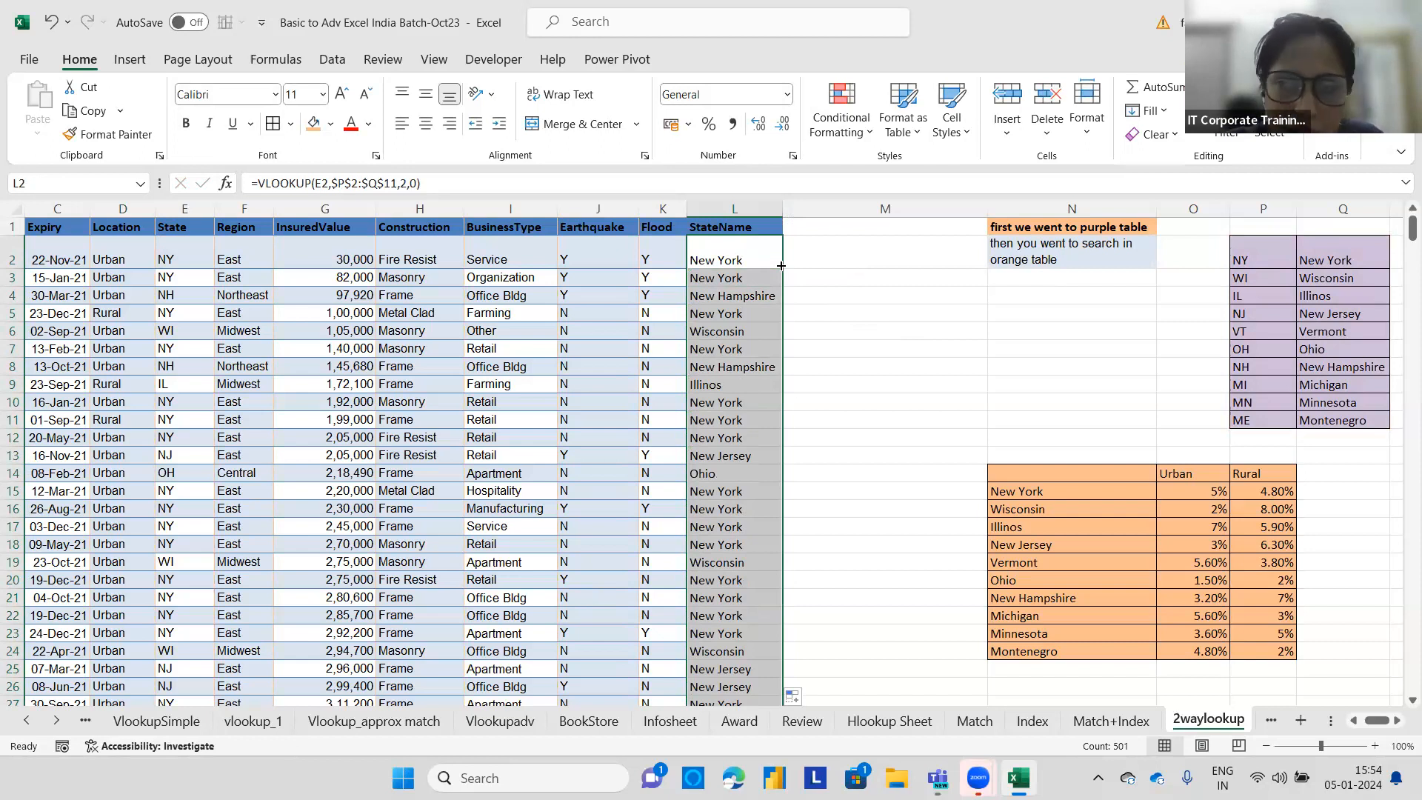
# Add the header Percentage in cell M1.
pyautogui.click(817, 224)
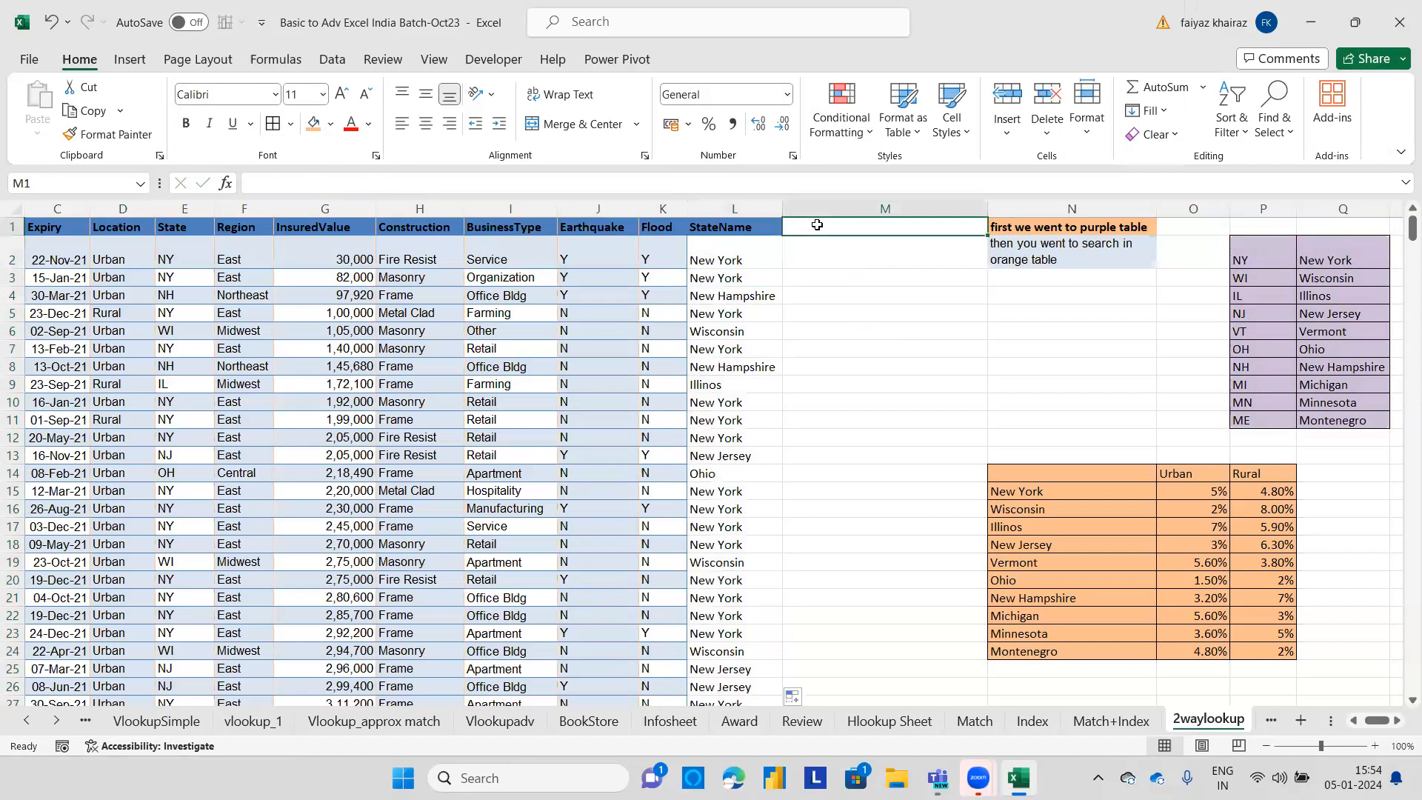
pyautogui.write('Perce')
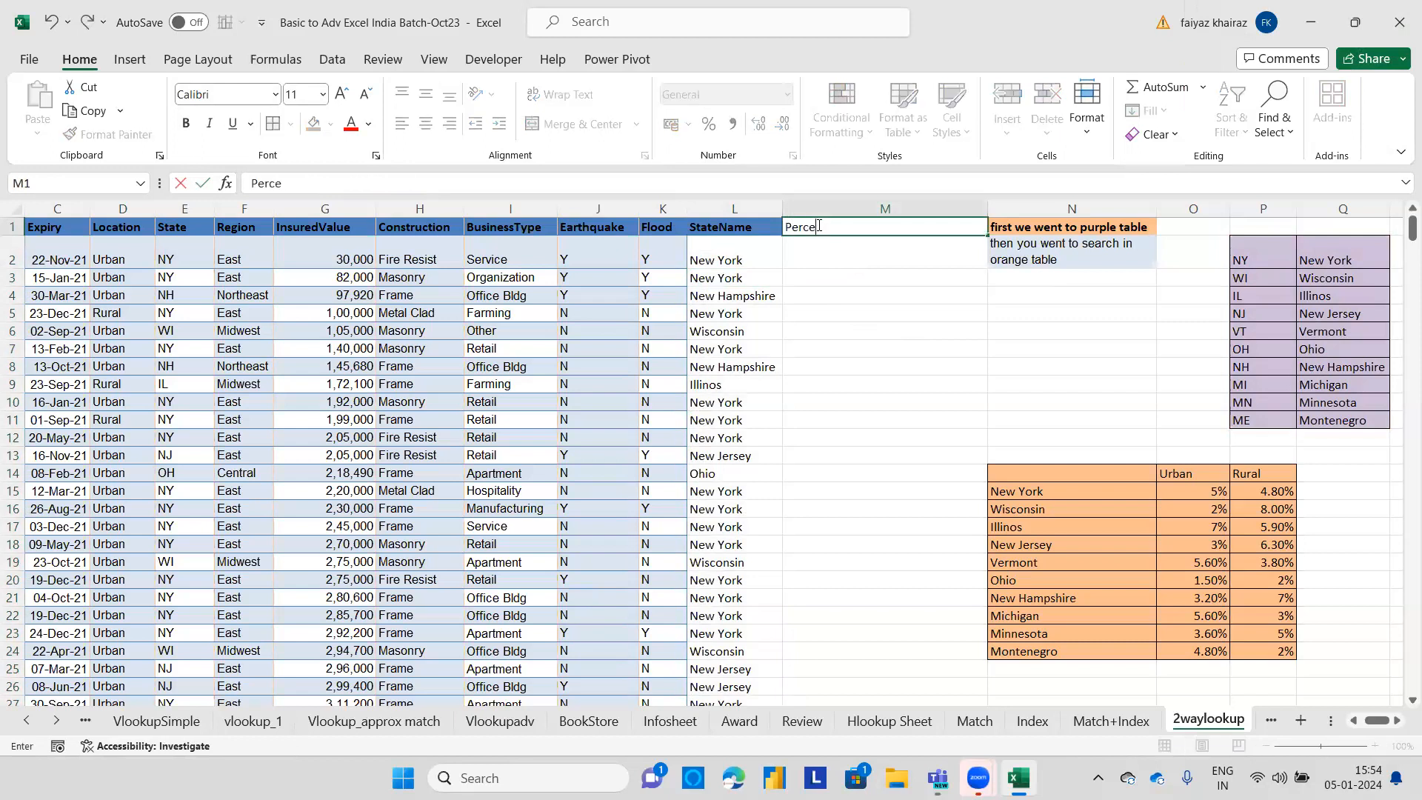
pyautogui.write('ntage')
# Start a VLOOKUP in M2 with L2 as lookup value and N14:P24 as the table array.
pyautogui.click(821, 256)
pyautogui.write('=vlookup(')
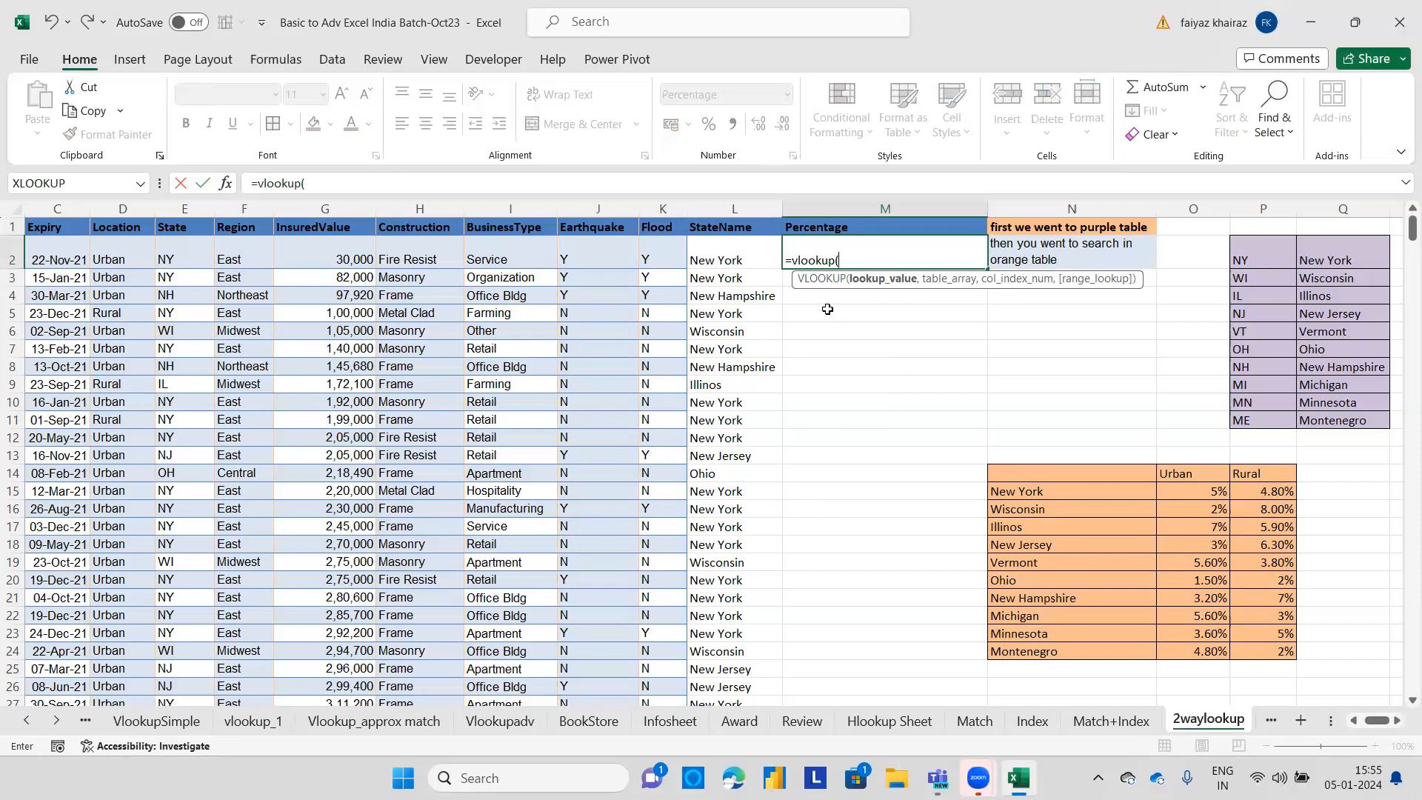
pyautogui.click(725, 261)
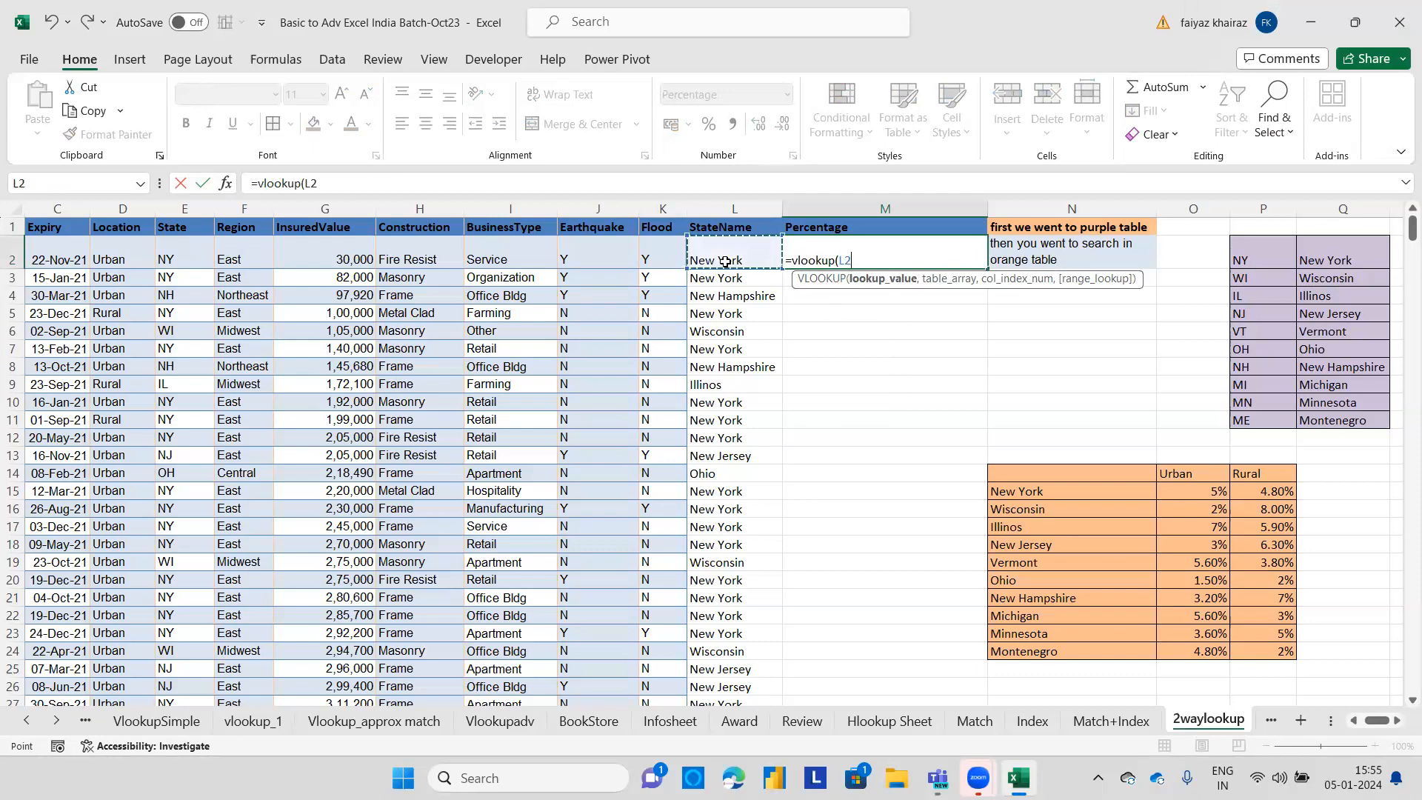
pyautogui.write(',')
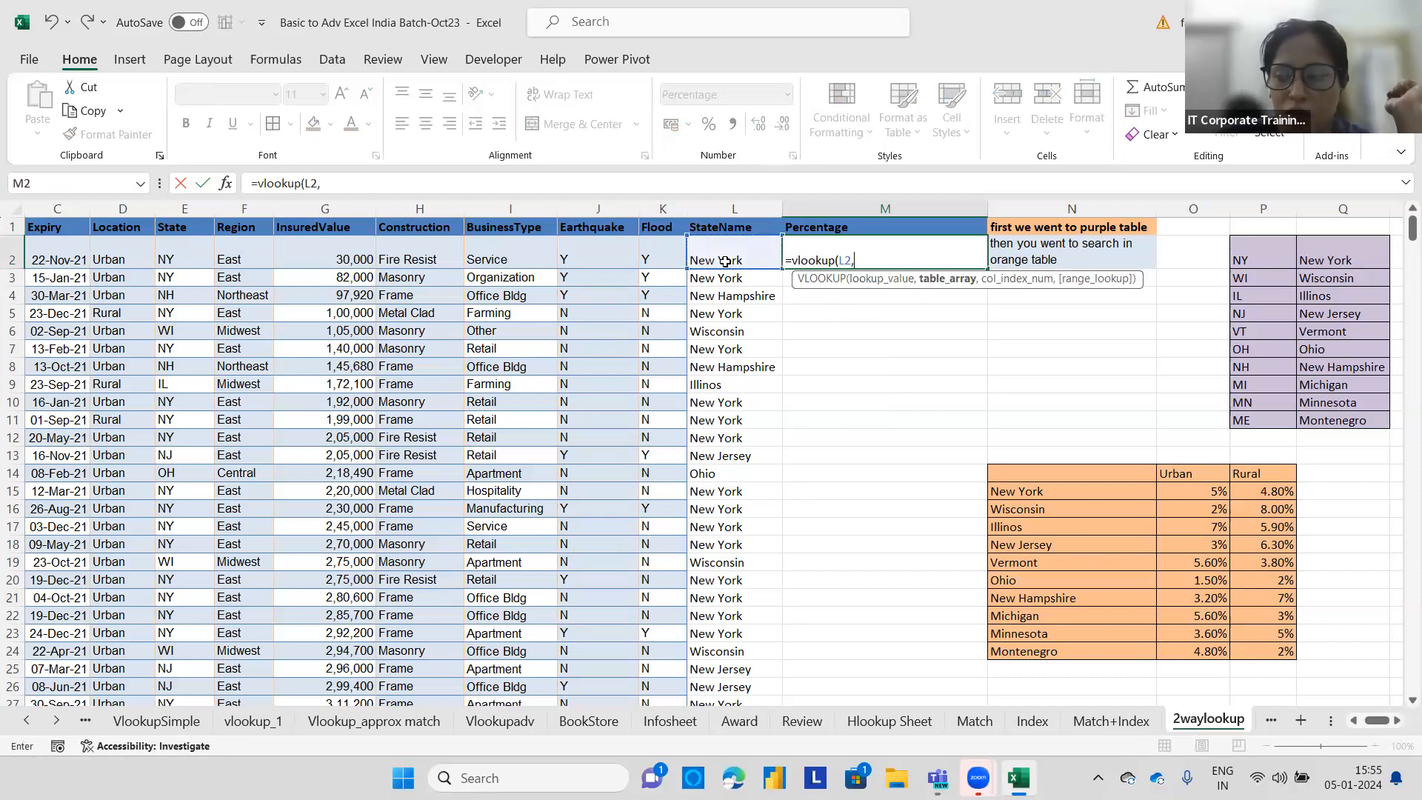
pyautogui.moveTo(1016, 468); pyautogui.dragTo(1253, 643)
pyautogui.write(',')
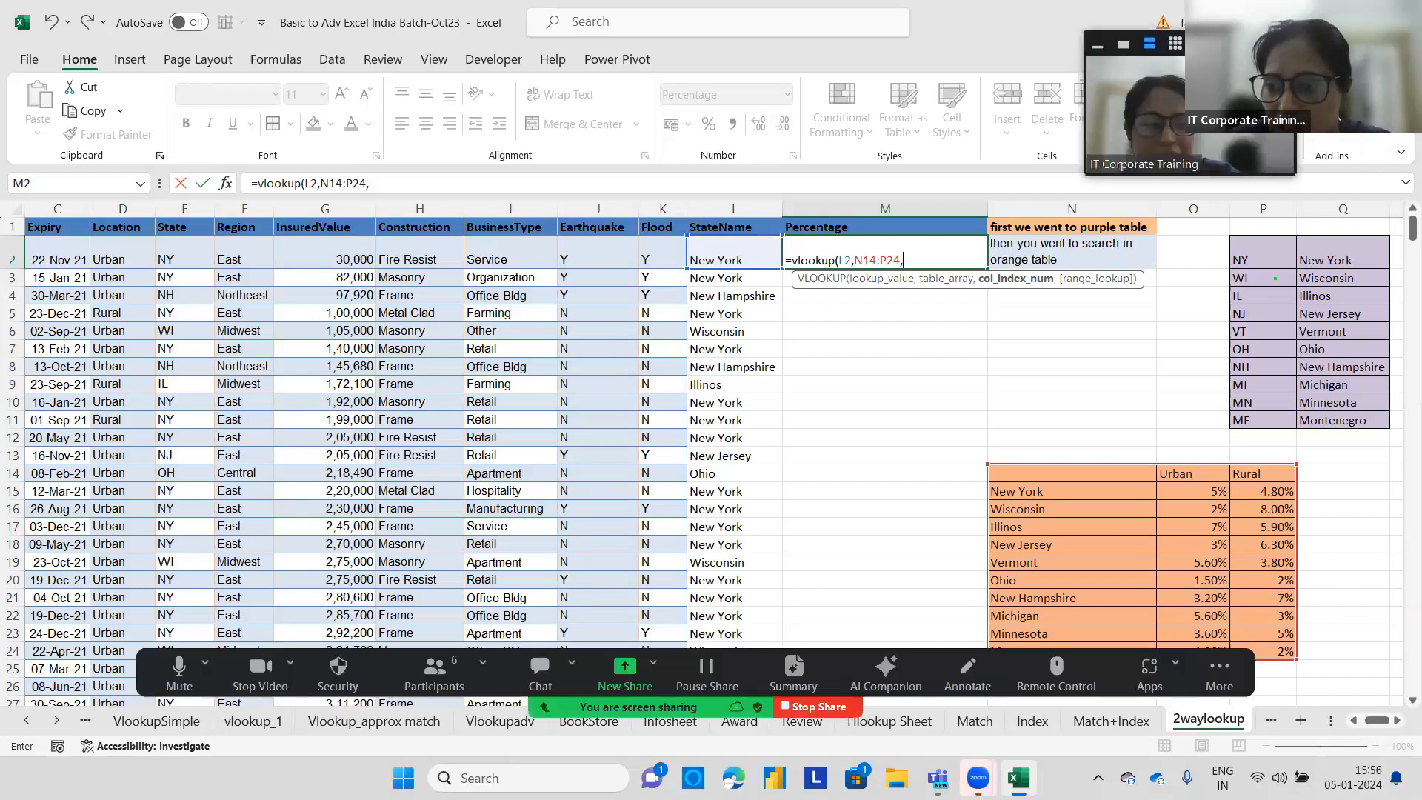
pyautogui.moveTo(1185, 433); pyautogui.dragTo(1187, 453)
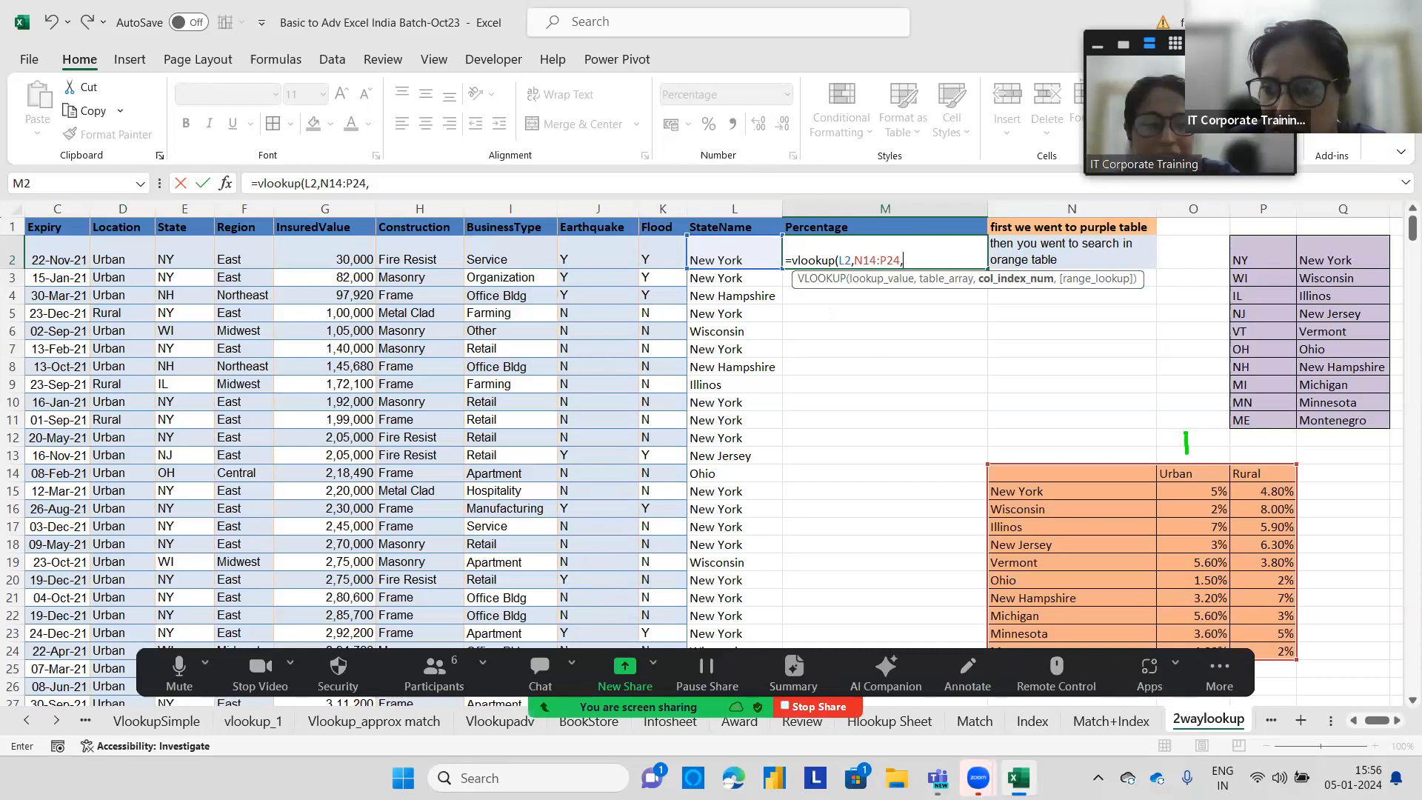
pyautogui.moveTo(1039, 430); pyautogui.dragTo(1039, 453)
pyautogui.moveTo(1156, 422)
pyautogui.mouseDown()
pyautogui.moveTo(1183, 429)
pyautogui.moveTo(1176, 459)
pyautogui.moveTo(1270, 437)
pyautogui.moveTo(1268, 457)
pyautogui.mouseUp()
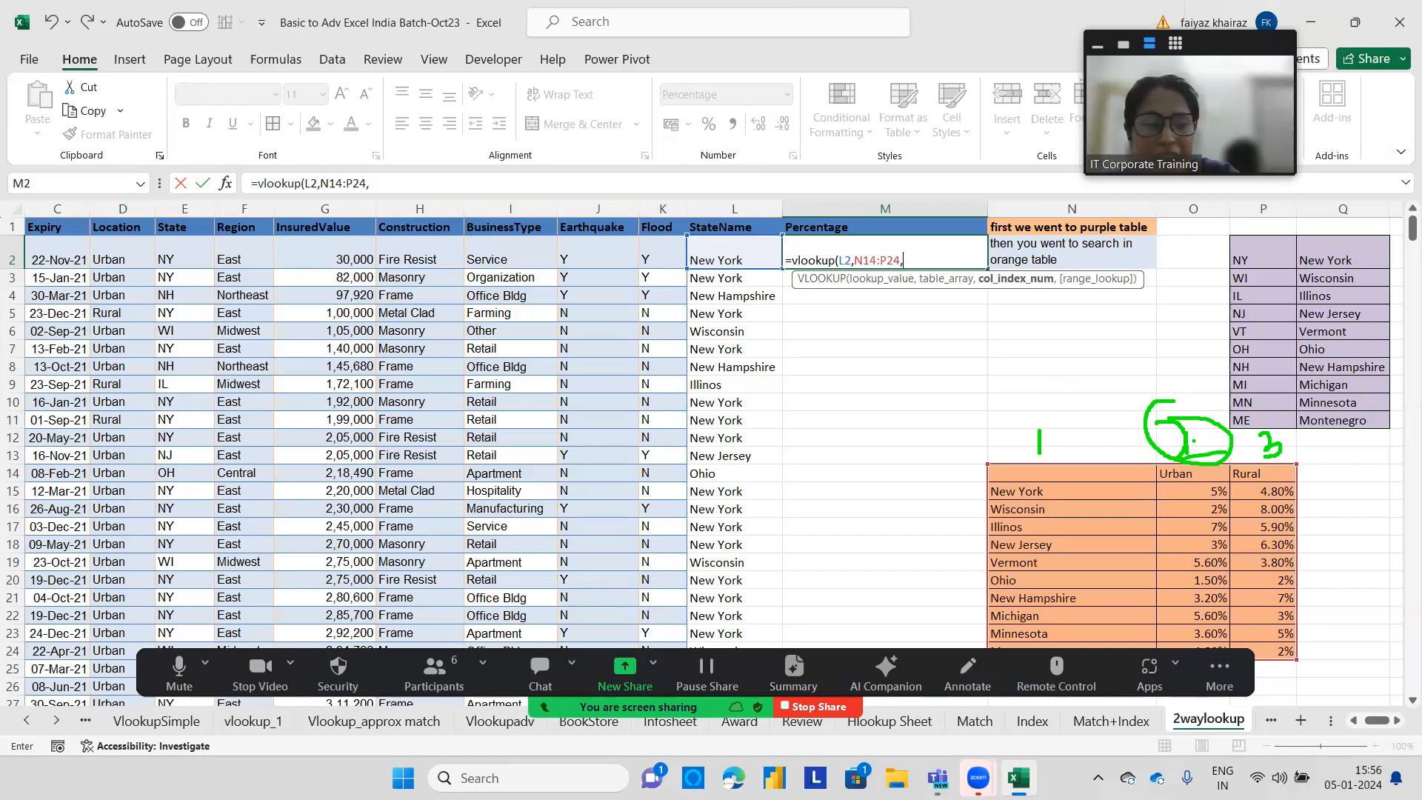
pyautogui.press('Escape')
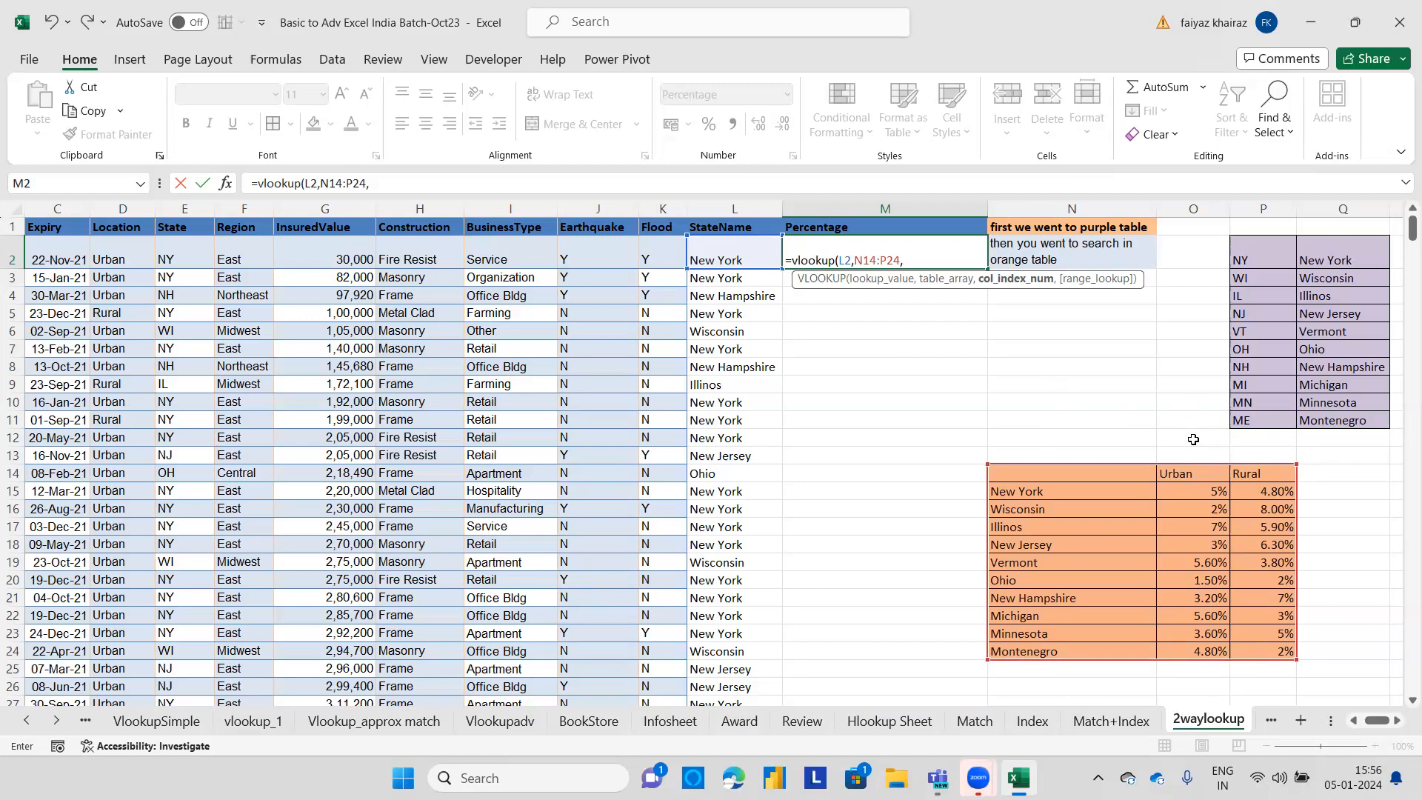
# Complete M2's formula with MATCH(D2,N14:P14,0) as the column index and 0 as the match type.
pyautogui.write('match(')
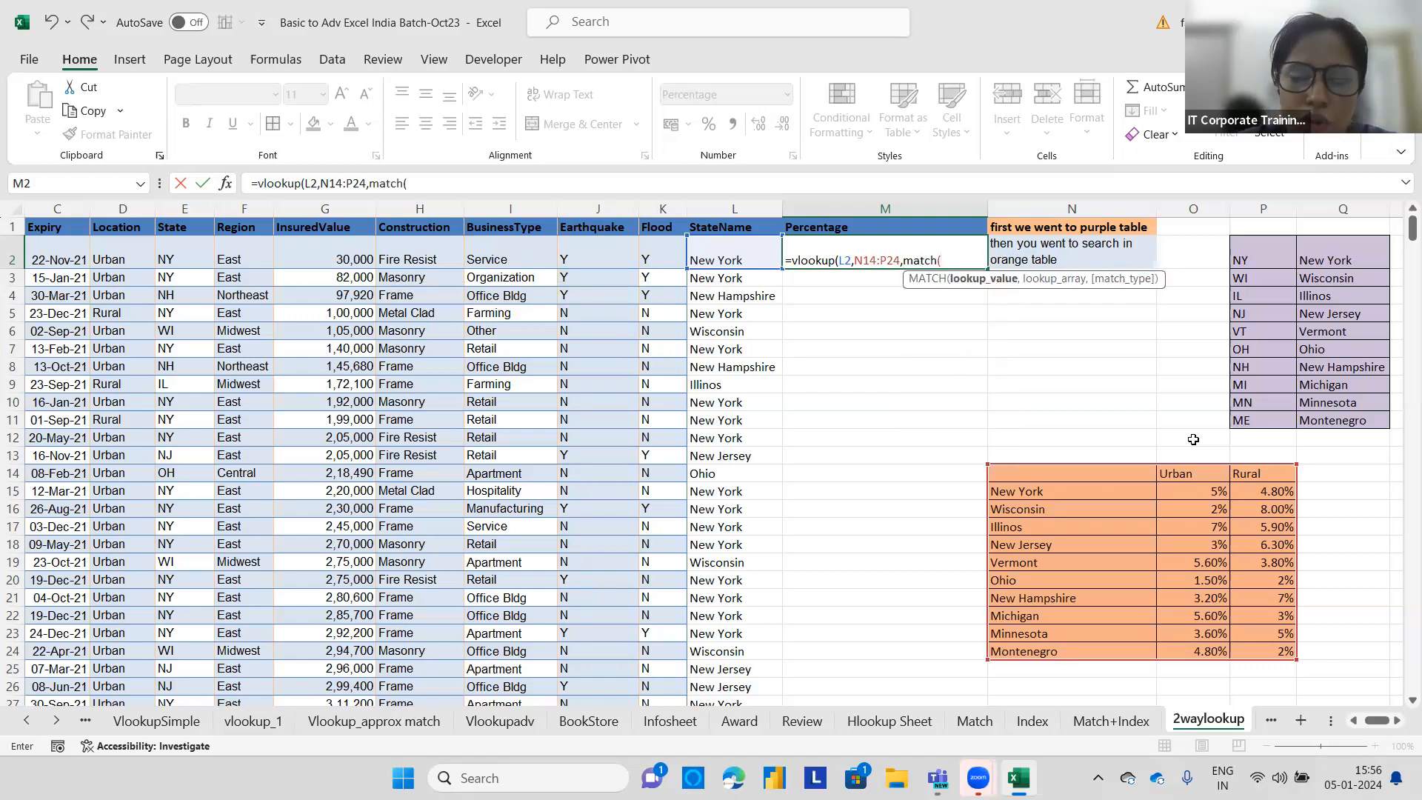
pyautogui.click(140, 253)
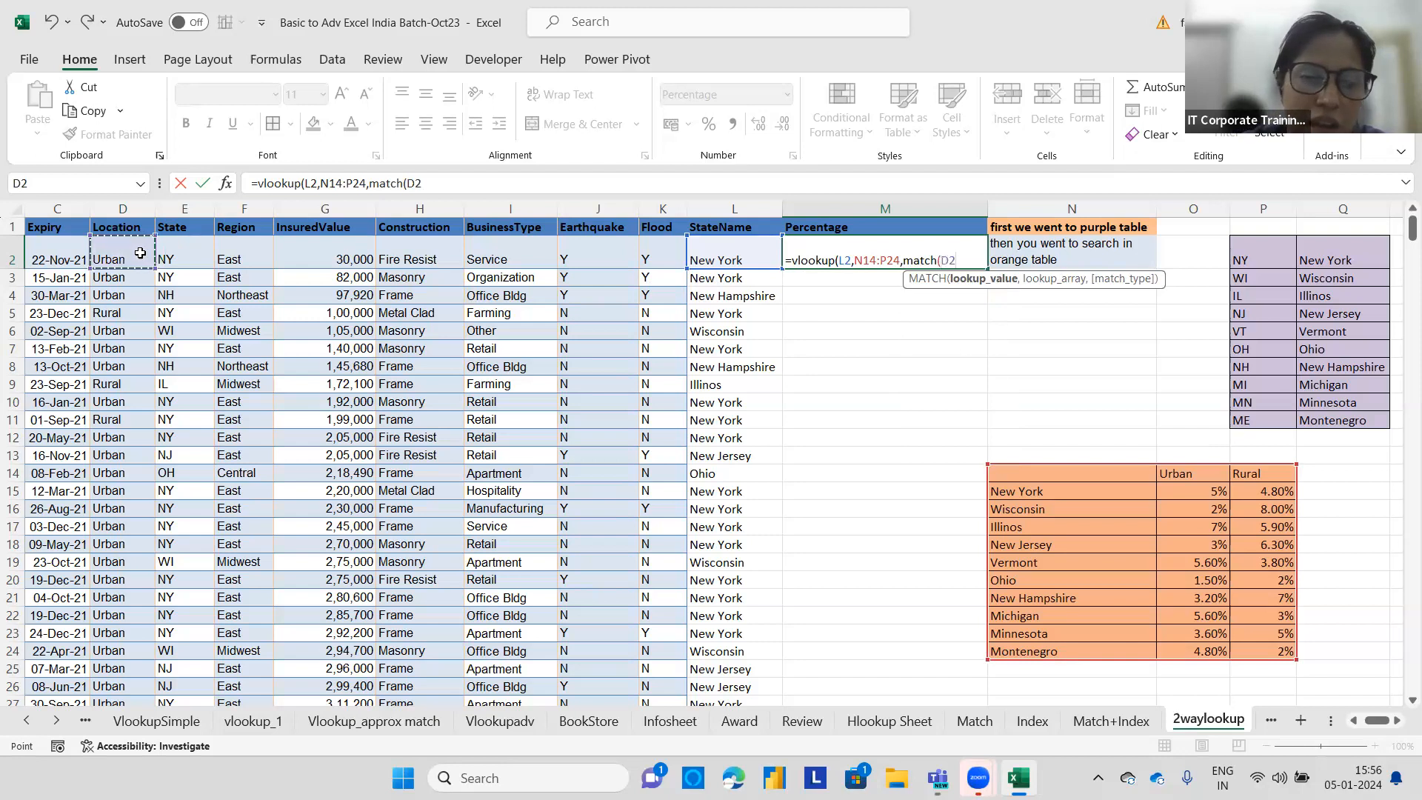
pyautogui.write(',')
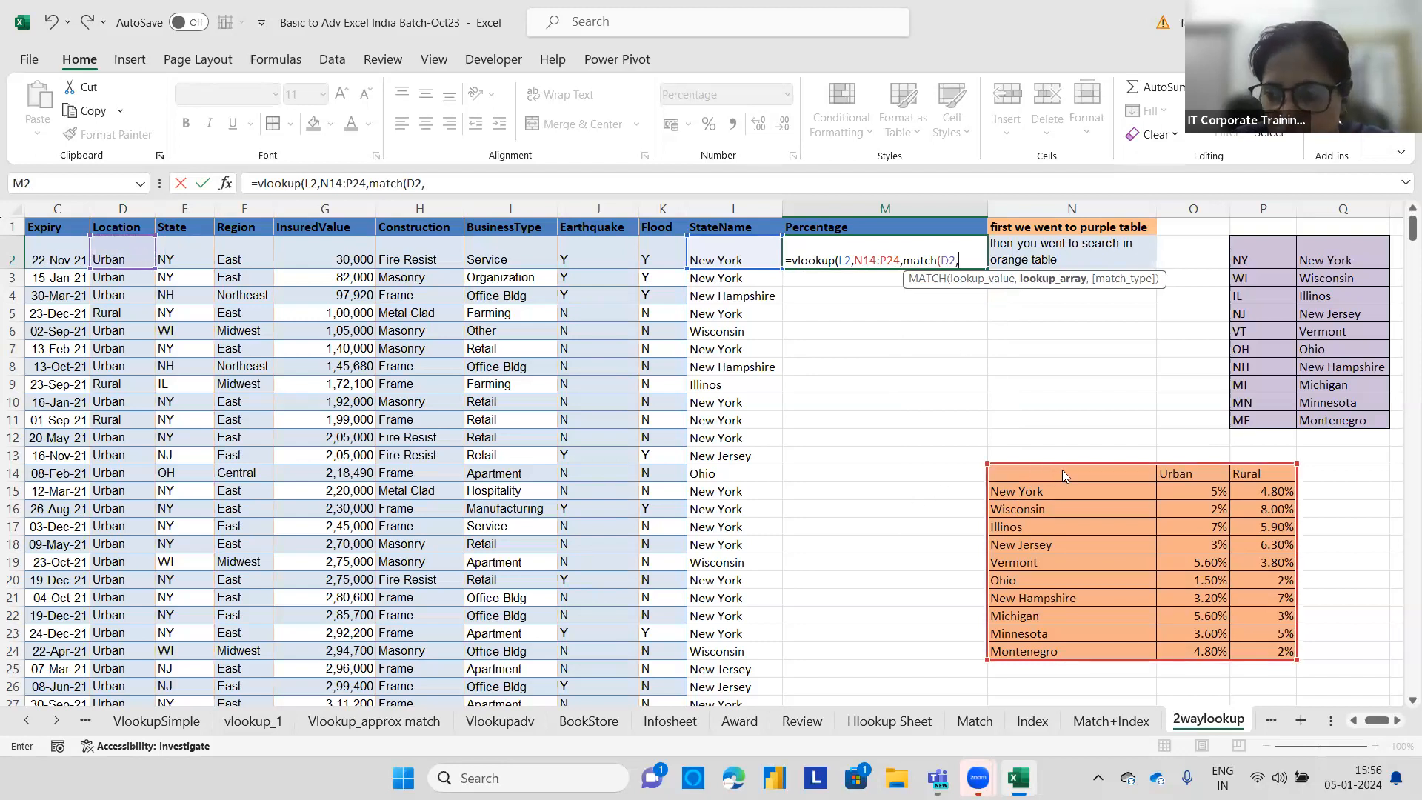
pyautogui.moveTo(1037, 470); pyautogui.dragTo(1259, 471)
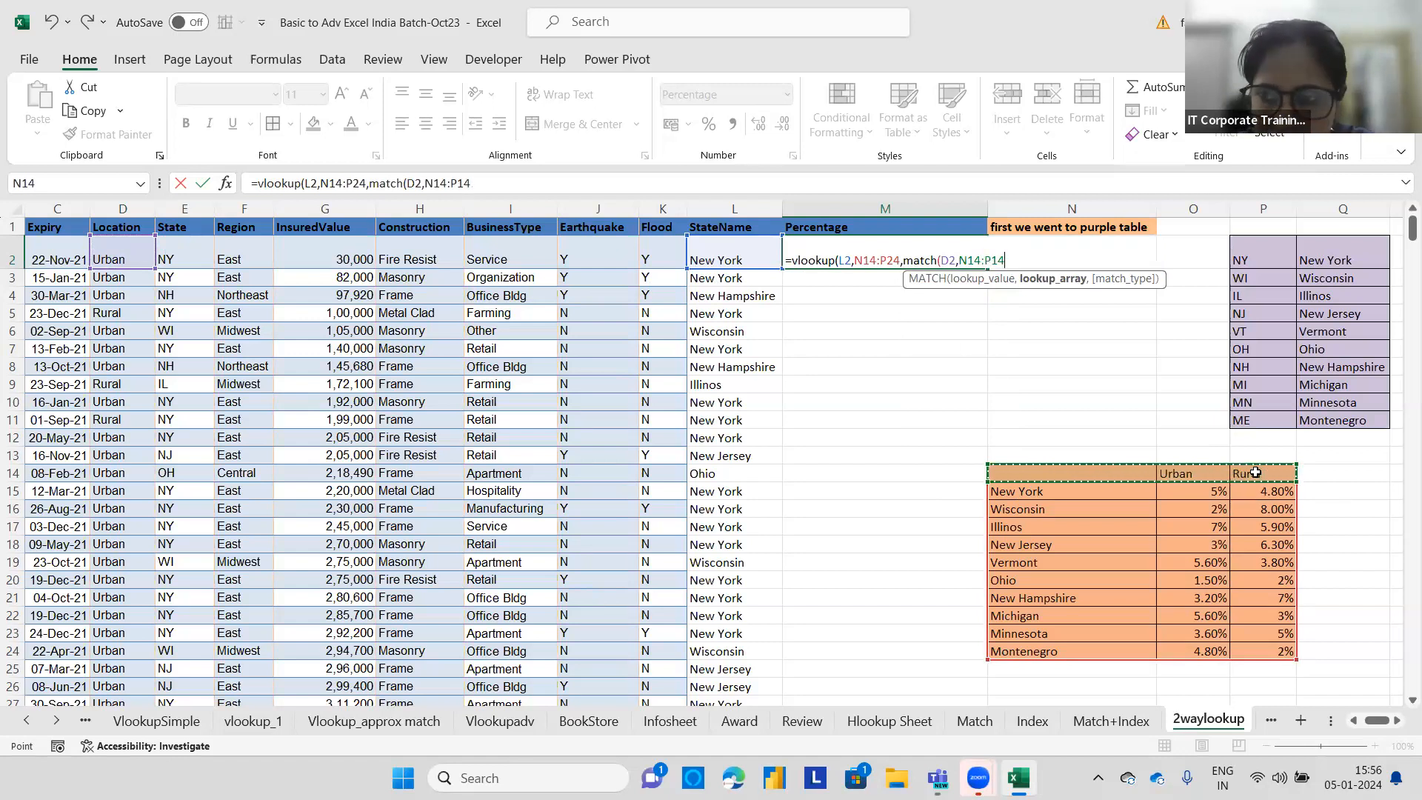
pyautogui.write(',0)')
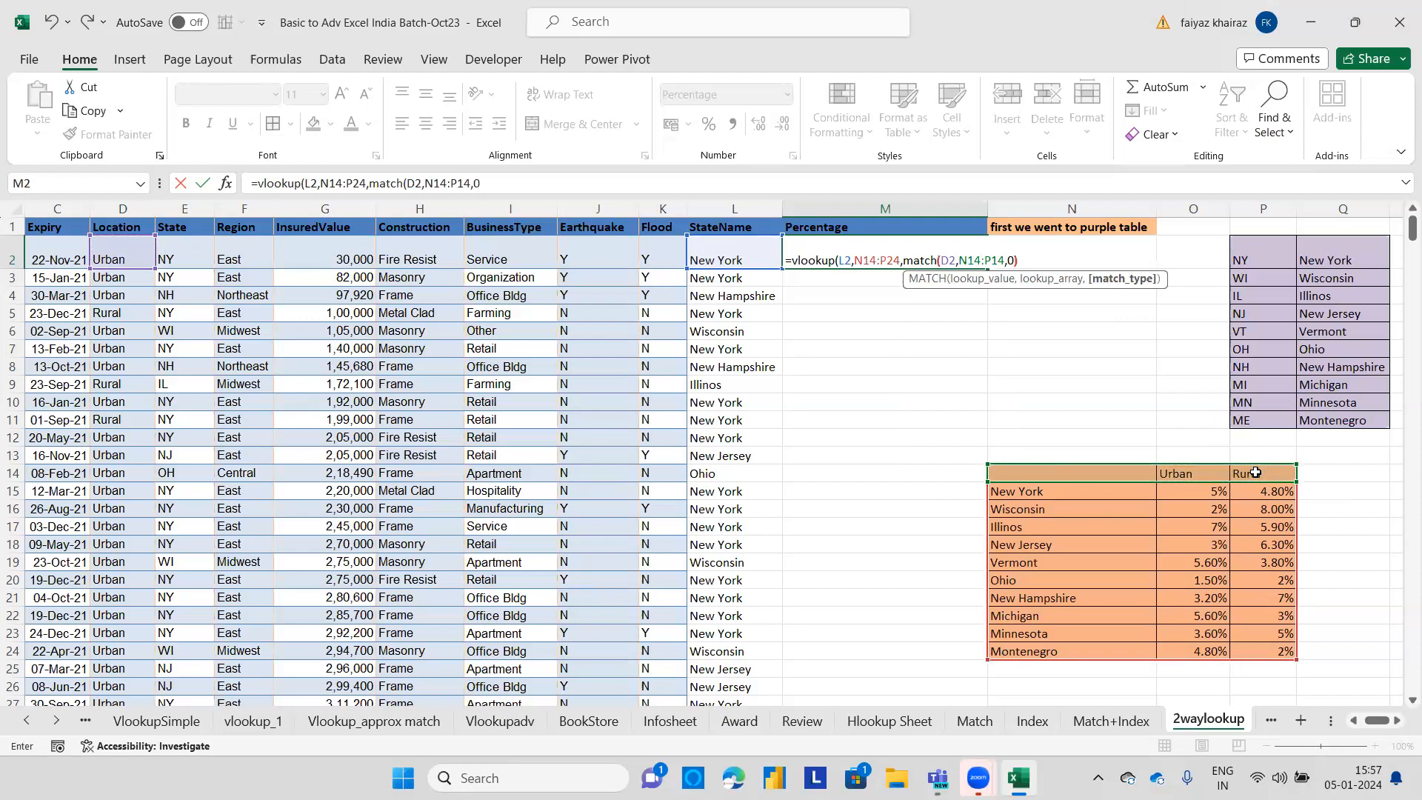
pyautogui.write(',')
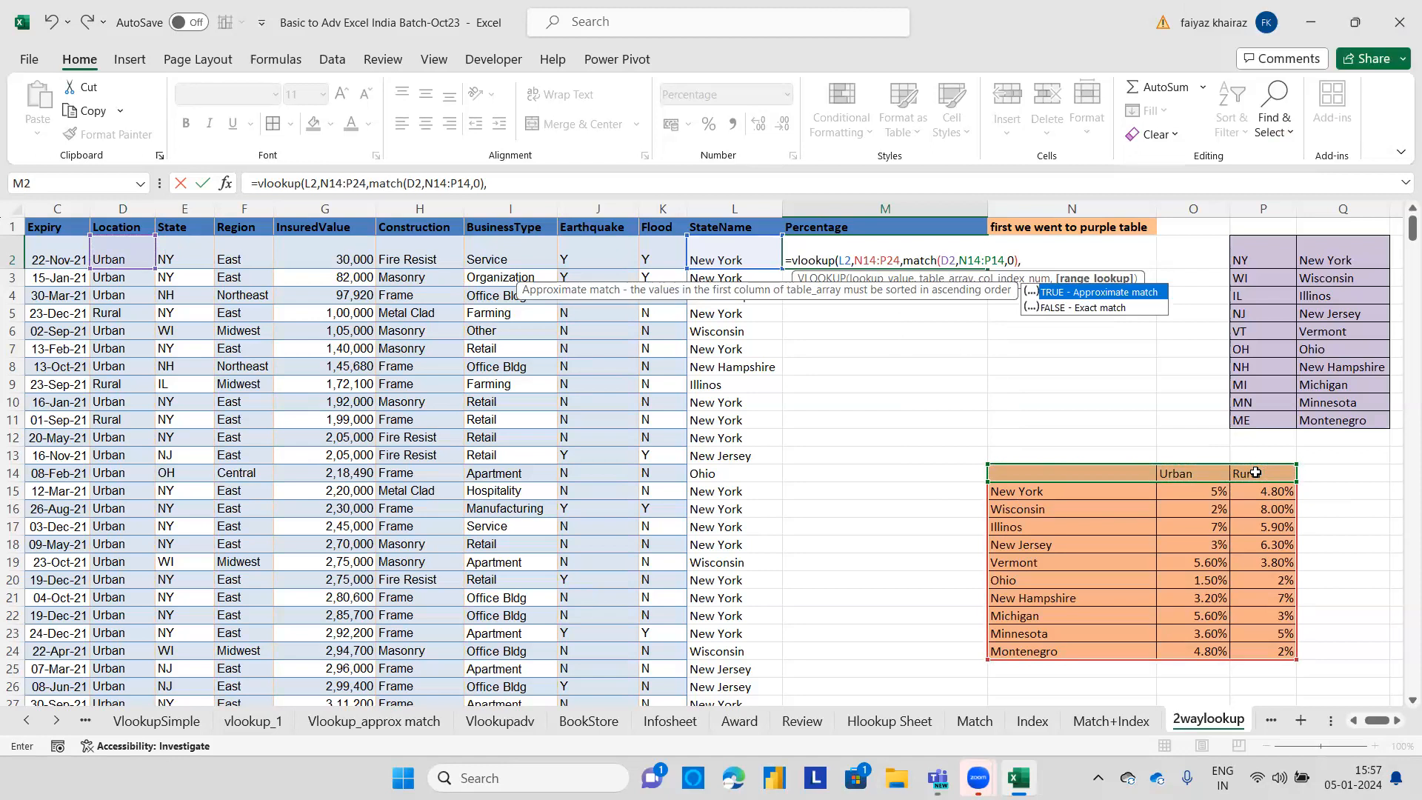
pyautogui.write('0)')
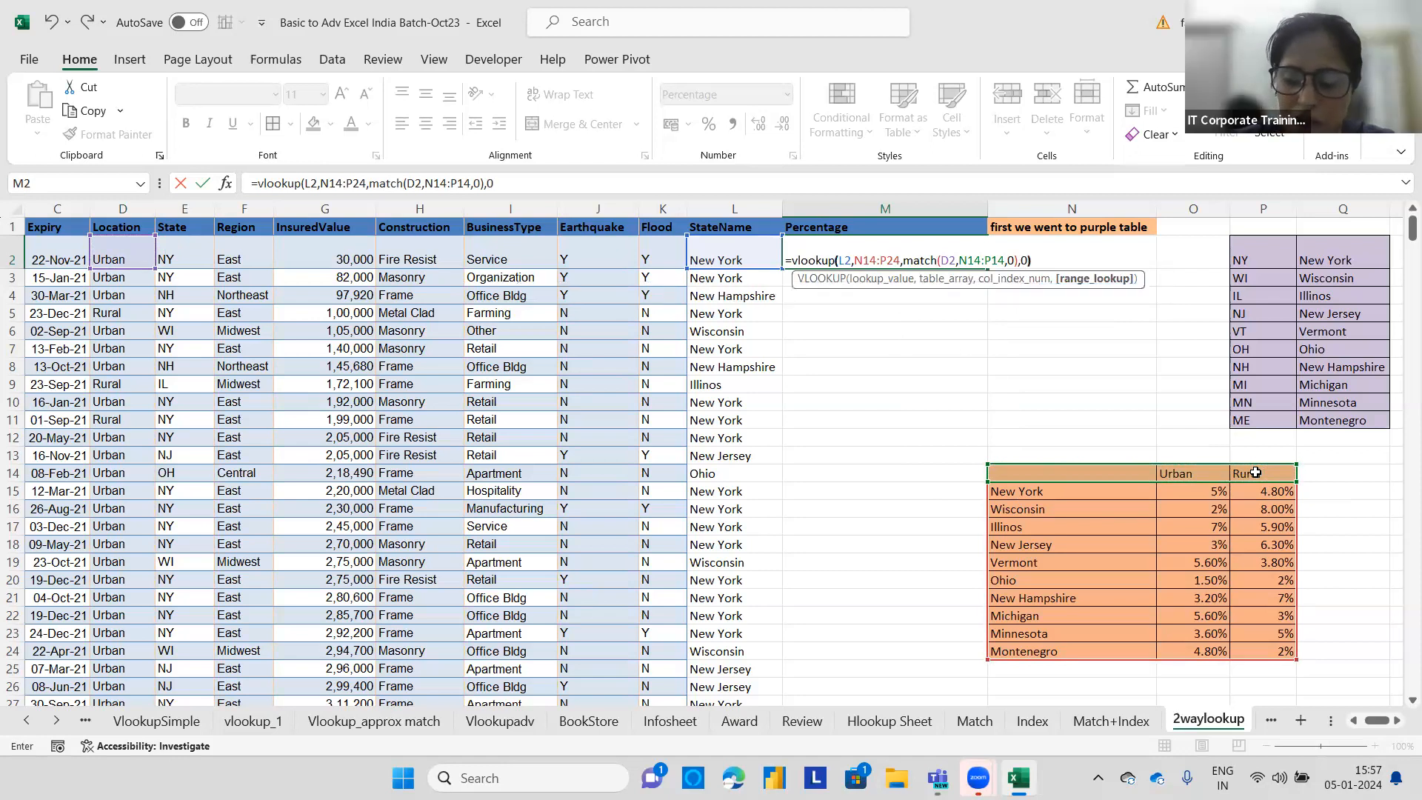
pyautogui.press('Return')
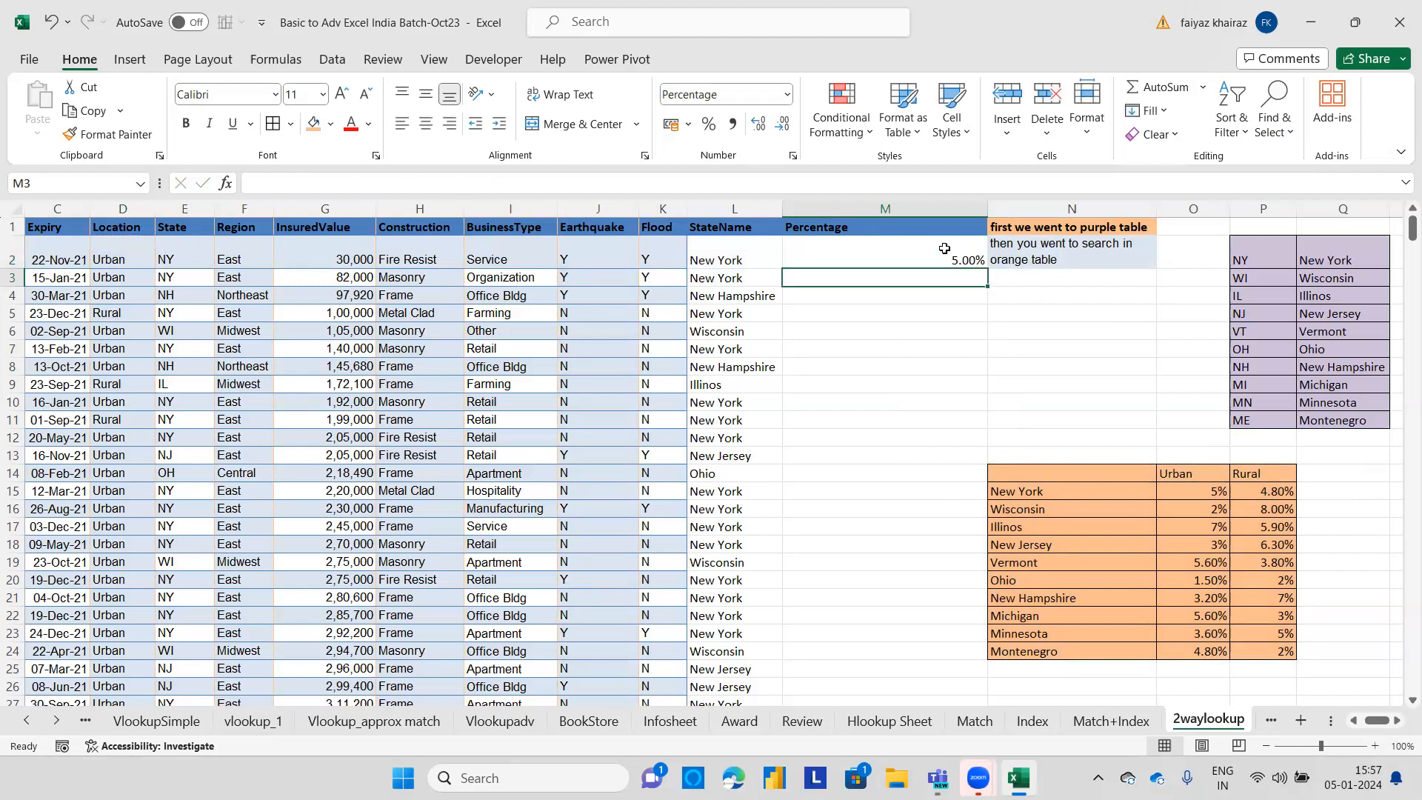
# Make the N14:P14 and N14:P24 ranges absolute in M2's formula and fill it down column M.
pyautogui.click(1201, 491)
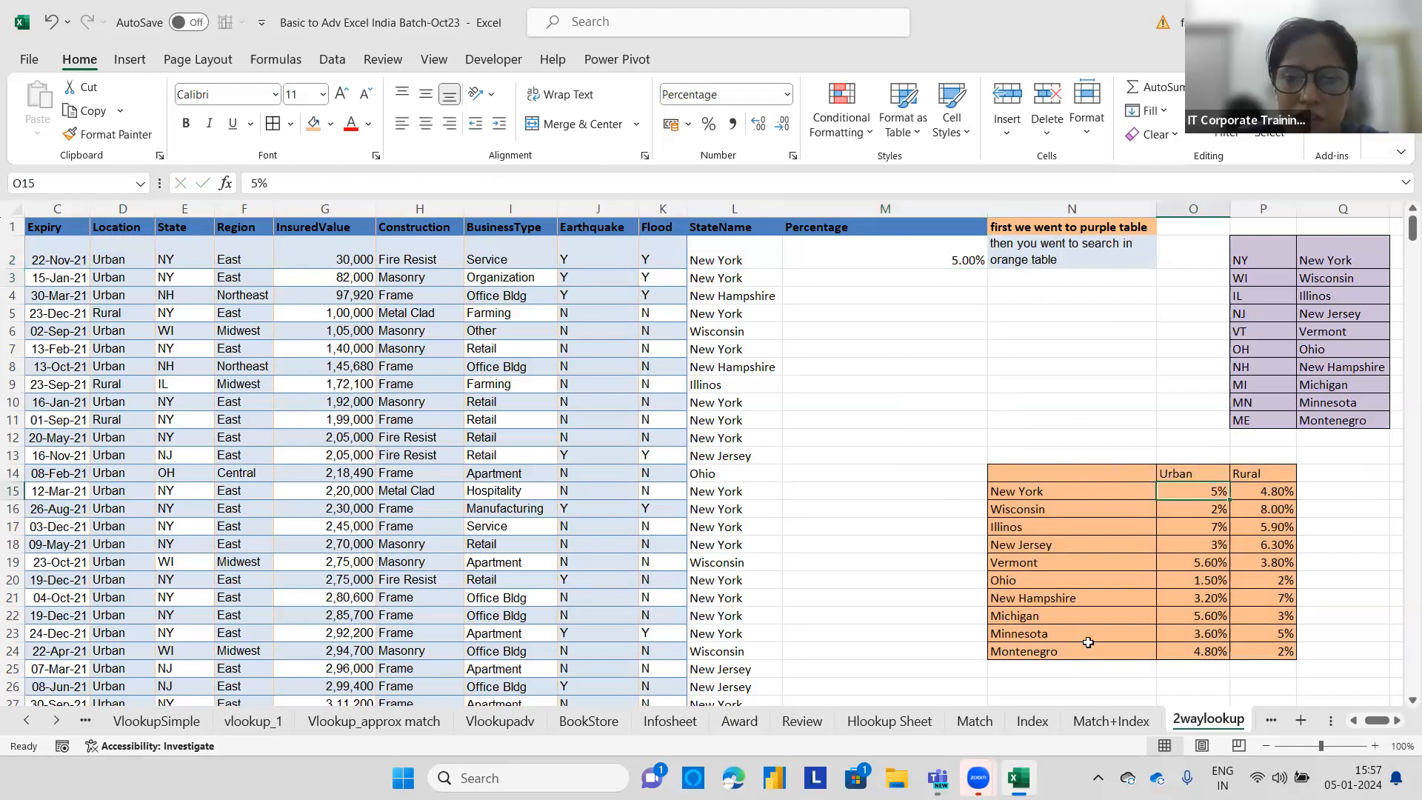
pyautogui.doubleClick(911, 255)
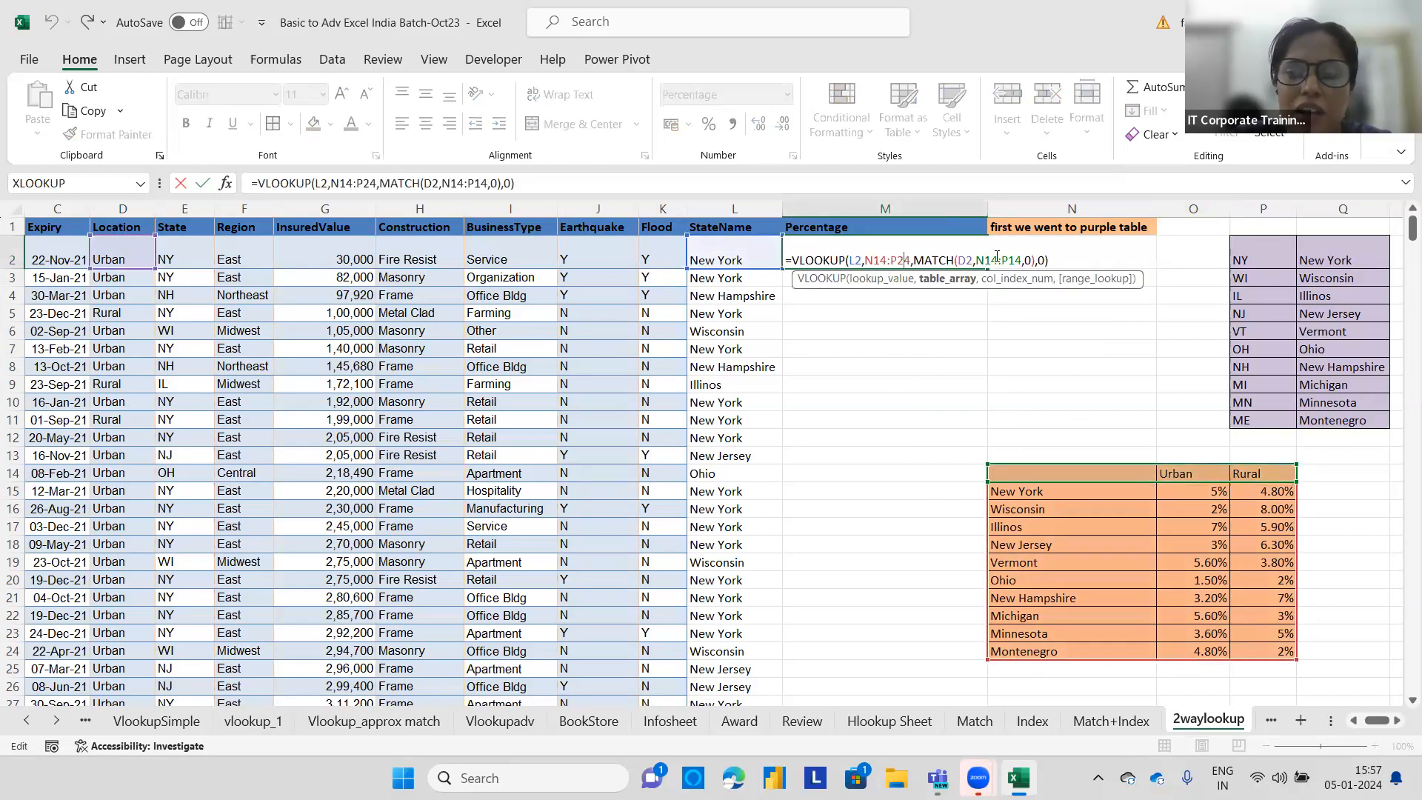
pyautogui.moveTo(1022, 261); pyautogui.dragTo(979, 259)
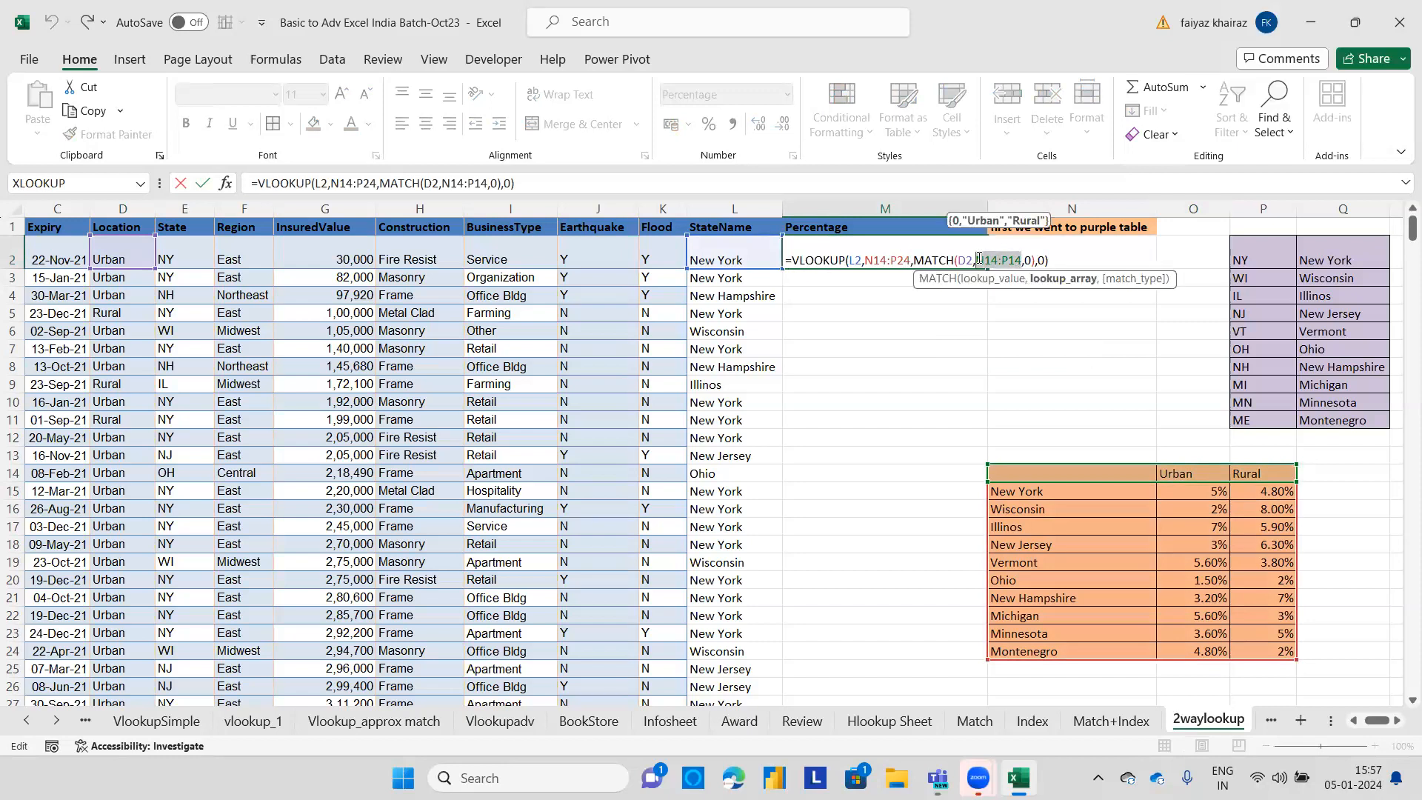
pyautogui.press('F4')
pyautogui.moveTo(912, 260); pyautogui.dragTo(868, 259)
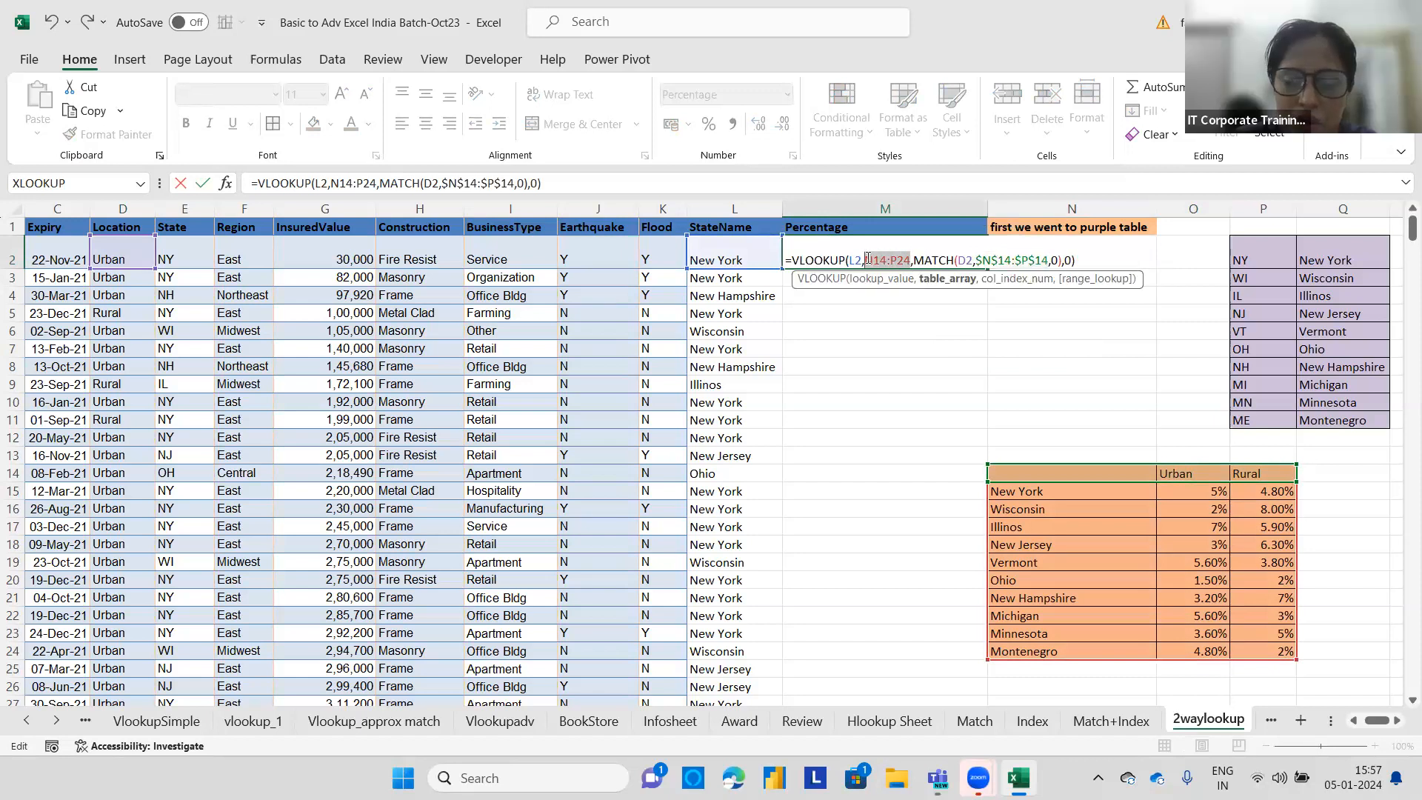
pyautogui.press('F4')
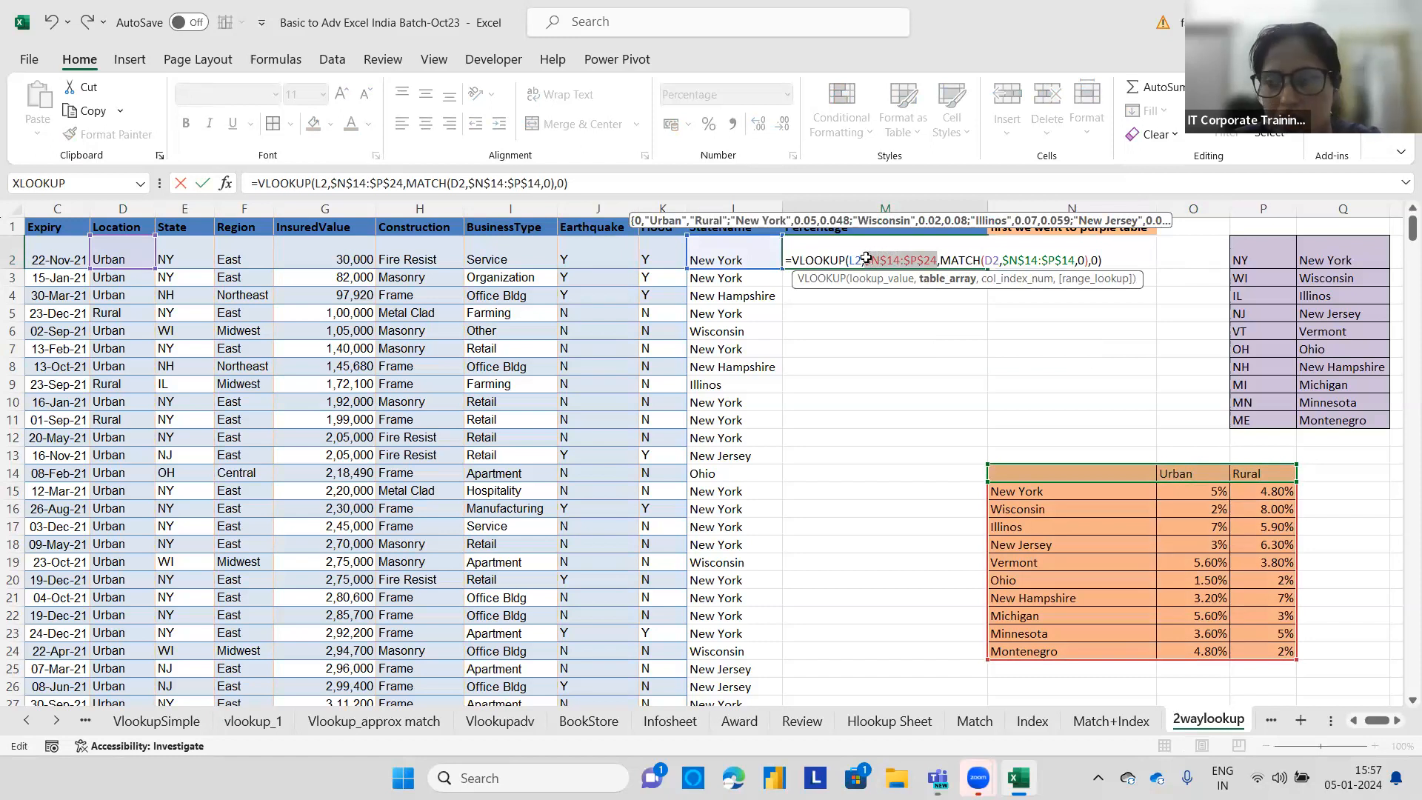
pyautogui.hotkey('ctrl', 'Return')
pyautogui.doubleClick(986, 268)
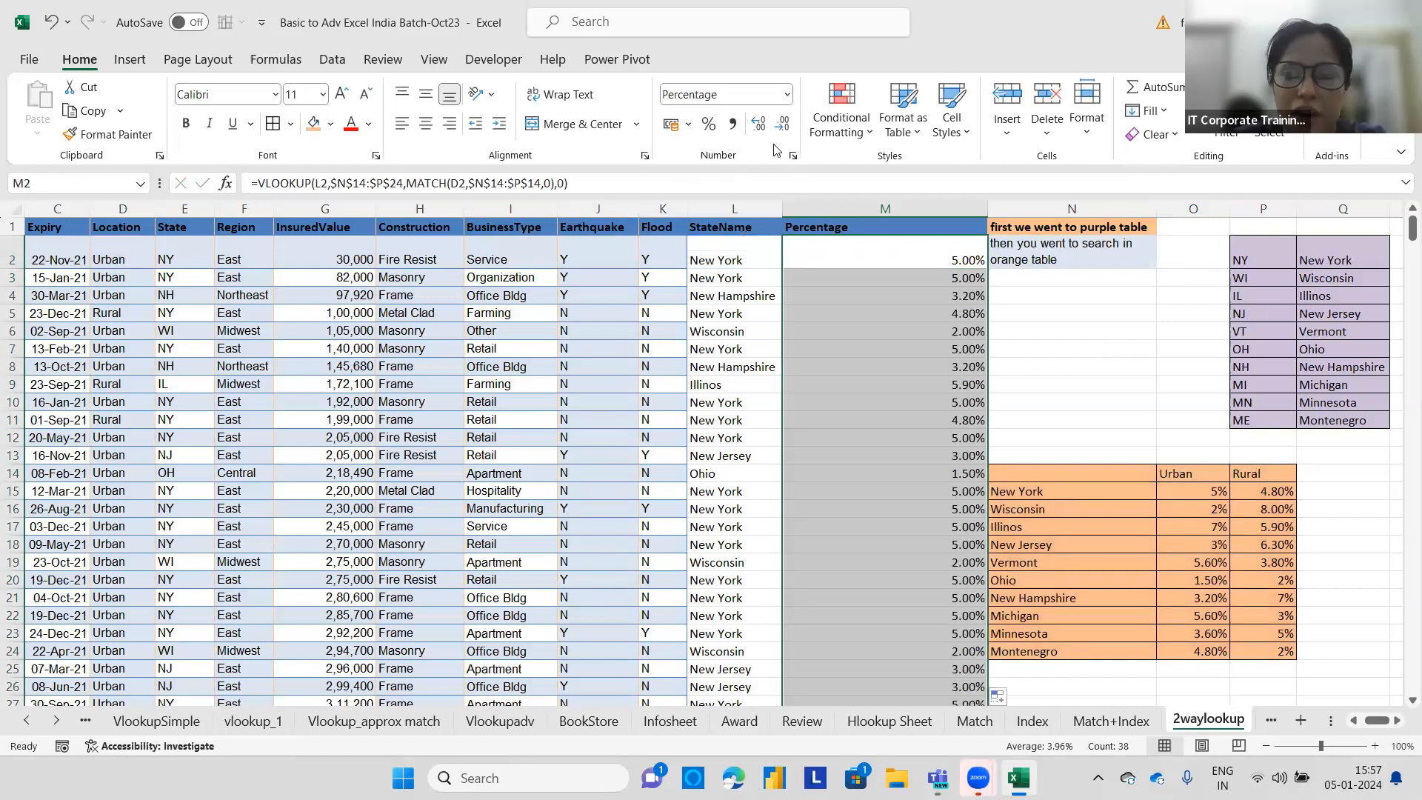
# Try increasing and decreasing the decimal places of the column M percentages.
pyautogui.click(756, 124)
pyautogui.click(780, 125)
pyautogui.click(781, 124)
pyautogui.click(782, 124)
pyautogui.click(757, 124)
pyautogui.click(757, 124)
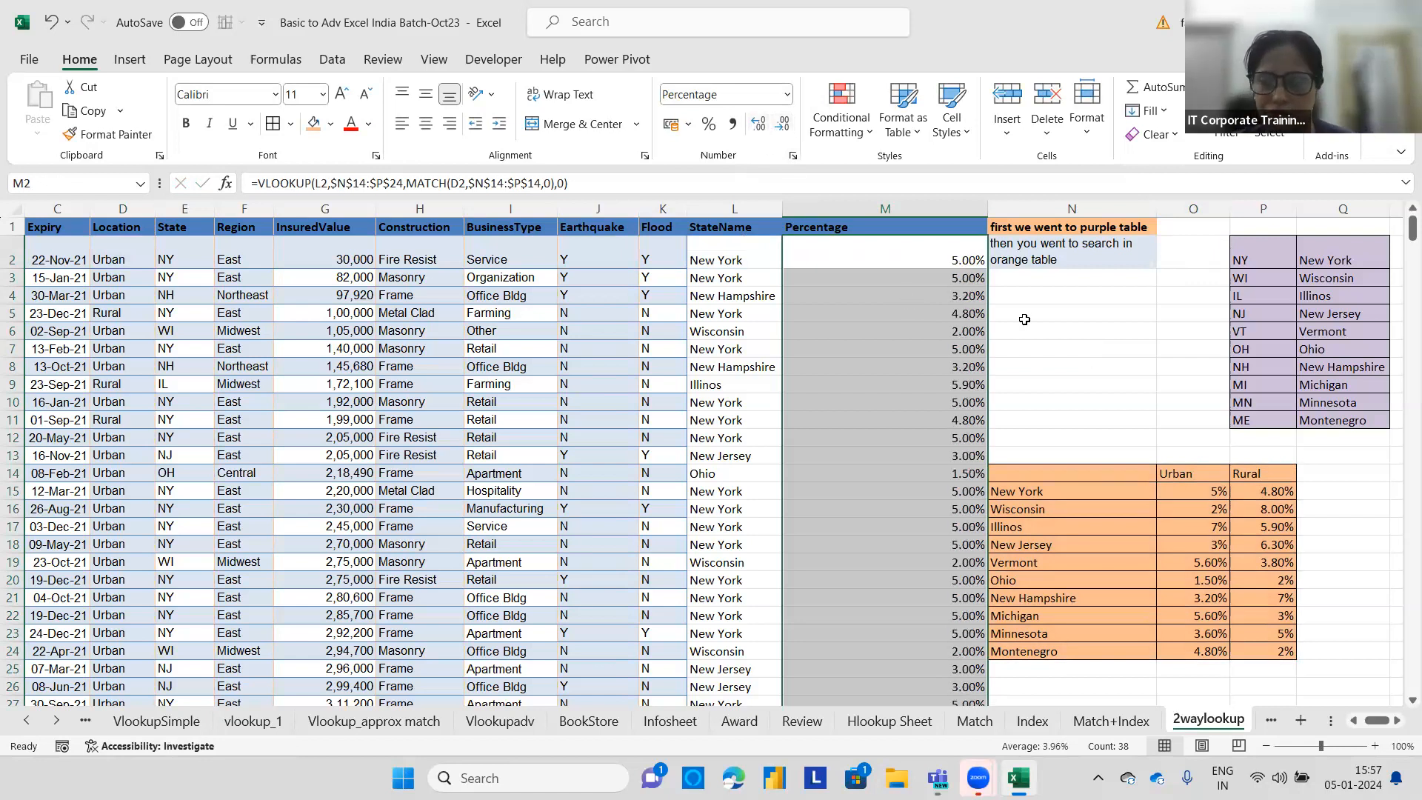
# Check row 5's percentage against its location, state and the orange table's rate.
pyautogui.click(1059, 317)
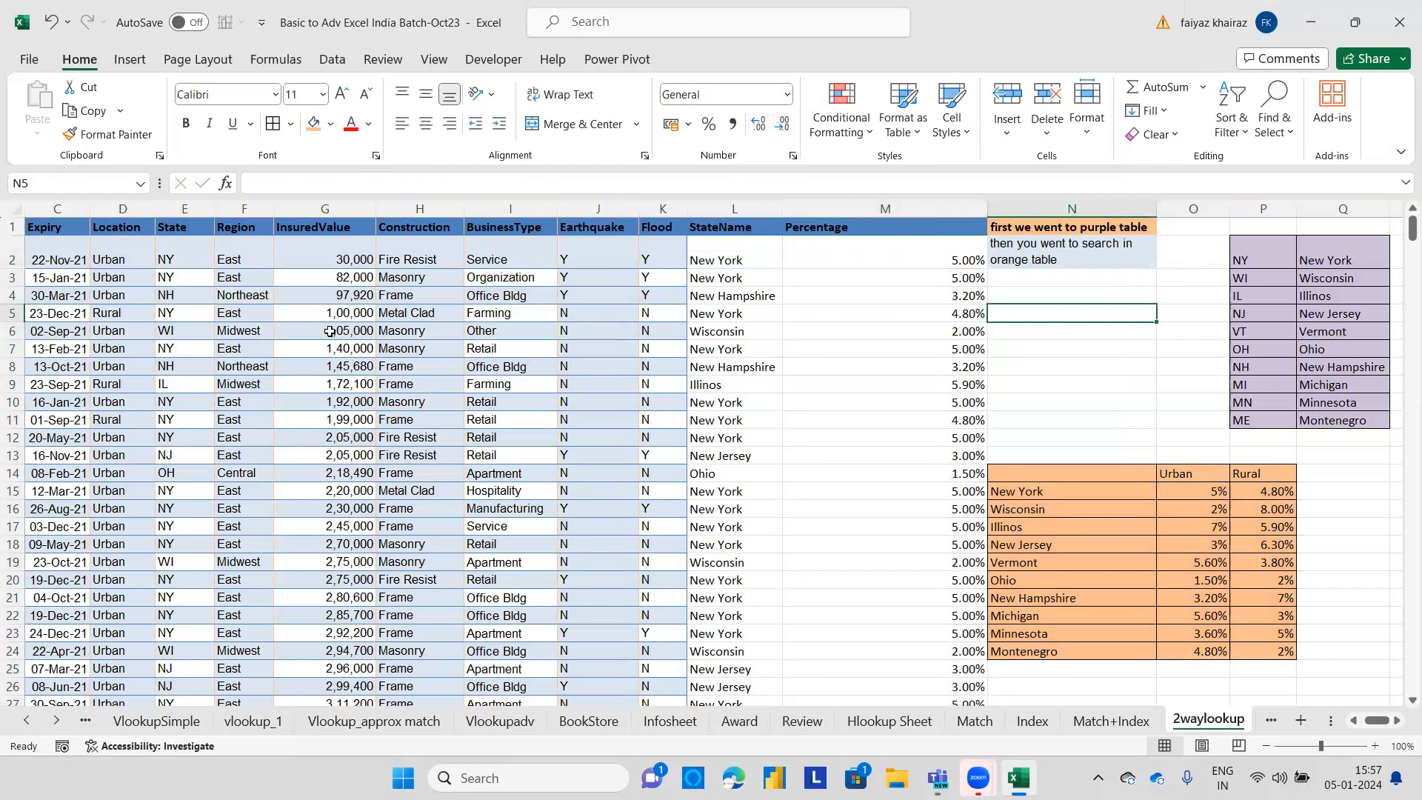
pyautogui.click(127, 314)
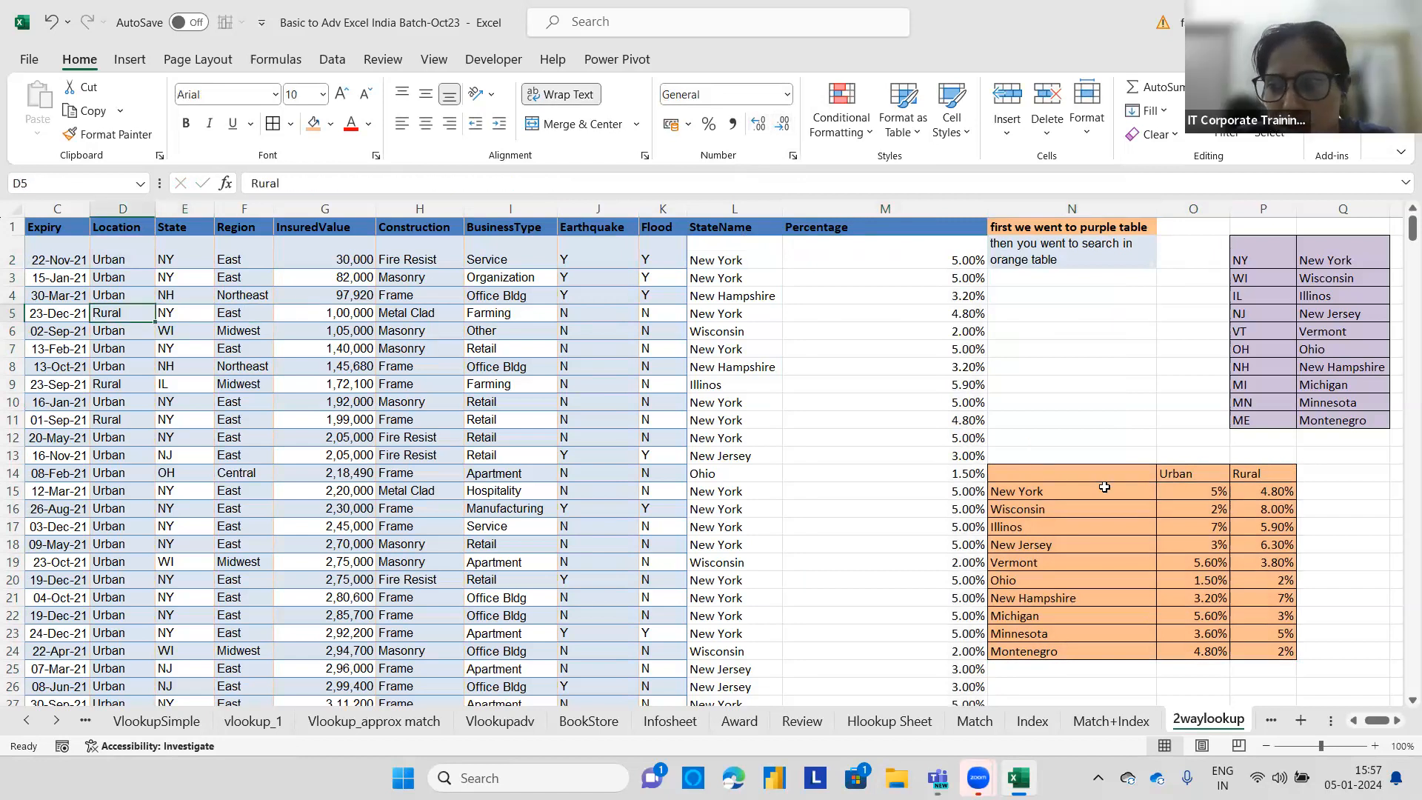
pyautogui.click(1272, 493)
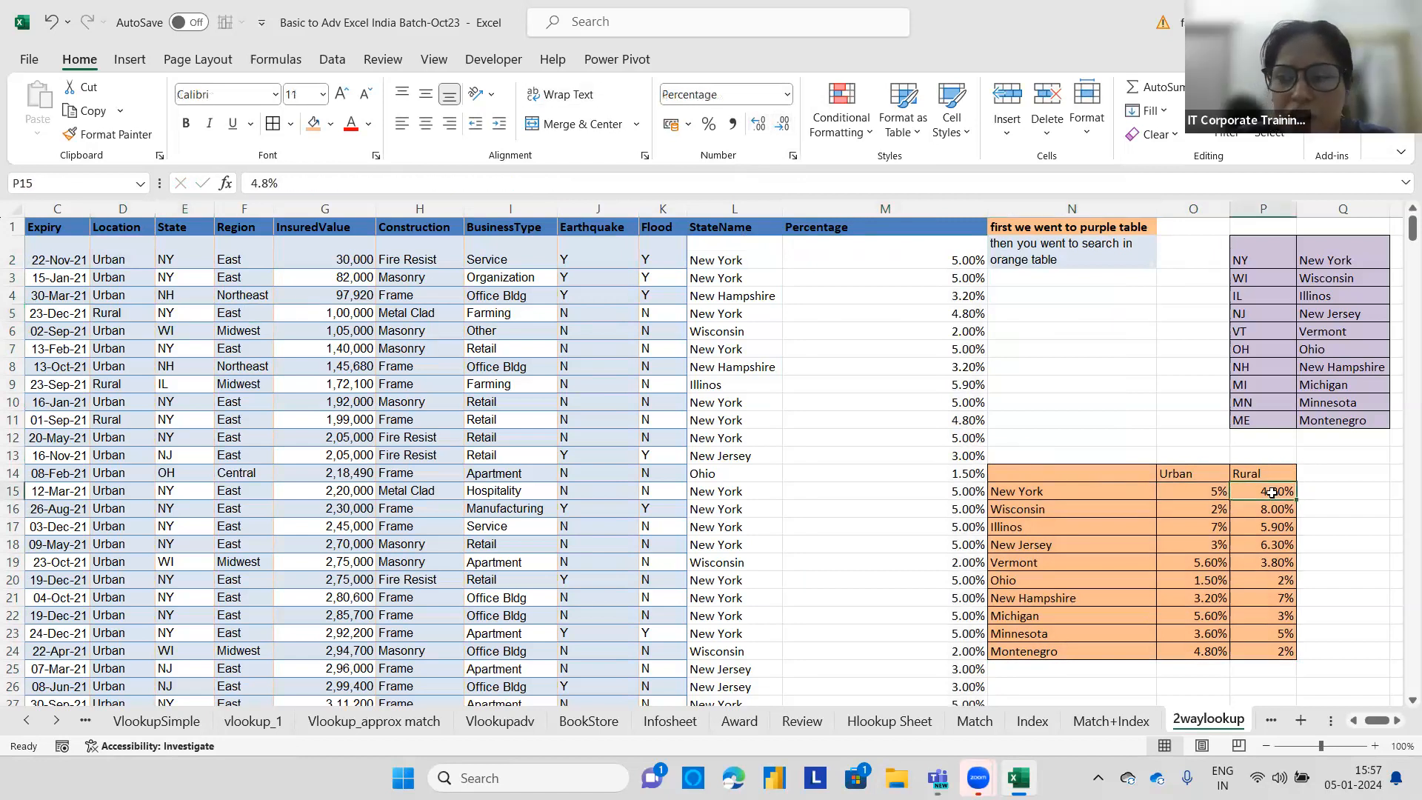
pyautogui.click(959, 315)
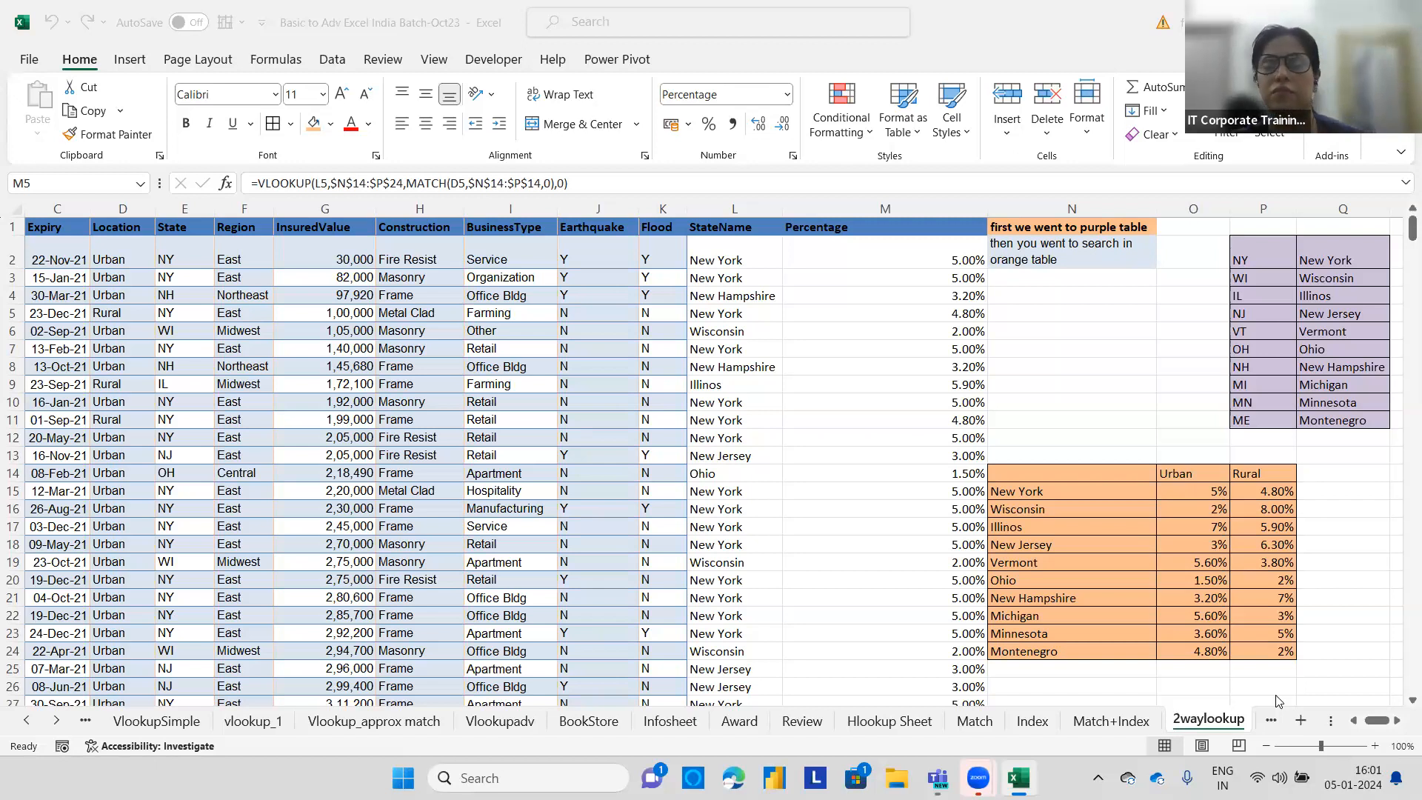
pyautogui.click(1009, 434)
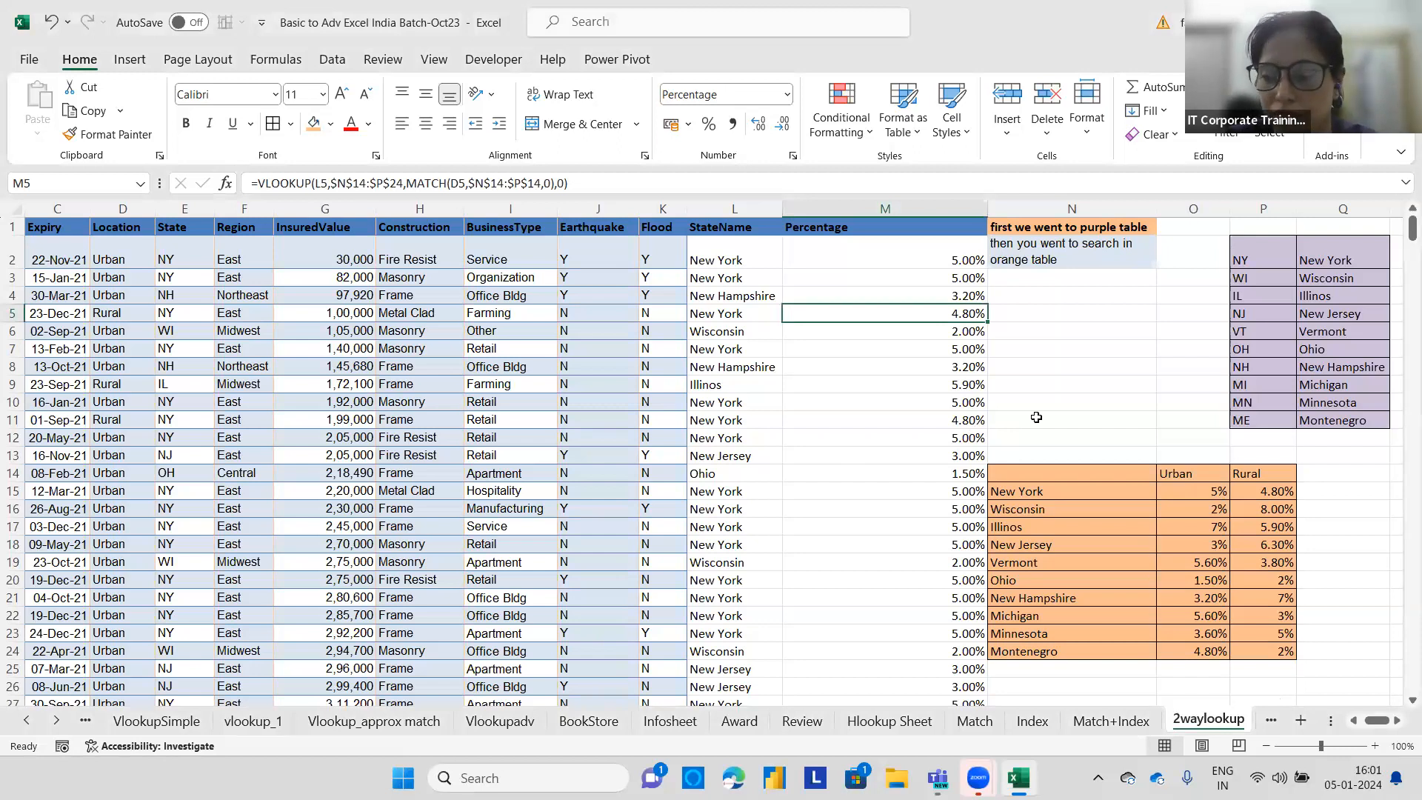
# Browse back through the workbook's sheets to open the Sample Superstore sheet.
pyautogui.click(1271, 721)
pyautogui.click(1270, 722)
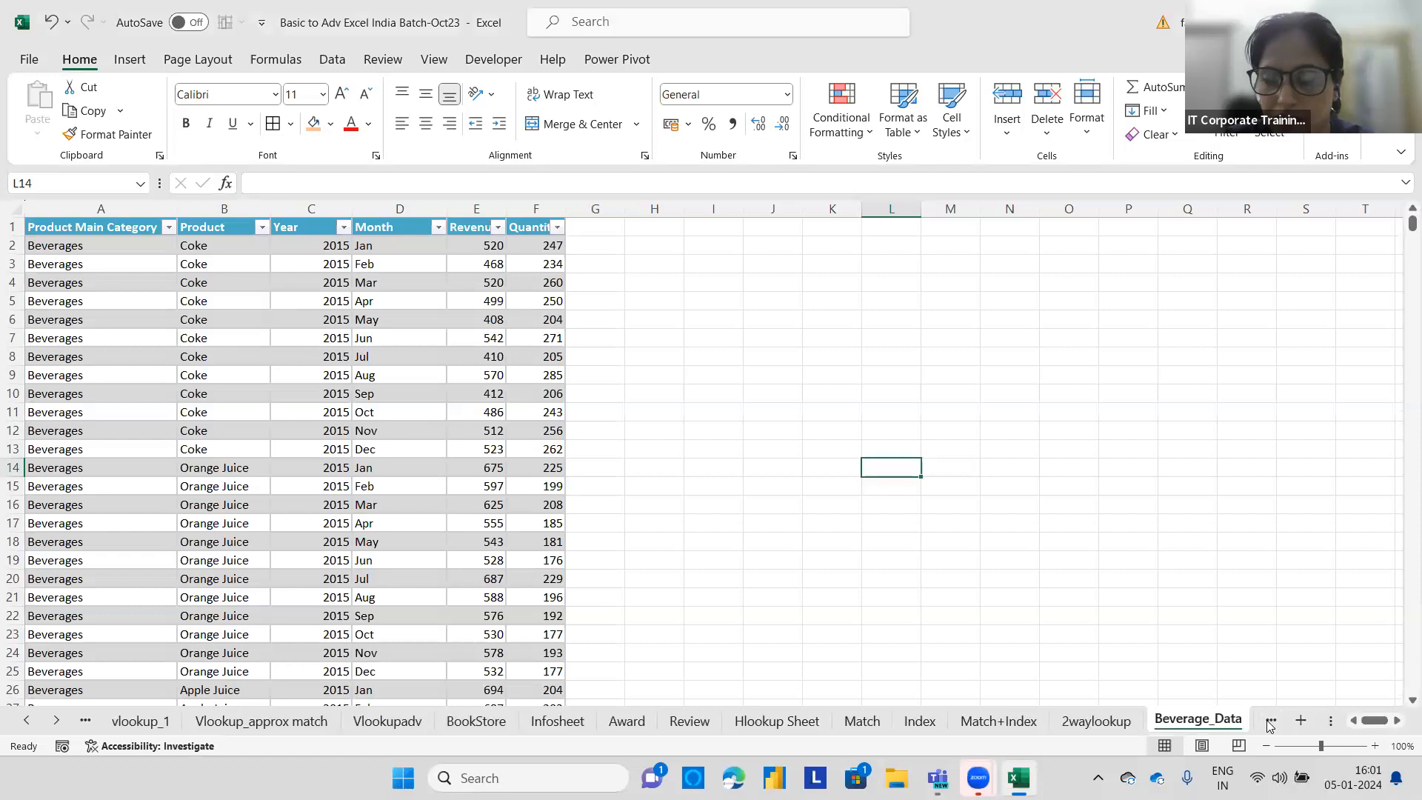
pyautogui.click(1096, 720)
pyautogui.hotkey('ctrl', 'pageup')
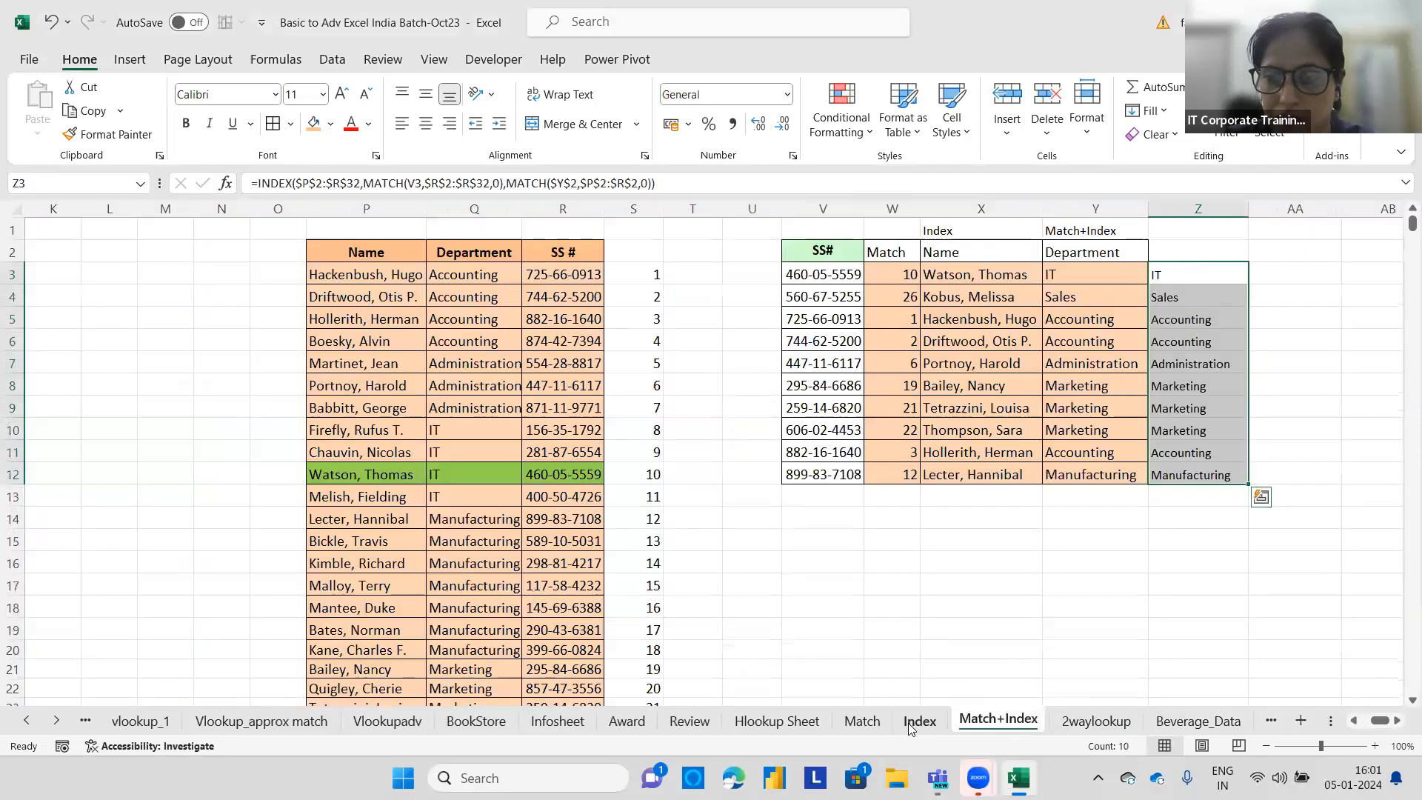
pyautogui.hotkey('ctrl', 'pageup')
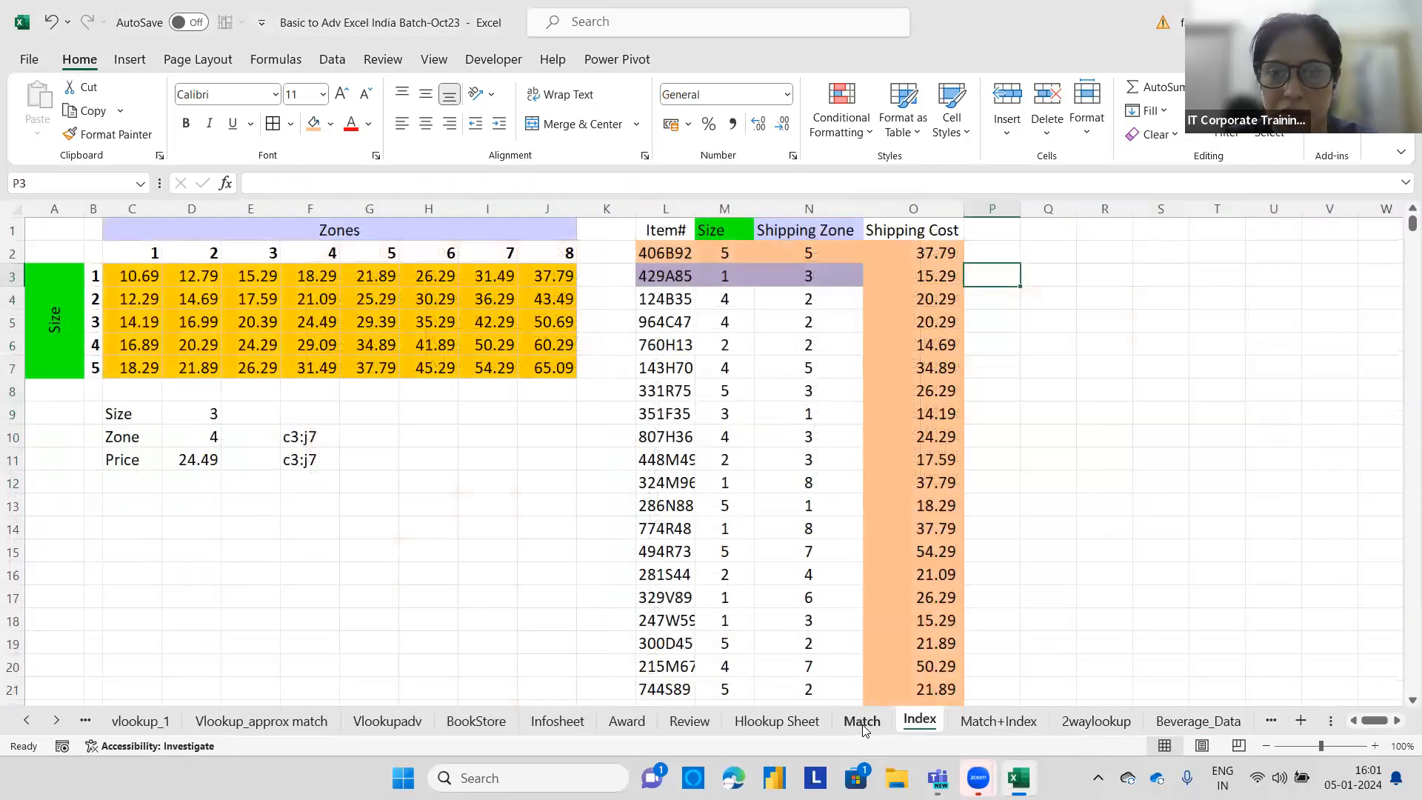
pyautogui.hotkey('ctrl', 'pageup')
pyautogui.hotkey('ctrl', 'pageup')
pyautogui.hotkey('ctrl', 'pageup')
pyautogui.hotkey('ctrl', 'pageup')
pyautogui.hotkey('ctrl', 'pageup')
pyautogui.hotkey('ctrl', 'pageup')
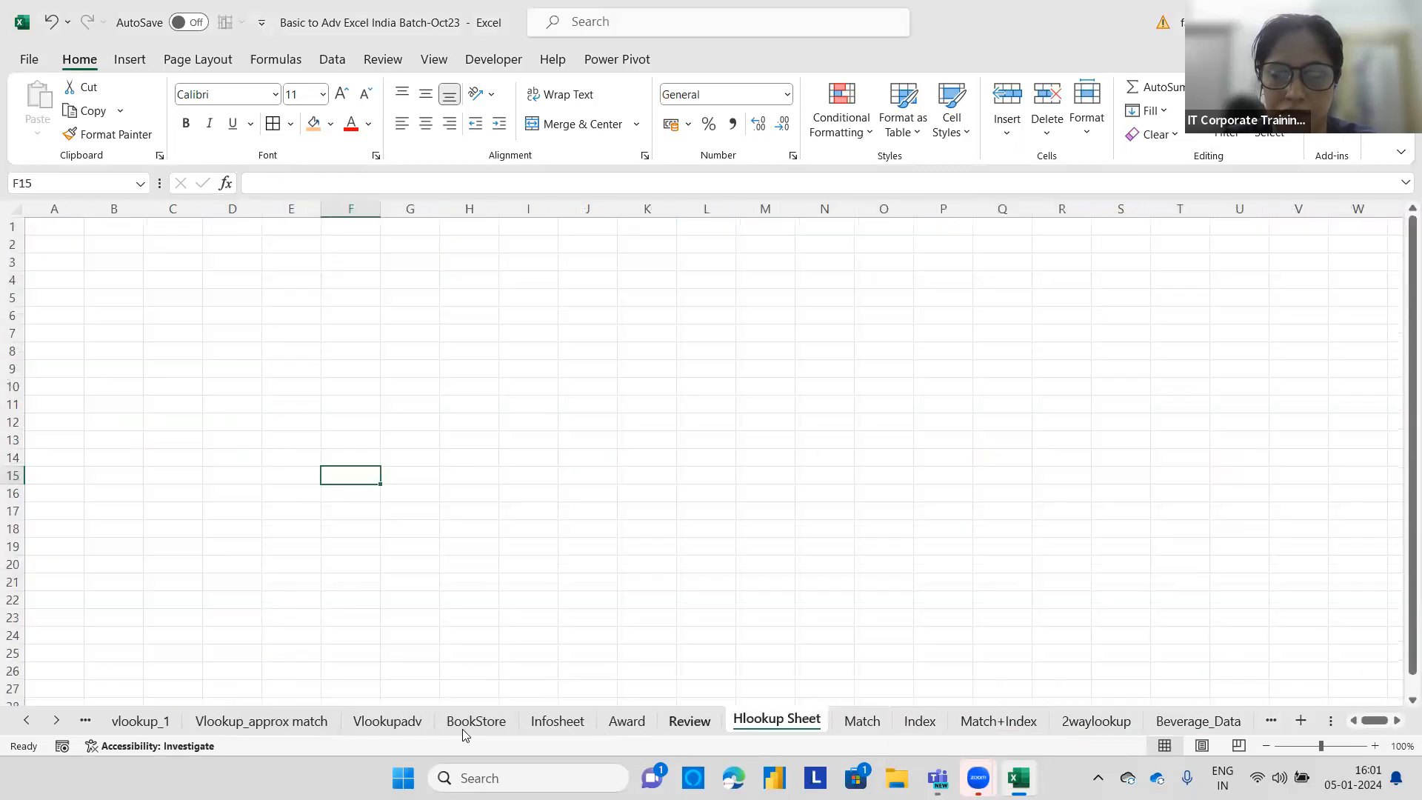
pyautogui.hotkey('ctrl', 'pageup')
pyautogui.hotkey('ctrl', 'pageup')
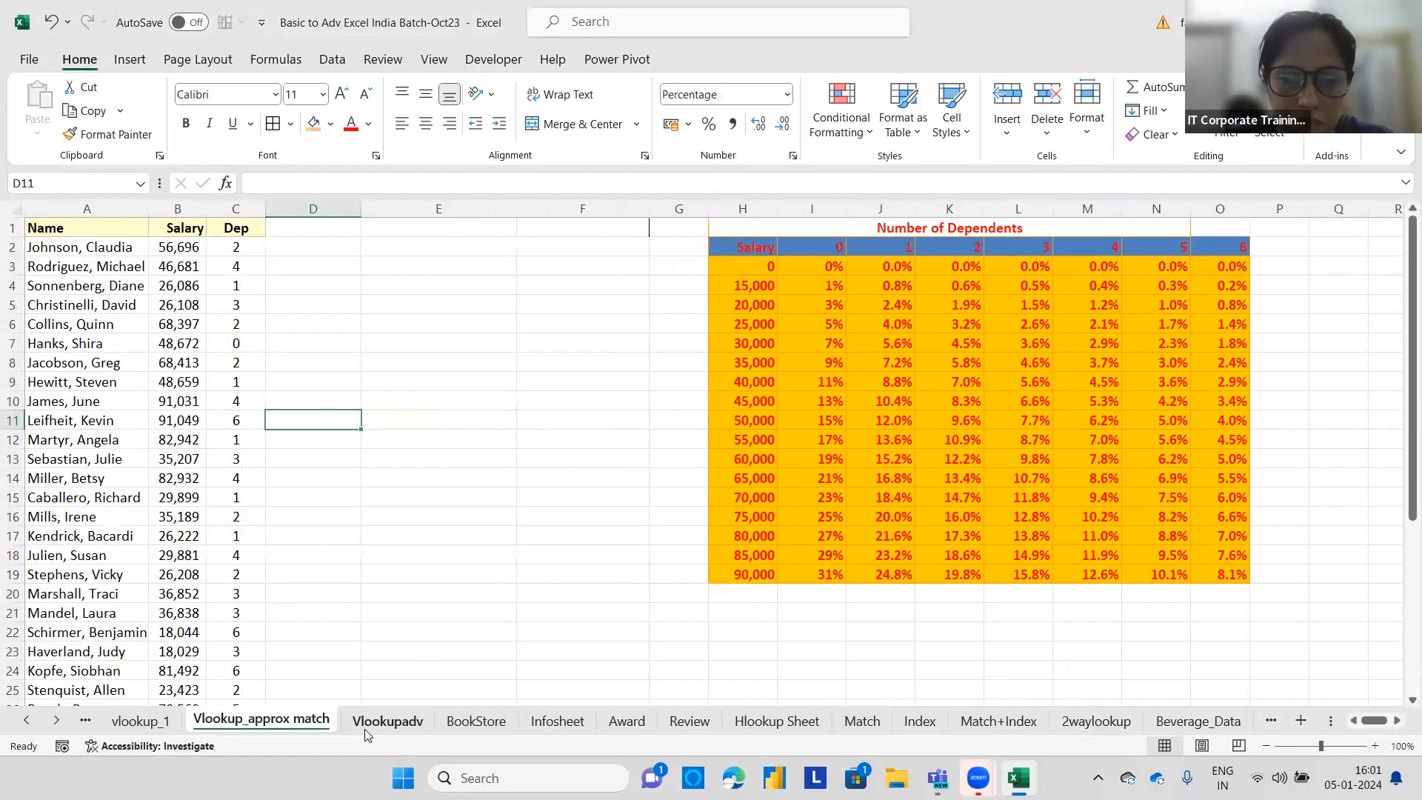
pyautogui.click(368, 730)
pyautogui.click(27, 722)
pyautogui.click(27, 722)
pyautogui.click(27, 722)
pyautogui.click(27, 722)
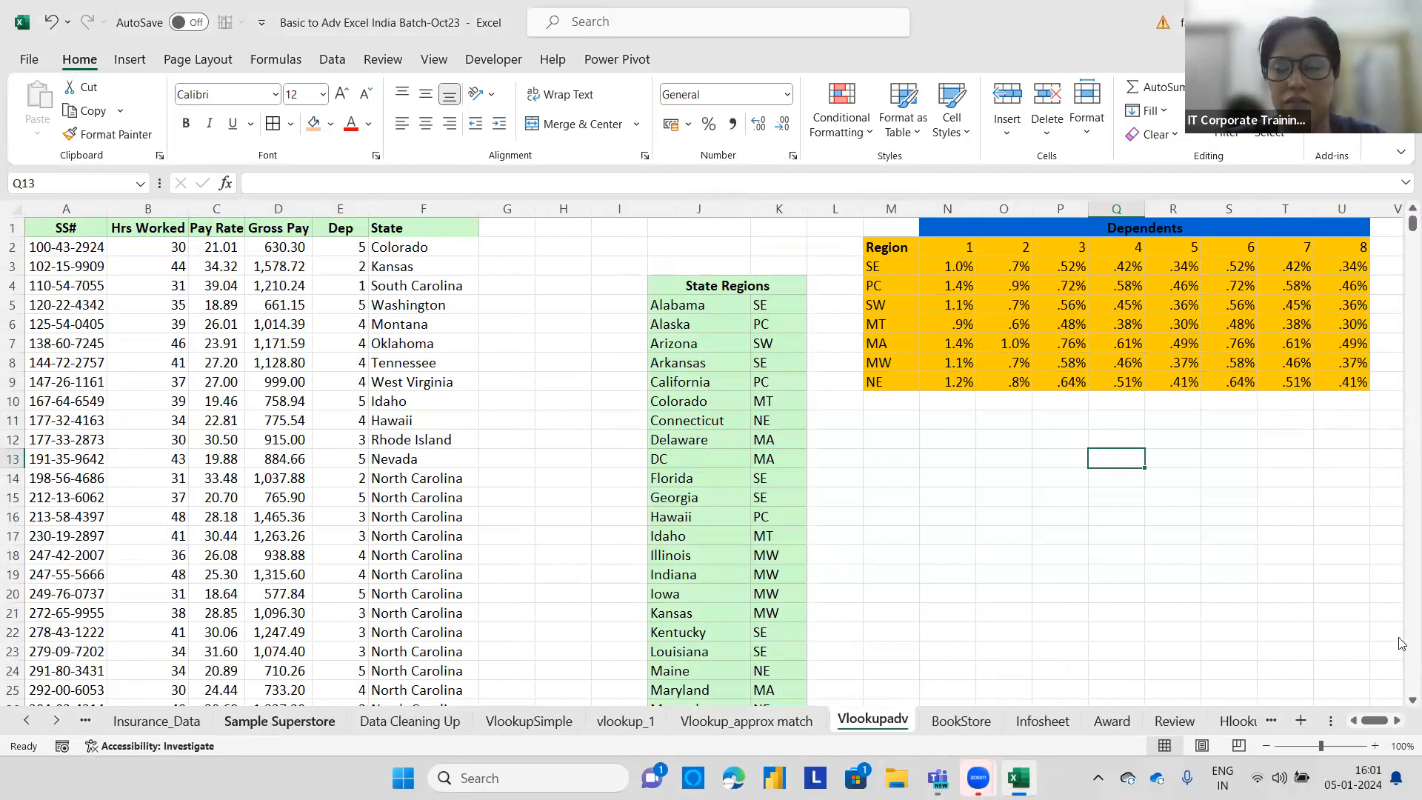
pyautogui.click(262, 724)
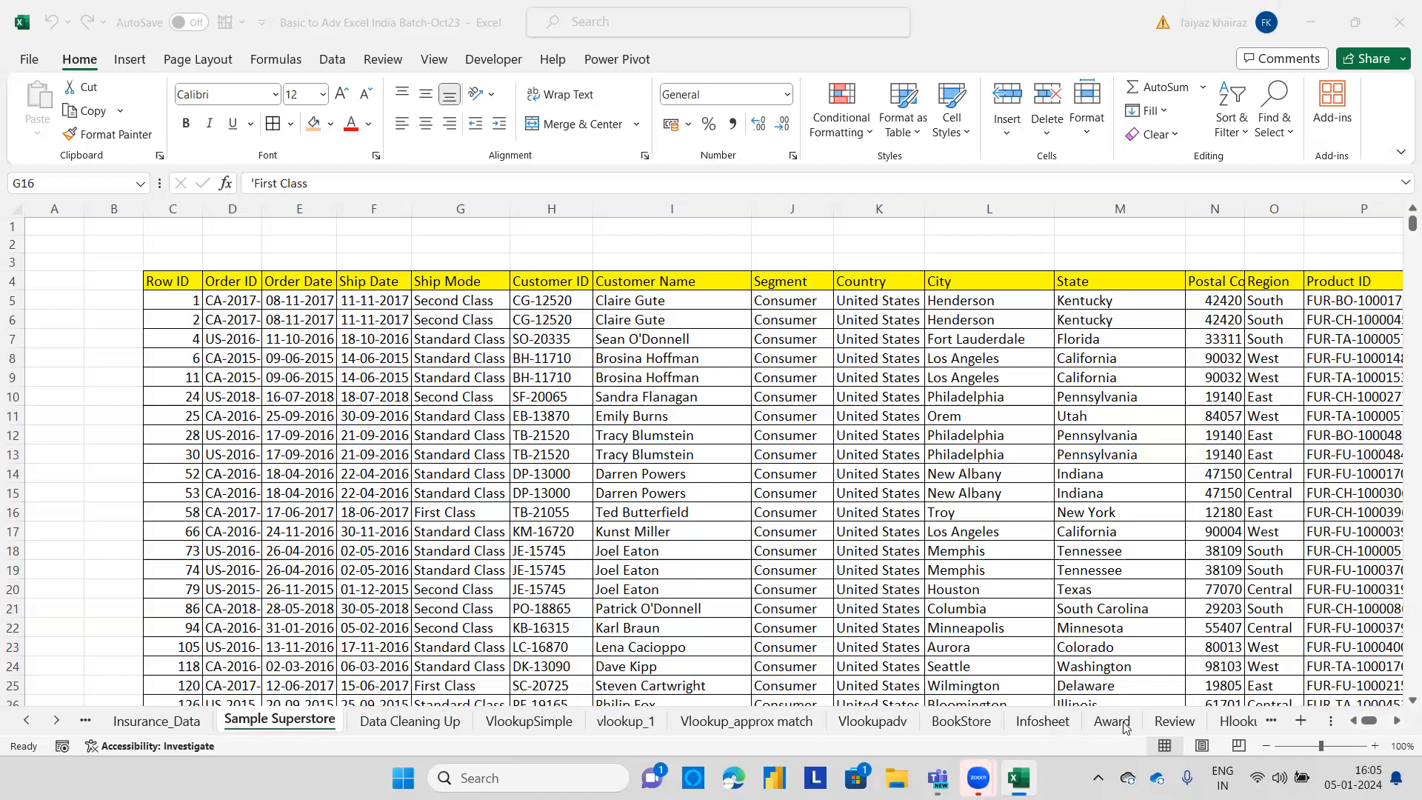
# Return to the Match+Index sheet and examine the INDEX and MATCH formula in cell Z3.
pyautogui.click(1232, 722)
pyautogui.click(1226, 723)
pyautogui.click(1226, 723)
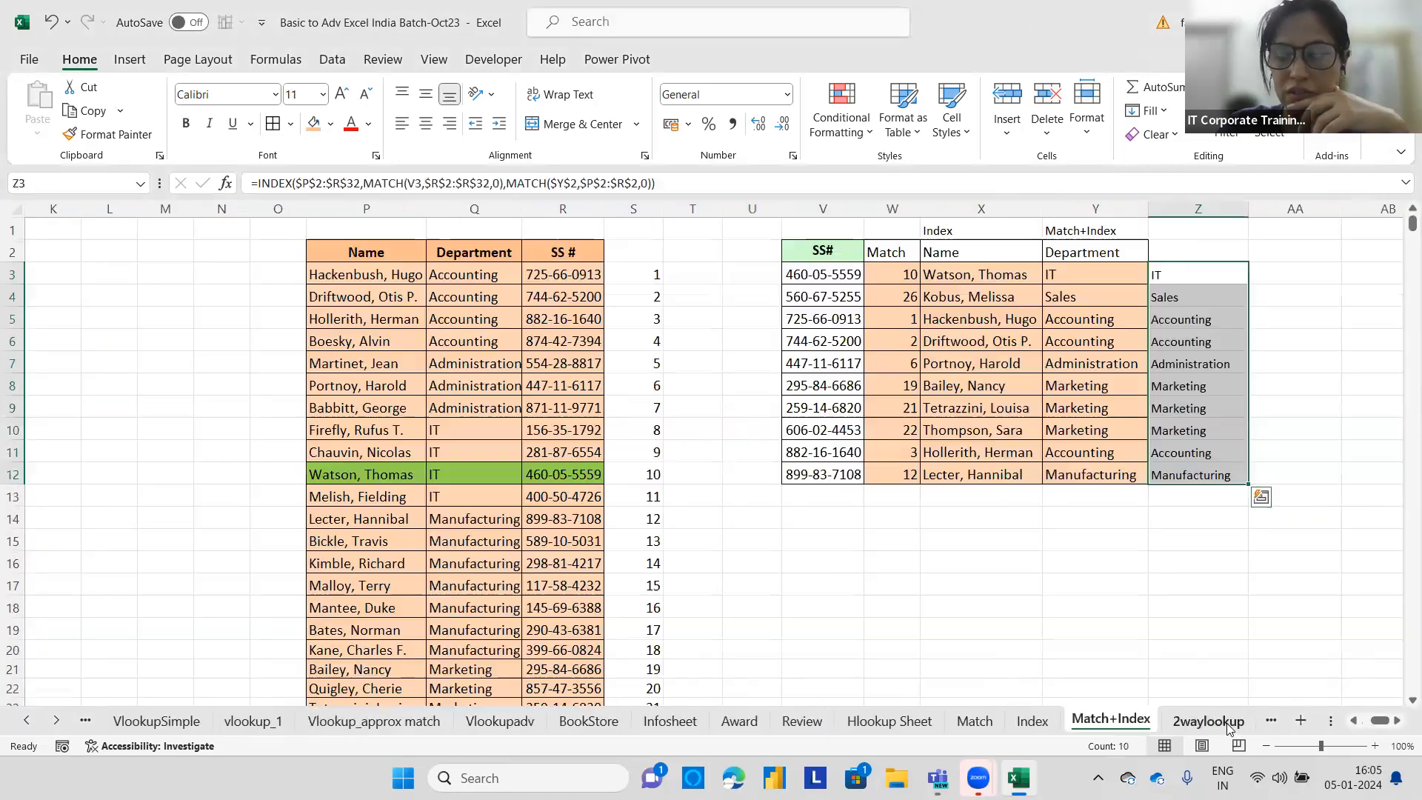
pyautogui.click(1164, 274)
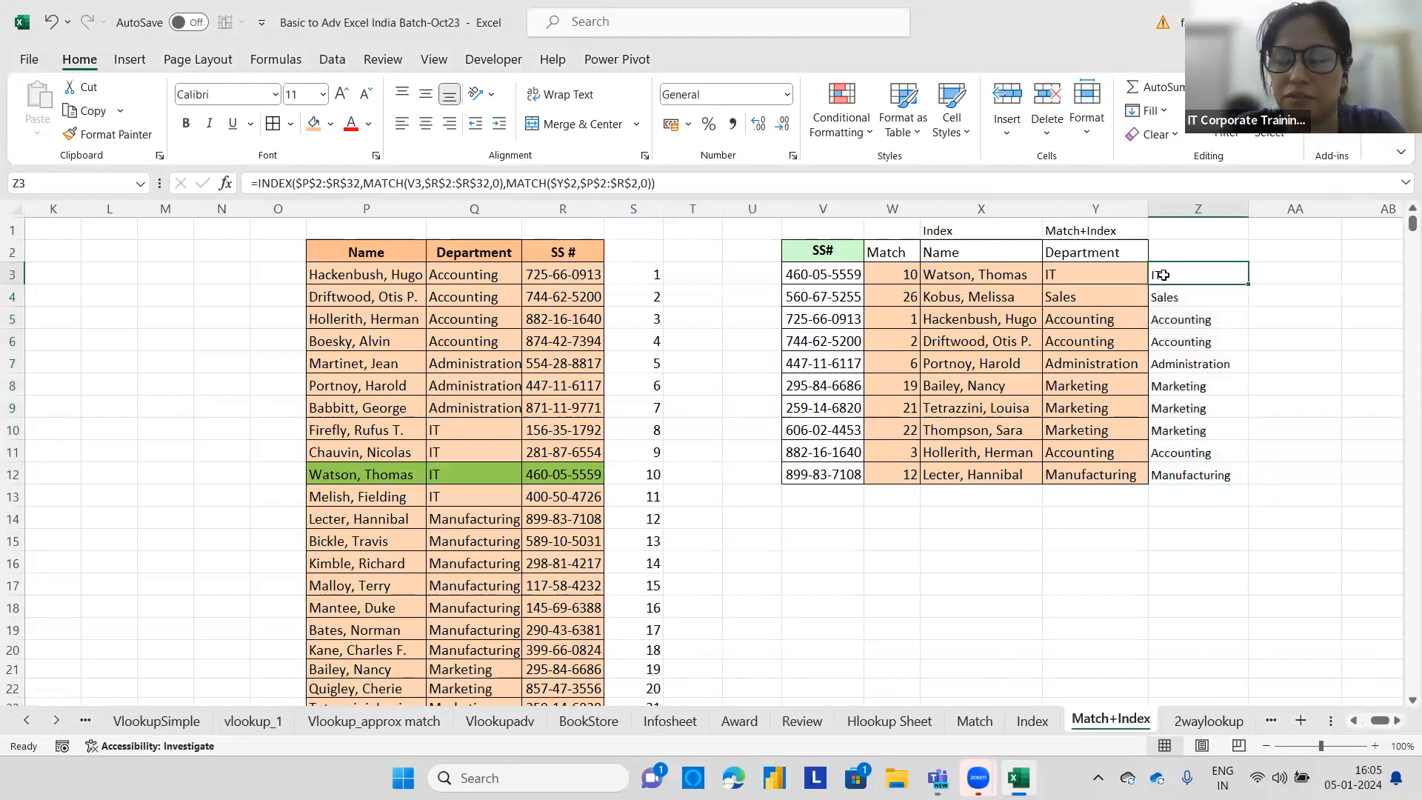
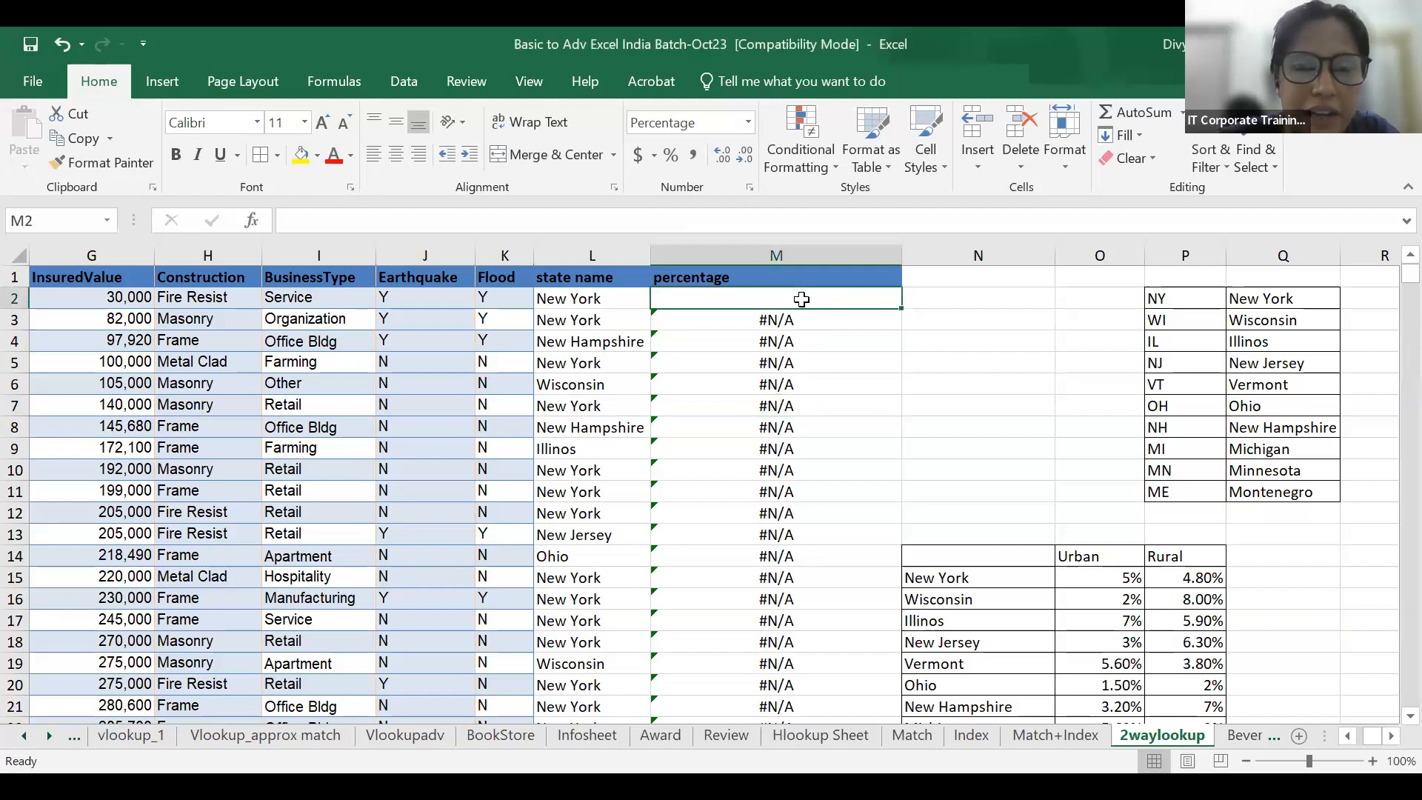
# Start a VLOOKUP in cell M2 with L2 as the lookup value and N14:P24 as the table array.
pyautogui.write('=')
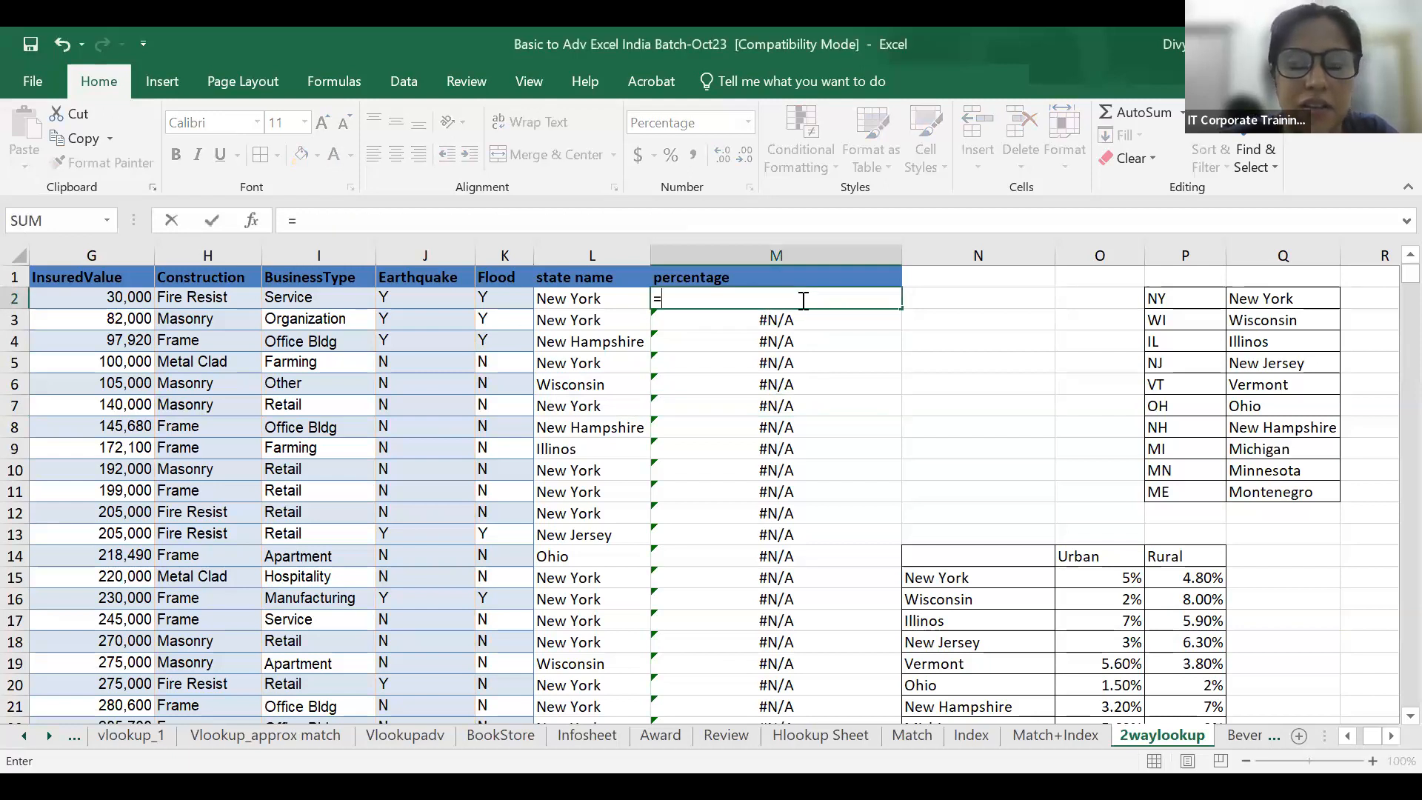
pyautogui.write('in')
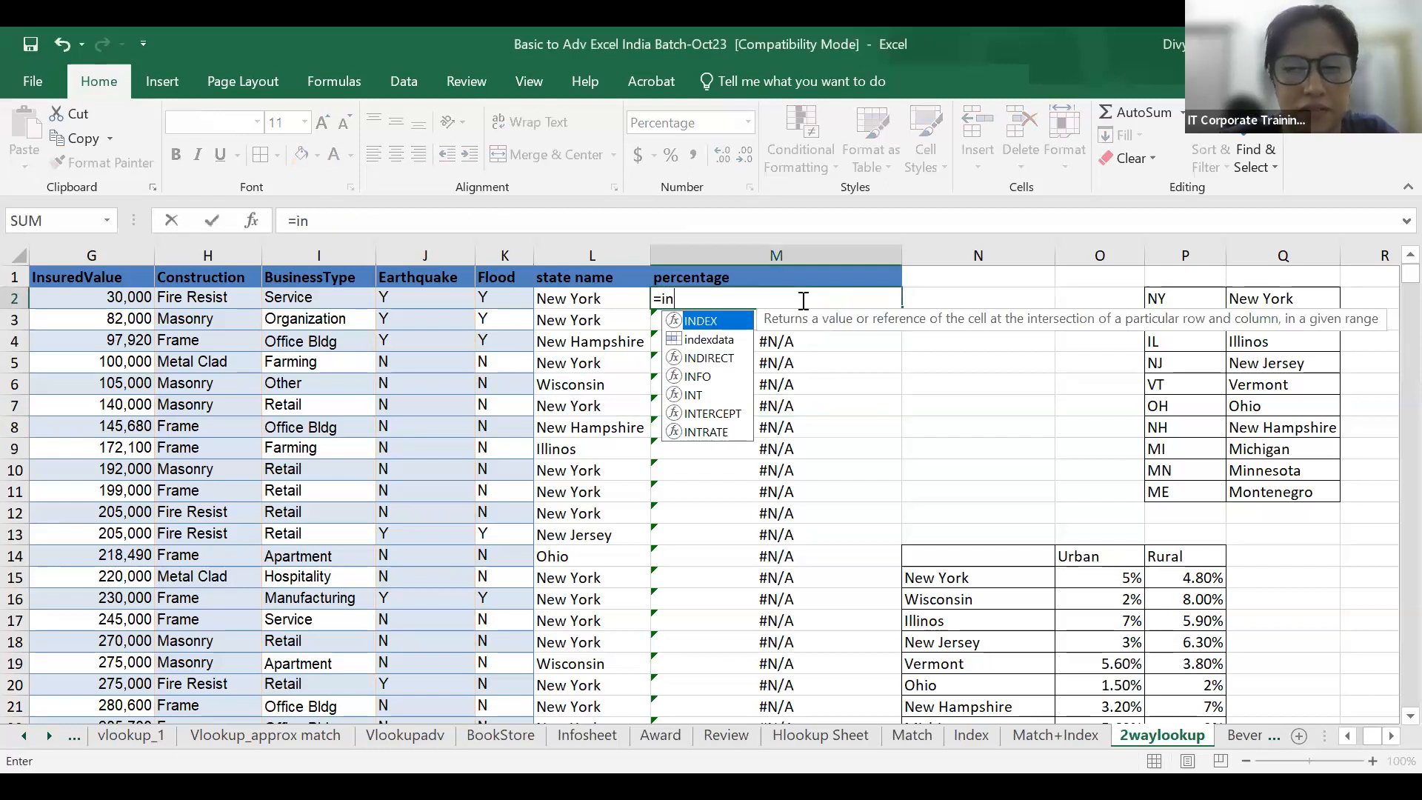
pyautogui.press('BackSpace')
pyautogui.press('BackSpace')
pyautogui.write('vlooku')
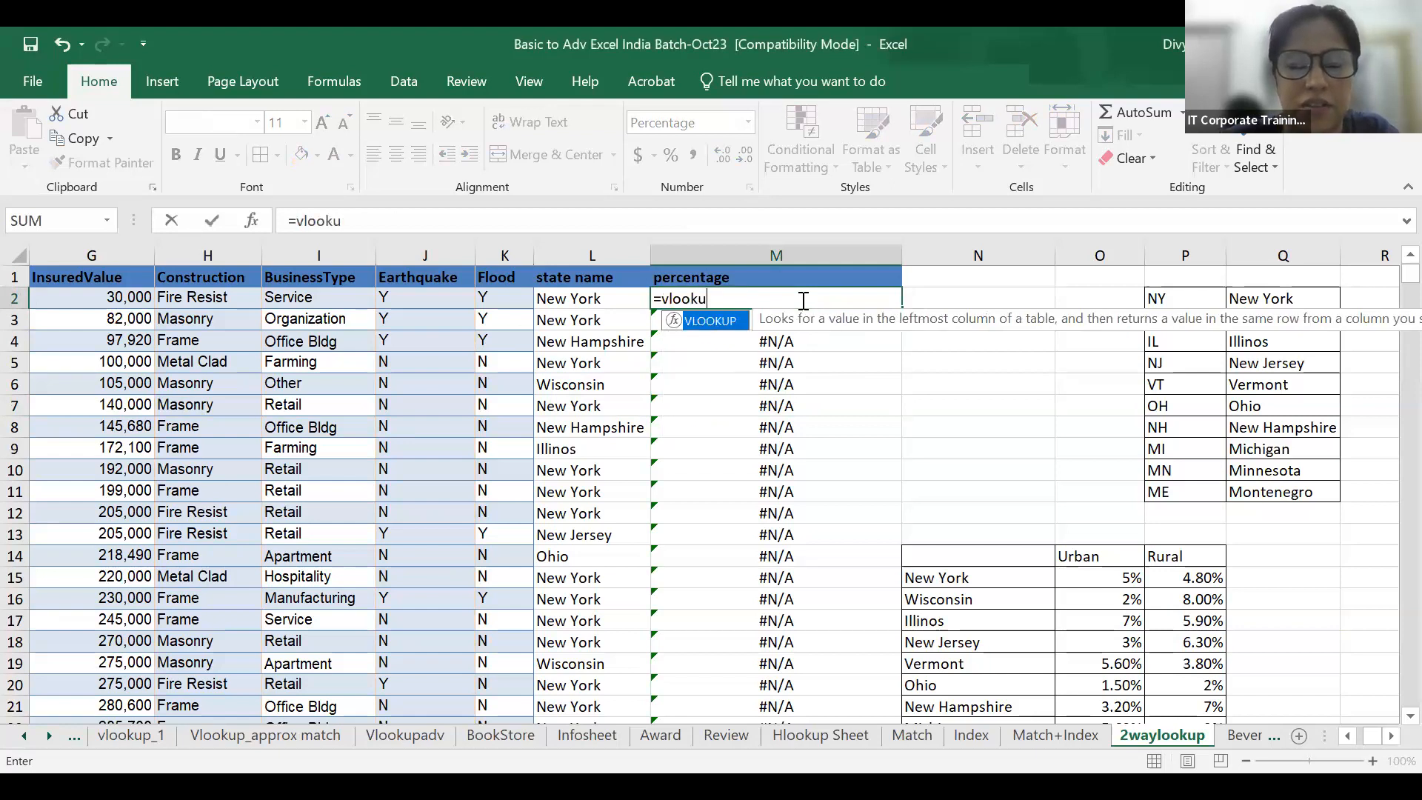
pyautogui.write('p(')
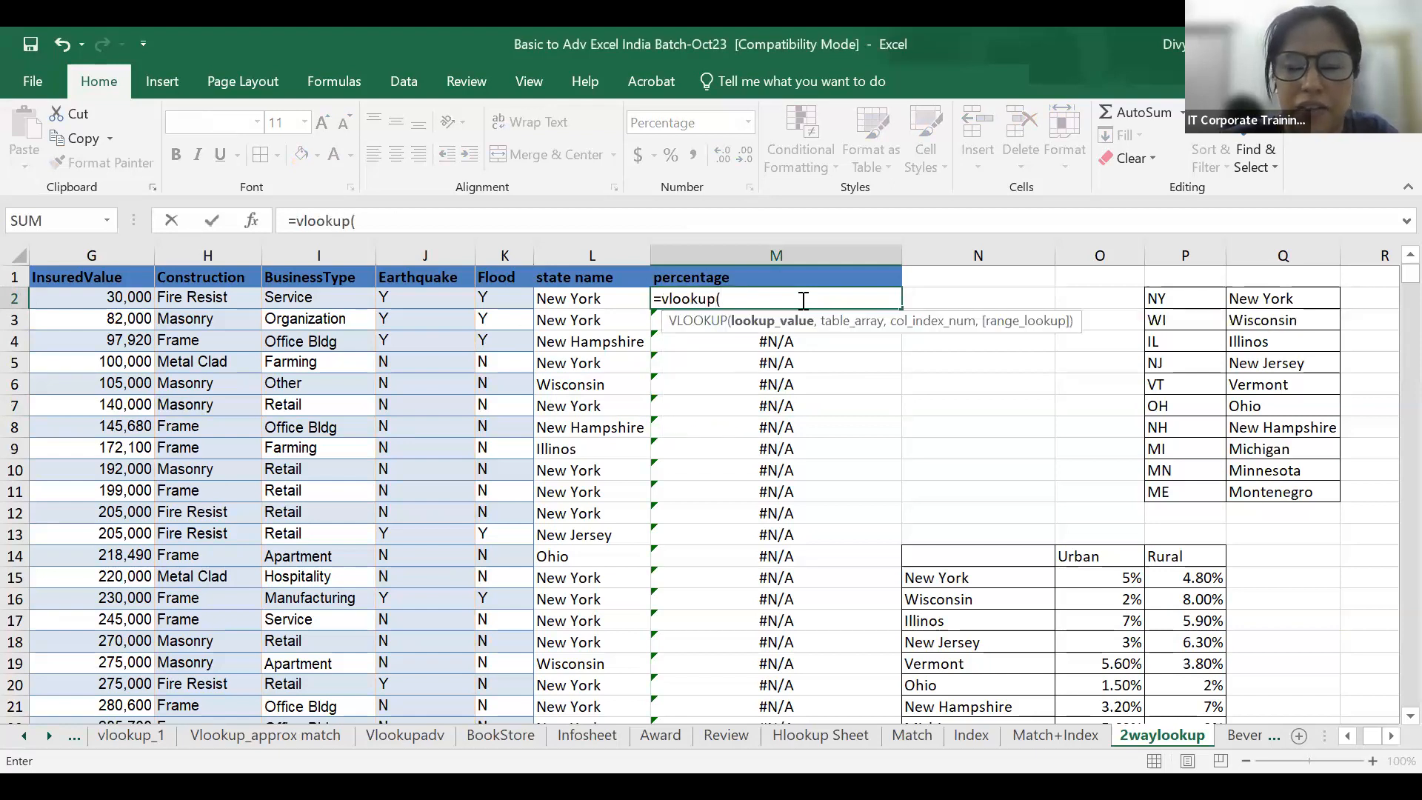
pyautogui.click(567, 300)
pyautogui.write(',')
pyautogui.scroll(-3, 1094, 541)
pyautogui.scroll(1, 1044, 437)
pyautogui.scroll(-1, 1044, 437)
pyautogui.click(982, 515)
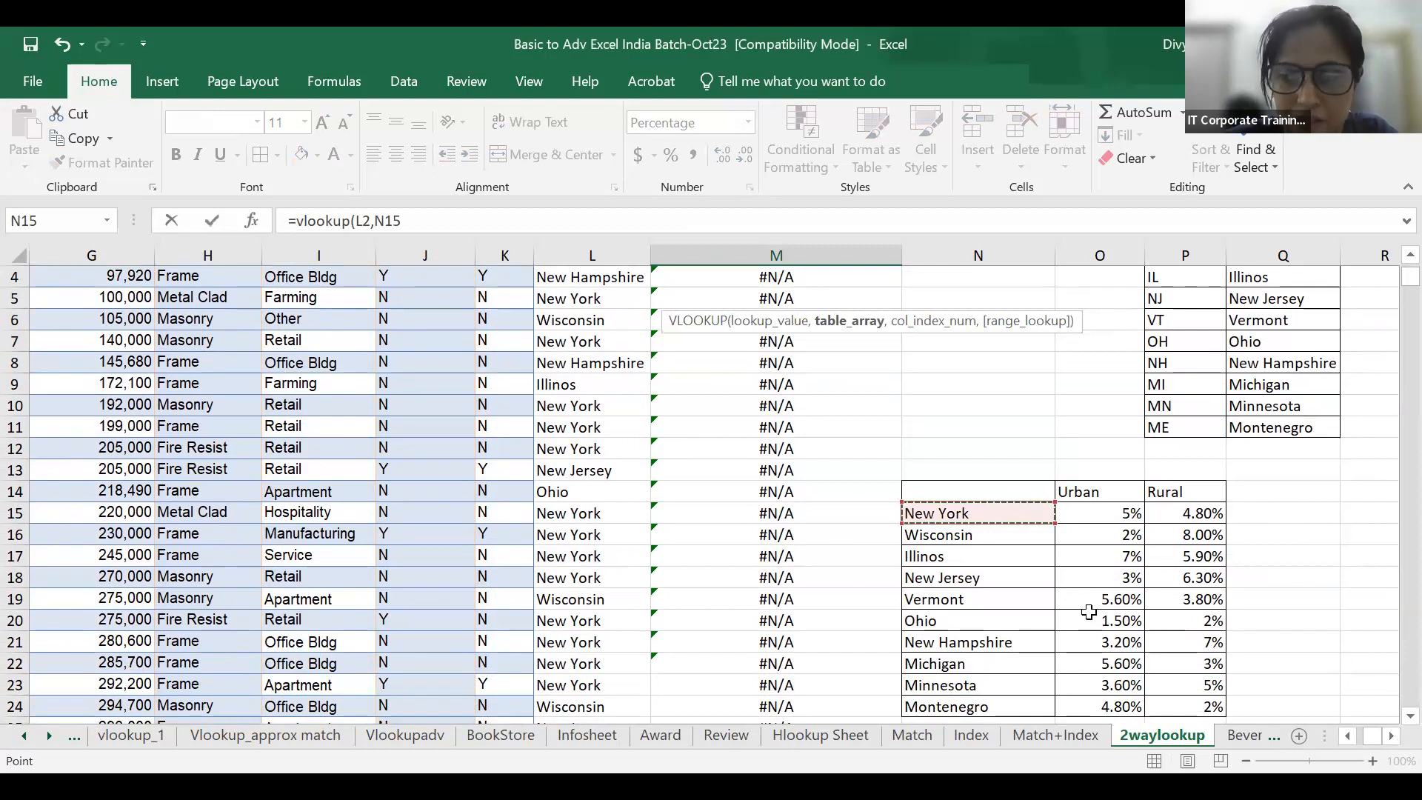
pyautogui.moveTo(978, 491); pyautogui.dragTo(1132, 708)
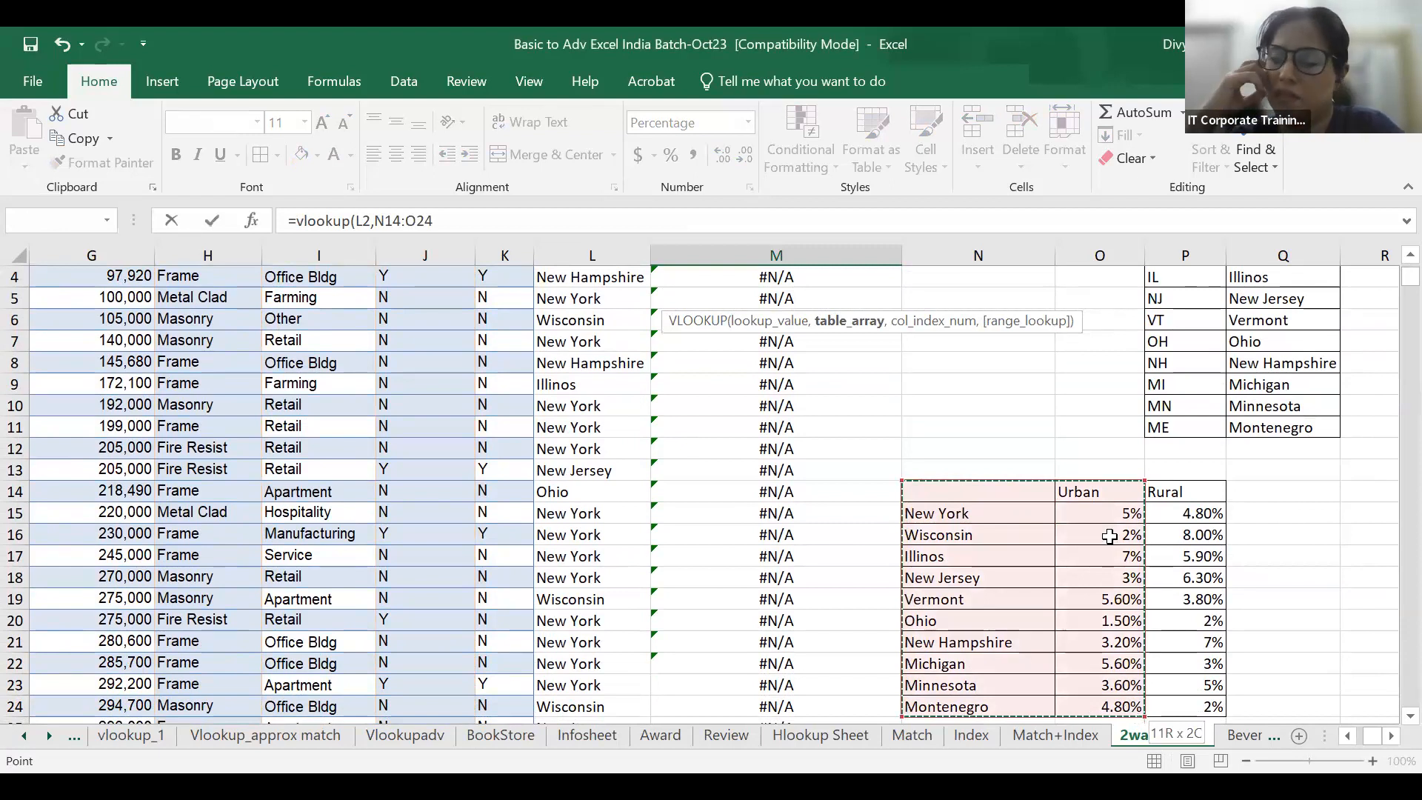
pyautogui.moveTo(1144, 715); pyautogui.dragTo(1223, 713)
pyautogui.scroll(1, 875, 415)
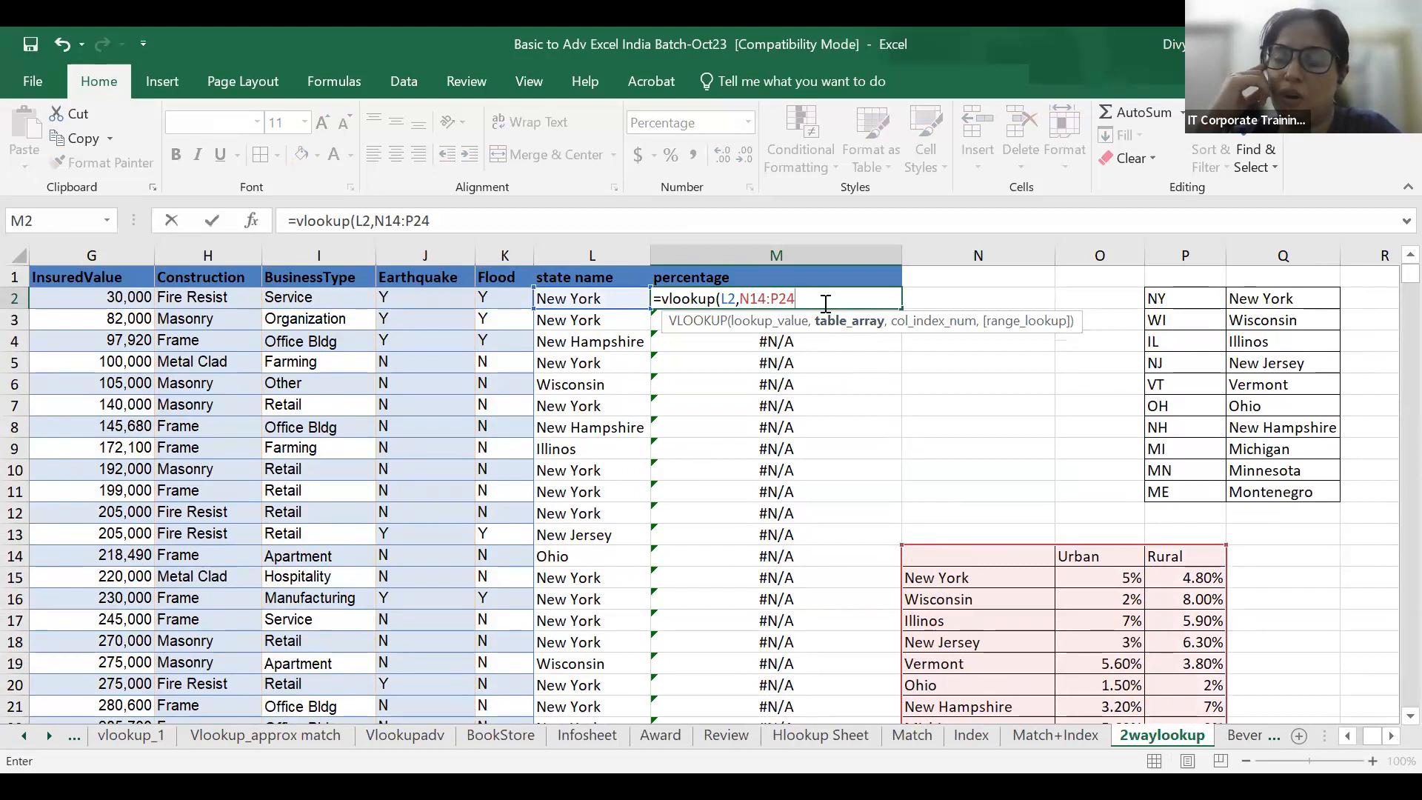
pyautogui.write(',')
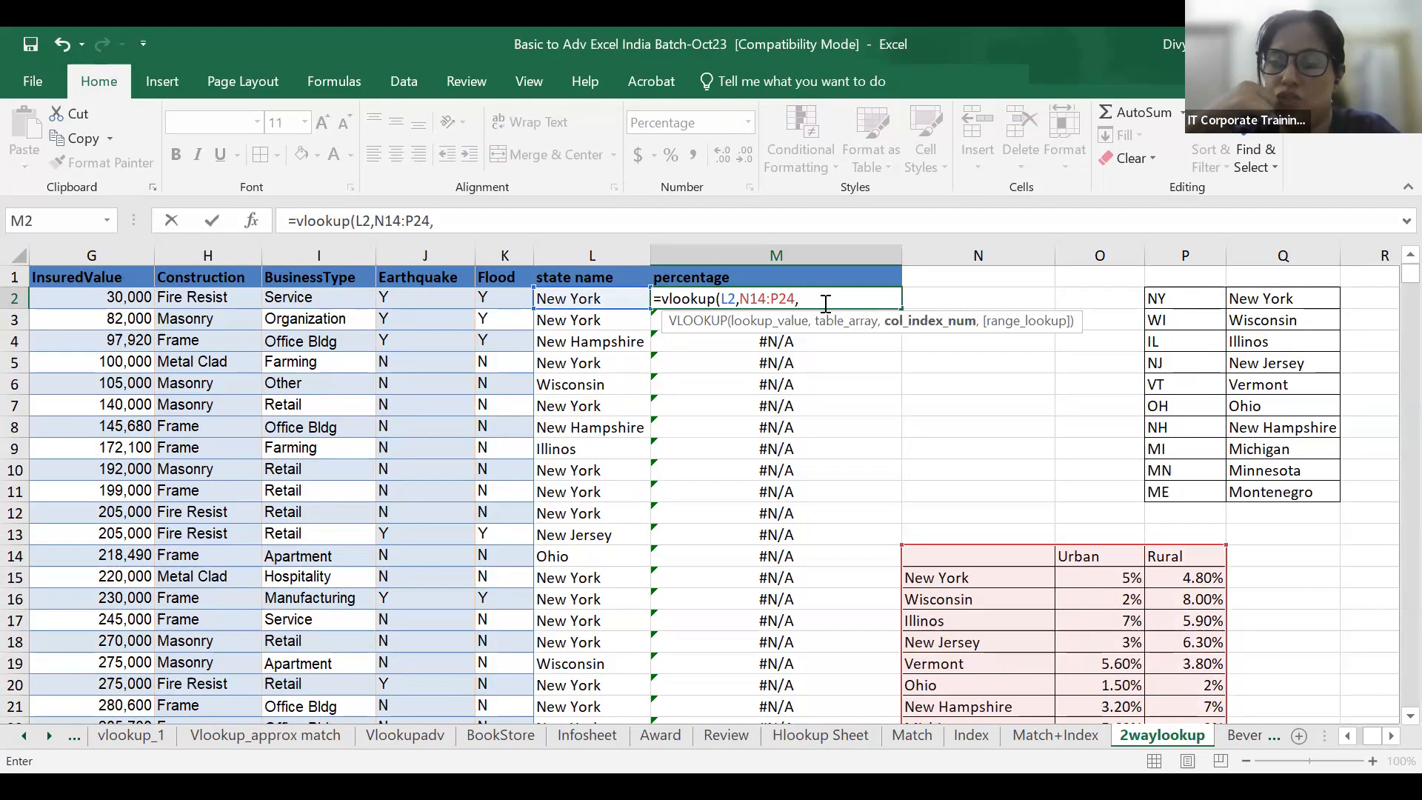
pyautogui.write('match(')
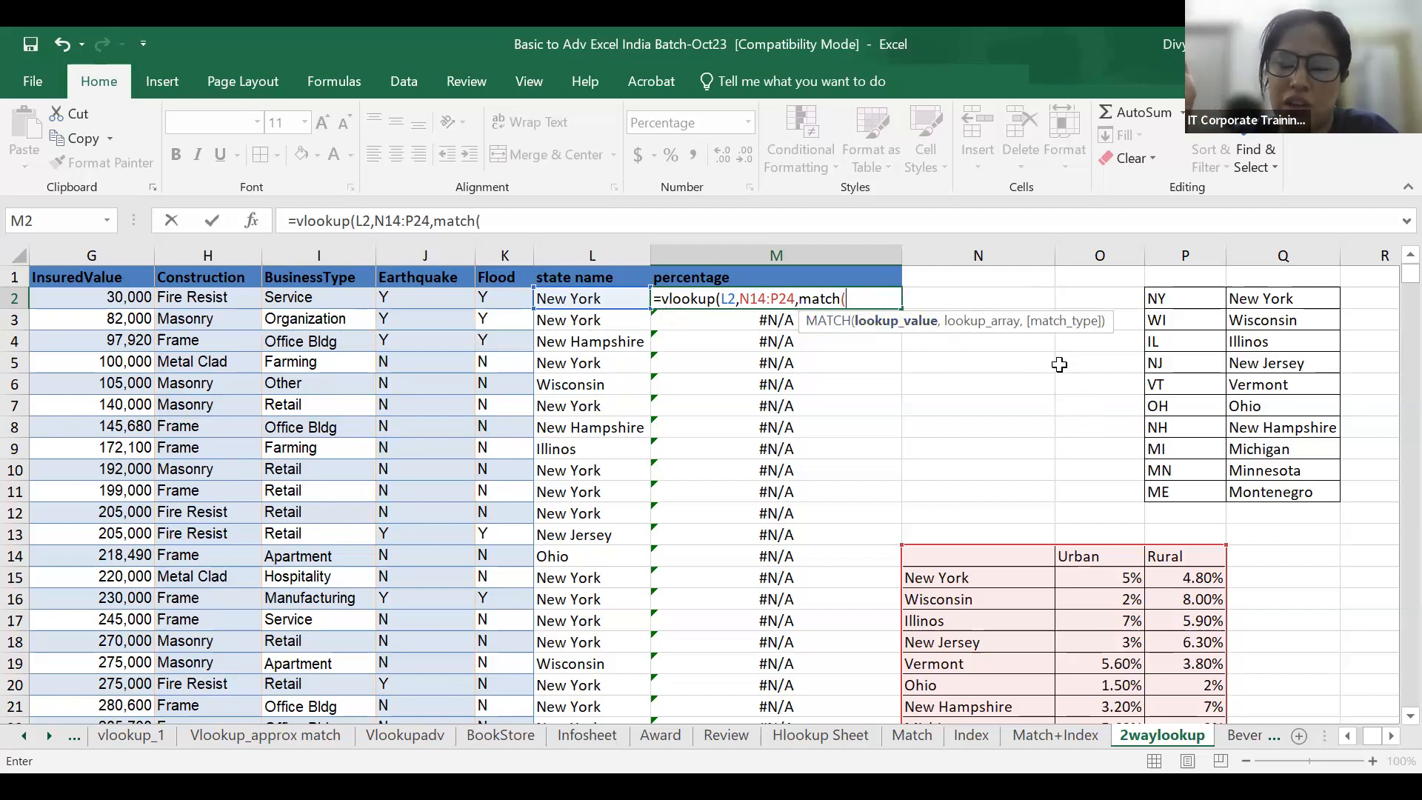
# Nest MATCH(D2,N14:P14,0) as the column index, add 0 for an exact match, and enter the formula.
pyautogui.click(182, 305)
pyautogui.press('Left')
pyautogui.press('Left')
pyautogui.press('Left')
pyautogui.press('Left')
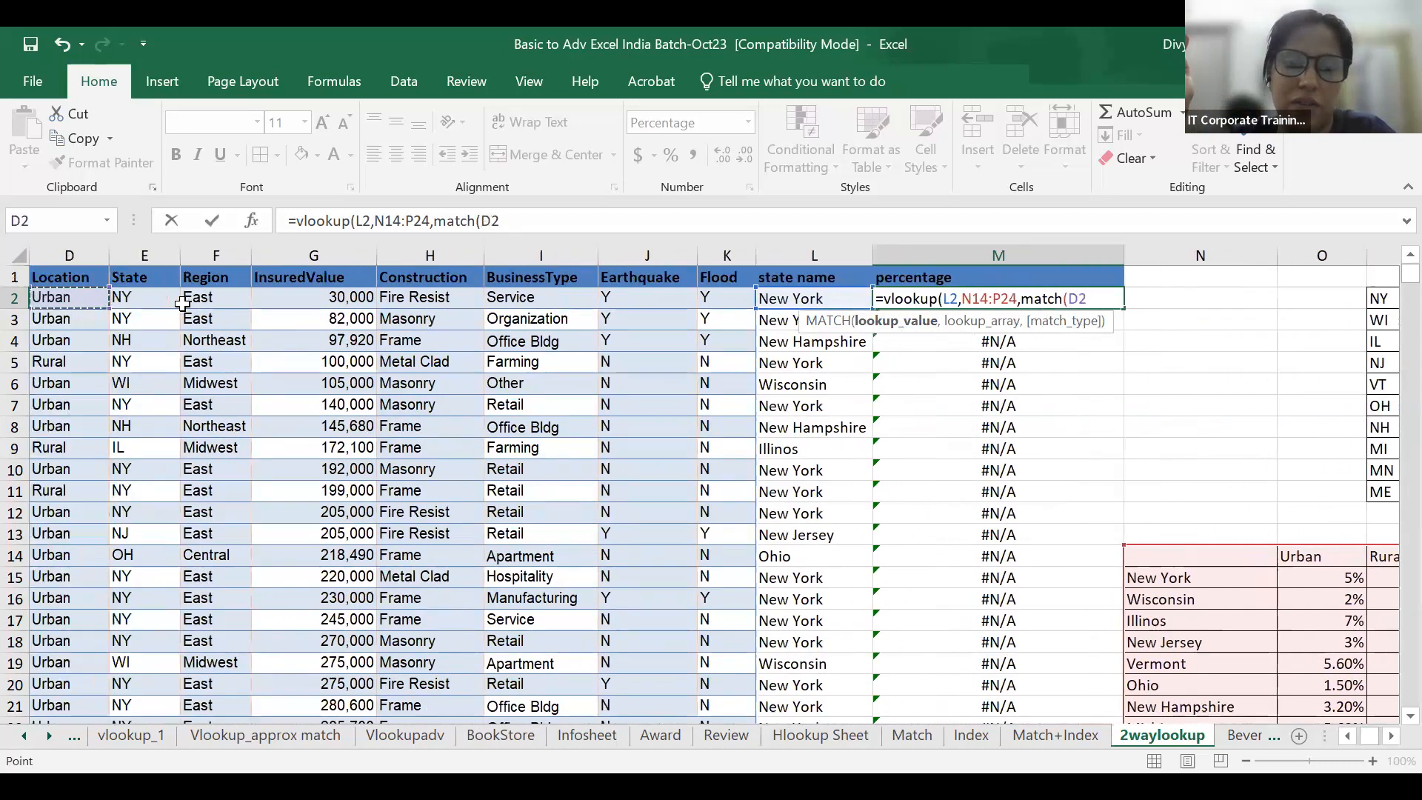
pyautogui.hscroll(-1, 598, 370)
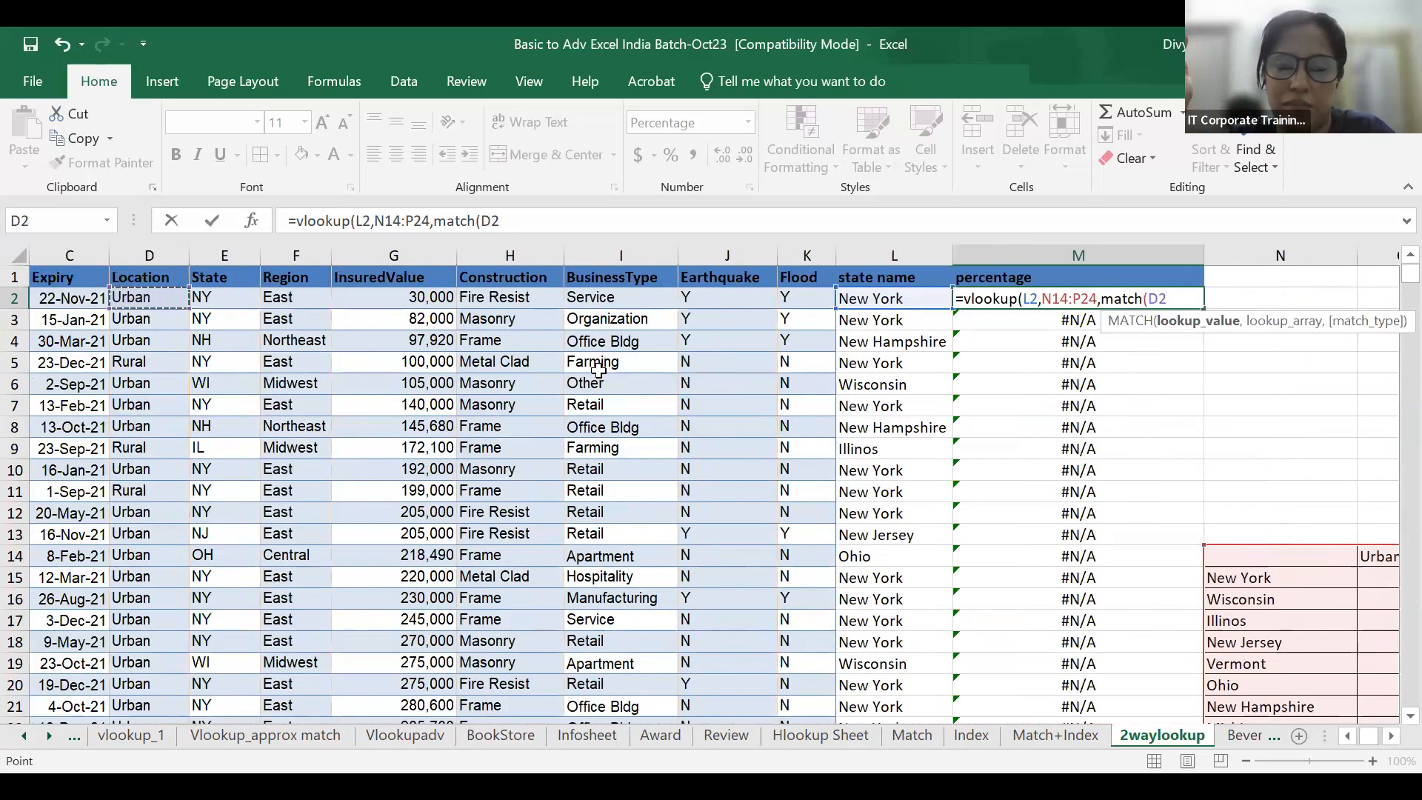
pyautogui.write(',')
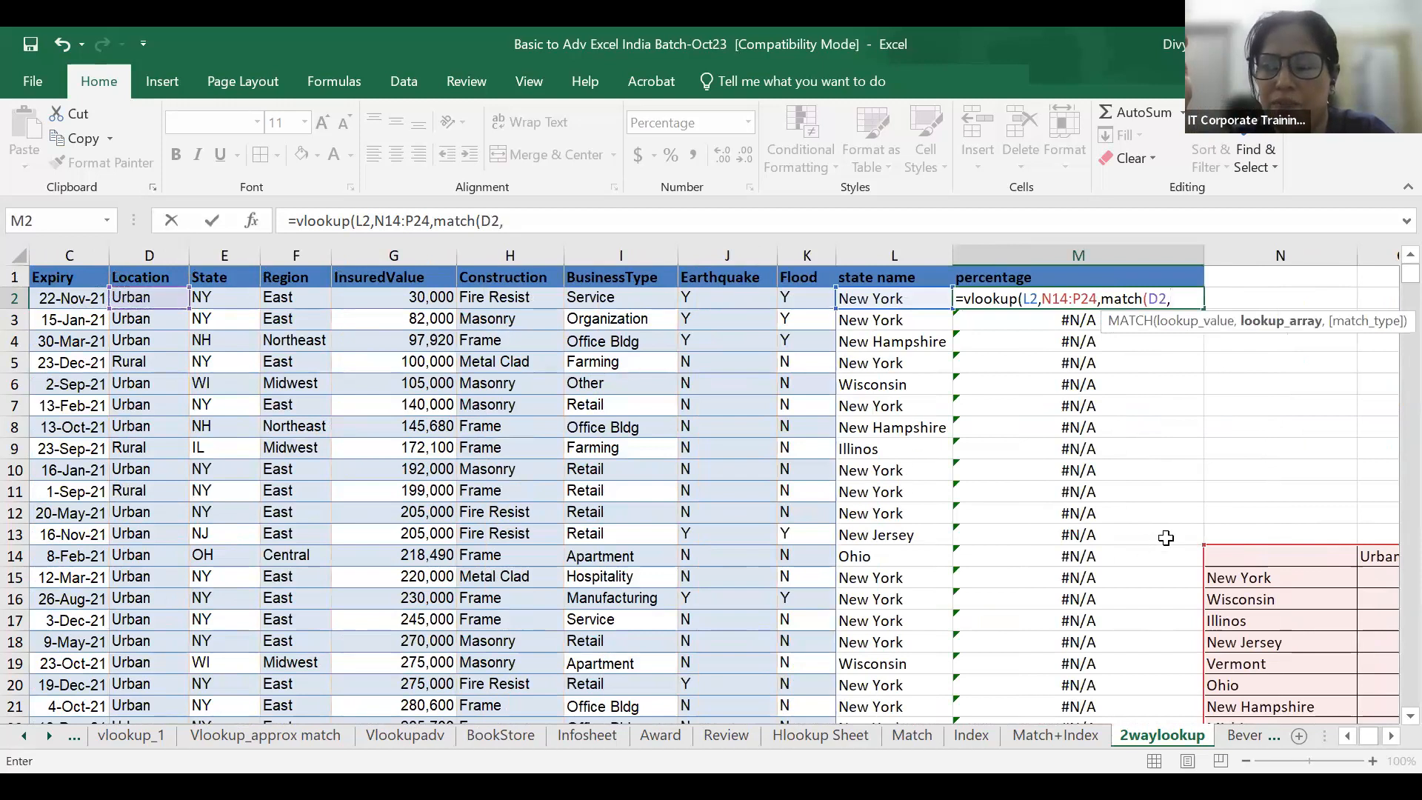
pyautogui.click(1215, 555)
pyautogui.press('Right')
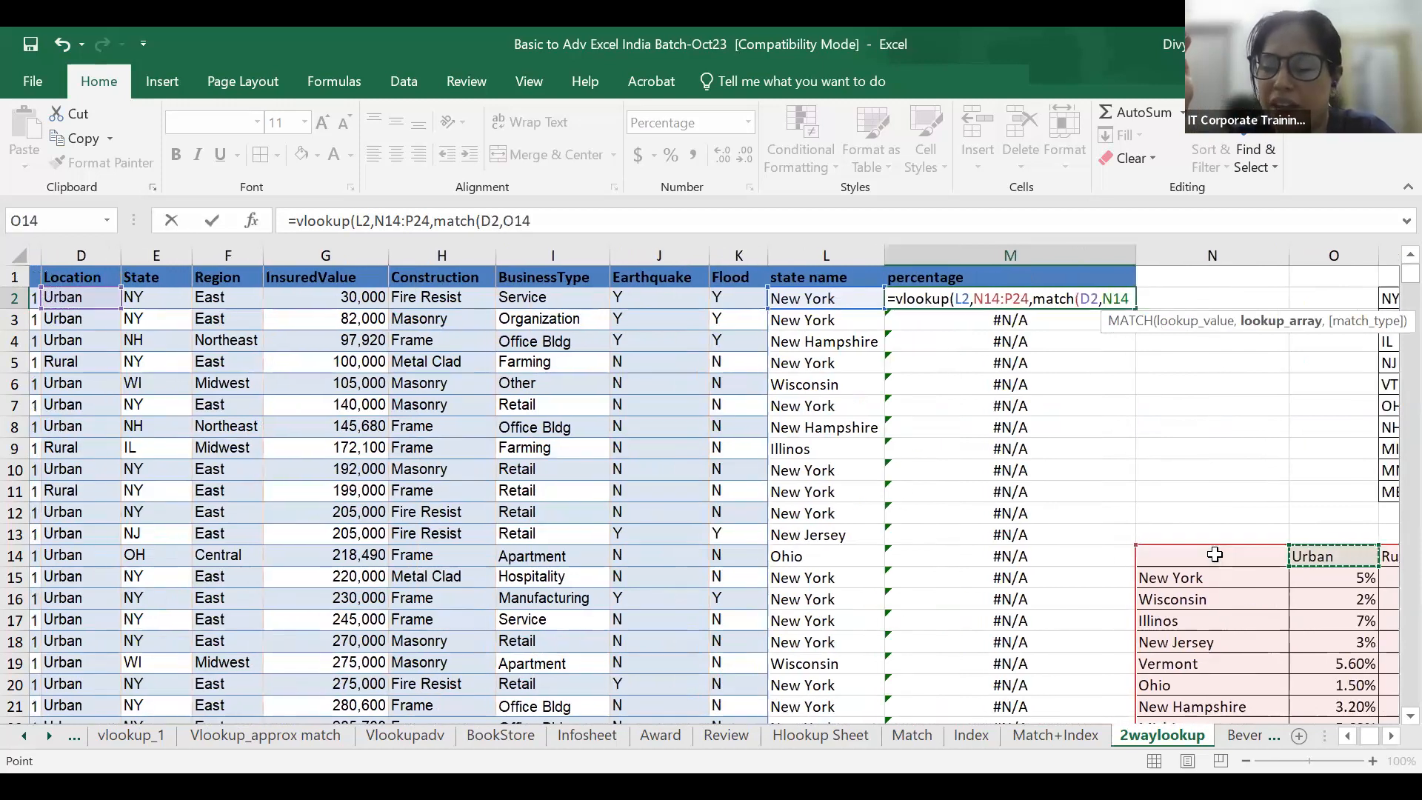
pyautogui.press('Right')
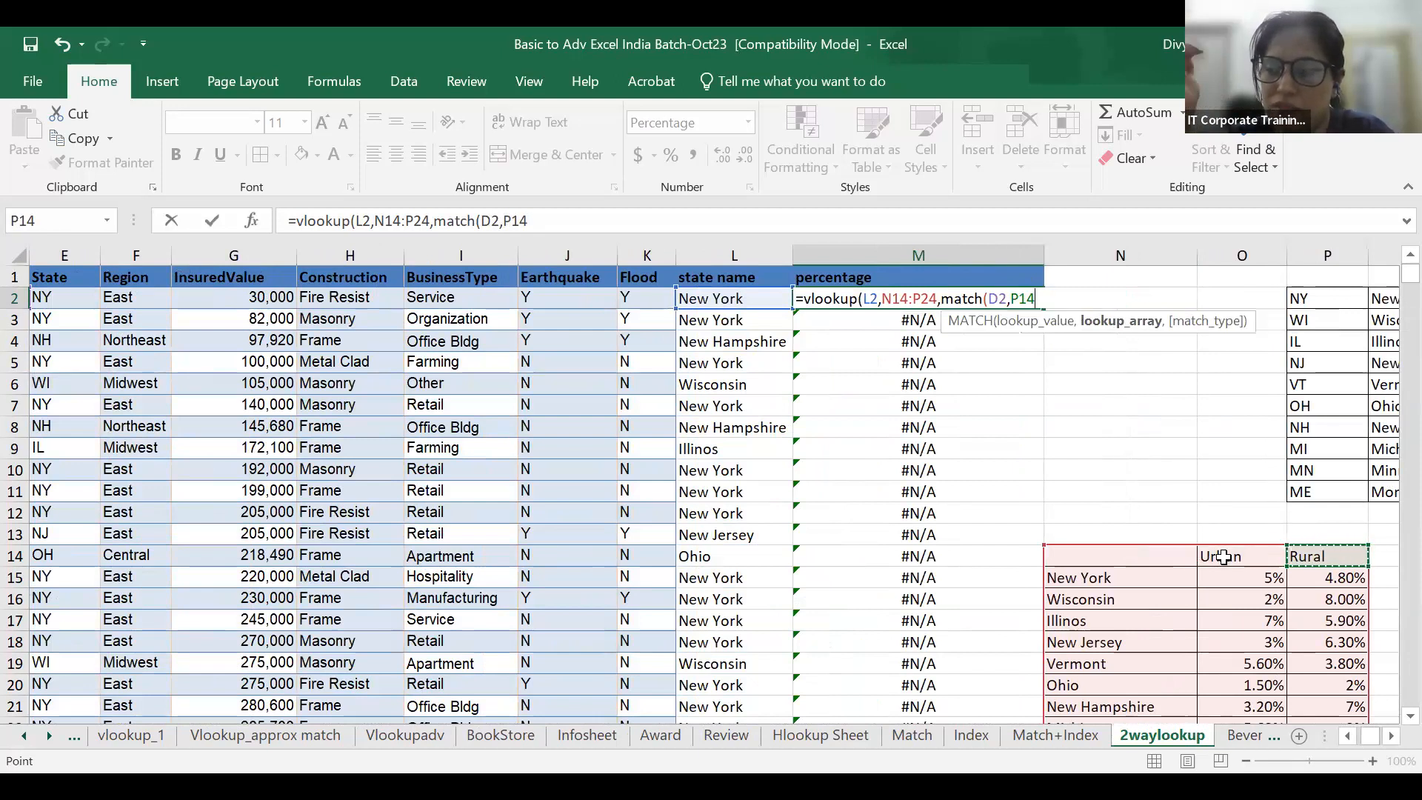
pyautogui.press('Right')
pyautogui.moveTo(1026, 555); pyautogui.dragTo(1226, 557)
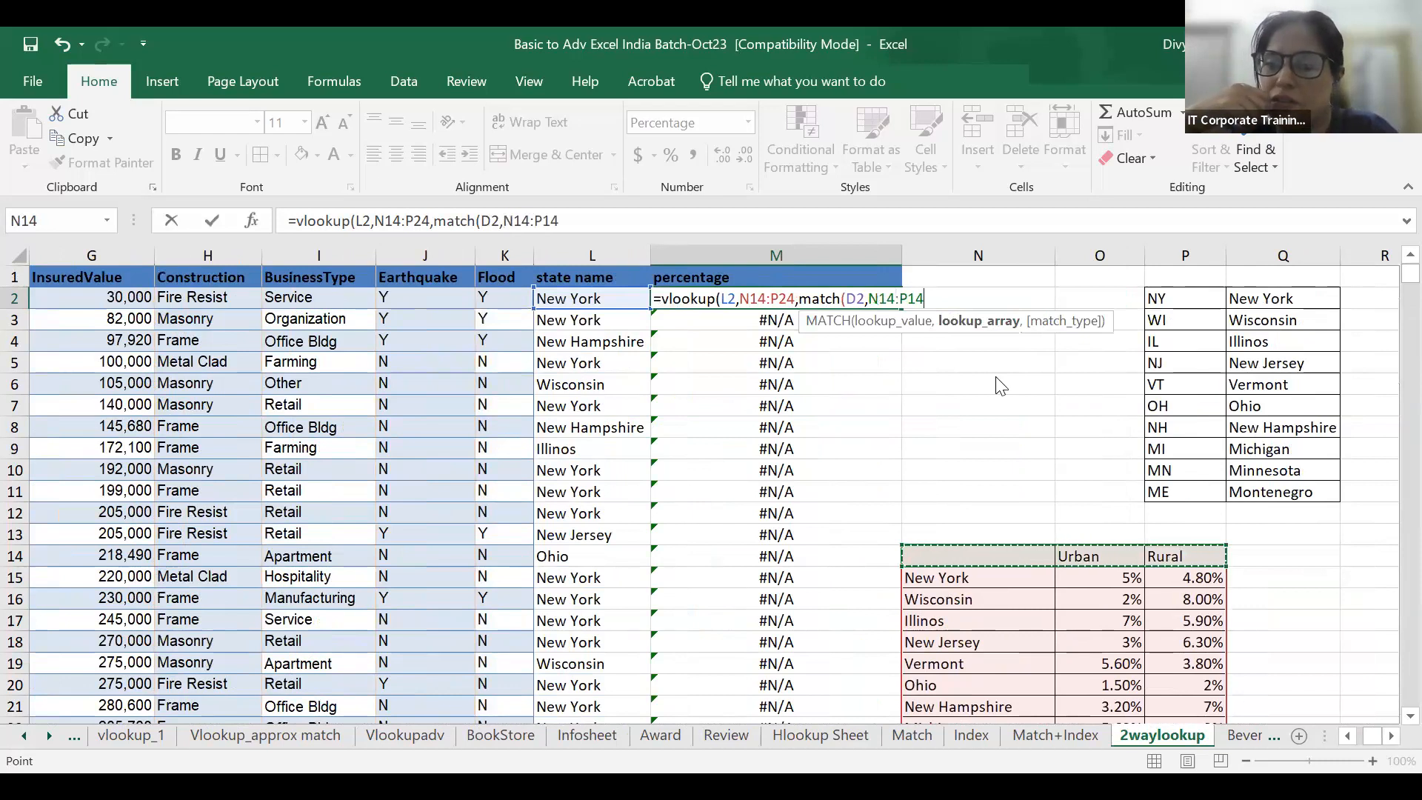
pyautogui.write(',0)')
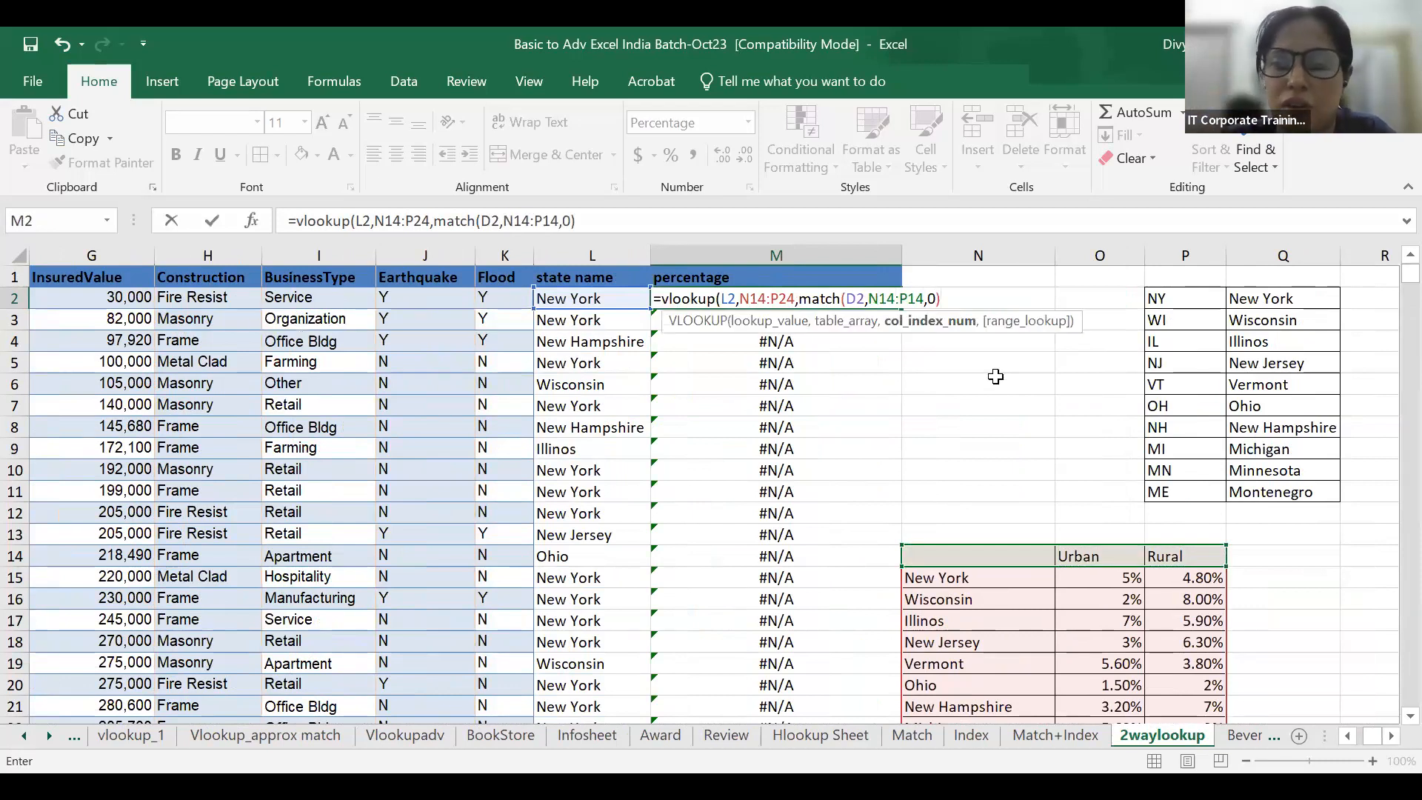
pyautogui.write(',0')
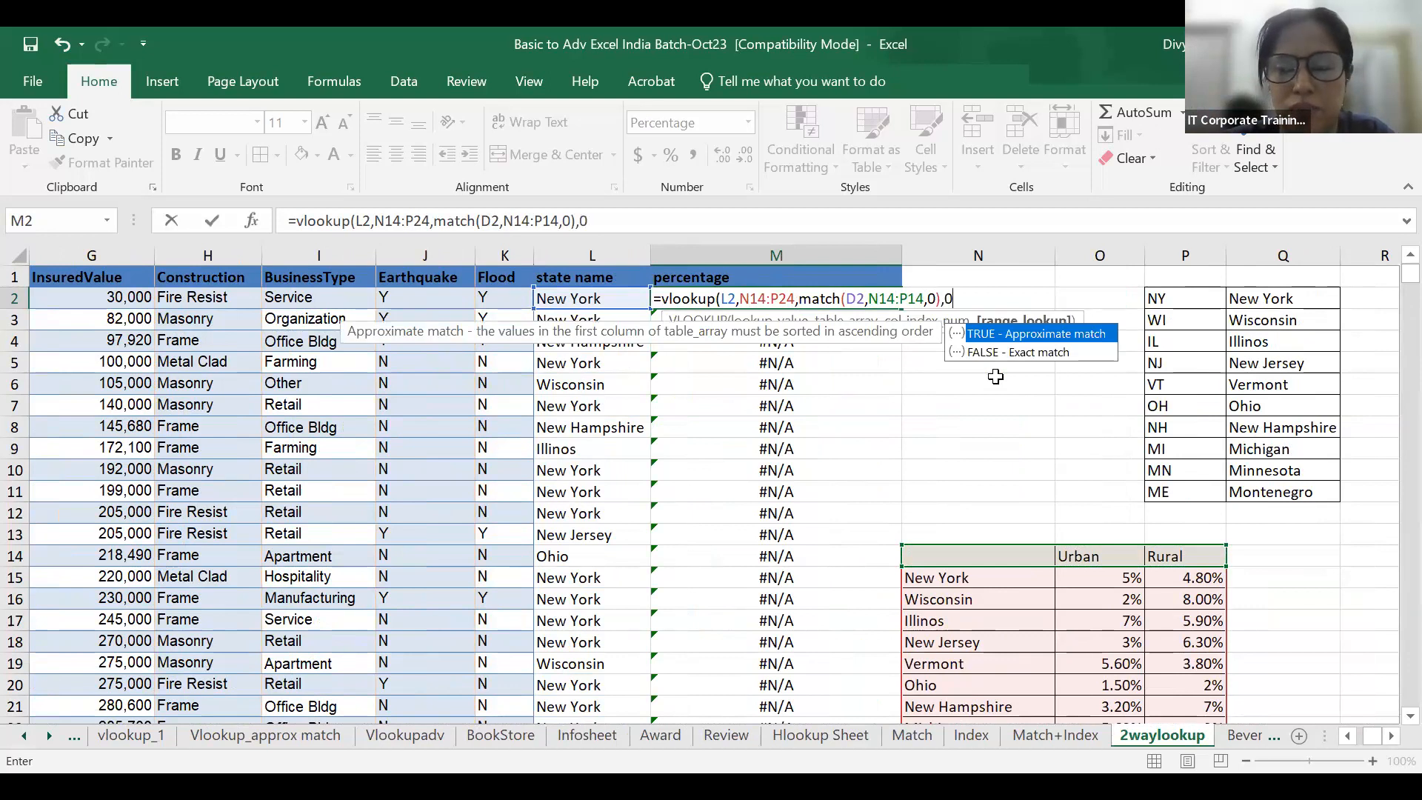
pyautogui.press('Return')
# Try to change M2's table array to absolute references $N$14:$P$24.
pyautogui.click(870, 298)
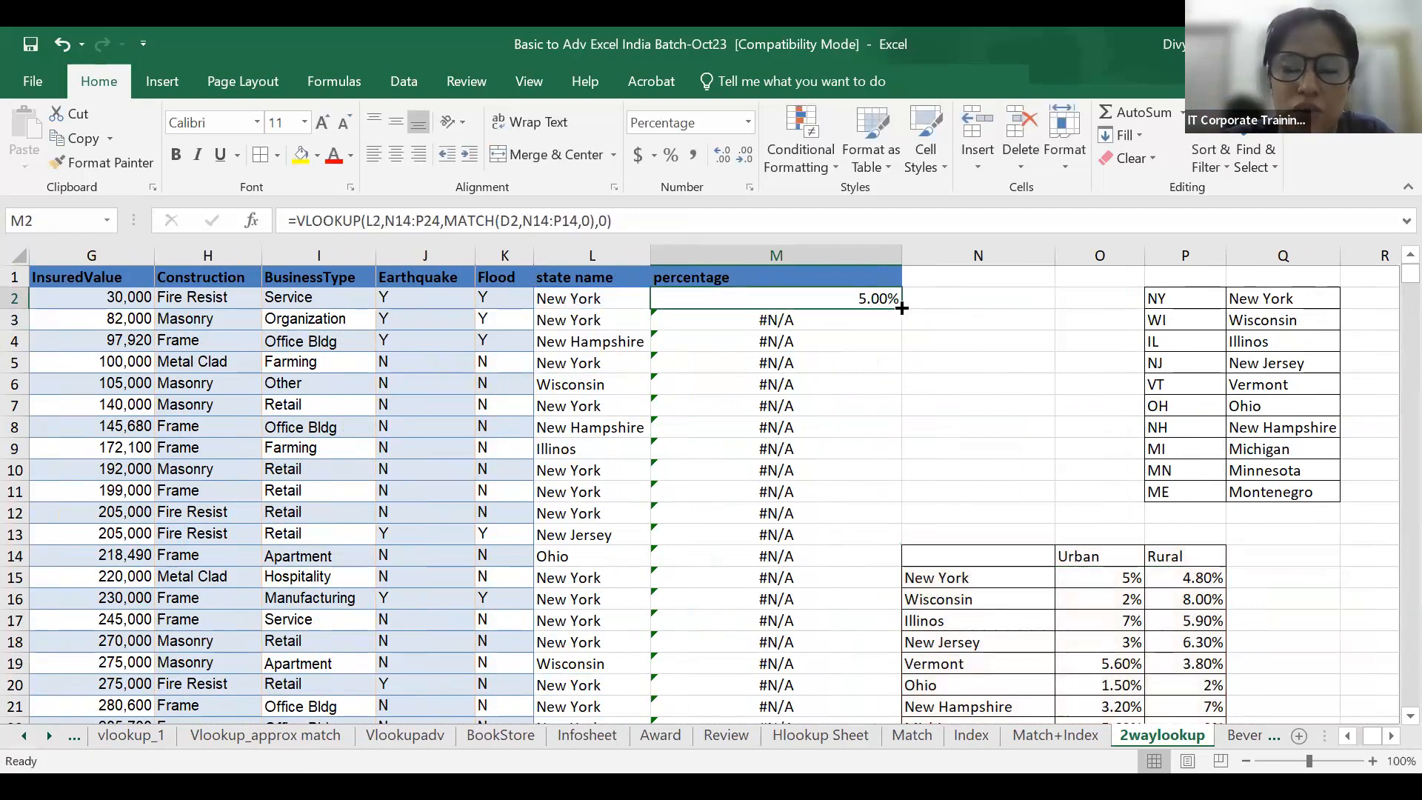
pyautogui.doubleClick(901, 308)
pyautogui.doubleClick(862, 299)
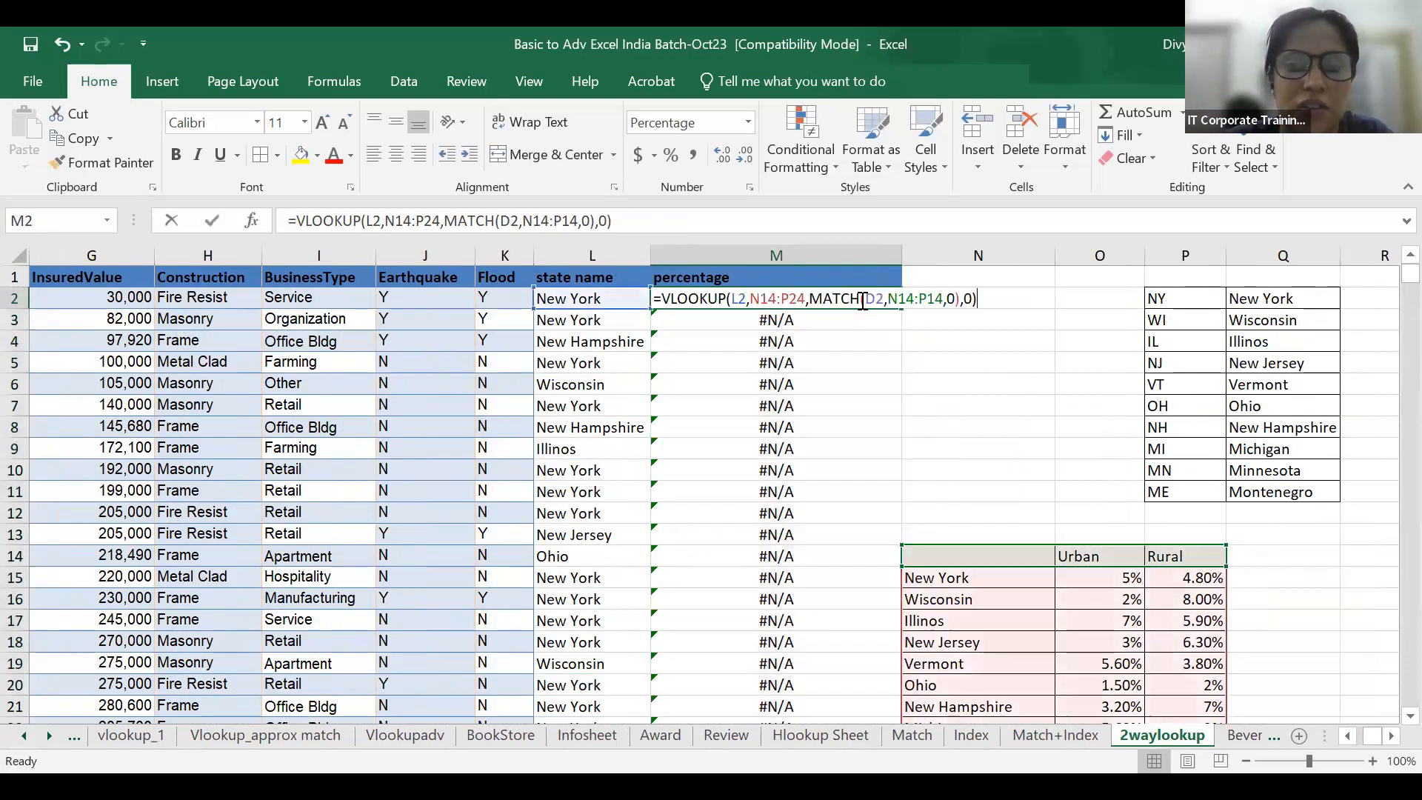
pyautogui.press('Left')
pyautogui.press('Left')
pyautogui.press('Left')
pyautogui.press('Left')
pyautogui.press('Left')
pyautogui.press('Left')
pyautogui.press('Left')
pyautogui.press('Left')
pyautogui.press('Left')
pyautogui.press('Left')
pyautogui.press('Left')
pyautogui.press('Left')
pyautogui.press('Left')
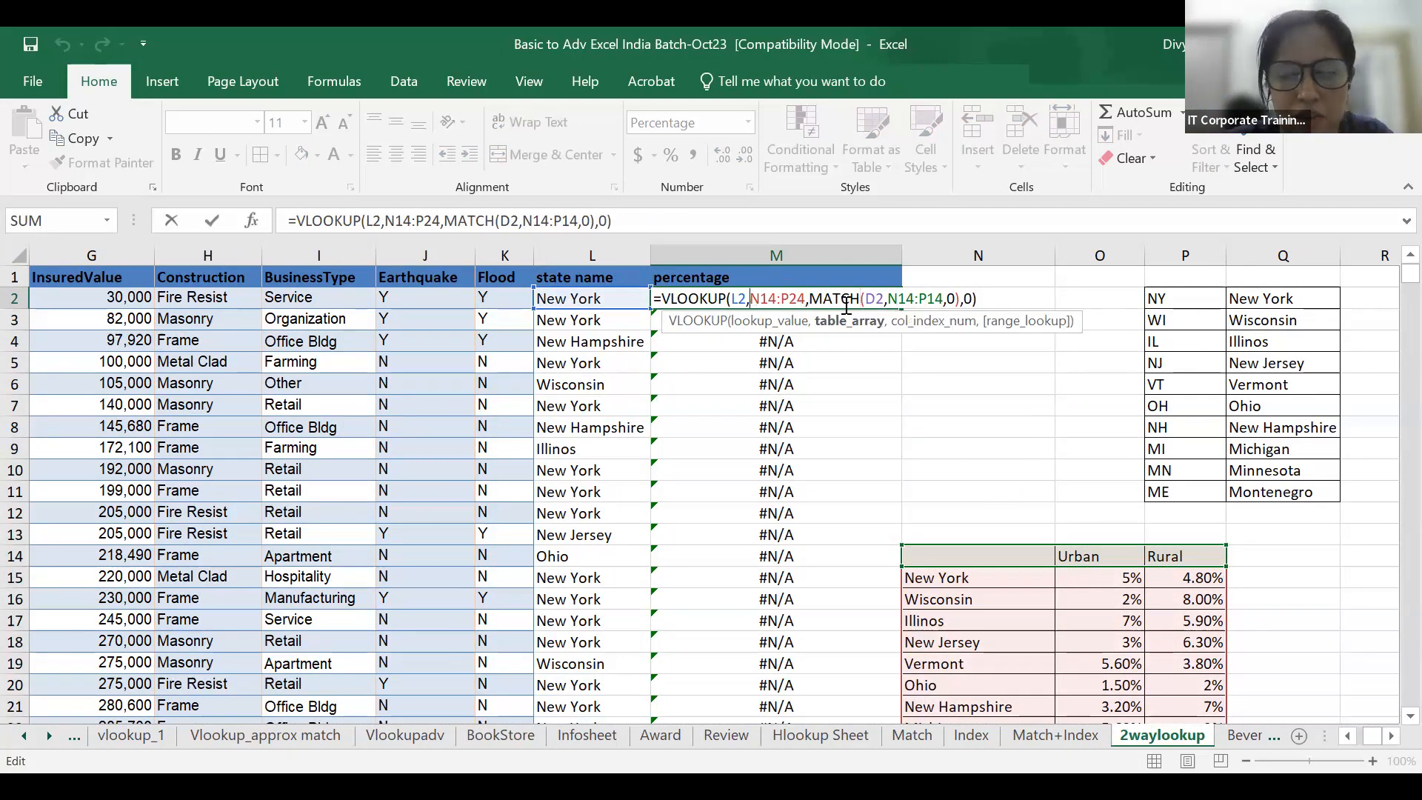
pyautogui.write('$')
pyautogui.press('Right')
pyautogui.press('Right')
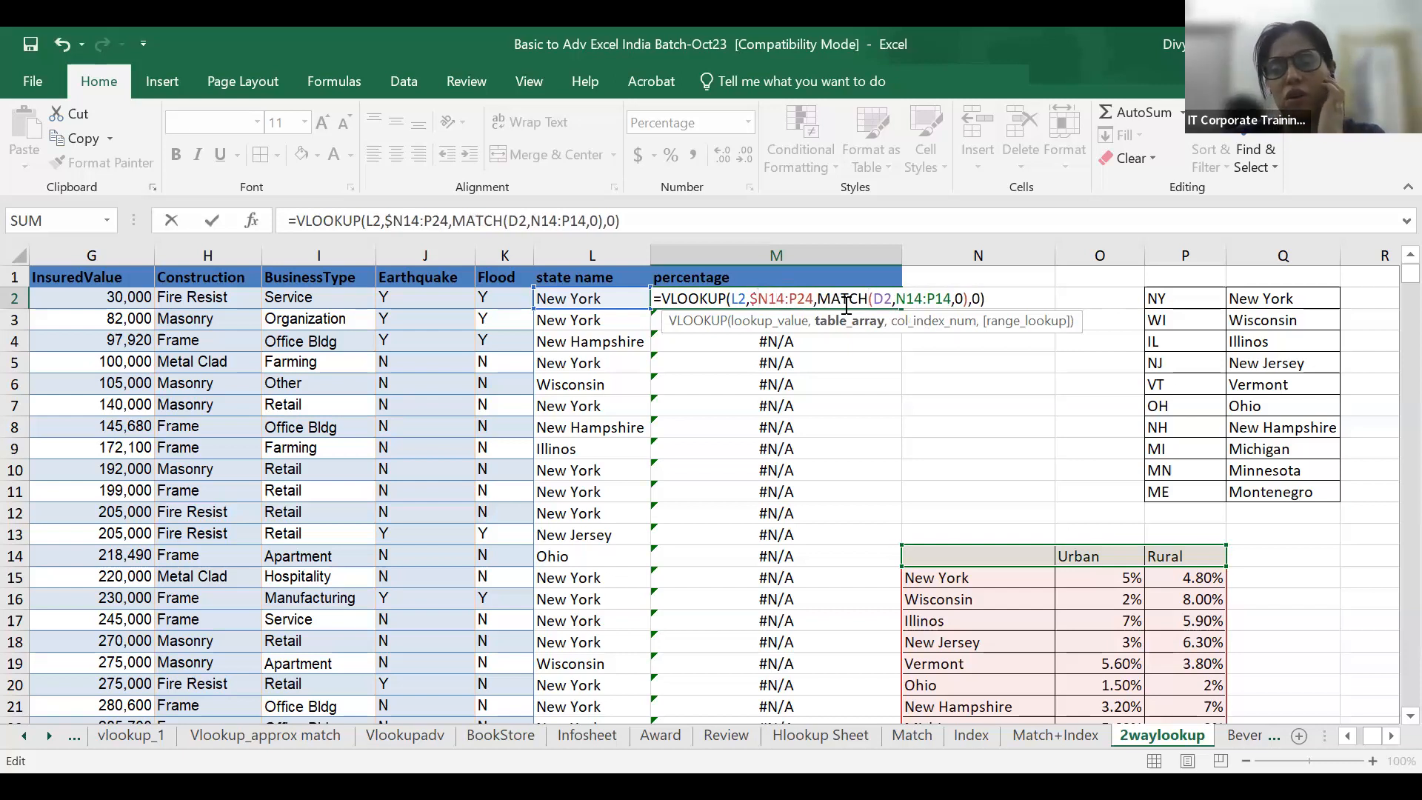
pyautogui.write('$')
pyautogui.press('Right')
pyautogui.press('Right')
pyautogui.press('Right')
pyautogui.press('Right')
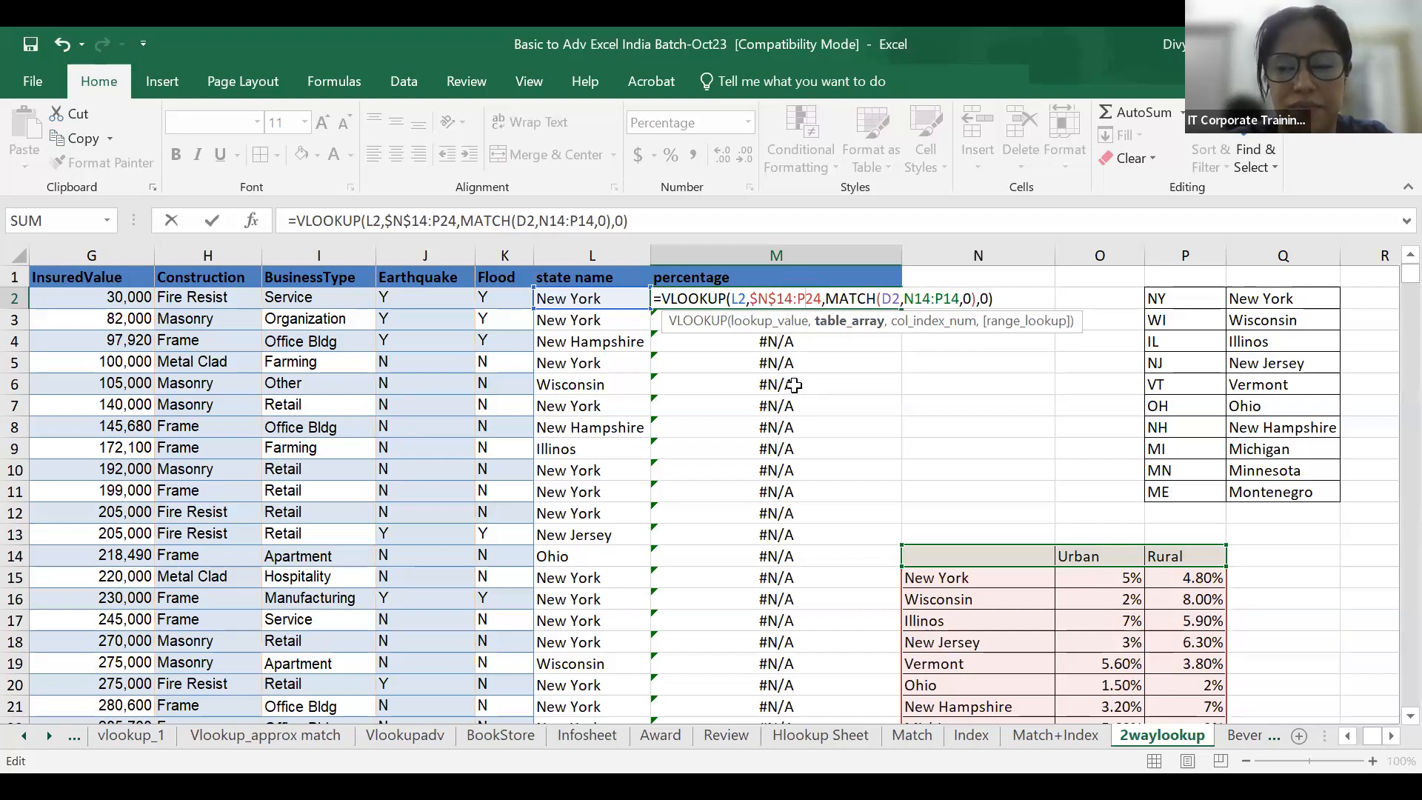
pyautogui.press('F4')
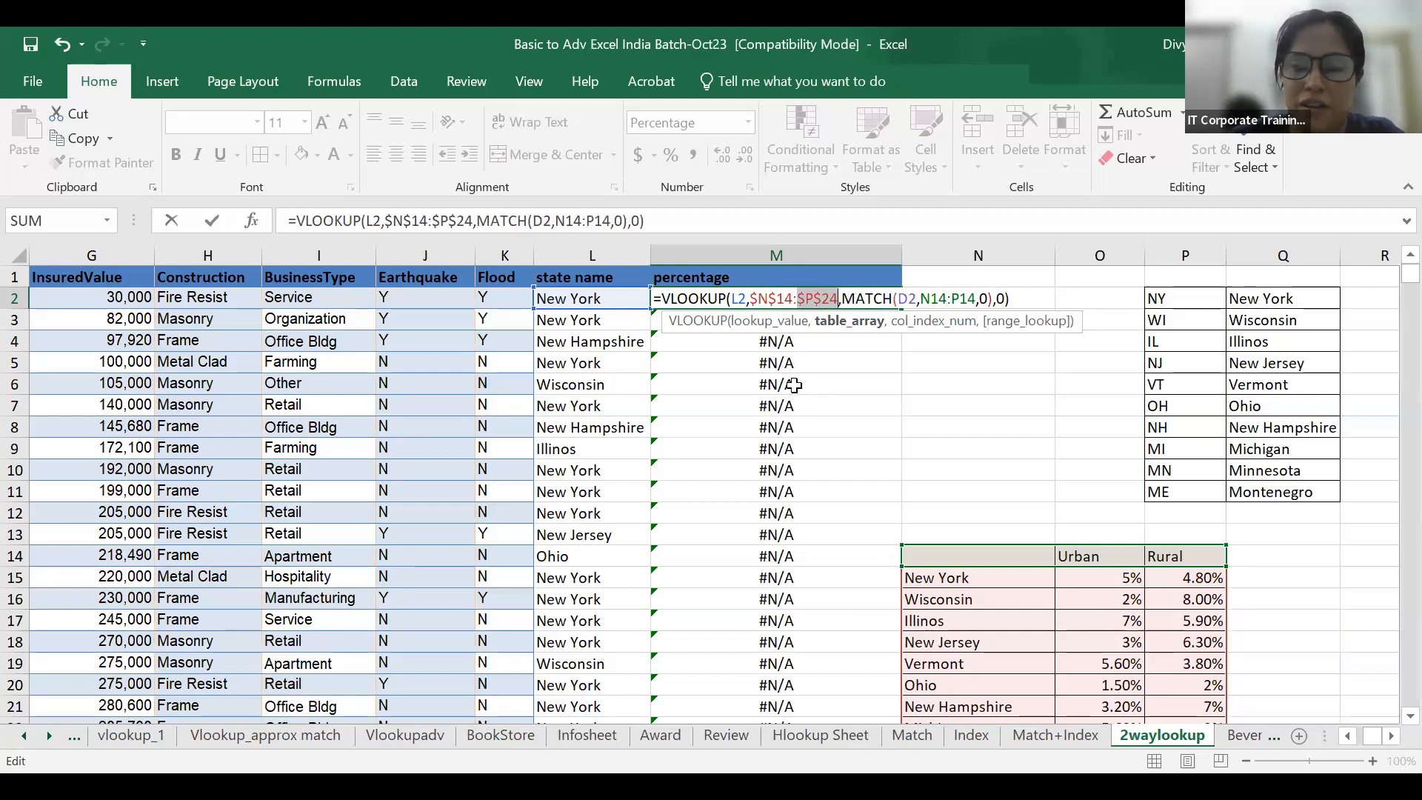
# Try to lock the MATCH range as $N$14:$P$14, enter the formula, and undo that entry.
pyautogui.click(853, 380)
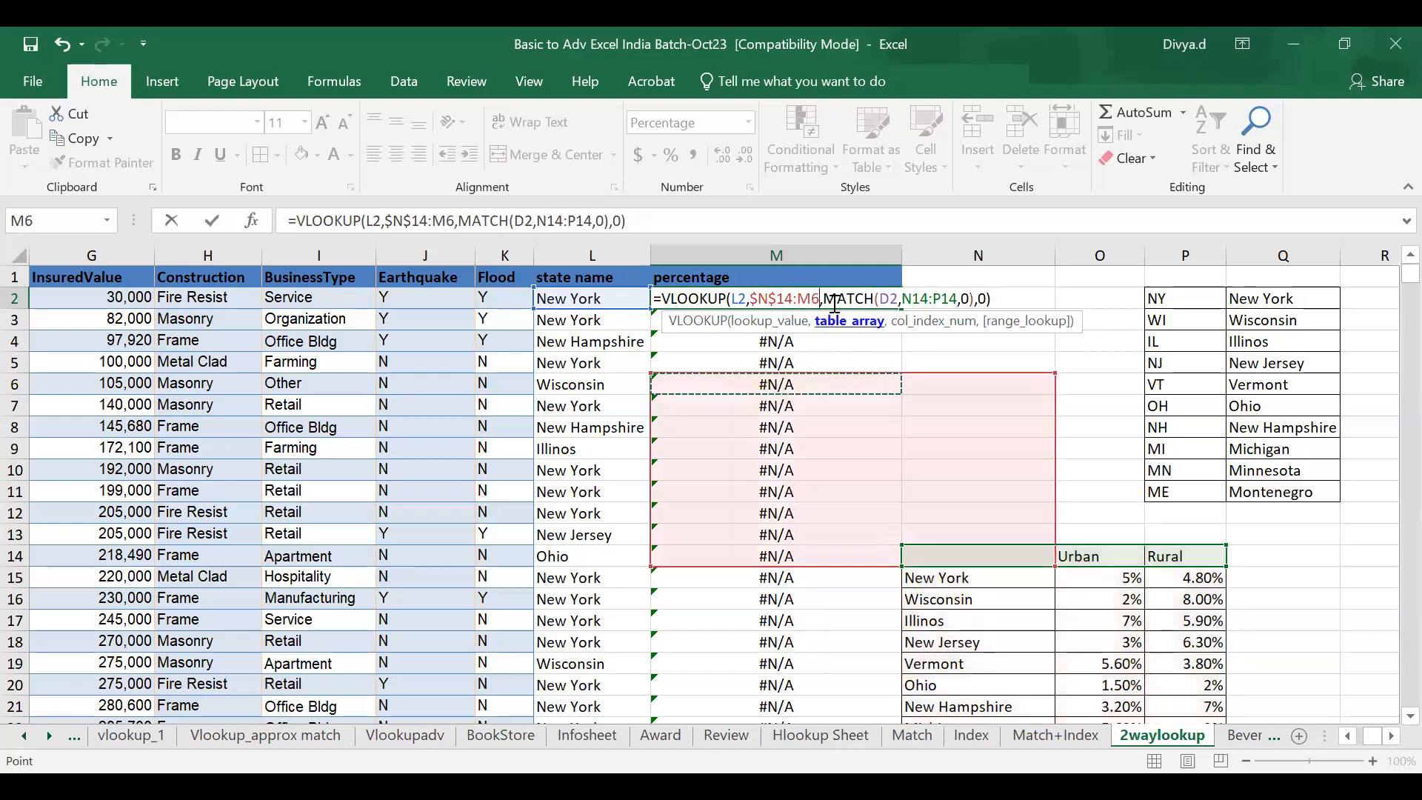
pyautogui.click(835, 300)
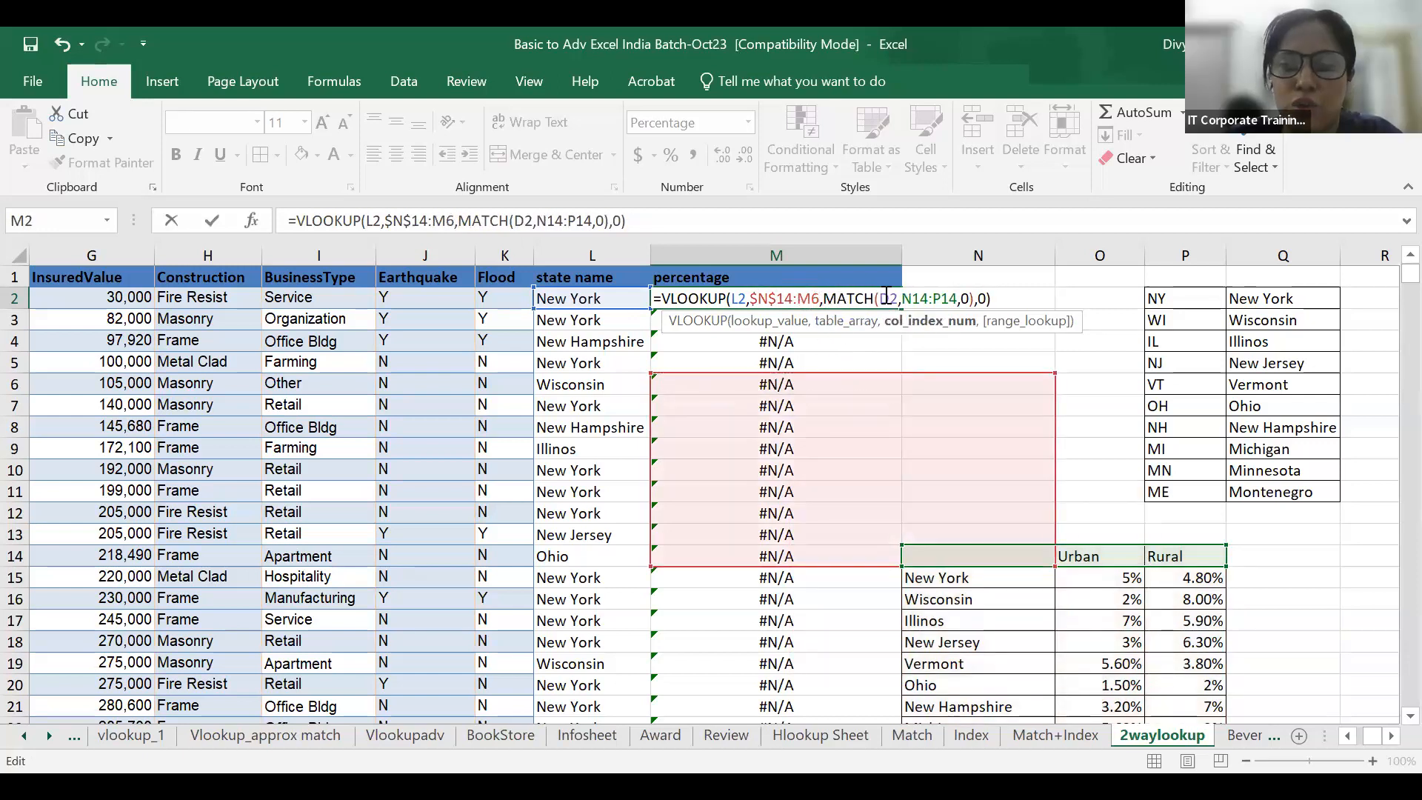
pyautogui.moveTo(902, 299); pyautogui.dragTo(959, 299)
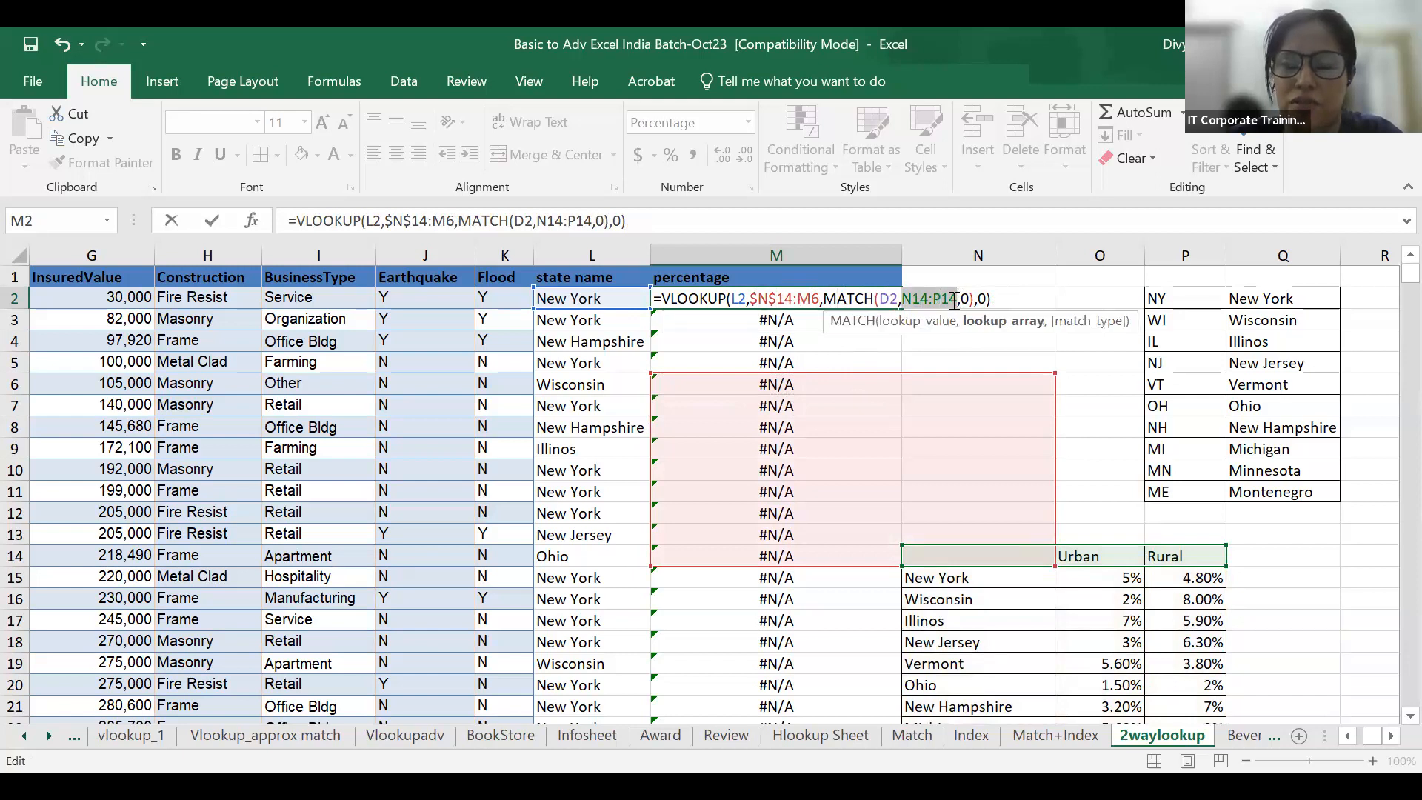
pyautogui.press('F4')
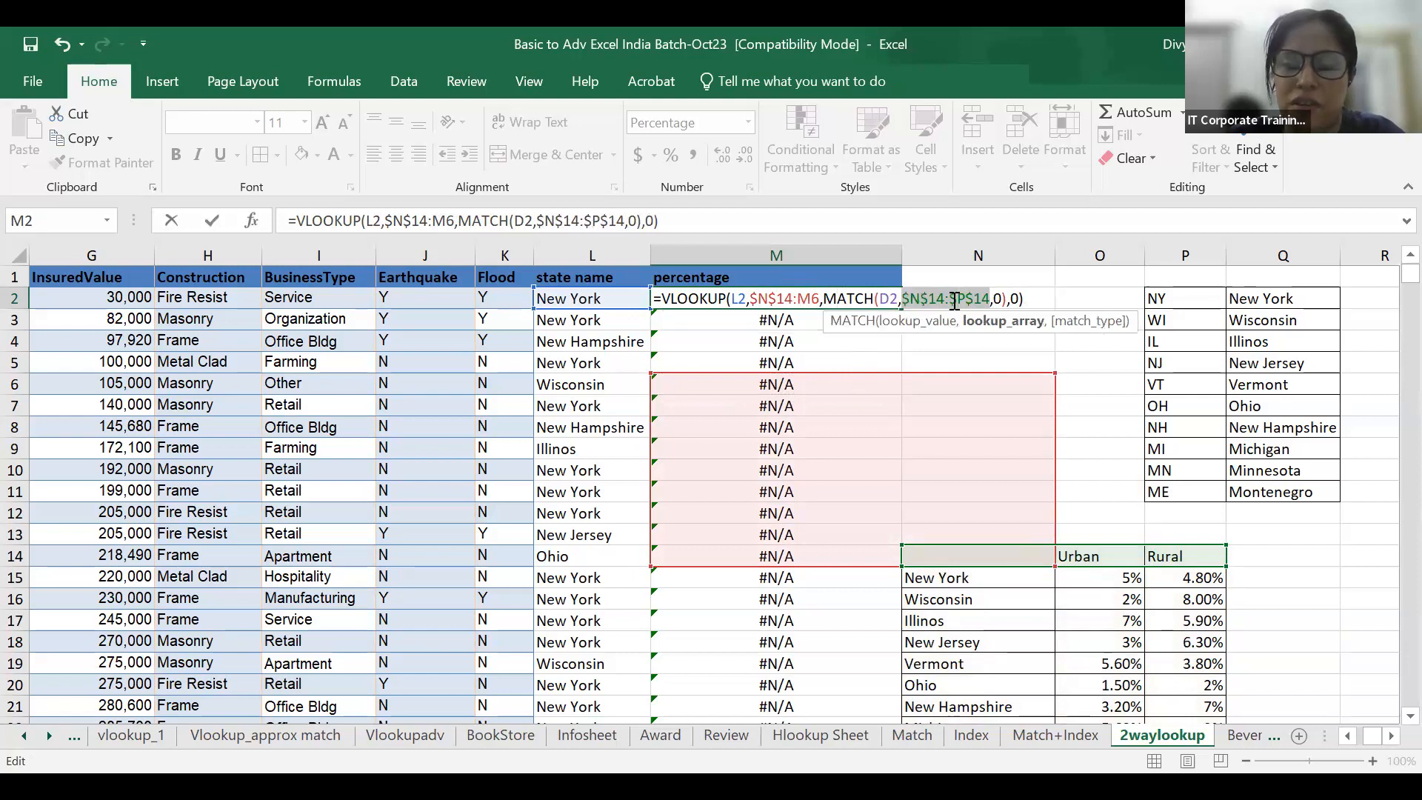
pyautogui.click(887, 299)
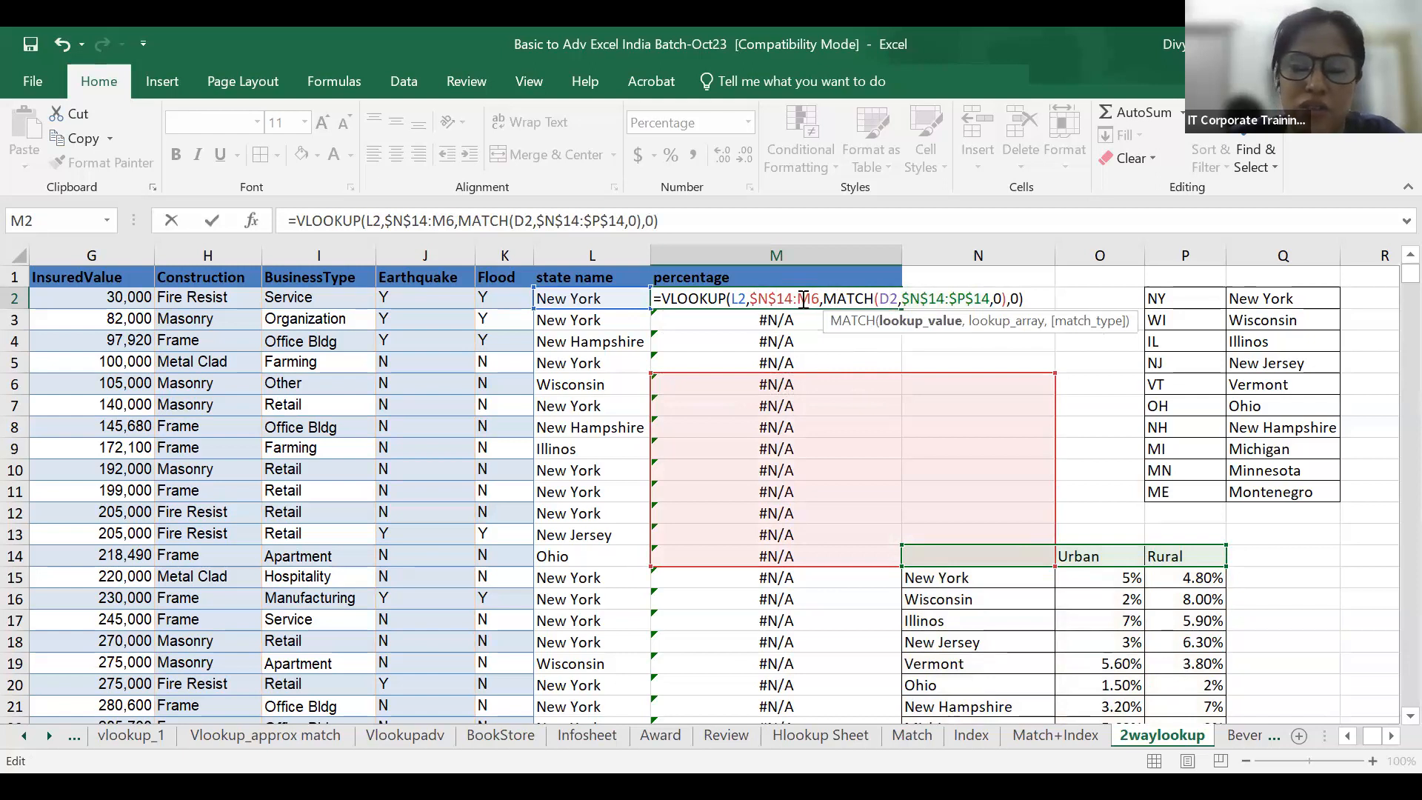
pyautogui.moveTo(796, 299); pyautogui.dragTo(816, 300)
pyautogui.press('F4')
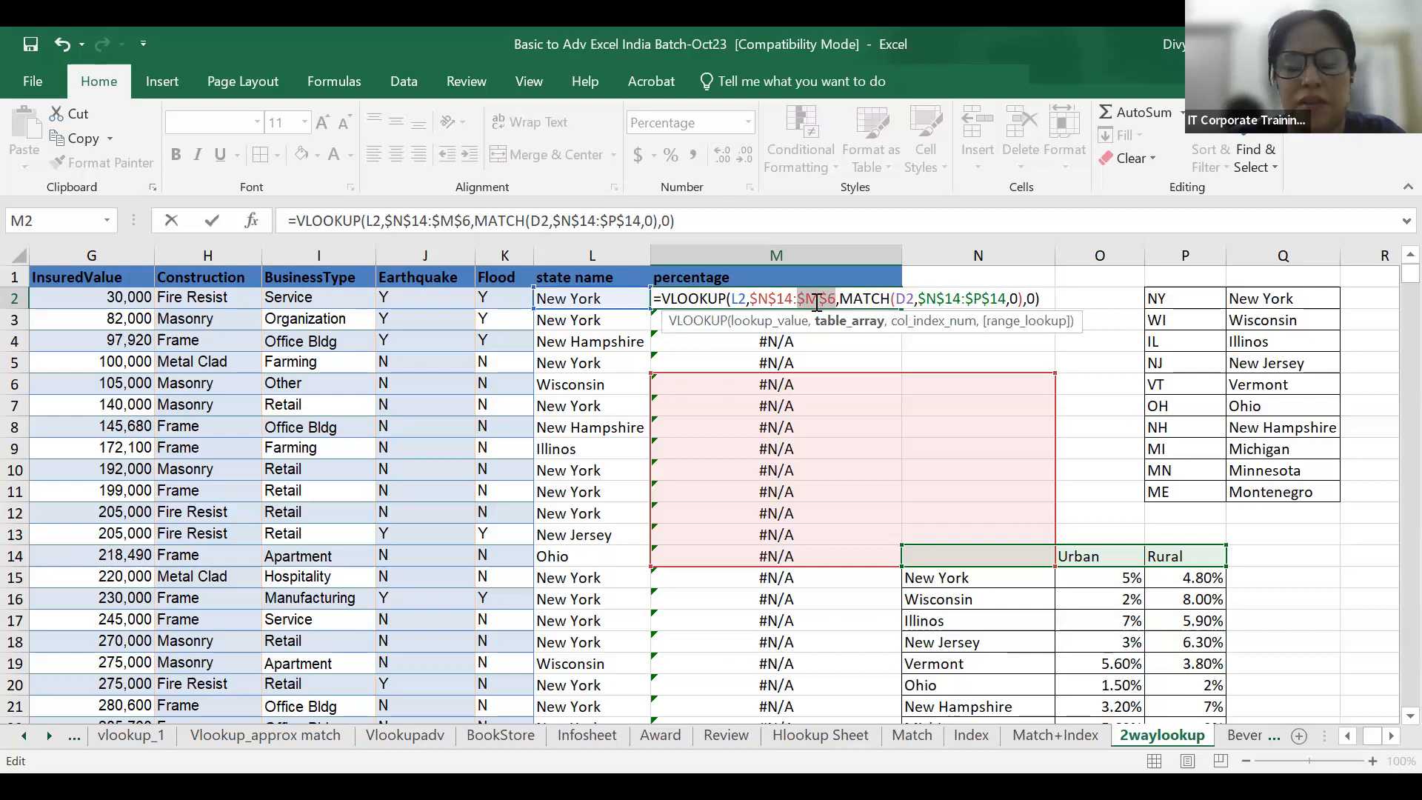
pyautogui.hotkey('ctrl', 'Return')
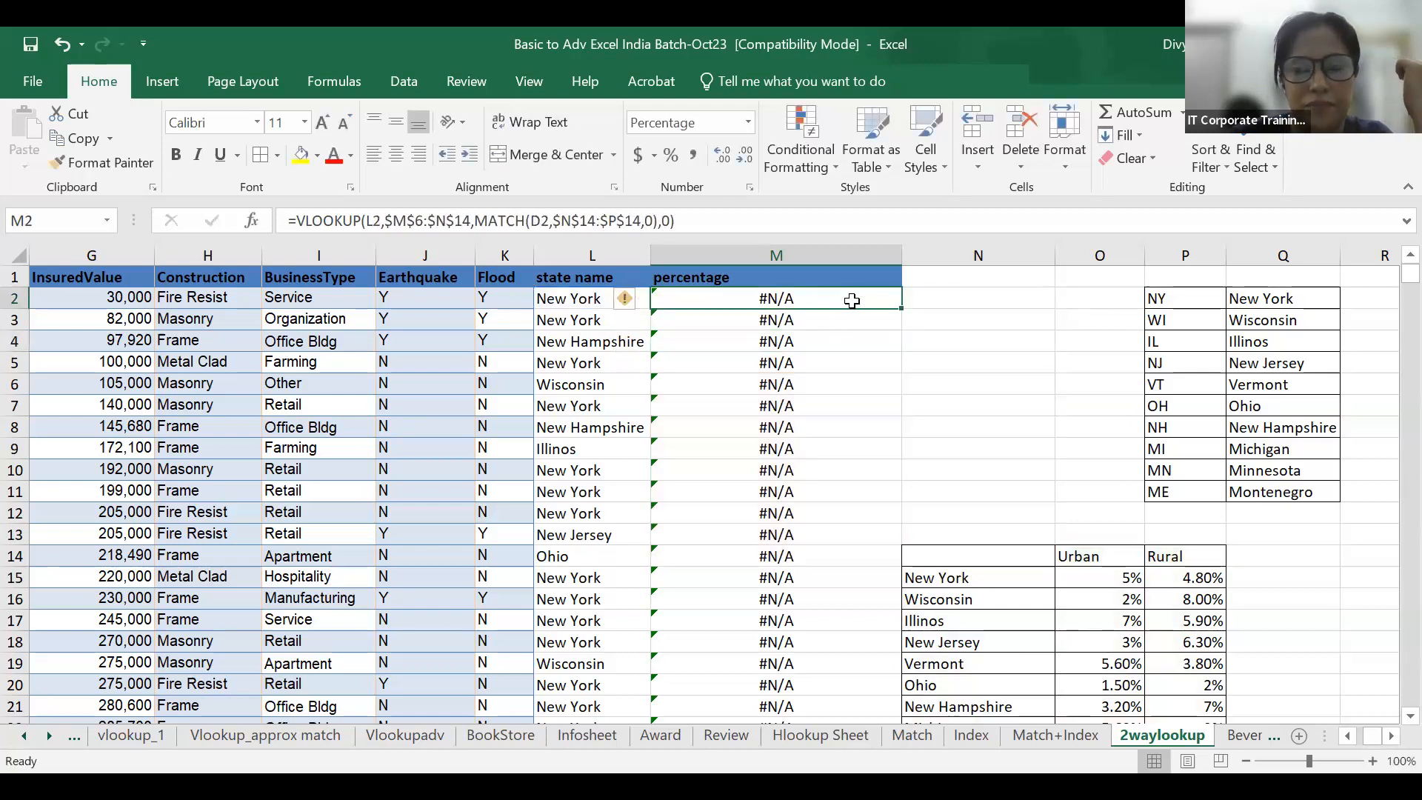
pyautogui.hotkey('ctrl', 'z')
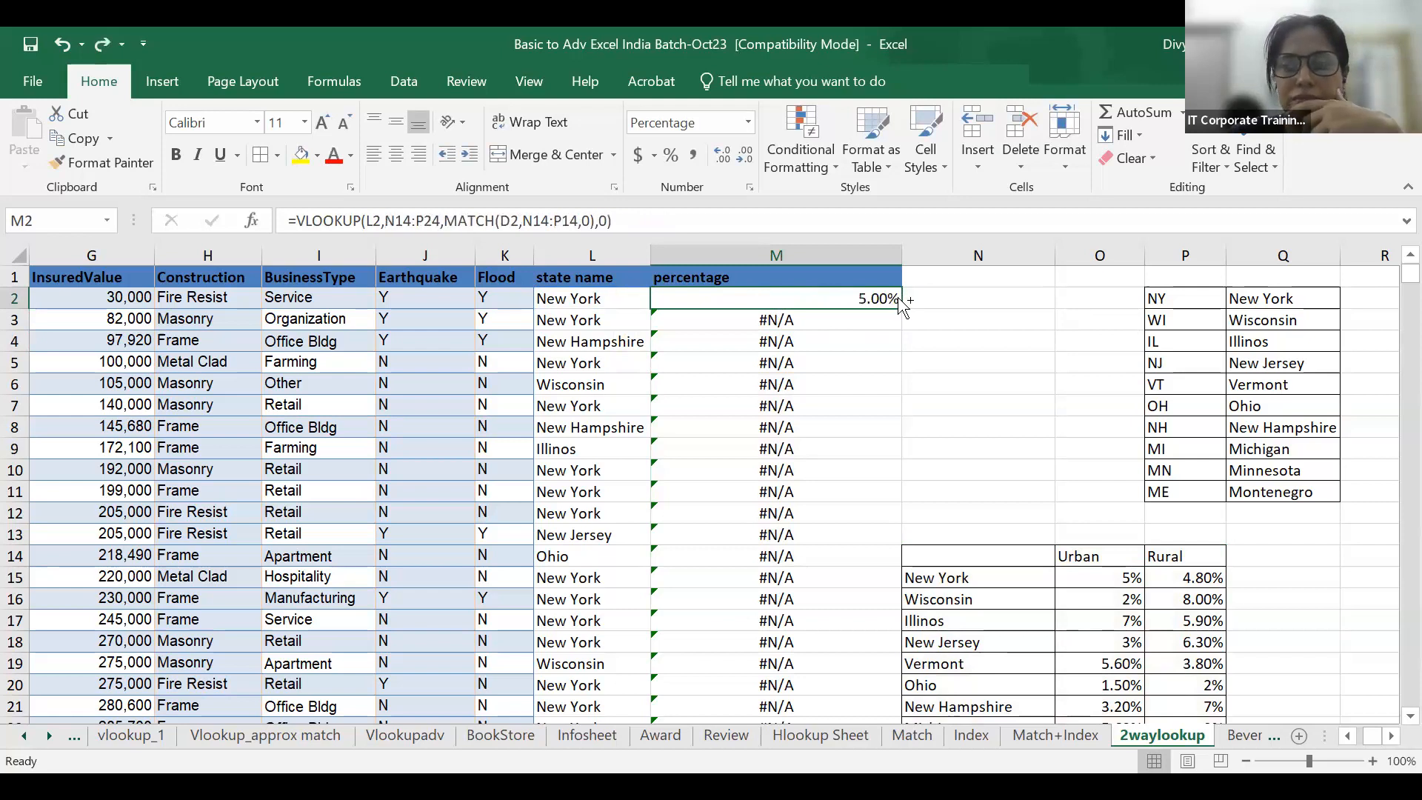
# Make M2's table array $N$14:$P$24 and MATCH range $N$14:$P$14 absolute, then re-enter the formula.
pyautogui.doubleClick(865, 299)
pyautogui.moveTo(750, 299); pyautogui.dragTo(806, 303)
pyautogui.press('F4')
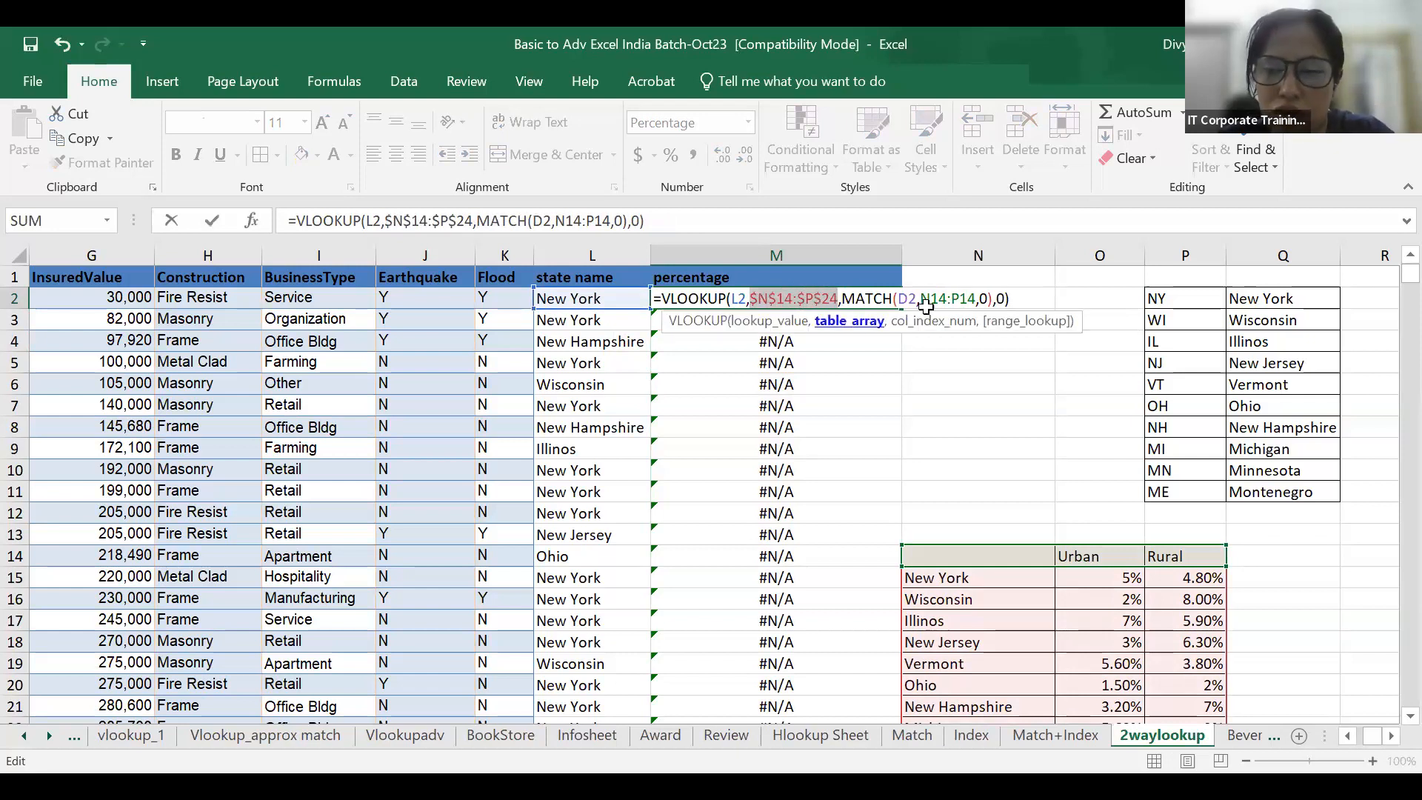
pyautogui.moveTo(920, 300); pyautogui.dragTo(975, 300)
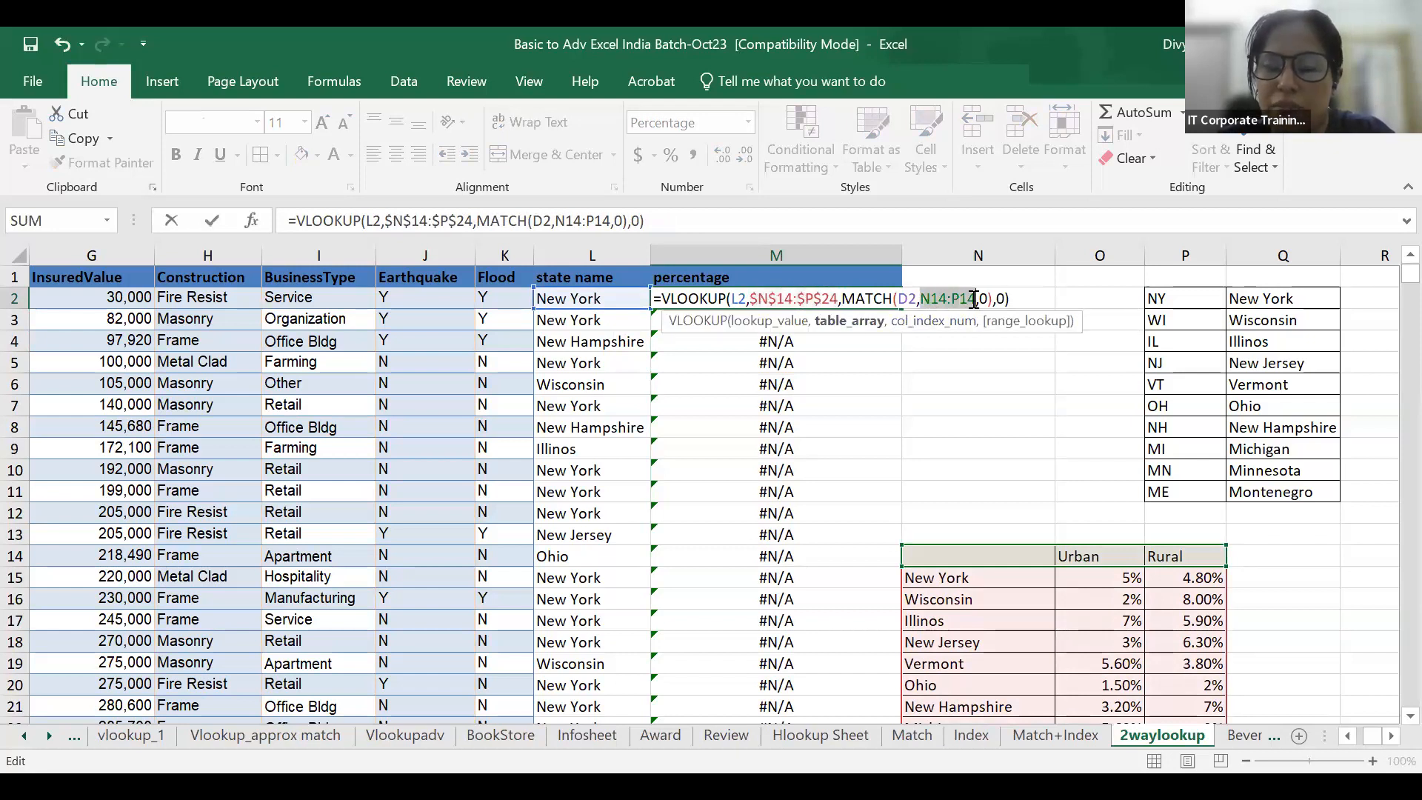
pyautogui.press('F4')
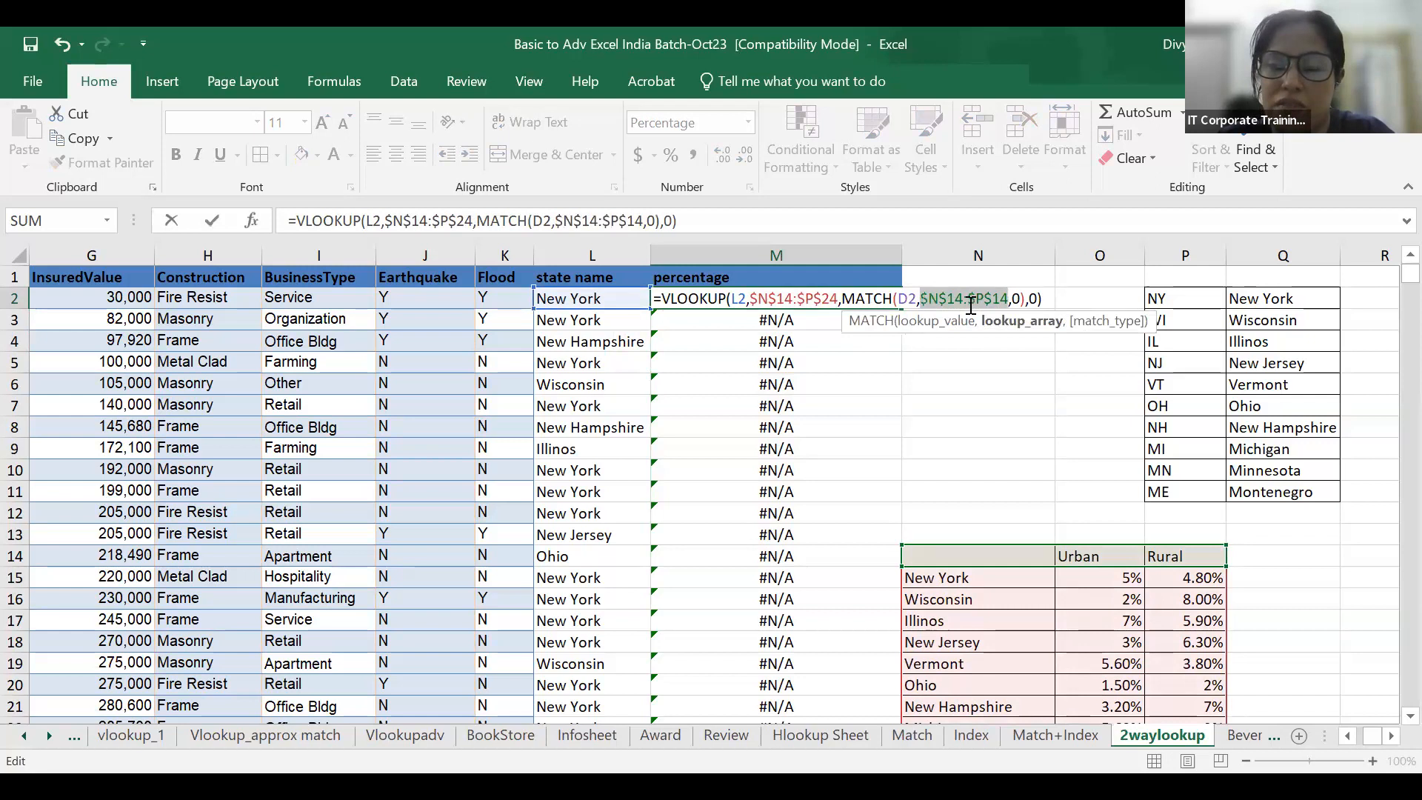
pyautogui.hotkey('ctrl', 'Return')
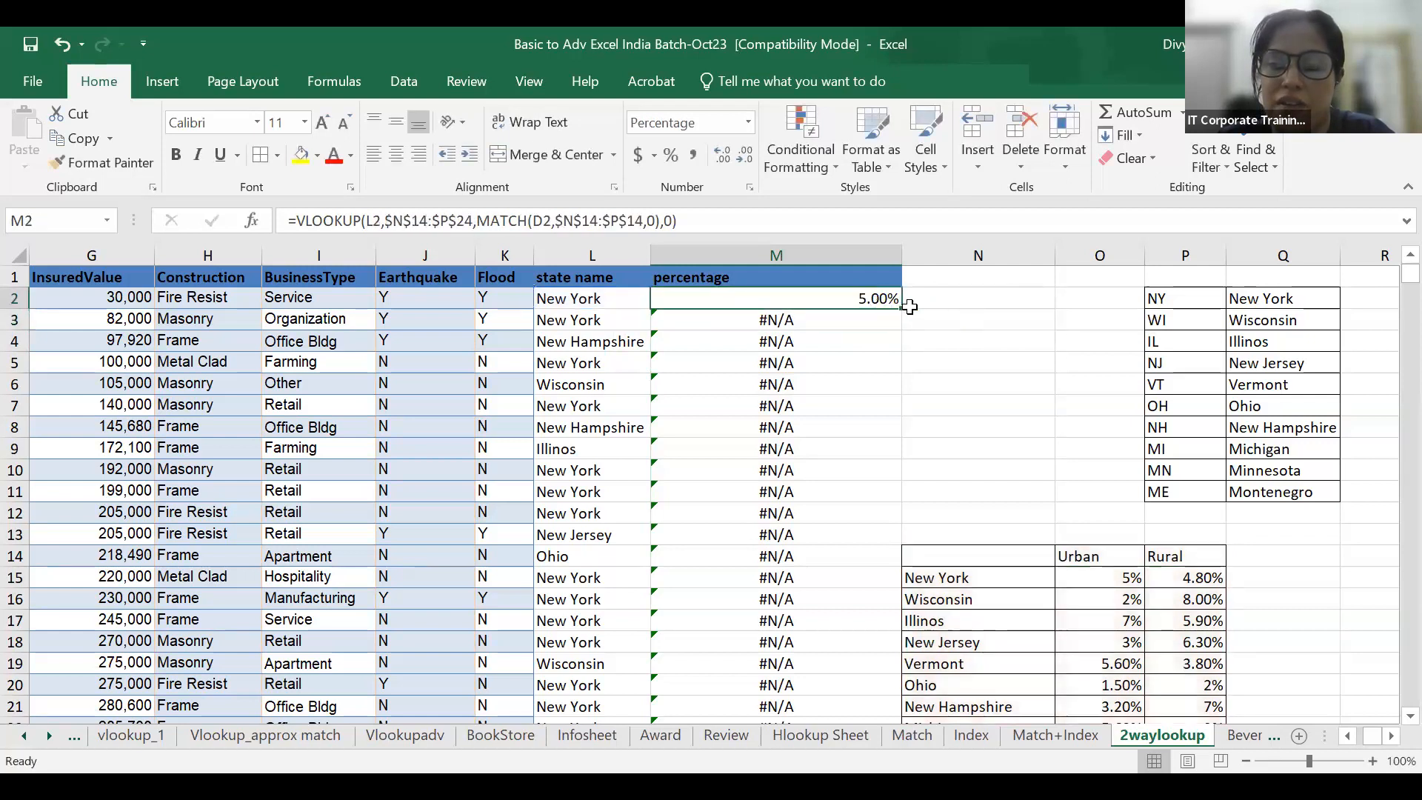
# Copy M2's two-way lookup formula down the whole percentage column.
pyautogui.doubleClick(903, 308)
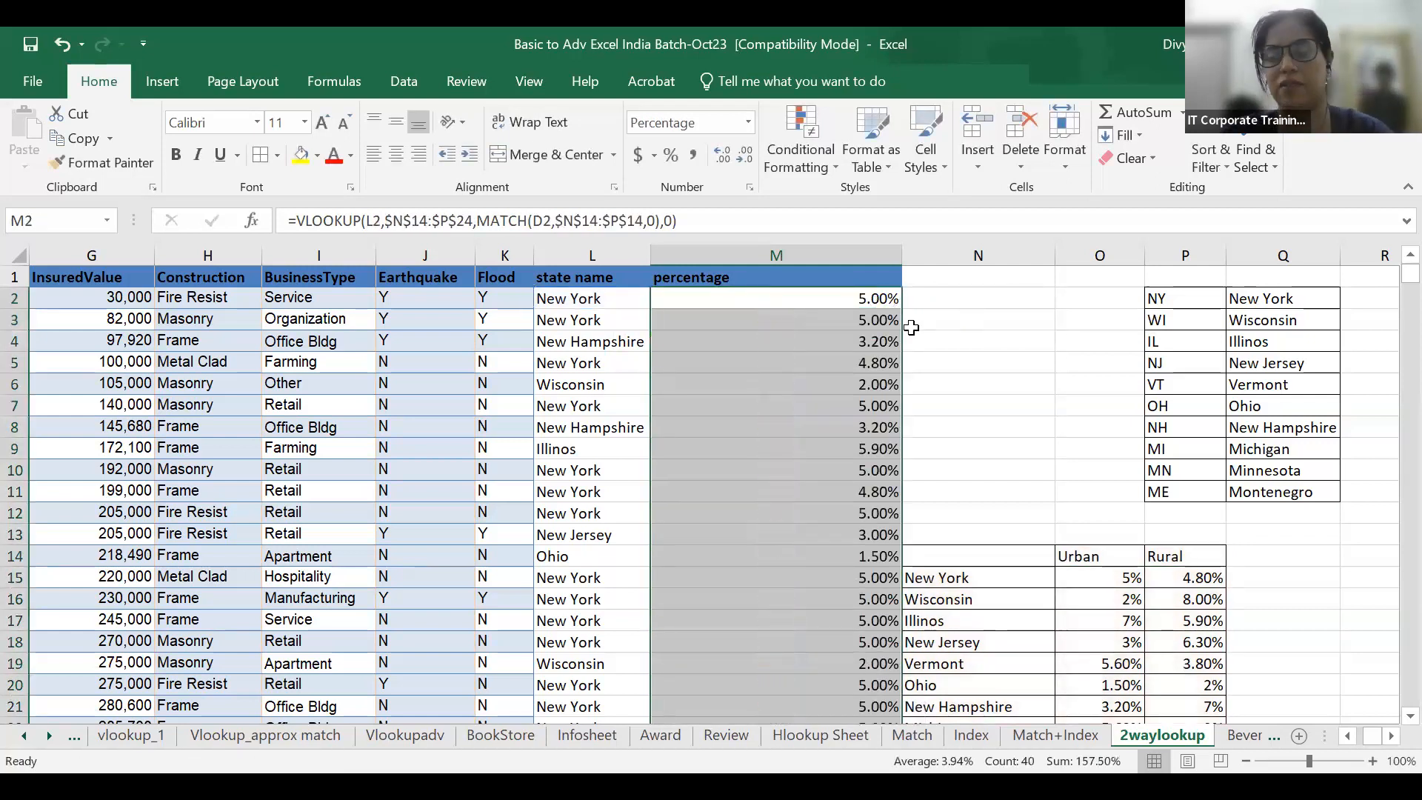
pyautogui.scroll(-2, 921, 336)
pyautogui.scroll(2, 920, 336)
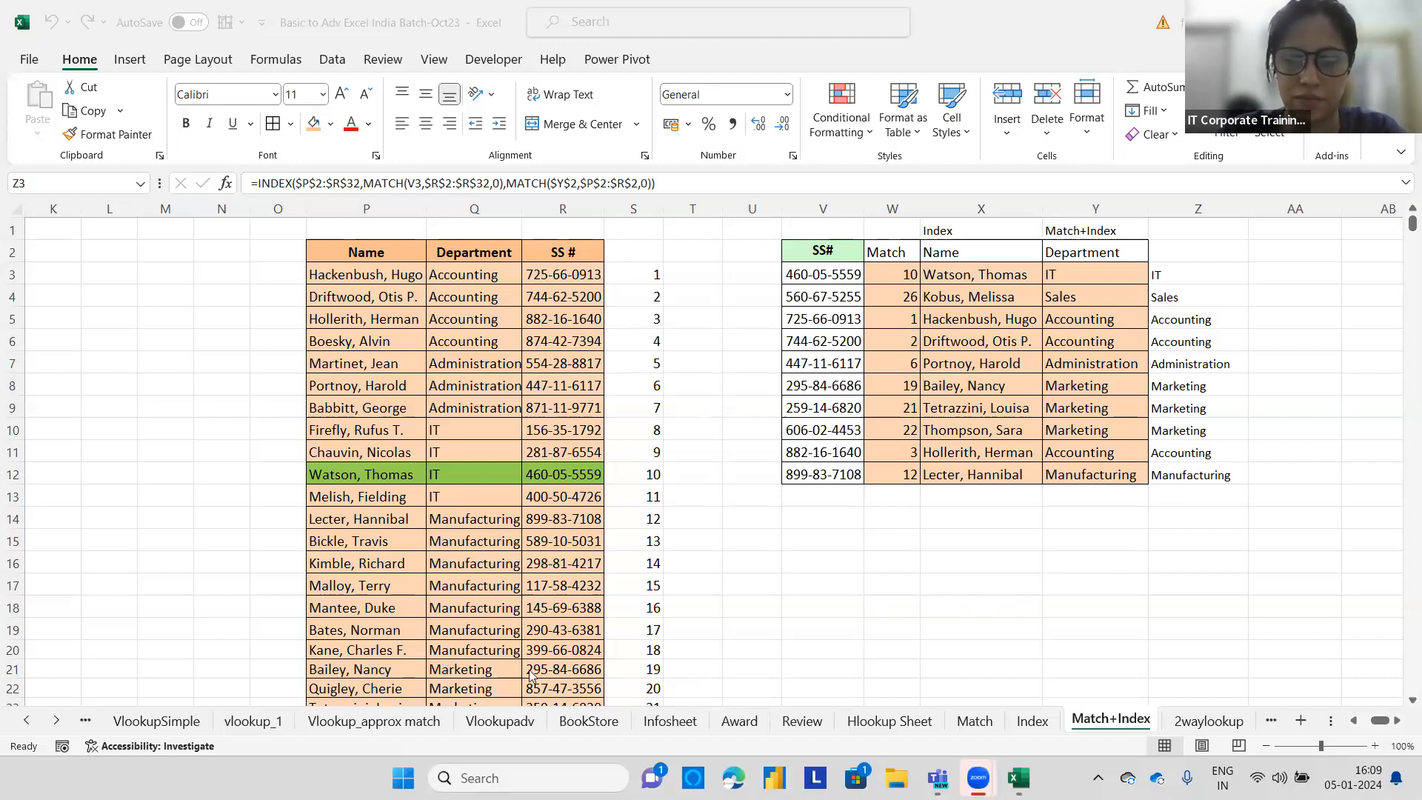
# Switch to the Sample Superstore sheet.
pyautogui.click(31, 719)
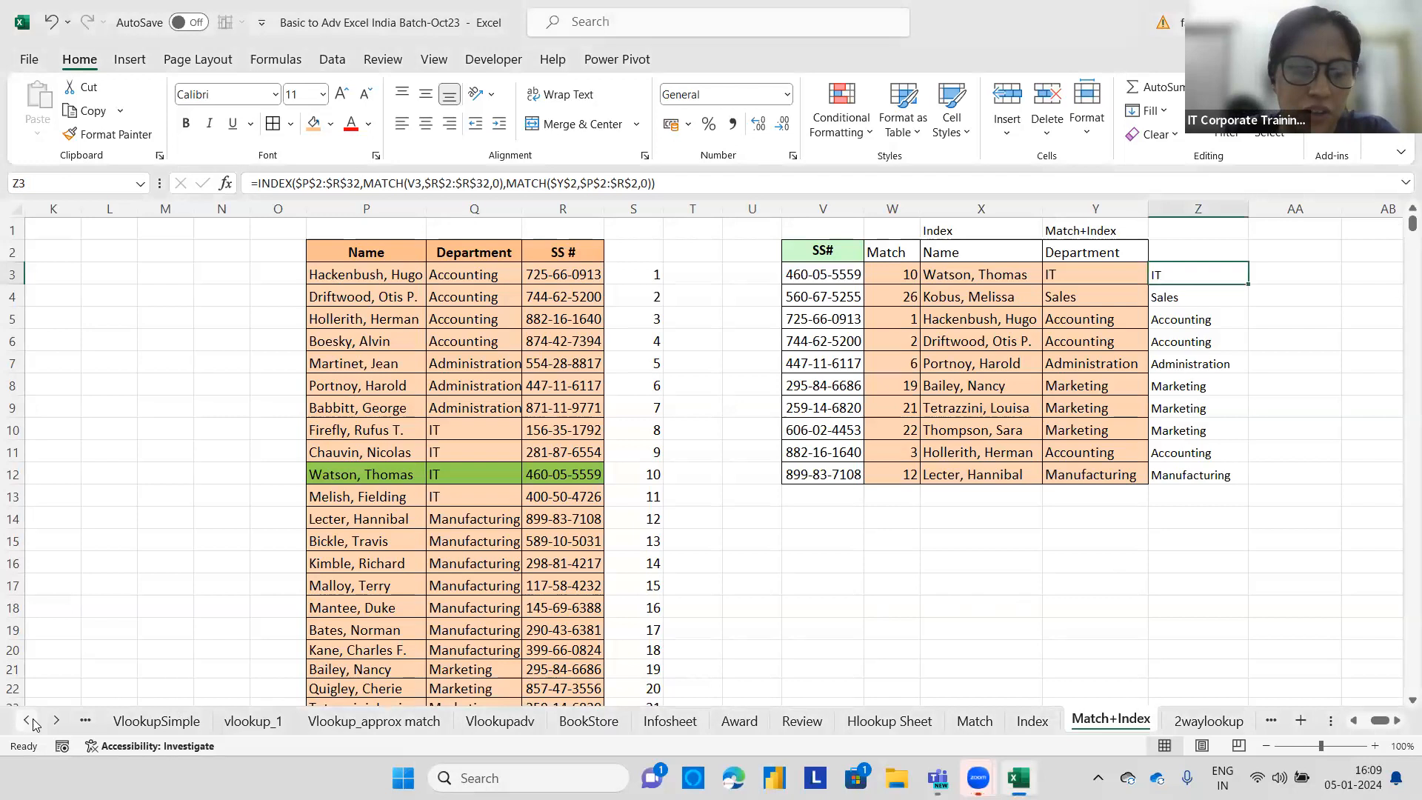
pyautogui.moveTo(1380, 720); pyautogui.dragTo(1300, 719)
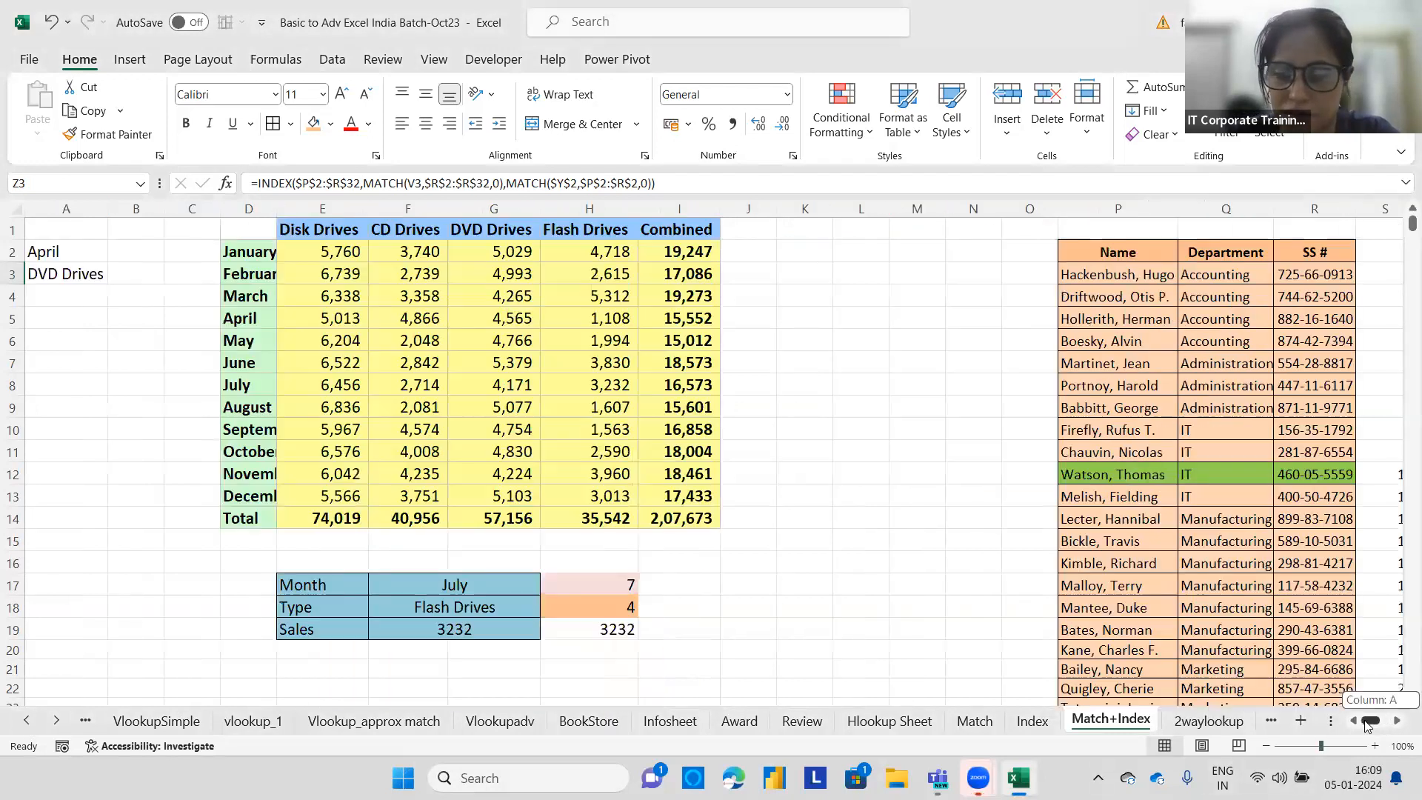
pyautogui.click(29, 719)
pyautogui.click(28, 720)
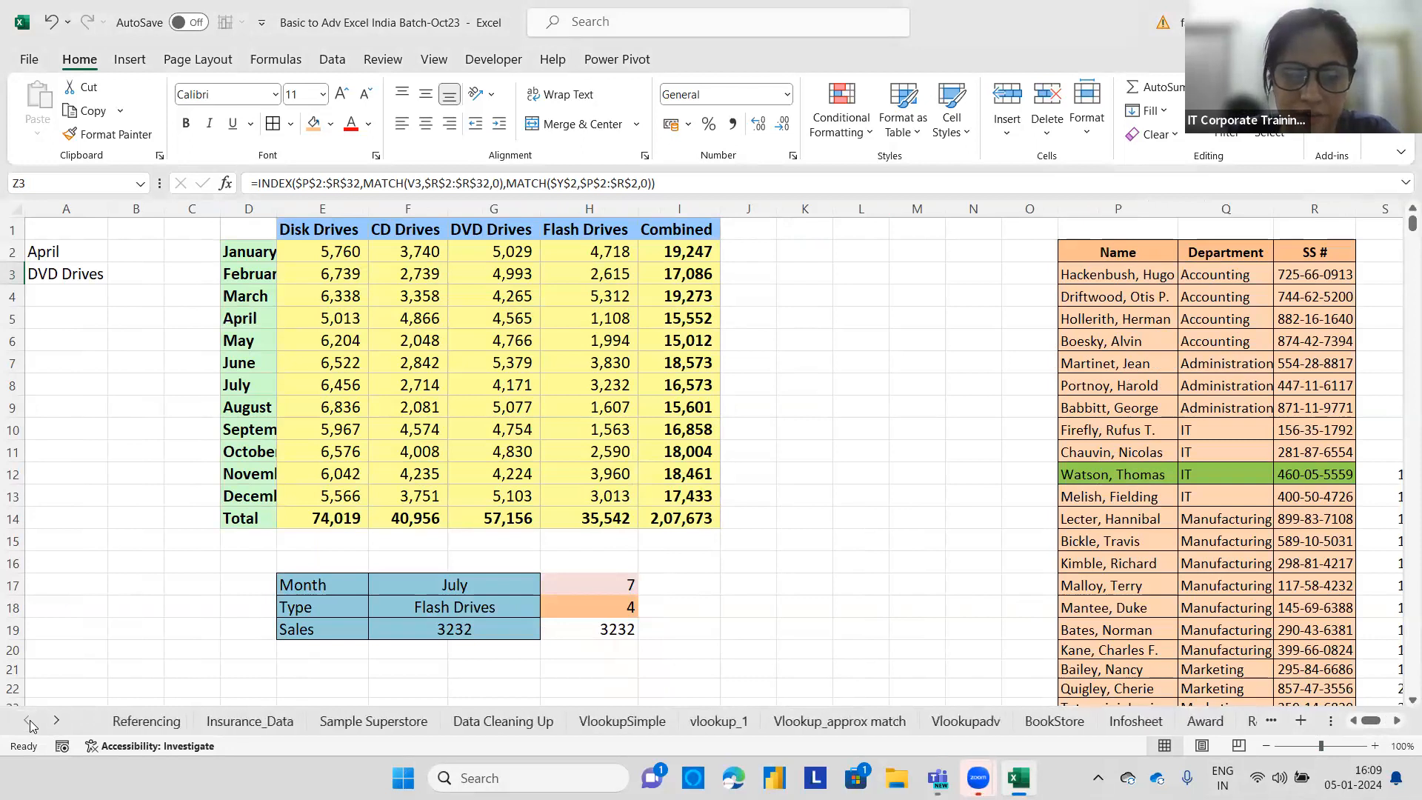
pyautogui.click(346, 722)
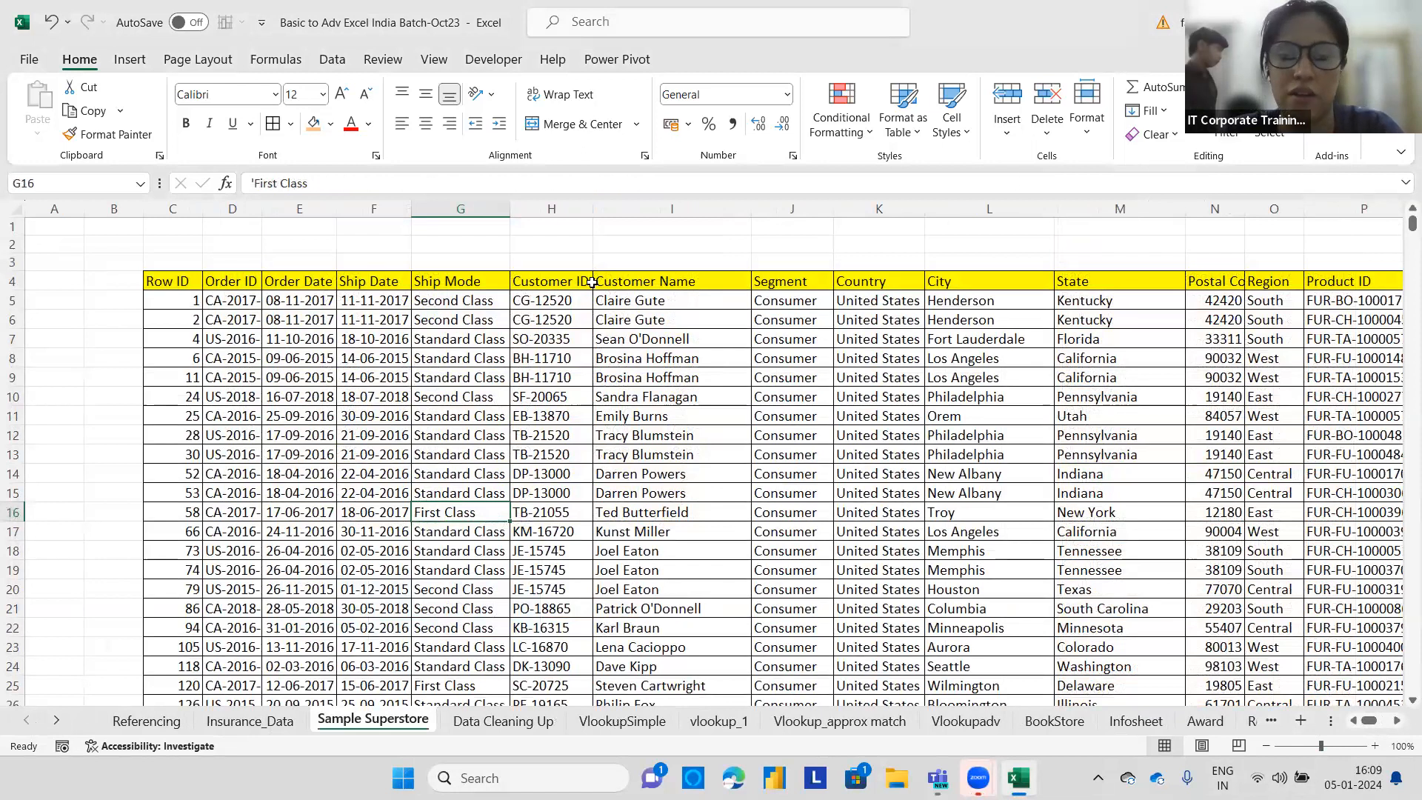
# Try turning on filters for the data table and opening the Segment filter list, then undo the filter.
pyautogui.moveTo(1370, 722); pyautogui.dragTo(1375, 725)
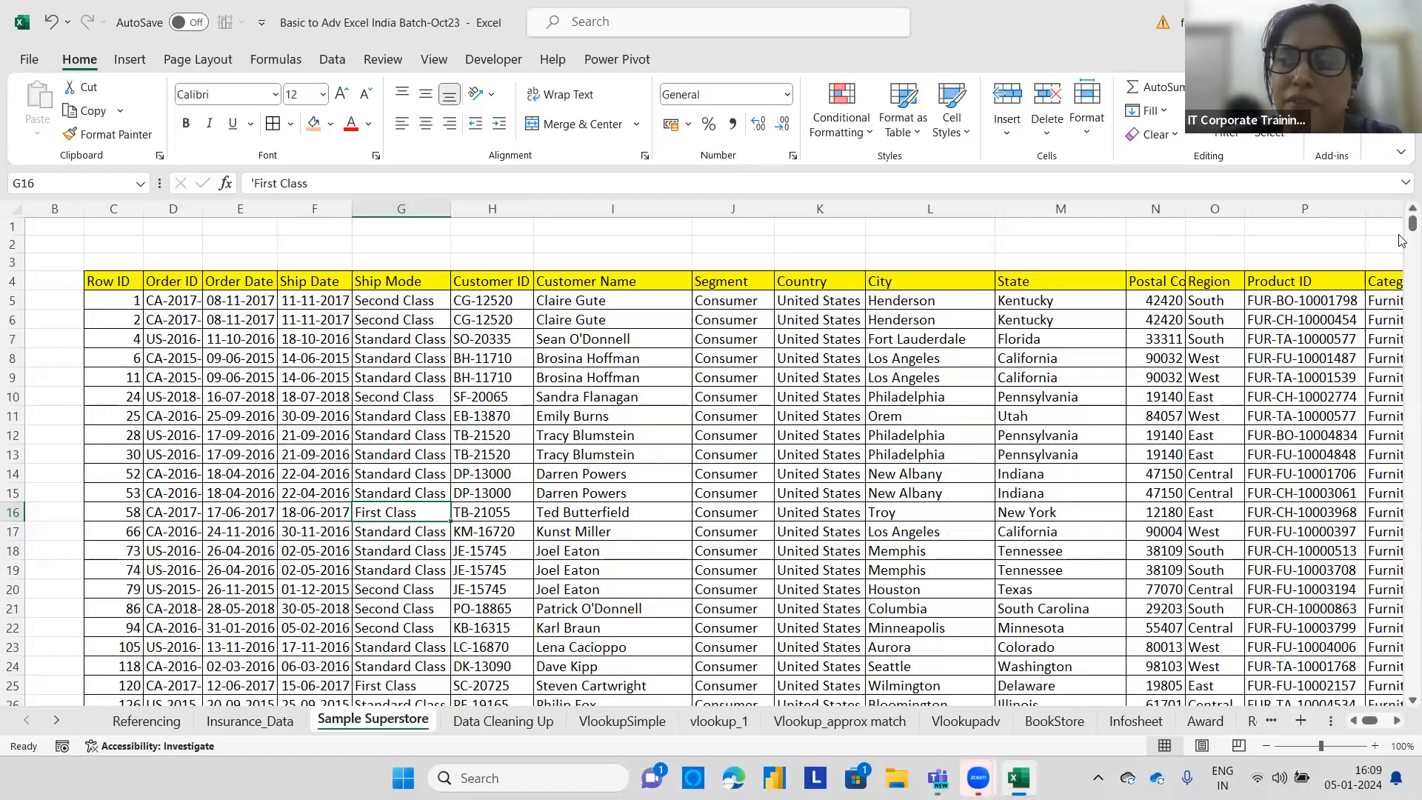
pyautogui.moveTo(1401, 227); pyautogui.dragTo(1401, 226)
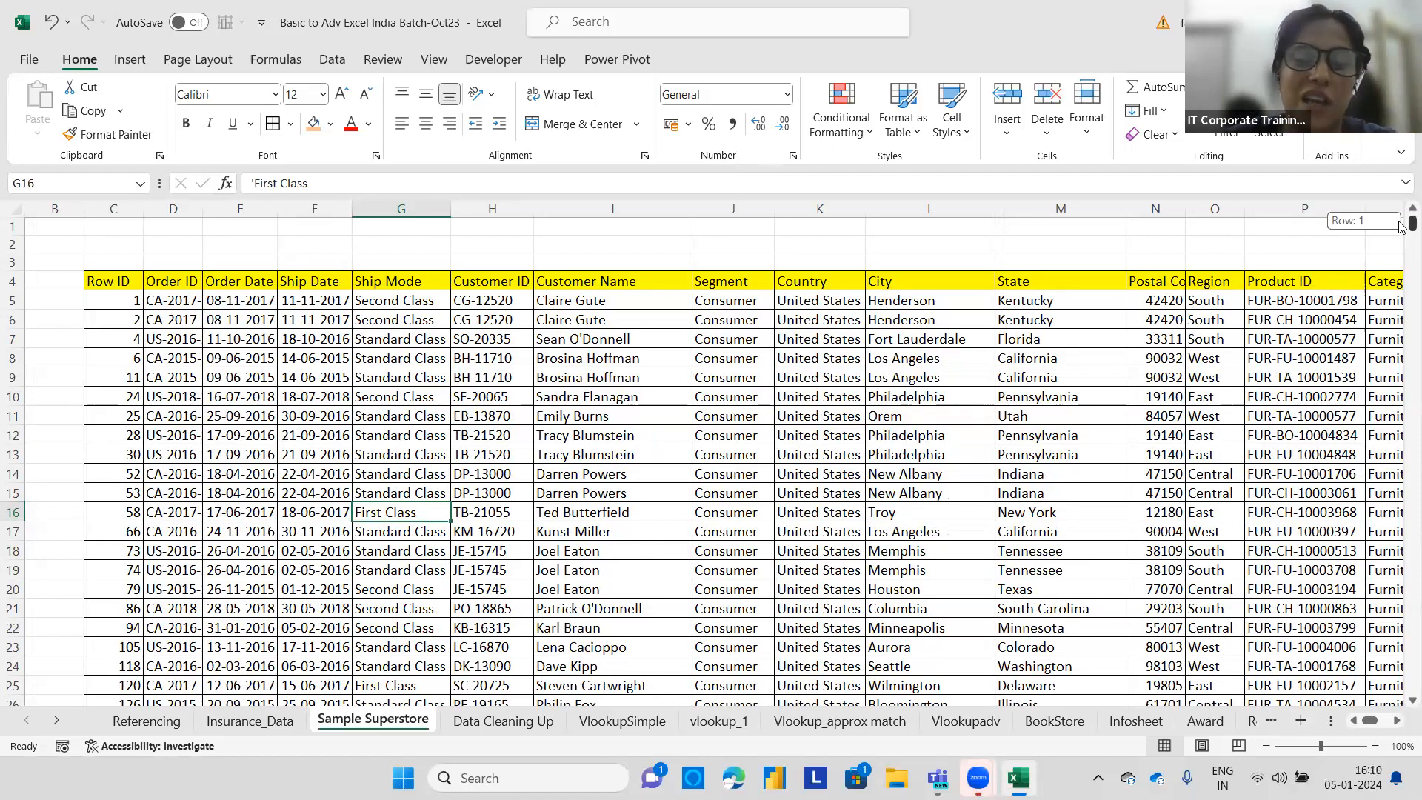
pyautogui.moveTo(1401, 227)
pyautogui.mouseDown()
pyautogui.moveTo(1401, 374)
pyautogui.moveTo(1399, 203)
pyautogui.mouseUp()
pyautogui.moveTo(787, 284); pyautogui.dragTo(745, 280)
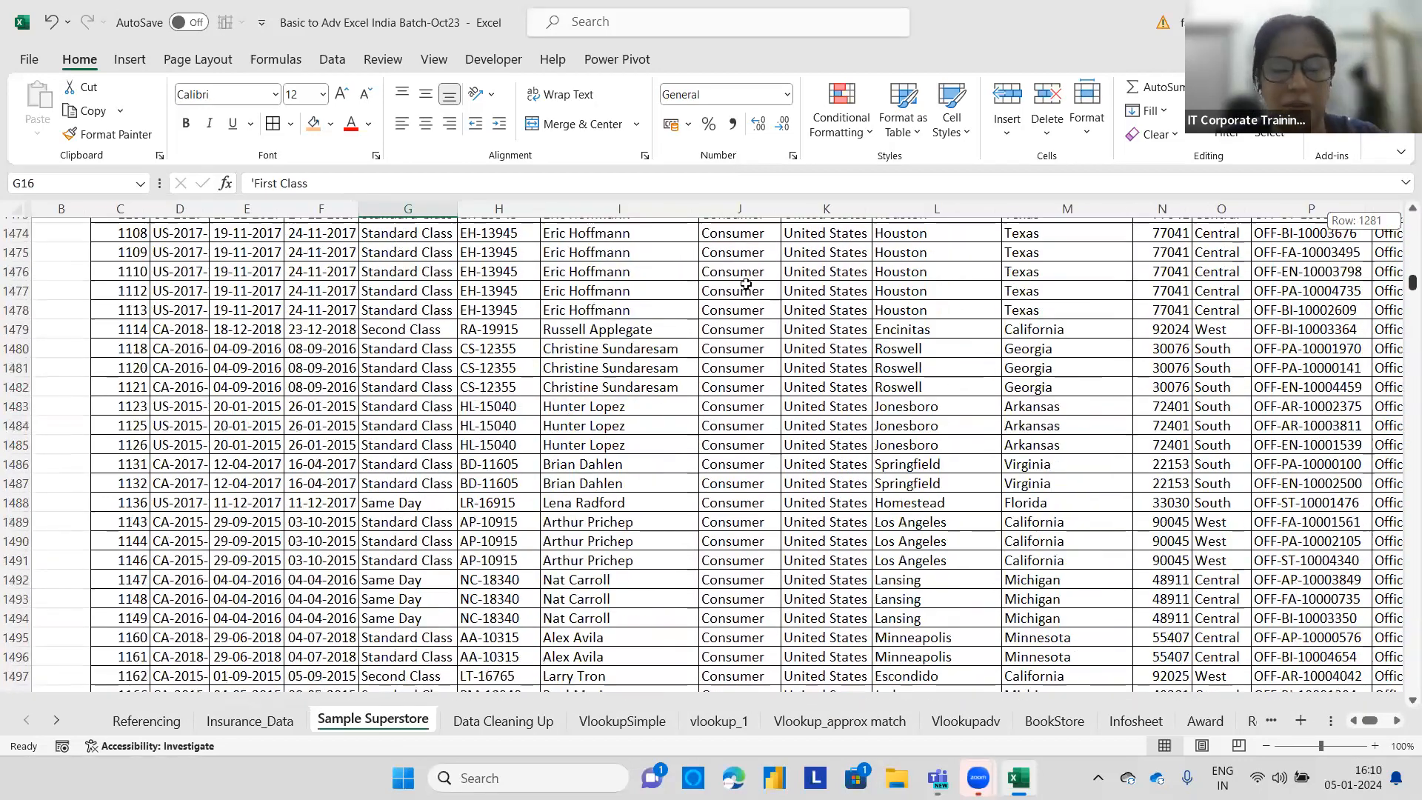
pyautogui.click(745, 280)
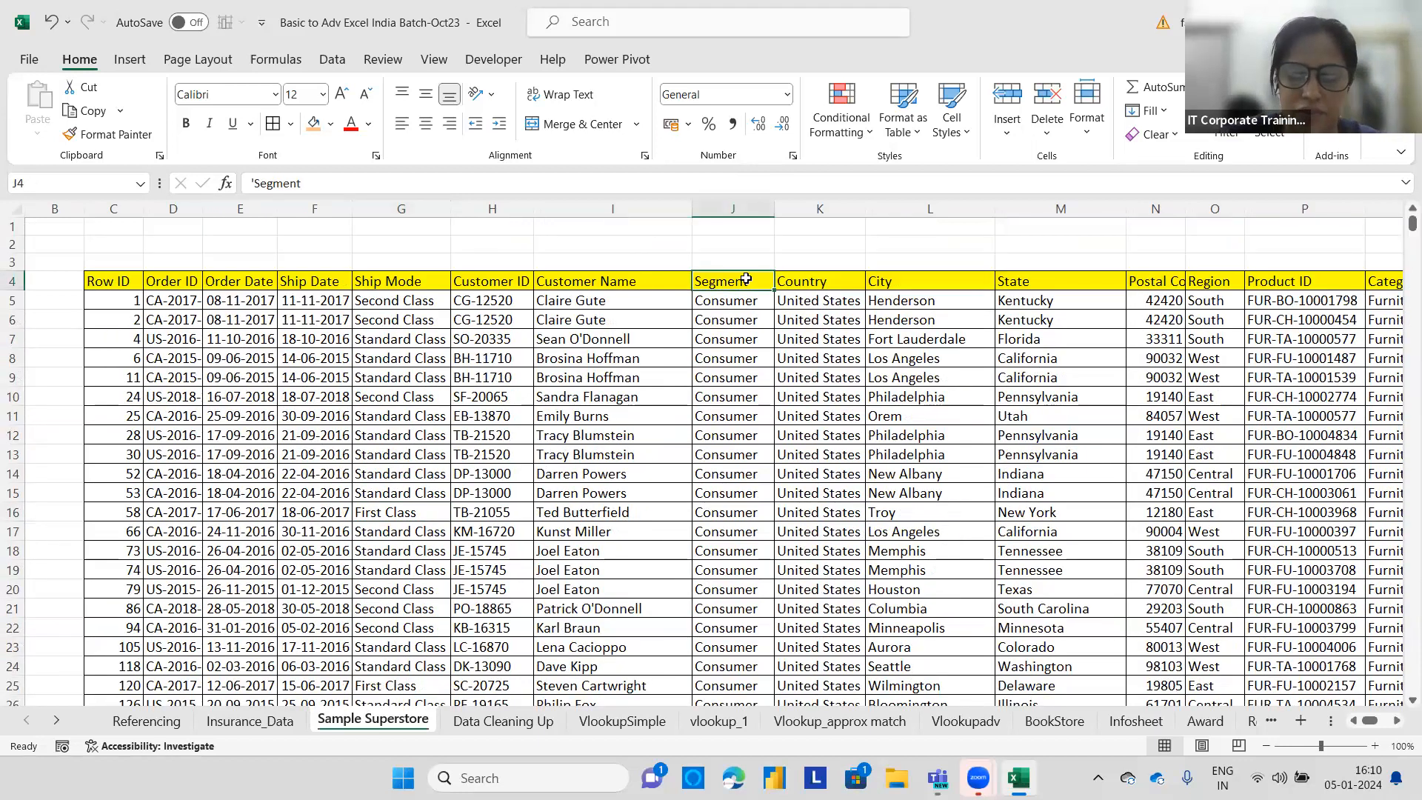
pyautogui.hotkey('ctrl', 'shift', 'l')
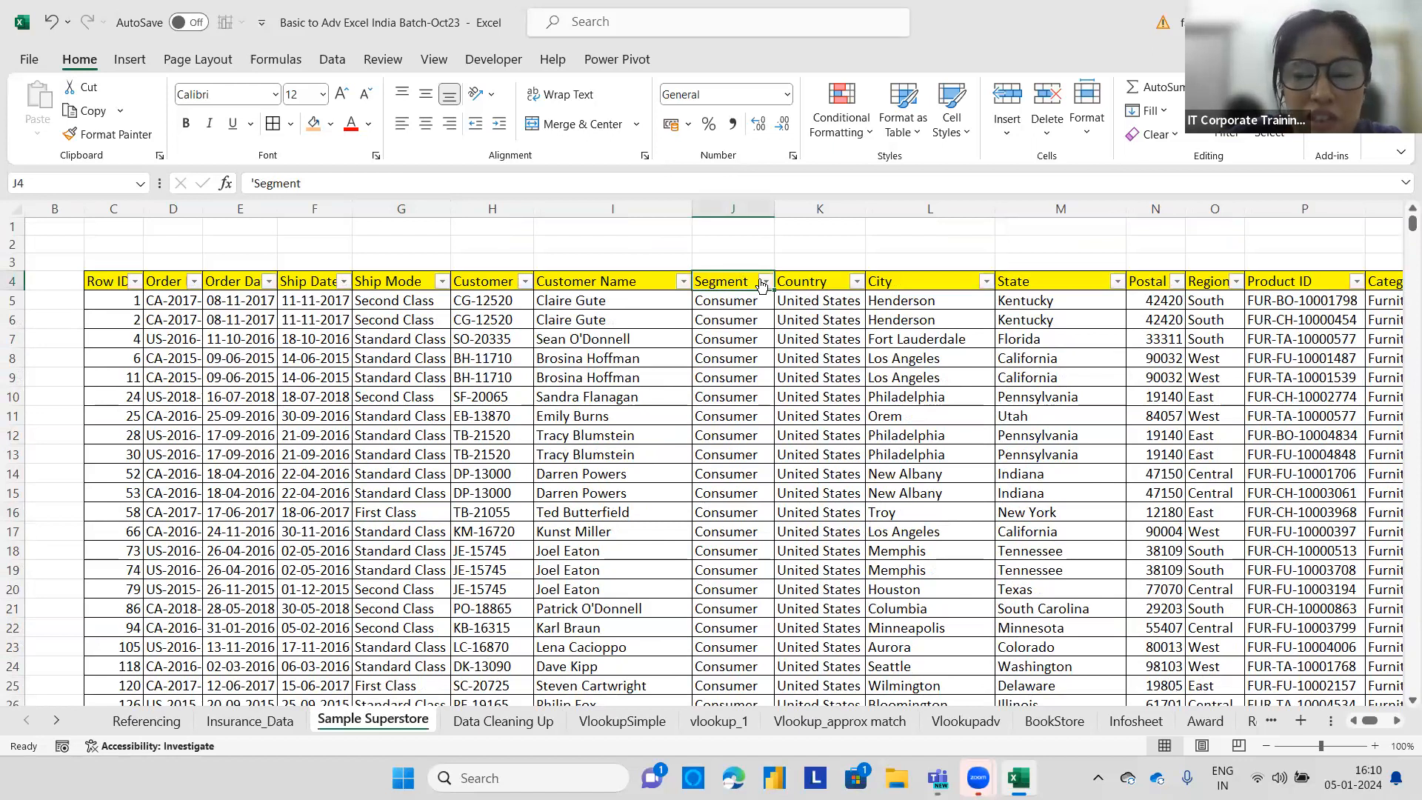
pyautogui.click(763, 282)
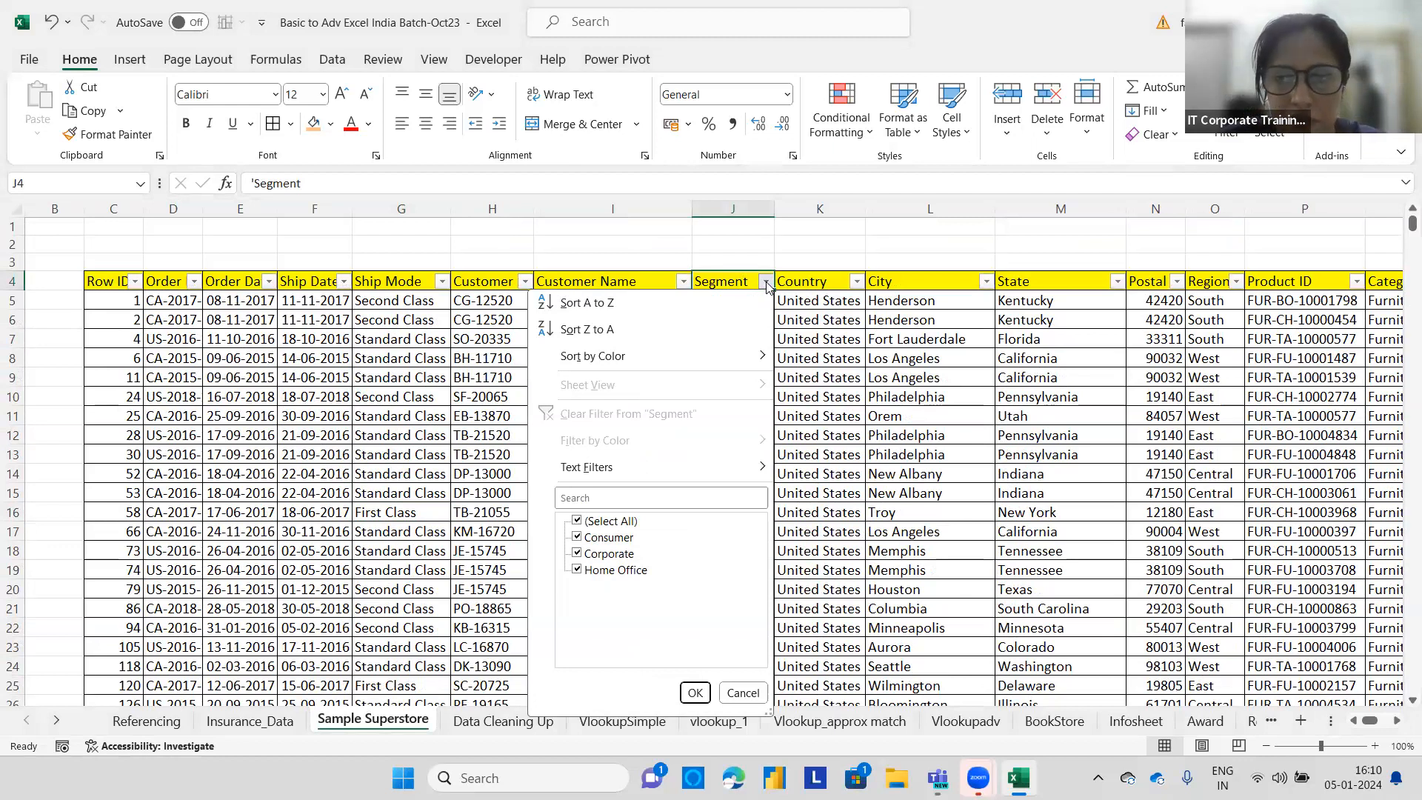
pyautogui.click(765, 262)
pyautogui.hotkey('ctrl', 'z')
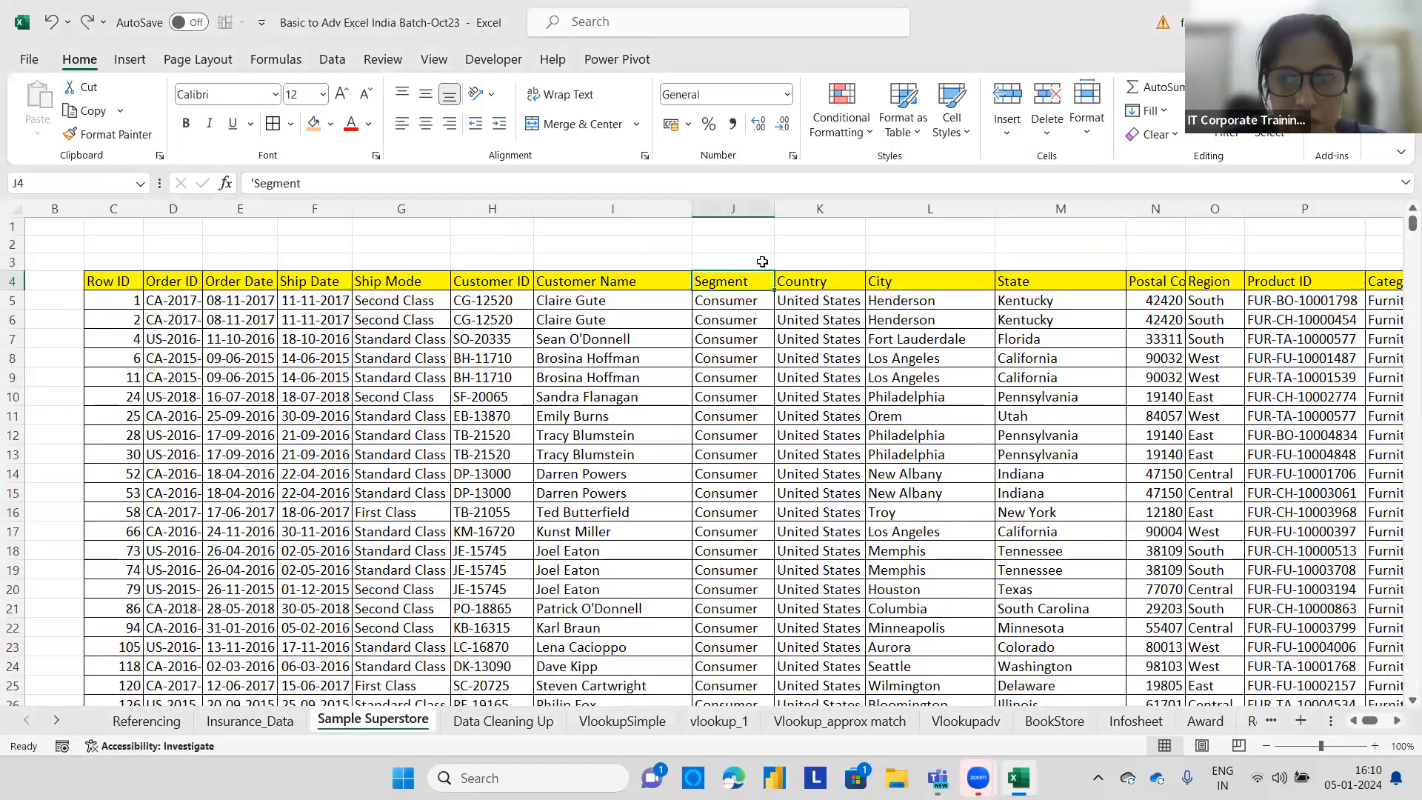
# Enter the label Segment in J1 and the criterion Consumer in K1.
pyautogui.click(712, 344)
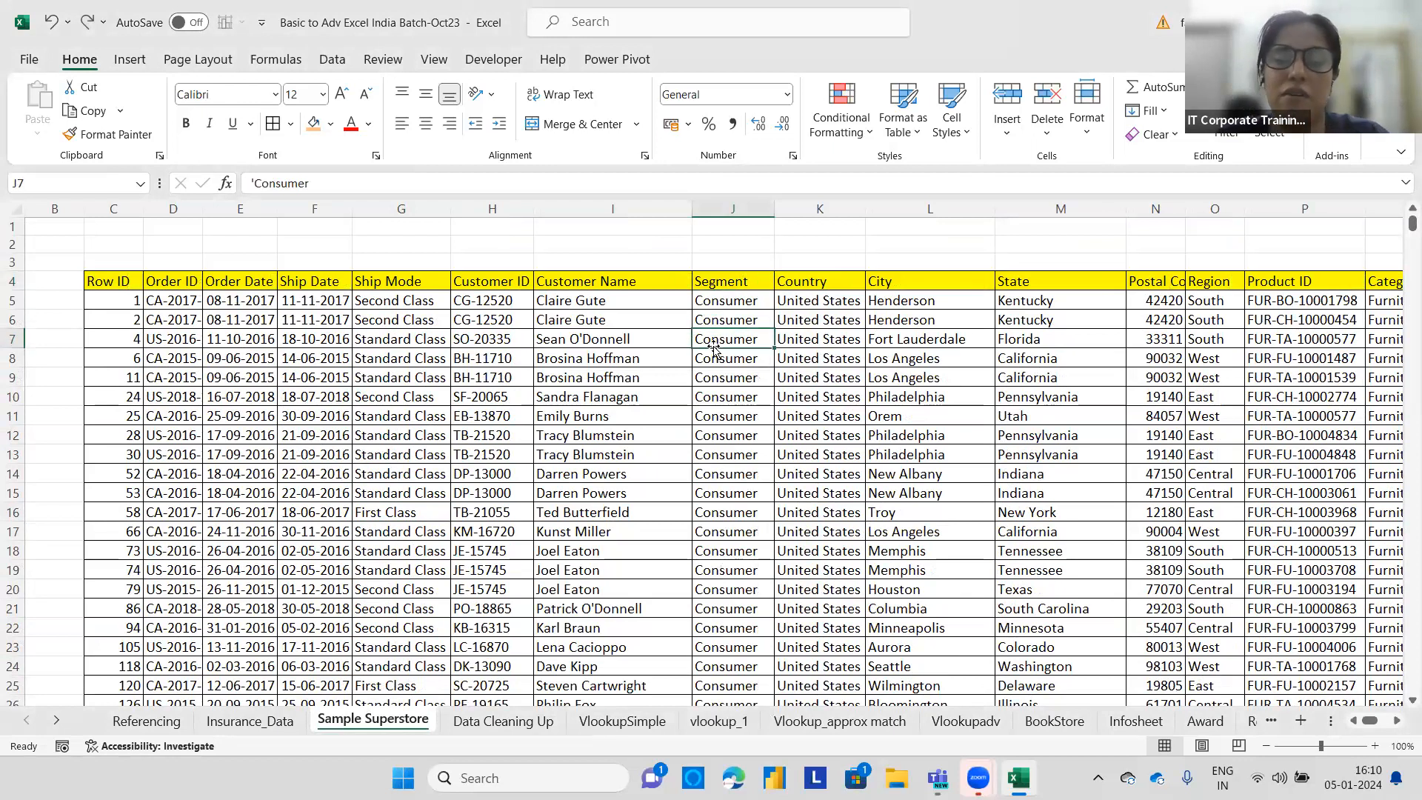
pyautogui.click(722, 244)
pyautogui.click(736, 223)
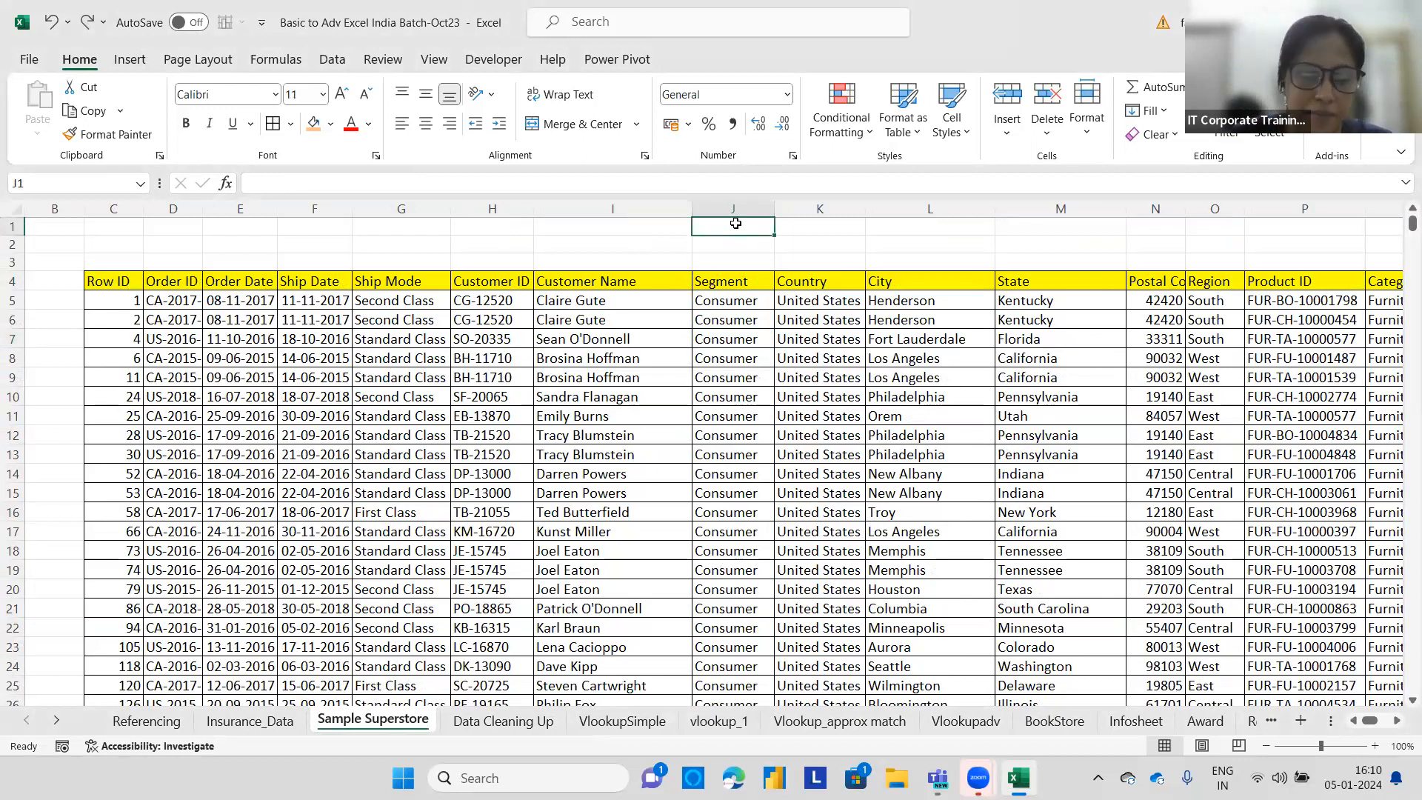
pyautogui.write('Segment')
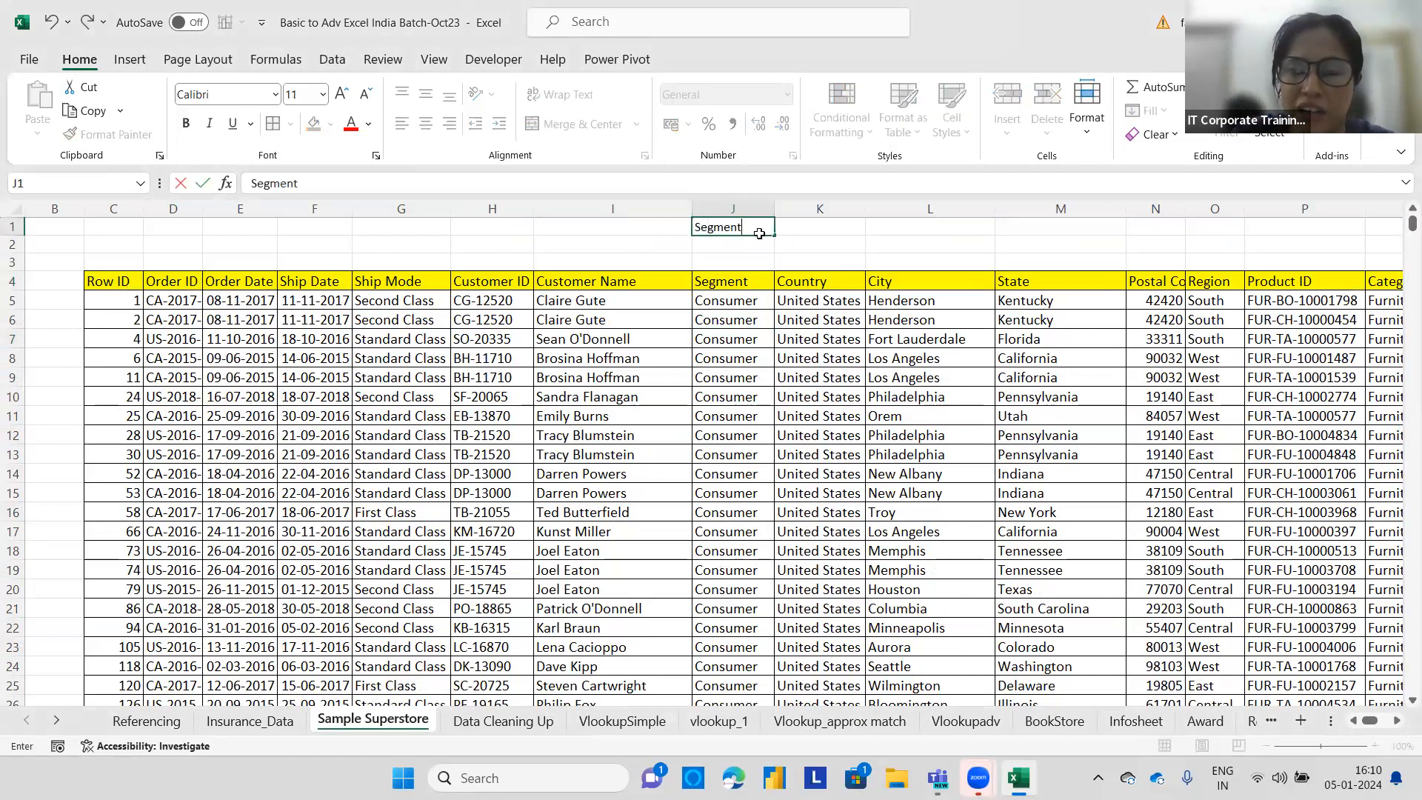
pyautogui.click(810, 231)
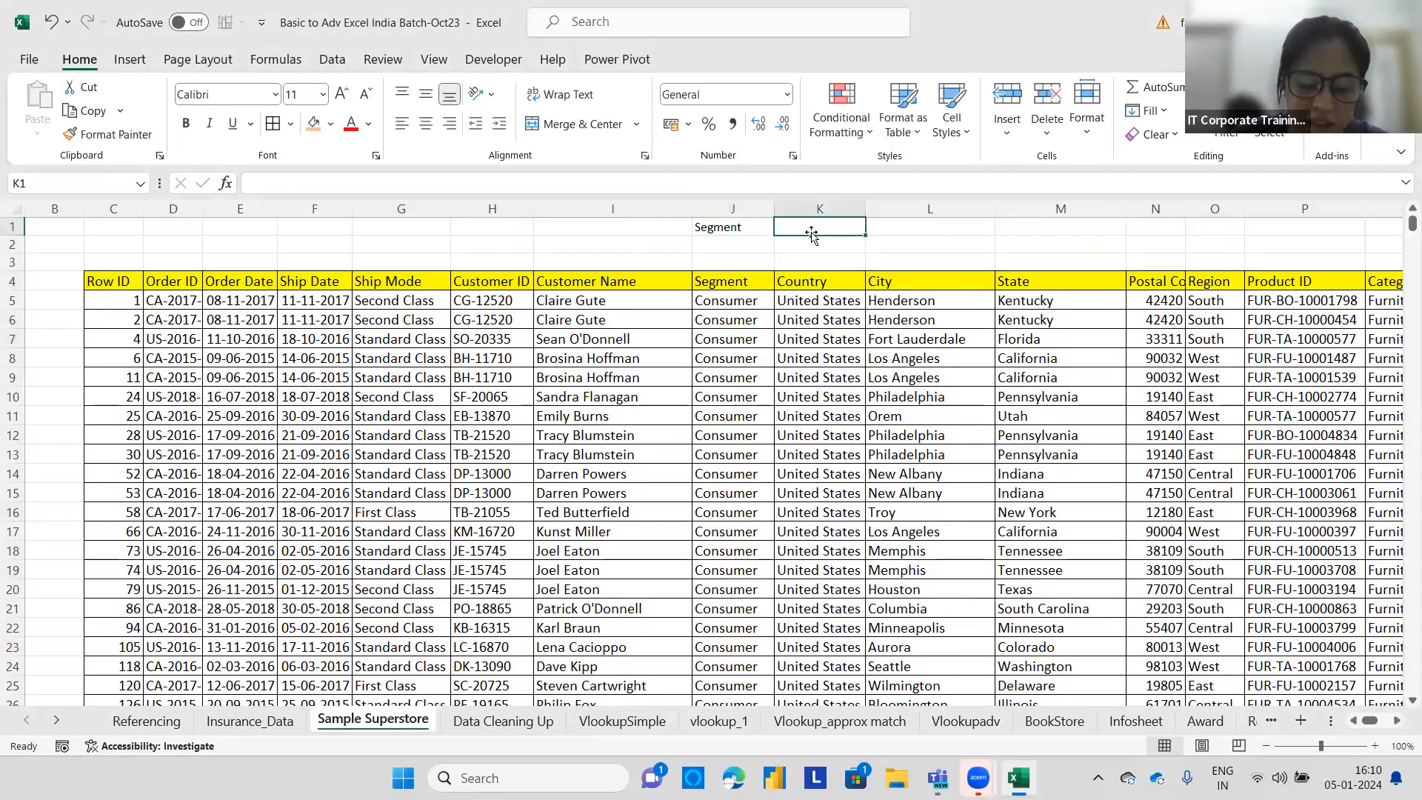
pyautogui.write('Consum')
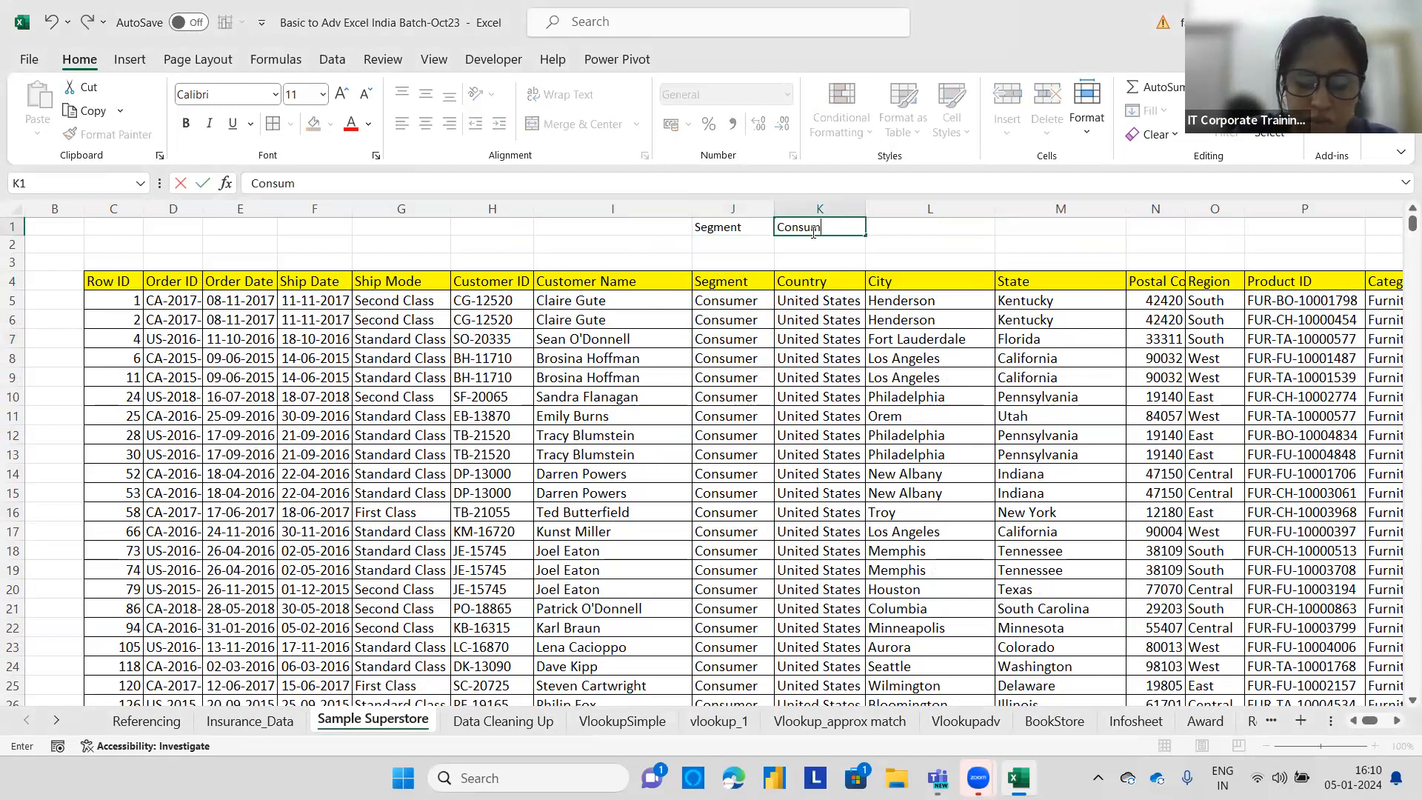
pyautogui.write('er')
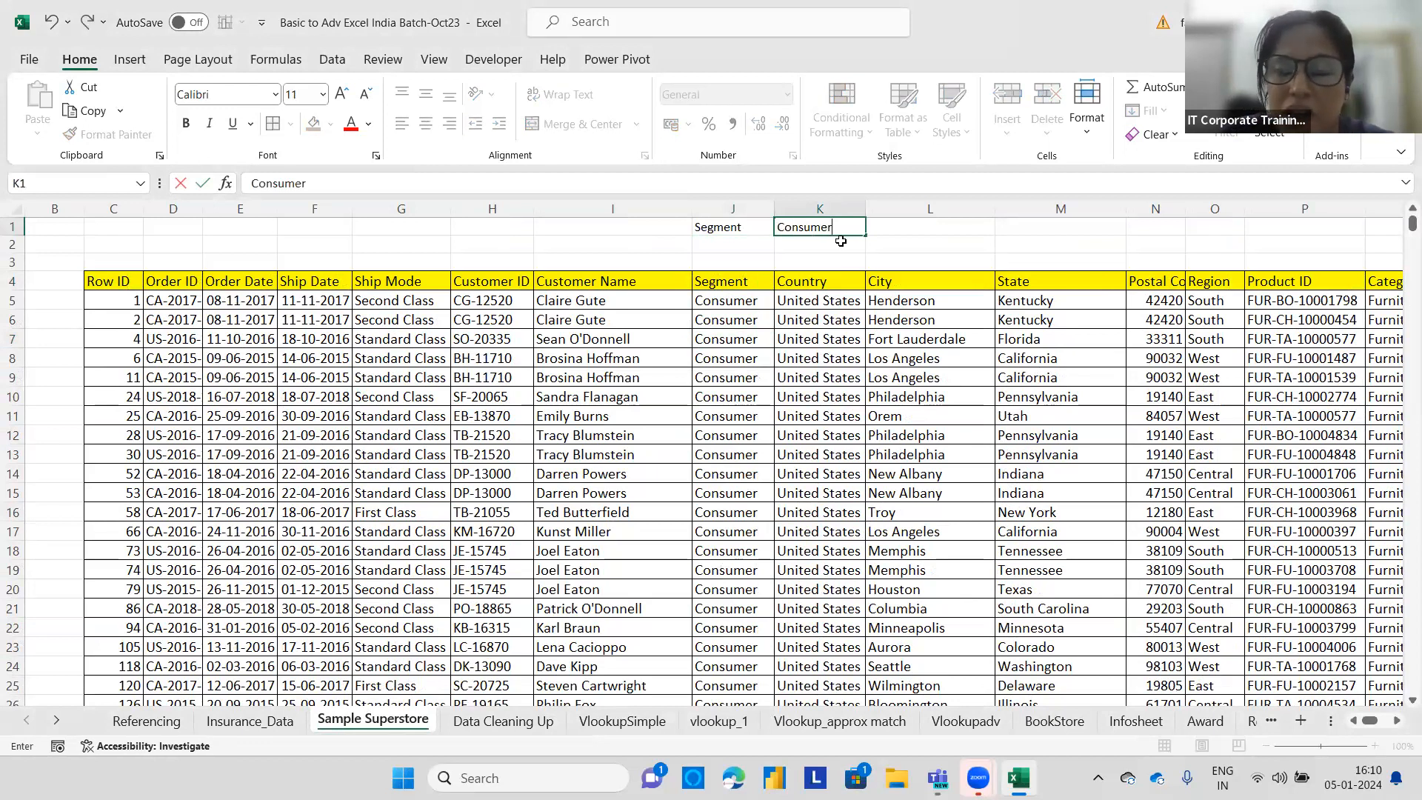
pyautogui.click(884, 221)
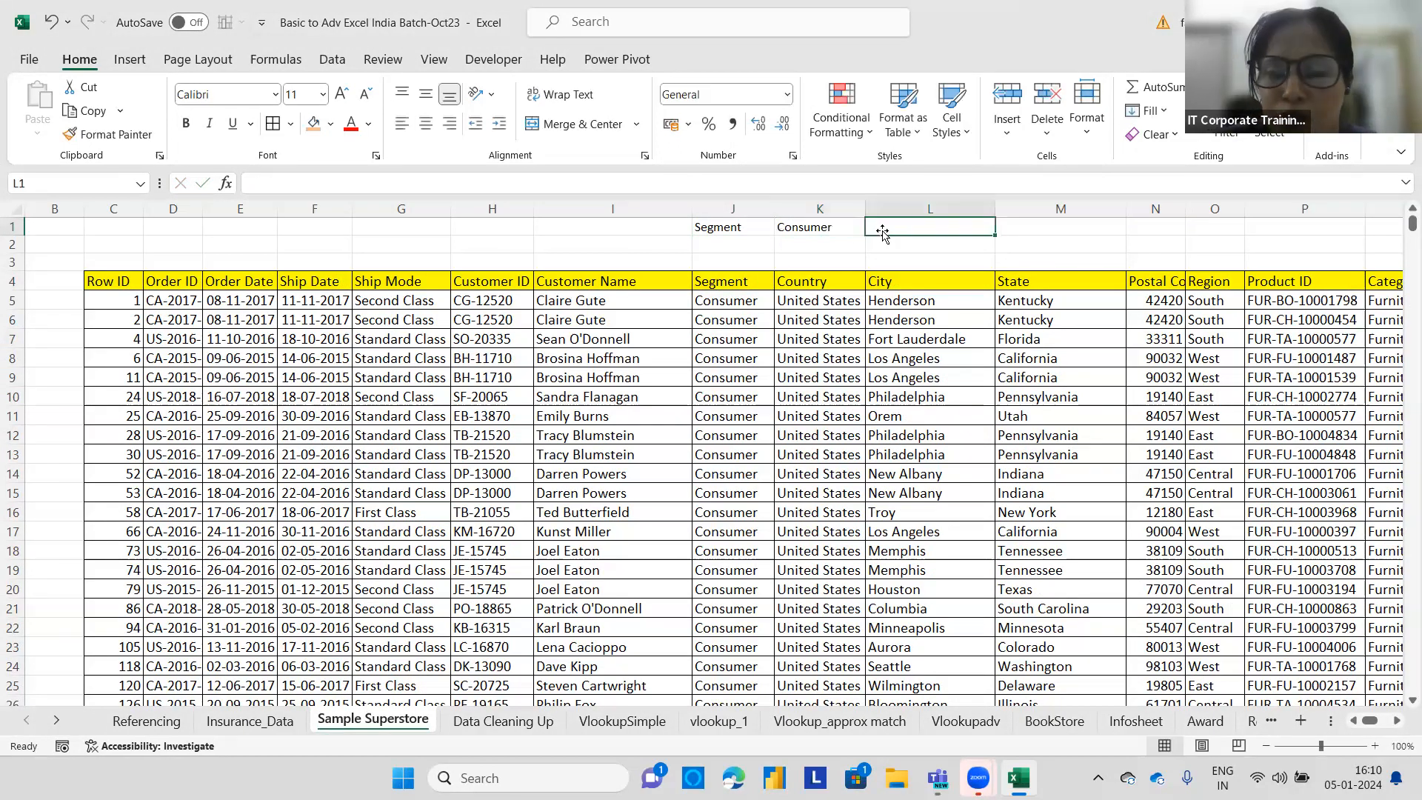
# Give J1 an orange fill and K1 a light fill colour.
pyautogui.click(695, 225)
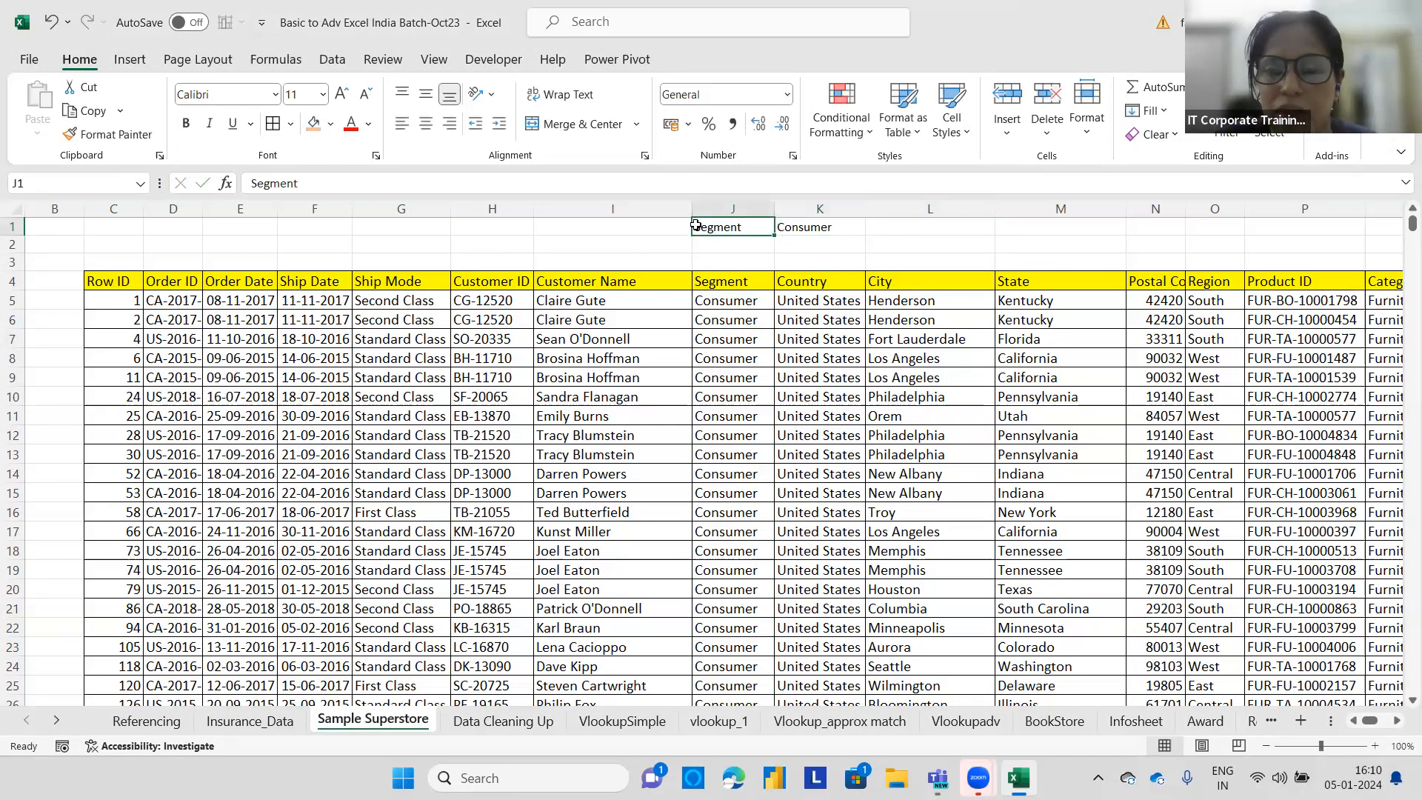
pyautogui.click(313, 123)
pyautogui.click(820, 226)
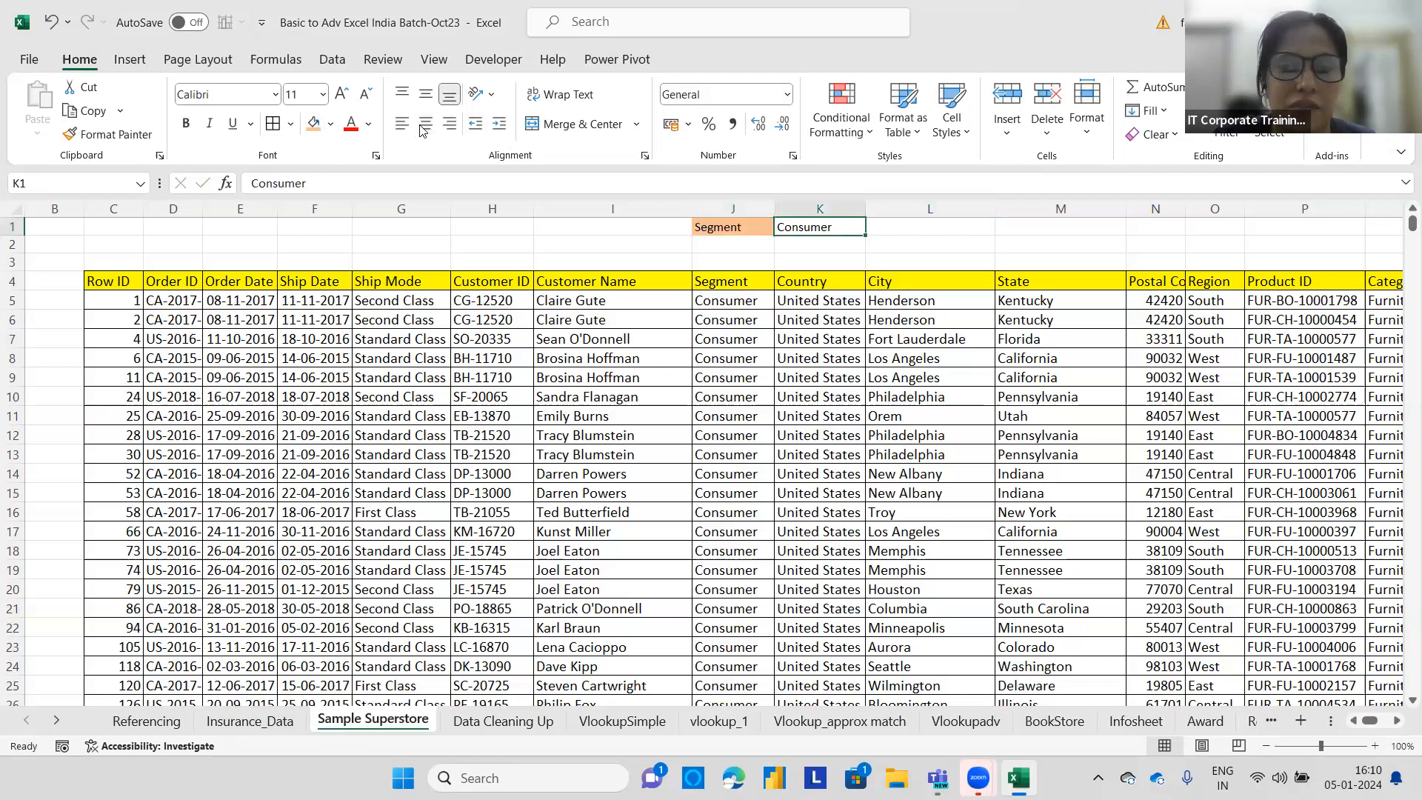
pyautogui.click(330, 124)
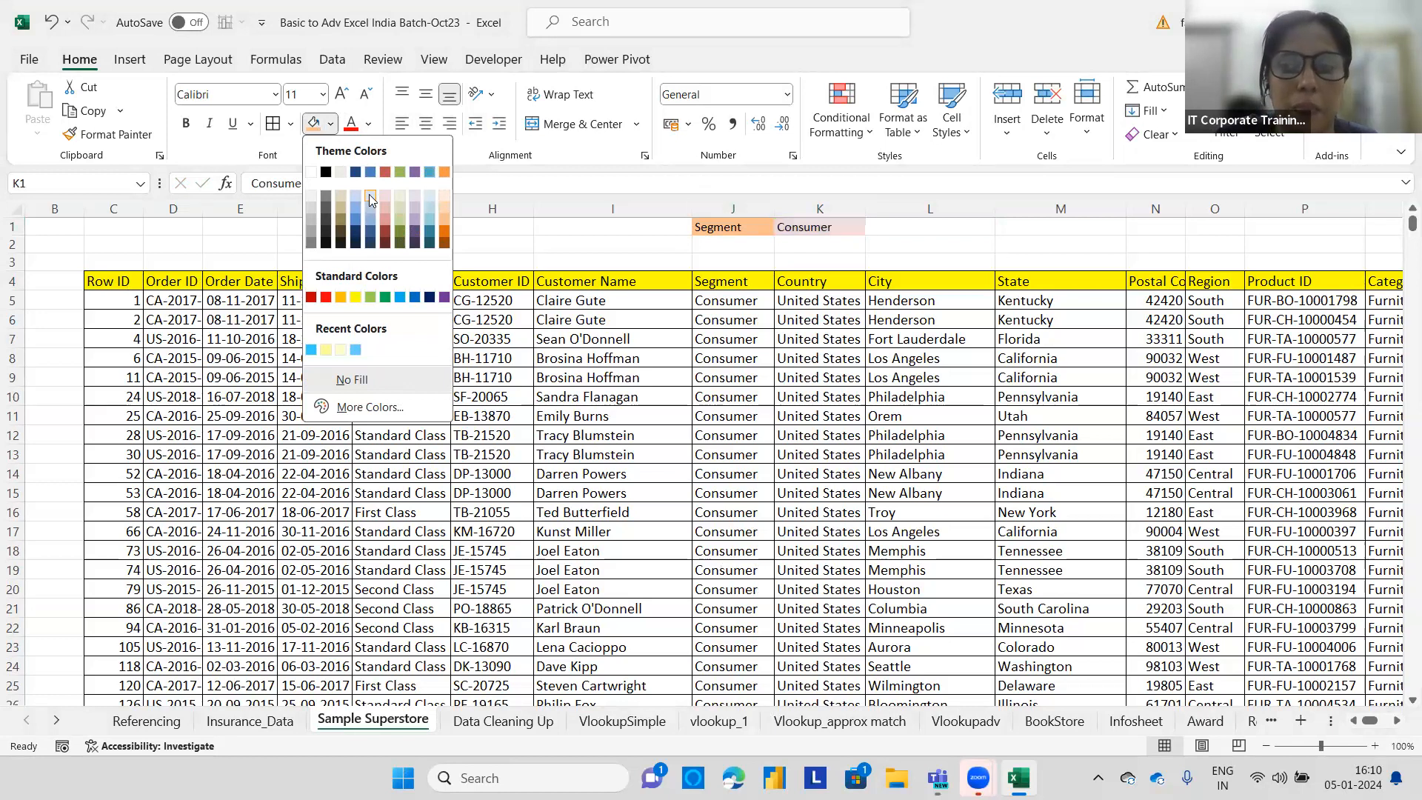
pyautogui.click(830, 231)
# Make J1:K1 bold and increase their font size to 14.
pyautogui.moveTo(744, 234); pyautogui.dragTo(816, 233)
pyautogui.click(185, 123)
pyautogui.click(347, 97)
pyautogui.click(348, 98)
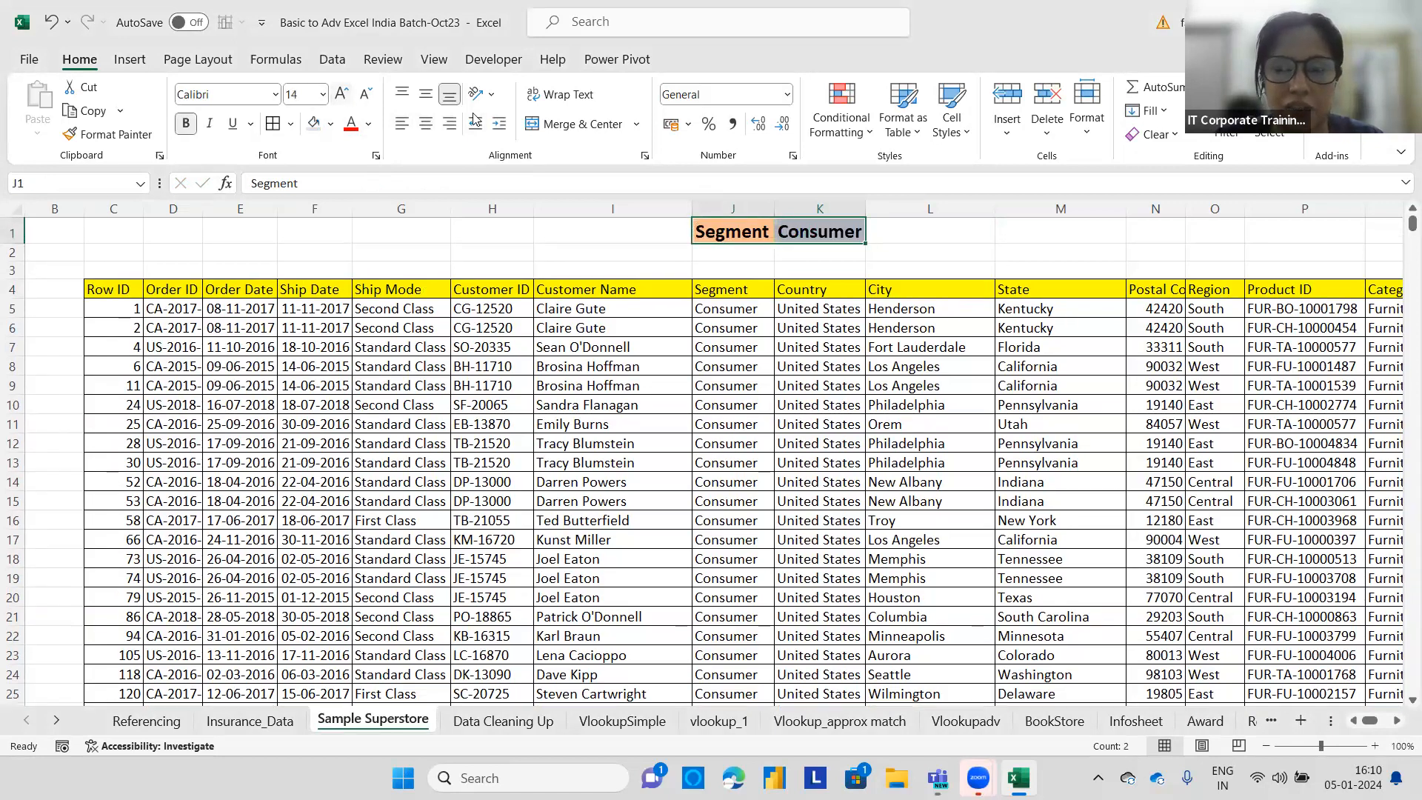
# Select the Segment entries from J5 to the end of the data and start an Equal To highlight rule for Consumer.
pyautogui.click(935, 247)
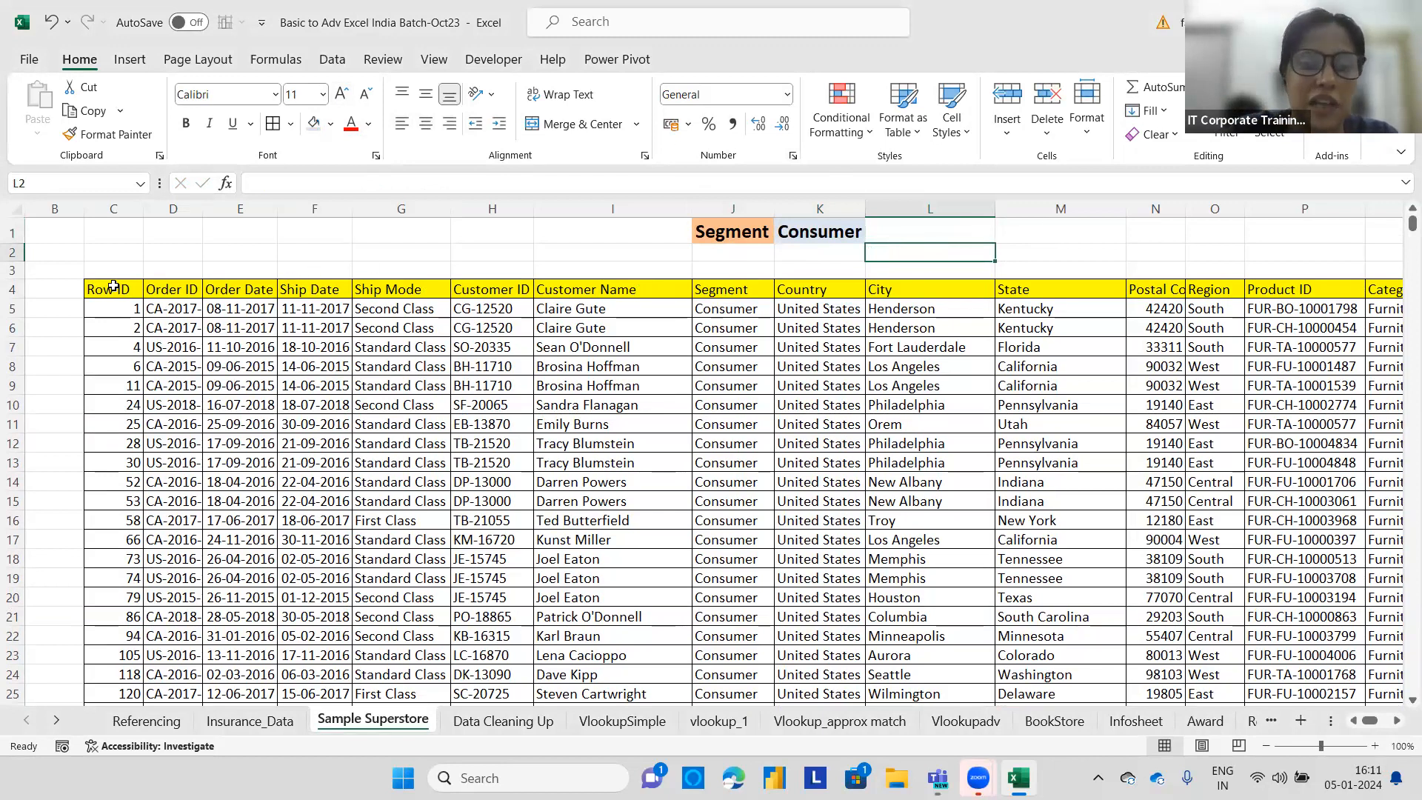
pyautogui.click(110, 287)
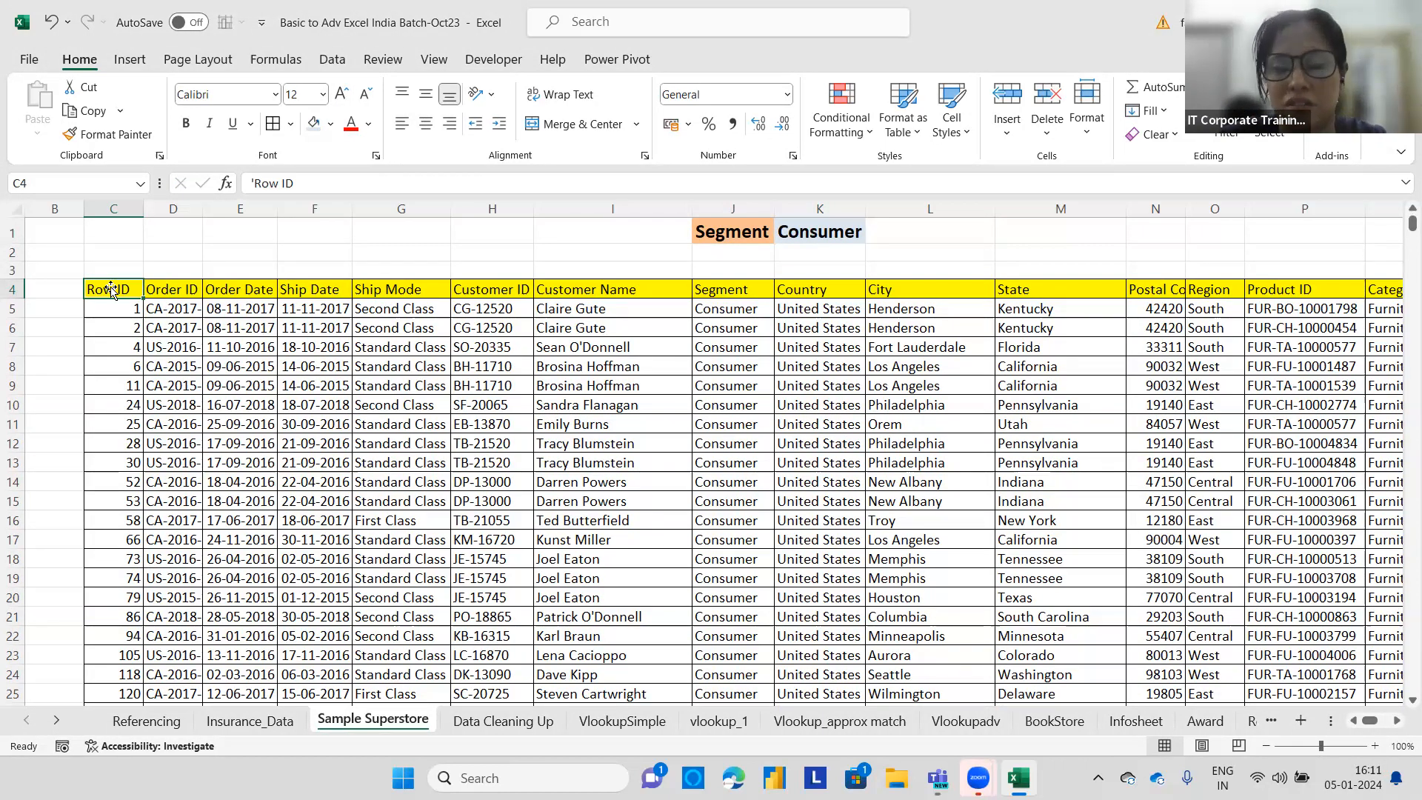
pyautogui.click(712, 308)
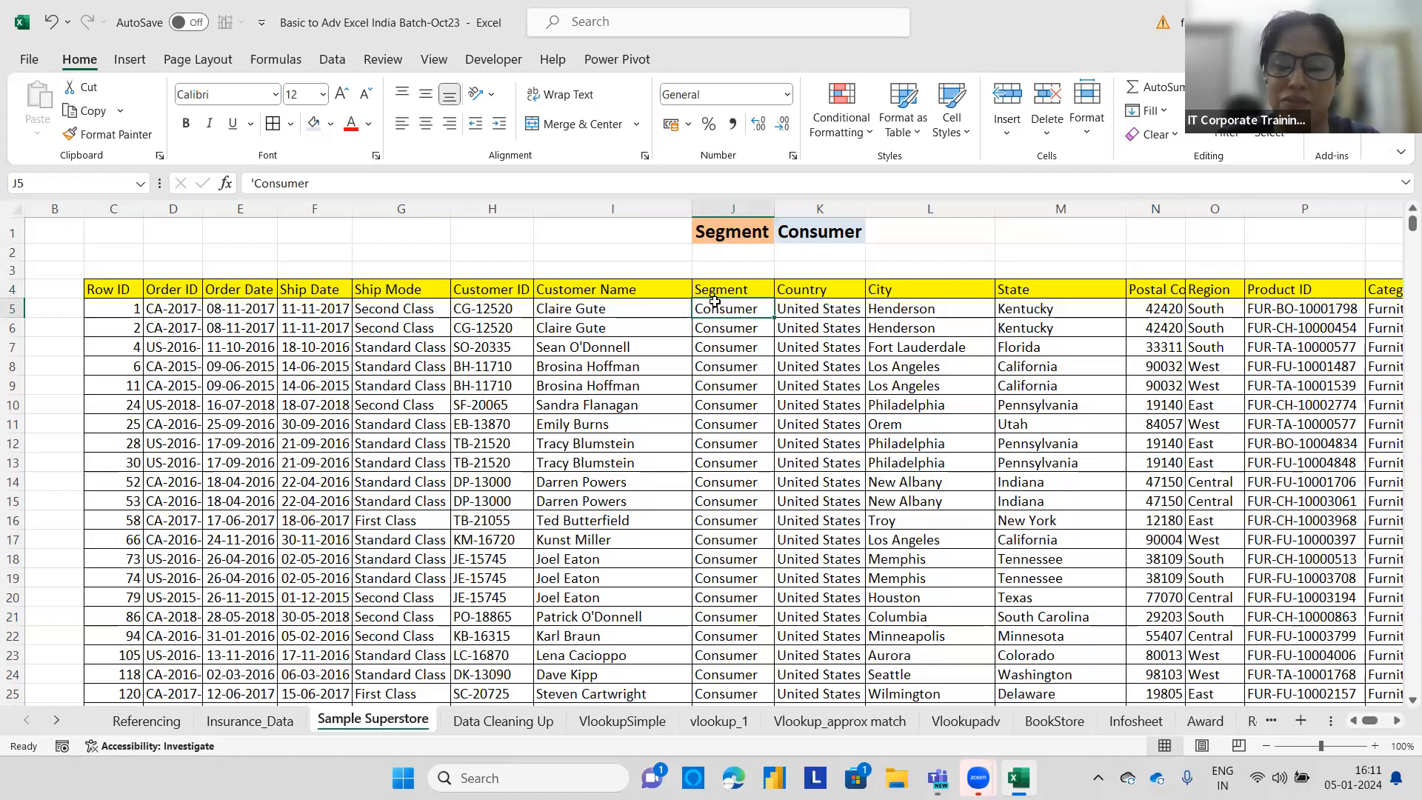
pyautogui.hotkey('ctrl', 'shift', 'Down')
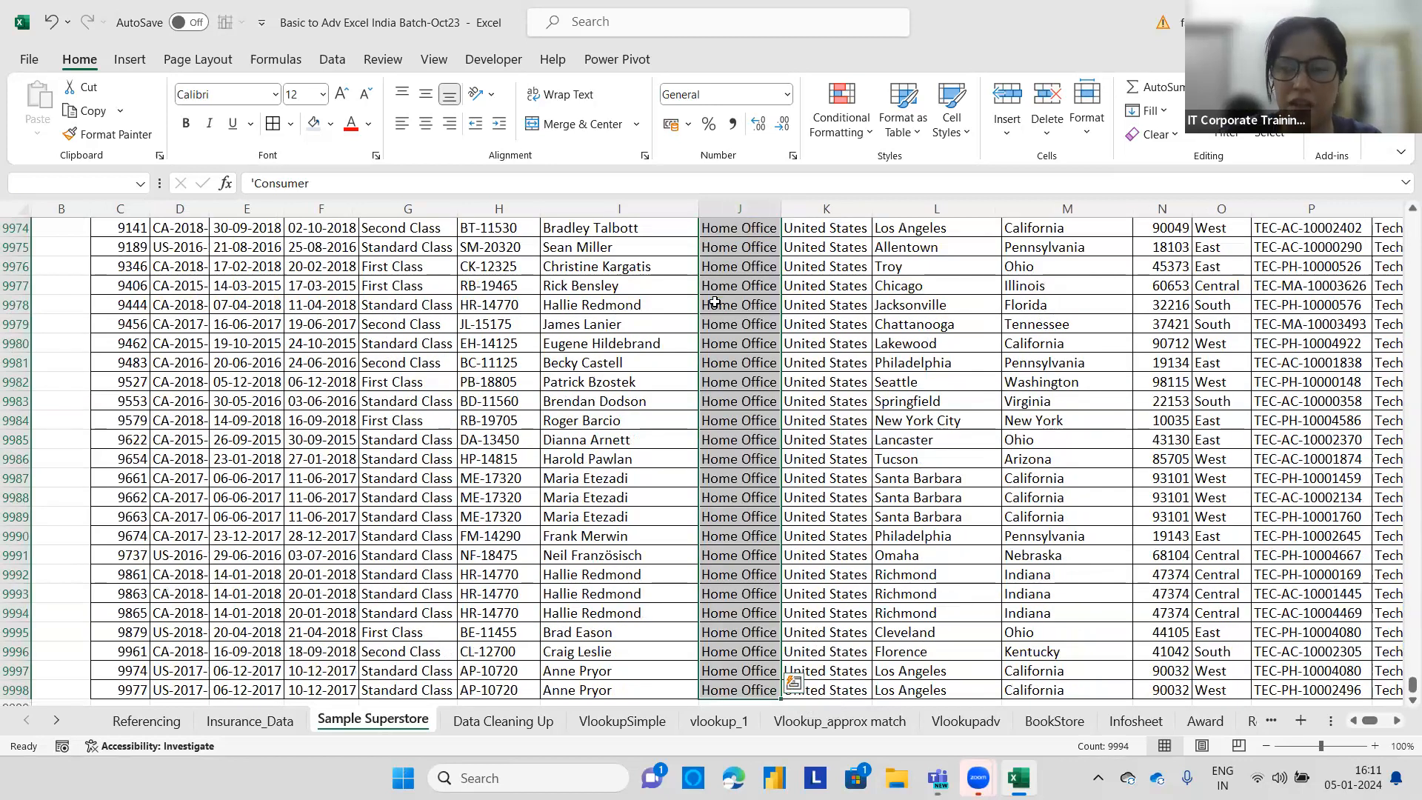
pyautogui.hotkey('ctrl', 'BackSpace')
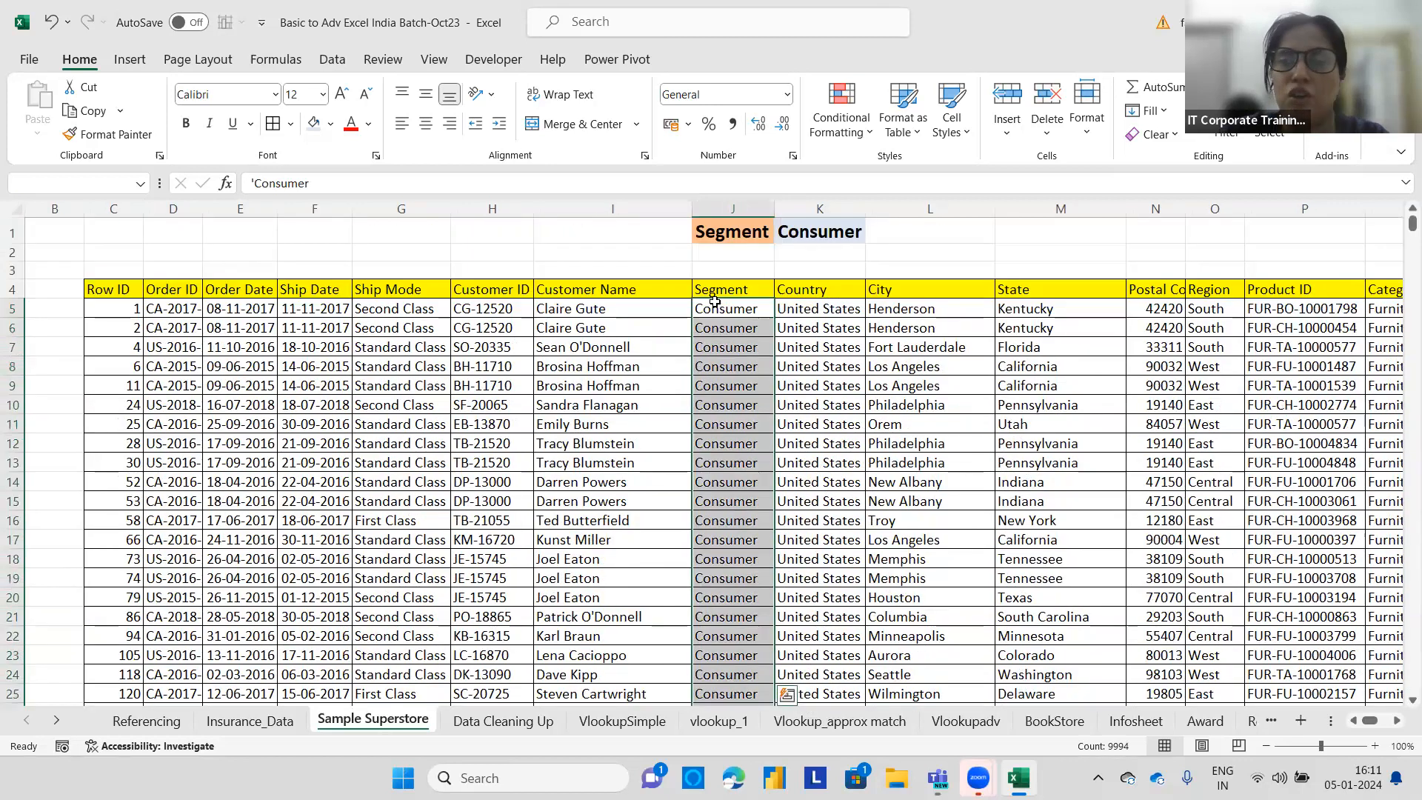
pyautogui.click(864, 126)
pyautogui.moveTo(901, 166)
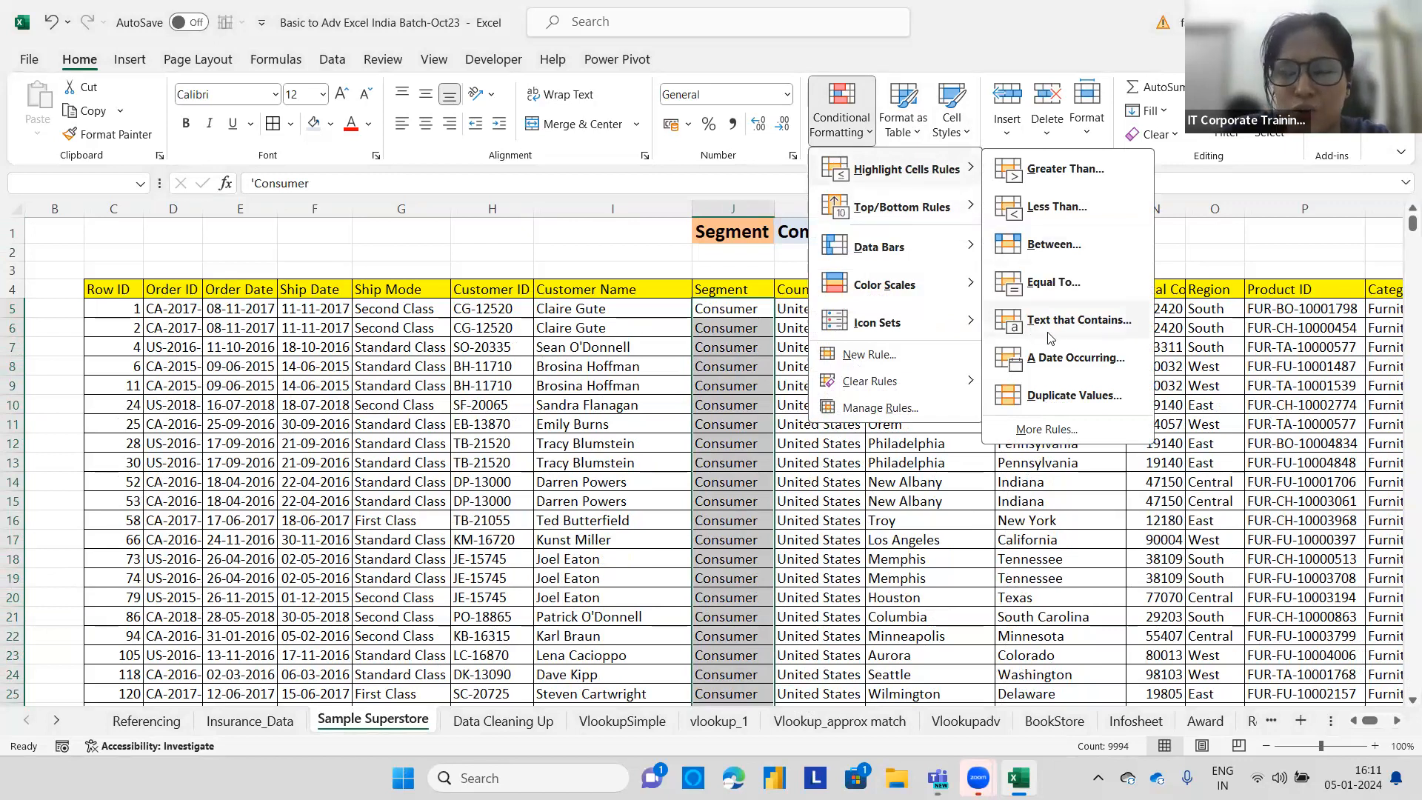
pyautogui.click(1049, 287)
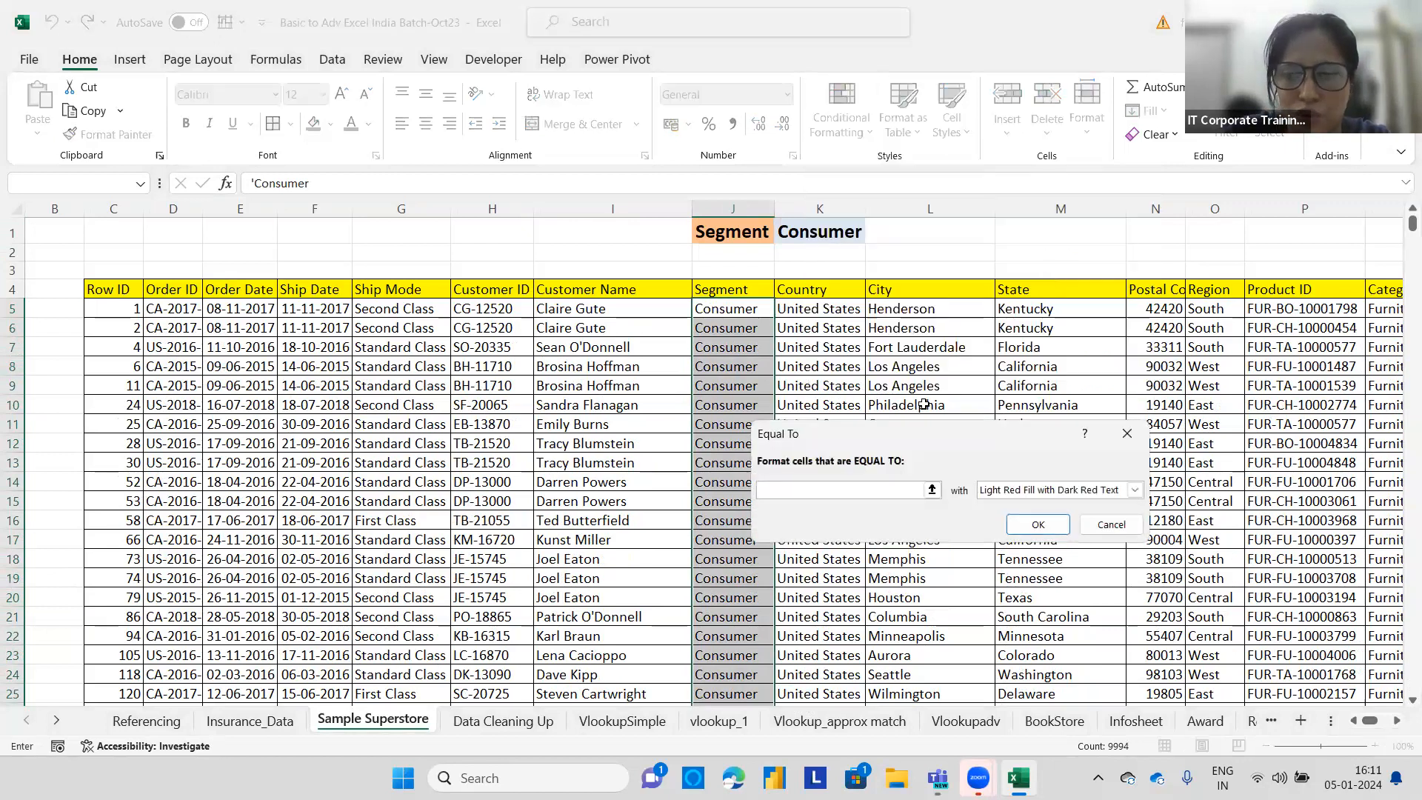
pyautogui.write('Se')
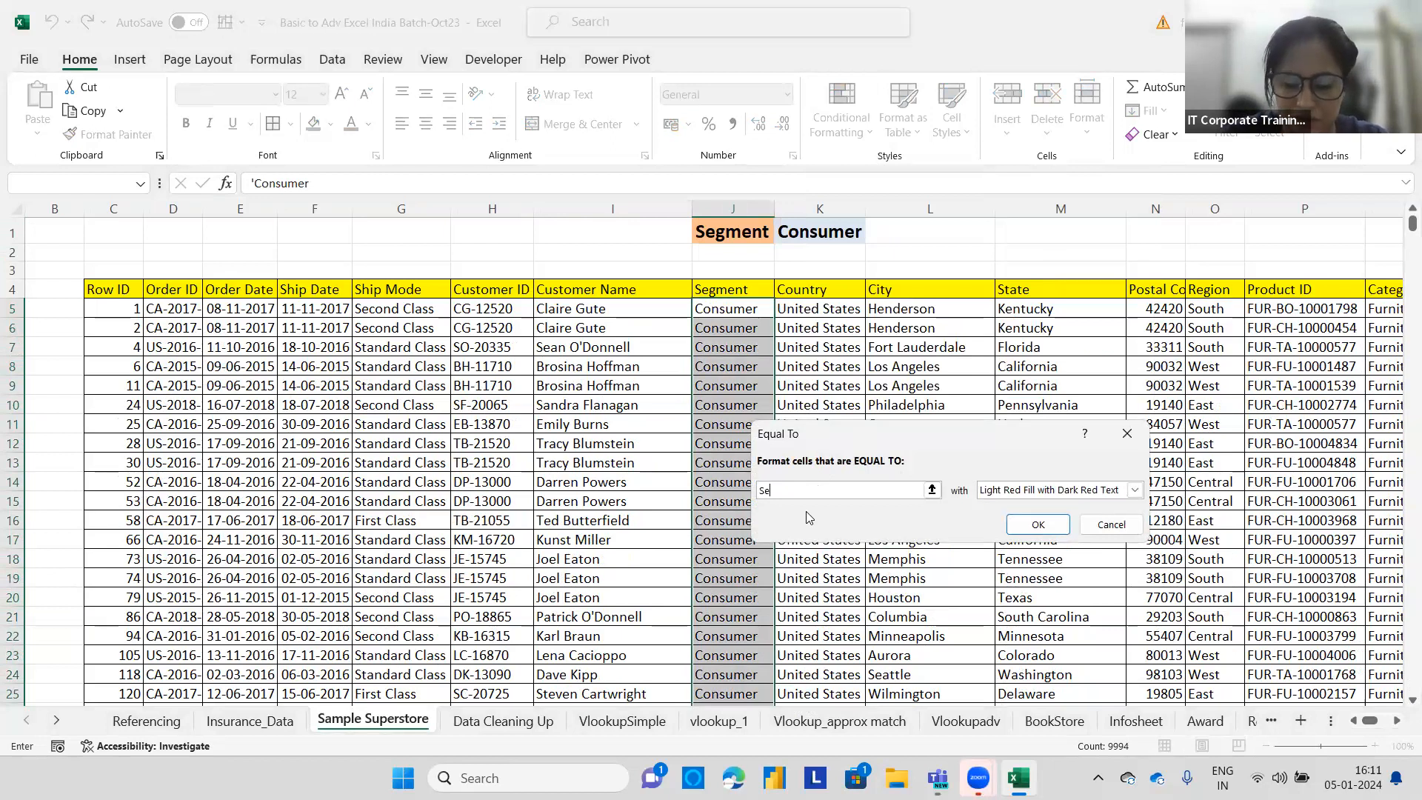
pyautogui.press('BackSpace')
pyautogui.press('BackSpace')
pyautogui.write('Consumer')
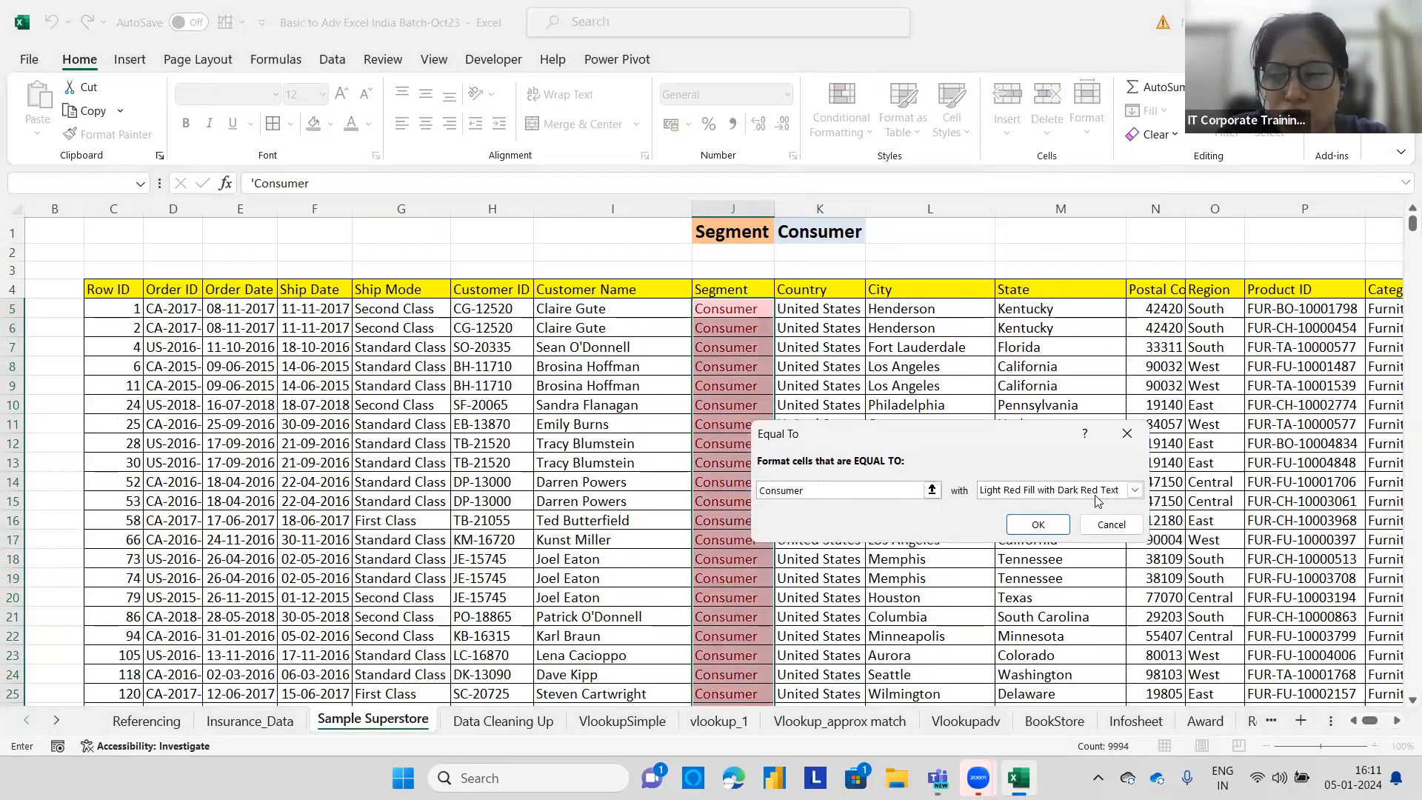
# Give the Equal To rule a custom purple fill format and apply it.
pyautogui.click(1133, 490)
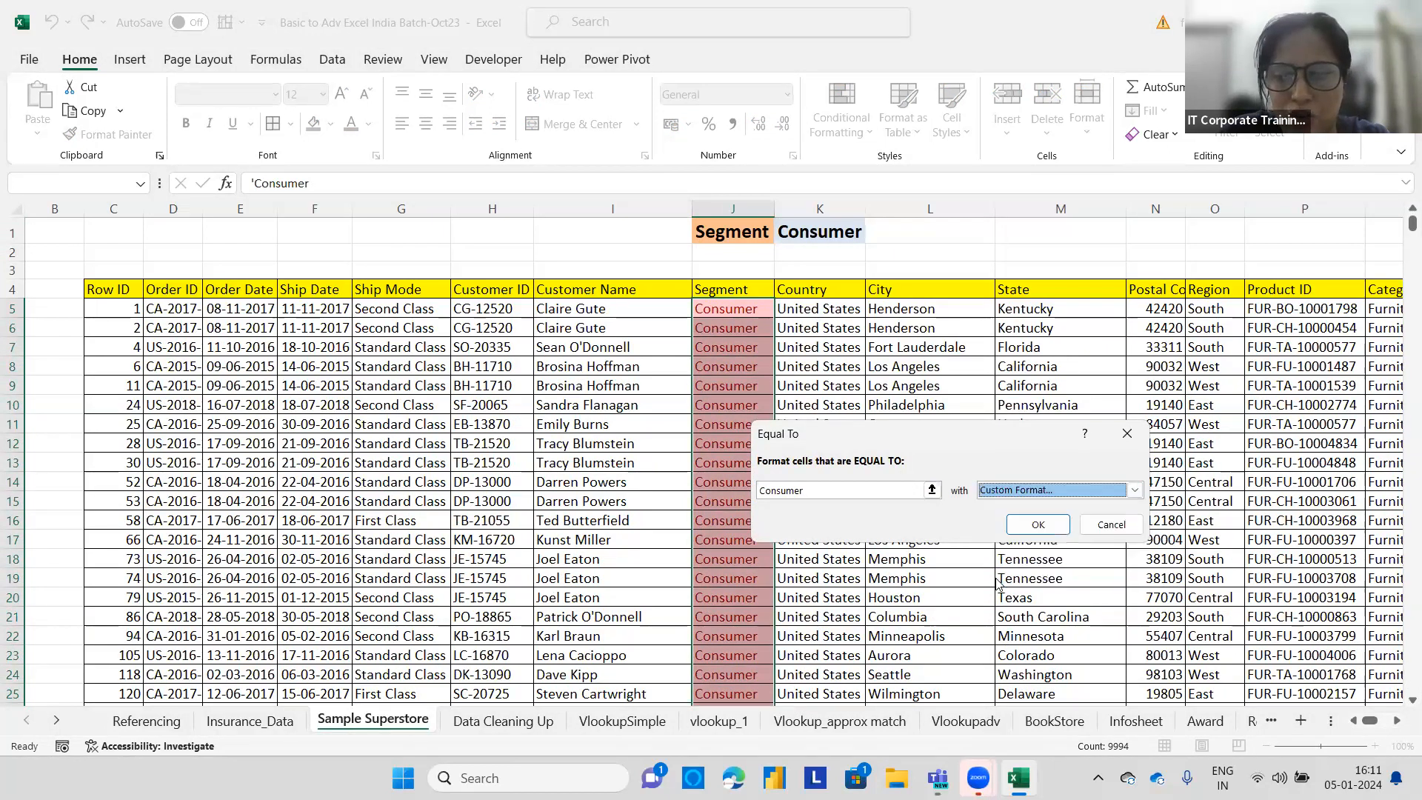
pyautogui.click(998, 583)
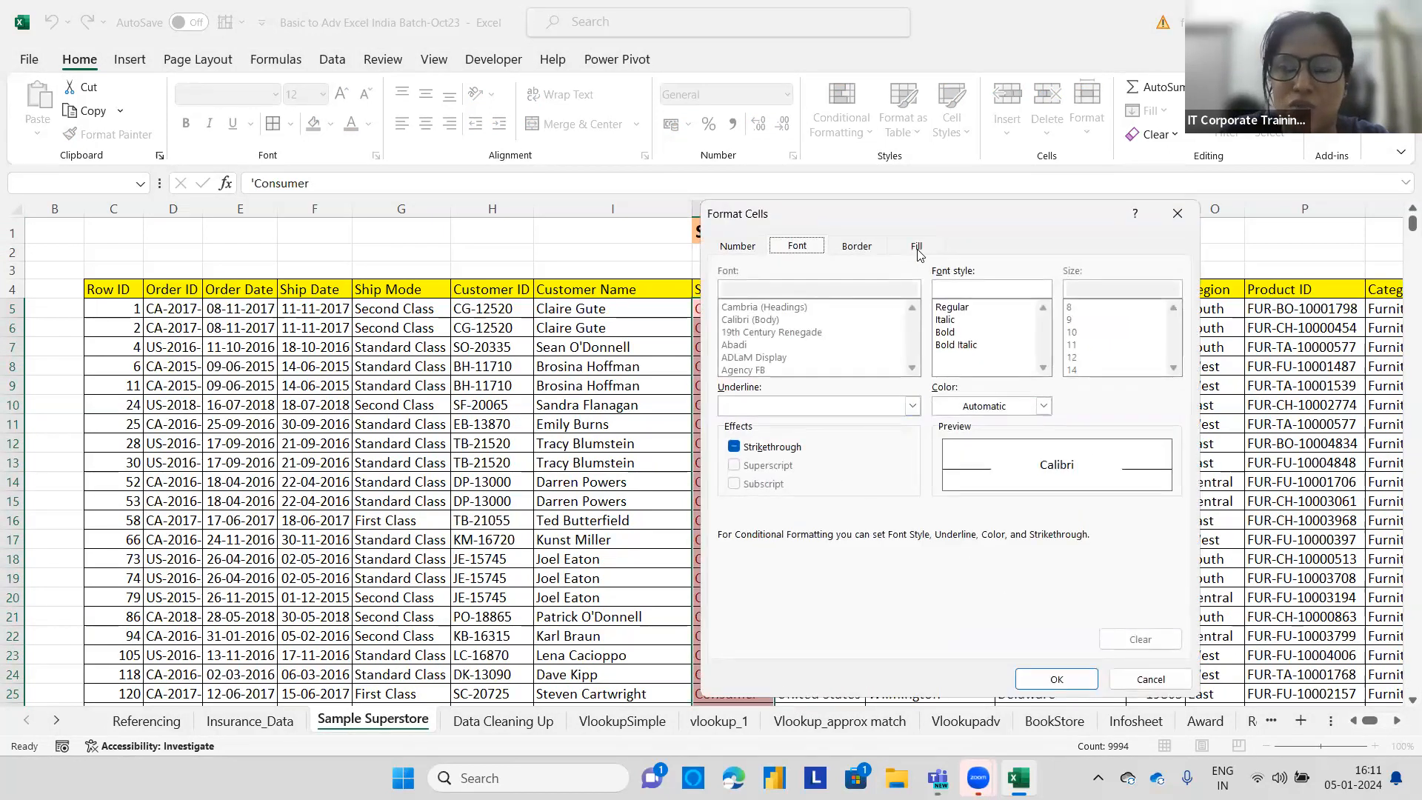
pyautogui.click(918, 250)
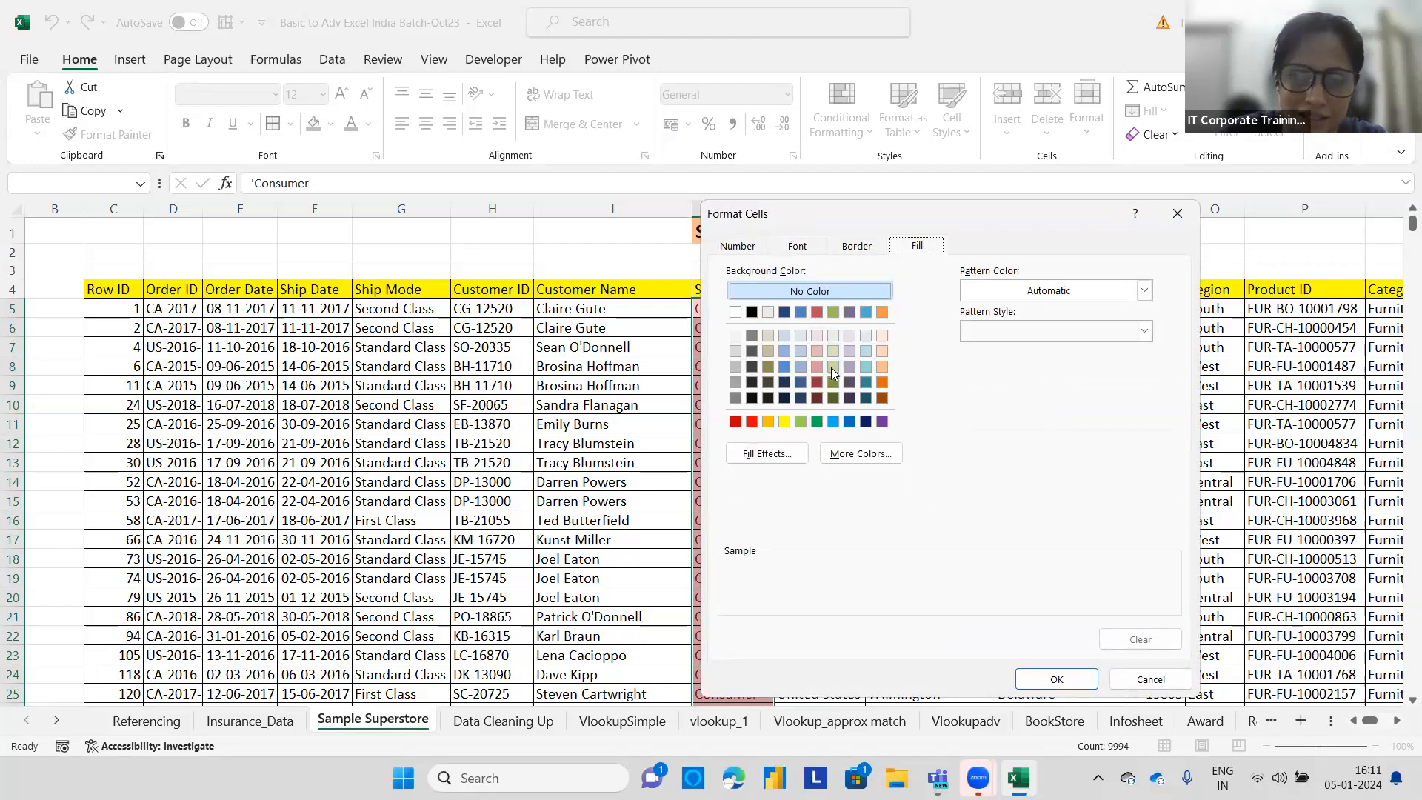
pyautogui.click(849, 366)
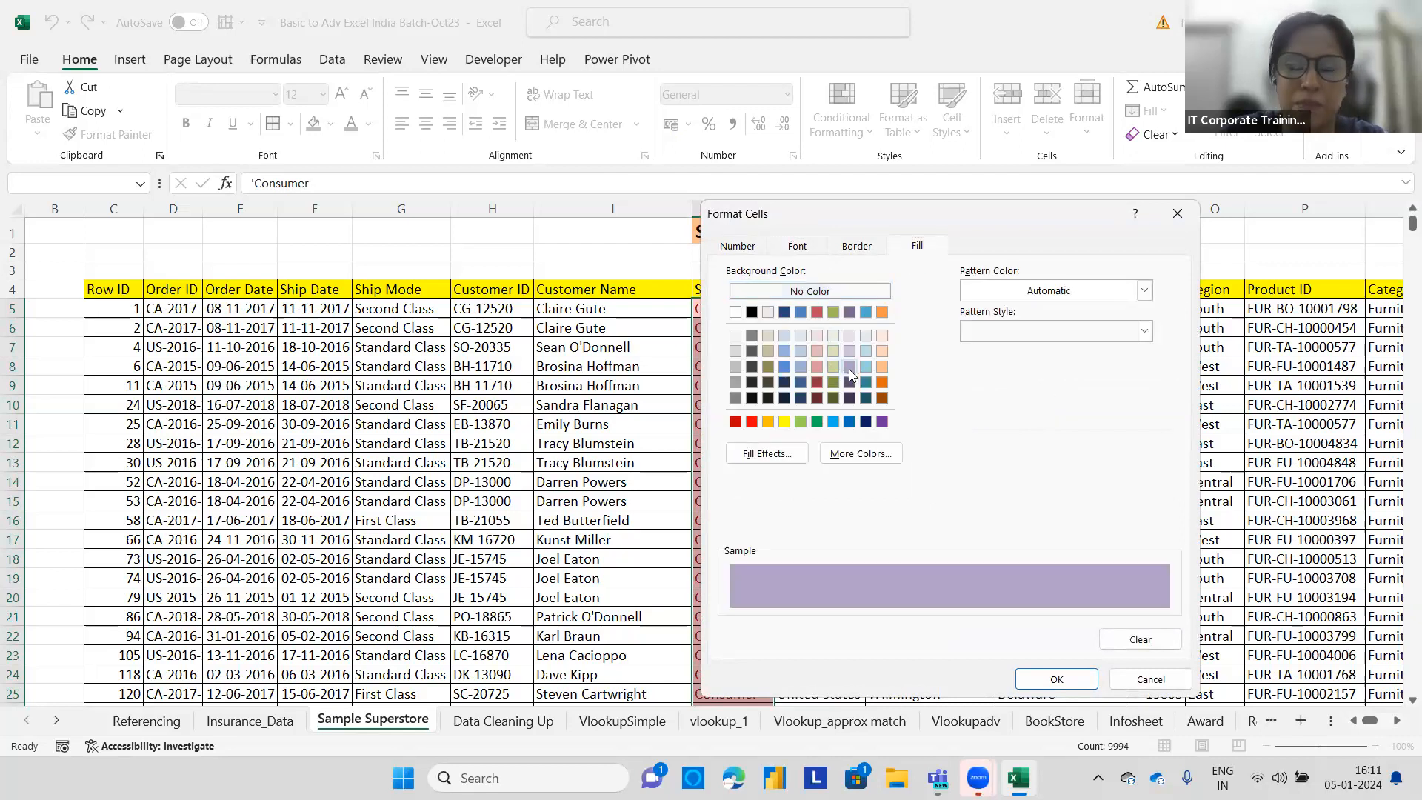
pyautogui.click(1046, 676)
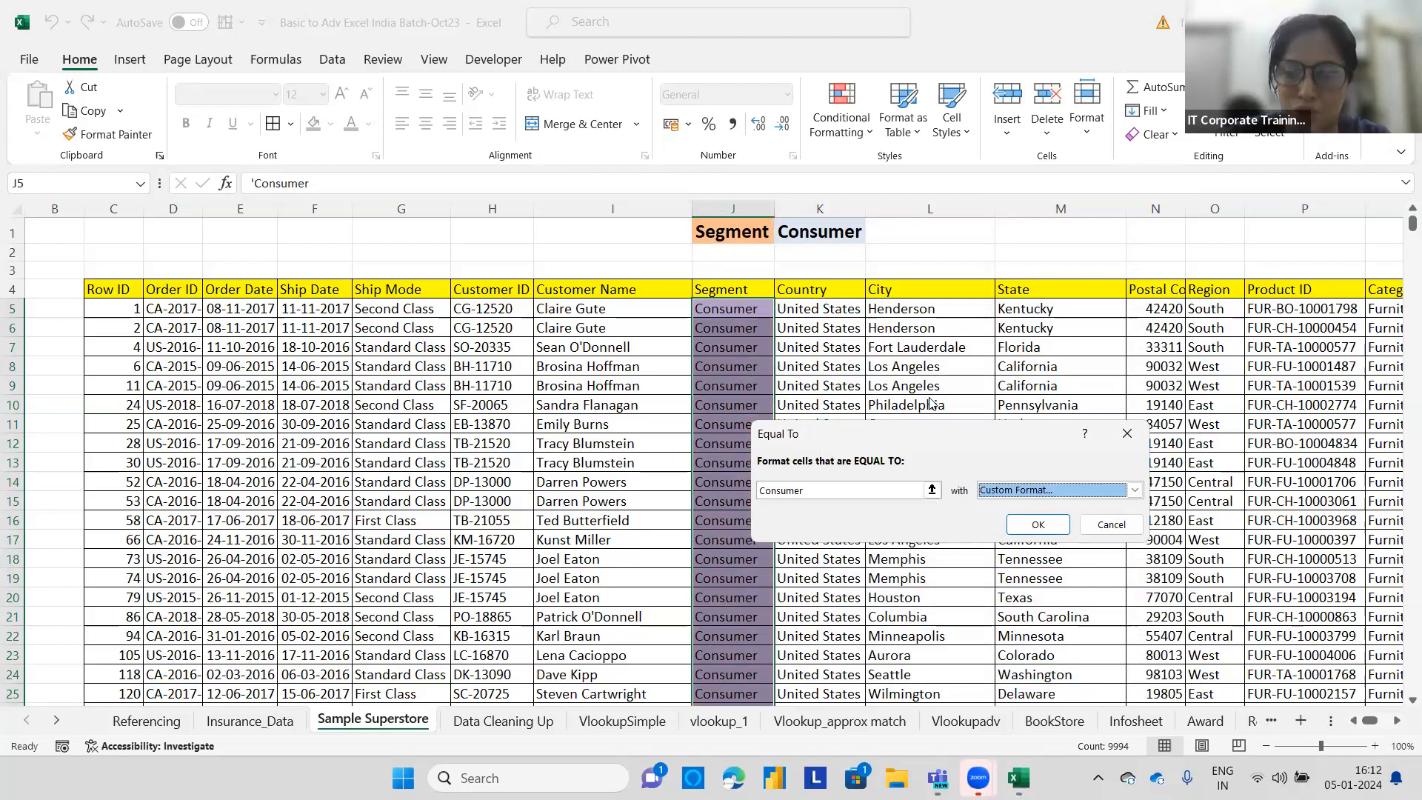
pyautogui.click(1032, 526)
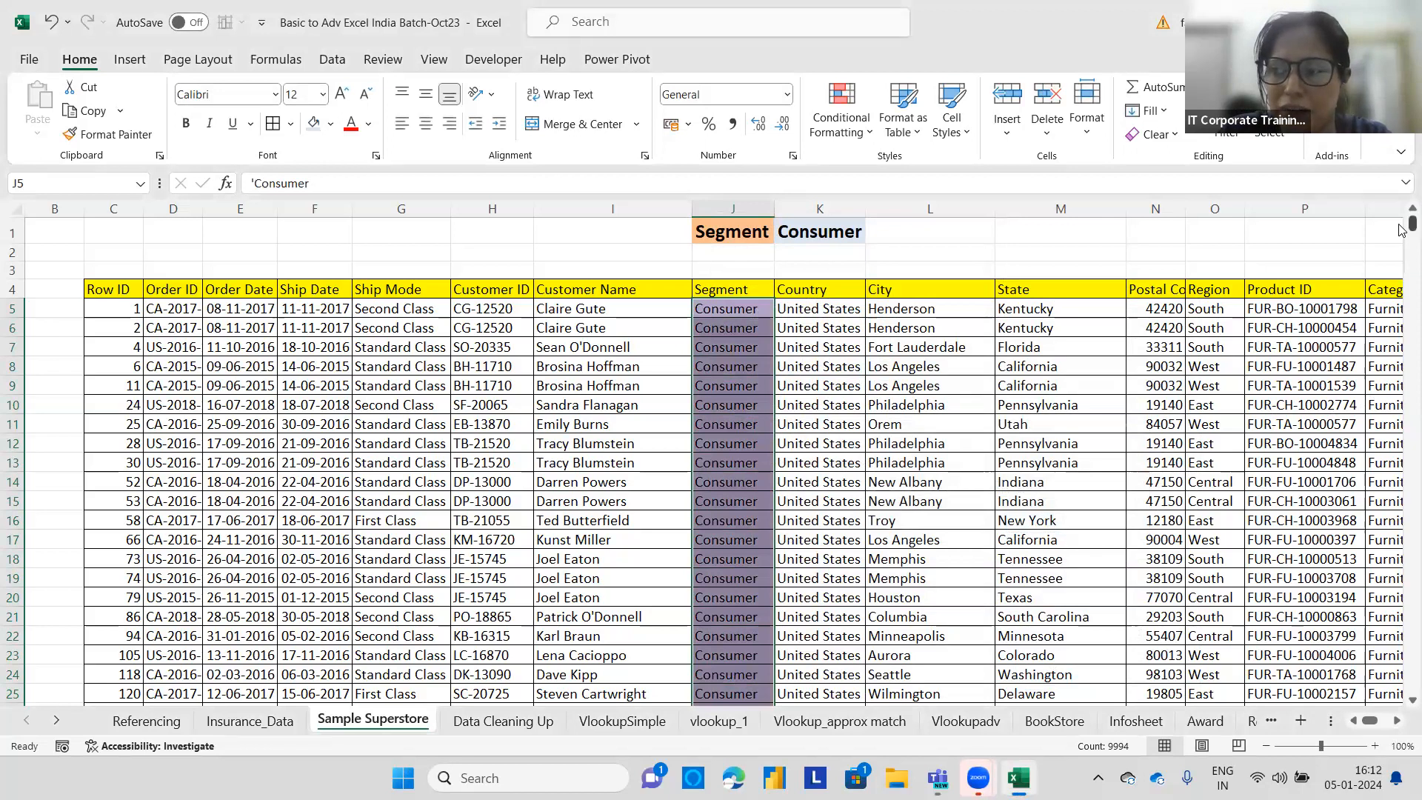
# Turn on filters for the table and filter the Segment column by the purple cell colour.
pyautogui.moveTo(1401, 241); pyautogui.dragTo(1412, 485)
pyautogui.click(906, 461)
pyautogui.moveTo(1400, 360); pyautogui.dragTo(876, 398)
pyautogui.click(876, 393)
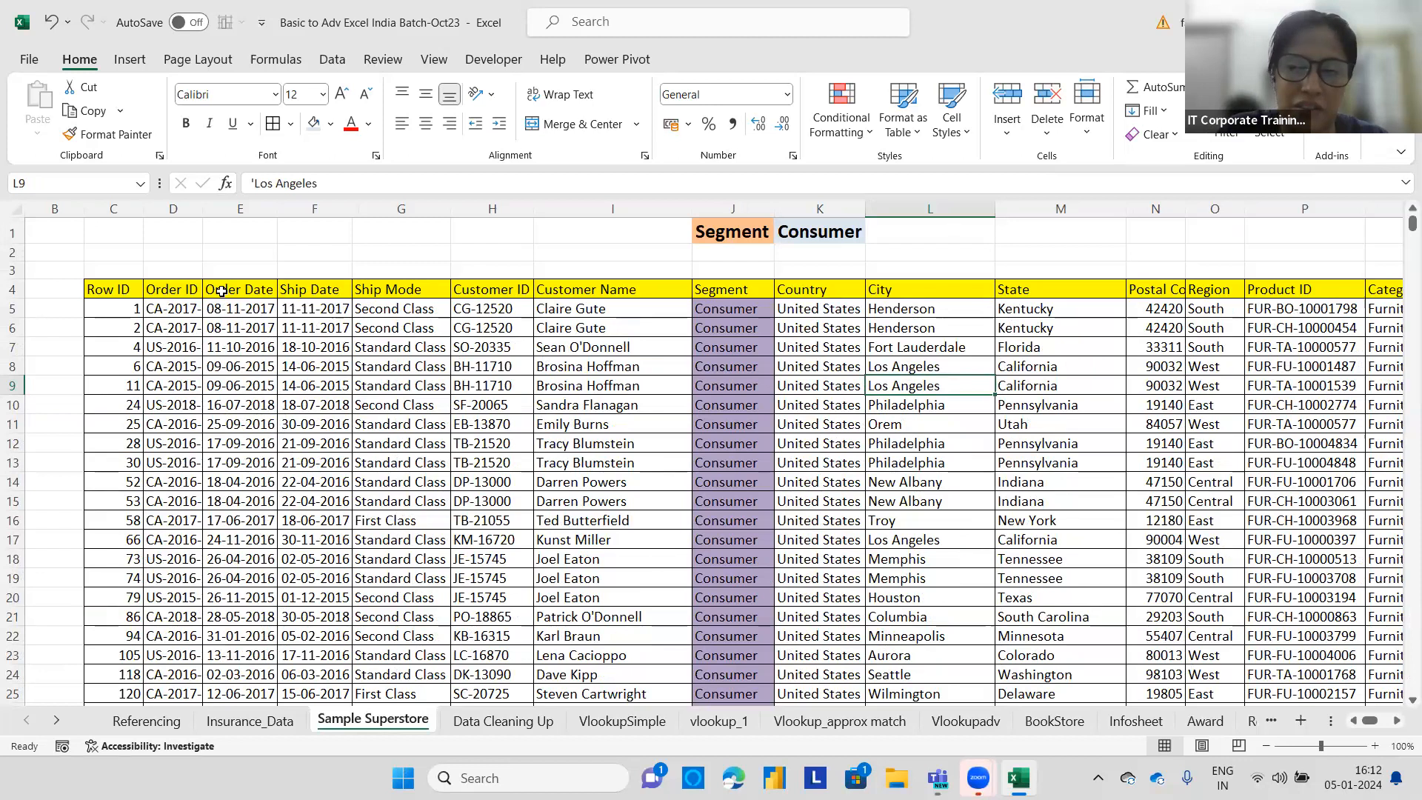
pyautogui.click(748, 291)
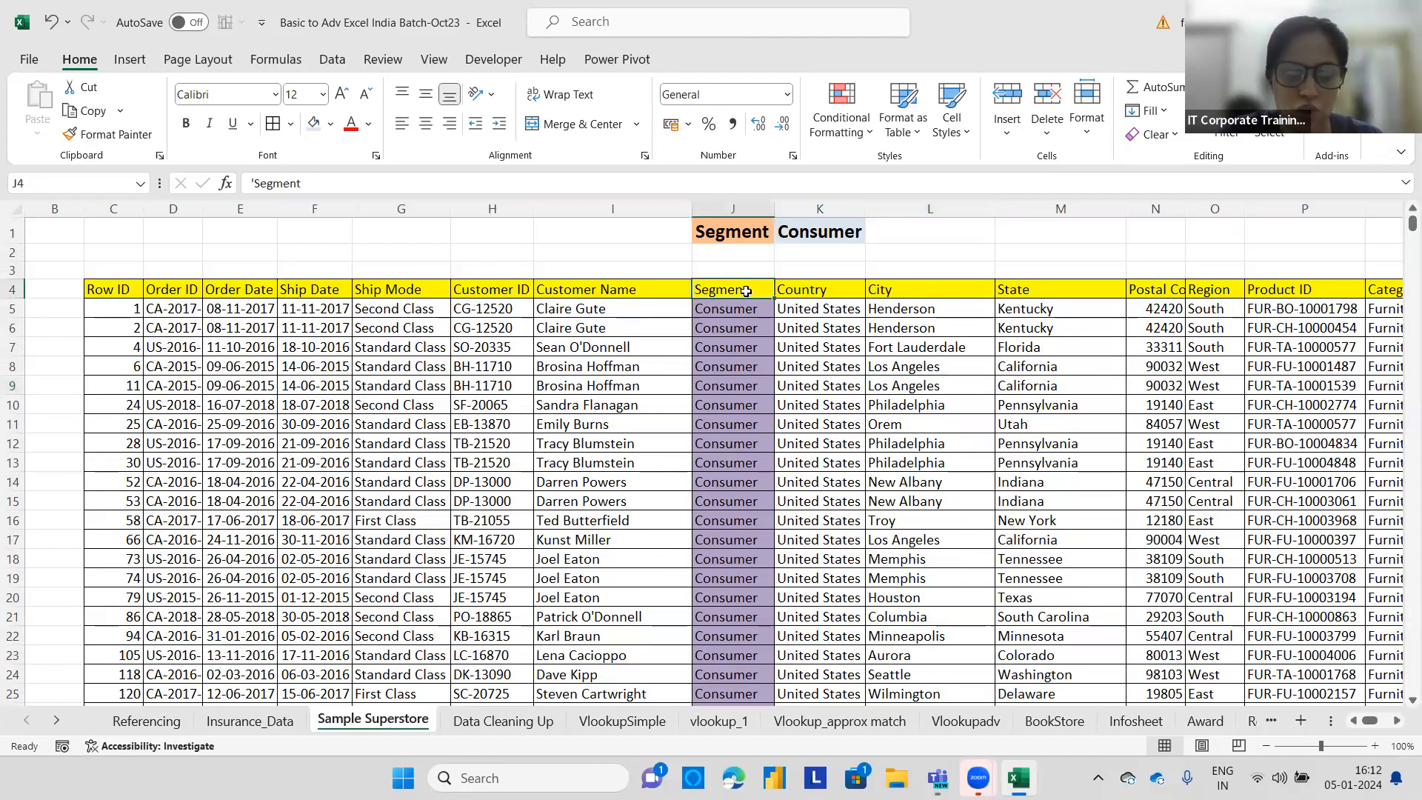
pyautogui.hotkey('ctrl', 'shift', 'l')
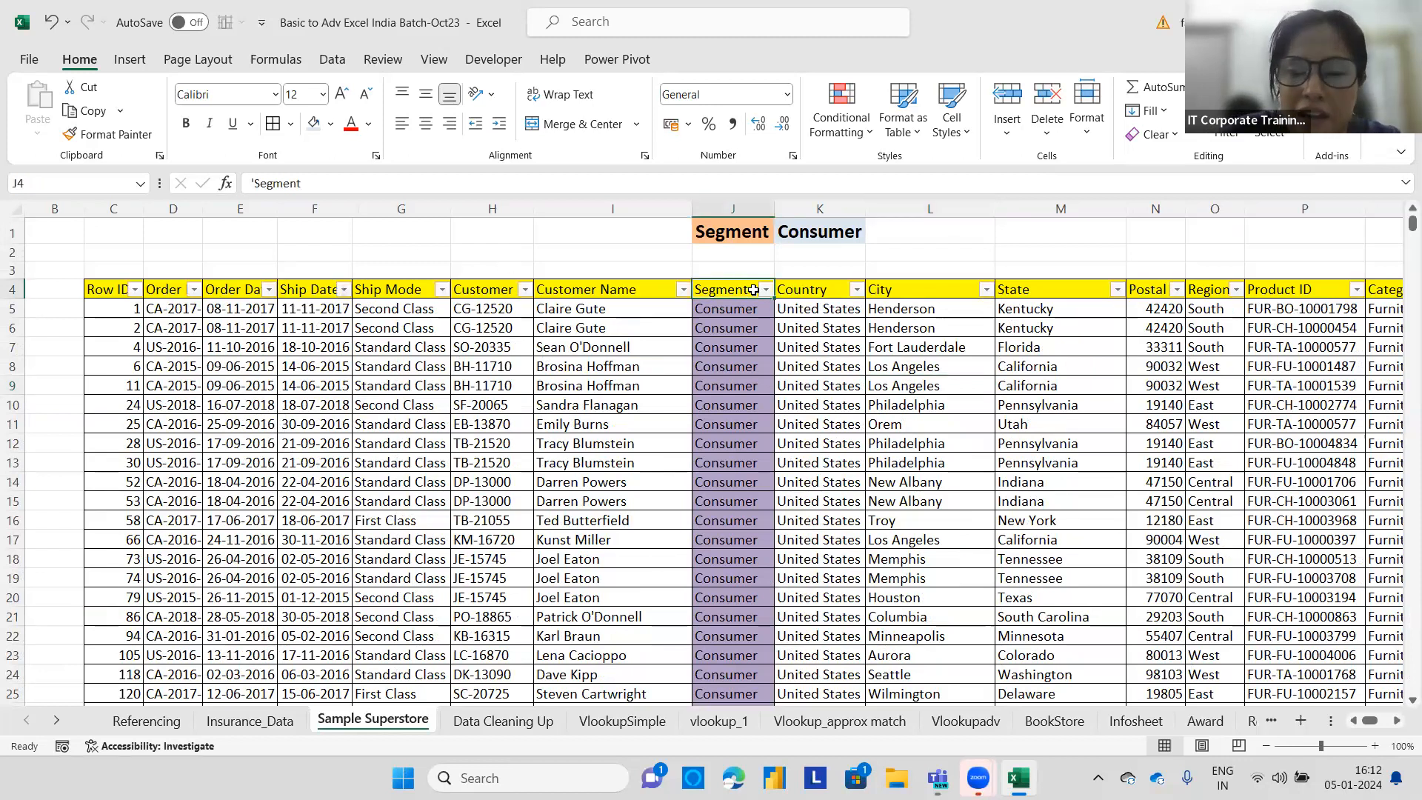
pyautogui.click(765, 289)
pyautogui.moveTo(670, 453)
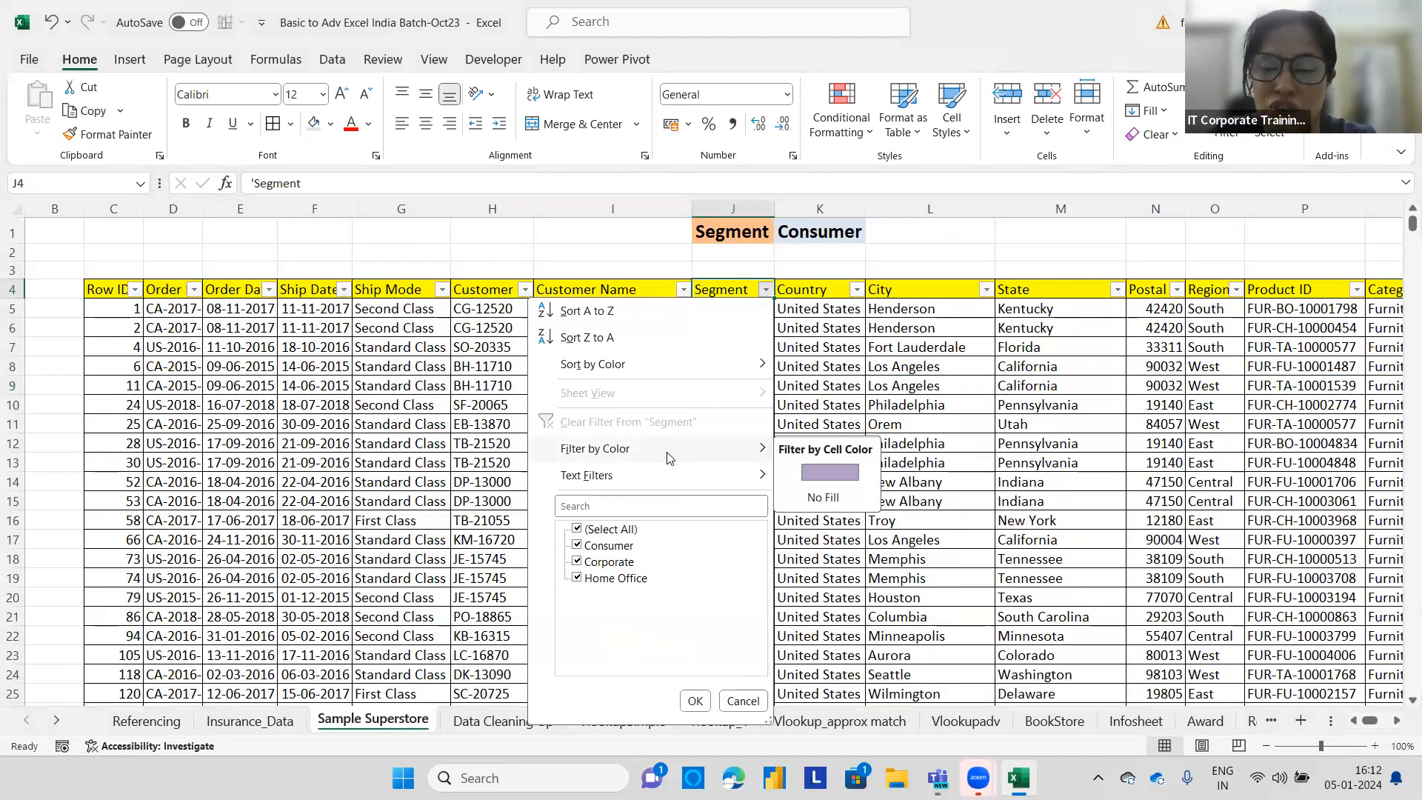
pyautogui.click(819, 466)
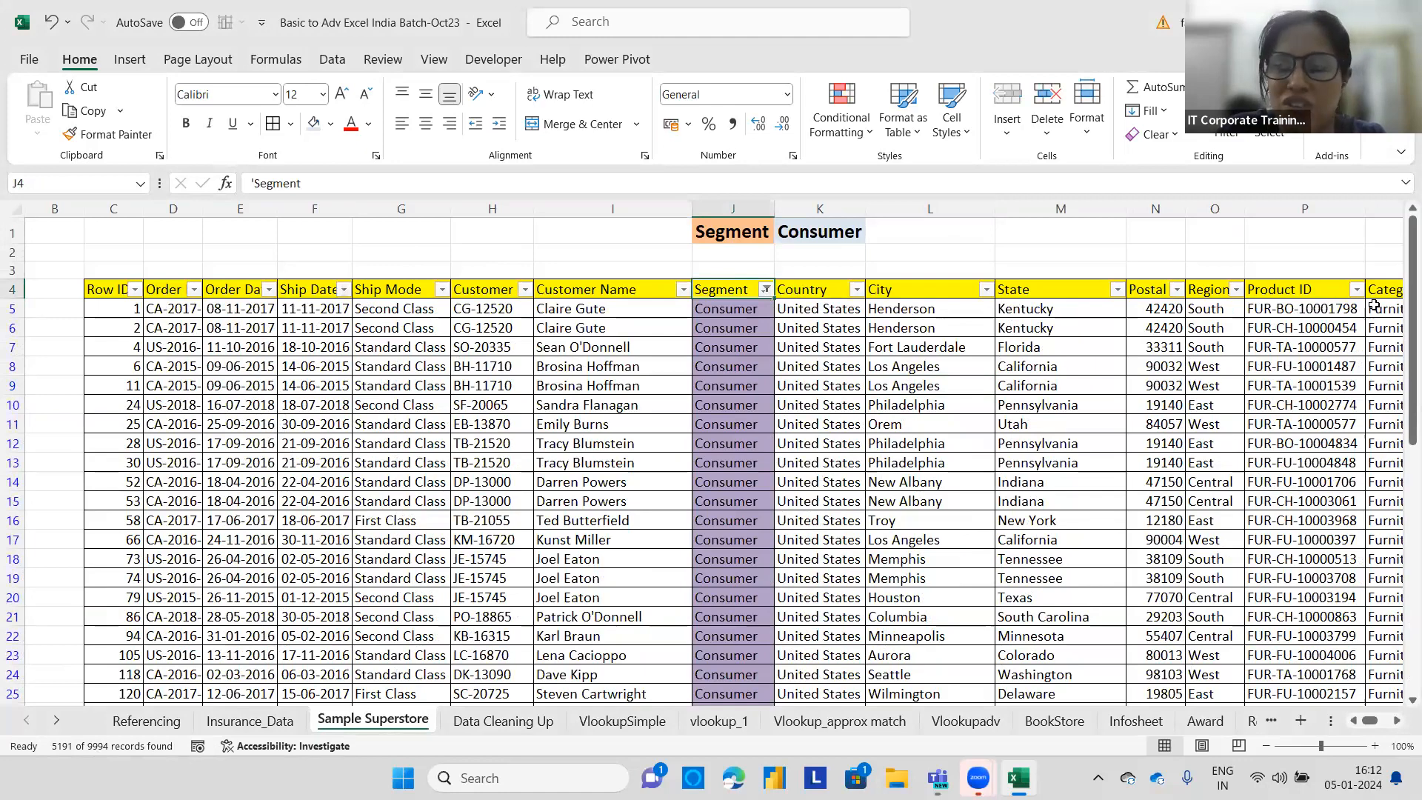
pyautogui.moveTo(1399, 274); pyautogui.dragTo(1402, 228)
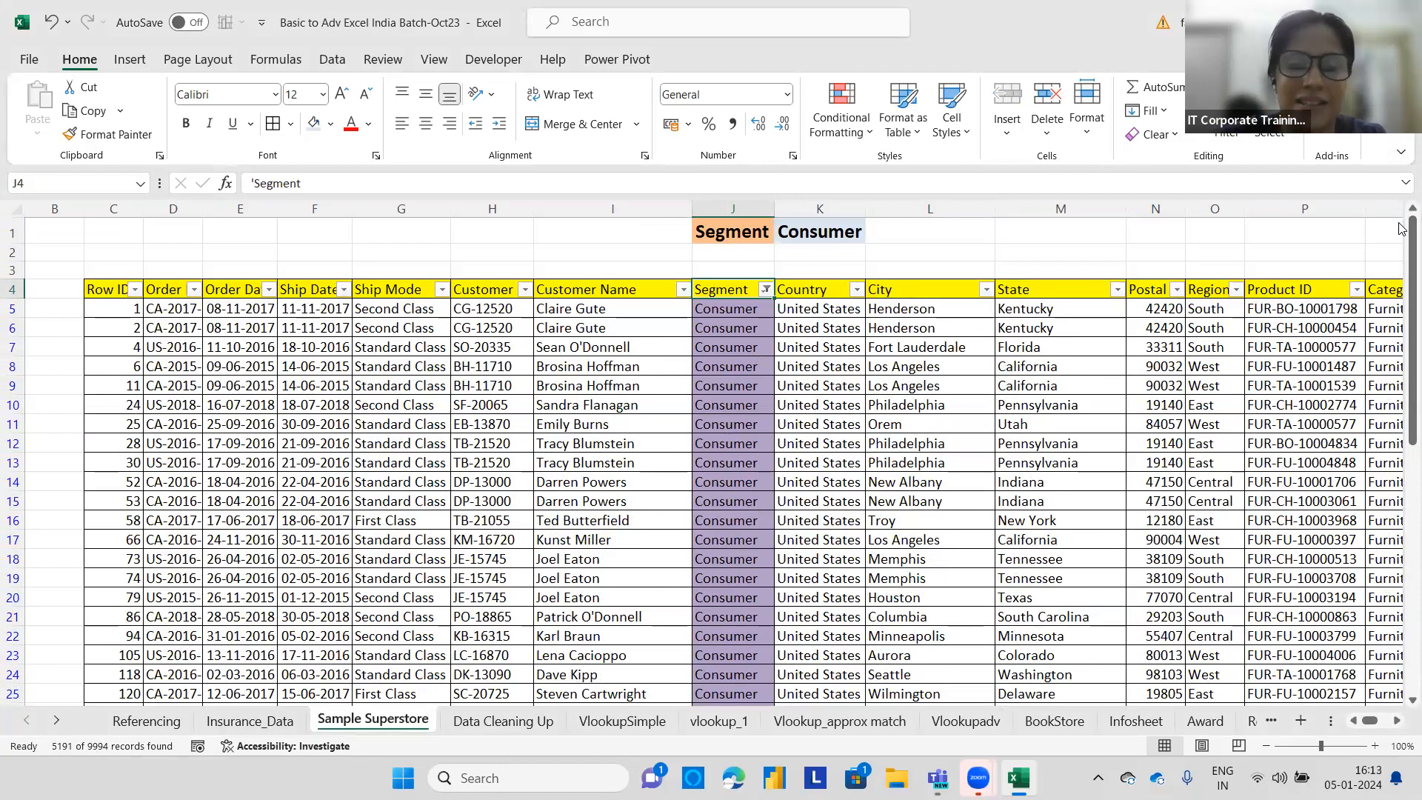
# Enter the label Ship Mode in F1 and the criterion First Class in G1.
pyautogui.click(306, 234)
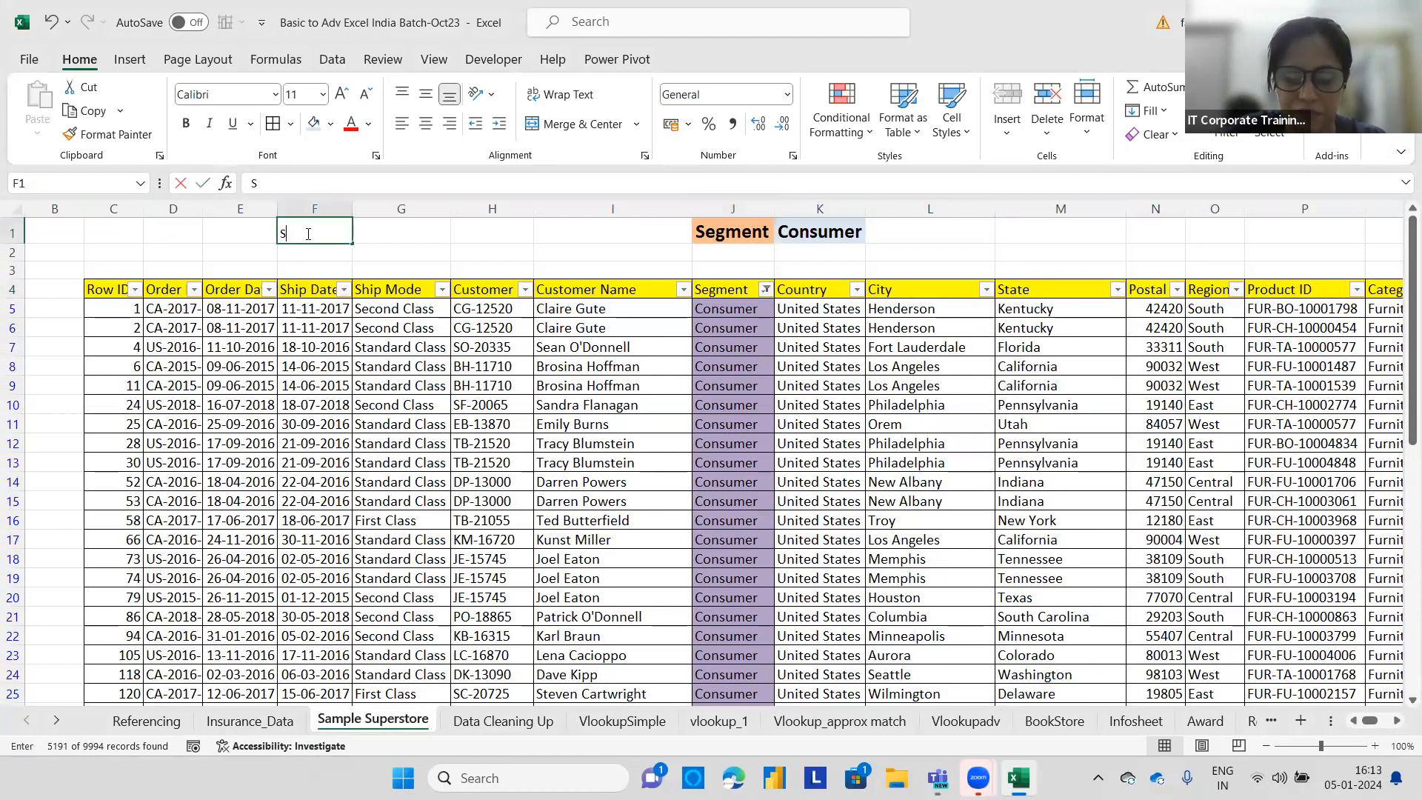
pyautogui.write('Ship Mode')
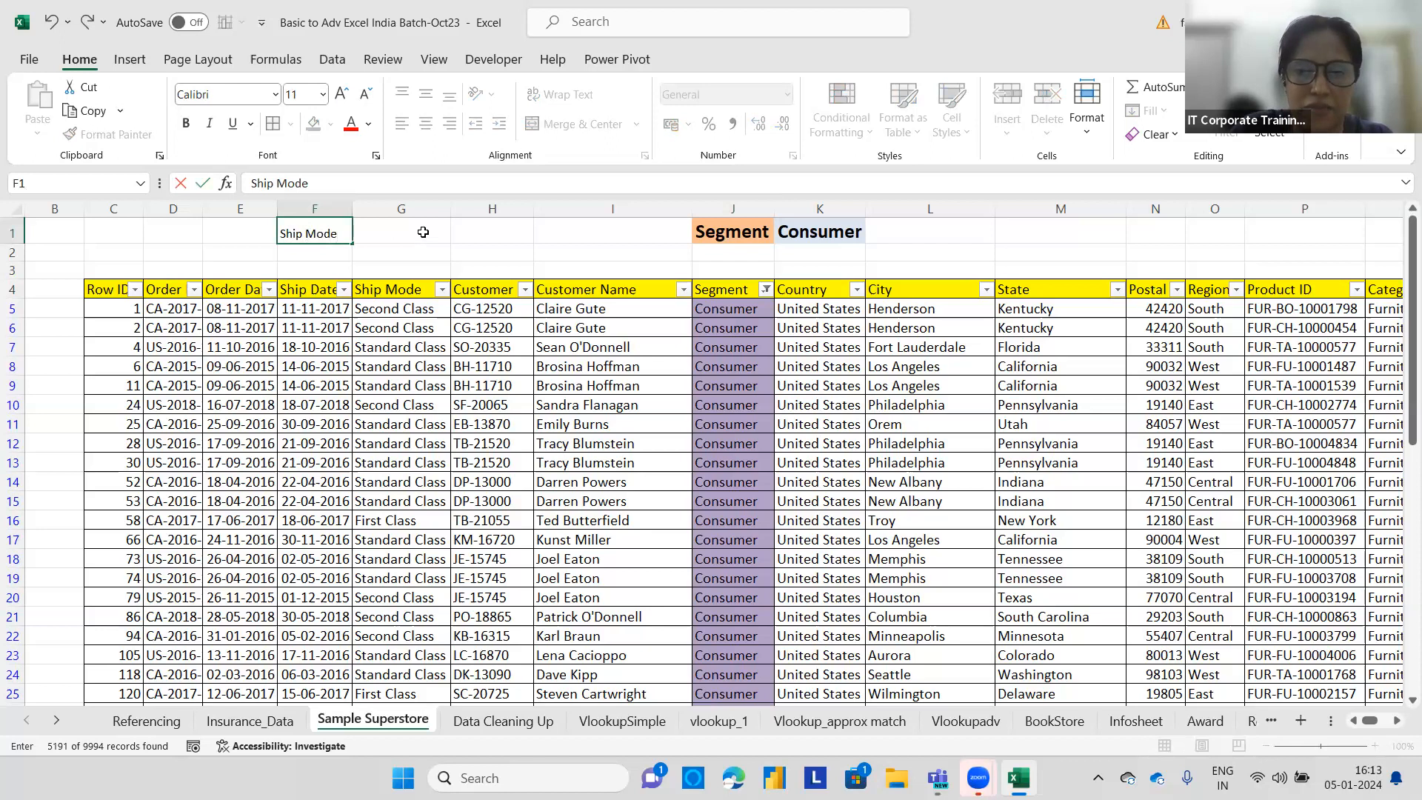
pyautogui.click(423, 233)
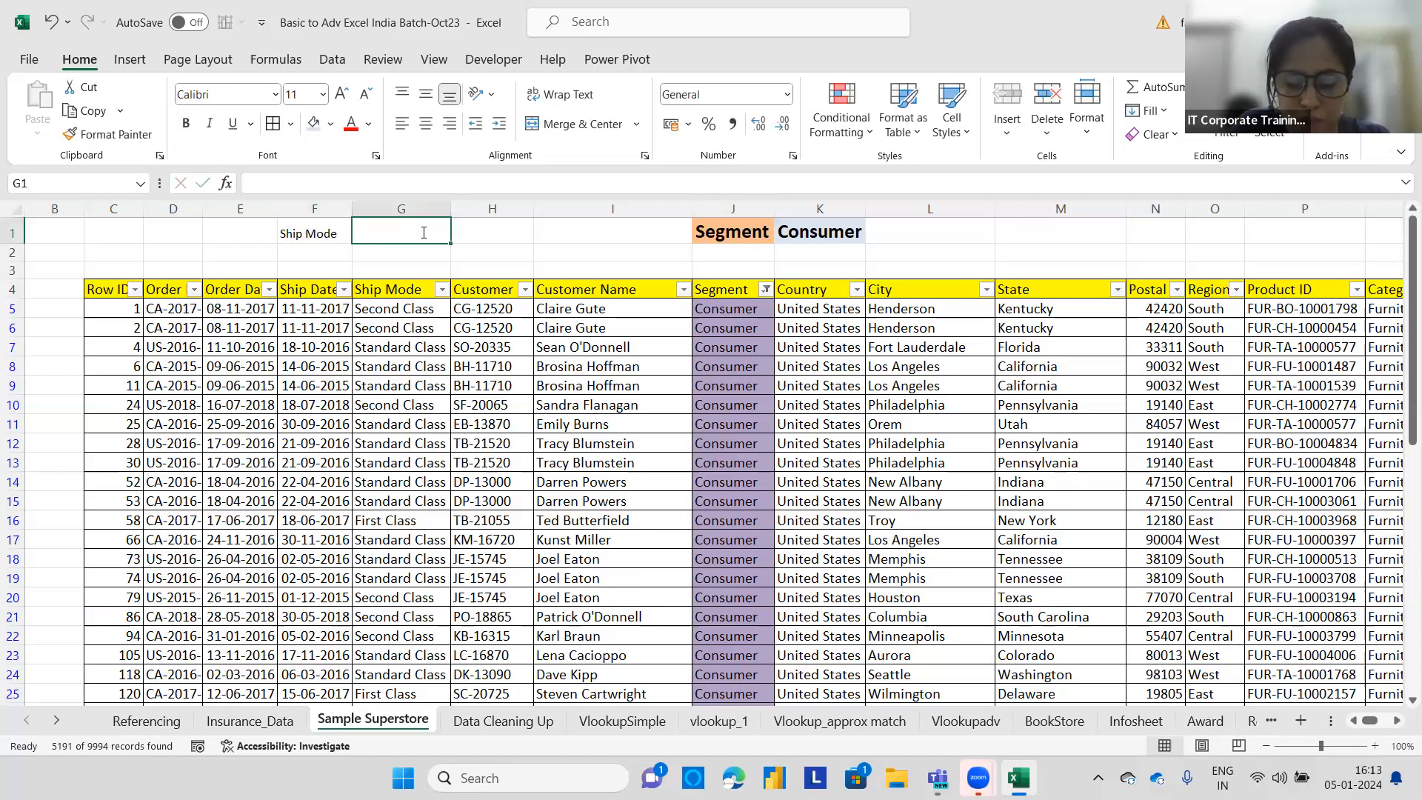
pyautogui.write('First Class')
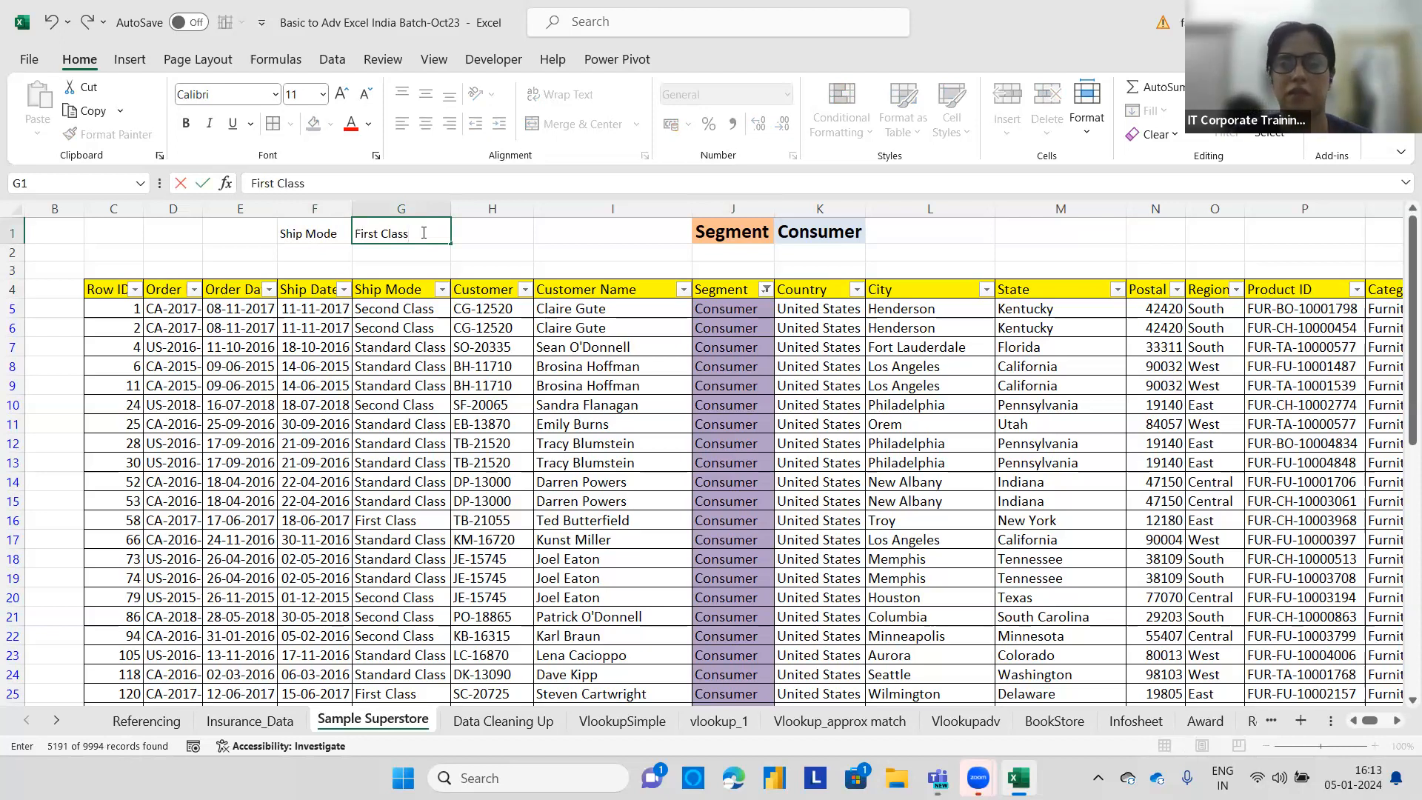
pyautogui.click(498, 237)
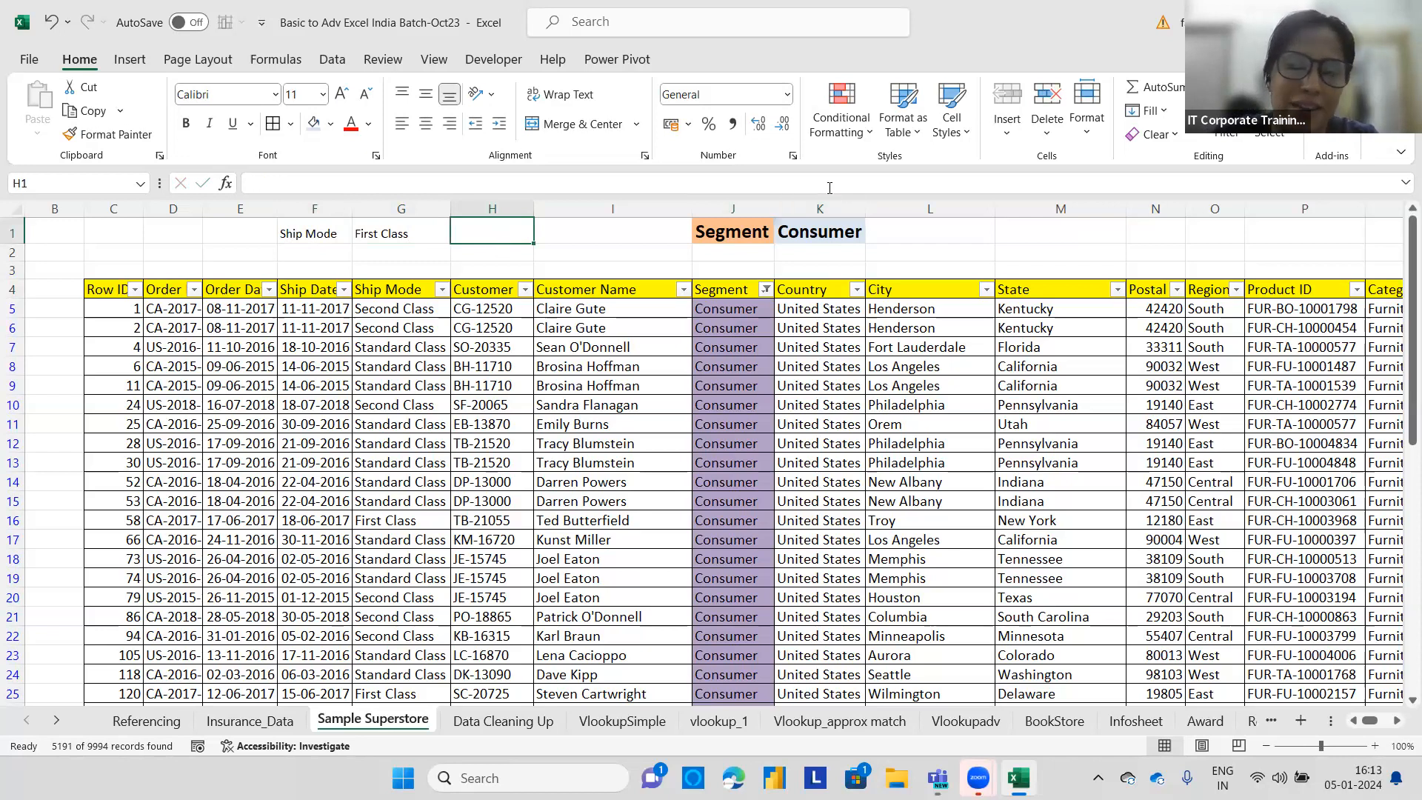
# Clear all conditional formatting rules from the entire sheet.
pyautogui.click(852, 133)
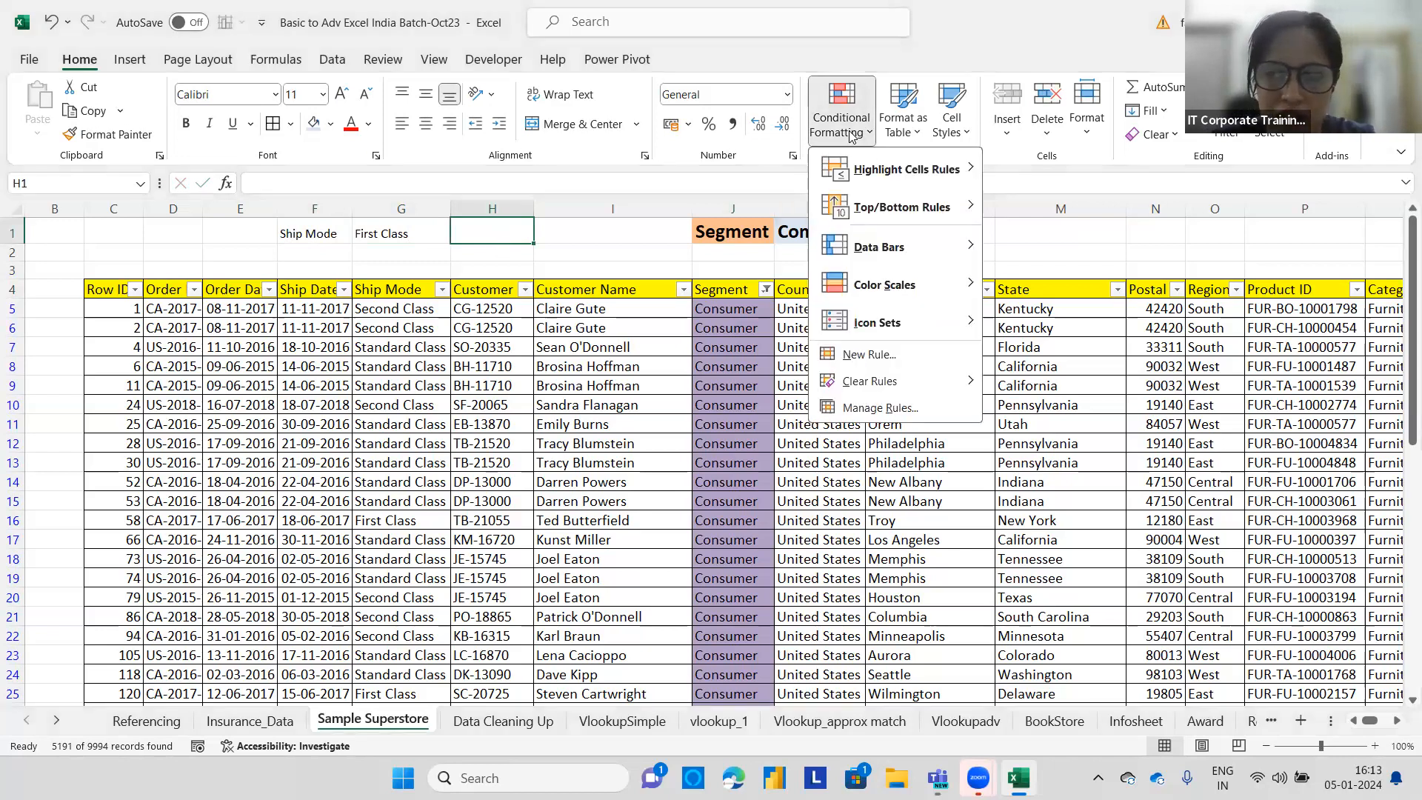
pyautogui.moveTo(951, 385)
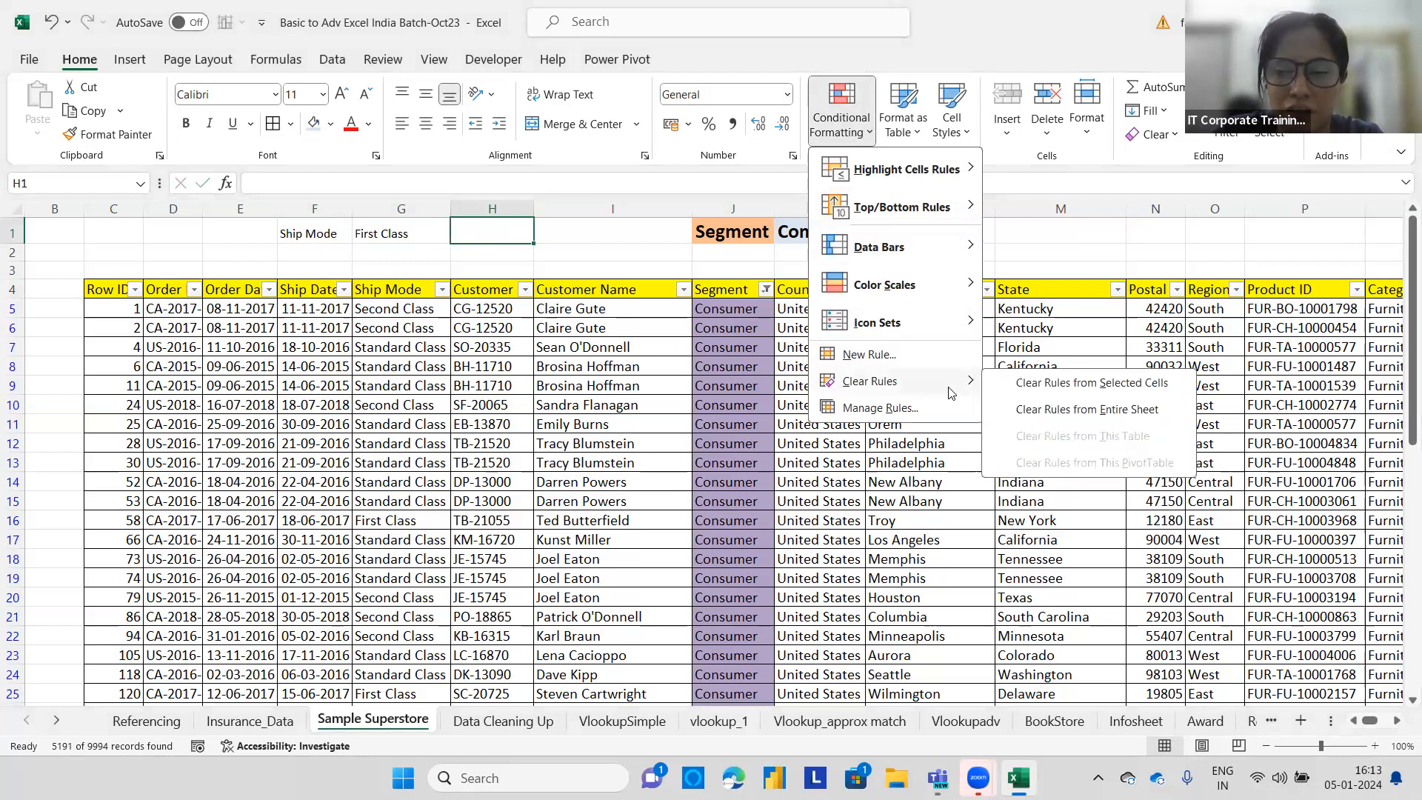
pyautogui.click(1045, 409)
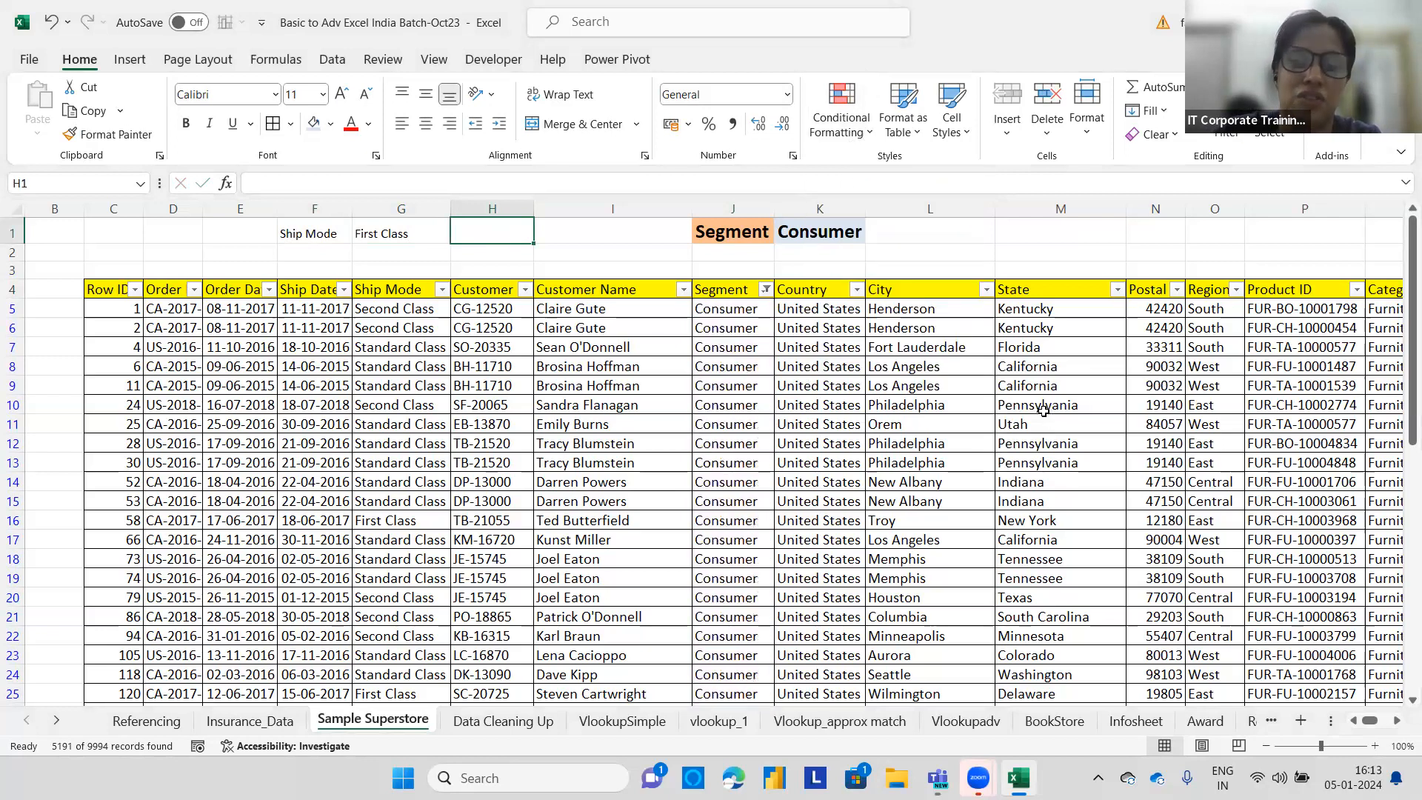
# Clear the colour filter from the Segment column.
pyautogui.click(765, 289)
pyautogui.click(608, 423)
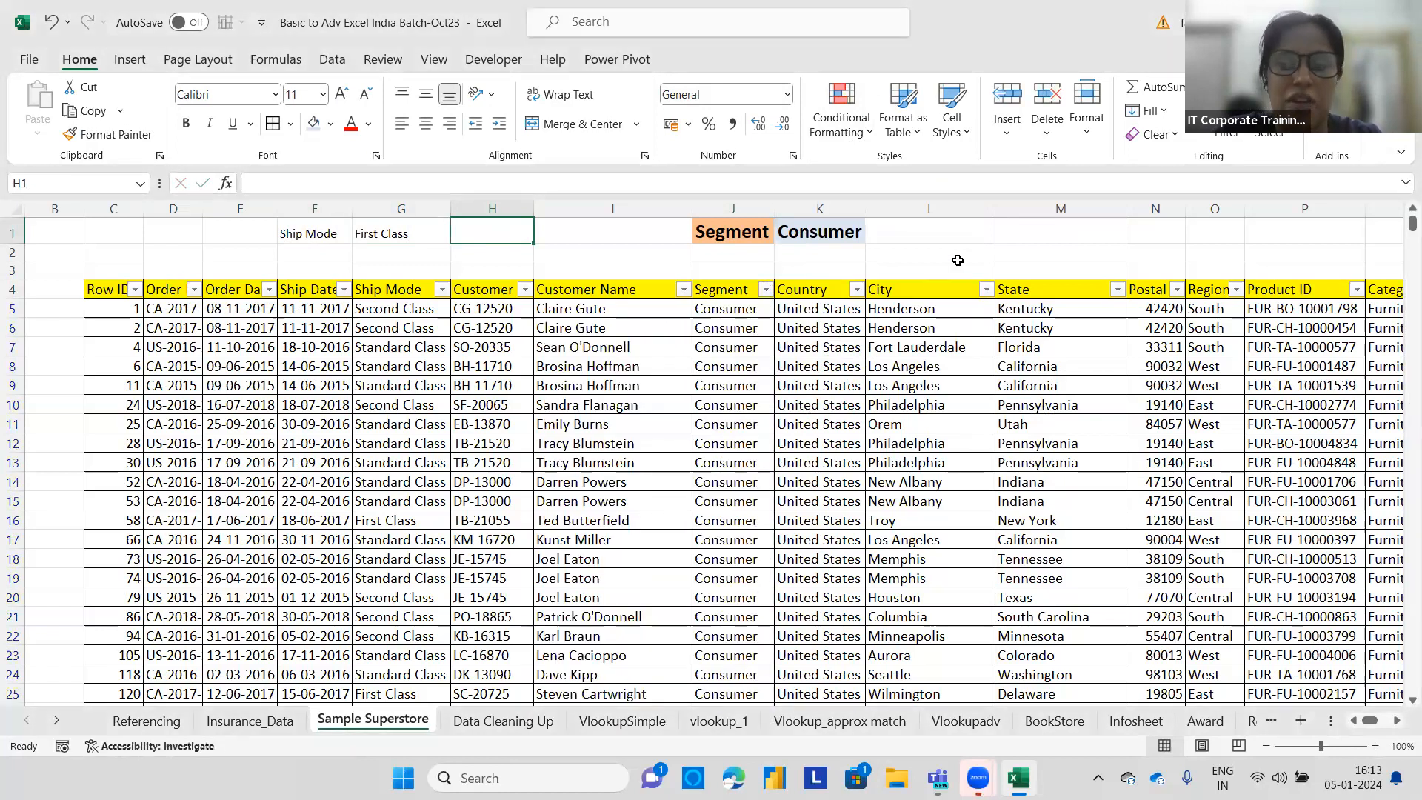
pyautogui.click(958, 254)
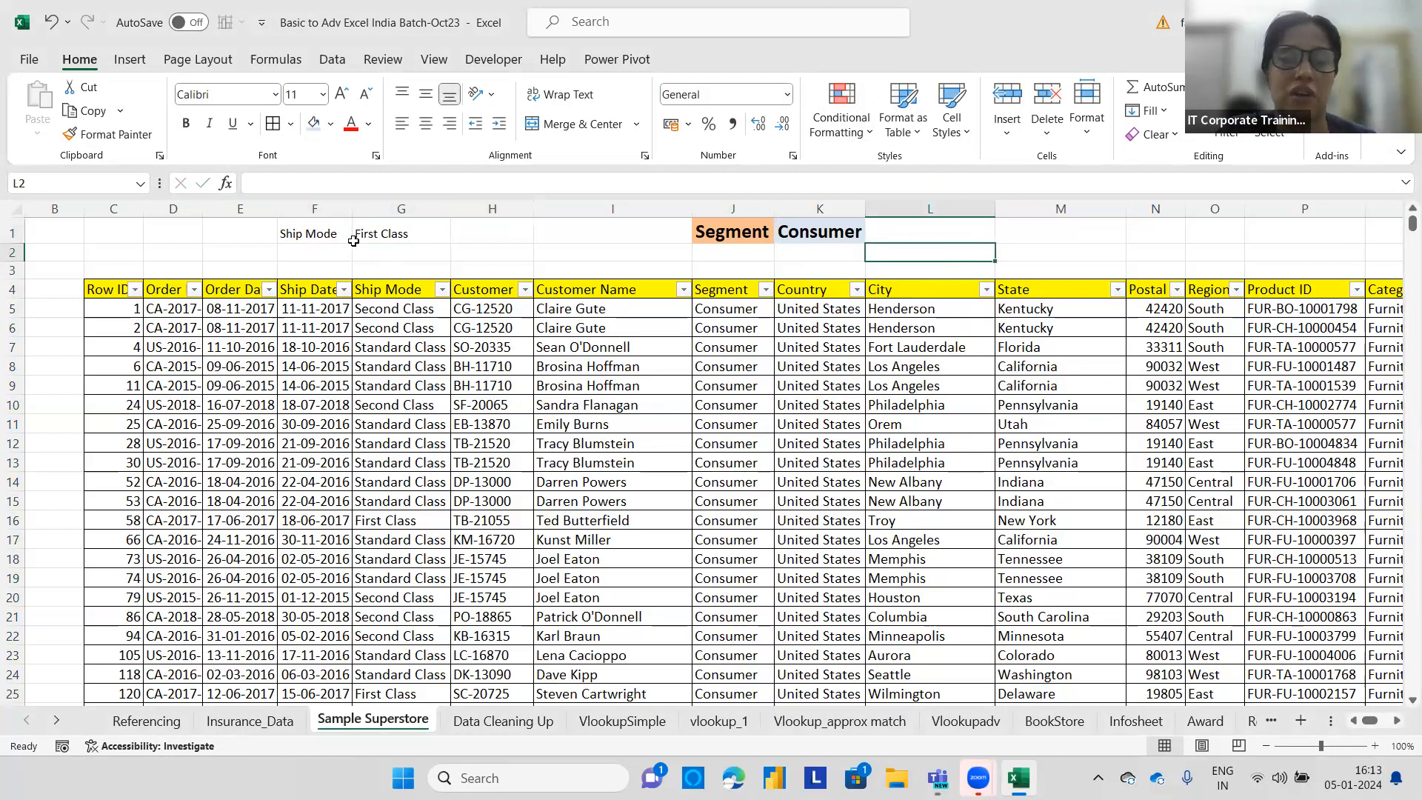
# Increase the font size of F1:G1 three steps and widen column F to fit the label.
pyautogui.moveTo(337, 234); pyautogui.dragTo(389, 231)
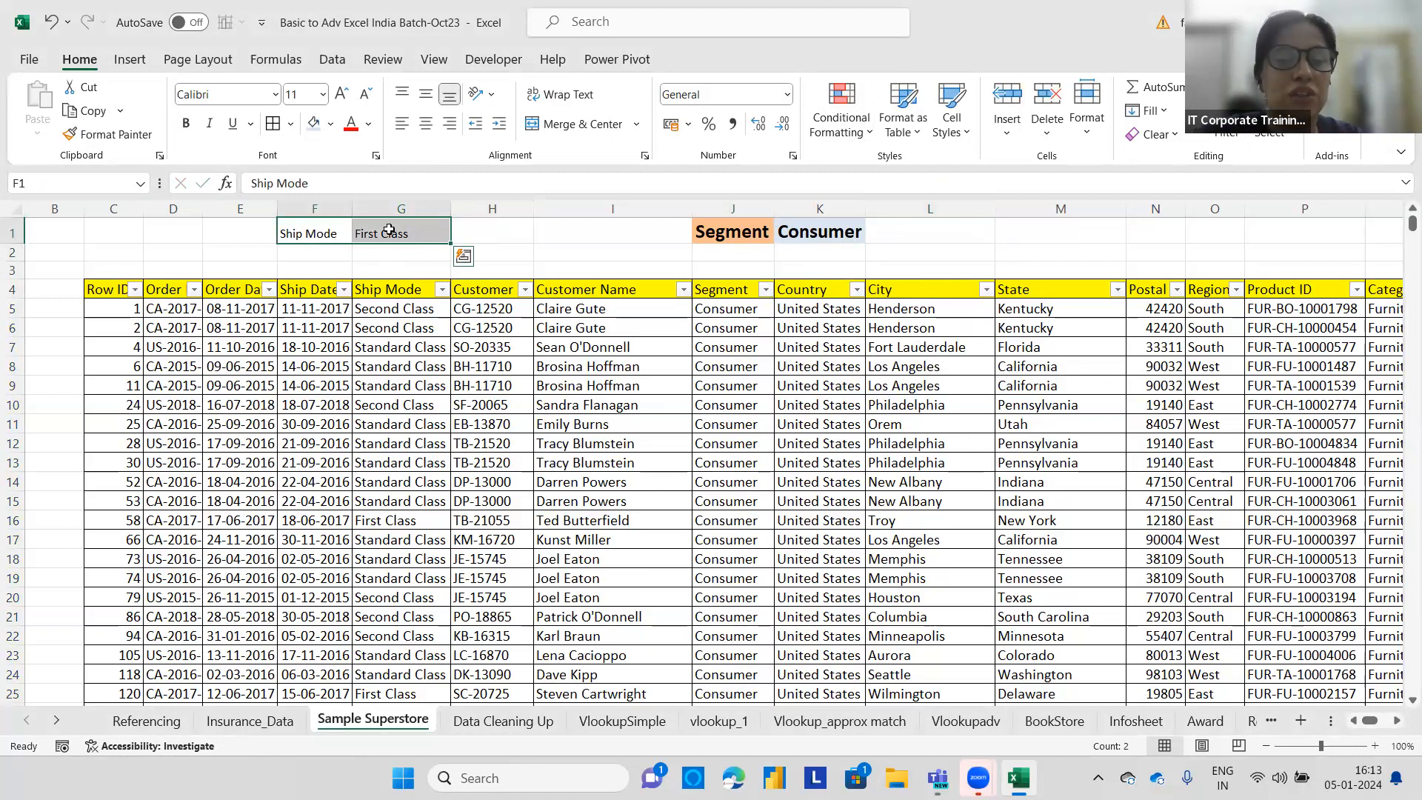
pyautogui.click(382, 252)
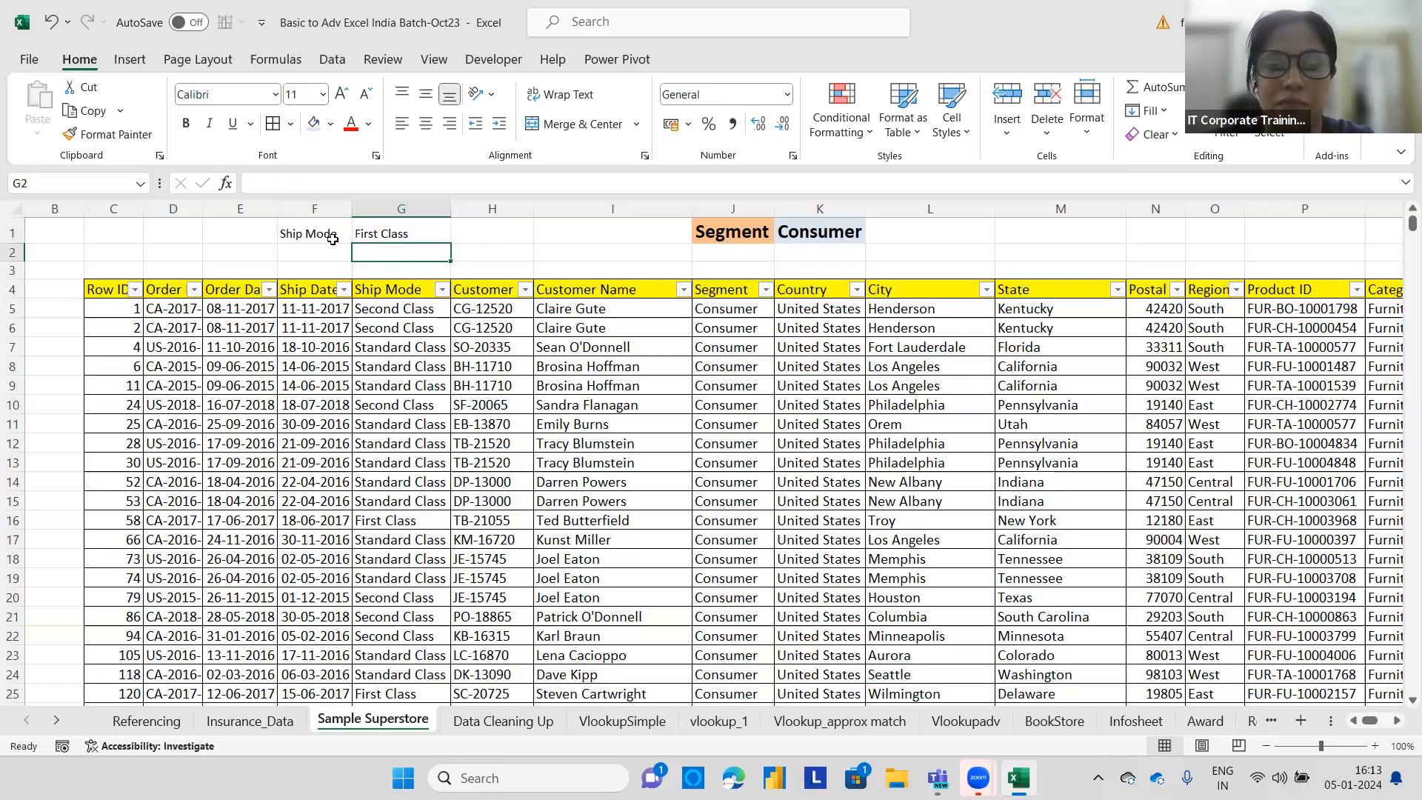
pyautogui.moveTo(332, 235); pyautogui.dragTo(363, 234)
pyautogui.click(340, 94)
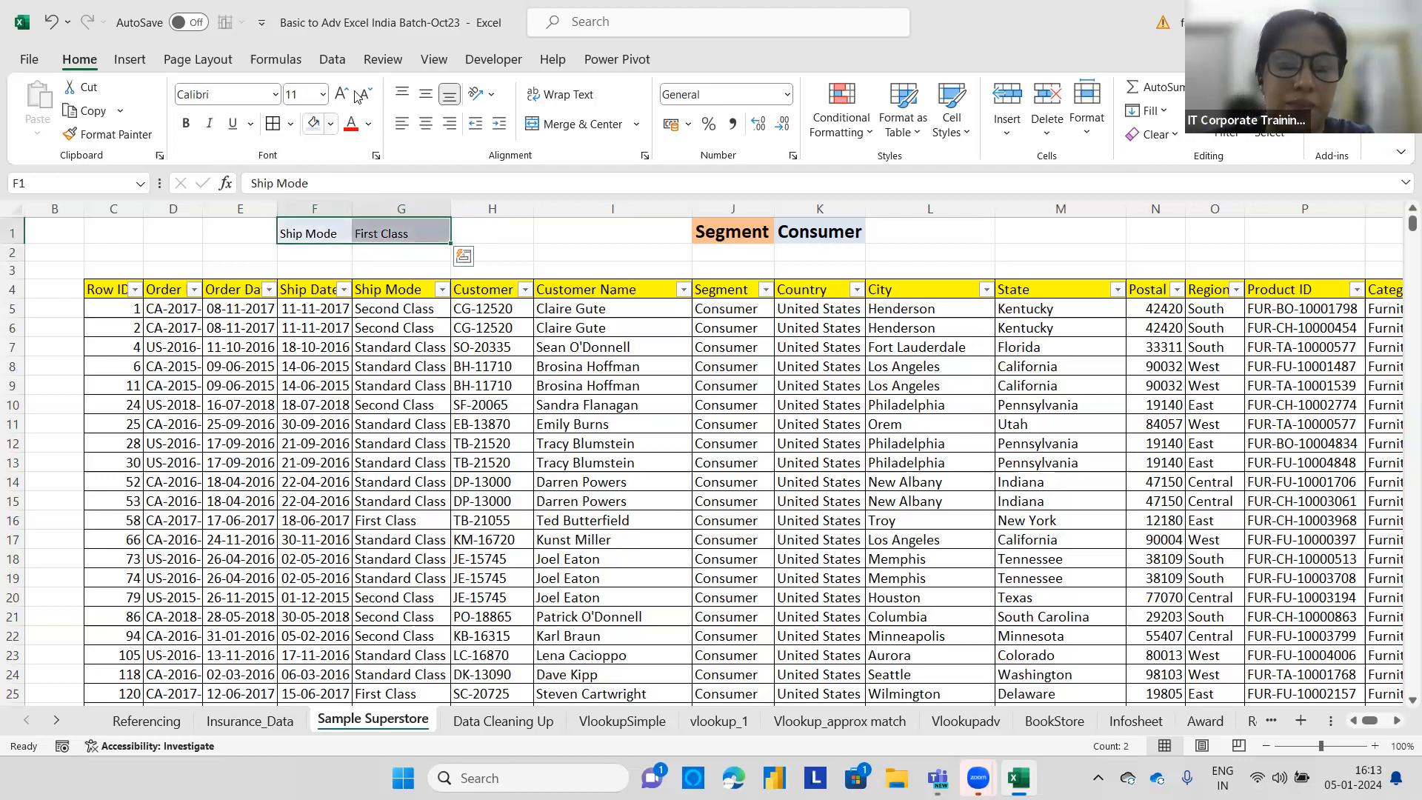
pyautogui.click(340, 93)
pyautogui.click(340, 93)
pyautogui.moveTo(352, 209); pyautogui.dragTo(378, 209)
pyautogui.click(513, 242)
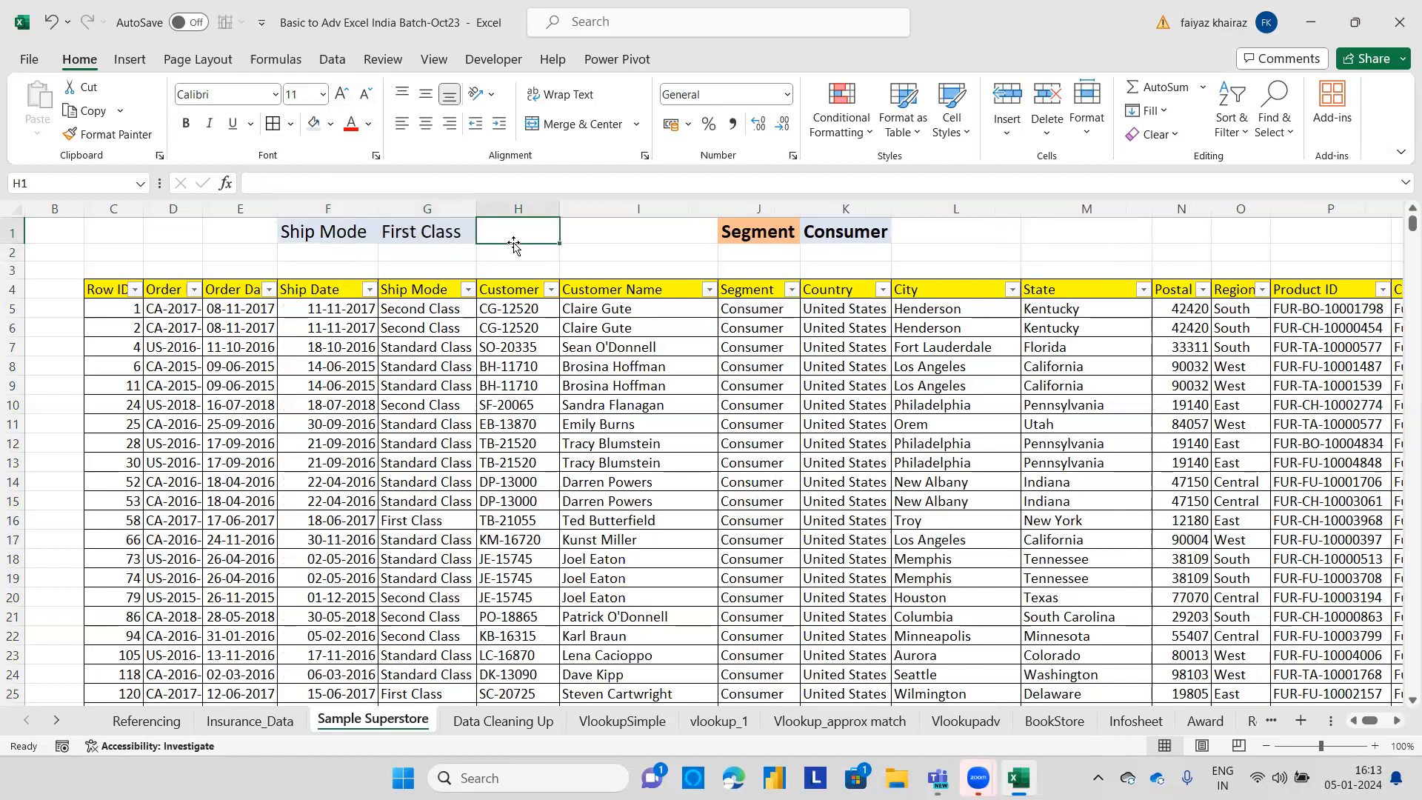
pyautogui.click(100, 291)
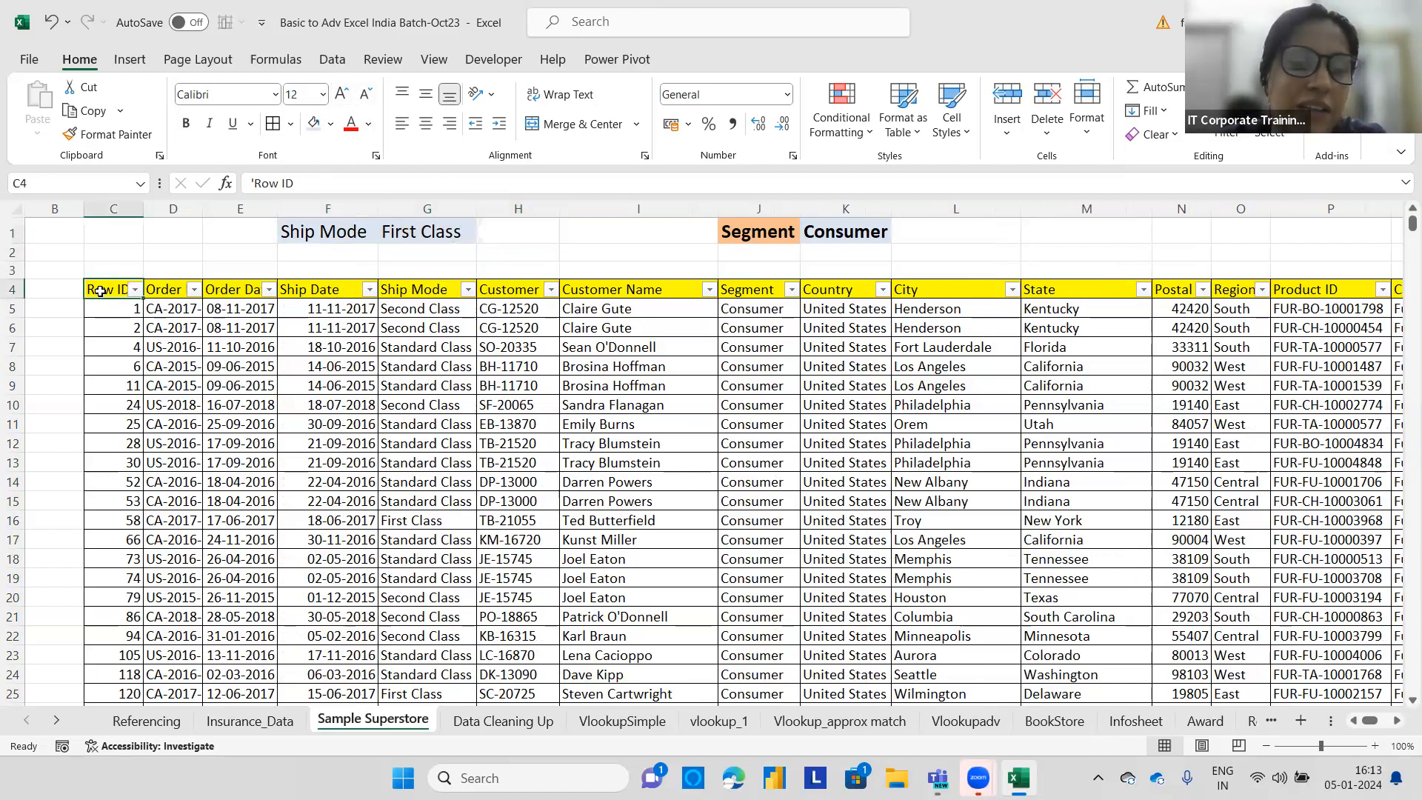
pyautogui.click(100, 308)
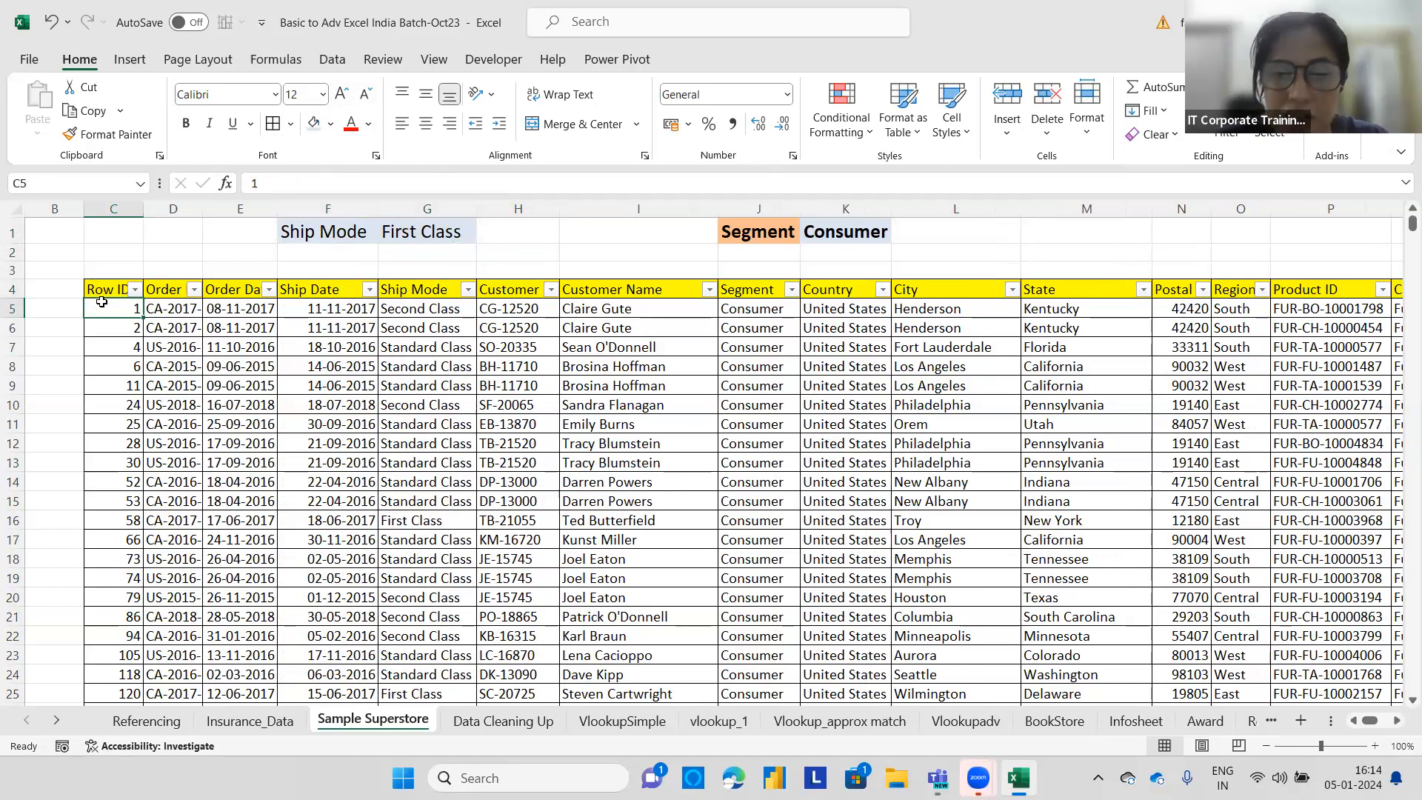
pyautogui.hotkey('ctrl', 'shift', 'Right')
pyautogui.hotkey('ctrl', 'shift', 'Down')
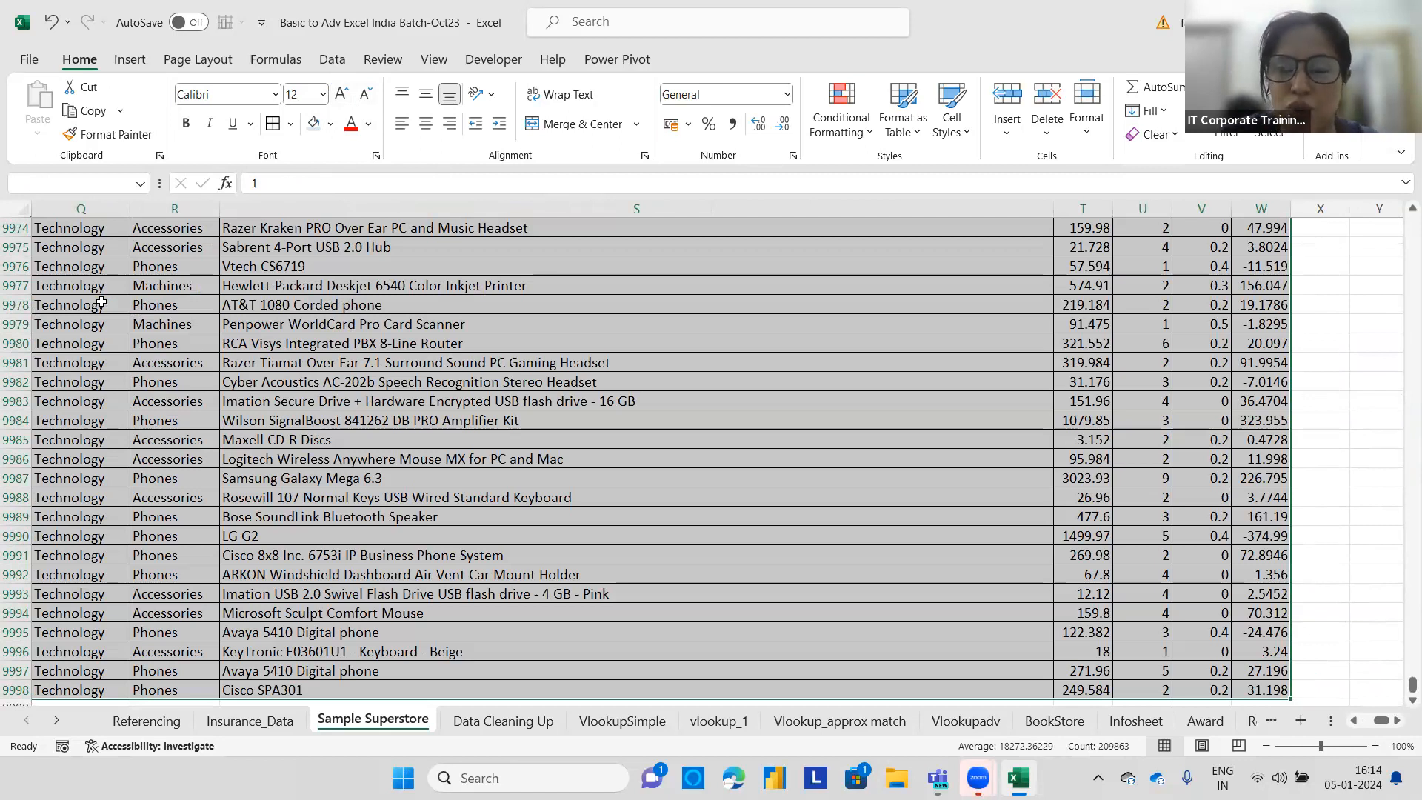
pyautogui.hotkey('ctrl', 'BackSpace')
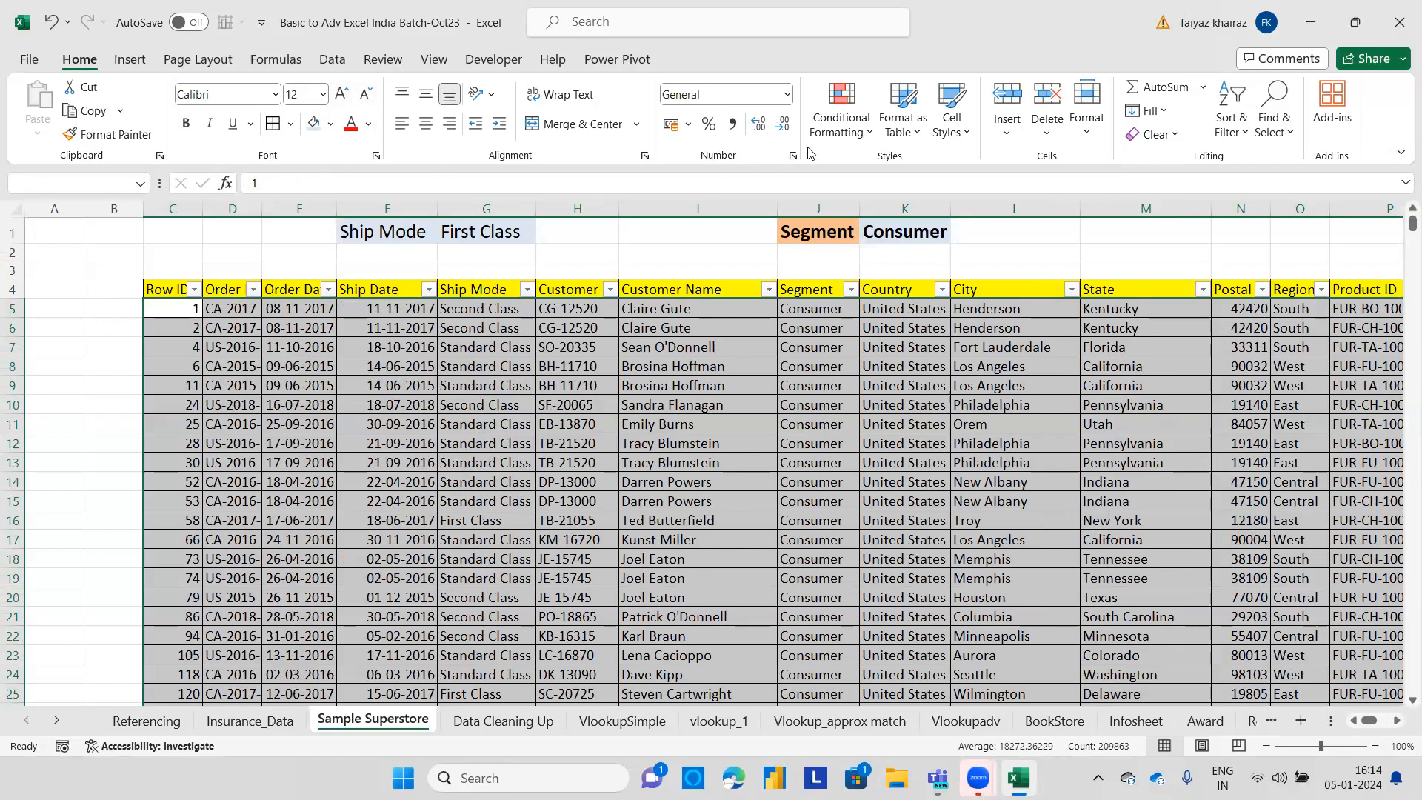
pyautogui.click(842, 132)
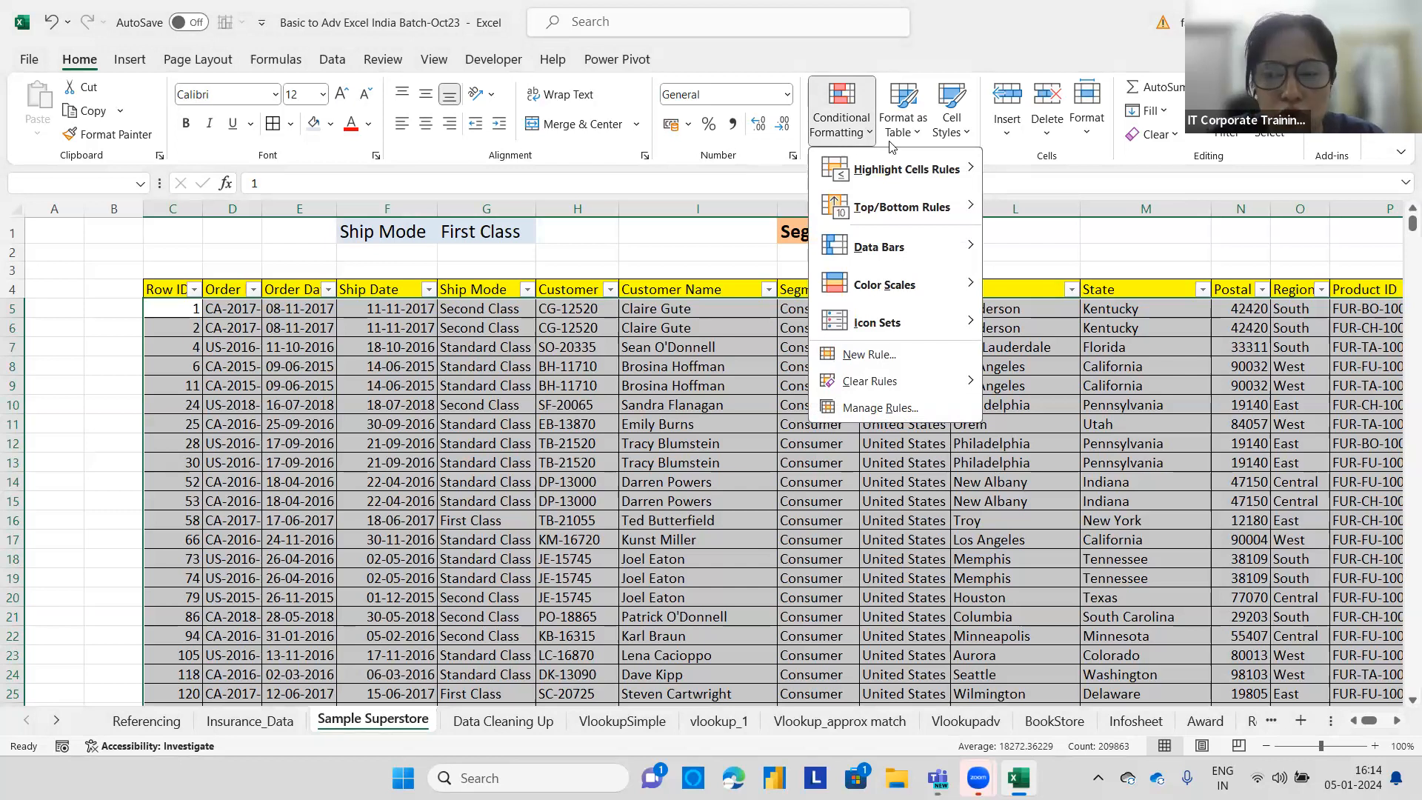
pyautogui.moveTo(900, 169)
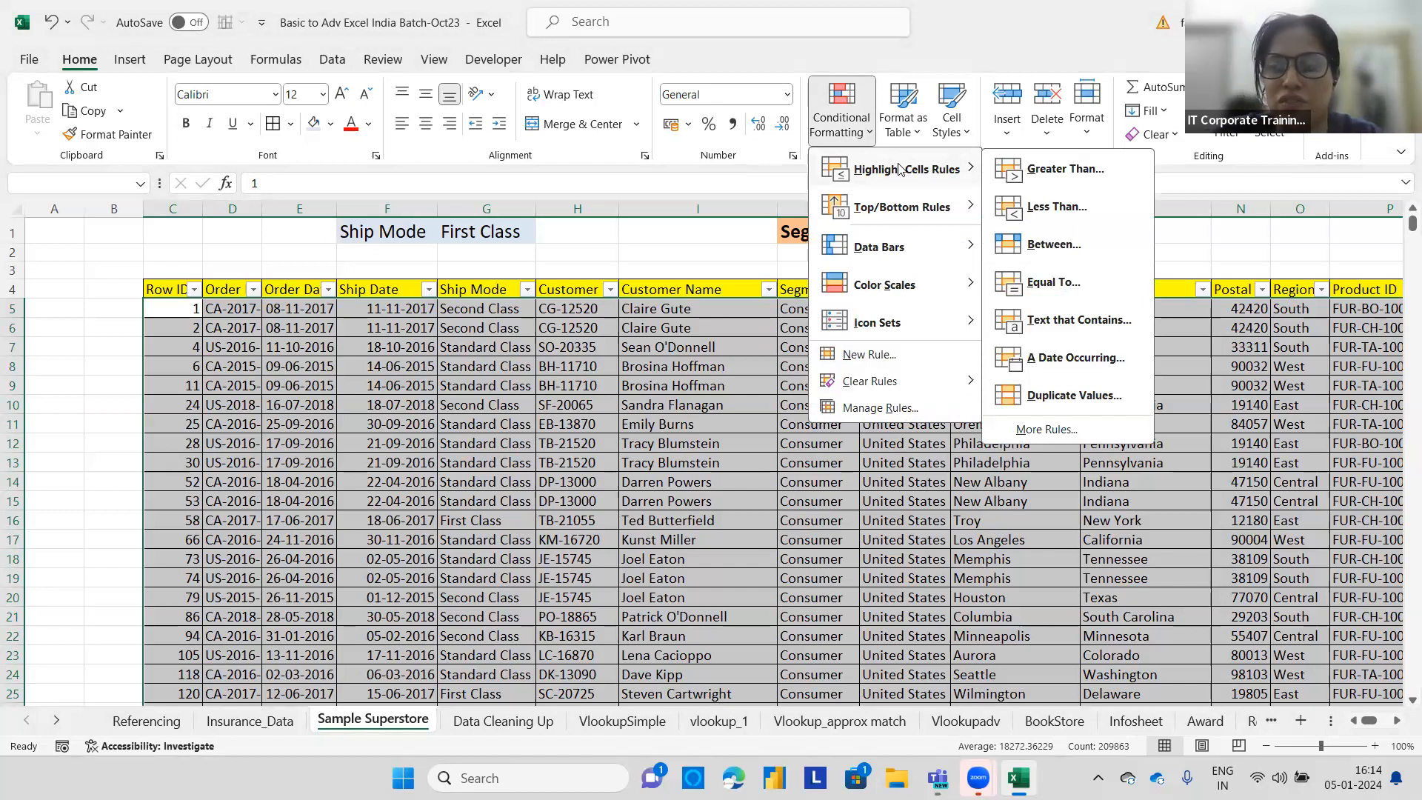
pyautogui.click(1084, 284)
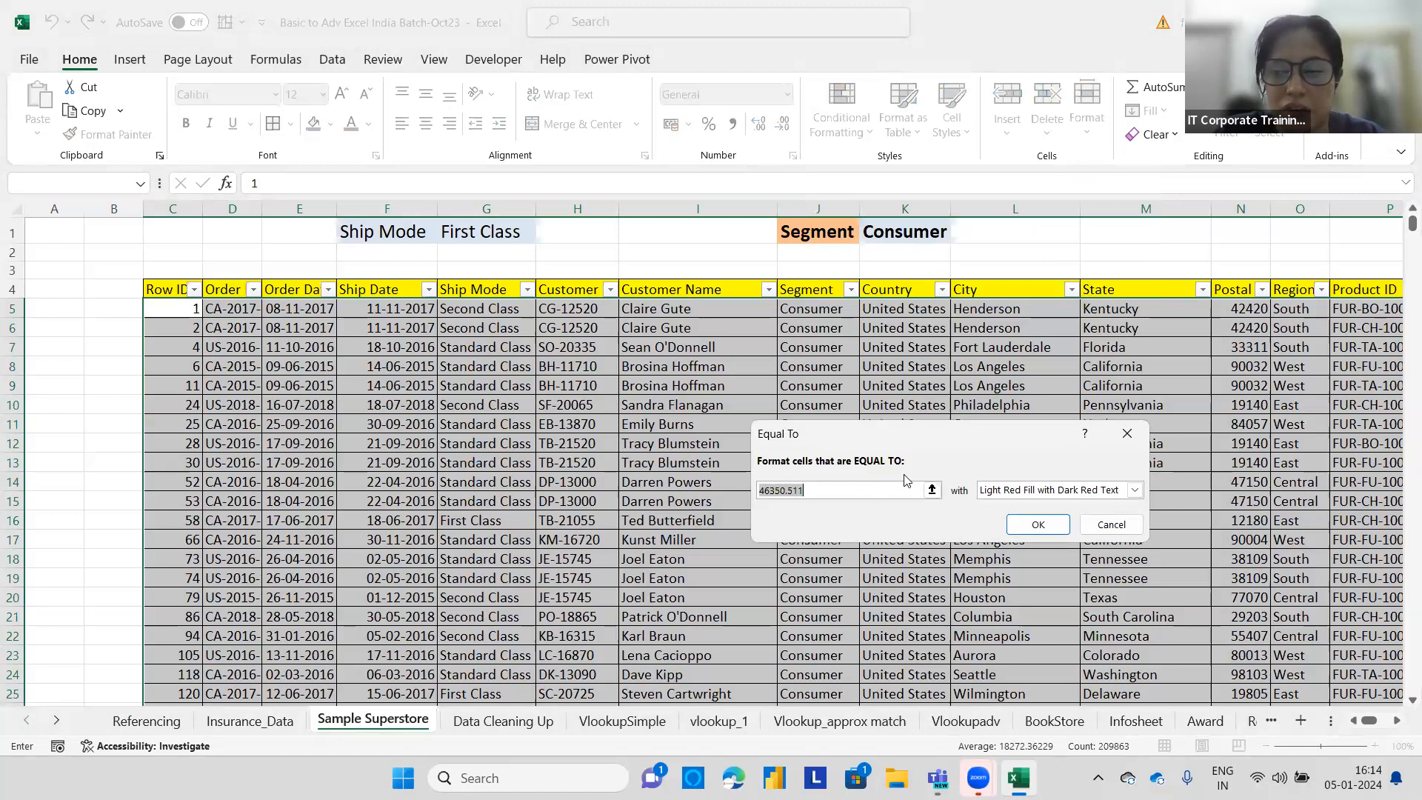
pyautogui.click(1107, 525)
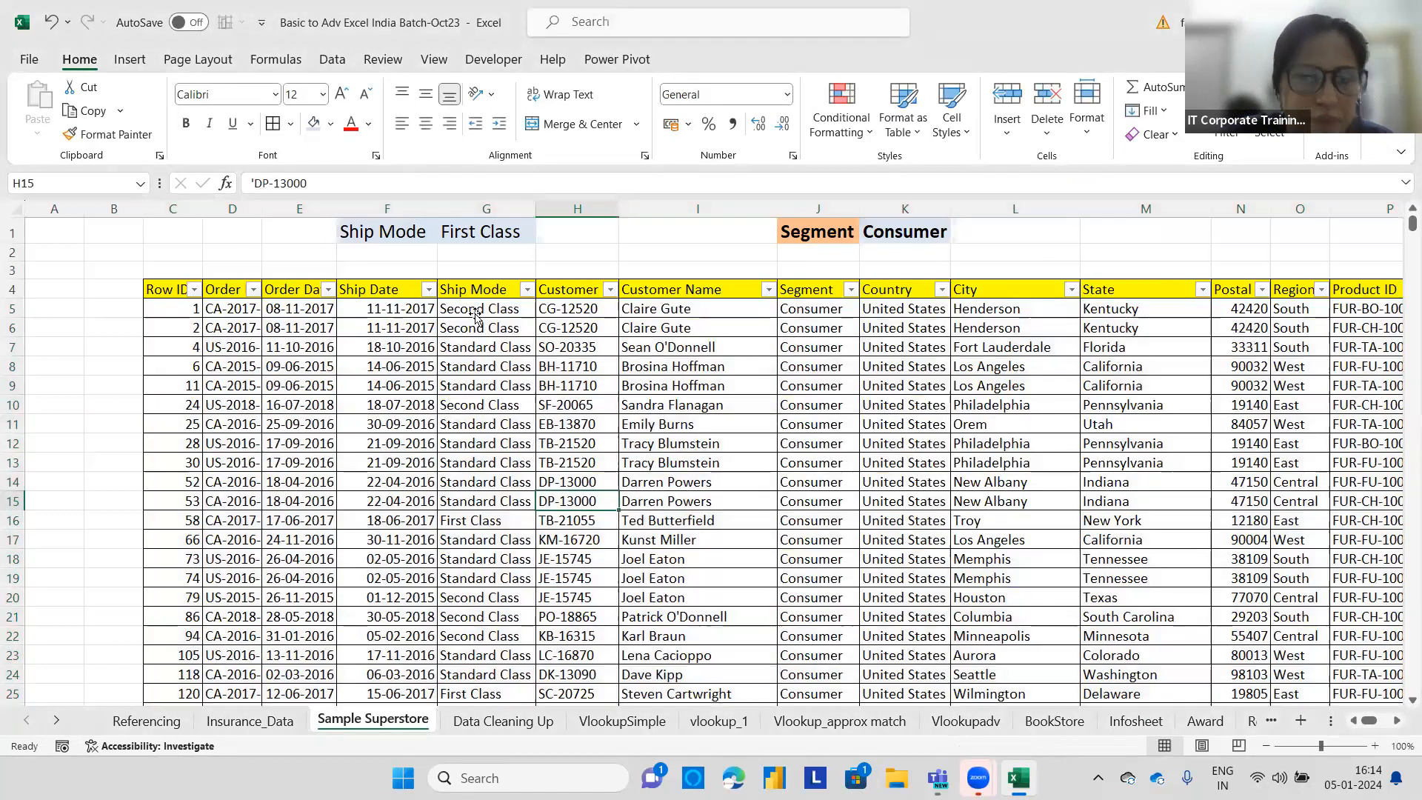
# Create an Equal To highlight rule on the Ship Mode column from G5 down, matching First Class.
pyautogui.click(478, 307)
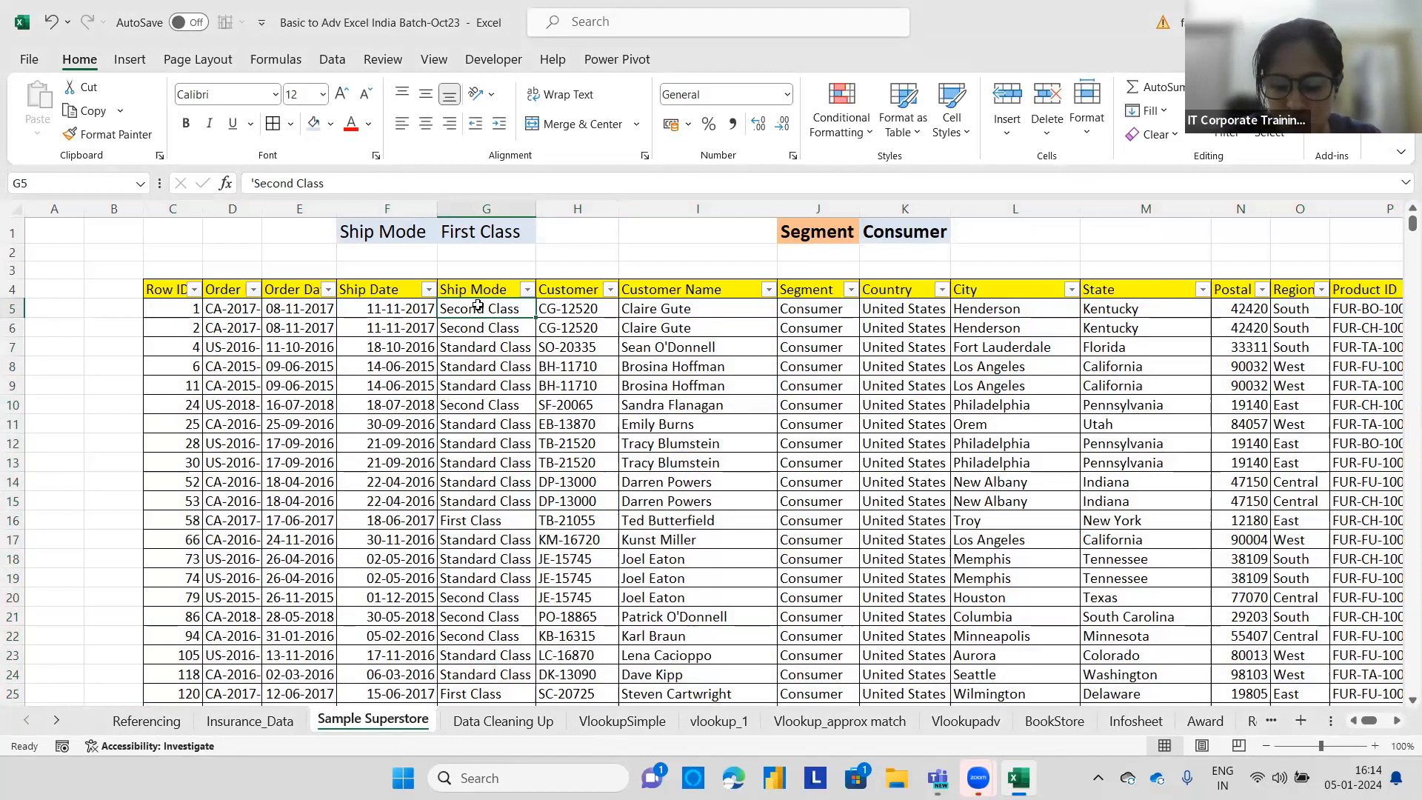
pyautogui.hotkey('ctrl', 'shift', 'Down')
pyautogui.hotkey('ctrl', 'BackSpace')
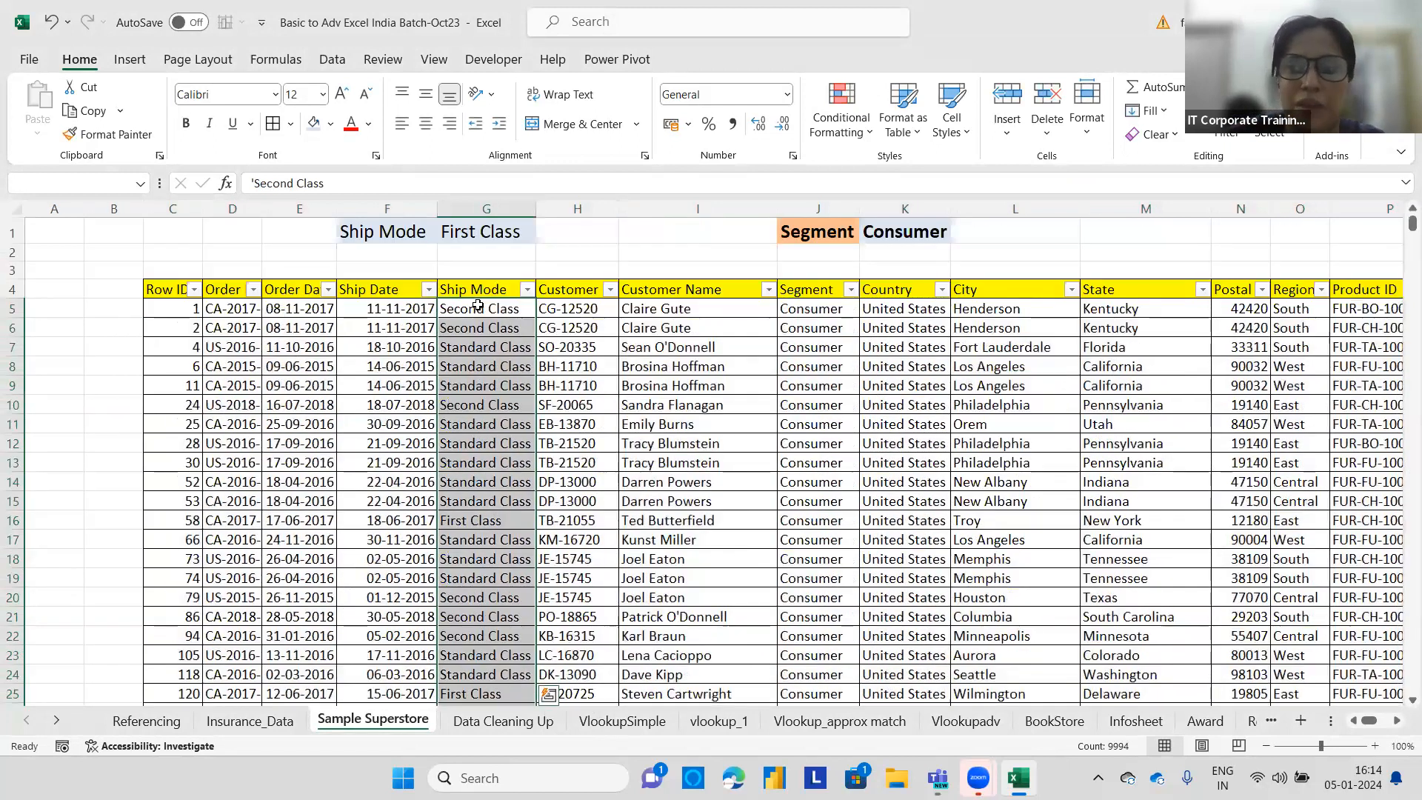
pyautogui.click(839, 131)
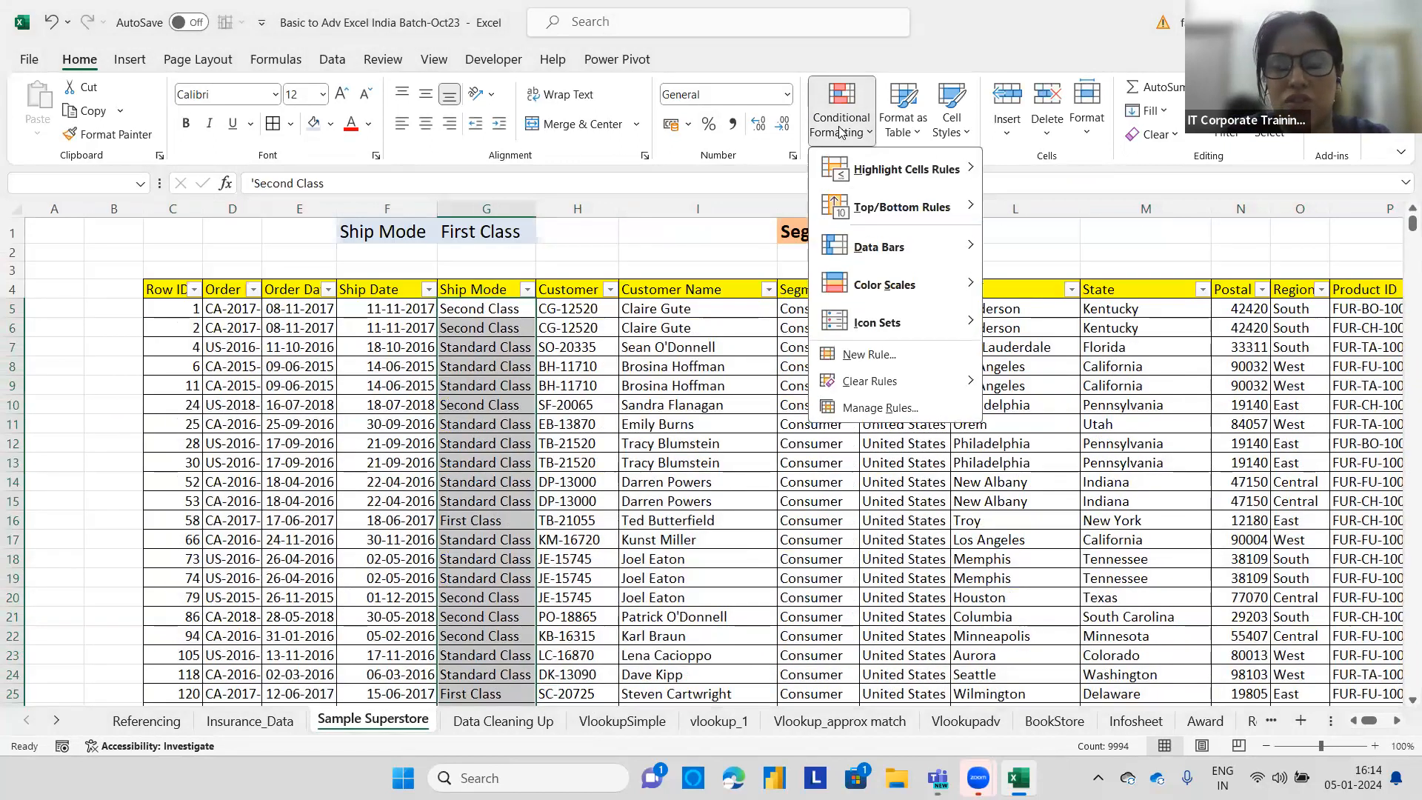
pyautogui.moveTo(930, 183)
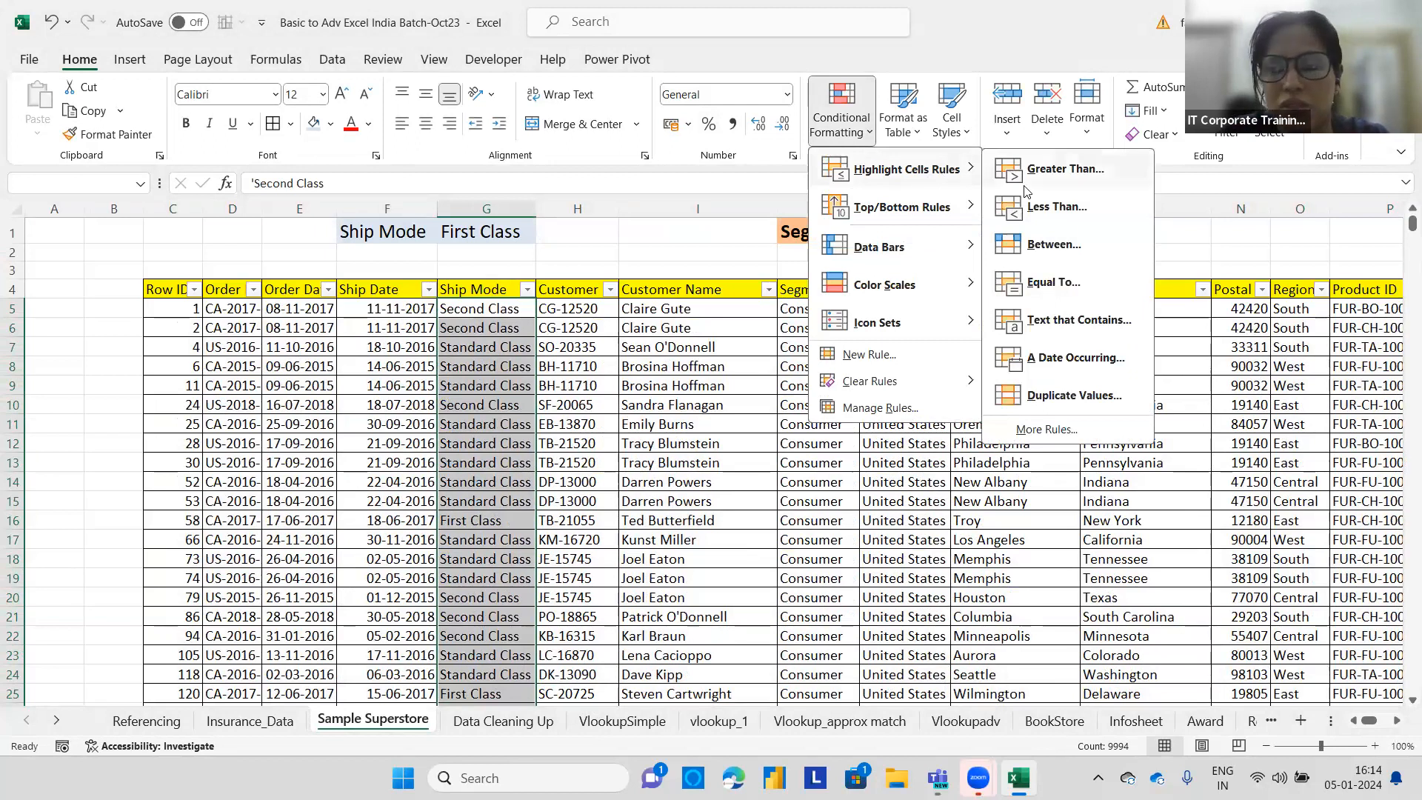
pyautogui.click(1052, 282)
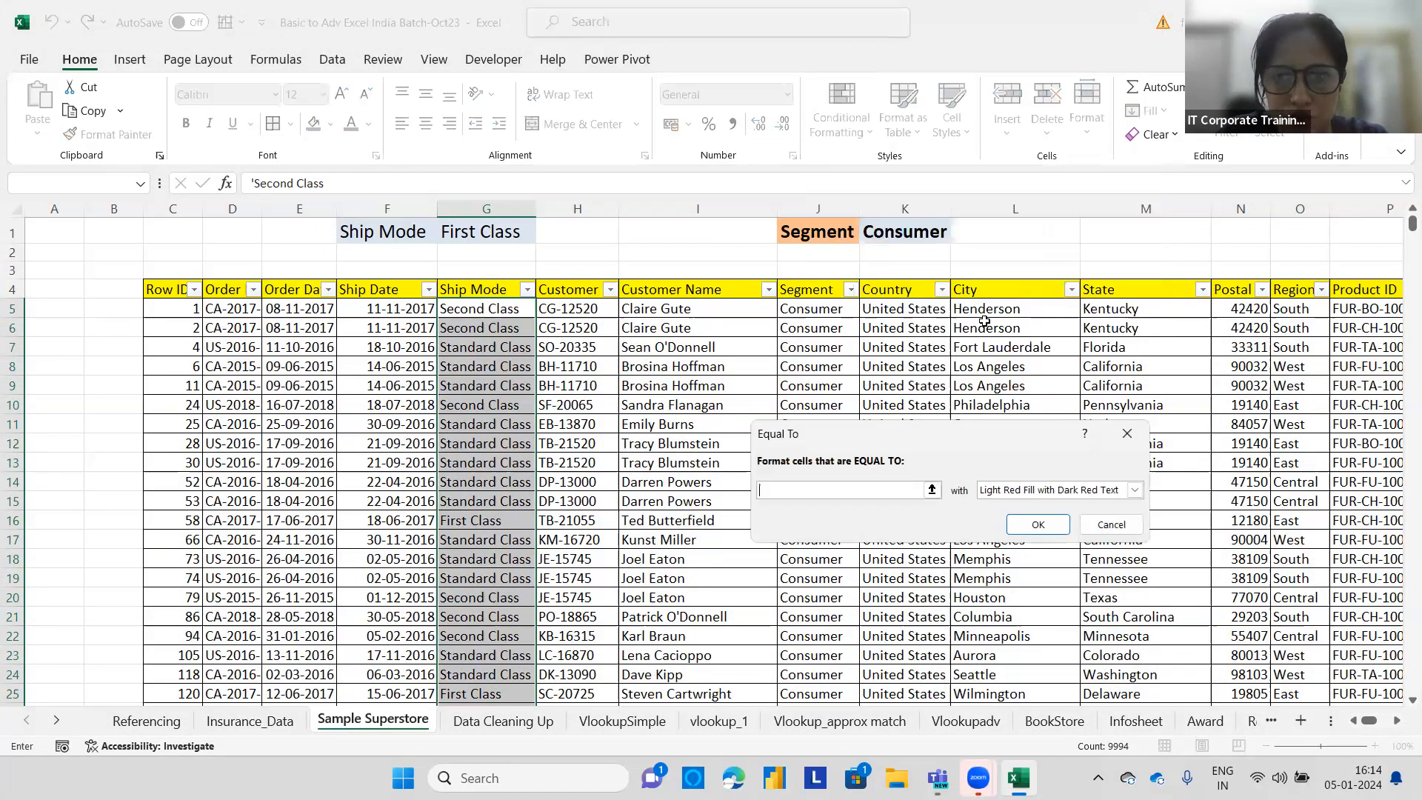
pyautogui.click(812, 489)
pyautogui.write('Fir')
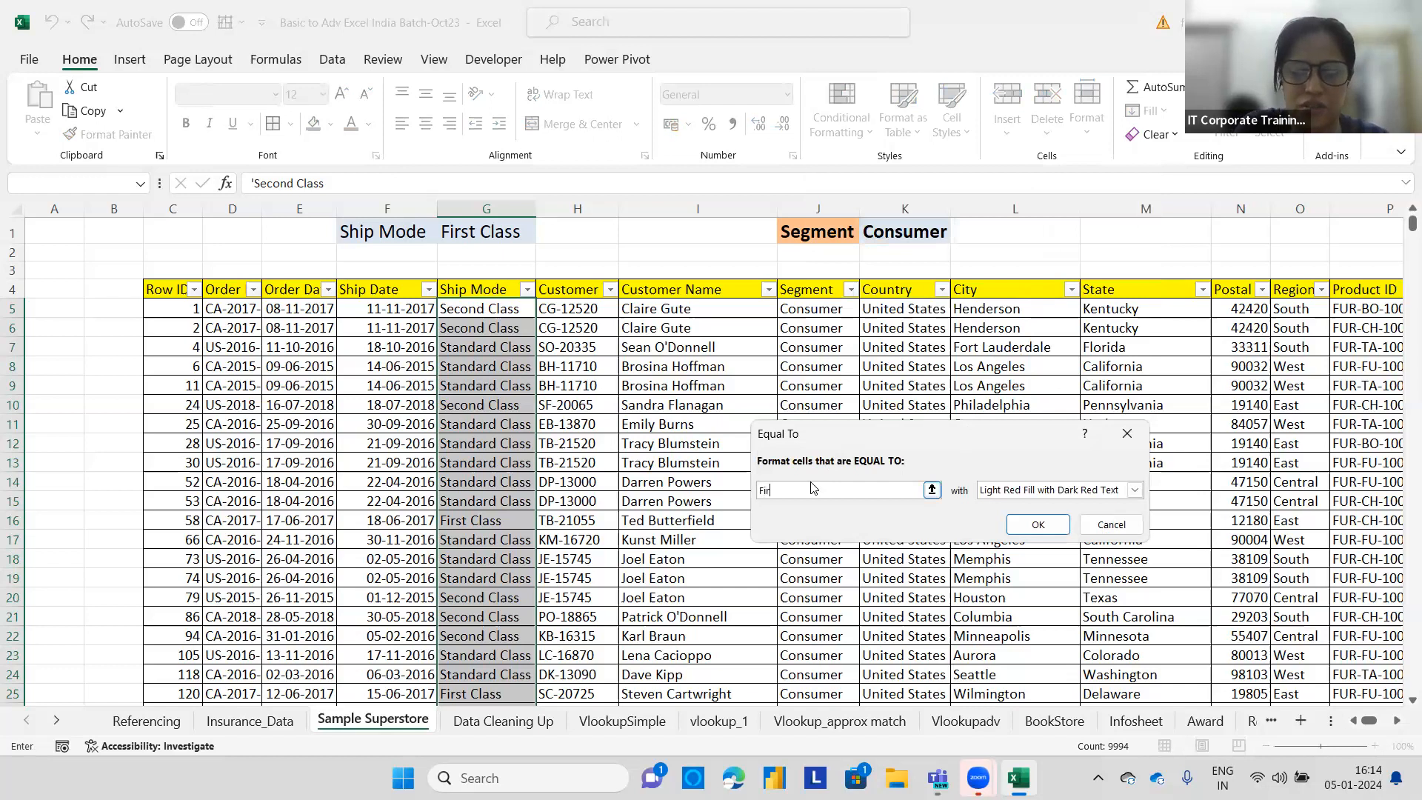
pyautogui.write('st Class')
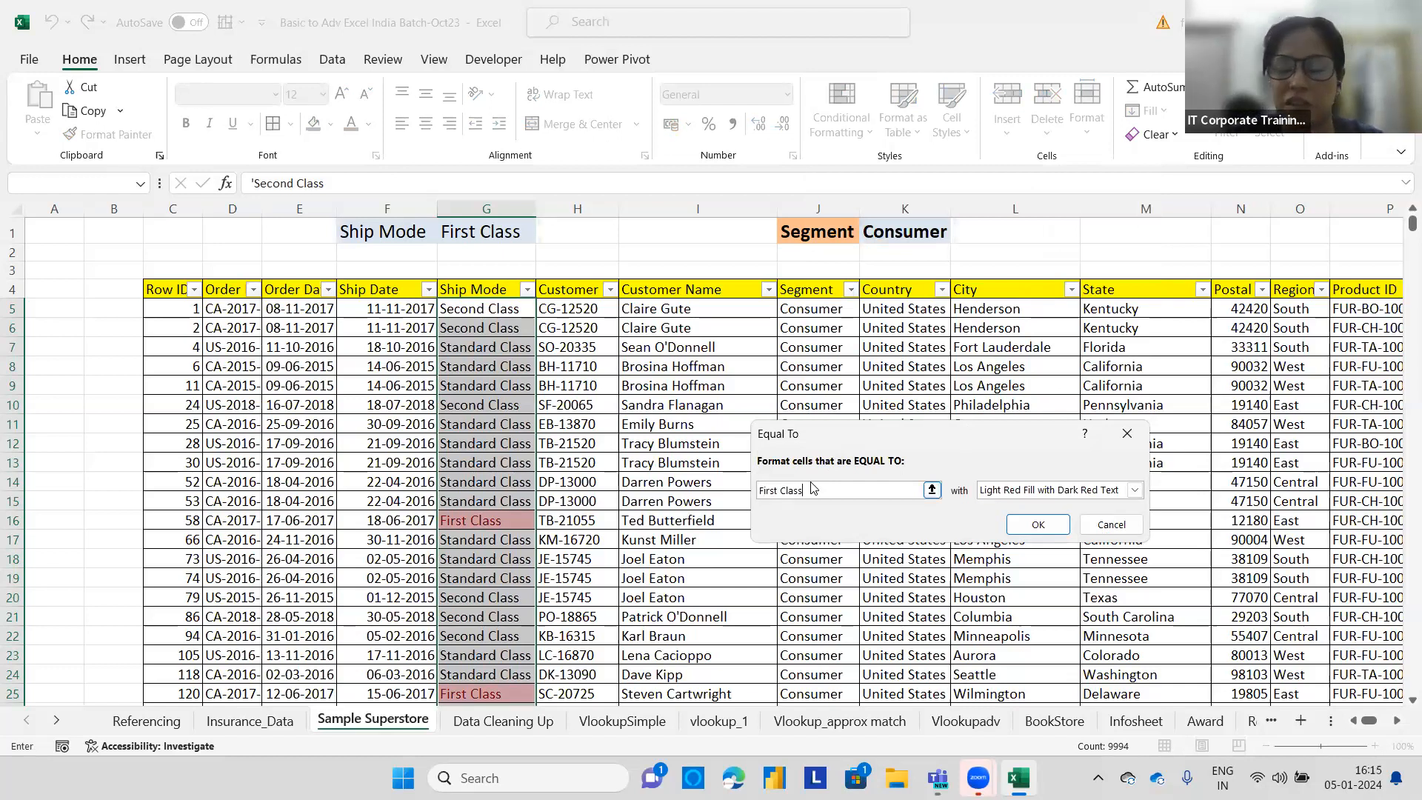
# Give the First Class rule a custom format with orange fill and bold font, and apply it.
pyautogui.click(1133, 489)
pyautogui.click(996, 585)
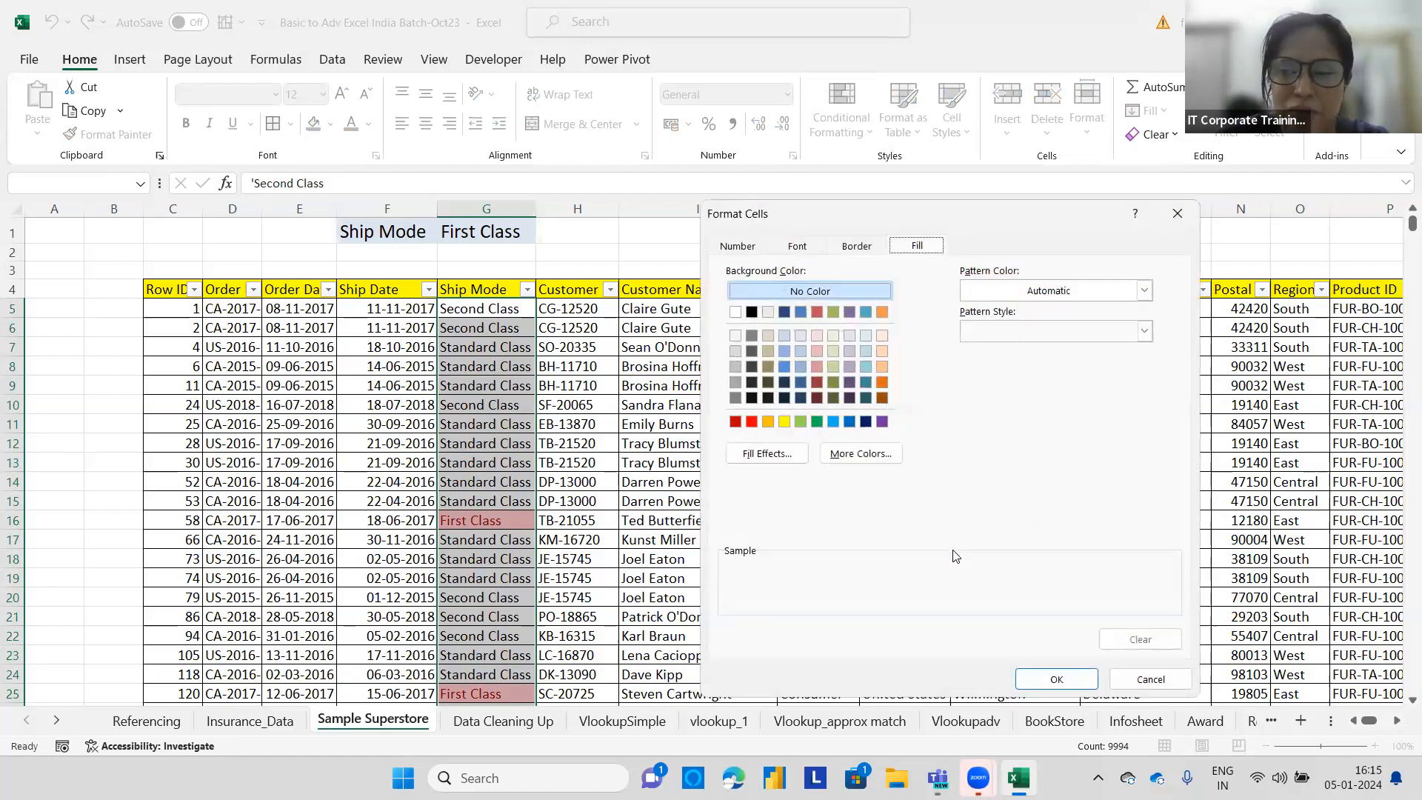
pyautogui.click(857, 246)
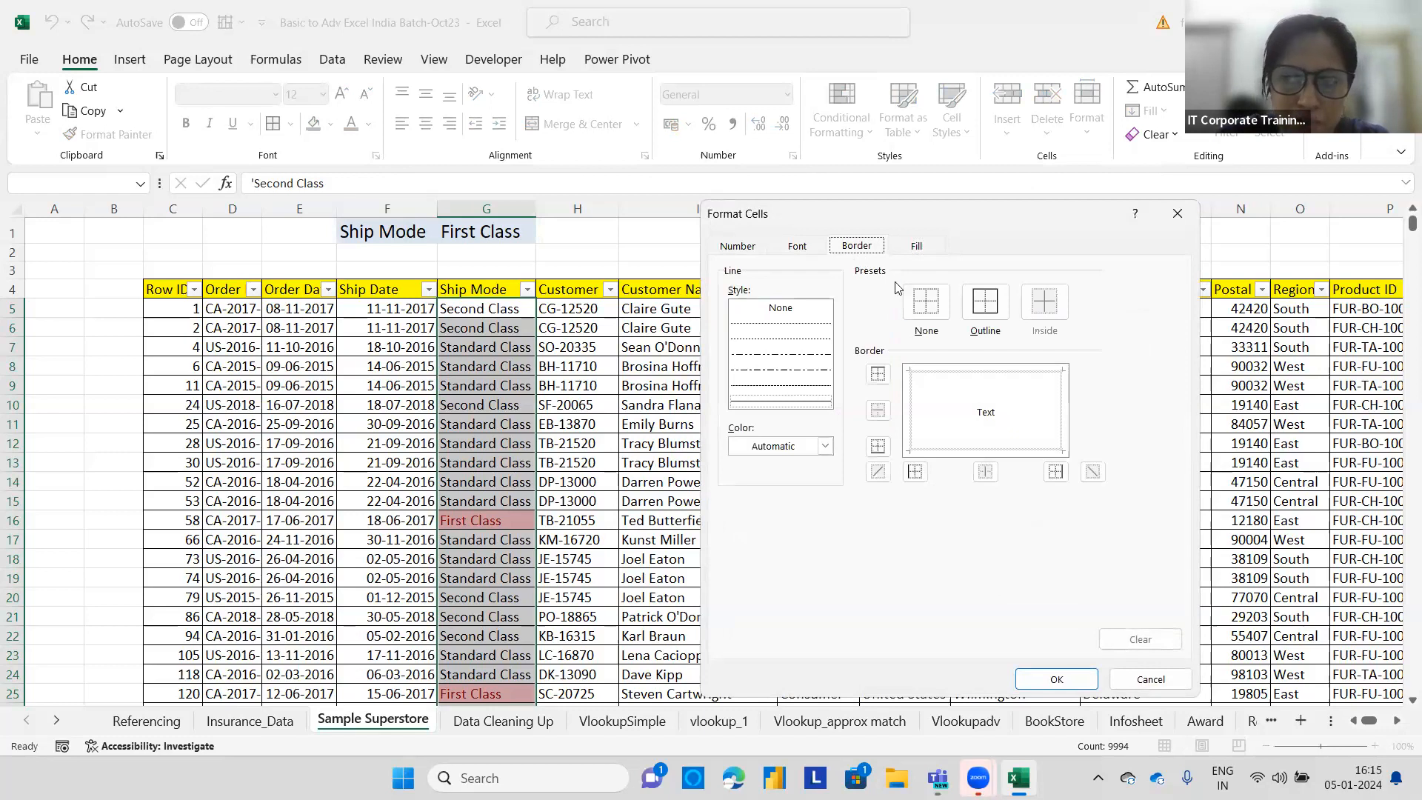
pyautogui.click(812, 375)
pyautogui.click(914, 247)
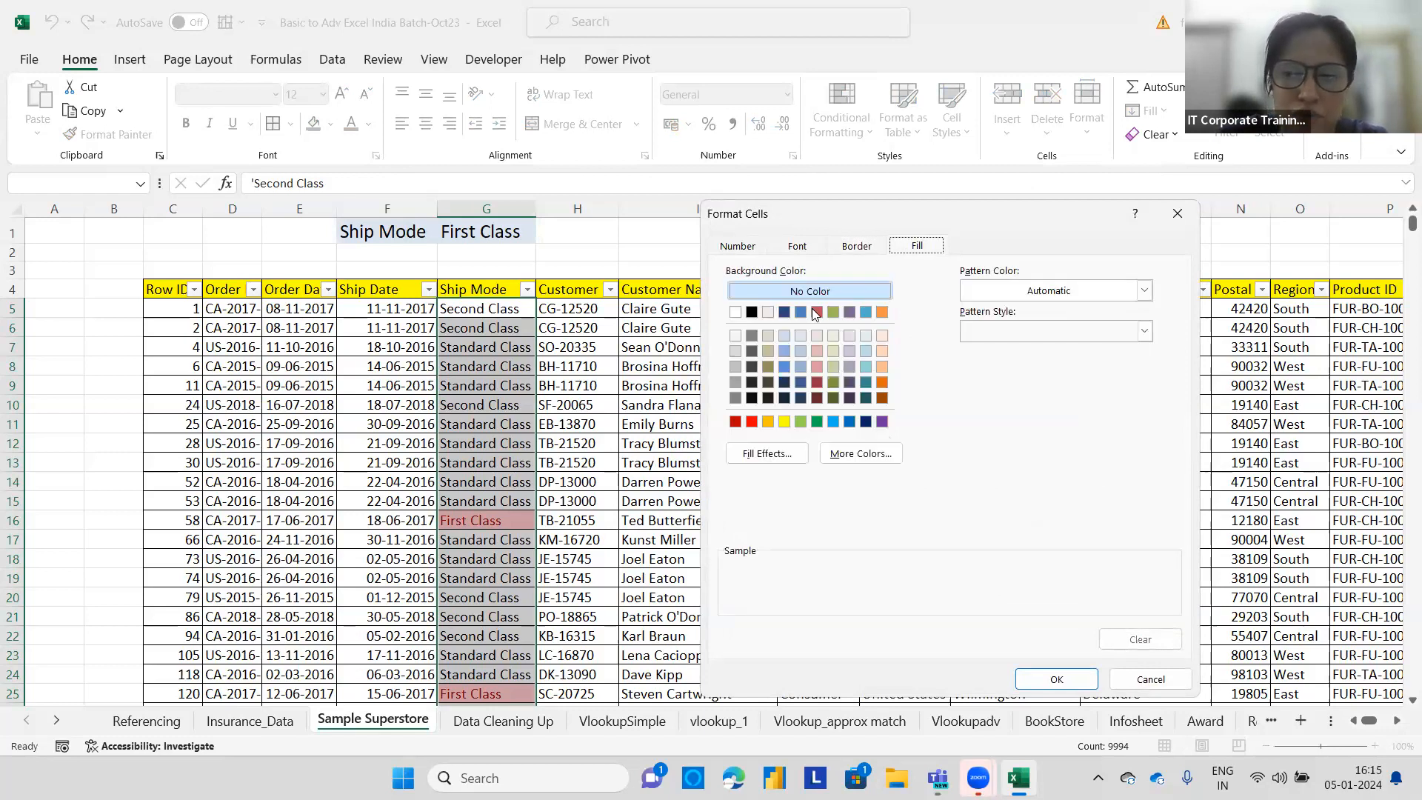
pyautogui.click(881, 364)
pyautogui.click(799, 246)
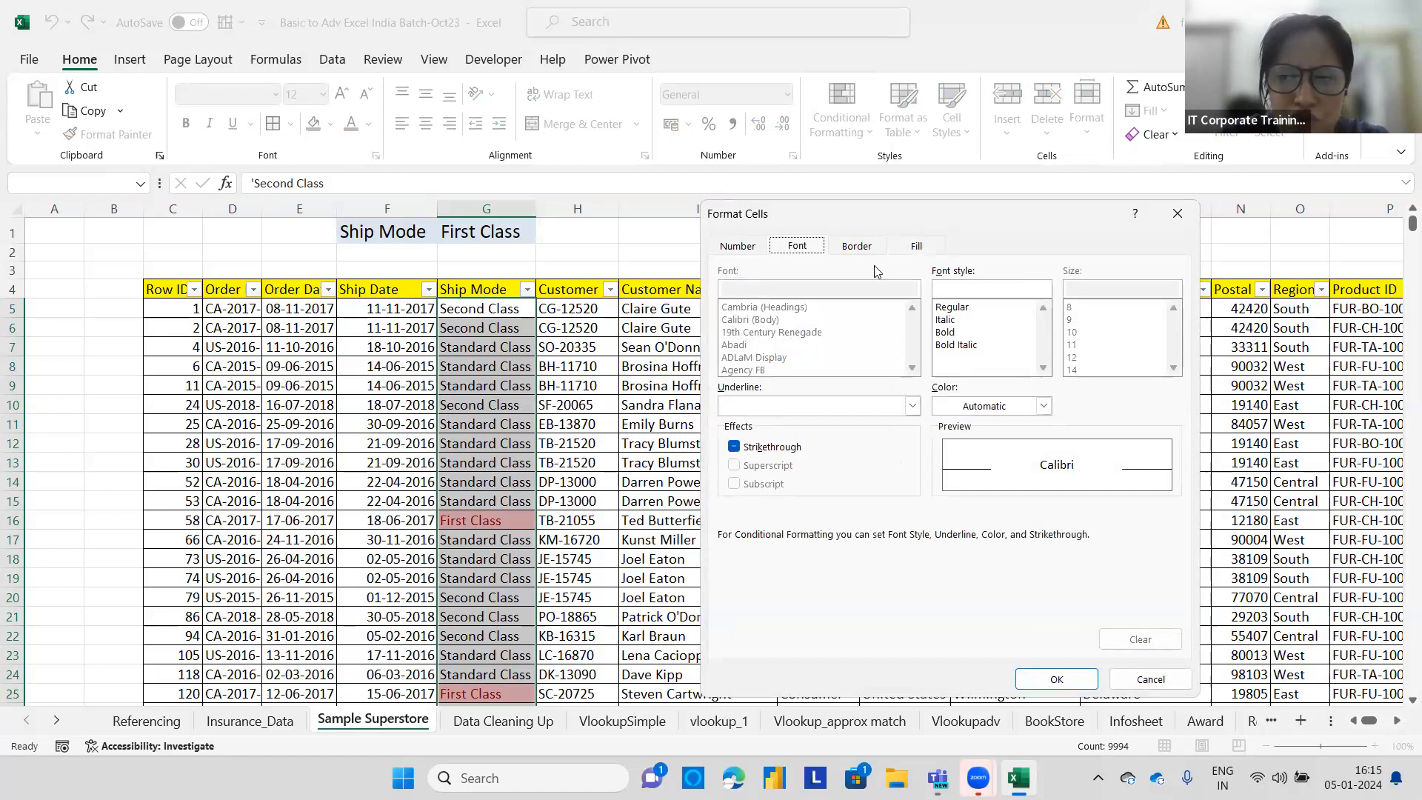
pyautogui.click(946, 333)
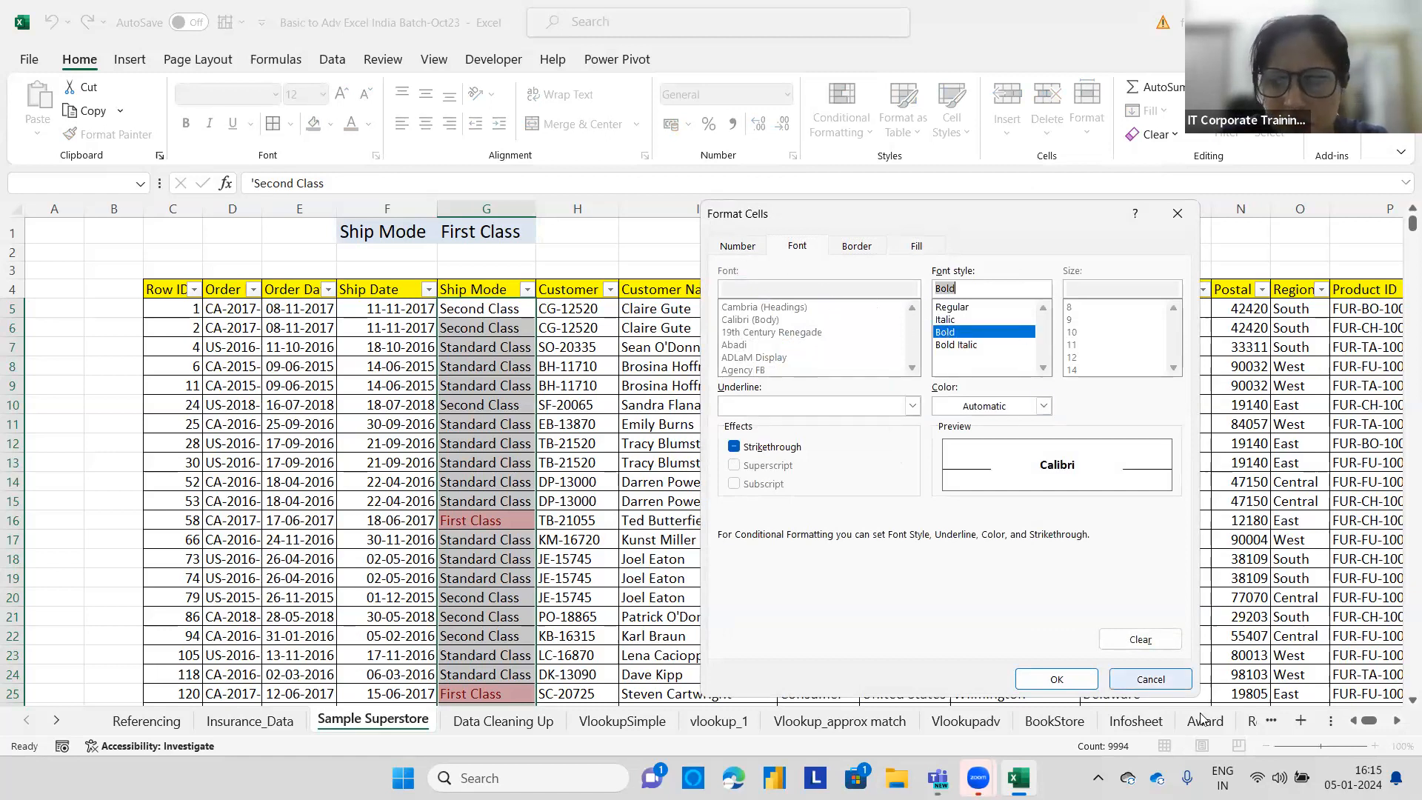
pyautogui.click(1077, 676)
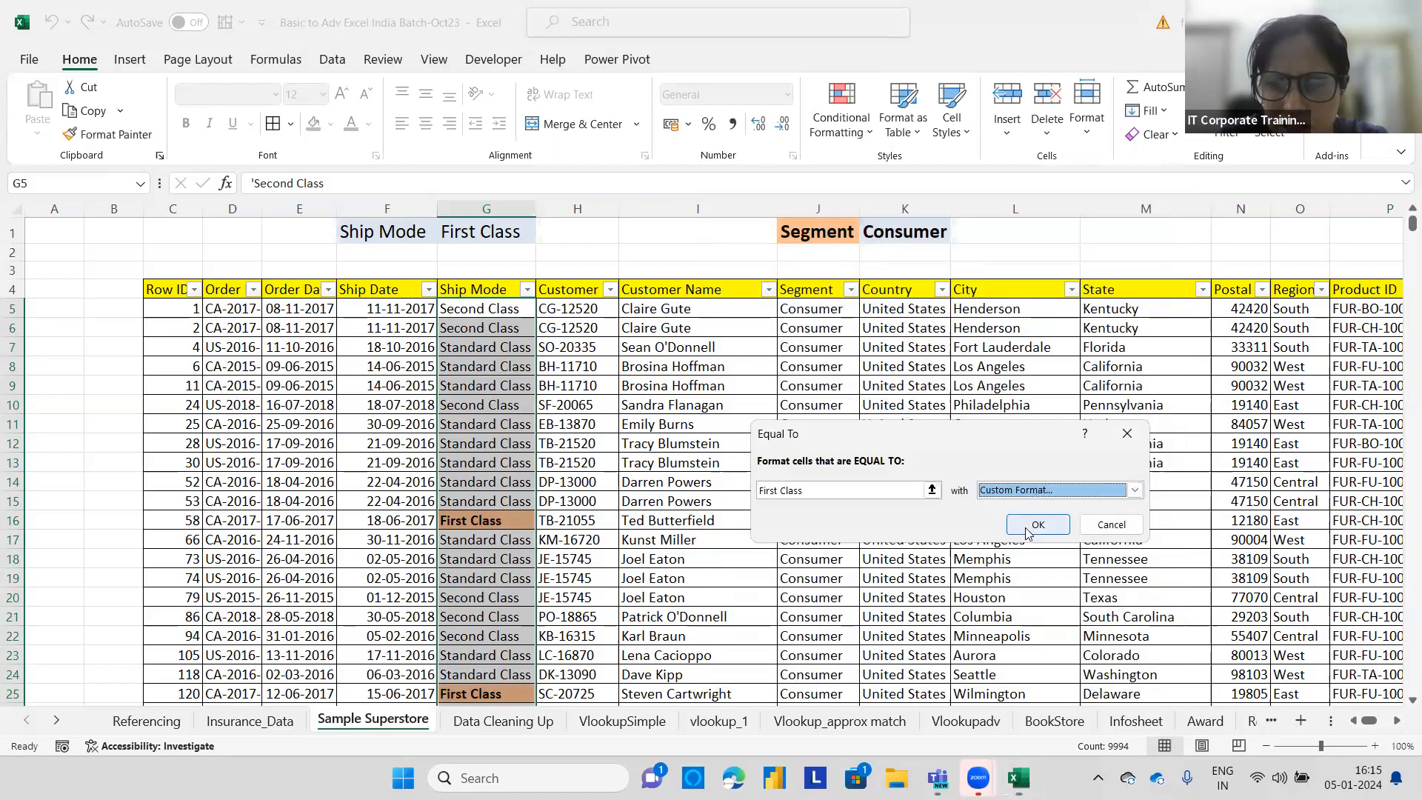
pyautogui.click(1037, 524)
pyautogui.click(587, 533)
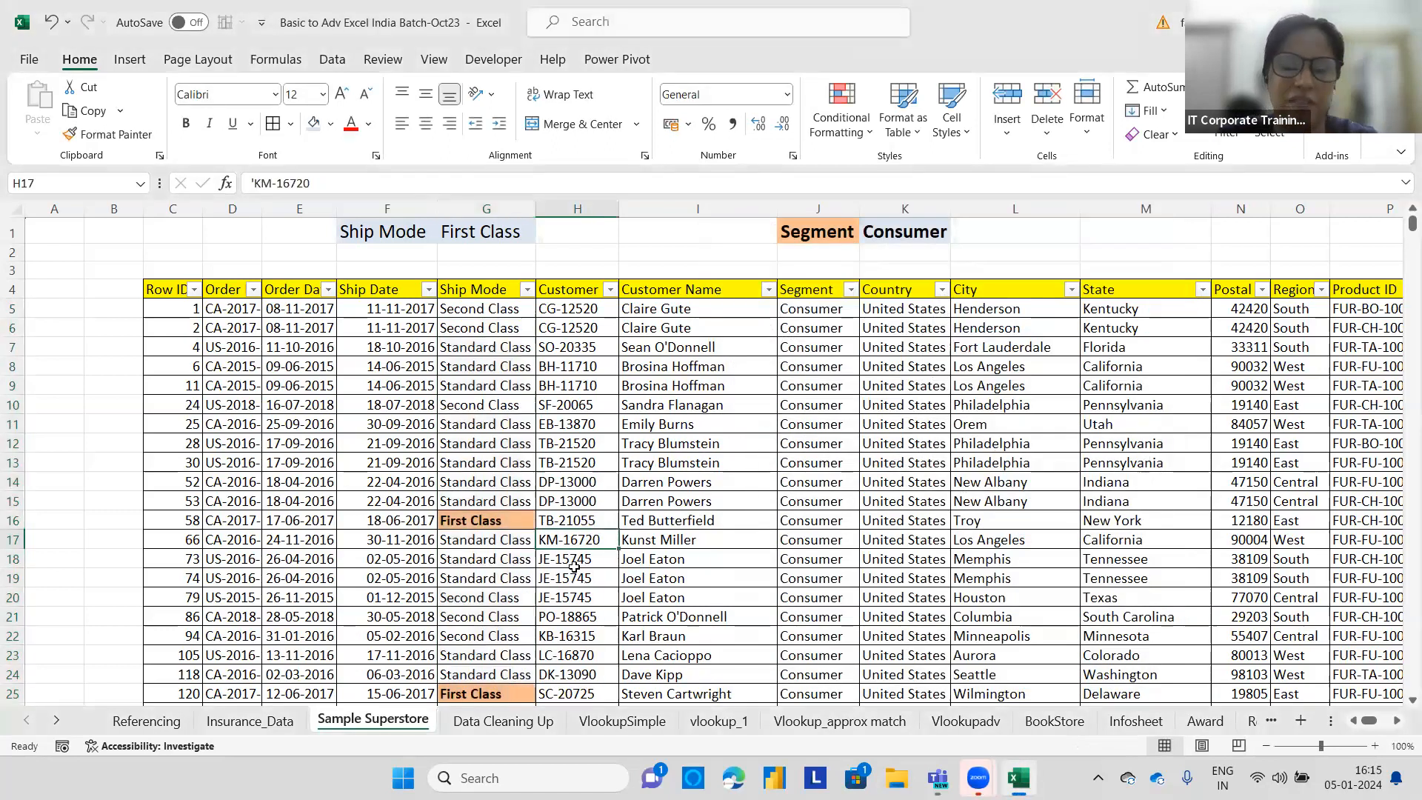
# Scroll through the Ship Mode column to review the highlighted First Class rows.
pyautogui.scroll(-3, 595, 556)
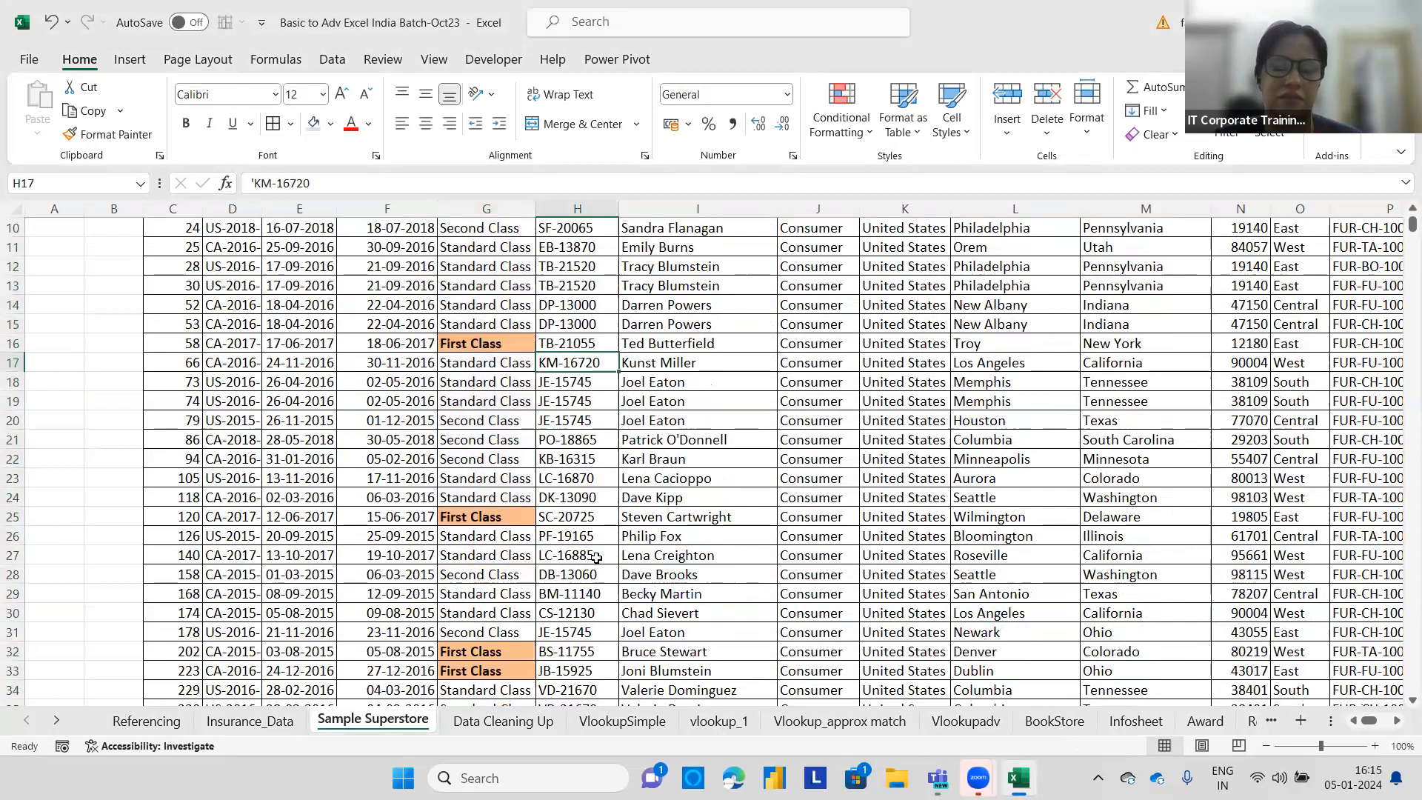
pyautogui.scroll(-1, 595, 557)
pyautogui.scroll(-2, 596, 557)
pyautogui.scroll(-5, 596, 557)
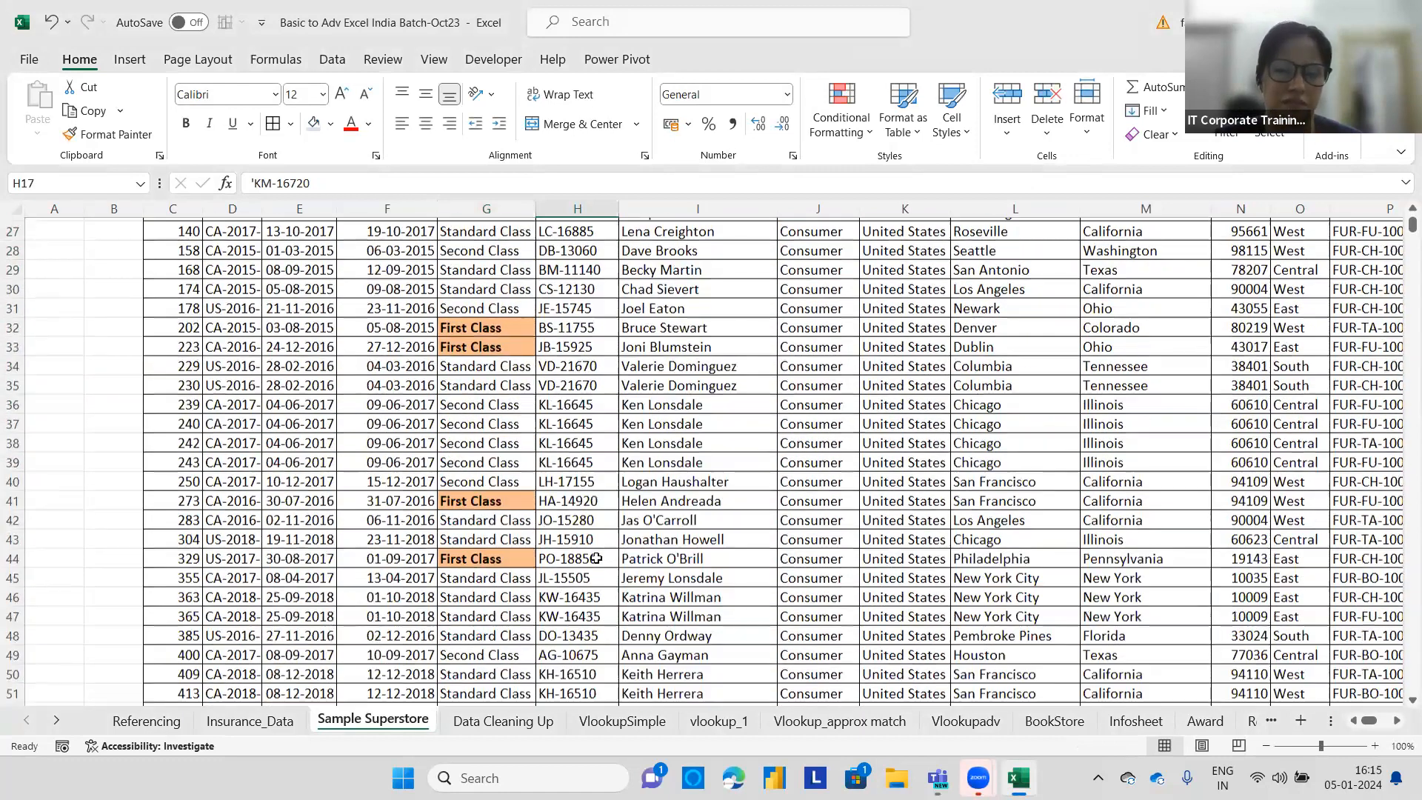
pyautogui.scroll(-11, 596, 557)
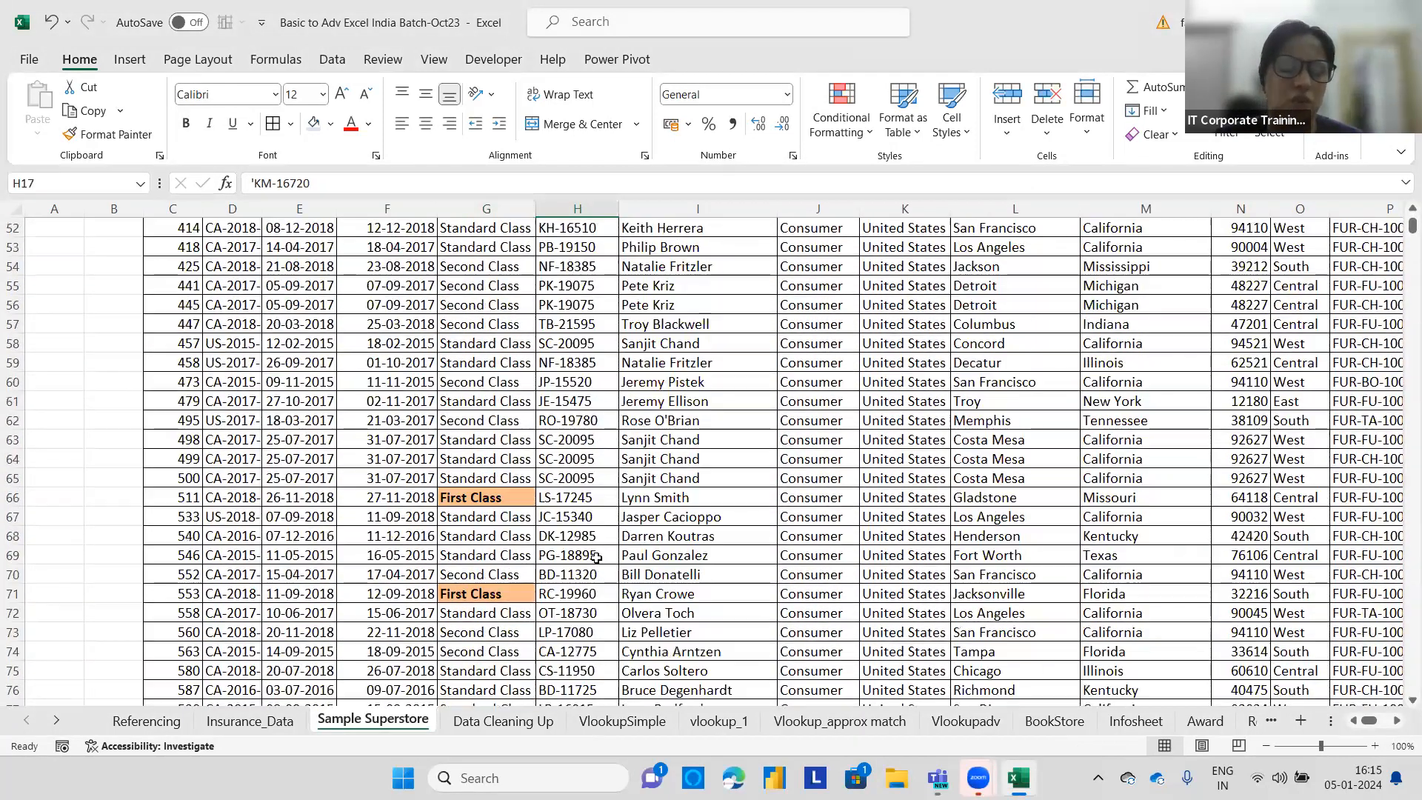
pyautogui.scroll(-7, 596, 557)
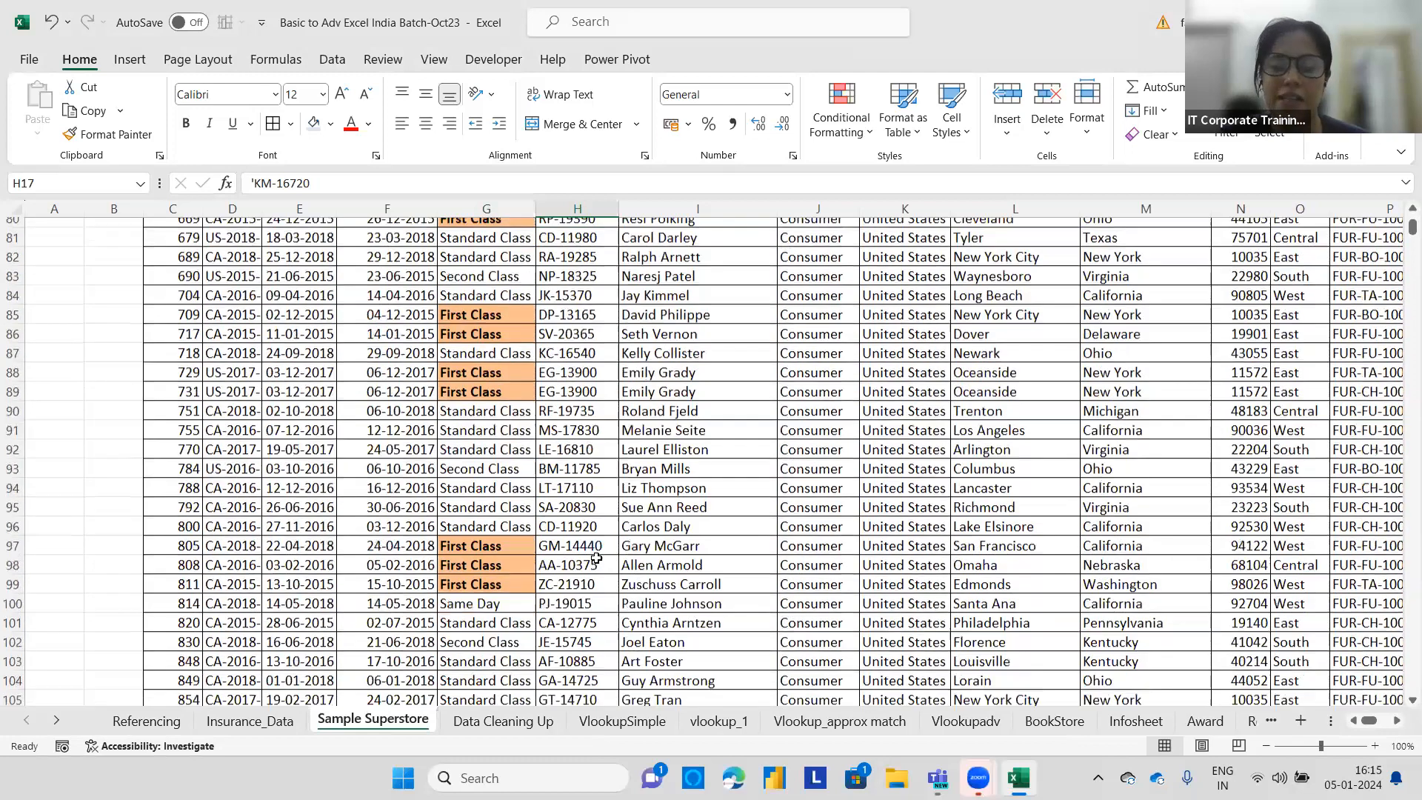
pyautogui.scroll(20, 596, 557)
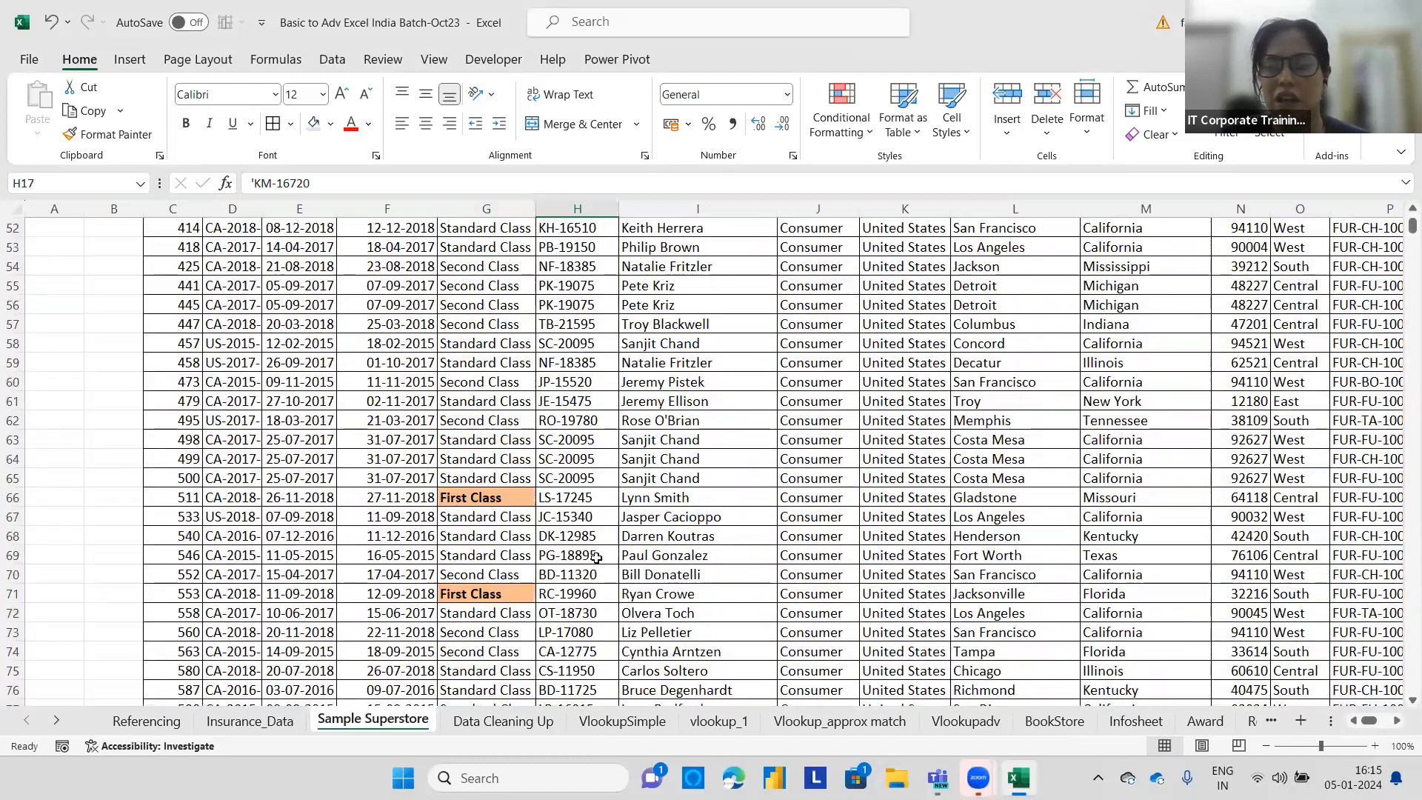
pyautogui.scroll(8, 1400, 217)
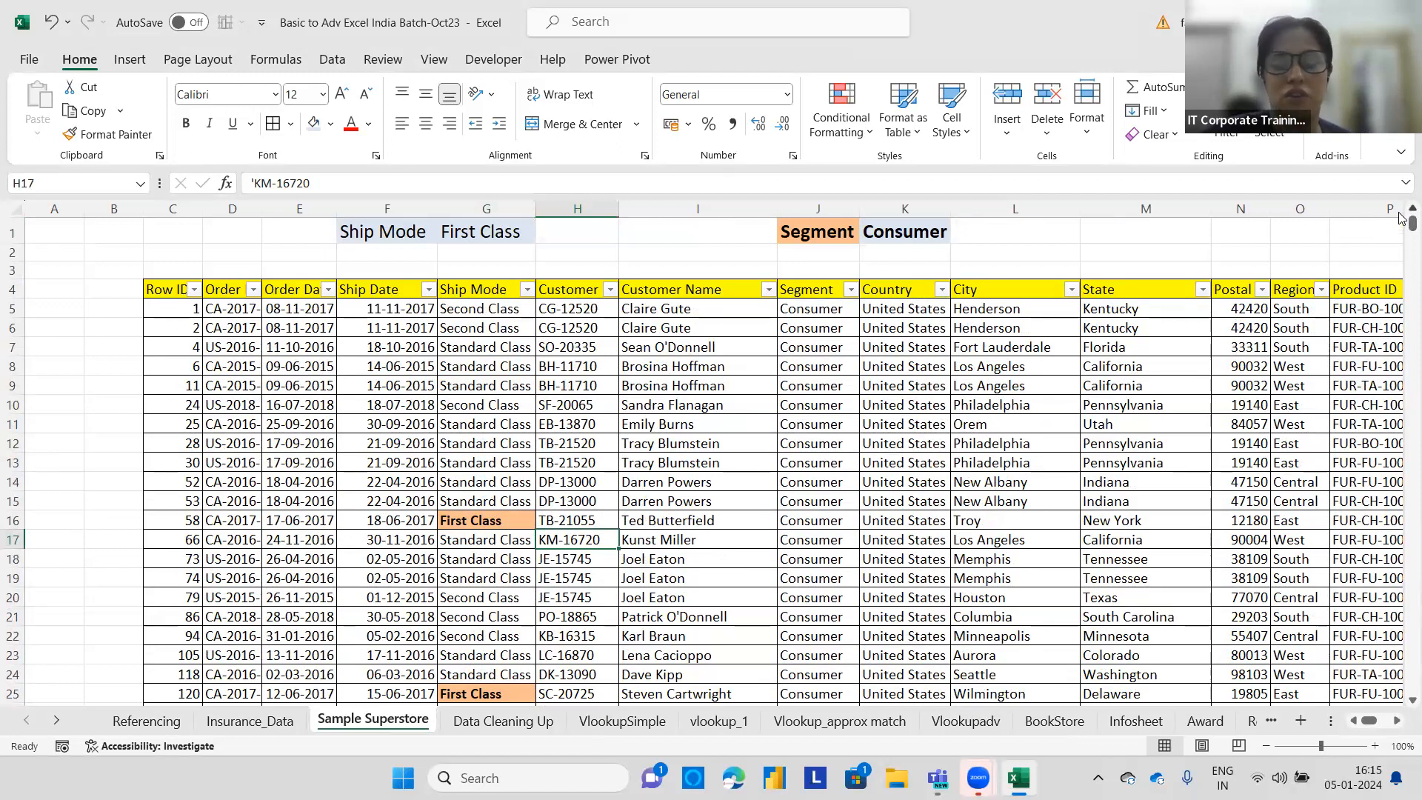
# Clear all conditional formatting rules from the entire sheet.
pyautogui.click(865, 141)
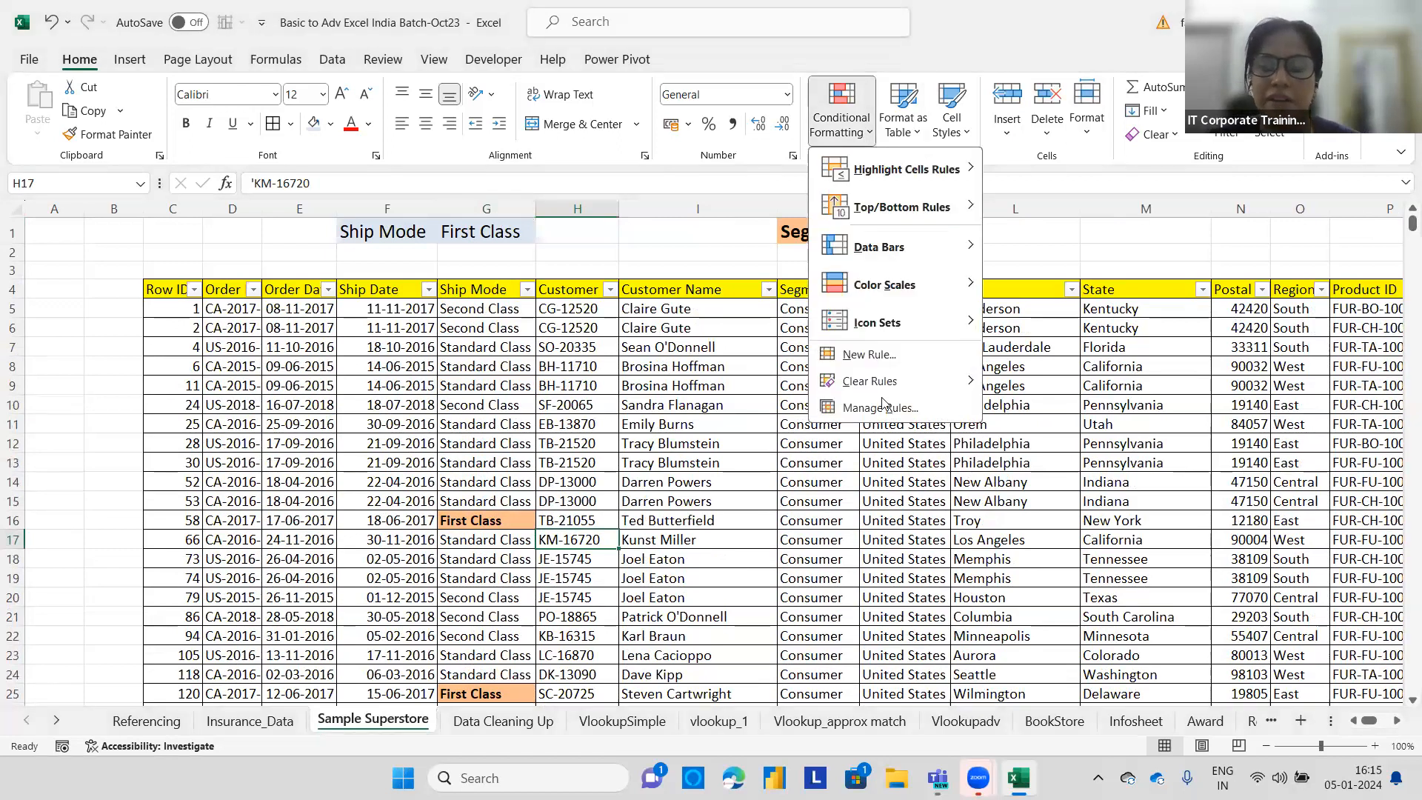
pyautogui.moveTo(887, 382)
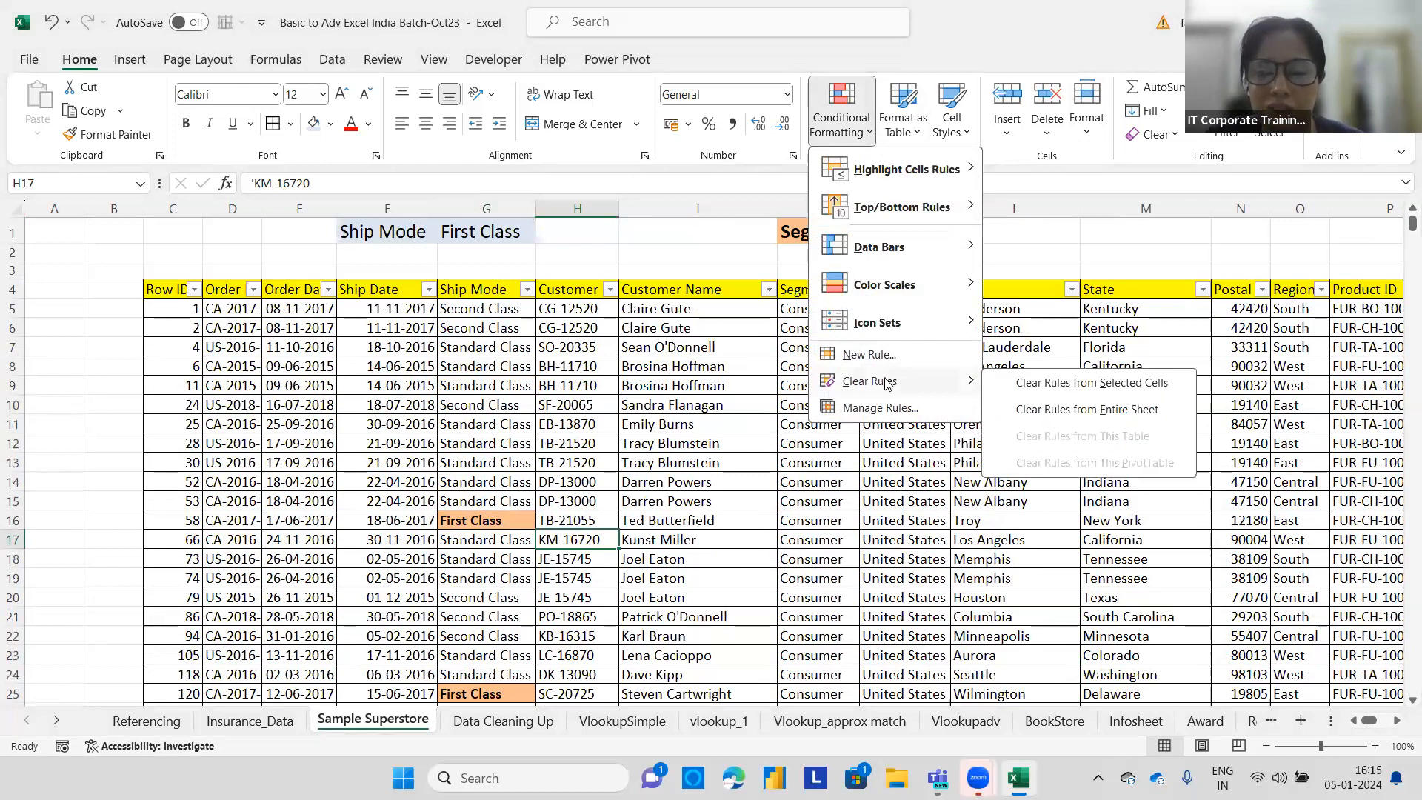
pyautogui.click(1044, 411)
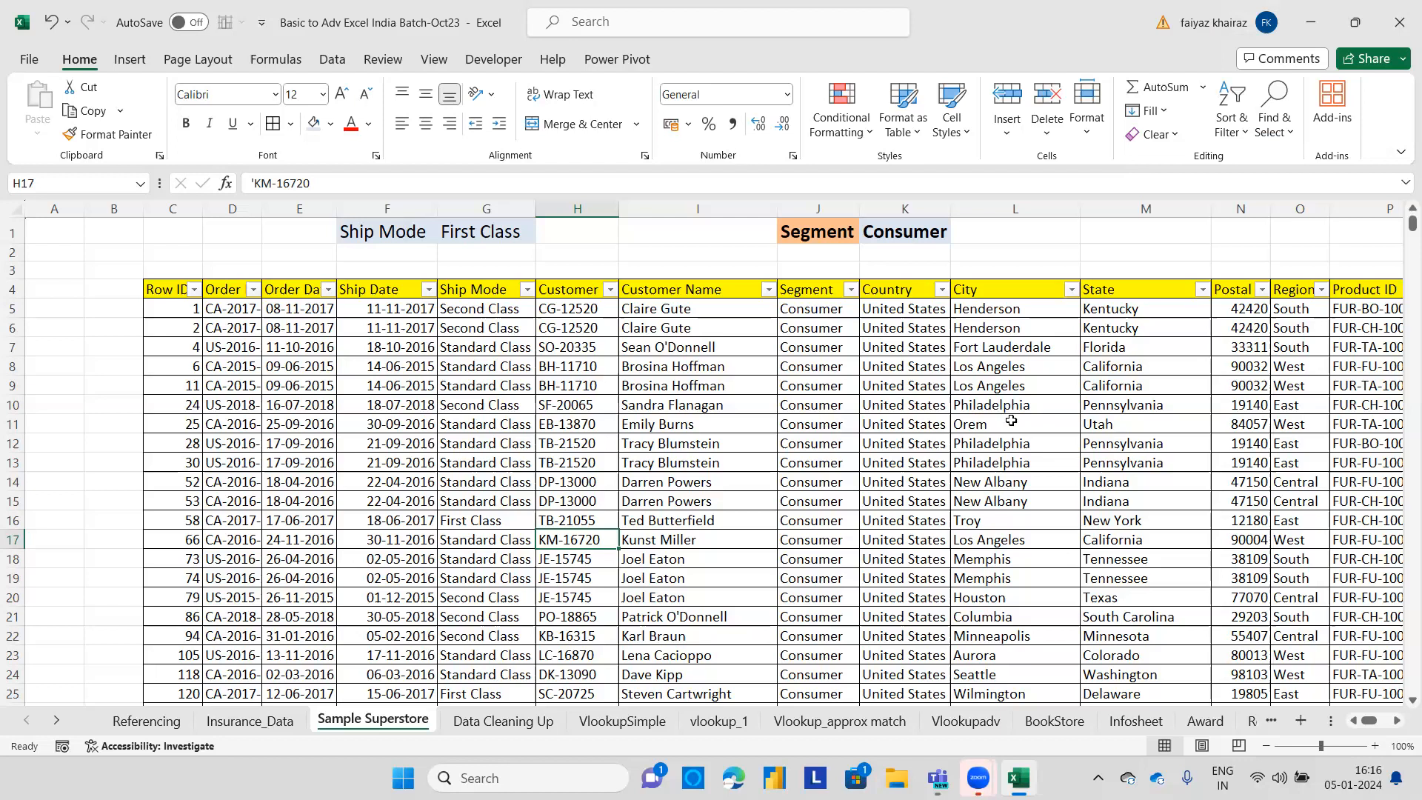
# Turn off the header filter buttons and delete the Consumer criterion from K1.
pyautogui.click(1011, 420)
pyautogui.hotkey('ctrl', 'shift', 'l')
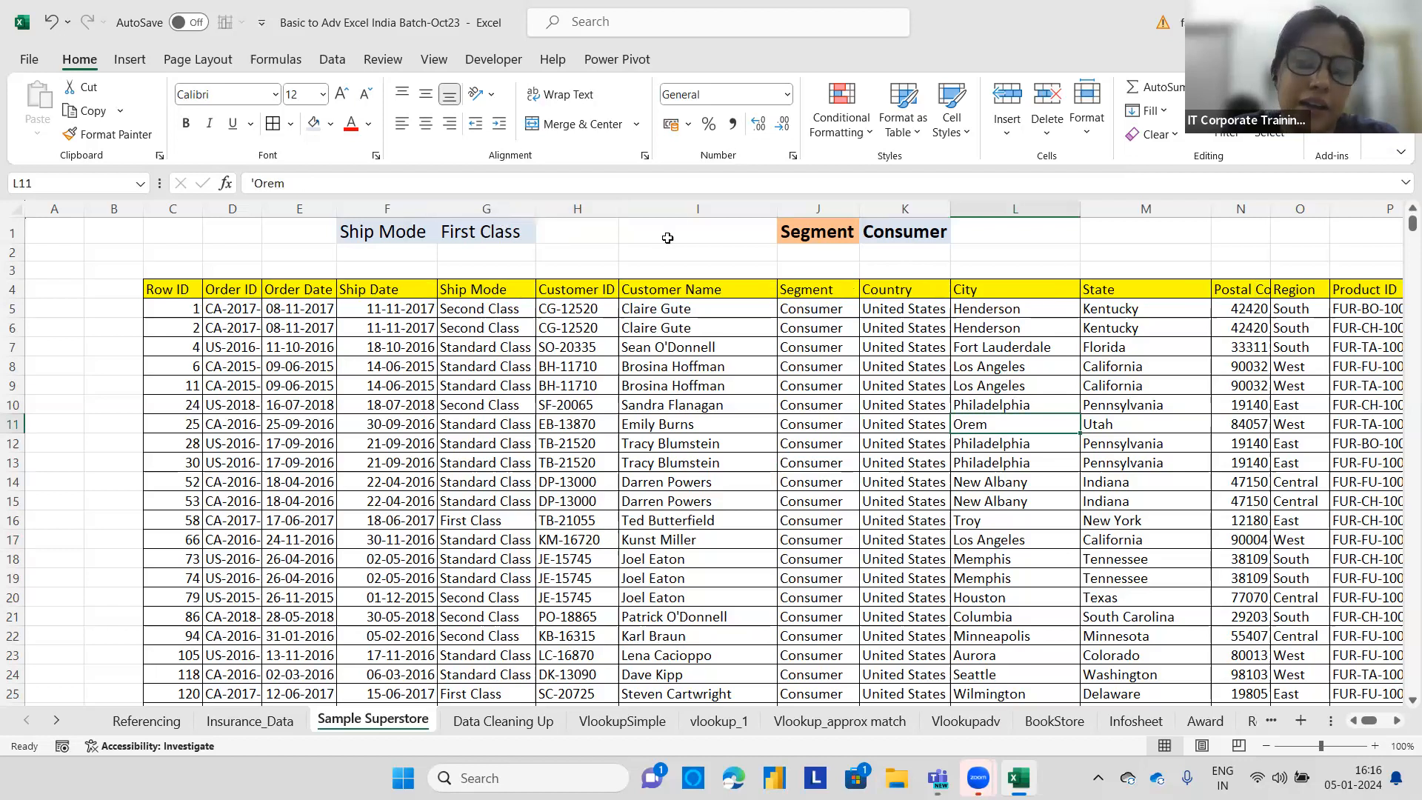
pyautogui.click(1105, 236)
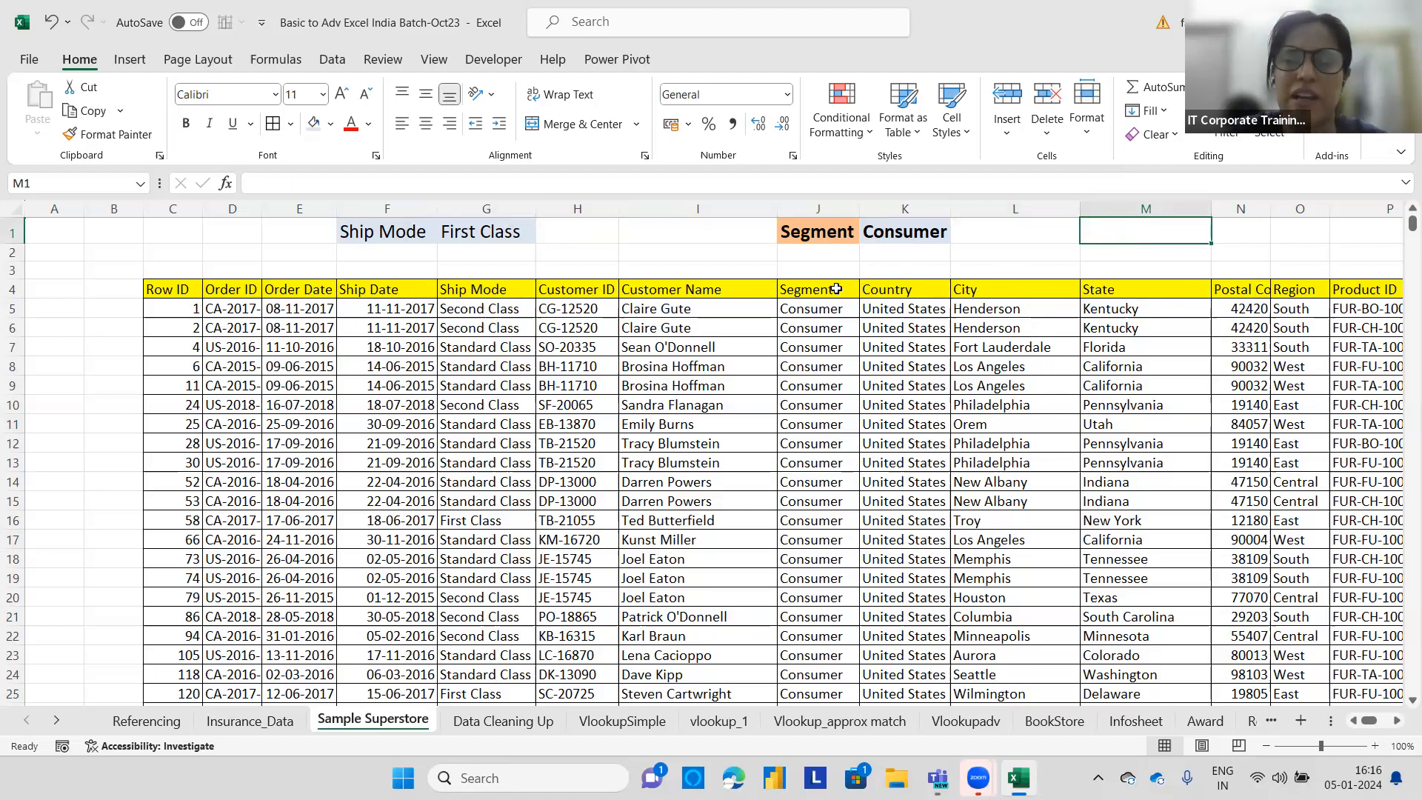
pyautogui.click(931, 225)
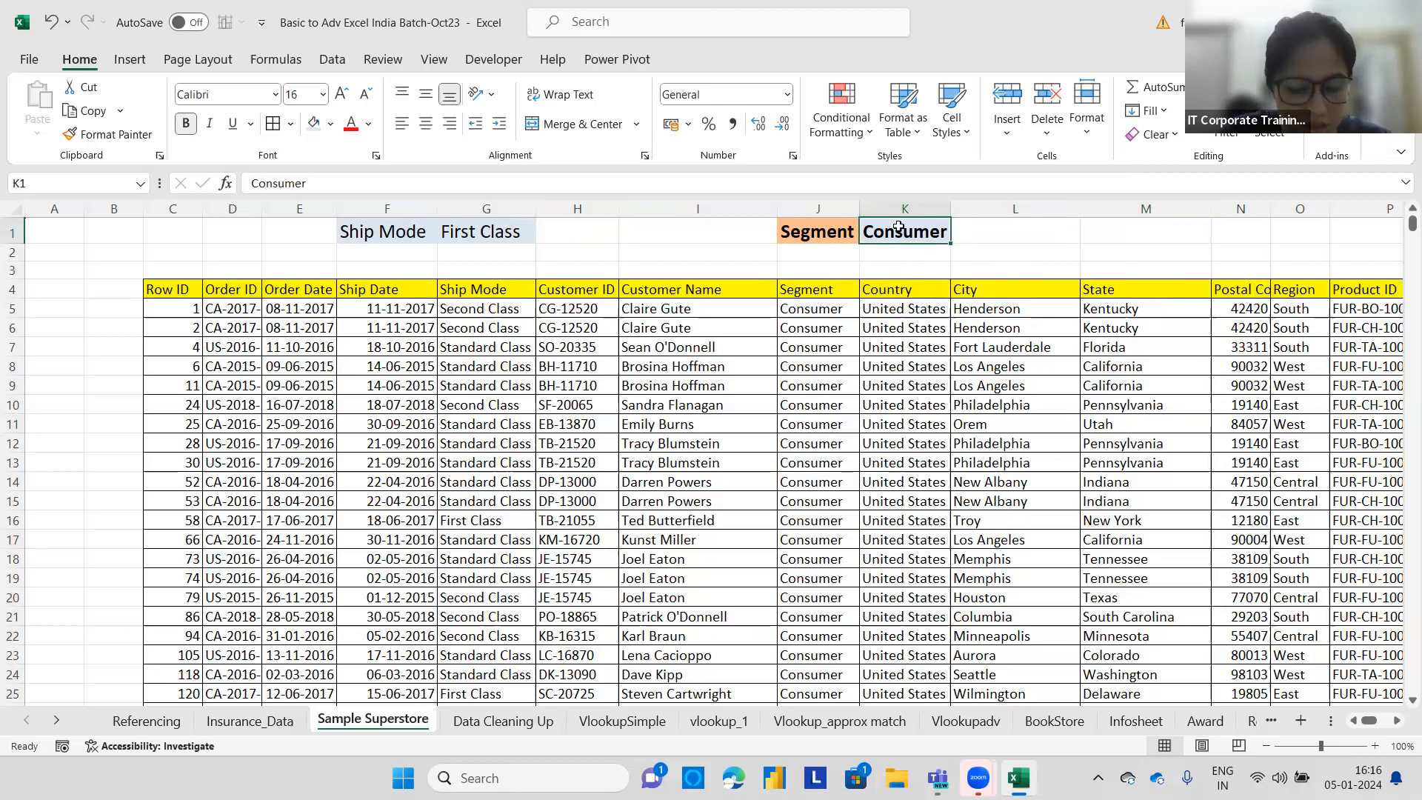
pyautogui.press('Delete')
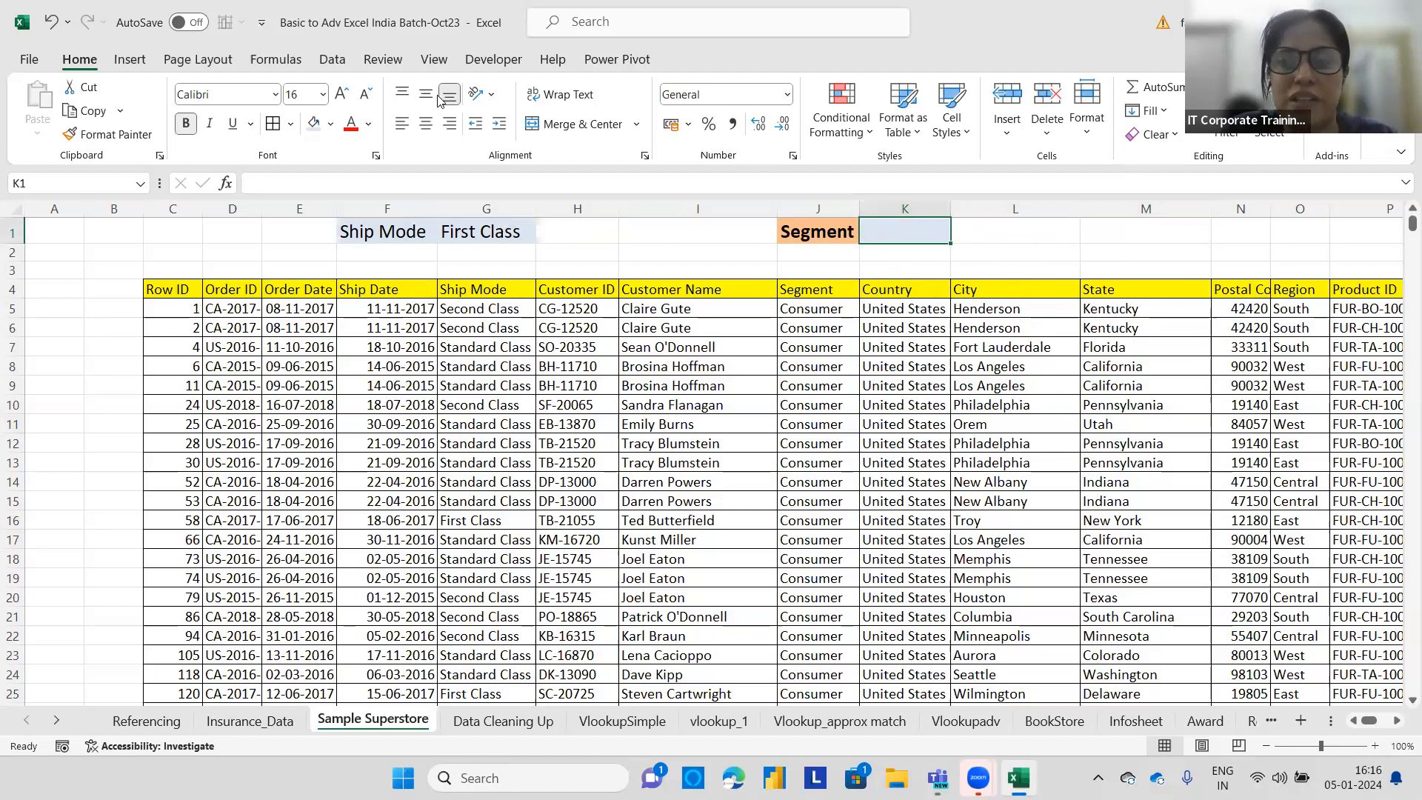
# Turn the header filter buttons back on and open the Segment filter list to review its distinct values.
pyautogui.scroll(-4, 441, 102)
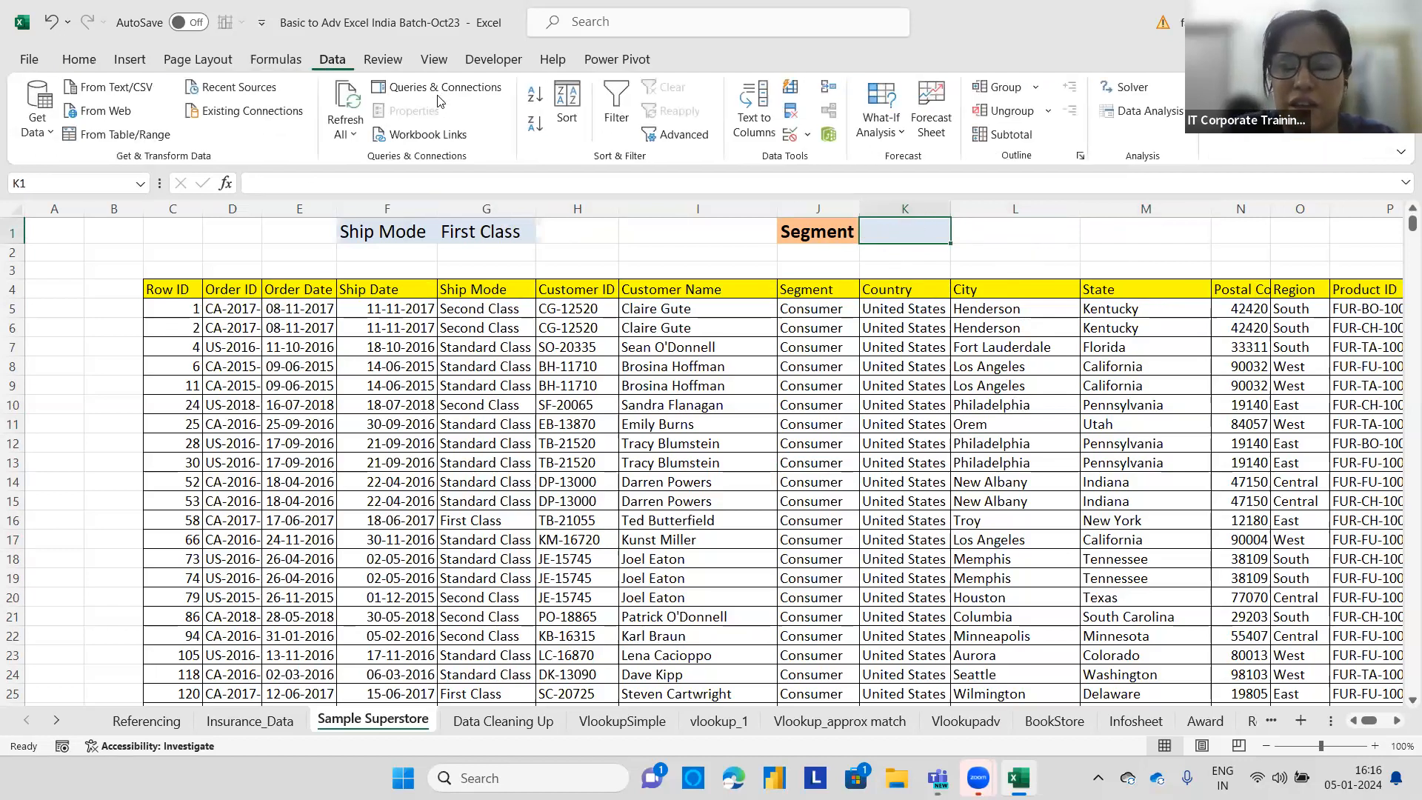
pyautogui.click(1044, 250)
pyautogui.click(821, 289)
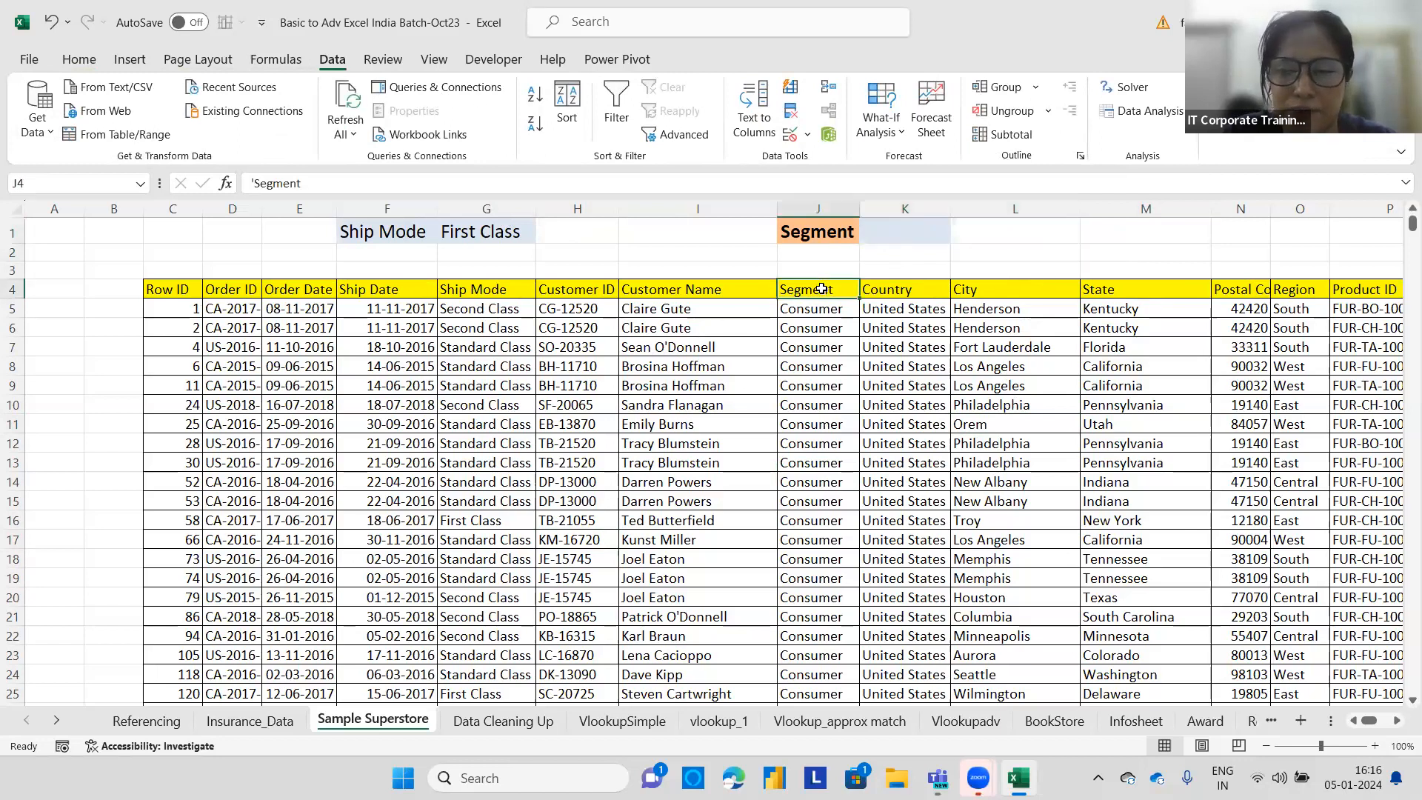
pyautogui.hotkey('ctrl', 'shift', 'l')
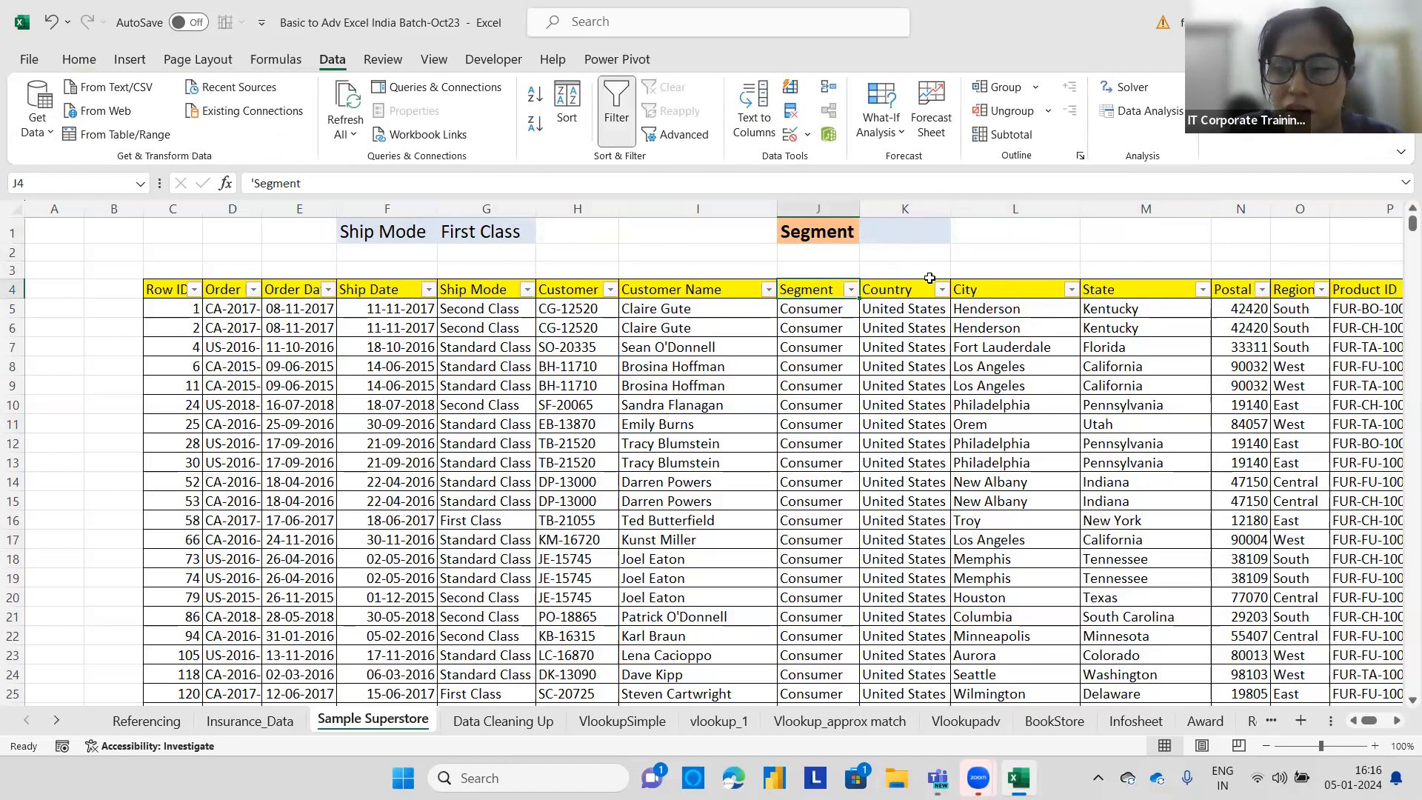
pyautogui.click(851, 291)
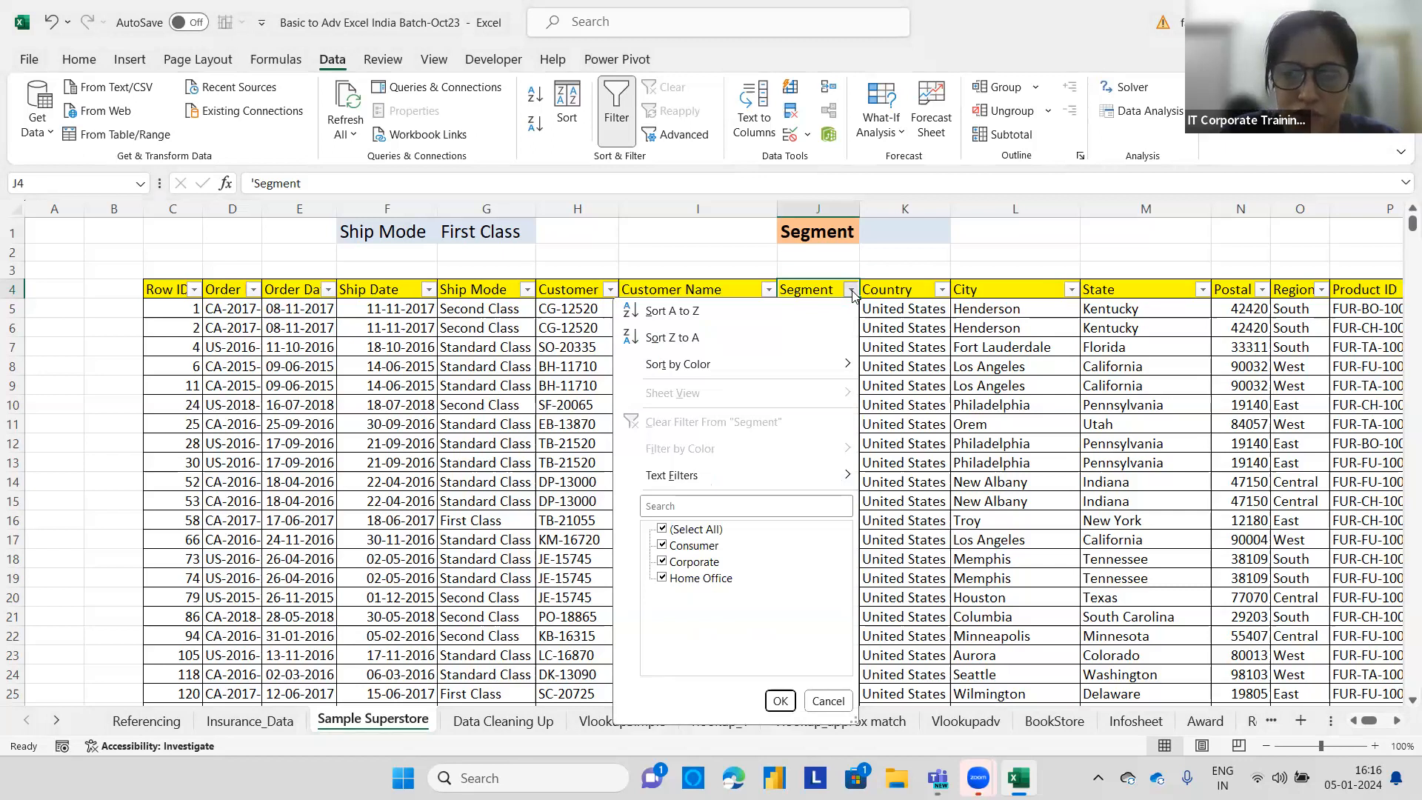
pyautogui.click(851, 290)
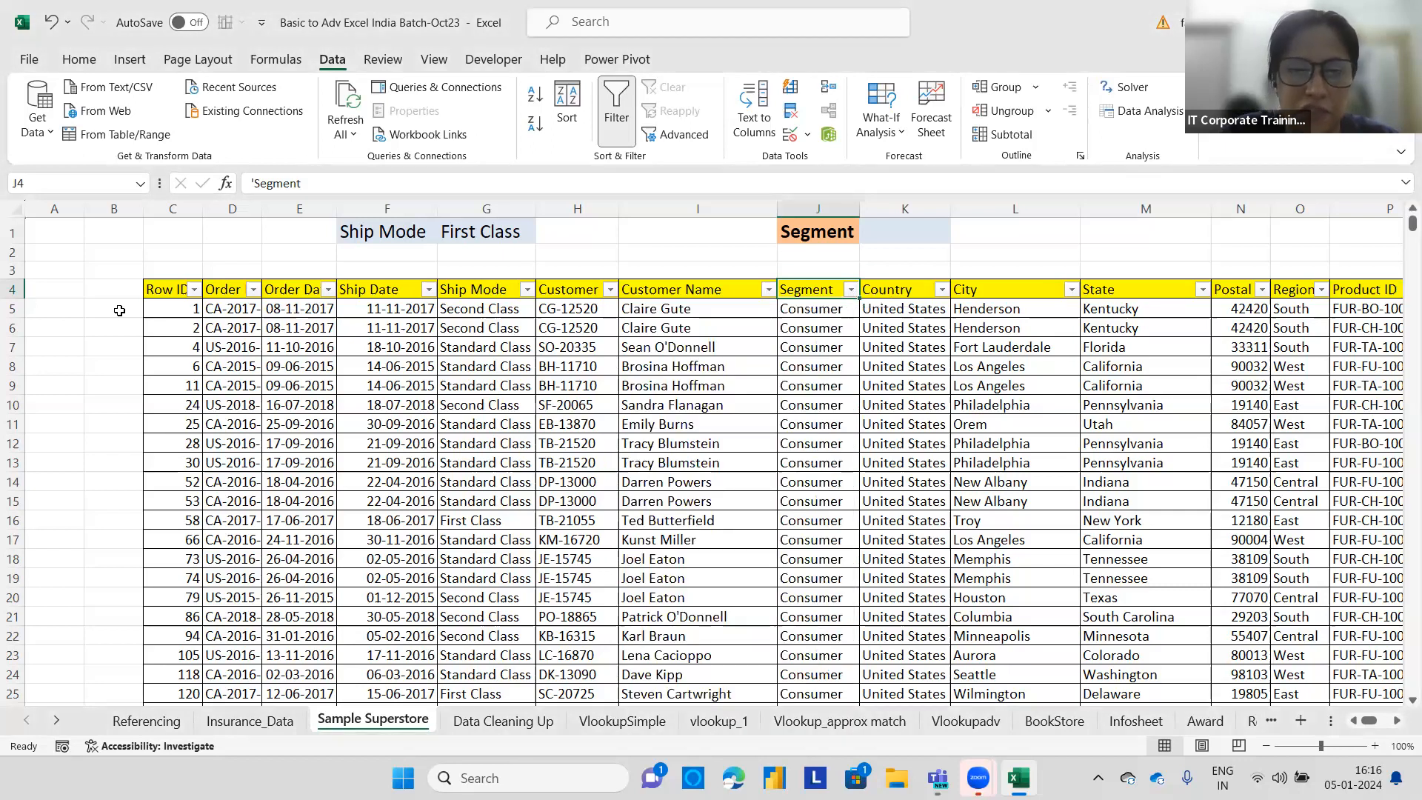
pyautogui.click(54, 304)
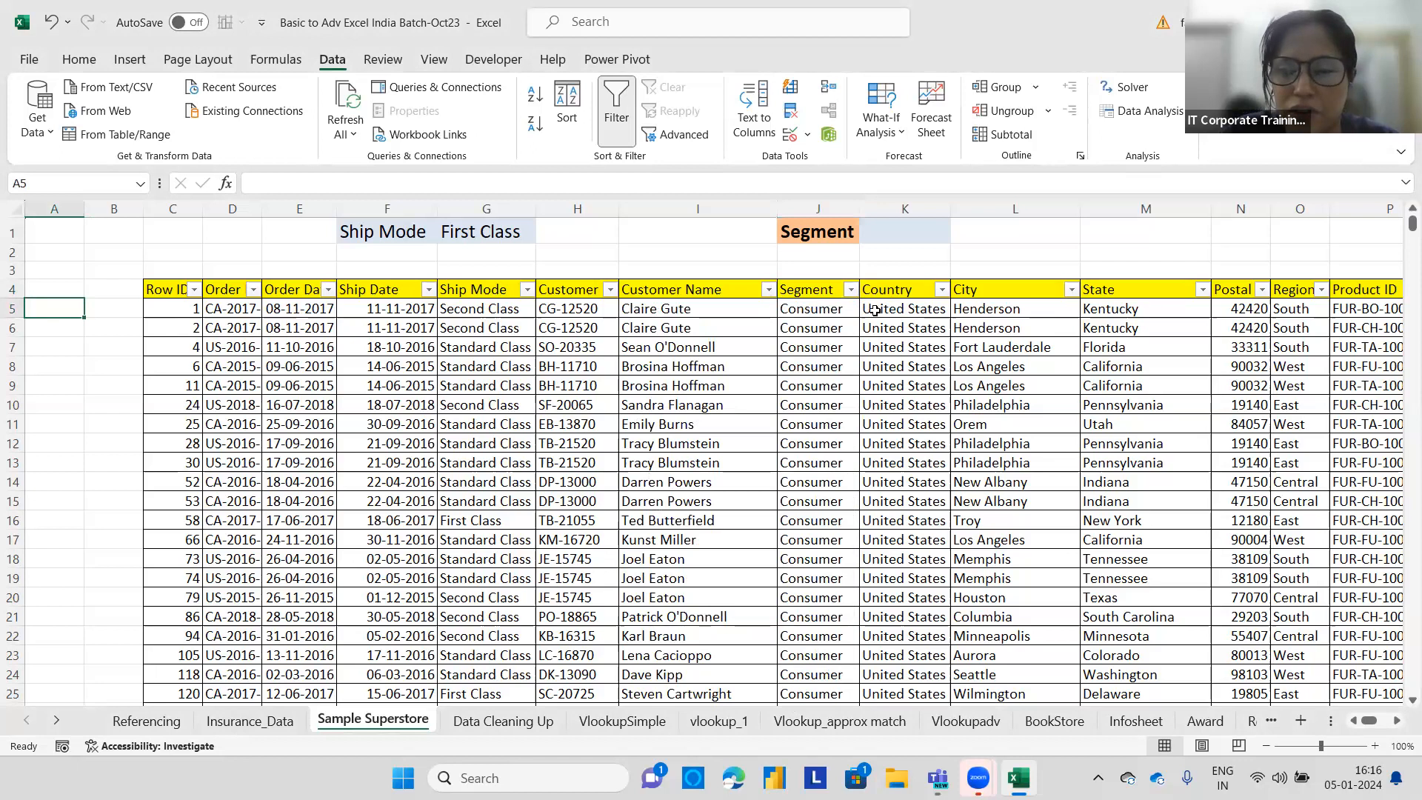
# Copy all Segment values from J5 downward and paste them into column A starting at A5.
pyautogui.click(823, 308)
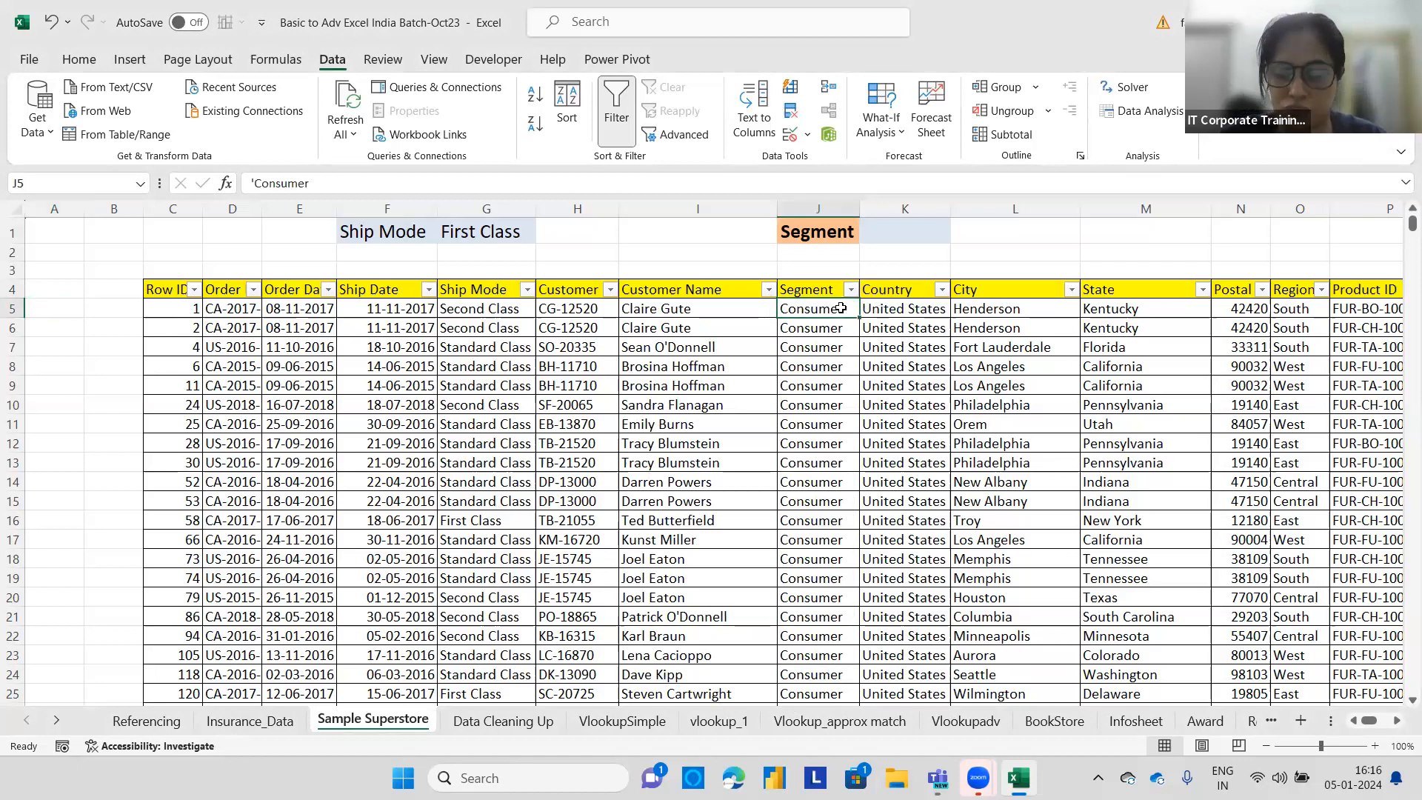
pyautogui.hotkey('ctrl', 'shift', 'Down')
pyautogui.hotkey('ctrl', 'BackSpace')
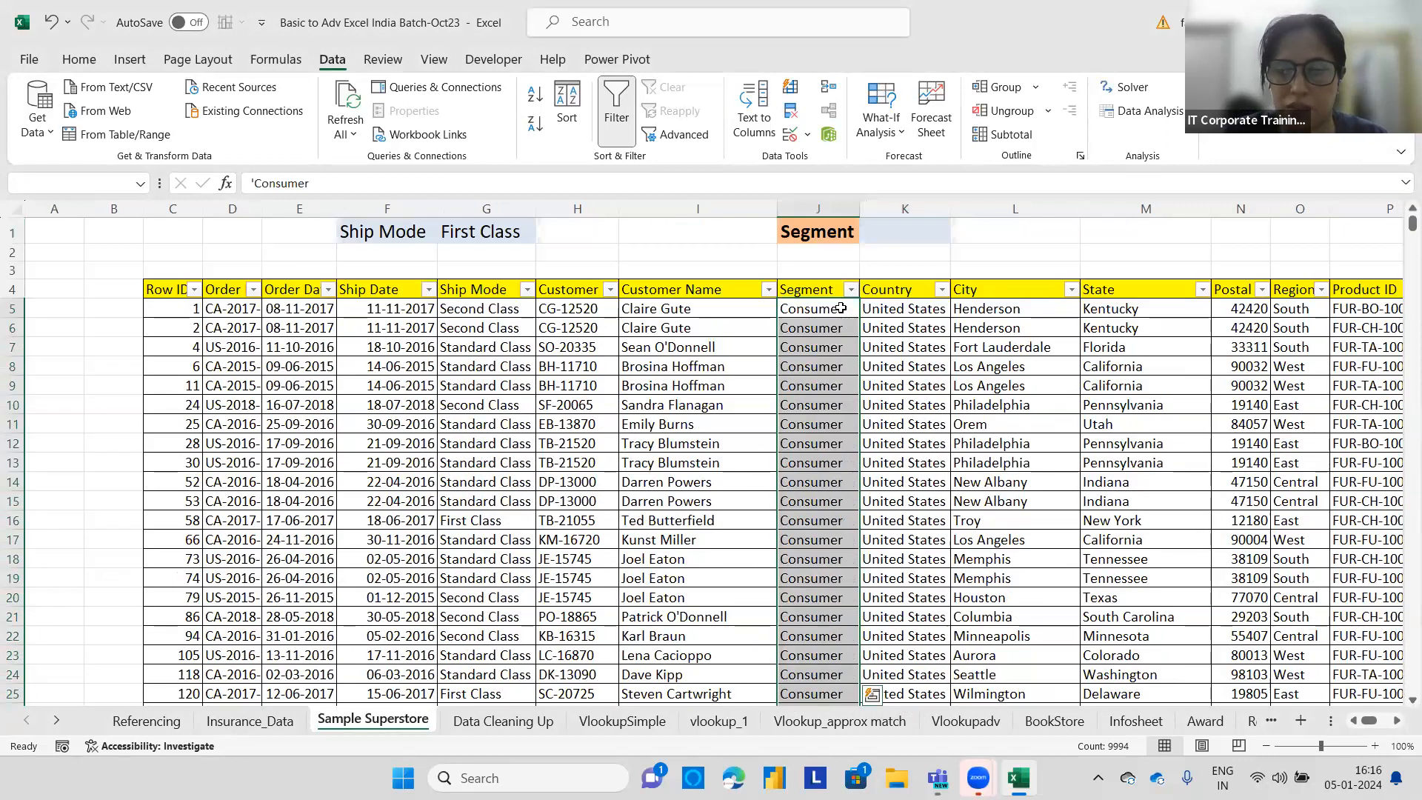
pyautogui.hotkey('ctrl', 'c')
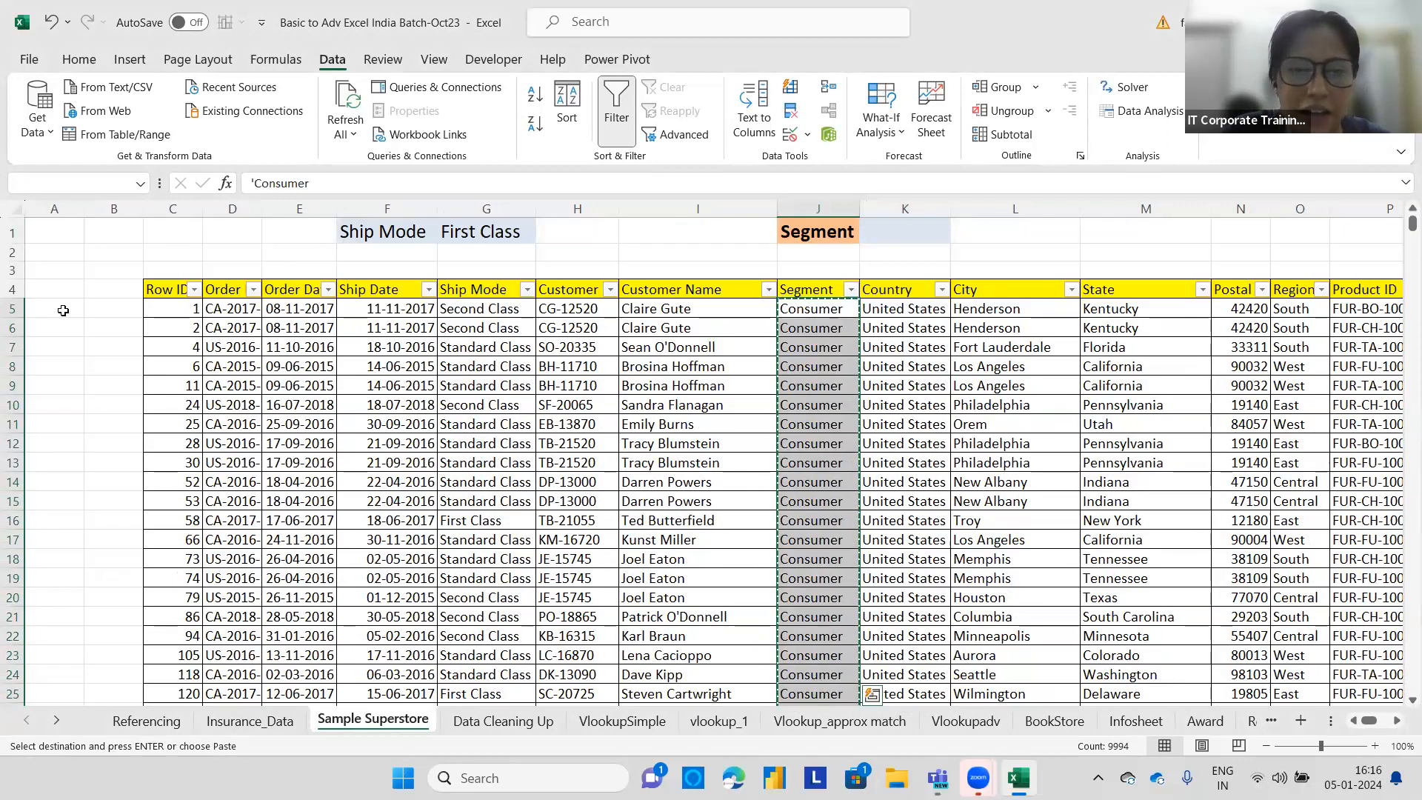
pyautogui.click(63, 310)
pyautogui.hotkey('ctrl', 'v')
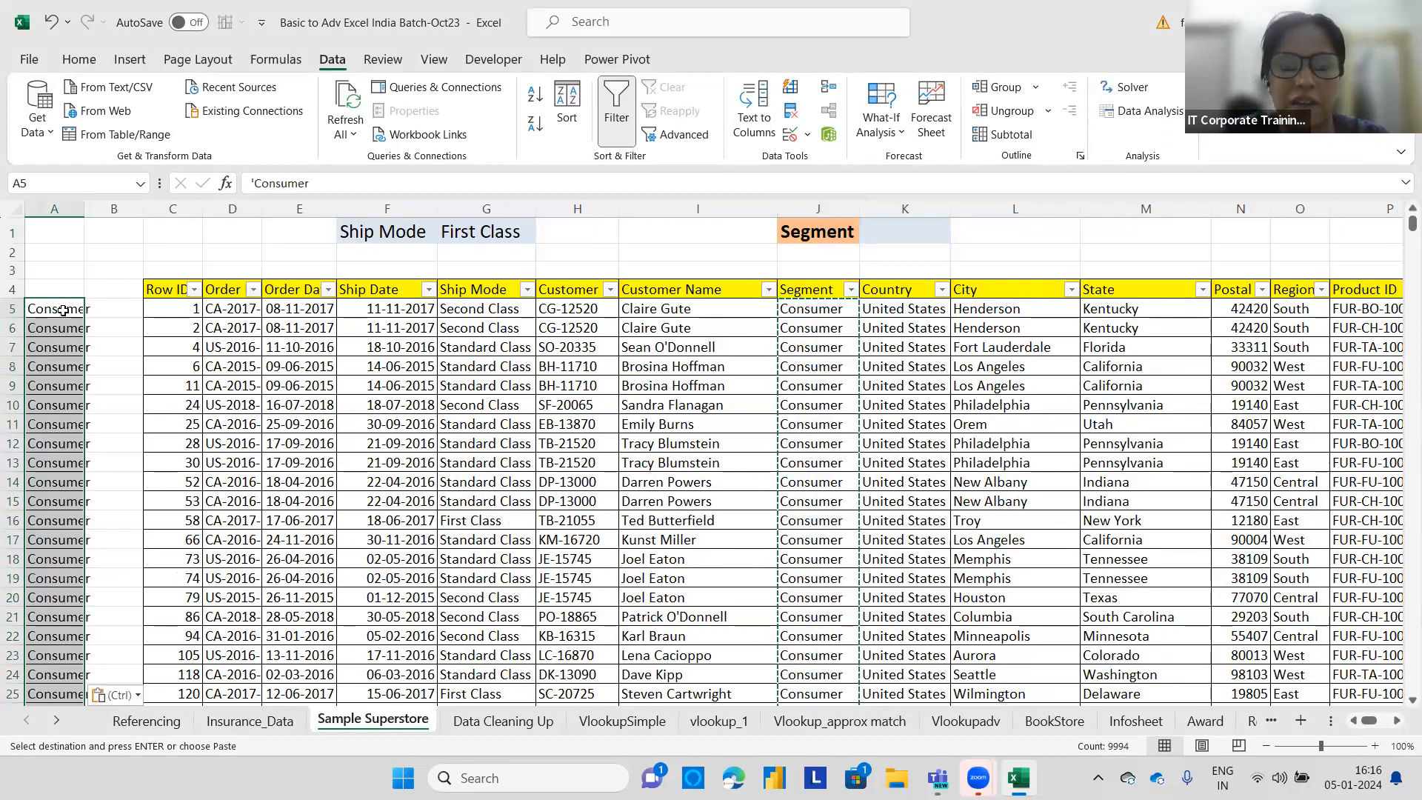
# Widen column A to fit the pasted segment names.
pyautogui.moveTo(84, 214); pyautogui.dragTo(106, 207)
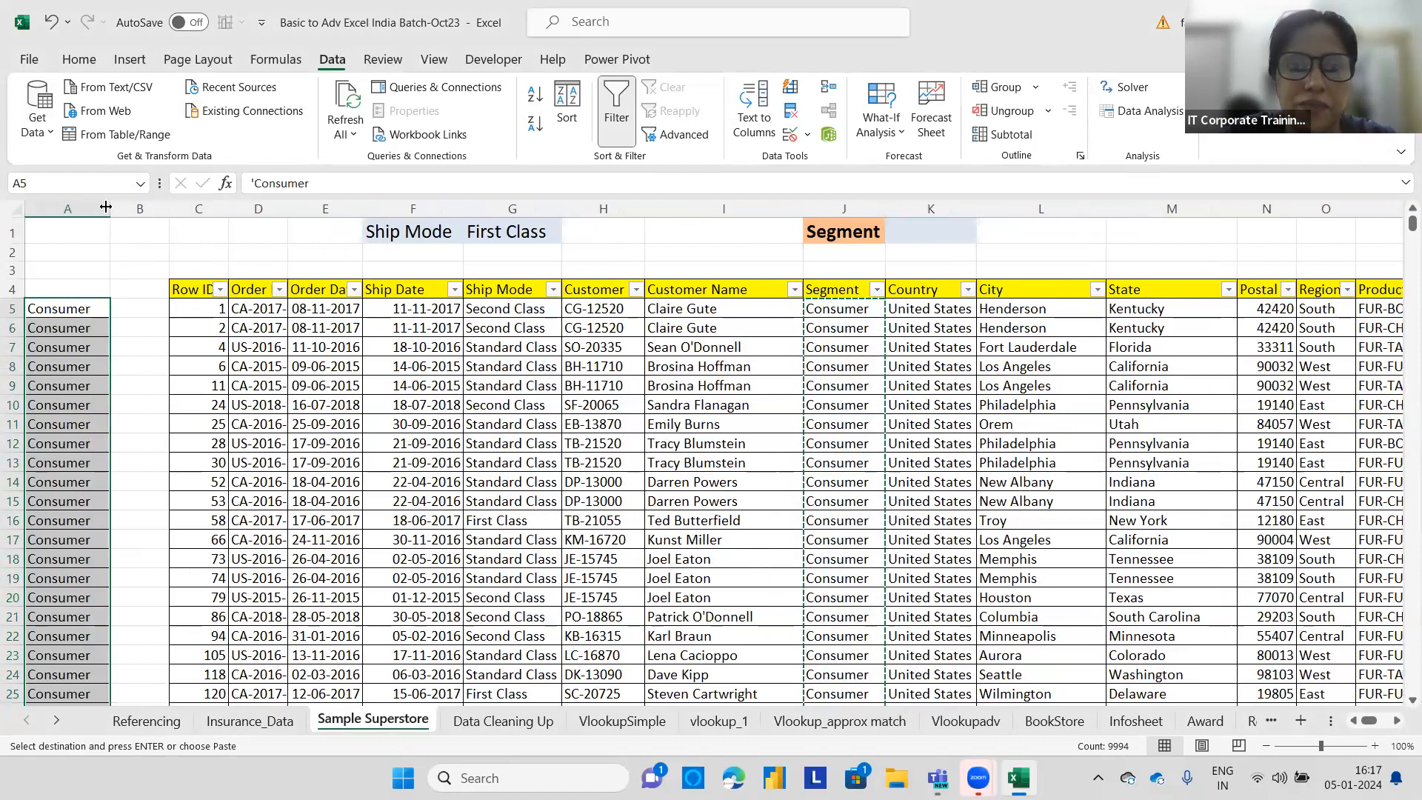
pyautogui.click(81, 59)
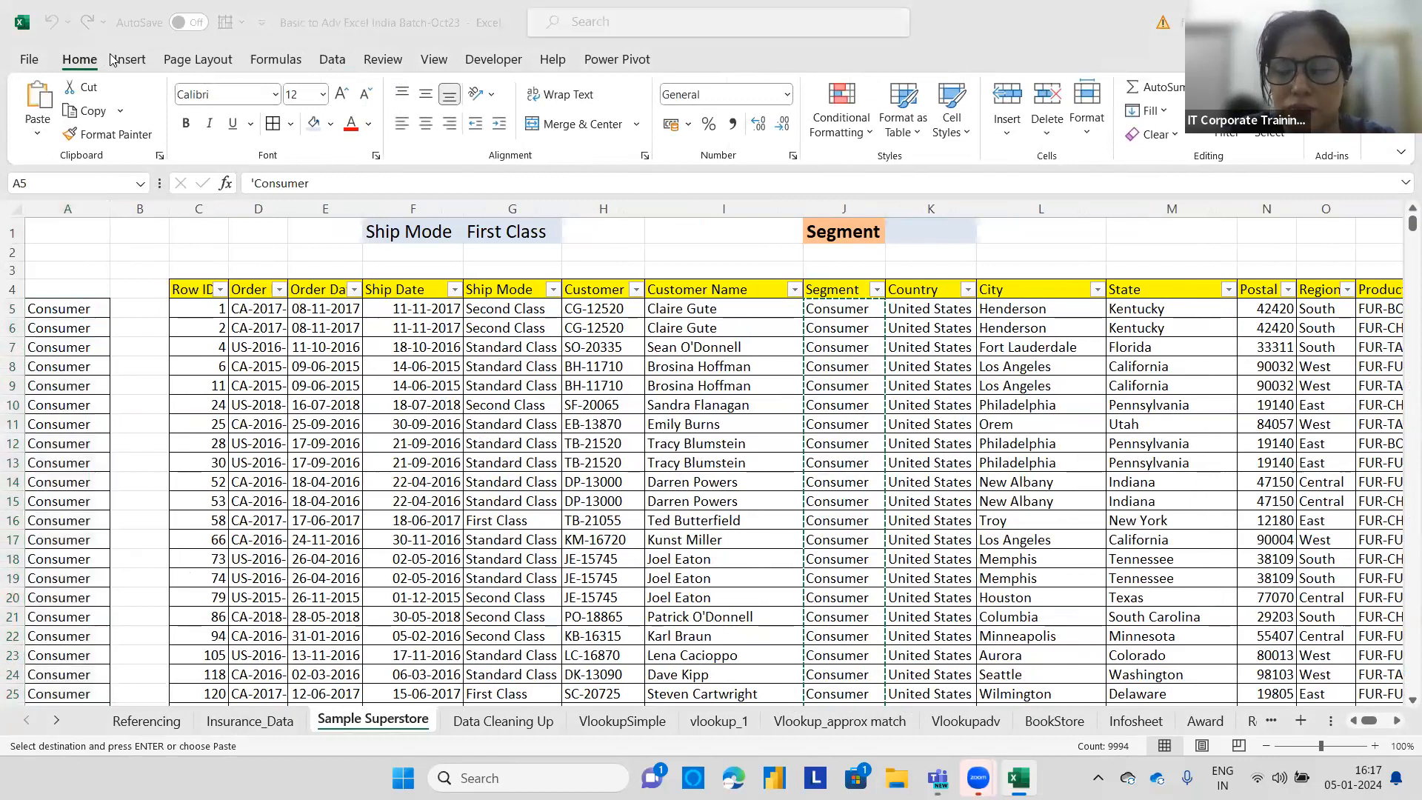
pyautogui.click(332, 59)
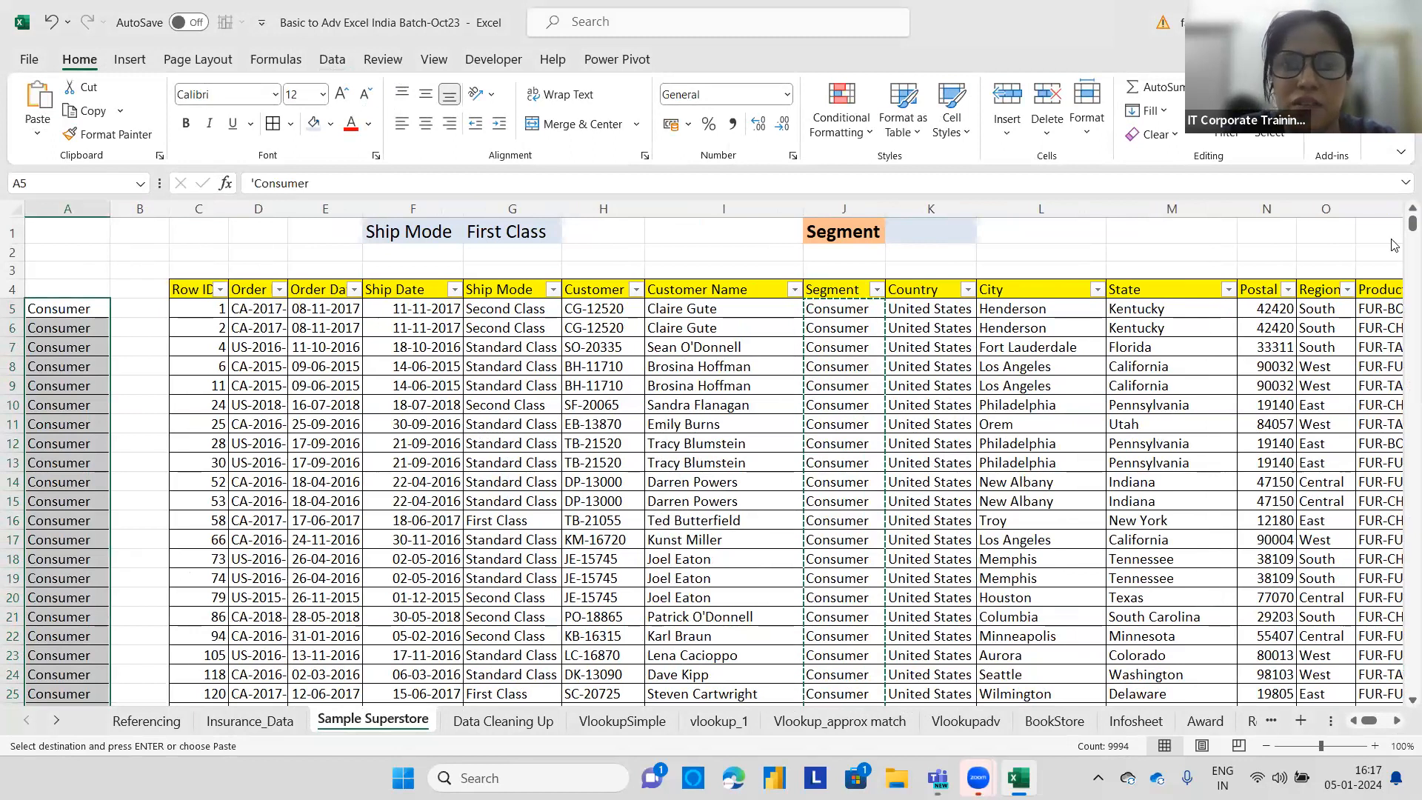
pyautogui.click(333, 59)
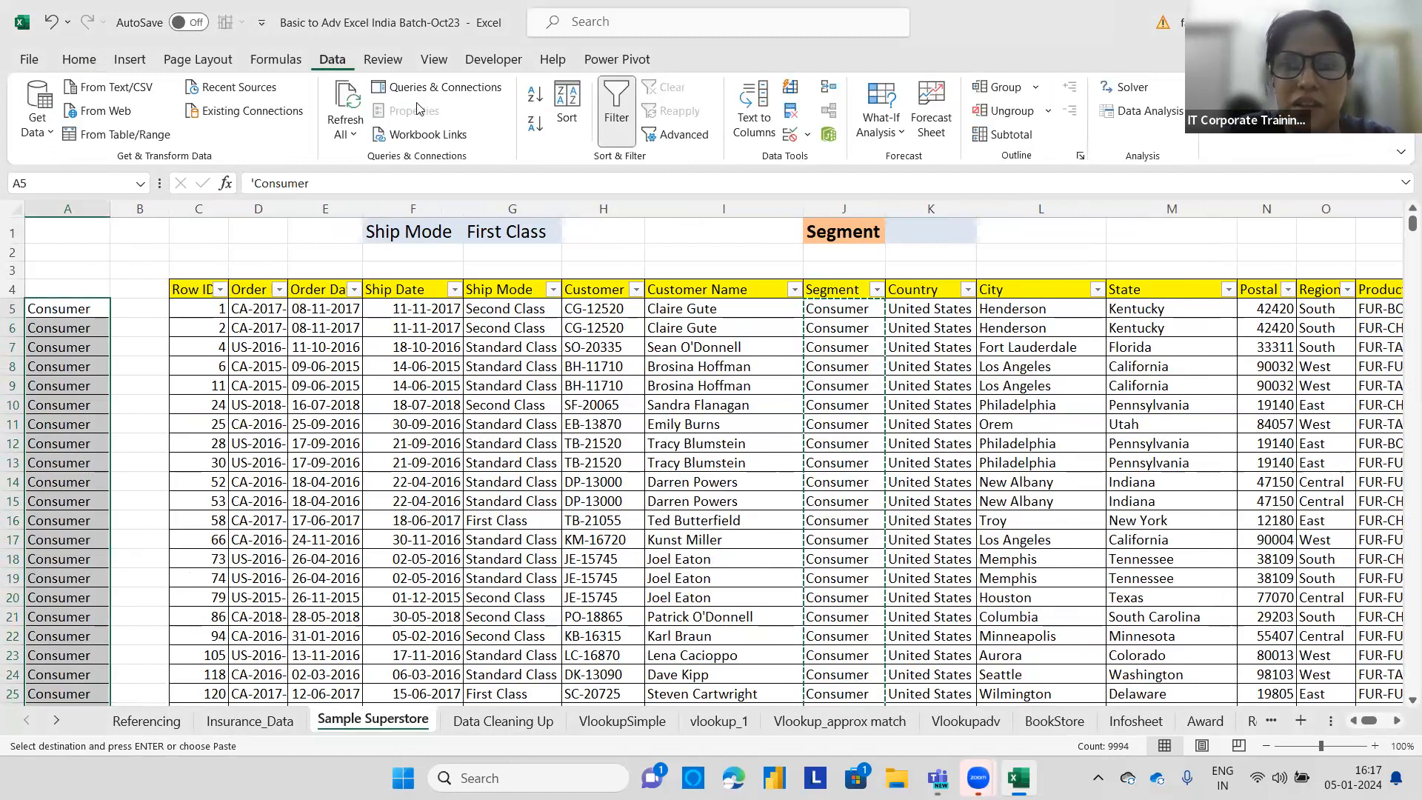
# Remove duplicate values from the pasted column A list, without headers.
pyautogui.click(806, 134)
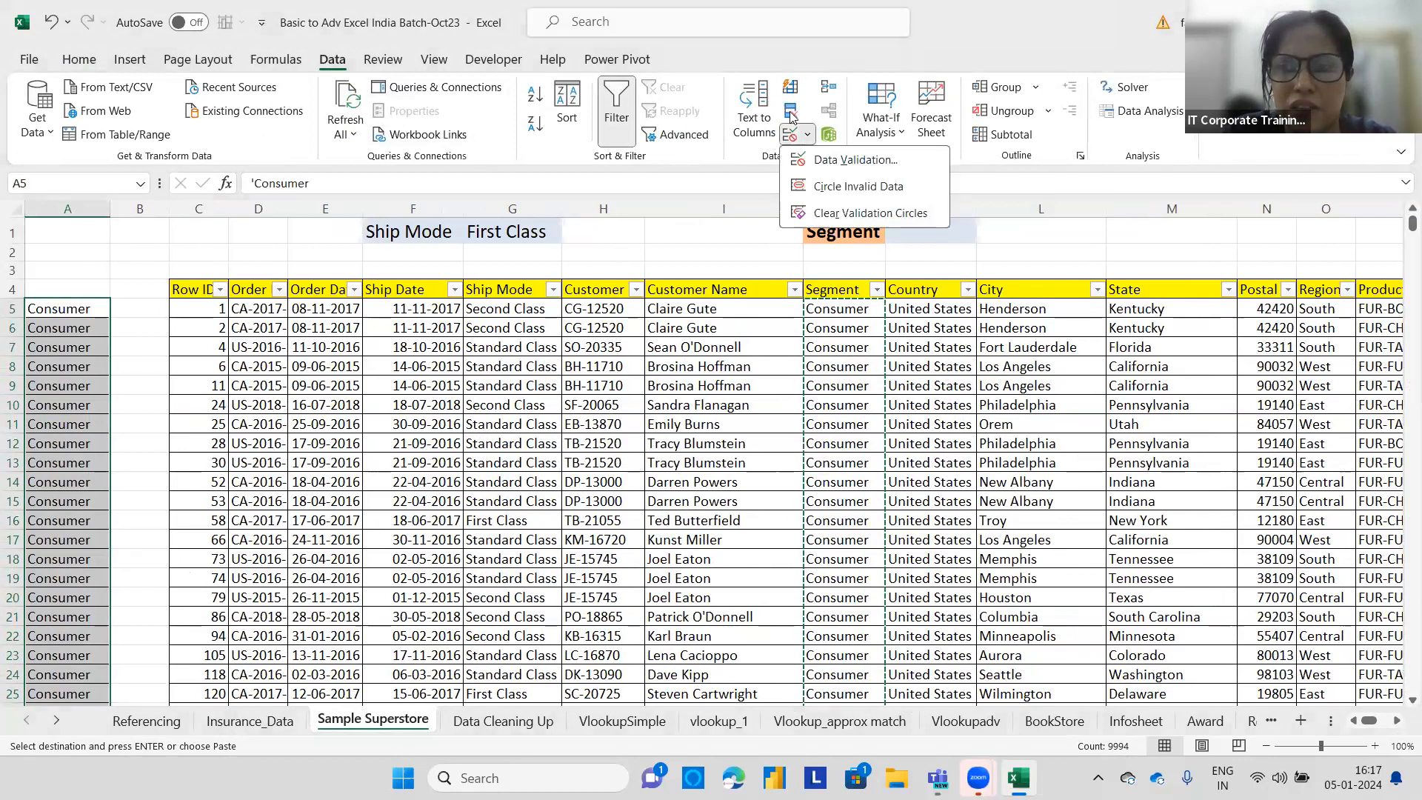
pyautogui.click(790, 113)
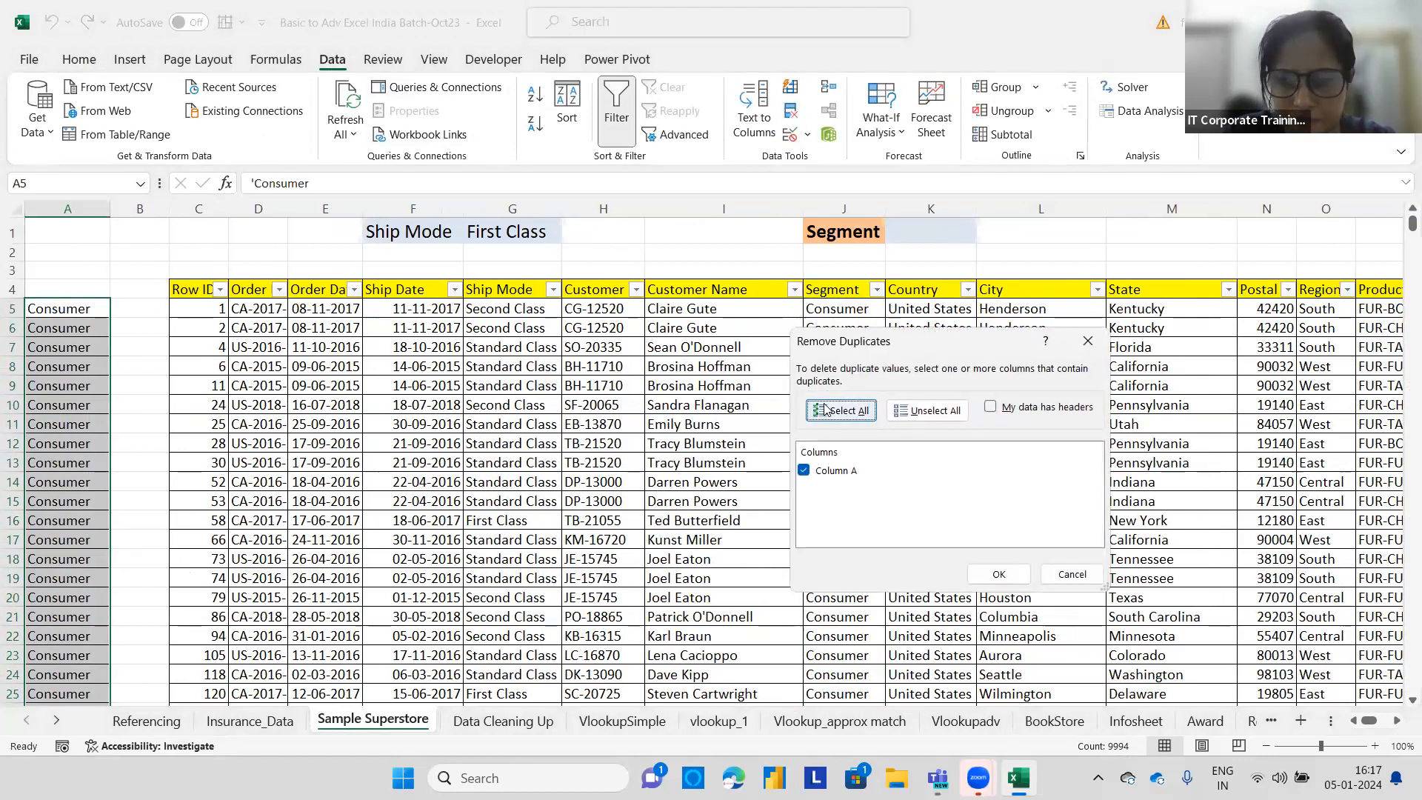
pyautogui.click(998, 574)
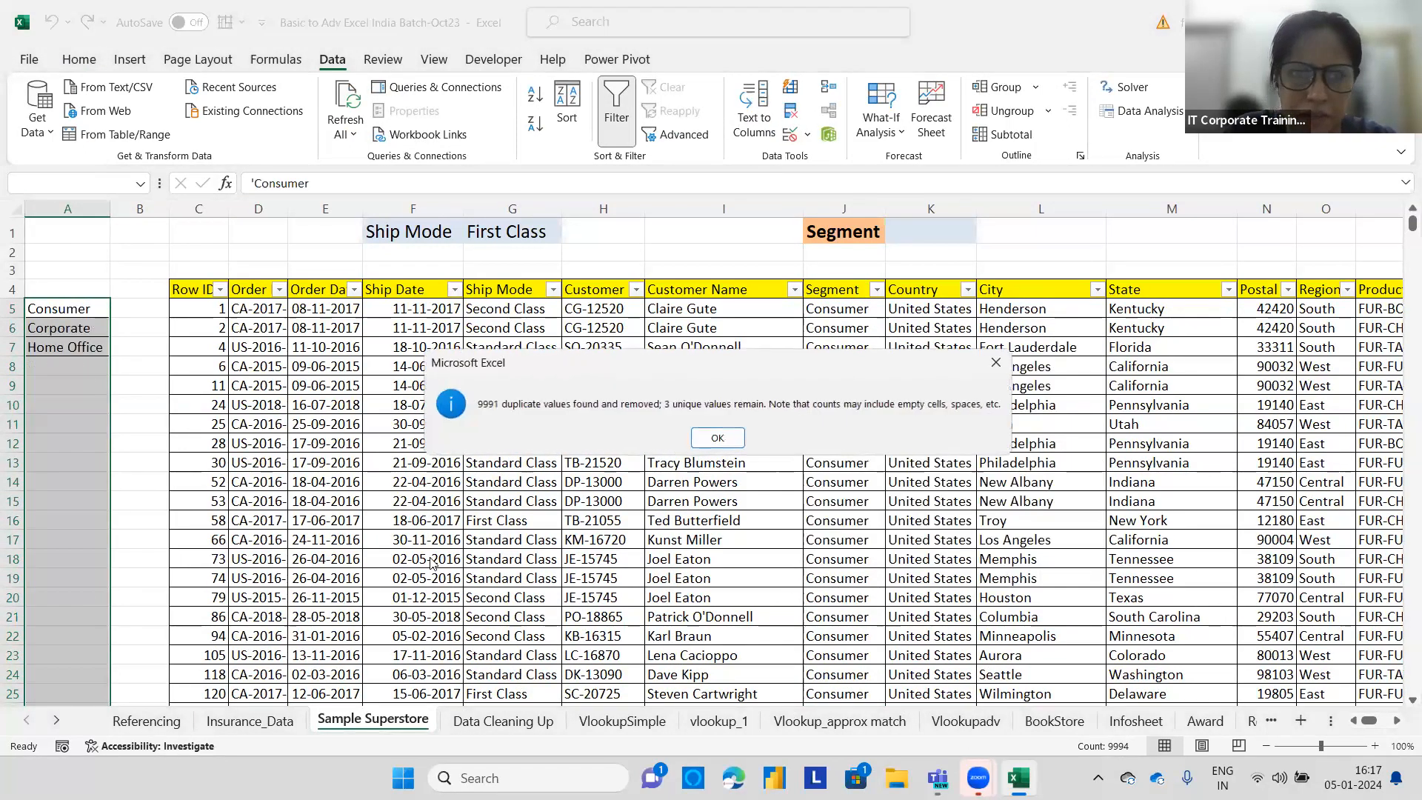
pyautogui.click(703, 435)
pyautogui.click(102, 286)
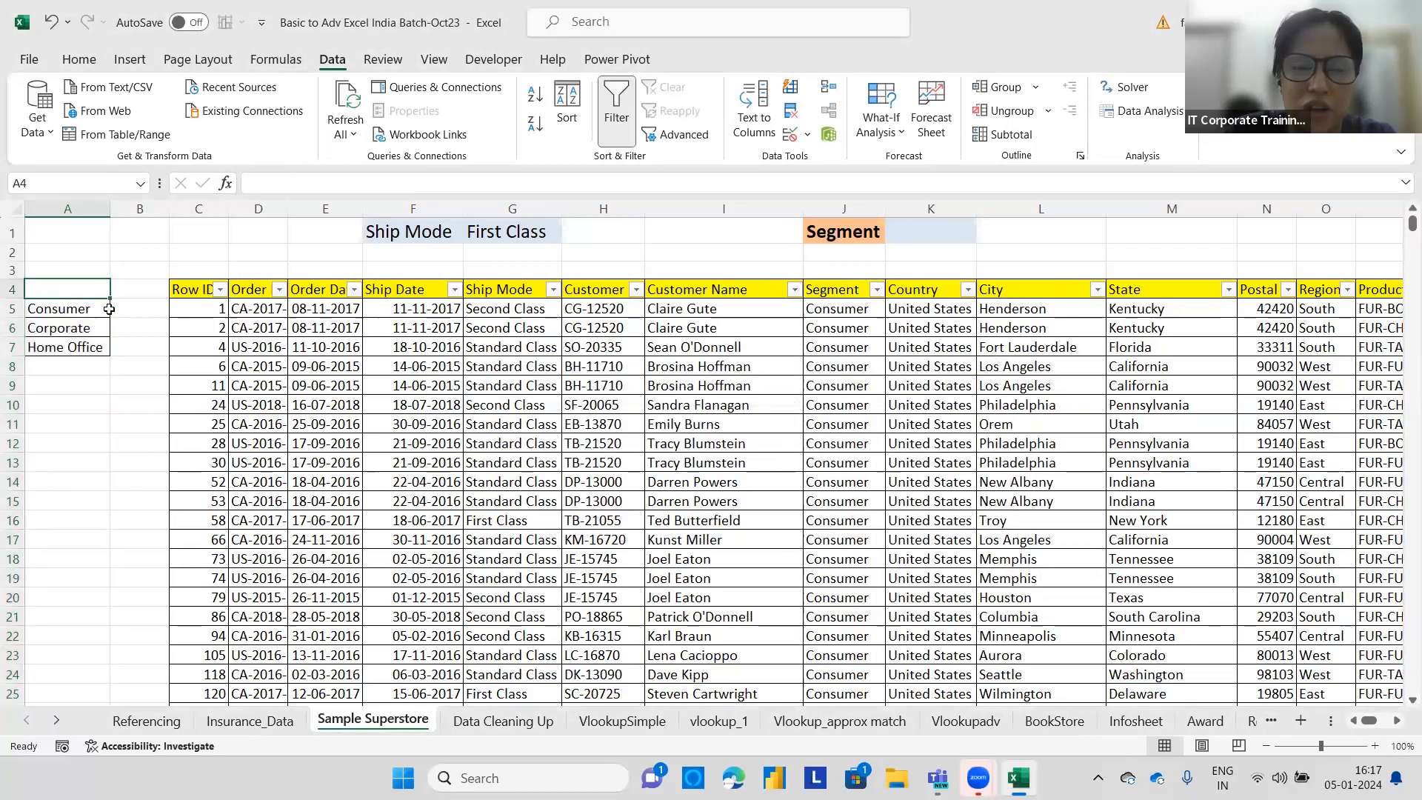
pyautogui.moveTo(99, 310); pyautogui.dragTo(99, 350)
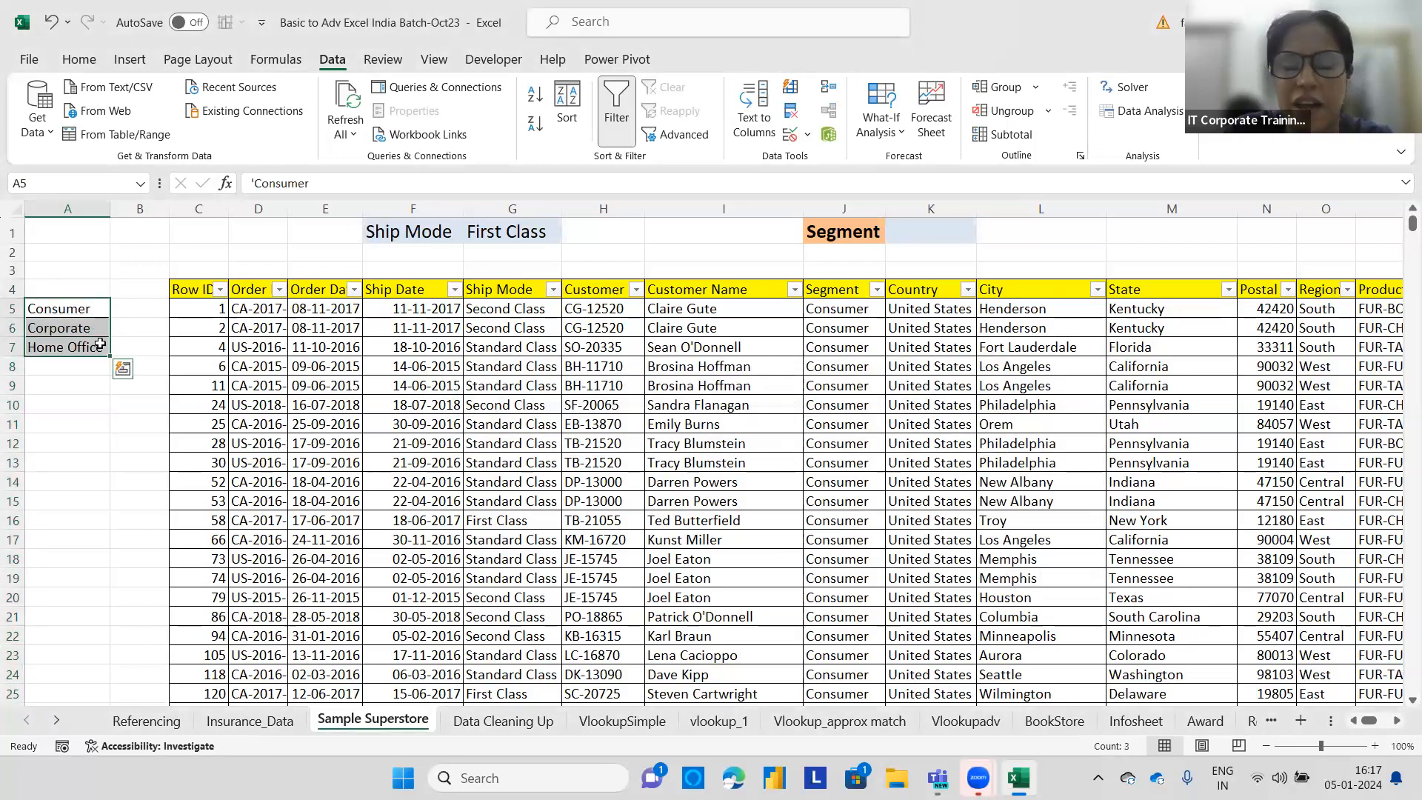
pyautogui.click(103, 256)
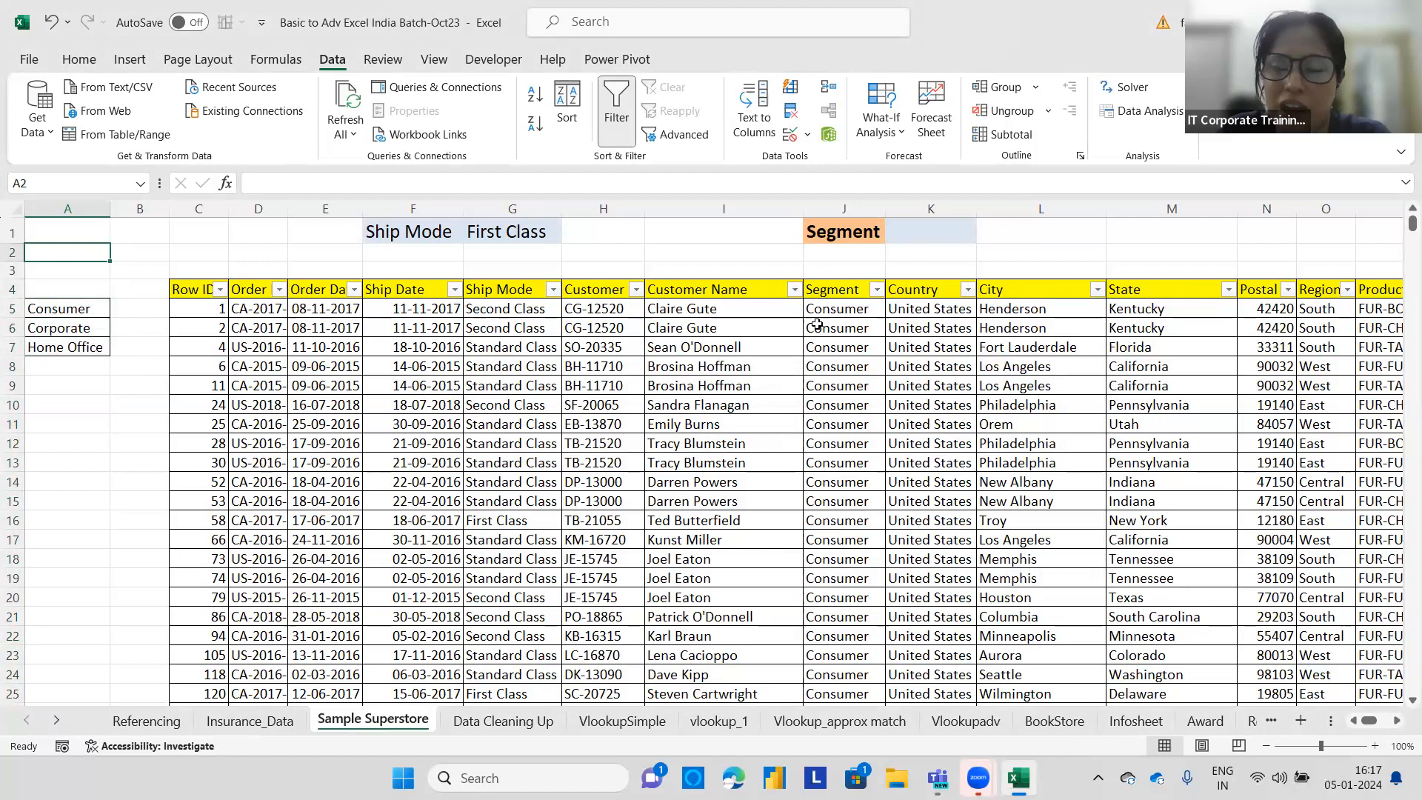
# Copy the Segment values from J5 downward again and paste them into column A starting at A10.
pyautogui.click(838, 310)
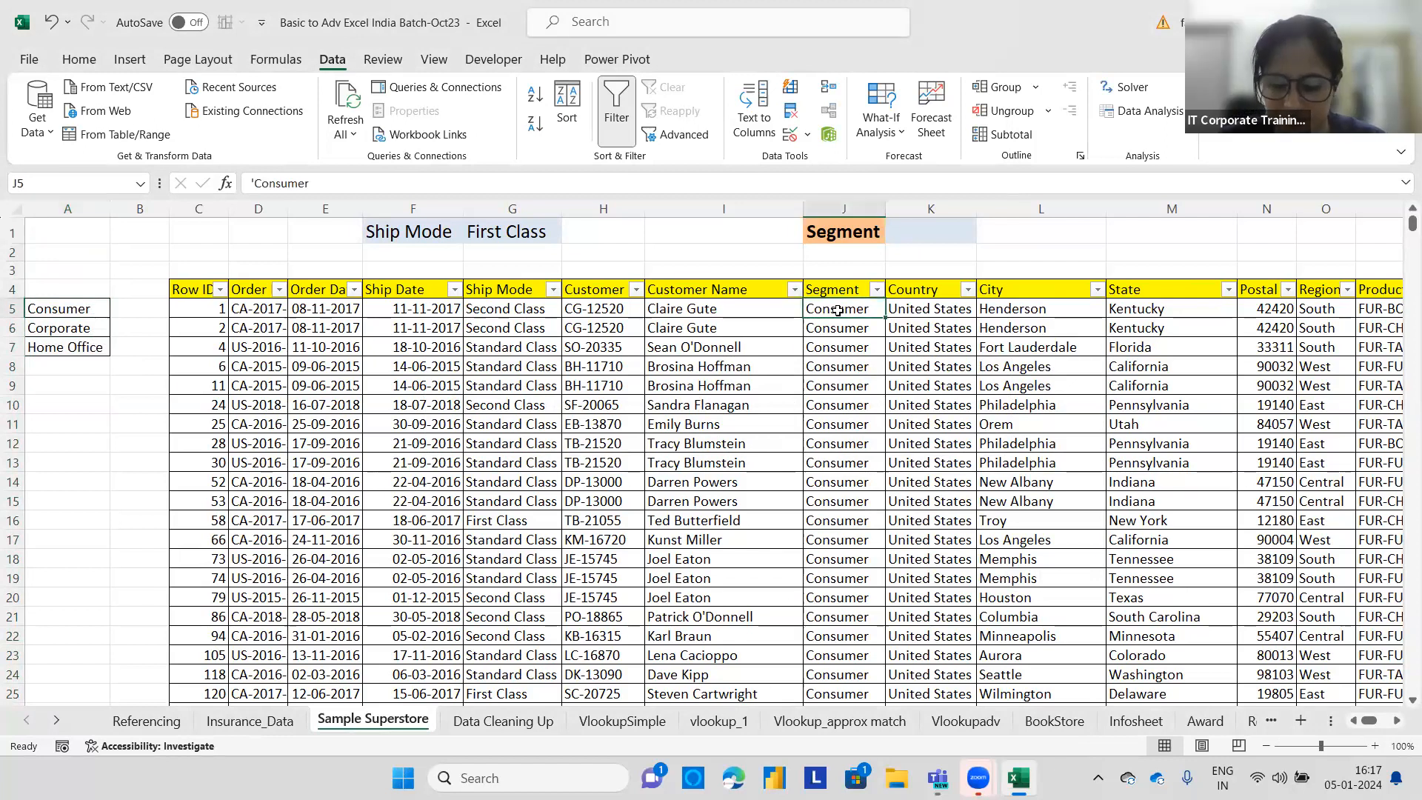
pyautogui.hotkey('ctrl', 'shift', 'Down')
pyautogui.hotkey('ctrl', 'BackSpace')
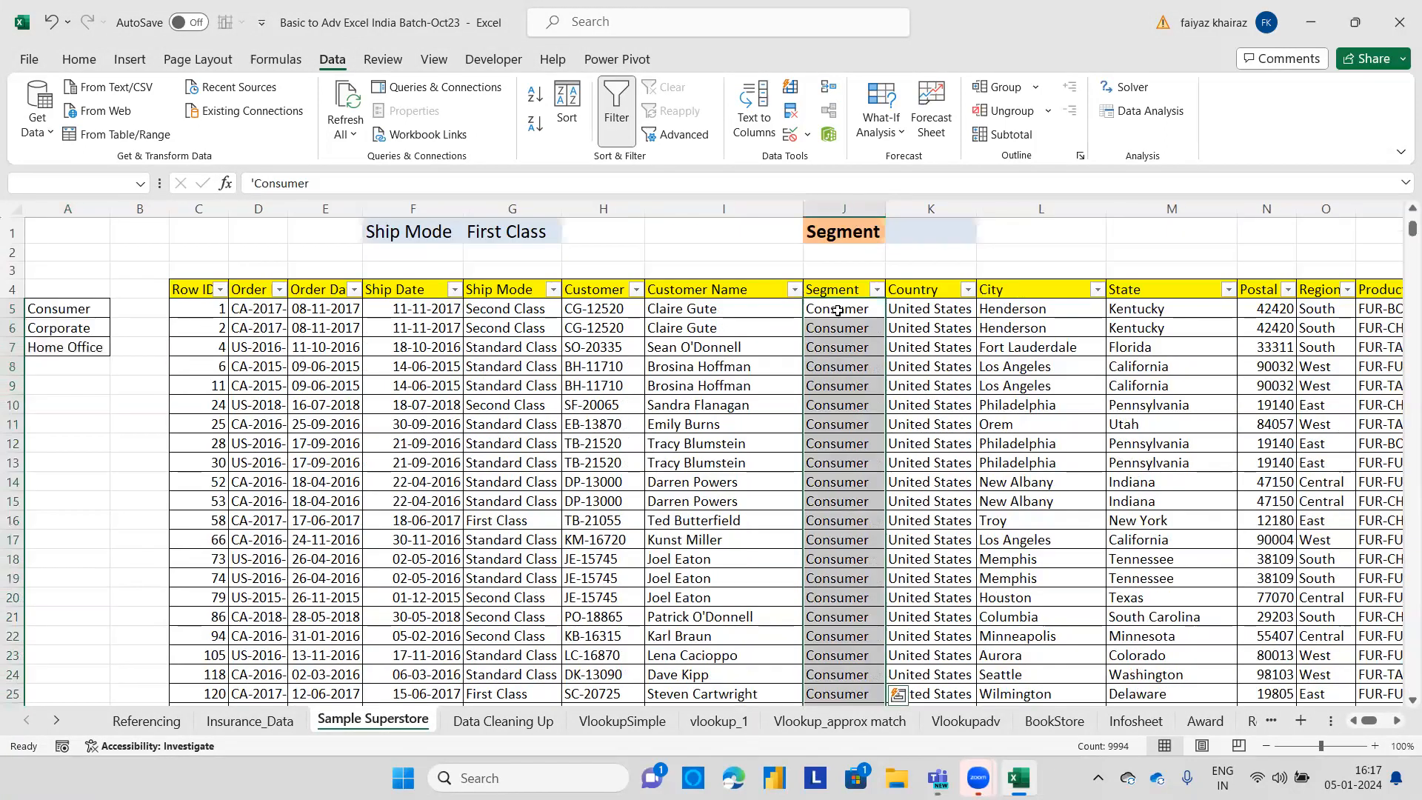
pyautogui.hotkey('ctrl', 'c')
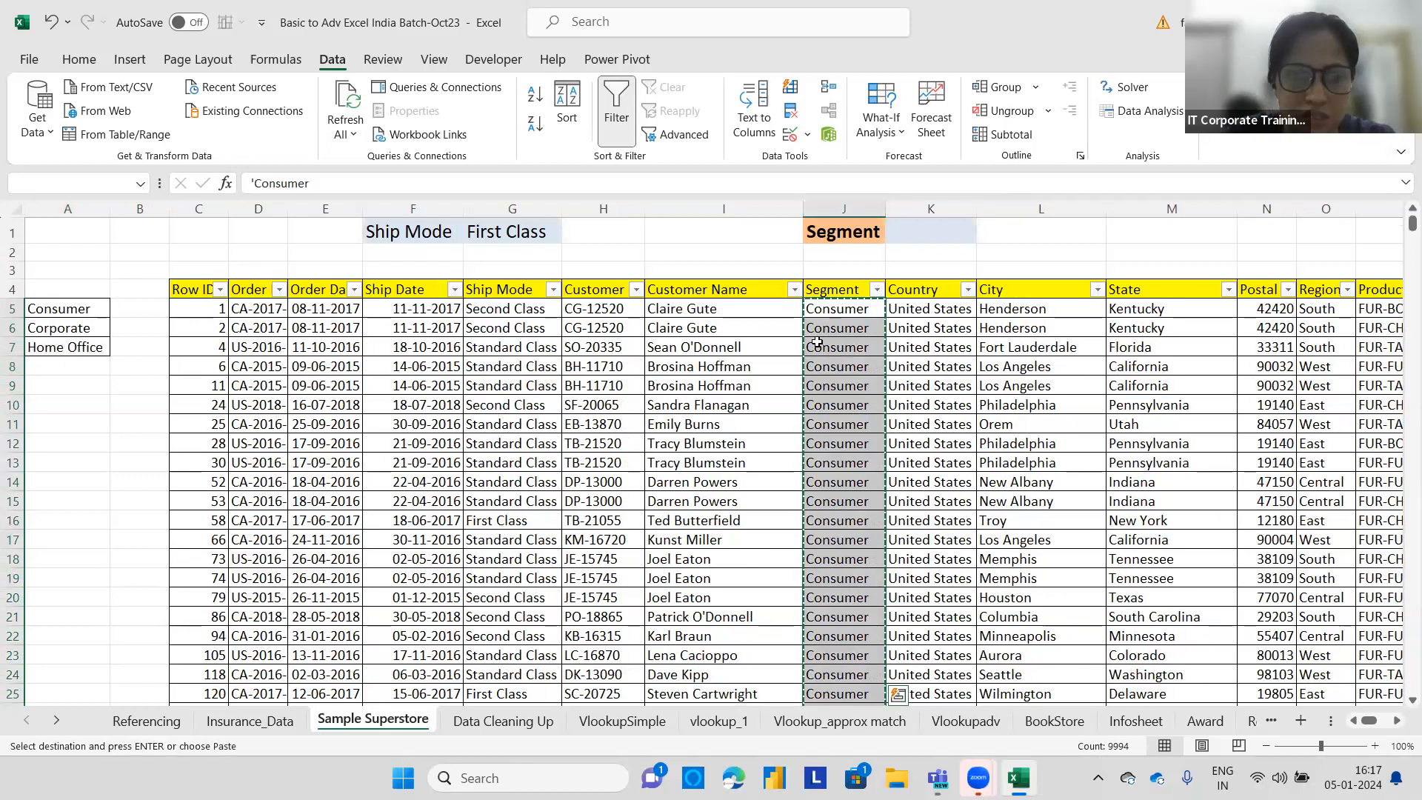
pyautogui.click(86, 404)
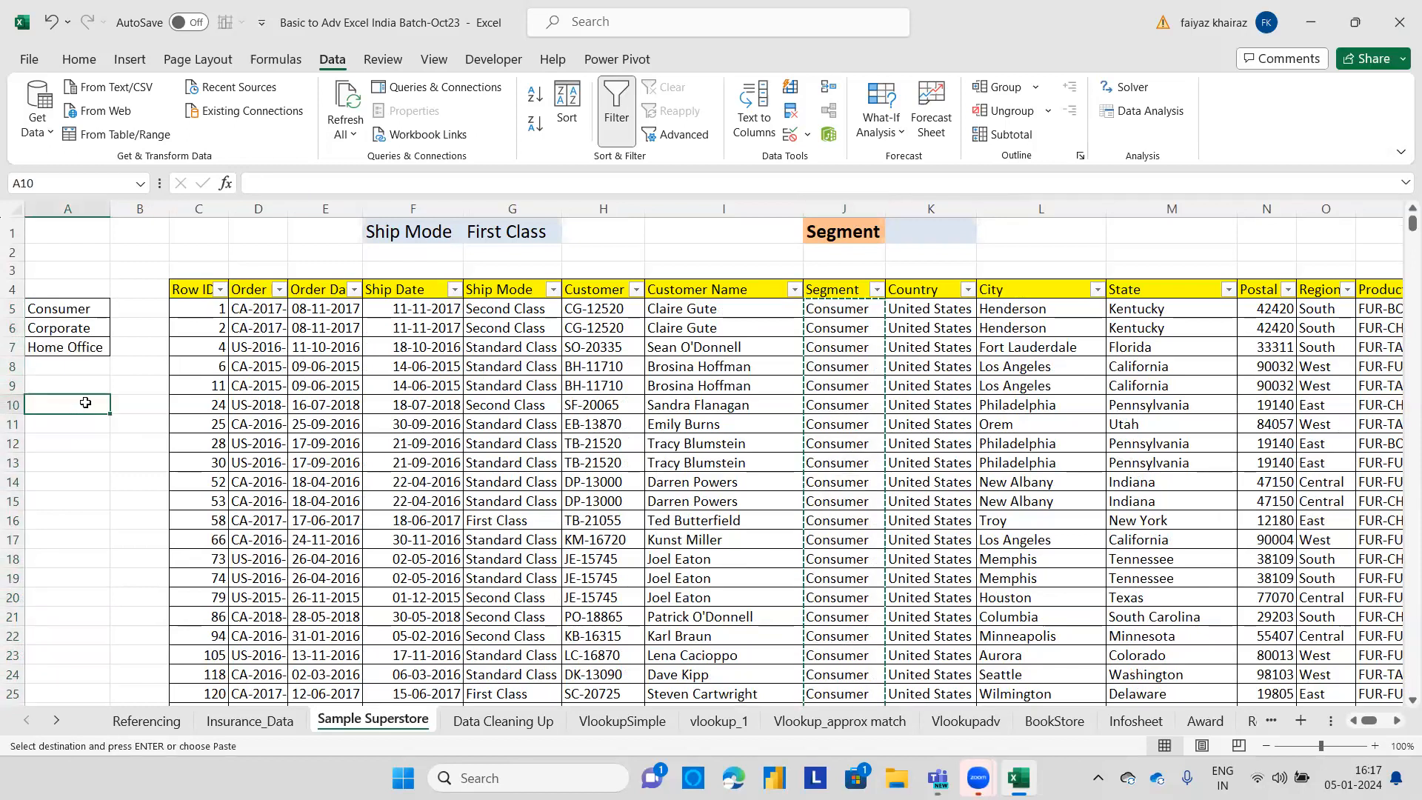
pyautogui.hotkey('ctrl', 'v')
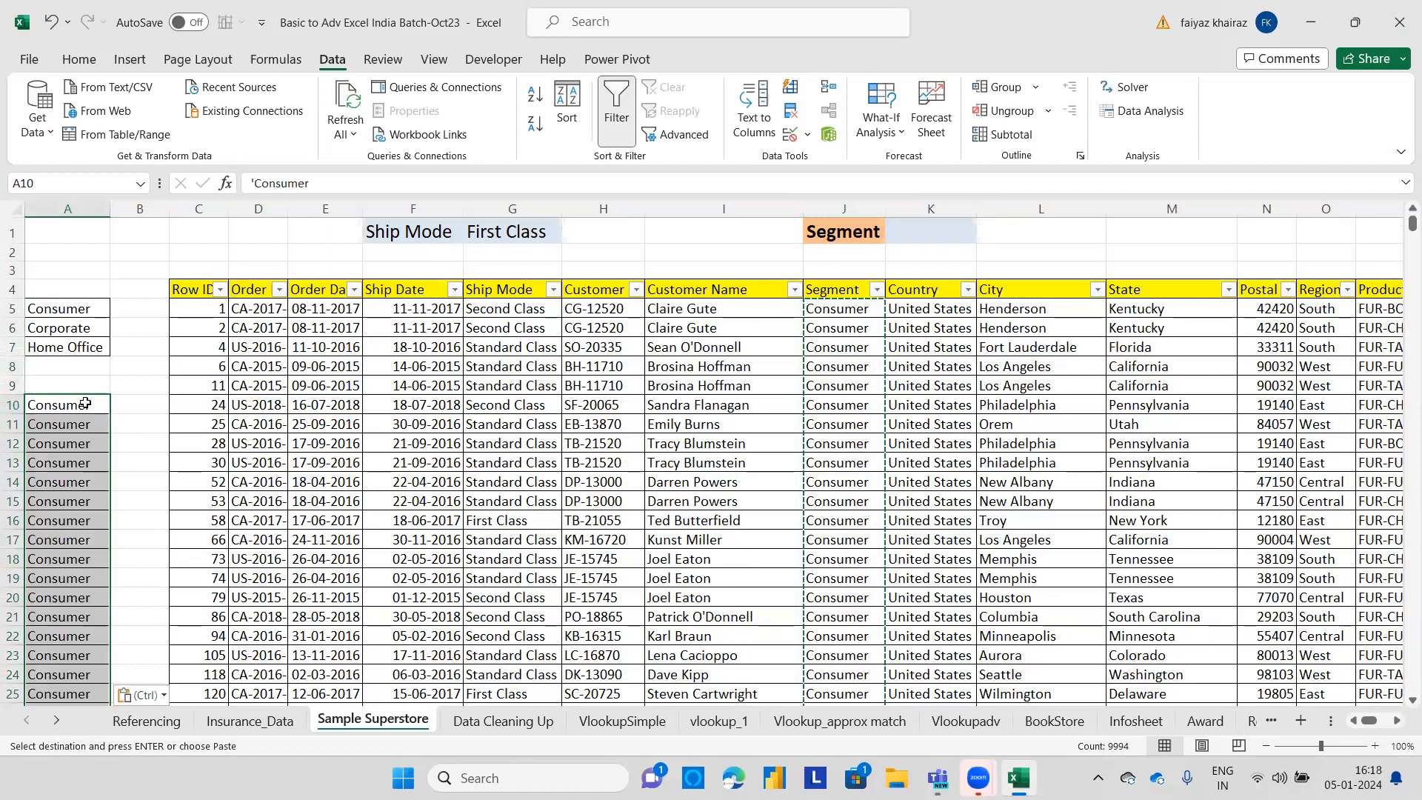
# Remove duplicates from the segment values pasted at A10.
pyautogui.click(791, 113)
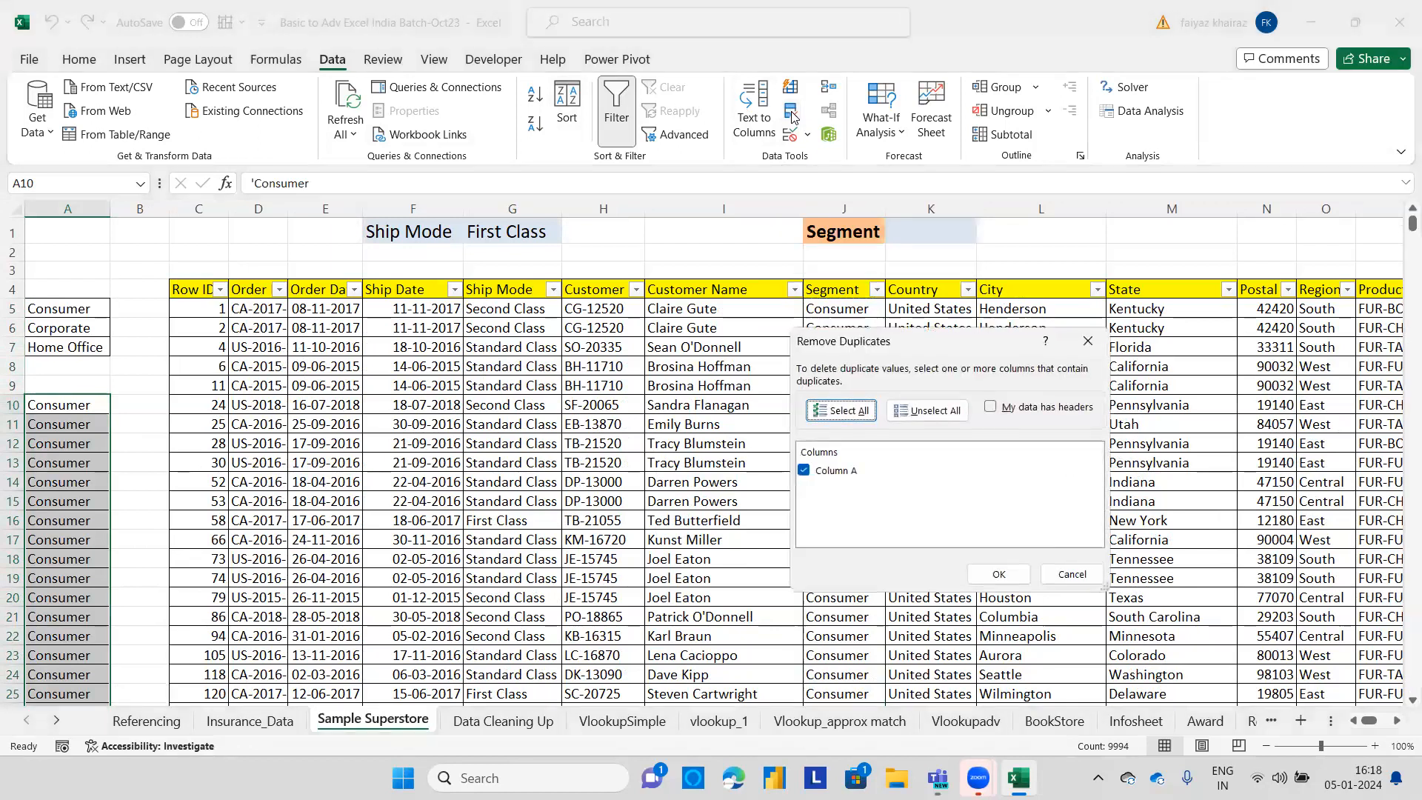
pyautogui.click(1016, 576)
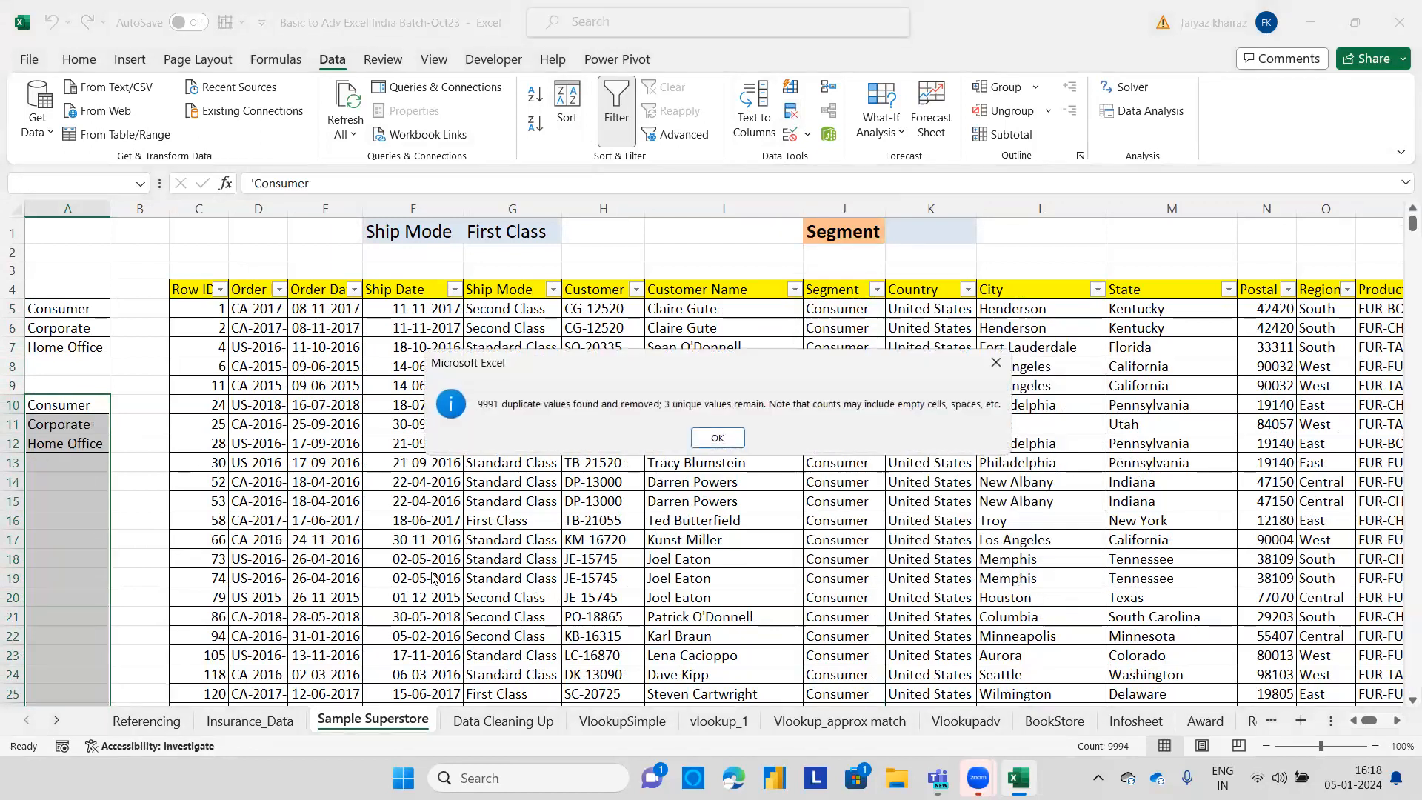
pyautogui.click(707, 440)
pyautogui.click(128, 441)
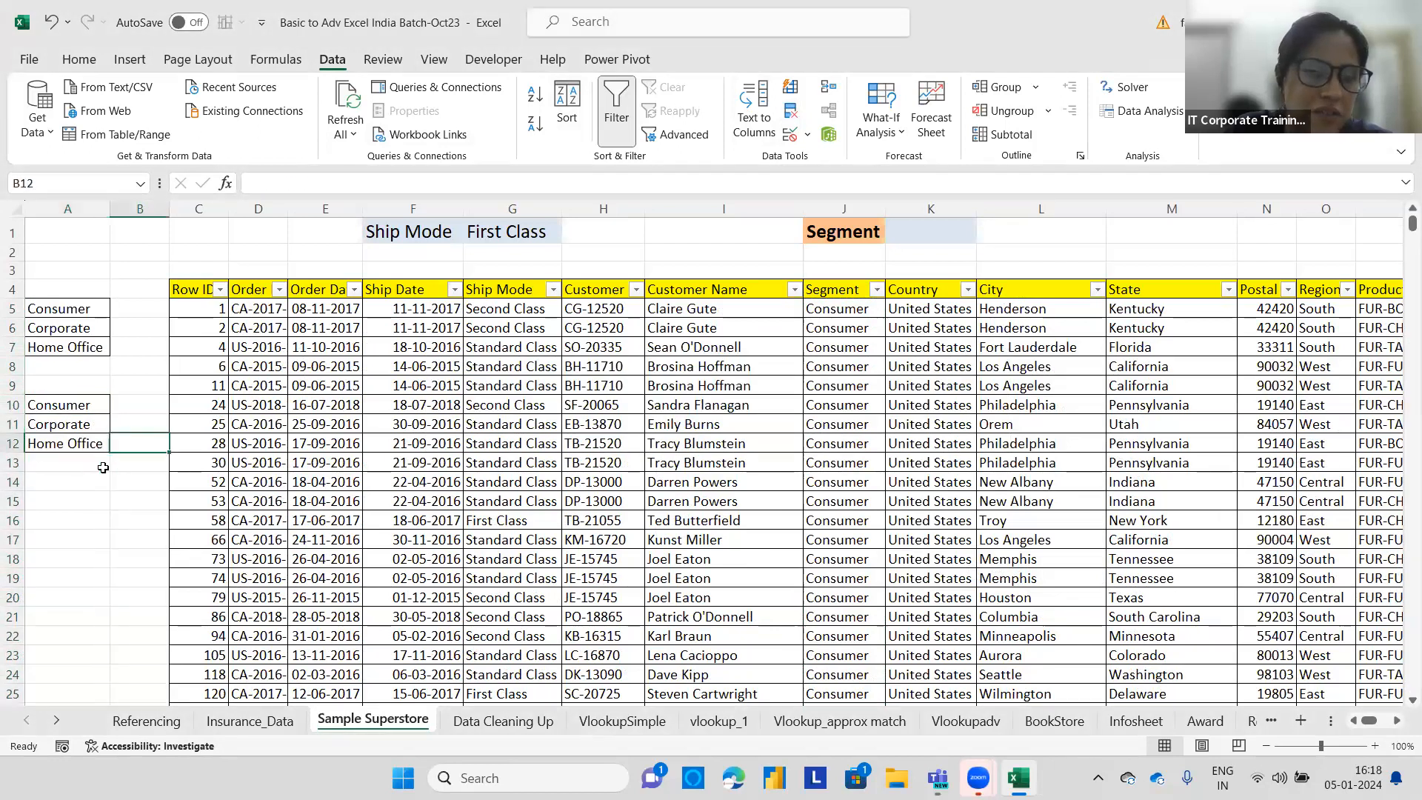
pyautogui.click(91, 487)
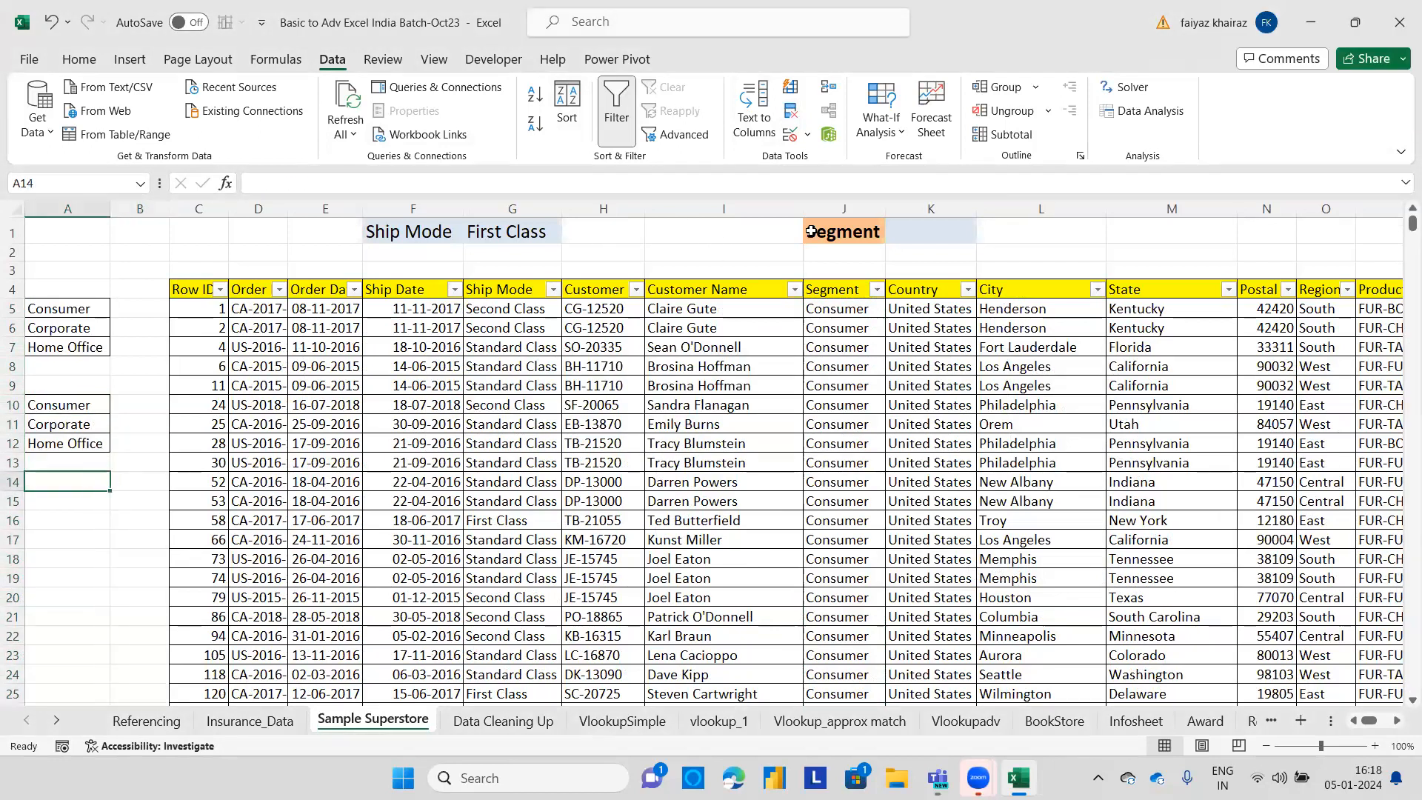
# Add a List data validation to K1 with source range A10:A12.
pyautogui.click(911, 225)
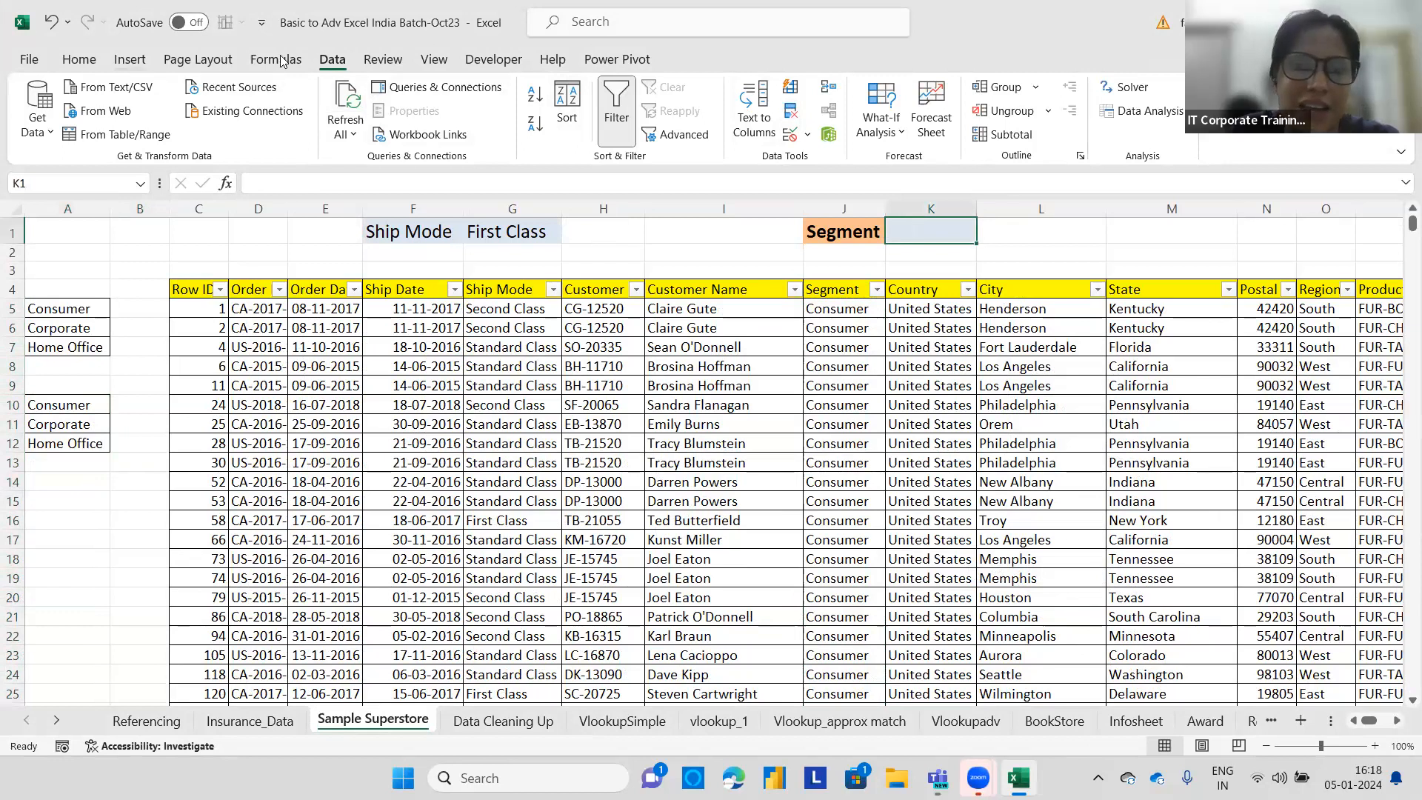
pyautogui.click(807, 134)
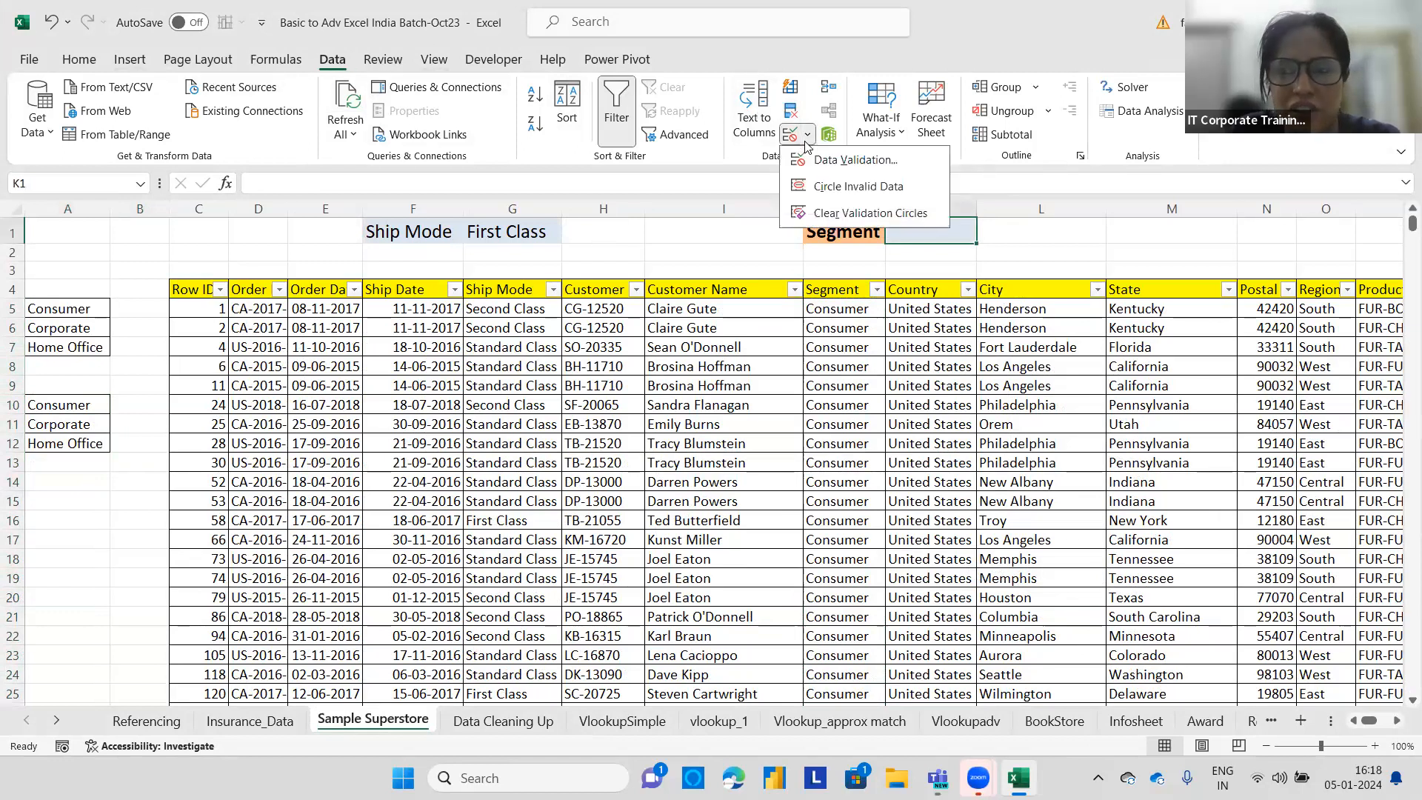
pyautogui.click(855, 160)
pyautogui.click(888, 405)
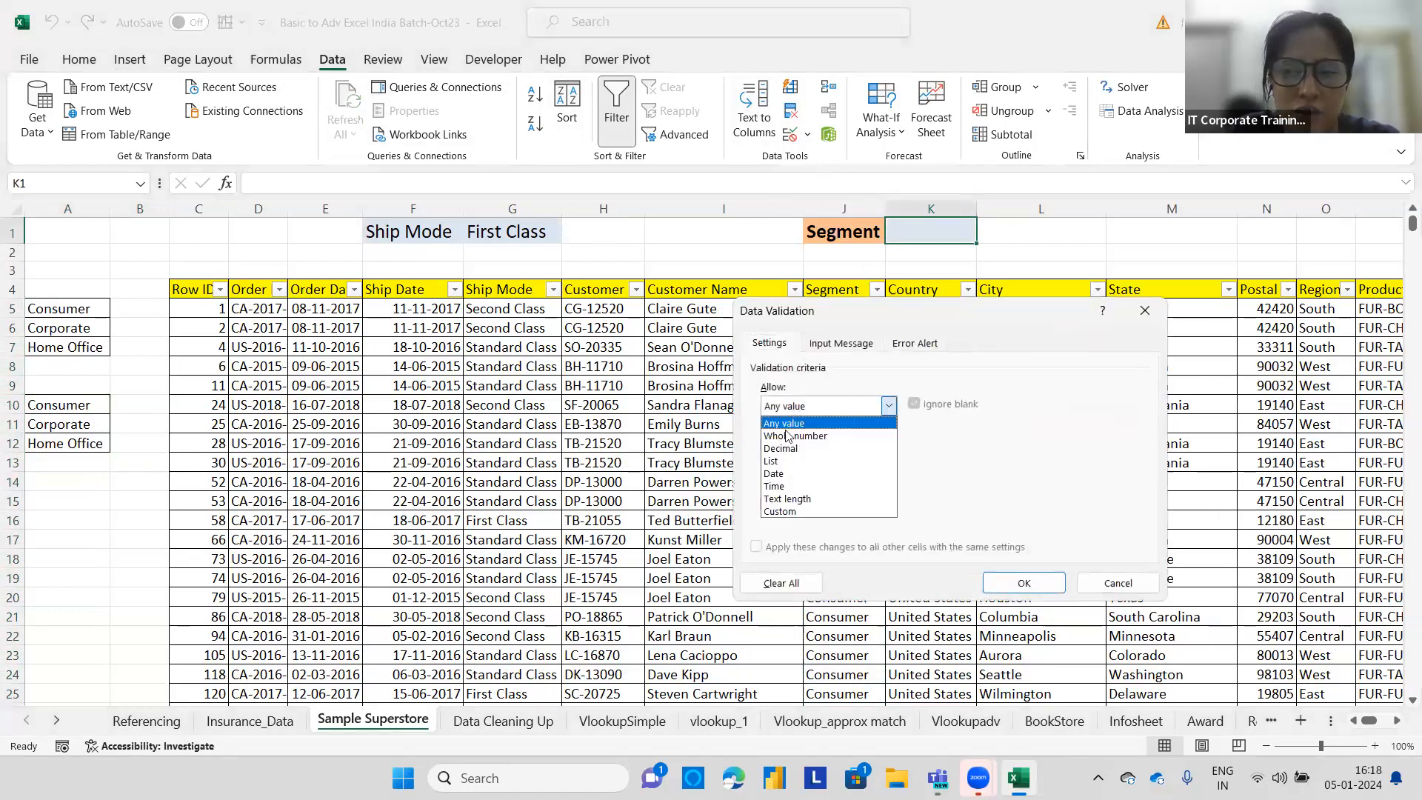
pyautogui.click(771, 460)
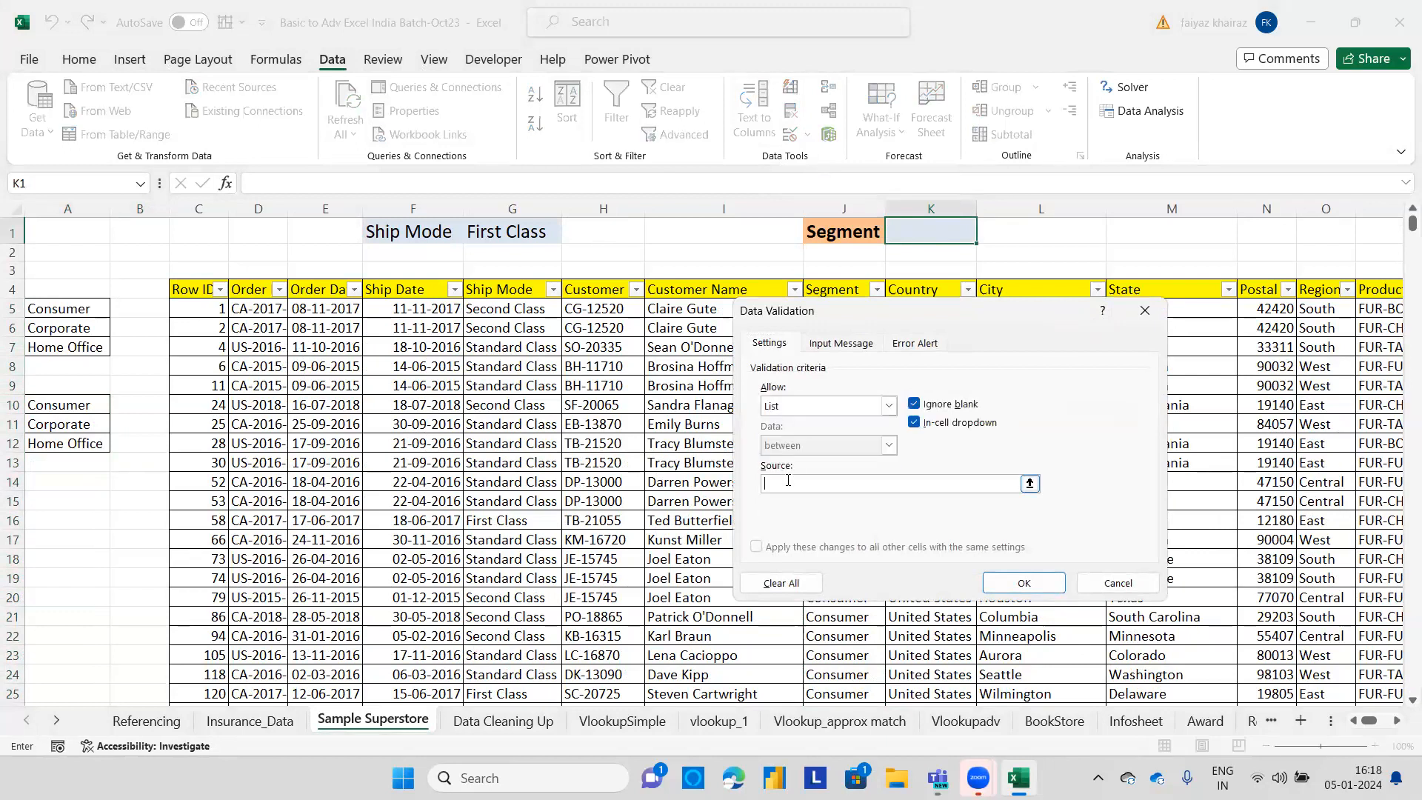
pyautogui.moveTo(71, 404); pyautogui.dragTo(45, 447)
pyautogui.click(1020, 584)
# Pick Corporate from the new K1 segment dropdown.
pyautogui.click(985, 235)
pyautogui.click(922, 265)
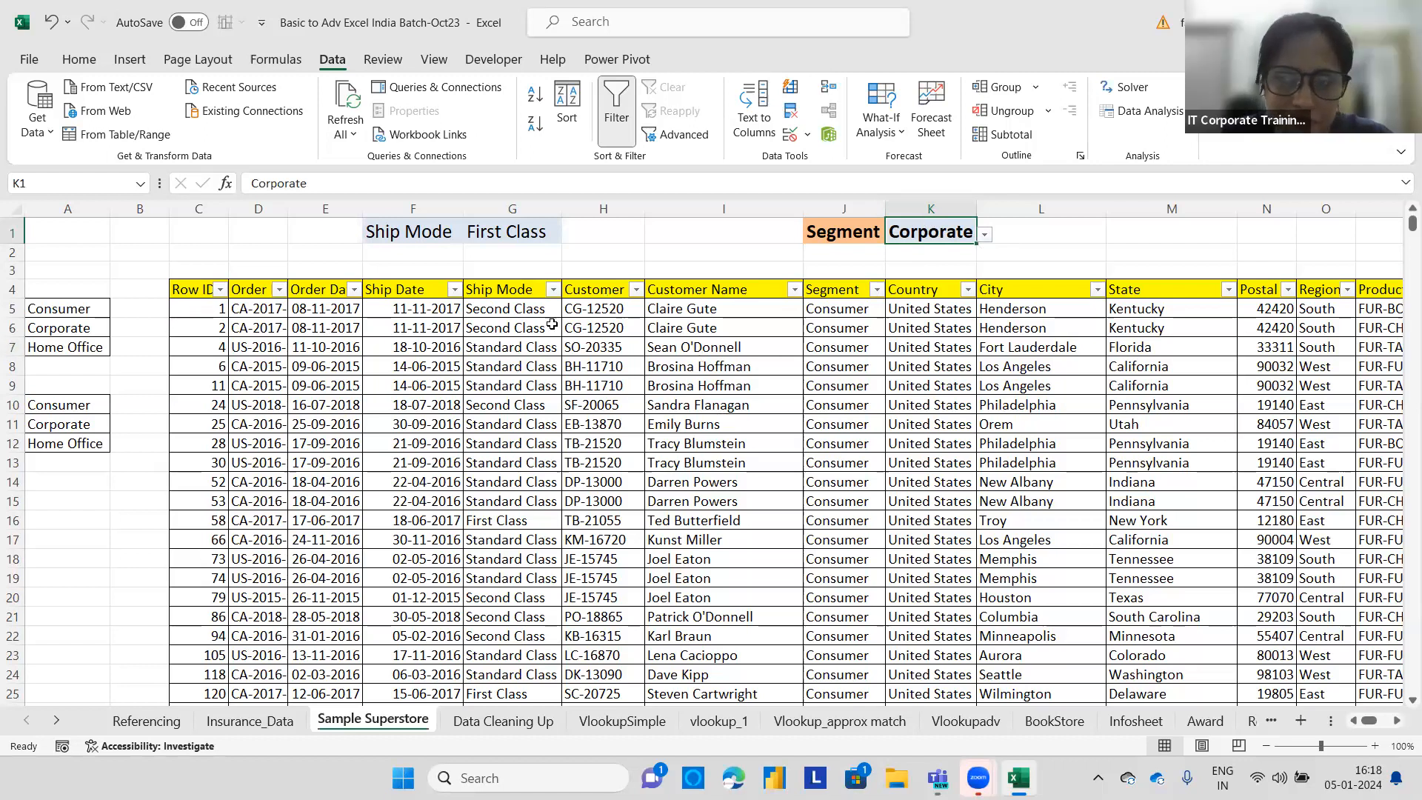
pyautogui.click(198, 306)
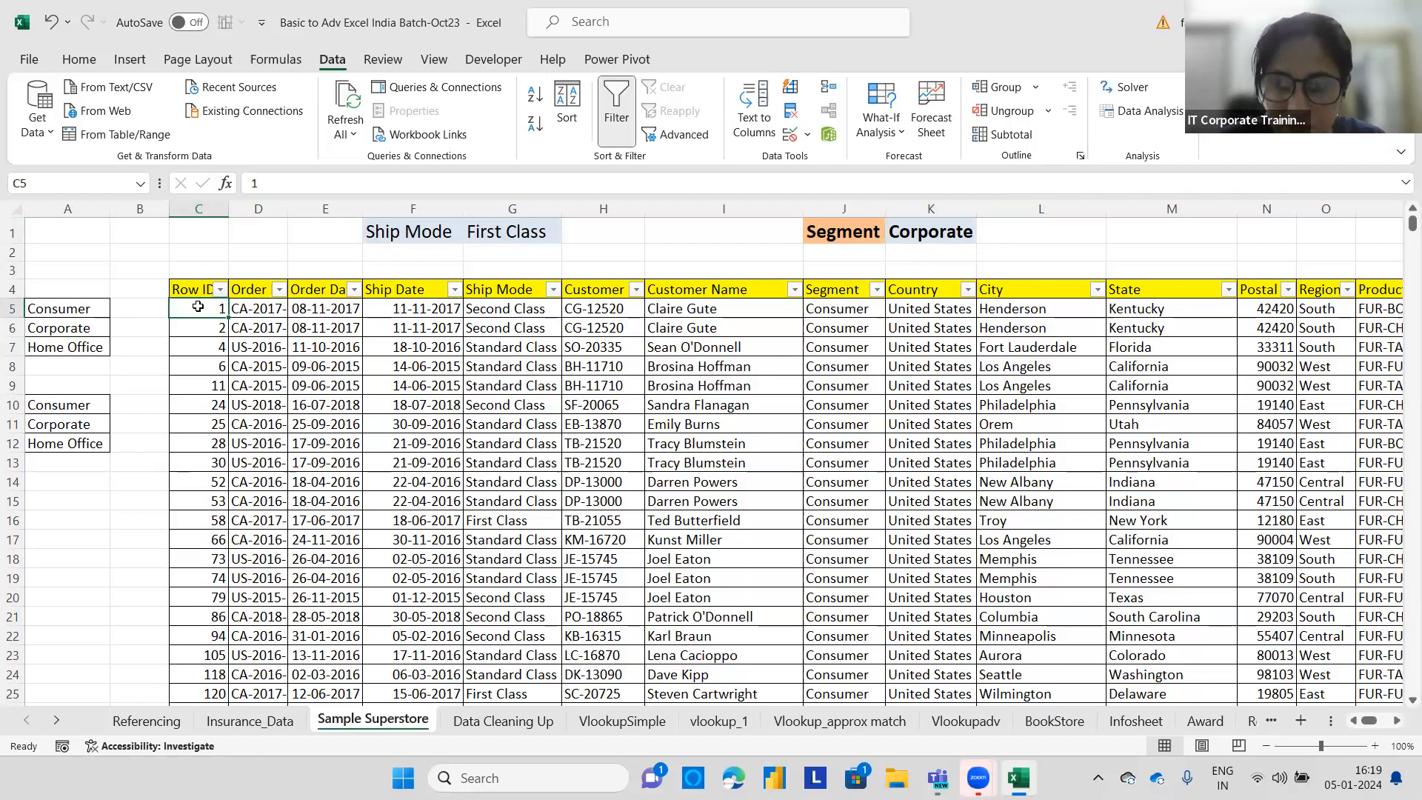
# Select the whole data table from C5 and start a new formula-based conditional formatting rule with formula =$J5=$K$1.
pyautogui.hotkey('ctrl', 'shift', 'Right')
pyautogui.hotkey('ctrl', 'shift', 'Down')
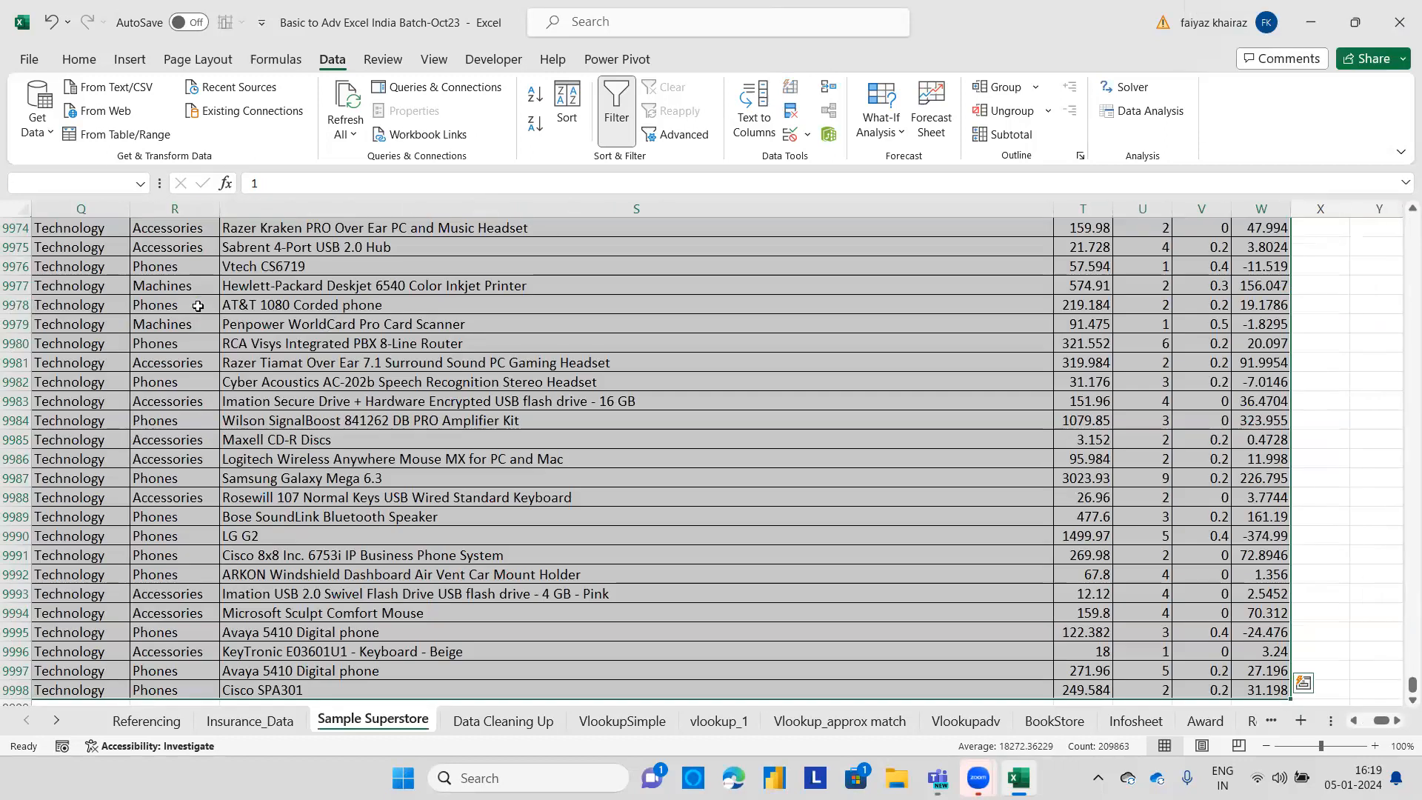
pyautogui.hotkey('ctrl', 'BackSpace')
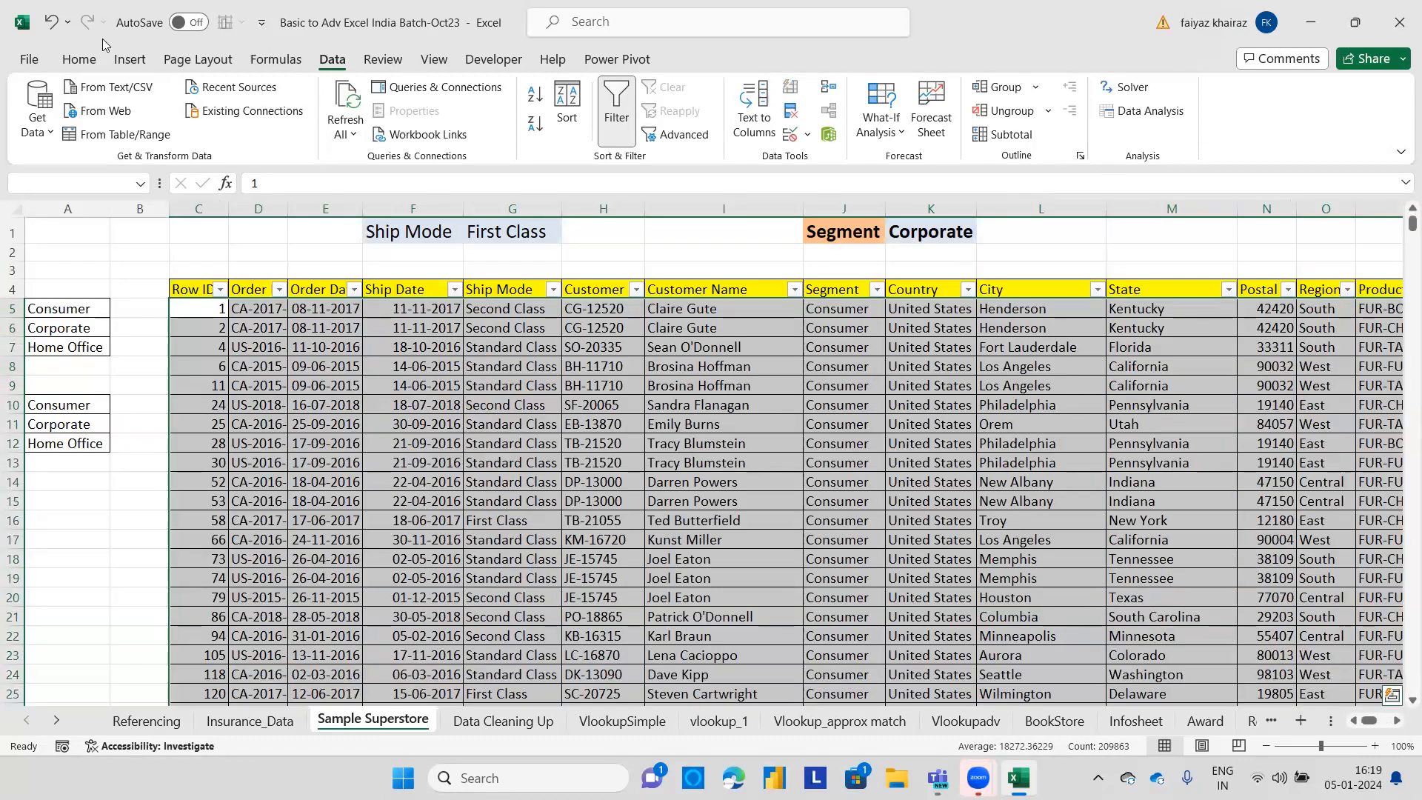
pyautogui.click(95, 59)
pyautogui.click(869, 133)
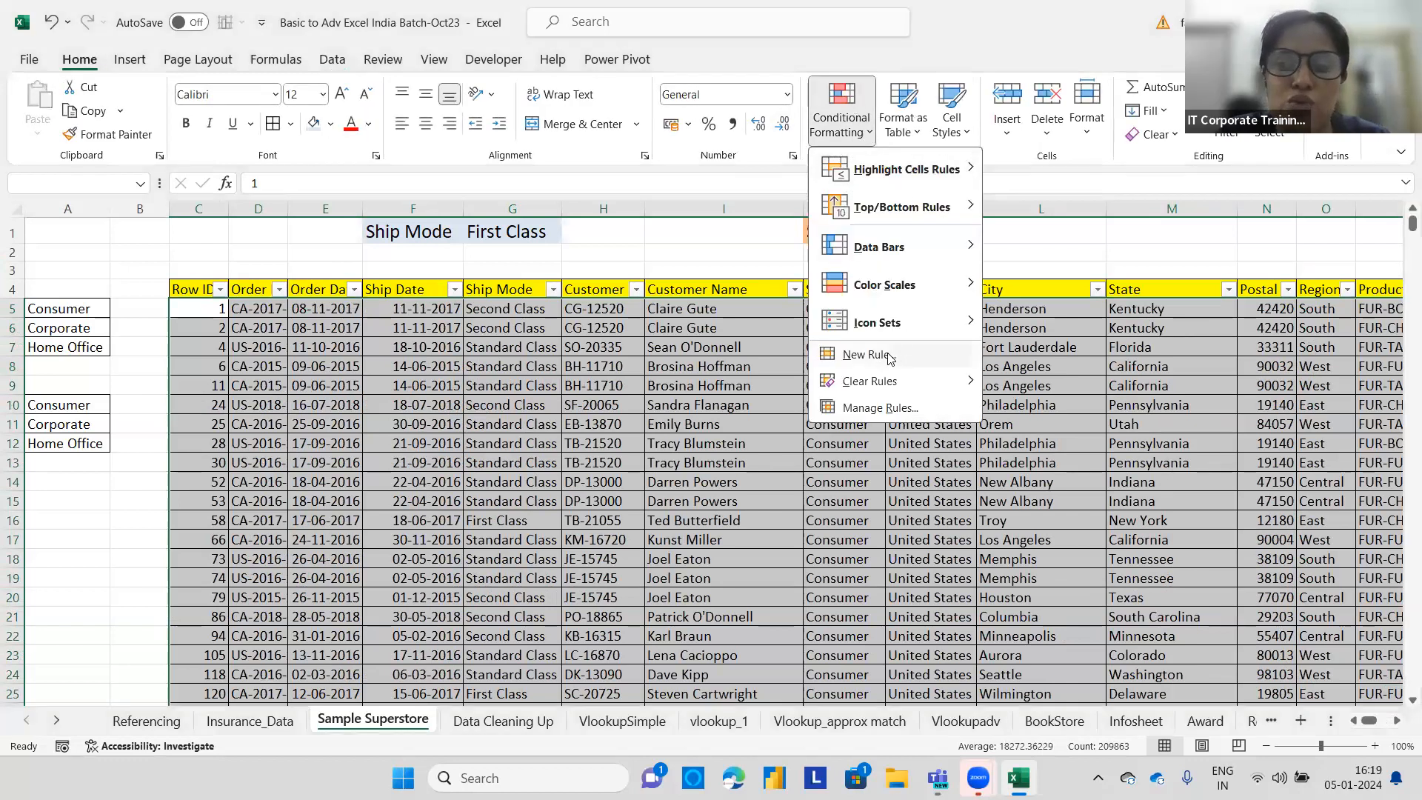
pyautogui.click(891, 359)
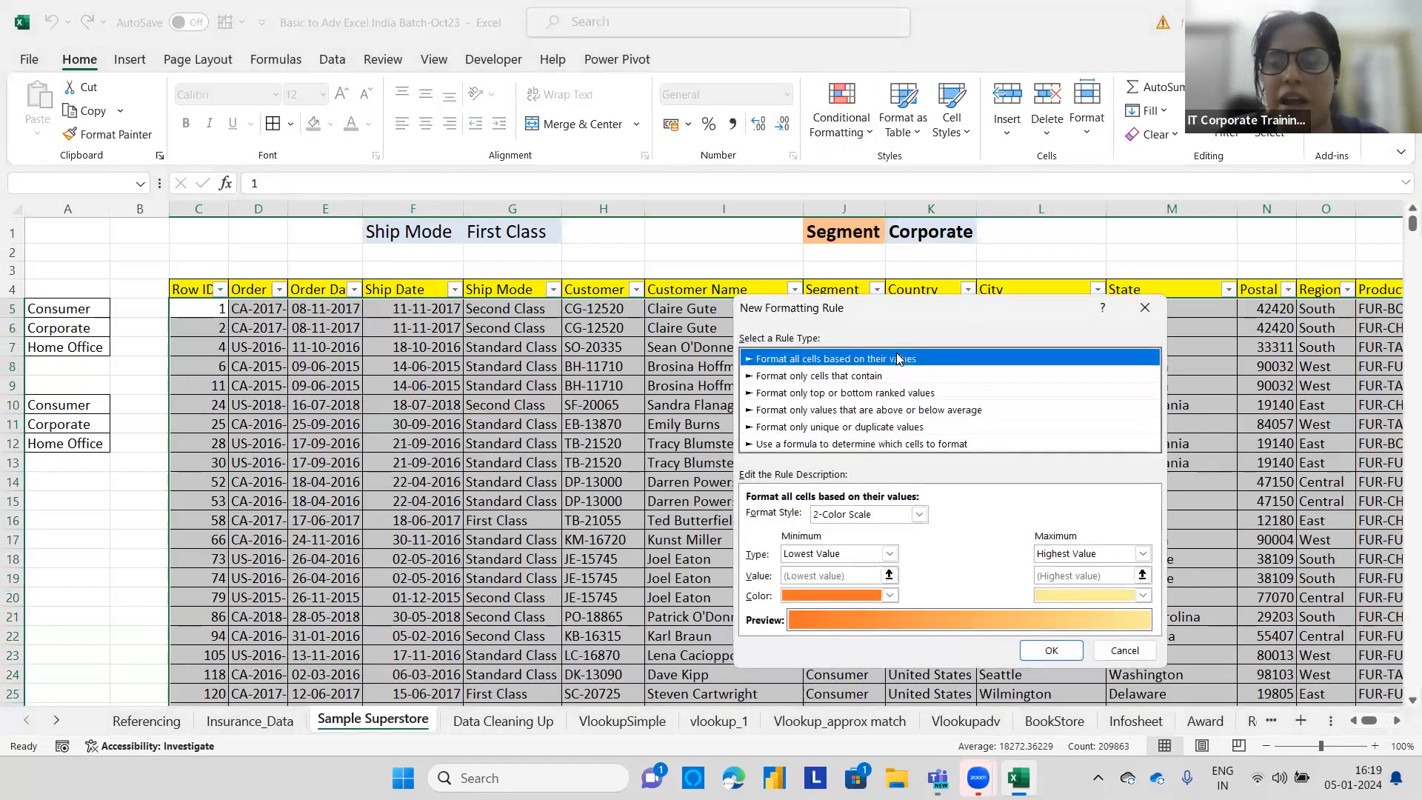
pyautogui.click(858, 443)
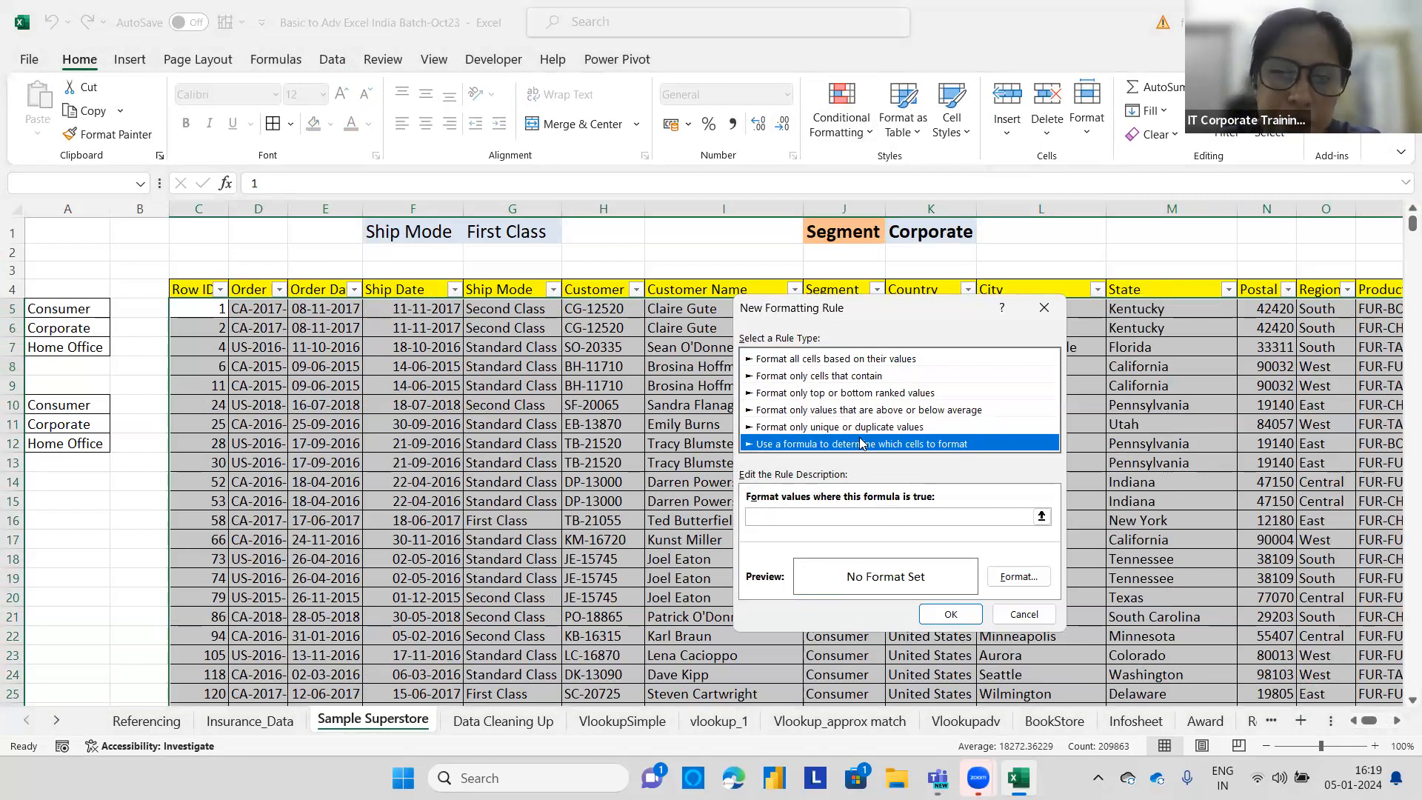
pyautogui.click(899, 516)
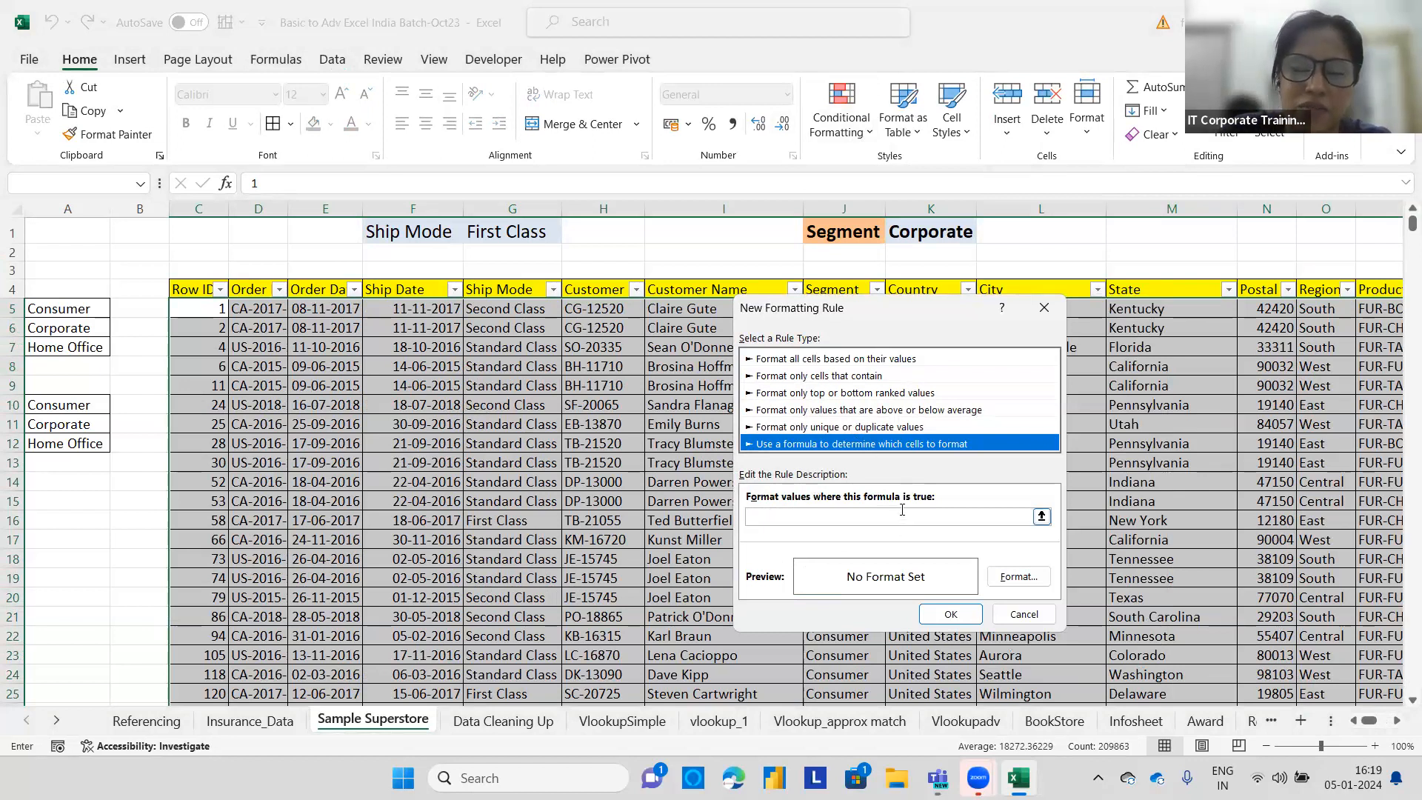
pyautogui.moveTo(924, 310); pyautogui.dragTo(450, 288)
pyautogui.click(833, 308)
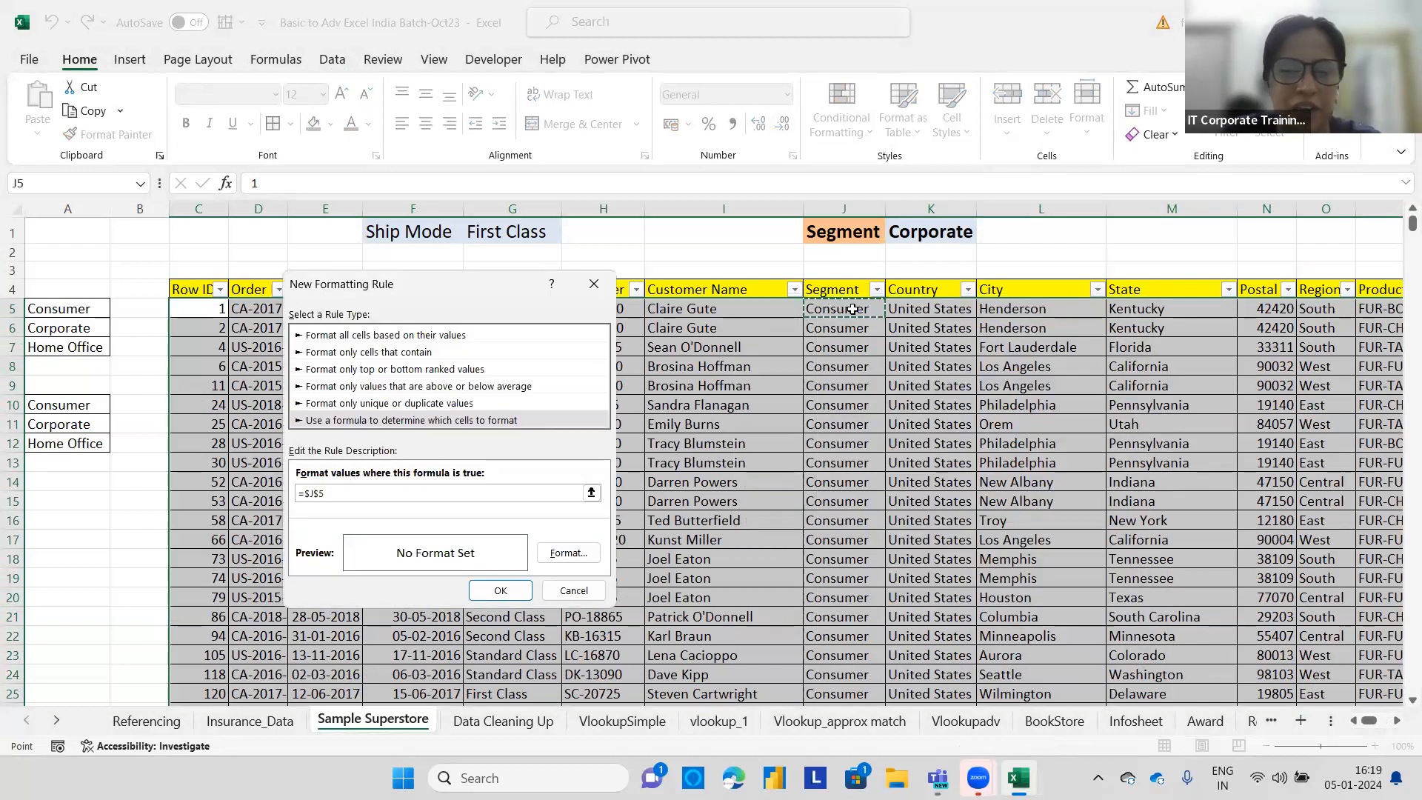
pyautogui.write('=')
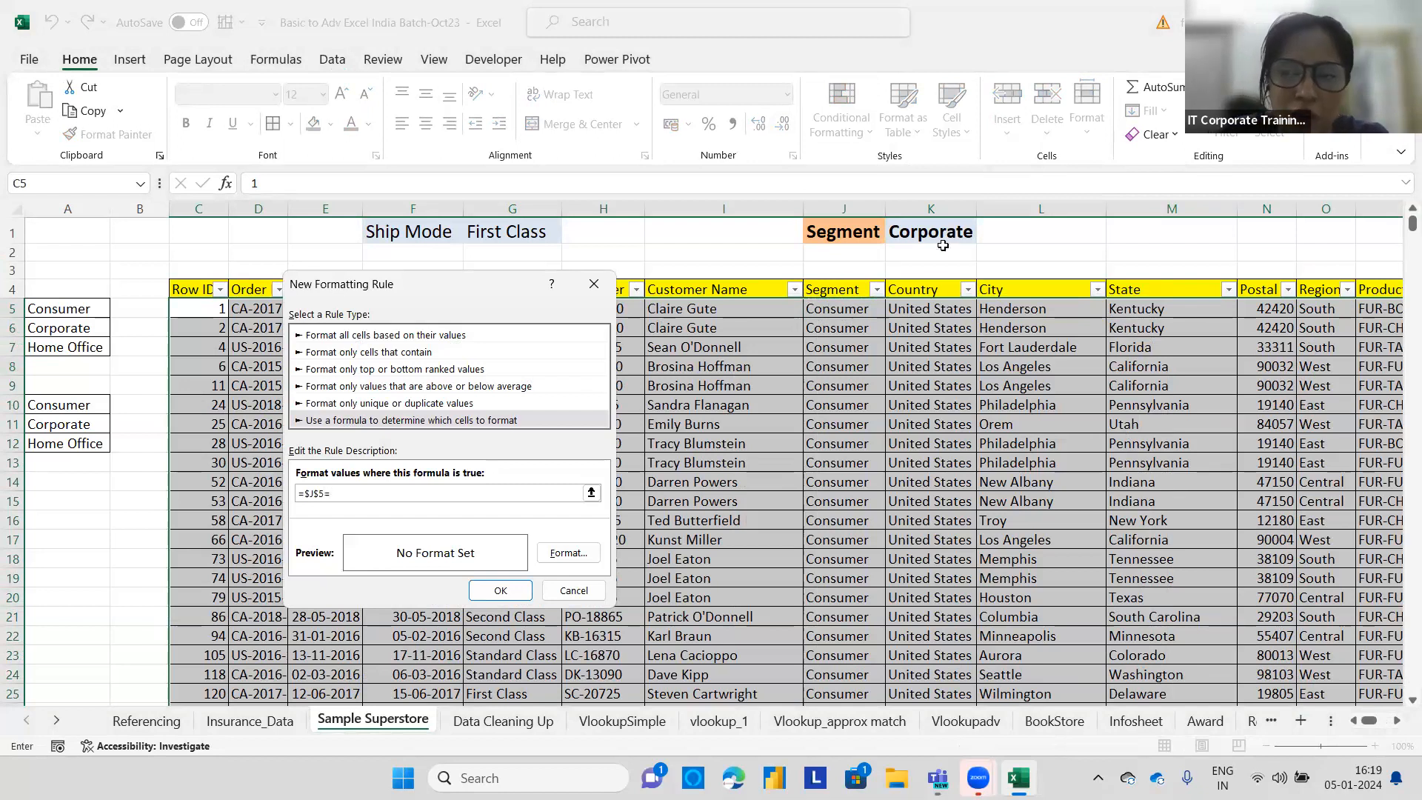
pyautogui.click(948, 232)
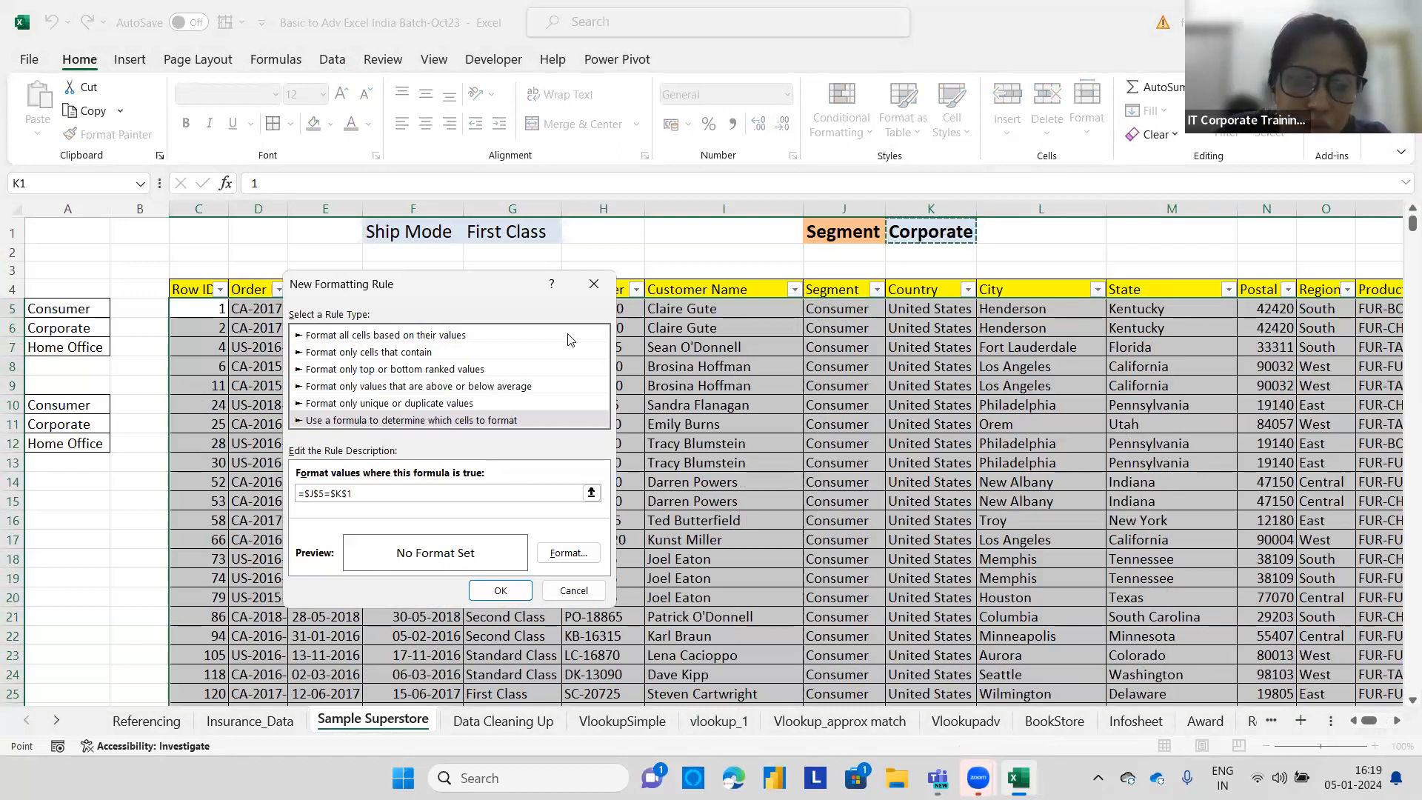
pyautogui.click(319, 491)
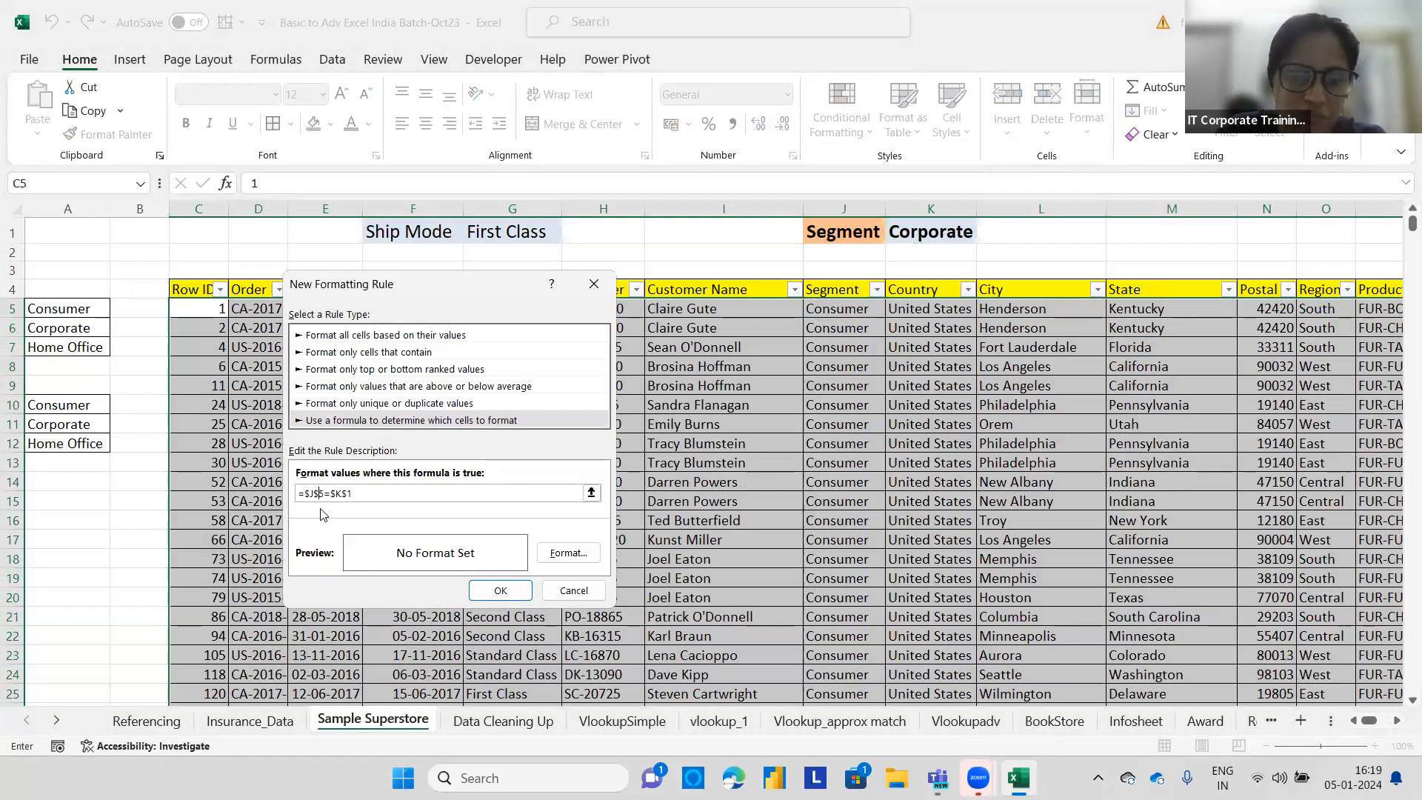
pyautogui.press('BackSpace')
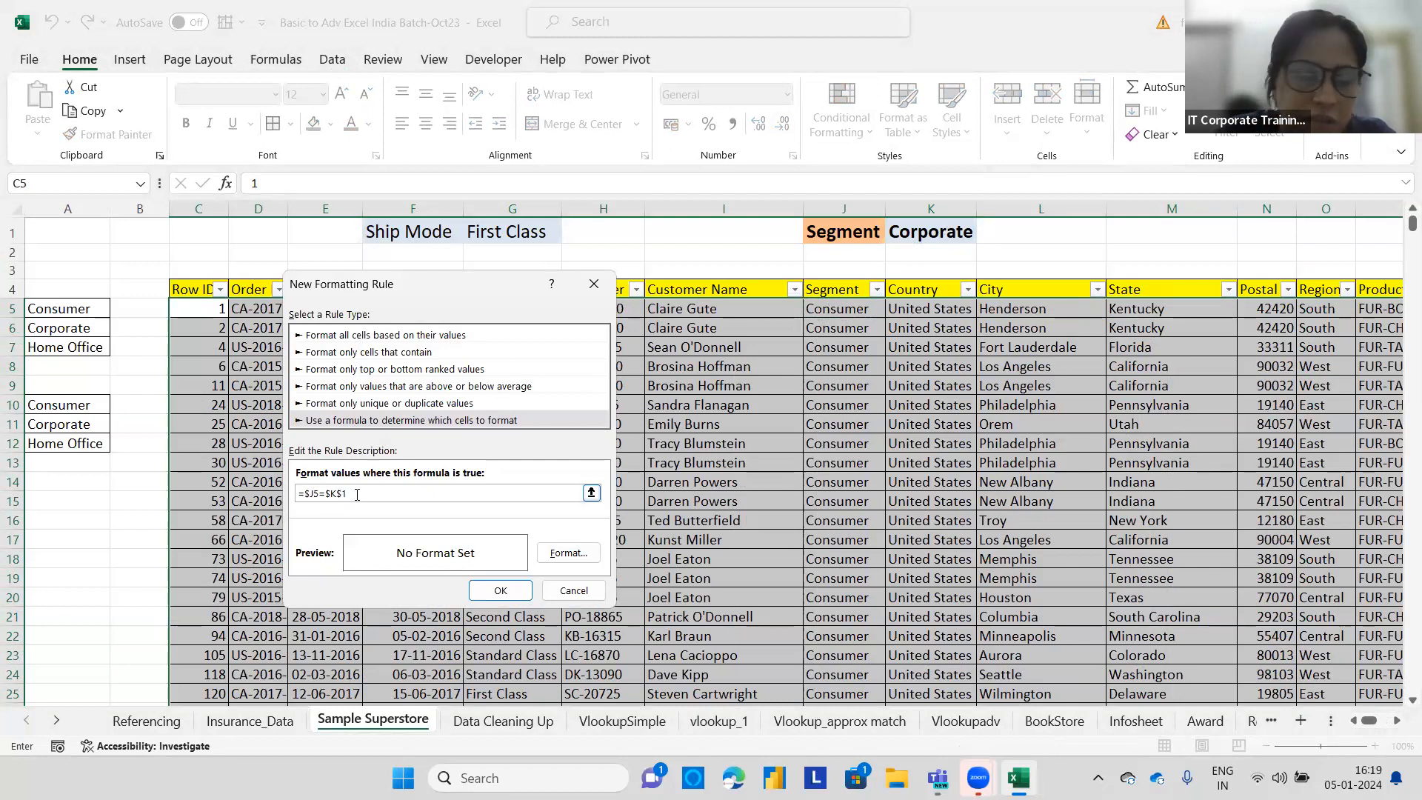
# Set the rule's format to a blue fill and apply the rule.
pyautogui.click(568, 552)
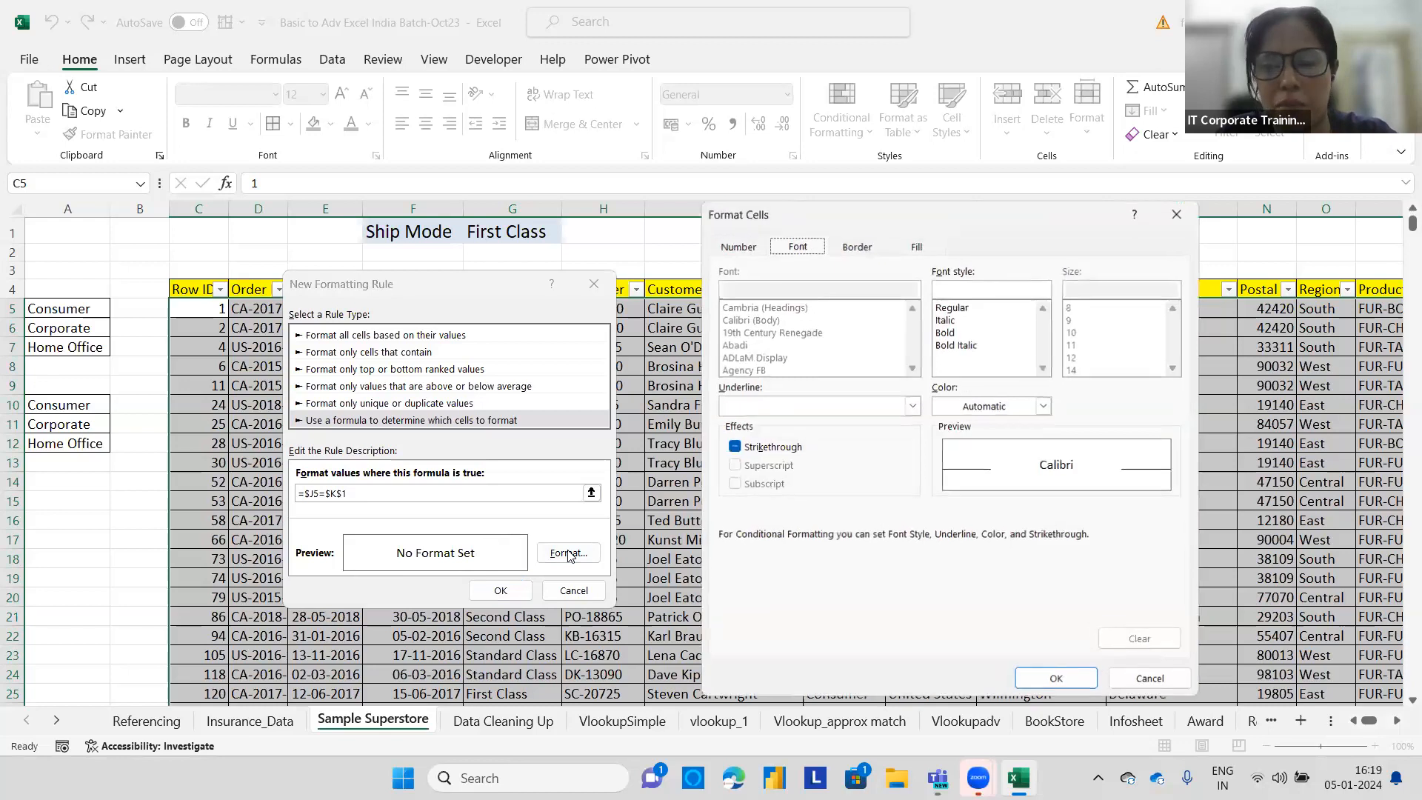
pyautogui.click(915, 248)
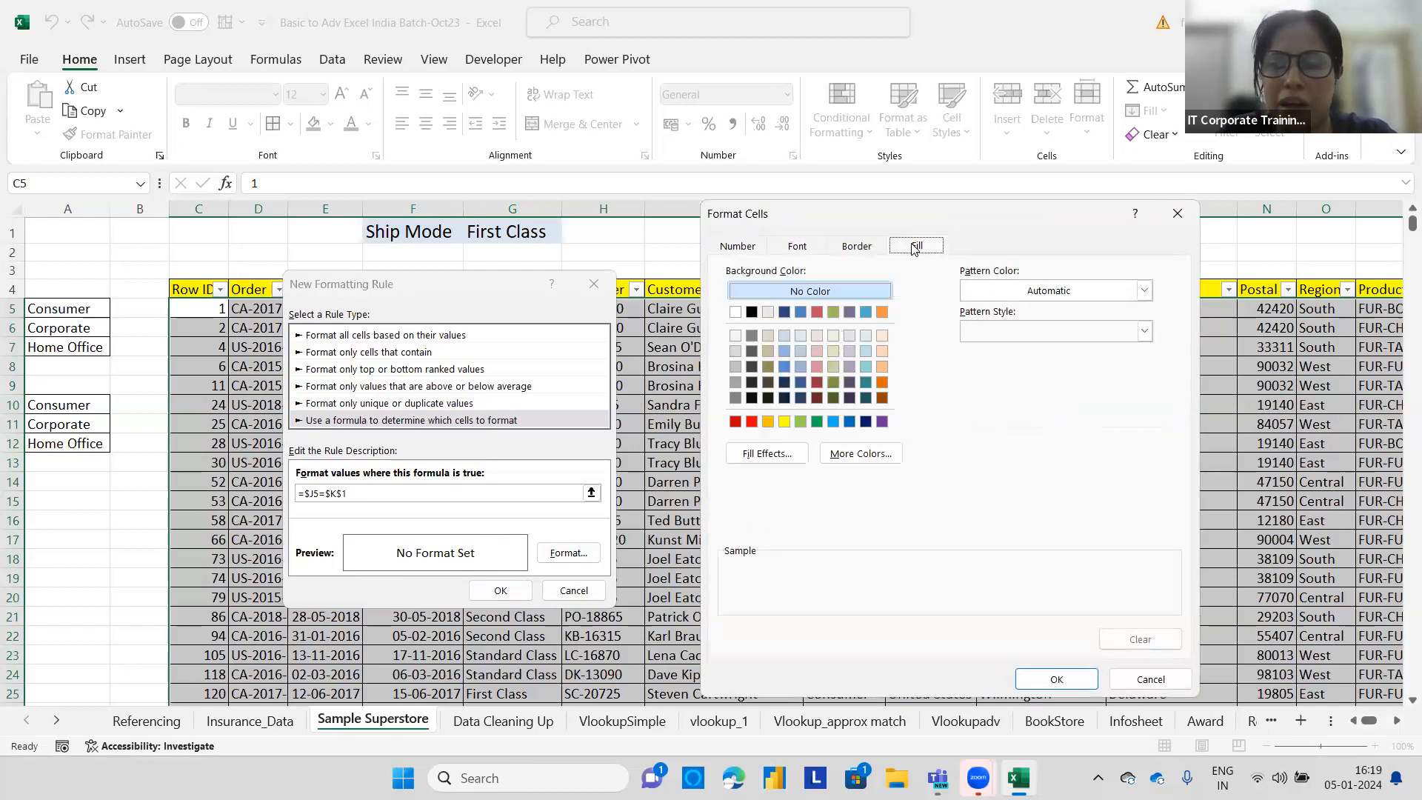
pyautogui.click(866, 312)
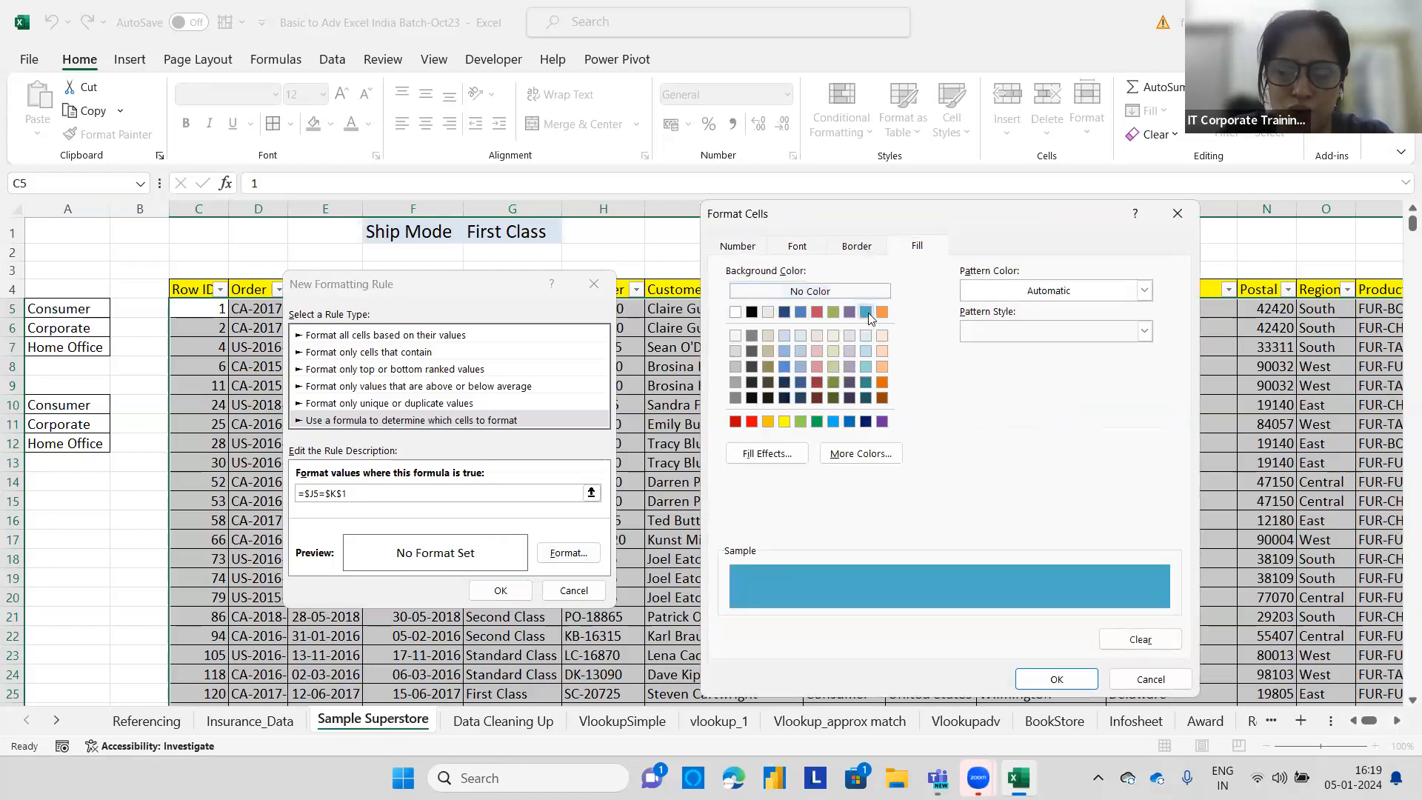
pyautogui.click(1033, 675)
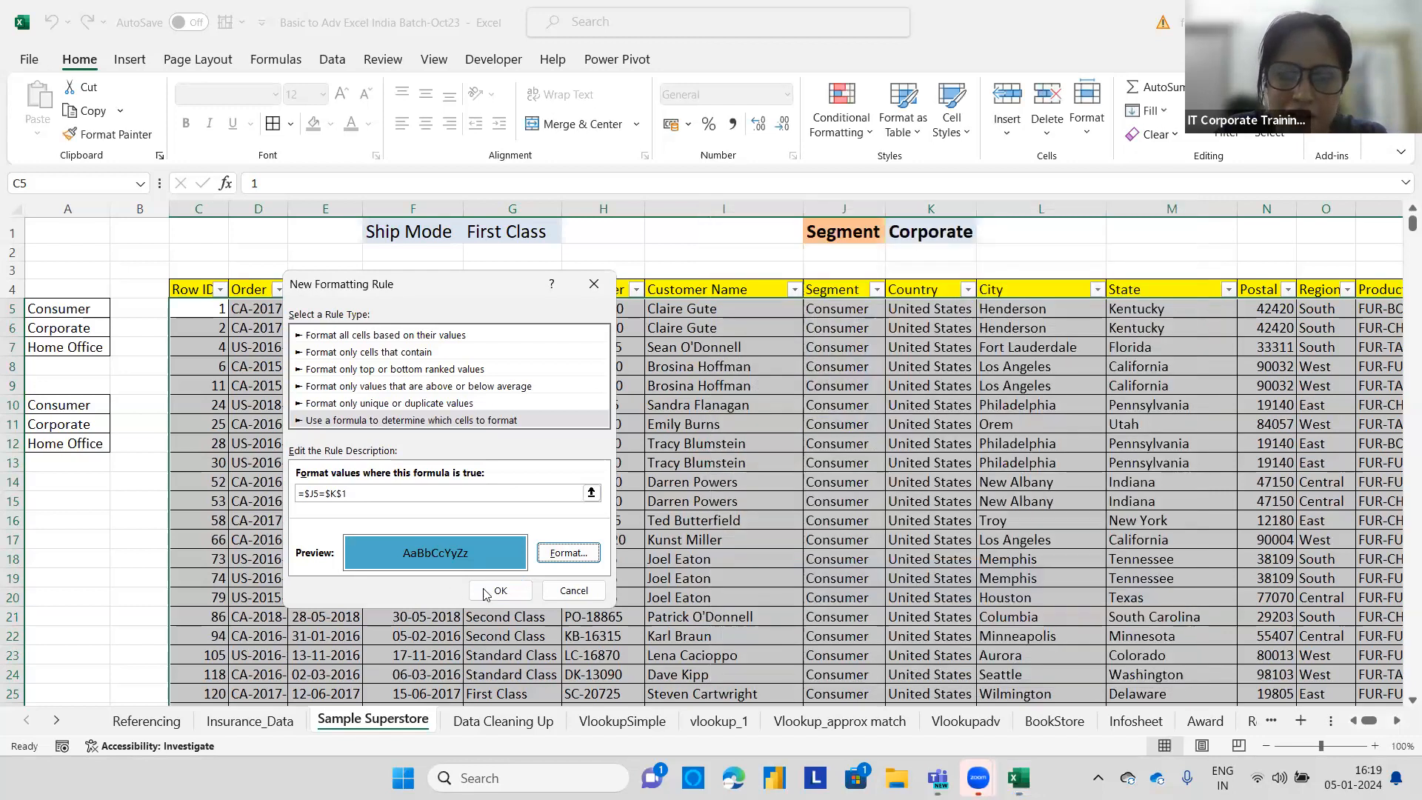
pyautogui.click(484, 589)
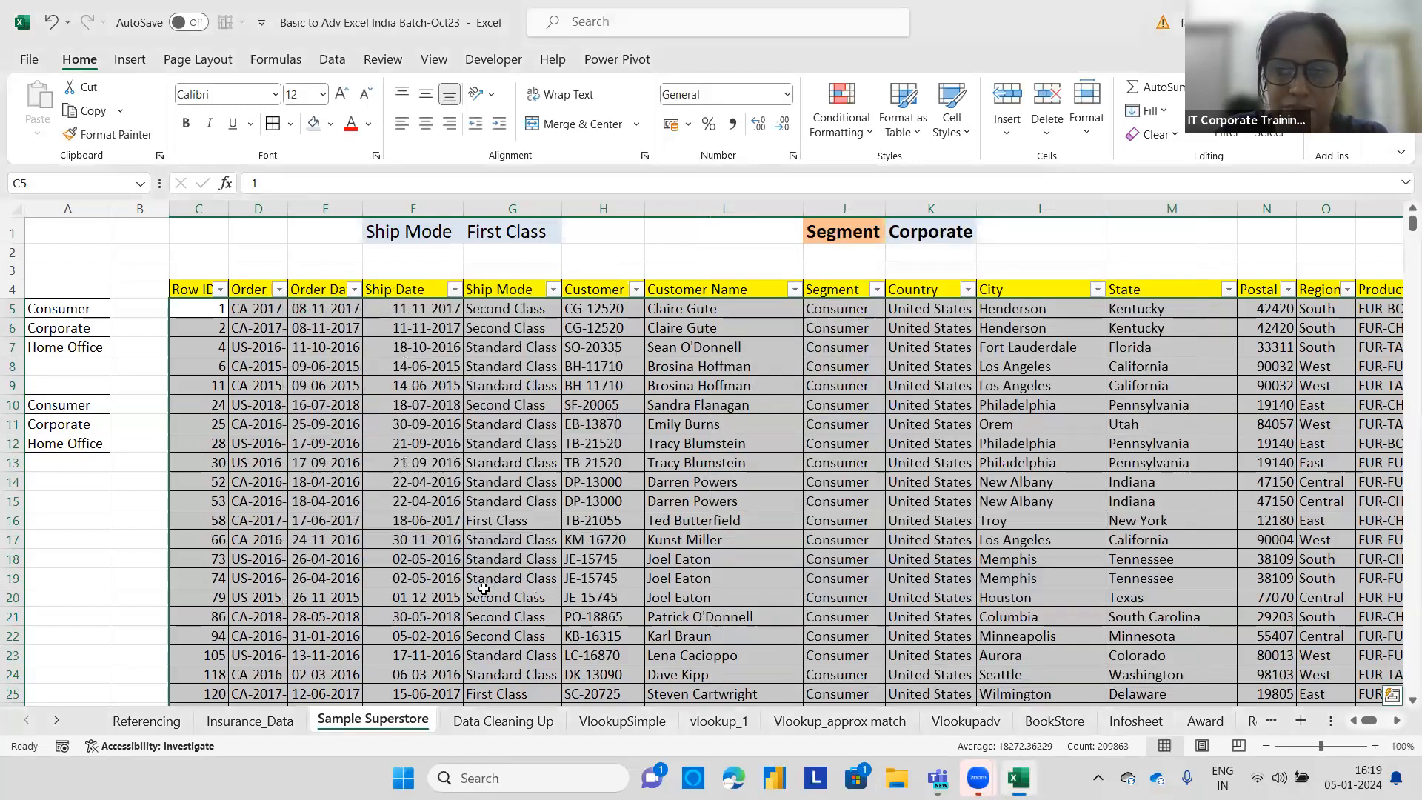
# Pick Consumer from the K1 segment dropdown.
pyautogui.click(848, 442)
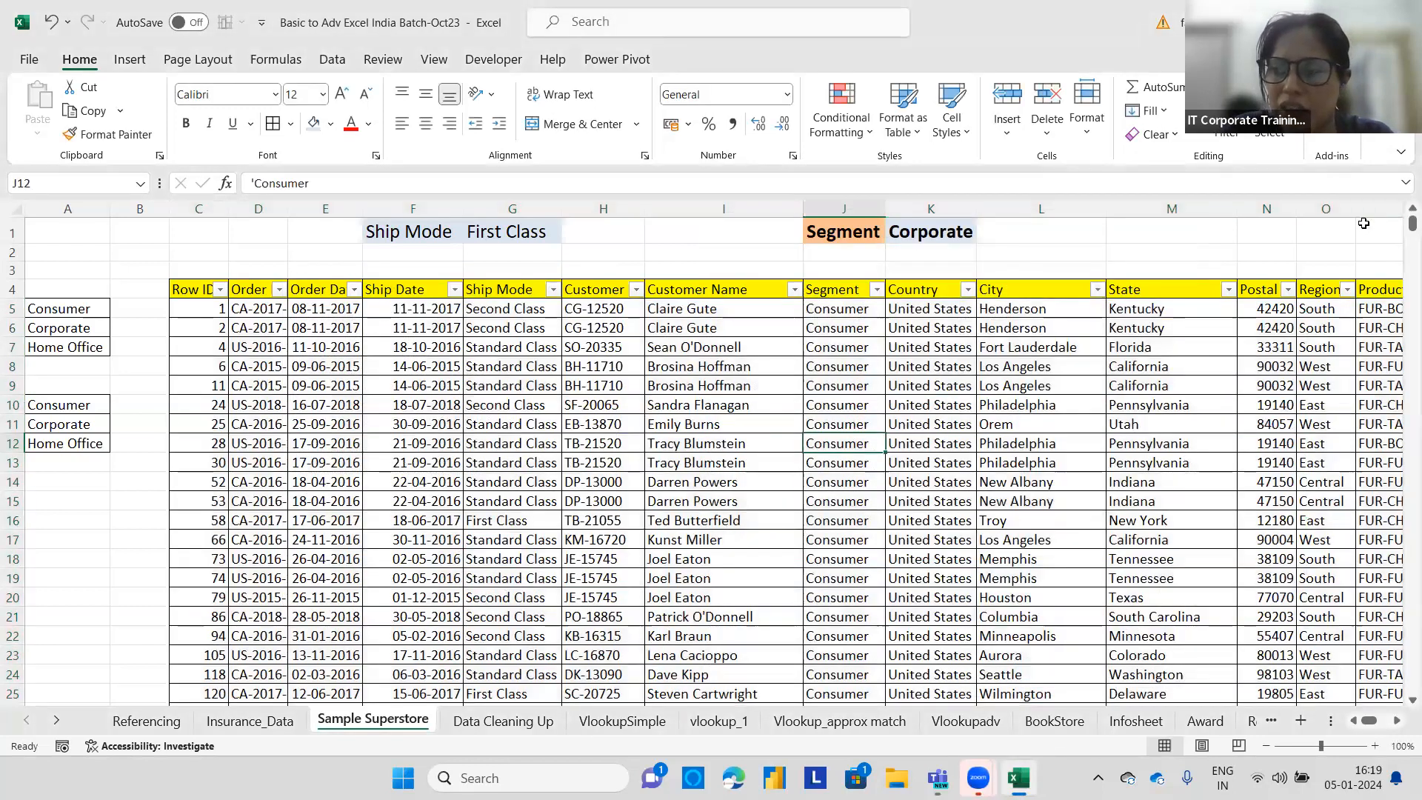
pyautogui.moveTo(1401, 228); pyautogui.dragTo(987, 235)
pyautogui.click(931, 233)
pyautogui.click(984, 234)
pyautogui.click(939, 255)
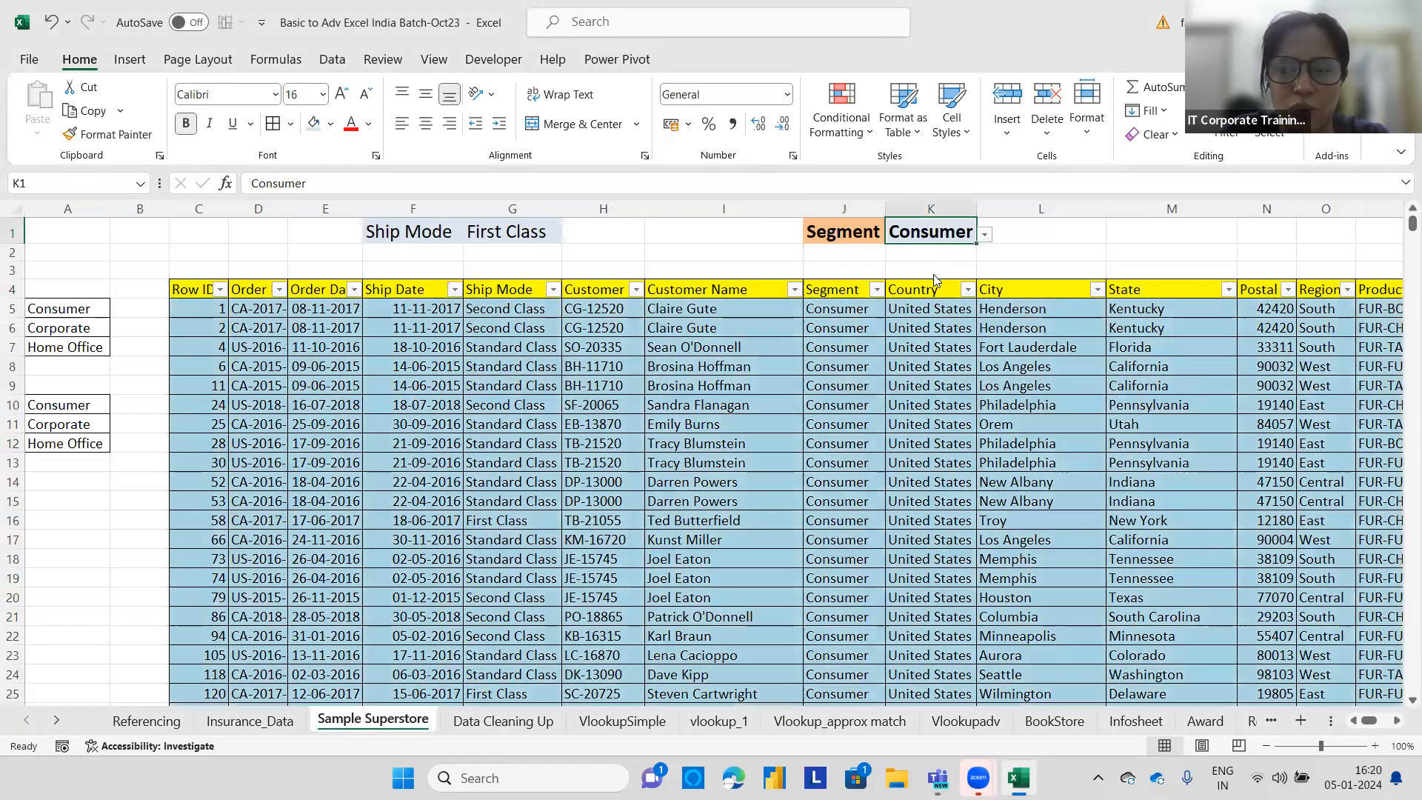
# Pick Home Office from the K1 segment dropdown.
pyautogui.click(985, 234)
pyautogui.click(935, 277)
pyautogui.moveTo(1411, 226)
pyautogui.mouseDown()
pyautogui.moveTo(1402, 681)
pyautogui.moveTo(1401, 214)
pyautogui.mouseUp()
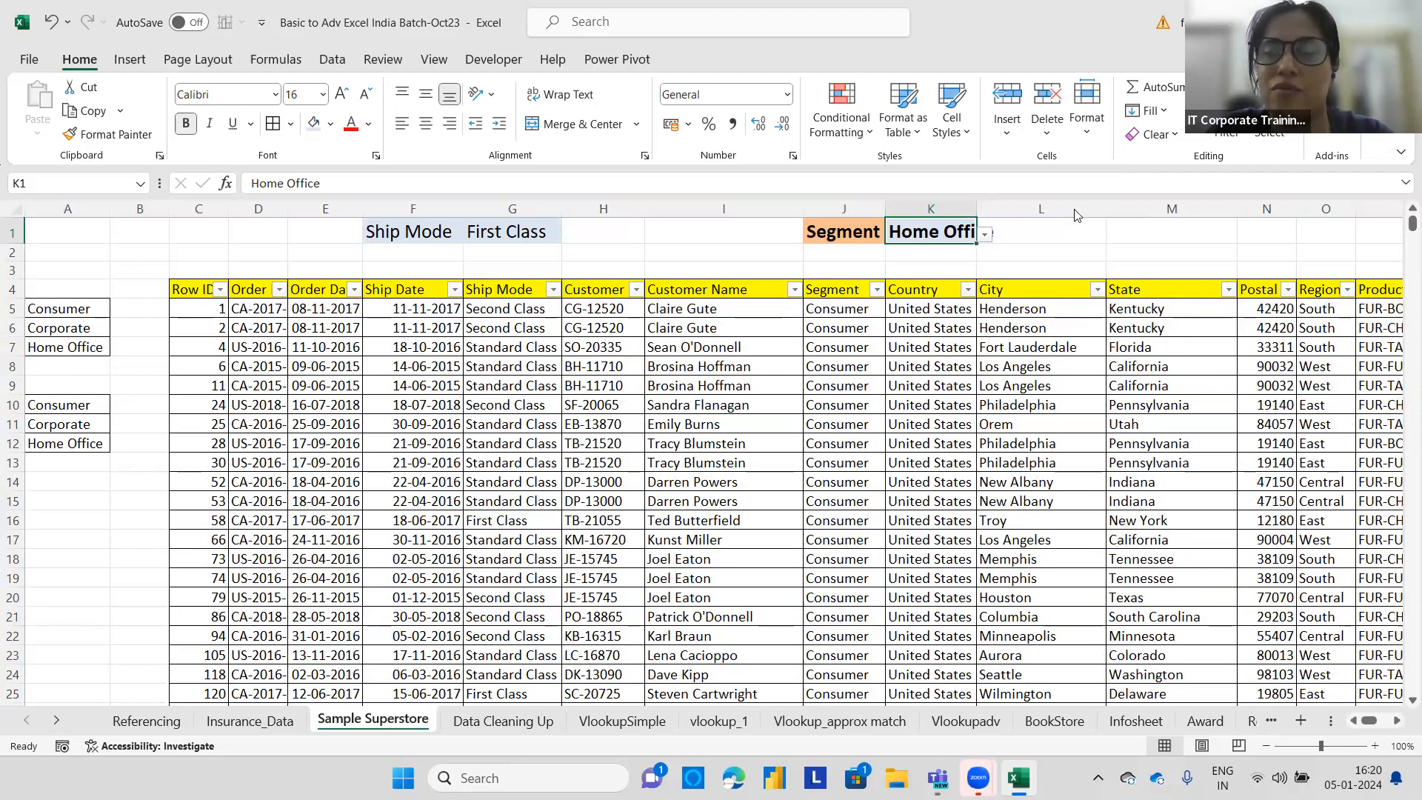
pyautogui.click(847, 129)
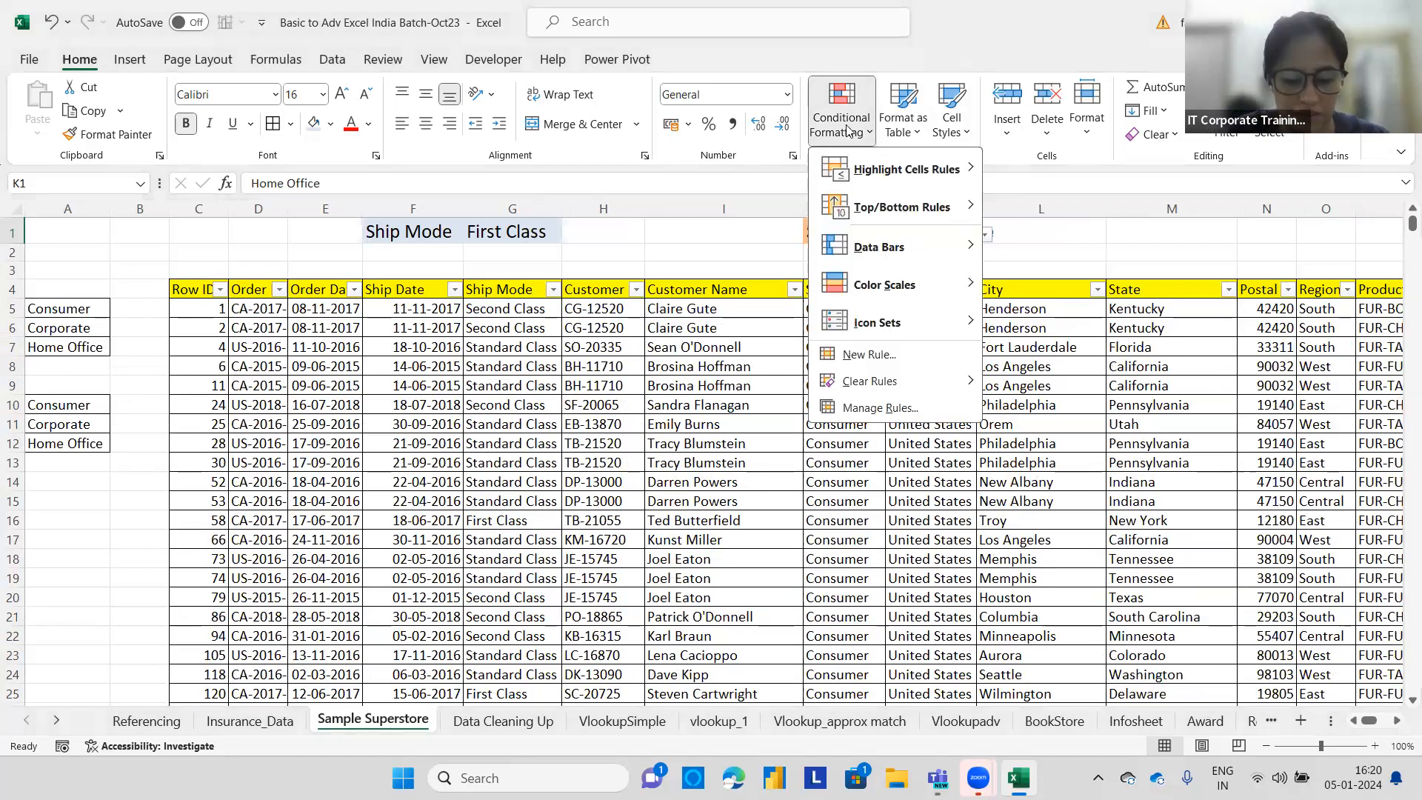
pyautogui.hotkey('ctrl', '2')
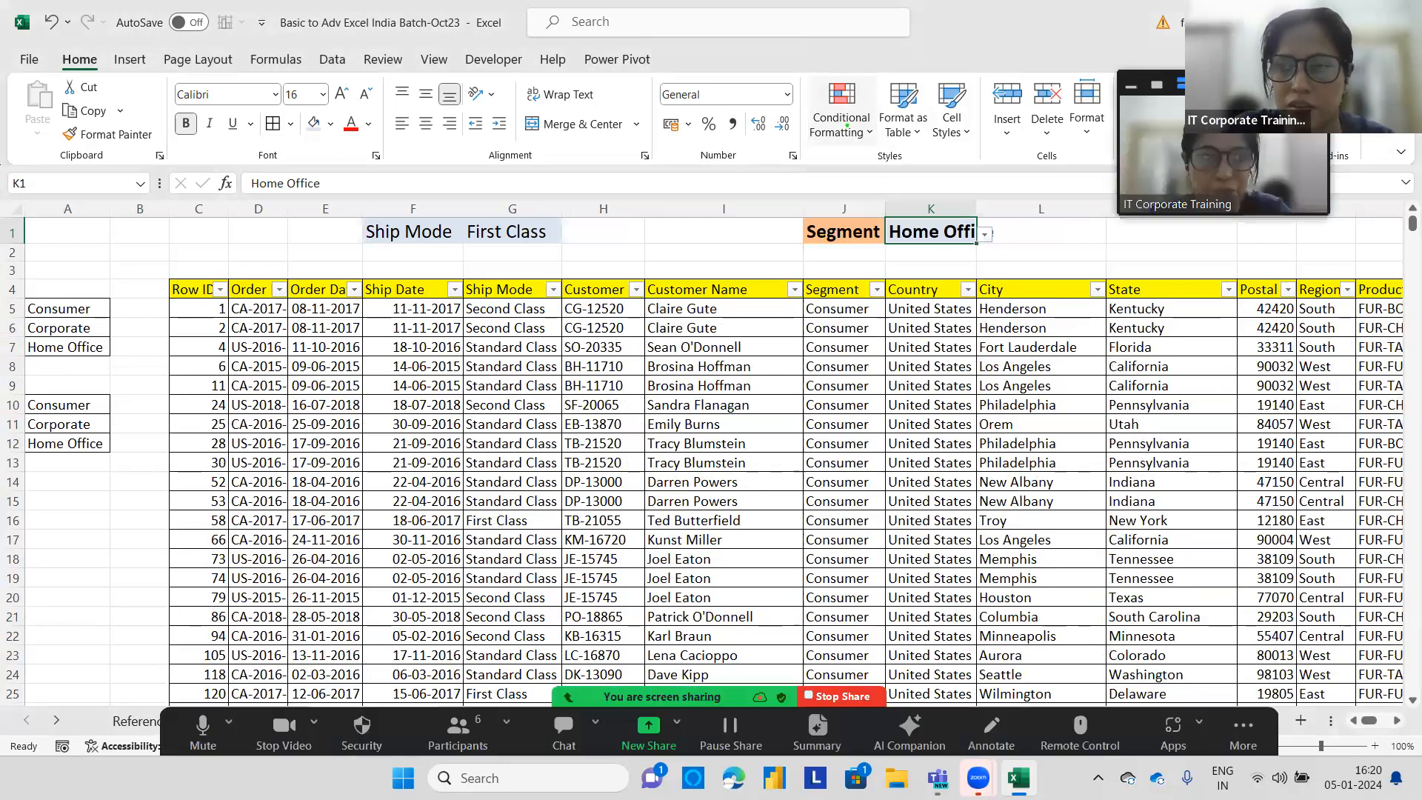
pyautogui.click(847, 127)
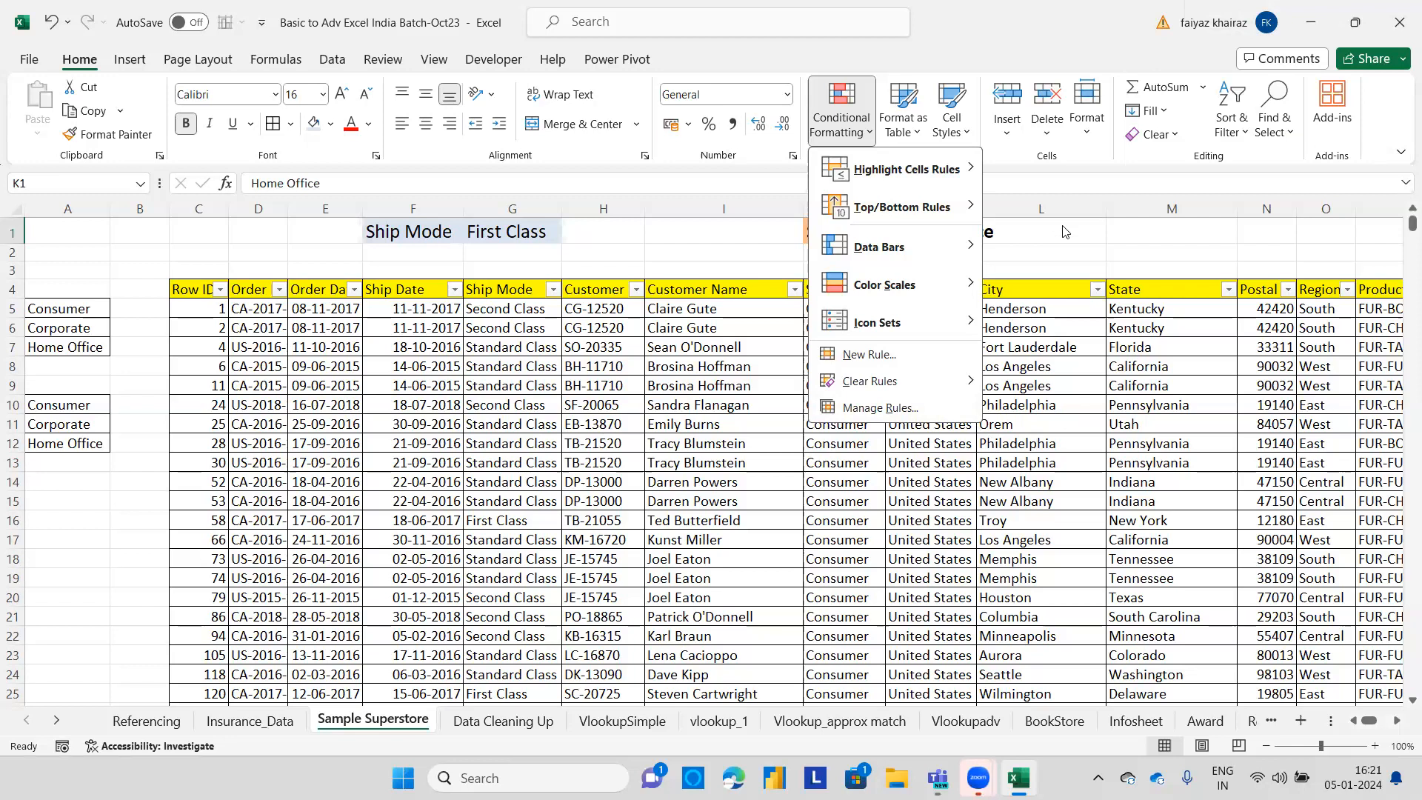
pyautogui.click(1040, 237)
pyautogui.moveTo(1370, 721); pyautogui.dragTo(1383, 720)
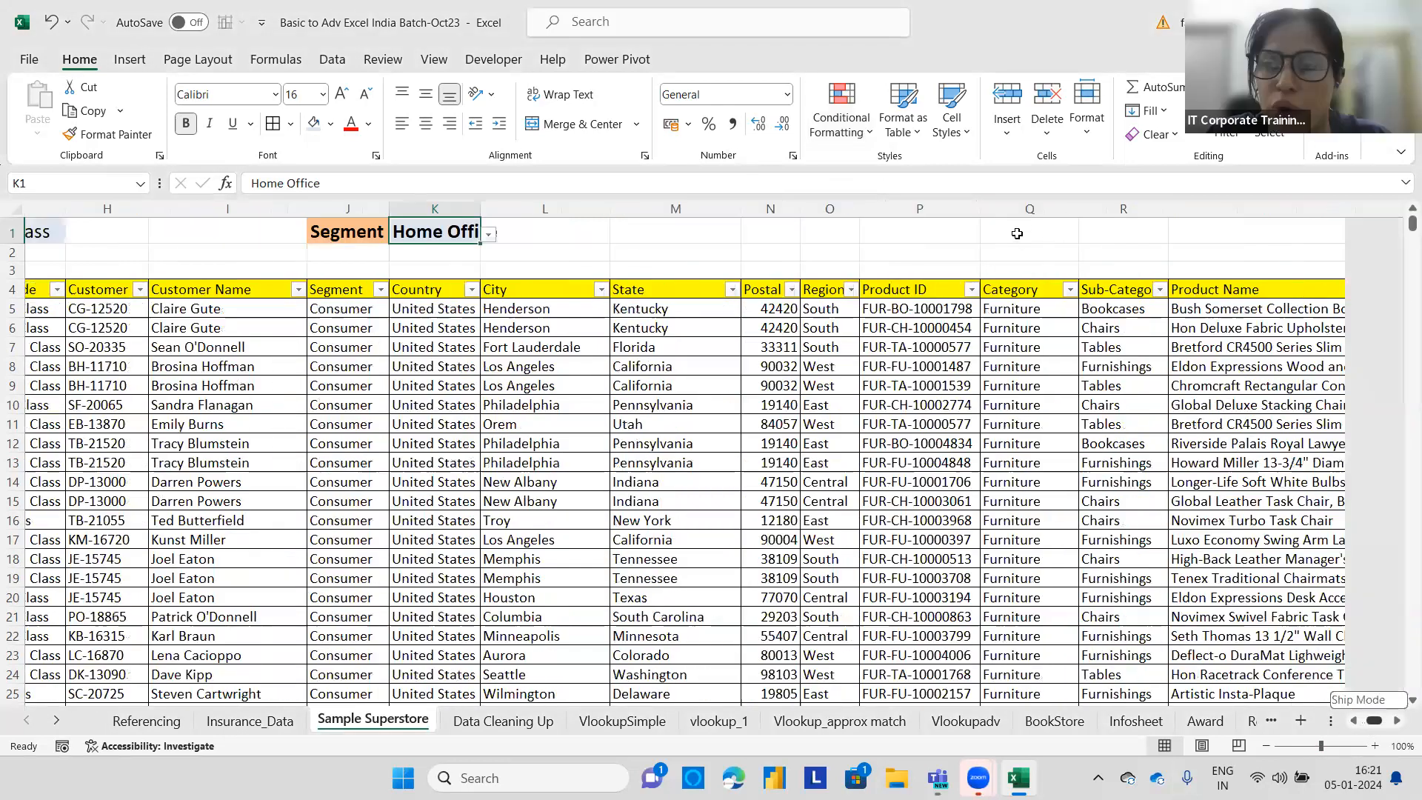
# Enter the label Sales>1000 in cell T1.
pyautogui.click(1064, 232)
pyautogui.write('Sales>')
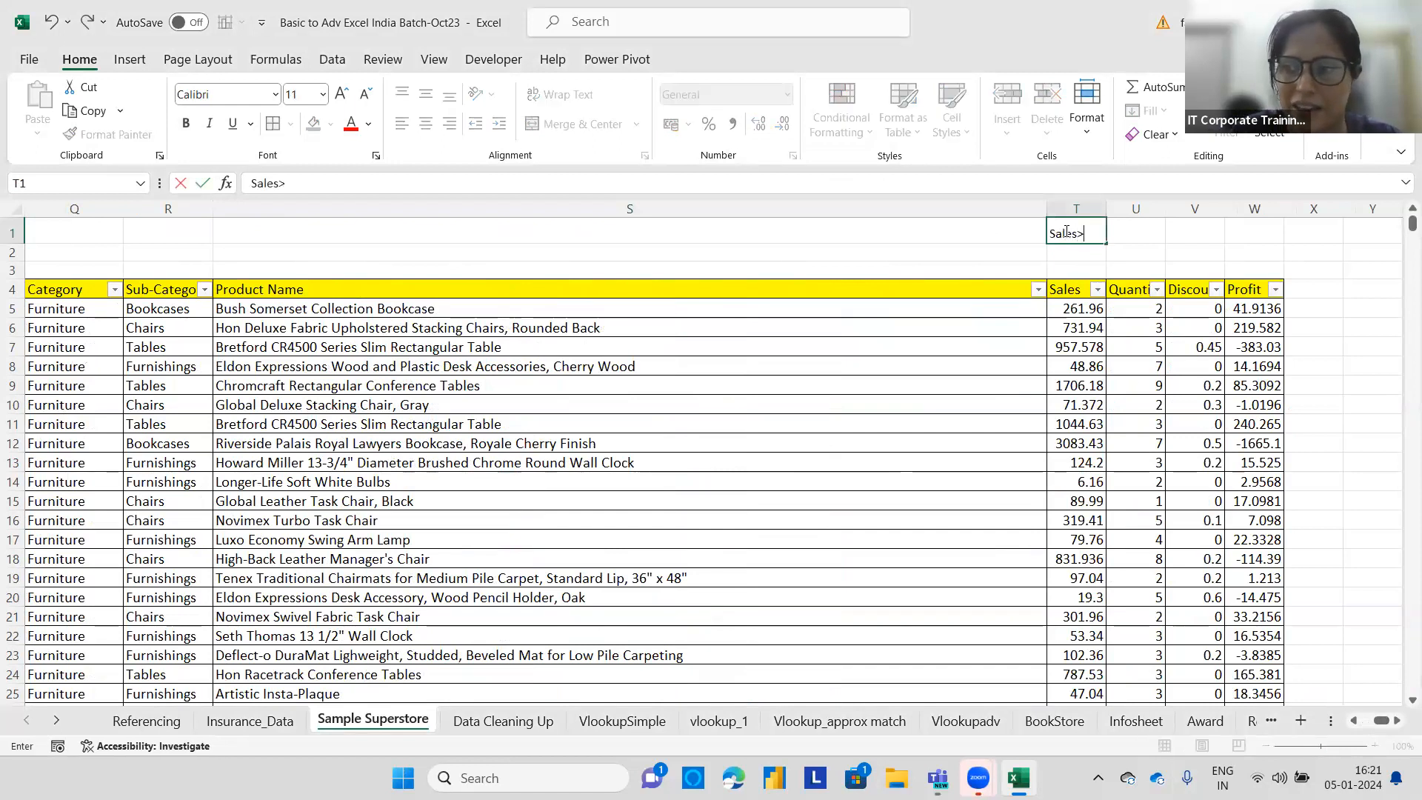
pyautogui.write('1000')
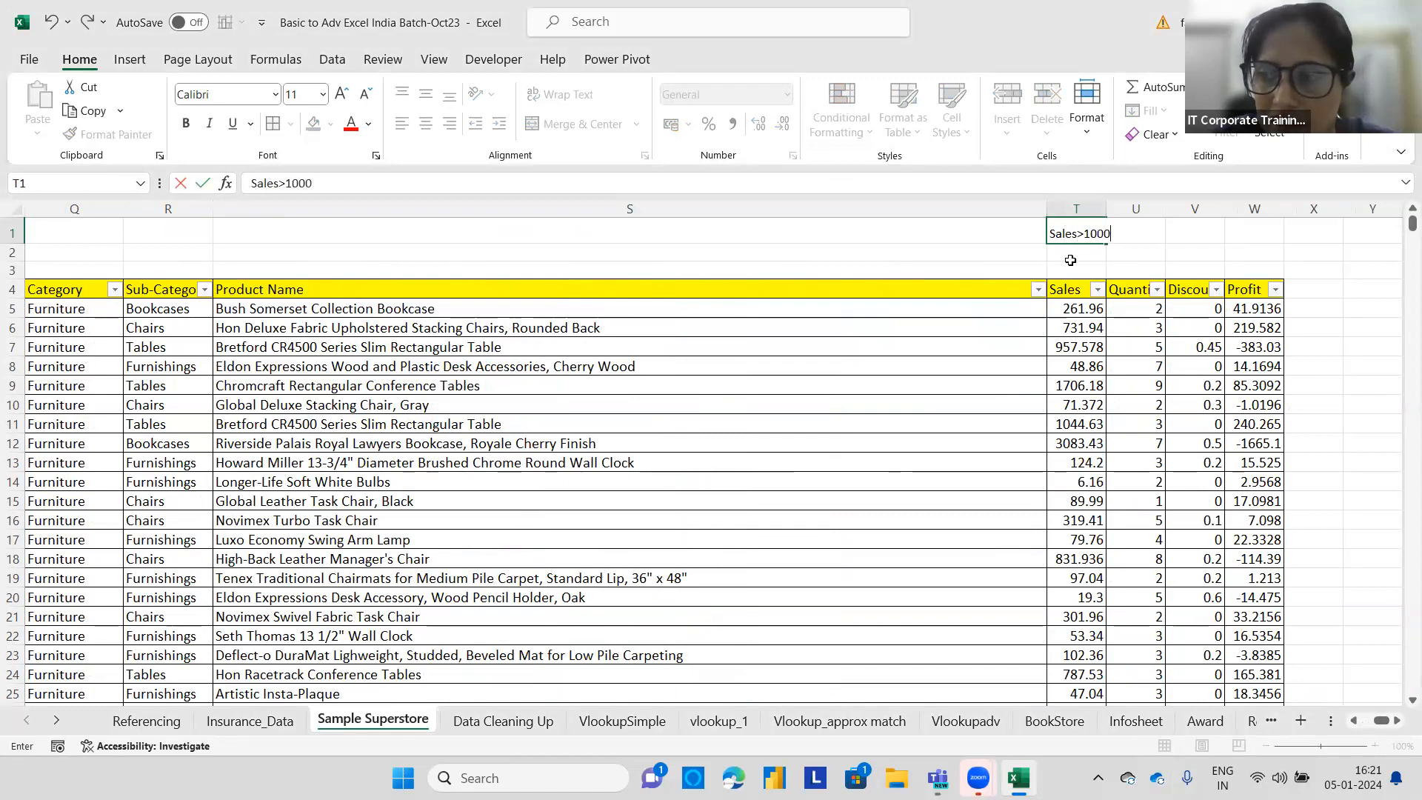
pyautogui.click(1071, 260)
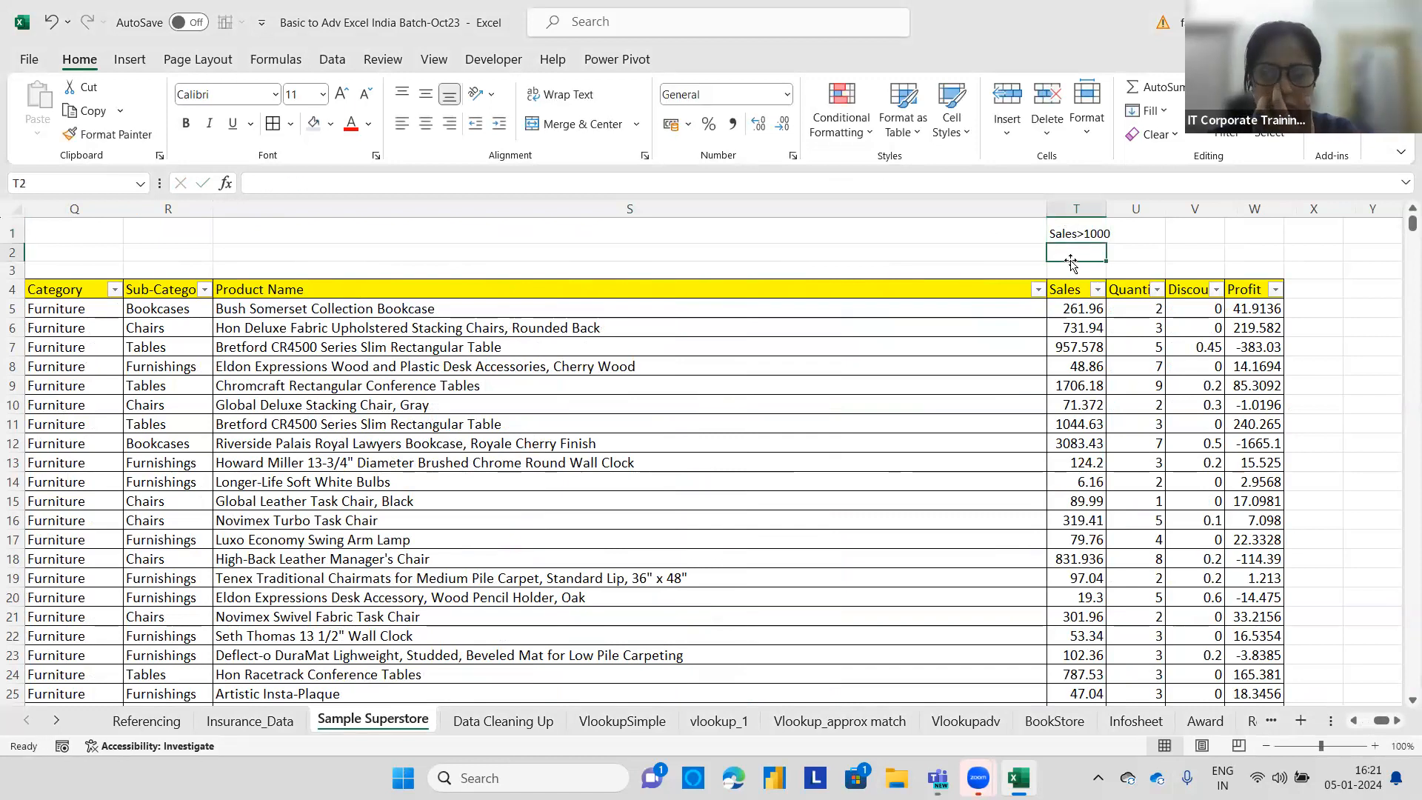
# Try to clear conditional formatting rules from the selected cells.
pyautogui.click(1079, 308)
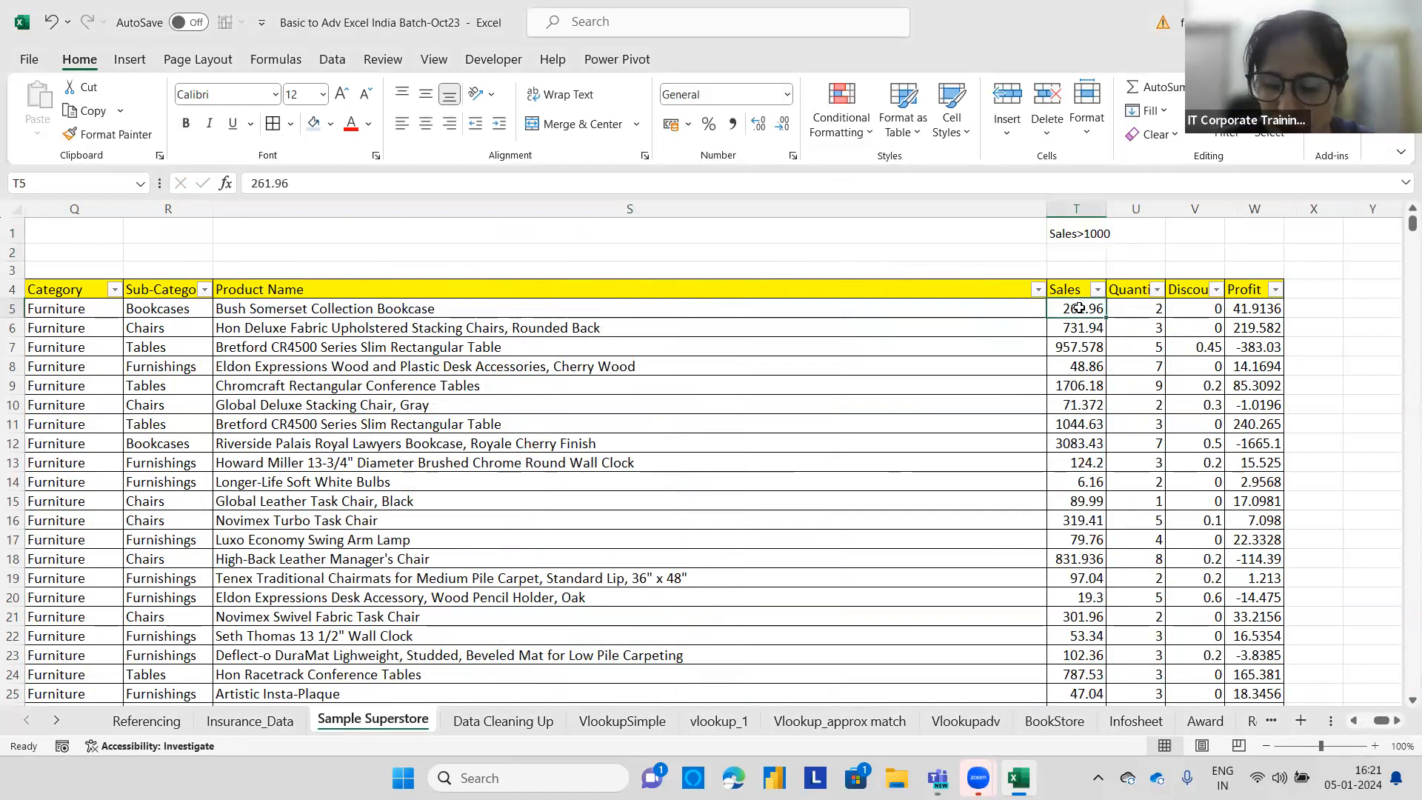
pyautogui.hotkey('ctrl', 'shift', 'Down')
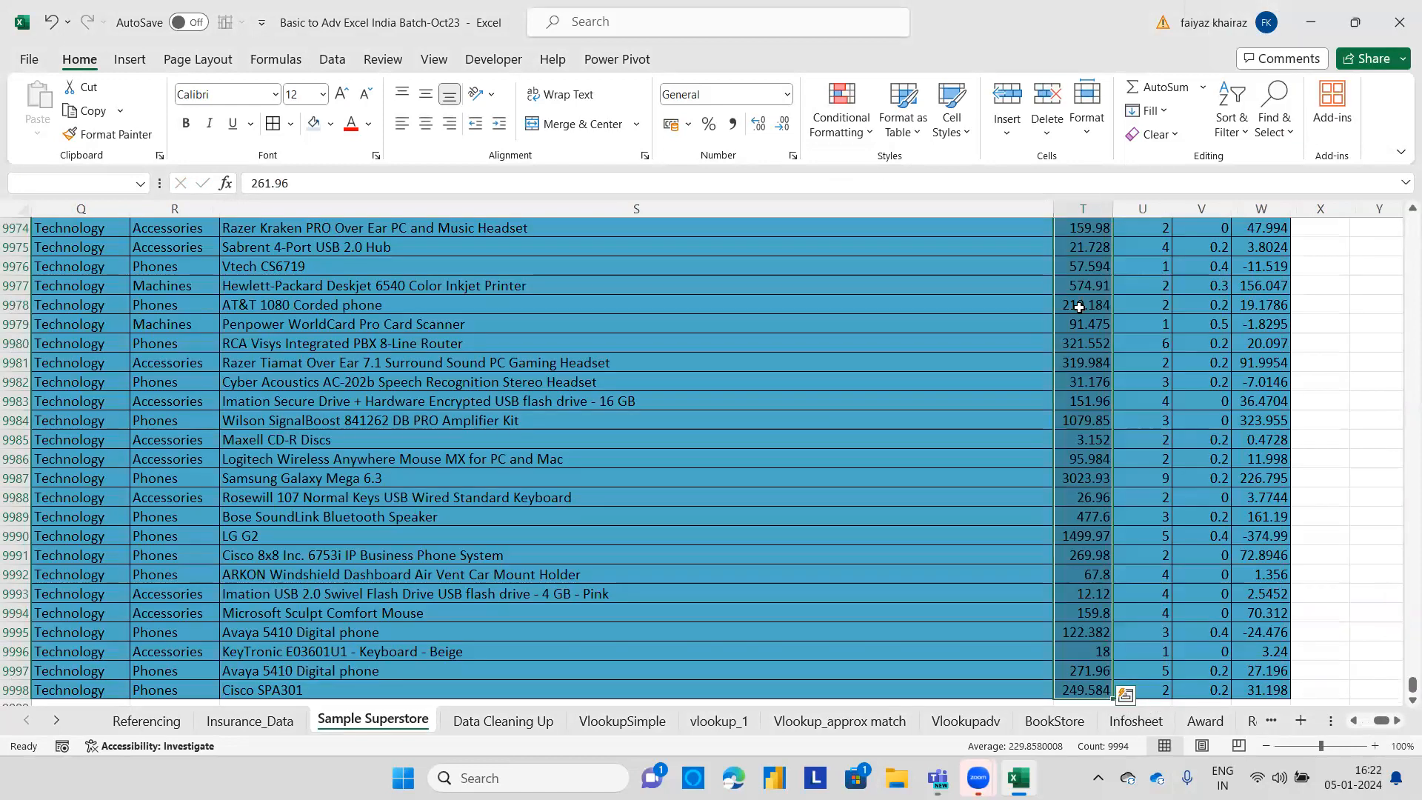
pyautogui.scroll(8, 1400, 666)
pyautogui.moveTo(1402, 683); pyautogui.dragTo(111, 62)
pyautogui.click(445, 367)
pyautogui.click(868, 135)
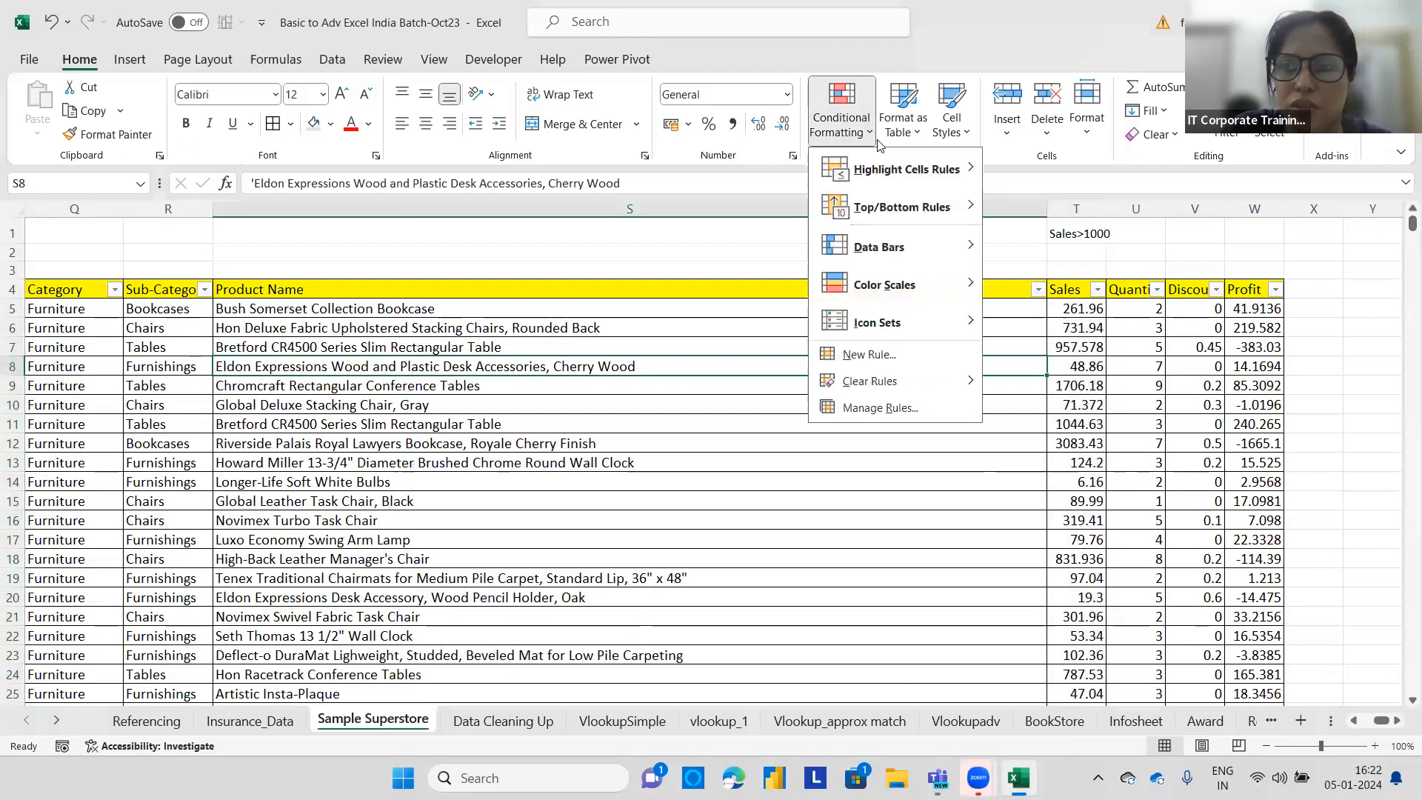
pyautogui.moveTo(911, 381)
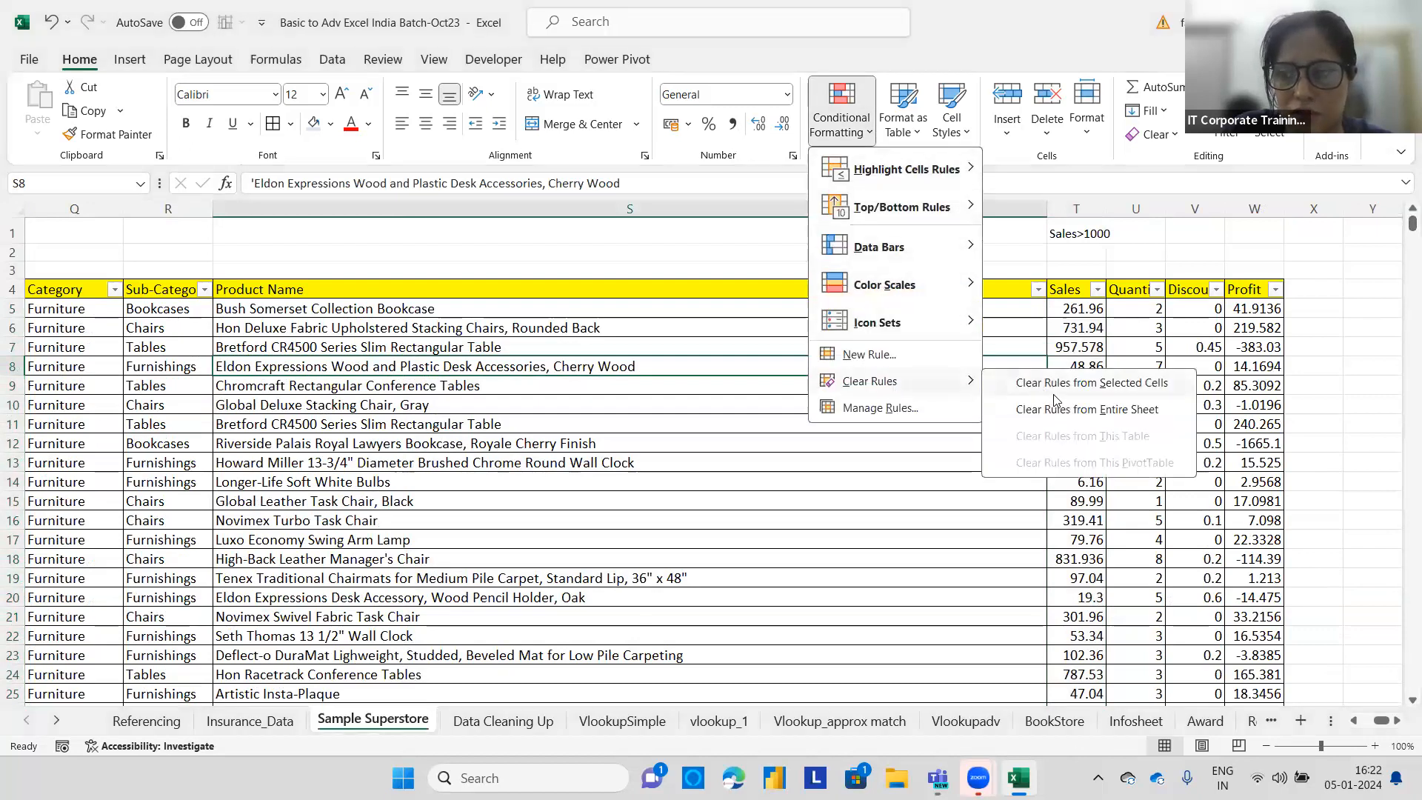
pyautogui.click(1057, 388)
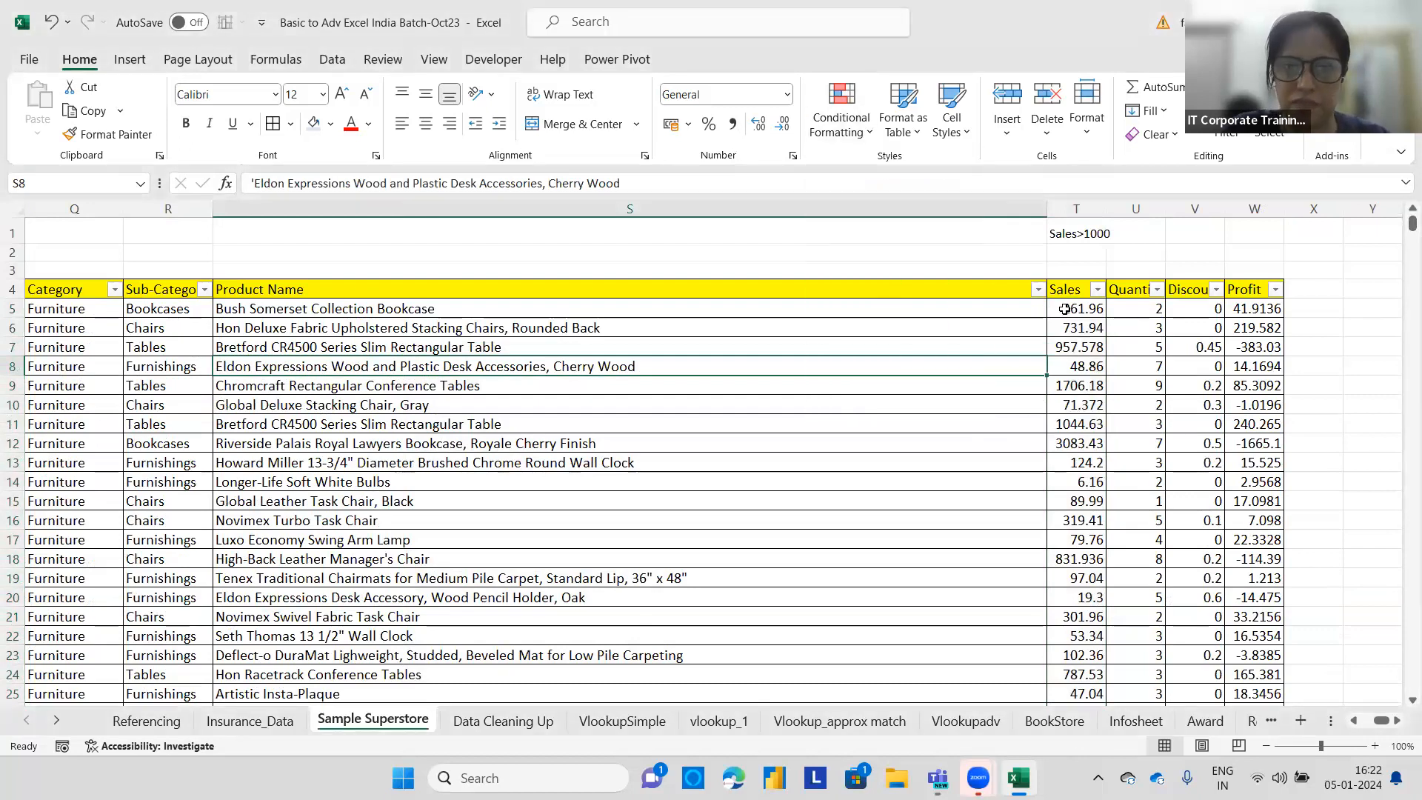
# Clear all conditional formatting rules from the entire sheet.
pyautogui.click(1065, 309)
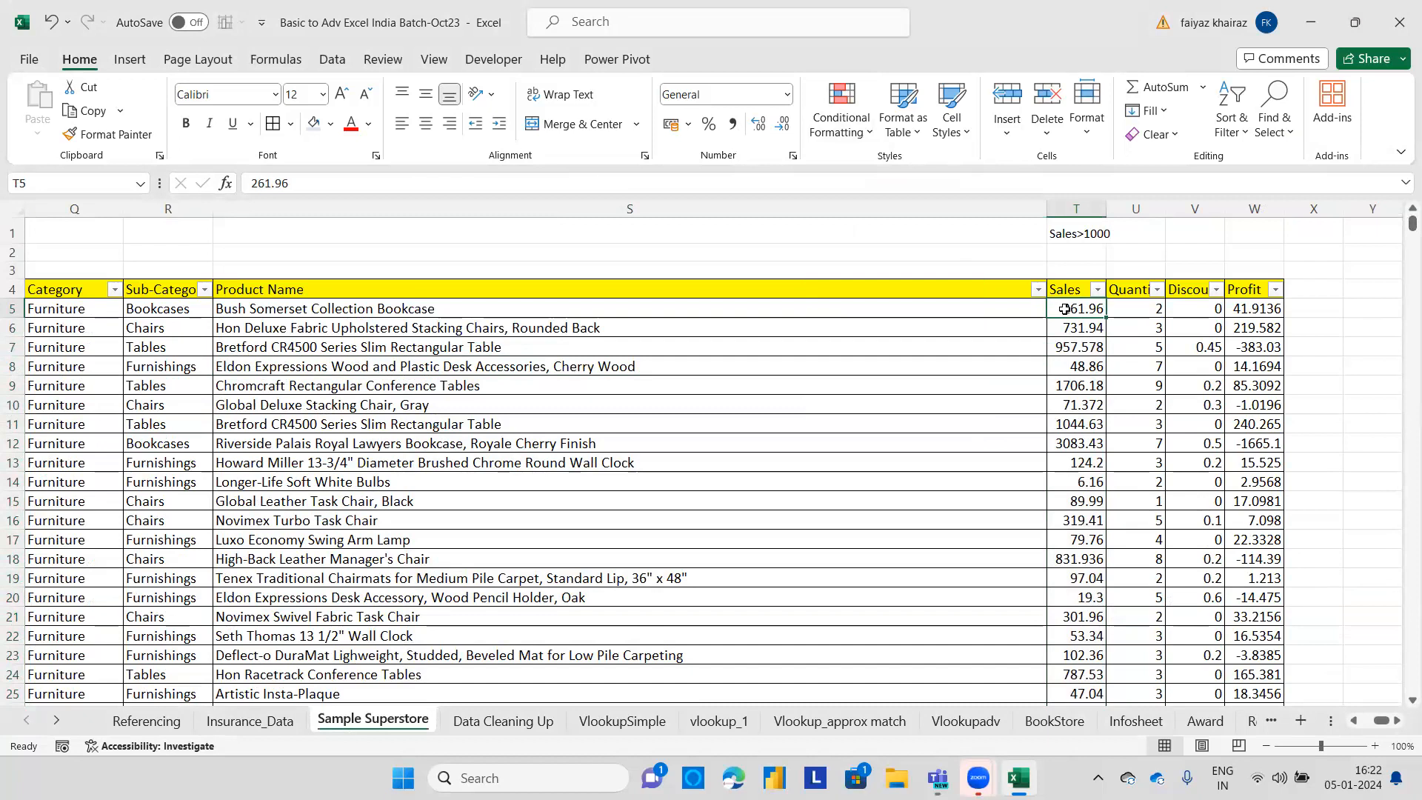
pyautogui.hotkey('ctrl', 'shift', 'Down')
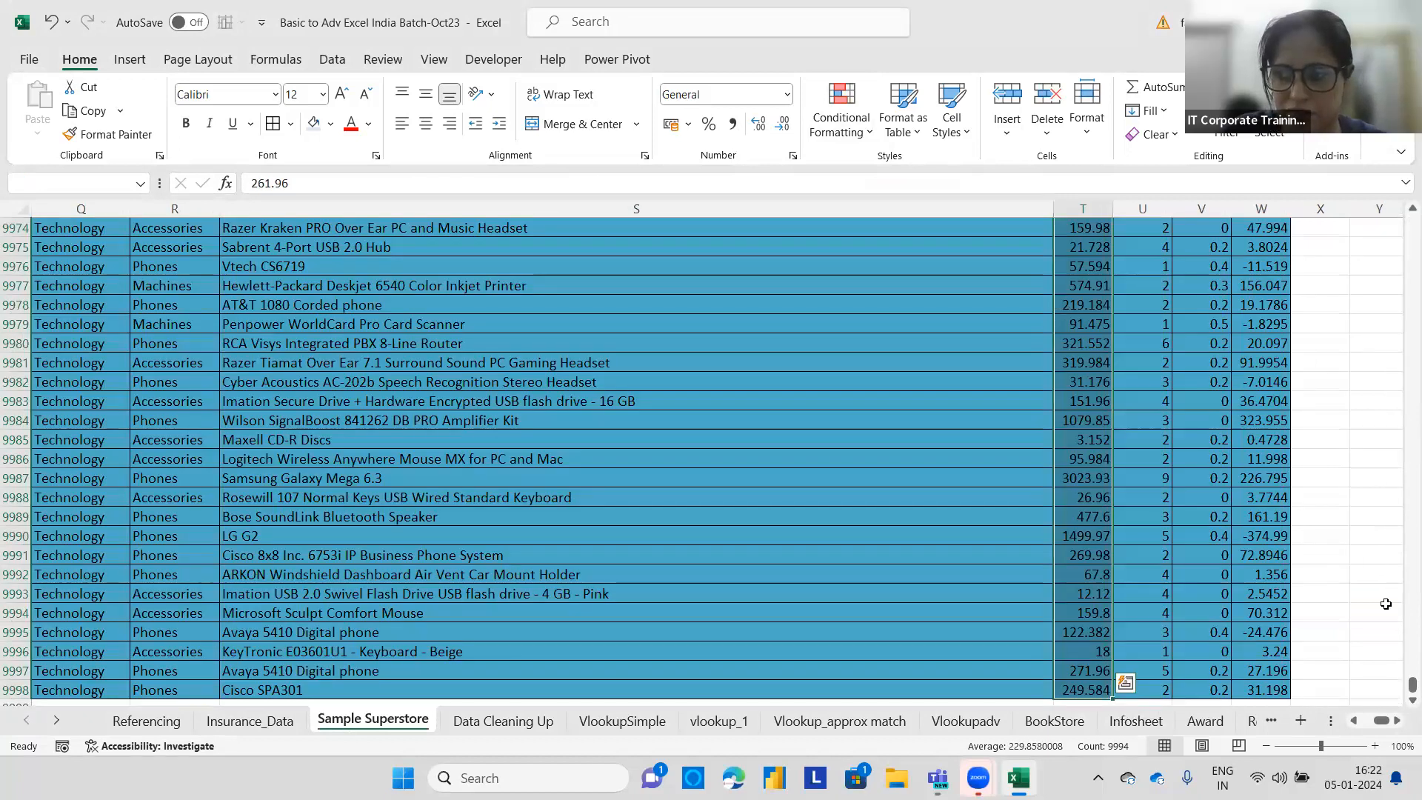
pyautogui.click(1066, 306)
pyautogui.click(1377, 555)
pyautogui.moveTo(1412, 684); pyautogui.dragTo(1412, 223)
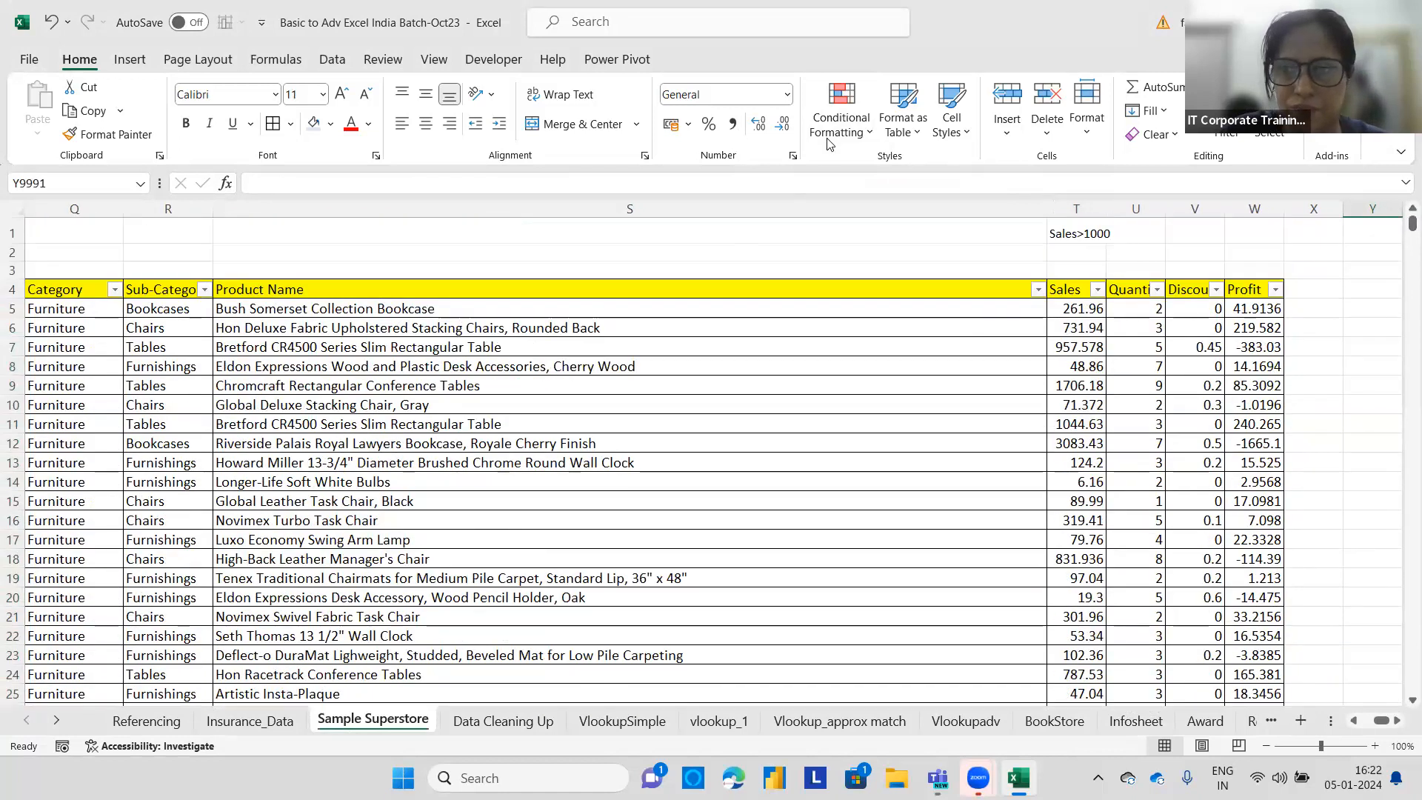
pyautogui.click(829, 385)
pyautogui.click(839, 123)
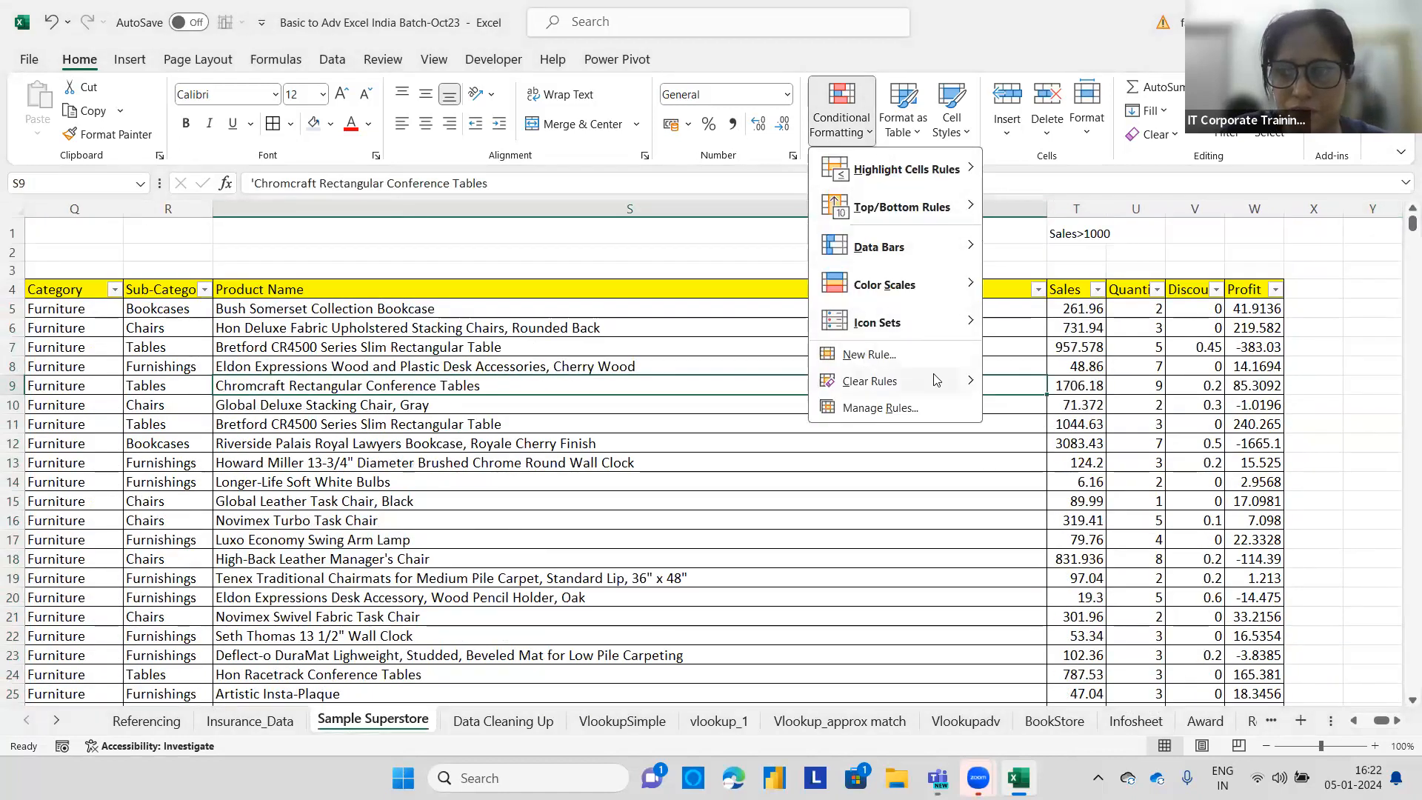
pyautogui.moveTo(936, 380)
pyautogui.click(1051, 407)
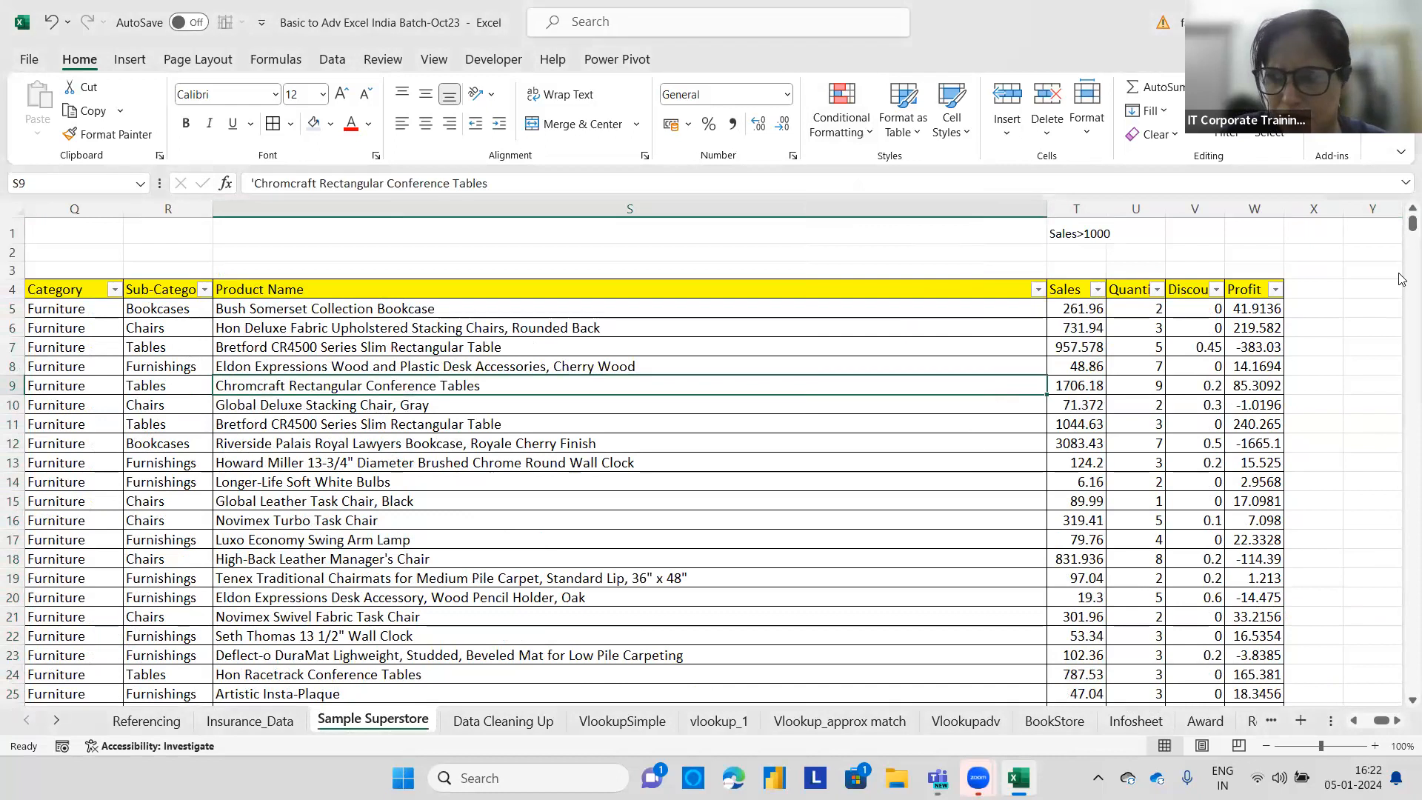
pyautogui.moveTo(1412, 223); pyautogui.dragTo(1402, 179)
# Highlight Sales column values greater than 1000 with light red fill and dark red text.
pyautogui.click(1079, 310)
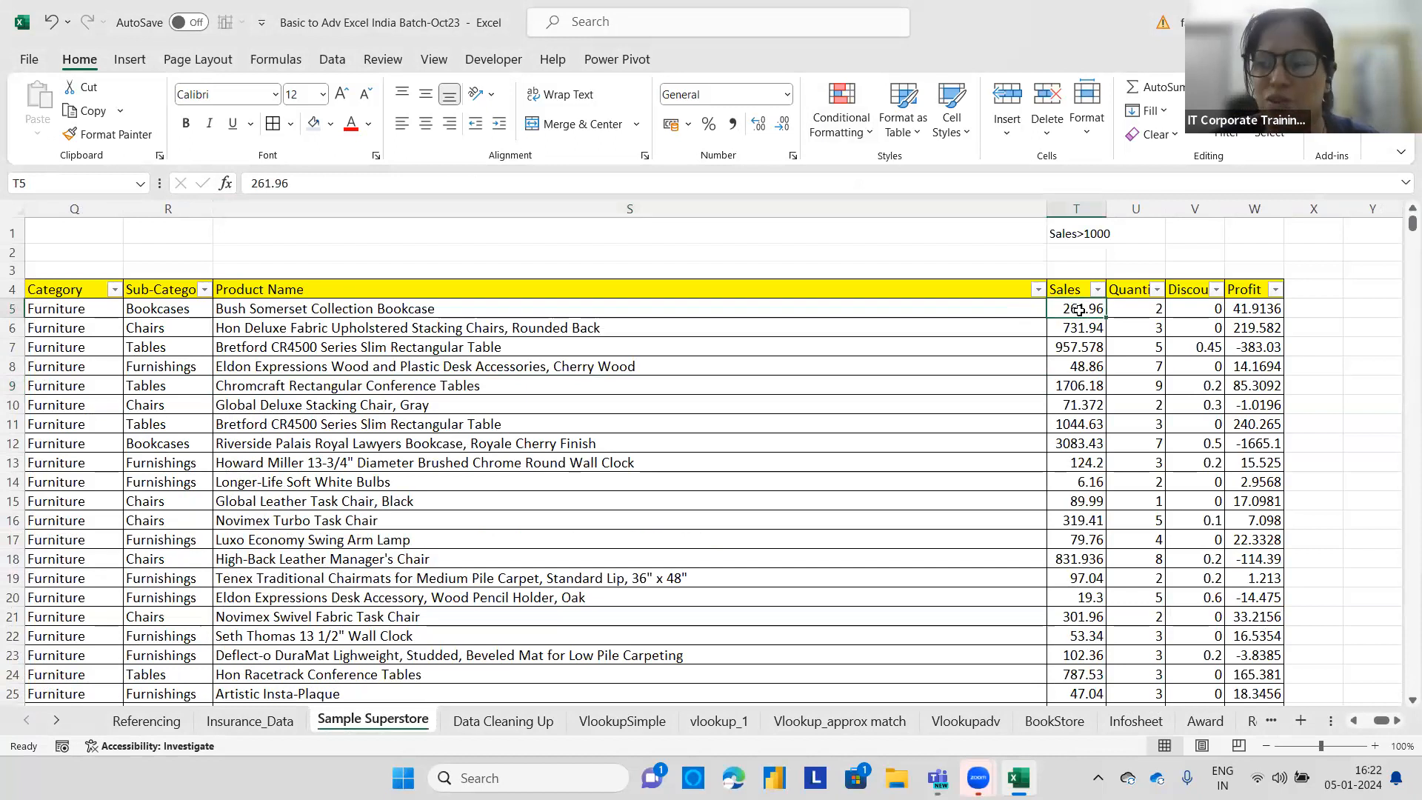
pyautogui.hotkey('ctrl', 'shift', 'Down')
pyautogui.hotkey('ctrl', 'BackSpace')
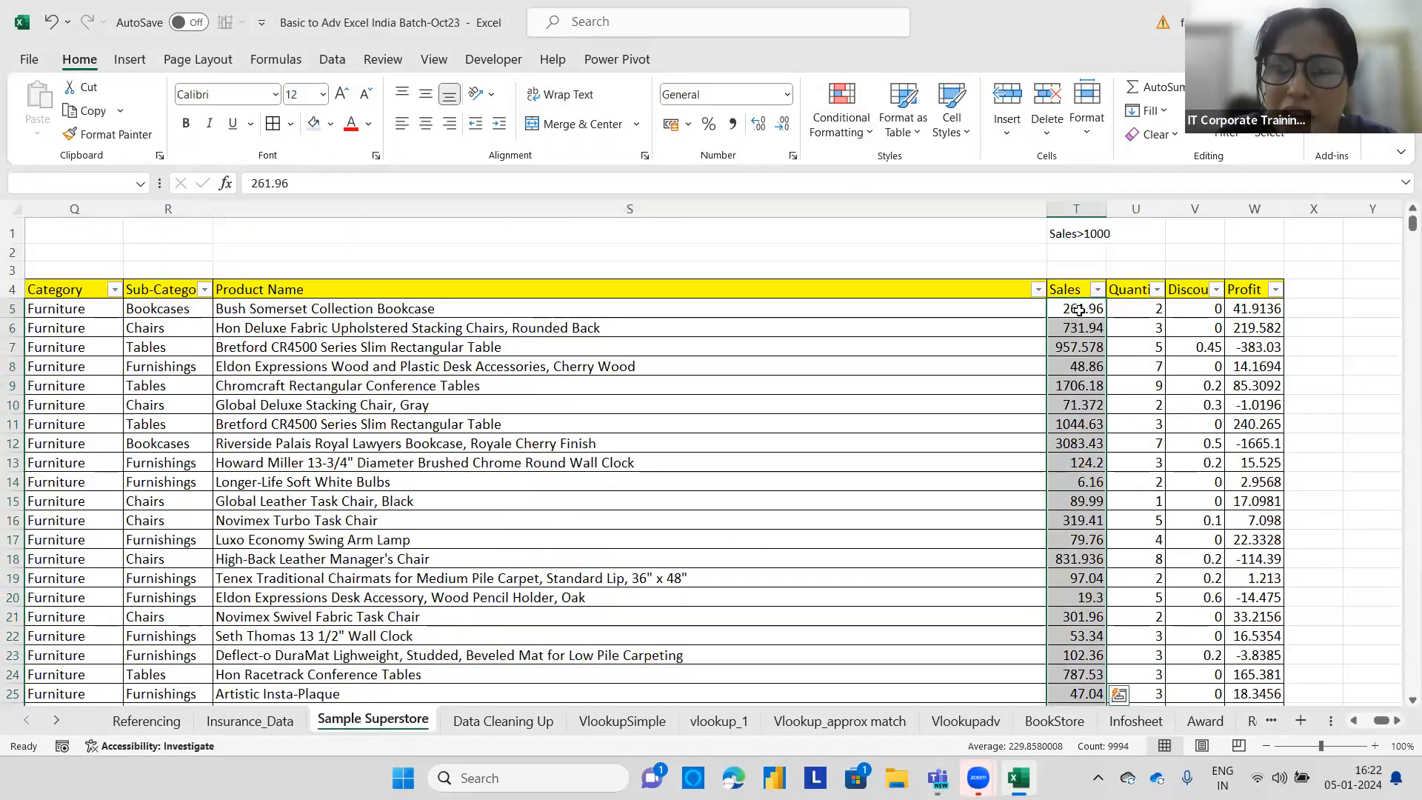
pyautogui.click(857, 131)
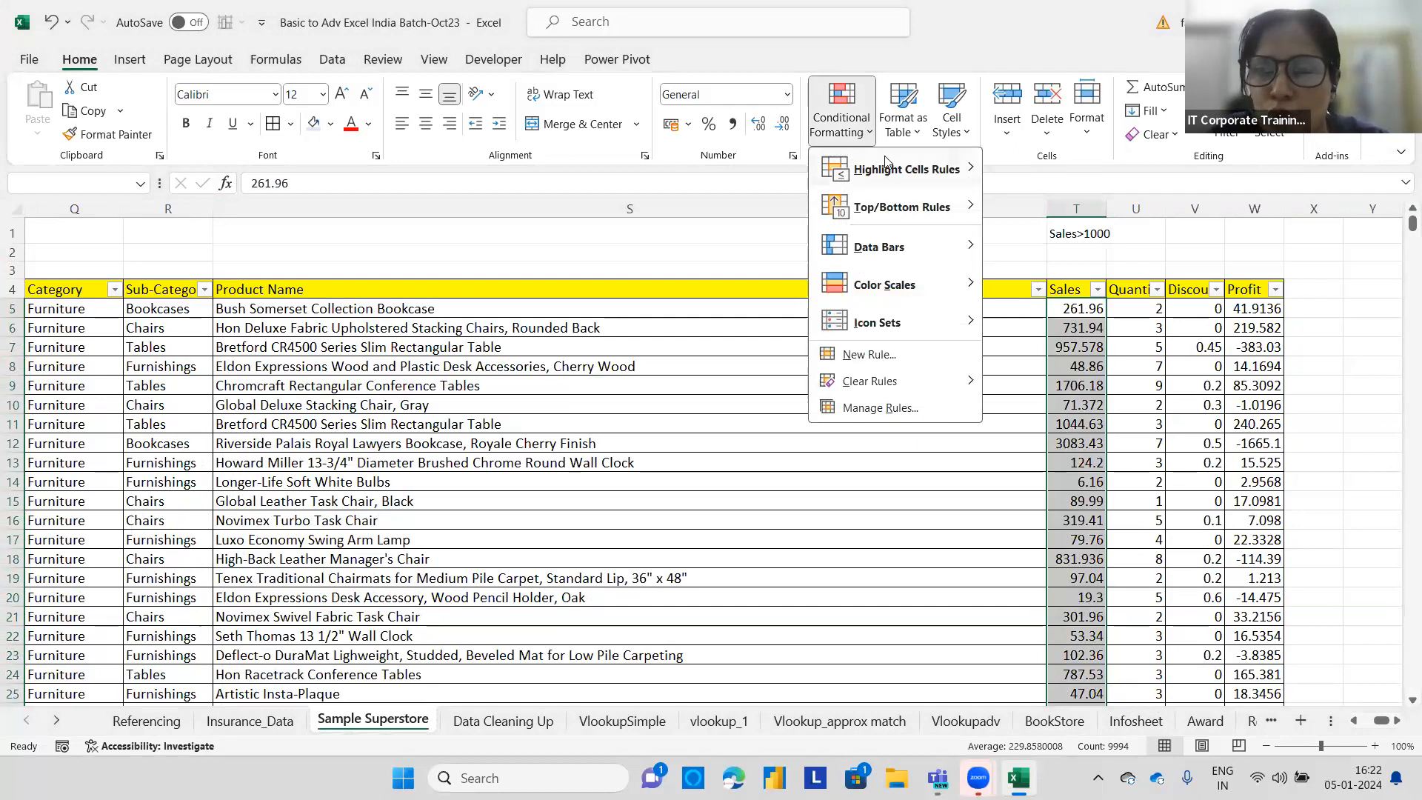
pyautogui.moveTo(887, 167)
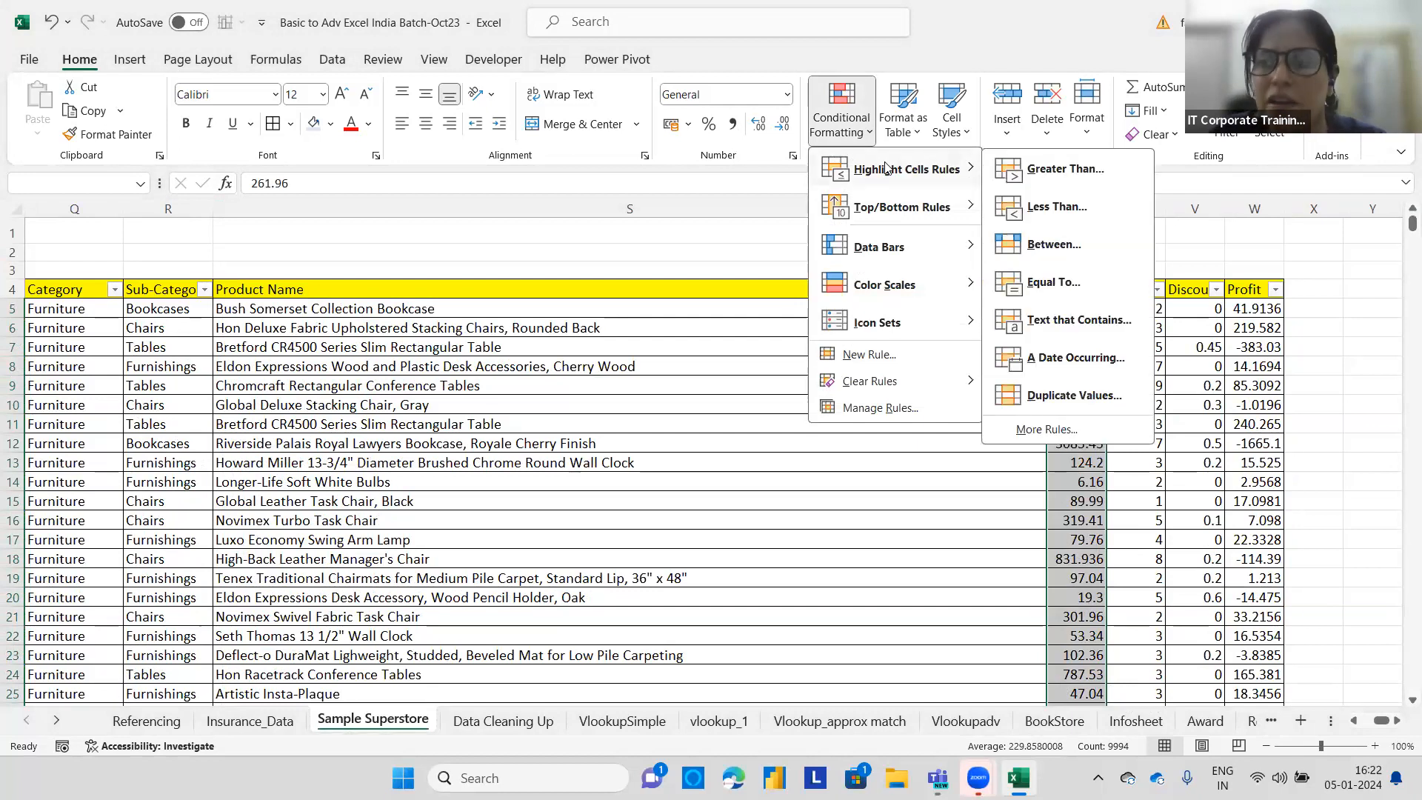
pyautogui.click(1052, 170)
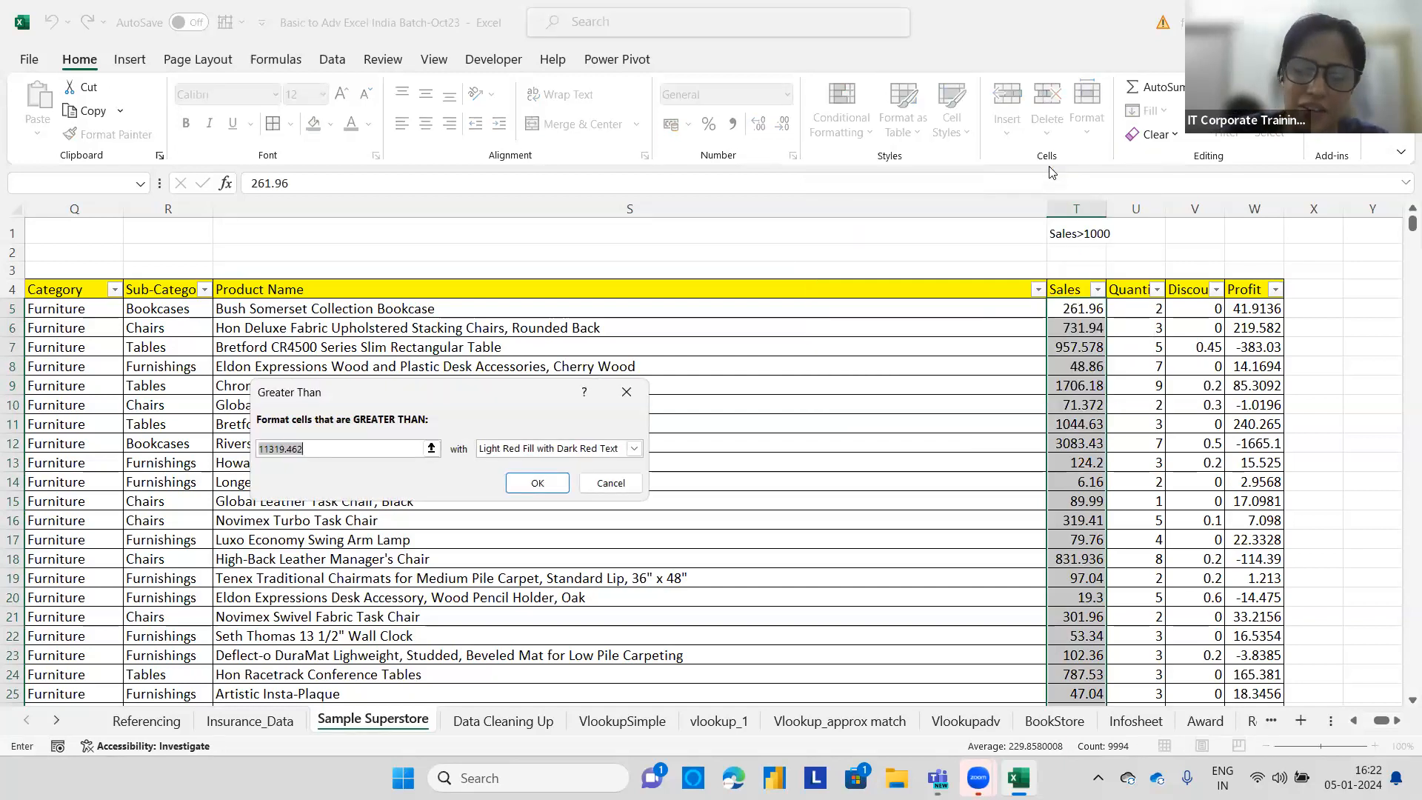
pyautogui.write('1000')
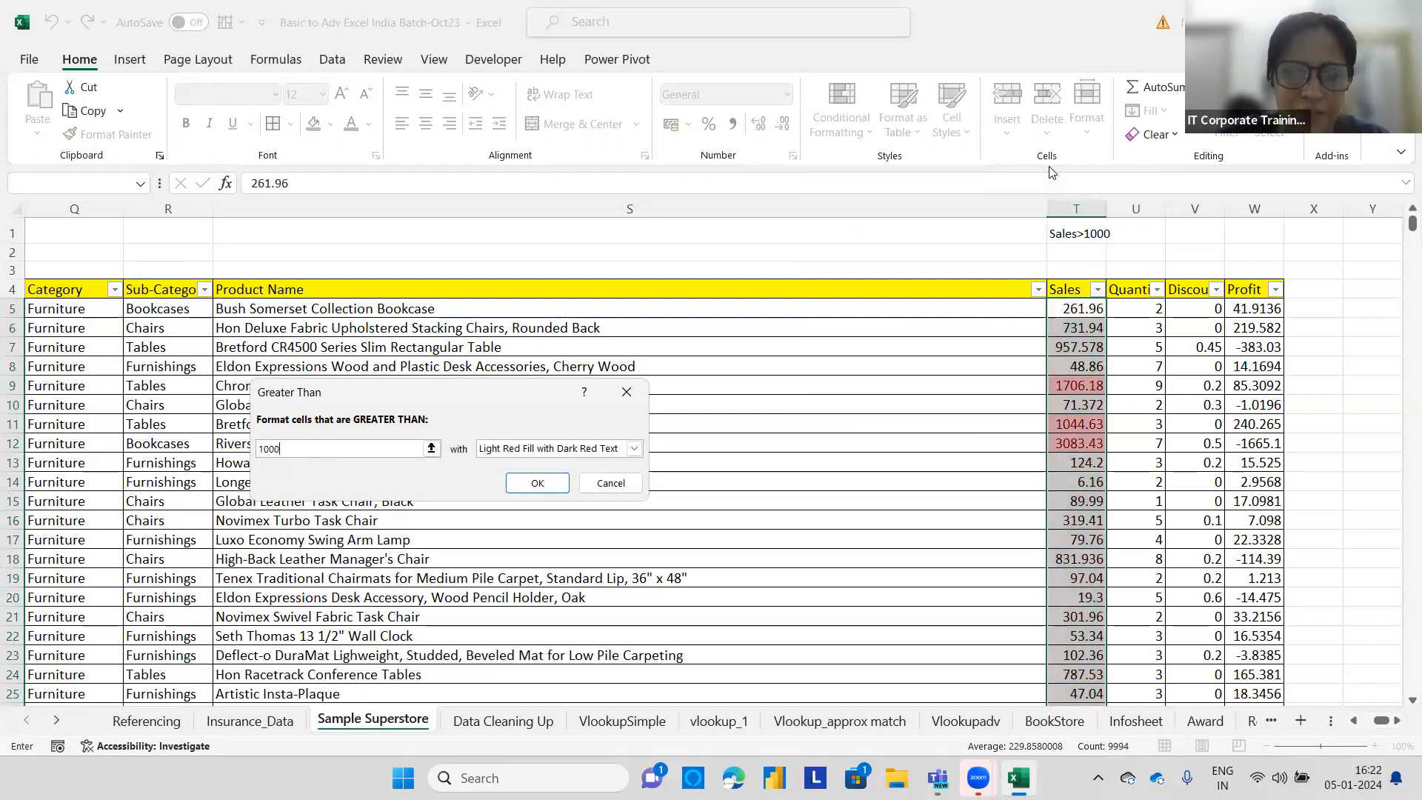
pyautogui.click(538, 484)
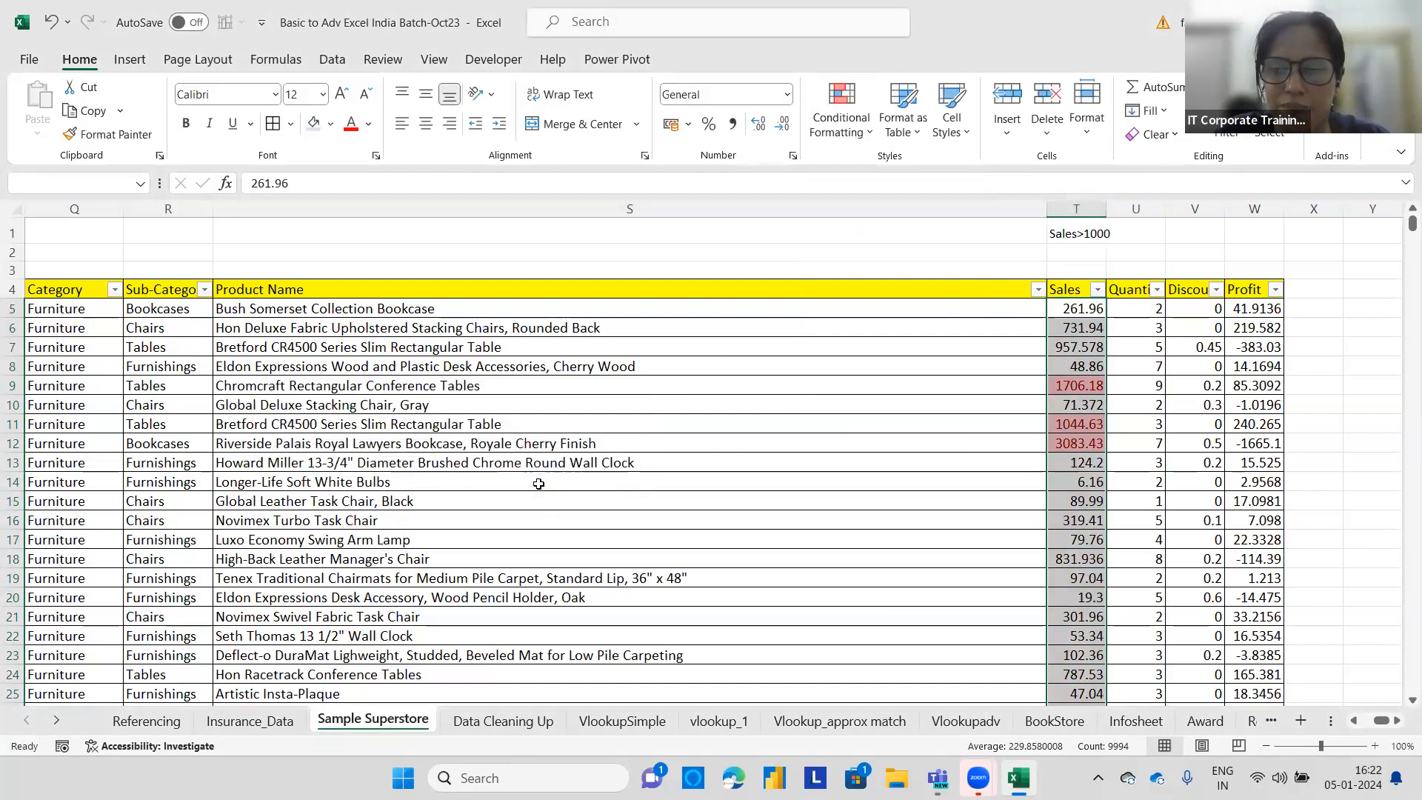
pyautogui.click(1374, 409)
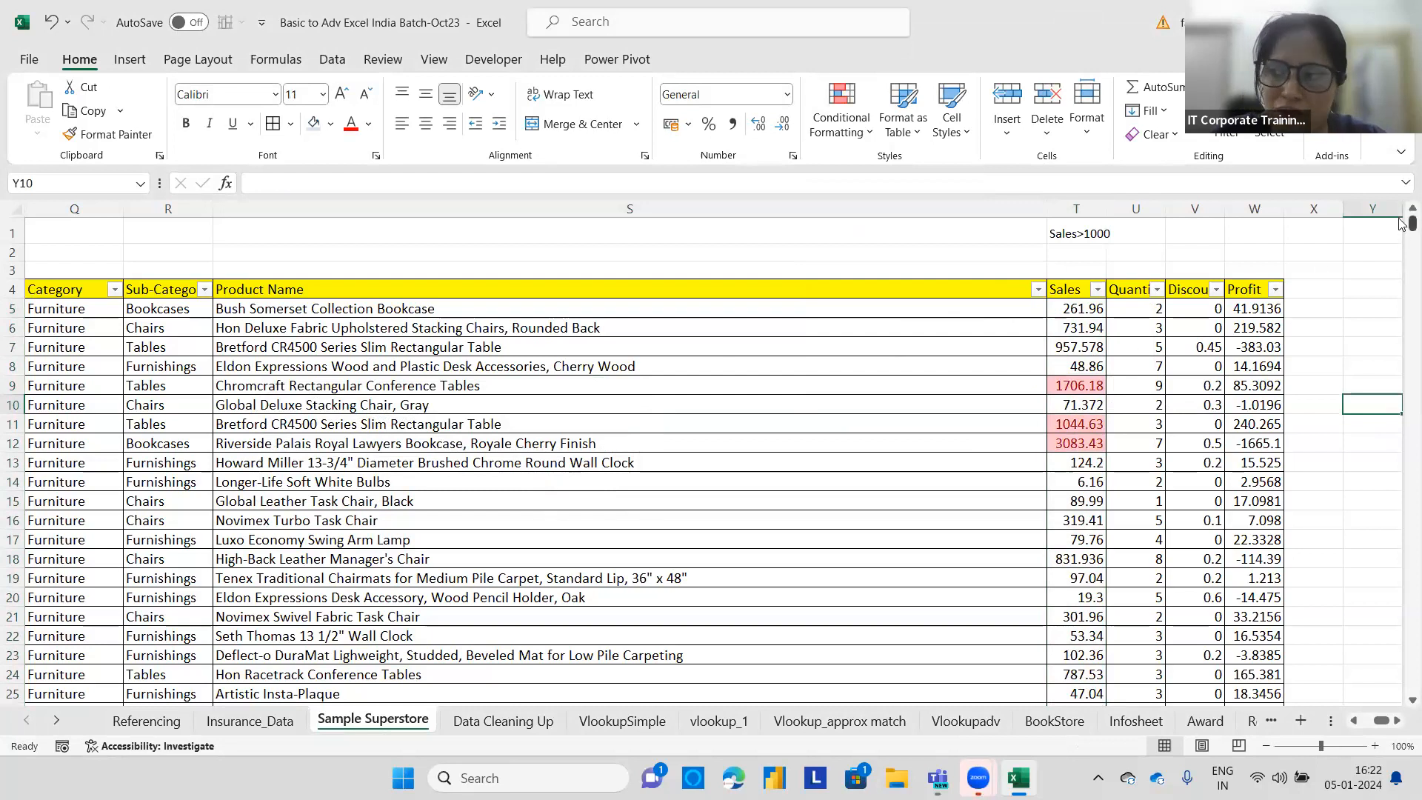
pyautogui.moveTo(1412, 223); pyautogui.dragTo(405, 661)
pyautogui.scroll(20, 405, 661)
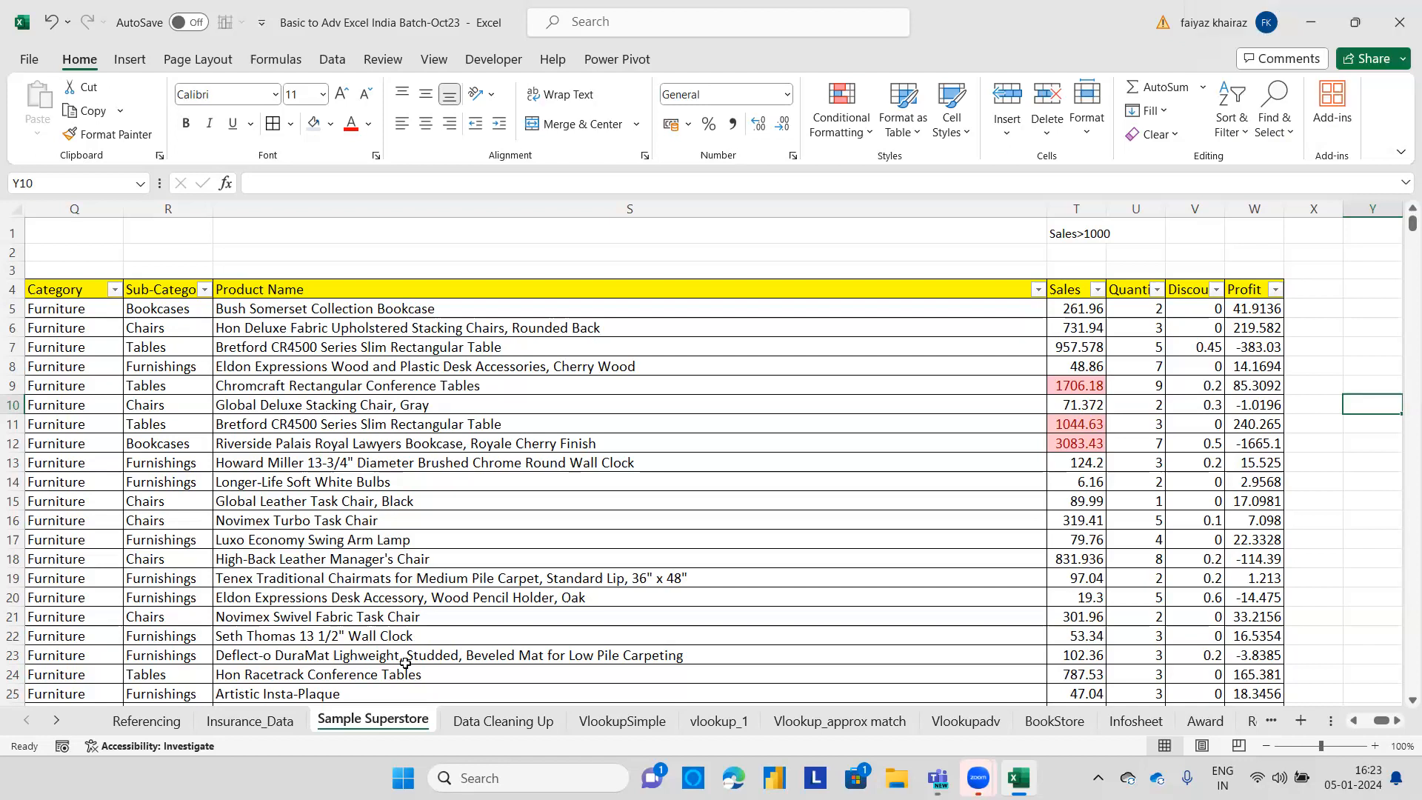
# Enter the label Profit>200 in cell T2.
pyautogui.click(1101, 250)
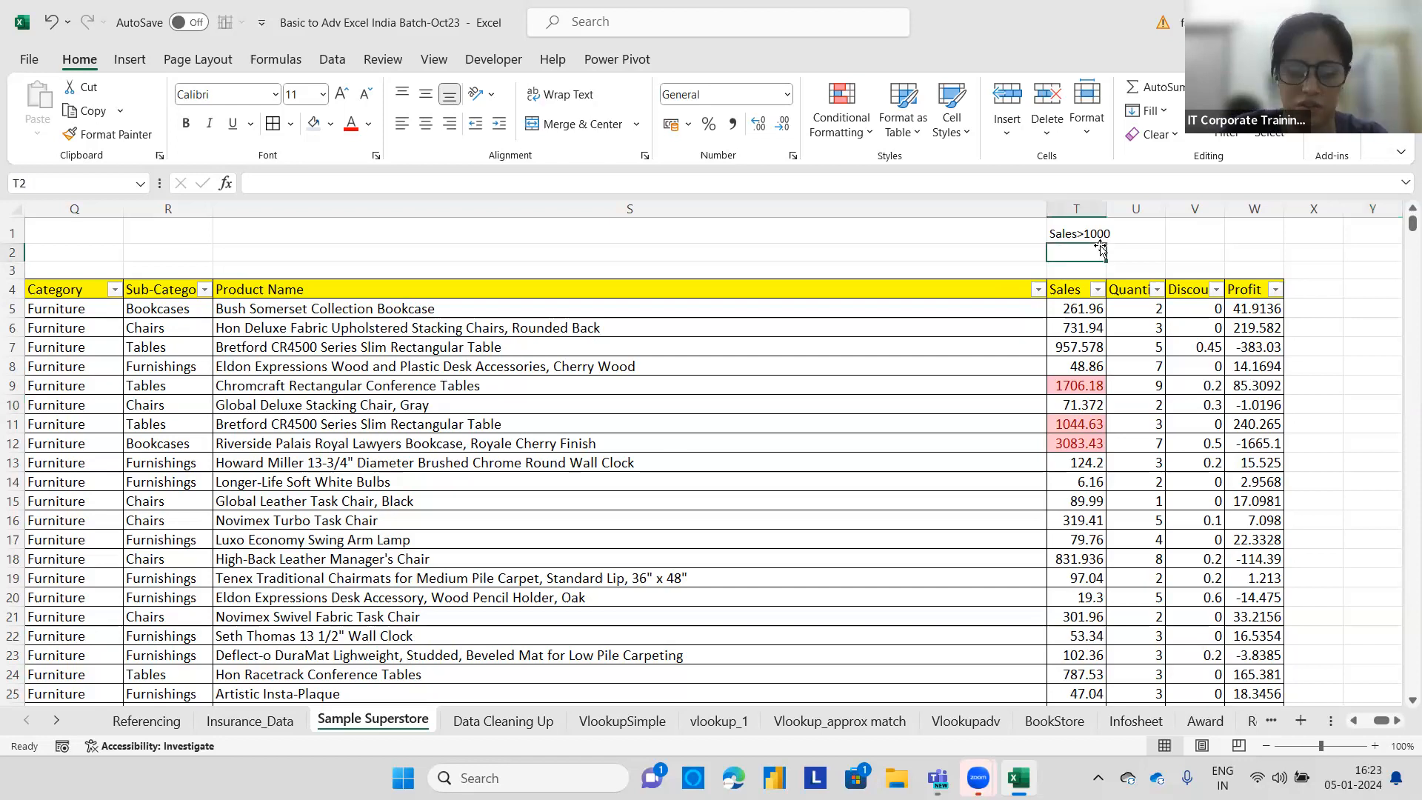
pyautogui.write('Profit')
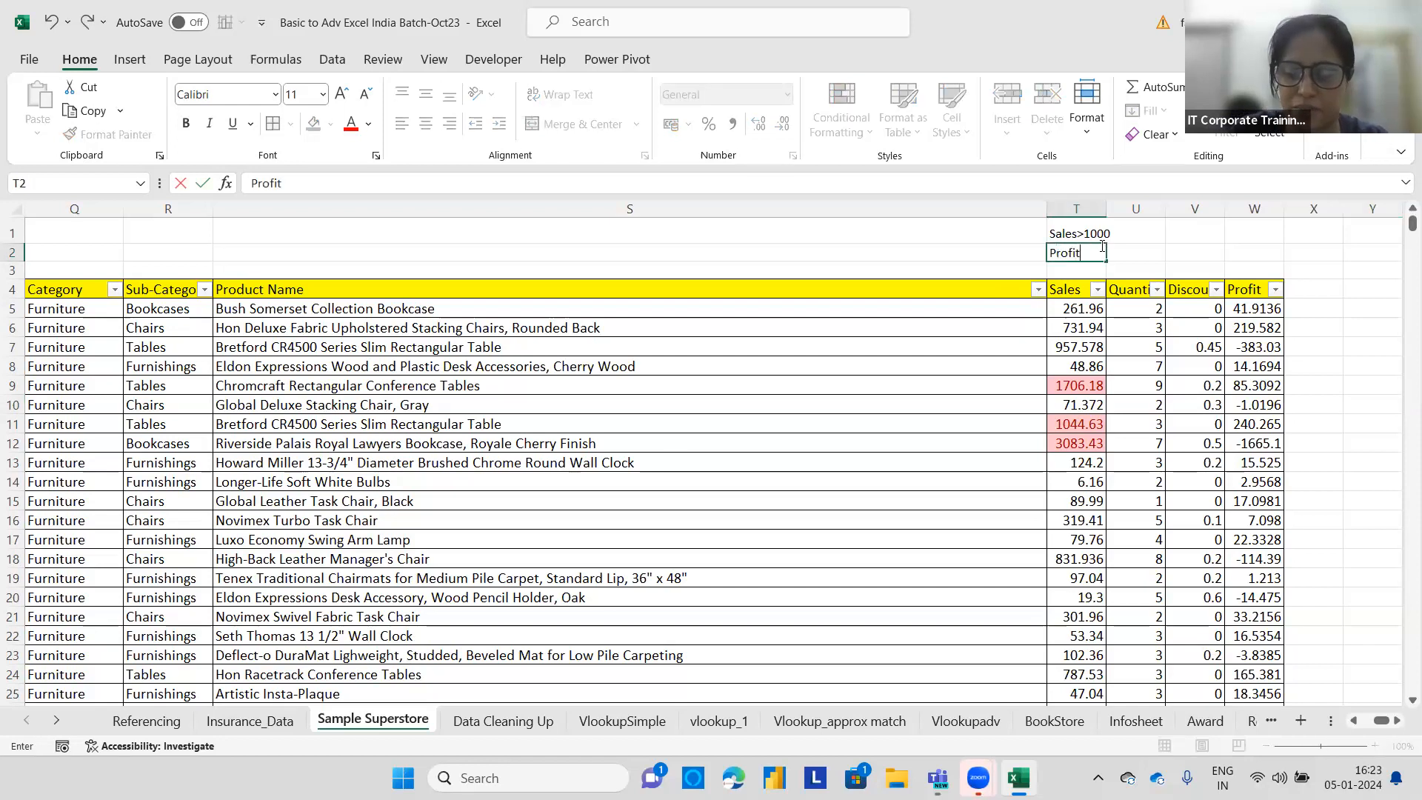
pyautogui.write('>')
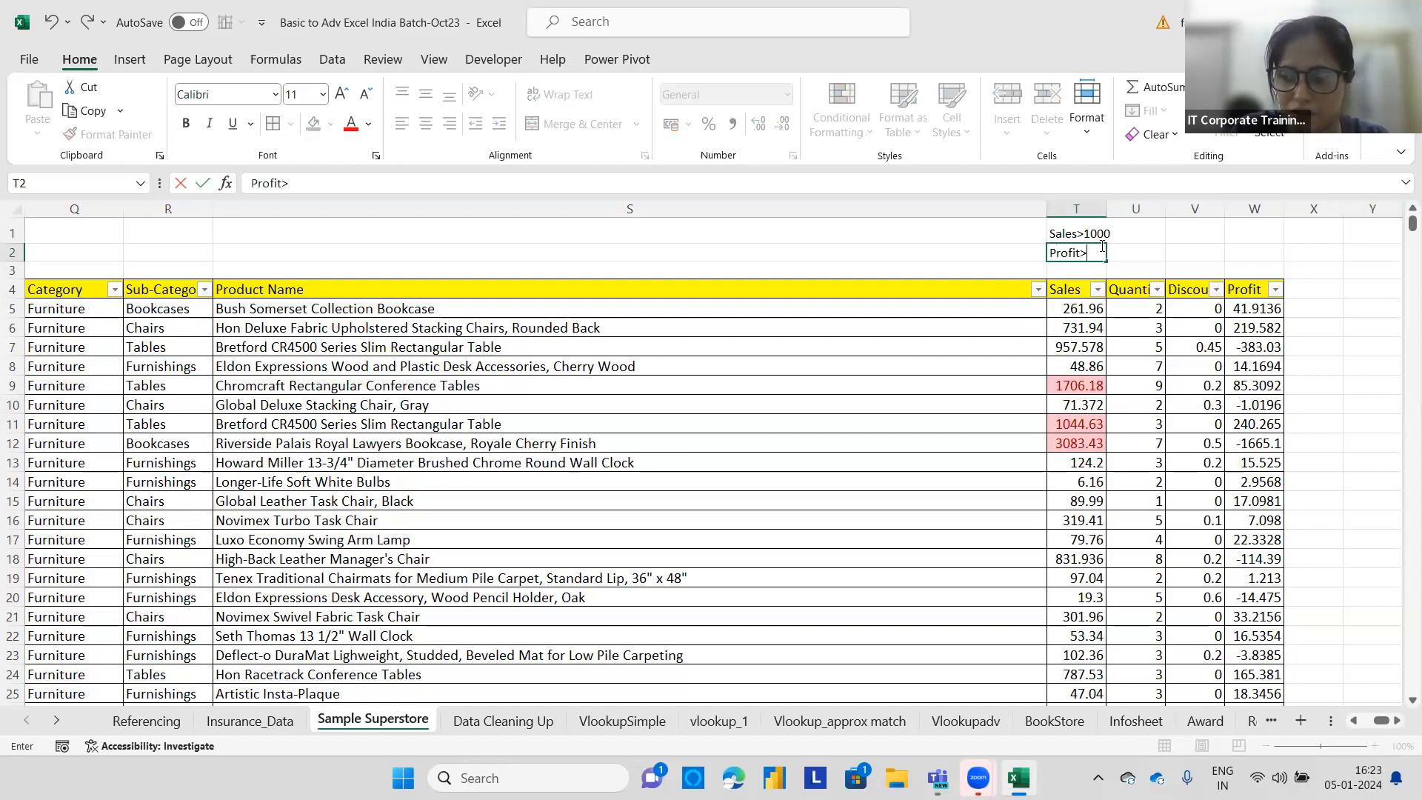
pyautogui.write('200')
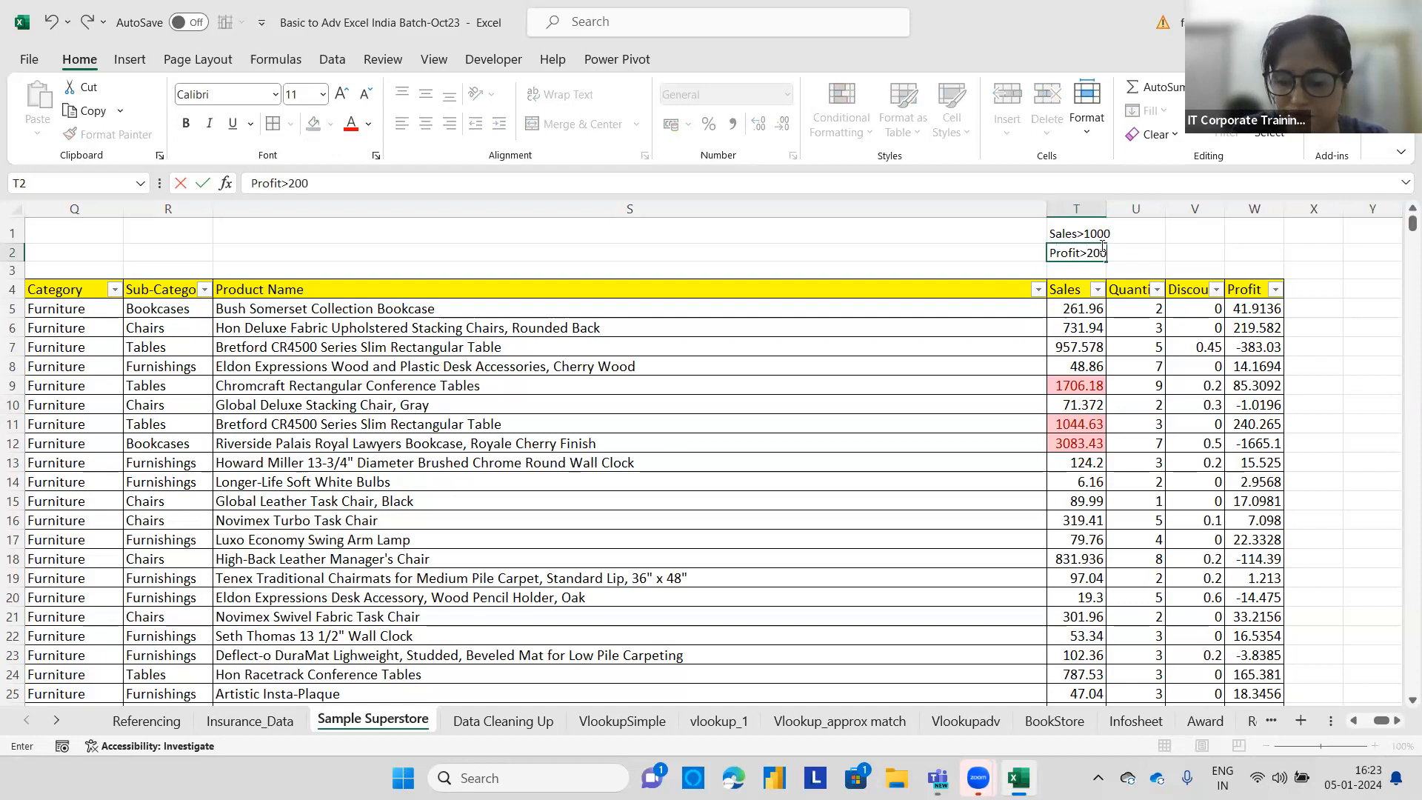
pyautogui.press('Return')
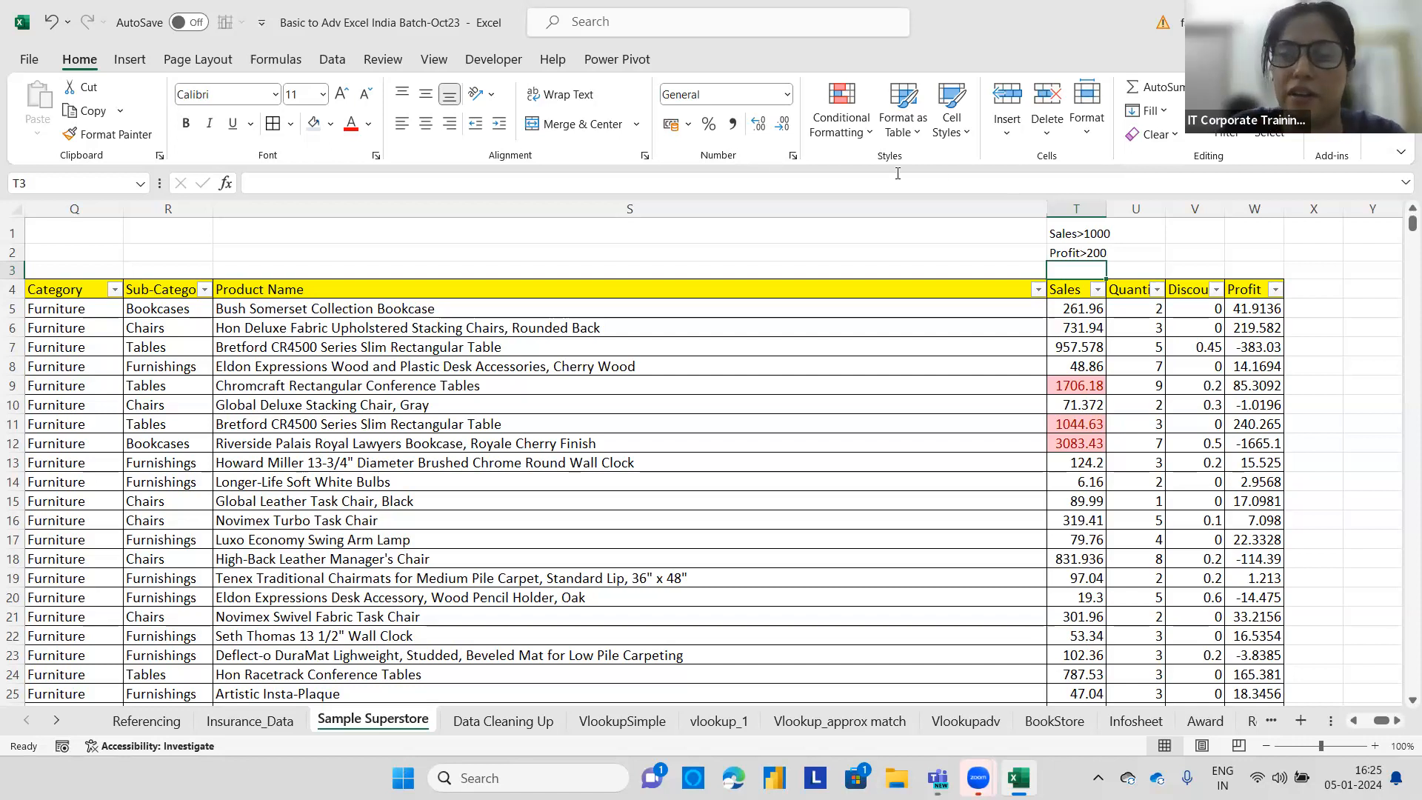
# Clear all conditional formatting rules from the entire sheet.
pyautogui.click(857, 144)
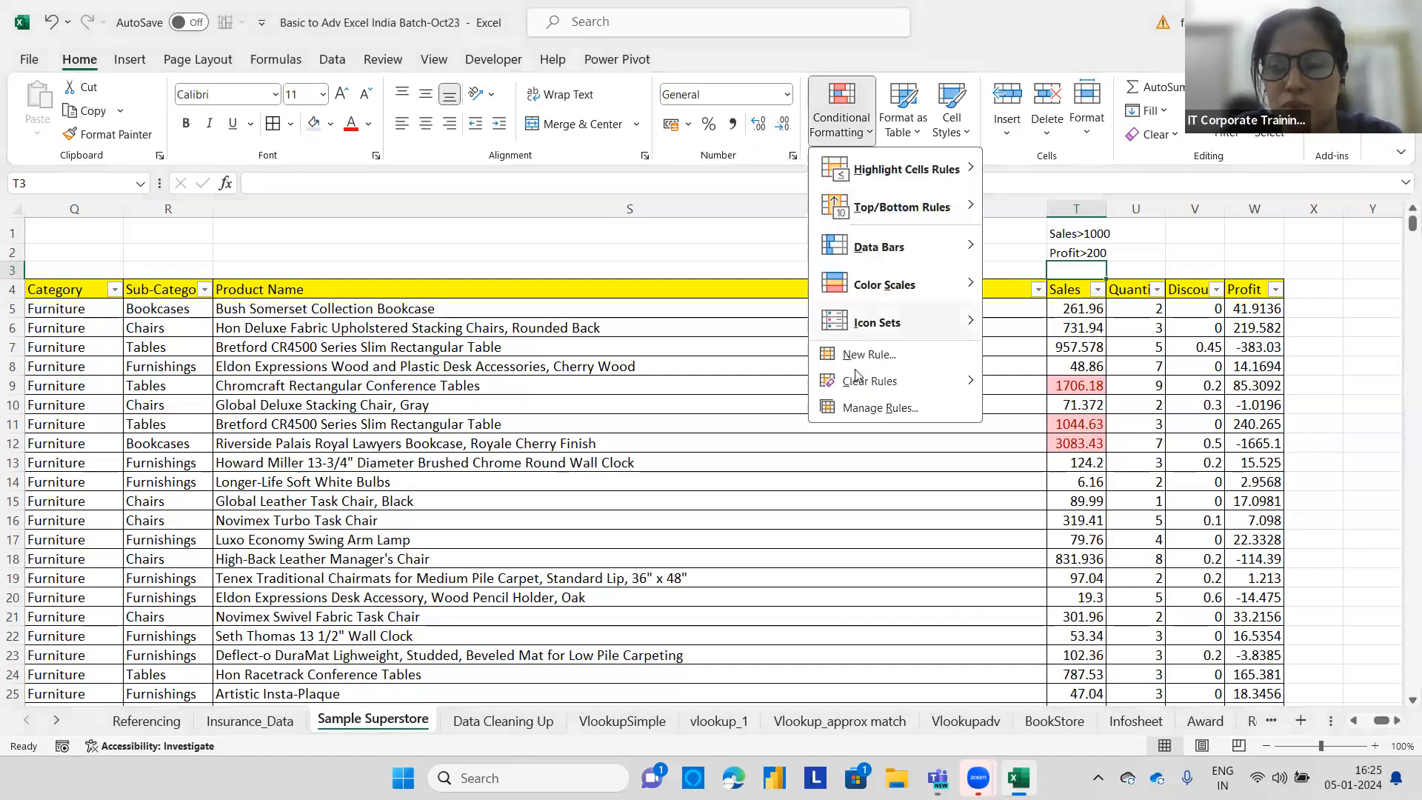
pyautogui.moveTo(863, 385)
pyautogui.click(1088, 410)
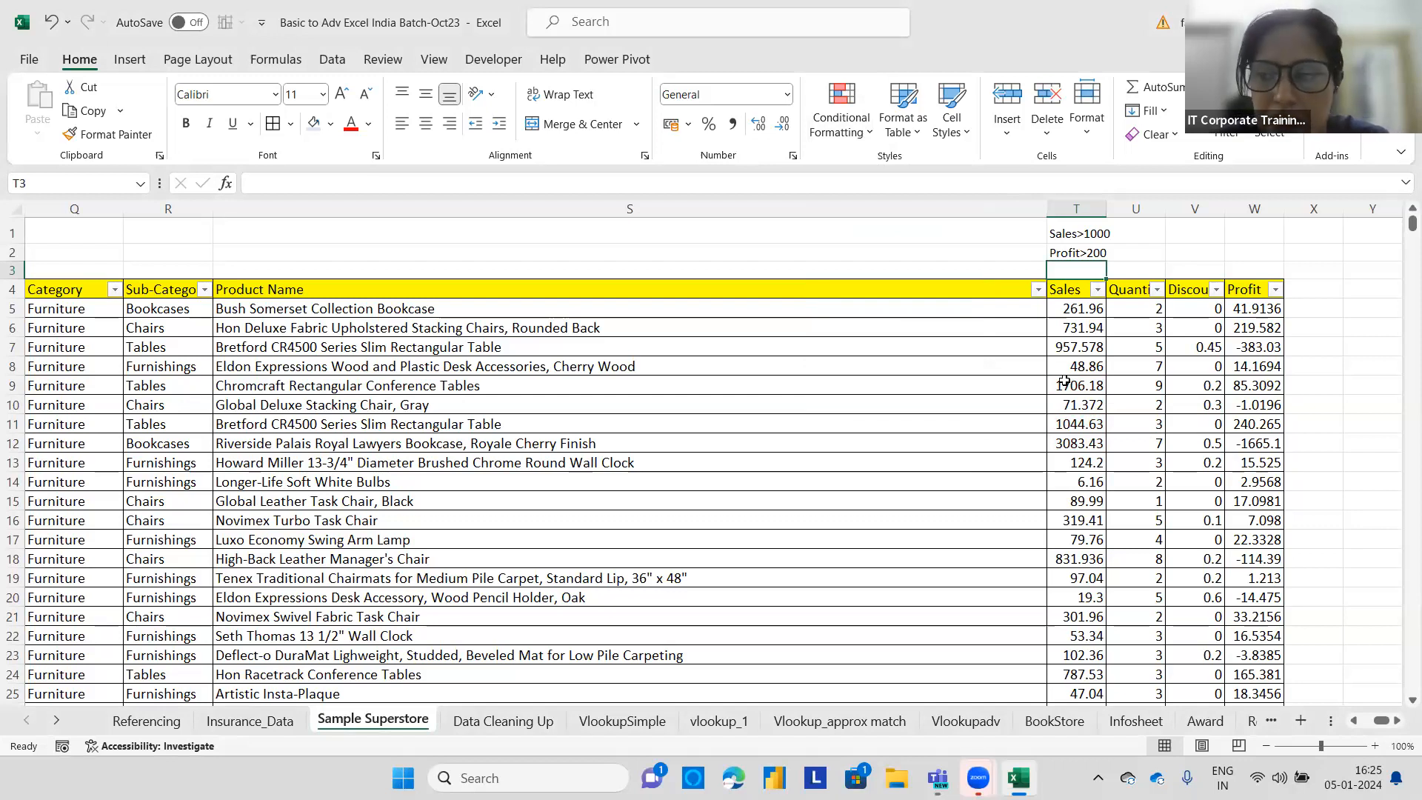
# Apply a Top 10 Items rule to the Profit column using a custom green fill.
pyautogui.click(1266, 309)
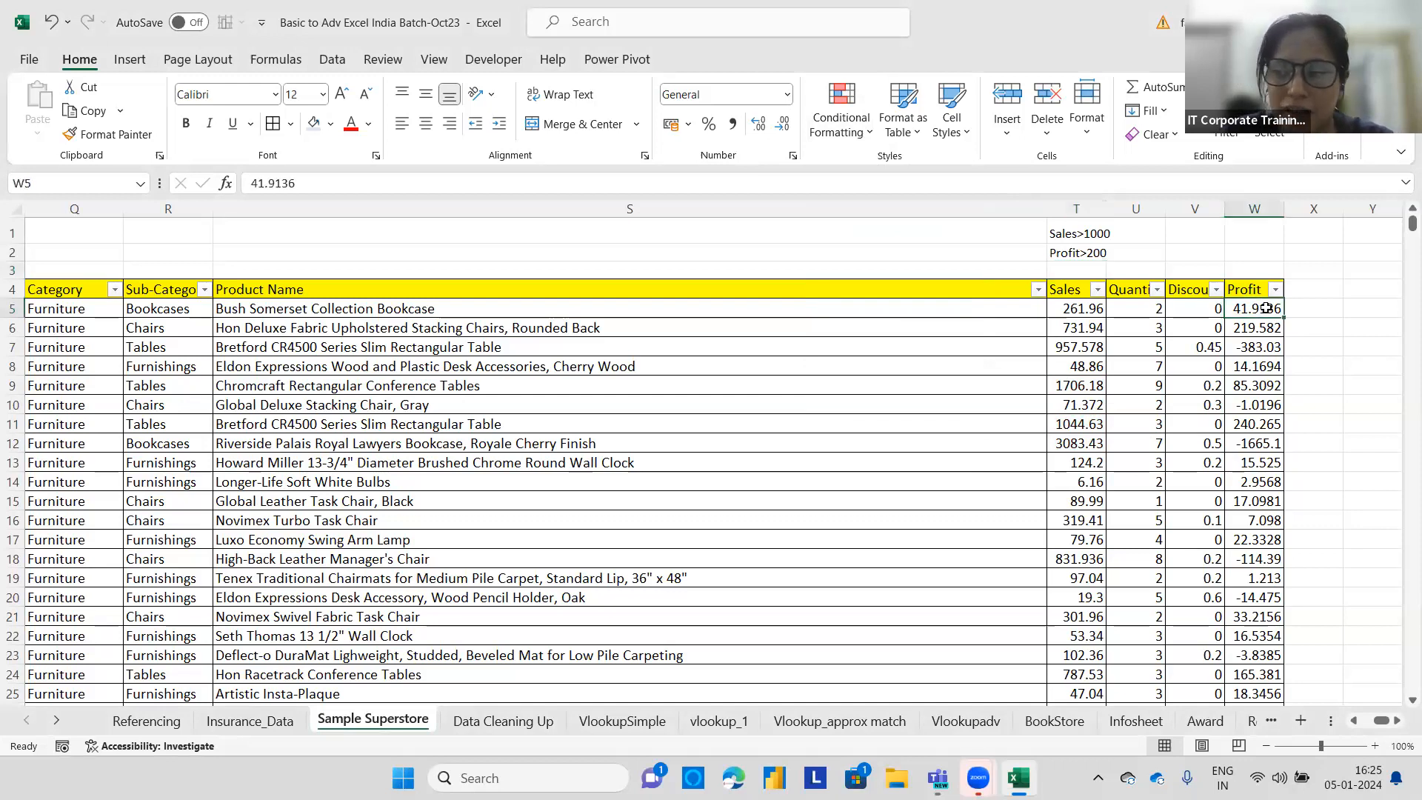
pyautogui.hotkey('ctrl', 'shift', 'Down')
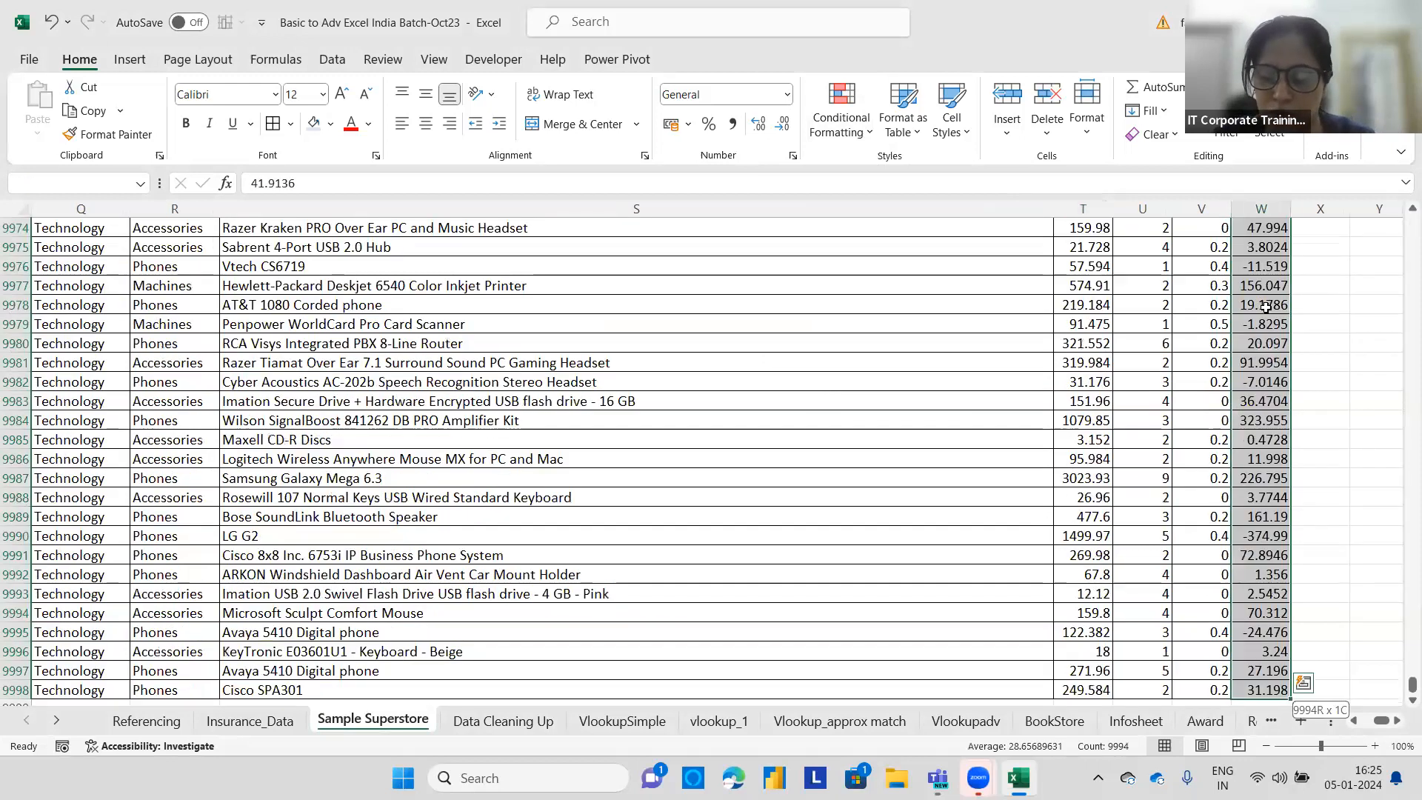
pyautogui.hotkey('ctrl', 'BackSpace')
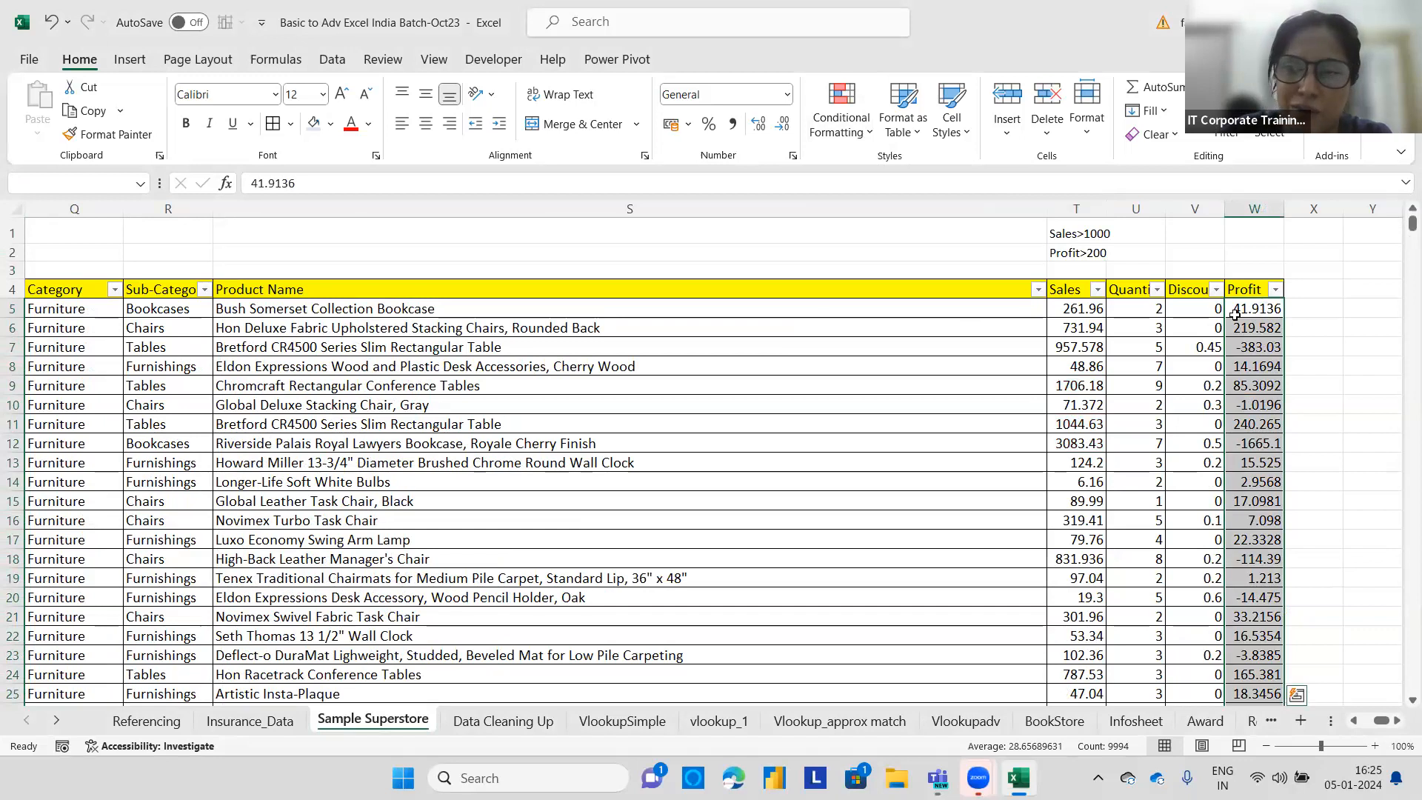
pyautogui.click(850, 132)
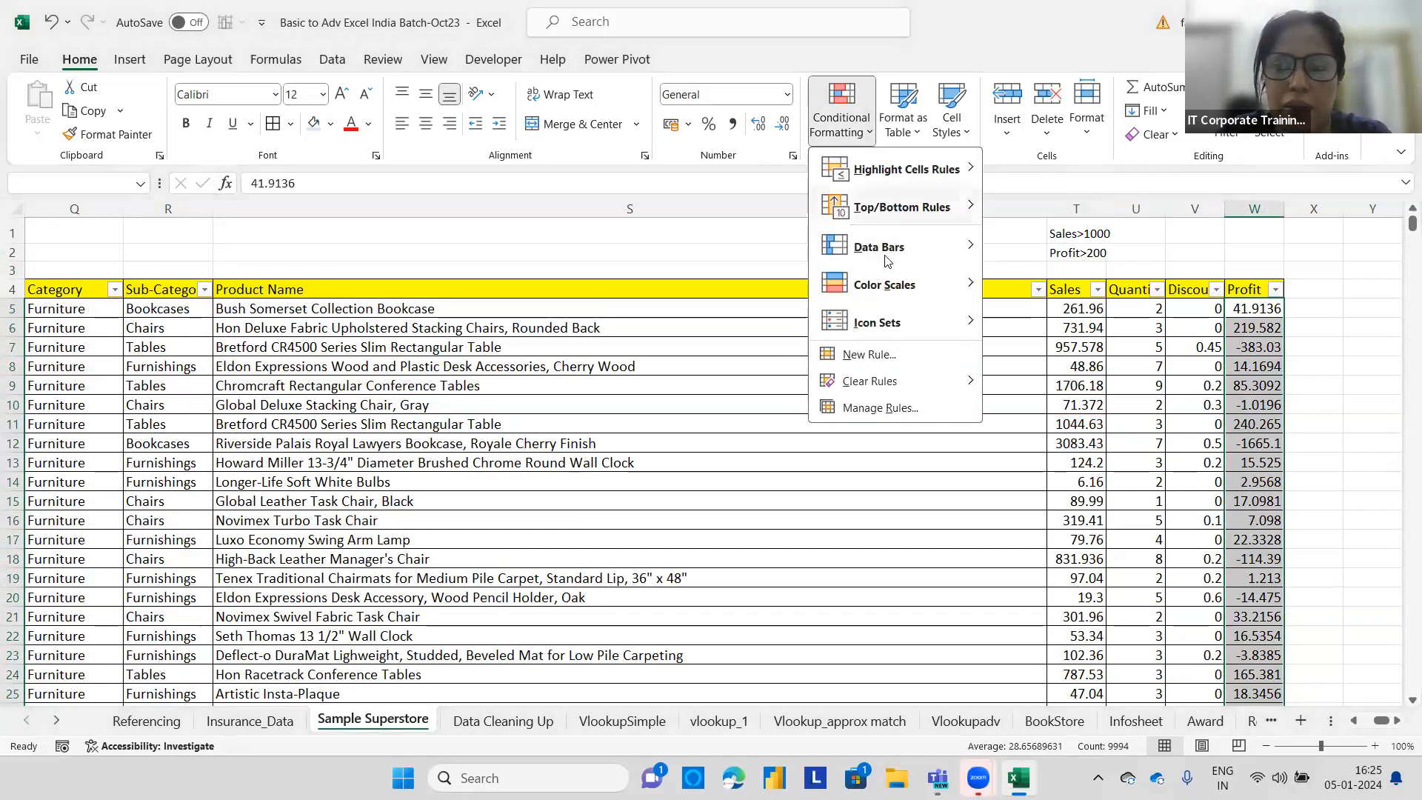
pyautogui.moveTo(900, 206)
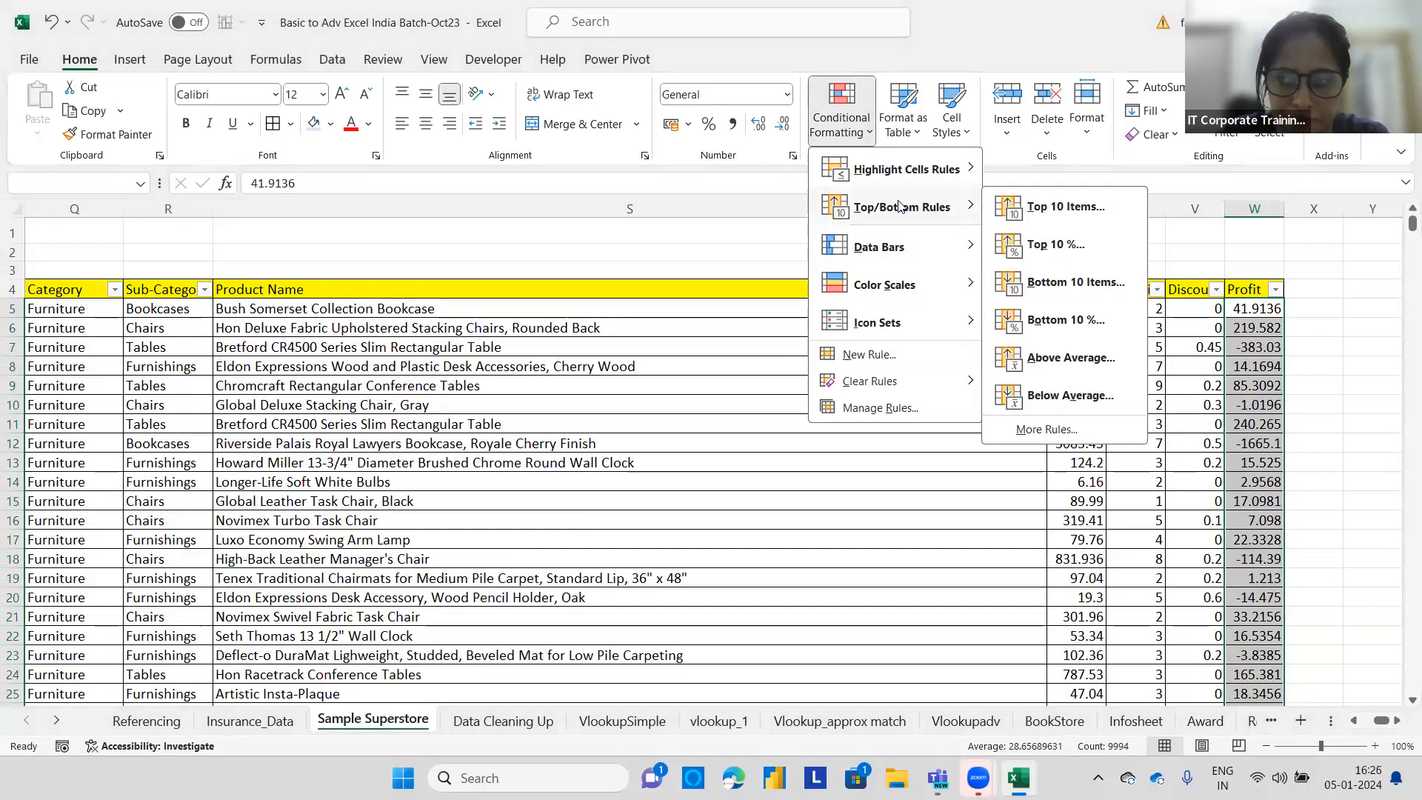
pyautogui.click(1036, 203)
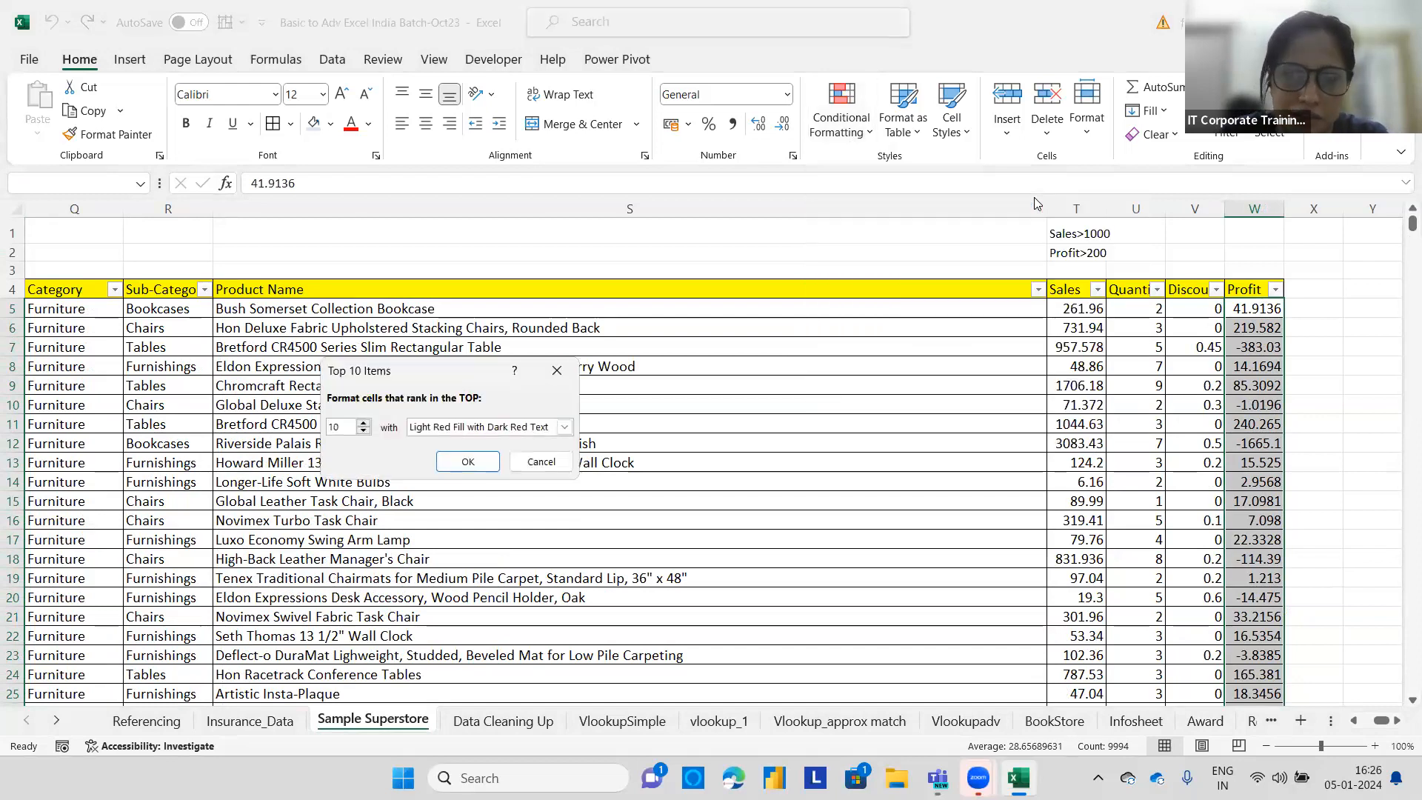
pyautogui.click(566, 426)
pyautogui.click(425, 519)
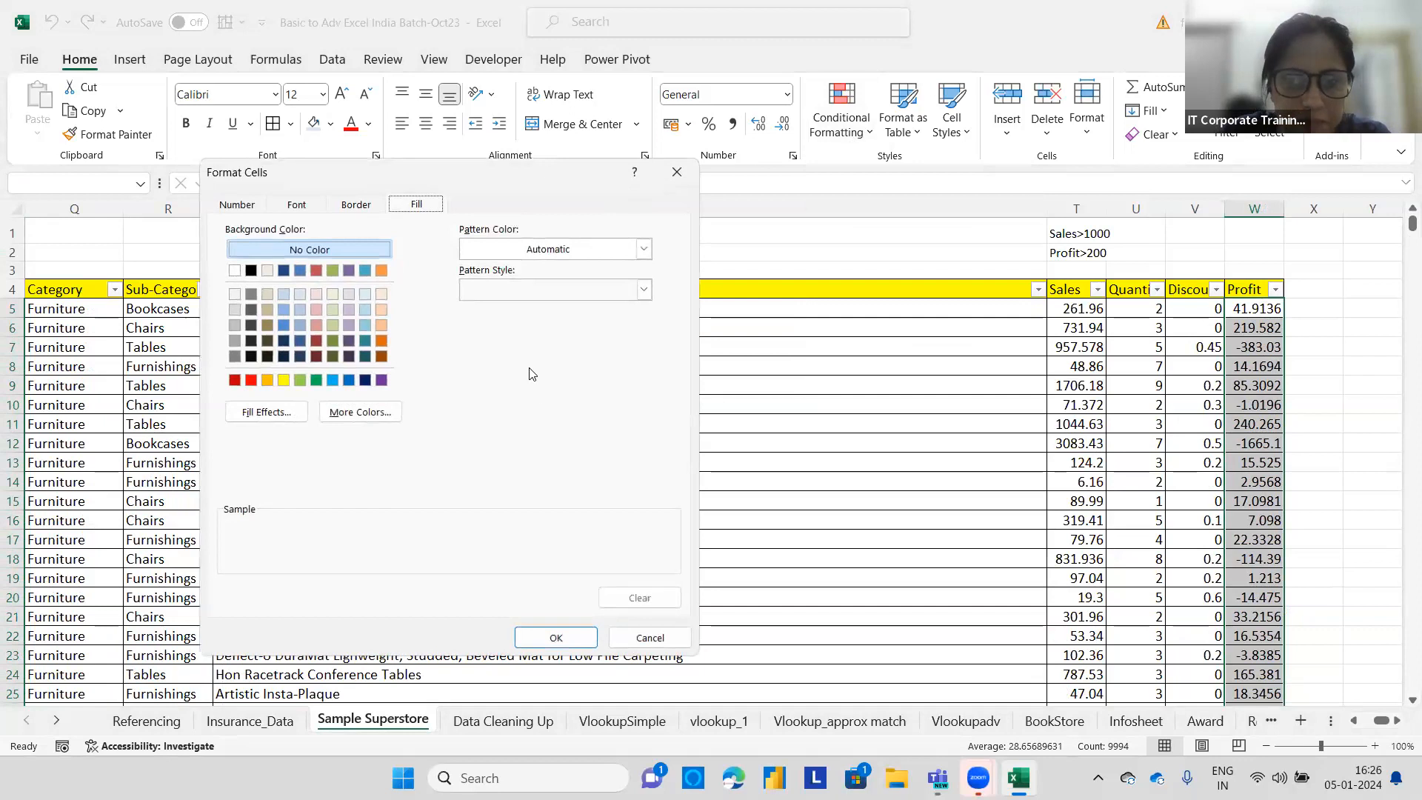
pyautogui.click(314, 380)
pyautogui.click(556, 638)
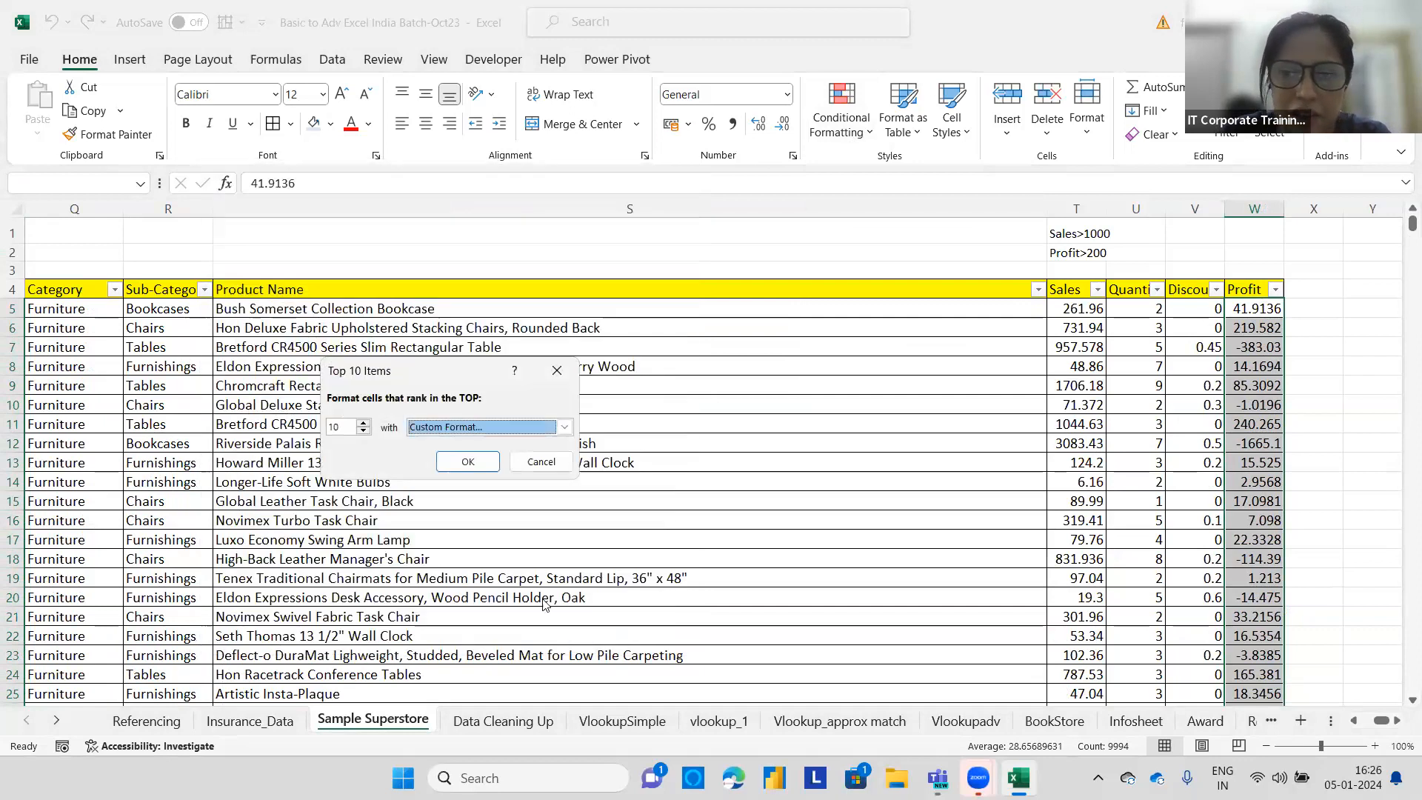
pyautogui.click(467, 461)
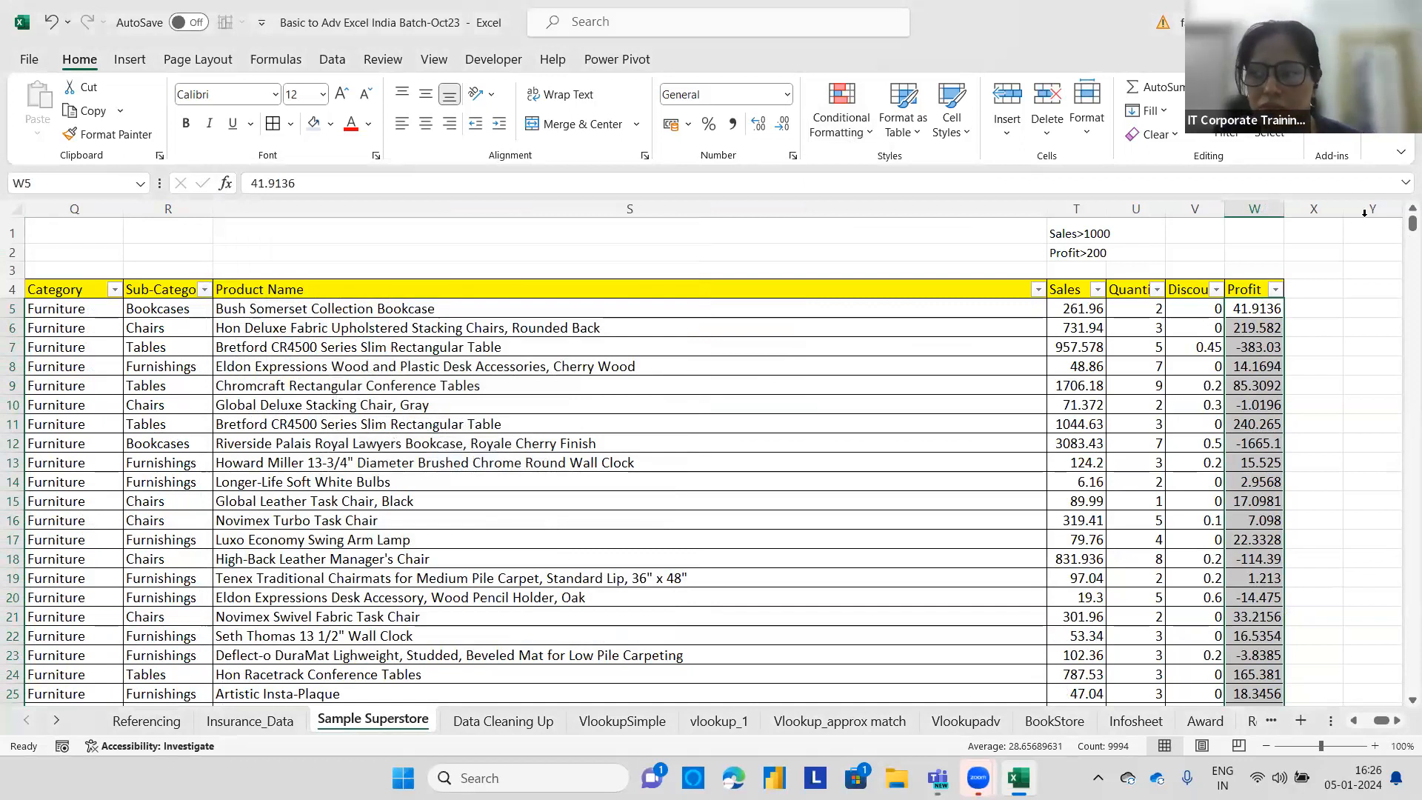
pyautogui.moveTo(1404, 231); pyautogui.dragTo(1293, 506)
pyautogui.click(1375, 580)
pyautogui.moveTo(1412, 625); pyautogui.dragTo(1409, 614)
pyautogui.moveTo(1402, 458); pyautogui.dragTo(1402, 319)
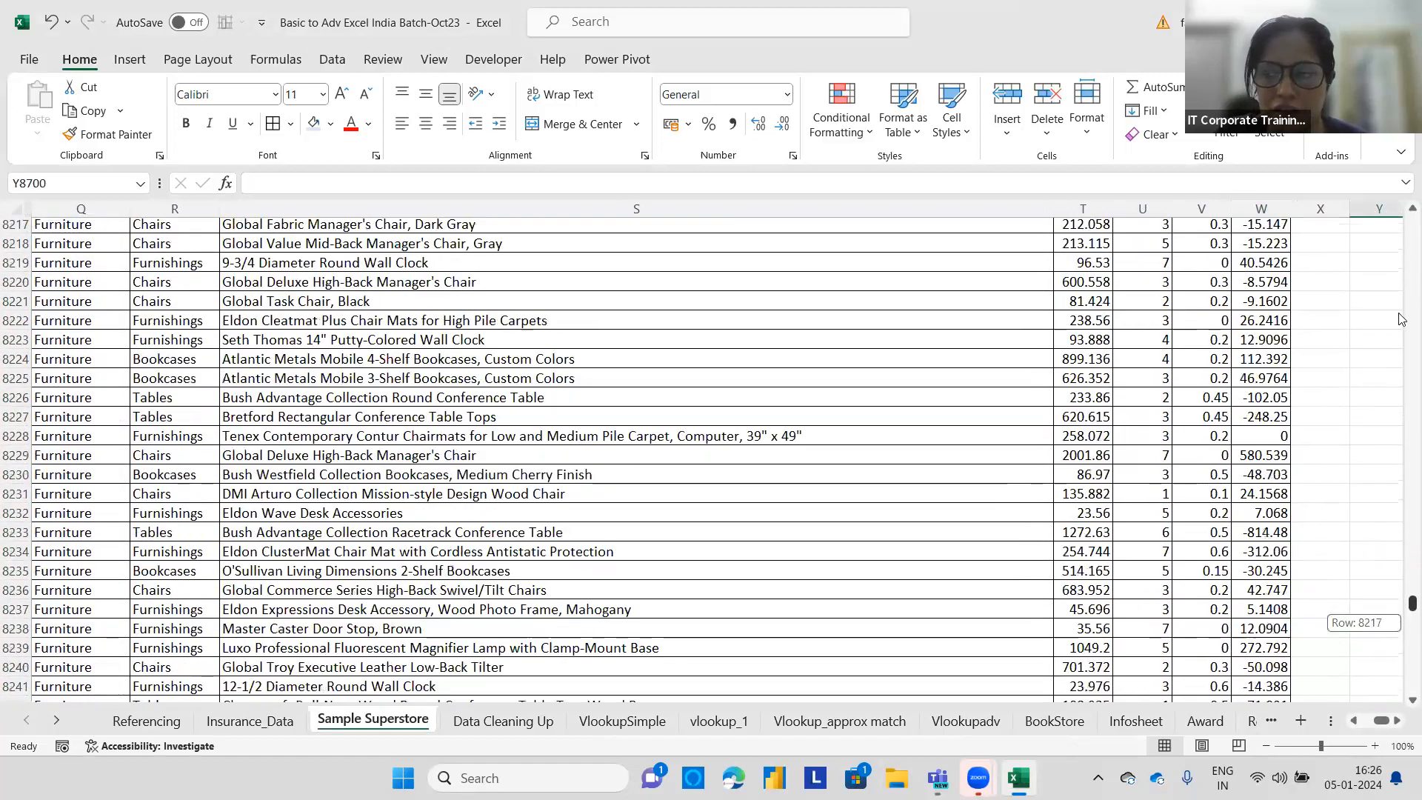
# Filter the Profit column by the green cell color.
pyautogui.moveTo(1402, 223); pyautogui.dragTo(1212, 459)
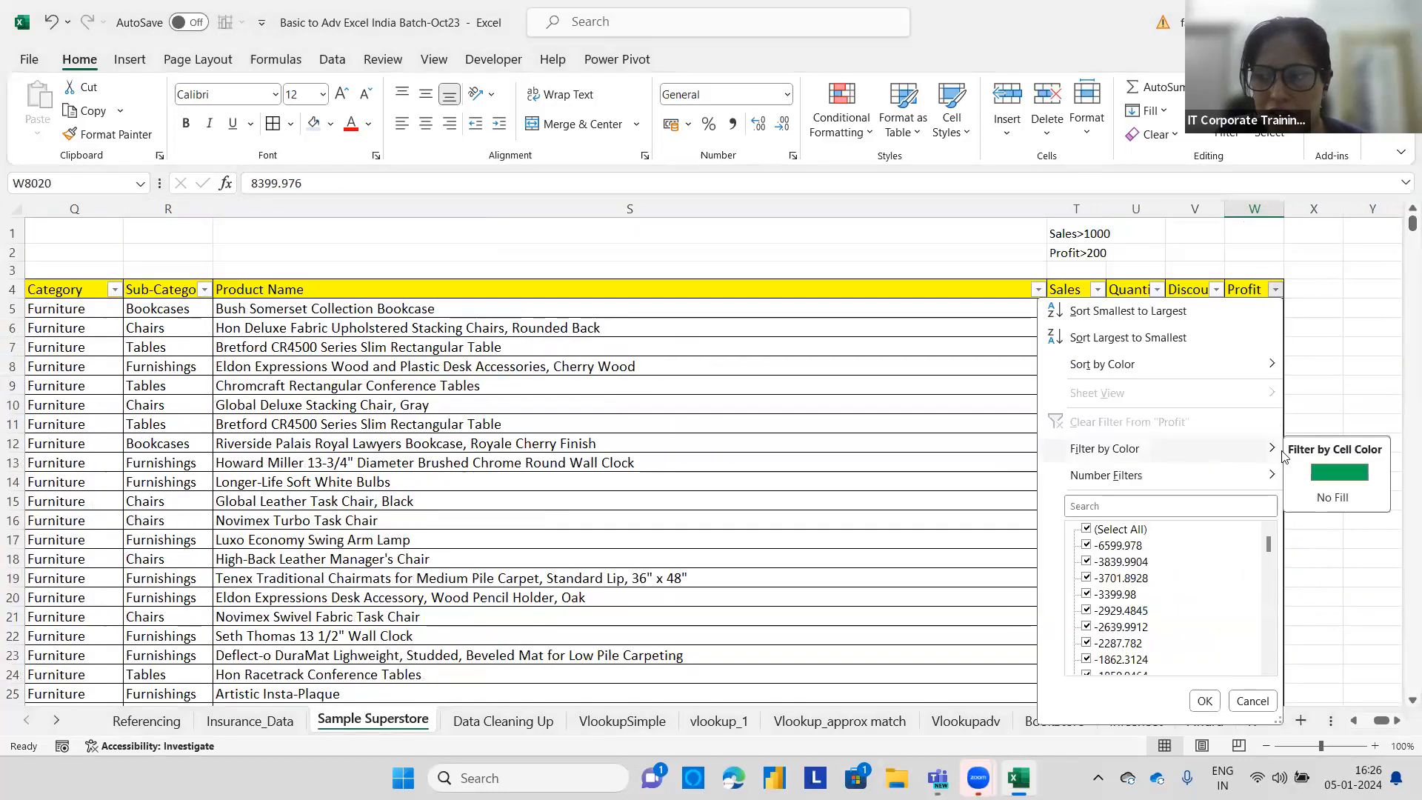
pyautogui.click(1324, 472)
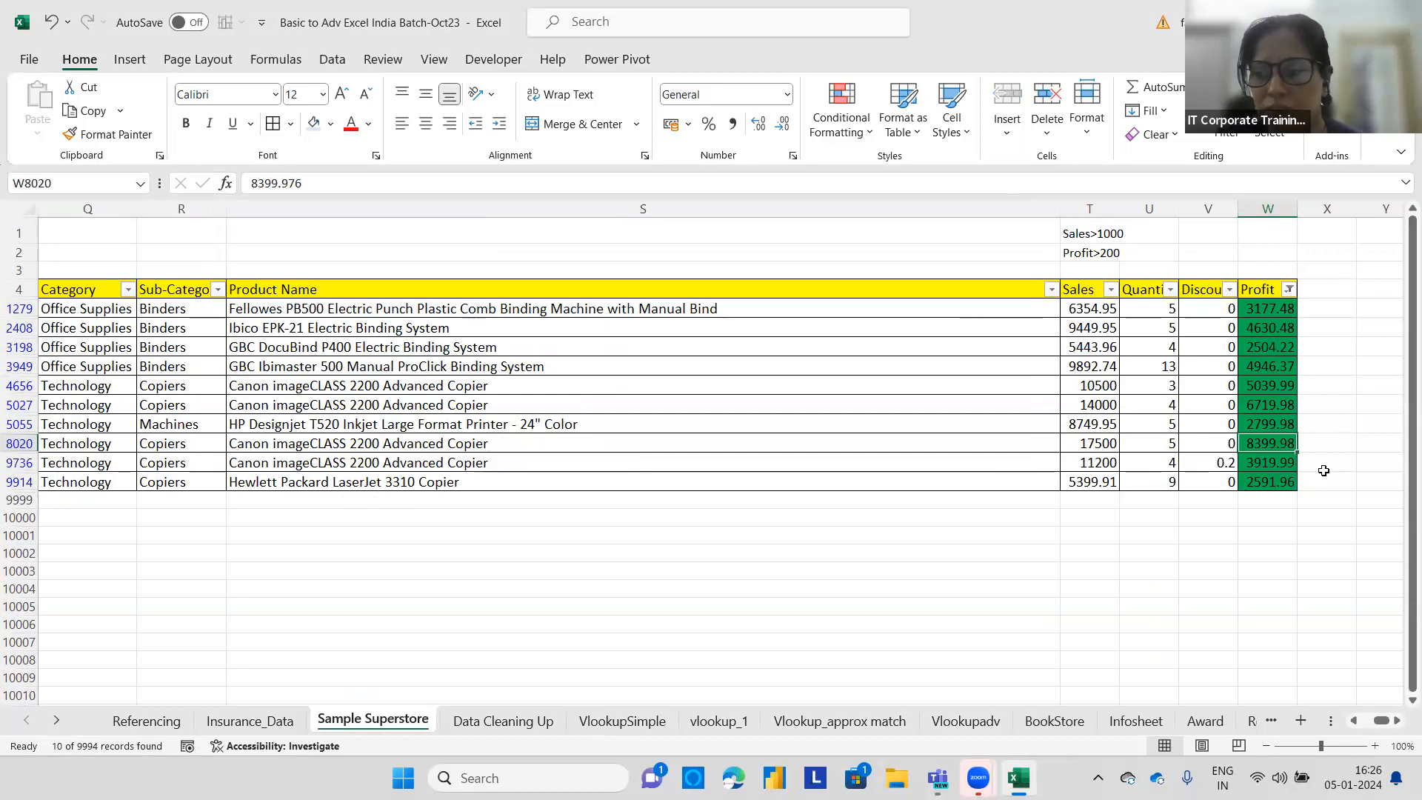
# Enter 1 in column X beside the first filtered record.
pyautogui.click(1325, 309)
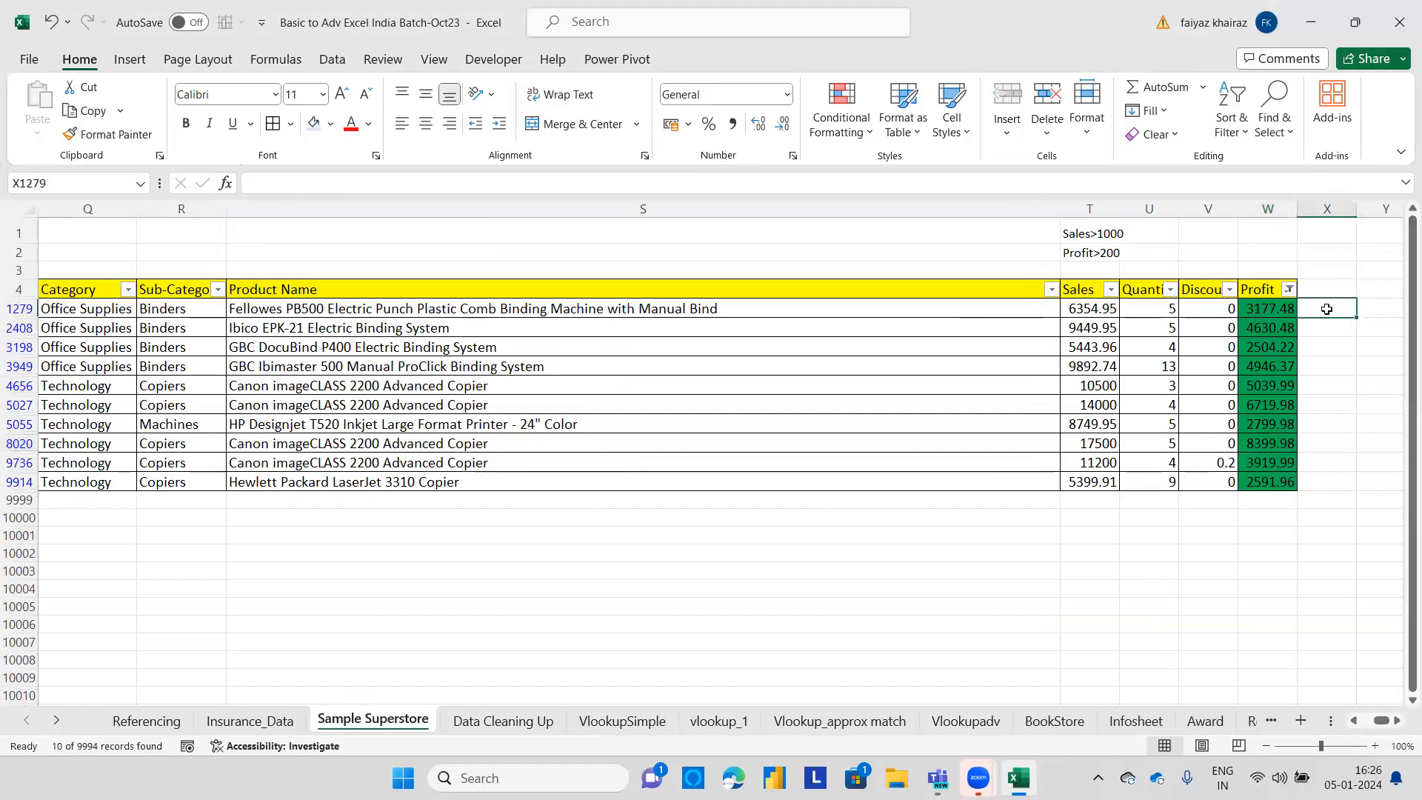
pyautogui.write('1')
pyautogui.hotkey('ctrl', 'Return')
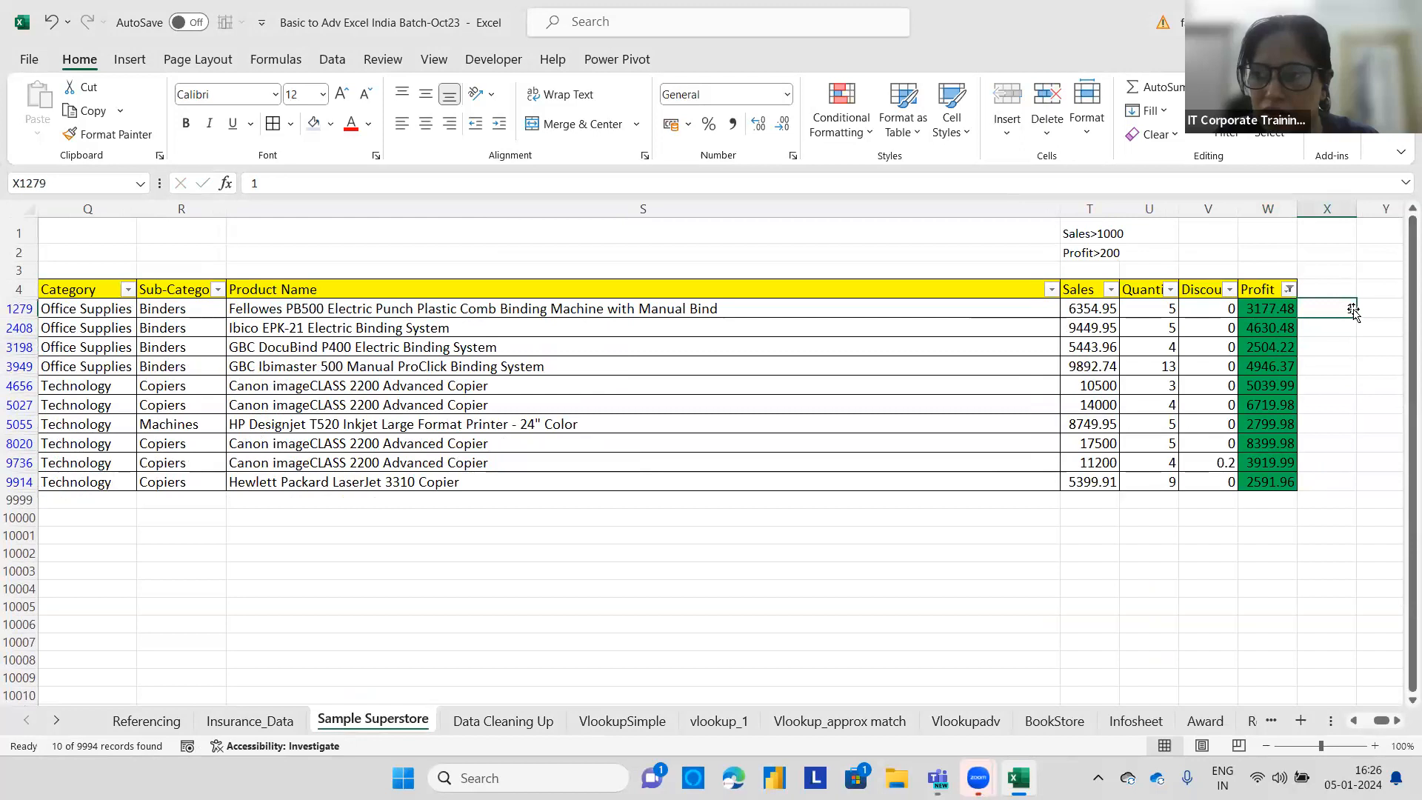
# Fill 1 down column X for all filtered records, then delete those values again.
pyautogui.moveTo(1353, 312); pyautogui.dragTo(1352, 485)
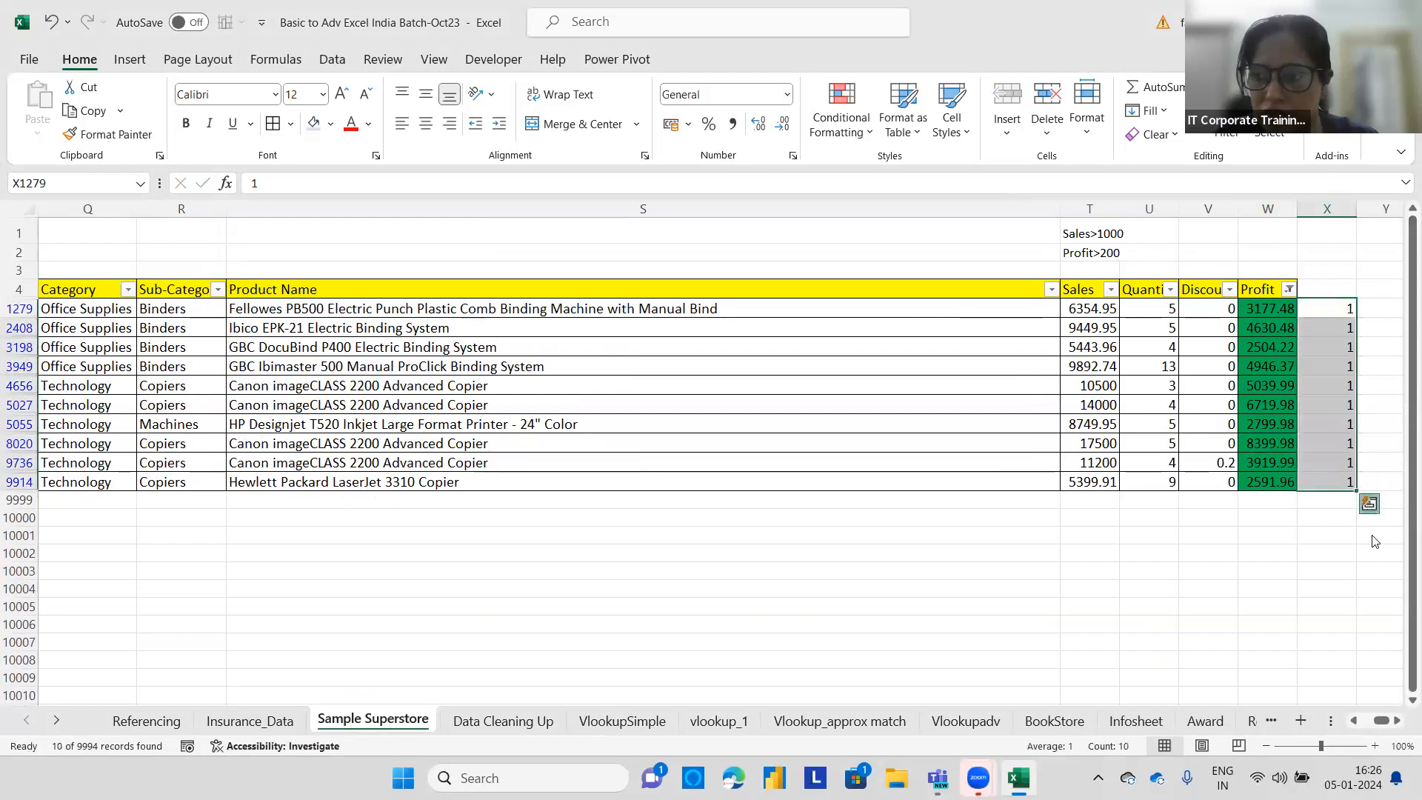
pyautogui.click(1369, 504)
pyautogui.click(1329, 344)
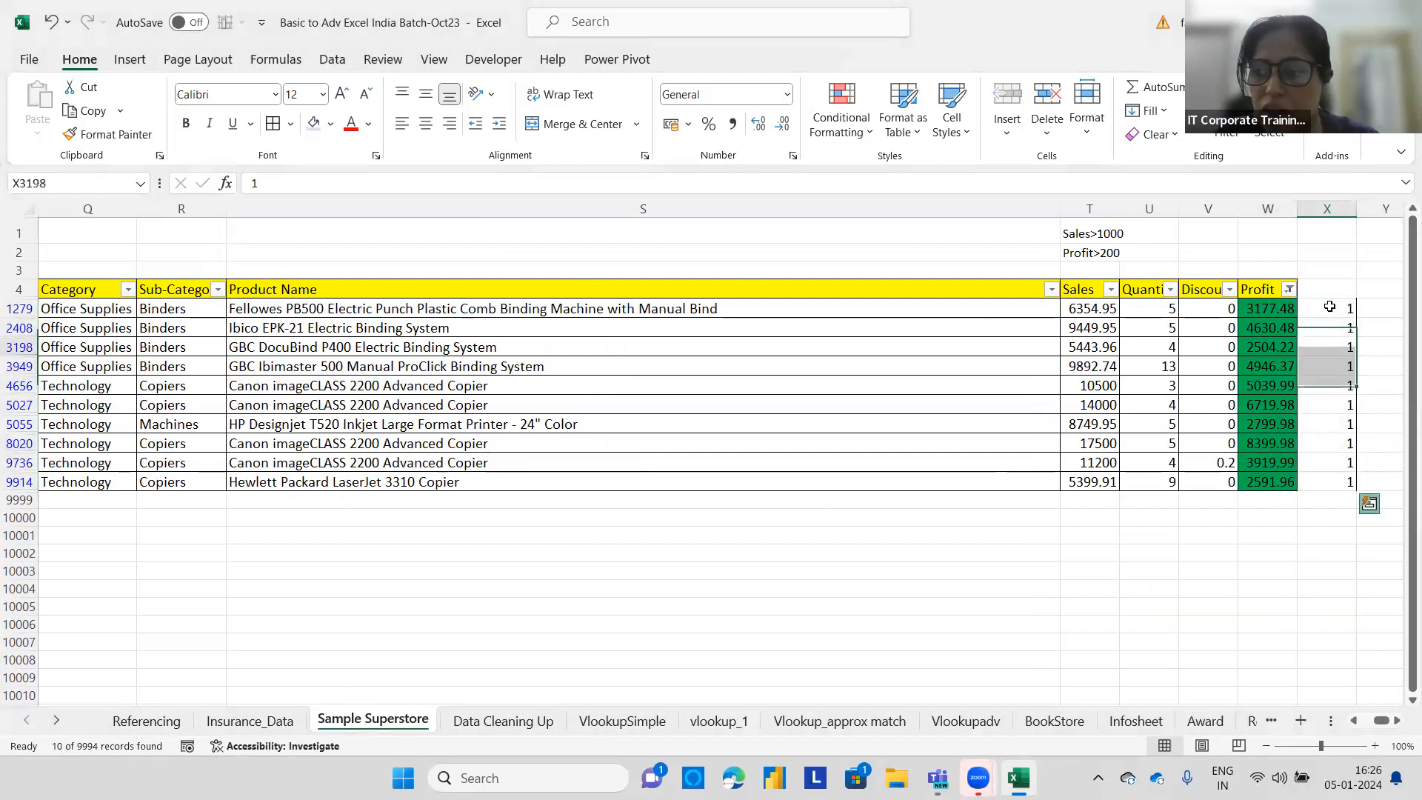
pyautogui.moveTo(1332, 308); pyautogui.dragTo(1335, 478)
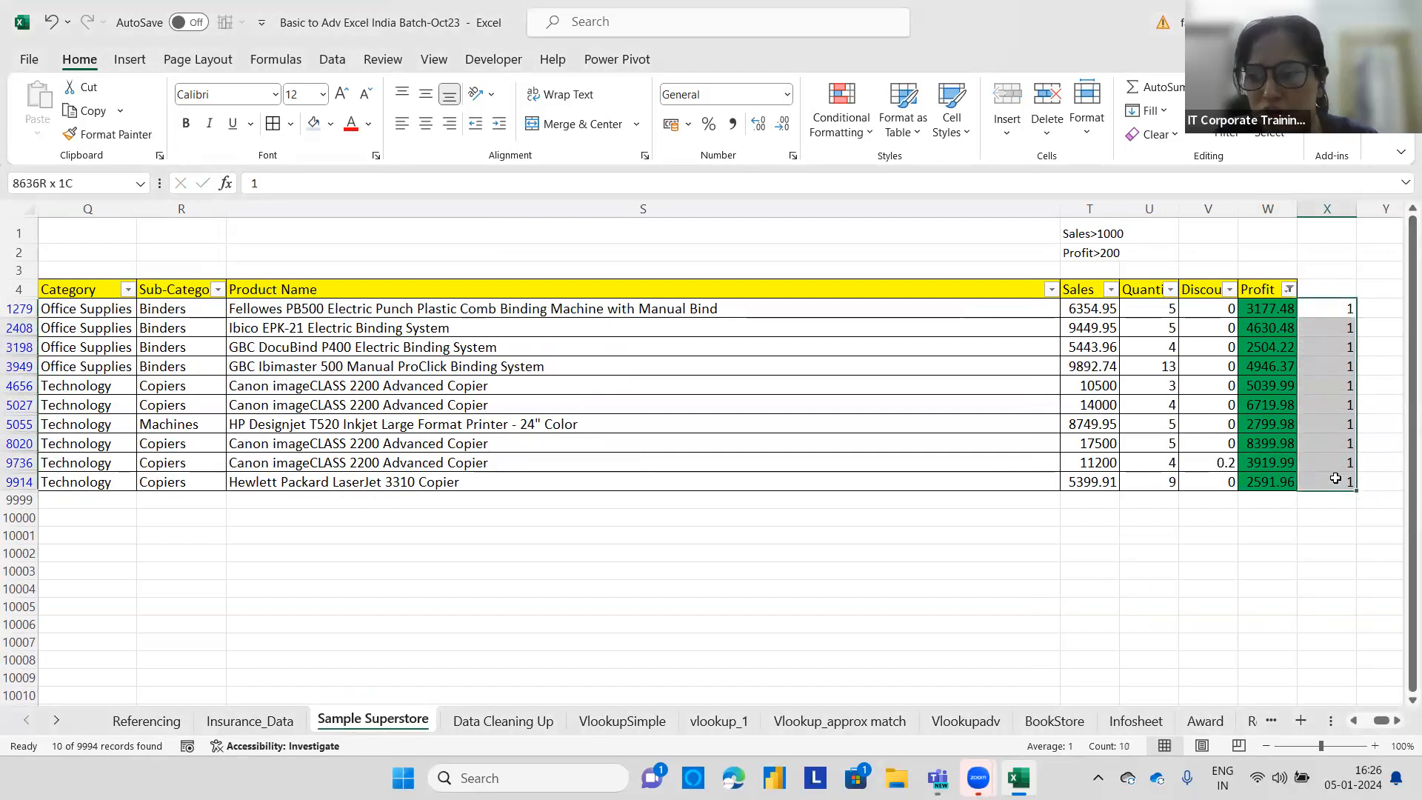
pyautogui.press('Delete')
# Step through each filtered green Profit cell one by one from the first to the last record.
pyautogui.click(1279, 306)
pyautogui.click(1277, 326)
pyautogui.click(1275, 346)
pyautogui.click(1274, 366)
pyautogui.click(1272, 385)
pyautogui.click(1271, 405)
pyautogui.click(1268, 424)
pyautogui.click(1266, 443)
pyautogui.click(1264, 462)
pyautogui.click(1263, 481)
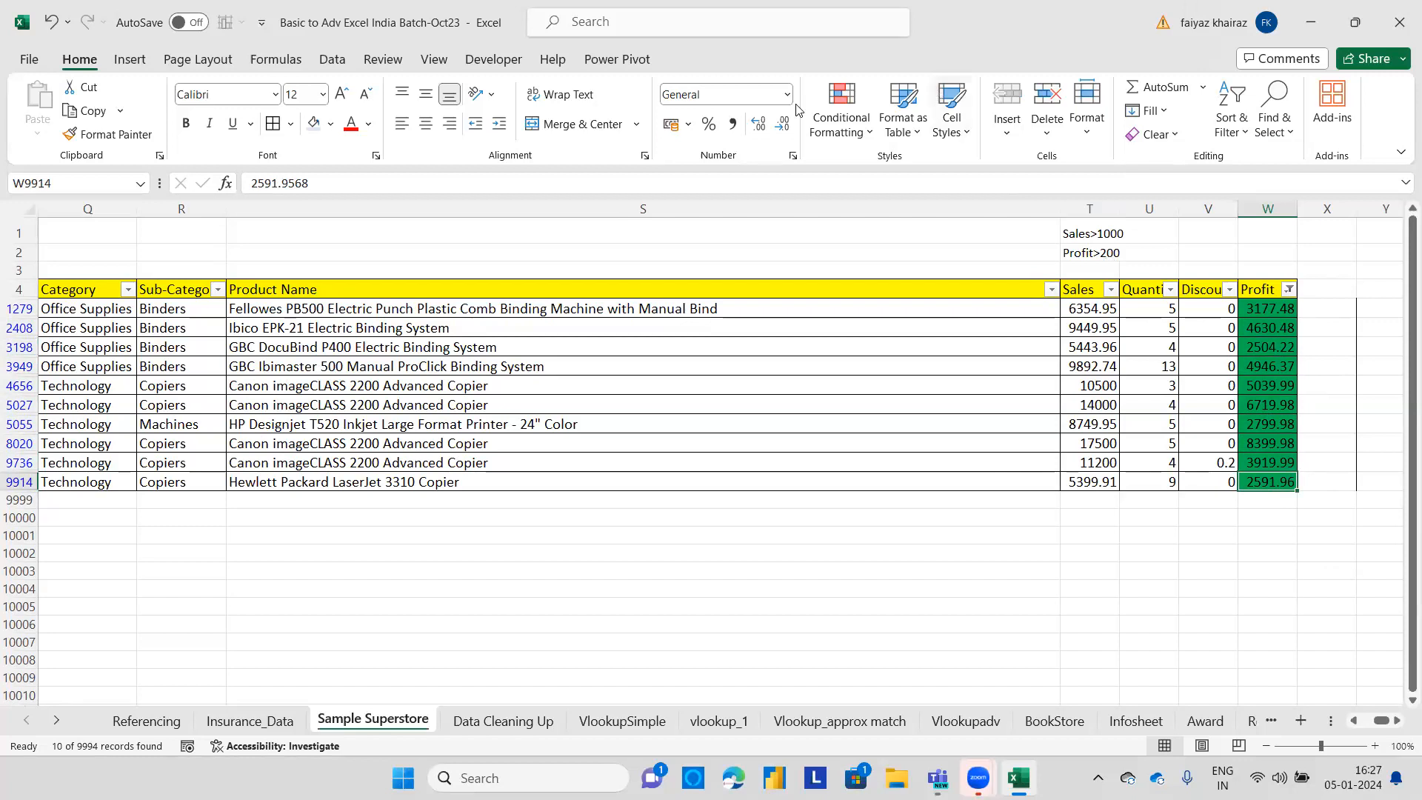
# Clear conditional formatting rules from the selected Profit cell, then from the entire sheet.
pyautogui.click(841, 133)
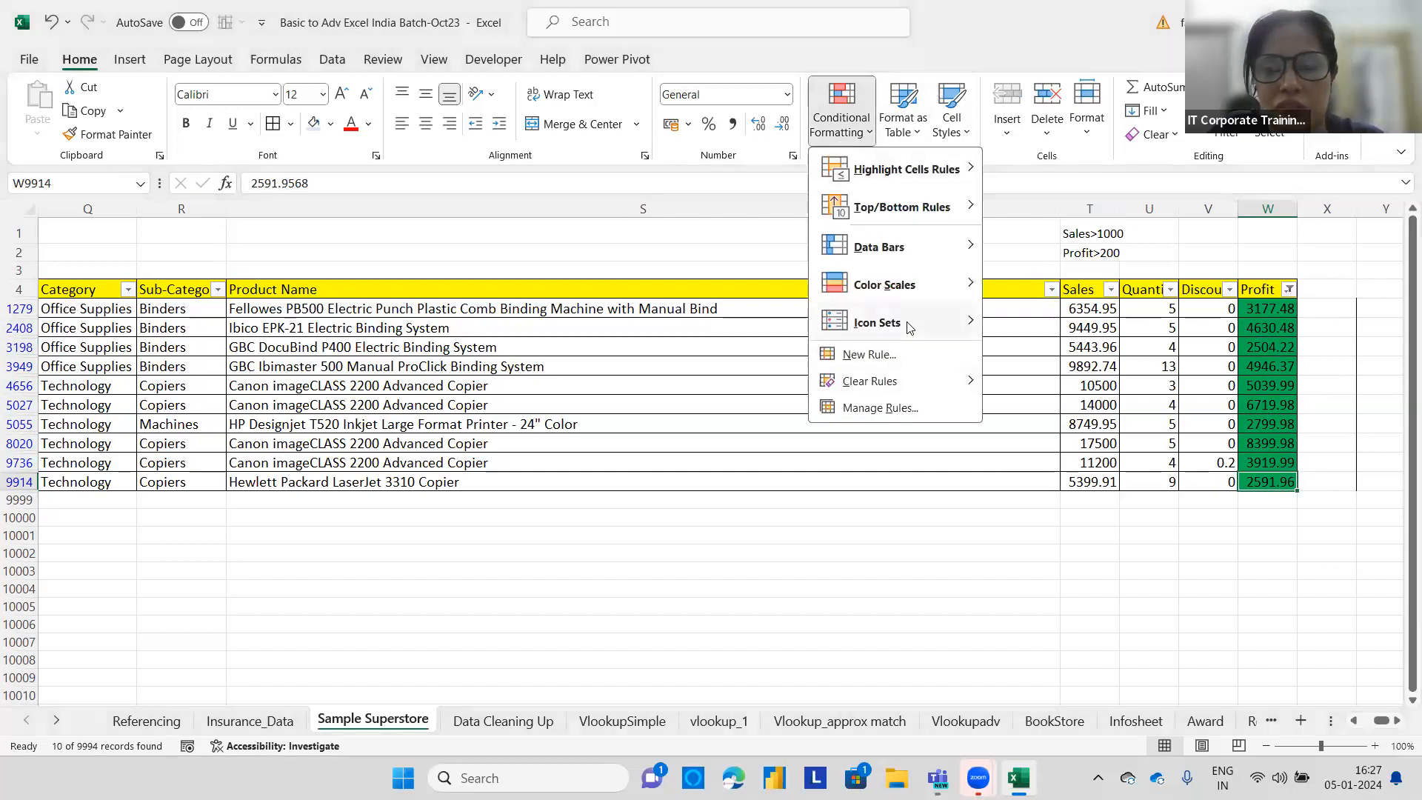
pyautogui.moveTo(932, 380)
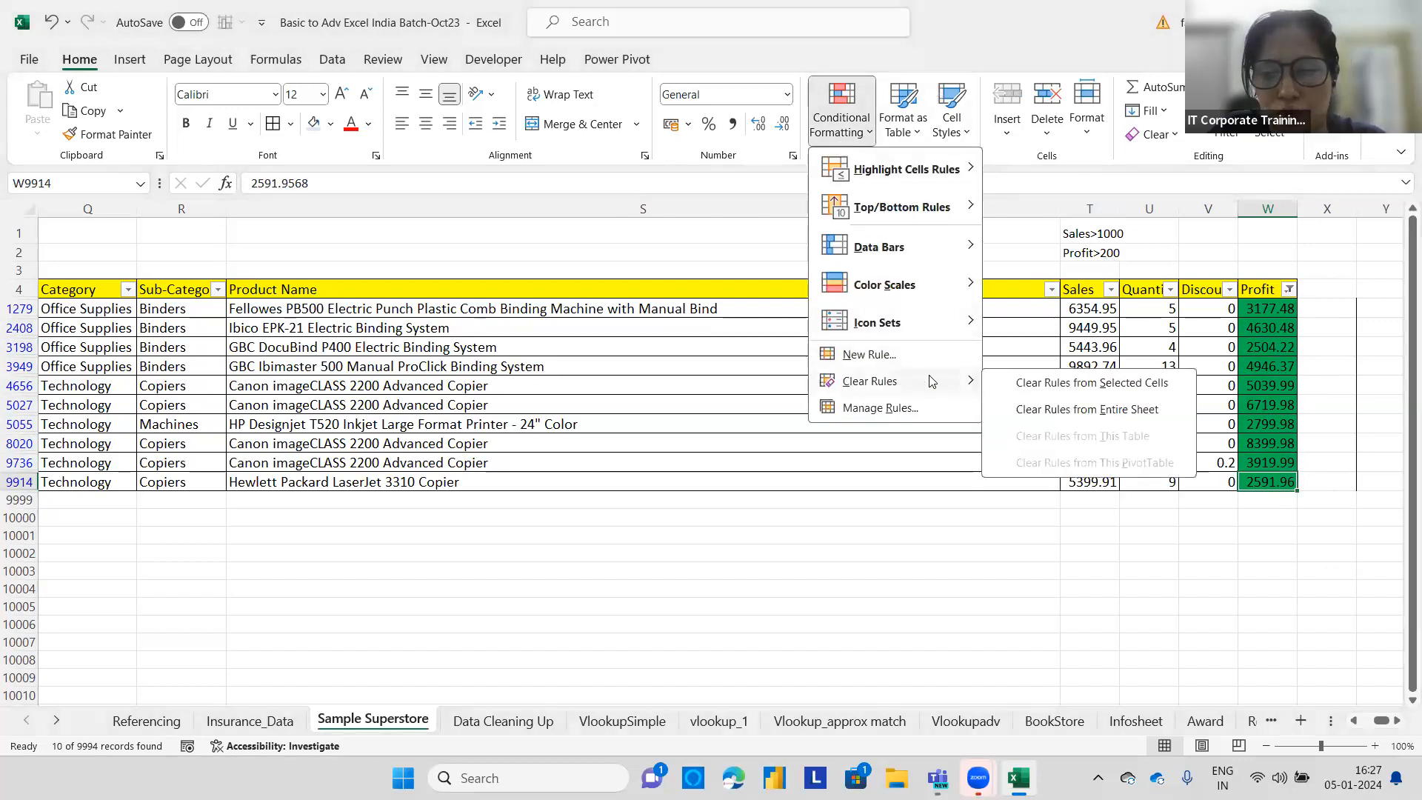
pyautogui.click(1079, 383)
pyautogui.click(842, 118)
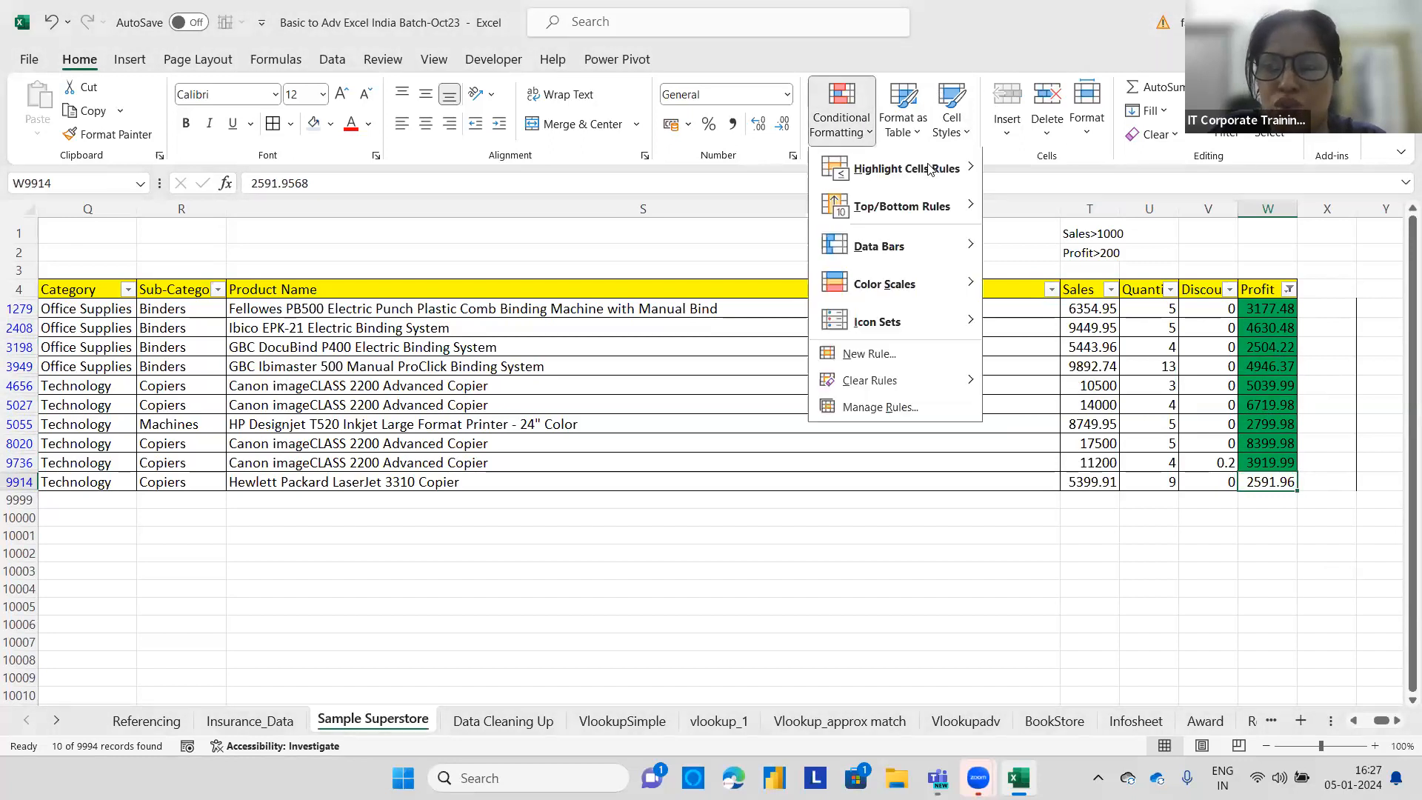
pyautogui.moveTo(908, 378)
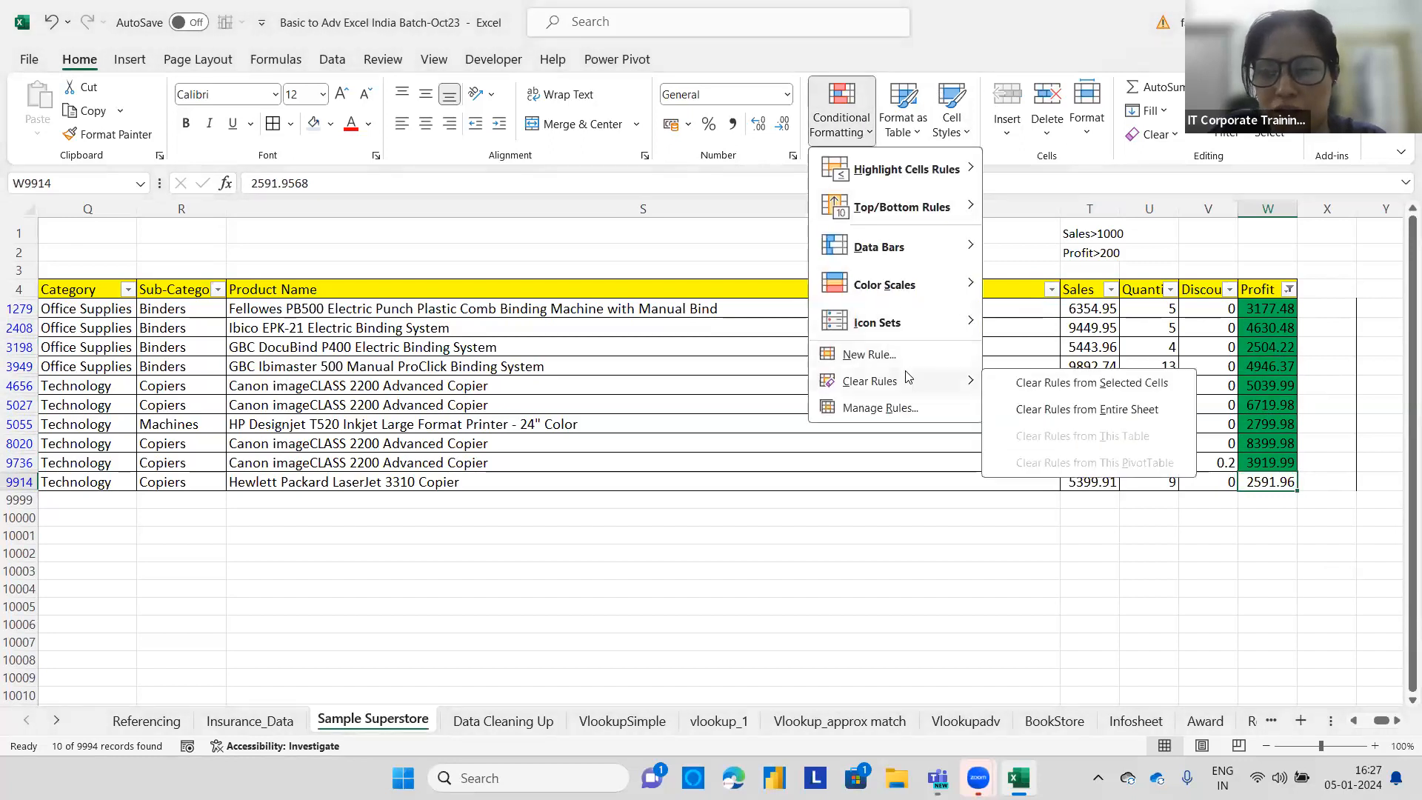
pyautogui.click(1089, 408)
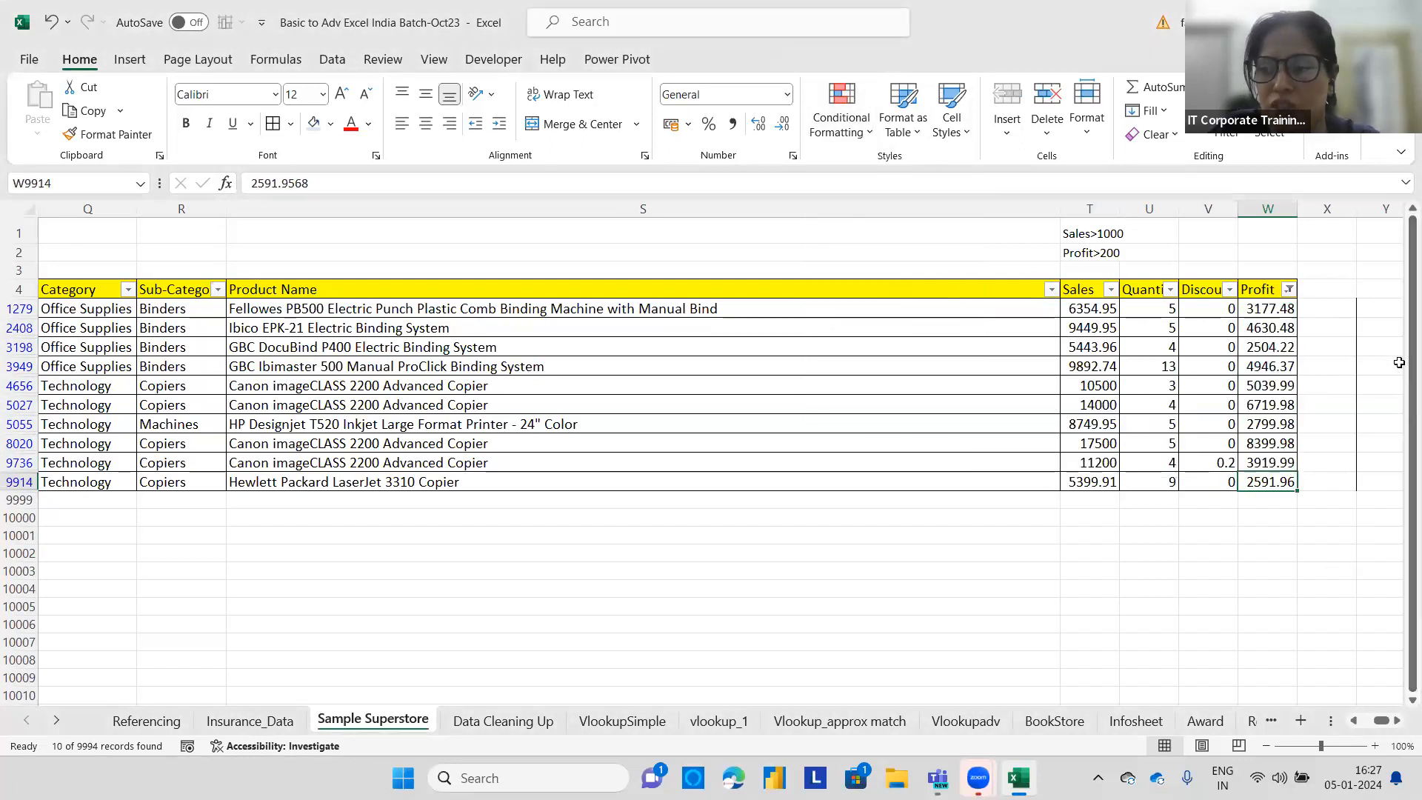
# Clear the filter from the Profit column.
pyautogui.click(1286, 290)
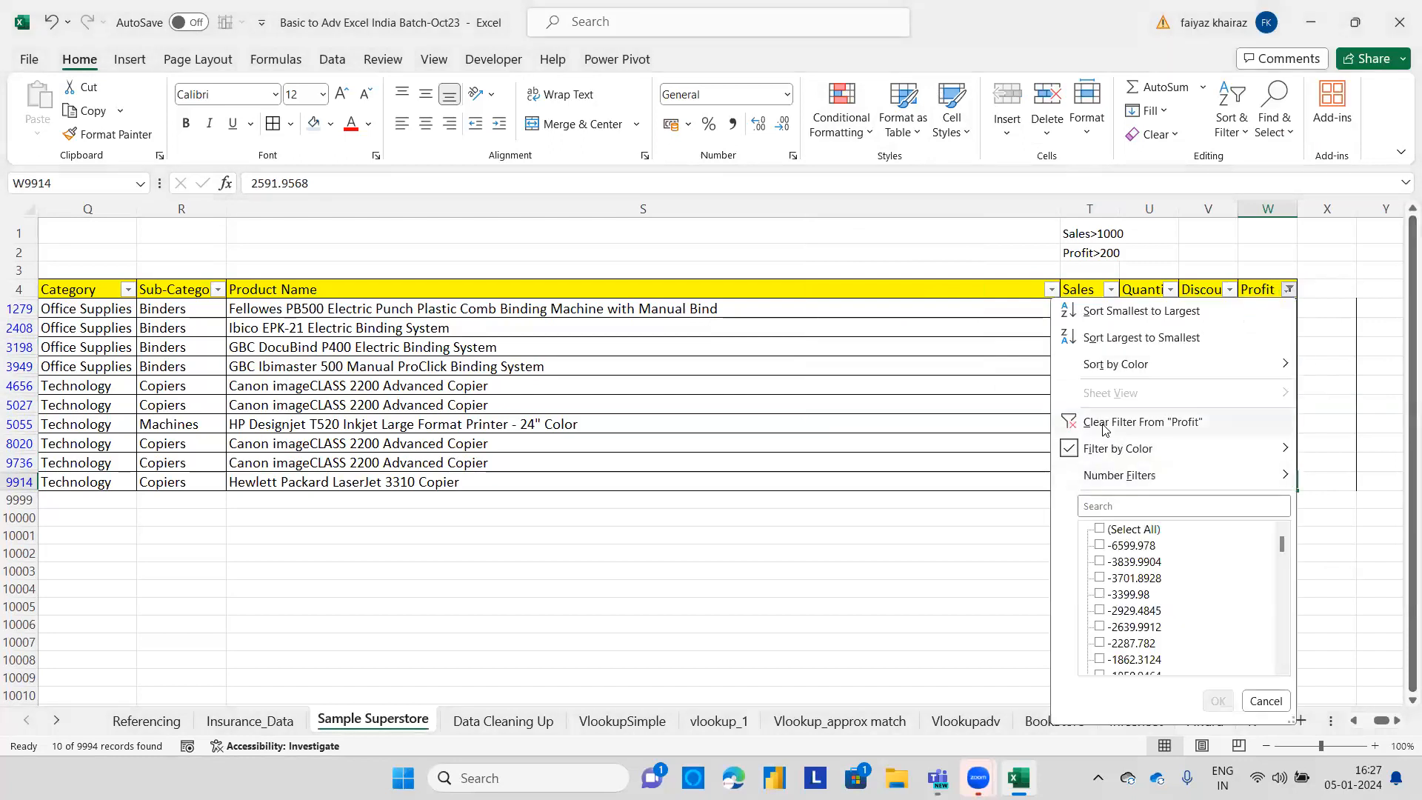
pyautogui.click(1357, 372)
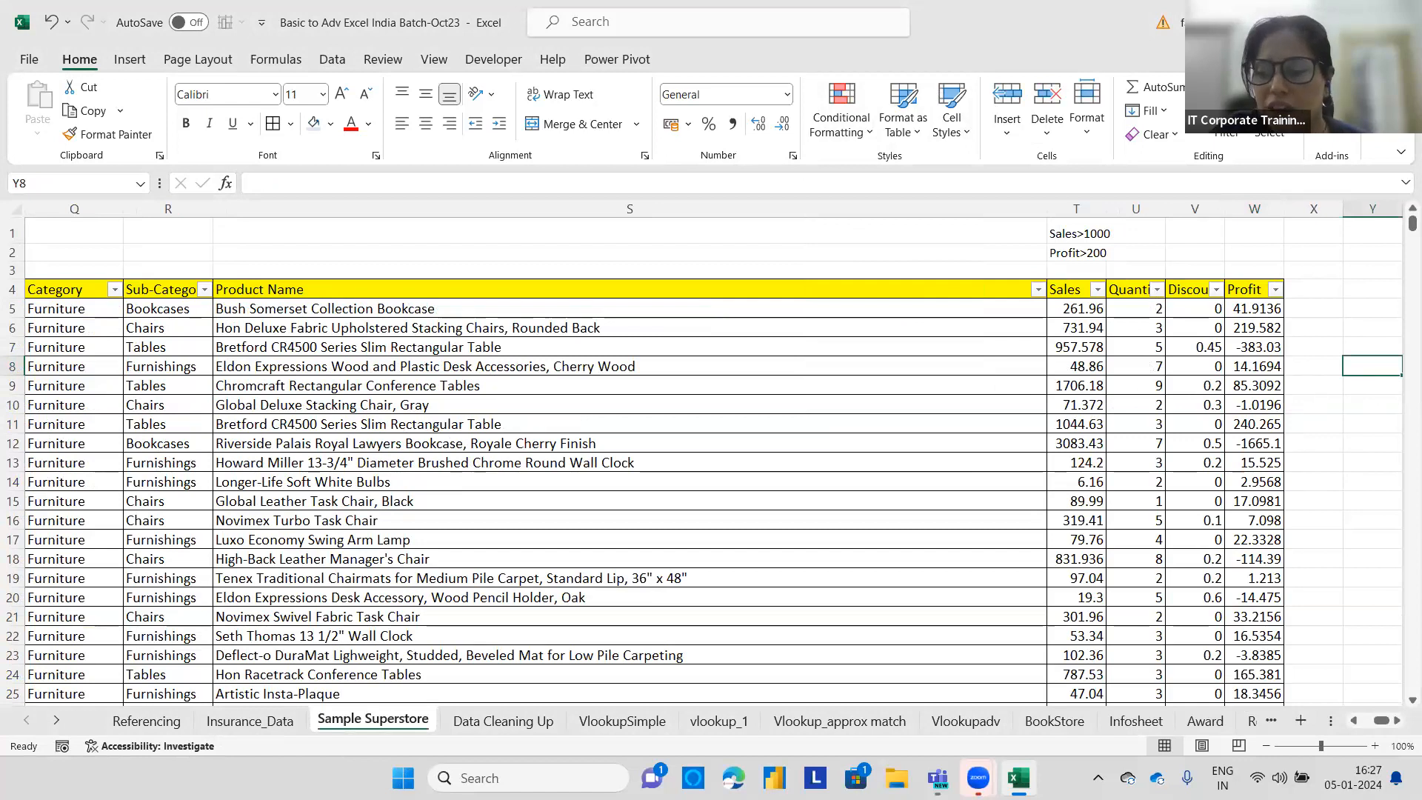
# Select the data from C5 to the last record and start a formula rule =$R5="Chairs".
pyautogui.moveTo(1379, 724); pyautogui.dragTo(1309, 637)
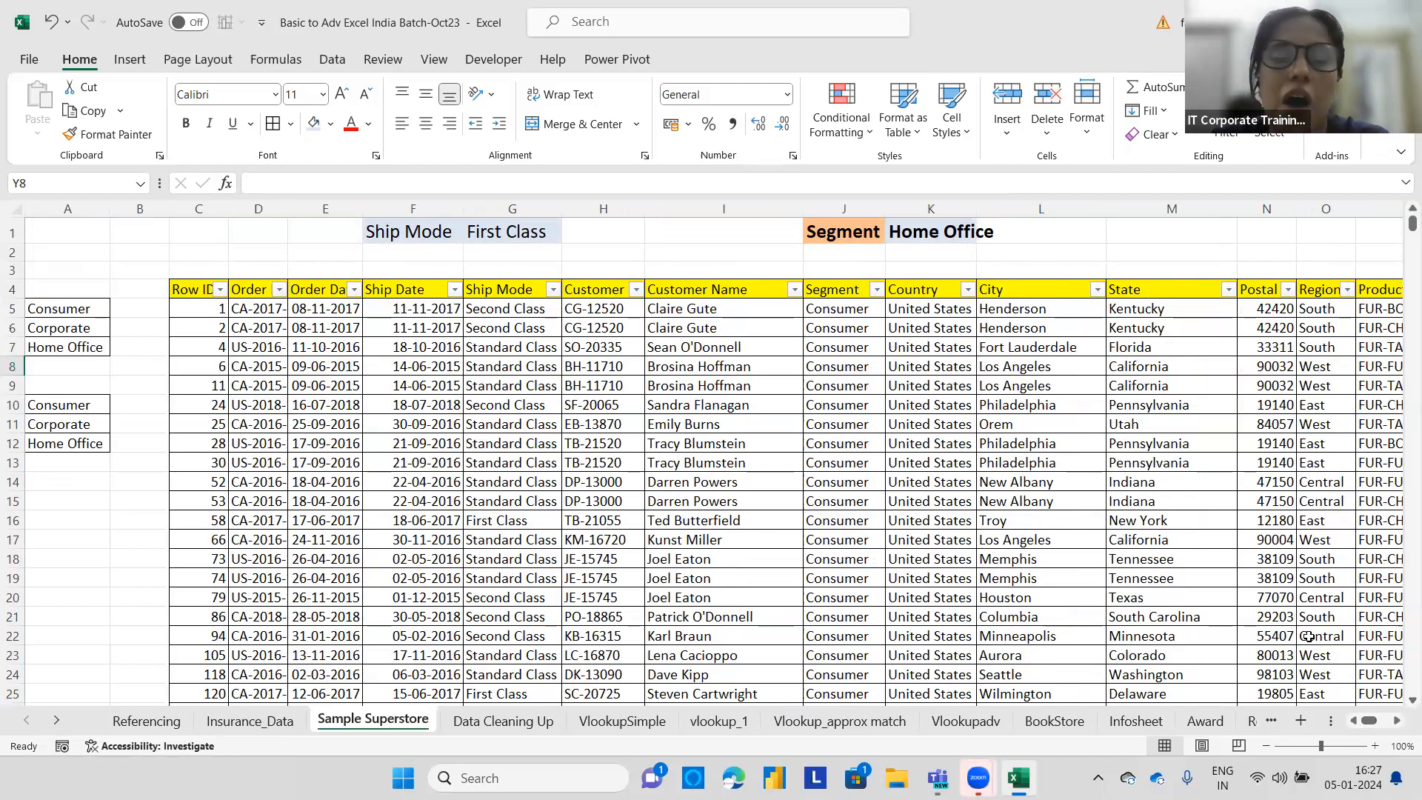
pyautogui.click(209, 314)
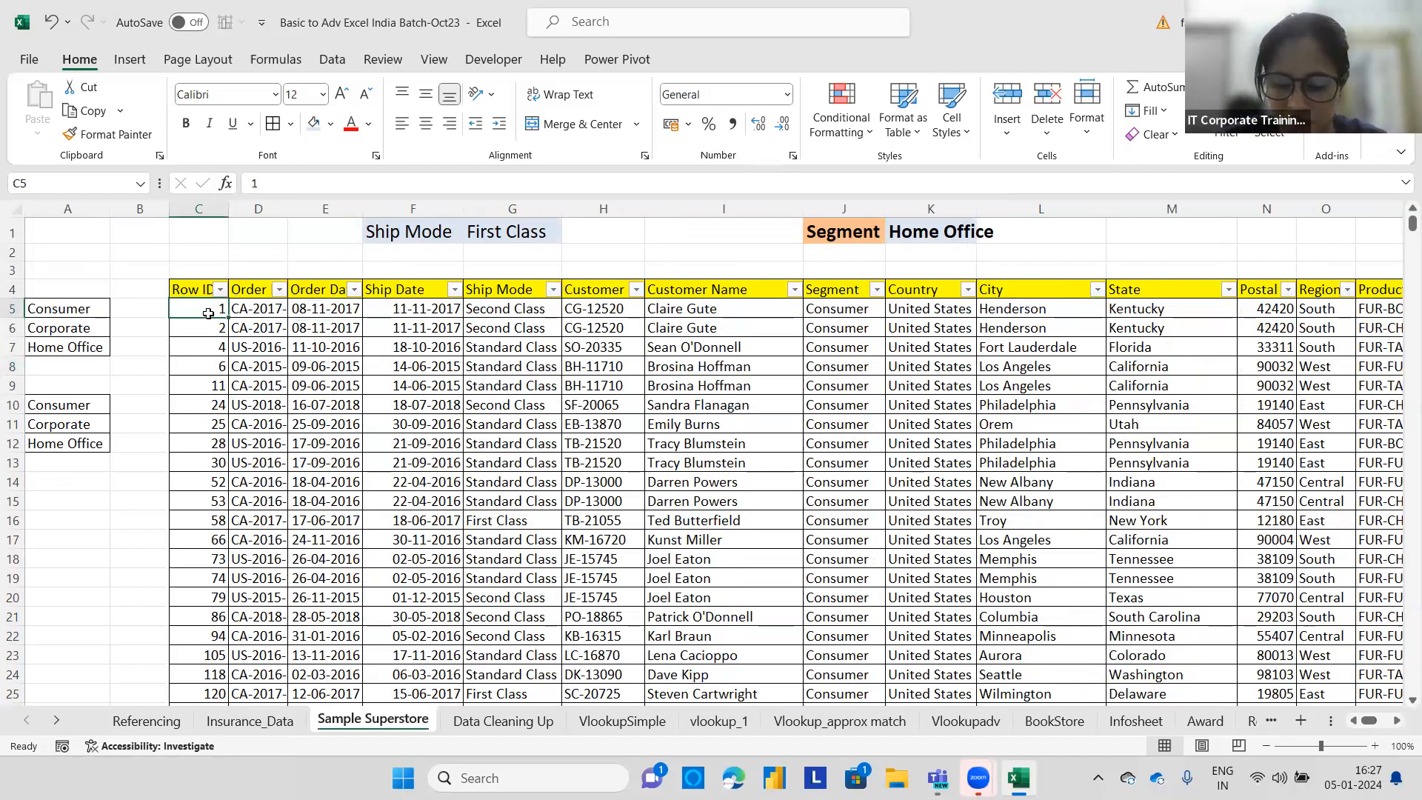
pyautogui.hotkey('ctrl', 'shift', 'Right')
pyautogui.hotkey('ctrl', 'shift', 'Down')
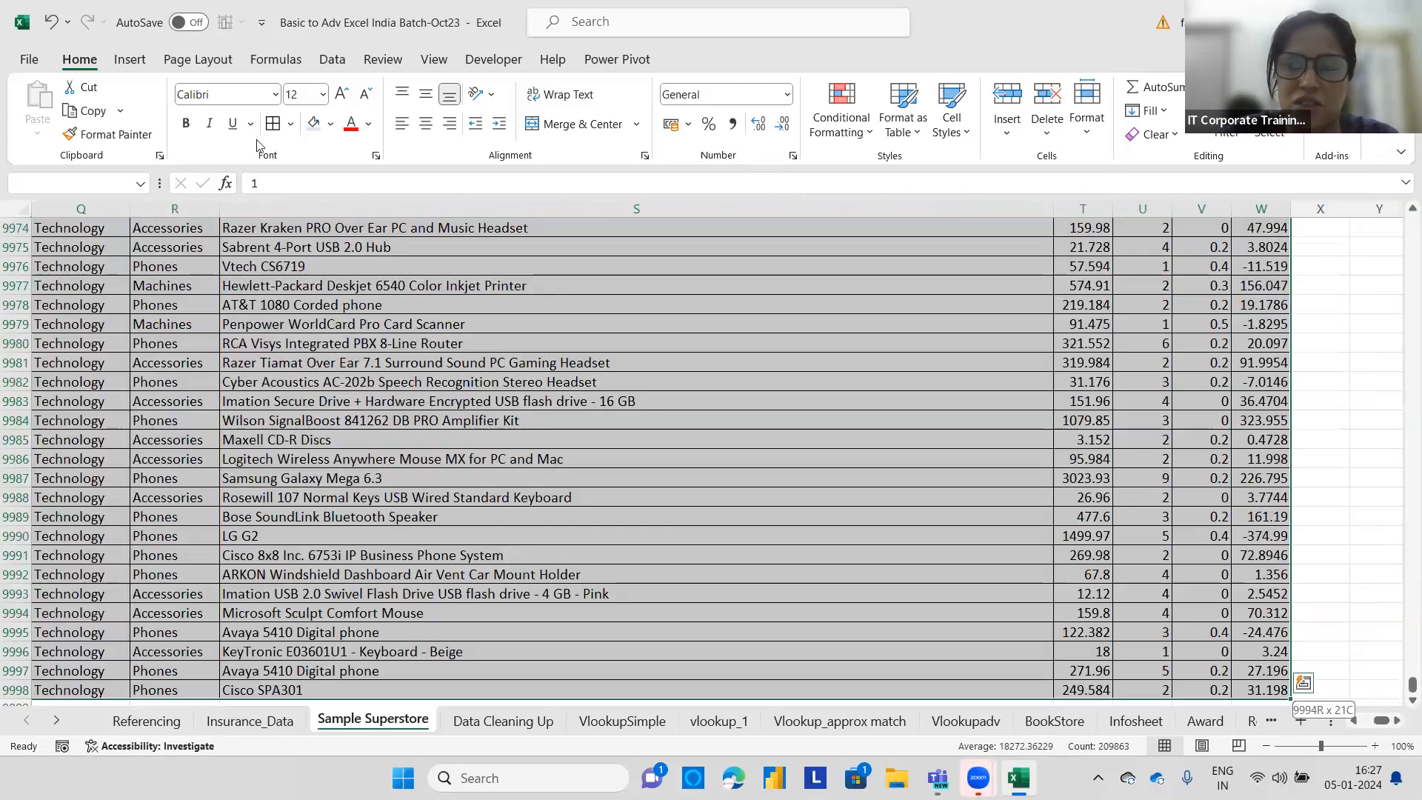
pyautogui.click(842, 133)
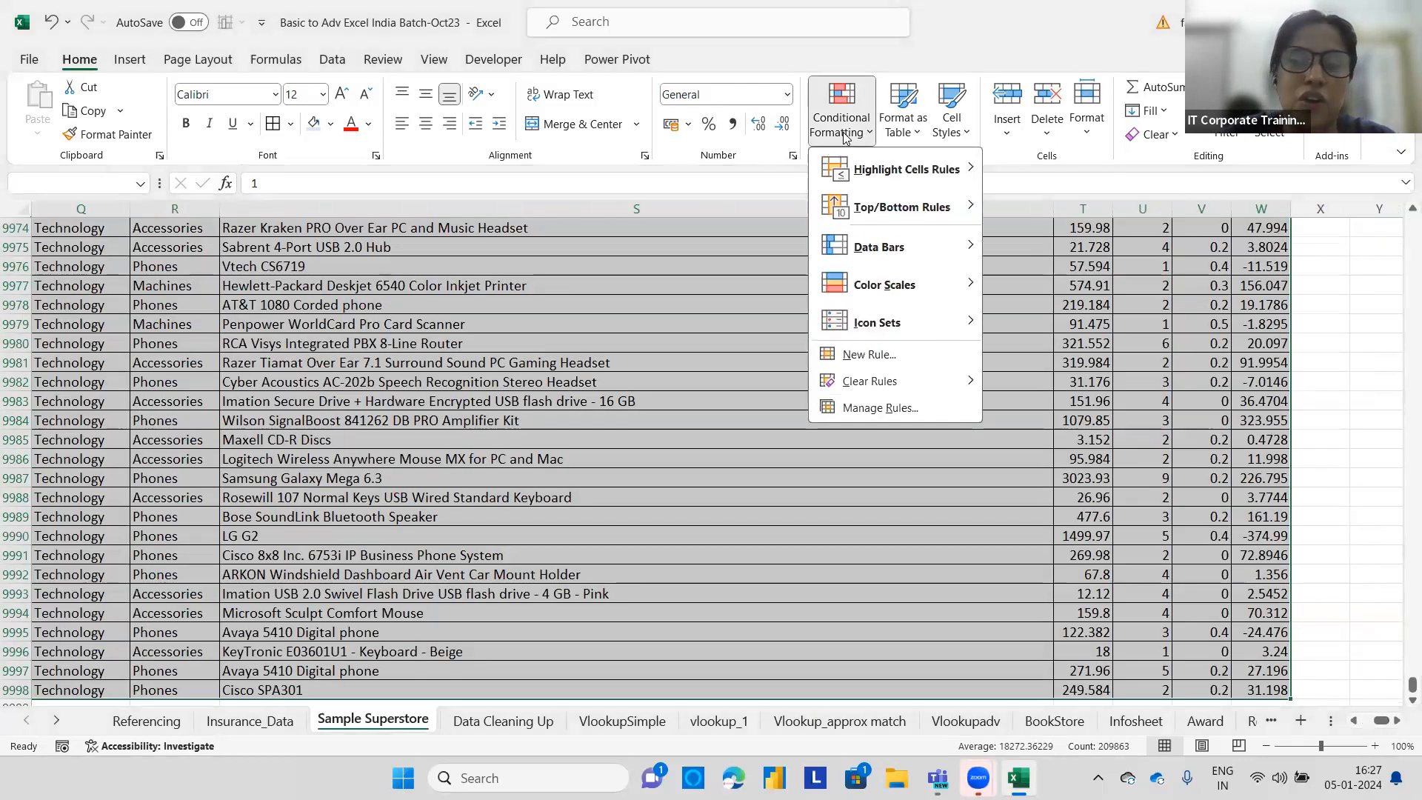
pyautogui.click(870, 357)
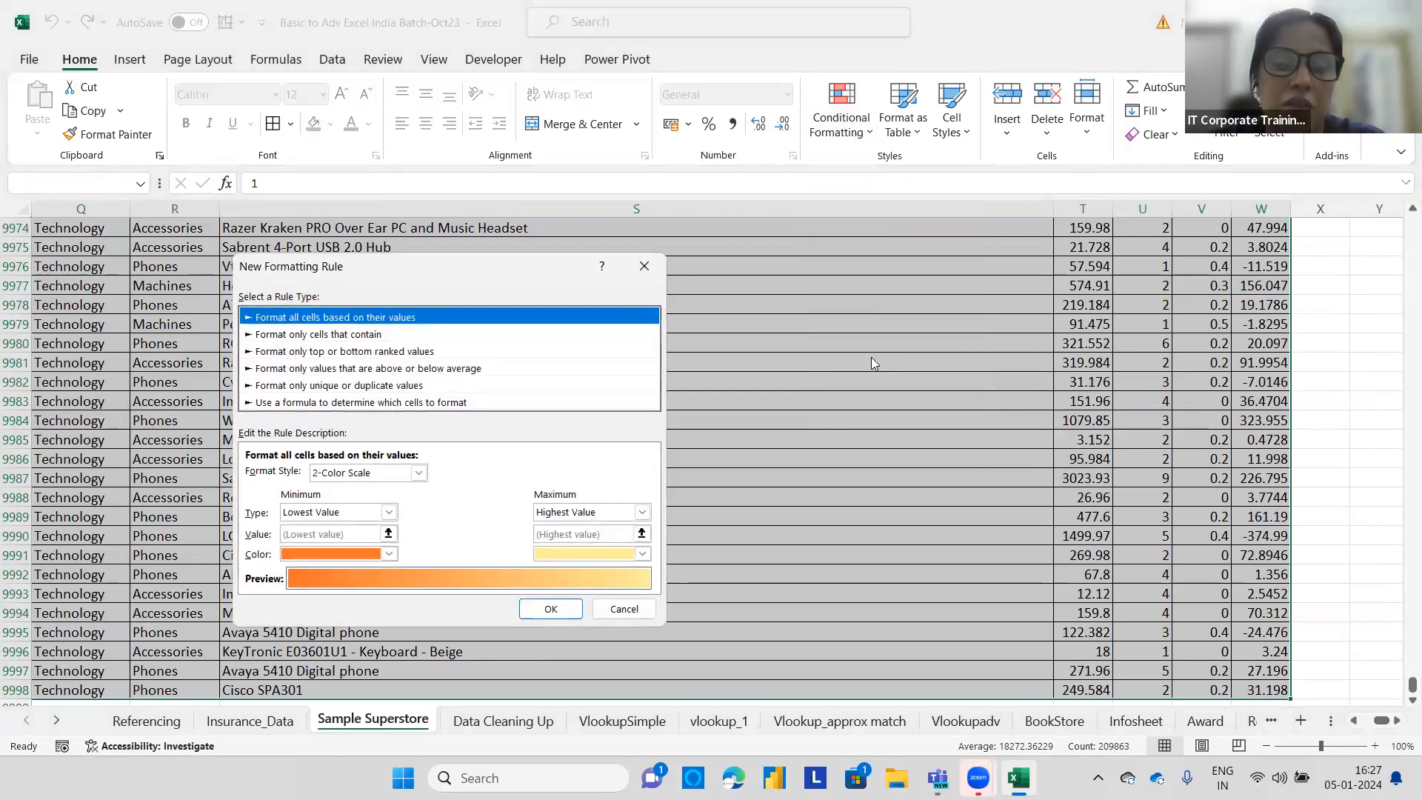
pyautogui.click(435, 402)
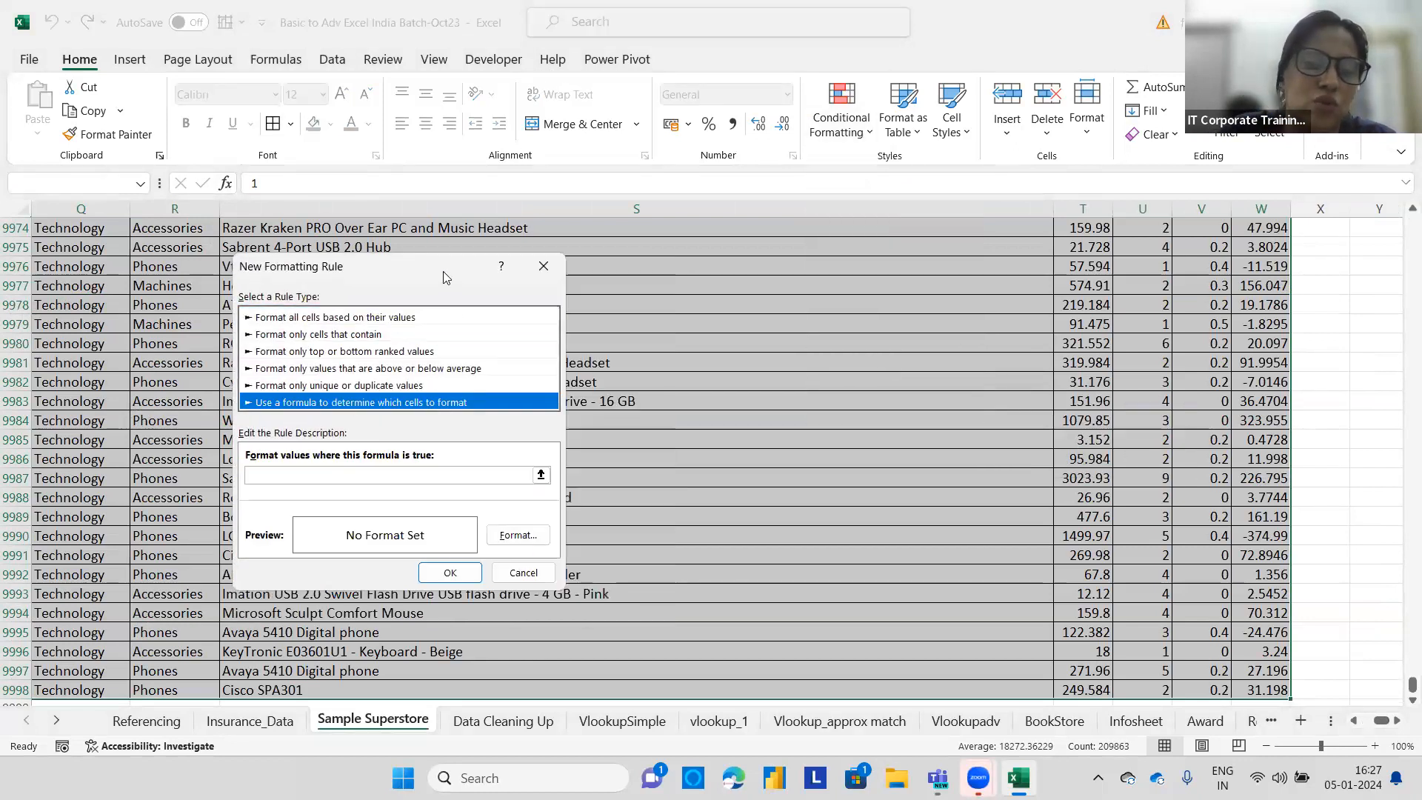
pyautogui.moveTo(444, 266); pyautogui.dragTo(807, 308)
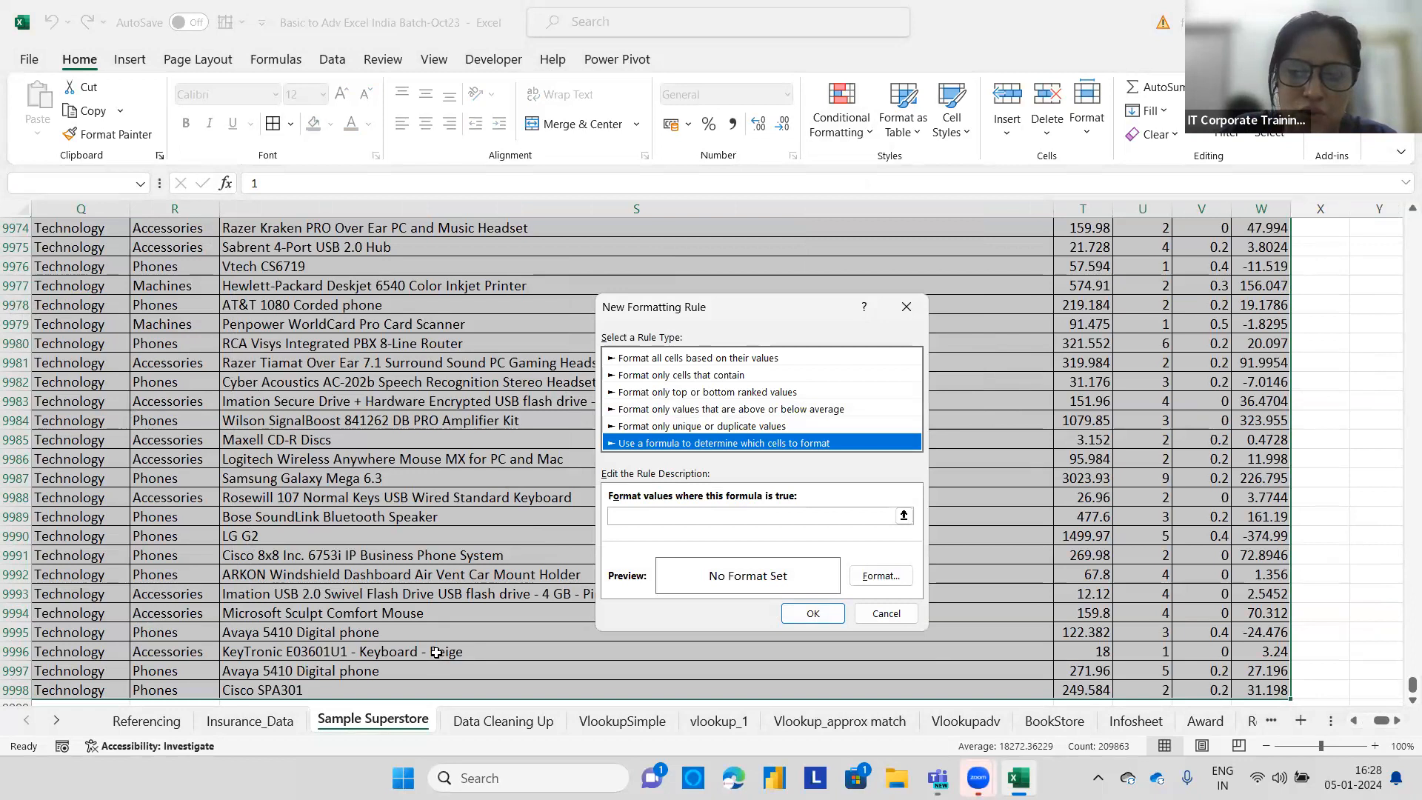
pyautogui.press('Tab')
pyautogui.moveTo(1410, 685); pyautogui.dragTo(1403, 194)
pyautogui.scroll(10, 141, 333)
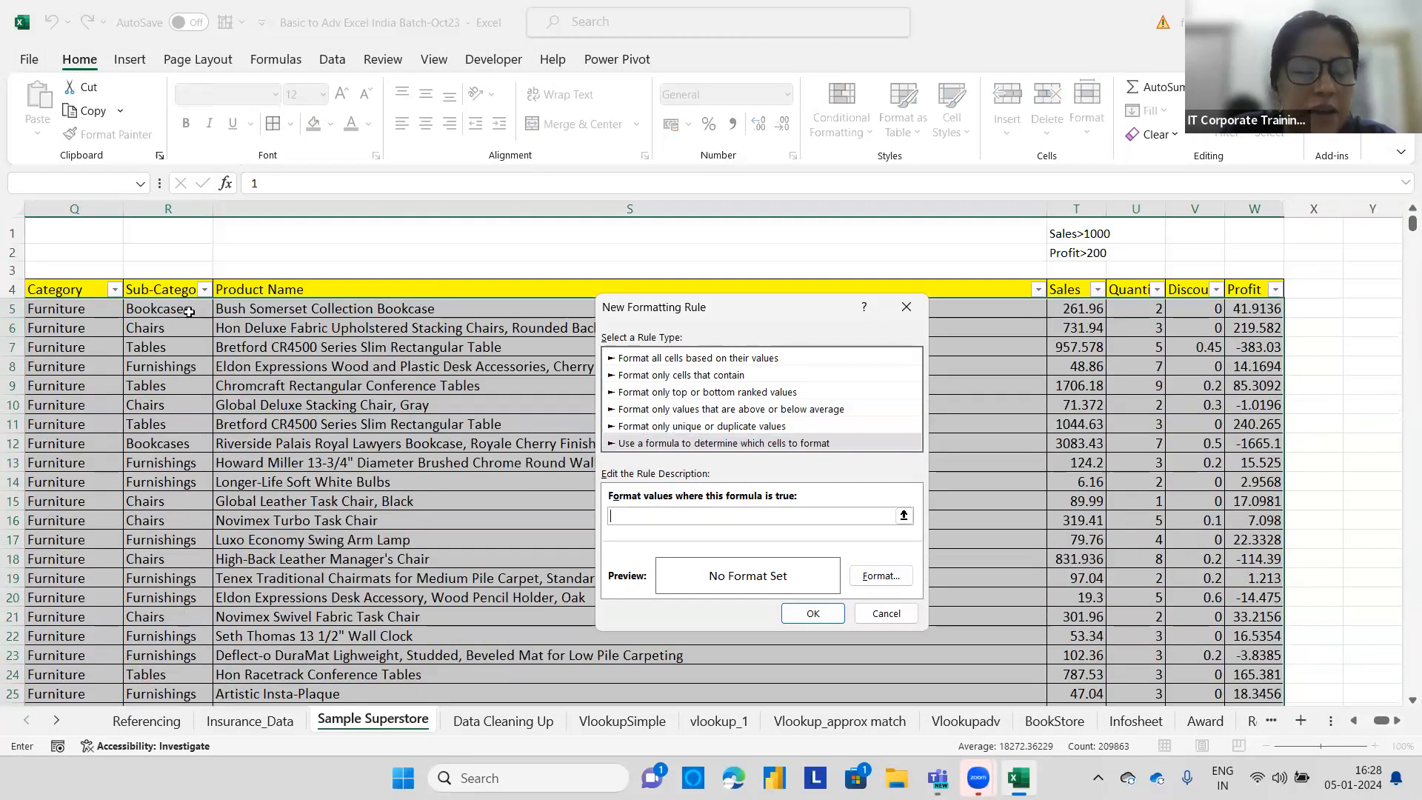
pyautogui.click(159, 309)
pyautogui.click(705, 521)
pyautogui.write('="Chairs')
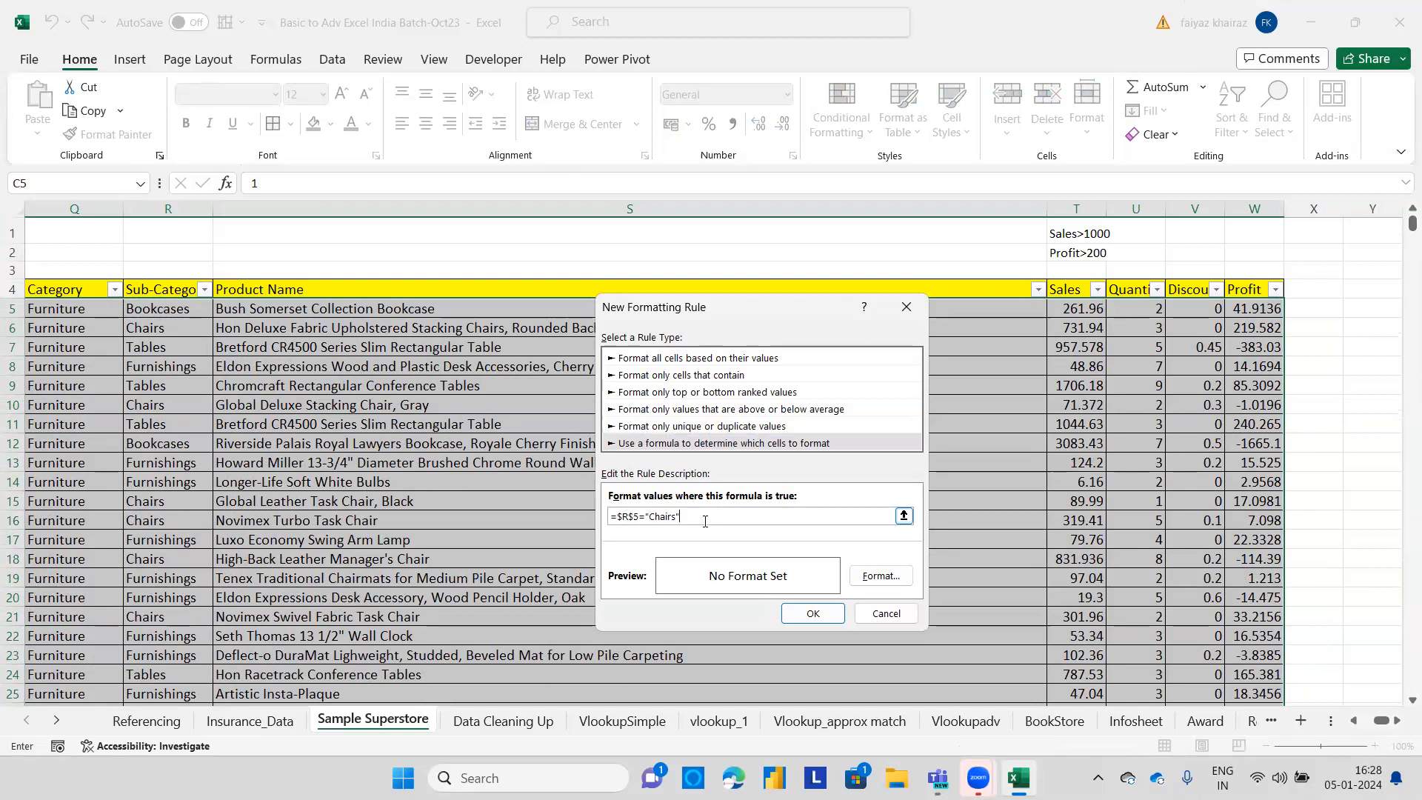
pyautogui.click(631, 517)
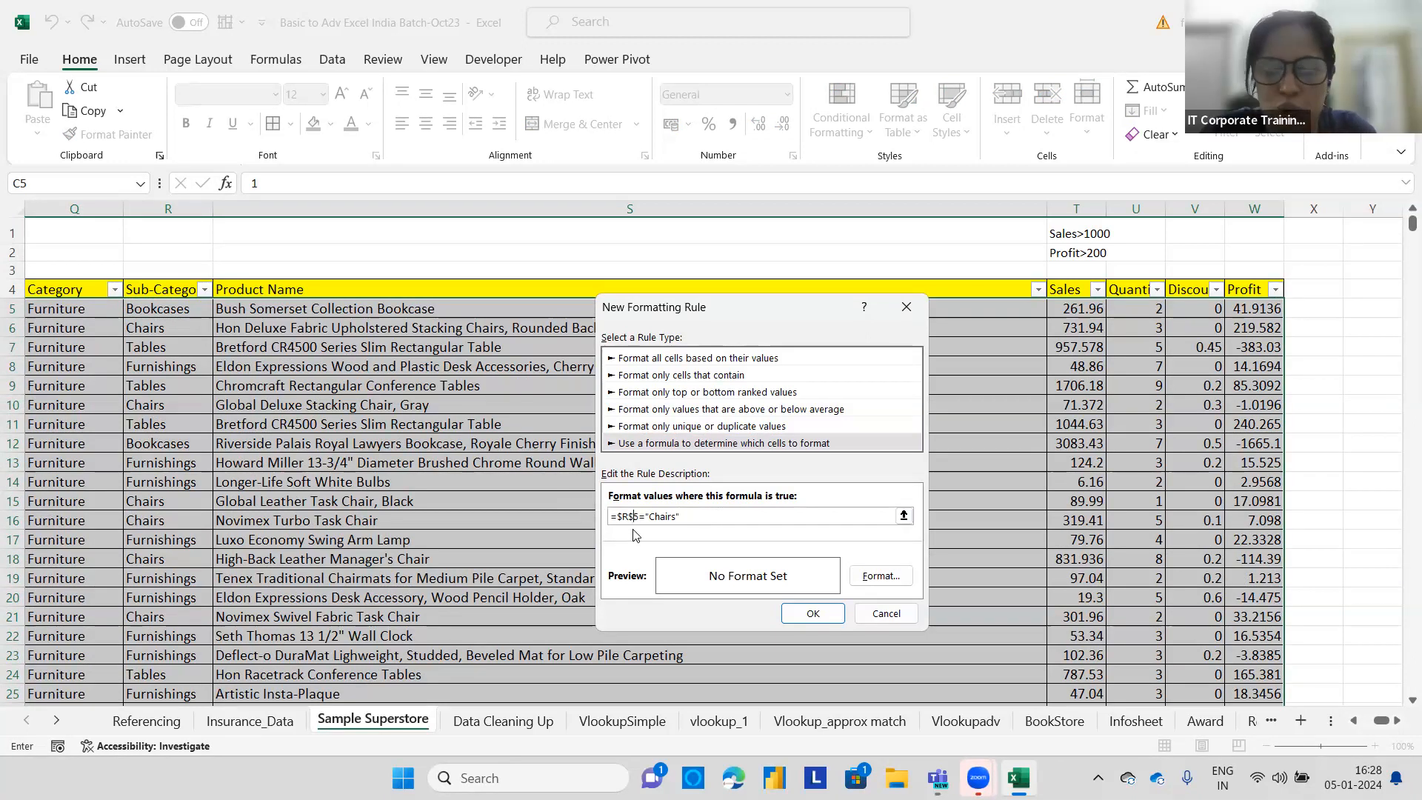
pyautogui.press('BackSpace')
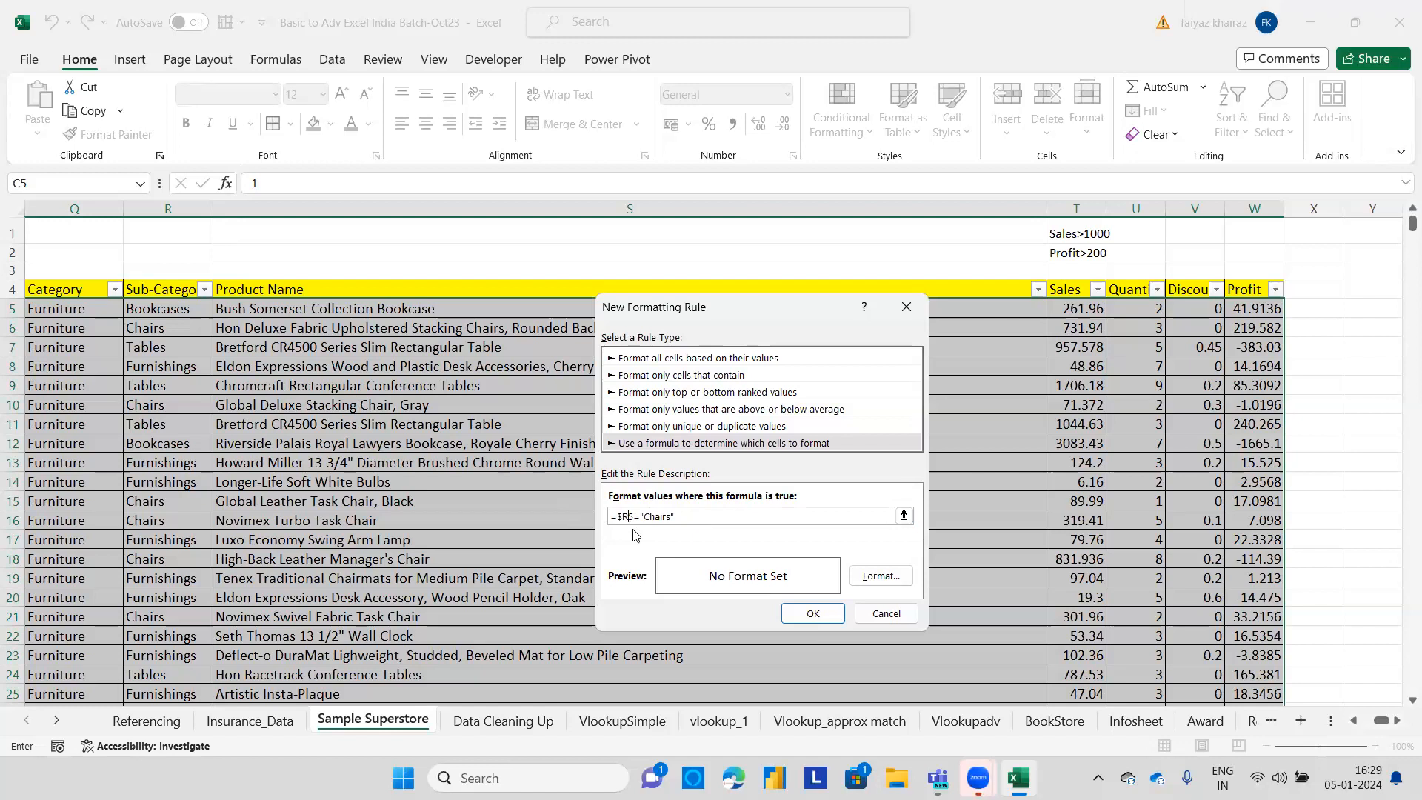
# Give the Chairs rule a light red fill and apply it to highlight whole Chairs rows.
pyautogui.click(881, 575)
pyautogui.click(316, 325)
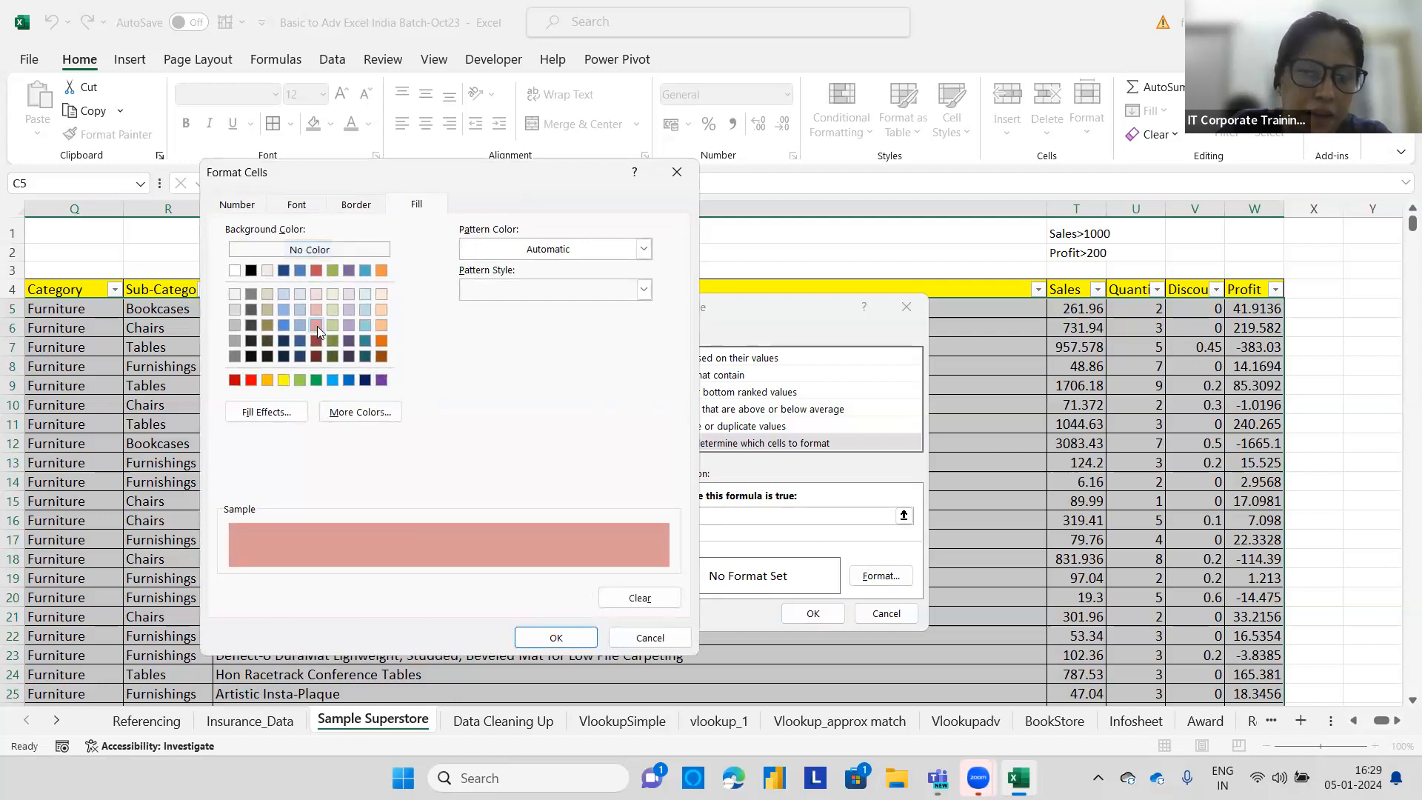
pyautogui.click(567, 635)
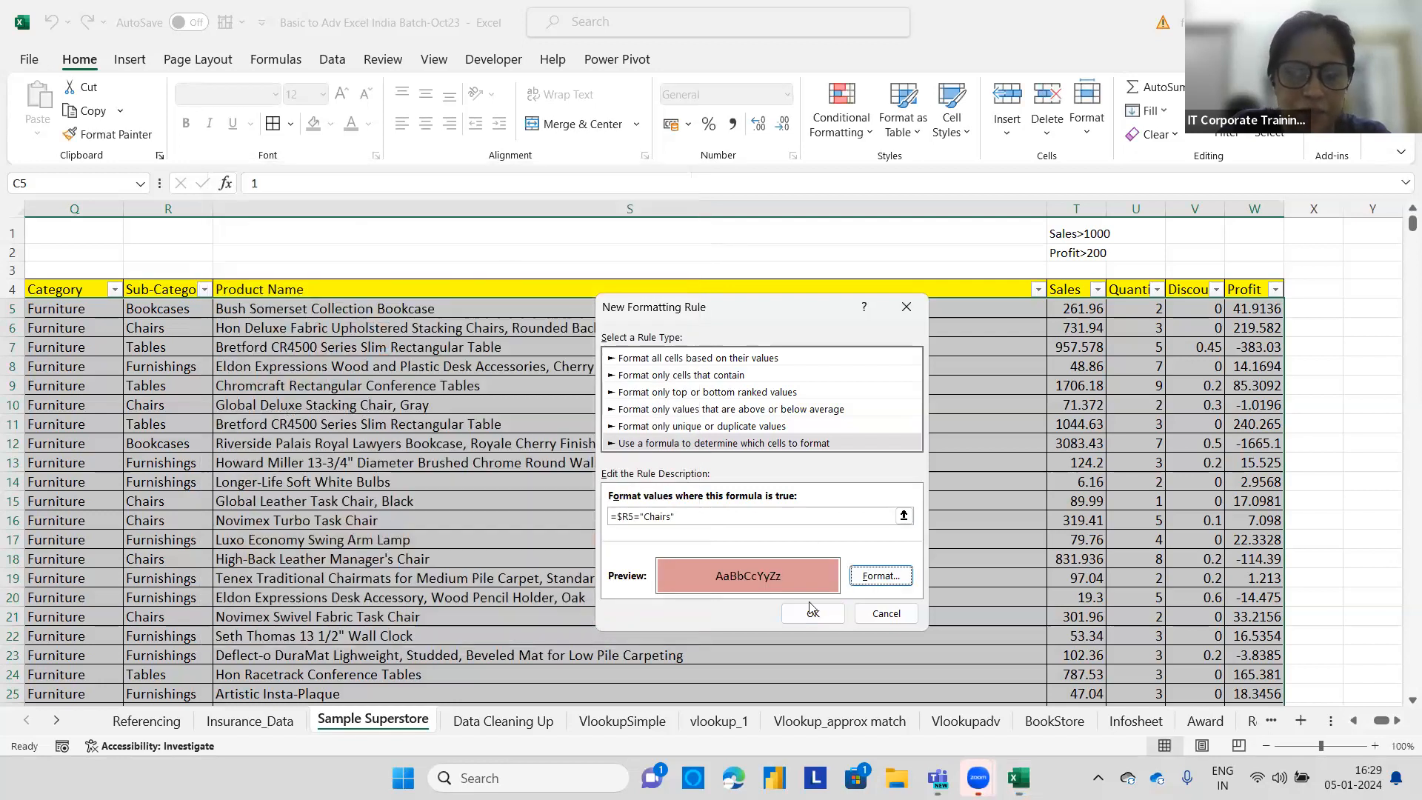
pyautogui.click(801, 613)
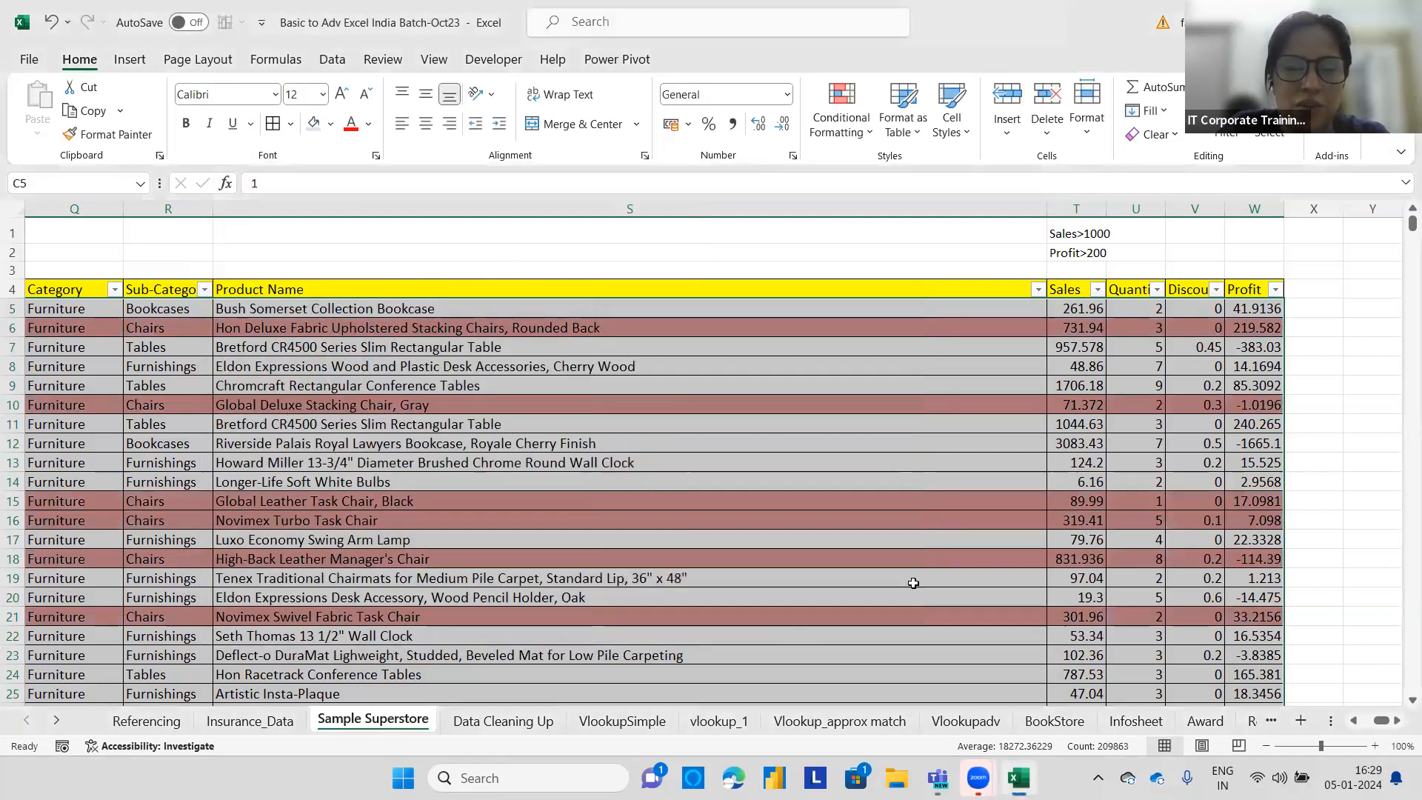
# Filter the Sub-Category column by the light red fill color.
pyautogui.click(913, 583)
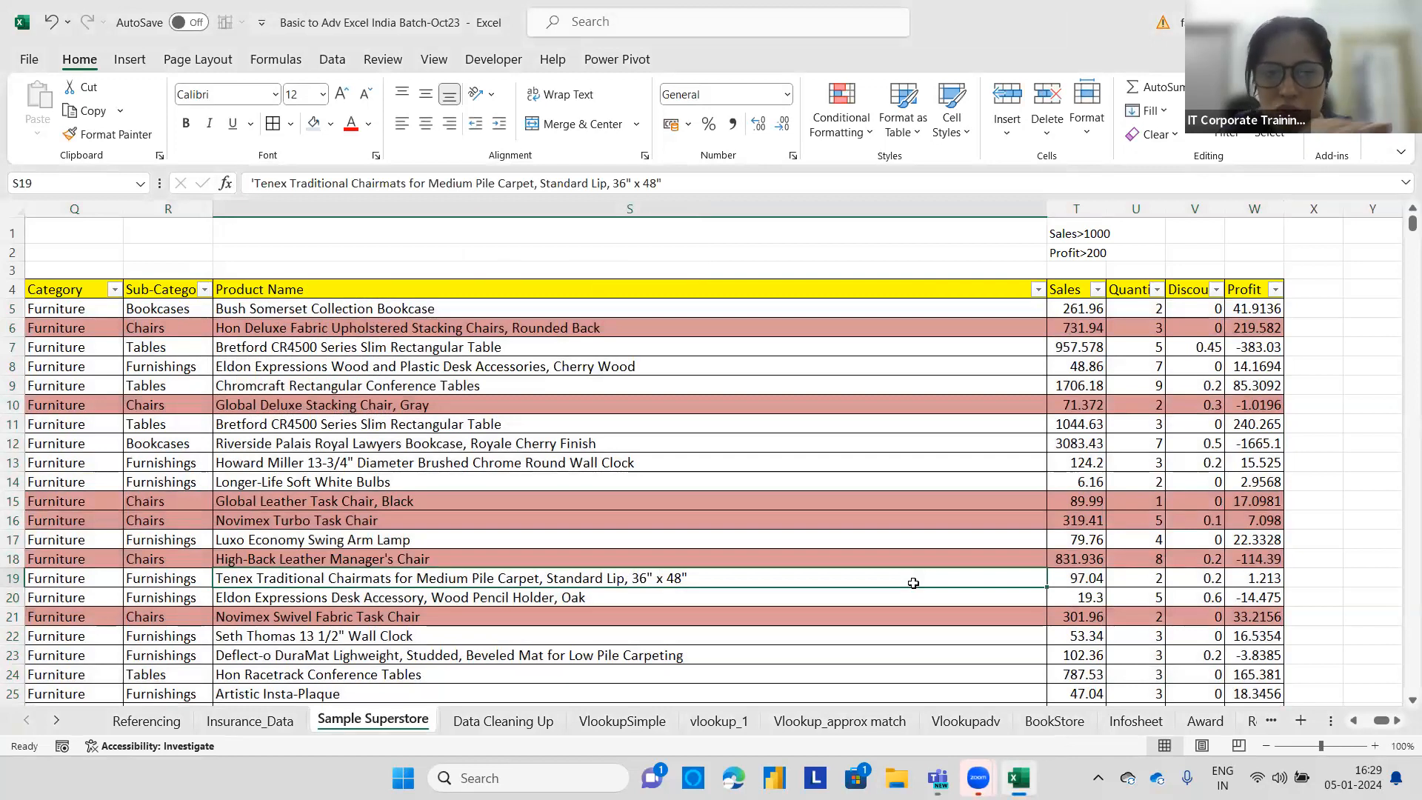
pyautogui.moveTo(1386, 722); pyautogui.dragTo(1378, 722)
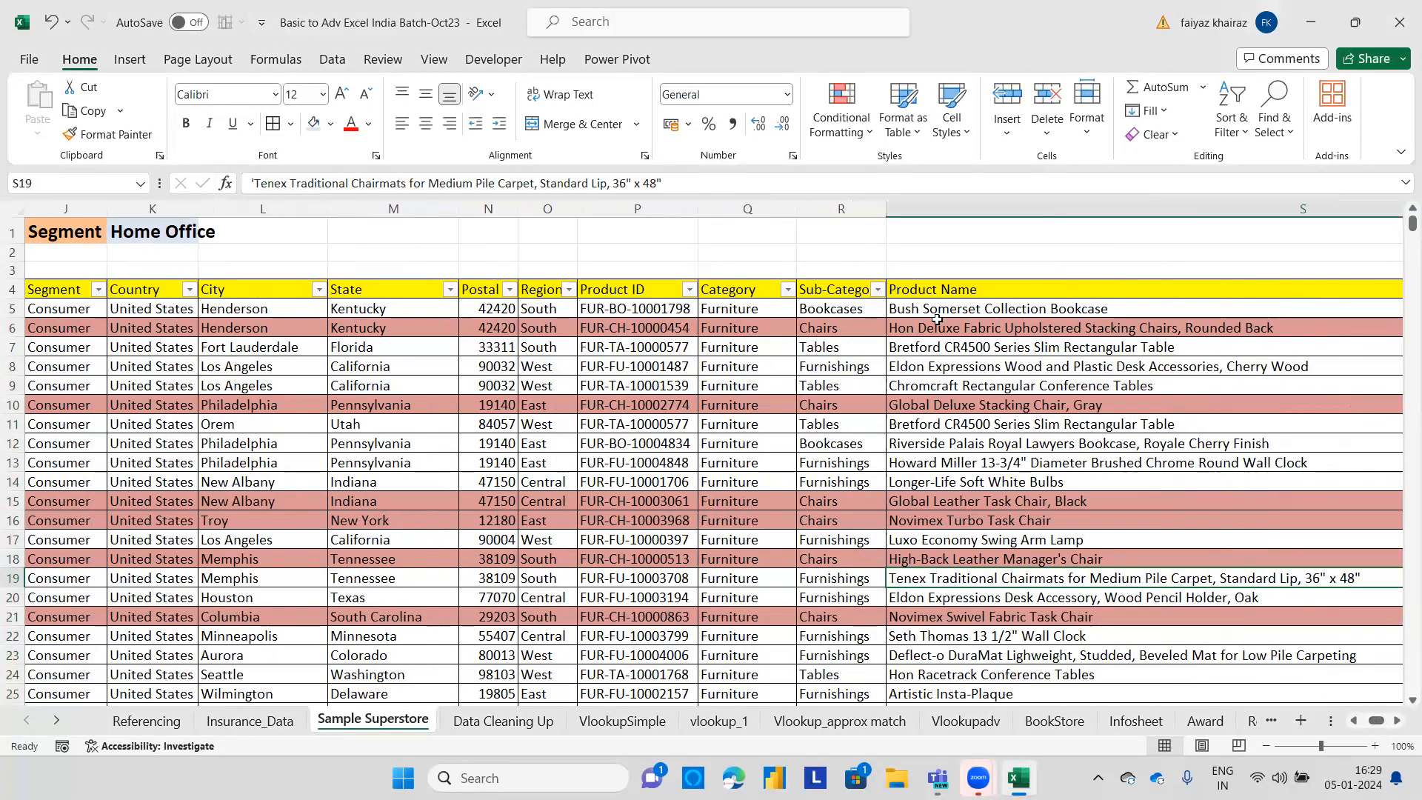
pyautogui.click(878, 297)
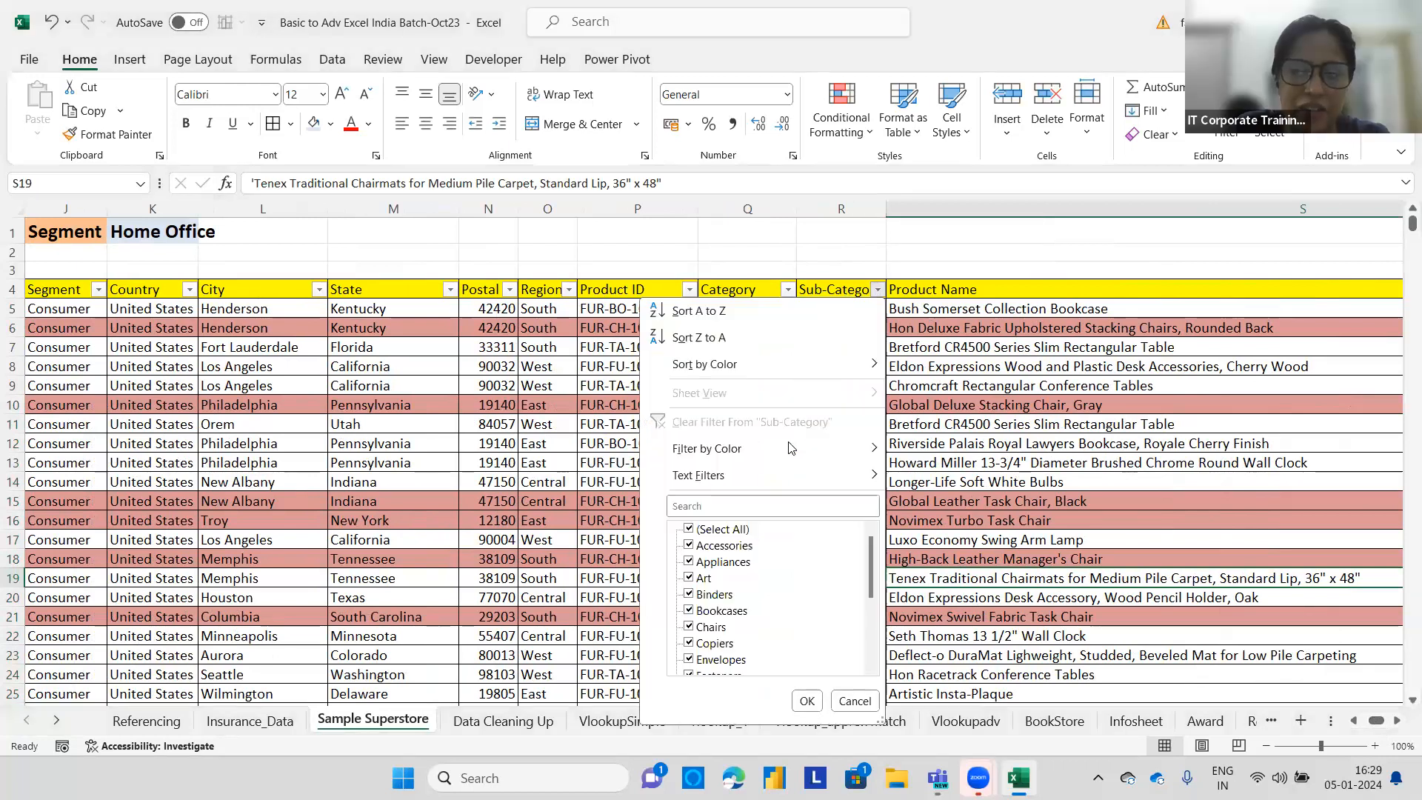
pyautogui.moveTo(814, 448)
pyautogui.click(943, 472)
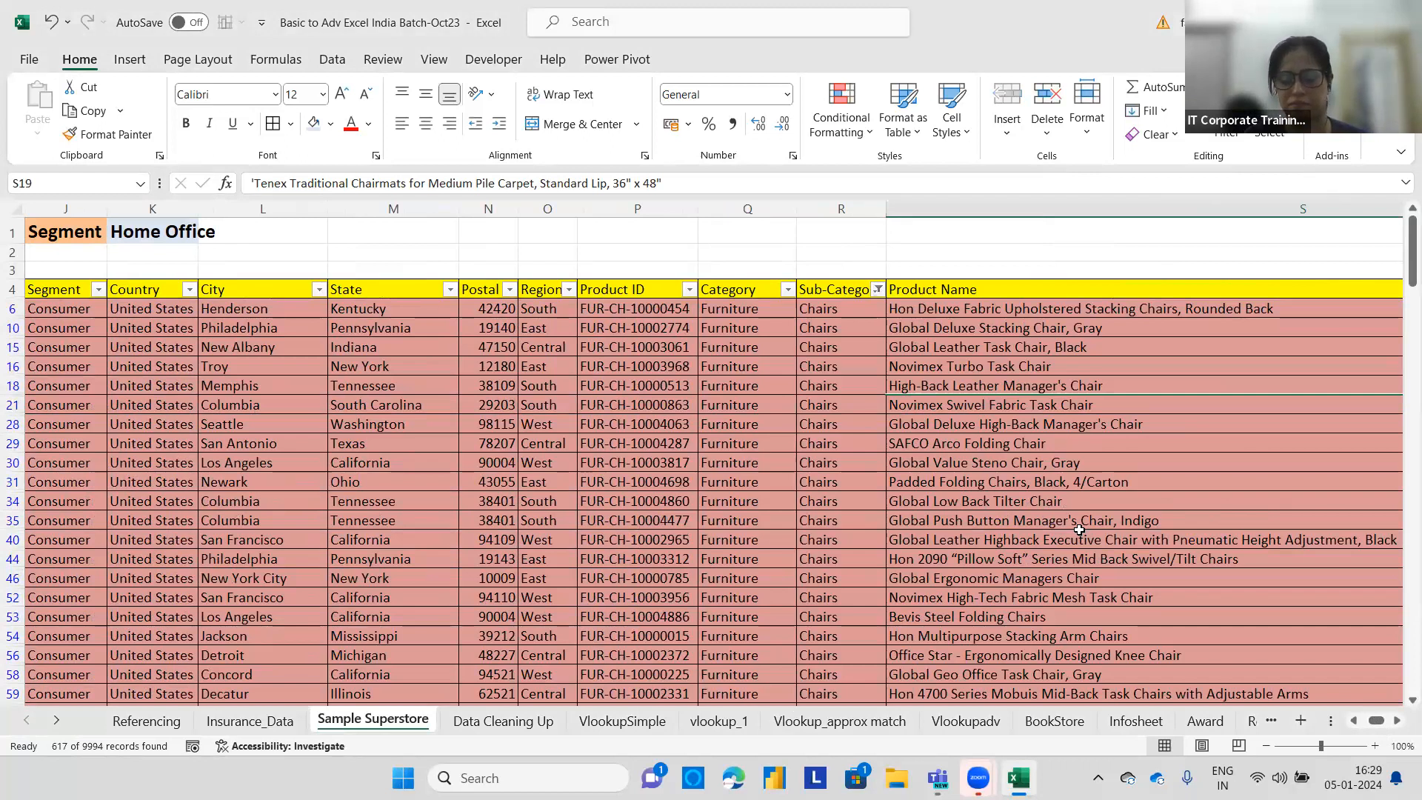
# Clear the filter from the Sub-Category column.
pyautogui.hscroll(4, 1079, 530)
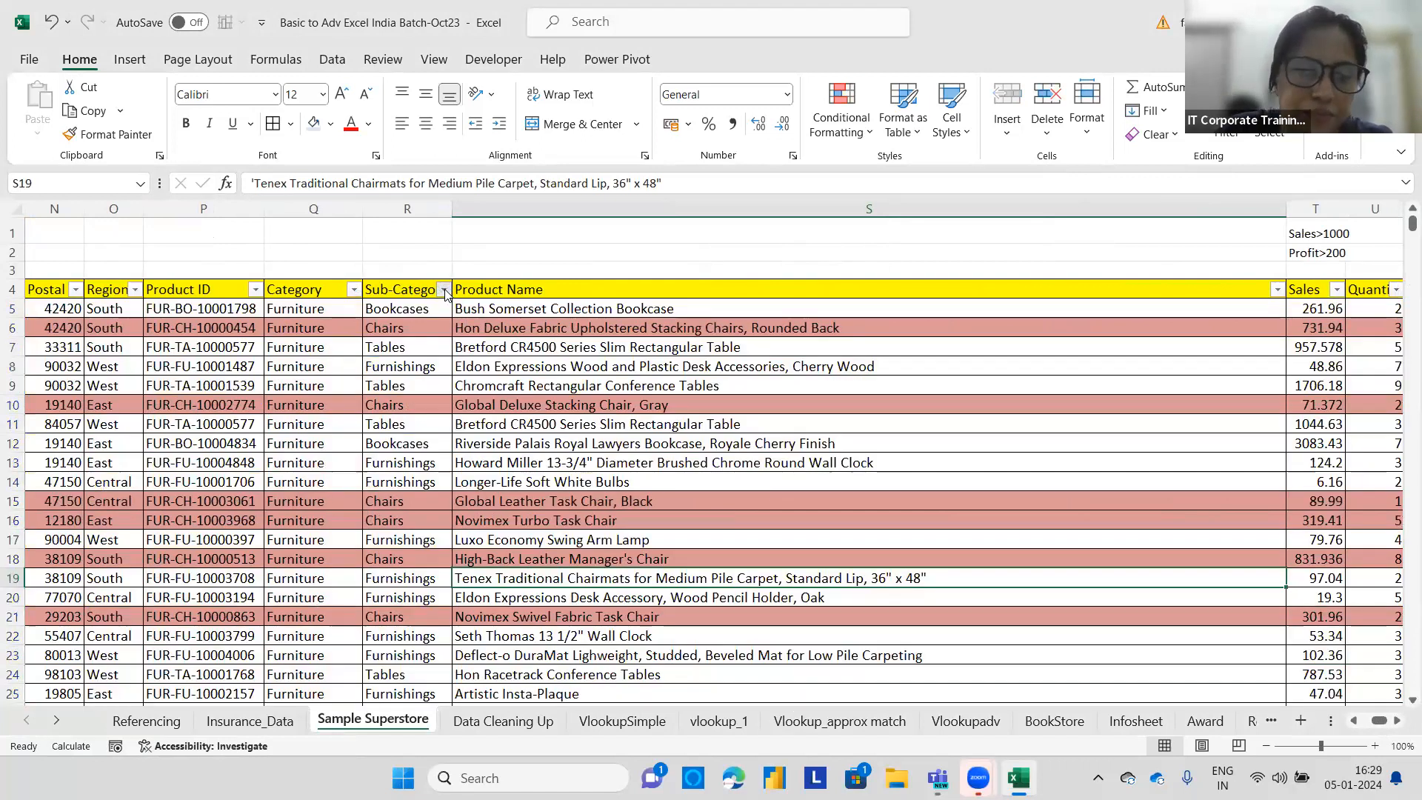
pyautogui.click(445, 288)
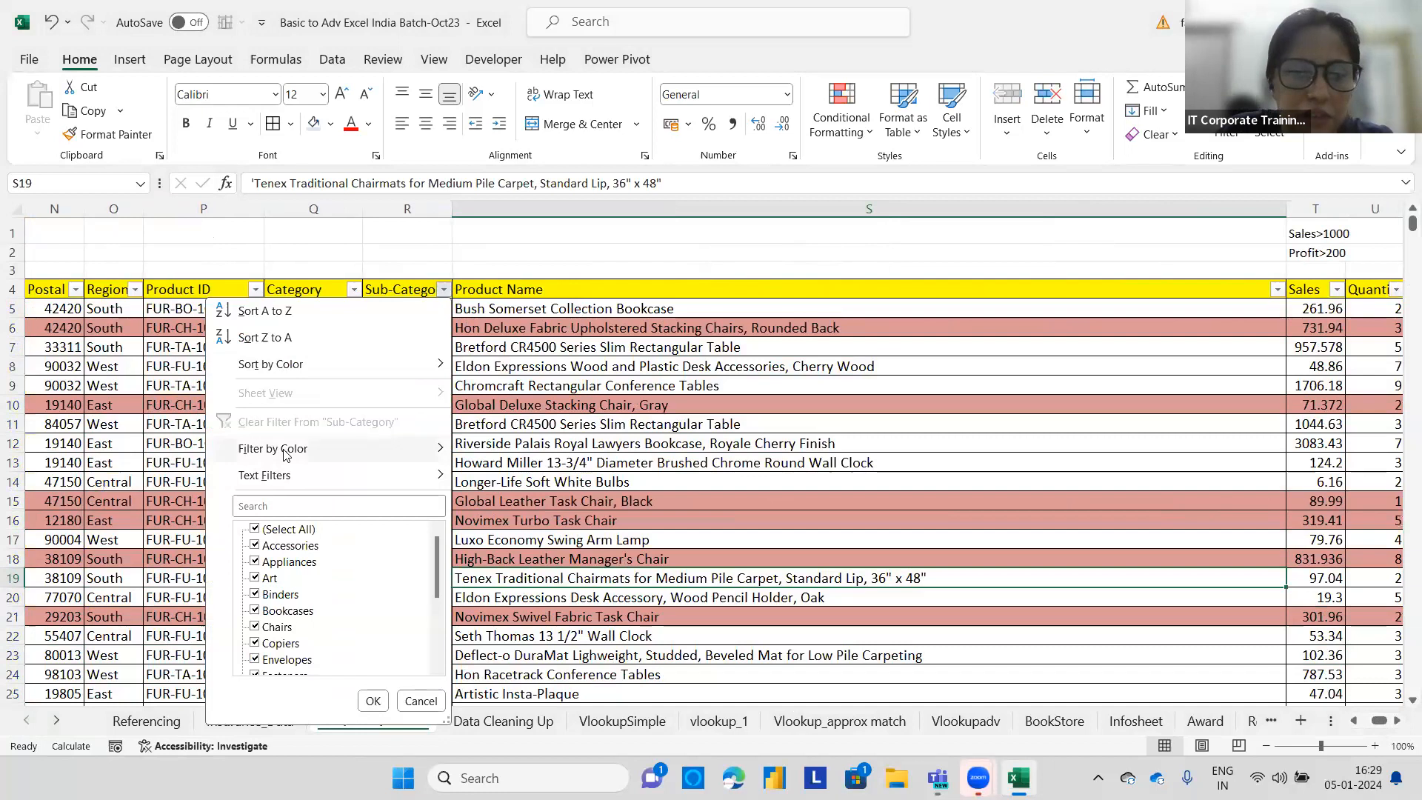
pyautogui.click(460, 268)
# Select the Segment selector cell holding Home Office.
pyautogui.moveTo(1375, 718); pyautogui.dragTo(1348, 722)
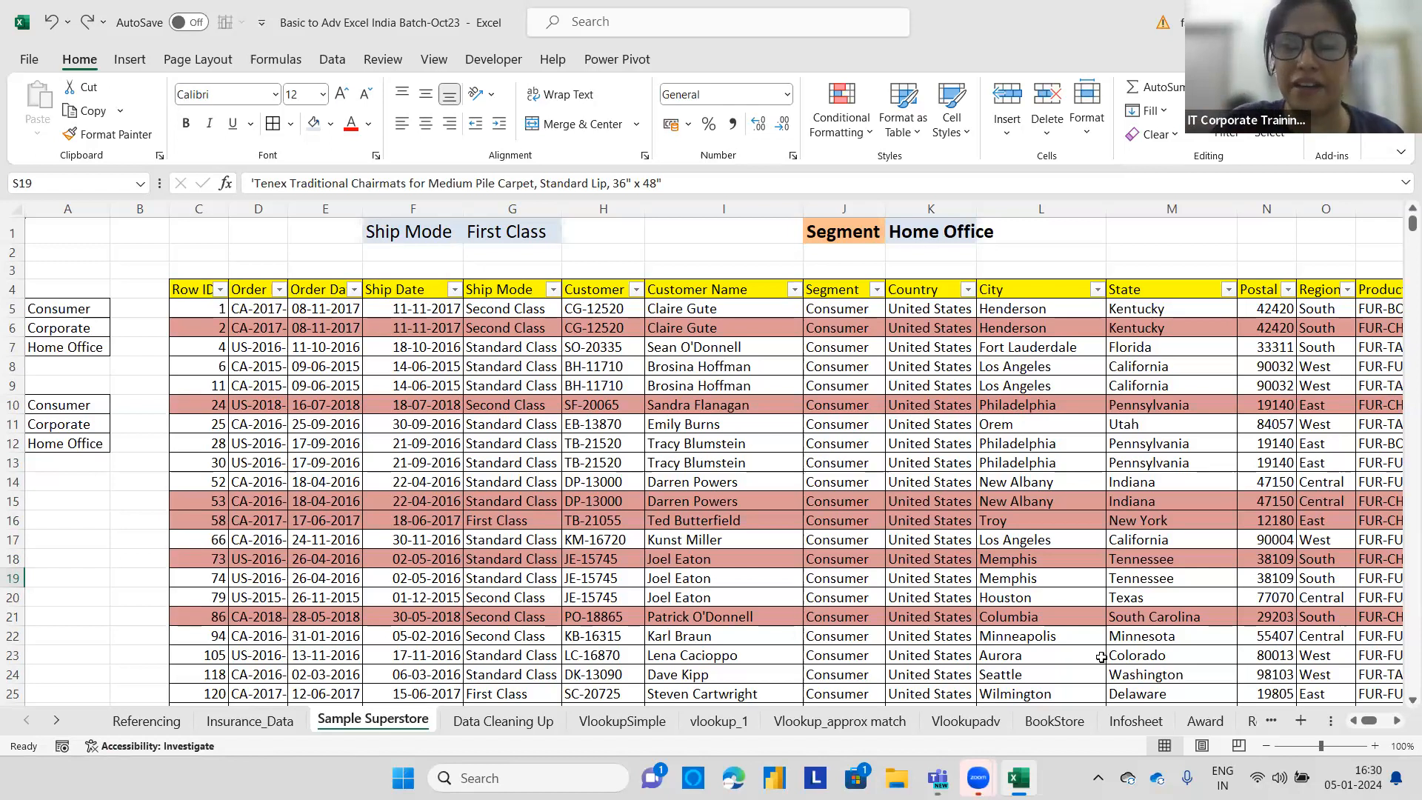
pyautogui.click(953, 235)
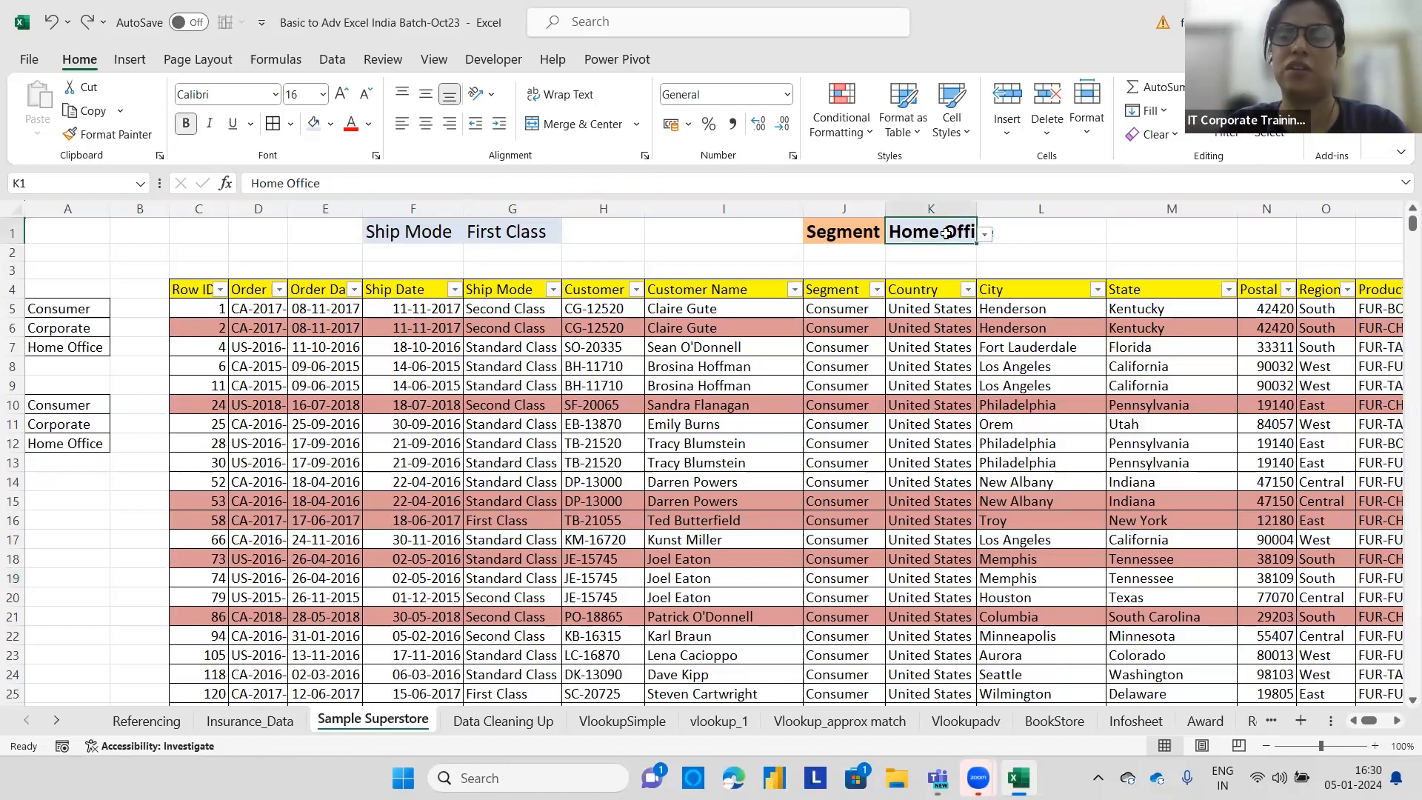